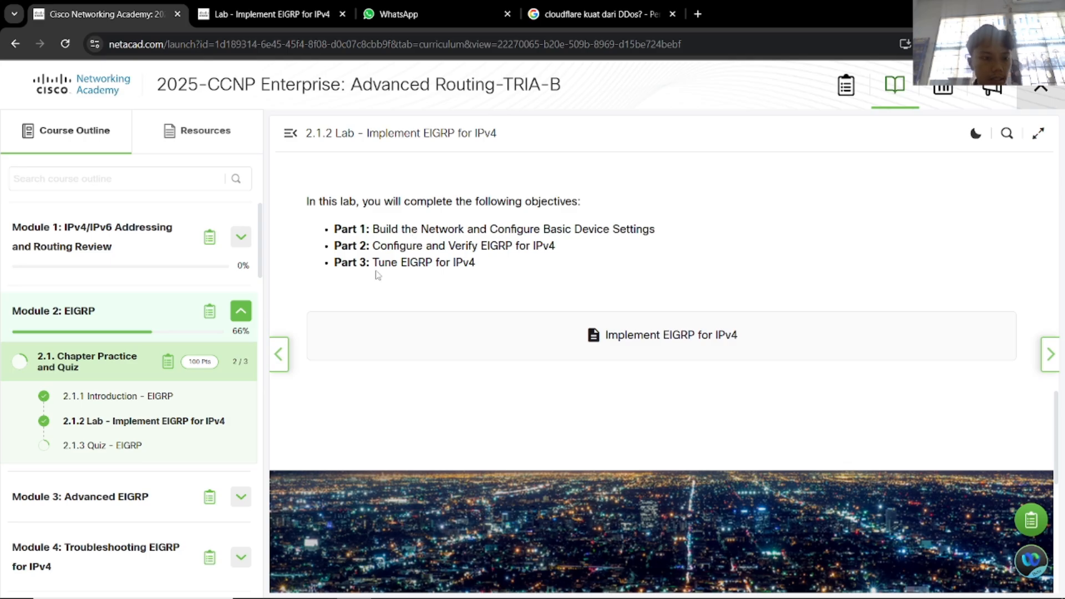
# Open the Implement EIGRP for IPv4 lab PDF and look over its title on page 1.
pyautogui.scroll(5, 378, 275)
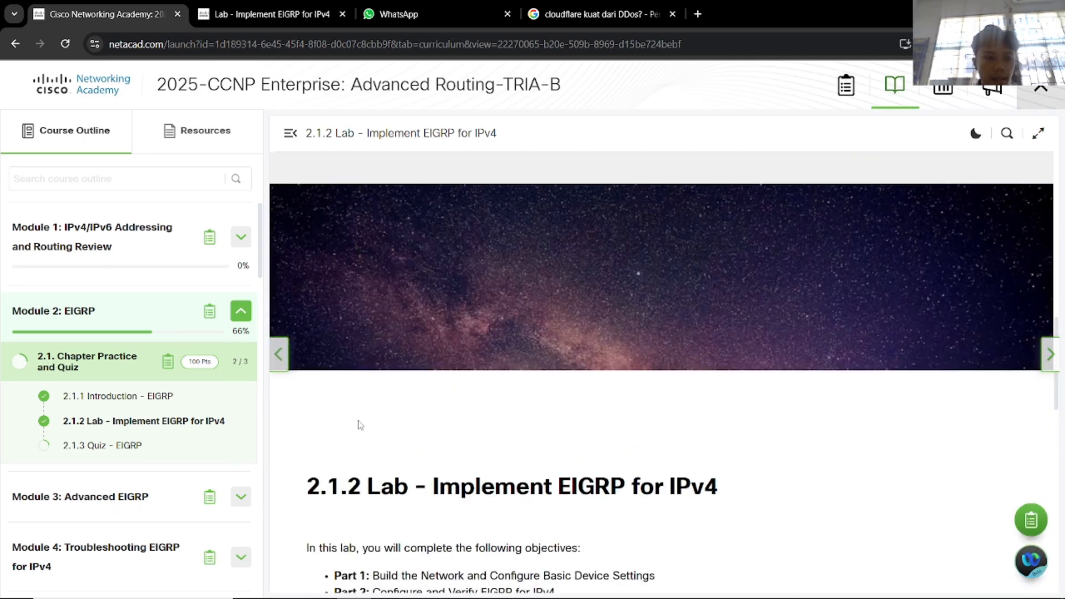
pyautogui.click(292, 11)
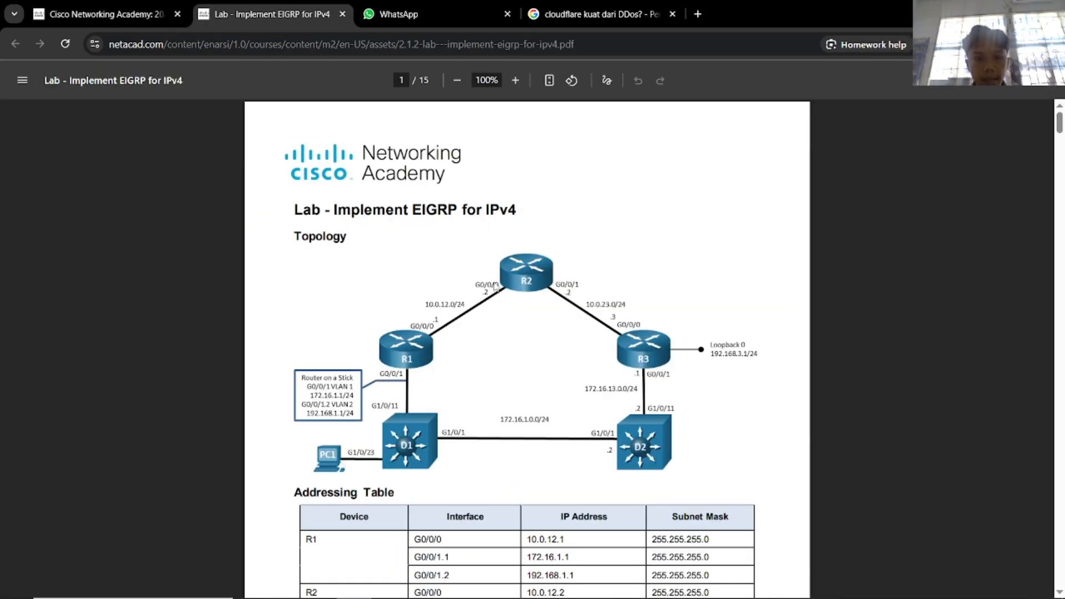
pyautogui.scroll(-1, 515, 271)
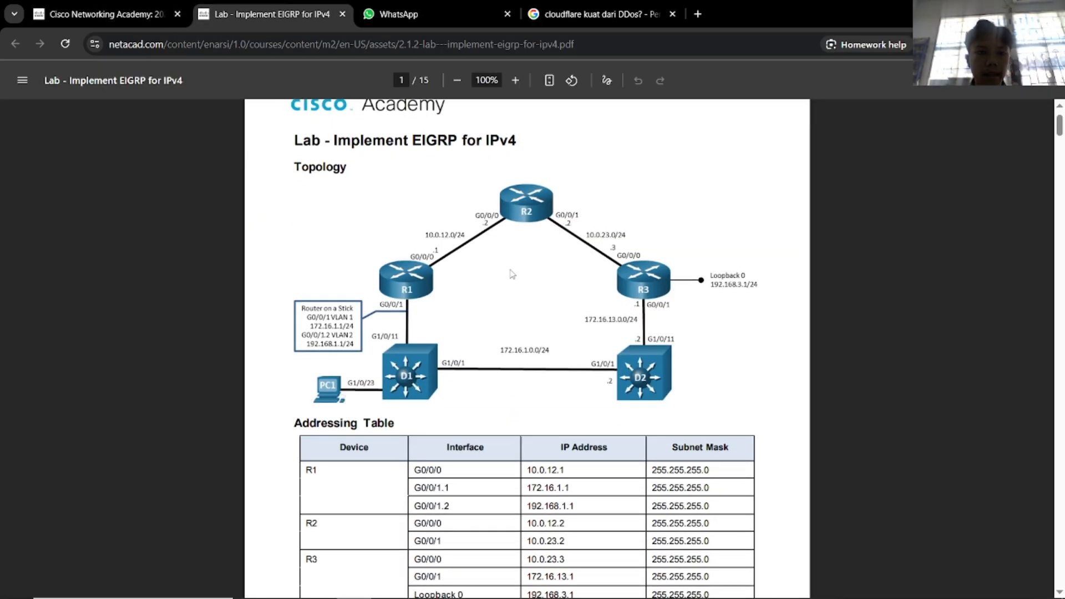
pyautogui.scroll(1, 513, 274)
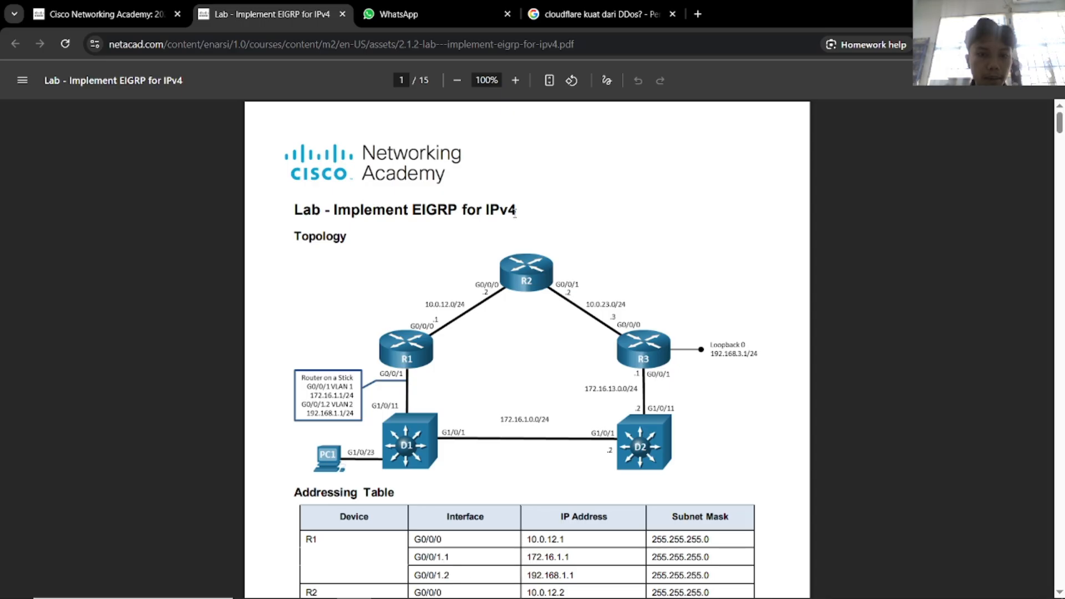
pyautogui.moveTo(517, 210); pyautogui.dragTo(352, 209)
pyautogui.click(566, 255)
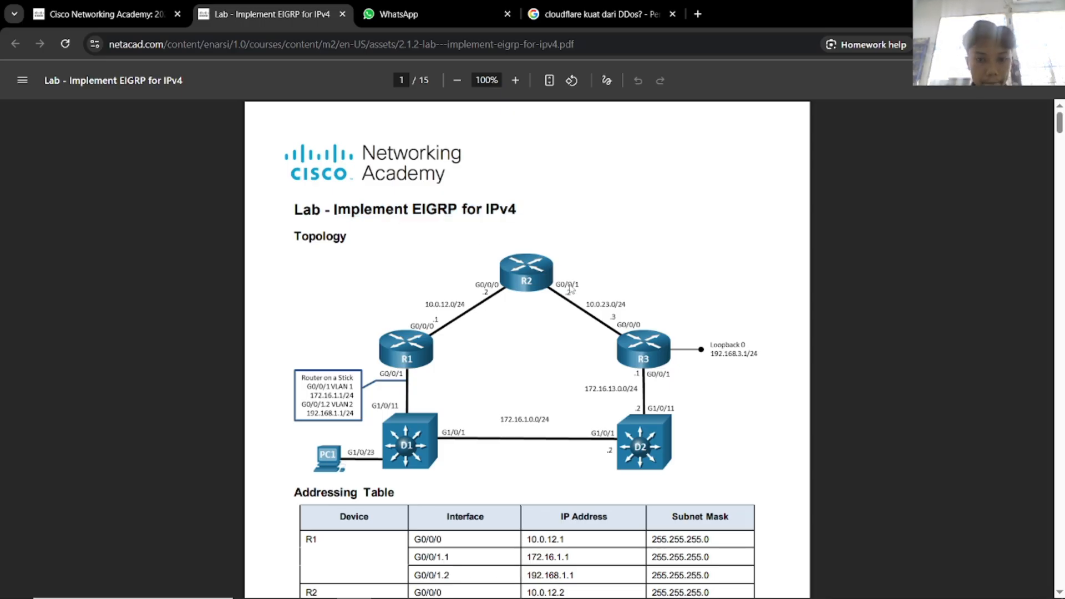
pyautogui.scroll(-3, 569, 289)
pyautogui.scroll(3, 572, 316)
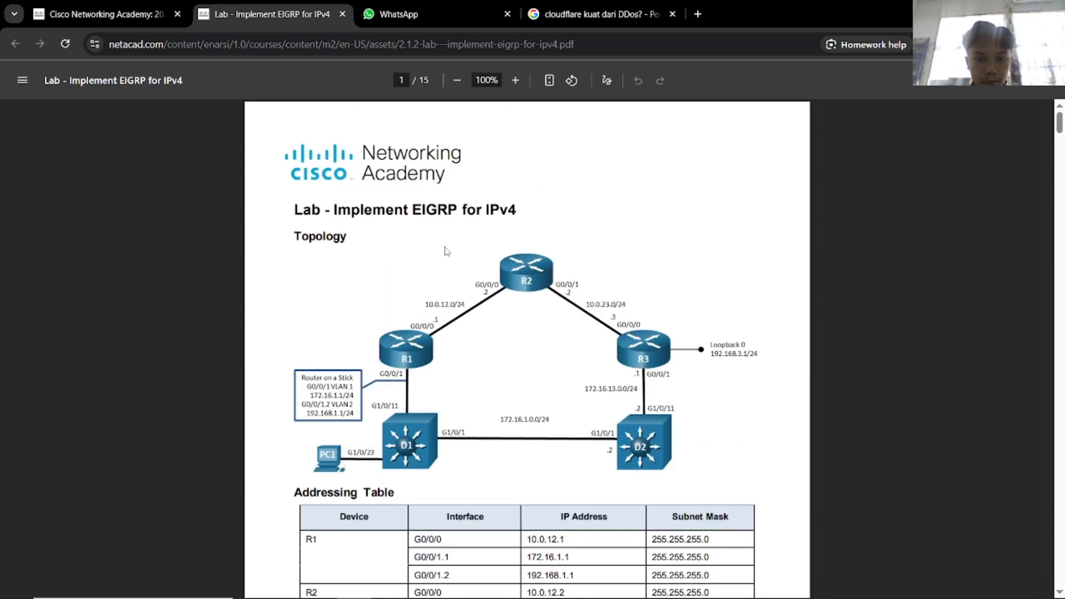
# Move Routers 3, 4 and 5 together slightly down-right in the Packet Tracer topology.
pyautogui.hotkey('alt', 'Tab')
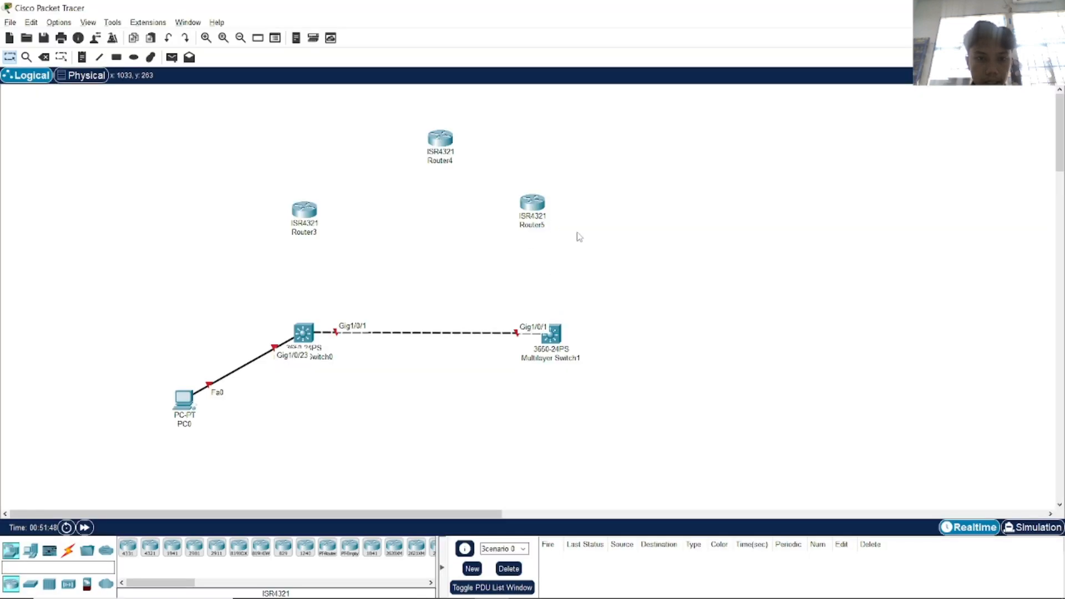
pyautogui.moveTo(584, 237); pyautogui.dragTo(292, 141)
pyautogui.moveTo(439, 149)
pyautogui.mouseDown()
pyautogui.moveTo(444, 161)
pyautogui.moveTo(458, 159)
pyautogui.moveTo(453, 148)
pyautogui.mouseUp()
# After a glance at the PDF, select the copper cross-over cable in Packet Tracer.
pyautogui.hotkey('alt', 'Tab')
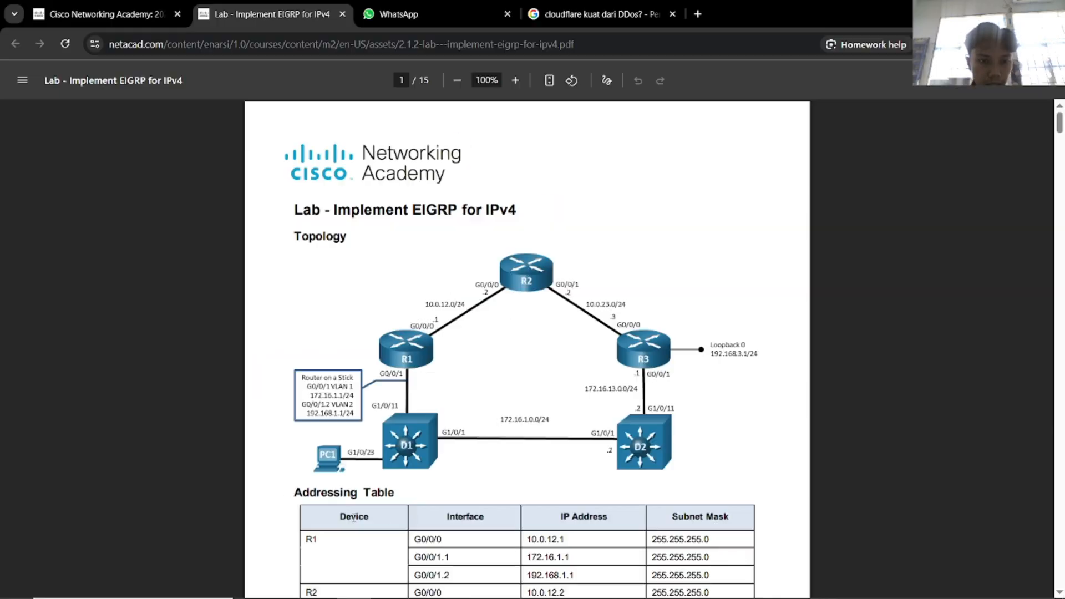
pyautogui.hotkey('alt', 'Tab')
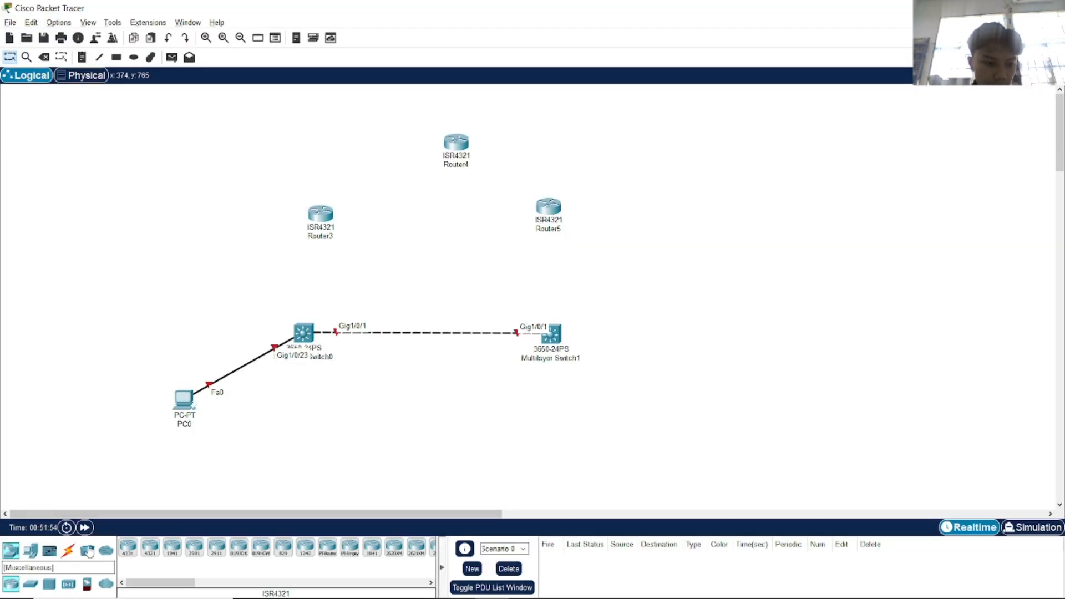
pyautogui.click(69, 550)
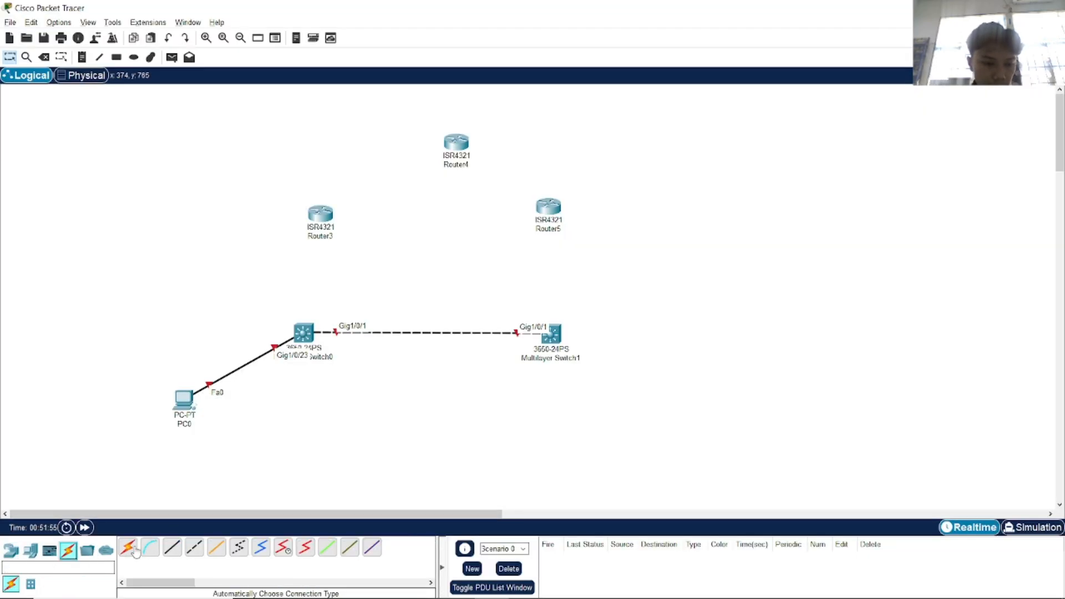
pyautogui.click(194, 548)
# Scroll the lab PDF down to the objectives and background on page 2.
pyautogui.hotkey('alt', 'Tab')
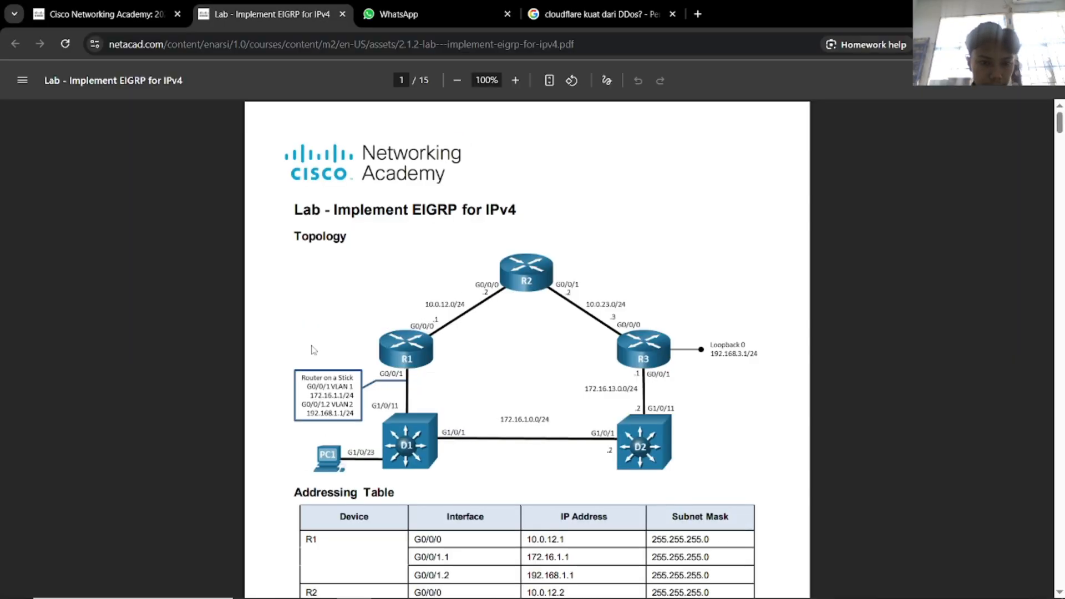
pyautogui.scroll(-10, 415, 430)
pyautogui.scroll(-1, 415, 429)
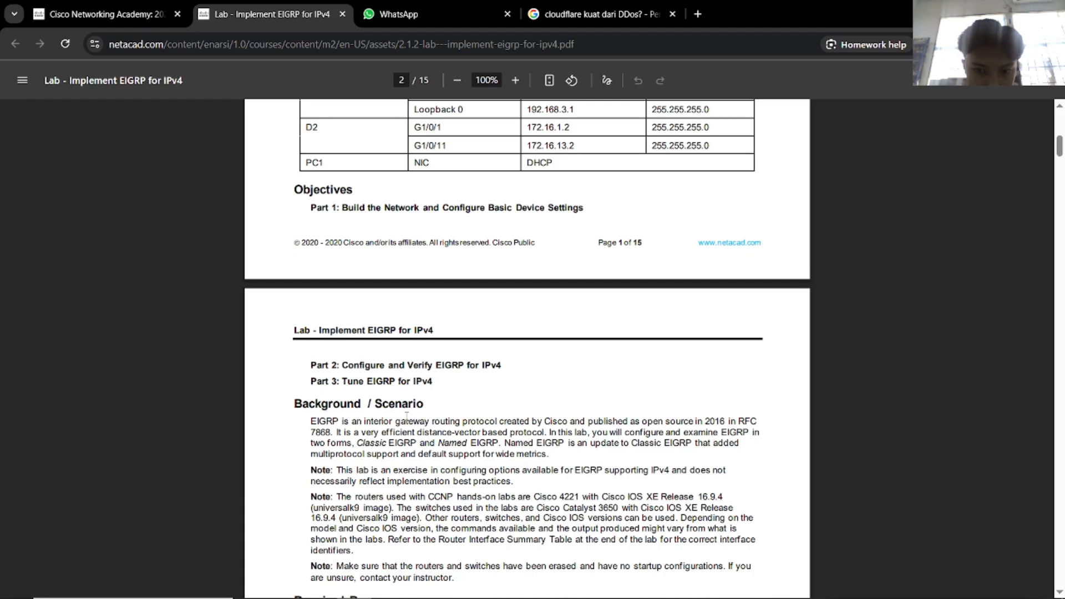
# Read the Required Resources, highlighting the erased-routers note and the Ethernet cables requirement.
pyautogui.scroll(-2, 407, 417)
pyautogui.moveTo(461, 433); pyautogui.dragTo(372, 428)
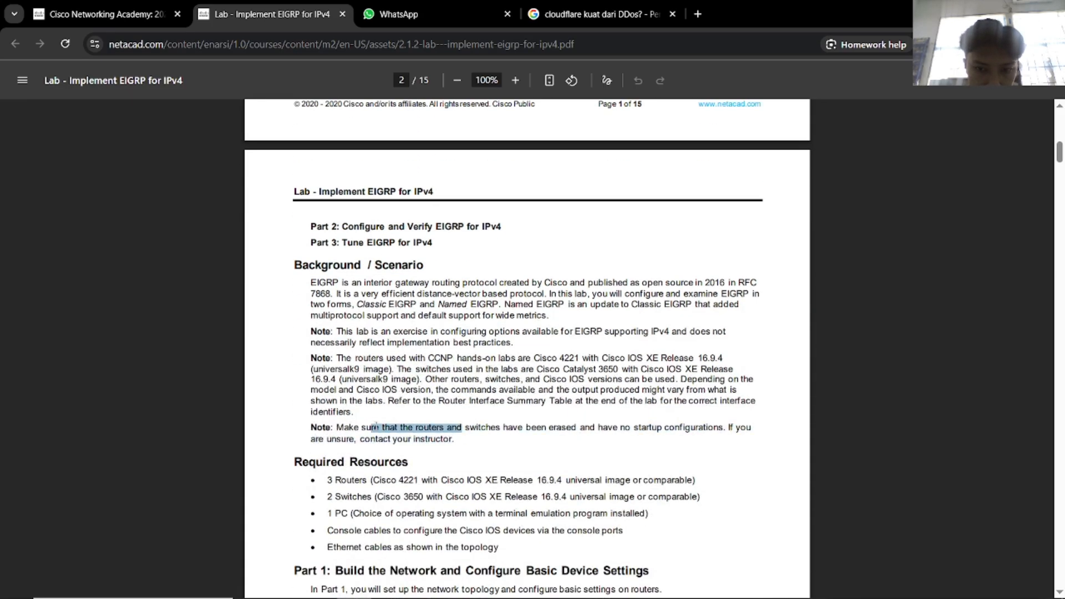
pyautogui.click(479, 459)
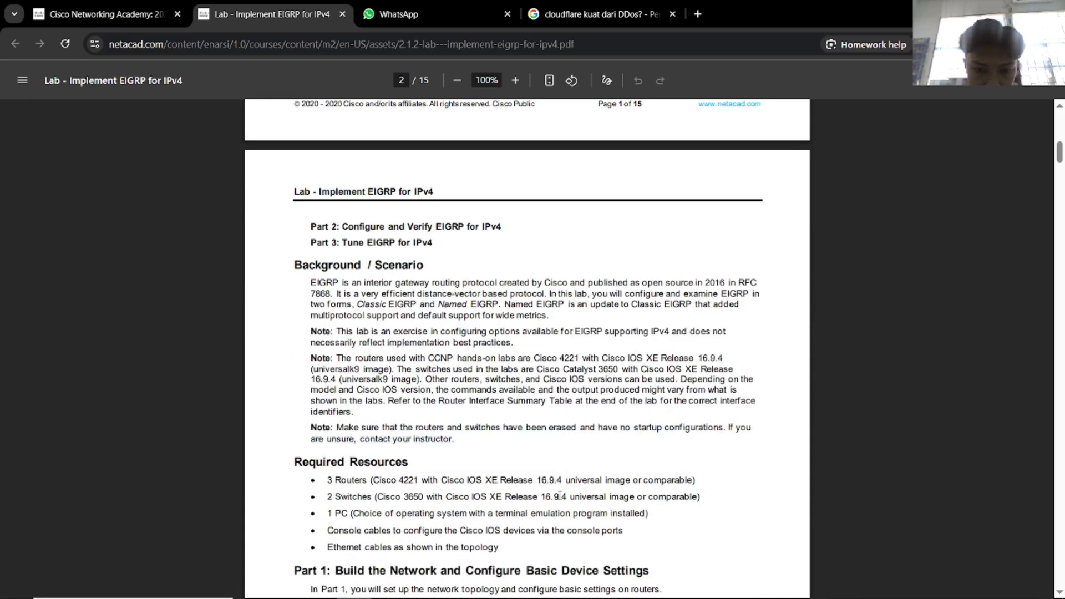
pyautogui.moveTo(327, 531); pyautogui.dragTo(565, 533)
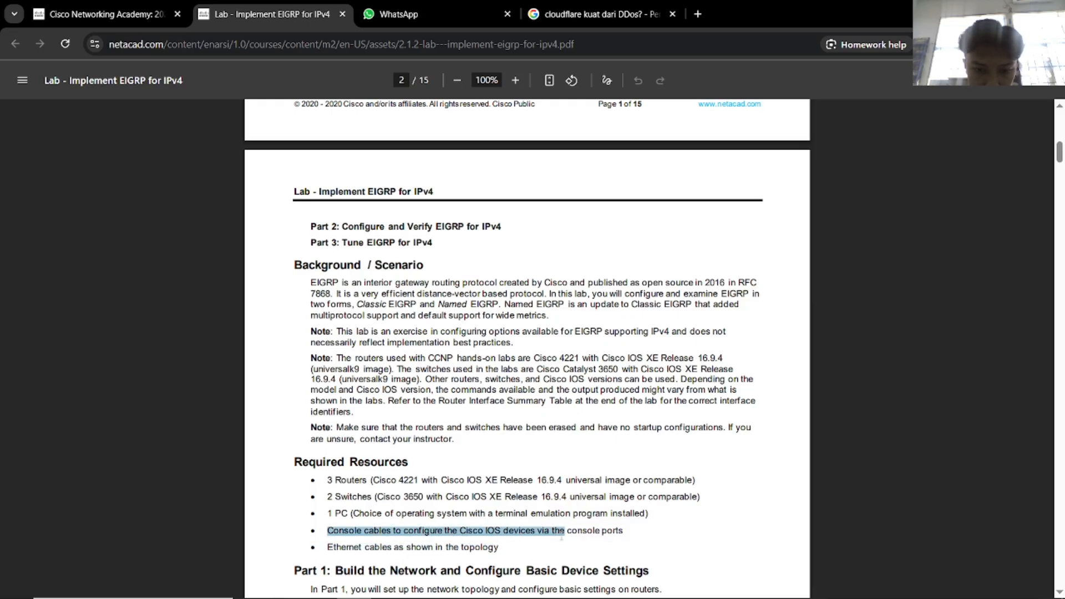
pyautogui.scroll(-1, 517, 491)
pyautogui.click(405, 475)
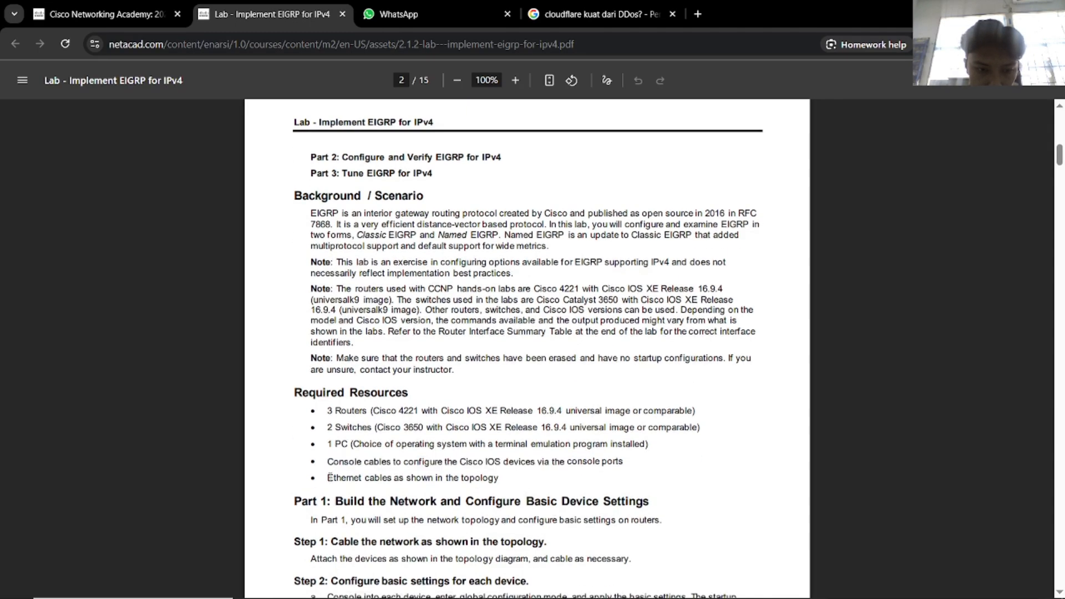
pyautogui.moveTo(329, 477); pyautogui.dragTo(497, 479)
pyautogui.click(532, 495)
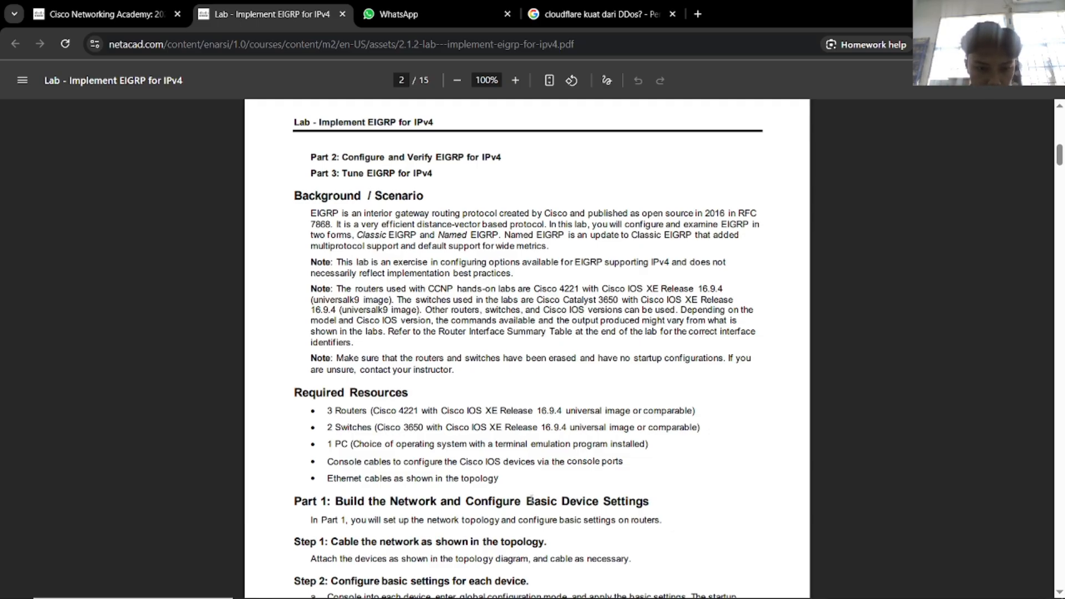
# Bring the topology diagram and addressing table back into view, then return to Packet Tracer.
pyautogui.scroll(-1, 532, 500)
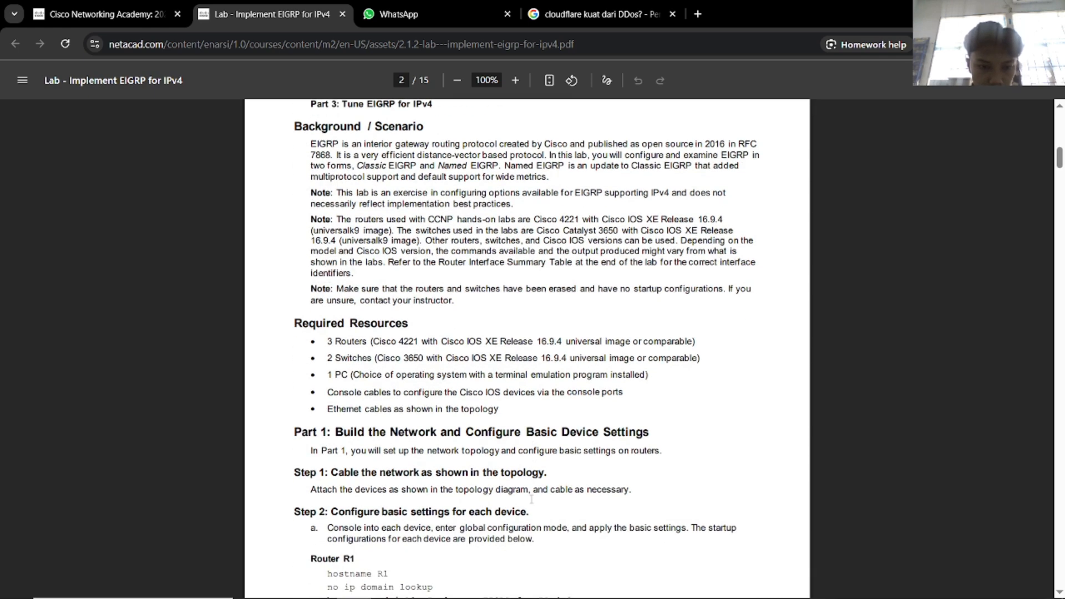
pyautogui.scroll(12, 532, 499)
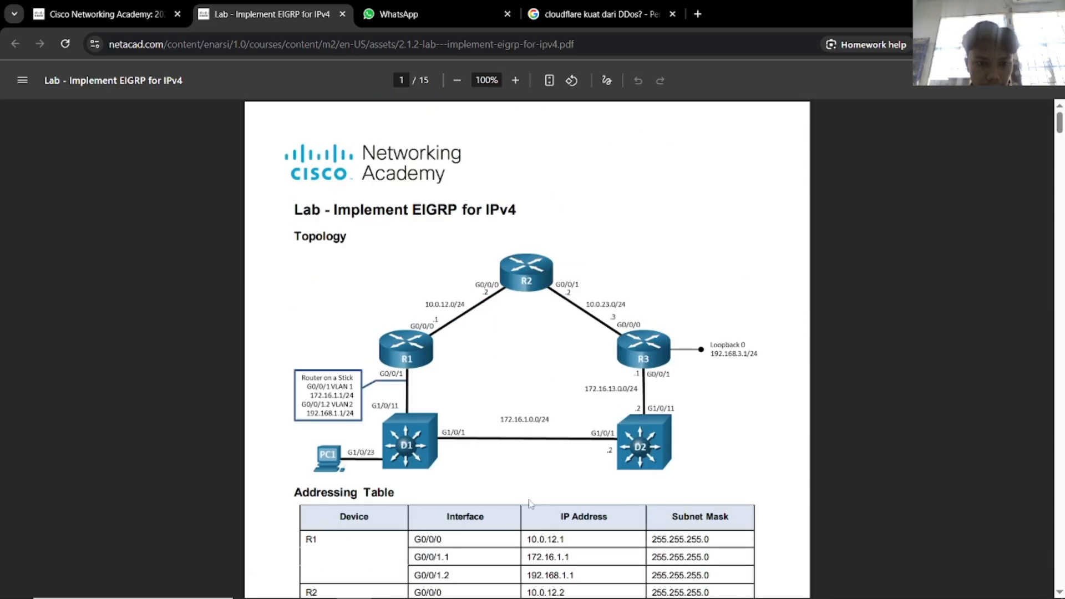
pyautogui.scroll(-3, 527, 504)
pyautogui.hotkey('alt', 'Tab')
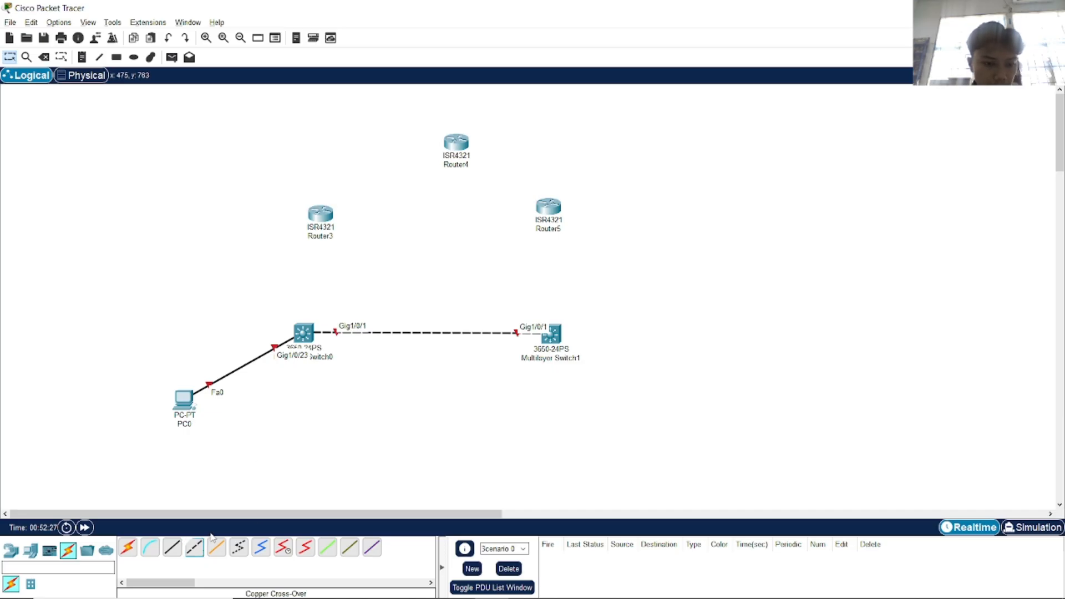
# Cable Switch0's Gig1/0/11 to Router3's Gig0/0/1.
pyautogui.hotkey('alt', 'Tab')
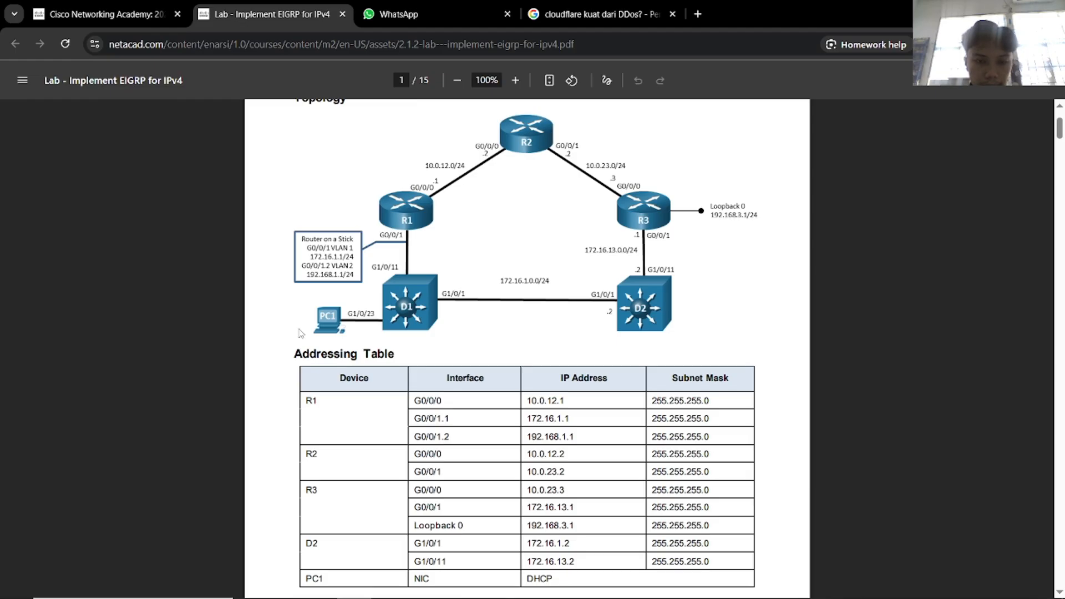
pyautogui.hotkey('alt', 'Tab')
pyautogui.click(304, 335)
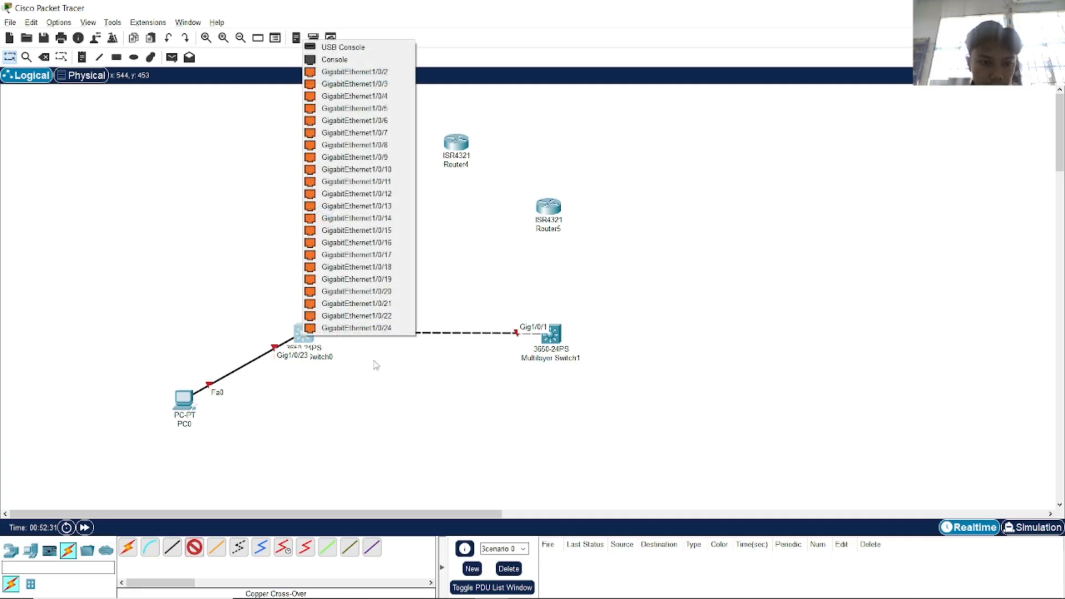
pyautogui.click(356, 182)
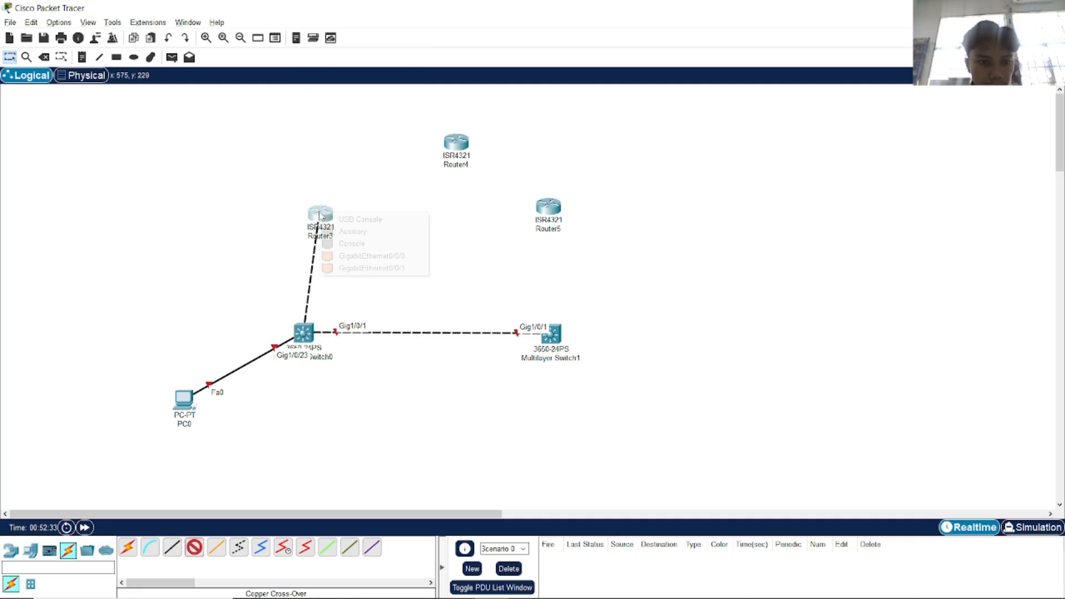
pyautogui.click(319, 213)
pyautogui.hotkey('alt', 'Tab')
pyautogui.hotkey('alt', 'Tab')
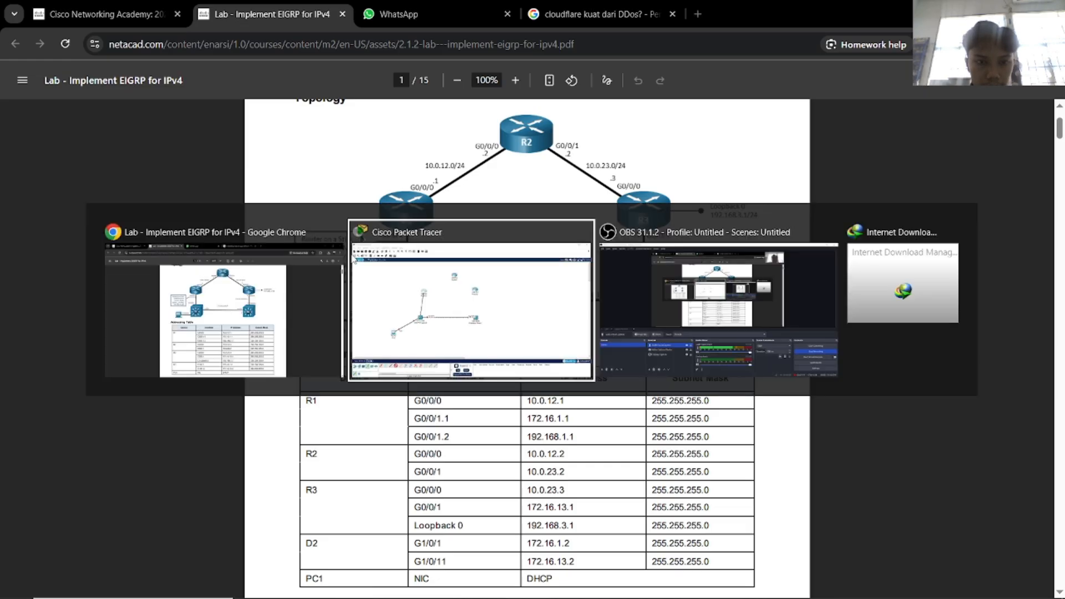
pyautogui.click(327, 218)
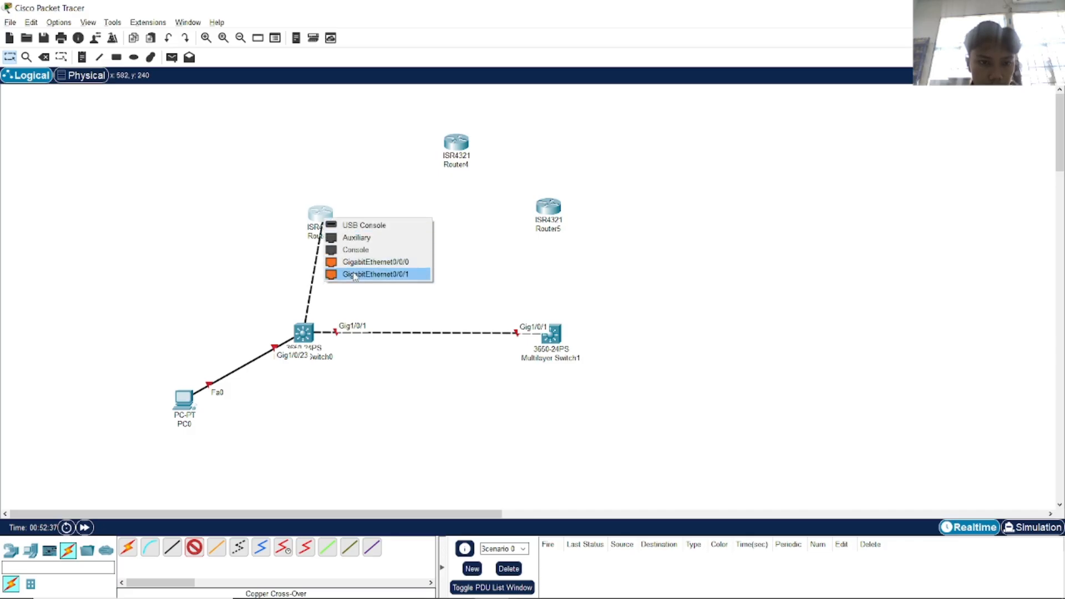
pyautogui.click(361, 275)
# Connect Router3's Gig0/0/0 to Router4's Gig0/0/0 with a copper cross-over cable.
pyautogui.click(194, 547)
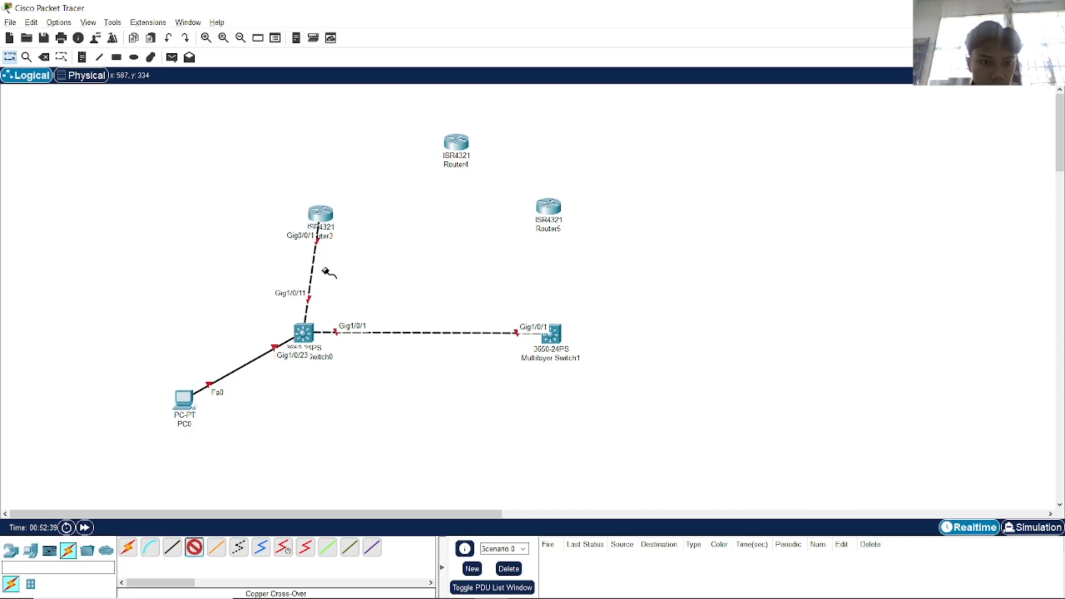
pyautogui.click(320, 213)
pyautogui.click(381, 252)
pyautogui.click(456, 143)
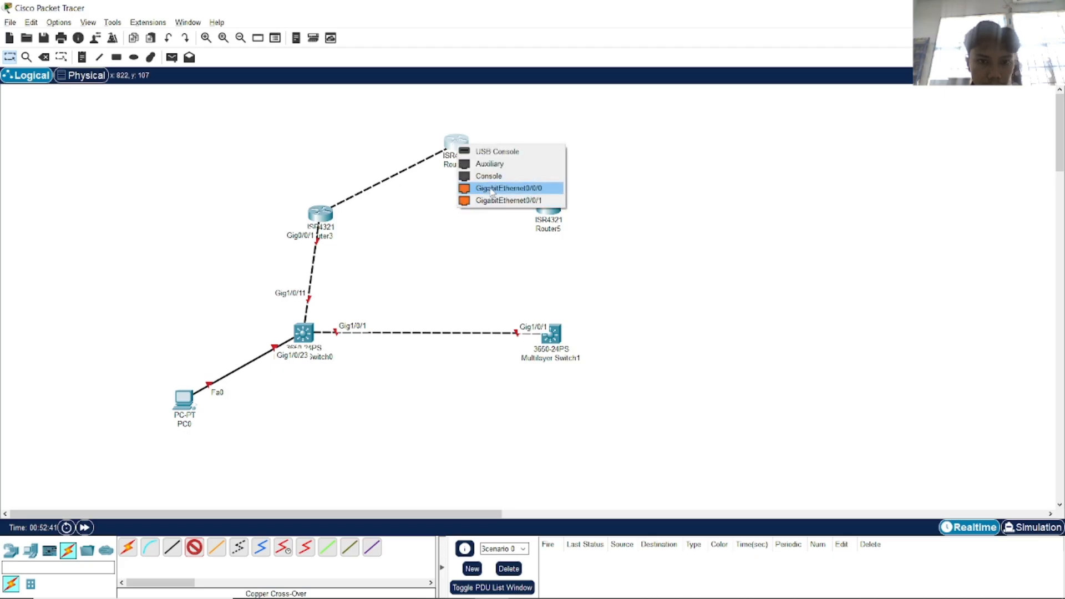
pyautogui.click(492, 189)
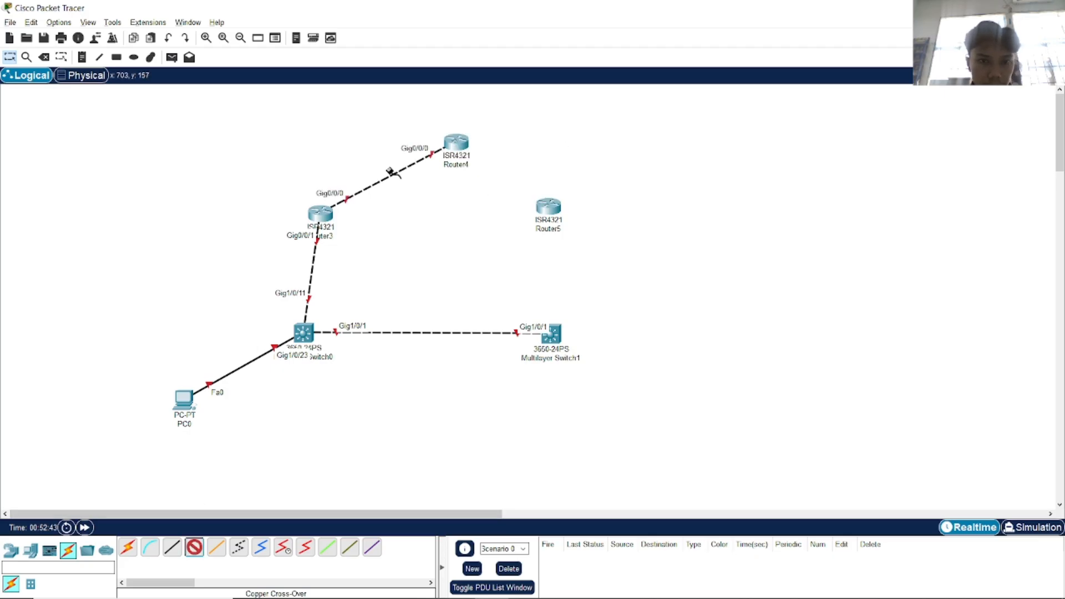
# Link Router4's other port to Router5's Gig0/0/0.
pyautogui.click(460, 144)
pyautogui.click(499, 198)
pyautogui.click(548, 206)
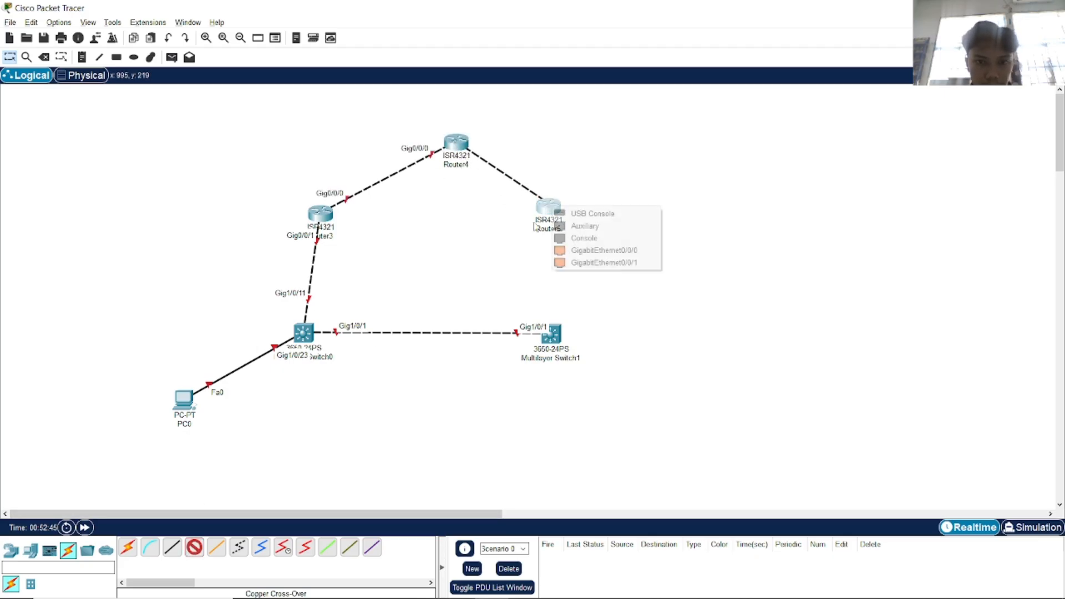
pyautogui.click(603, 252)
# Cable Router5's Gig0/0/1 to Gig1/0/11 on Multilayer Switch1.
pyautogui.hotkey('alt', 'Tab')
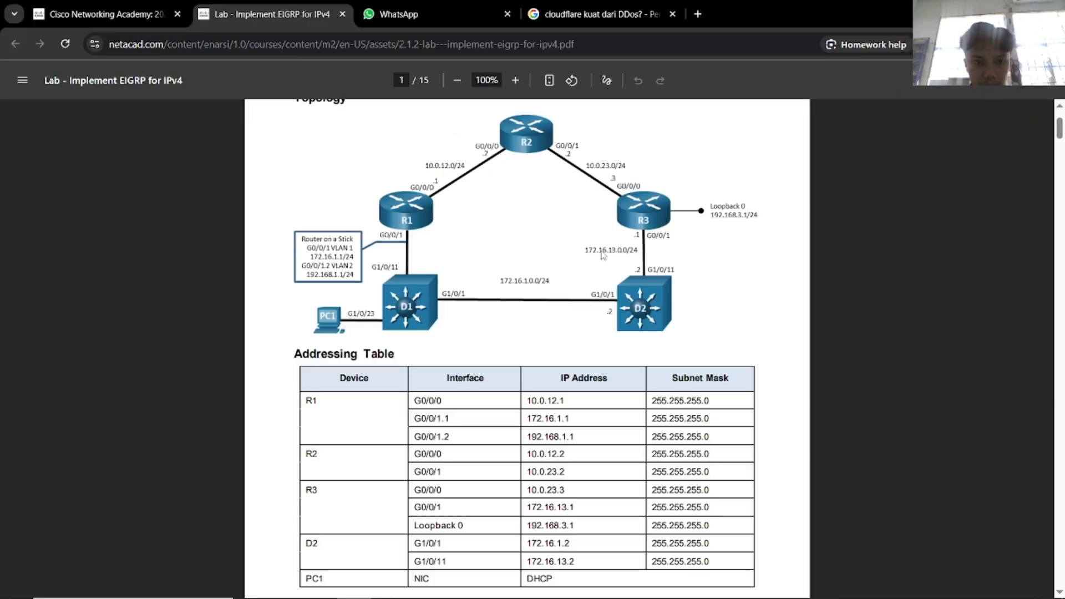
pyautogui.hotkey('alt', 'Tab')
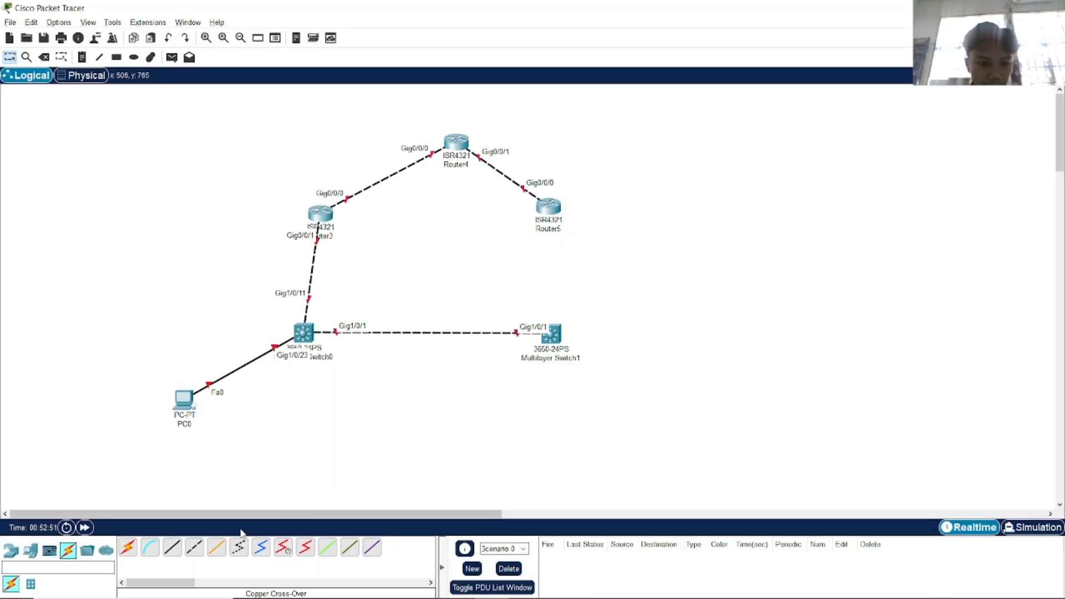
pyautogui.click(194, 547)
pyautogui.click(547, 208)
pyautogui.click(603, 243)
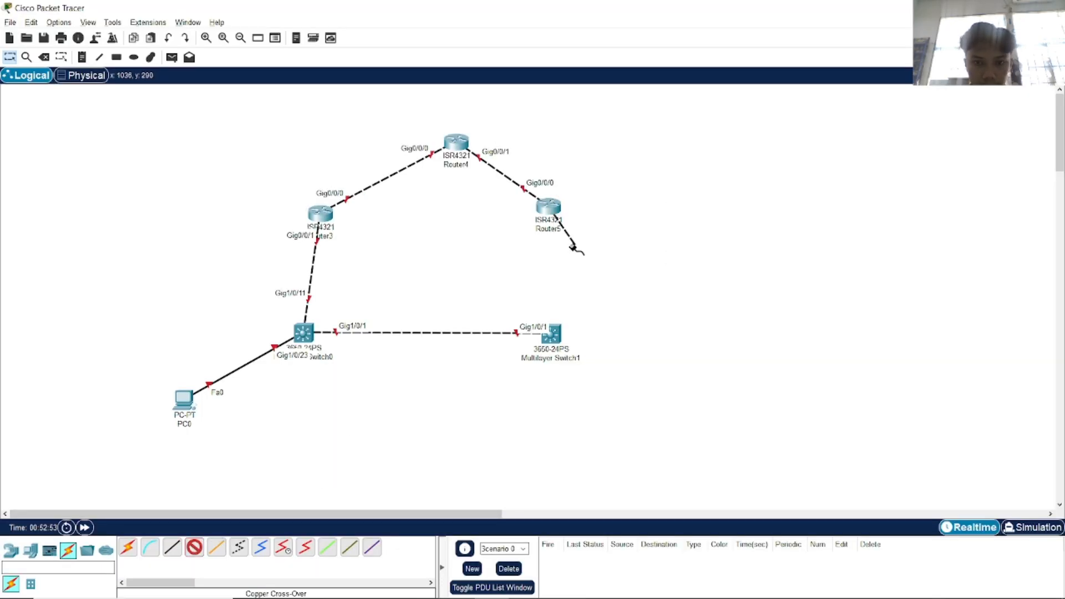
pyautogui.click(553, 334)
pyautogui.hotkey('alt', 'Tab')
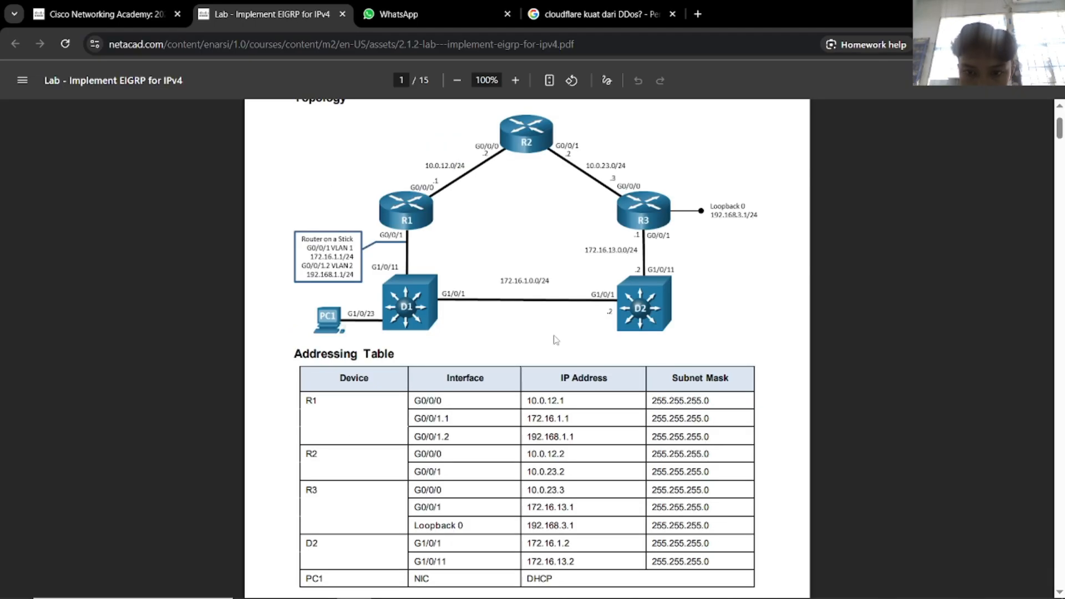
pyautogui.hotkey('alt', 'Tab')
pyautogui.click(552, 335)
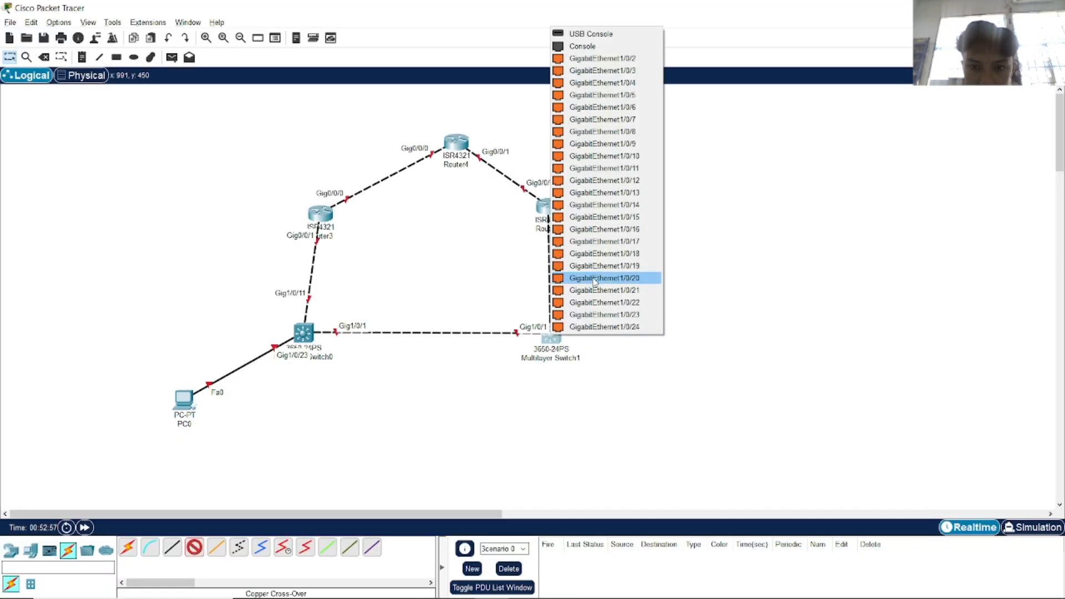
pyautogui.click(611, 169)
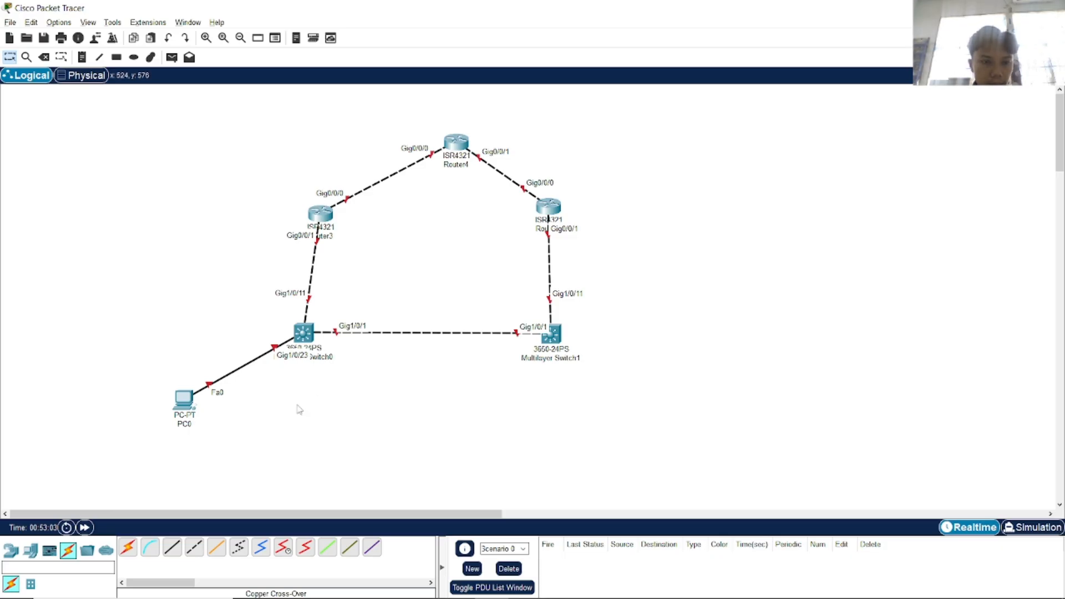
# Scroll the lab PDF to the Configure basic settings step.
pyautogui.hotkey('alt', 'Tab')
pyautogui.scroll(-10, 515, 380)
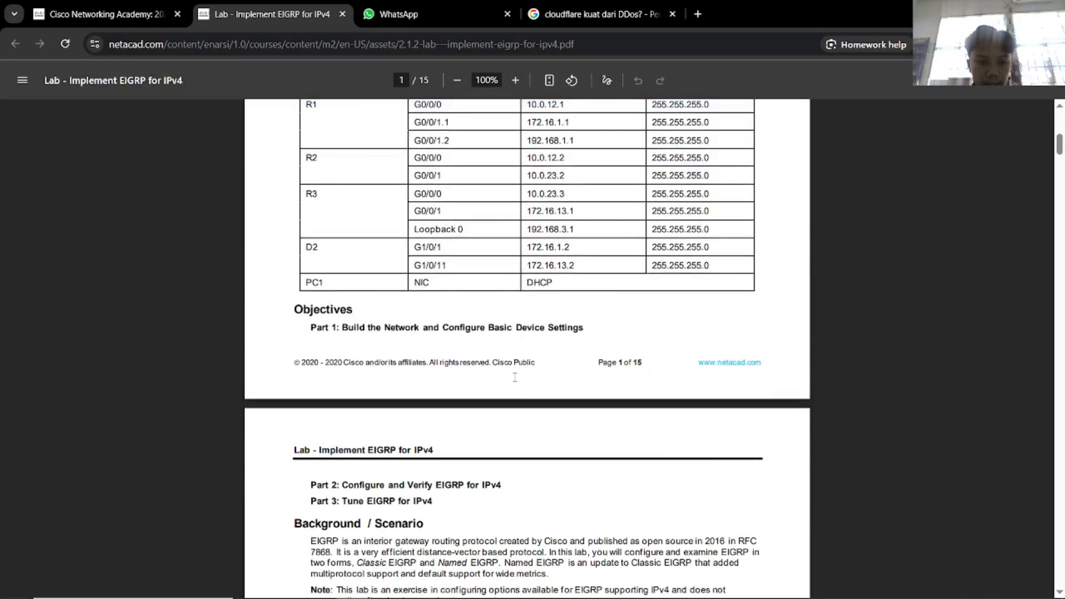
pyautogui.scroll(-1, 420, 369)
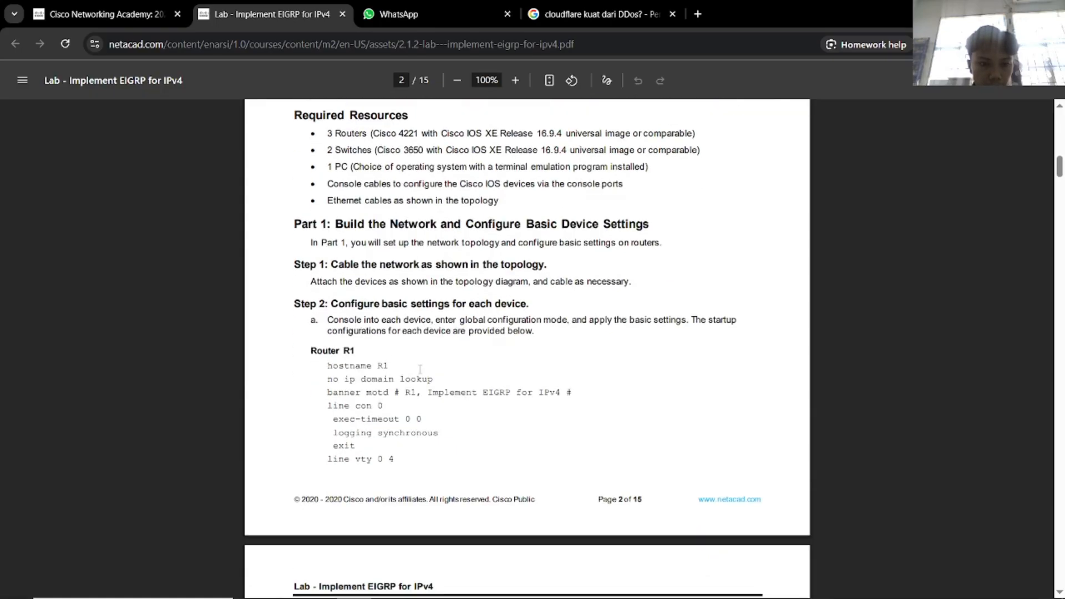
pyautogui.moveTo(332, 305); pyautogui.dragTo(530, 306)
pyautogui.click(560, 346)
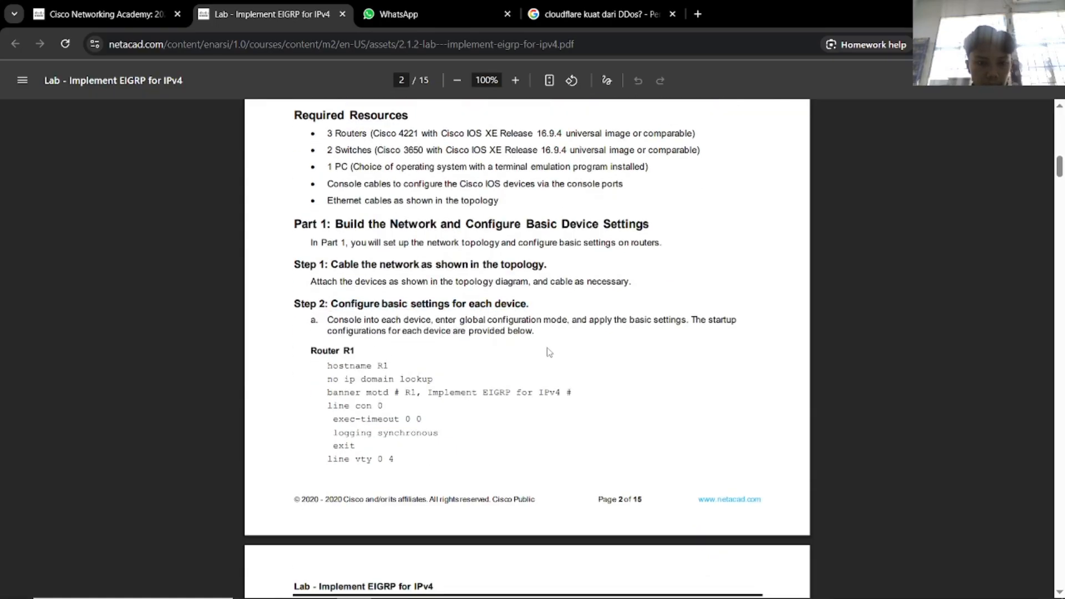
pyautogui.scroll(-2, 372, 331)
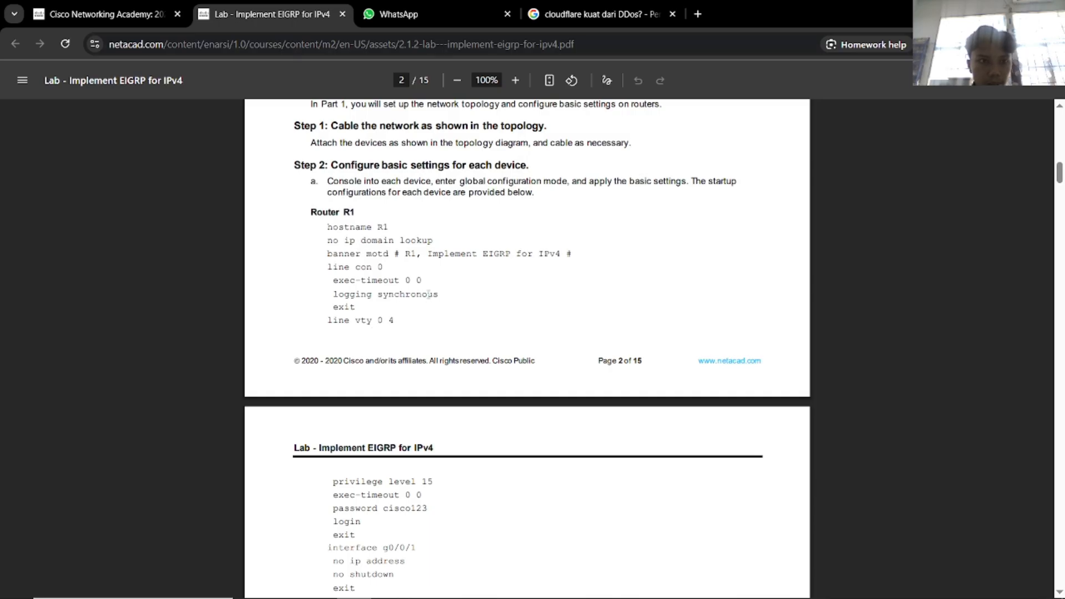
# Close the cloudflare article tab and open Router3's window, moved aside from the topology.
pyautogui.click(673, 14)
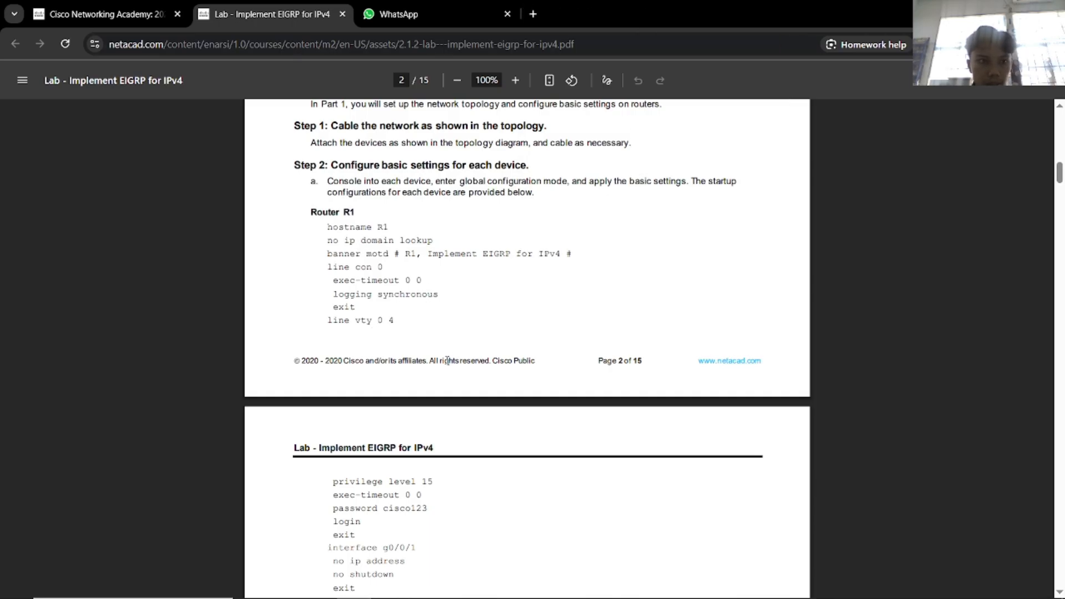
pyautogui.hotkey('alt', 'Tab')
pyautogui.click(321, 214)
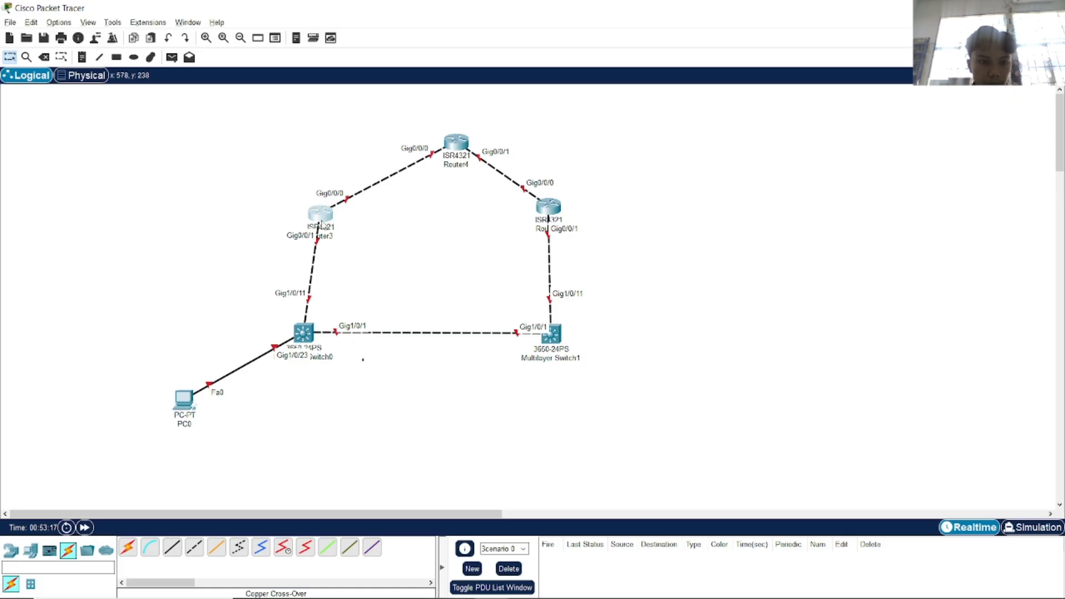
pyautogui.hotkey('alt', 'Tab')
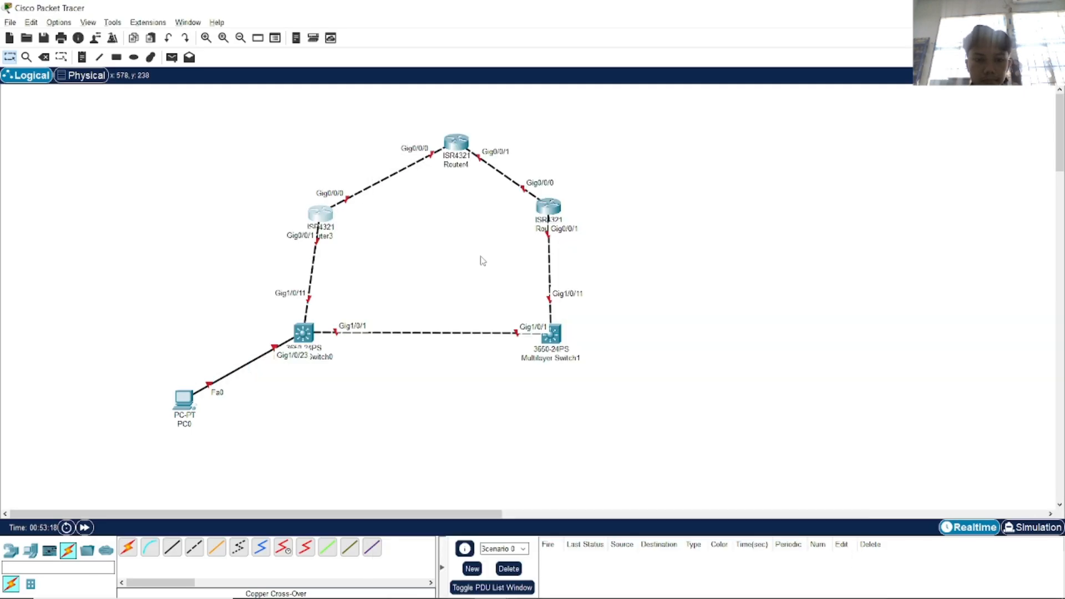
pyautogui.hotkey('alt', 'Tab')
pyautogui.moveTo(547, 117); pyautogui.dragTo(653, 84)
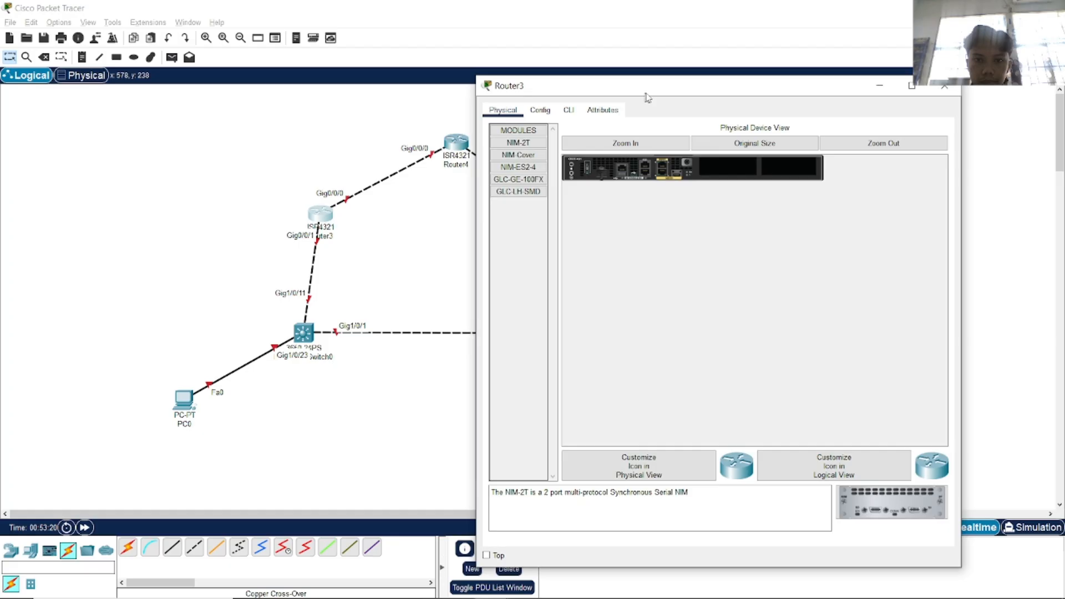
# In Router3's CLI, answer n to the setup dialog, run enable and begin configure terminal.
pyautogui.click(571, 109)
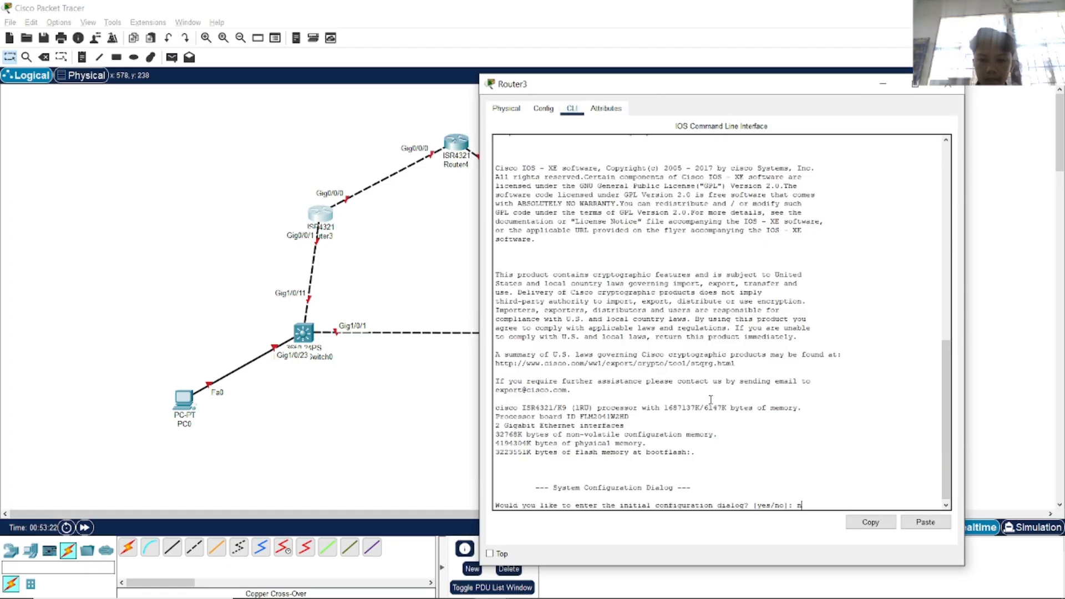
pyautogui.write('n')
pyautogui.press('Return')
pyautogui.press('Return')
pyautogui.write('en')
pyautogui.press('Return')
pyautogui.write('cof')
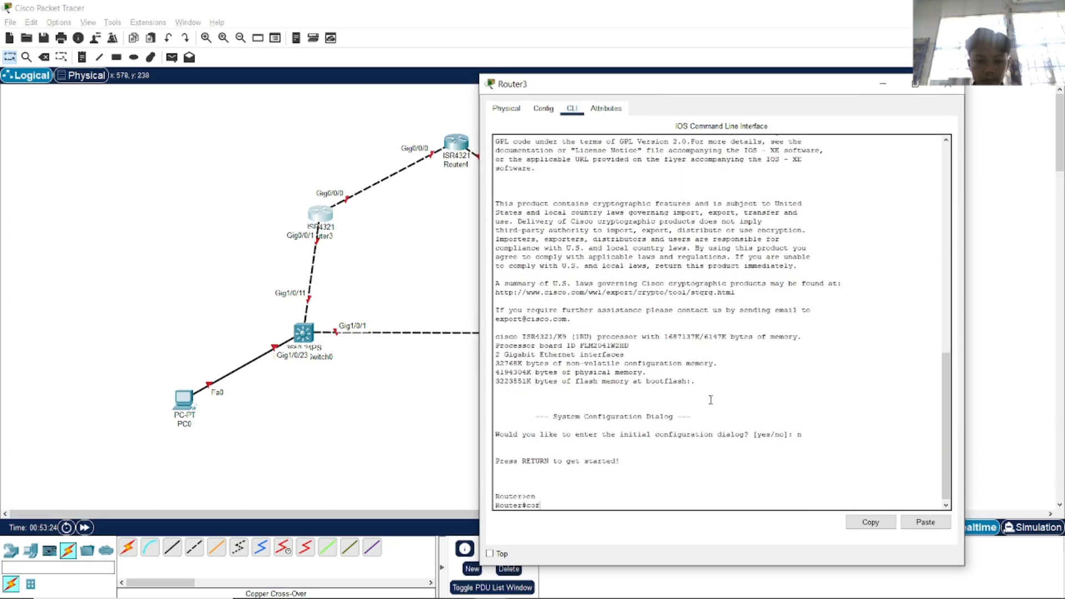
pyautogui.press('Tab')
pyautogui.press('BackSpace')
# Enter global configuration mode and set the hostname to R1.
pyautogui.write('nf')
pyautogui.press('Tab')
pyautogui.write('t')
pyautogui.press('Tab')
pyautogui.press('Return')
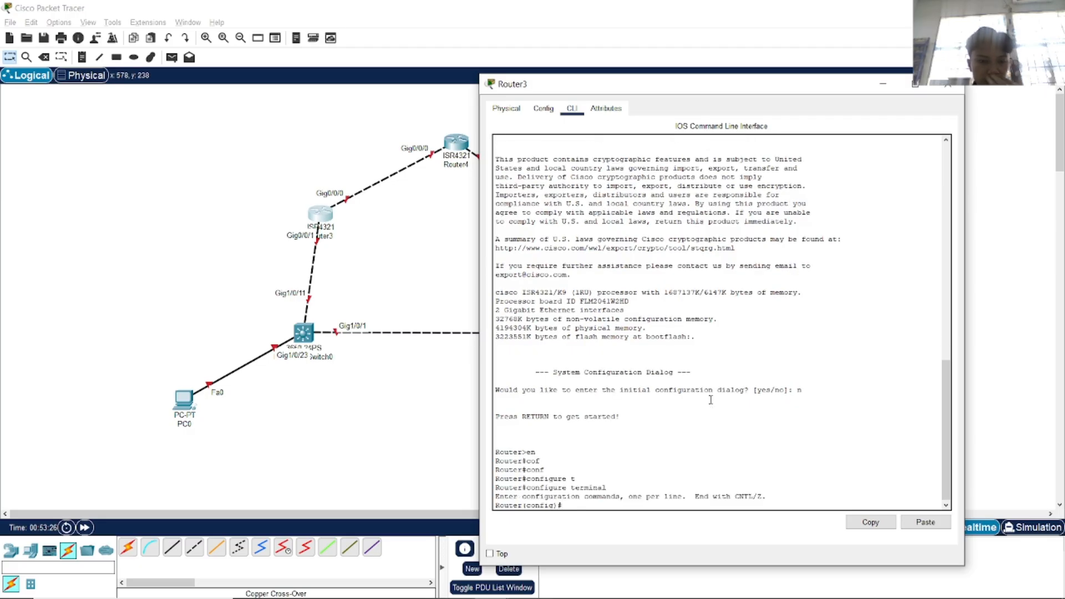
pyautogui.hotkey('alt', 'Tab')
pyautogui.hotkey('alt', 'Tab')
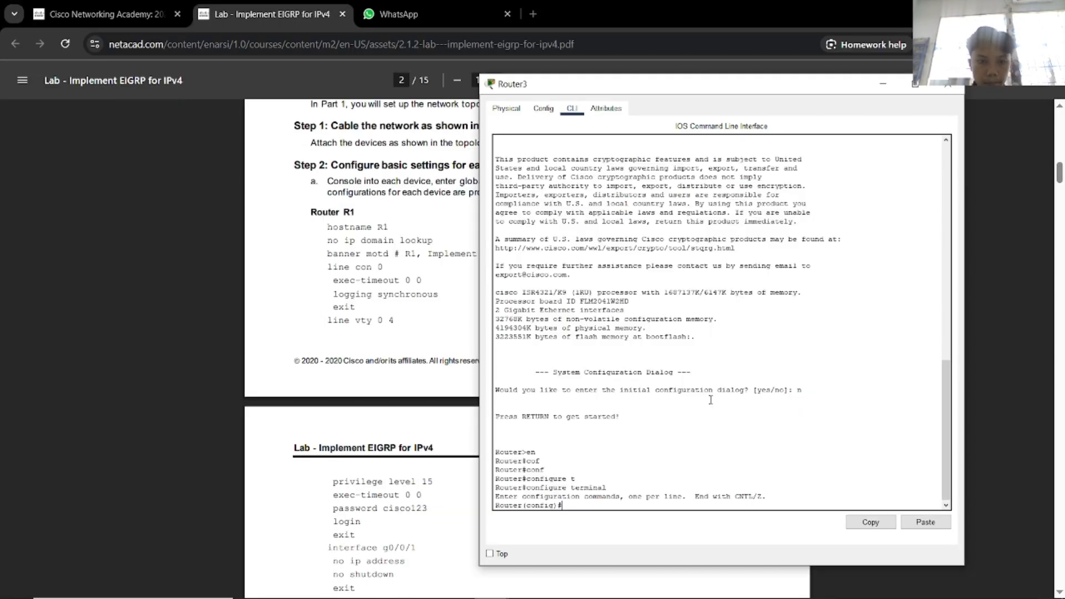
pyautogui.write('hos')
pyautogui.press('Tab')
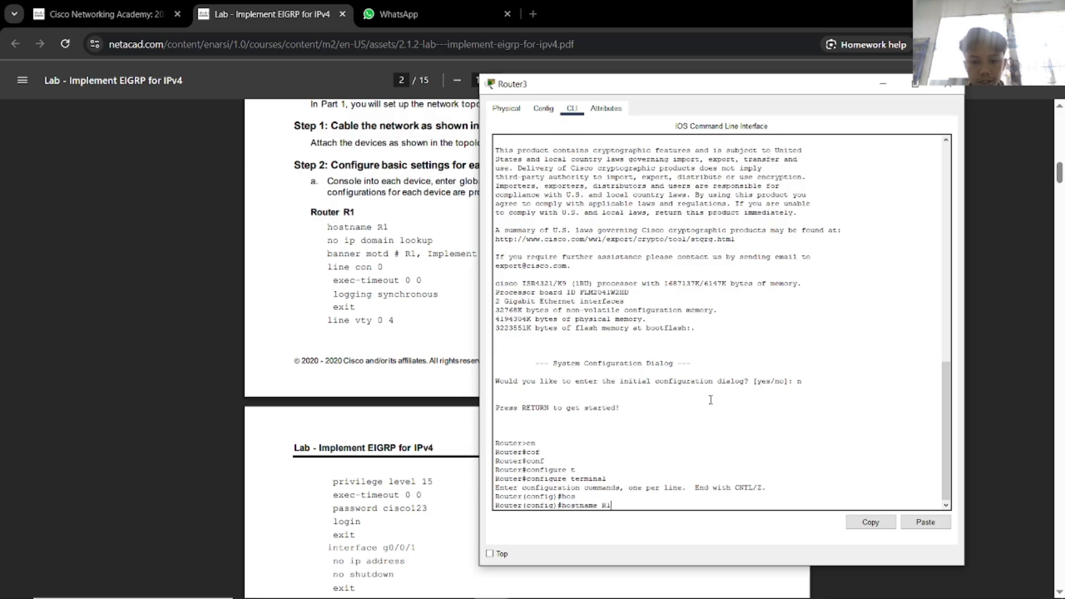
pyautogui.write('R1')
pyautogui.press('Return')
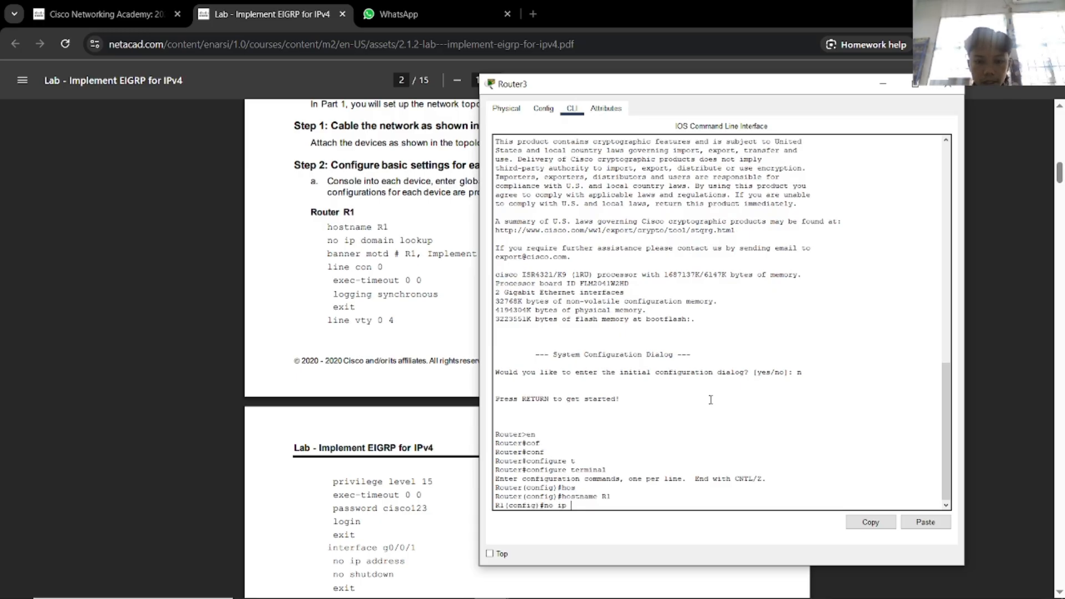
# Disable DNS resolution with no ip domain lookup.
pyautogui.write('no ip domain')
pyautogui.press('Tab')
pyautogui.write('lo')
pyautogui.press('Tab')
pyautogui.press('Return')
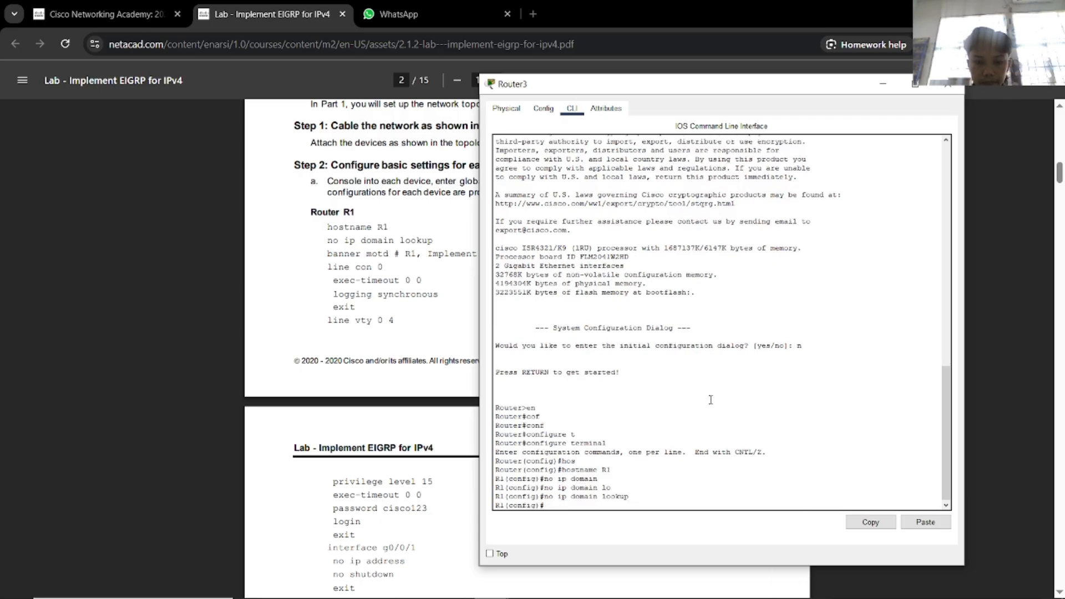
# Set the MOTD banner to 'R1, Implement EIGRP for IPv4'.
pyautogui.write('ban')
pyautogui.press('Tab')
pyautogui.write('mo')
pyautogui.press('Tab')
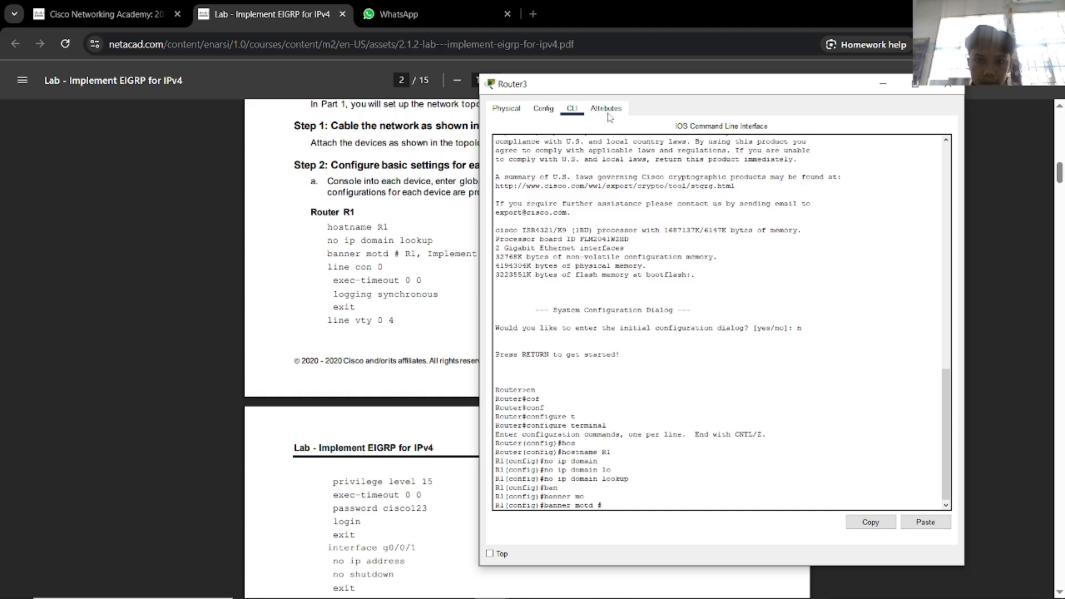
pyautogui.moveTo(616, 89); pyautogui.dragTo(679, 89)
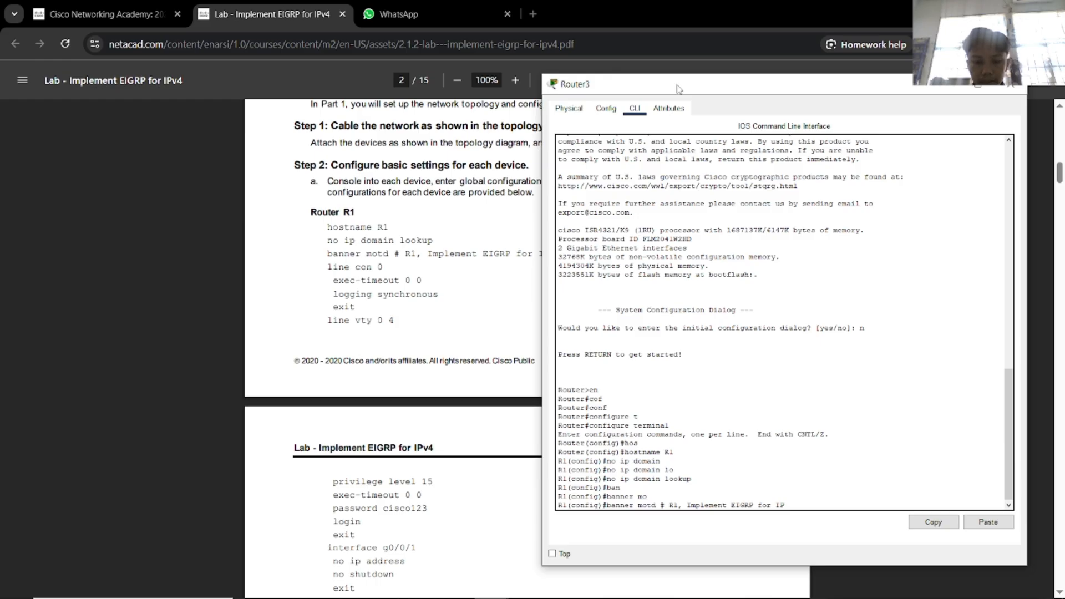
pyautogui.write('Pv4 #')
pyautogui.press('Return')
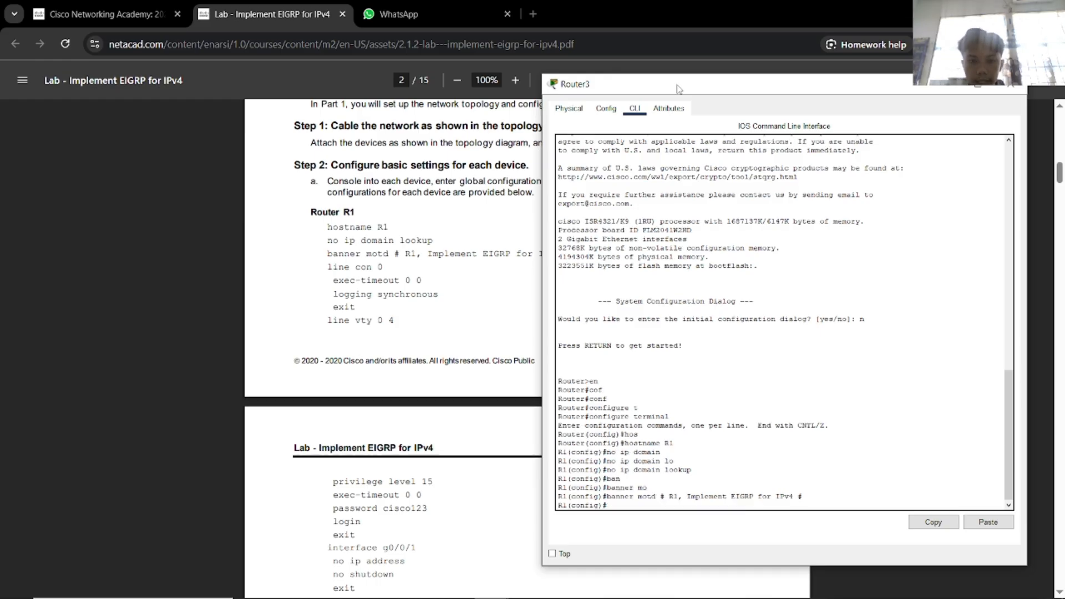
pyautogui.write('lin')
pyautogui.press('Tab')
# Set R1's console line 0 to exec-timeout 0 0 and logging synchronous, then exit.
pyautogui.write('c')
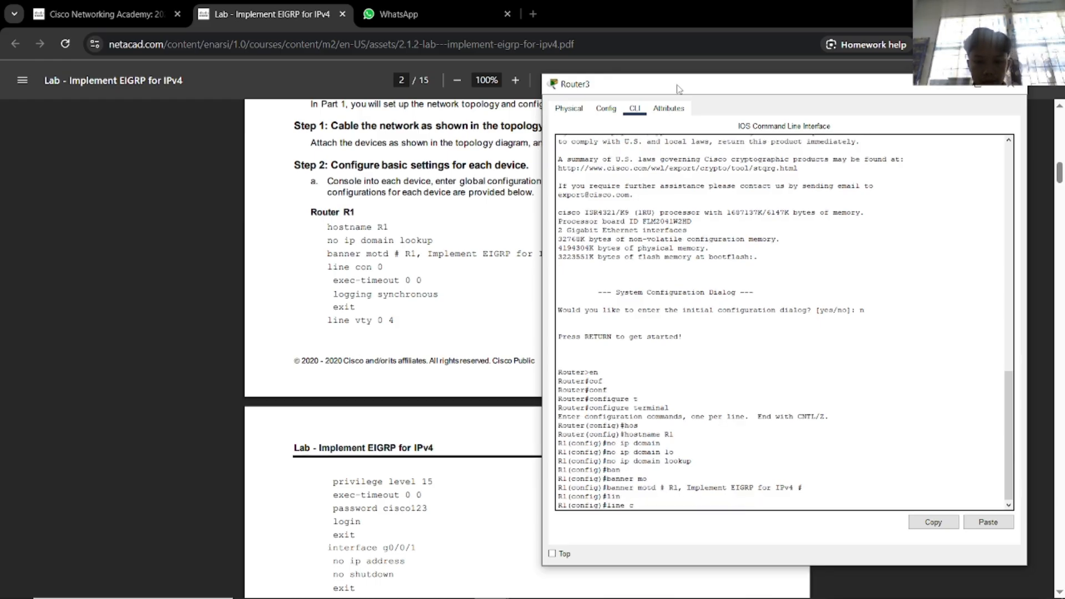
pyautogui.write('on')
pyautogui.press('Tab')
pyautogui.write('0')
pyautogui.press('Return')
pyautogui.write('e)#e')
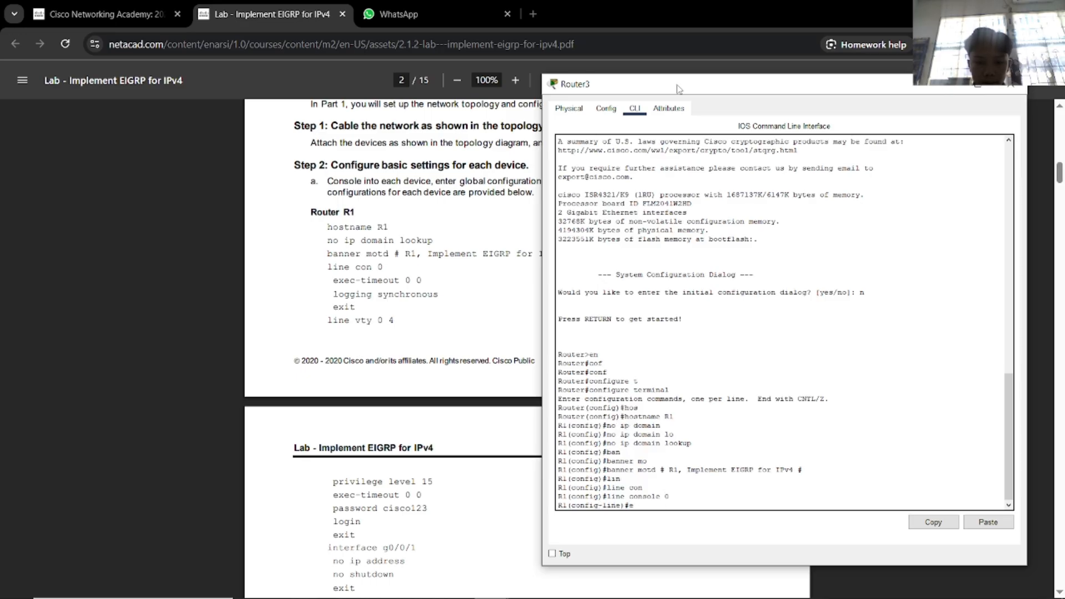
pyautogui.write('xe')
pyautogui.press('Tab')
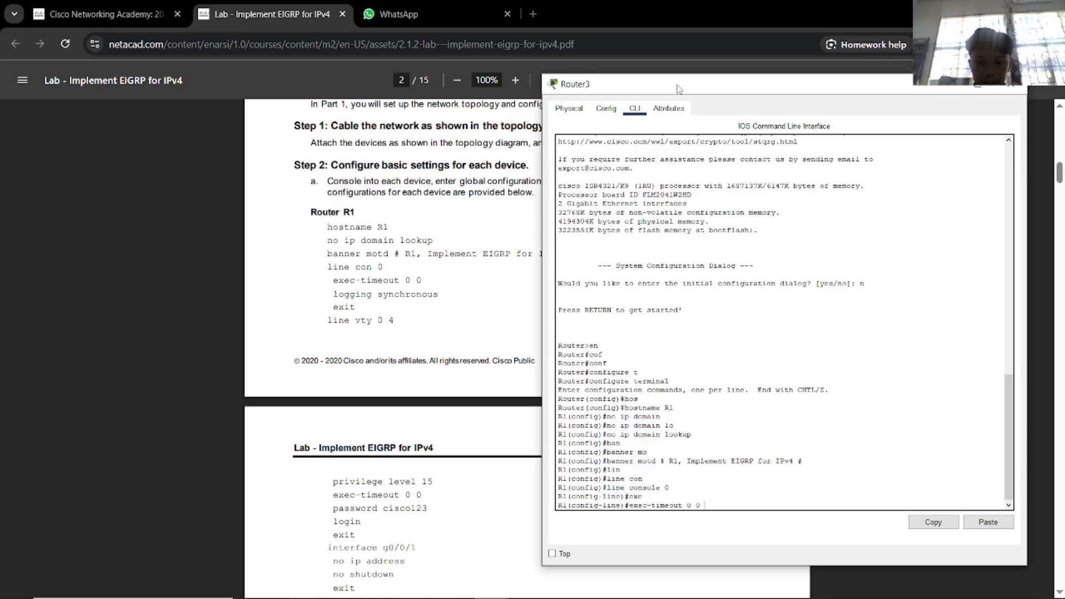
pyautogui.write('0 0')
pyautogui.press('Return')
pyautogui.write('loggin')
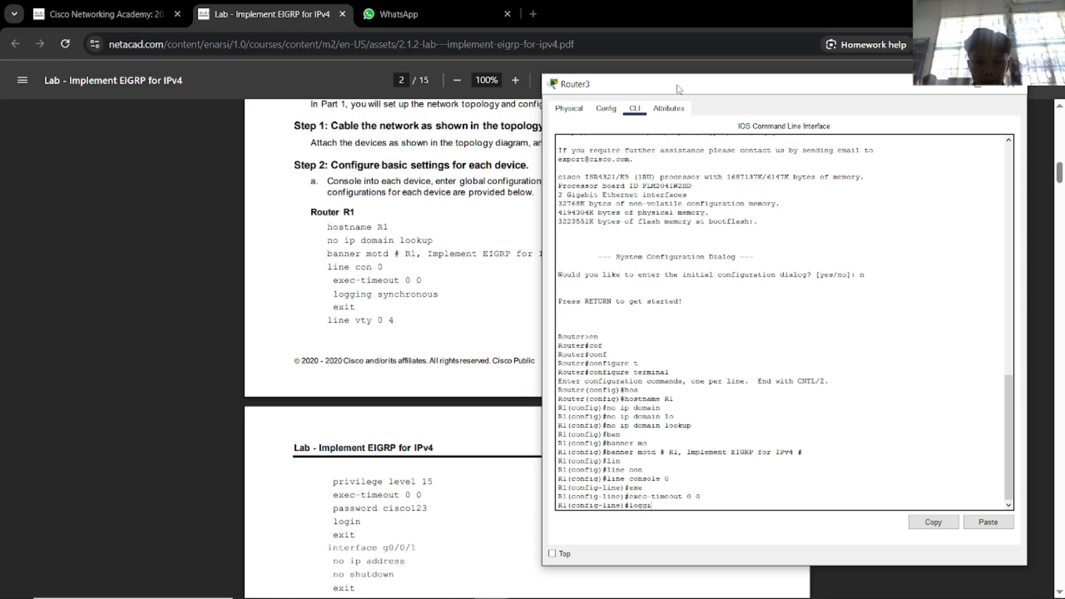
pyautogui.press('Tab')
pyautogui.write('sy')
pyautogui.press('Tab')
pyautogui.press('Return')
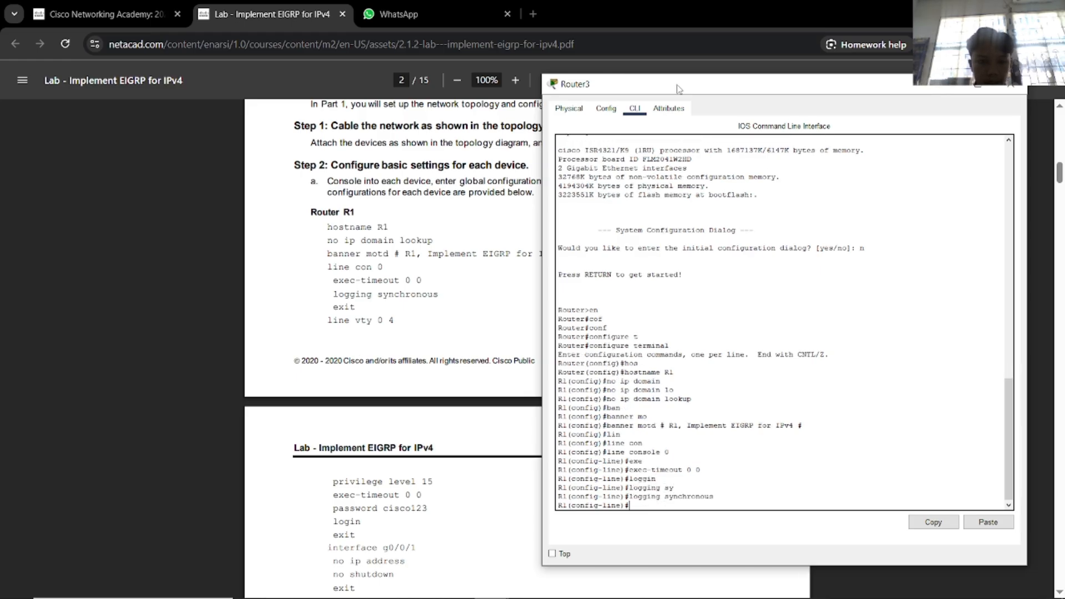
pyautogui.write('ex')
pyautogui.press('Tab')
pyautogui.write('i')
pyautogui.press('Tab')
pyautogui.press('Return')
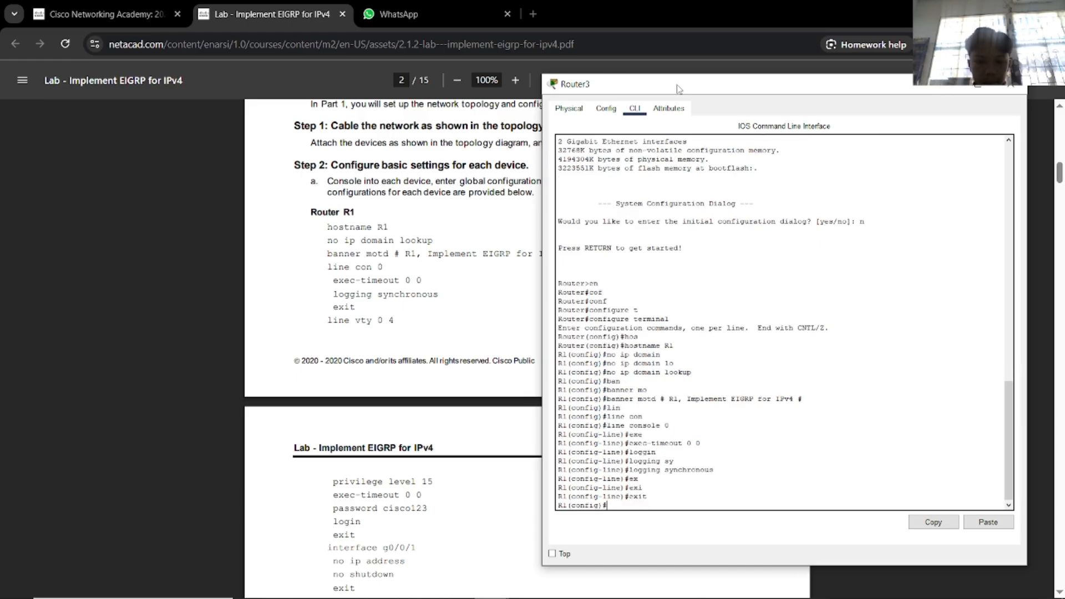
# Enter line vty 0 4 and set privilege level 15.
pyautogui.write('lin')
pyautogui.press('Tab')
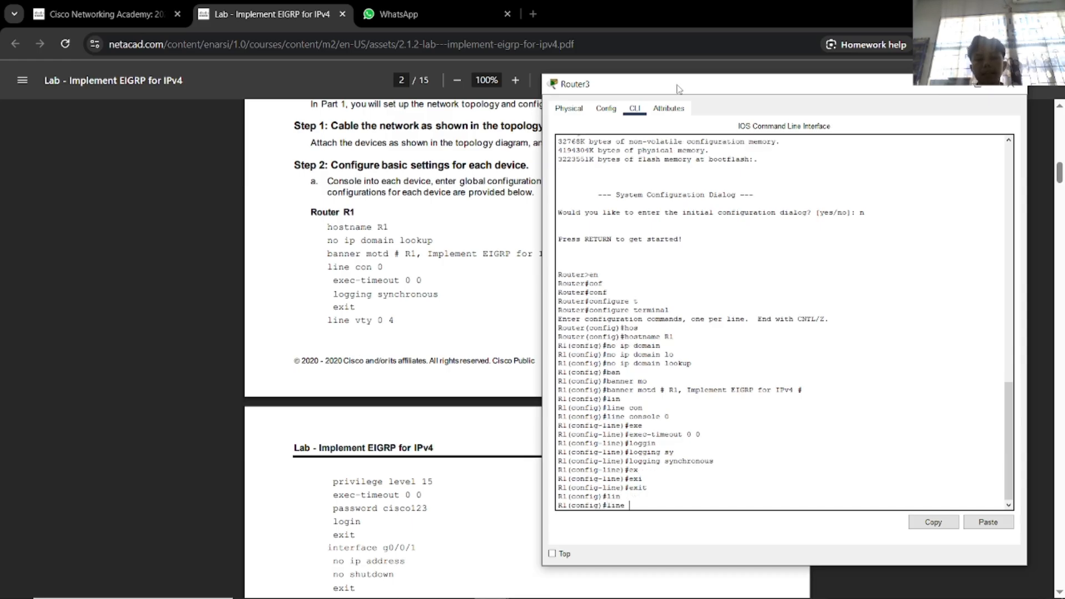
pyautogui.write('vt')
pyautogui.press('Tab')
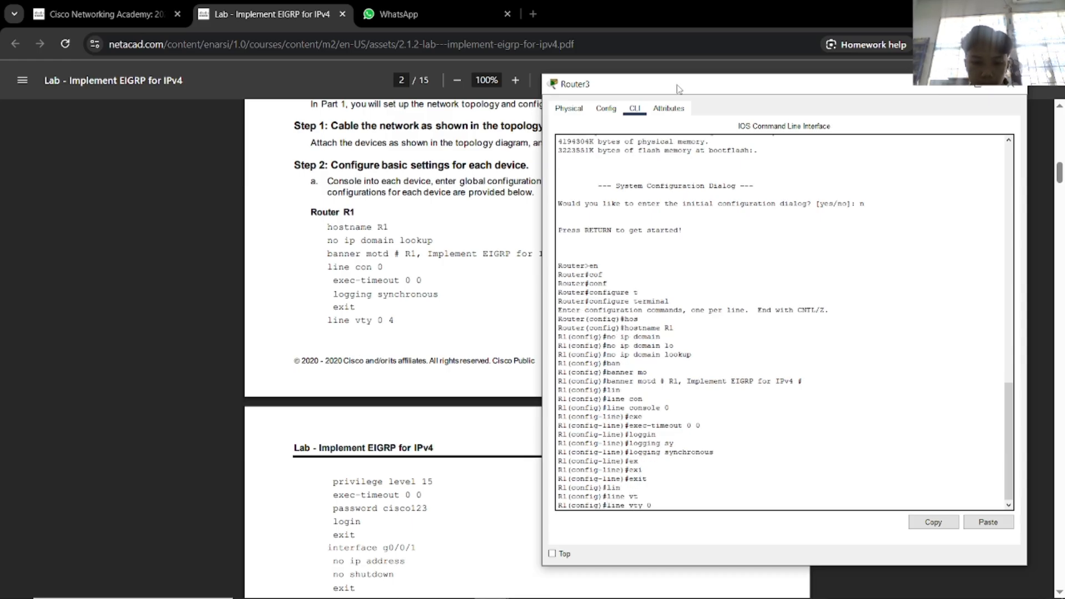
pyautogui.write('0 4')
pyautogui.press('Return')
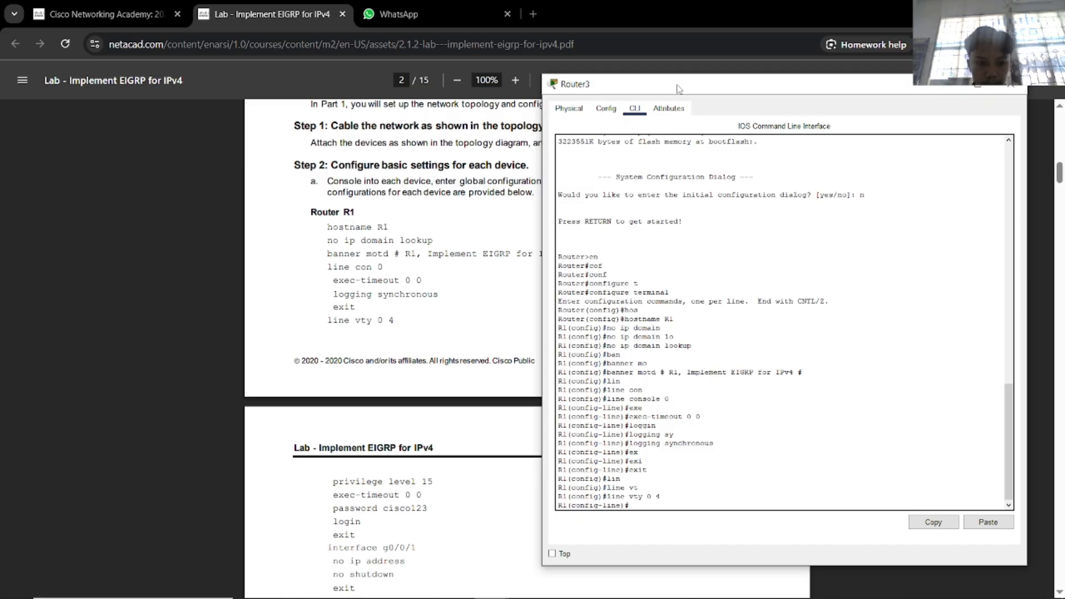
pyautogui.write('pr')
pyautogui.press('Tab')
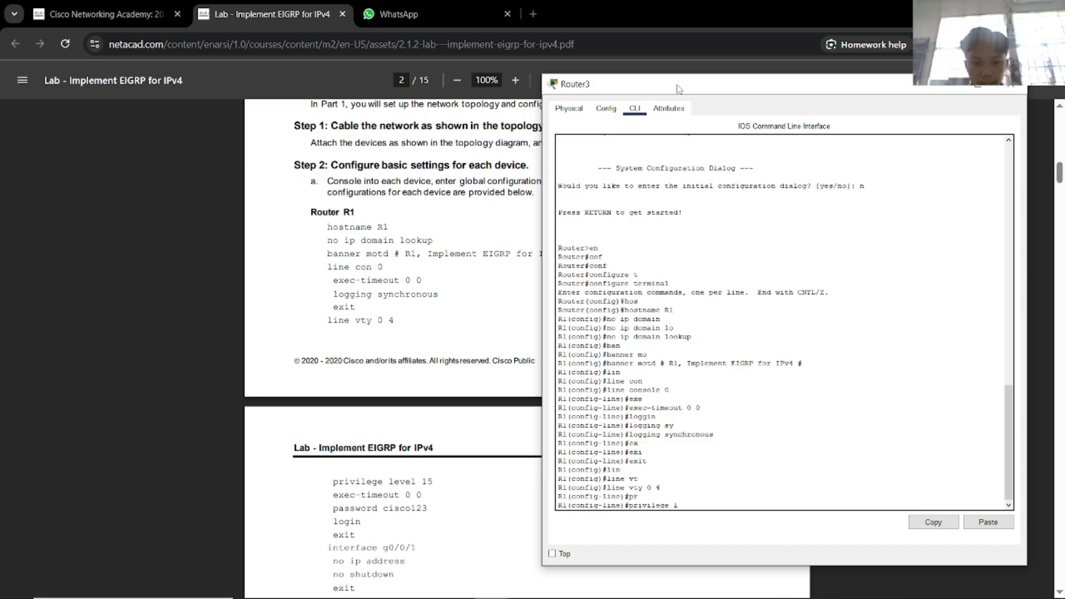
pyautogui.write('l')
pyautogui.press('Tab')
pyautogui.press('Tab')
pyautogui.write('15')
pyautogui.press('Return')
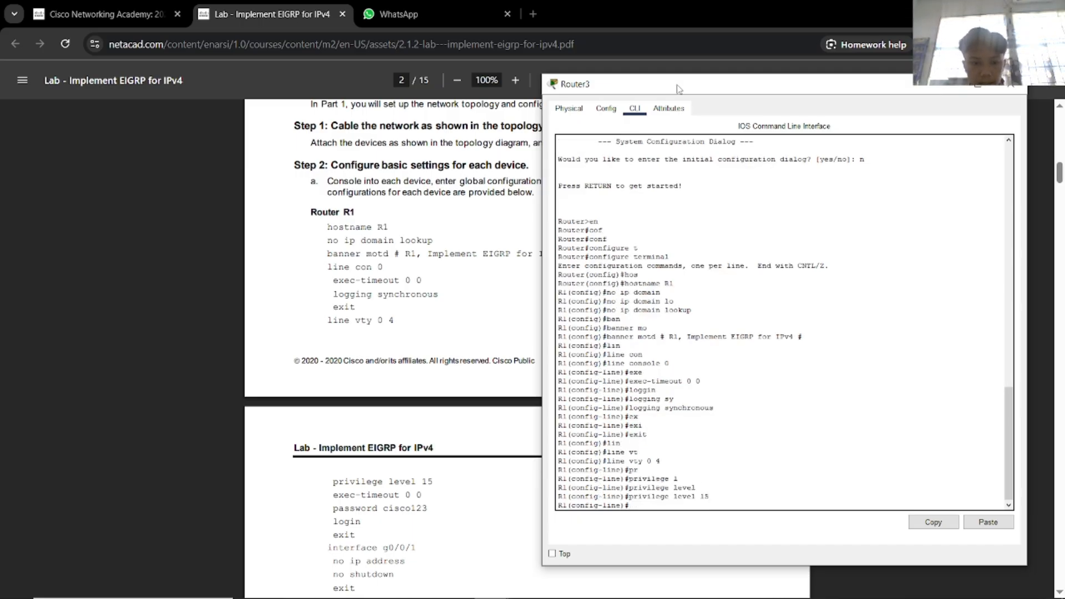
# Give the vty lines exec-timeout 0 0, the lab password and login, then exit.
pyautogui.write('ex')
pyautogui.press('Tab')
pyautogui.write('e')
pyautogui.press('Tab')
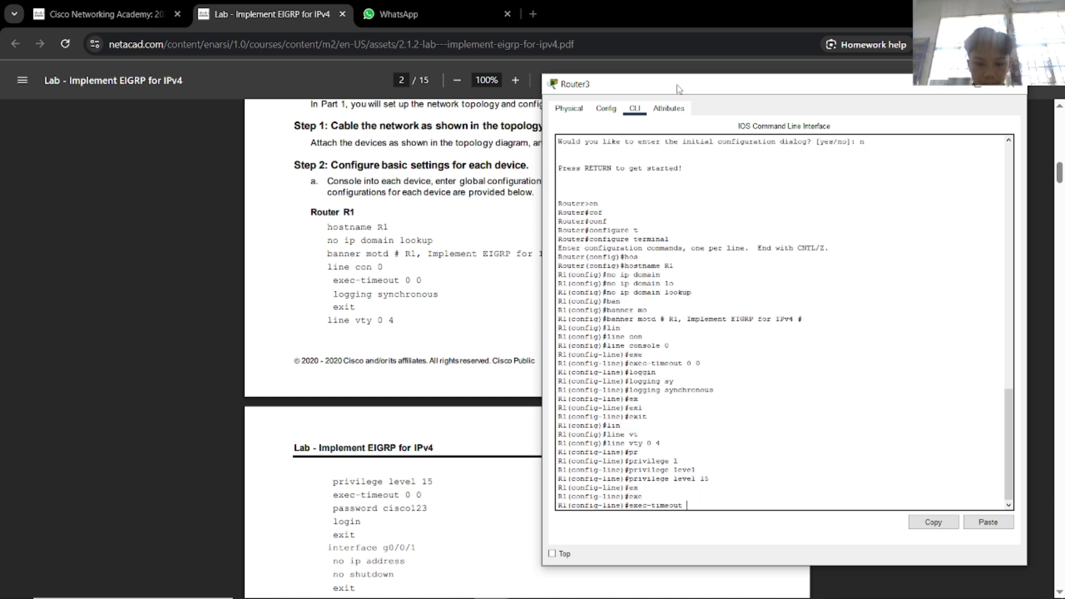
pyautogui.write('0 0')
pyautogui.press('Return')
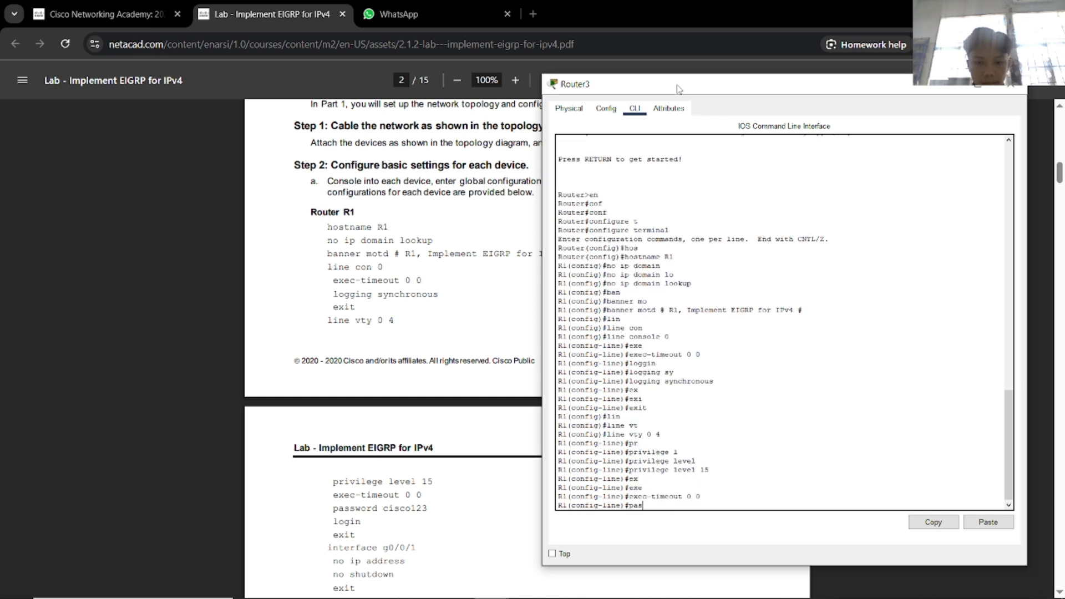
pyautogui.write('pas')
pyautogui.press('Tab')
pyautogui.write('cisco123')
pyautogui.press('Return')
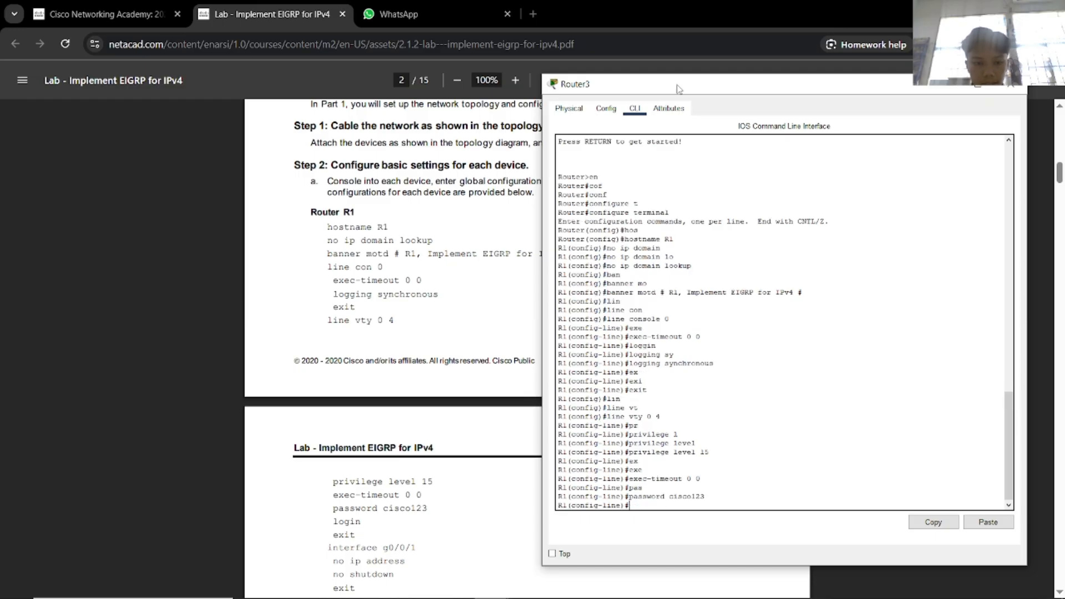
pyautogui.write('login')
pyautogui.press('Return')
pyautogui.write('exit')
pyautogui.press('Return')
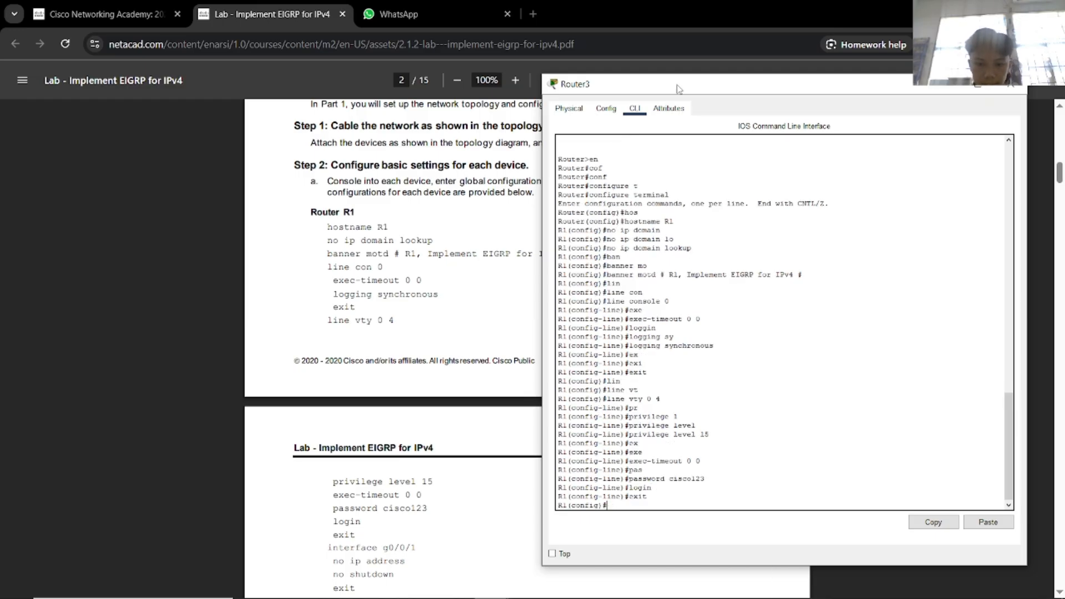
# Enter interface g0/0/1 configuration after checking the topology in the PDF and Packet Tracer.
pyautogui.write('int')
pyautogui.press('Tab')
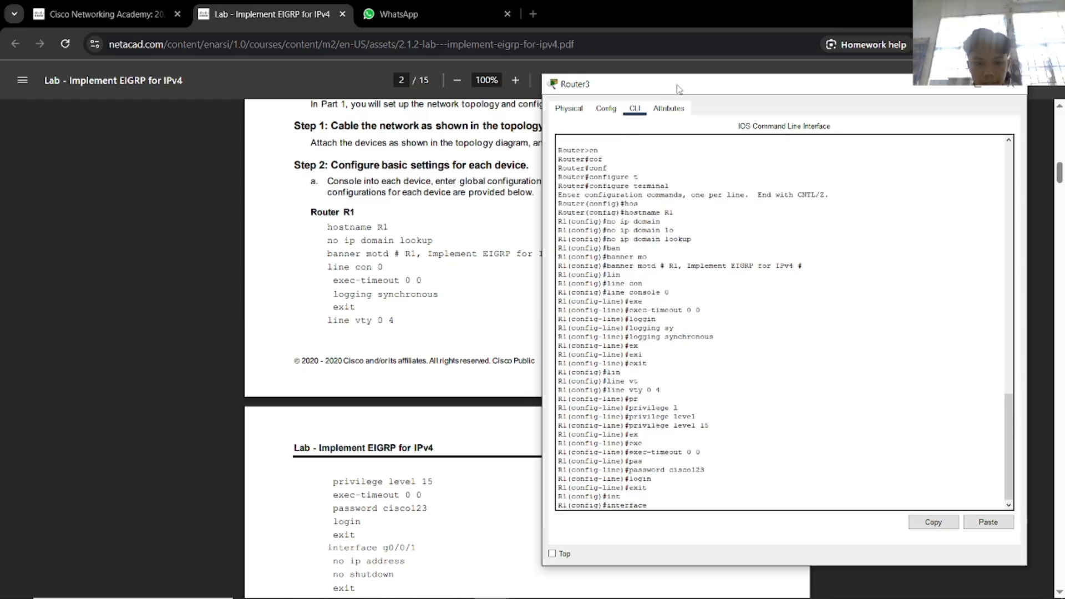
pyautogui.scroll(3, 254, 291)
pyautogui.scroll(15, 253, 291)
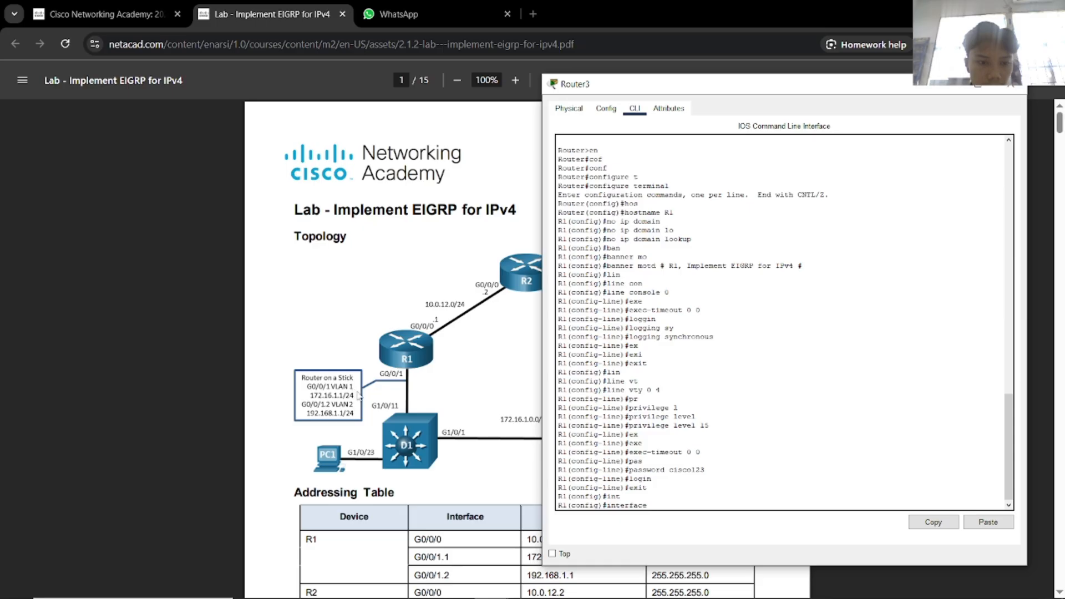
pyautogui.scroll(-15, 387, 410)
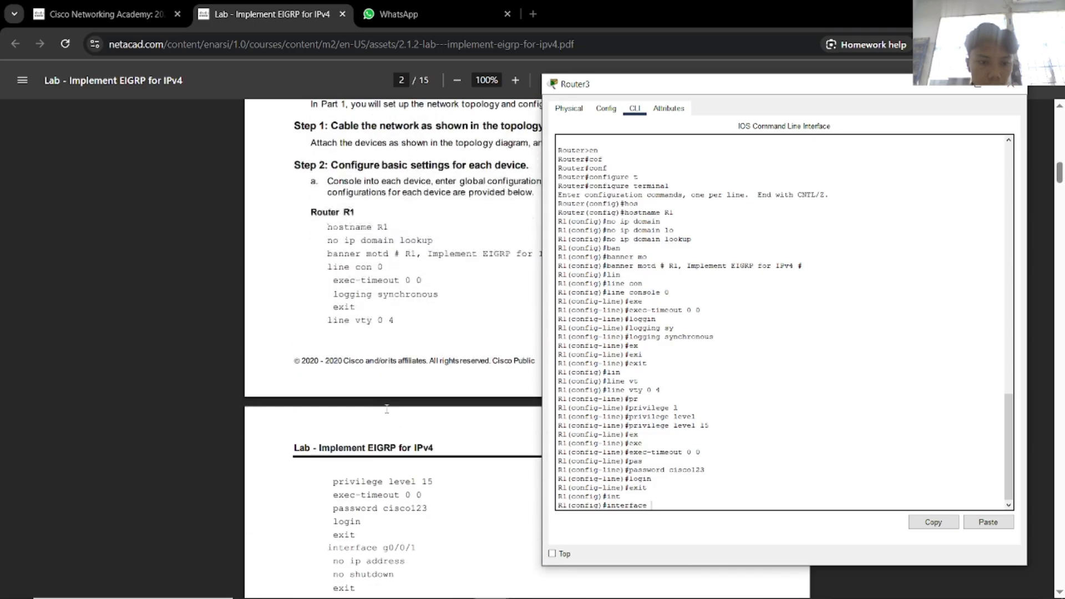
pyautogui.scroll(-1, 387, 410)
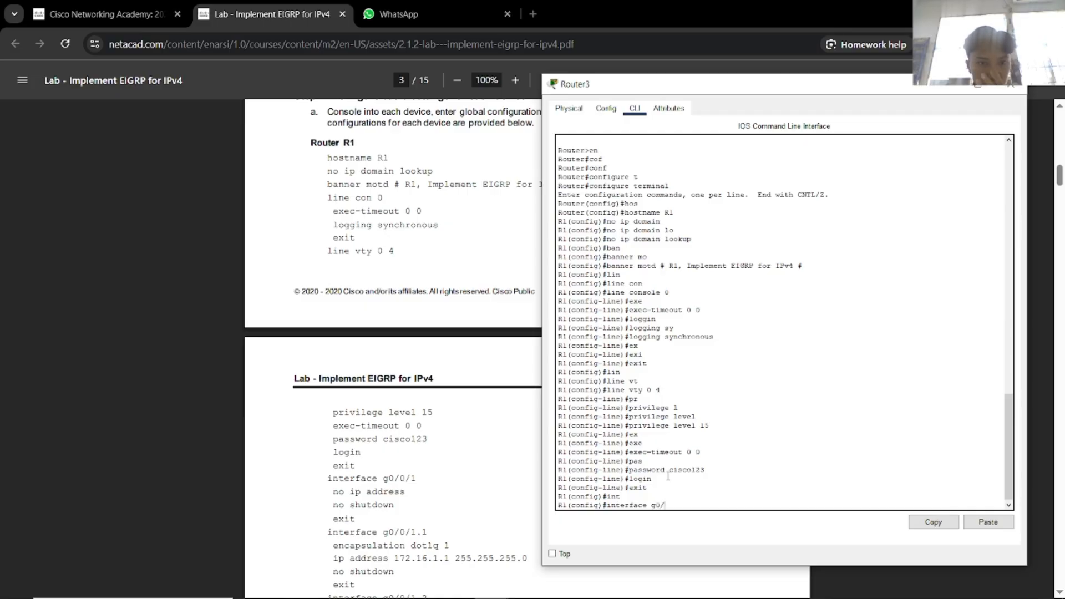
pyautogui.press('Return')
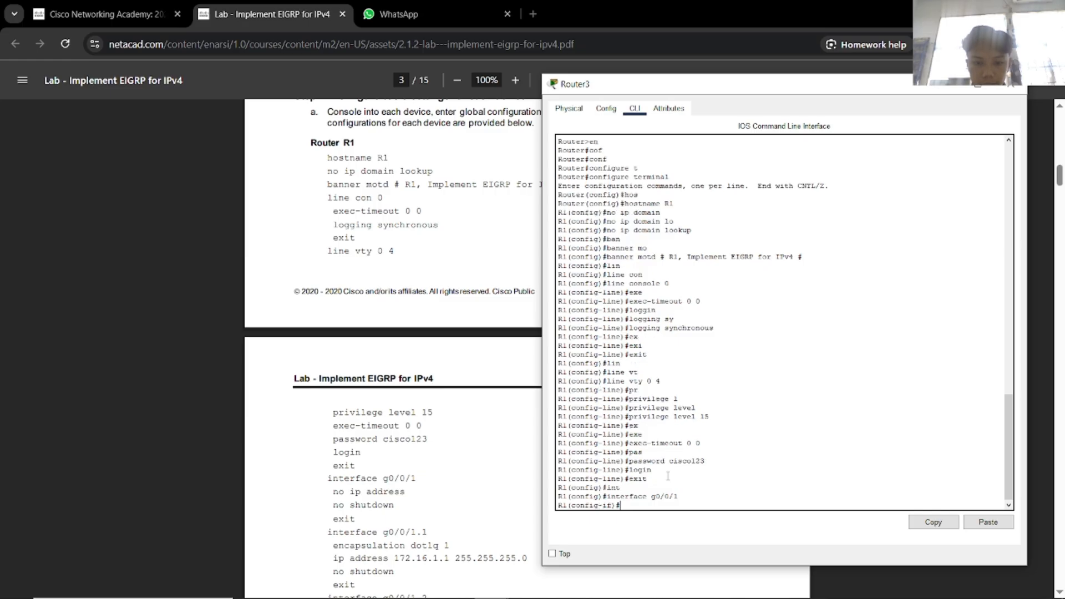
pyautogui.hotkey('alt', 'Tab')
pyautogui.click(435, 311)
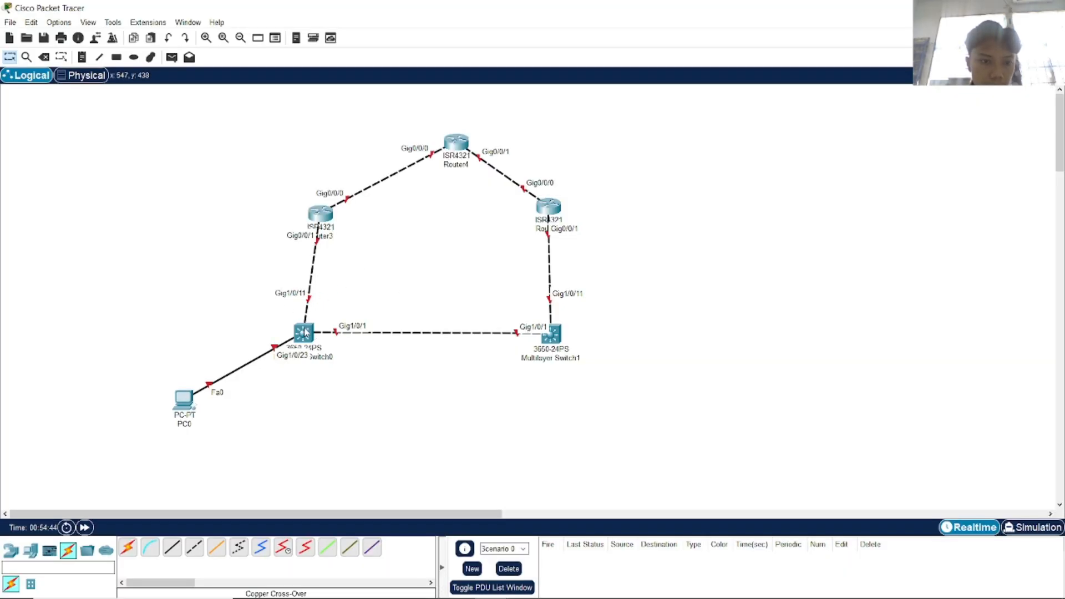
pyautogui.hotkey('alt', 'Tab')
pyautogui.hotkey('alt', 'Tab')
pyautogui.hotkey('alt', 'Tab')
pyautogui.hotkey('alt', 'Tab')
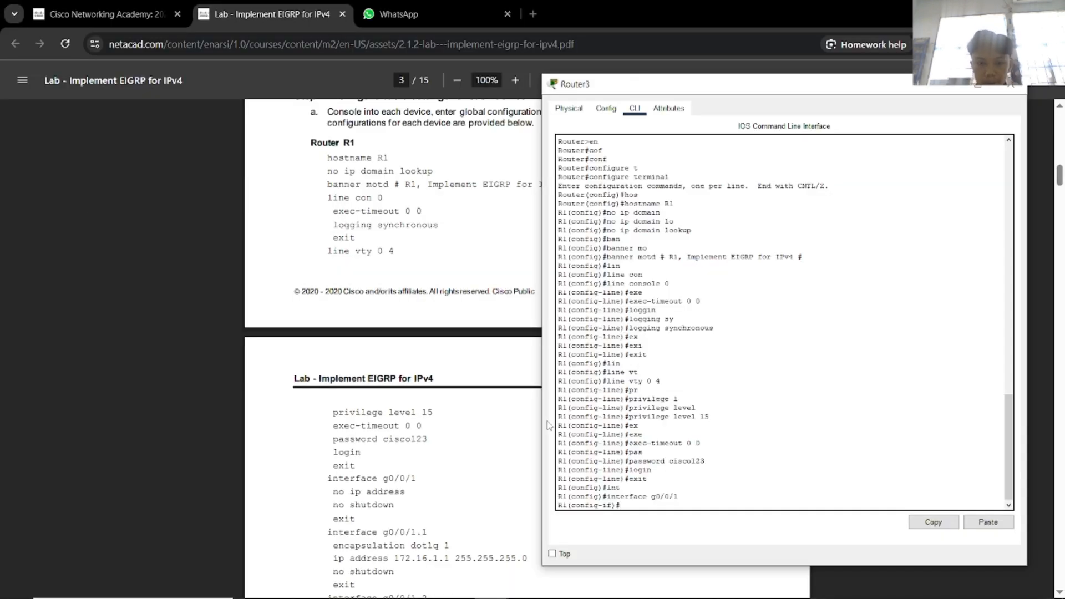
# Remove the IP address from g0/0/1, bring it up with no shutdown, and exit.
pyautogui.write('no i')
pyautogui.write('p ad')
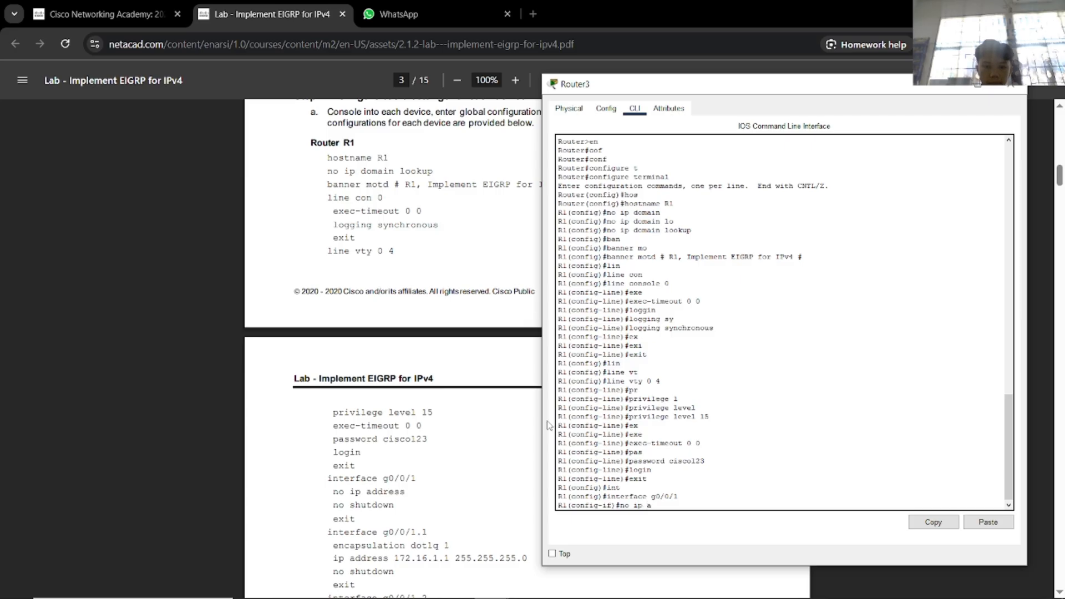
pyautogui.press('Tab')
pyautogui.press('Return')
pyautogui.write('no sh')
pyautogui.press('Tab')
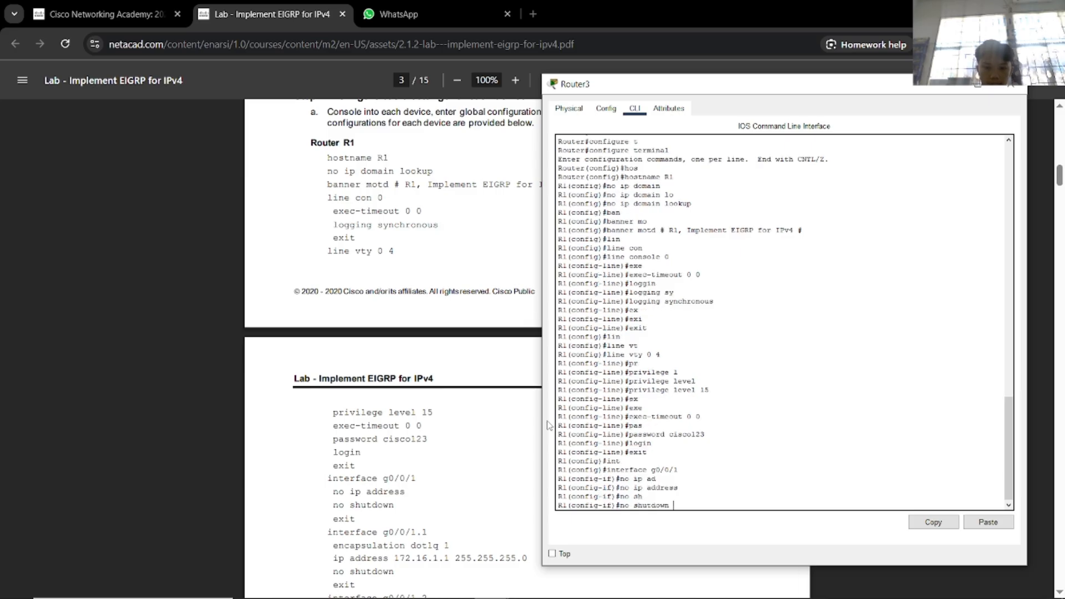
pyautogui.press('Return')
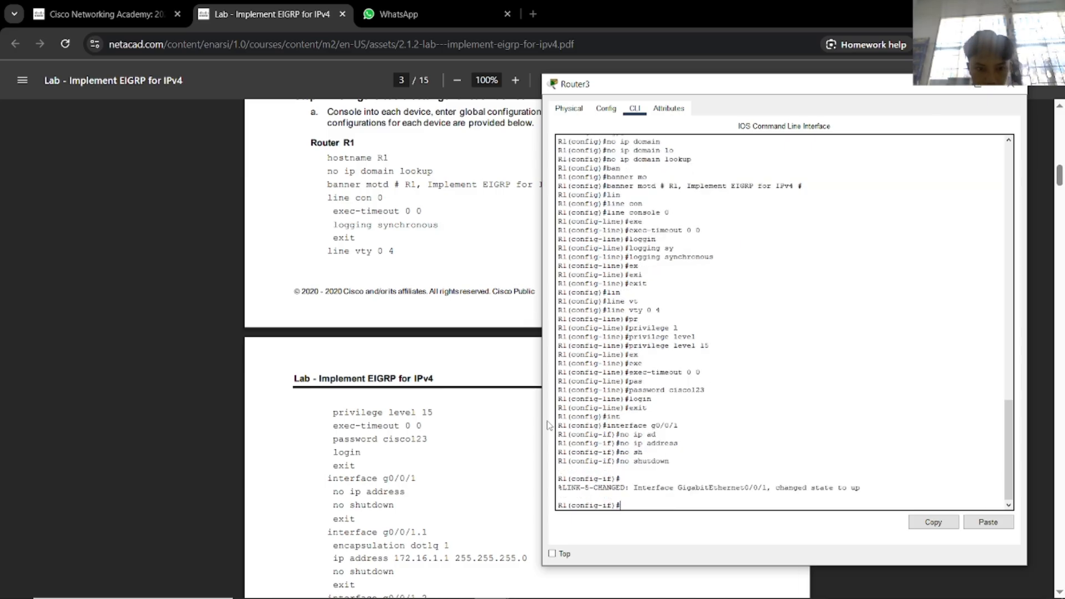
pyautogui.write('exit')
pyautogui.press('Return')
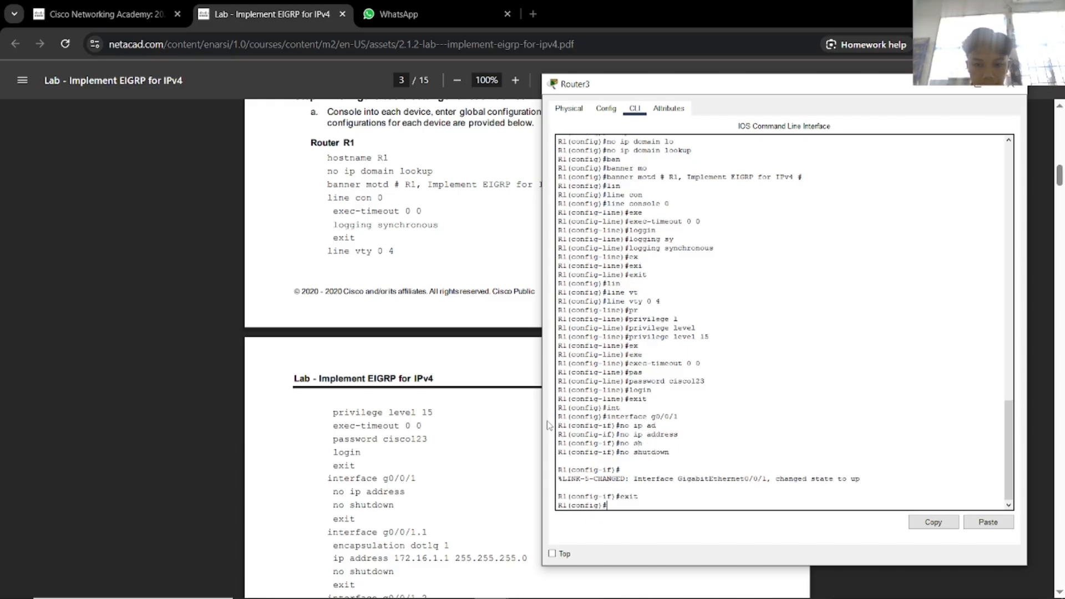
# Configure subinterface g0/0/1.1 with dot1Q 1 and 172.16.1.1 255.255.255.0, then exit.
pyautogui.write('interface g0/0/1.1')
pyautogui.press('Return')
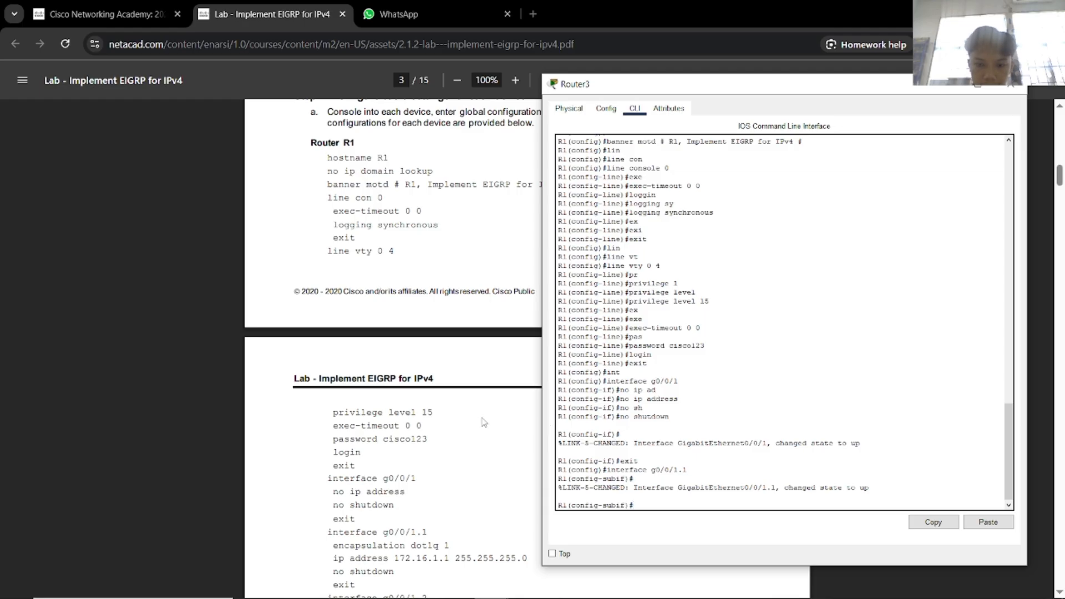
pyautogui.scroll(-1, 474, 426)
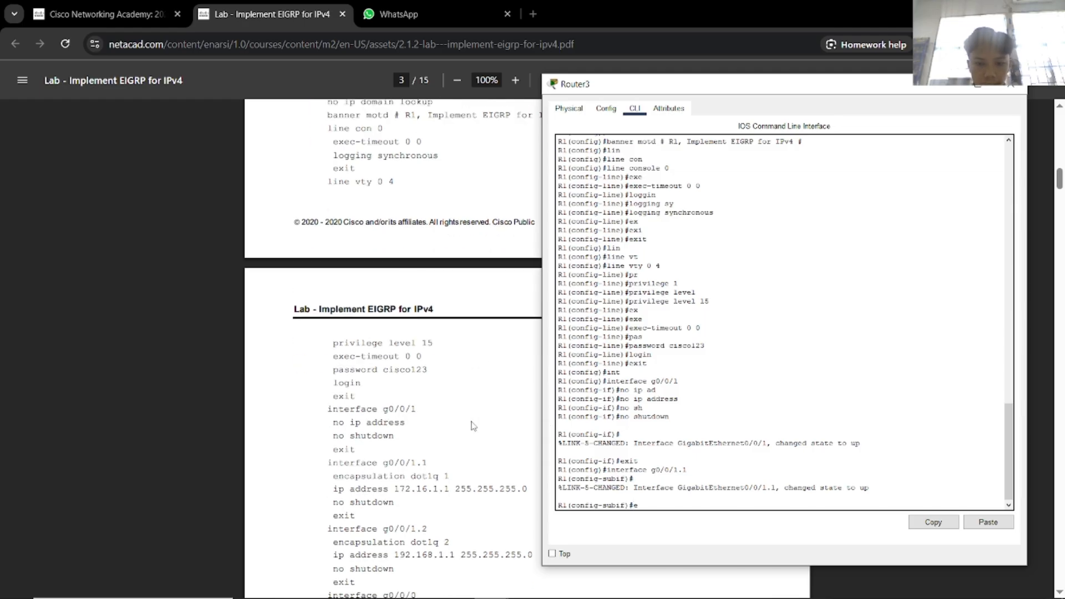
pyautogui.write('en')
pyautogui.press('Tab')
pyautogui.write('do')
pyautogui.press('Tab')
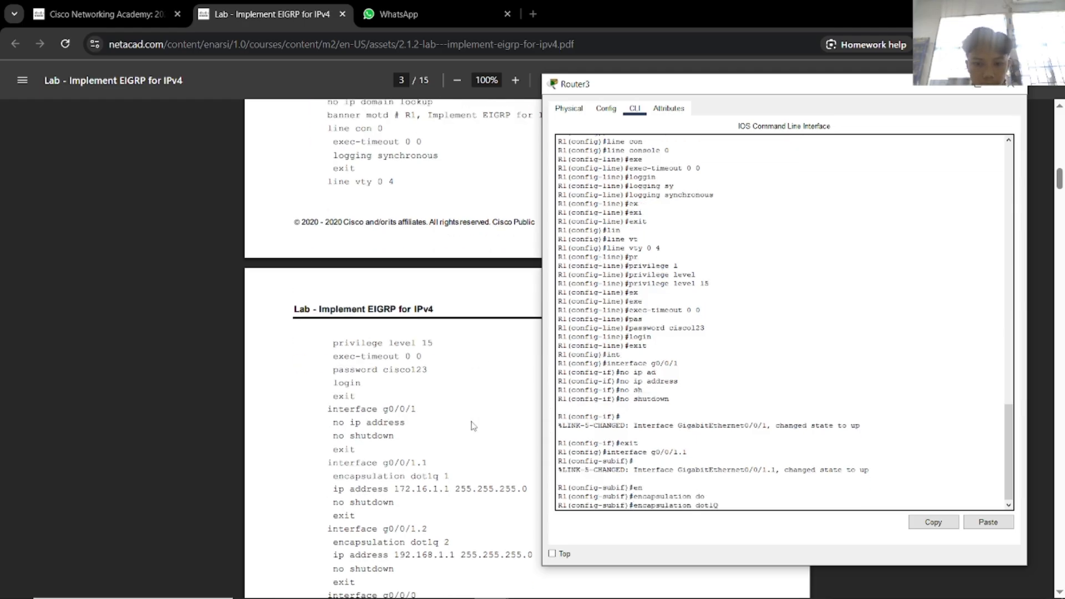
pyautogui.write('1')
pyautogui.press('Return')
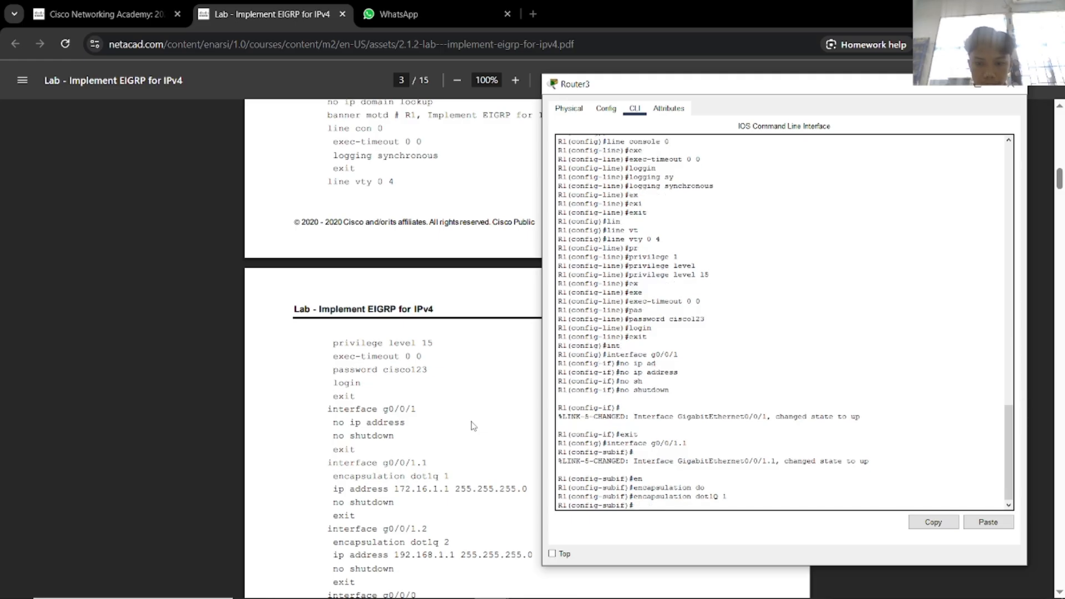
pyautogui.write('ip address')
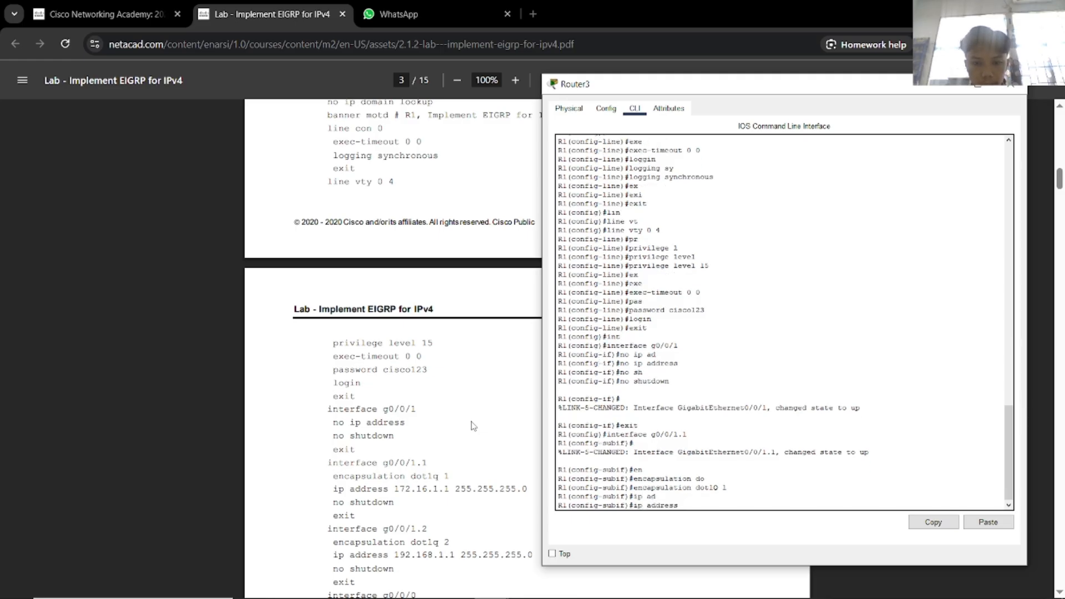
pyautogui.press('Tab')
pyautogui.write('ip address 1')
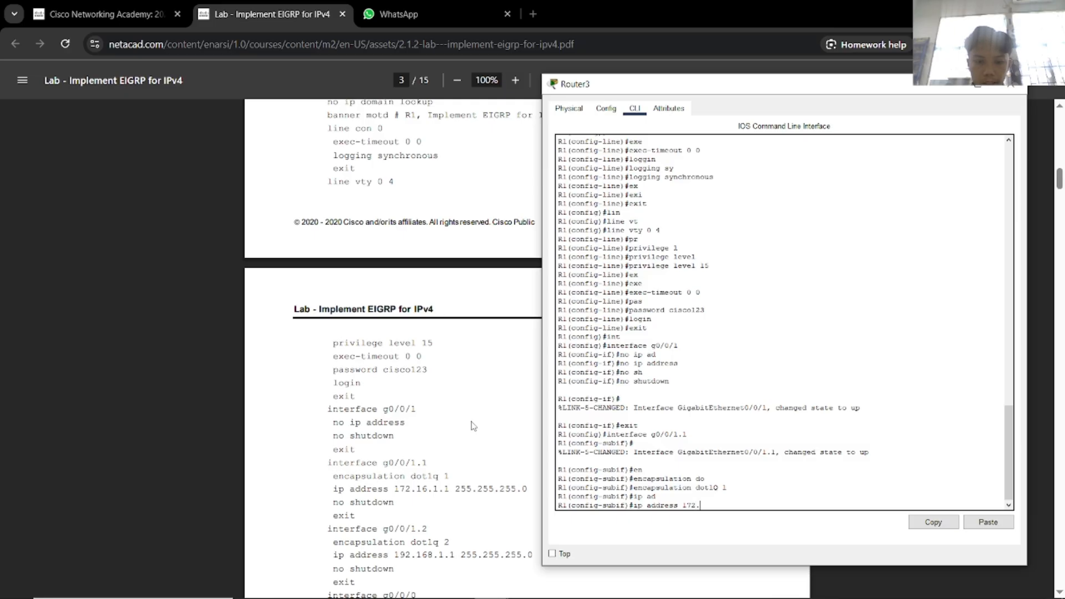
pyautogui.write('72.16.1.1 255.255.255.')
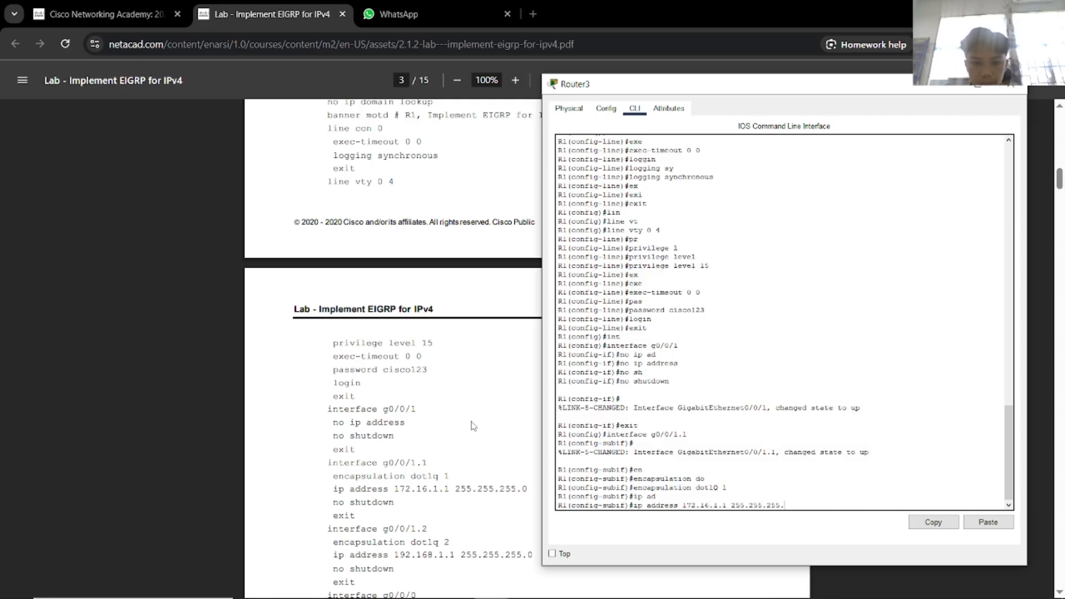
pyautogui.write('0')
pyautogui.press('Return')
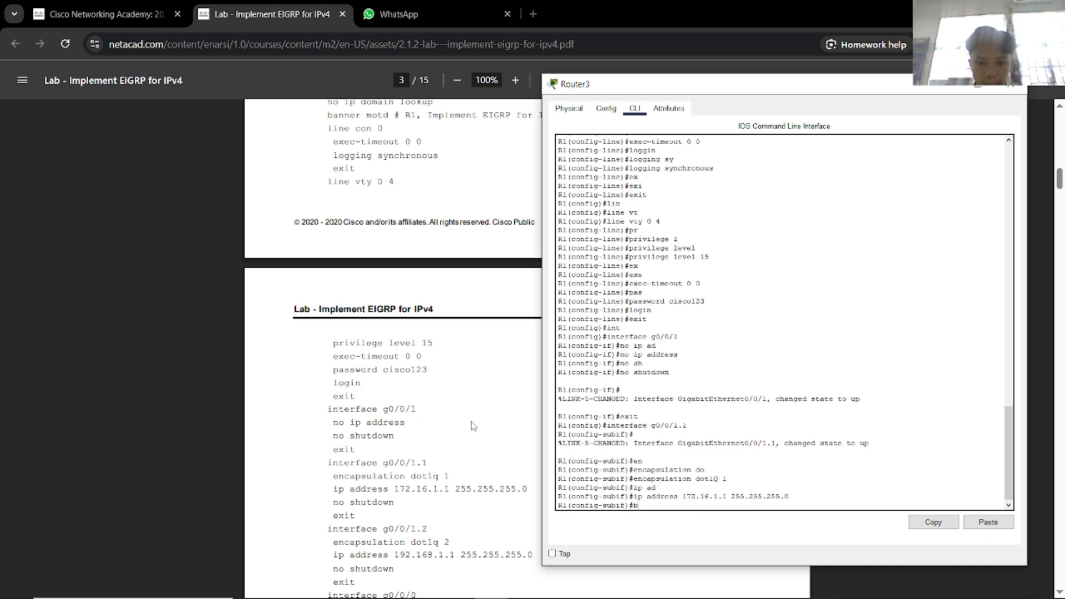
pyautogui.press('Return')
pyautogui.write('e')
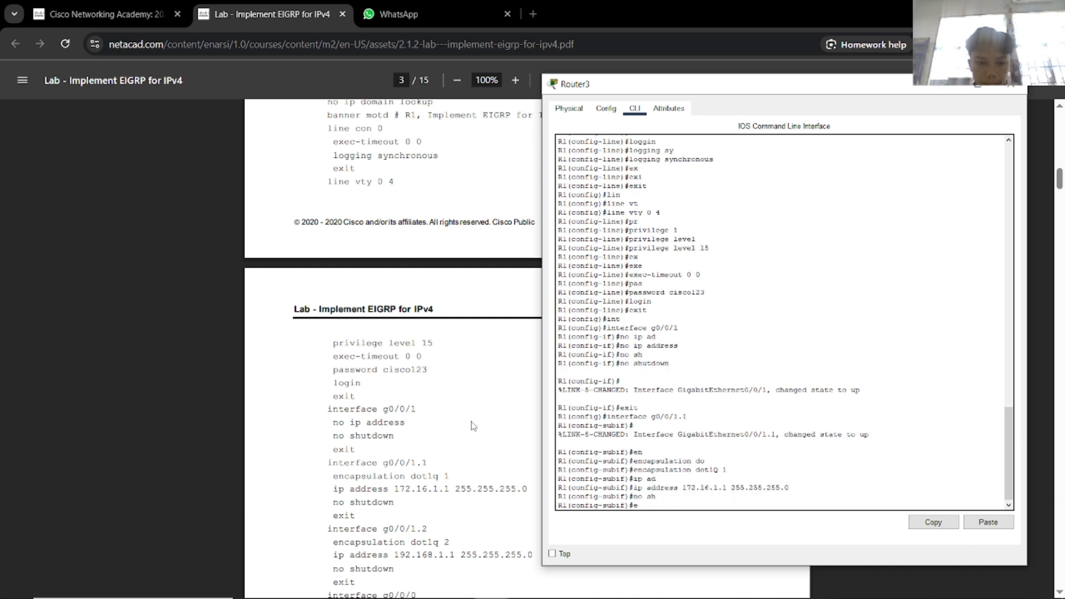
pyautogui.write('xit')
pyautogui.press('Return')
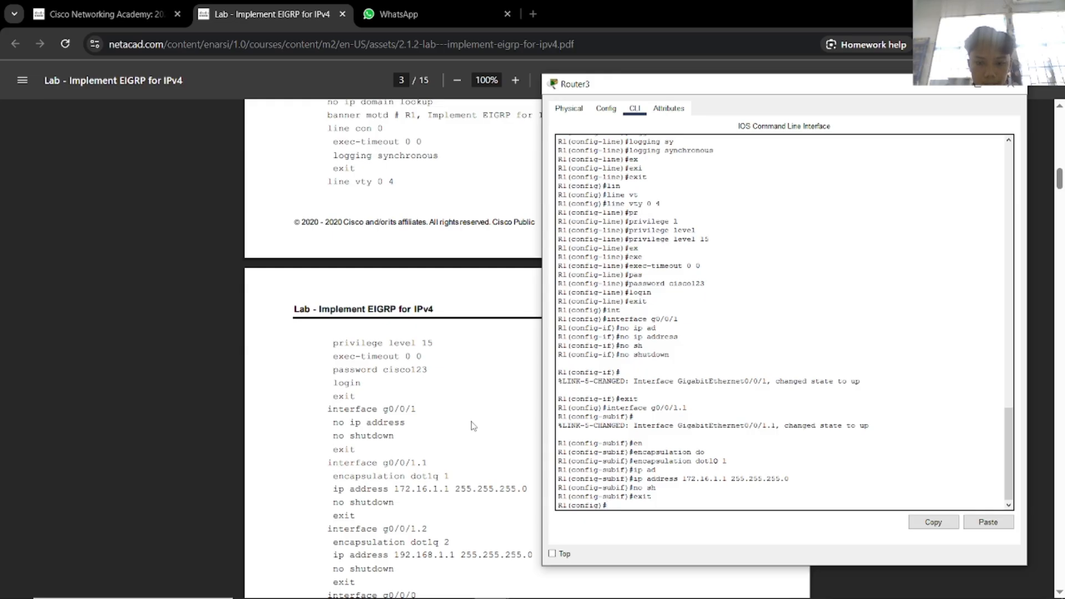
# Create subinterface g0/0/1.2 and set encapsulation dot1Q 2.
pyautogui.press('Up')
pyautogui.press('Up')
pyautogui.press('Up')
pyautogui.press('Up')
pyautogui.press('Up')
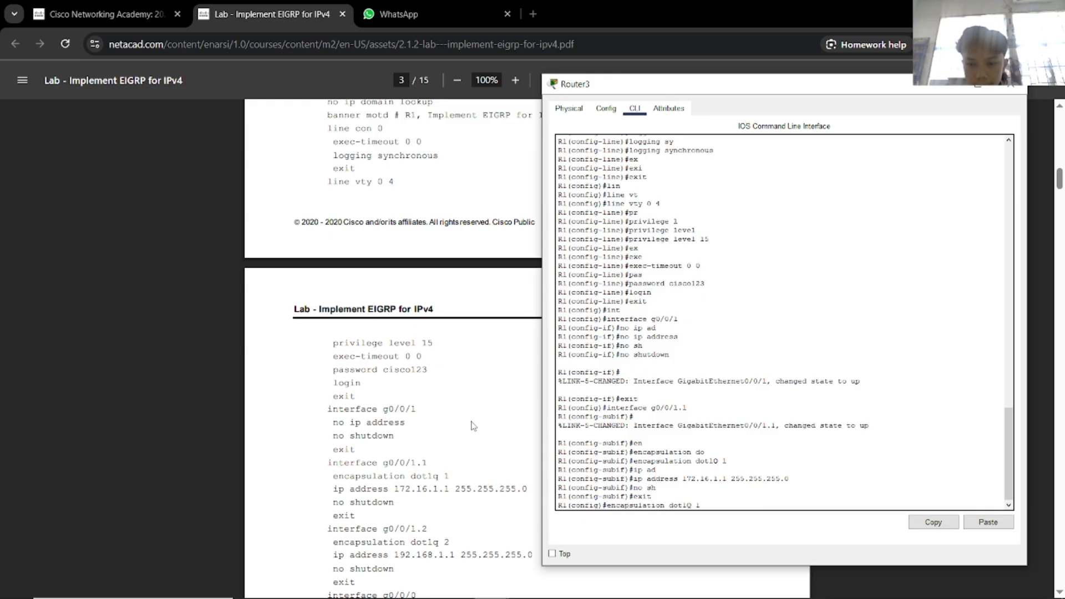
pyautogui.press('Up')
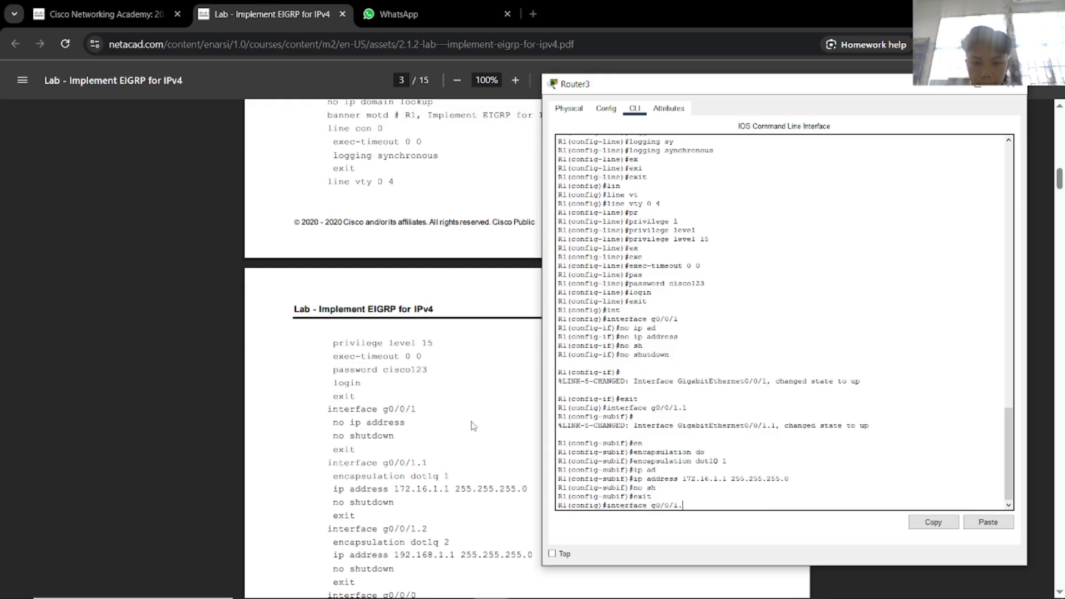
pyautogui.write('2')
pyautogui.press('Return')
pyautogui.write('ec')
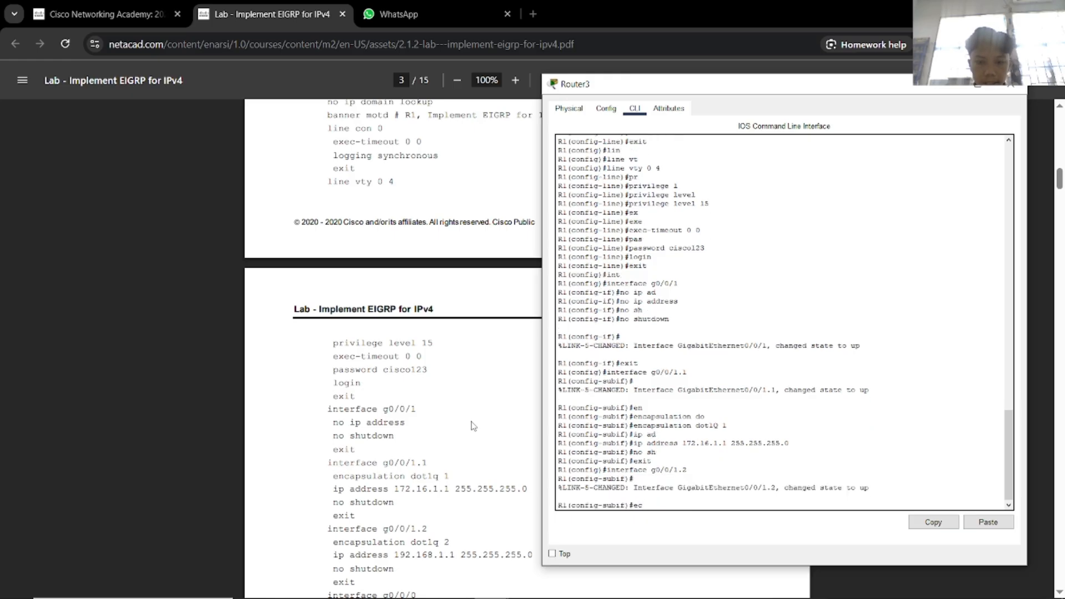
pyautogui.press('BackSpace')
pyautogui.write('nc')
pyautogui.press('Tab')
pyautogui.write('do')
pyautogui.press('Tab')
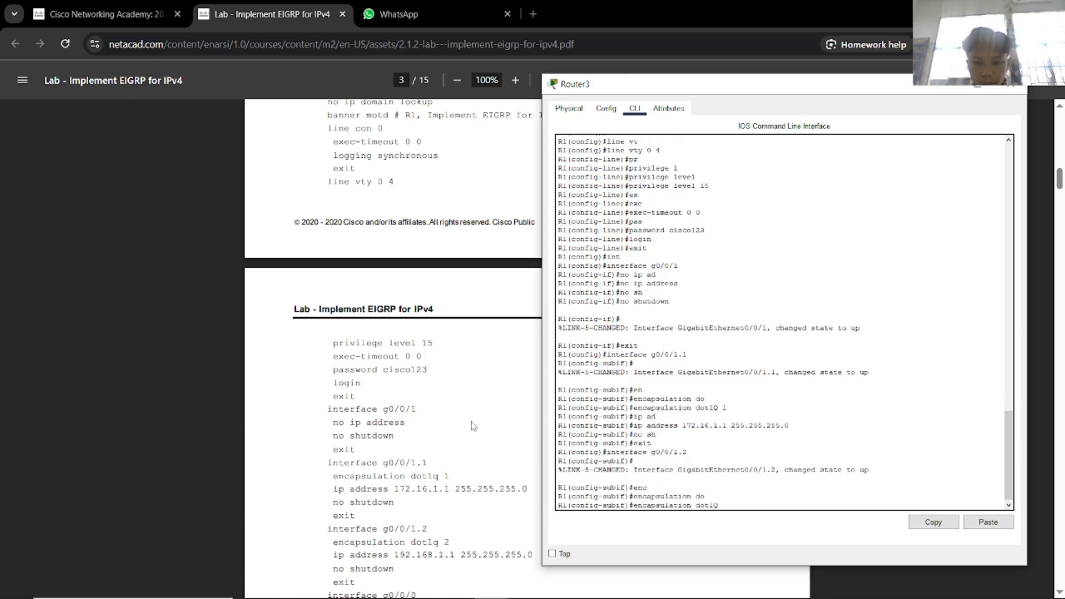
pyautogui.write('2')
pyautogui.press('Return')
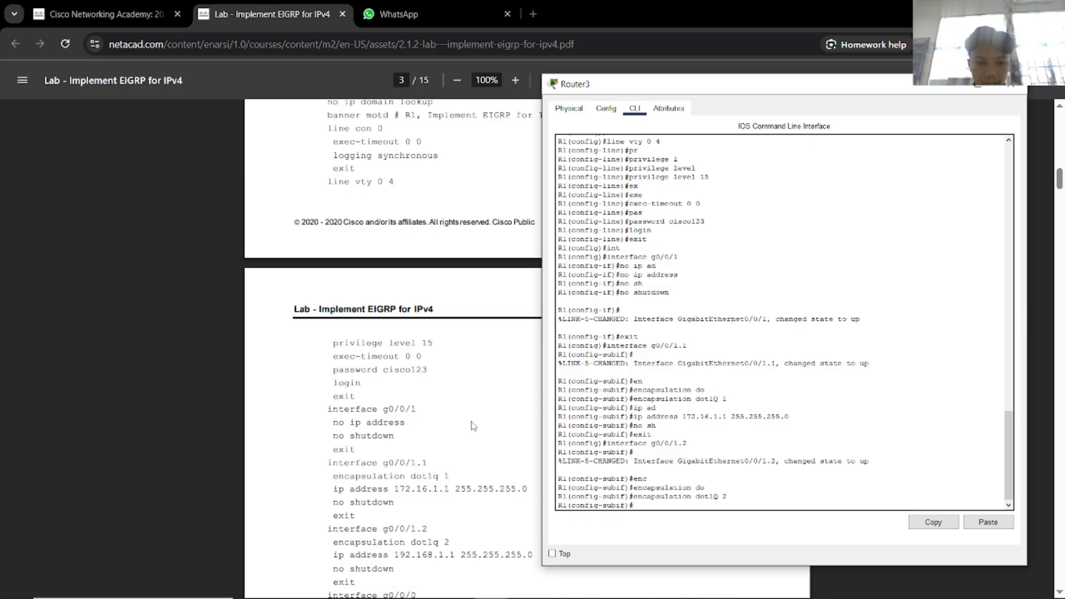
# Assign 192.168.1.1 255.255.255.0 to g0/0/1.2, enable it, and exit.
pyautogui.write('ip ad')
pyautogui.press('Tab')
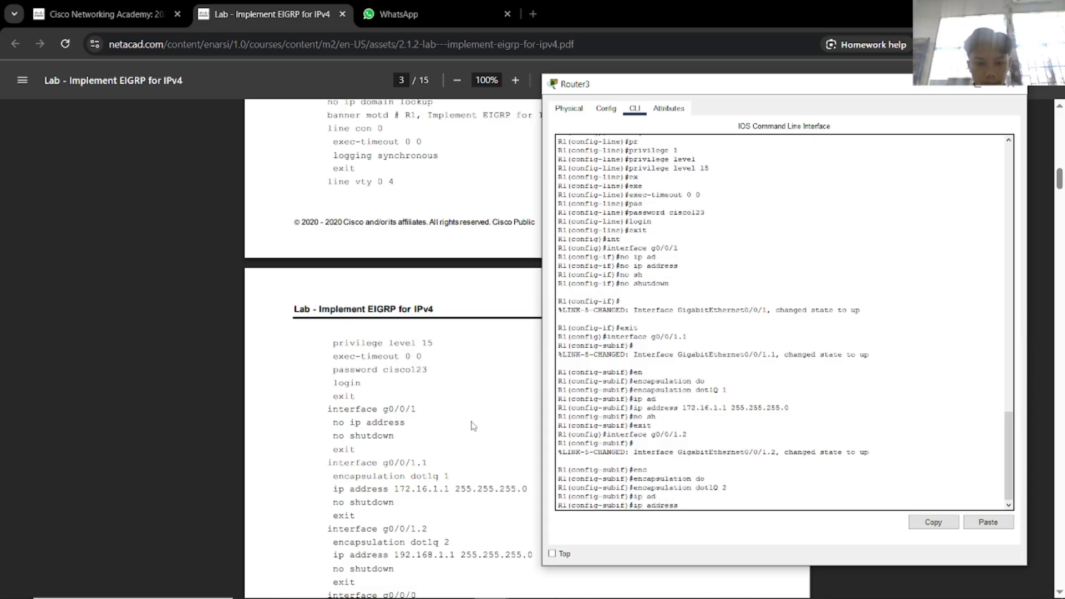
pyautogui.write('192.168.1.')
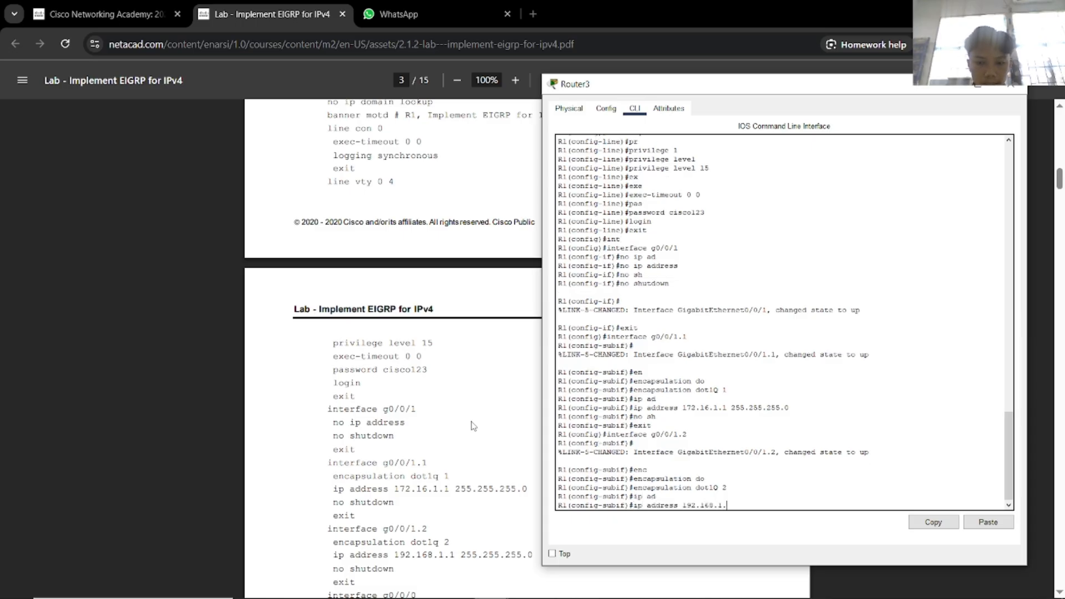
pyautogui.write('1 255.255.255.')
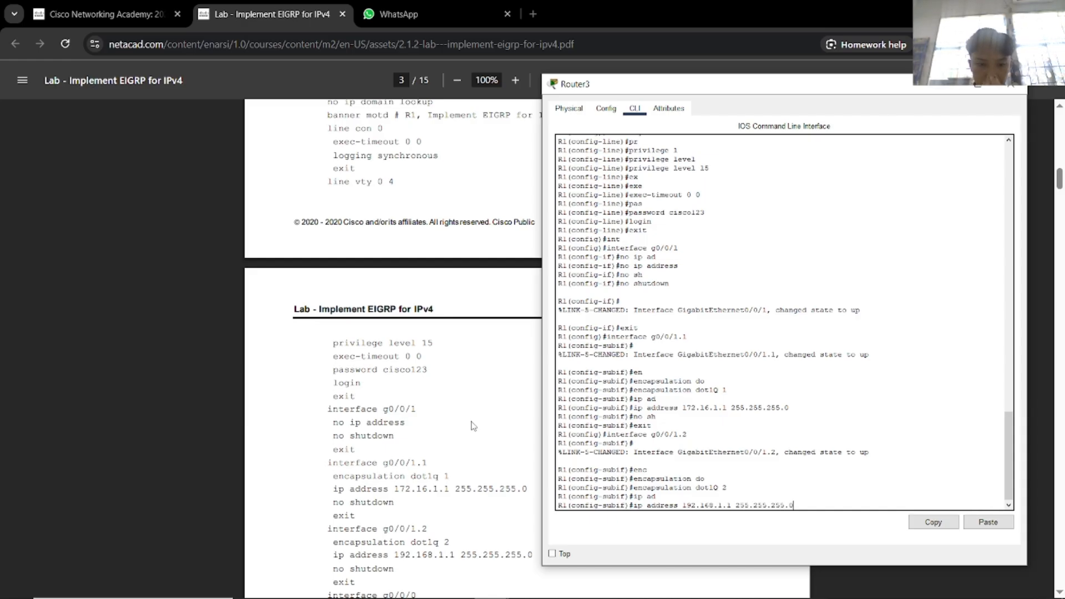
pyautogui.write('0')
pyautogui.press('Return')
pyautogui.write('no s')
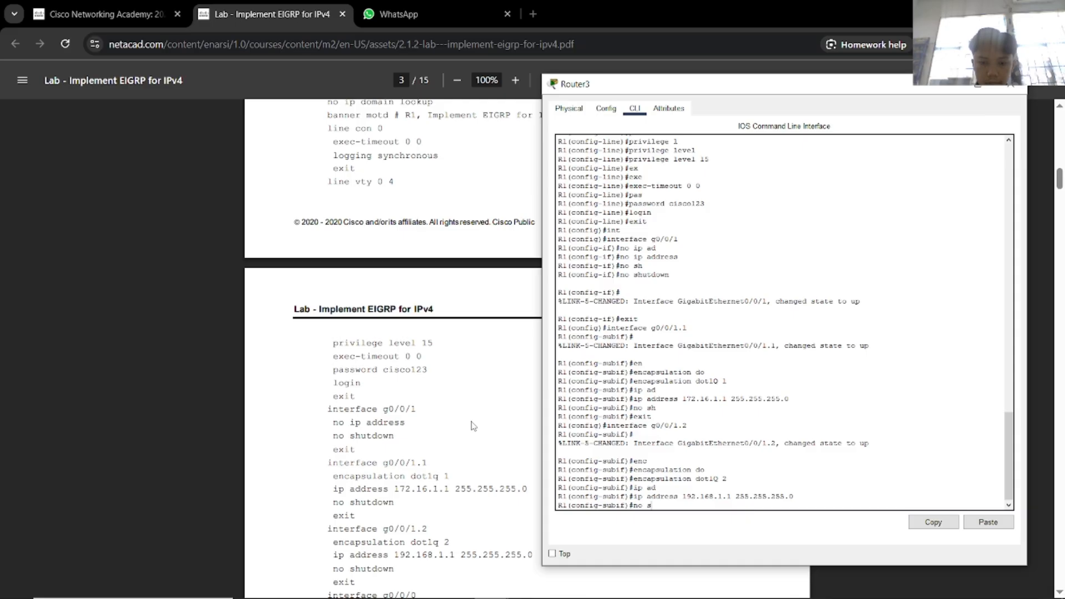
pyautogui.write('h')
pyautogui.press('Return')
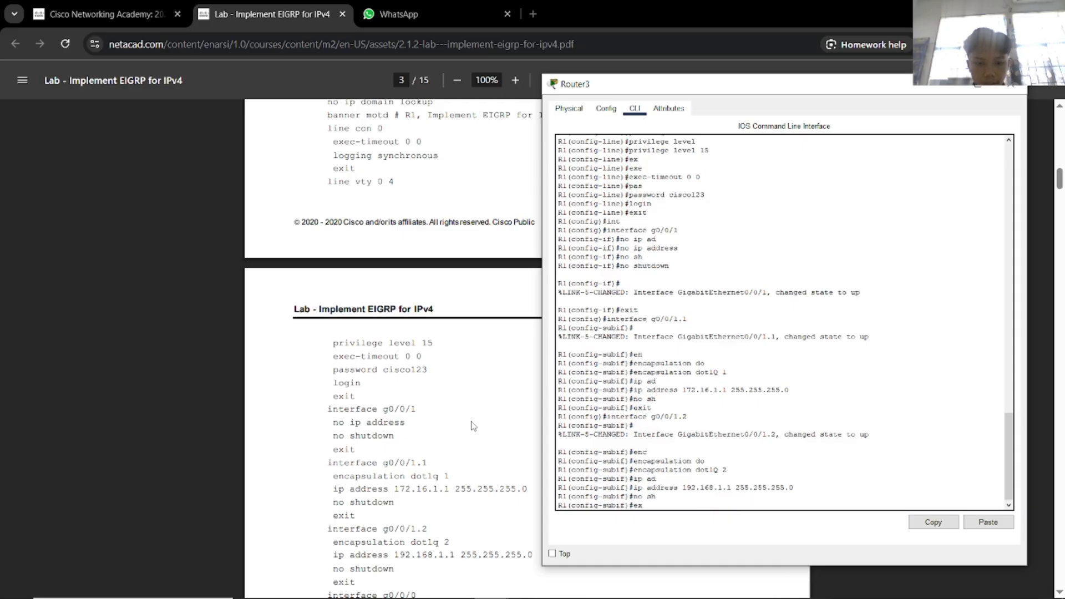
pyautogui.write('exit')
pyautogui.press('Return')
pyautogui.scroll(-4, 458, 439)
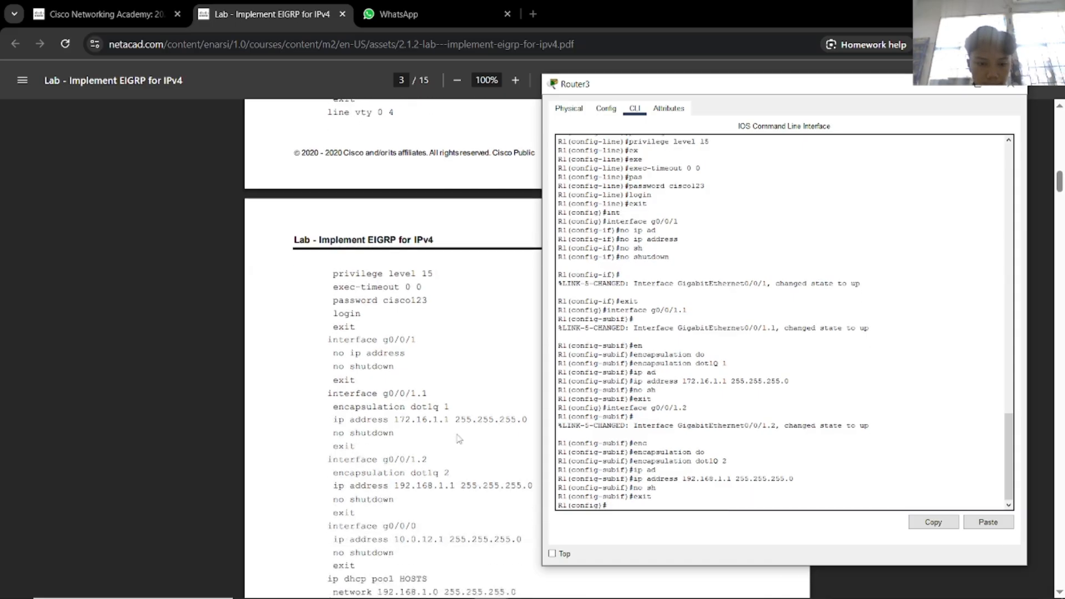
# Rename the top router in the topology from Router4 to Router2.
pyautogui.hotkey('alt', 'Tab')
pyautogui.hotkey('alt', 'Tab')
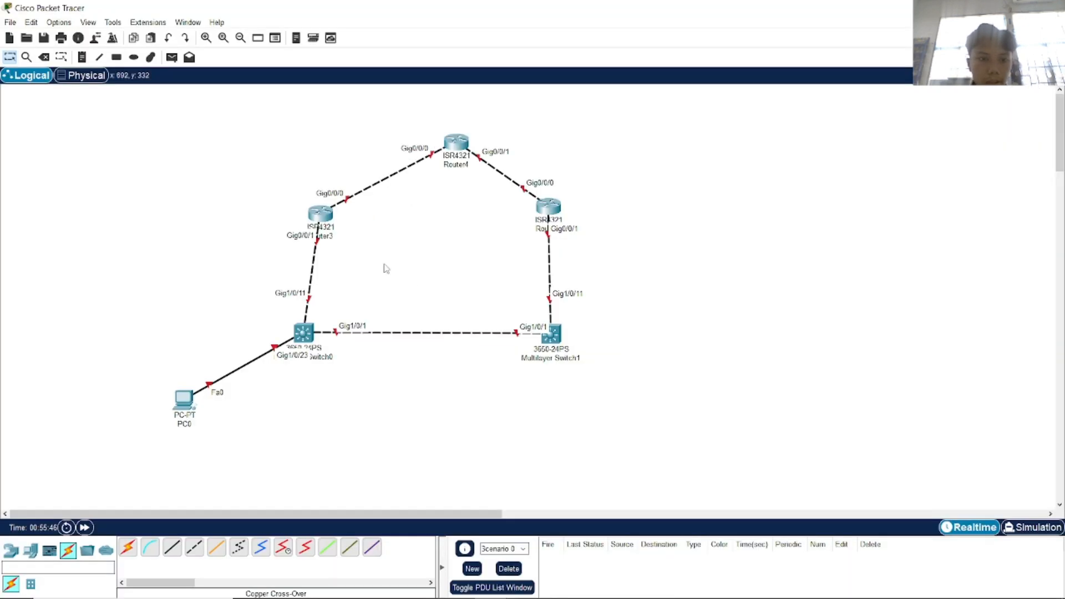
pyautogui.moveTo(464, 158); pyautogui.dragTo(446, 156)
pyautogui.click(451, 163)
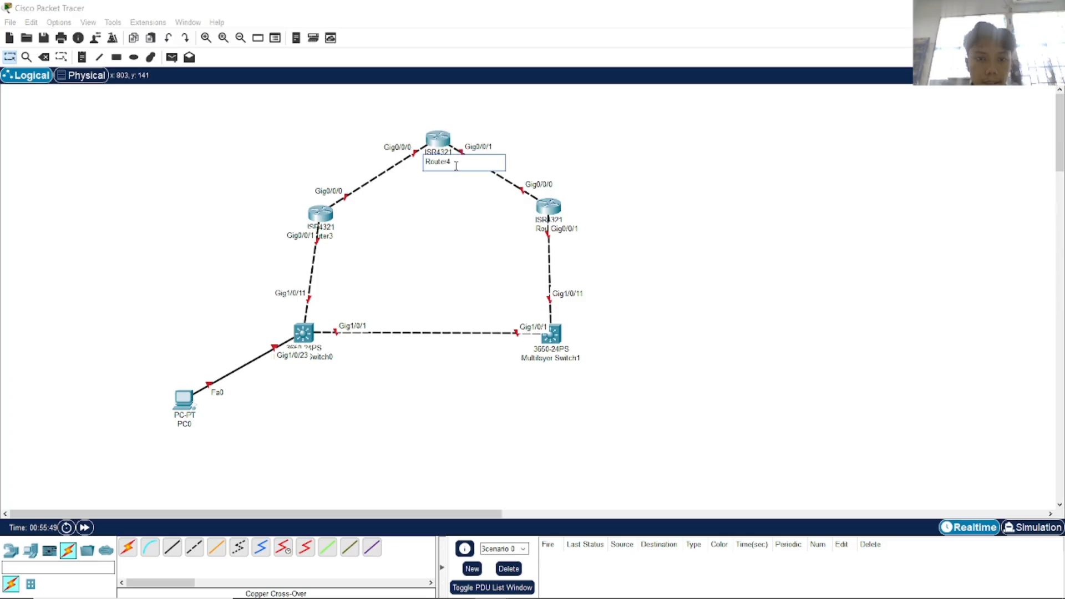
pyautogui.write('2')
pyautogui.press('Return')
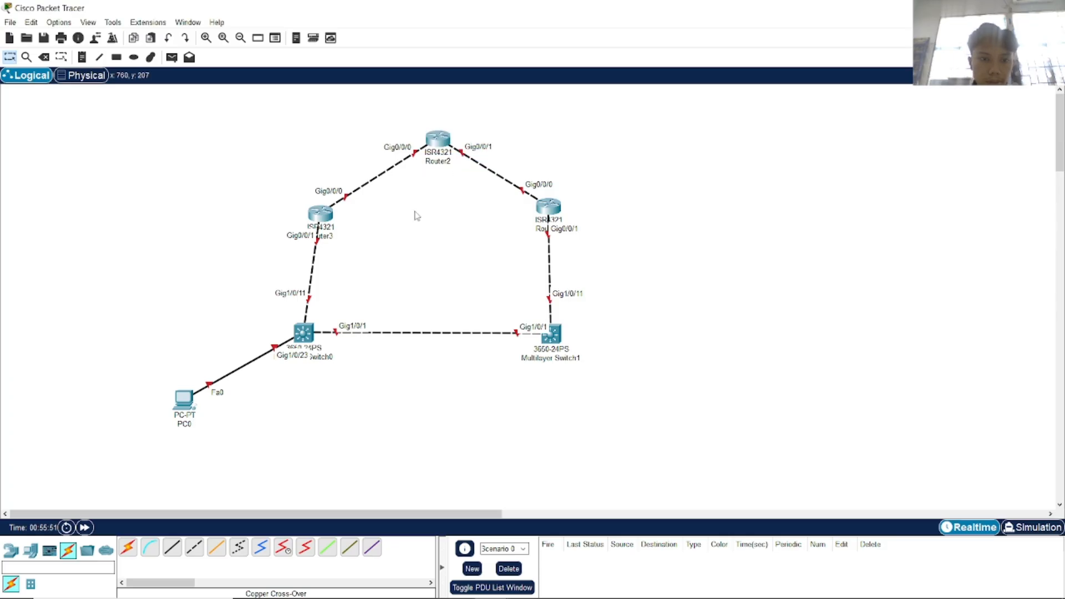
# Bring the Router3 console back in front beside the lab PDF.
pyautogui.hotkey('alt', 'Tab')
pyautogui.click(416, 269)
pyautogui.hotkey('alt', 'Tab')
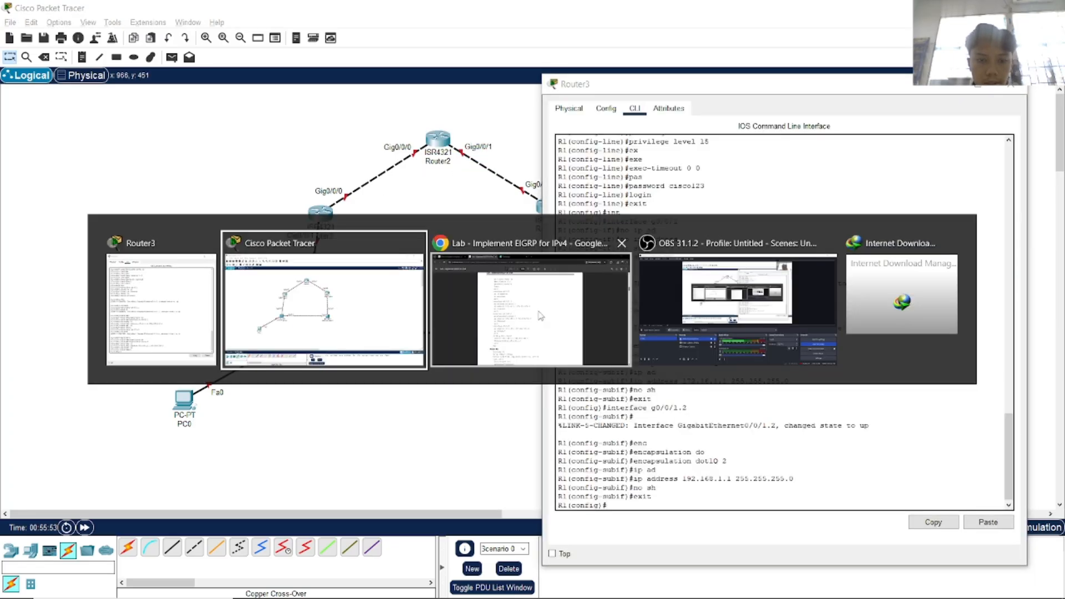
pyautogui.click(530, 347)
pyautogui.hotkey('alt', 'Tab')
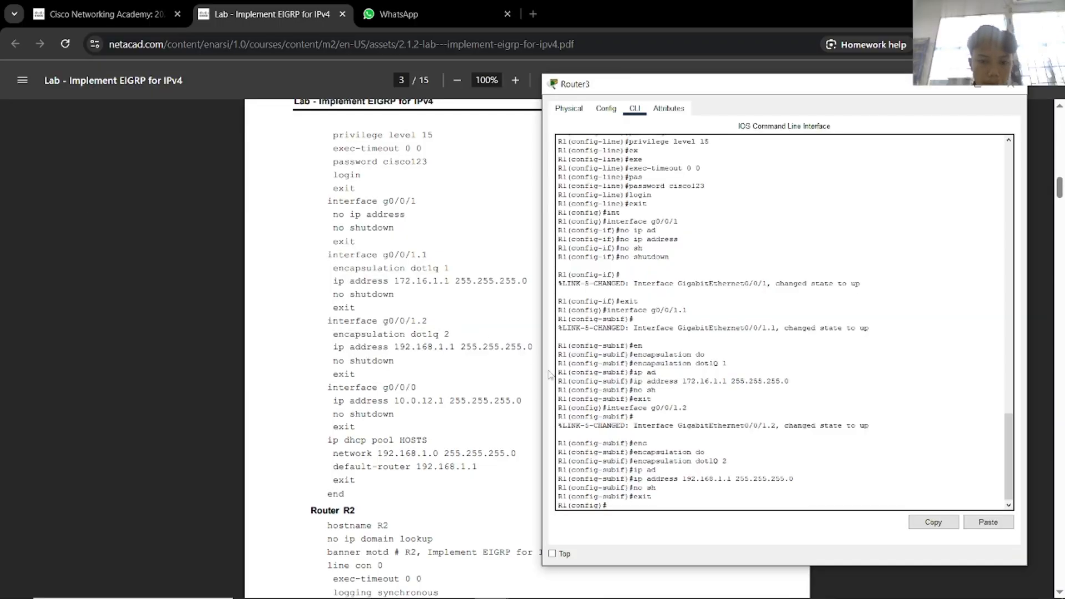
# Enter configuration for interface GigabitEthernet0/0/0.
pyautogui.write('int')
pyautogui.press('Tab')
pyautogui.press('Tab')
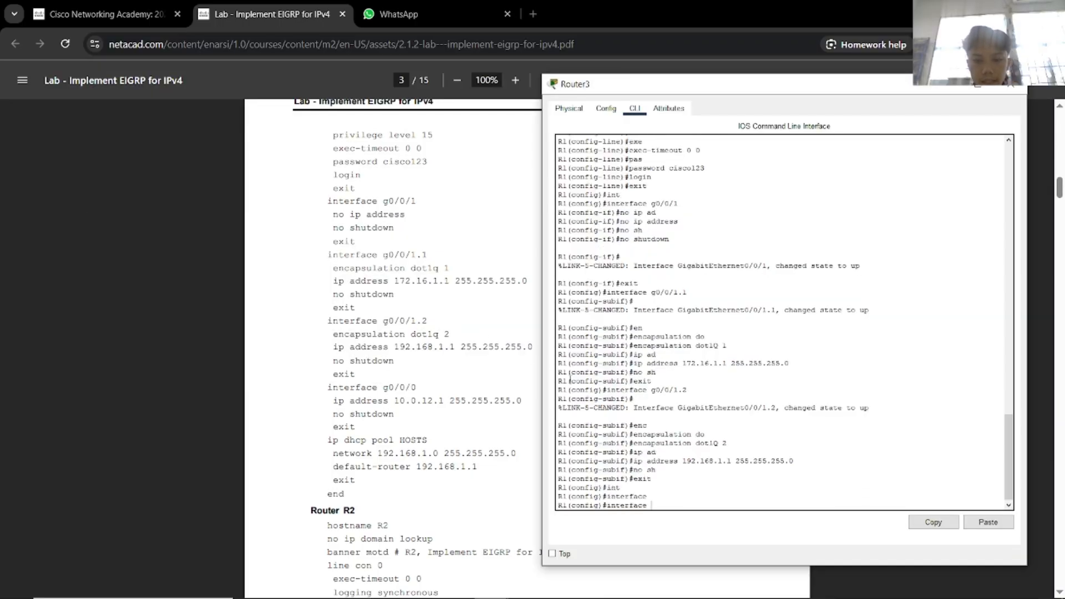
pyautogui.write('g')
pyautogui.press('Tab')
pyautogui.write('0')
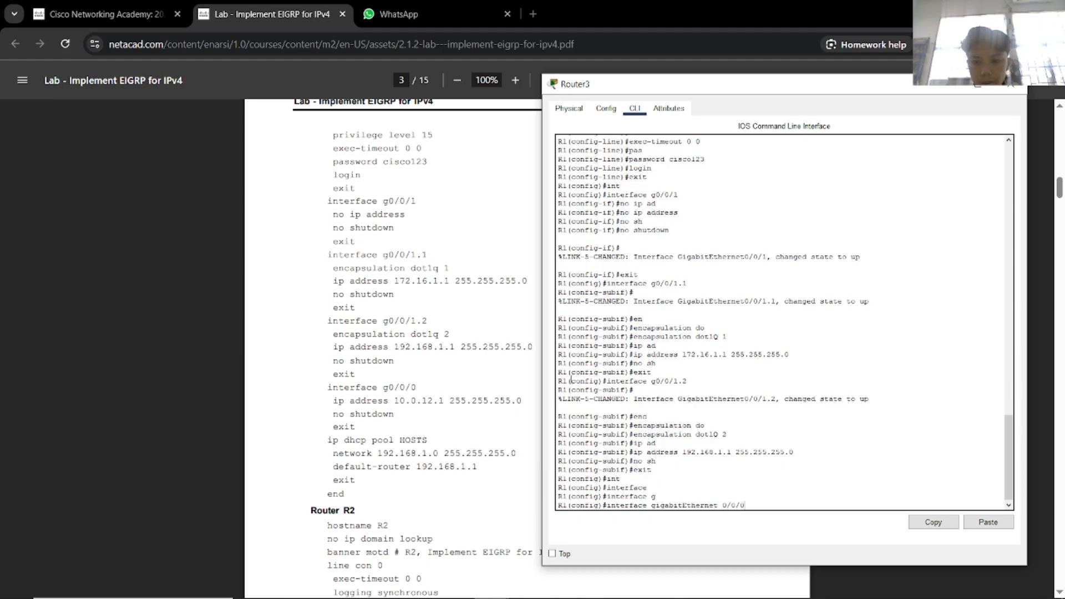
pyautogui.press('Return')
# Assign 10.0.12.1 255.255.255.0 to g0/0/0, bring it up, and exit.
pyautogui.write('ip ad')
pyautogui.press('Tab')
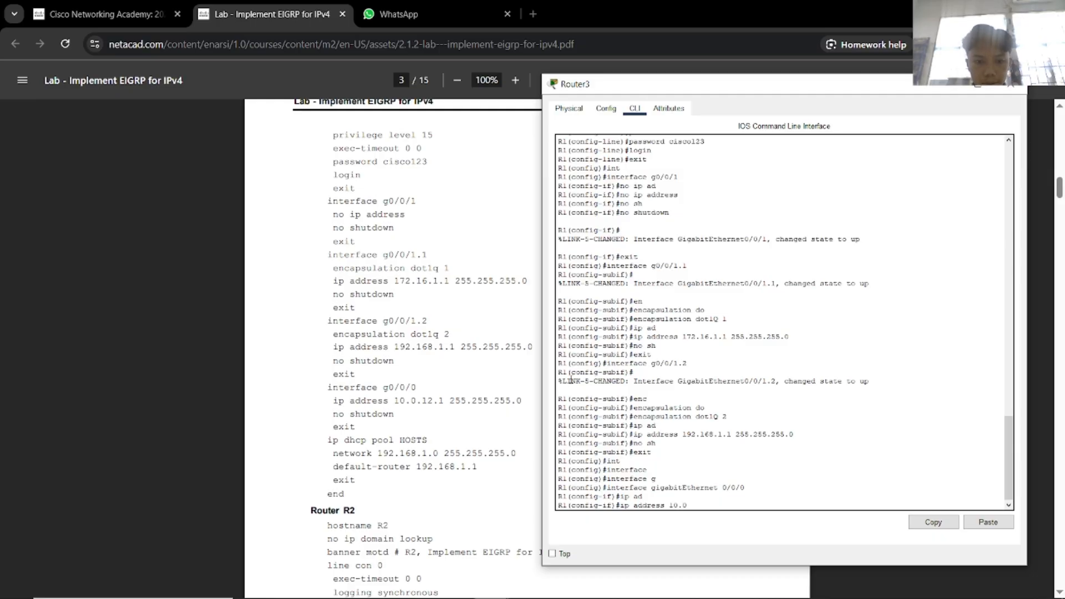
pyautogui.write('10.0.12.1')
pyautogui.scroll(10, 411, 344)
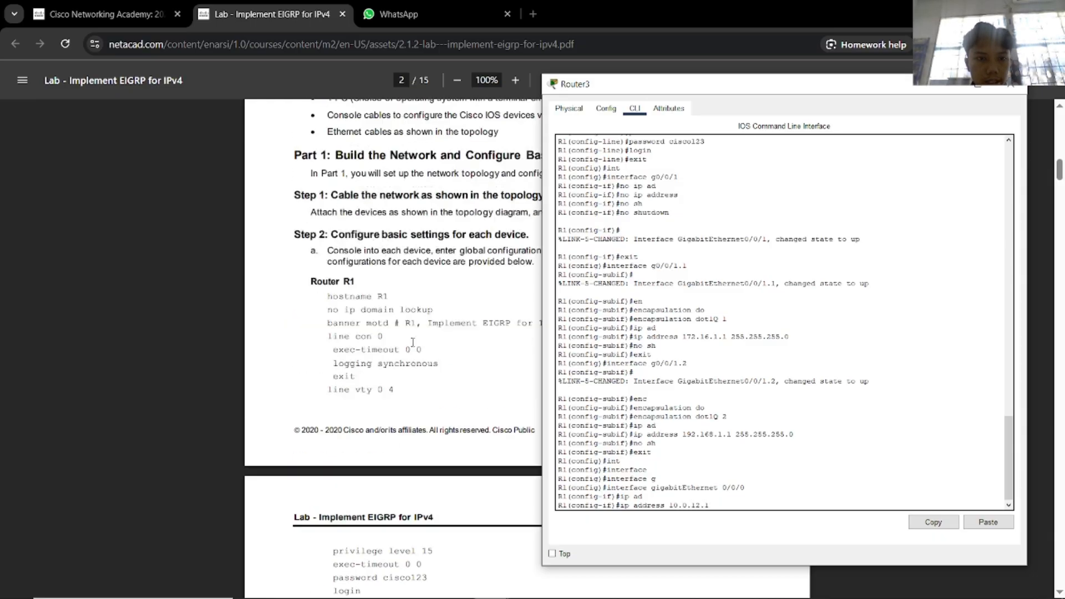
pyautogui.scroll(8, 412, 344)
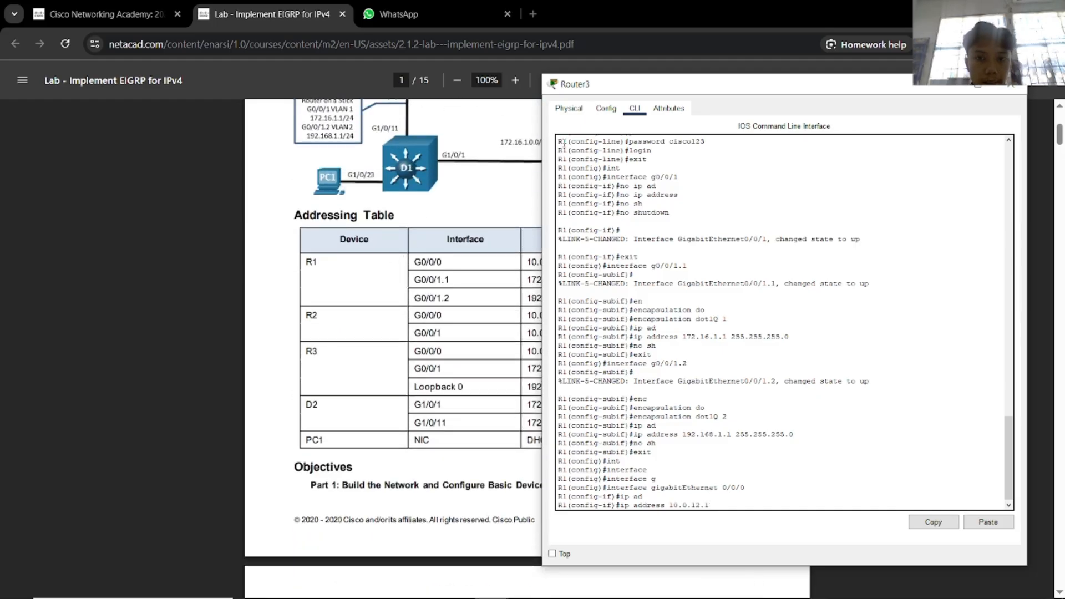
pyautogui.moveTo(592, 86); pyautogui.dragTo(800, 95)
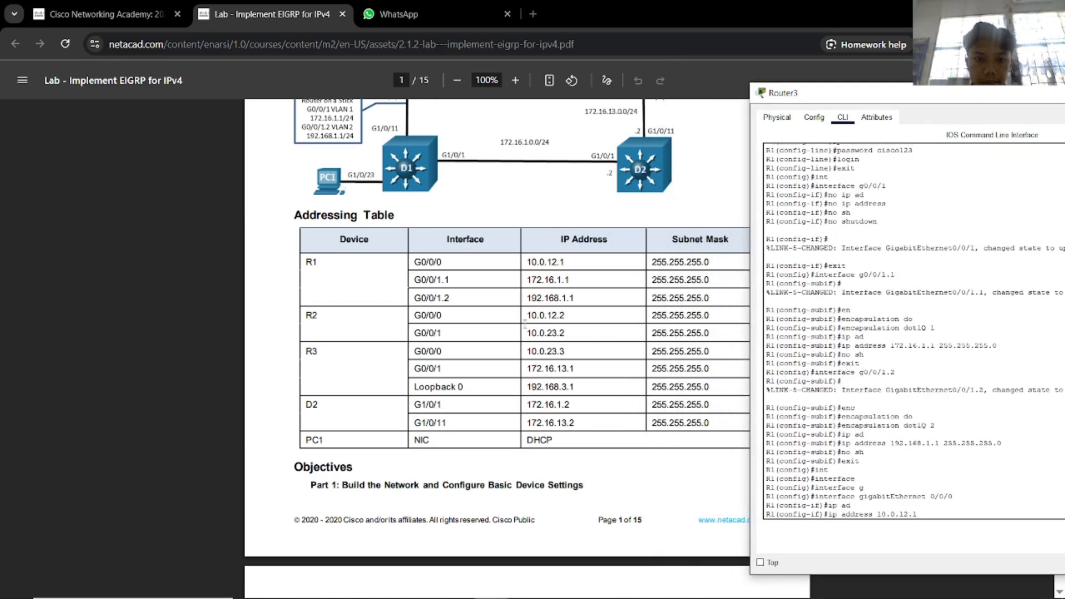
pyautogui.scroll(-12, 466, 327)
pyautogui.scroll(-10, 466, 327)
pyautogui.scroll(4, 617, 226)
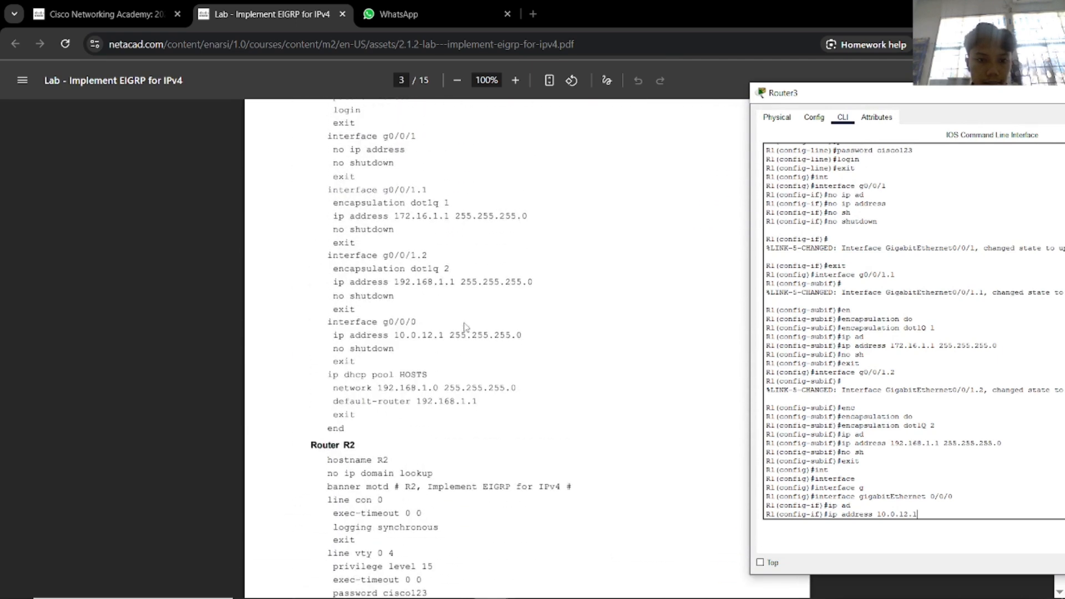
pyautogui.moveTo(813, 95); pyautogui.dragTo(627, 68)
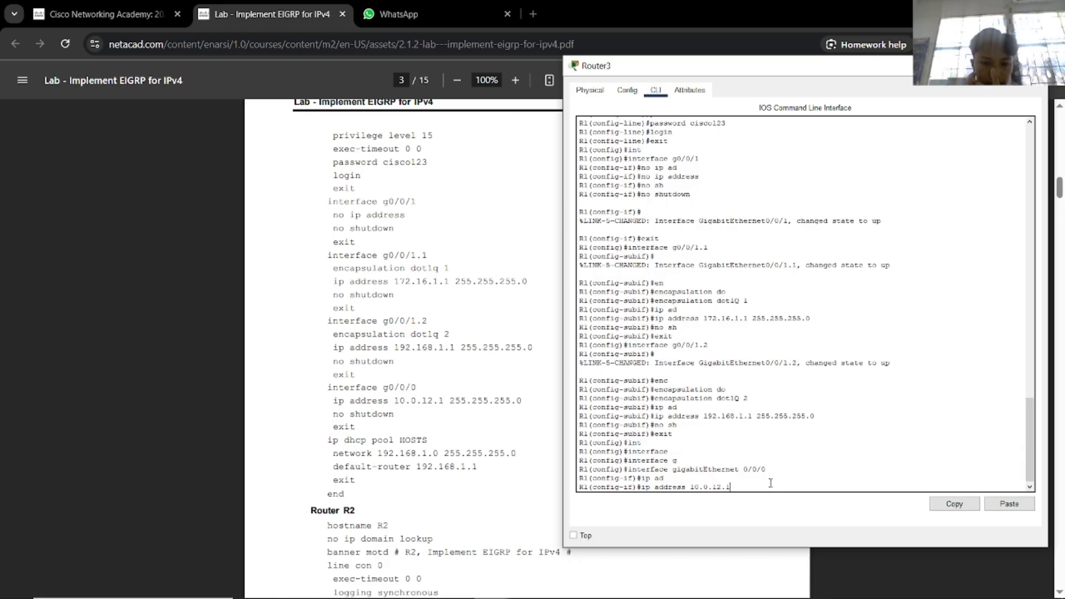
pyautogui.write('255.255.255.0')
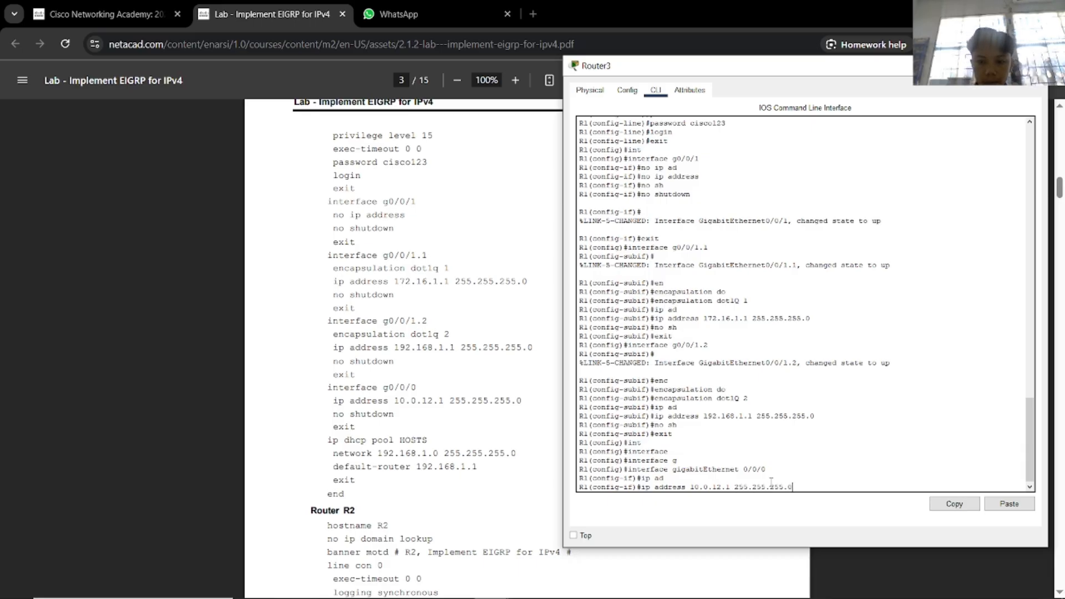
pyautogui.press('Return')
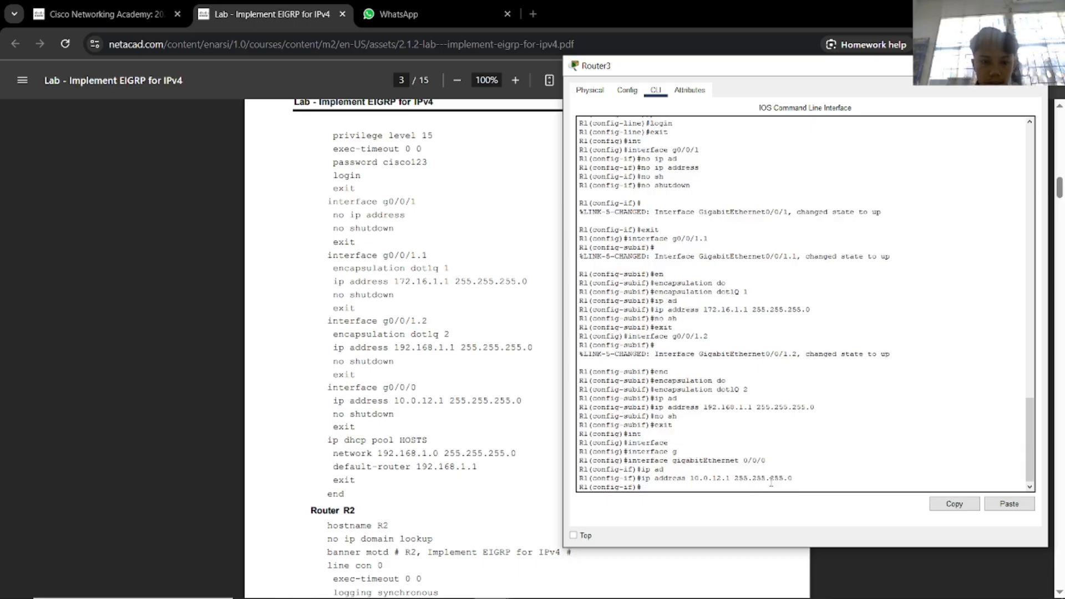
pyautogui.write('no sh')
pyautogui.press('Return')
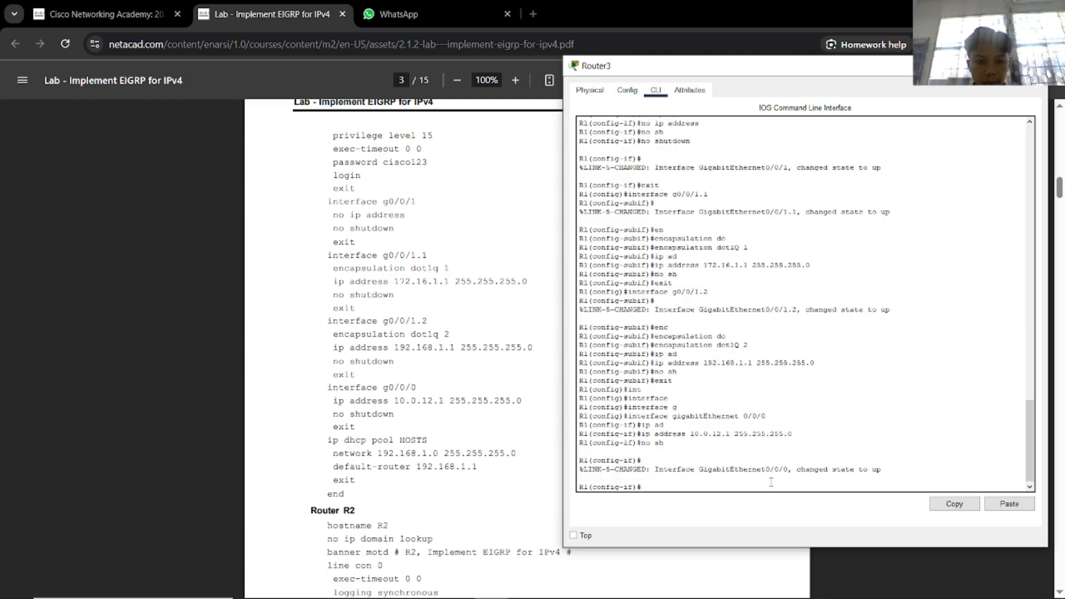
pyautogui.write('exit')
pyautogui.press('Return')
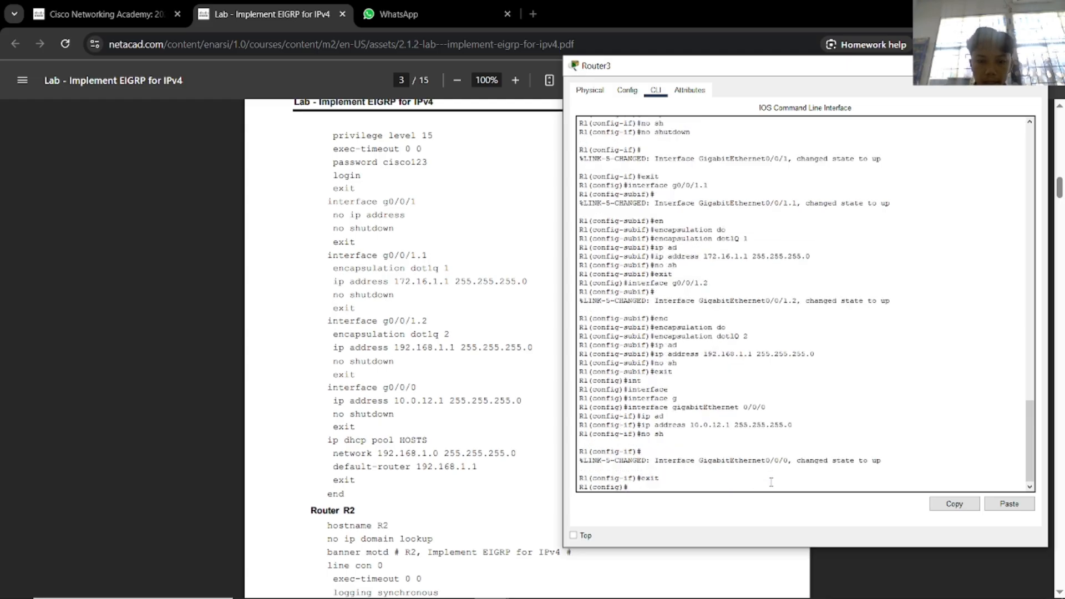
# Create DHCP pool HOSTS with network 192.168.1.0 255.255.255.0 and default router 192.168.1.1.
pyautogui.write('ip dhcp')
pyautogui.press('Tab')
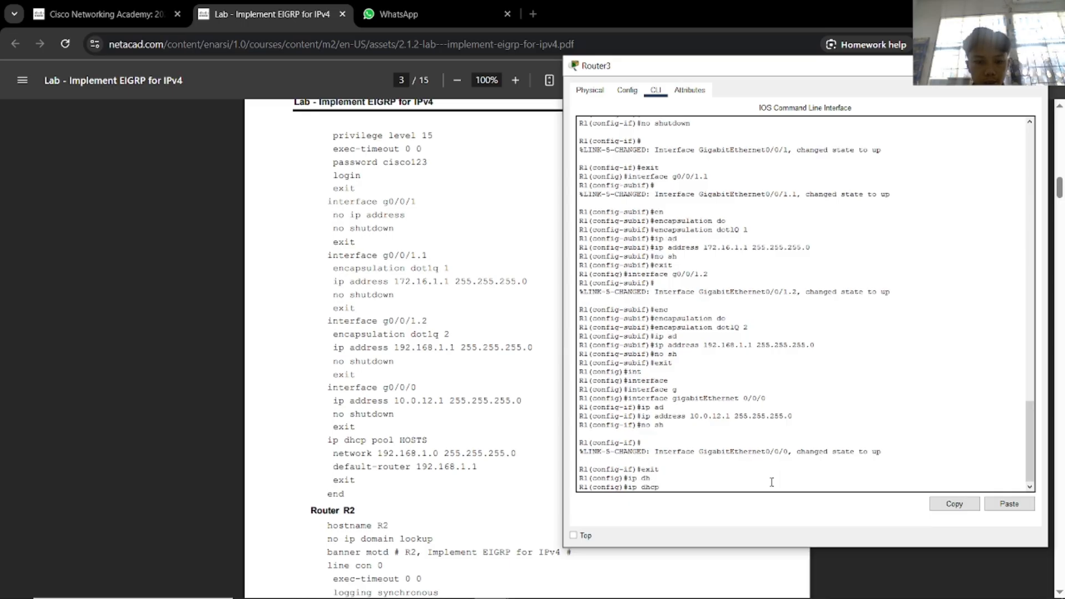
pyautogui.write('po')
pyautogui.press('Tab')
pyautogui.write('H')
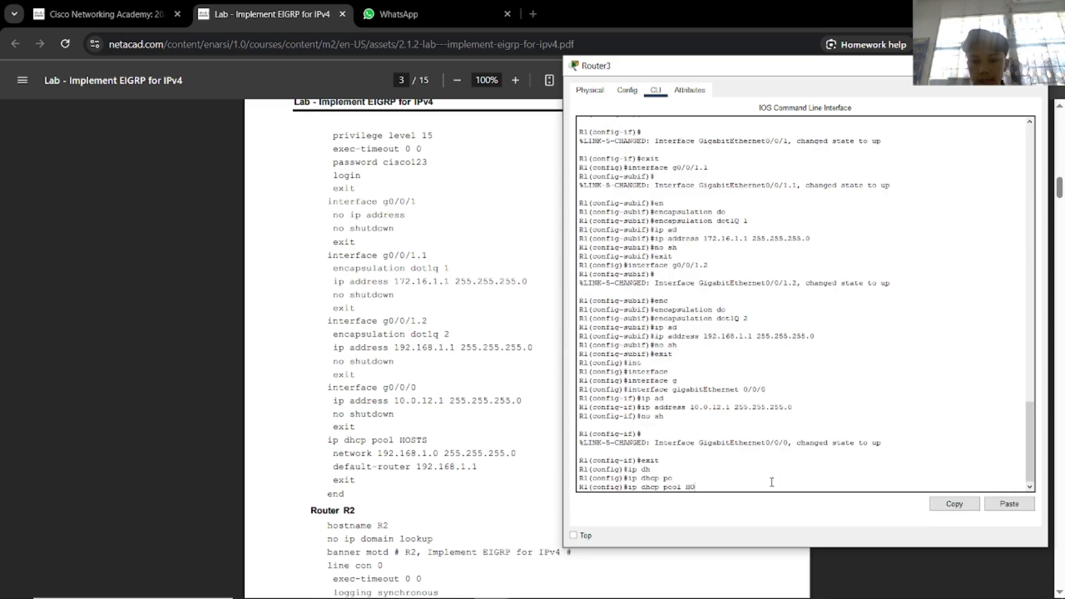
pyautogui.write('OS')
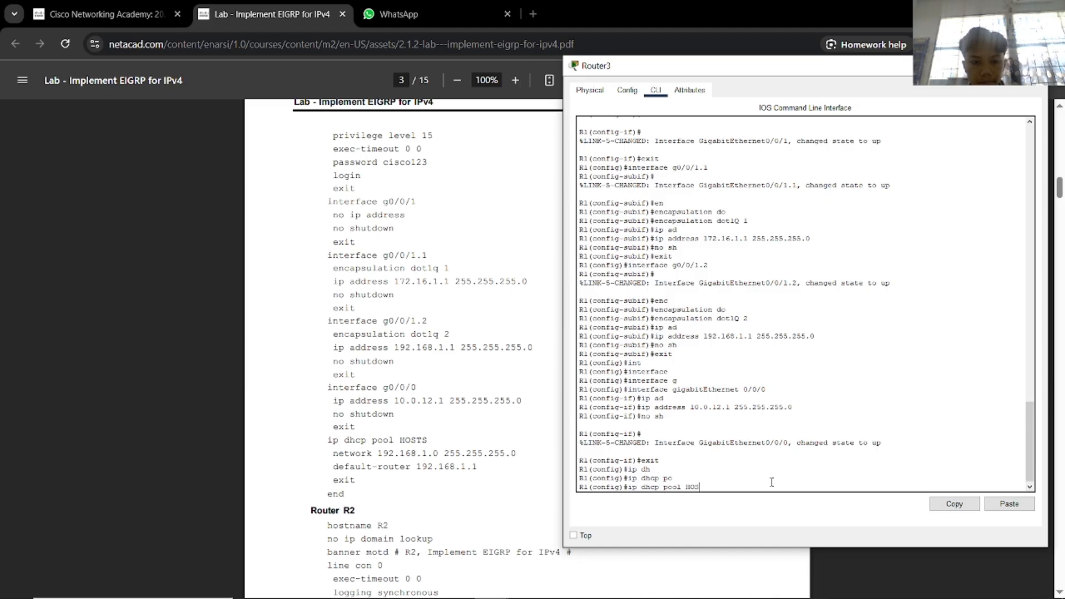
pyautogui.write('TS')
pyautogui.press('Return')
pyautogui.write('ne')
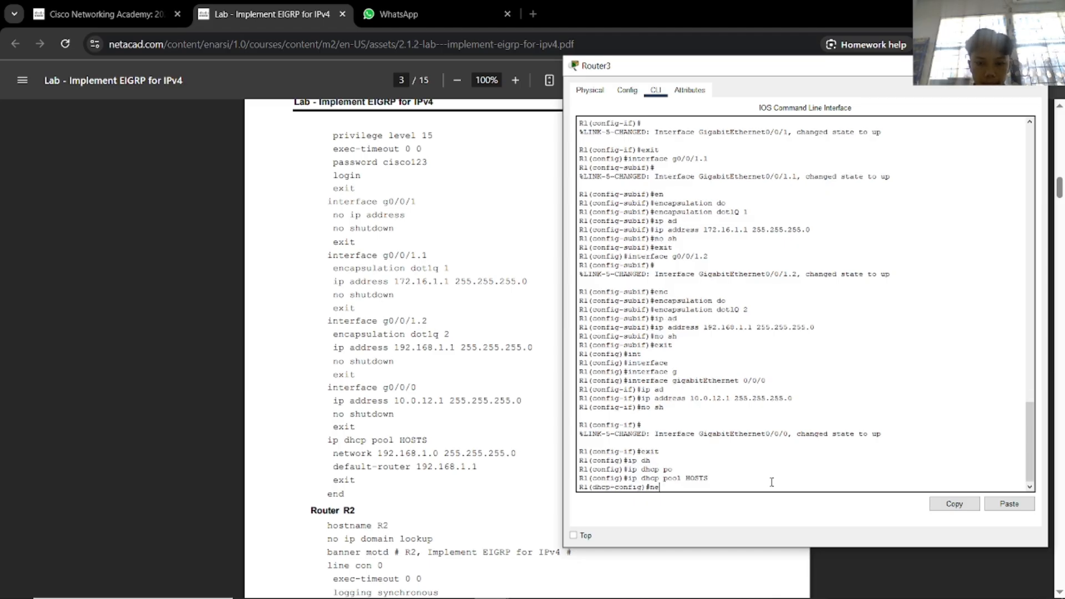
pyautogui.press('Tab')
pyautogui.write('19')
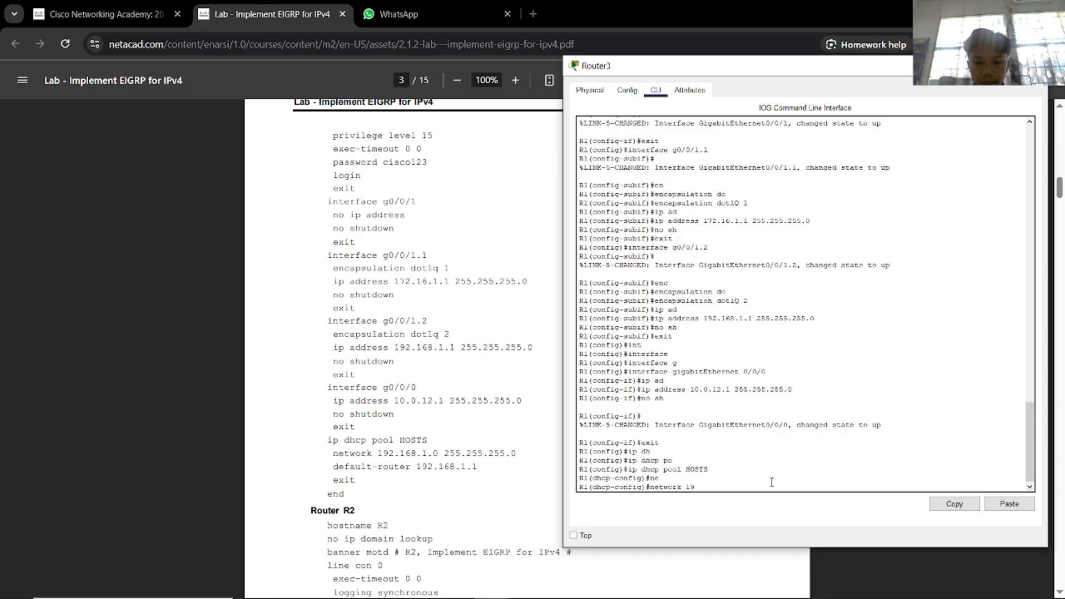
pyautogui.write('2.168.1.0')
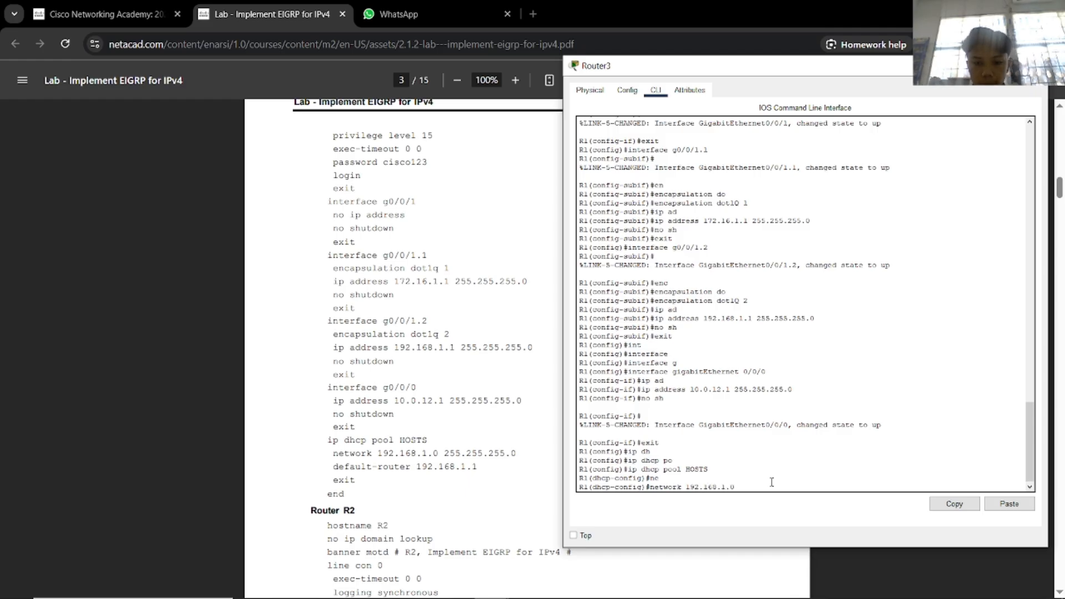
pyautogui.write(' 255.255.255.0')
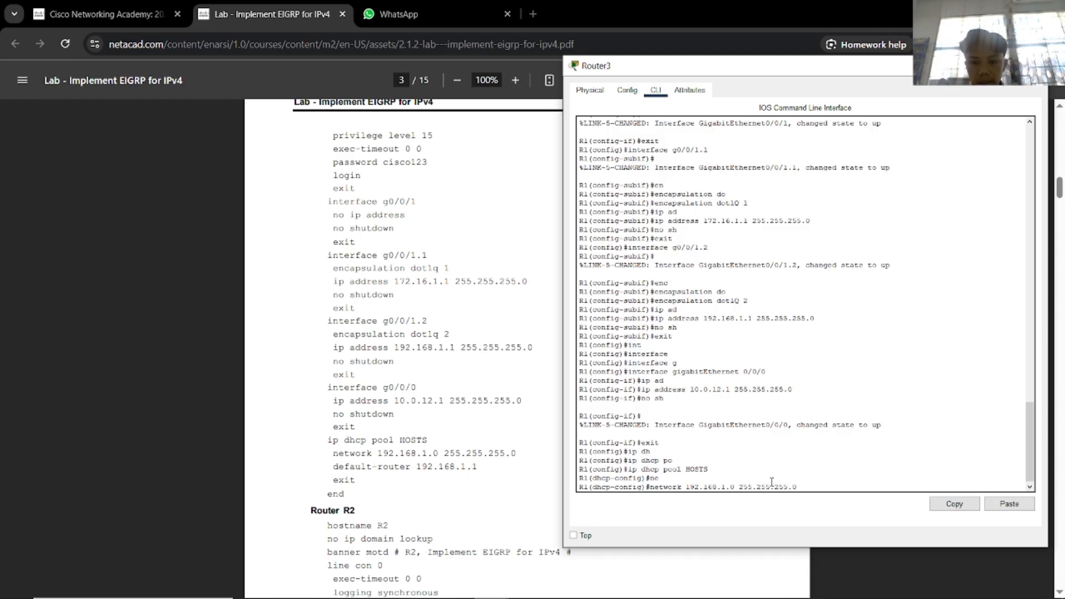
pyautogui.press('Return')
pyautogui.write('def')
pyautogui.press('Tab')
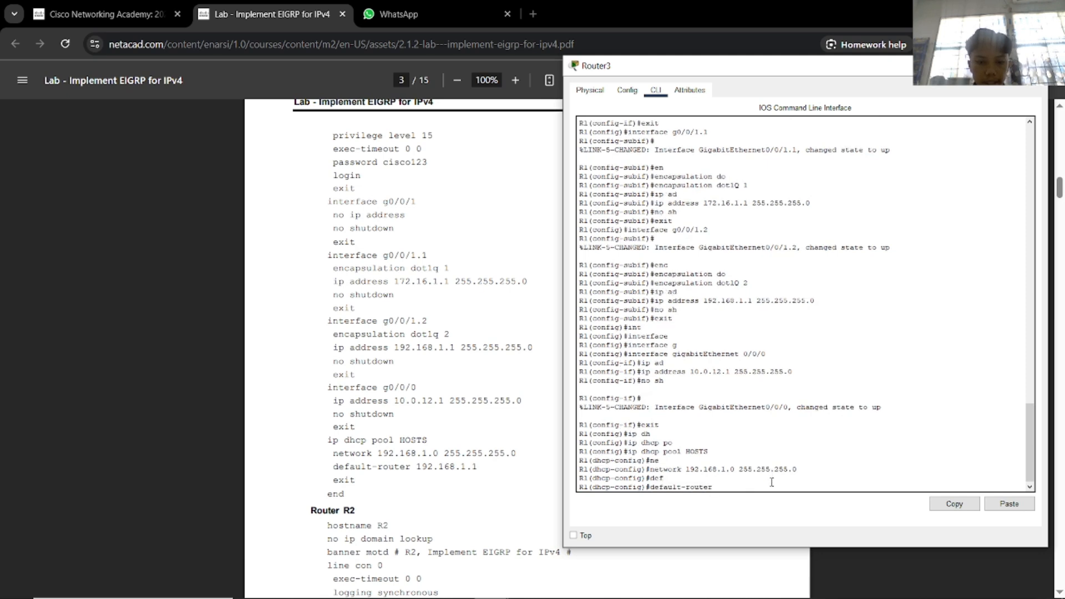
pyautogui.write('192.168.1.1')
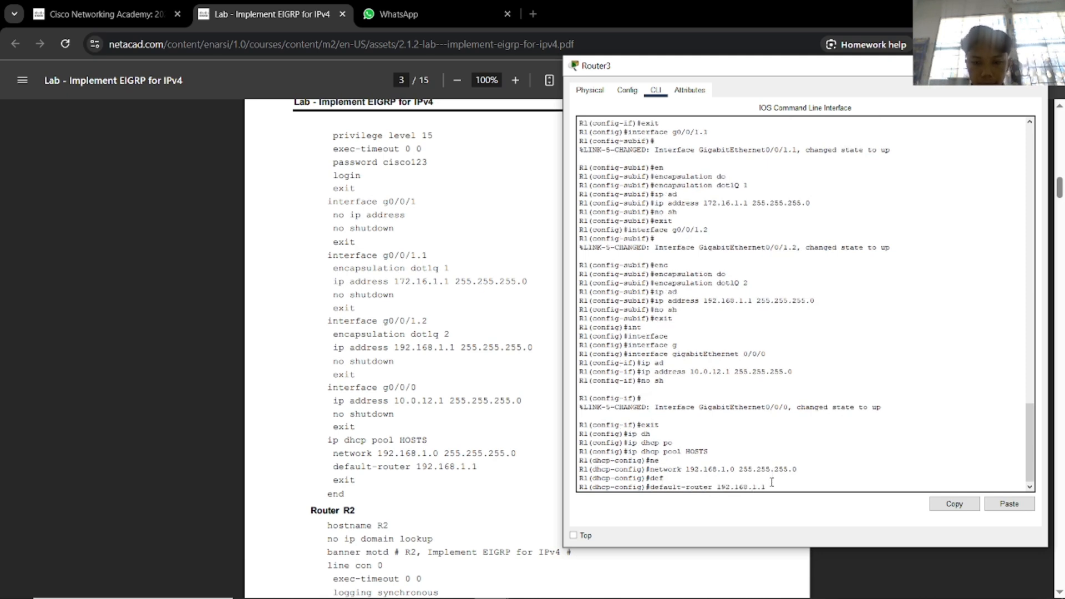
pyautogui.press('Return')
# Return to privileged mode and save R1's configuration with wr.
pyautogui.write('exit')
pyautogui.press('Return')
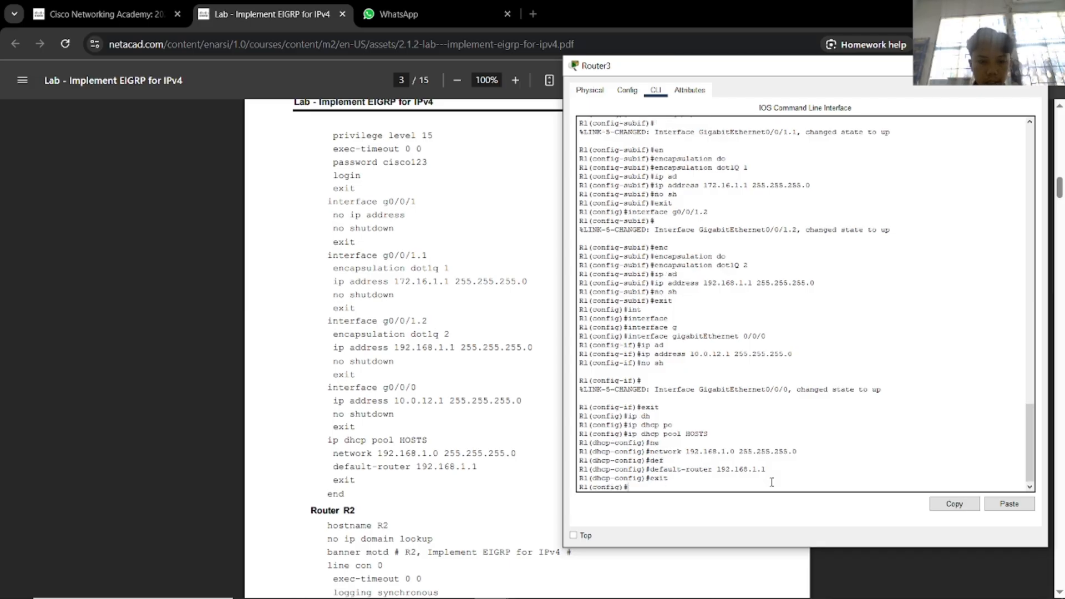
pyautogui.write('end')
pyautogui.press('Return')
pyautogui.write('wr')
pyautogui.press('Return')
pyautogui.press('Return')
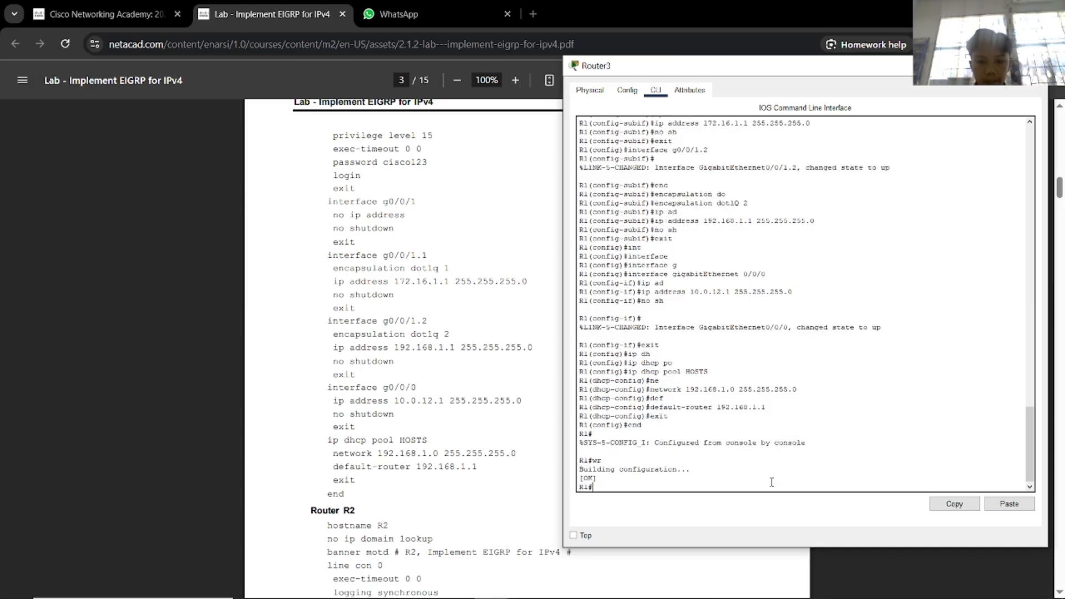
# Open Router2's command line in a window placed beside the lab PDF.
pyautogui.click(559, 228)
pyautogui.scroll(-7, 547, 231)
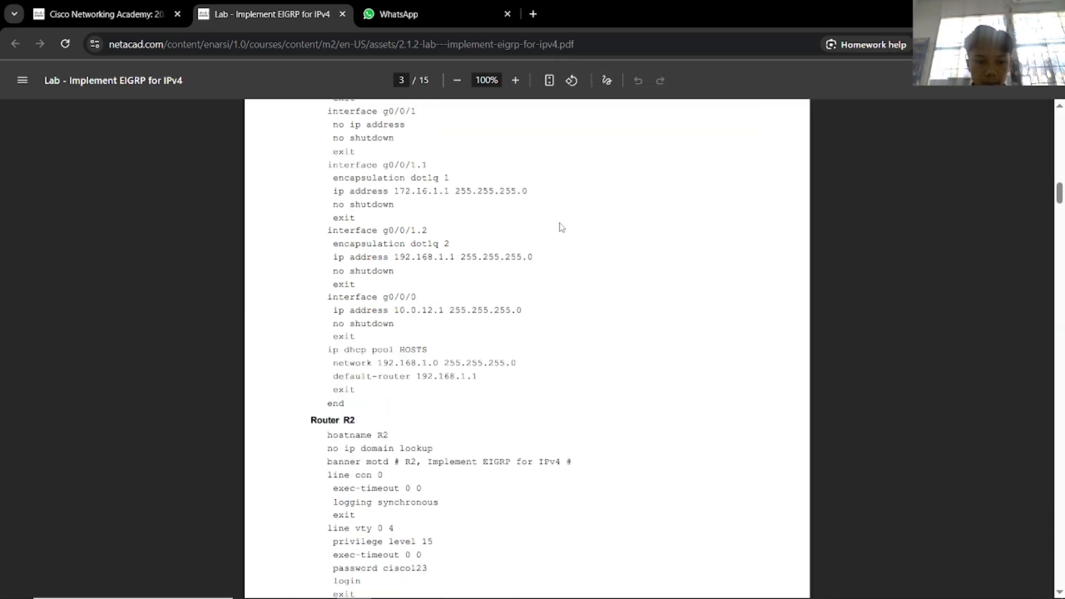
pyautogui.scroll(1, 540, 234)
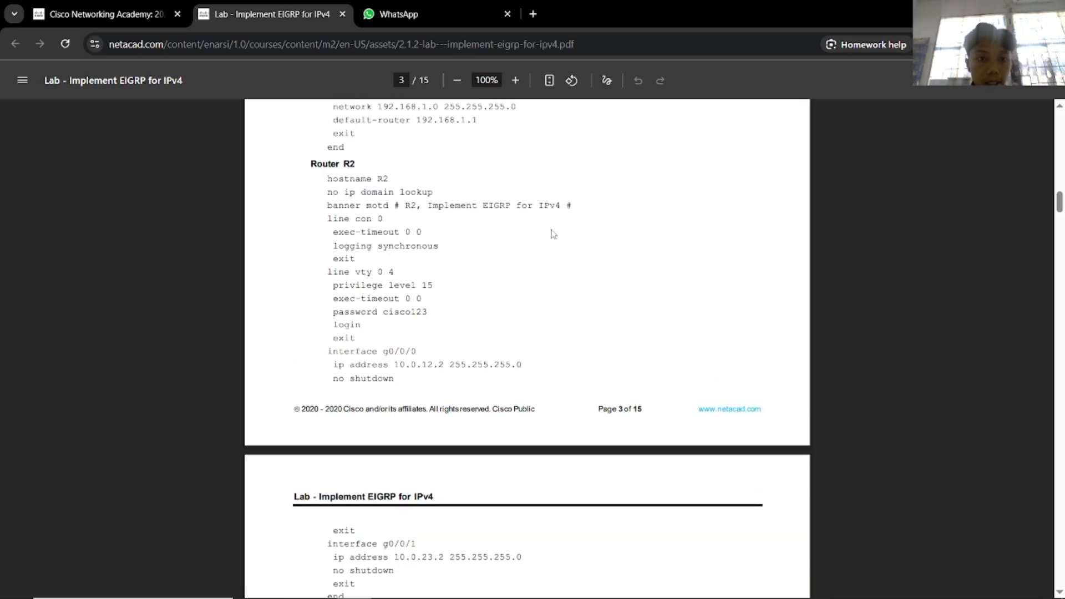
pyautogui.hotkey('alt', 'Tab')
pyautogui.click(443, 144)
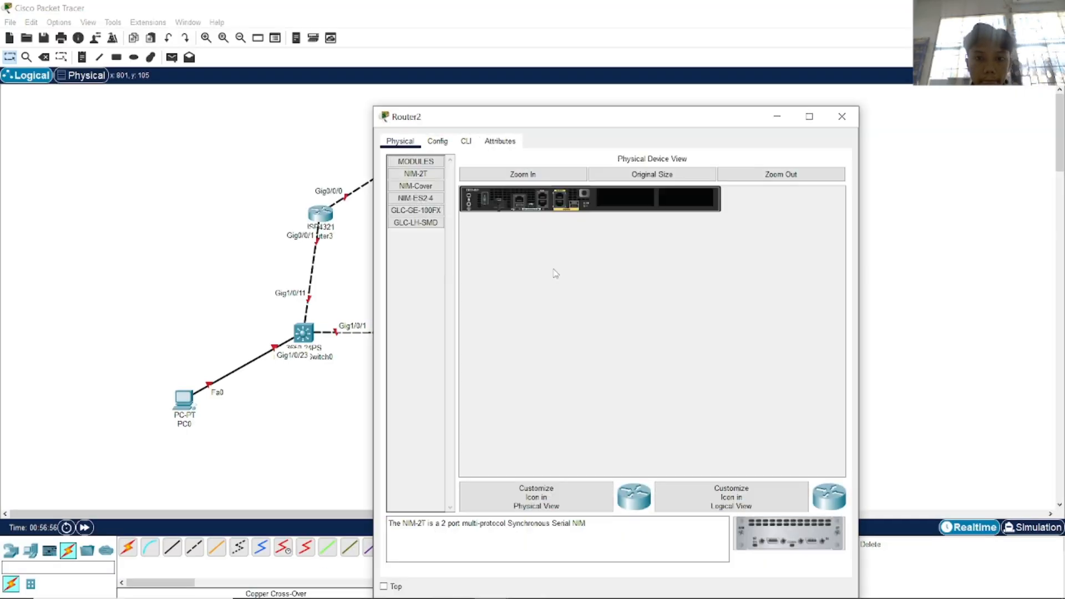
pyautogui.hotkey('alt', 'Tab')
pyautogui.click(515, 272)
pyautogui.hotkey('alt', 'Tab')
pyautogui.click(414, 304)
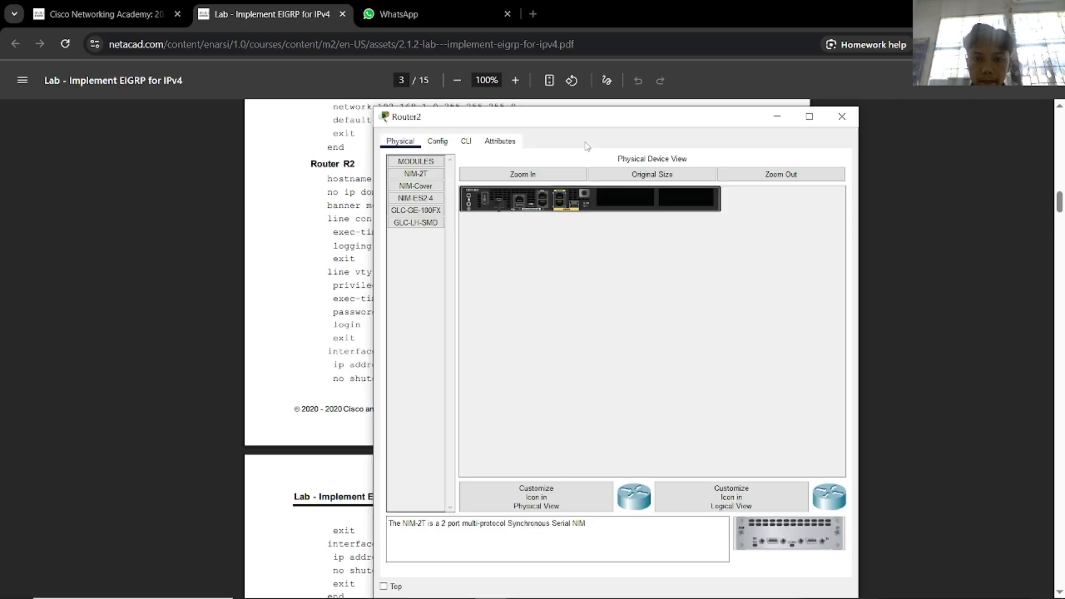
pyautogui.moveTo(557, 120); pyautogui.dragTo(789, 104)
pyautogui.click(702, 126)
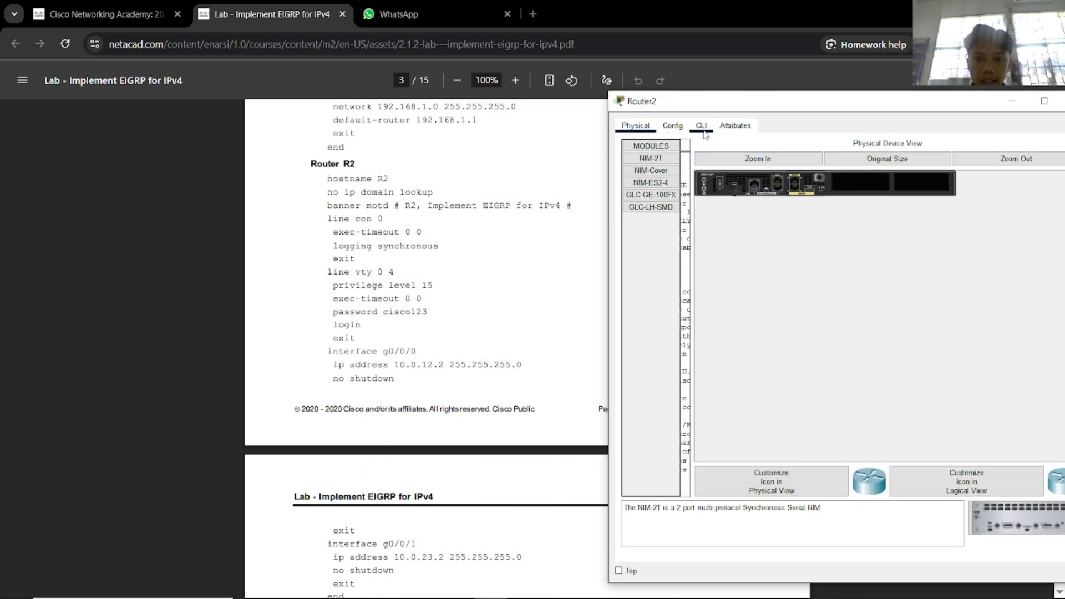
# Skip the initial setup dialog, enter global configuration and name the router R2.
pyautogui.write('n')
pyautogui.press('Return')
pyautogui.press('Return')
pyautogui.write('en')
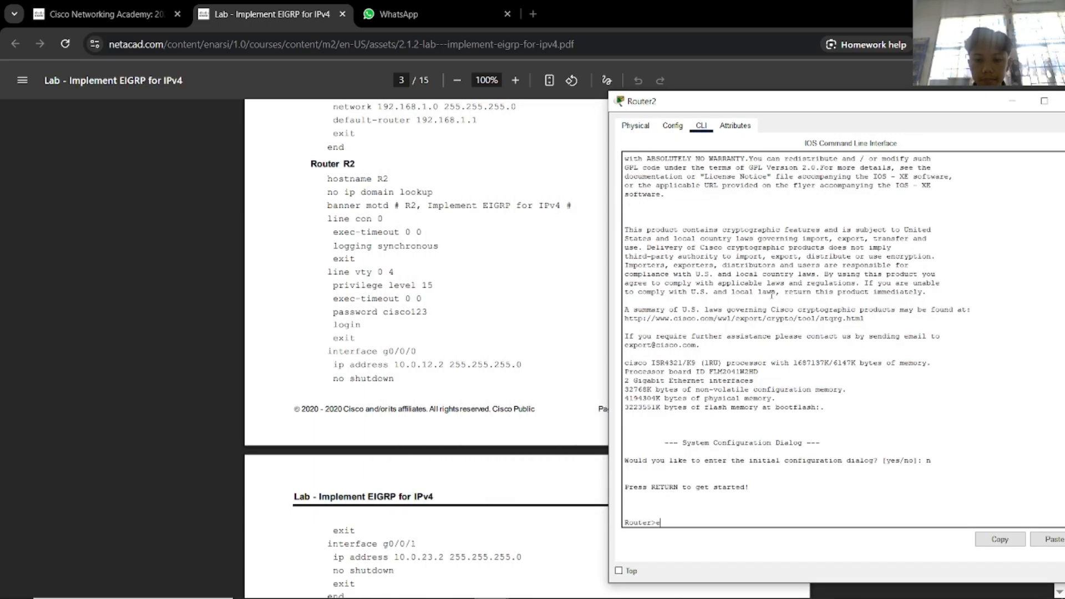
pyautogui.press('Return')
pyautogui.write('conf')
pyautogui.press('Tab')
pyautogui.write('t')
pyautogui.press('Tab')
pyautogui.press('Return')
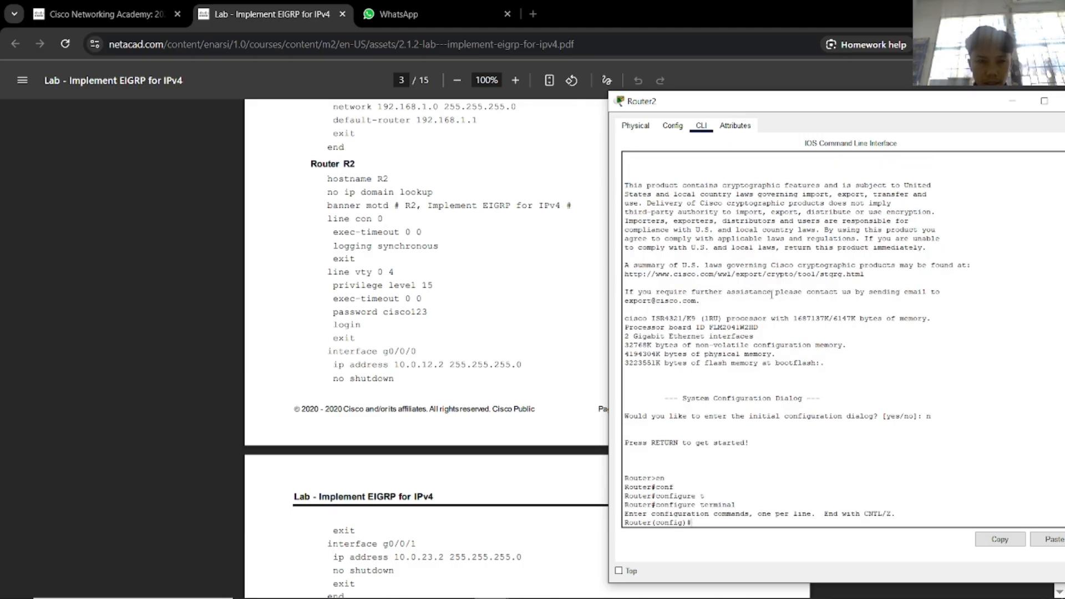
pyautogui.write('hos')
pyautogui.press('Tab')
pyautogui.write('R')
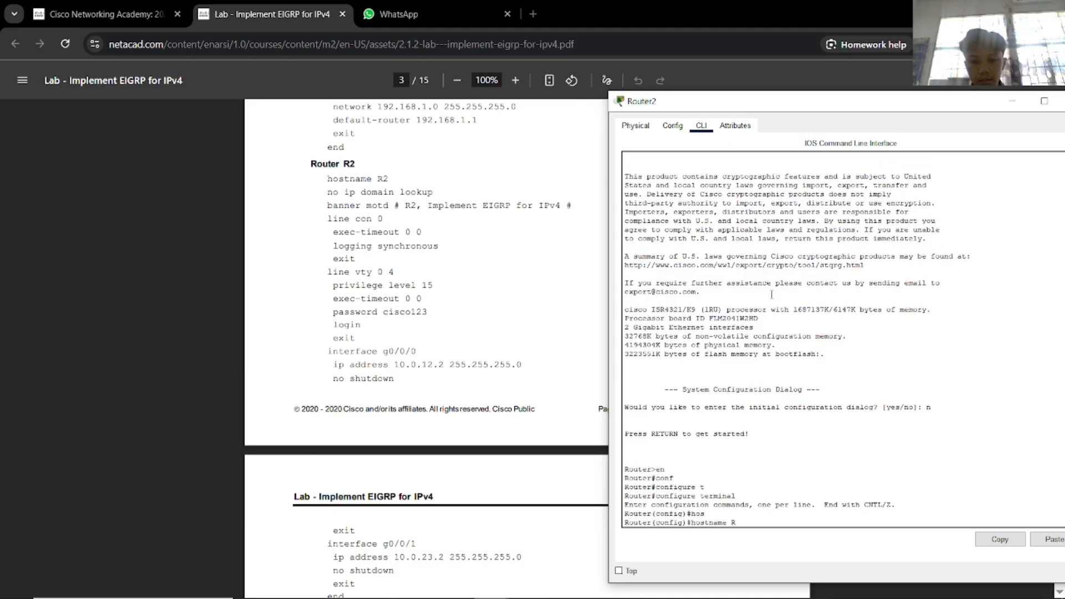
pyautogui.write('2')
pyautogui.press('Return')
# Disable domain lookup and set the MOTD banner 'R2, Implement EIGRP for IPv4'.
pyautogui.write('no')
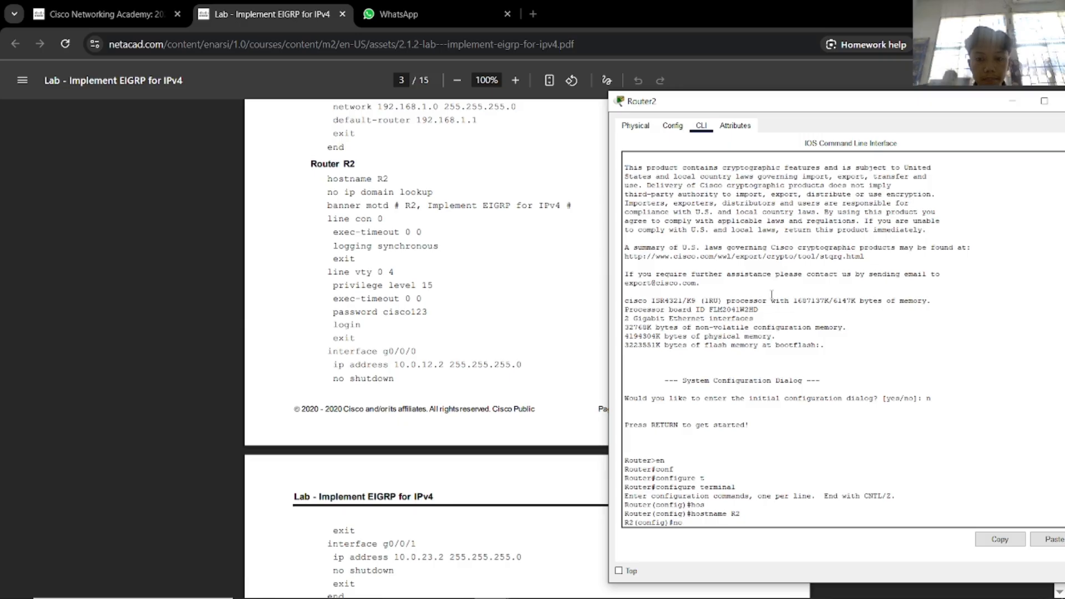
pyautogui.write(' ip domain')
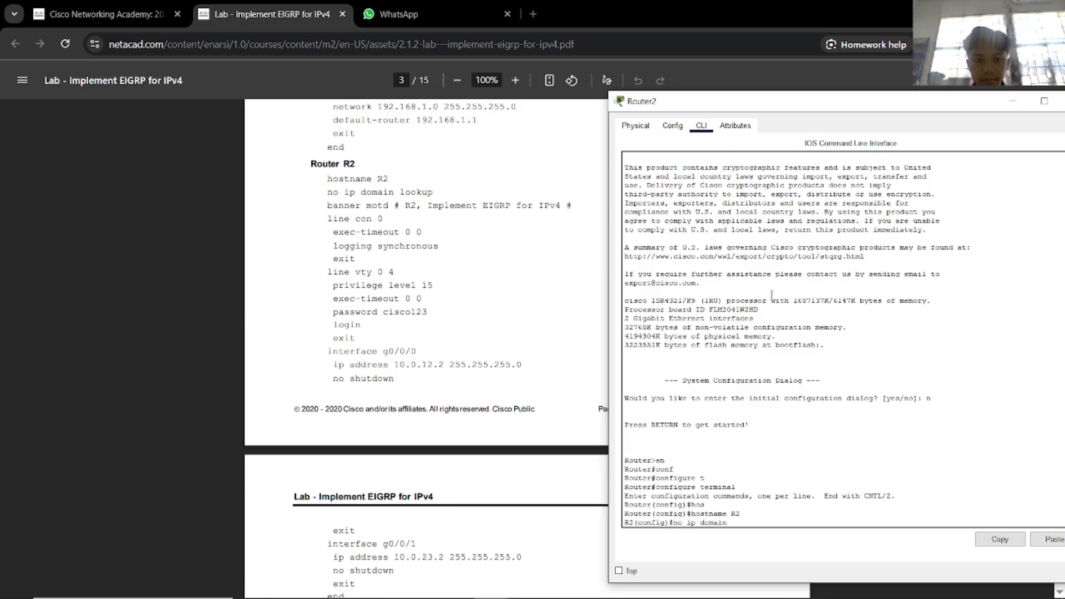
pyautogui.write(' lo')
pyautogui.press('Tab')
pyautogui.press('Return')
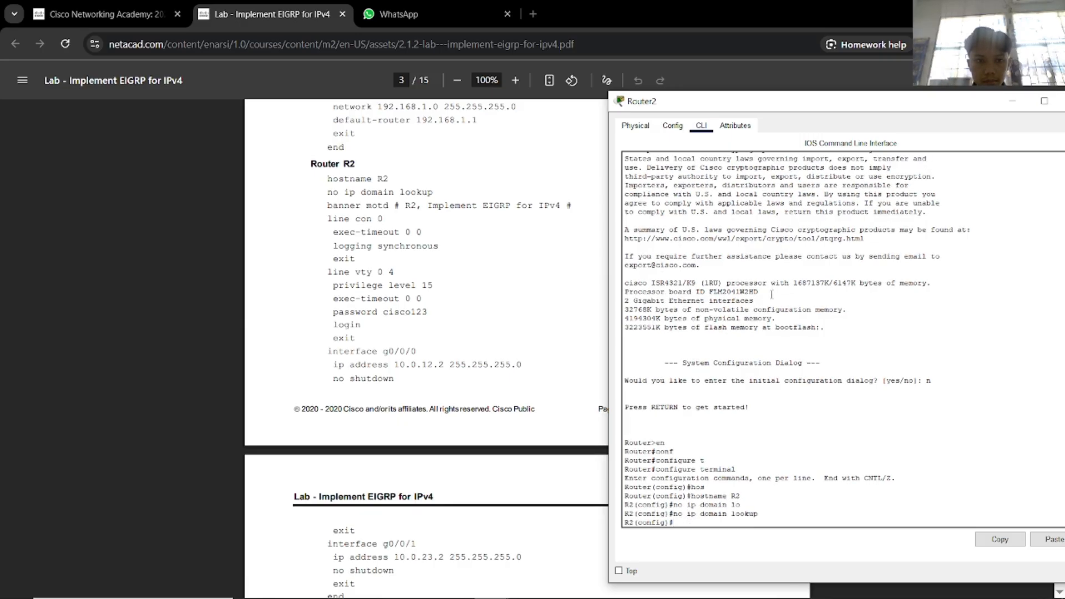
pyautogui.write('bann')
pyautogui.press('Tab')
pyautogui.write('mot')
pyautogui.press('Tab')
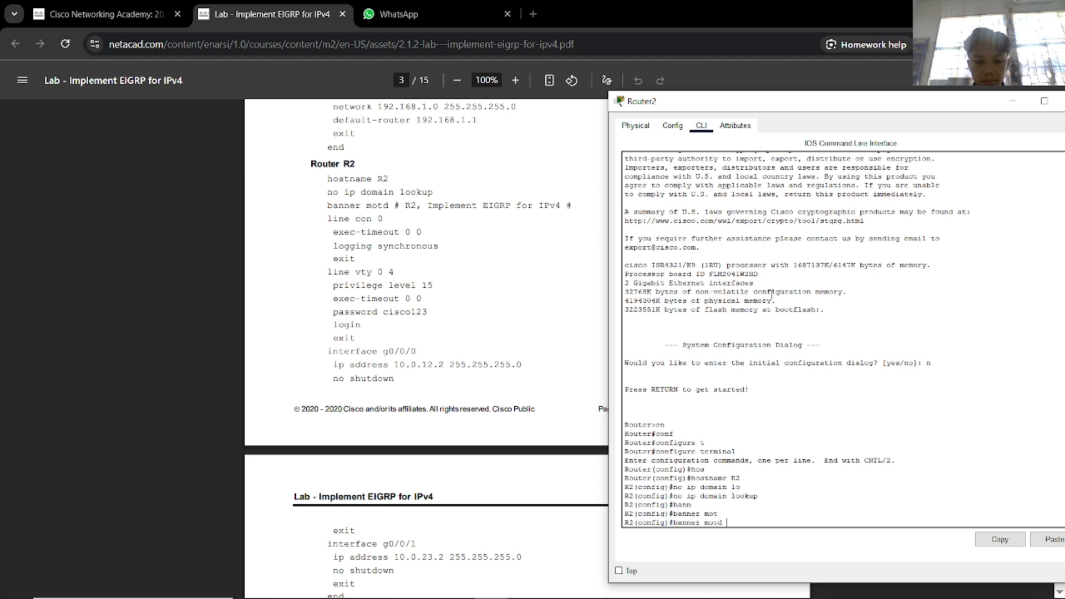
pyautogui.write('# R2, Impl')
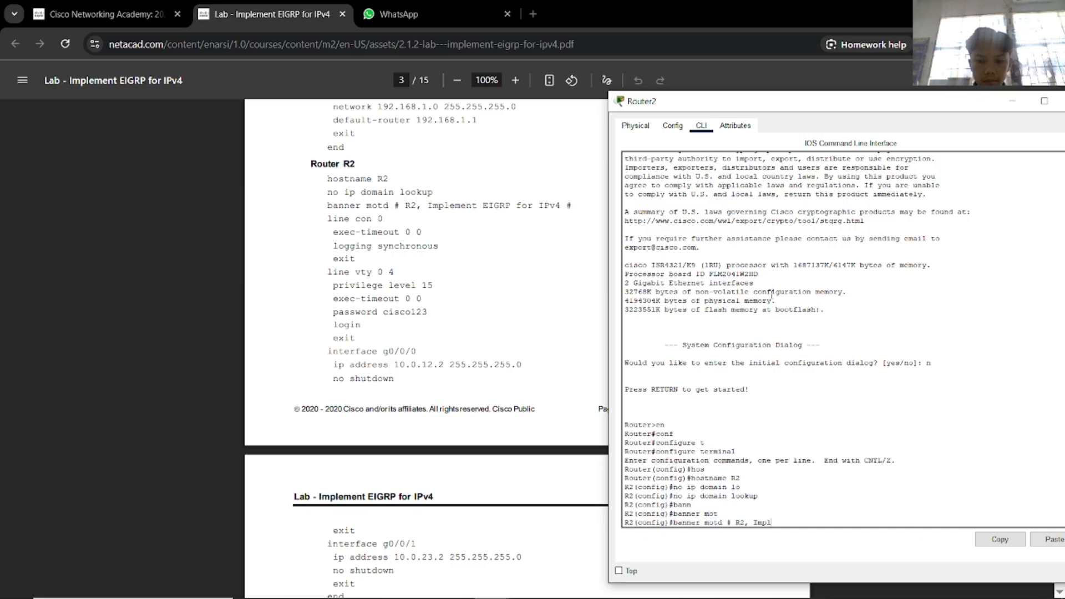
pyautogui.write('ement EI')
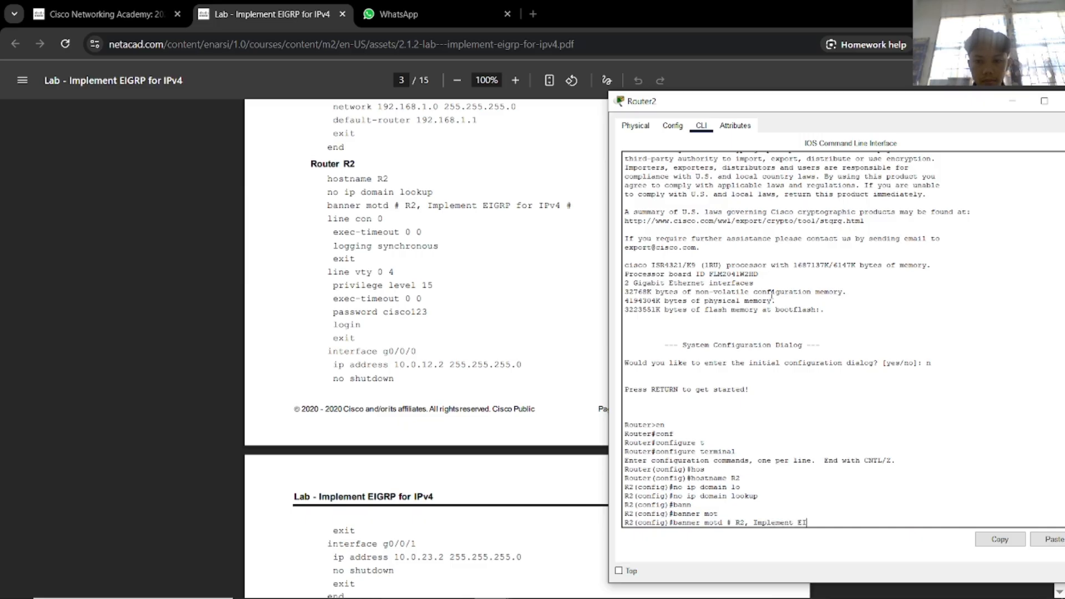
pyautogui.write('GRP for IPv4')
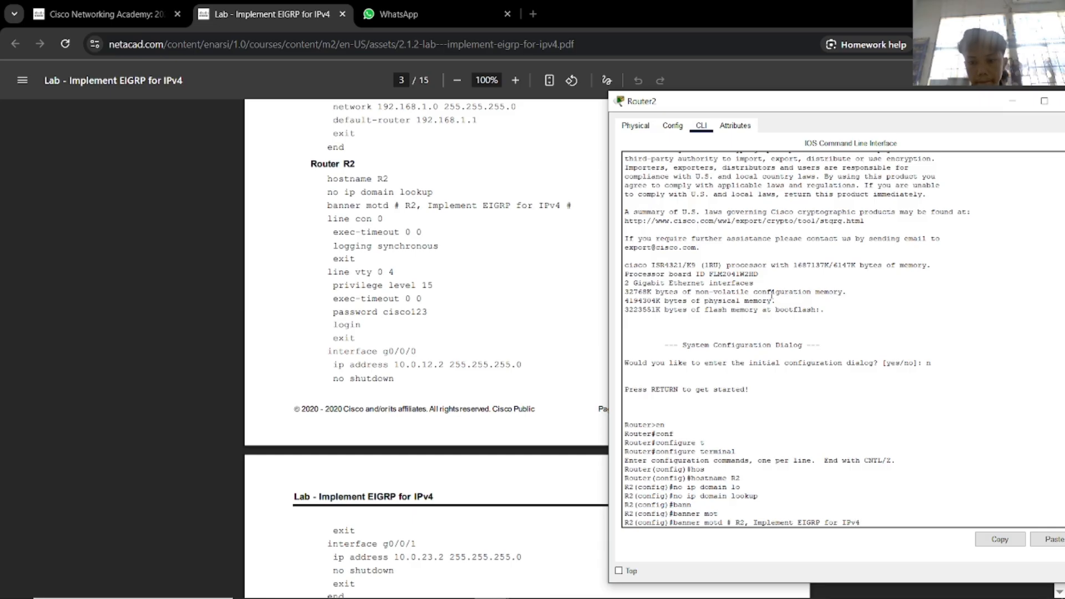
pyautogui.write(' #')
pyautogui.press('Return')
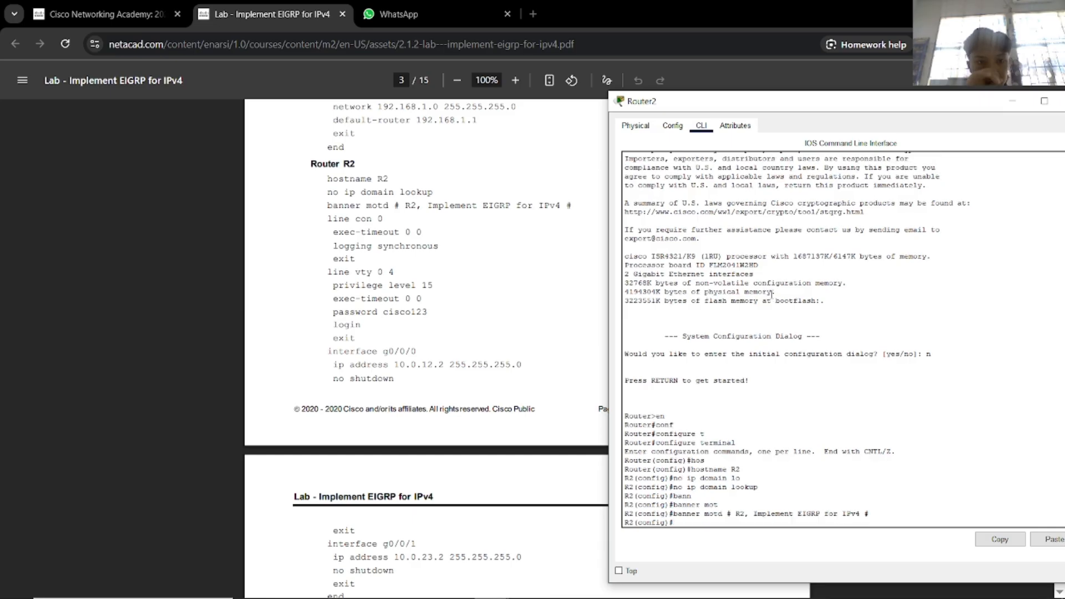
pyautogui.write('lin')
pyautogui.press('Tab')
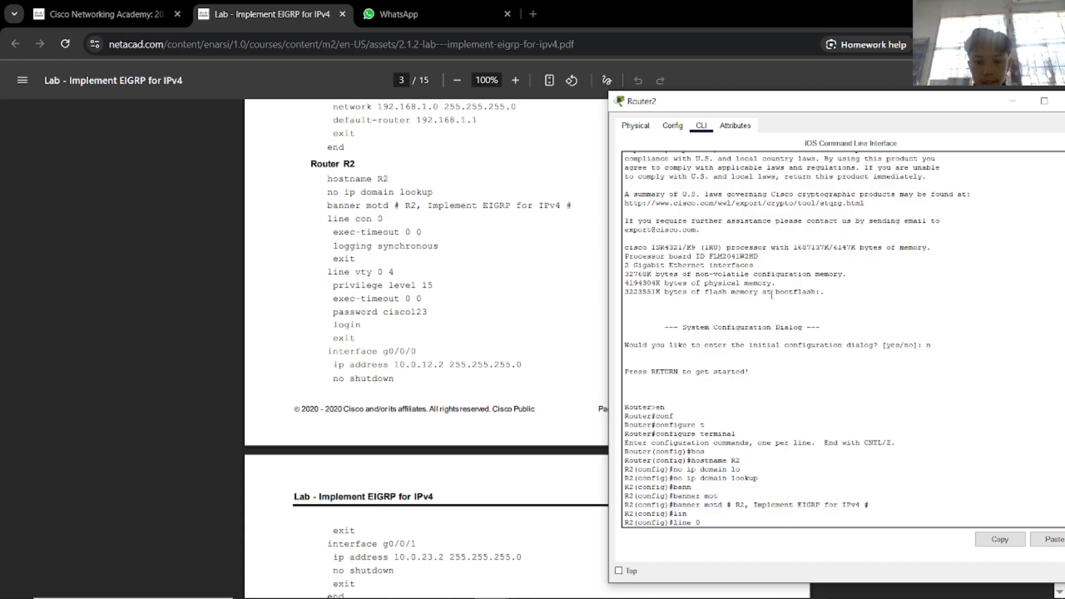
# Give console line 0 exec-timeout 0 0 and logging synchronous.
pyautogui.write('con')
pyautogui.press('Tab')
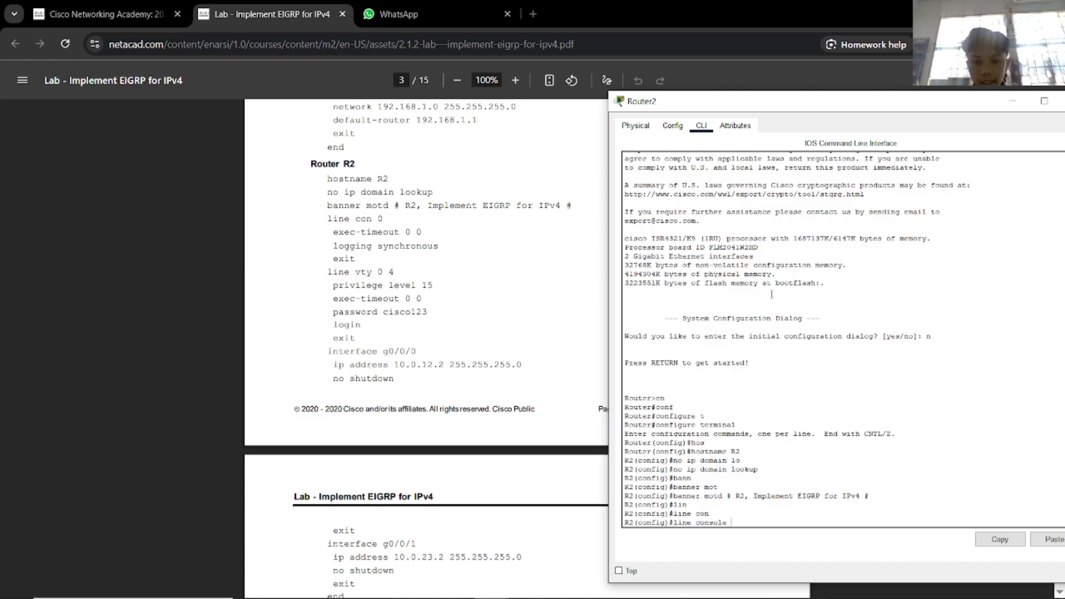
pyautogui.write('0')
pyautogui.press('Return')
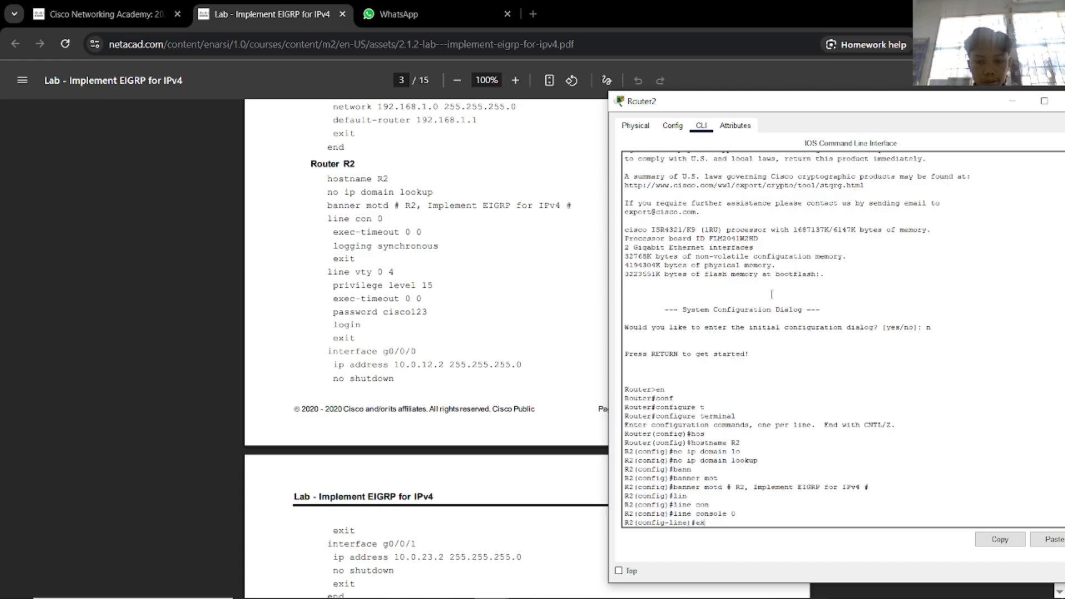
pyautogui.press('Tab')
pyautogui.write('e')
pyautogui.press('Tab')
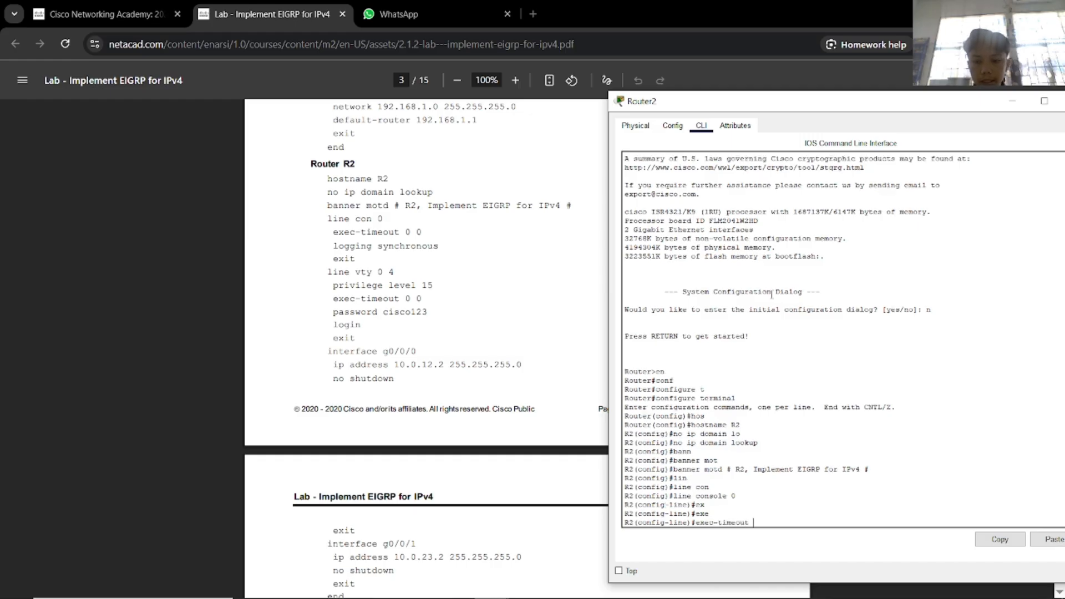
pyautogui.write('0 0')
pyautogui.press('Return')
pyautogui.write('loggi')
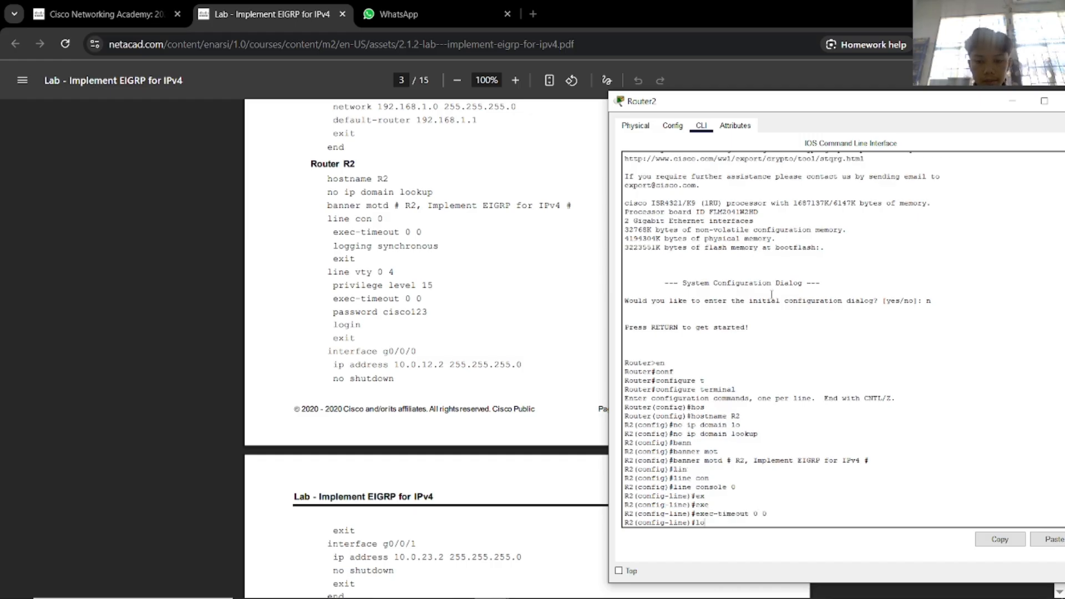
pyautogui.press('Tab')
pyautogui.write('sy')
pyautogui.press('Tab')
pyautogui.press('Return')
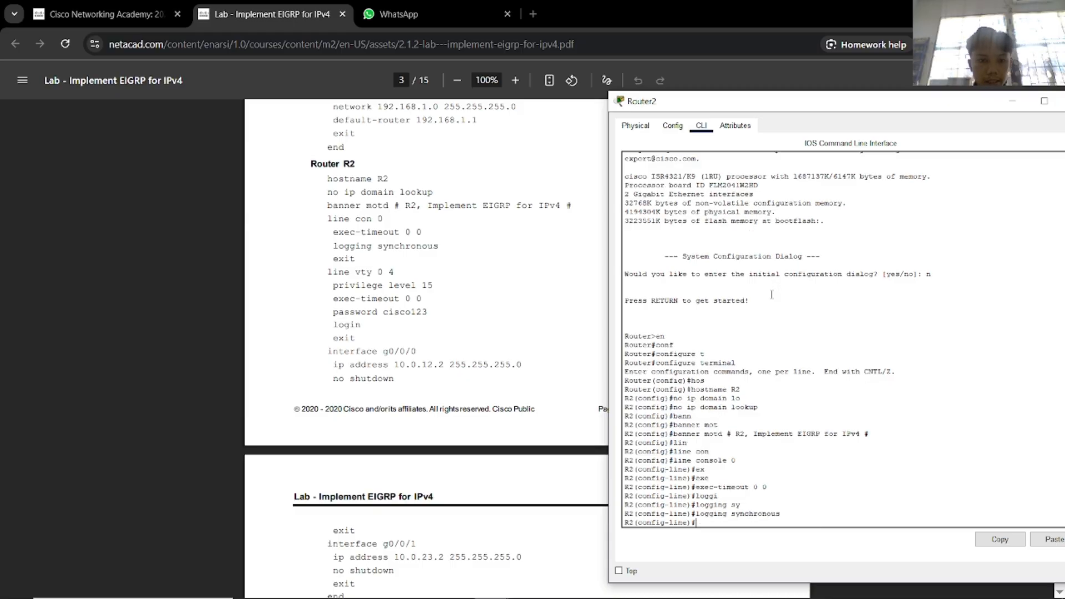
pyautogui.write('exi')
pyautogui.press('Return')
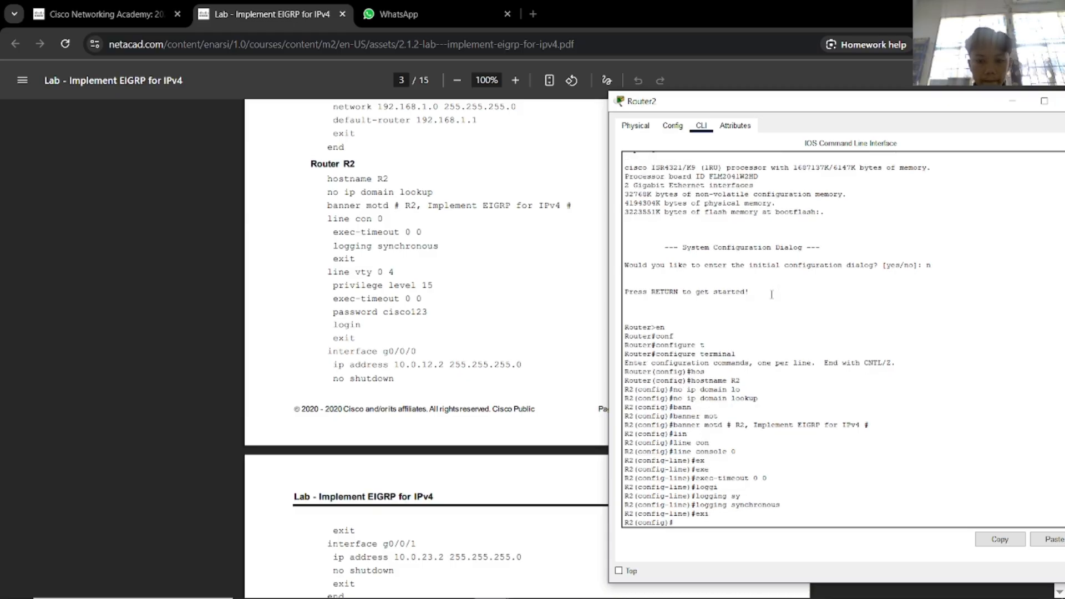
# Set vty lines 0 4 to privilege level 15 with exec-timeout 0 0.
pyautogui.write('lin')
pyautogui.press('Tab')
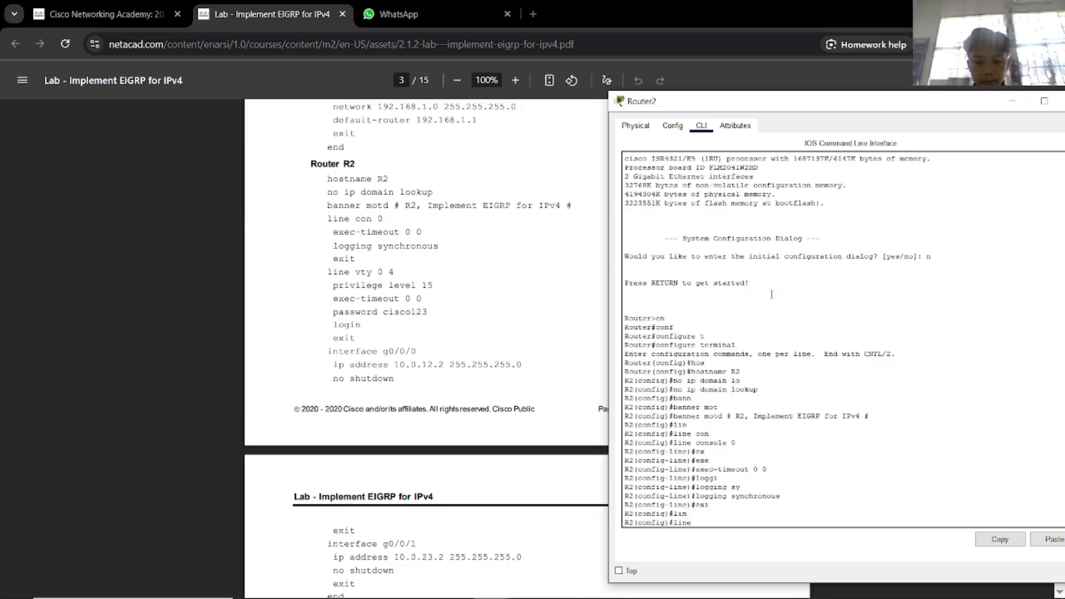
pyautogui.write('v')
pyautogui.press('Tab')
pyautogui.write('0 4')
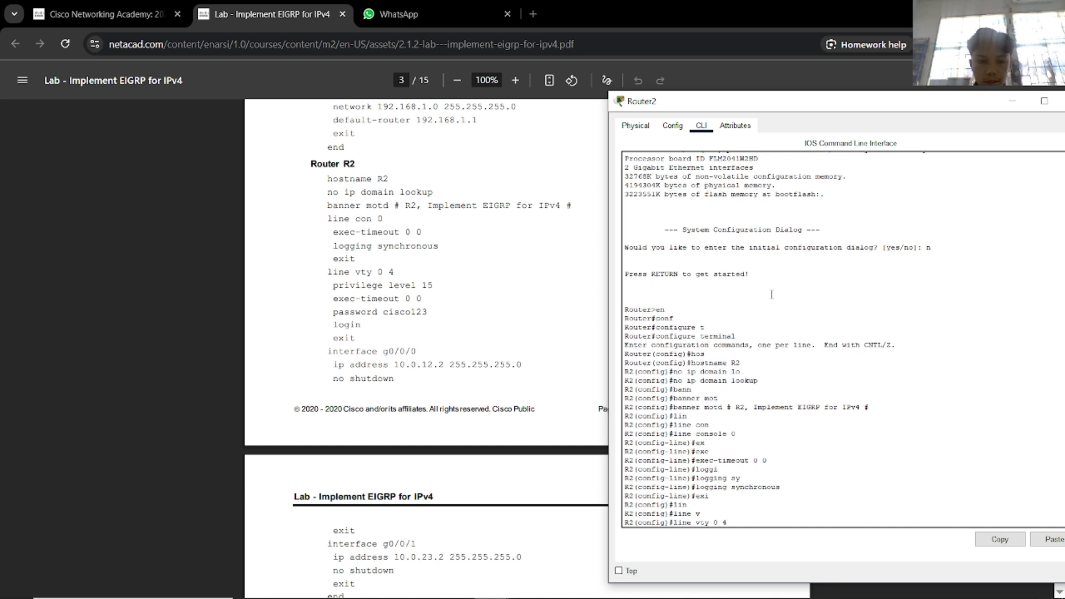
pyautogui.press('Return')
pyautogui.write('pr')
pyautogui.press('Tab')
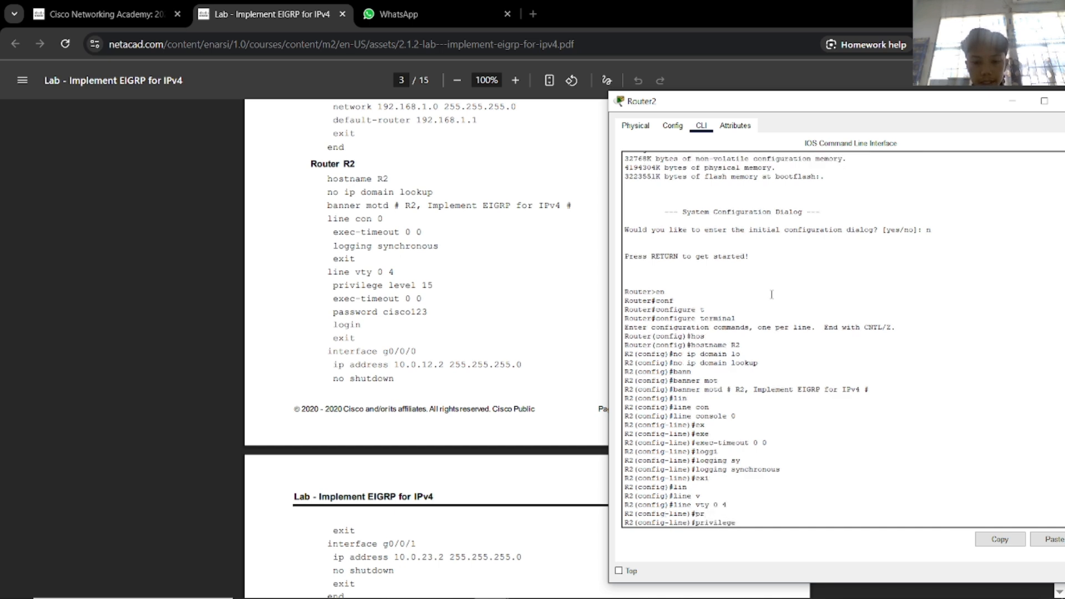
pyautogui.write('le')
pyautogui.press('Tab')
pyautogui.write('15')
pyautogui.press('Return')
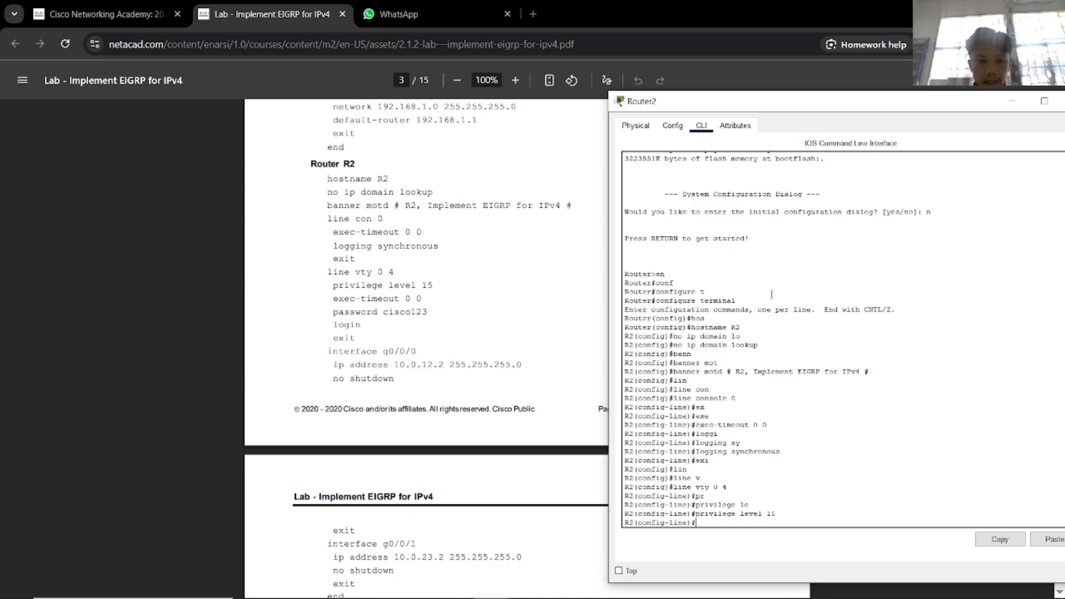
pyautogui.write('exe')
pyautogui.press('Tab')
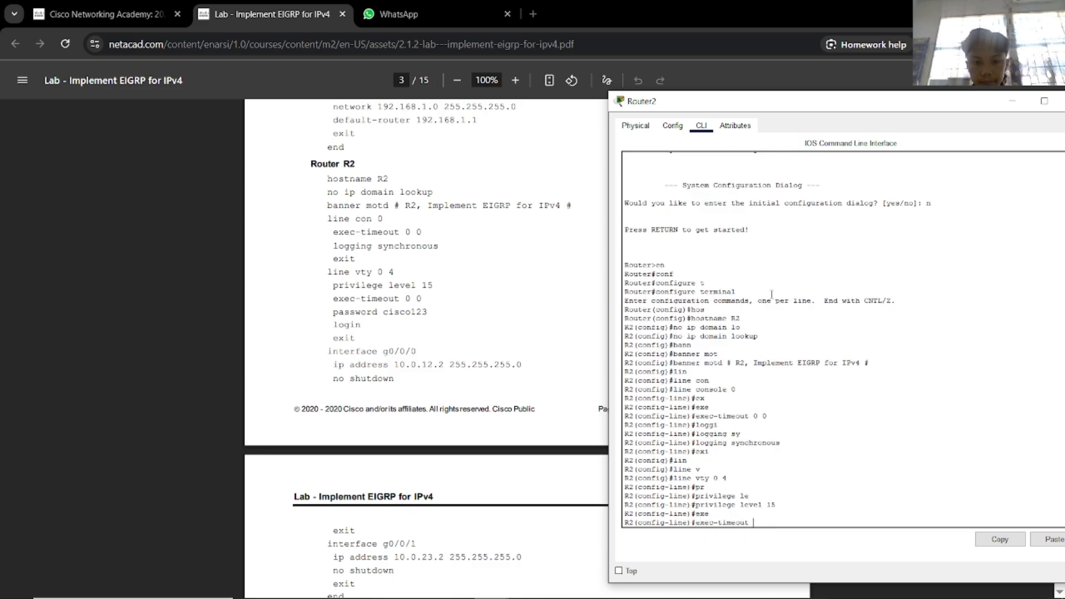
pyautogui.write('0 0')
pyautogui.press('Return')
# Give the vty lines the lab's password, enable login, and exit line configuration.
pyautogui.write('p')
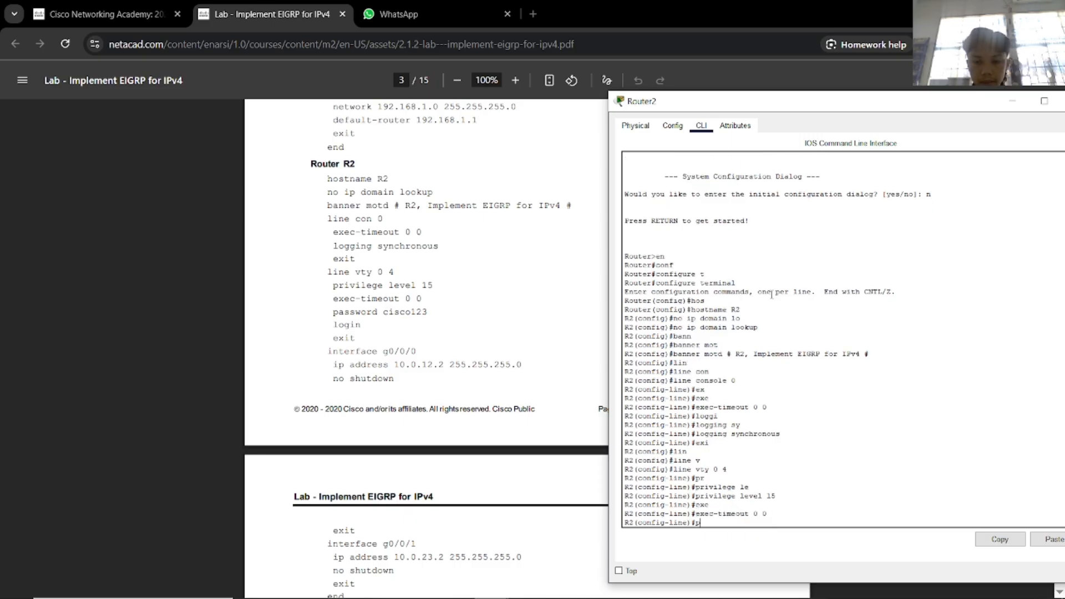
pyautogui.write('ass')
pyautogui.press('Tab')
pyautogui.write('isc')
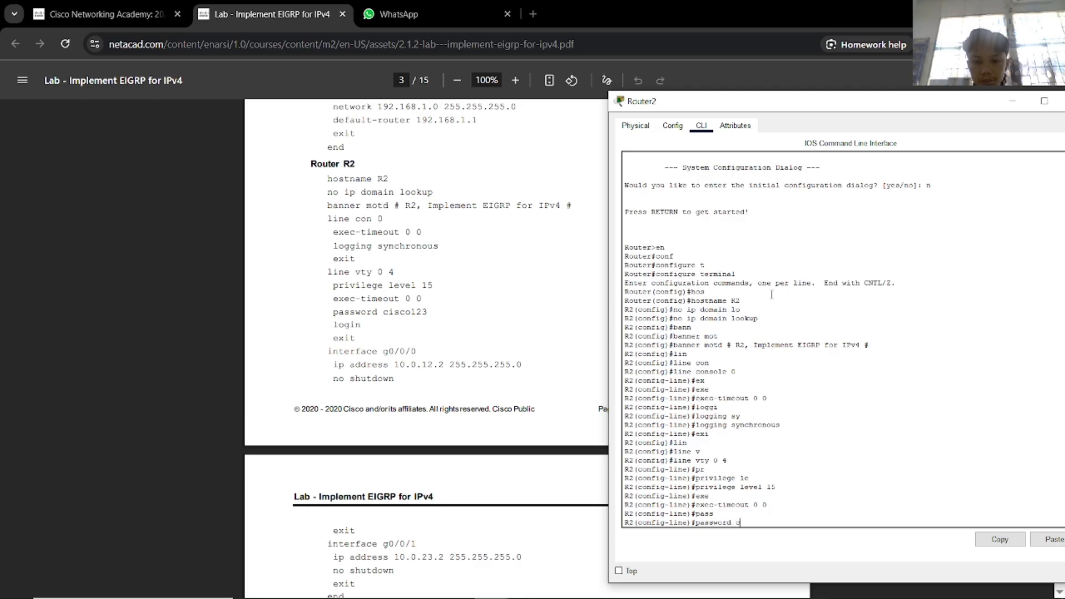
pyautogui.write('isco123')
pyautogui.press('Return')
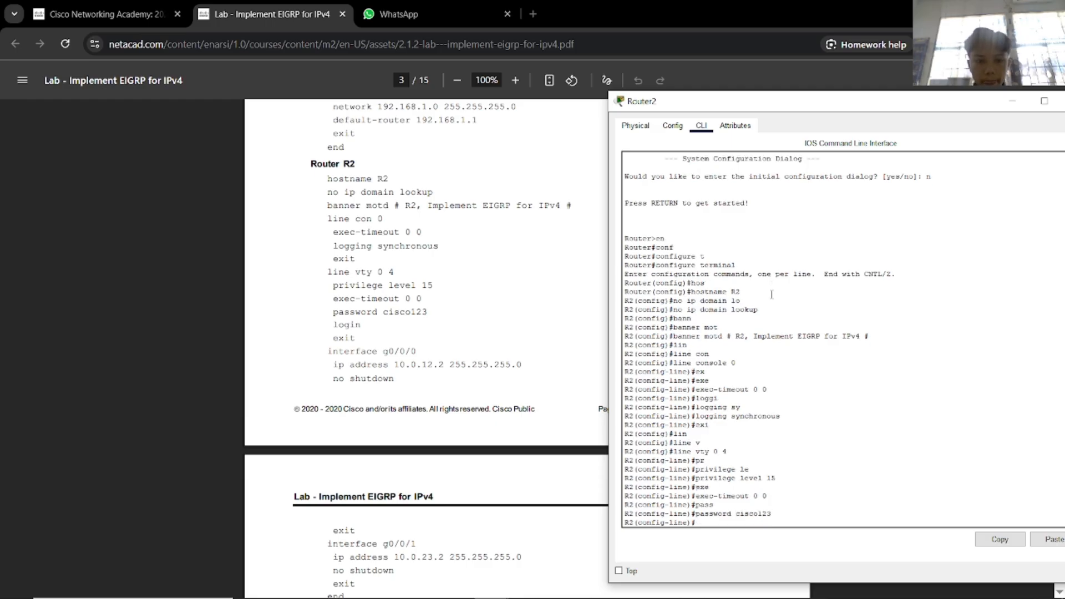
pyautogui.write('login')
pyautogui.press('Return')
pyautogui.write('exit')
pyautogui.press('Return')
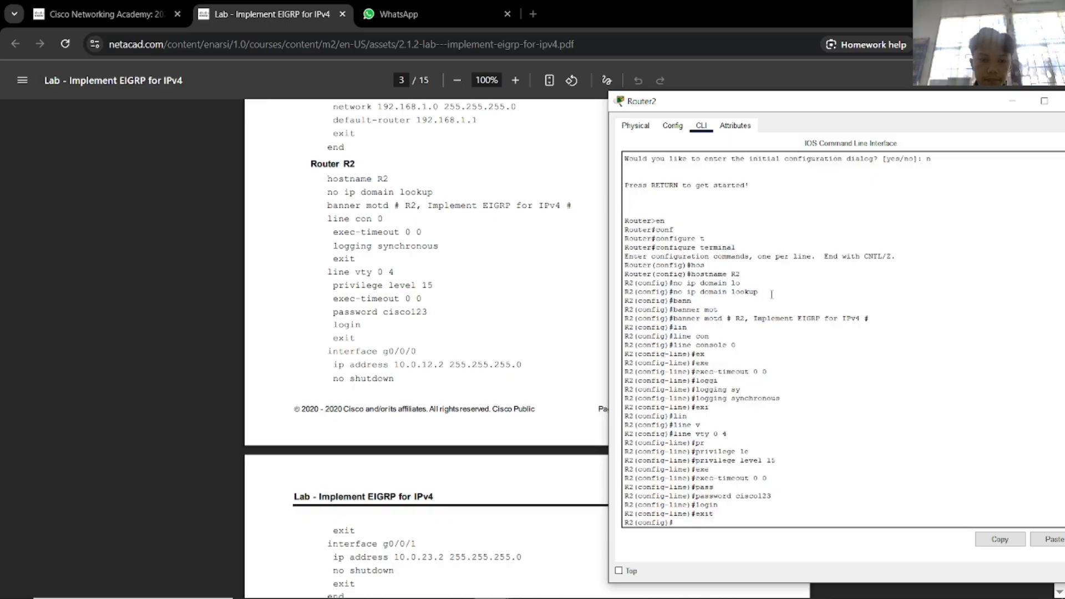
# Return to Router2's console and enter interface g0/0/0 configuration.
pyautogui.hotkey('alt', 'Tab')
pyautogui.hotkey('alt', 'Tab')
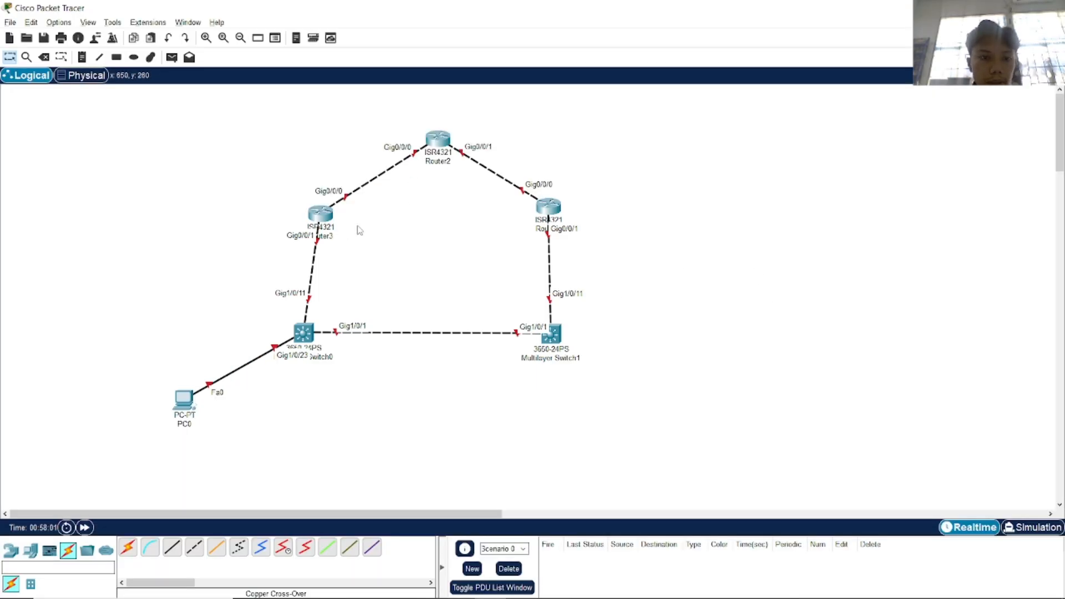
pyautogui.hotkey('alt', 'Tab')
pyautogui.hotkey('alt', 'Tab')
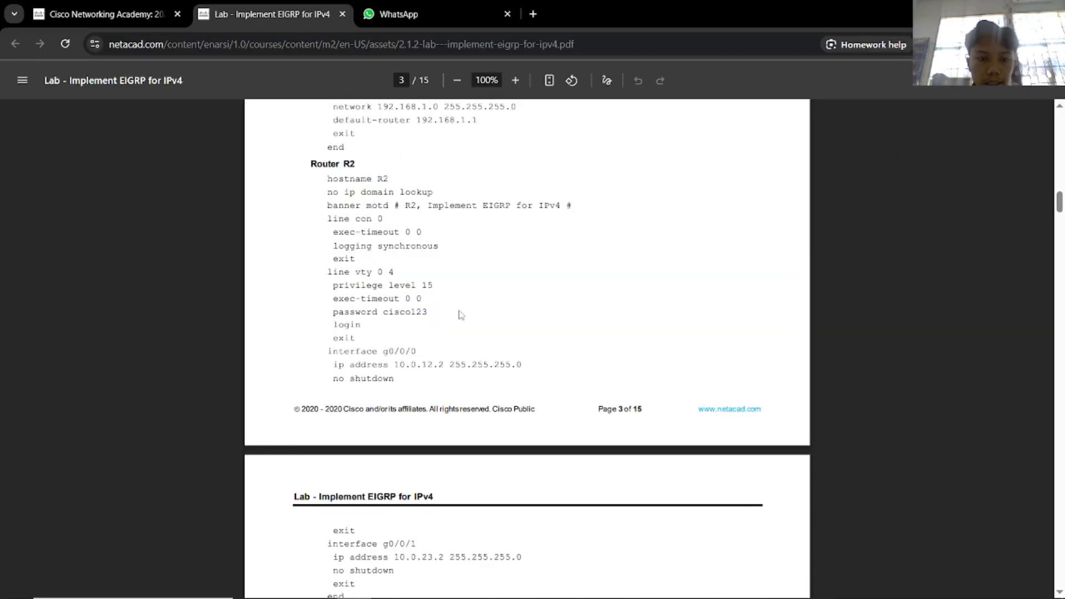
pyautogui.hotkey('alt', 'Tab')
pyautogui.hotkey('alt', 'Tab')
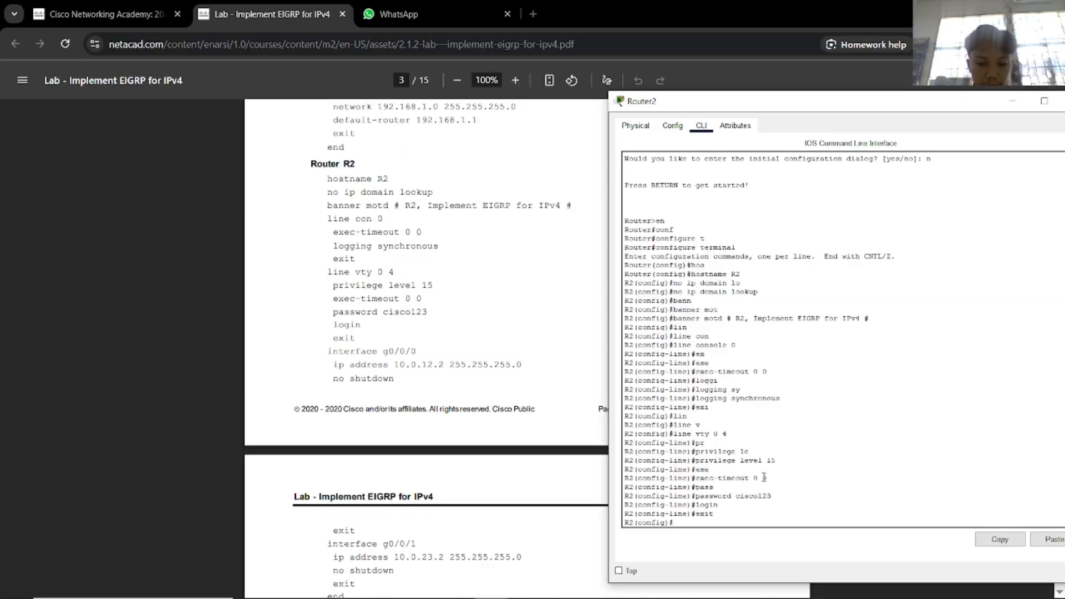
pyautogui.write('int')
pyautogui.press('Tab')
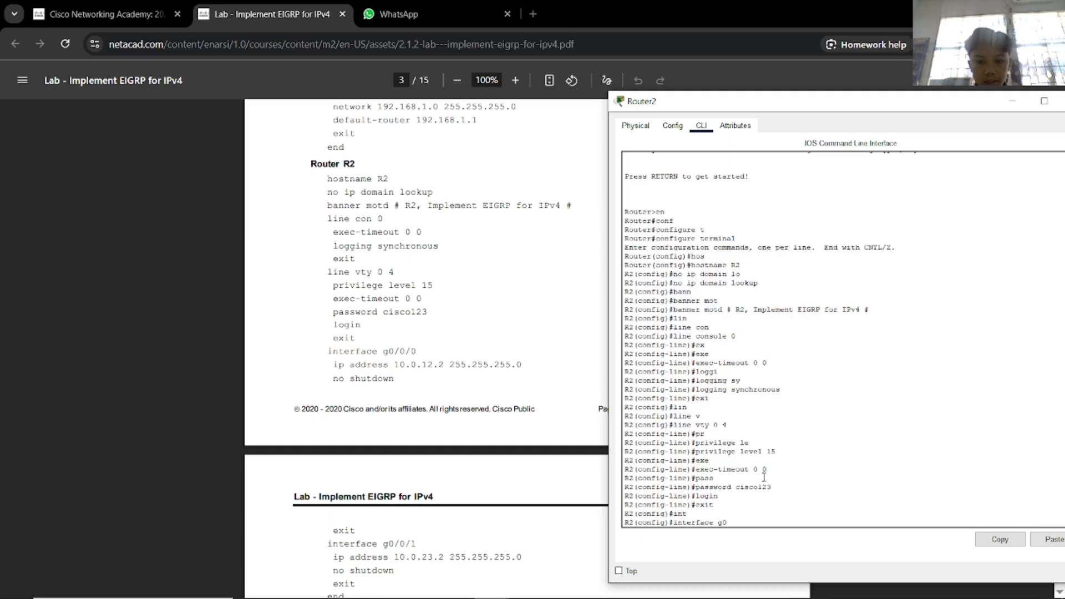
pyautogui.press('Return')
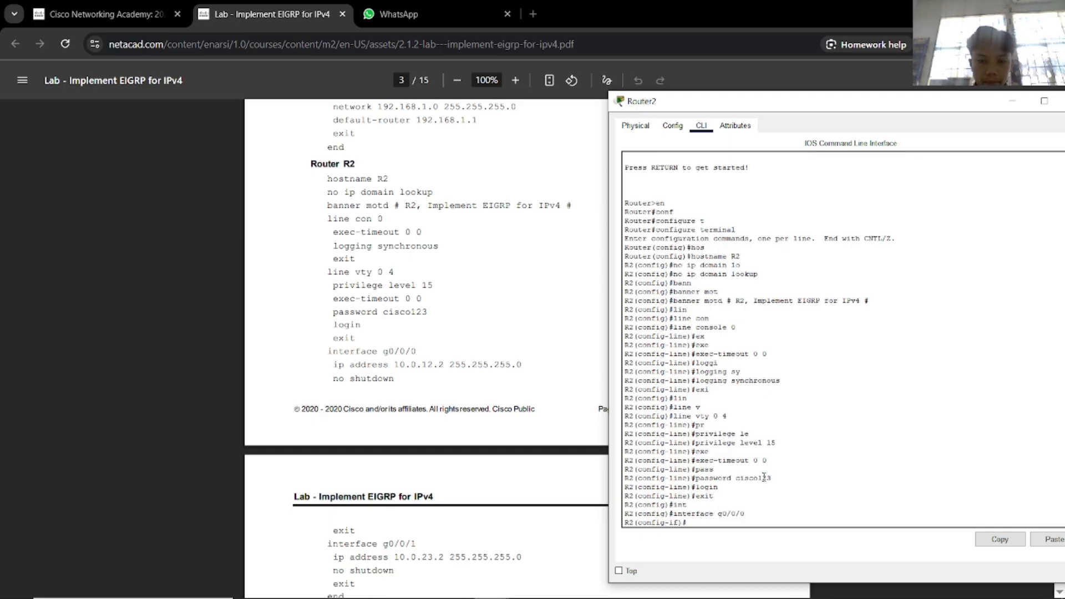
# Assign g0/0/0 address 10.0.12.2 255.255.255.0 and enable it with no shutdown.
pyautogui.write('ip ad')
pyautogui.press('Tab')
pyautogui.write('192.1')
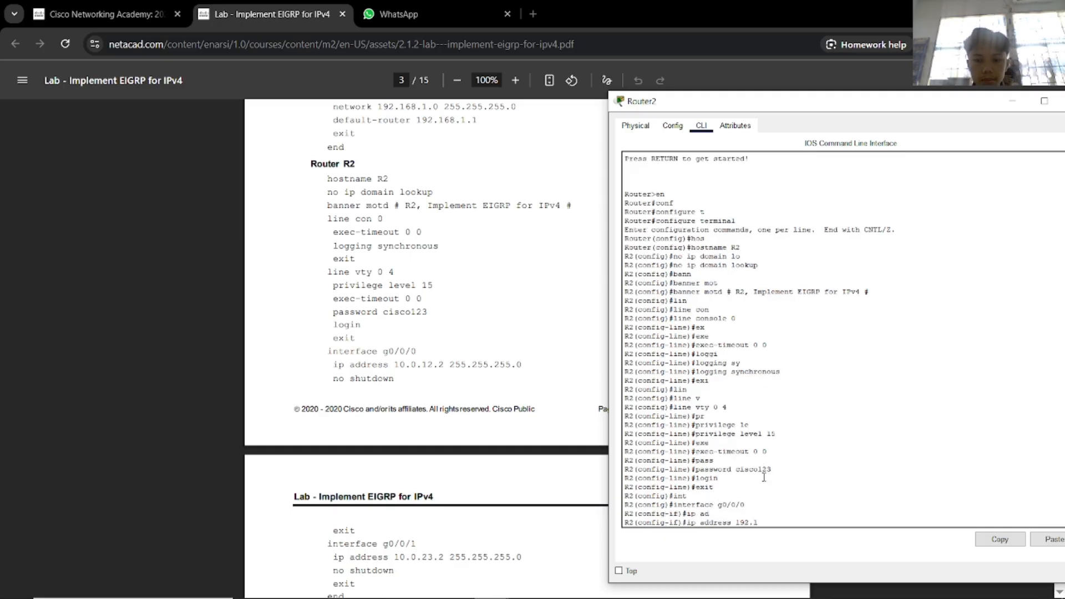
pyautogui.press('BackSpace')
pyautogui.press('BackSpace')
pyautogui.press('BackSpace')
pyautogui.press('BackSpace')
pyautogui.write('0.')
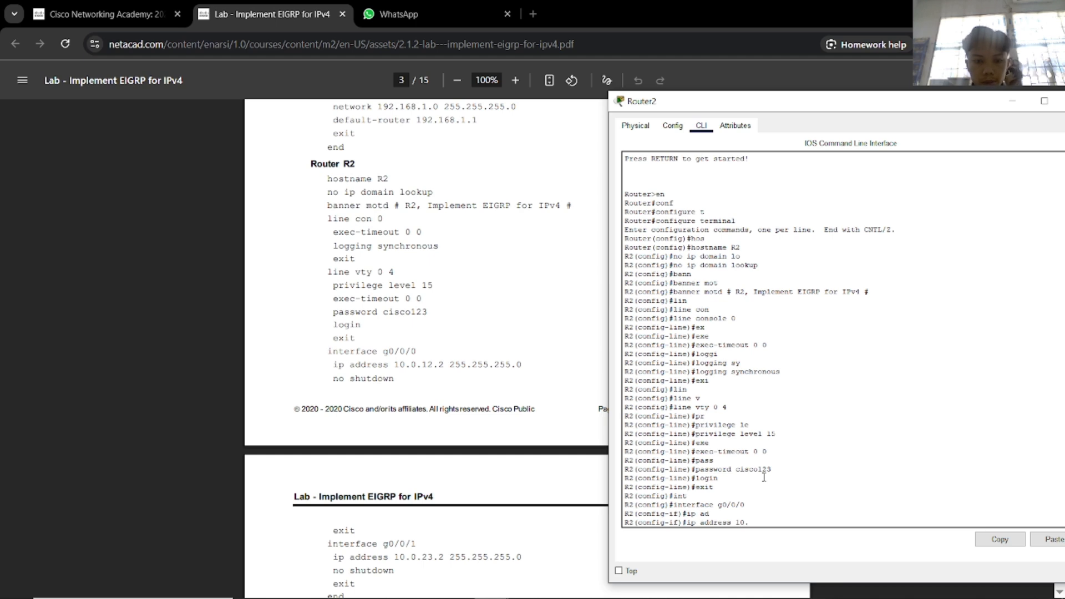
pyautogui.write('0.12.2 255')
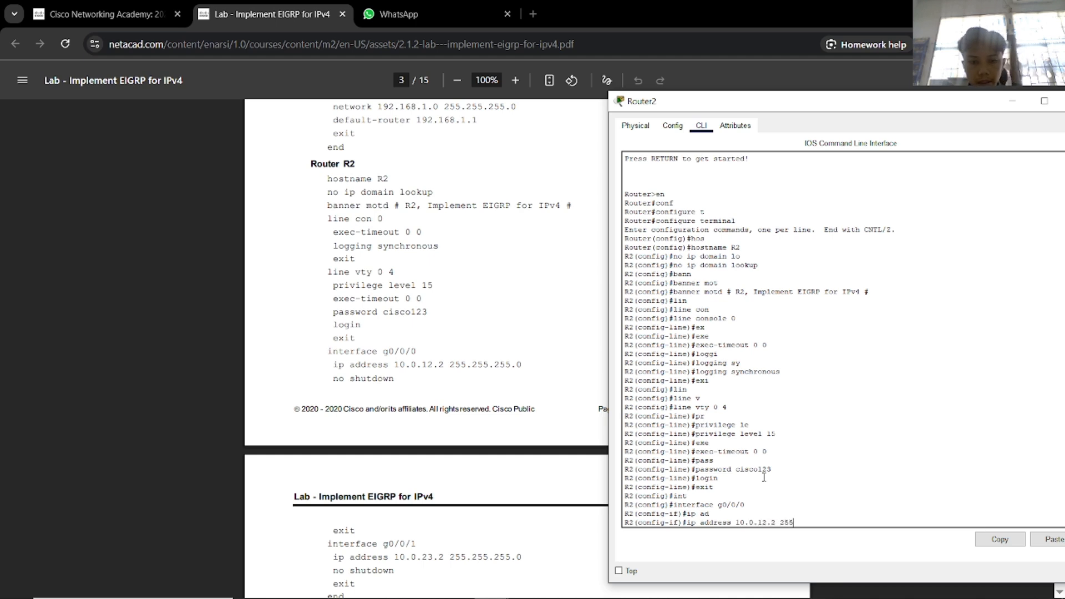
pyautogui.write('.255.255.0')
pyautogui.press('Return')
pyautogui.write('no sh')
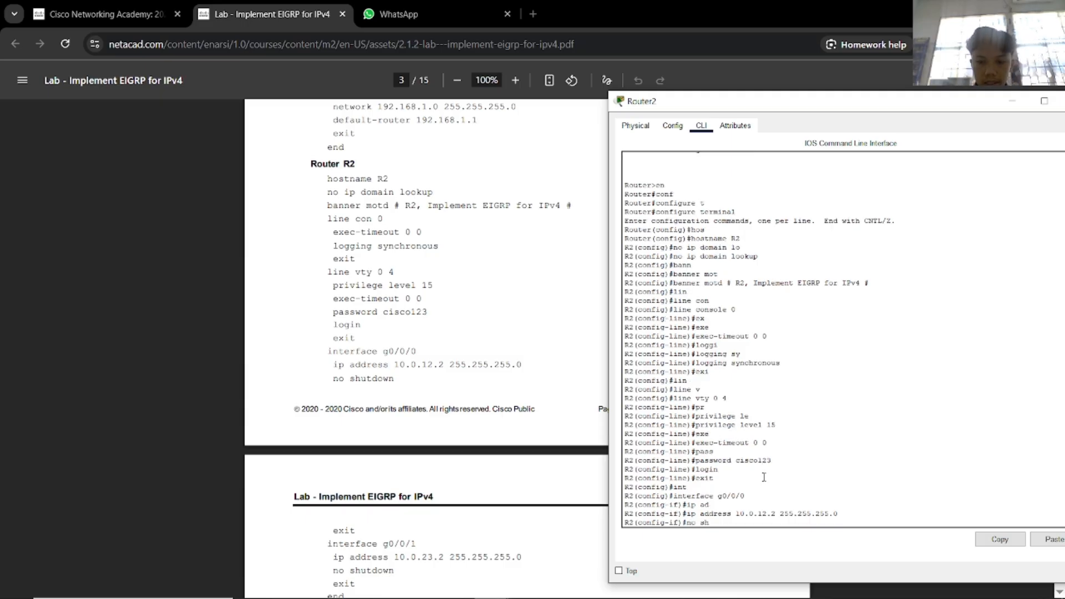
pyautogui.press('Return')
pyautogui.press('Return')
pyautogui.write('e')
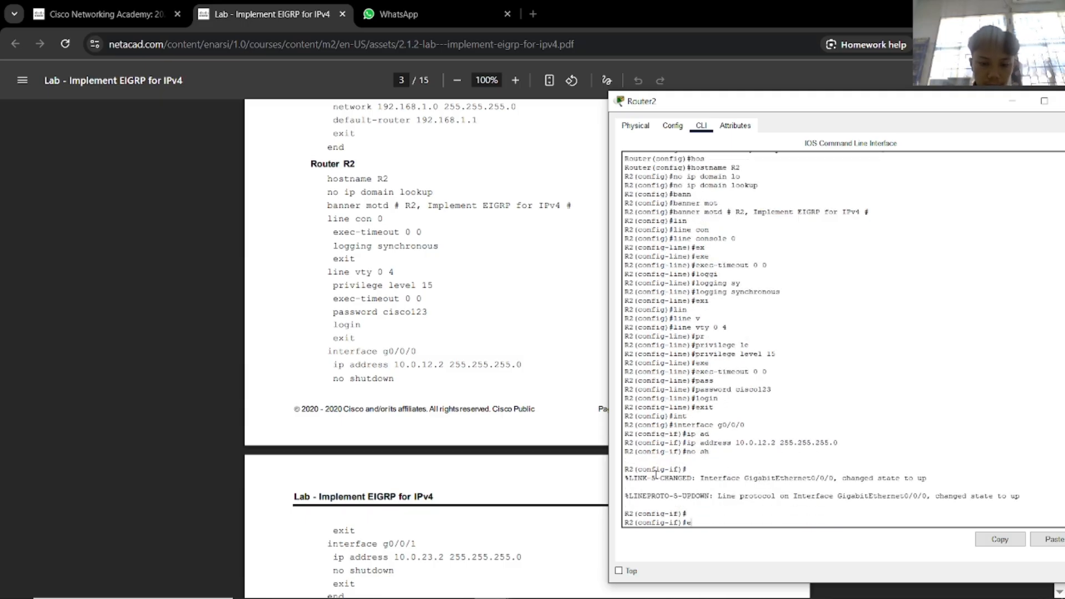
pyautogui.write('xit')
pyautogui.press('Return')
# Assign R2's interface g0/0/1 the address 10.0.23.2 255.255.255.0.
pyautogui.hotkey('alt', 'Tab')
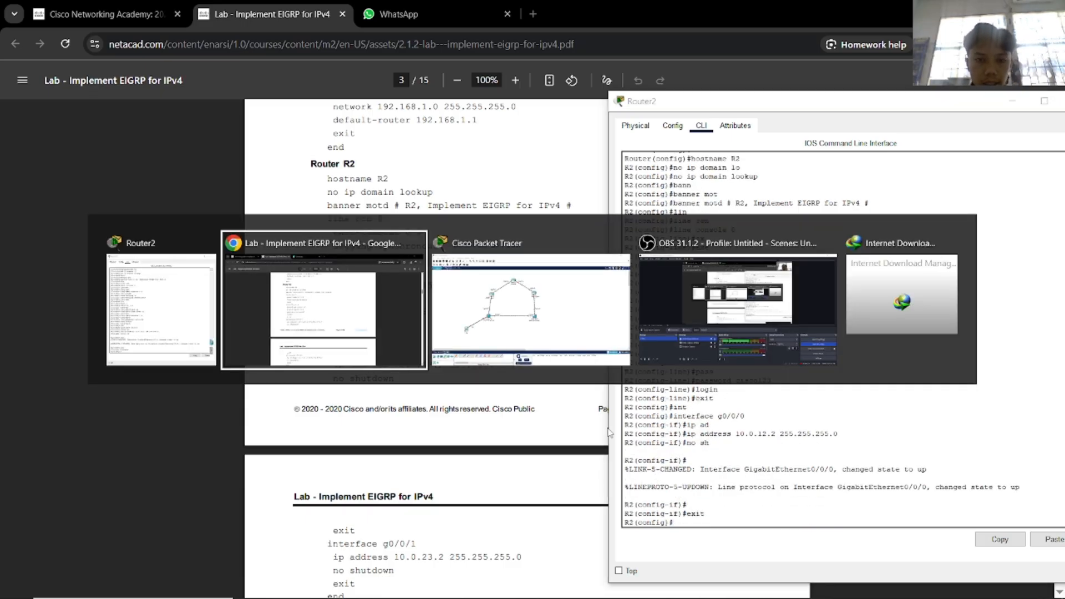
pyautogui.click(571, 315)
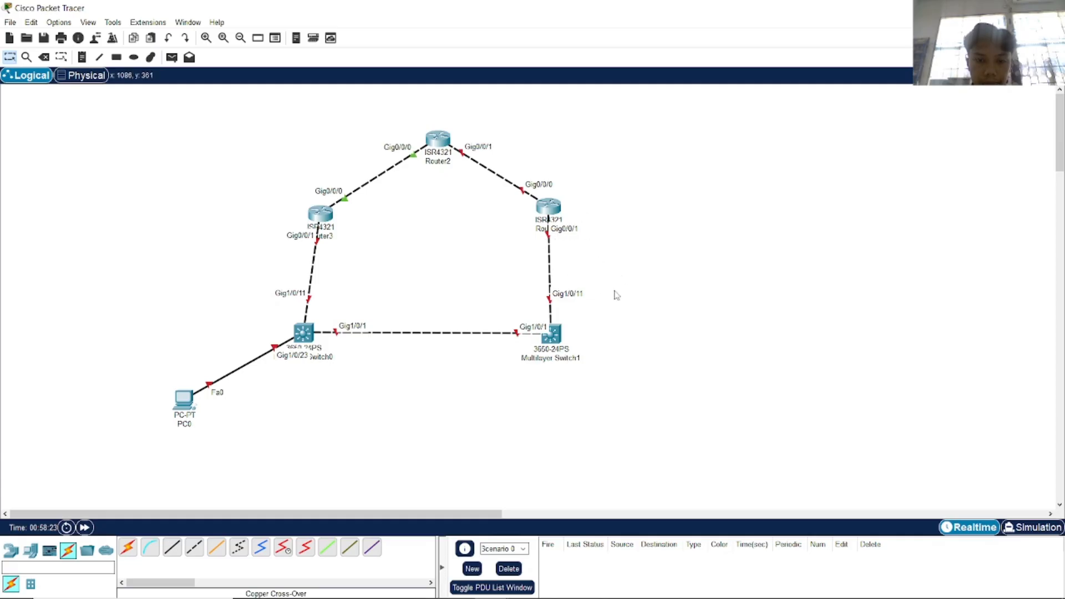
pyautogui.hotkey('alt', 'Tab')
pyautogui.hotkey('alt', 'Tab')
pyautogui.press('Tab')
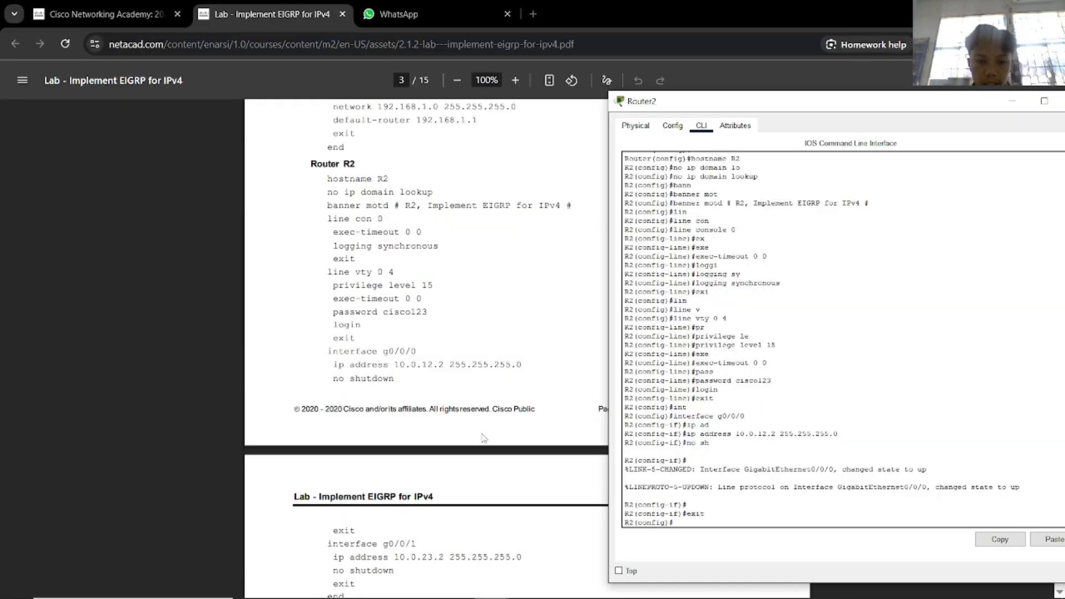
pyautogui.scroll(-2, 485, 439)
pyautogui.write('int')
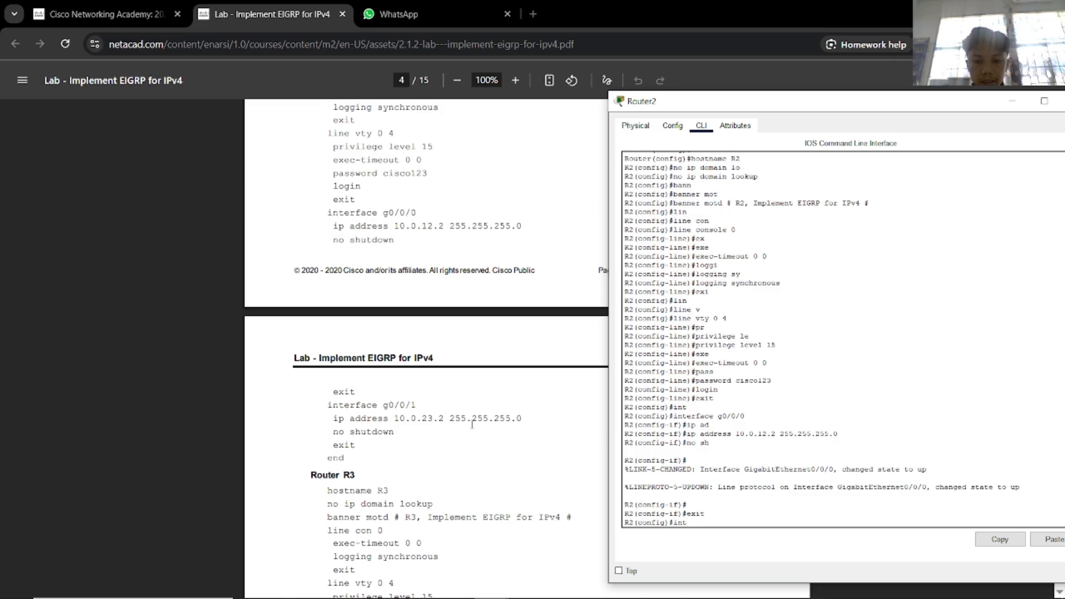
pyautogui.press('Tab')
pyautogui.write('g0/0/')
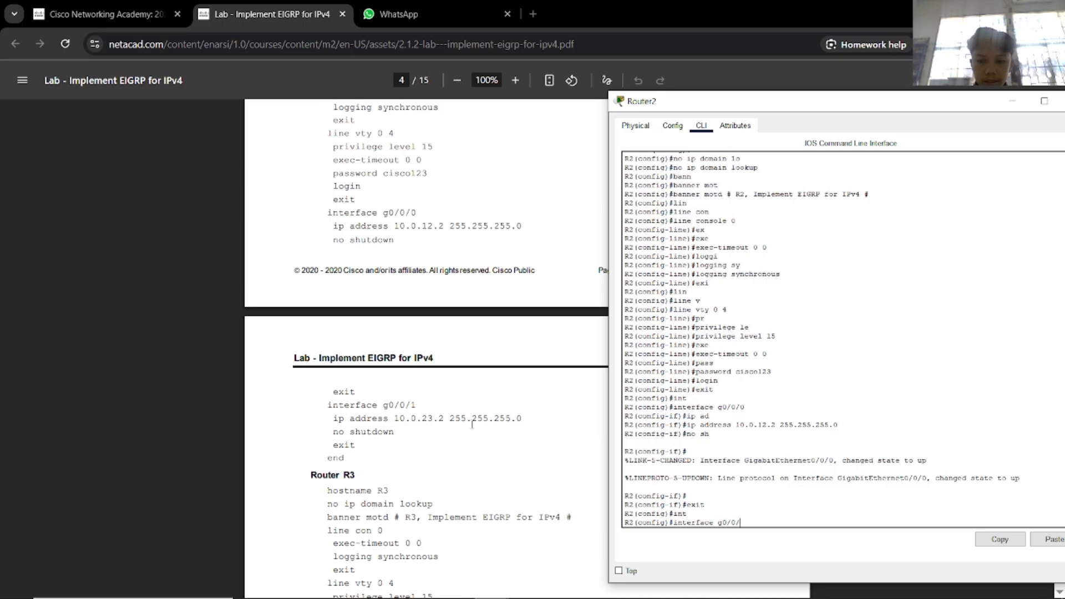
pyautogui.write('1')
pyautogui.press('Return')
pyautogui.write('ig-if)#ip ad')
pyautogui.press('Tab')
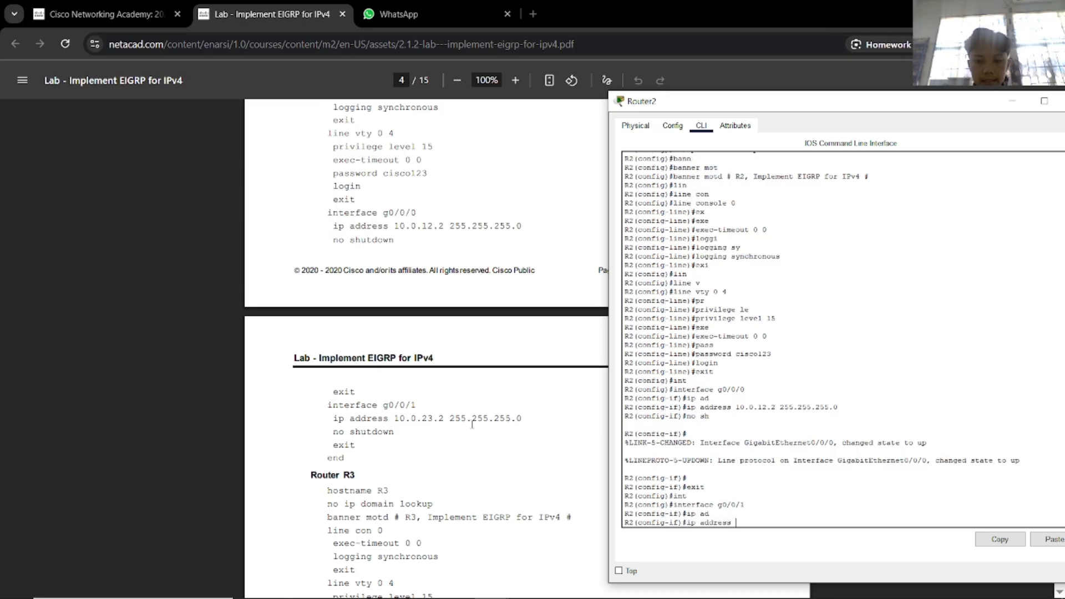
pyautogui.write('10.0.23')
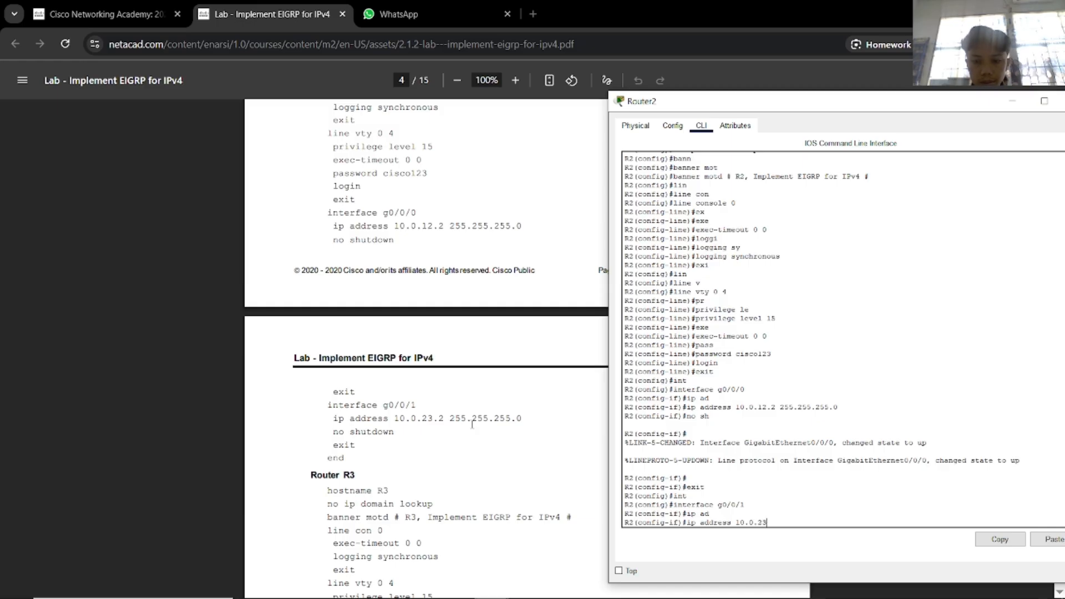
pyautogui.write('.2 255.255.255')
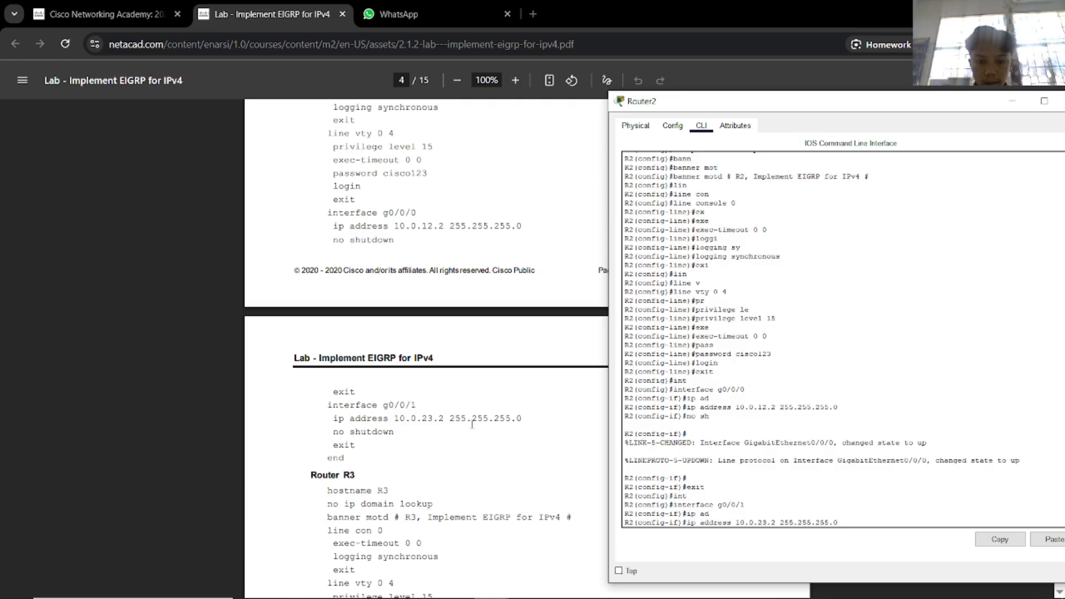
pyautogui.write('.0')
pyautogui.press('Return')
# Enable g0/0/1 with no shutdown and save R2's configuration with wr.
pyautogui.write('no sh')
pyautogui.press('Tab')
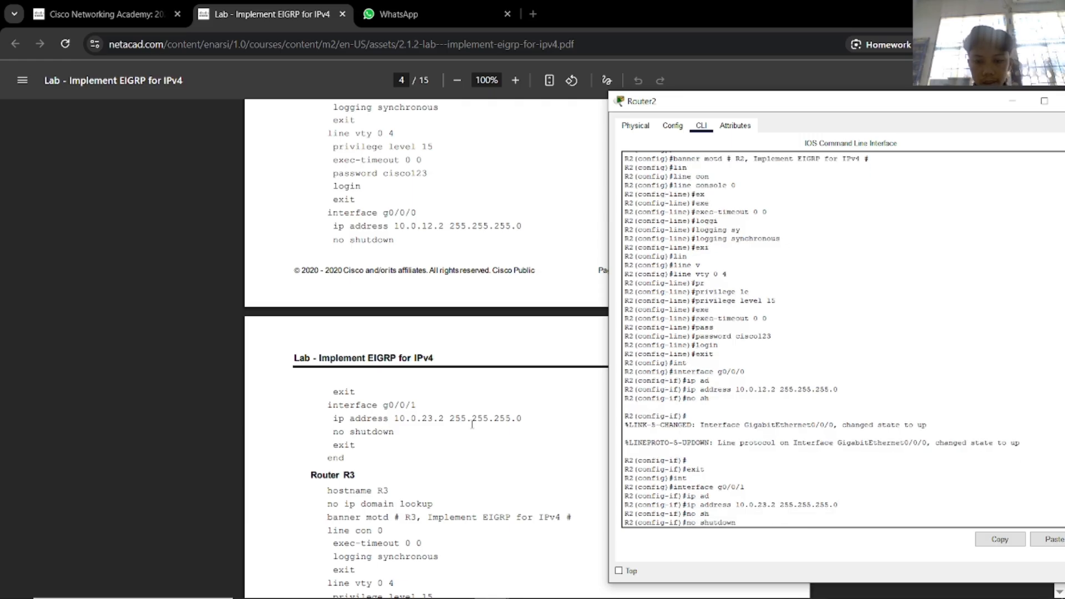
pyautogui.press('Return')
pyautogui.write('exit')
pyautogui.press('Return')
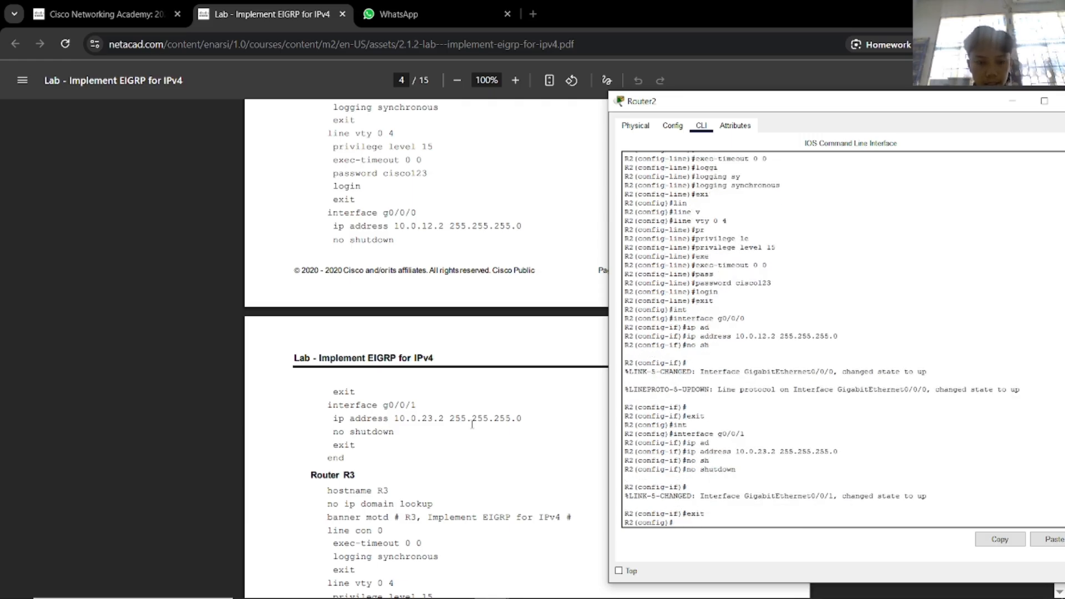
pyautogui.write('end')
pyautogui.press('Return')
pyautogui.write('wr')
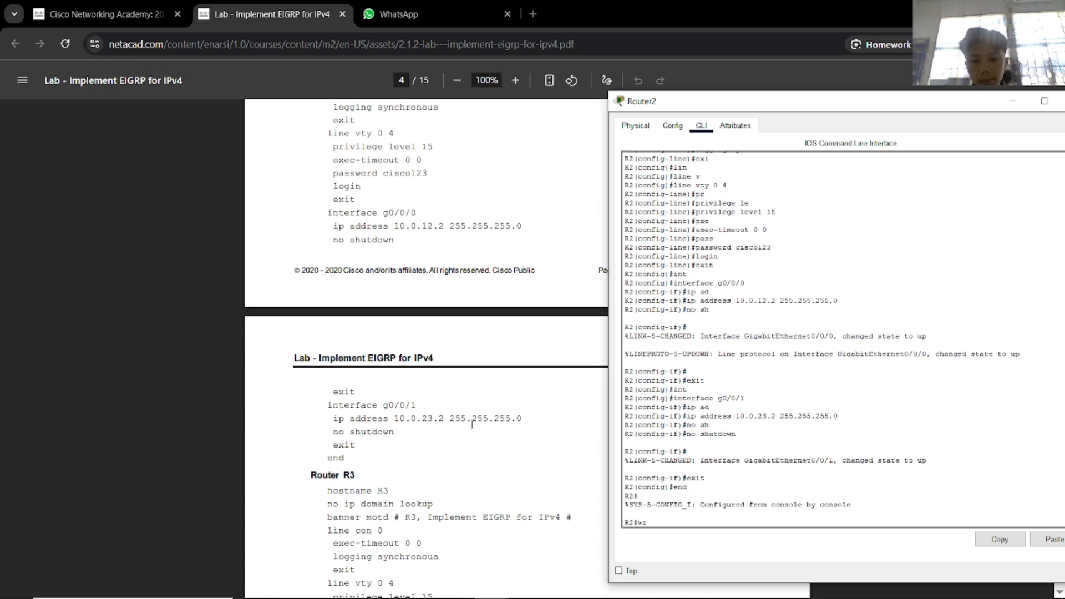
pyautogui.press('Return')
# Close the Router2 console window.
pyautogui.scroll(-3, 471, 392)
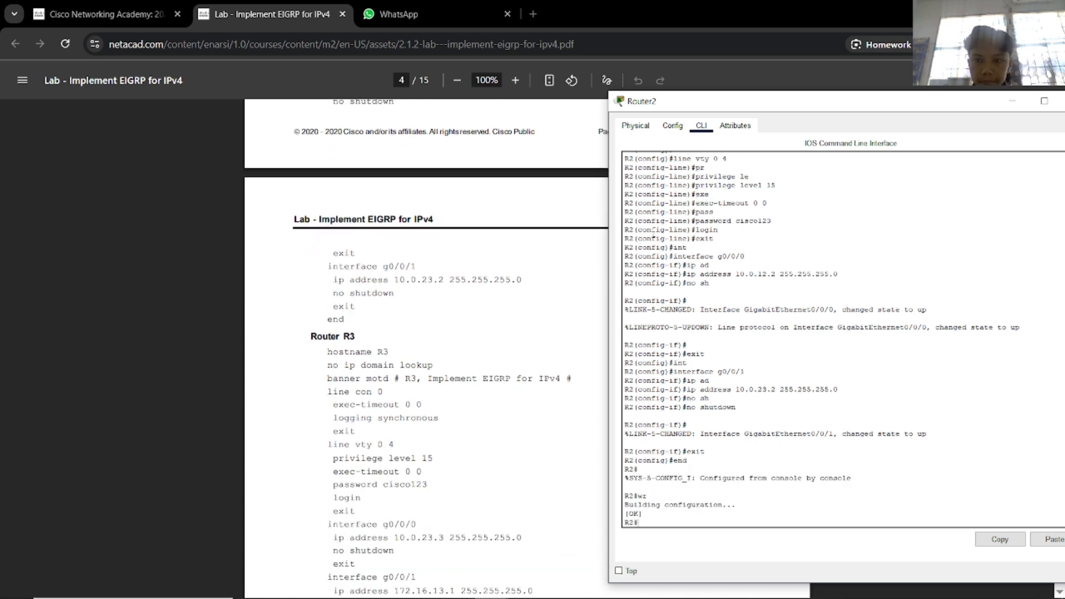
pyautogui.moveTo(759, 104); pyautogui.dragTo(566, 93)
pyautogui.click(885, 92)
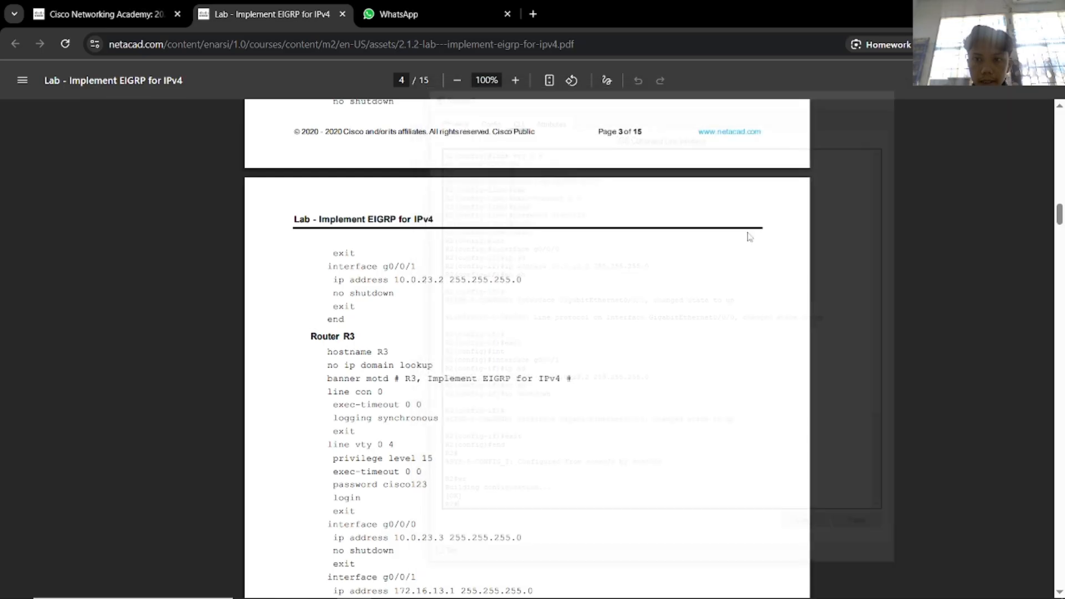
pyautogui.scroll(9, 647, 290)
pyautogui.scroll(15, 649, 294)
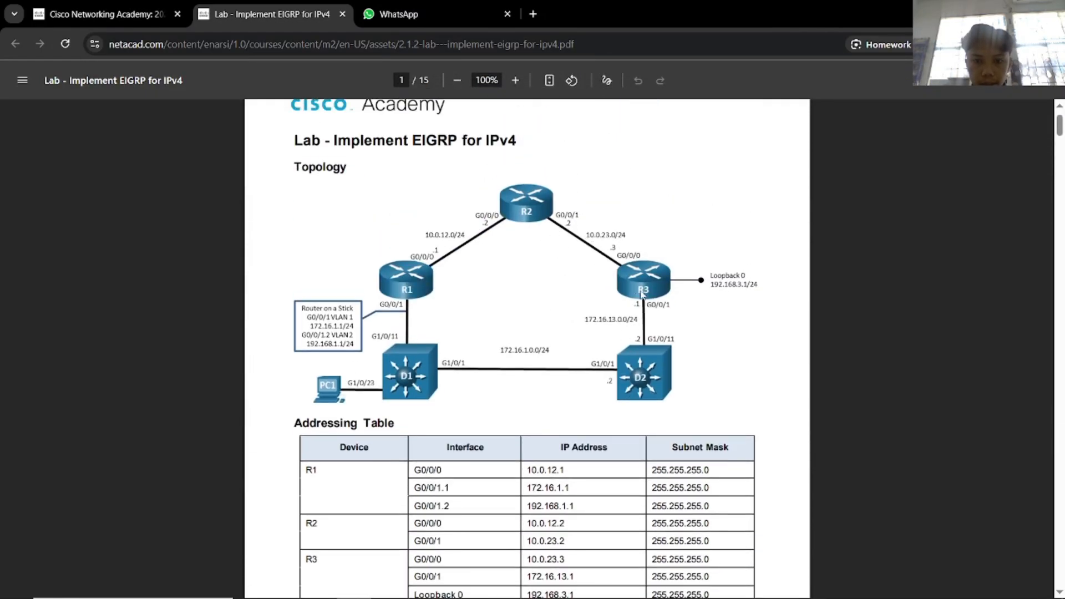
# Open Router5's CLI and place its window to the right of the PDF's R3 configuration.
pyautogui.scroll(-6, 635, 321)
pyautogui.scroll(-20, 635, 321)
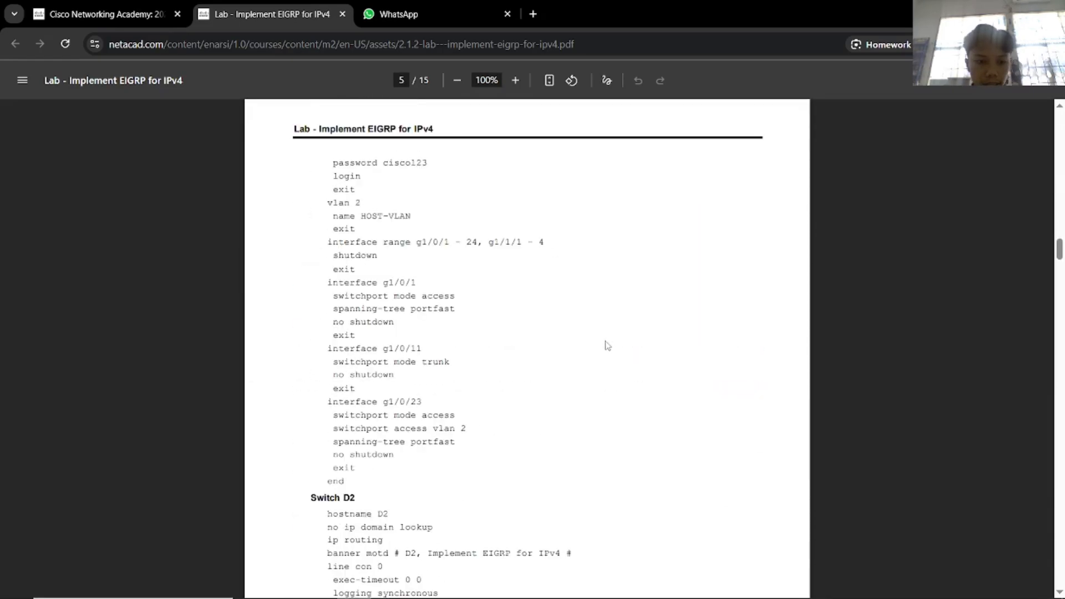
pyautogui.scroll(12, 607, 347)
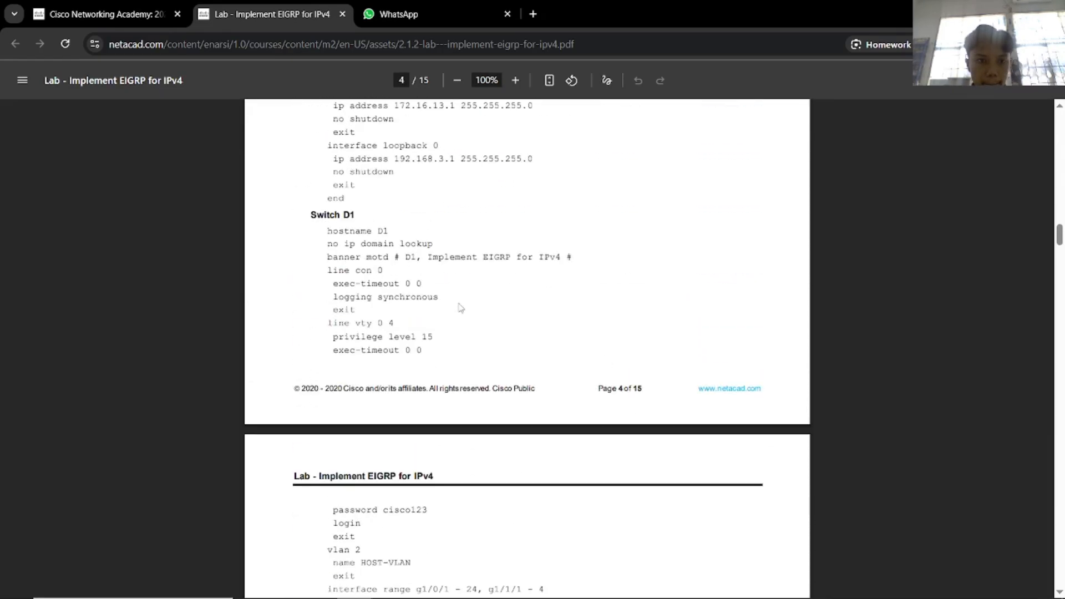
pyautogui.scroll(7, 464, 311)
pyautogui.scroll(2, 463, 311)
pyautogui.hotkey('alt', 'Tab')
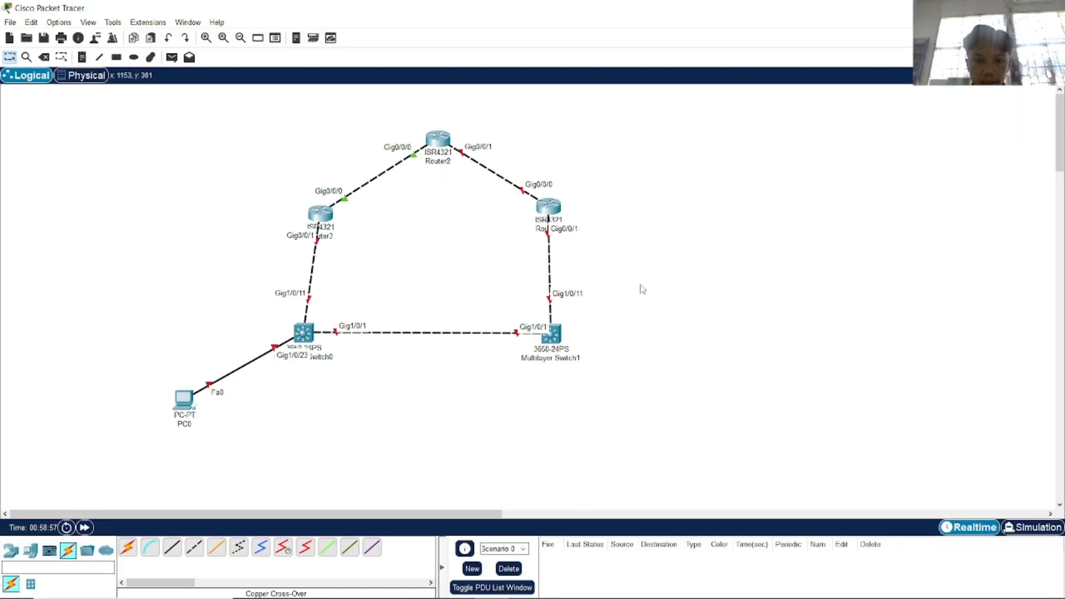
pyautogui.click(563, 209)
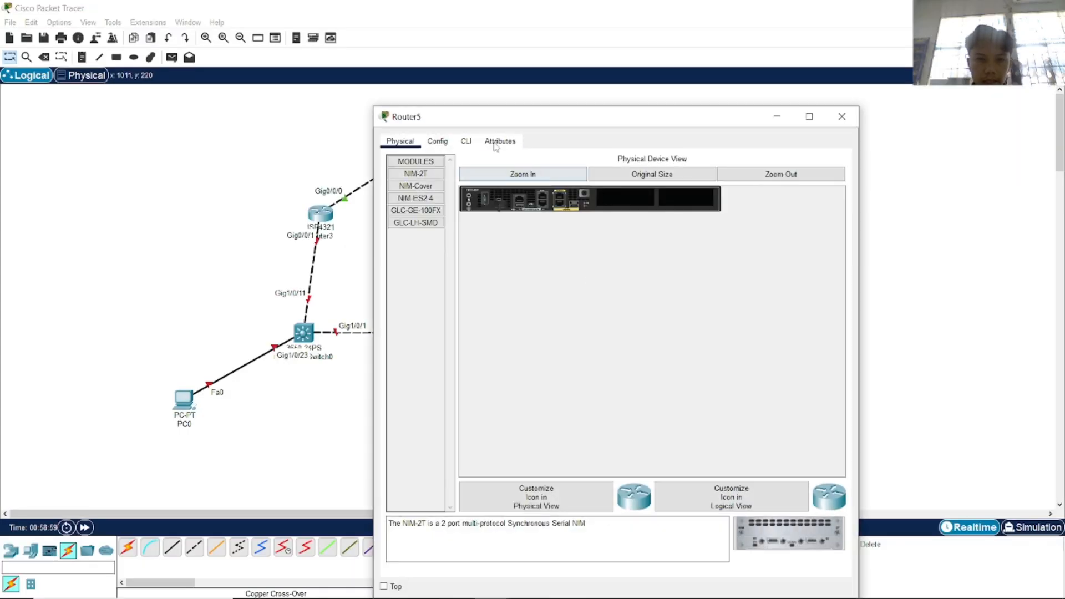
pyautogui.click(499, 141)
pyautogui.click(465, 142)
pyautogui.hotkey('alt', 'Tab')
pyautogui.hotkey('alt', 'Tab')
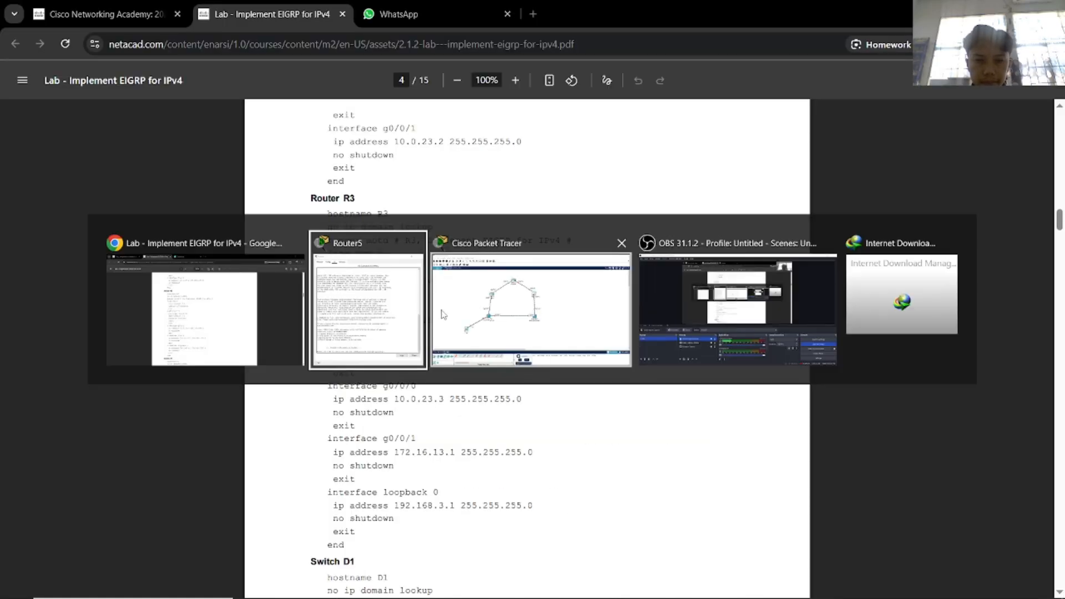
pyautogui.moveTo(513, 119); pyautogui.dragTo(720, 97)
# Decline the initial configuration dialog and enter global configuration mode with en and conf t.
pyautogui.moveTo(748, 337); pyautogui.dragTo(747, 345)
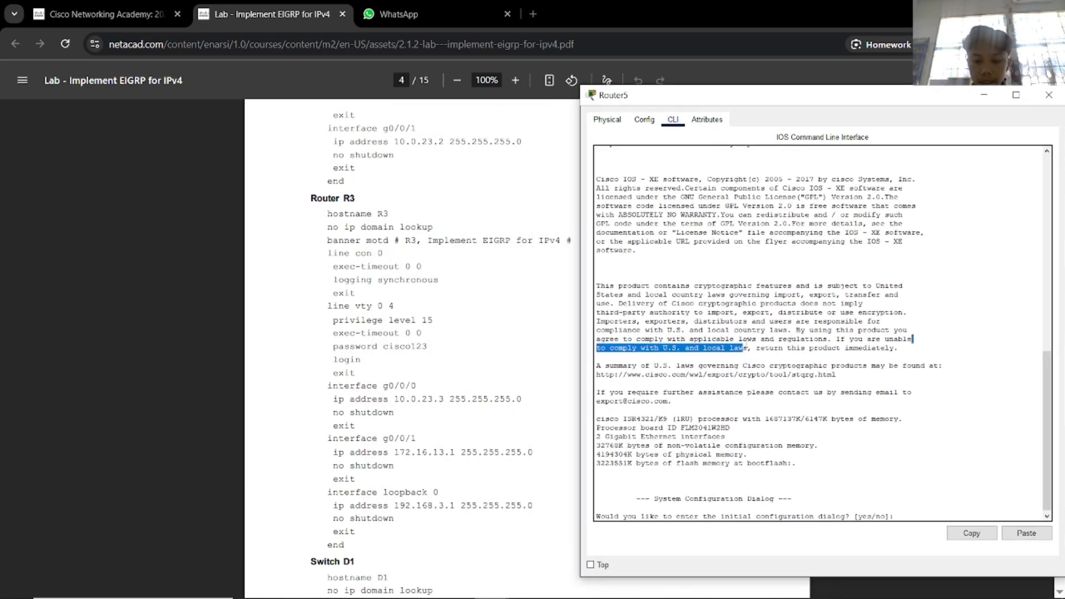
pyautogui.write('n')
pyautogui.press('Return')
pyautogui.press('Return')
pyautogui.write('en')
pyautogui.press('Return')
pyautogui.write('conf')
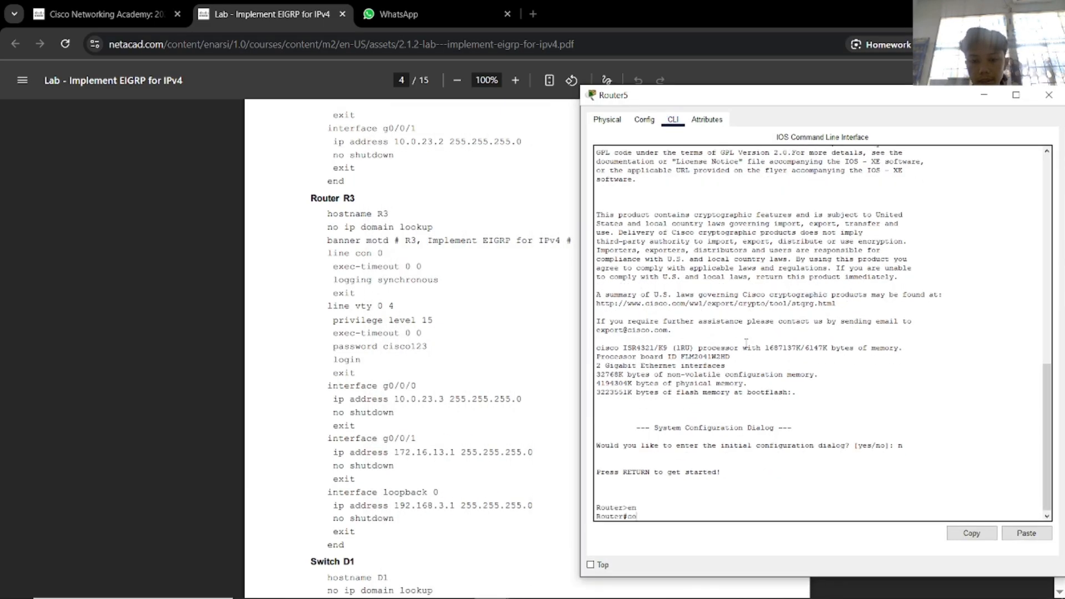
pyautogui.press('Tab')
pyautogui.write('t')
# Set the hostname to R3 and disable IP domain lookup.
pyautogui.press('Tab')
pyautogui.press('Return')
pyautogui.write('hos')
pyautogui.press('Tab')
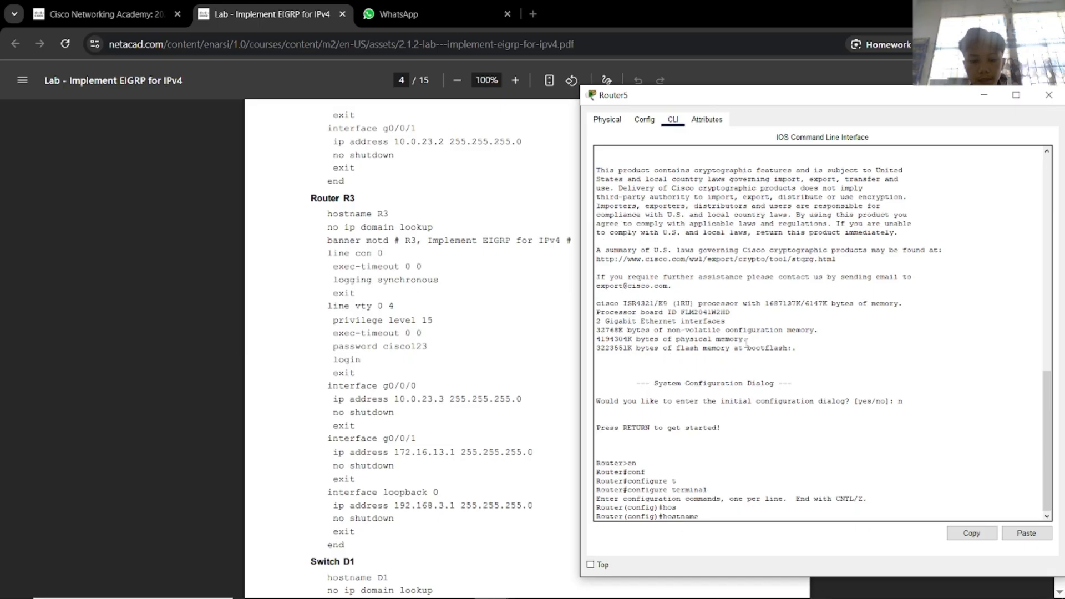
pyautogui.write('R')
pyautogui.write('3')
pyautogui.press('Return')
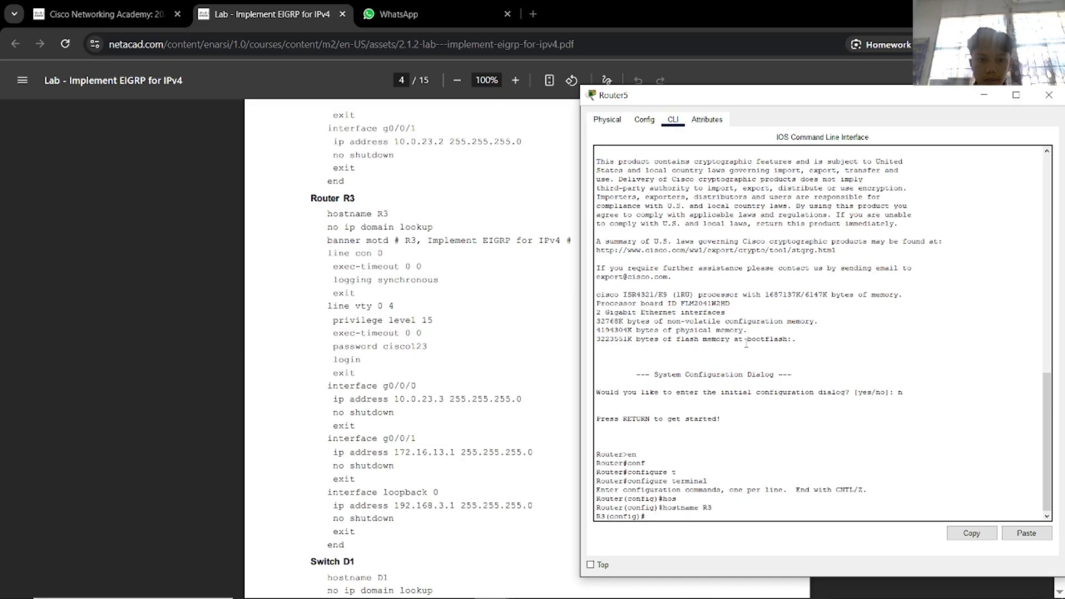
pyautogui.write('no ip domai')
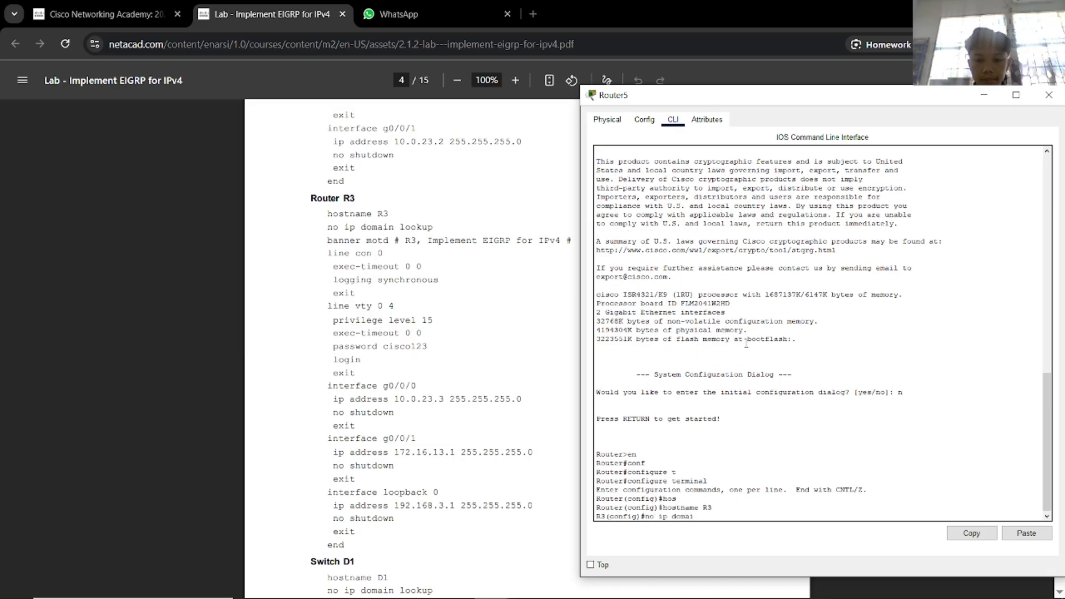
pyautogui.write('n lo')
pyautogui.press('Tab')
pyautogui.press('Return')
# Set the MOTD banner to 'R3, Implement EIGRP for IPv4'.
pyautogui.write('ban')
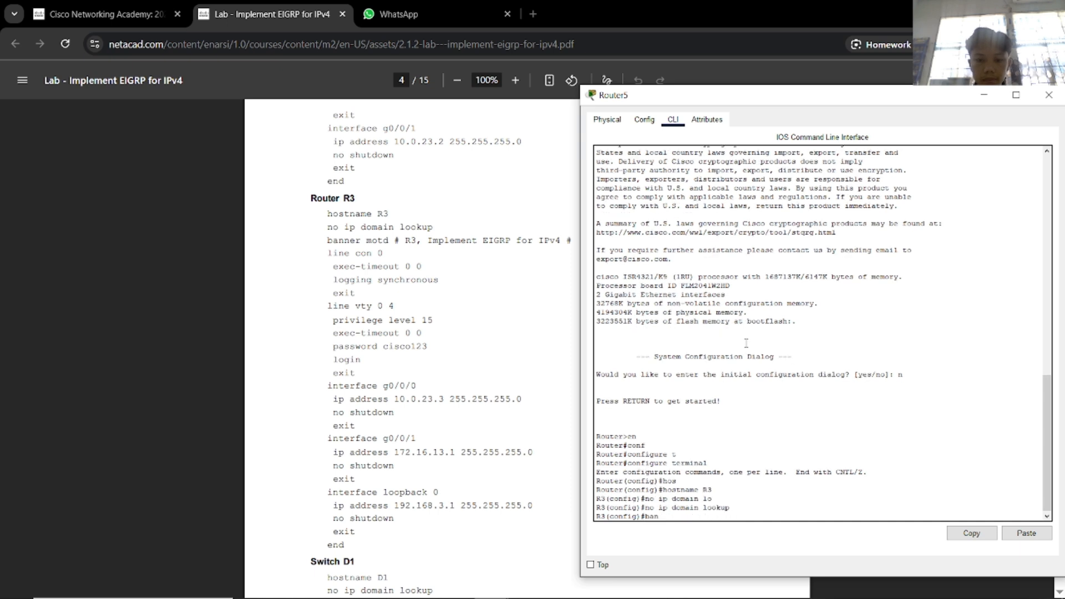
pyautogui.press('Tab')
pyautogui.write('mot')
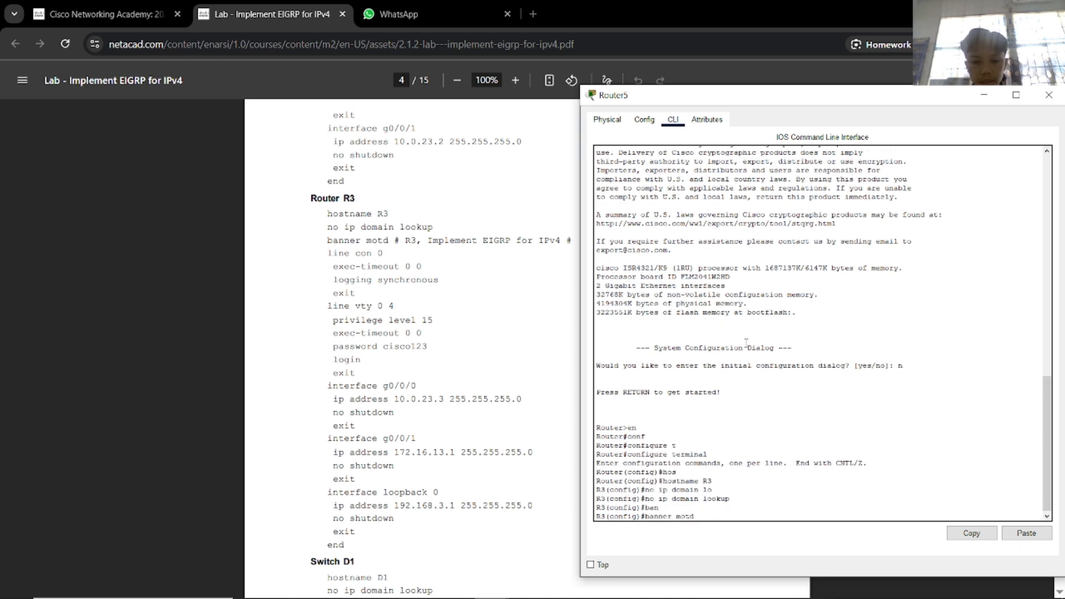
pyautogui.write('d # R3')
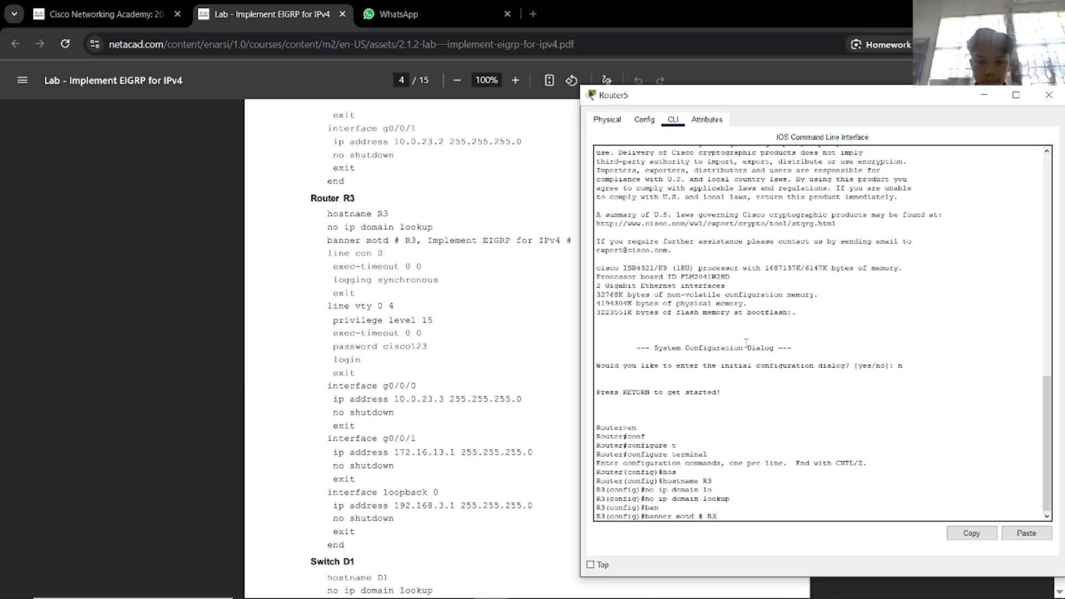
pyautogui.write(', Im')
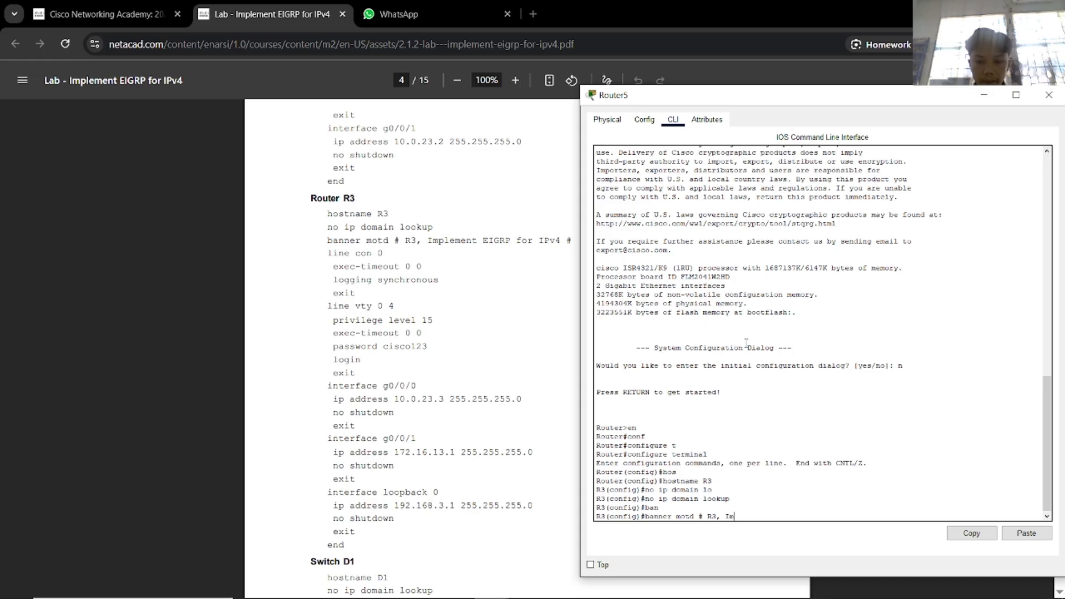
pyautogui.write('plement EIGRP ')
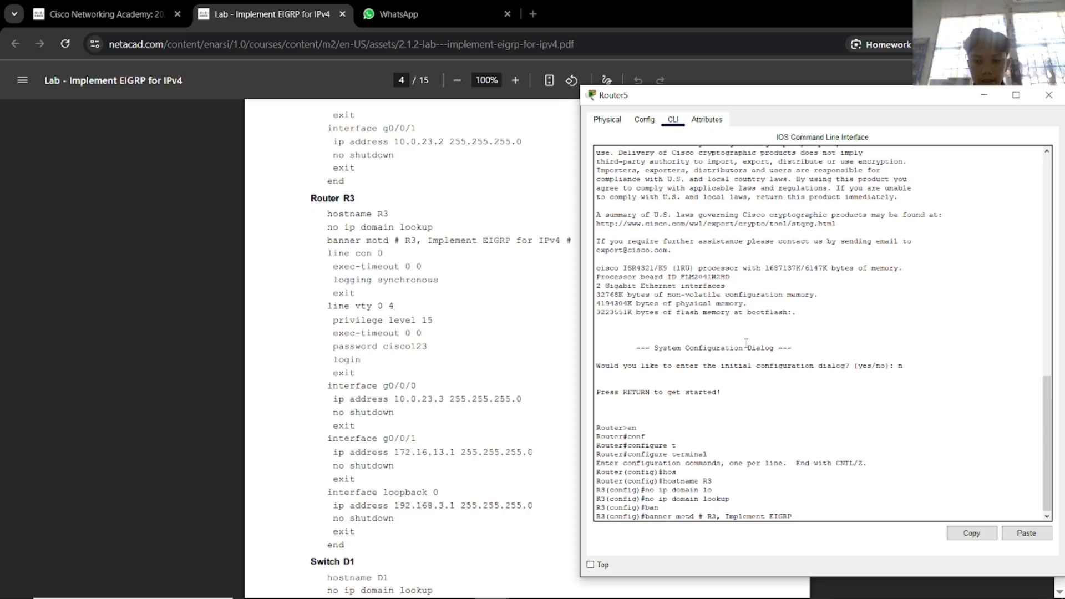
pyautogui.write('for')
pyautogui.write(' IPv')
pyautogui.write('4')
pyautogui.write(' #')
pyautogui.press('Return')
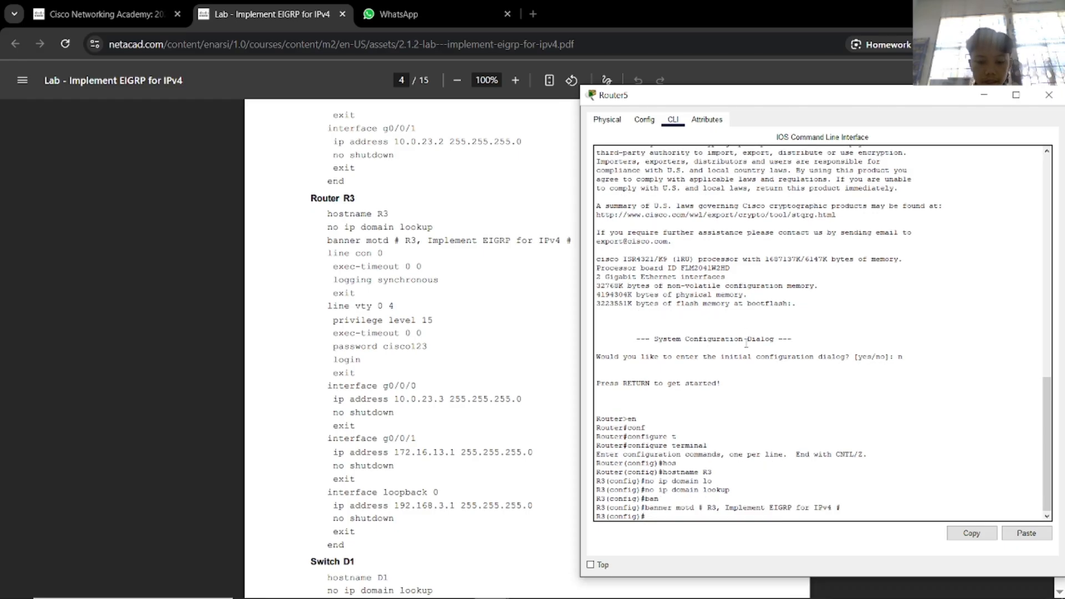
# On line con 0, set exec-timeout 0 0 so the console never times out.
pyautogui.write('line')
pyautogui.press('Tab')
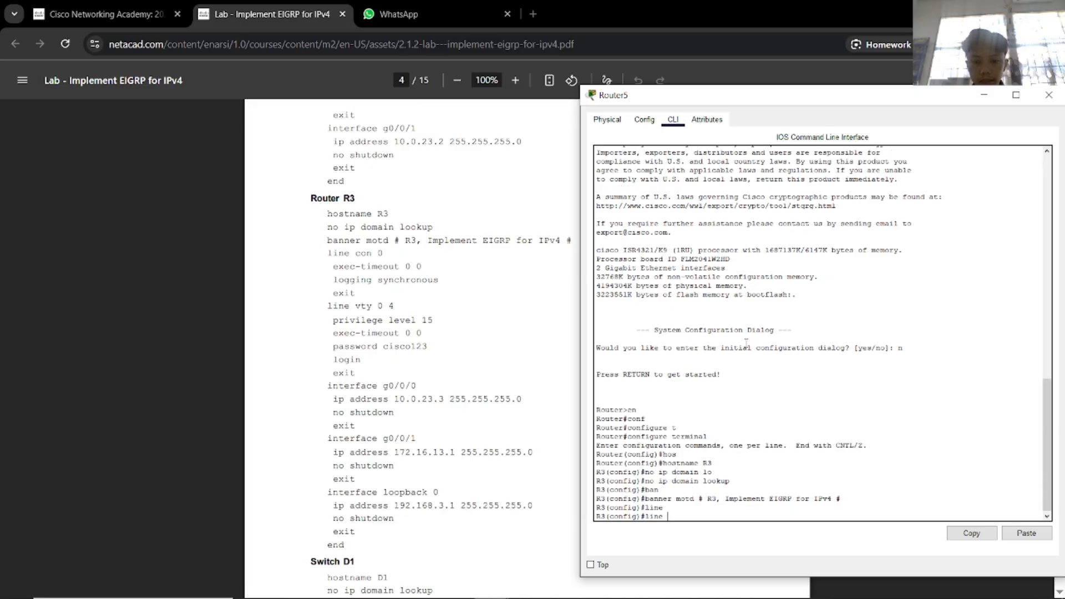
pyautogui.write('con')
pyautogui.press('Tab')
pyautogui.write('0')
pyautogui.press('Return')
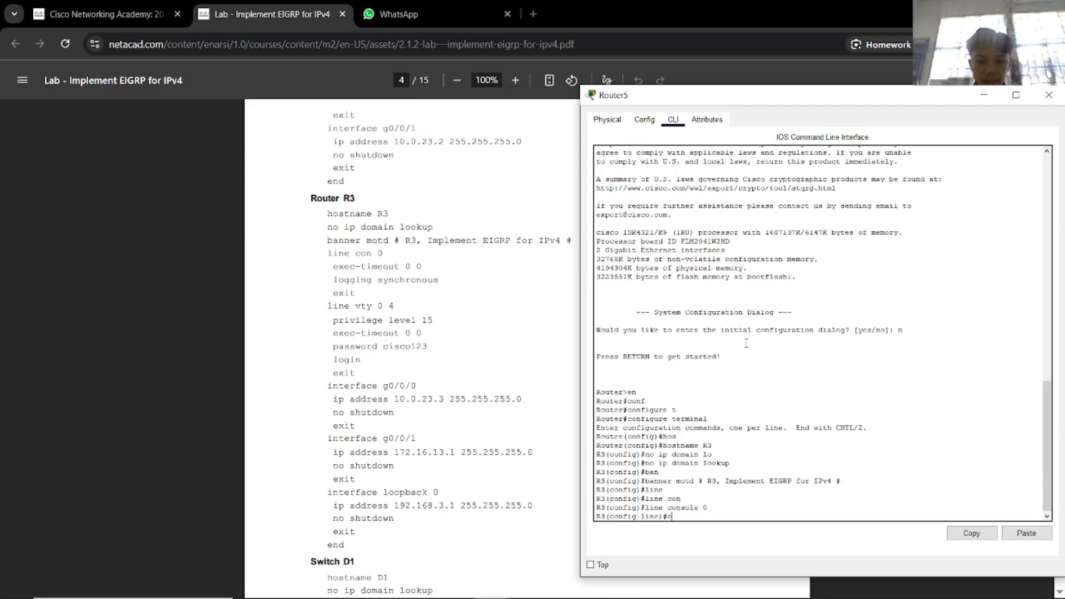
pyautogui.write('ex')
pyautogui.press('Tab')
pyautogui.write('e')
pyautogui.press('Tab')
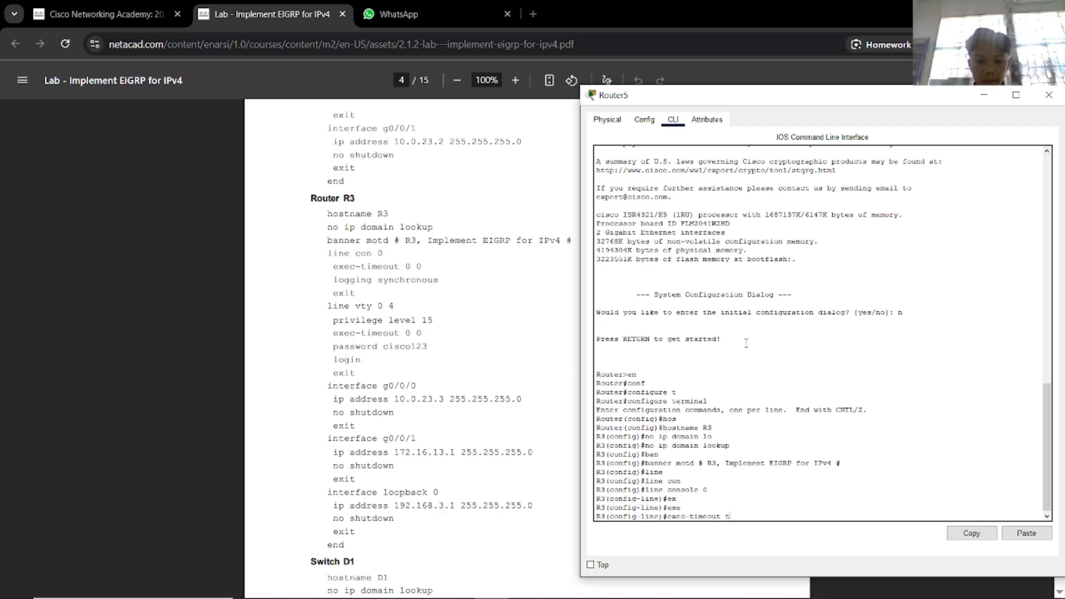
pyautogui.write('0 0')
pyautogui.press('Return')
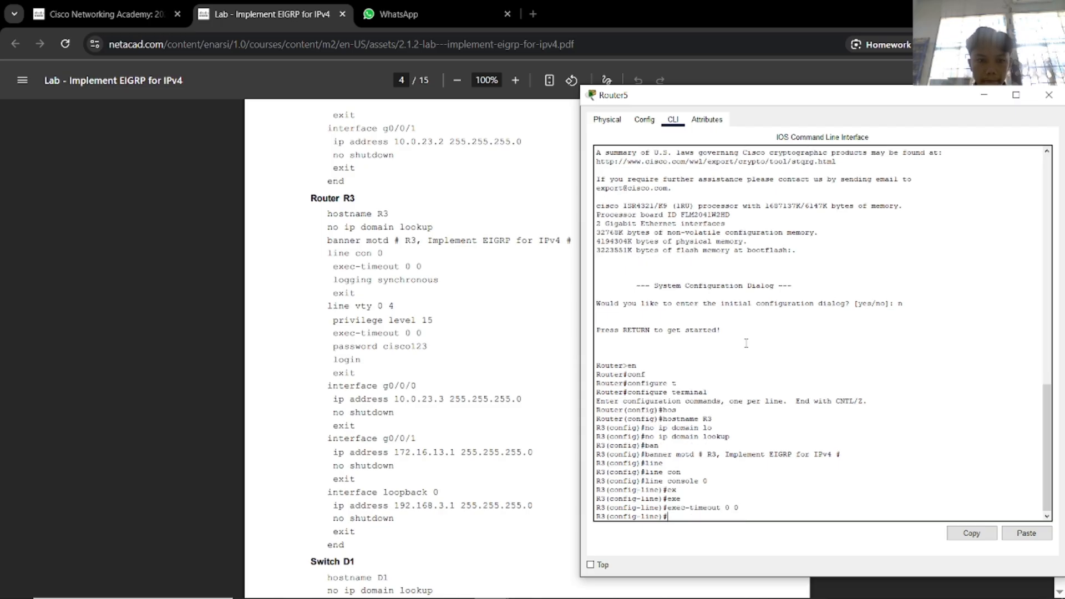
# Enable logging synchronous on the console line and exit it.
pyautogui.write('logging')
pyautogui.press('Tab')
pyautogui.write('sy')
pyautogui.press('Tab')
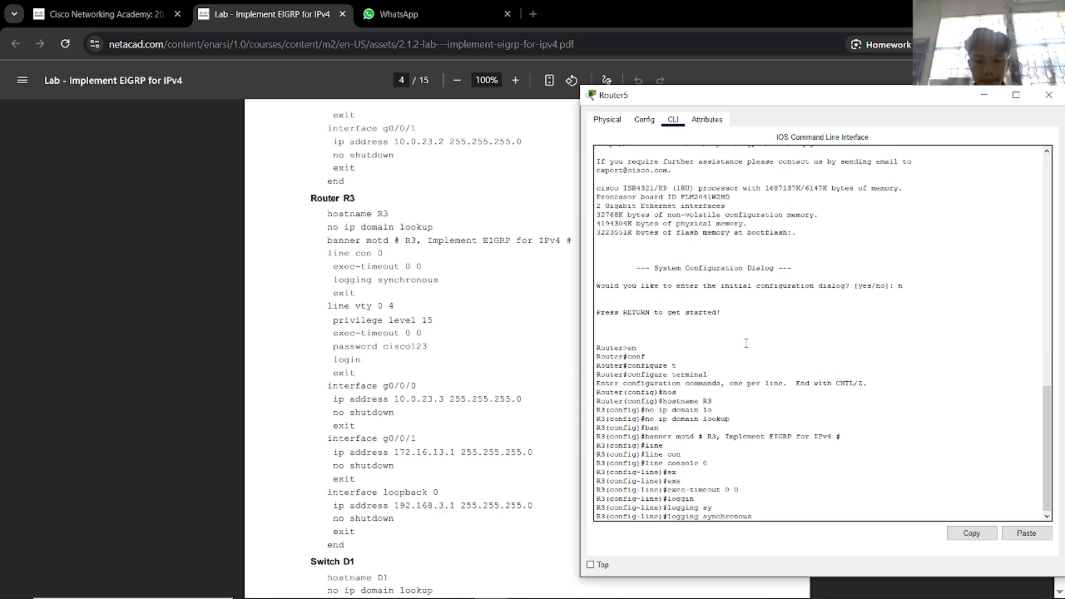
pyautogui.press('Return')
pyautogui.write('exit')
pyautogui.press('Return')
# On line vty 0 4, set privilege level 15.
pyautogui.write('l')
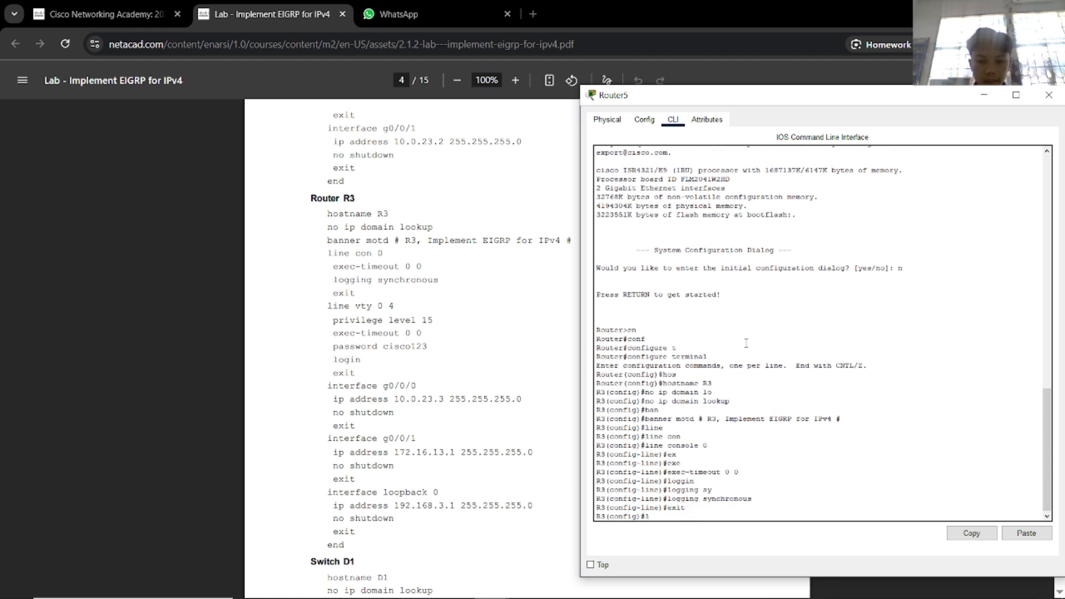
pyautogui.write('in')
pyautogui.press('Tab')
pyautogui.write('v')
pyautogui.press('Tab')
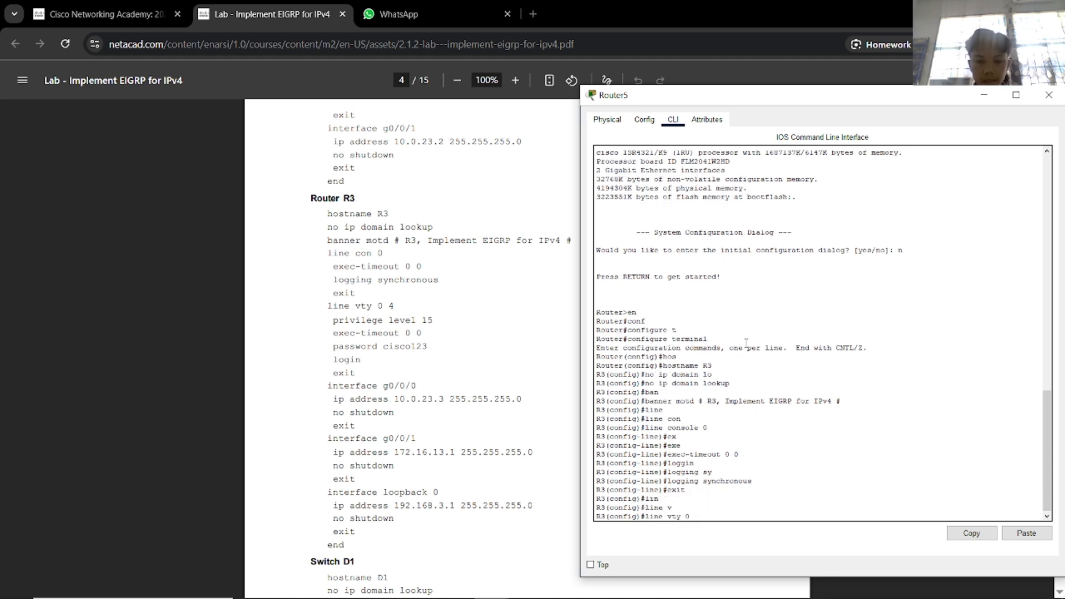
pyautogui.write('0 4')
pyautogui.press('Return')
pyautogui.write('pr')
pyautogui.press('Tab')
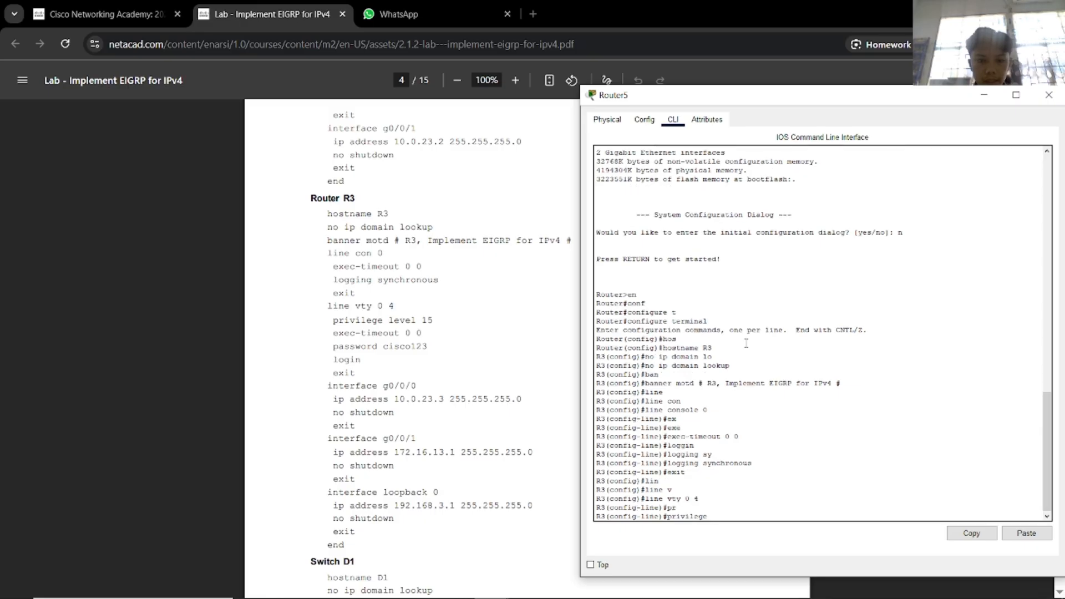
pyautogui.write('lev')
pyautogui.press('Tab')
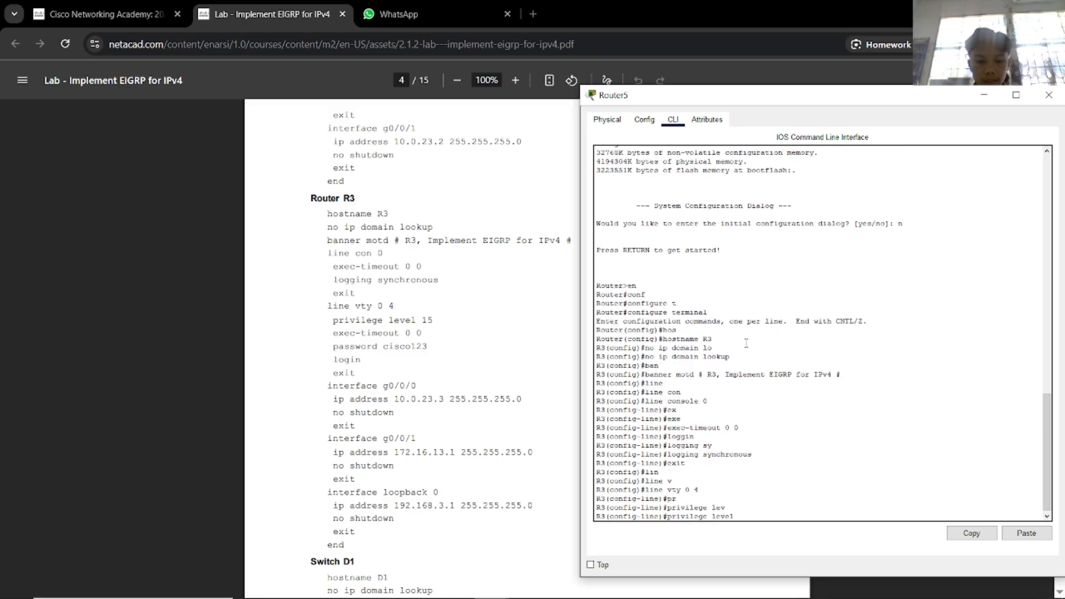
pyautogui.write('15')
pyautogui.press('Return')
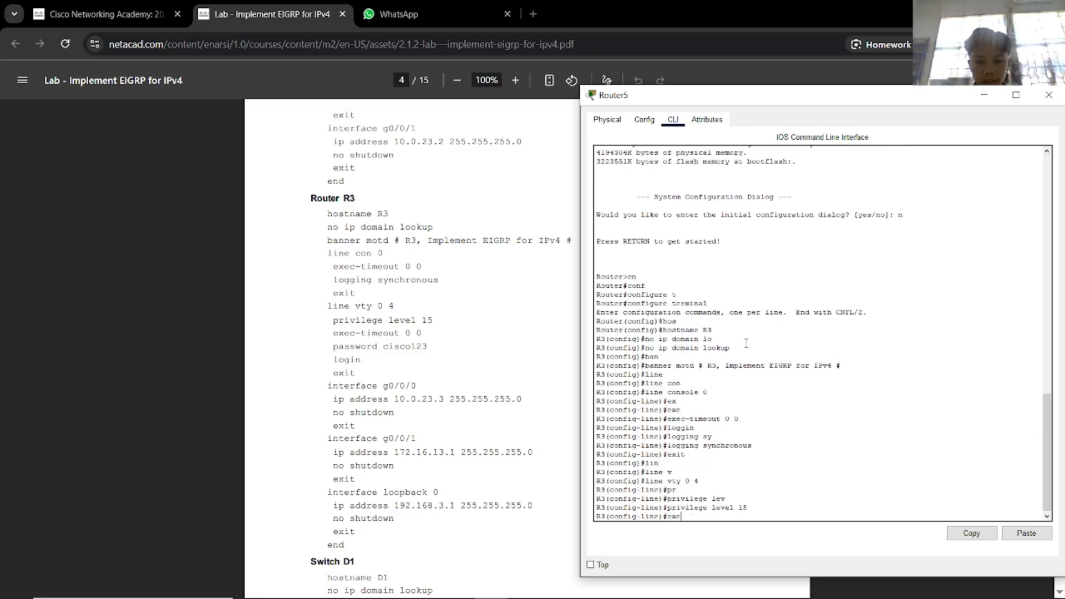
# Give the vty lines exec-timeout 0 0, a password, and login, then exit.
pyautogui.write('exe')
pyautogui.press('Tab')
pyautogui.write('0 0')
pyautogui.press('Return')
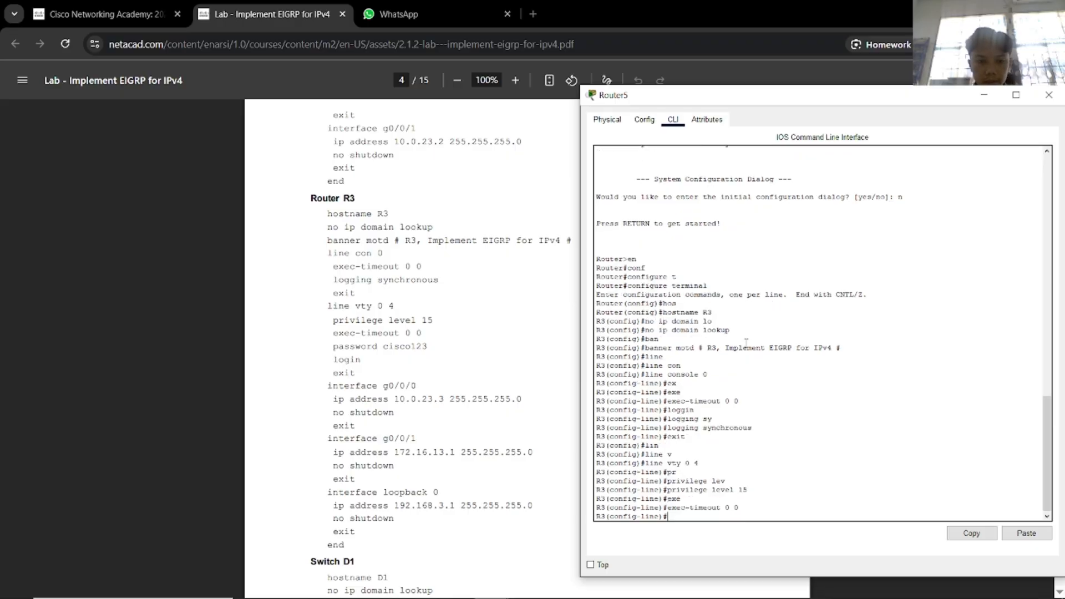
pyautogui.write('pass')
pyautogui.press('Tab')
pyautogui.write('cisco123')
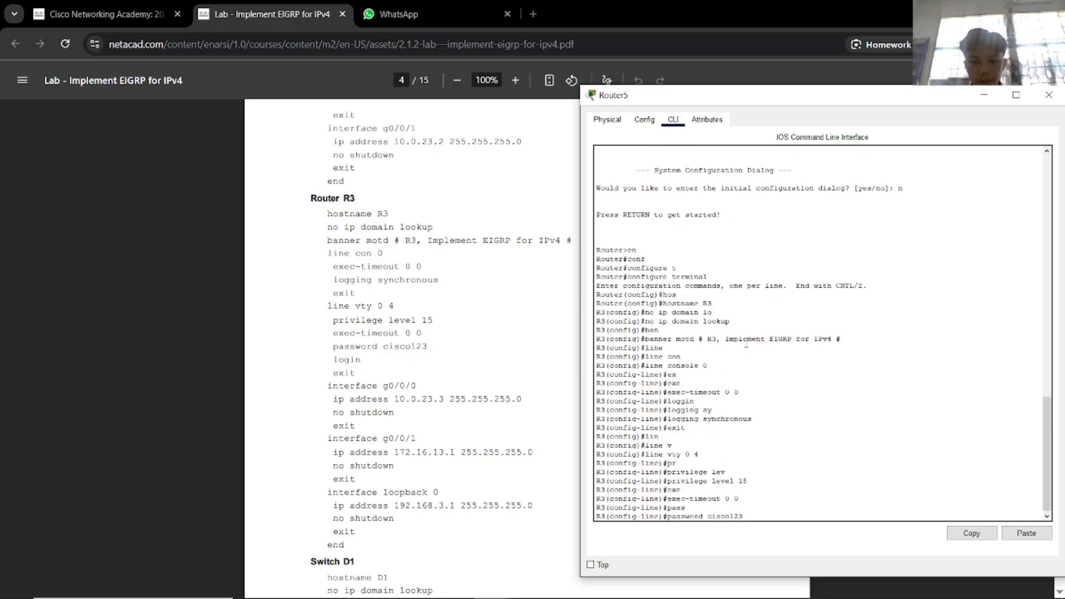
pyautogui.press('Return')
pyautogui.write('login')
pyautogui.press('Return')
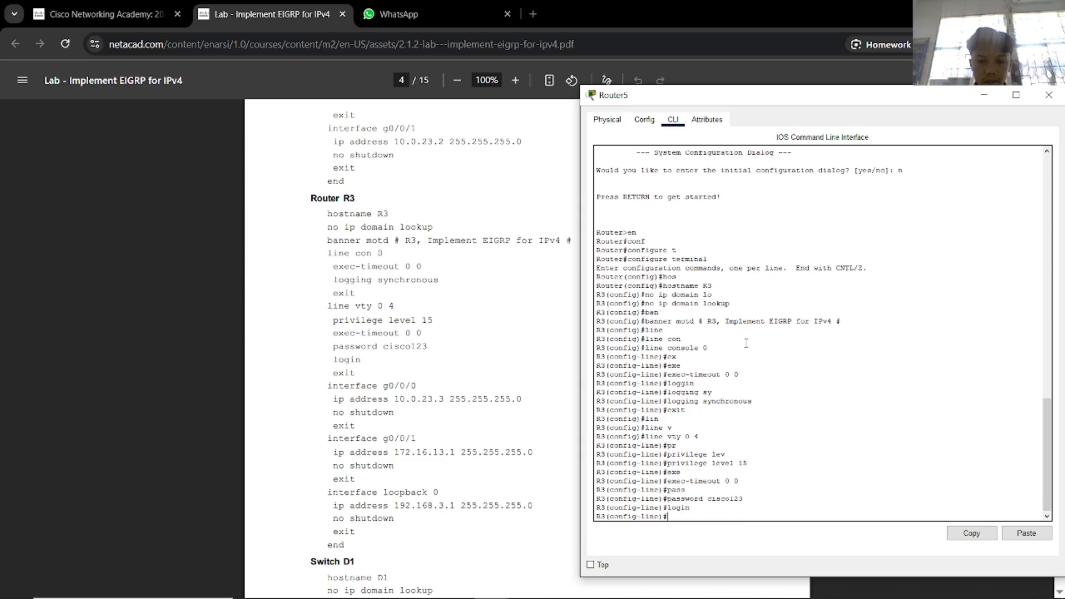
pyautogui.write('exit')
pyautogui.press('Return')
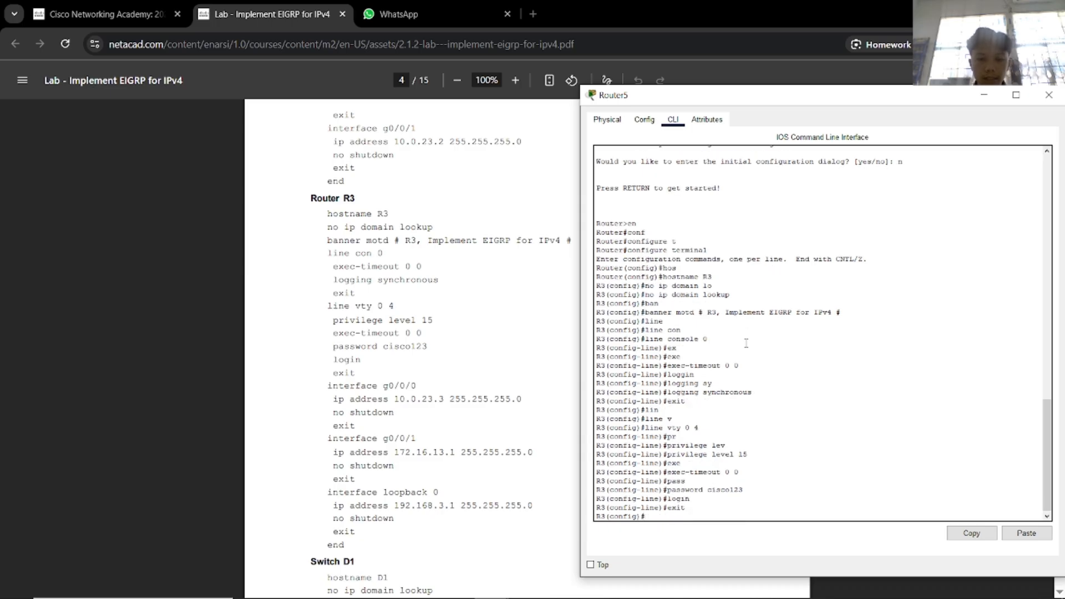
pyautogui.scroll(-1, 438, 395)
# Assign g0/0/0 the address 10.0.23.3 255.255.255.0 and bring it up.
pyautogui.click(451, 401)
pyautogui.hotkey('alt', 'Tab')
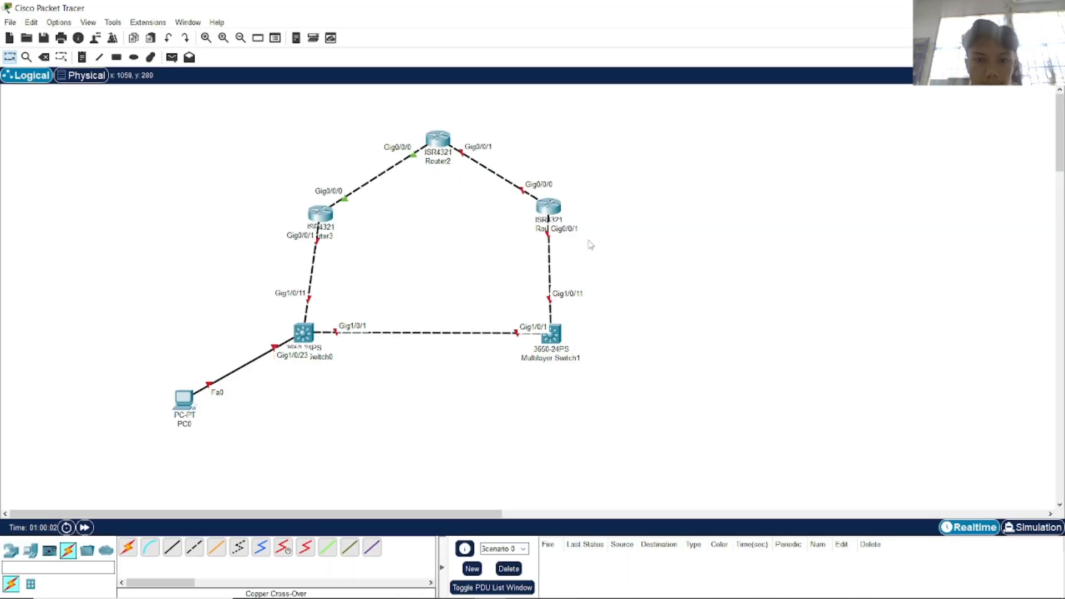
pyautogui.hotkey('alt', 'Tab')
pyautogui.click(465, 295)
pyautogui.hotkey('alt', 'Tab')
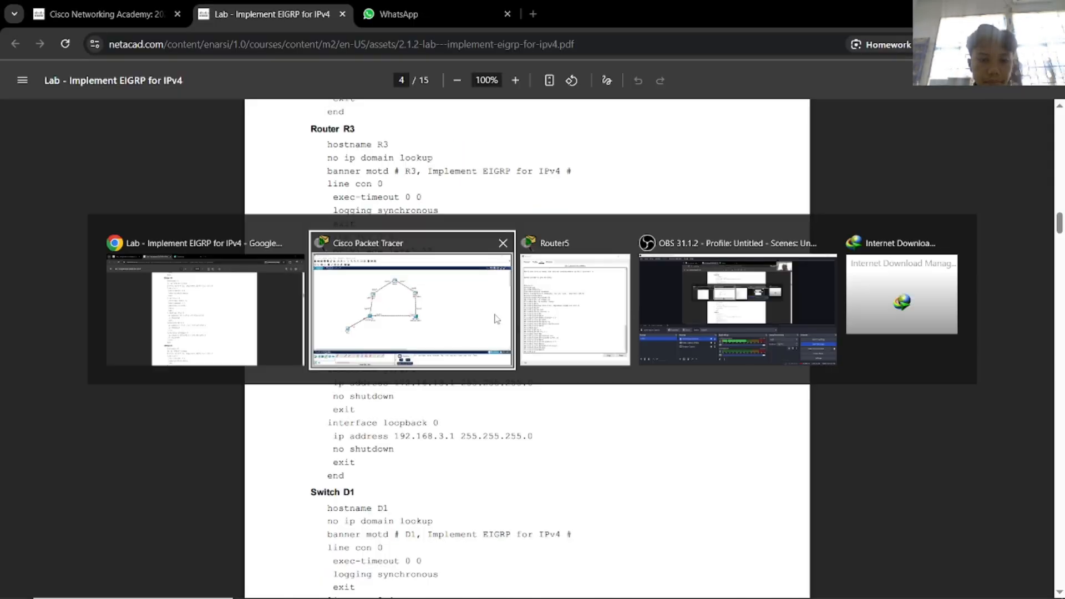
pyautogui.hotkey('alt', 'Tab')
pyautogui.write('int')
pyautogui.press('Tab')
pyautogui.write('g0')
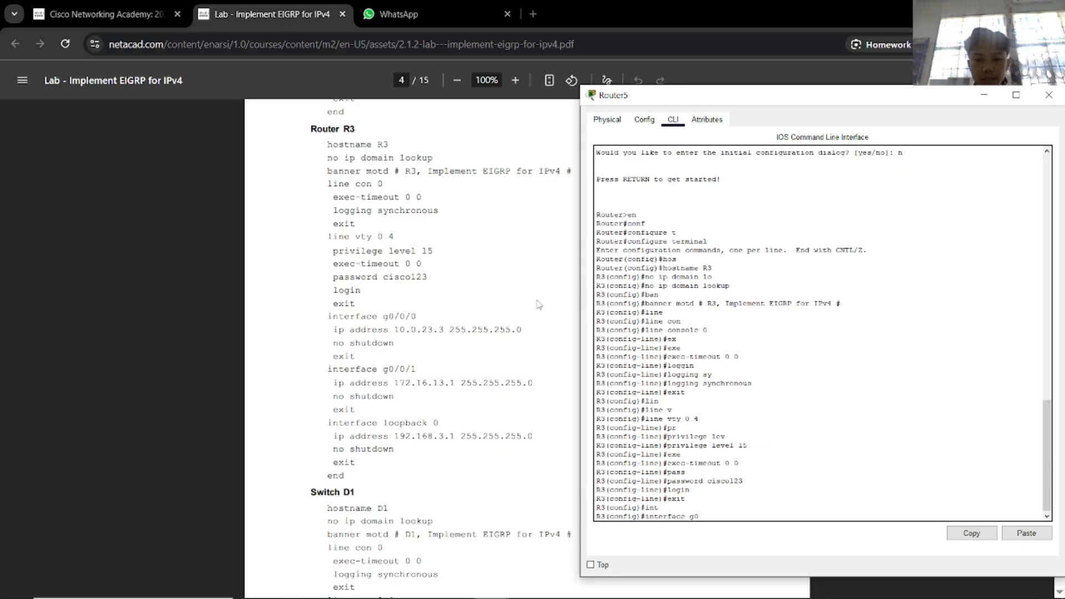
pyautogui.write('/0/0')
pyautogui.press('Return')
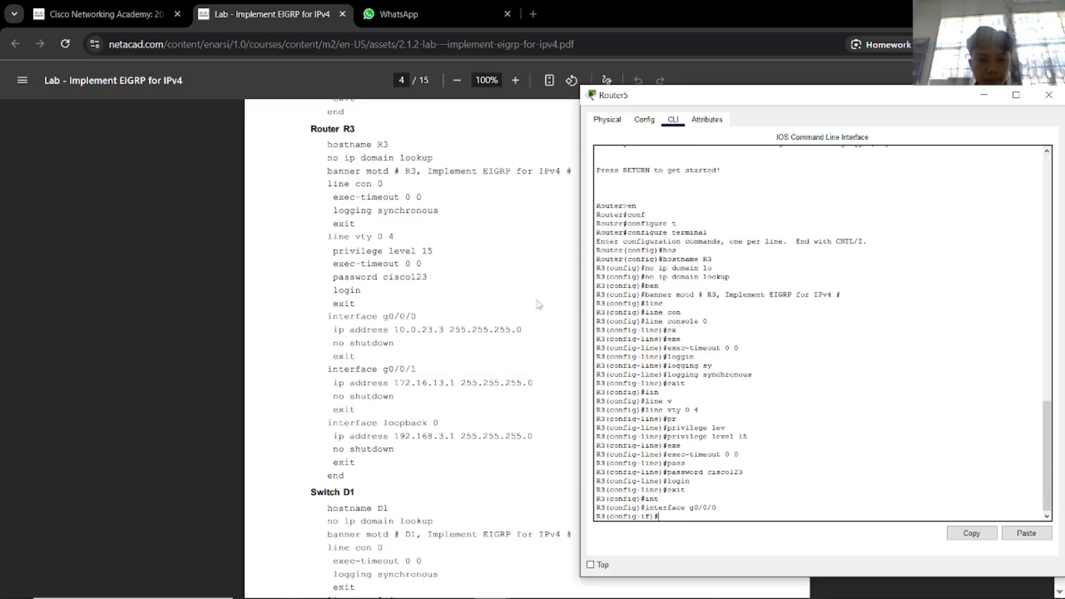
pyautogui.write('ip ad')
pyautogui.press('Tab')
pyautogui.write('1')
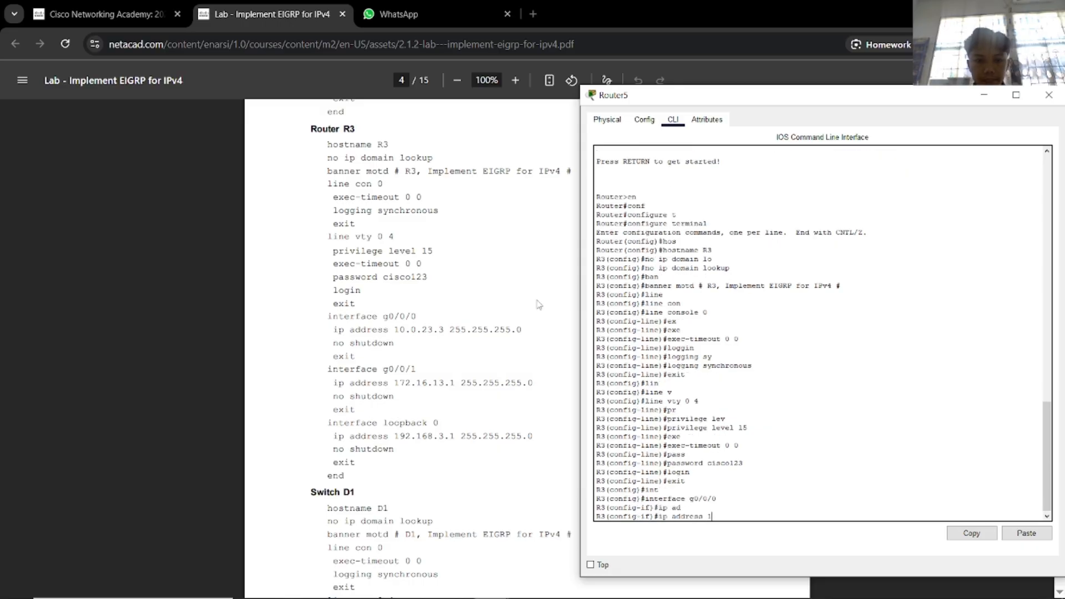
pyautogui.write('0.0.23.')
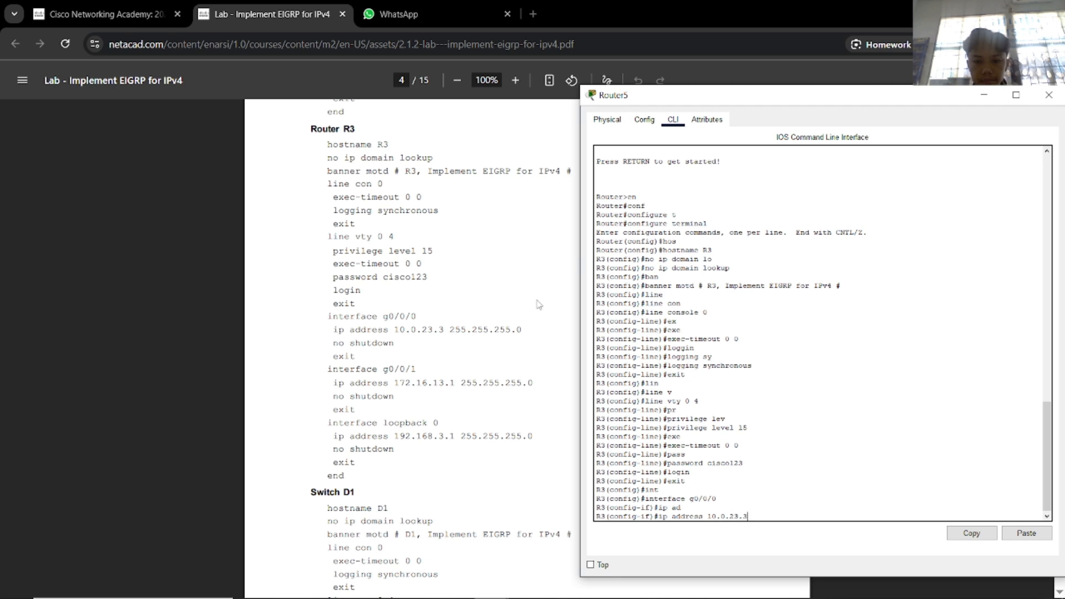
pyautogui.write('3 255.255')
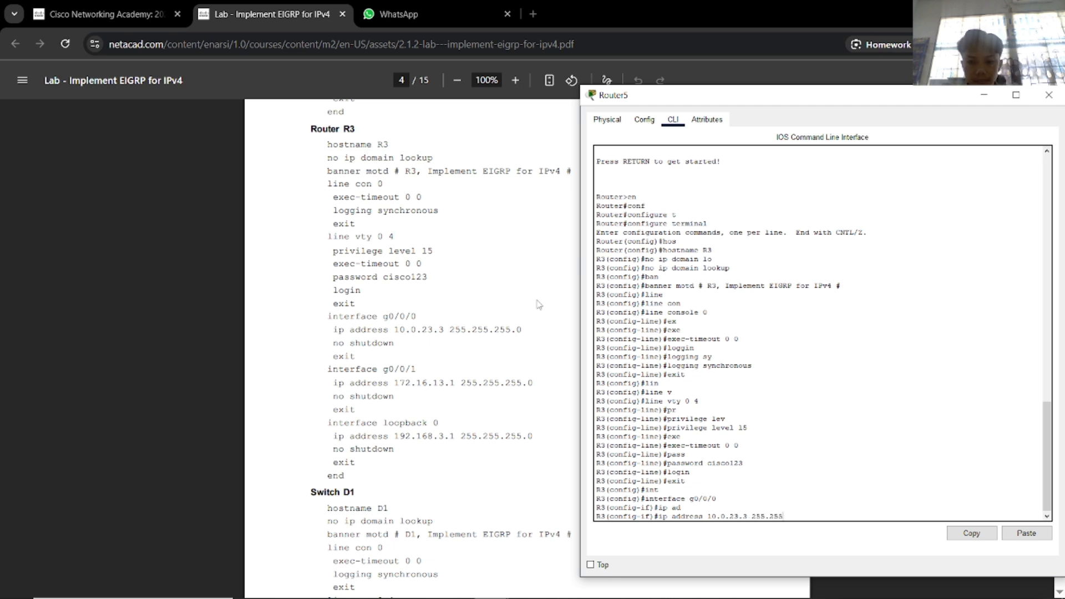
pyautogui.write('.255.0')
pyautogui.press('Return')
pyautogui.write('no')
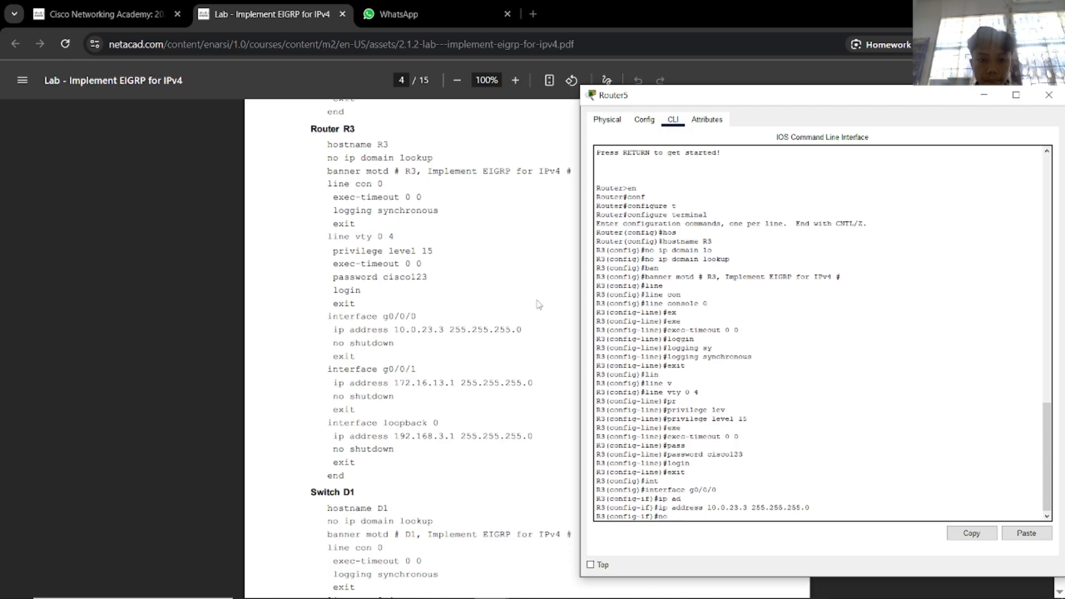
pyautogui.write(' sh')
pyautogui.press('Return')
pyautogui.write('exit')
pyautogui.press('Return')
pyautogui.press('Return')
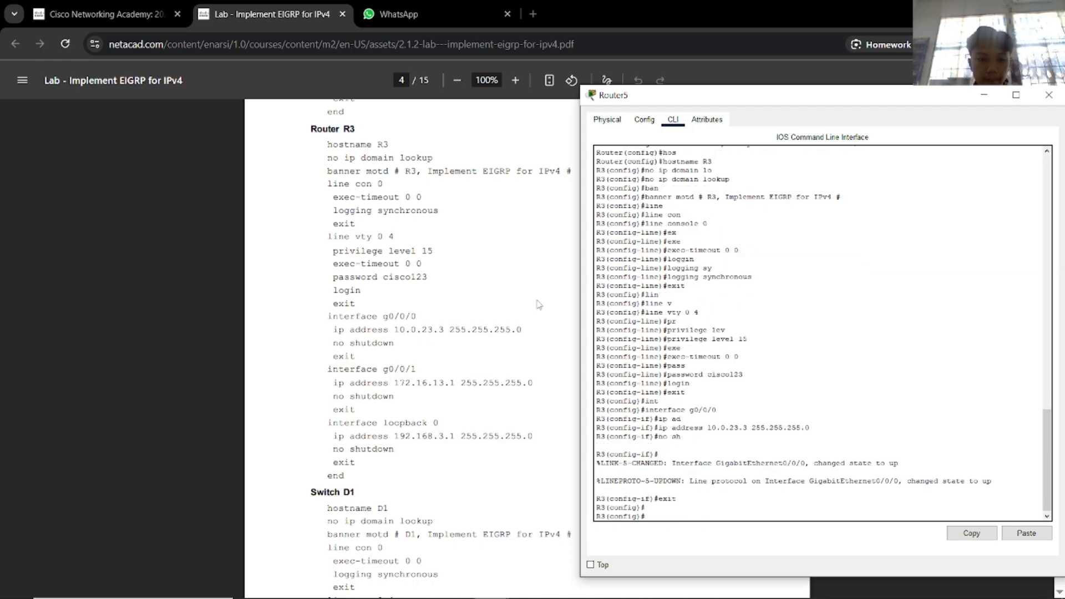
# Assign g0/0/1 the address 172.16.13.1 255.255.255.0 and bring it up.
pyautogui.write('int')
pyautogui.press('Tab')
pyautogui.write('g')
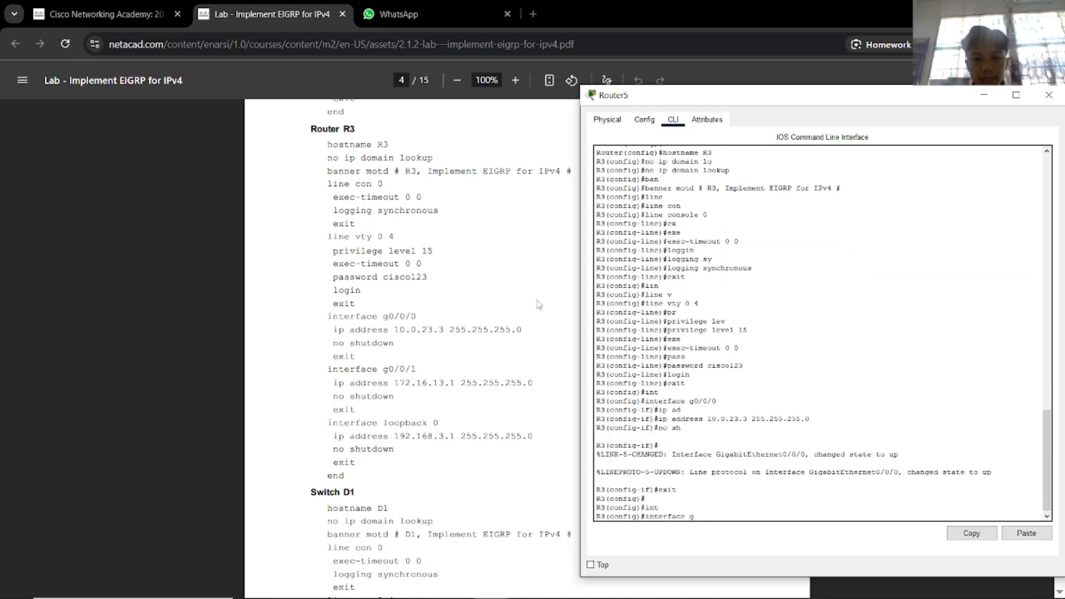
pyautogui.press('Tab')
pyautogui.hotkey('alt', 'Tab')
pyautogui.press('Tab')
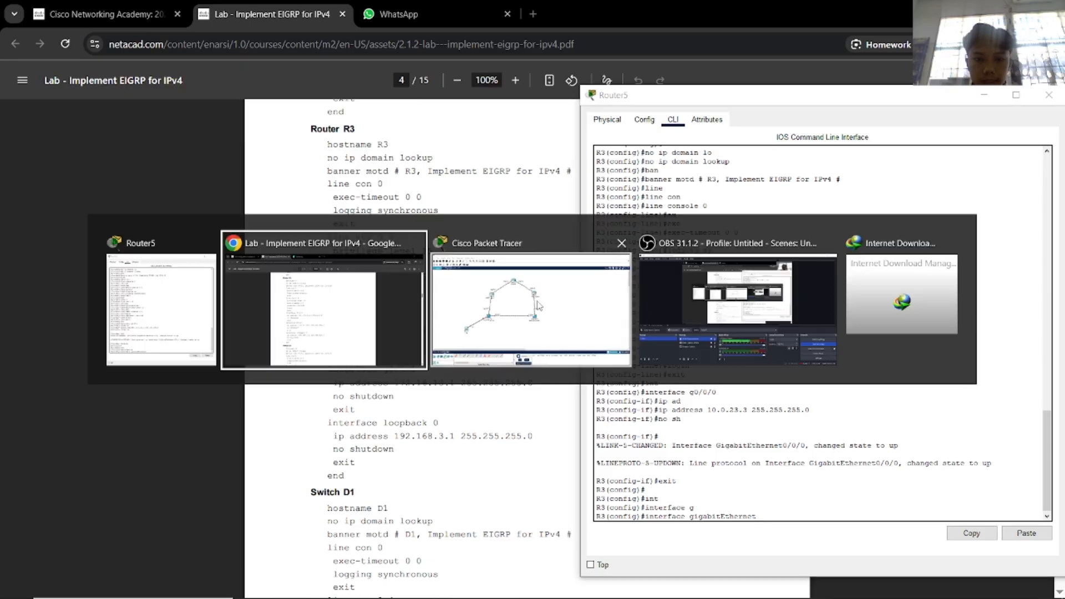
pyautogui.hotkey('alt', 'Tab')
pyautogui.click(562, 328)
pyautogui.hotkey('alt', 'Tab')
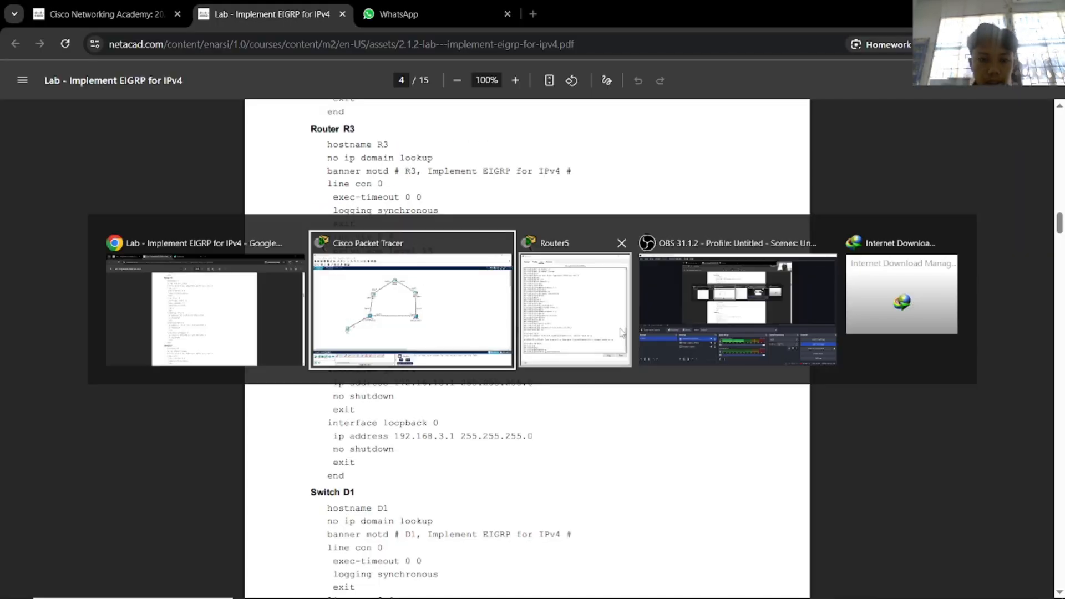
pyautogui.press('Tab')
pyautogui.write('0/0/1')
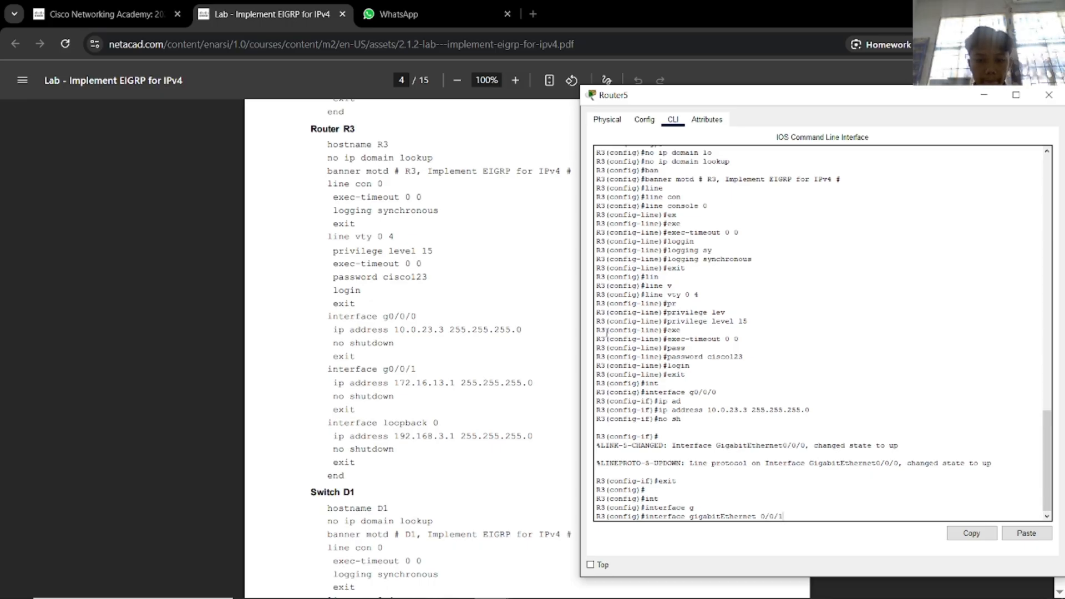
pyautogui.press('Return')
pyautogui.write('ip ad')
pyautogui.press('Tab')
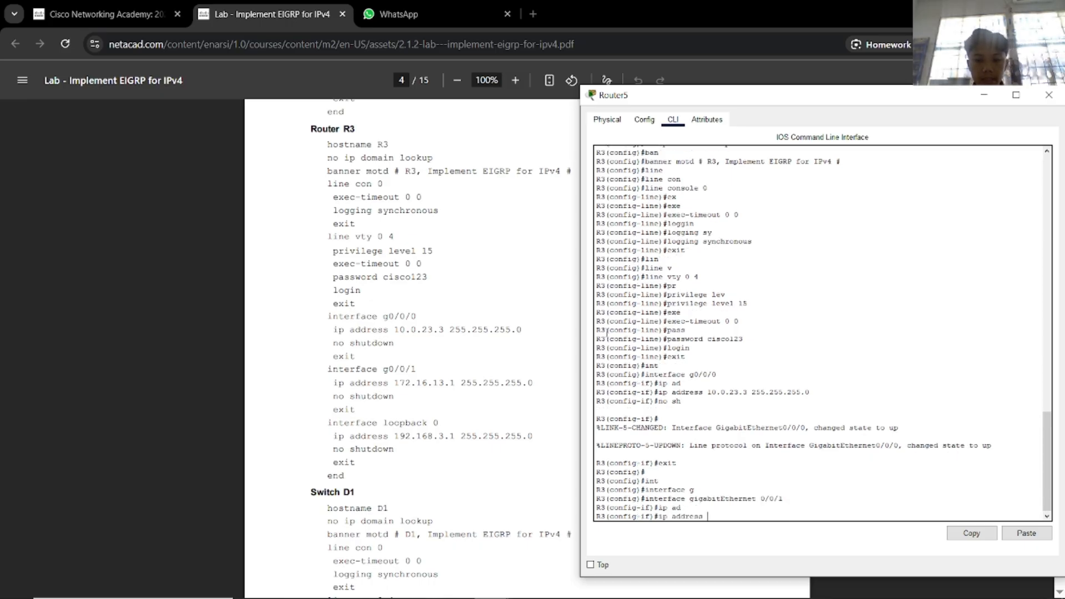
pyautogui.write('172.16.')
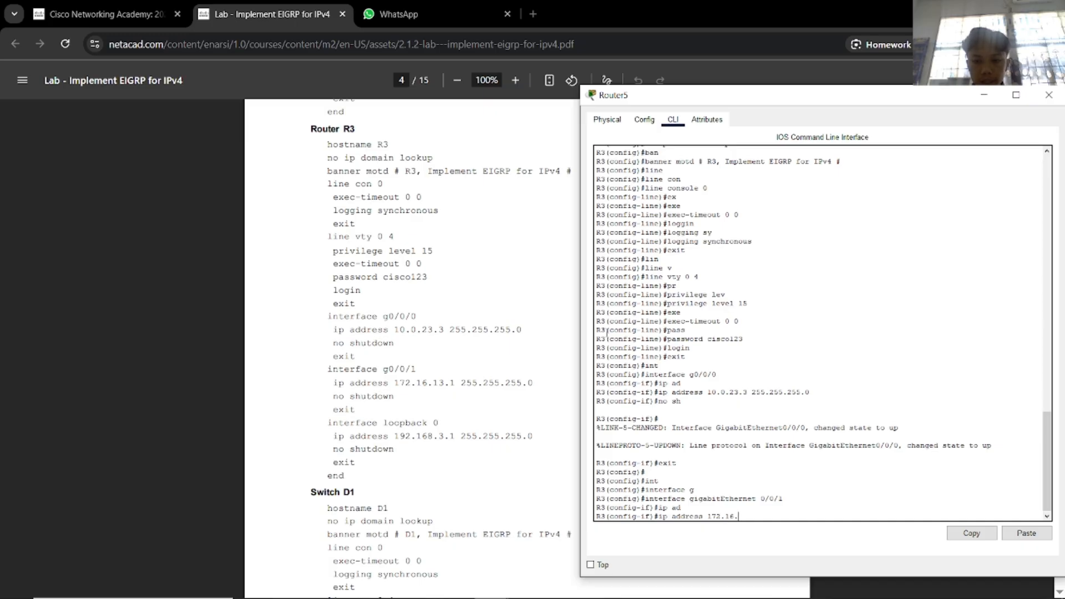
pyautogui.write('13.1 255.')
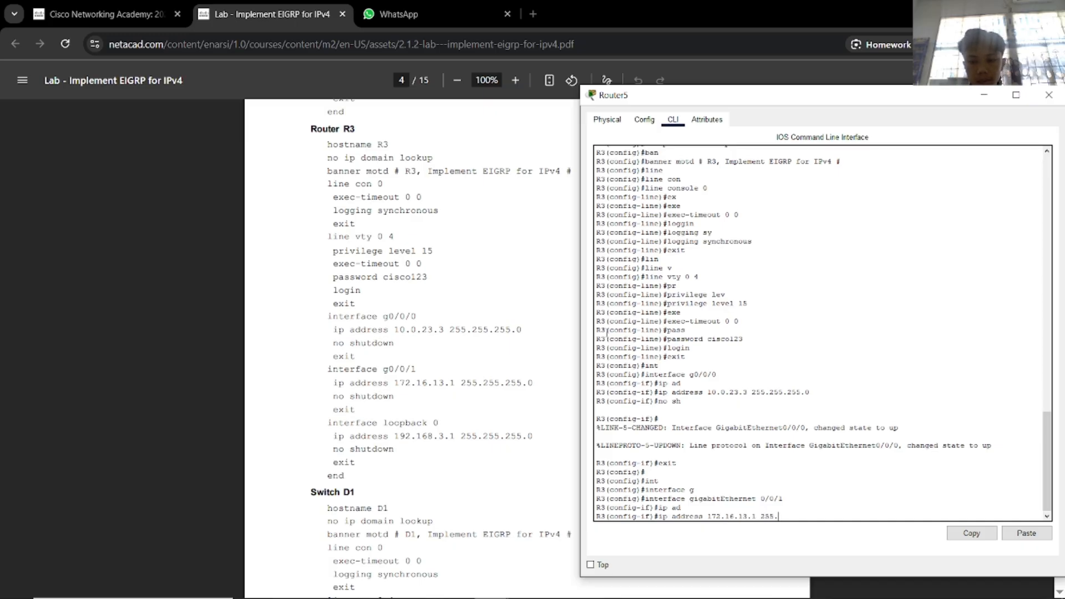
pyautogui.write('255.255.0')
pyautogui.press('Return')
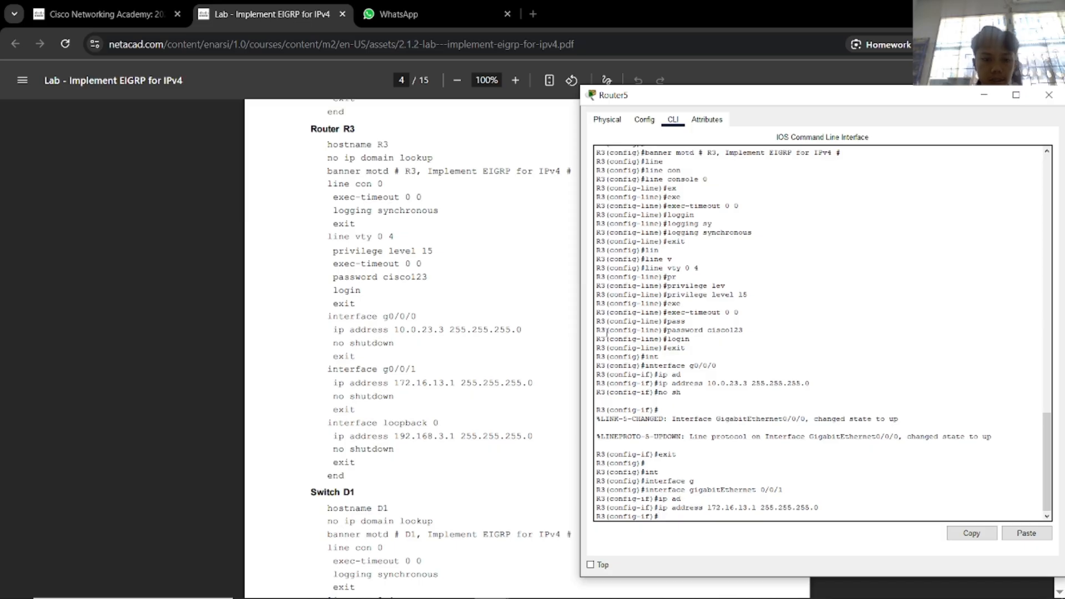
pyautogui.write('no sh')
pyautogui.press('Return')
pyautogui.write('ex')
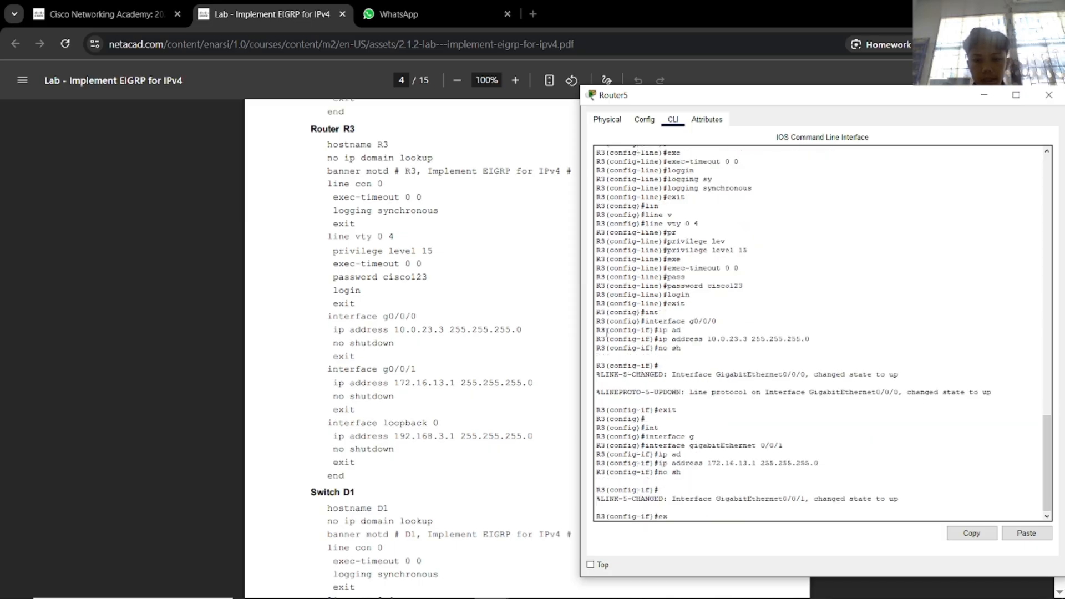
pyautogui.write('it')
pyautogui.press('Return')
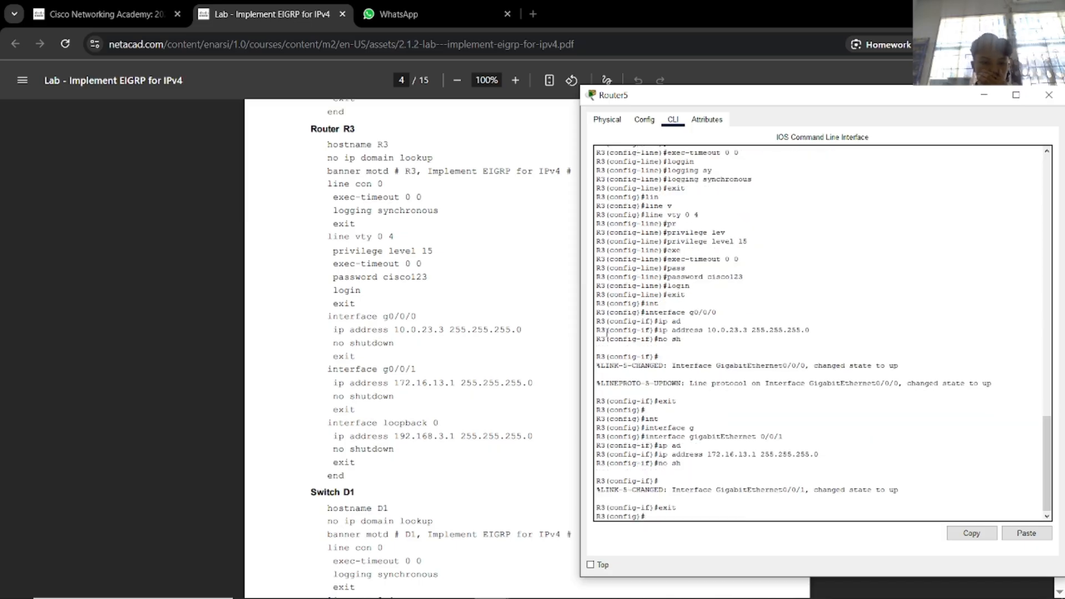
# Create loopback 0 with address 192.168.3.1 255.255.255.0 and enable it.
pyautogui.scroll(20, 501, 218)
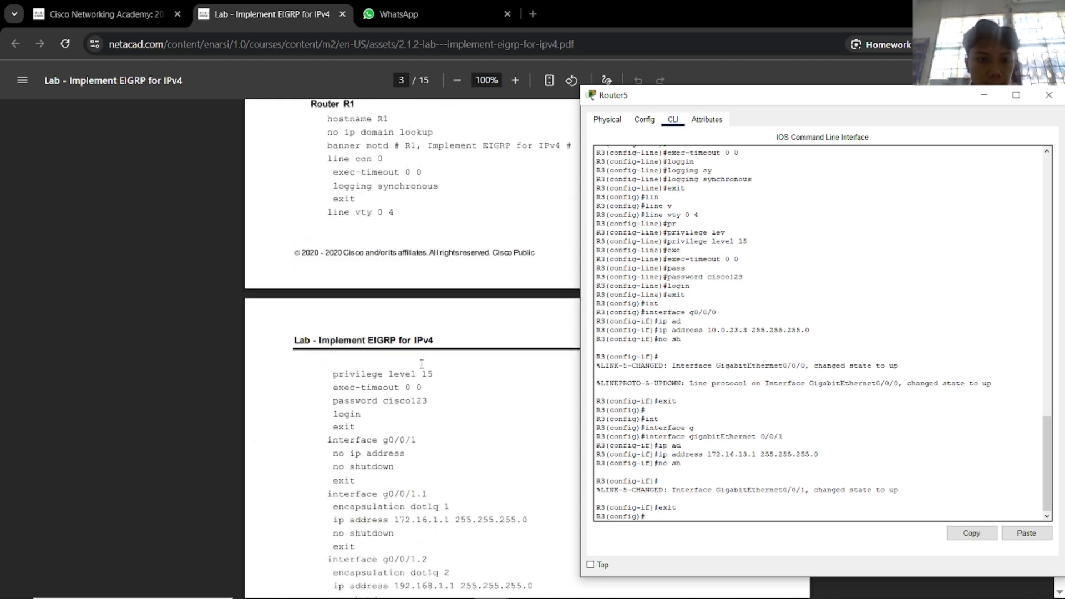
pyautogui.moveTo(614, 101); pyautogui.dragTo(816, 112)
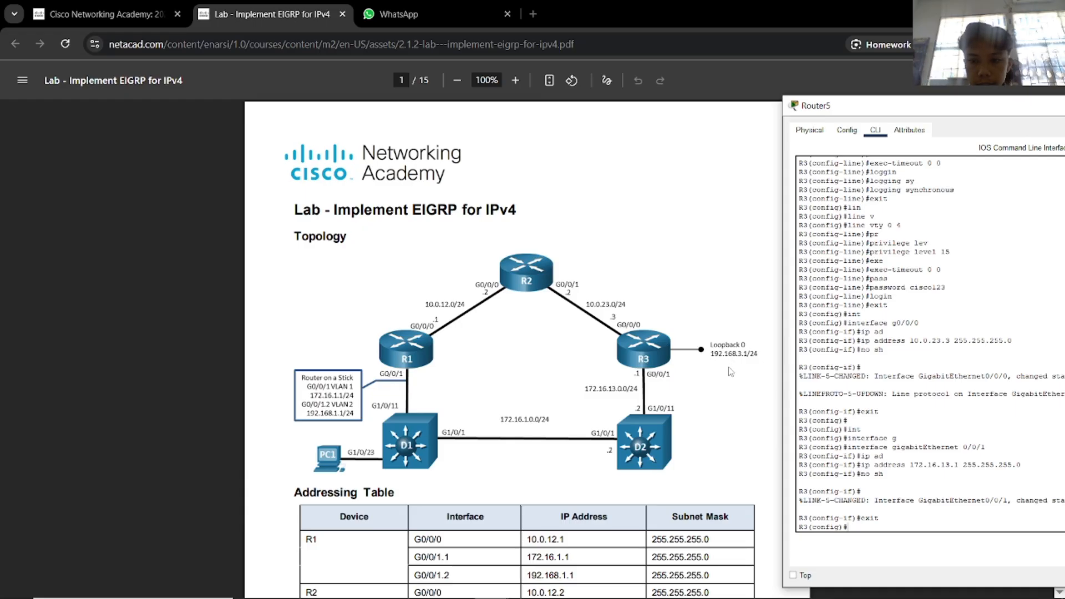
pyautogui.scroll(-20, 589, 360)
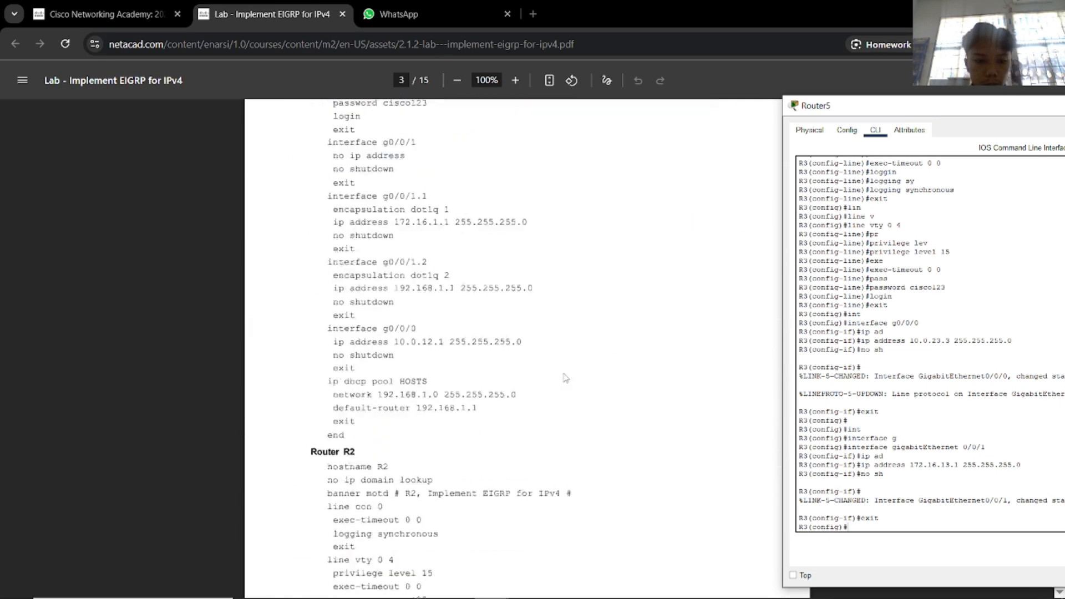
pyautogui.scroll(4, 568, 375)
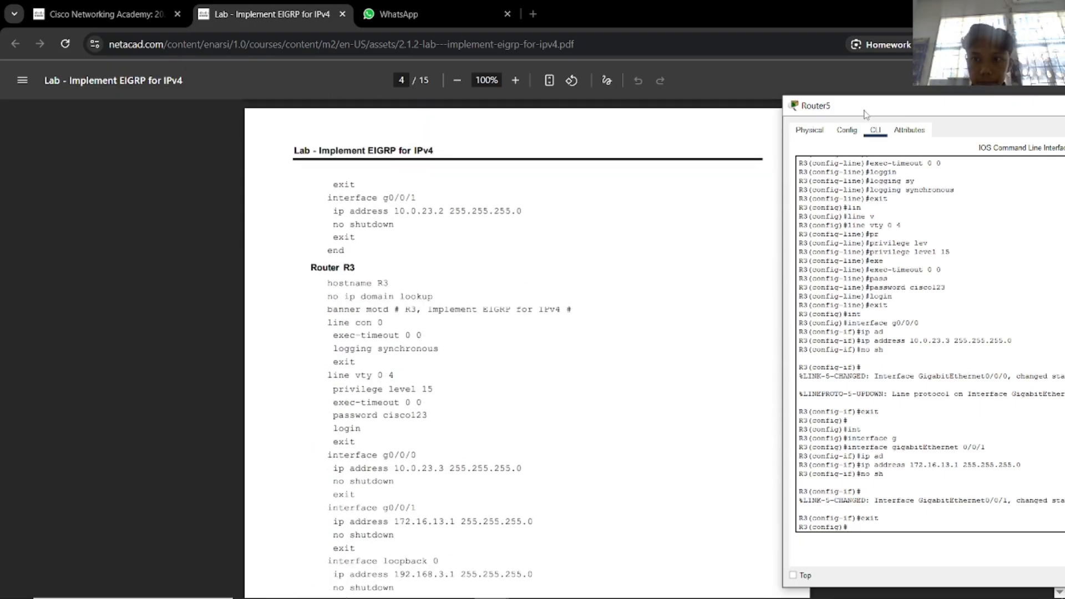
pyautogui.moveTo(864, 110); pyautogui.dragTo(807, 88)
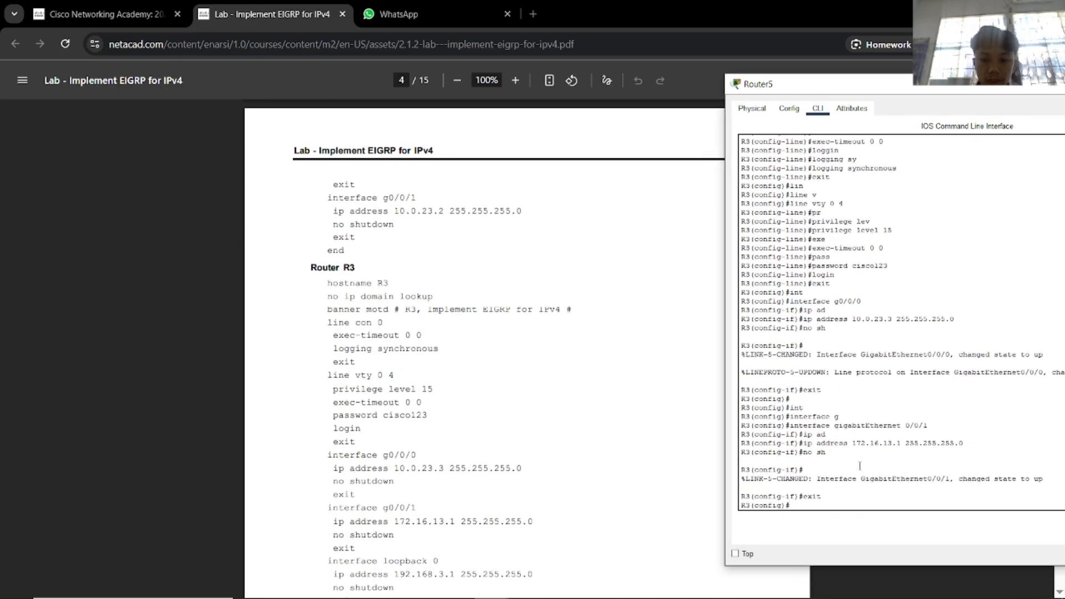
pyautogui.write('int')
pyautogui.press('Tab')
pyautogui.write('lo')
pyautogui.press('Tab')
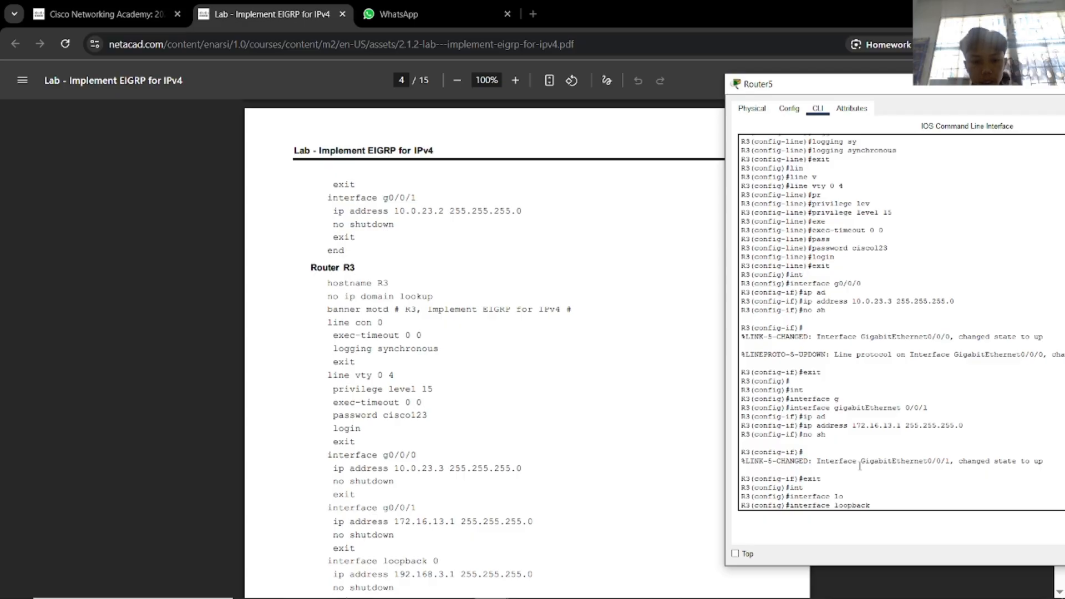
pyautogui.write('0')
pyautogui.press('Return')
pyautogui.write('ip ad')
pyautogui.press('Tab')
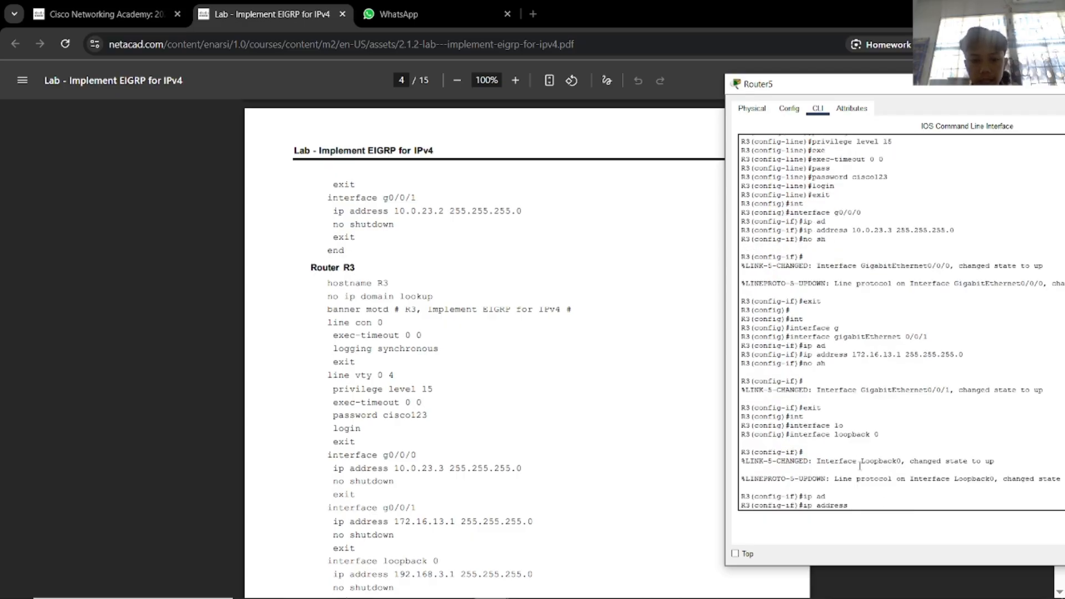
pyautogui.write('192.168.3.2')
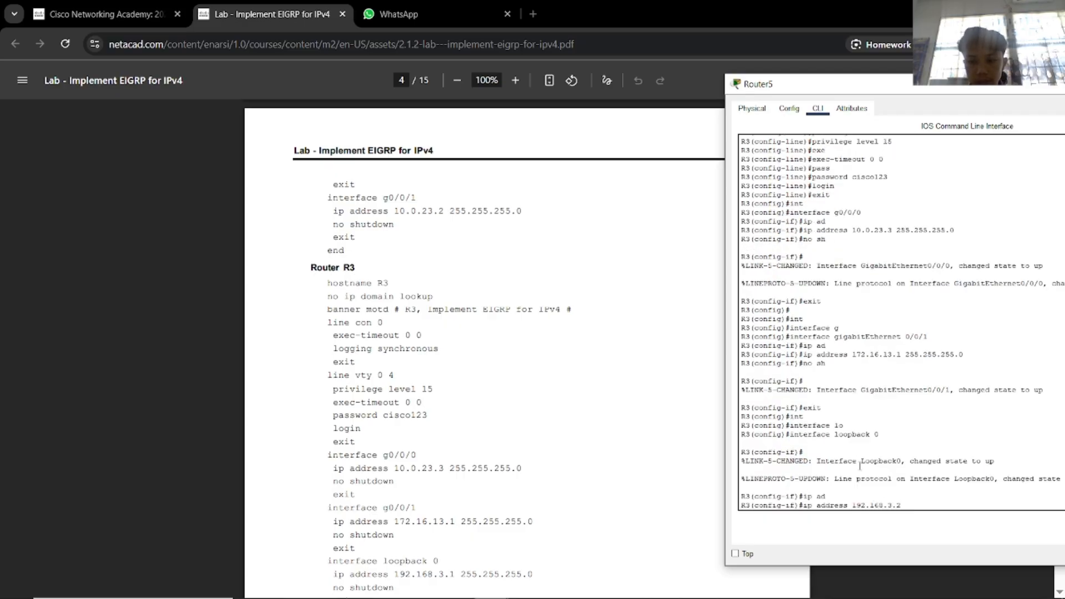
pyautogui.write(' 255.255.255.0')
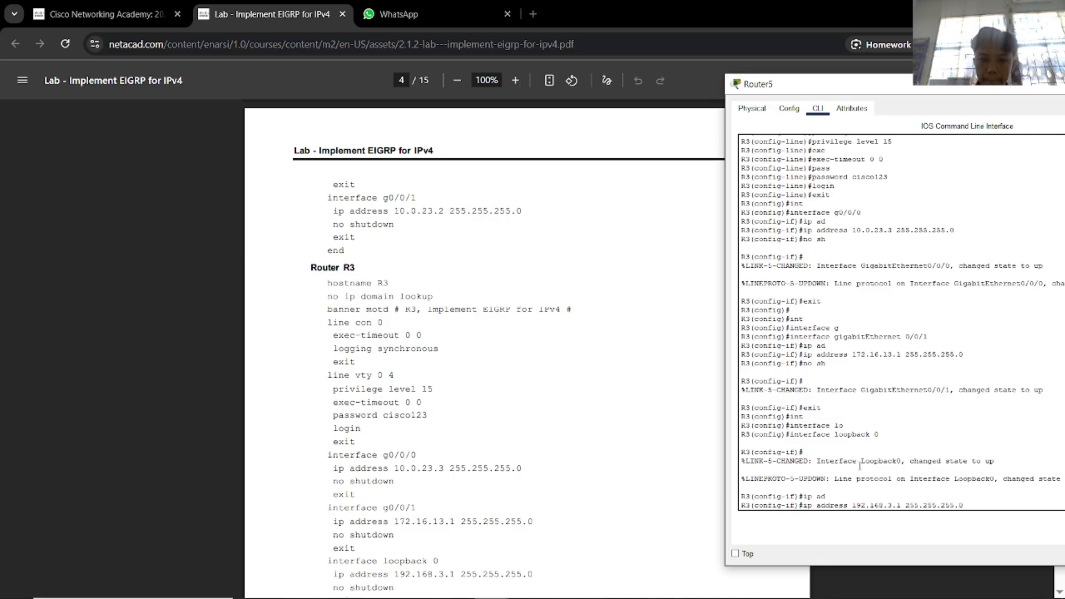
pyautogui.press('Return')
pyautogui.write('no sh')
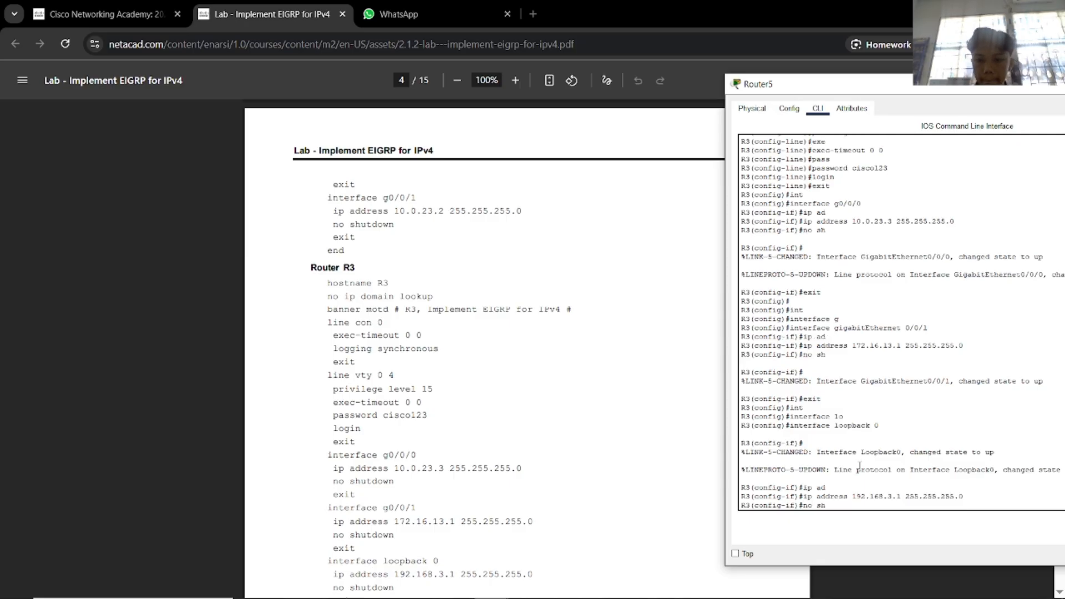
pyautogui.press('Return')
pyautogui.scroll(-3, 561, 428)
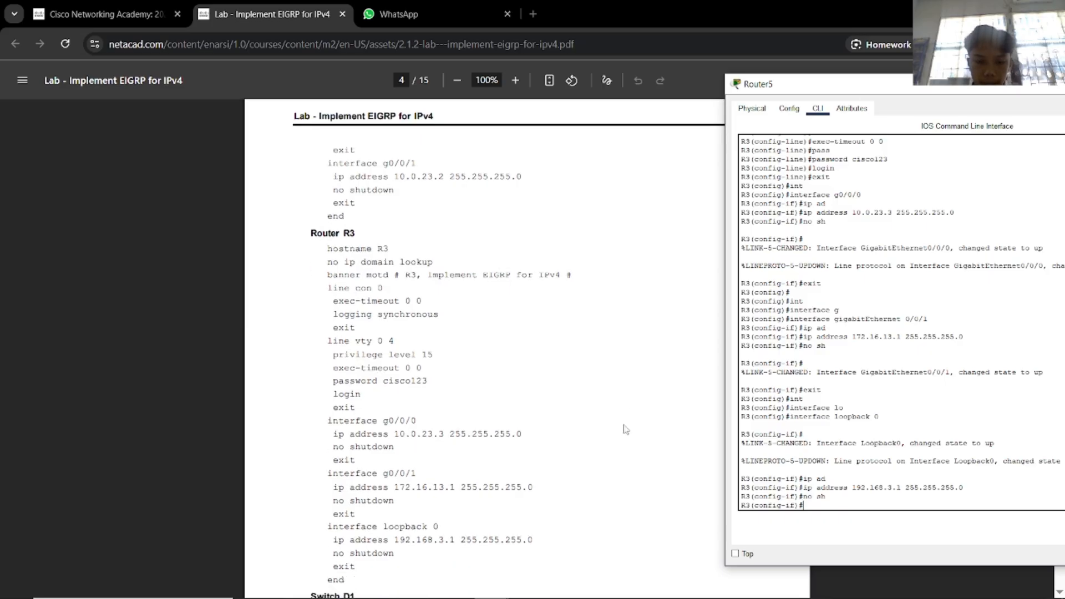
pyautogui.write('exit')
pyautogui.press('Return')
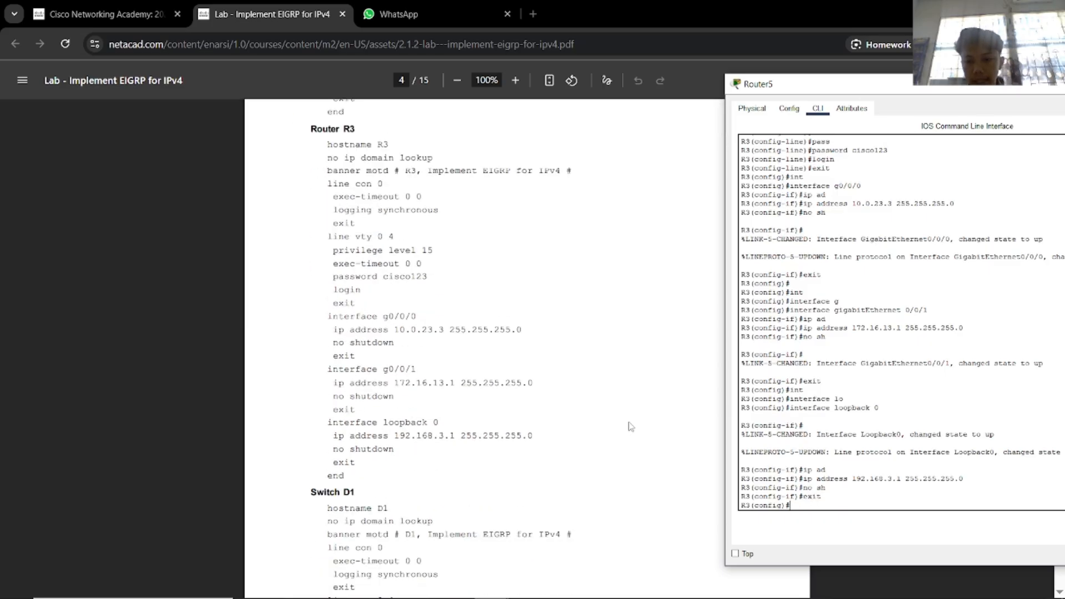
# Return to privileged mode and save R3's configuration with wr.
pyautogui.write('end')
pyautogui.press('Return')
pyautogui.write('wr')
pyautogui.press('Return')
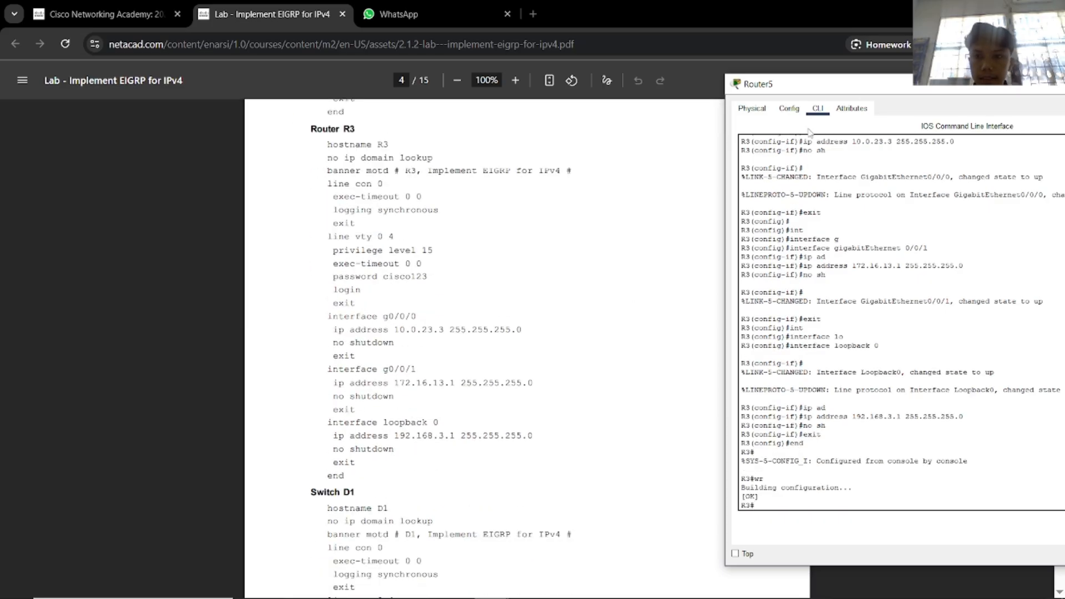
pyautogui.moveTo(810, 84); pyautogui.dragTo(511, 84)
# Close the router console, find Switch D1's configuration on page 4 of the lab PDF, then return to Packet Tracer.
pyautogui.click(894, 87)
pyautogui.scroll(-2, 609, 220)
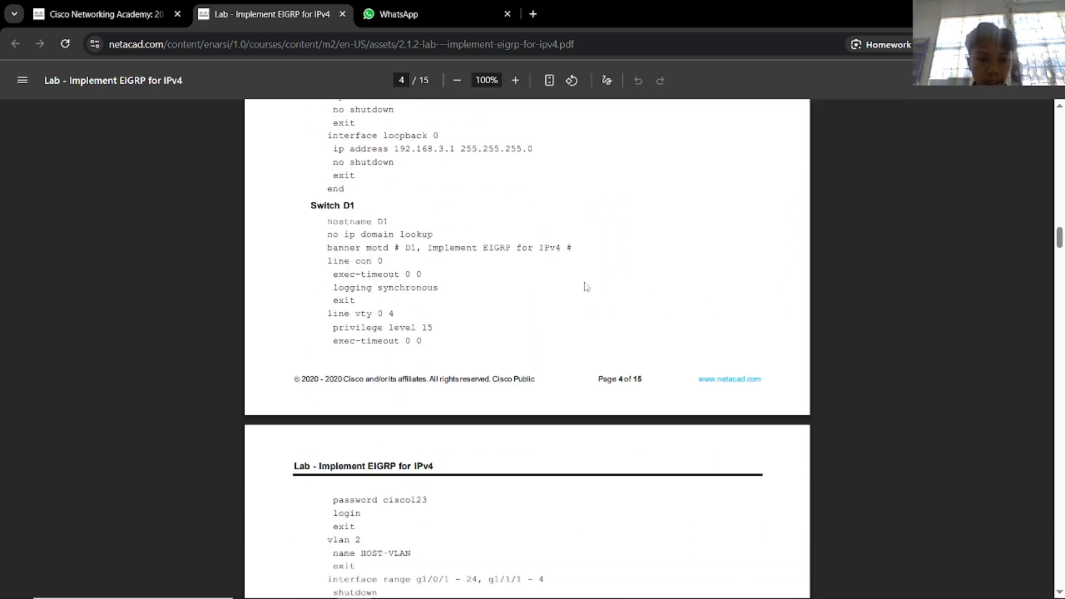
pyautogui.scroll(15, 584, 291)
pyautogui.scroll(20, 563, 326)
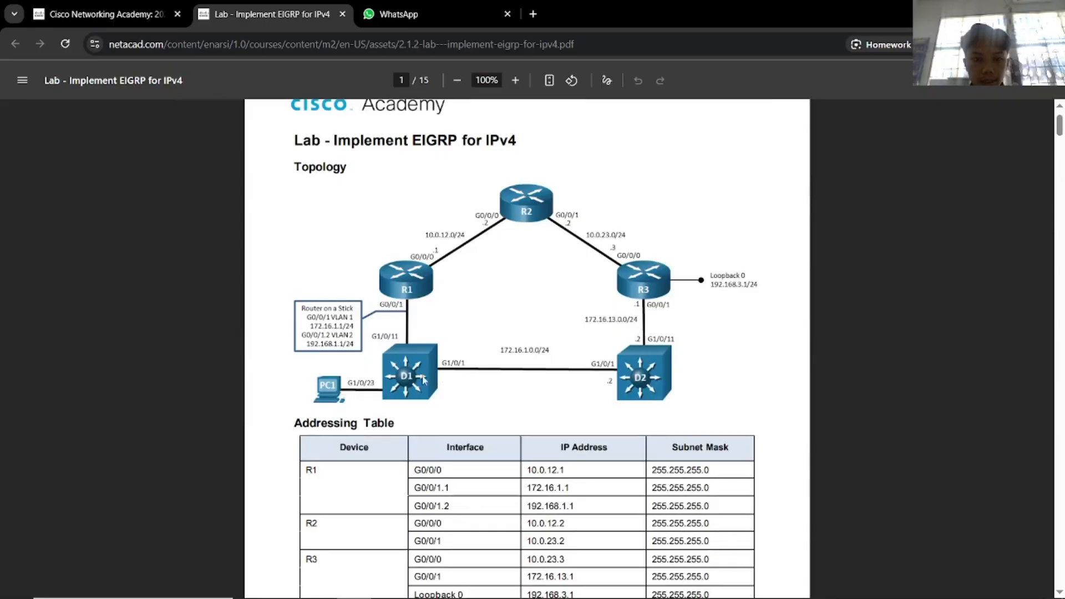
pyautogui.scroll(-20, 314, 450)
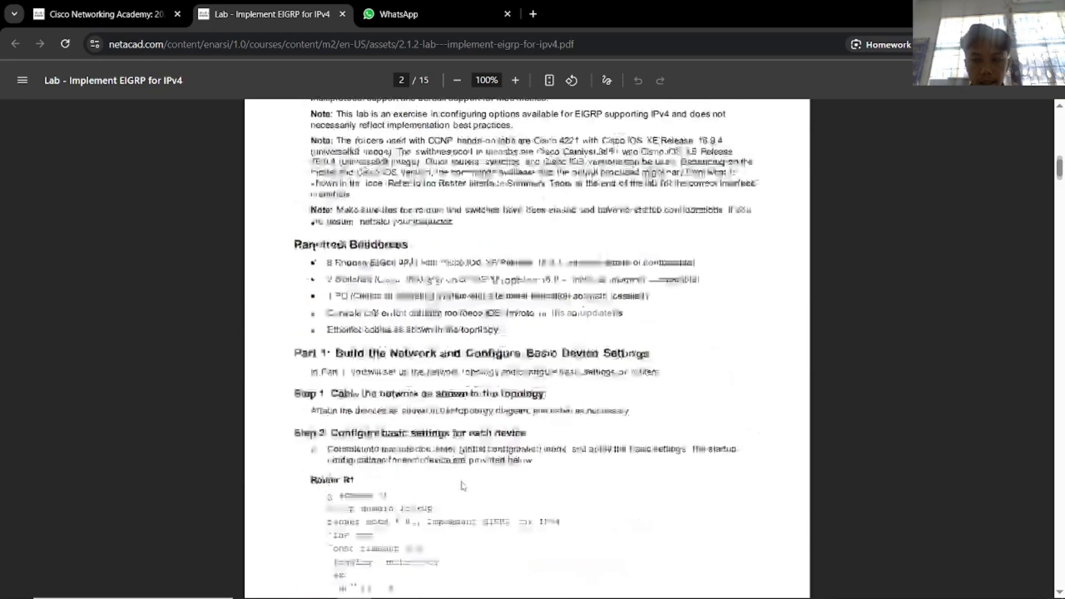
pyautogui.scroll(3, 464, 483)
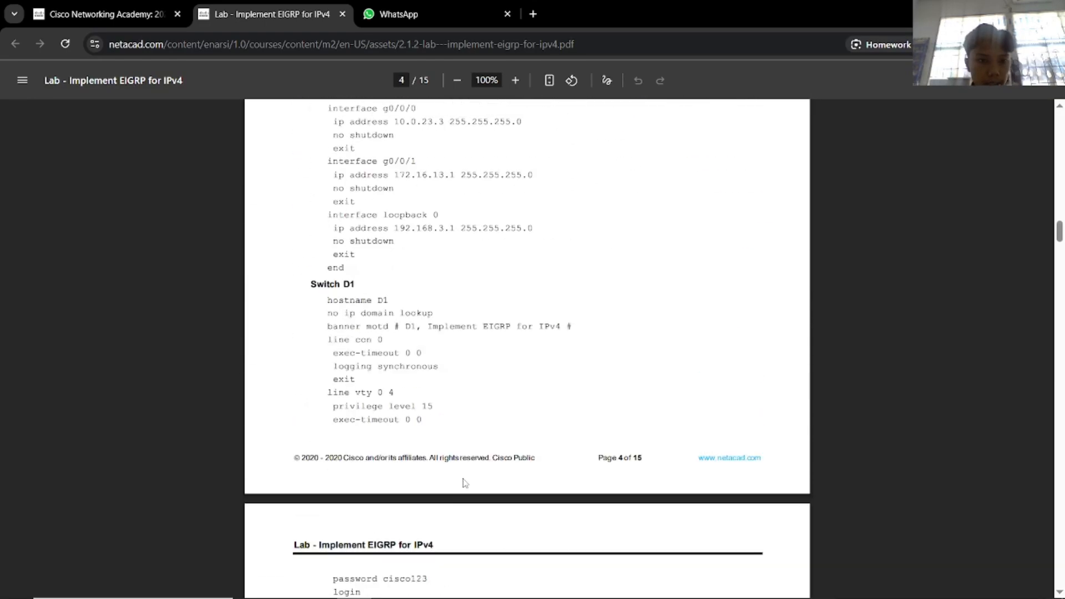
pyautogui.scroll(-3, 465, 483)
pyautogui.scroll(2, 466, 477)
pyautogui.hotkey('alt', 'Tab')
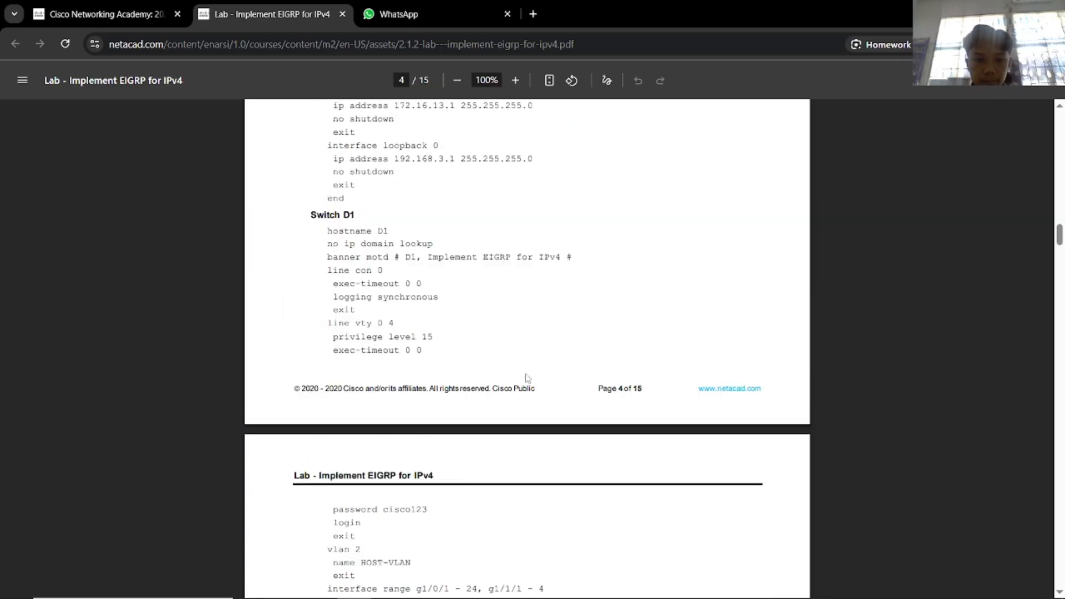
pyautogui.hotkey('alt', 'Tab')
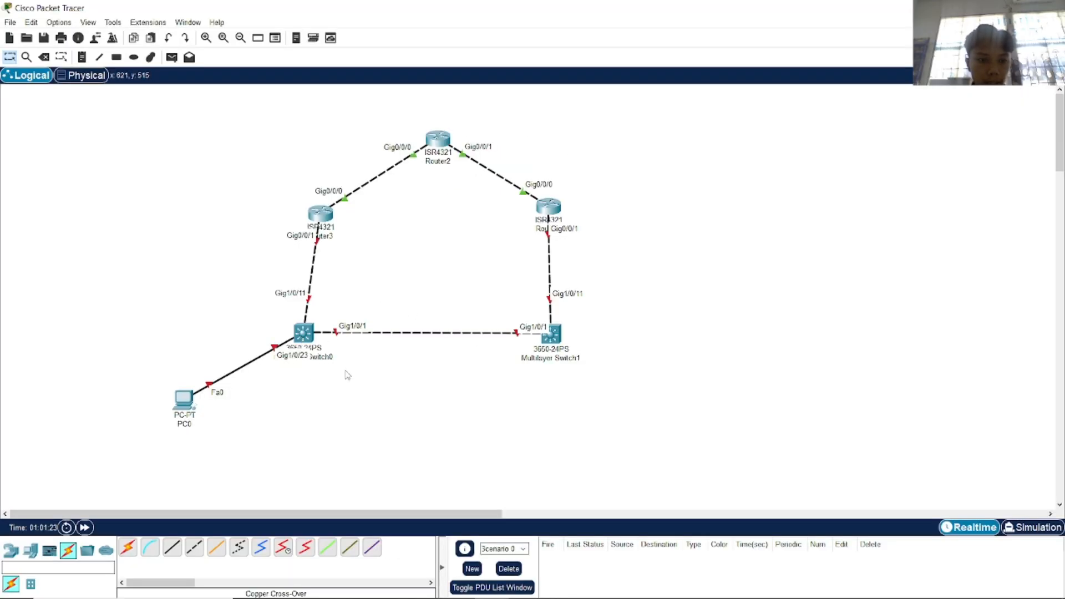
pyautogui.hotkey('alt', 'Tab')
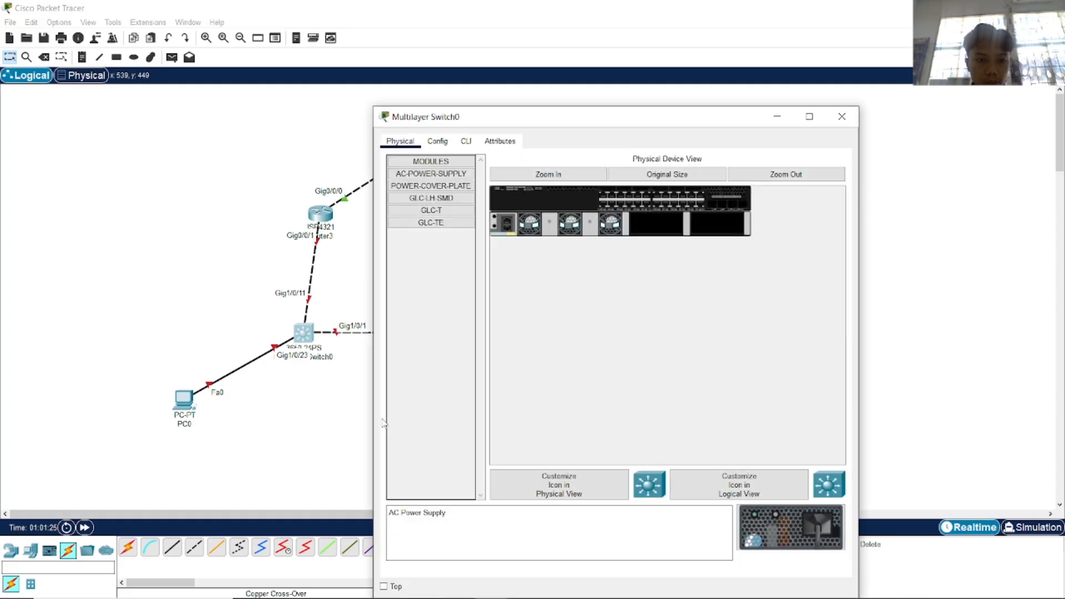
pyautogui.hotkey('alt', 'Tab')
pyautogui.press('Tab')
pyautogui.hotkey('alt', 'Tab')
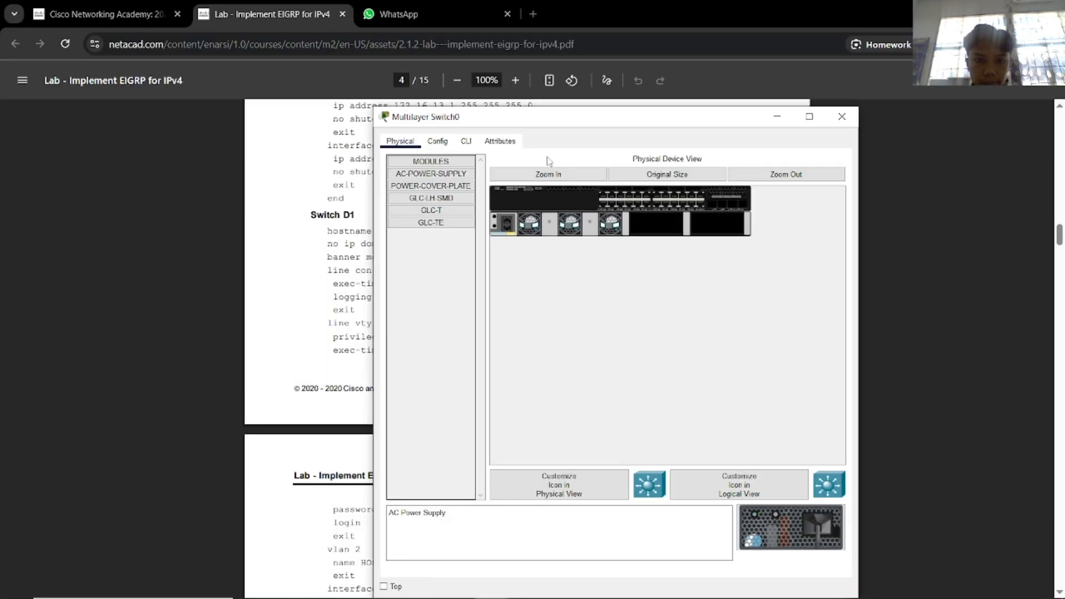
pyautogui.moveTo(515, 122); pyautogui.dragTo(714, 101)
pyautogui.click(659, 126)
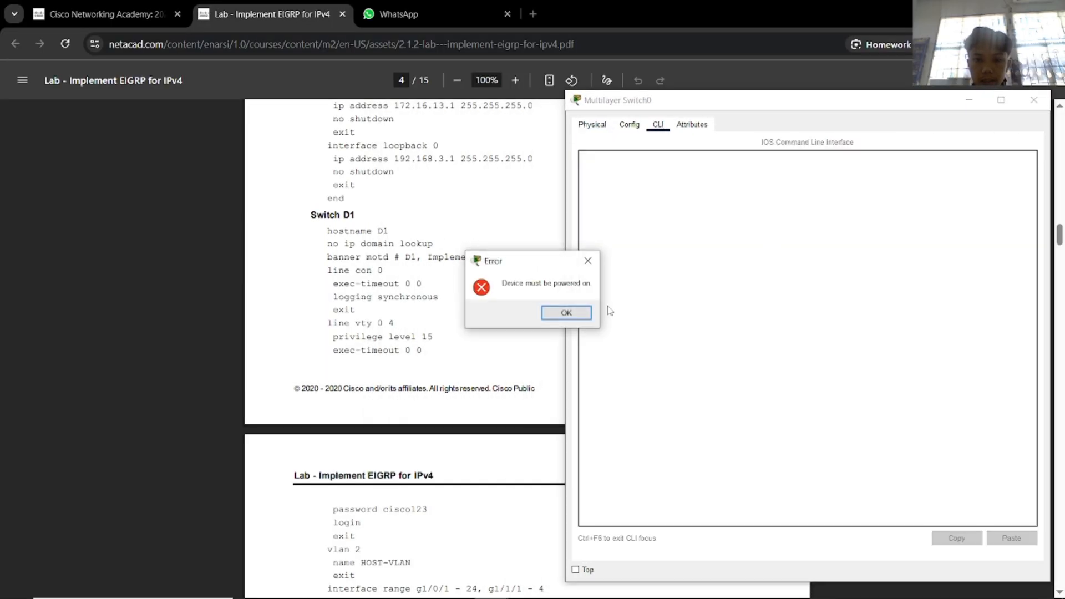
pyautogui.click(581, 314)
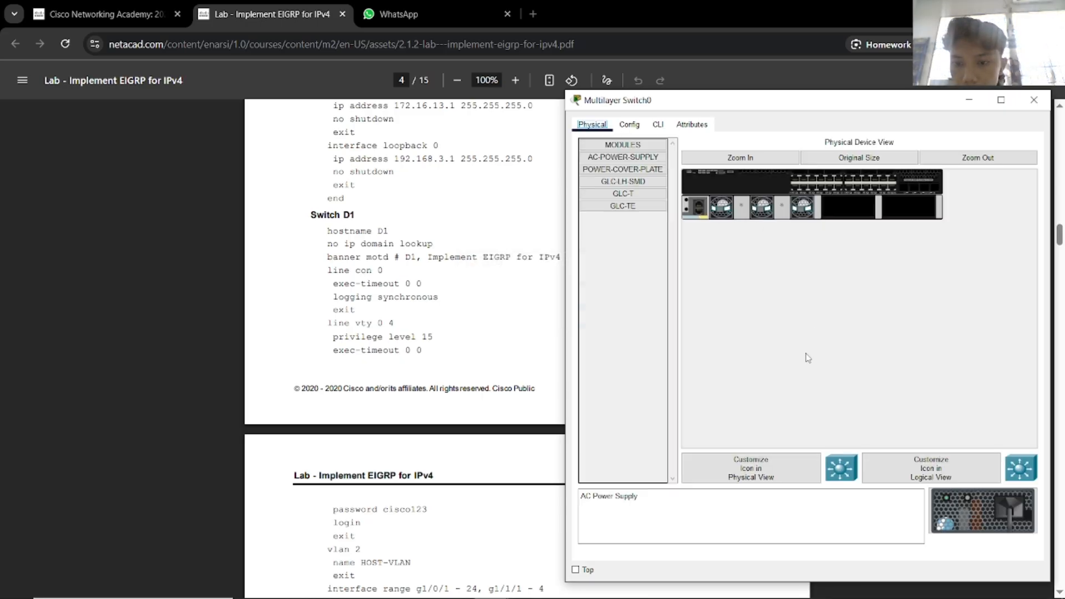
pyautogui.click(775, 161)
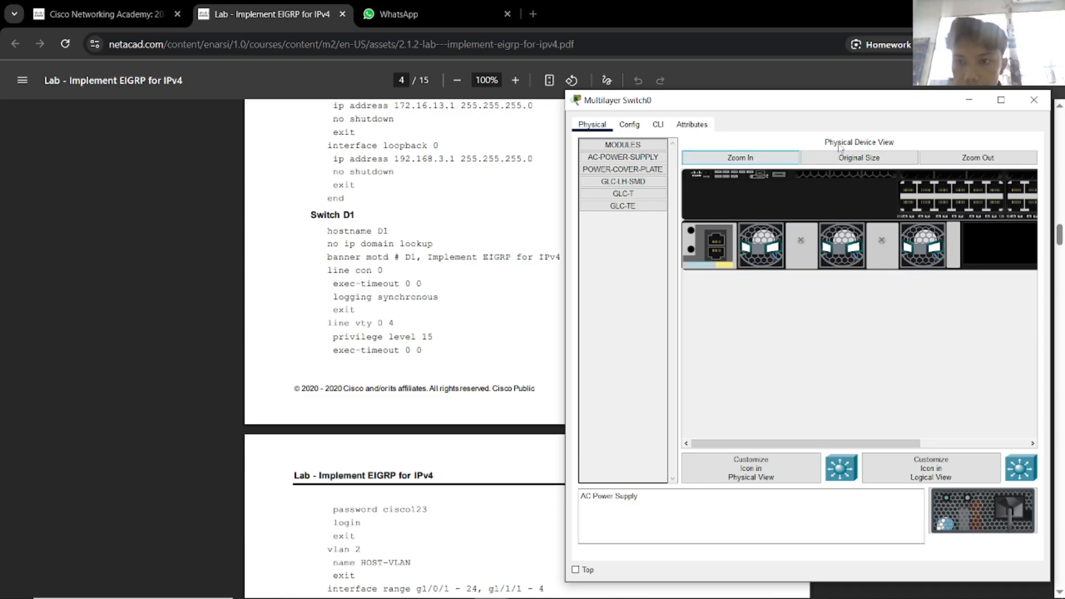
pyautogui.click(946, 159)
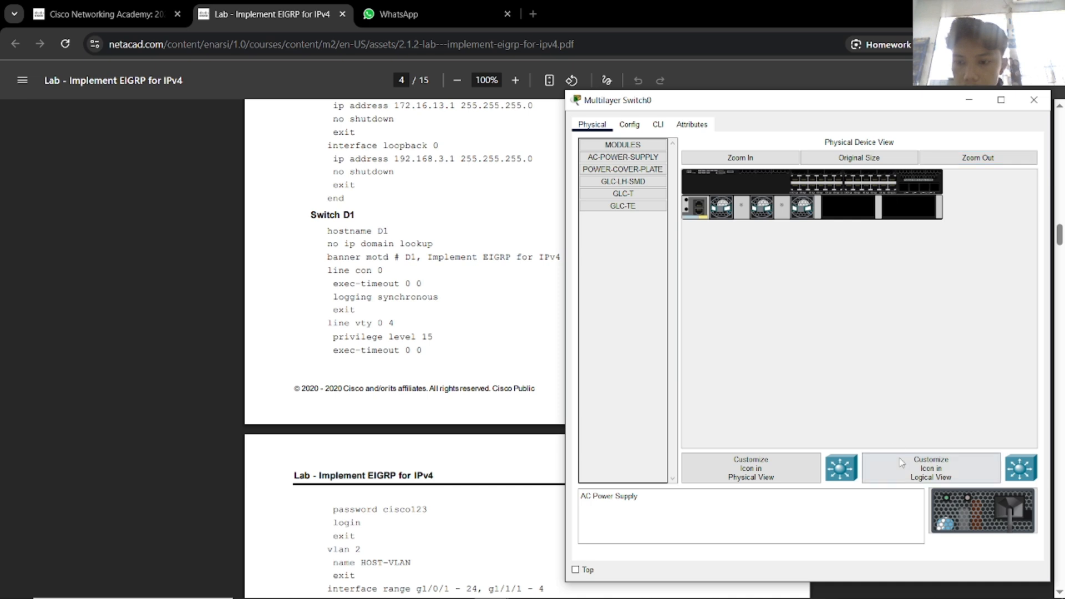
pyautogui.click(1042, 105)
pyautogui.hotkey('alt', 'Tab')
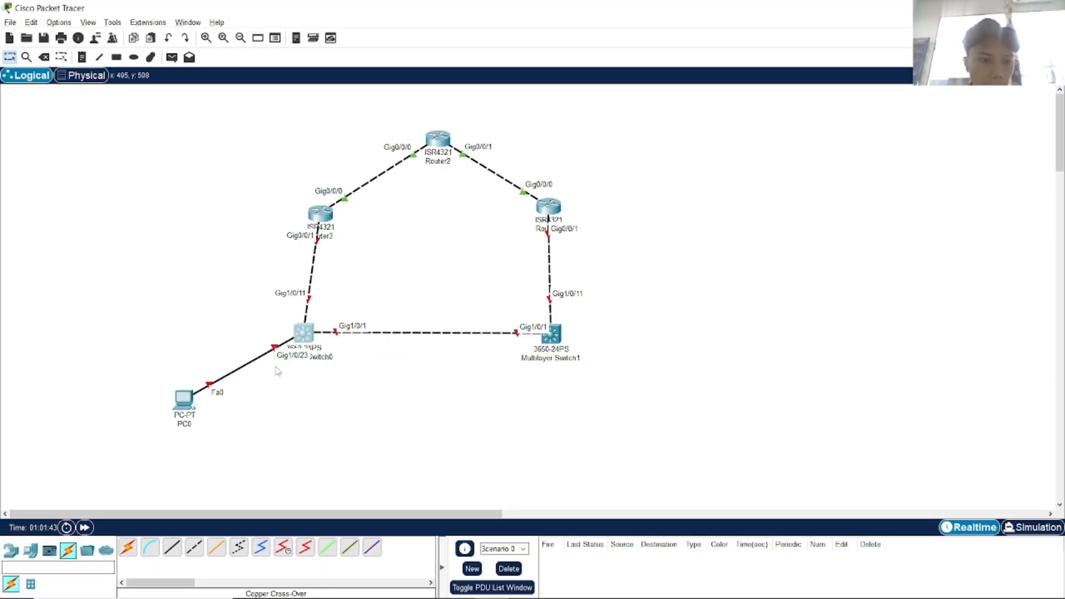
# Add an AC-POWER-SUPPLY module to Multilayer Switch0 and dismiss the device-not-powered error from Config.
pyautogui.click(312, 340)
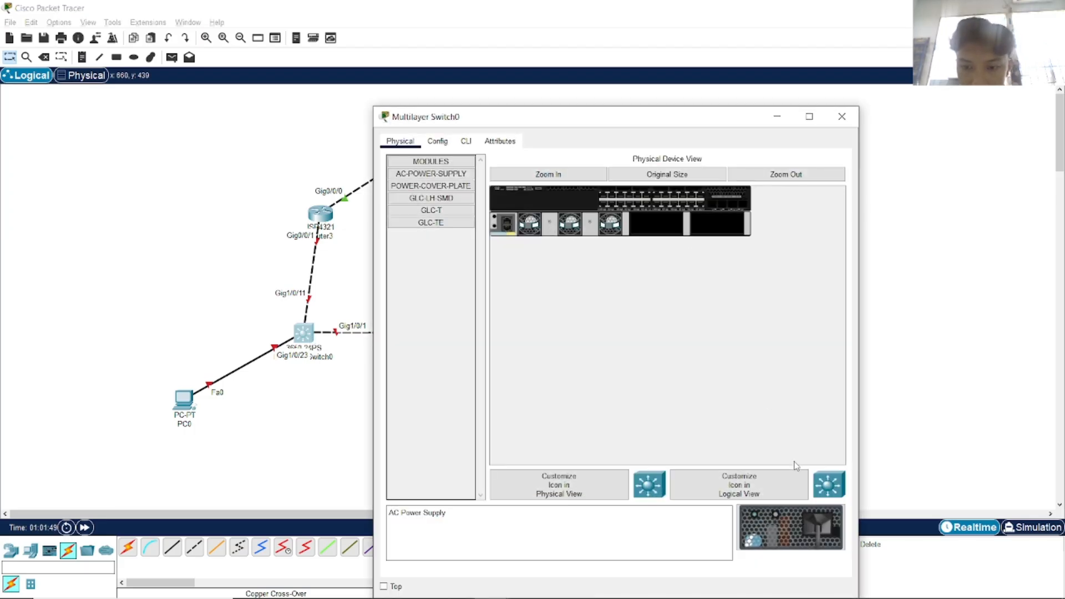
pyautogui.moveTo(799, 522); pyautogui.dragTo(537, 245)
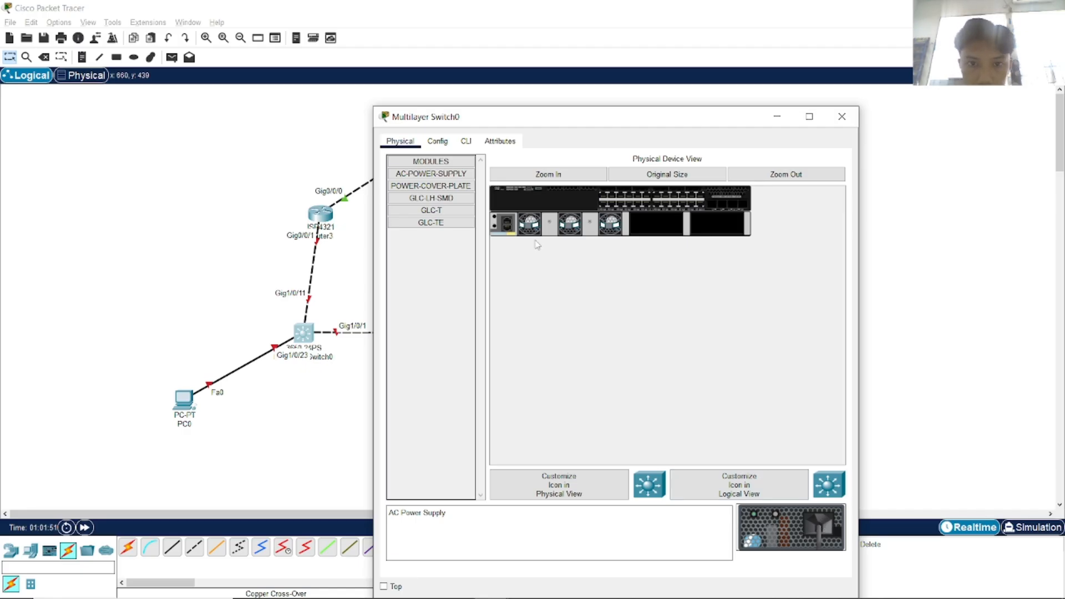
pyautogui.moveTo(529, 191); pyautogui.dragTo(529, 190)
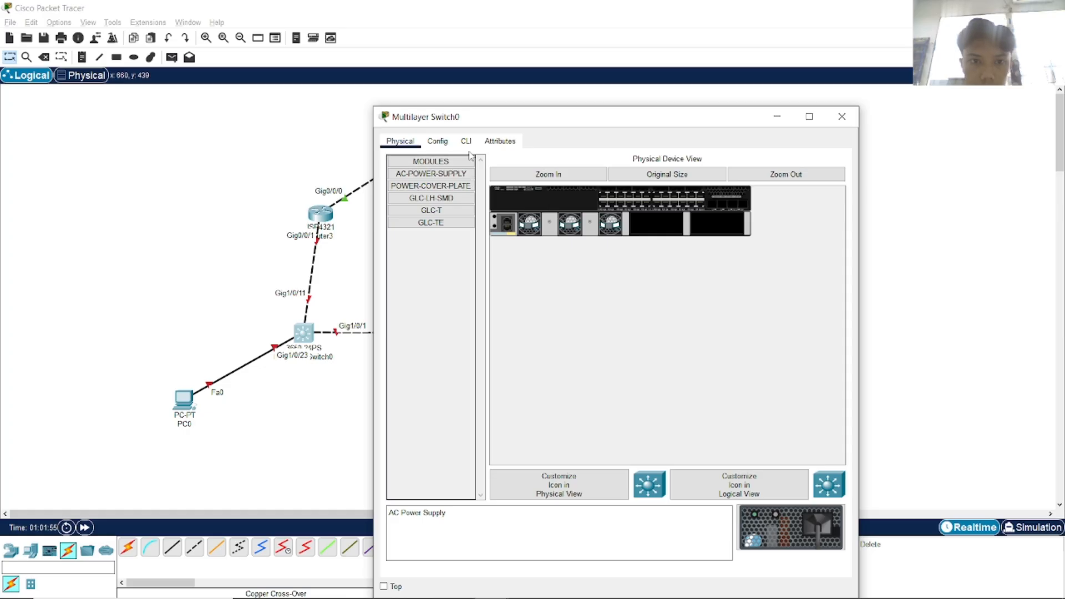
pyautogui.click(438, 141)
pyautogui.click(567, 314)
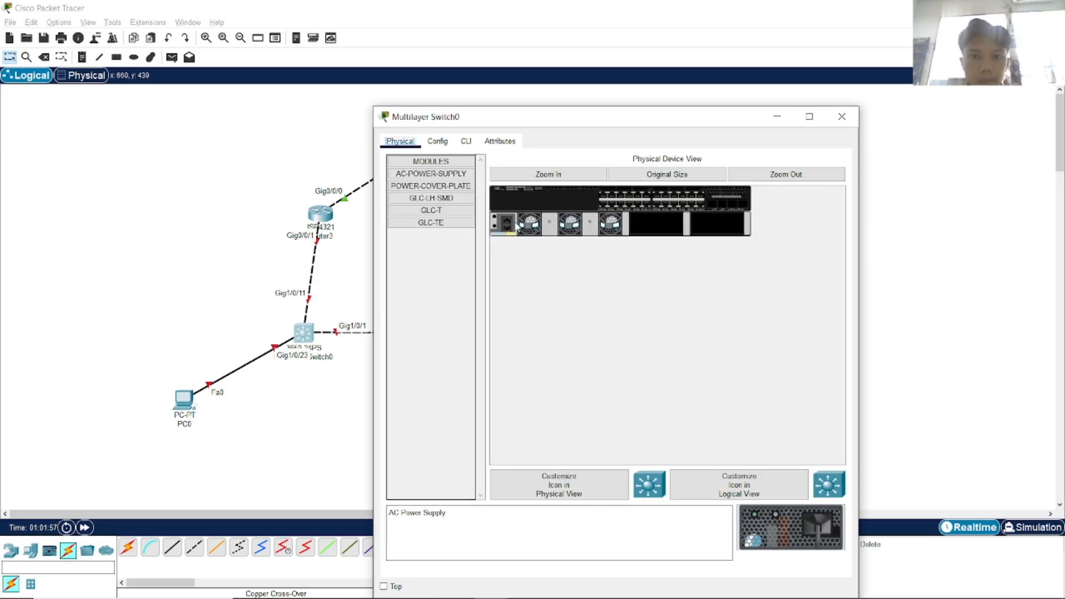
# Check the physical and logical Customize Icon dialogs without changes, then zoom in on the switch hardware.
pyautogui.click(589, 478)
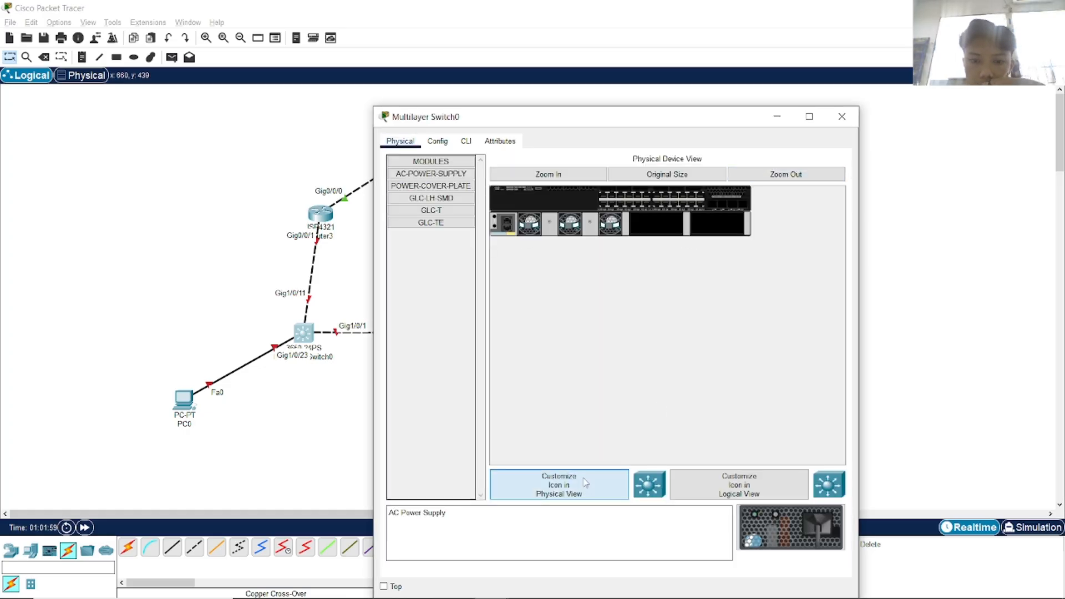
pyautogui.click(749, 260)
pyautogui.click(739, 484)
pyautogui.click(749, 260)
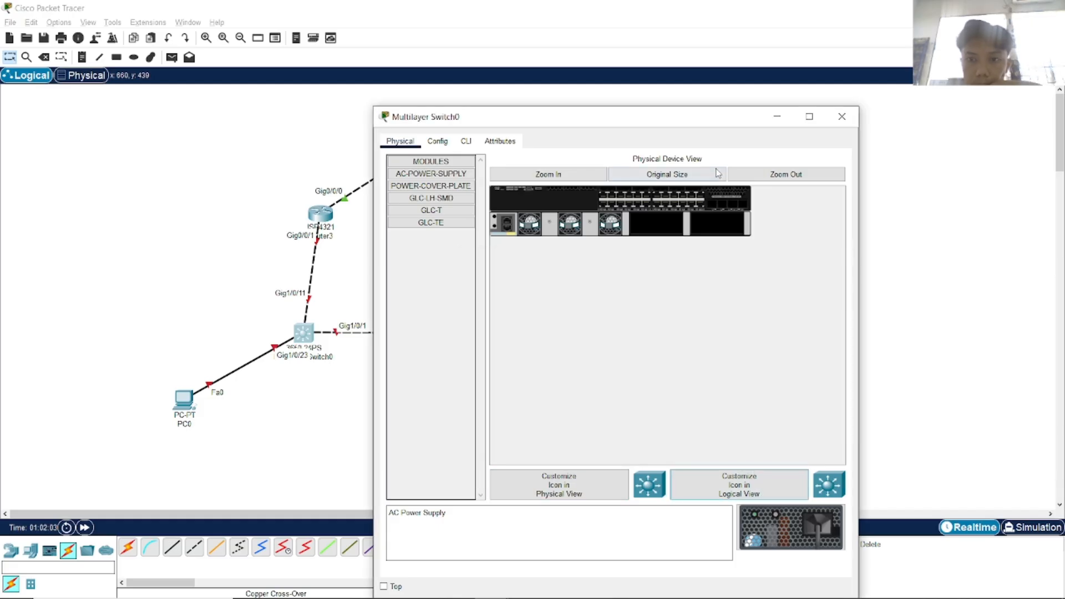
pyautogui.click(600, 179)
pyautogui.moveTo(643, 460)
pyautogui.mouseDown()
pyautogui.moveTo(754, 457)
pyautogui.moveTo(653, 460)
pyautogui.mouseUp()
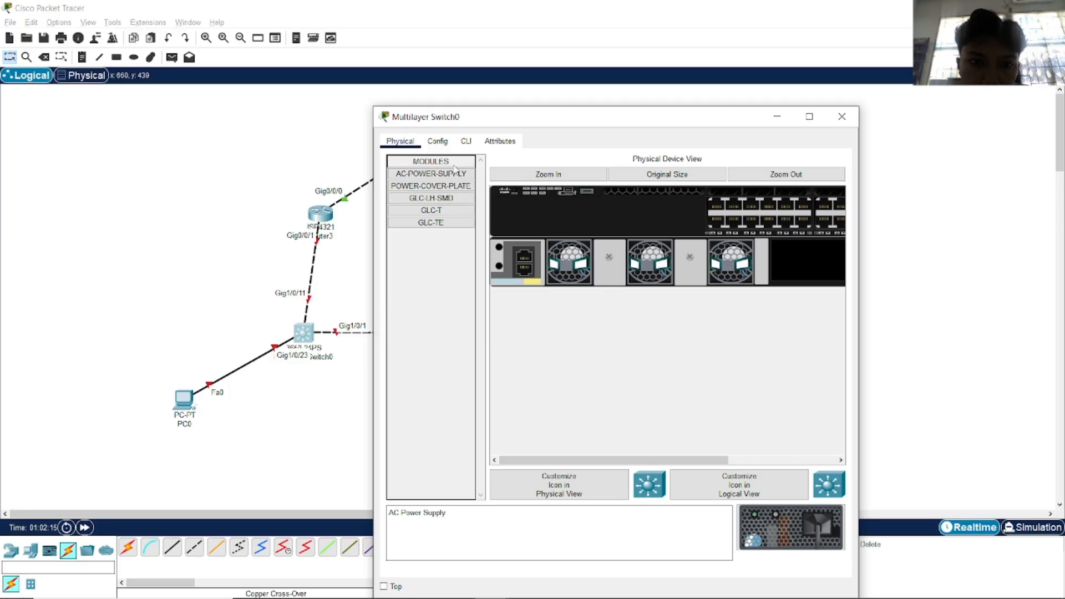
pyautogui.click(467, 145)
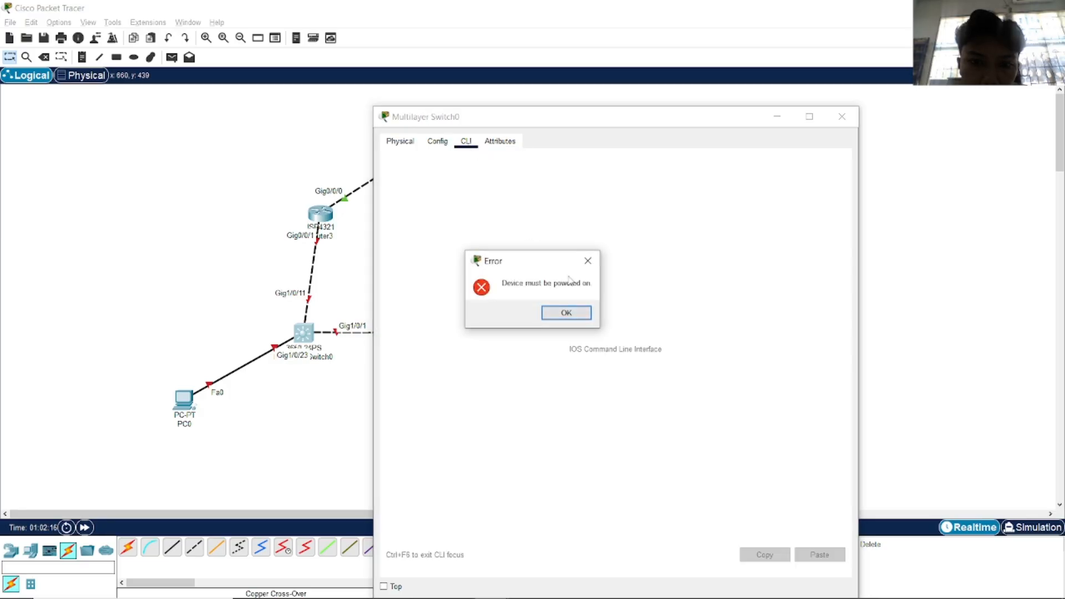
pyautogui.click(564, 311)
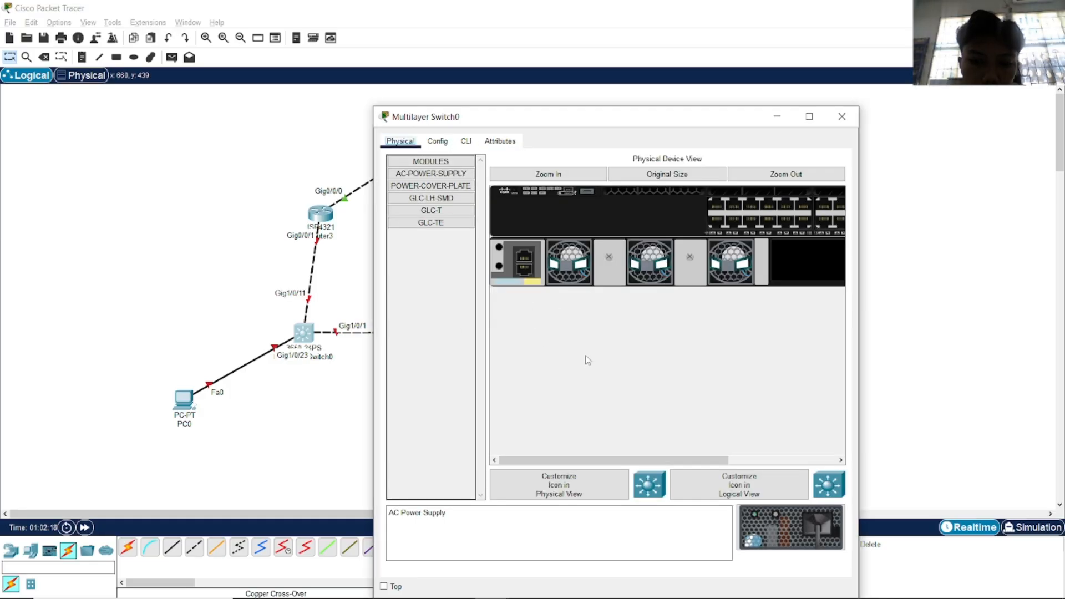
pyautogui.click(531, 280)
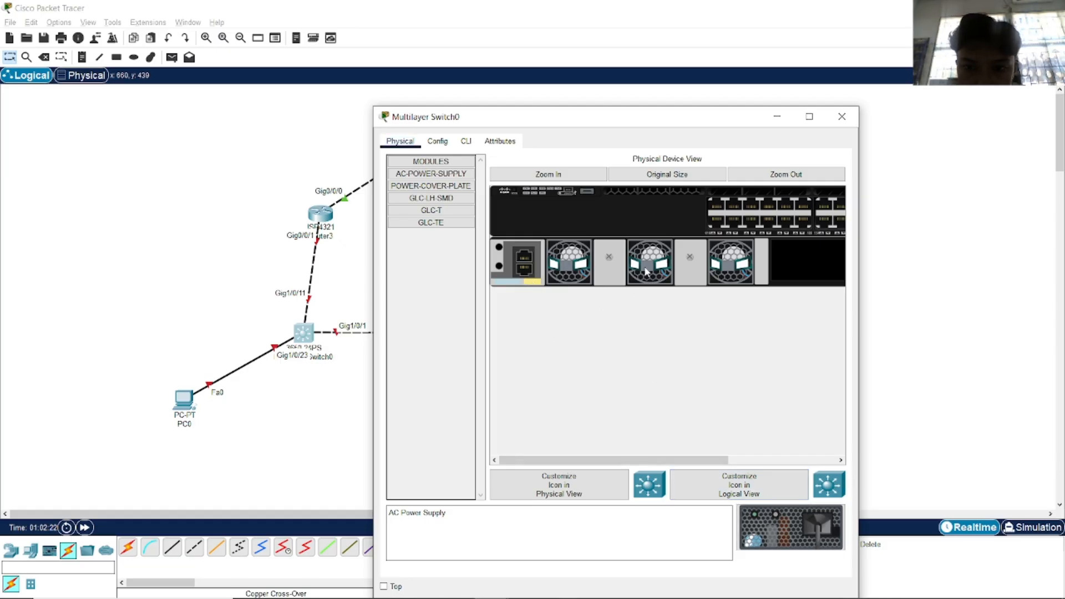
pyautogui.moveTo(594, 464); pyautogui.dragTo(703, 459)
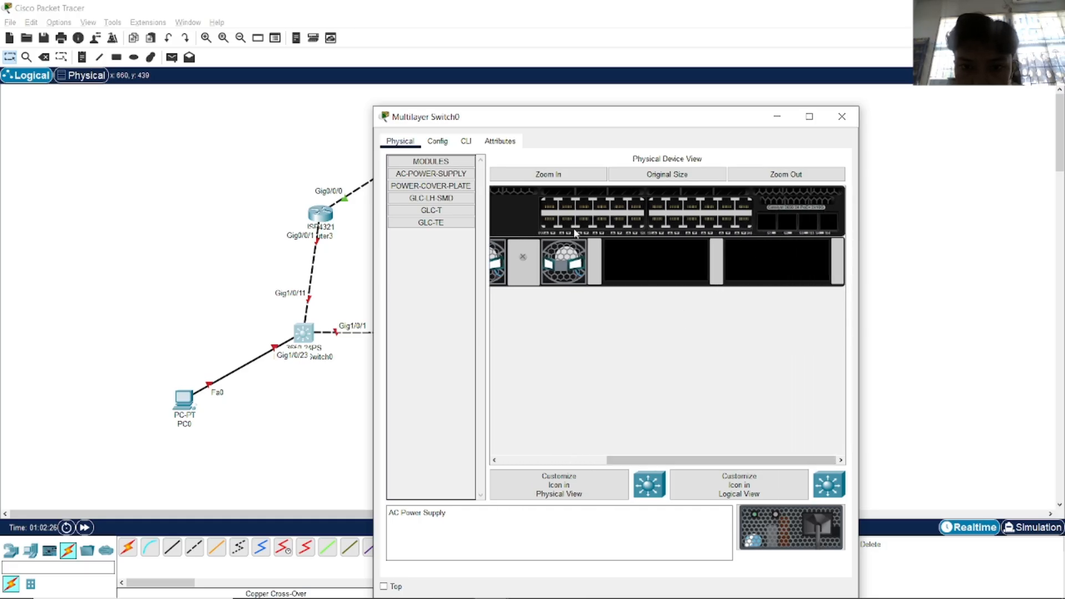
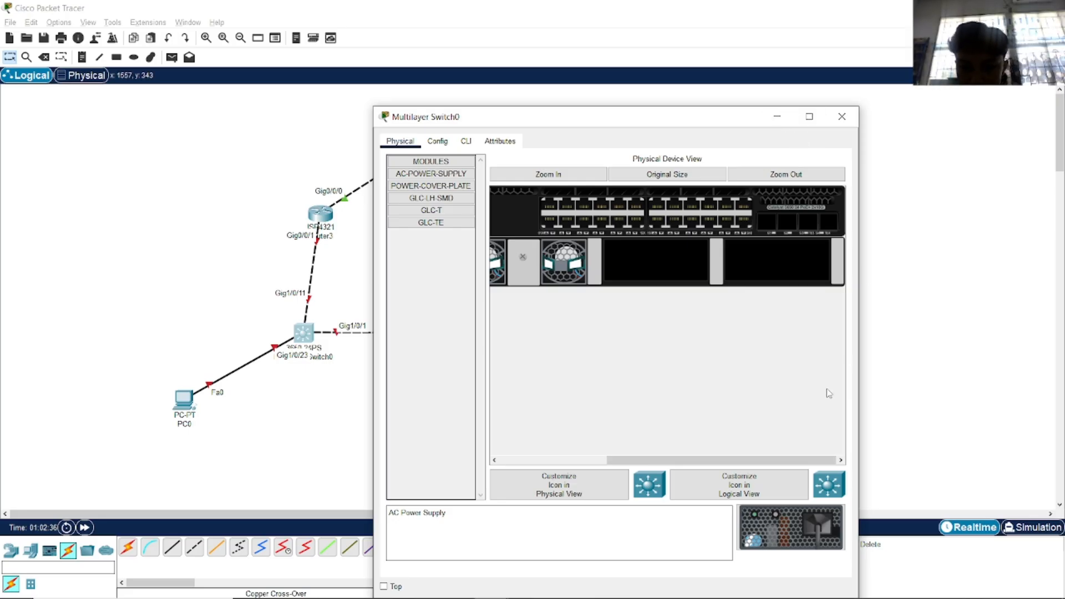
# Review the lab PDF's topology, addressing table and device settings pages in Chrome.
pyautogui.hotkey('alt', 'Tab')
pyautogui.click(546, 344)
pyautogui.scroll(-9, 575, 377)
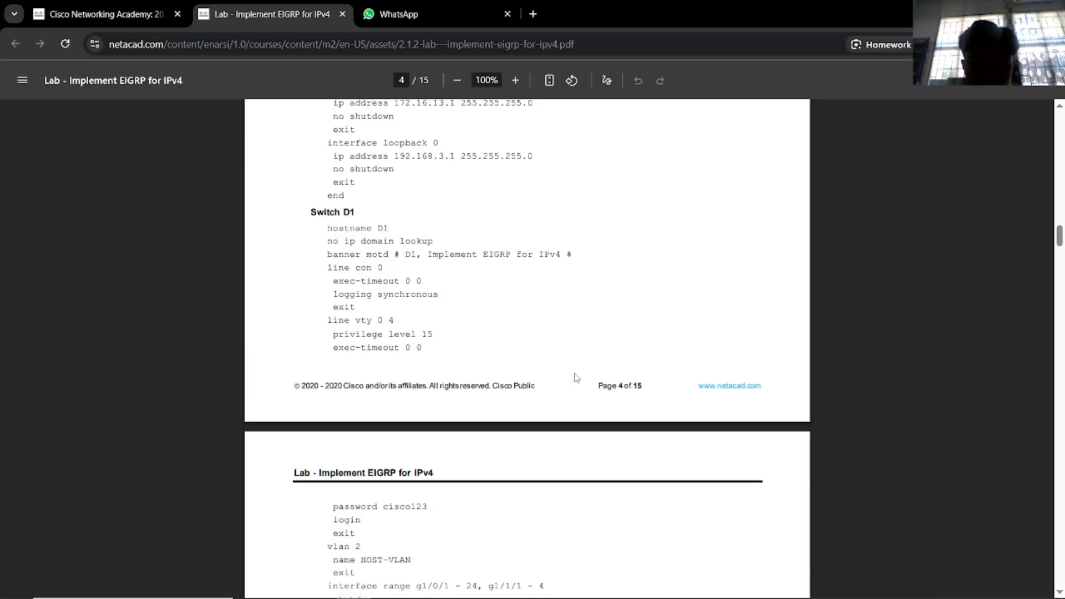
pyautogui.scroll(8, 582, 379)
pyautogui.scroll(20, 585, 379)
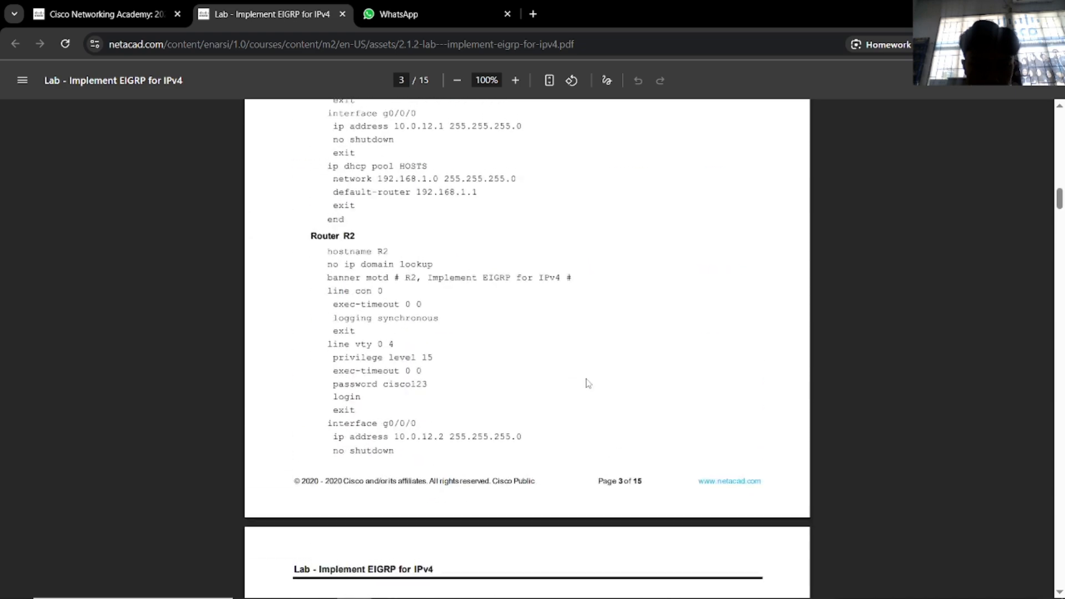
pyautogui.scroll(3, 593, 393)
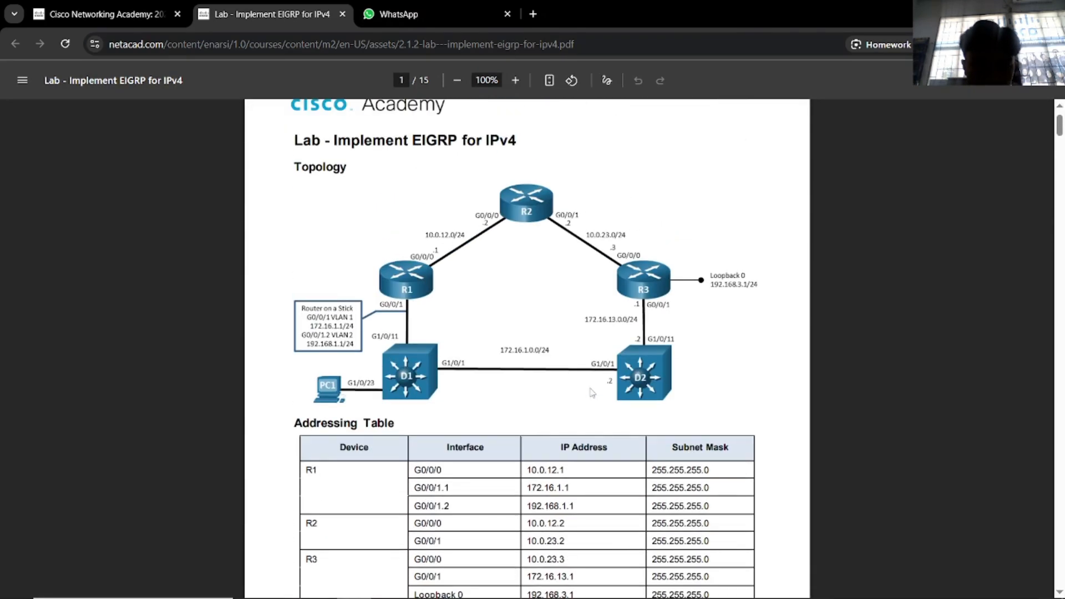
pyautogui.scroll(-12, 593, 394)
pyautogui.scroll(-8, 593, 395)
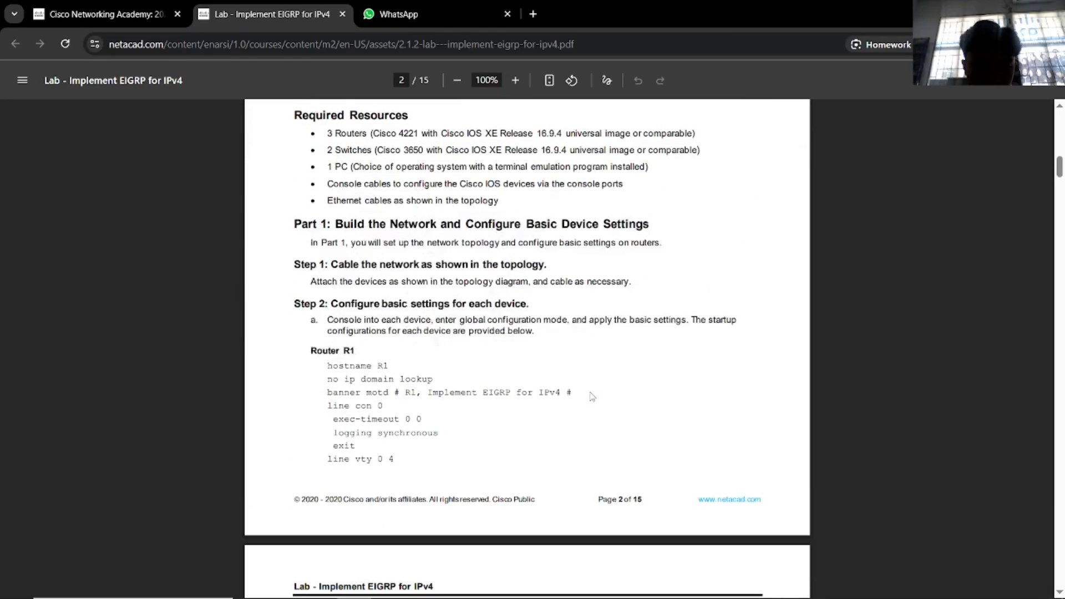
pyautogui.scroll(5, 592, 397)
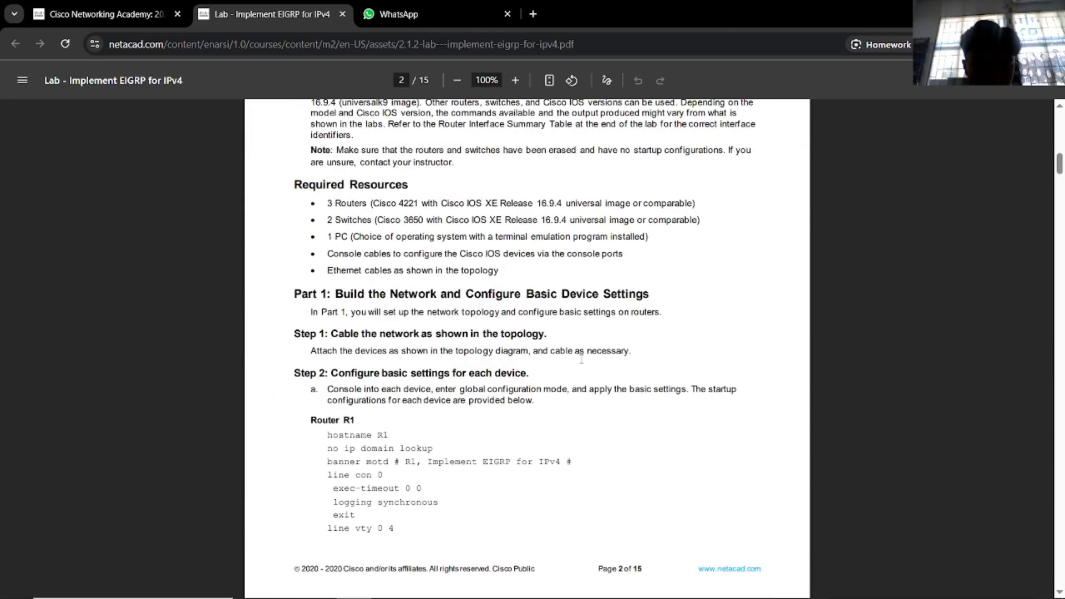
# Highlight the console cables requirement line in the PDF, then return to Packet Tracer.
pyautogui.moveTo(332, 249); pyautogui.dragTo(625, 257)
pyautogui.click(628, 293)
pyautogui.hotkey('alt', 'Tab')
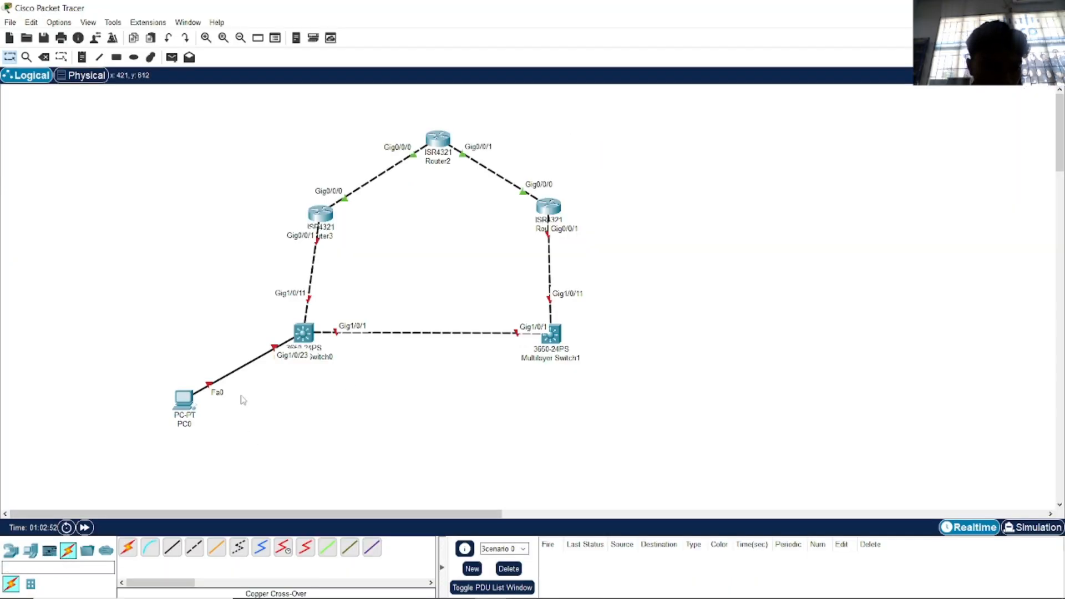
# Install an AC-POWER-SUPPLY in Multilayer Switch0 and watch its CLI boot.
pyautogui.click(303, 333)
pyautogui.moveTo(798, 536); pyautogui.dragTo(658, 262)
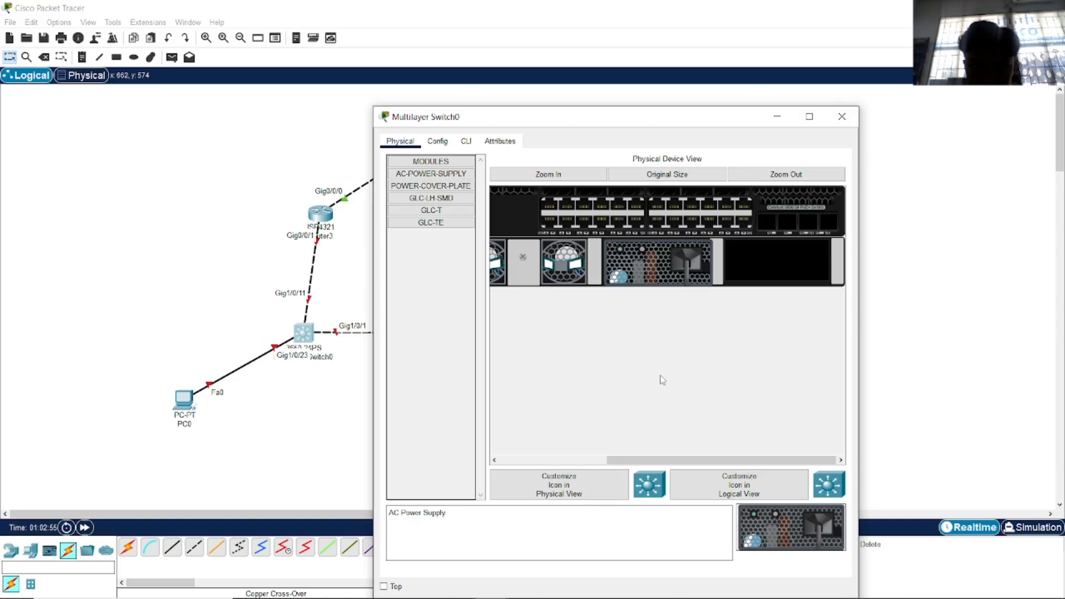
pyautogui.click(842, 115)
pyautogui.click(303, 336)
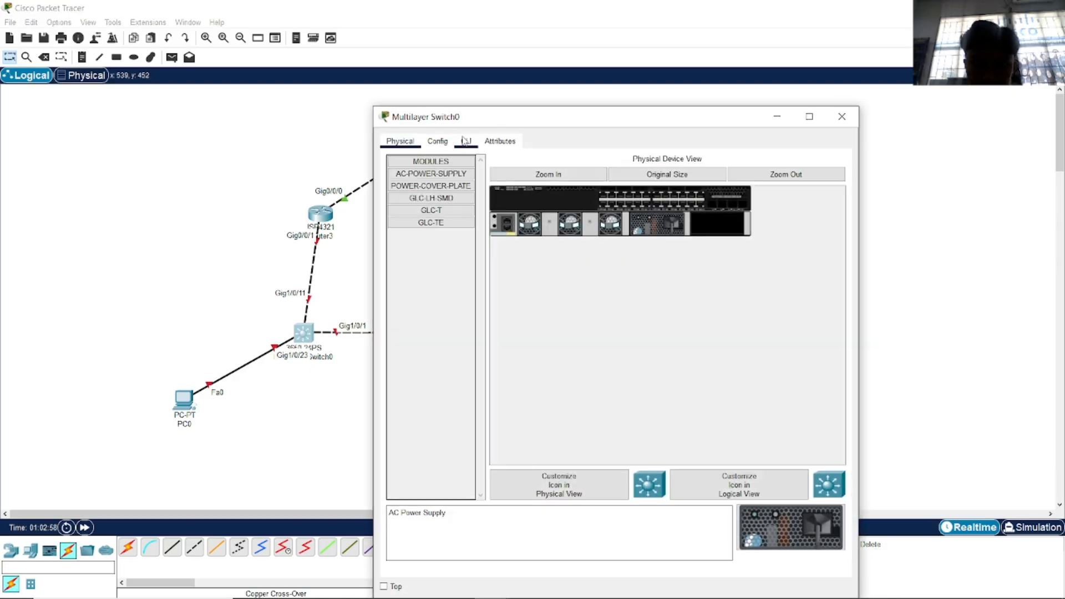
pyautogui.click(466, 141)
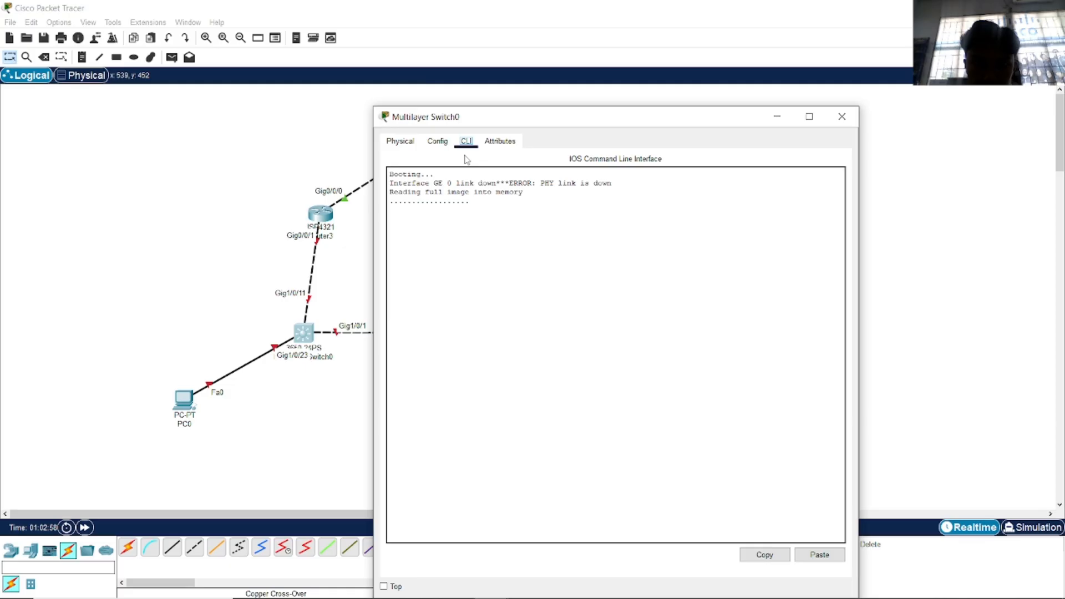
pyautogui.click(438, 141)
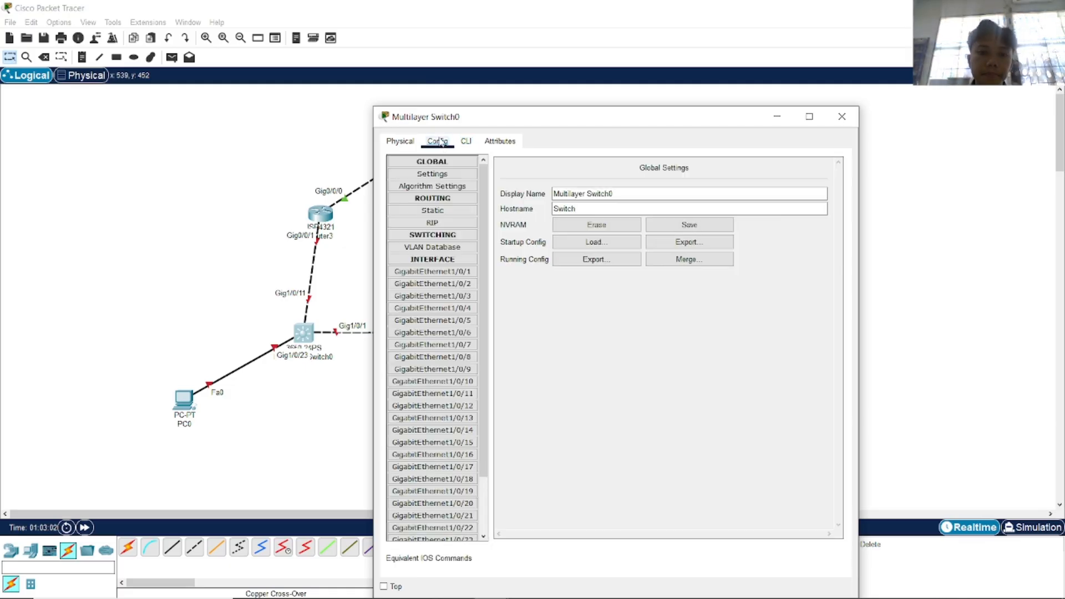
pyautogui.click(650, 377)
pyautogui.click(466, 140)
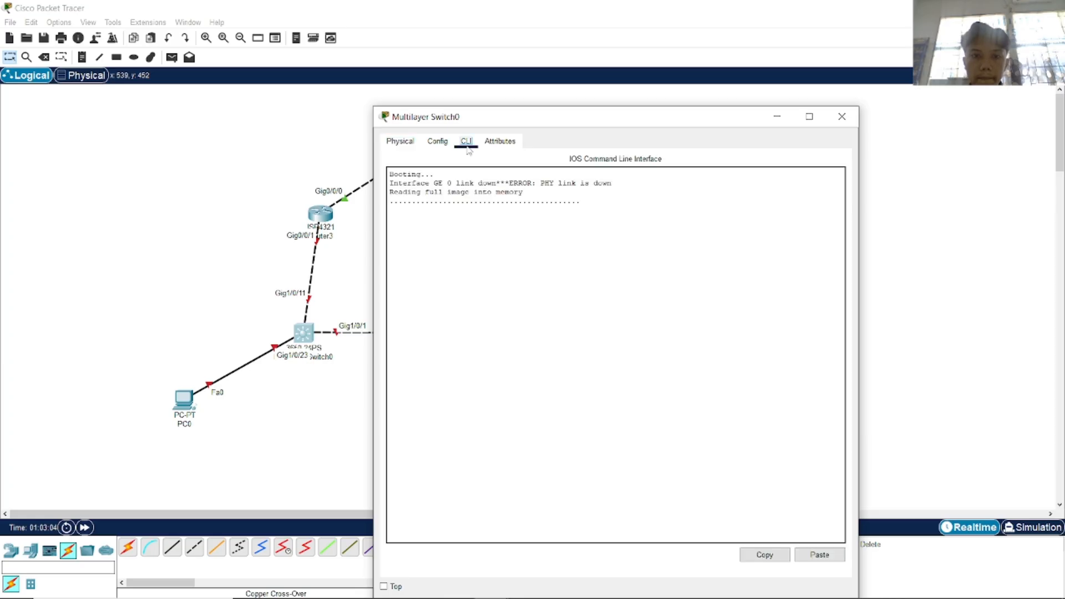
pyautogui.click(842, 117)
# Install an AC-POWER-SUPPLY in Multilayer Switch1 and reopen Switch0's console.
pyautogui.click(557, 340)
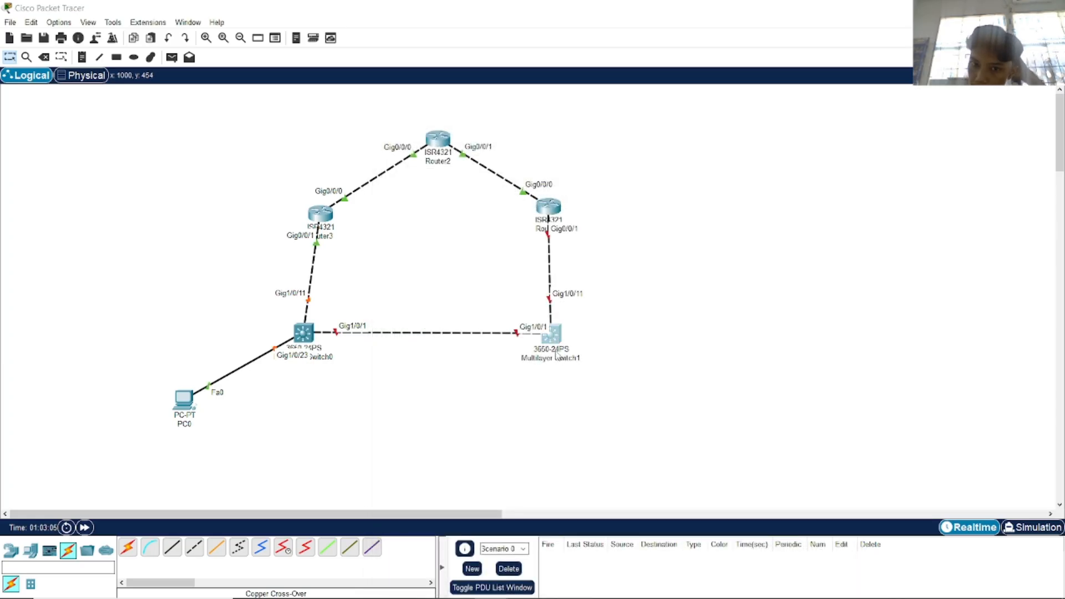
pyautogui.moveTo(791, 514); pyautogui.dragTo(663, 229)
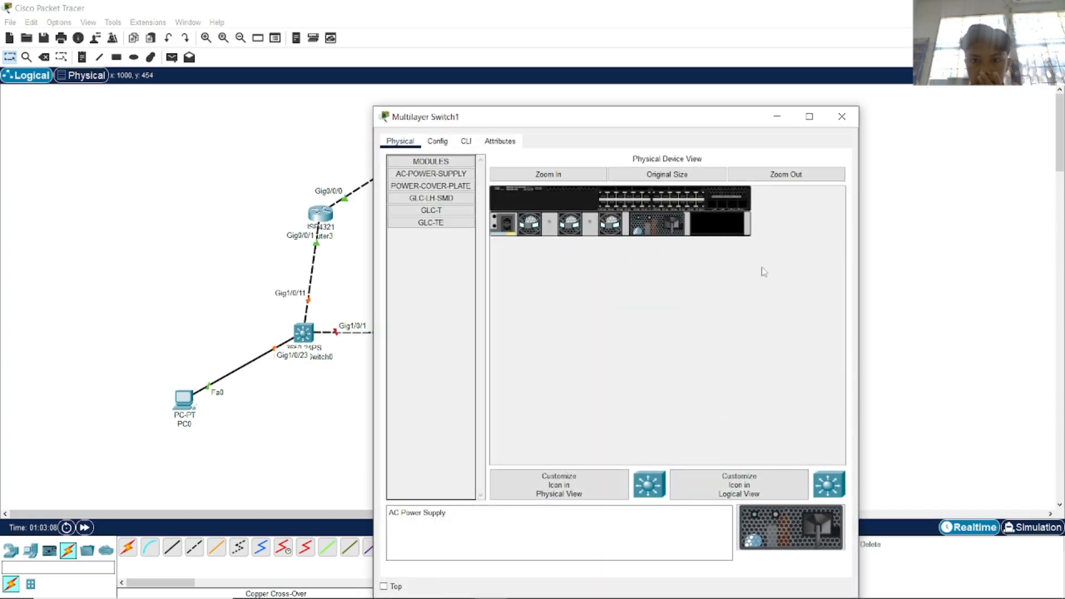
pyautogui.click(842, 117)
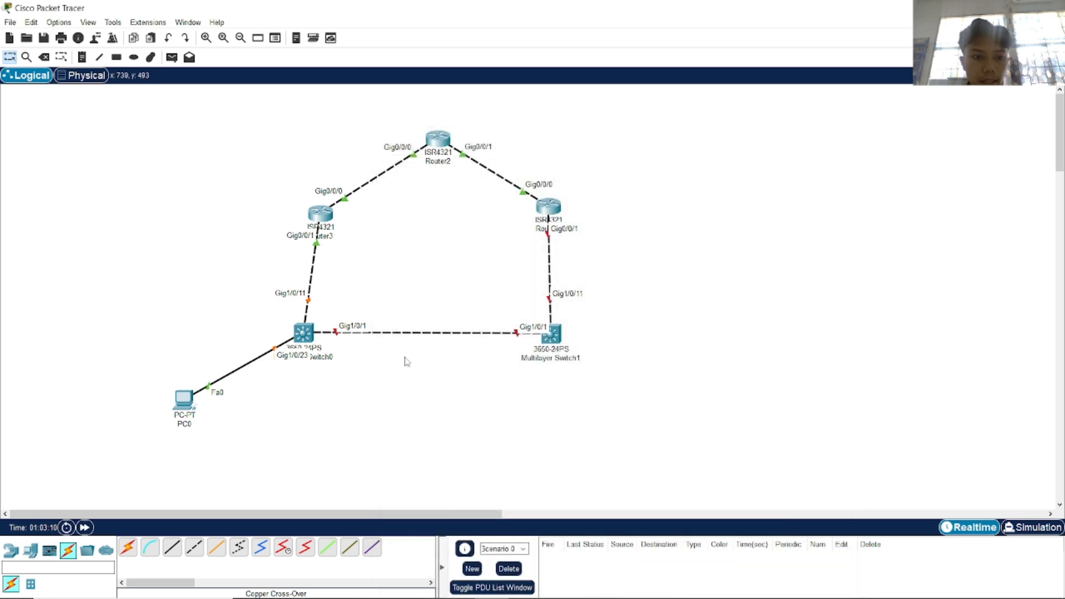
pyautogui.moveTo(304, 333); pyautogui.dragTo(307, 334)
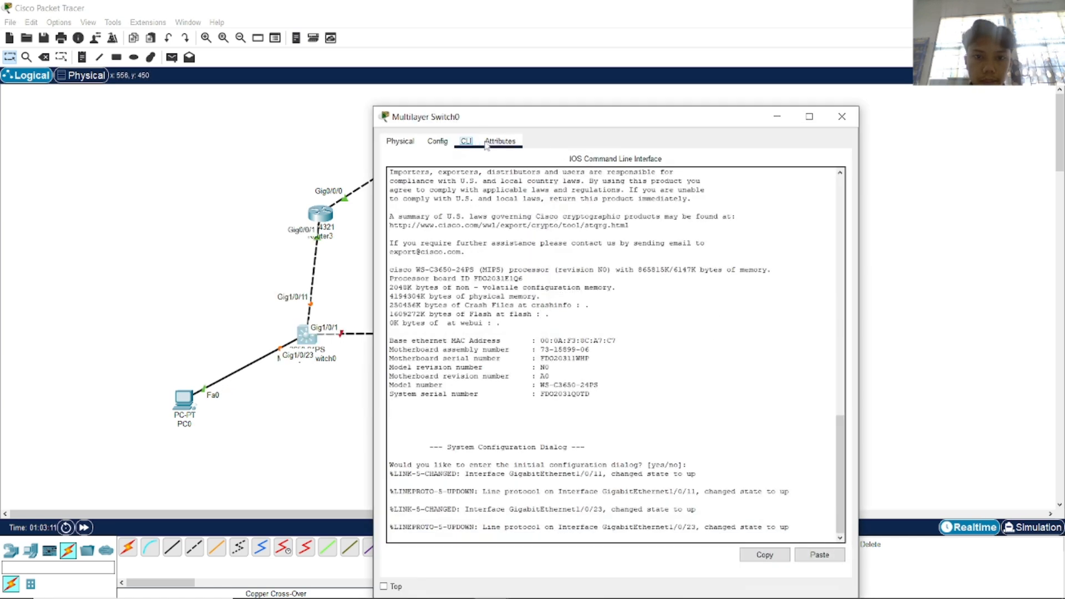
# Decline Switch0's initial configuration dialog and enter enable and configure terminal.
pyautogui.press('Return')
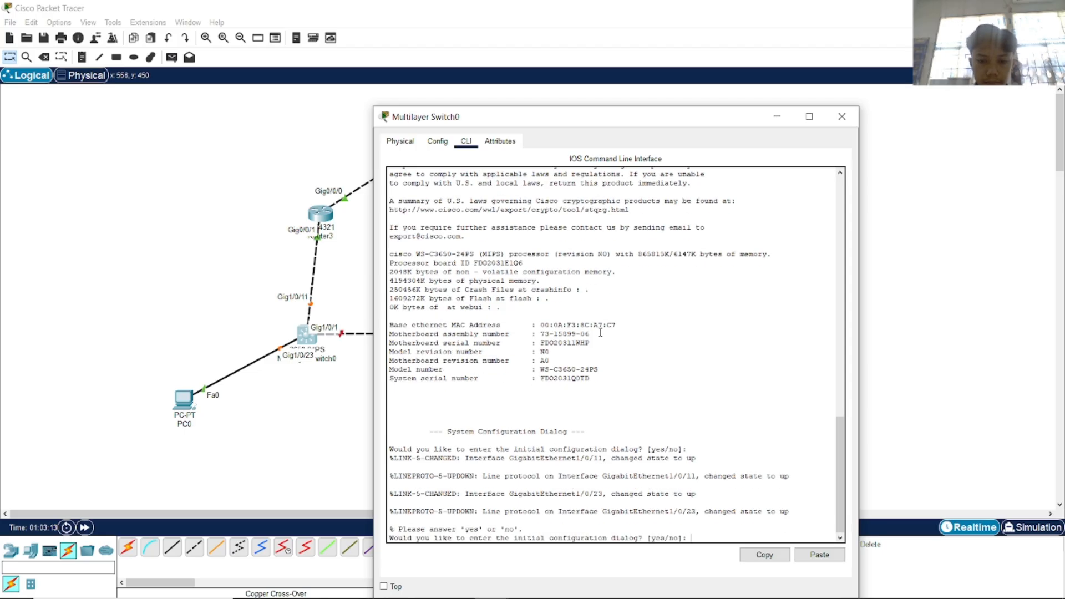
pyautogui.write('n')
pyautogui.press('Return')
pyautogui.press('Return')
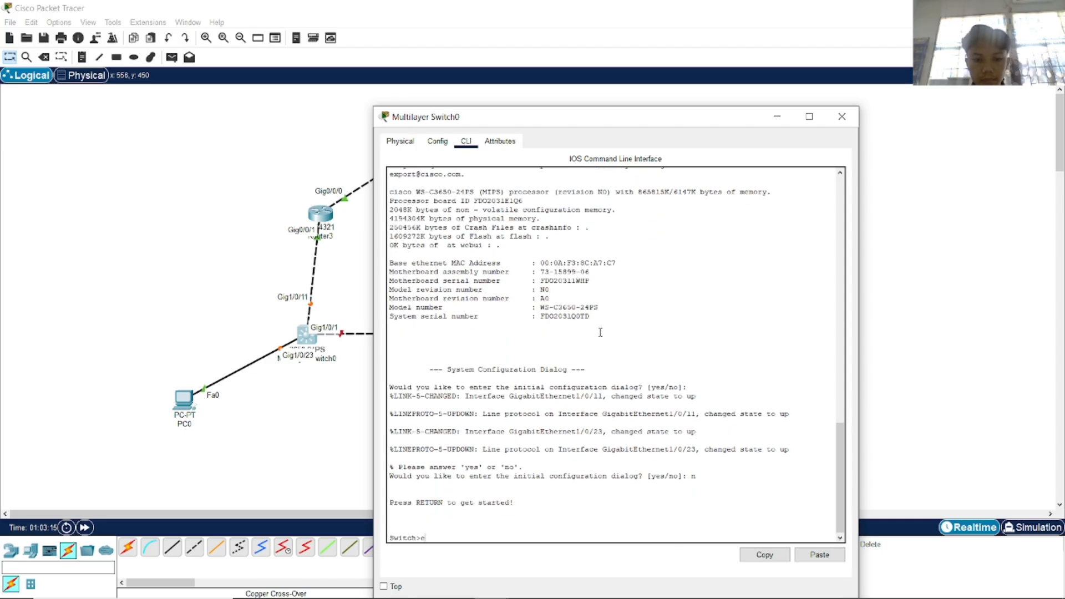
pyautogui.write('en')
pyautogui.press('Return')
pyautogui.write('conf')
pyautogui.press('Tab')
pyautogui.write('t')
# Scroll the lab PDF to the Switch D1 configuration section.
pyautogui.press('Tab')
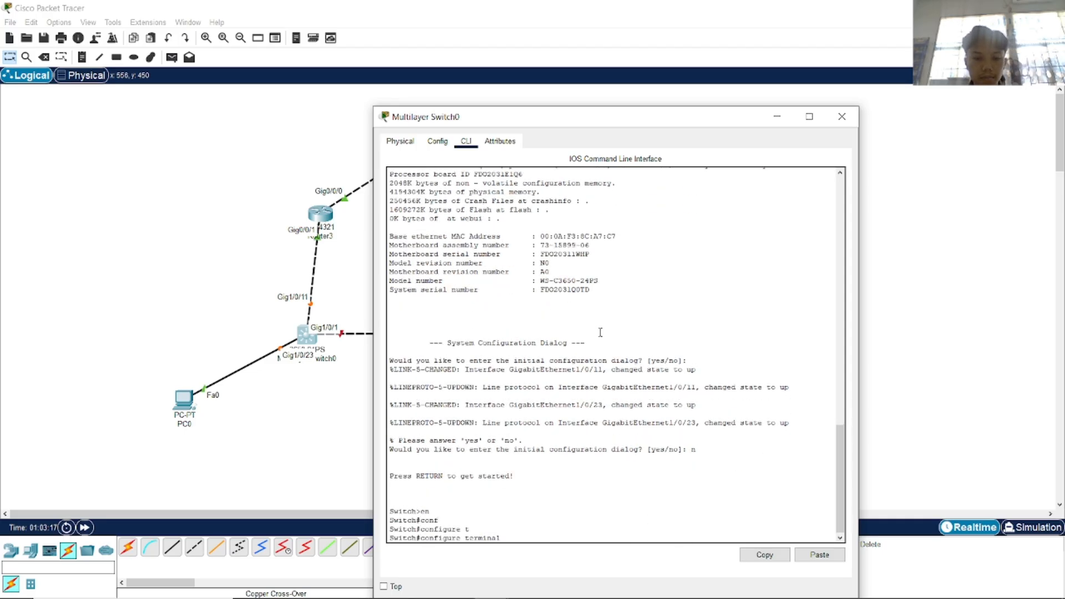
pyautogui.hotkey('alt', 'Tab')
pyautogui.press('Tab')
pyautogui.hotkey('alt', 'Tab')
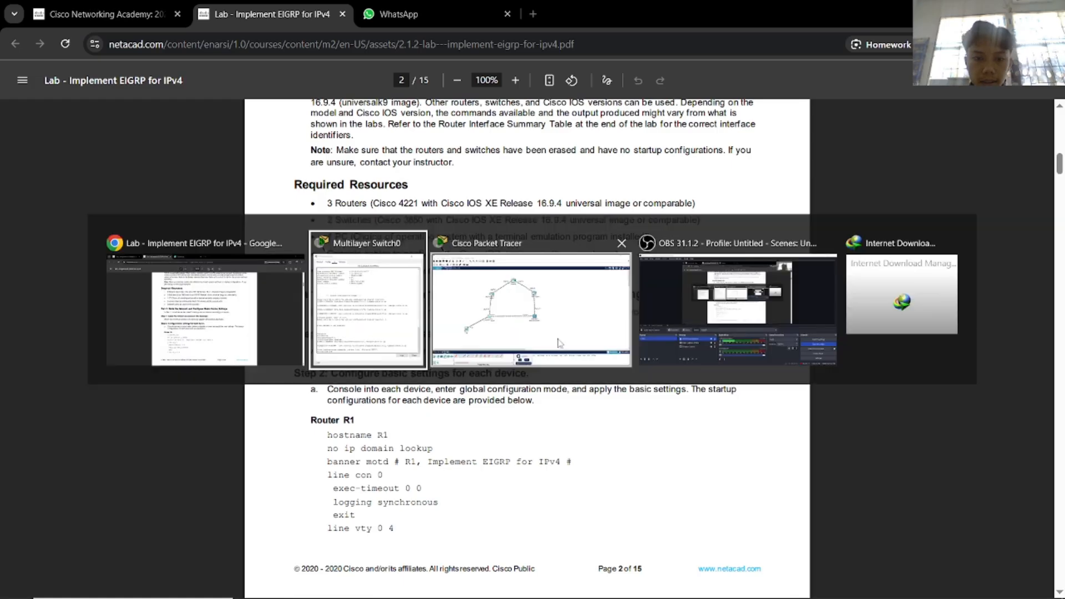
pyautogui.scroll(-15, 335, 376)
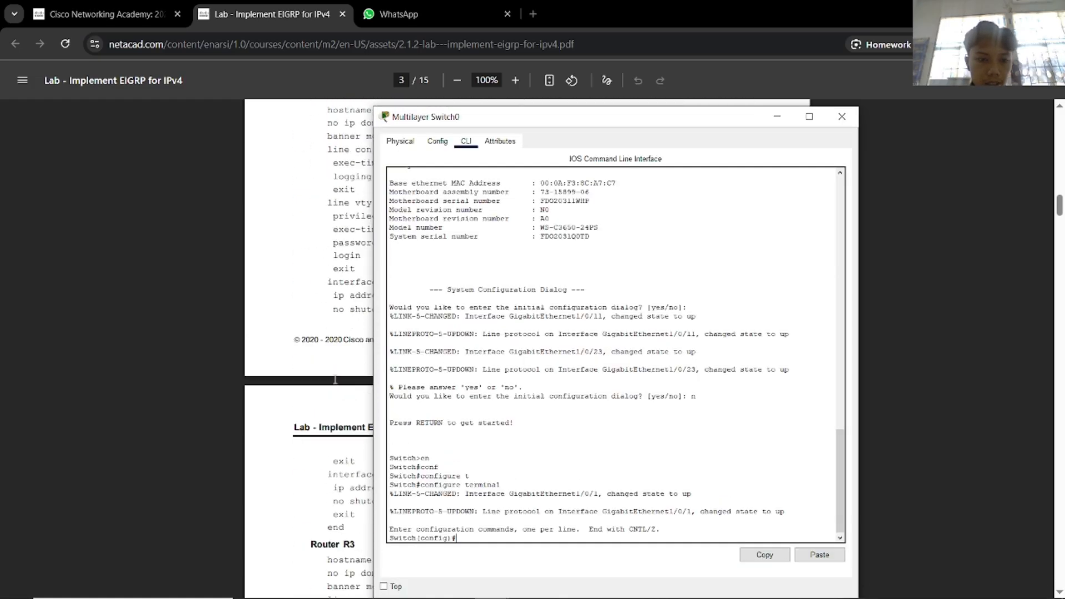
pyautogui.scroll(-6, 335, 376)
# Name the switch D1 and disable IP domain lookup.
pyautogui.moveTo(444, 117); pyautogui.dragTo(621, 105)
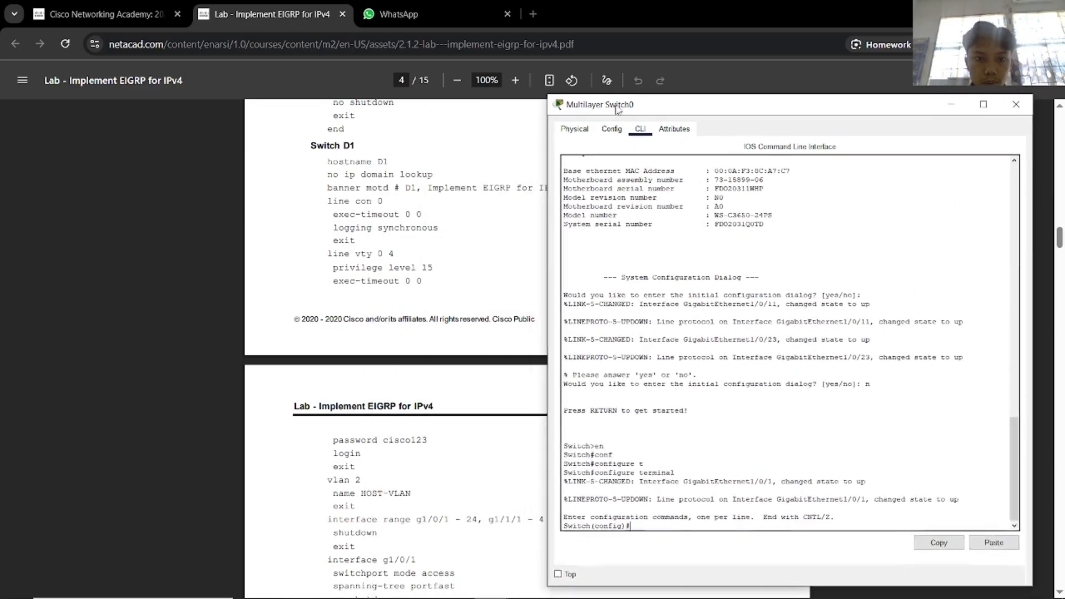
pyautogui.press('Tab')
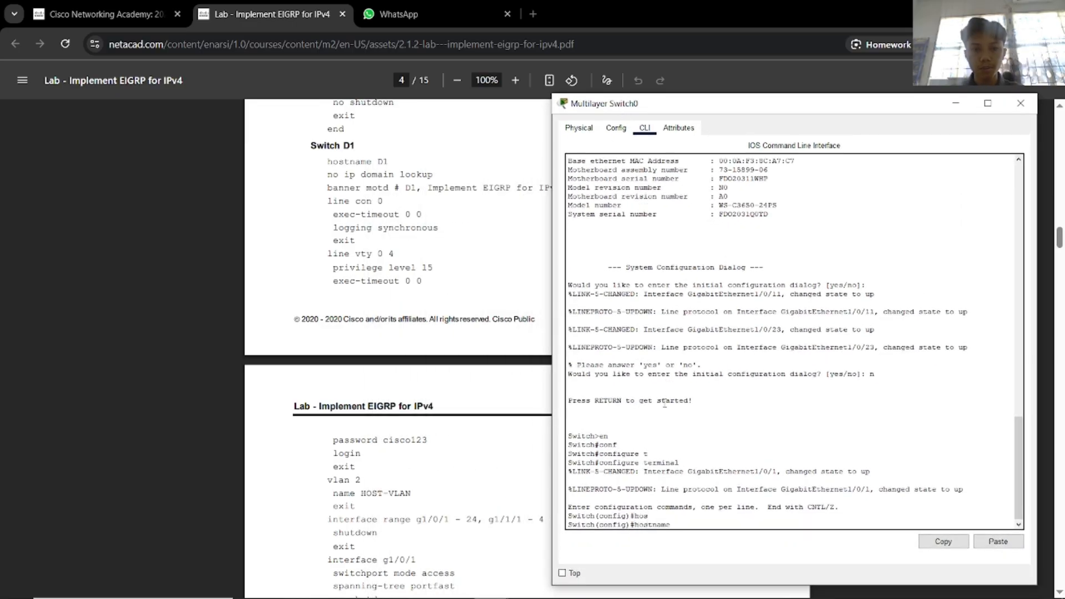
pyautogui.press('Return')
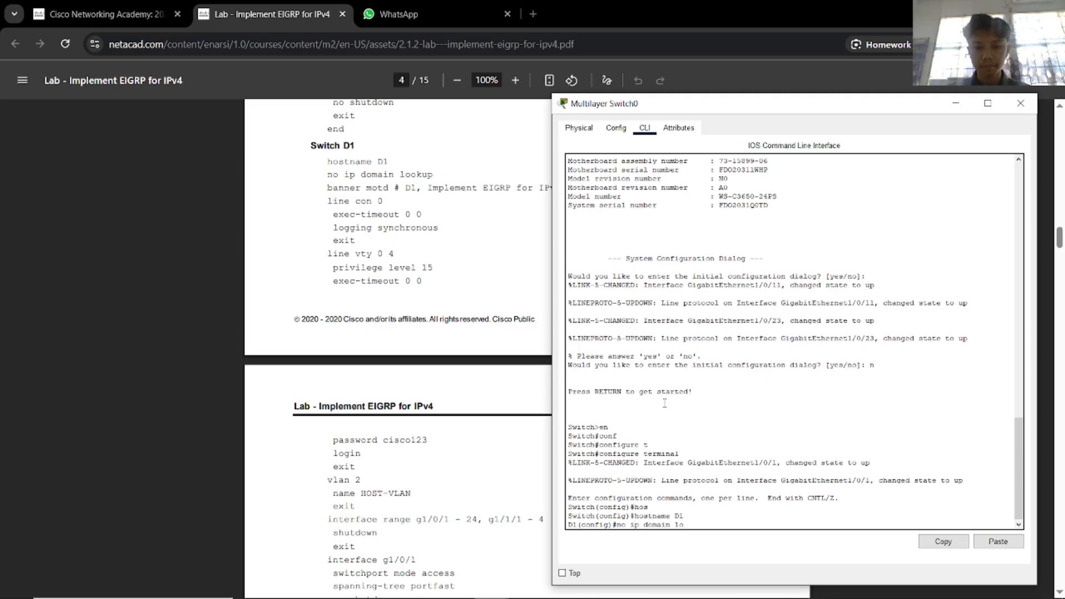
pyautogui.write('no ip domain lo')
pyautogui.press('Tab')
pyautogui.press('Return')
# Set D1's message-of-the-day banner.
pyautogui.write('ba')
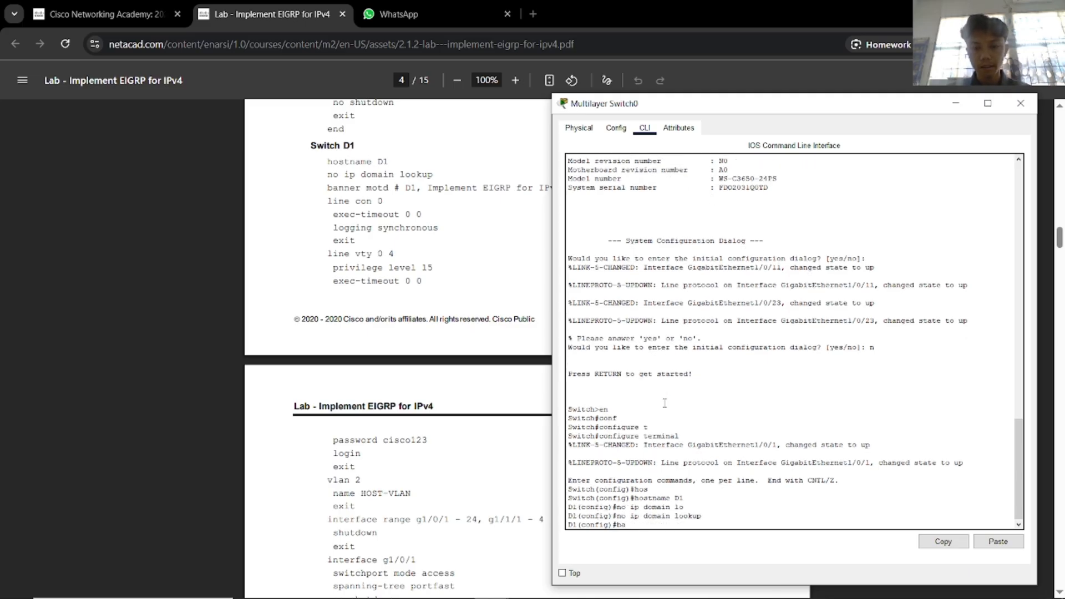
pyautogui.press('Tab')
pyautogui.write('n')
pyautogui.press('Tab')
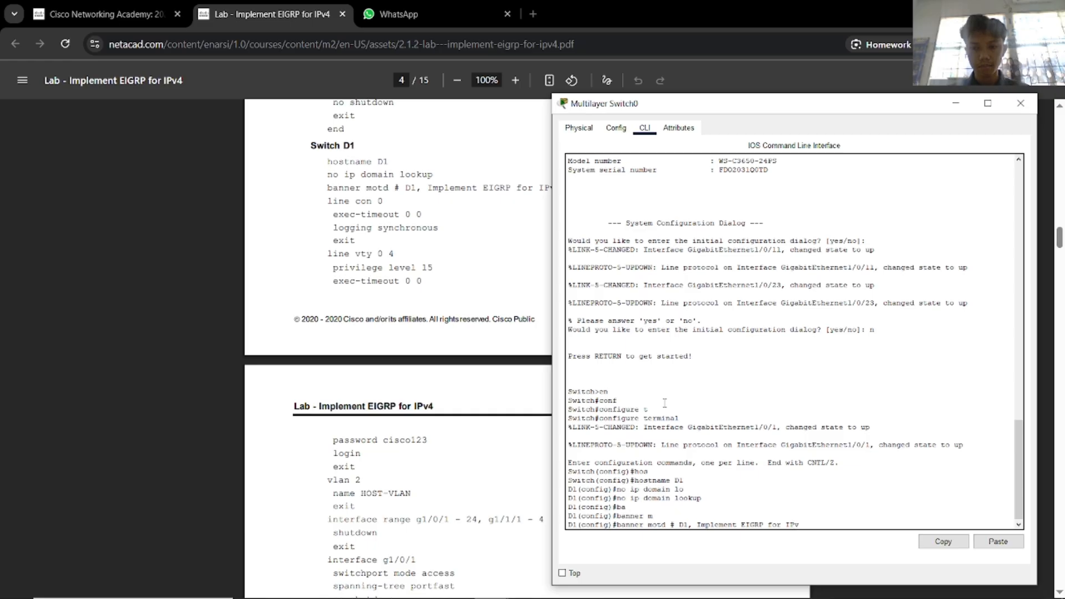
pyautogui.press('Return')
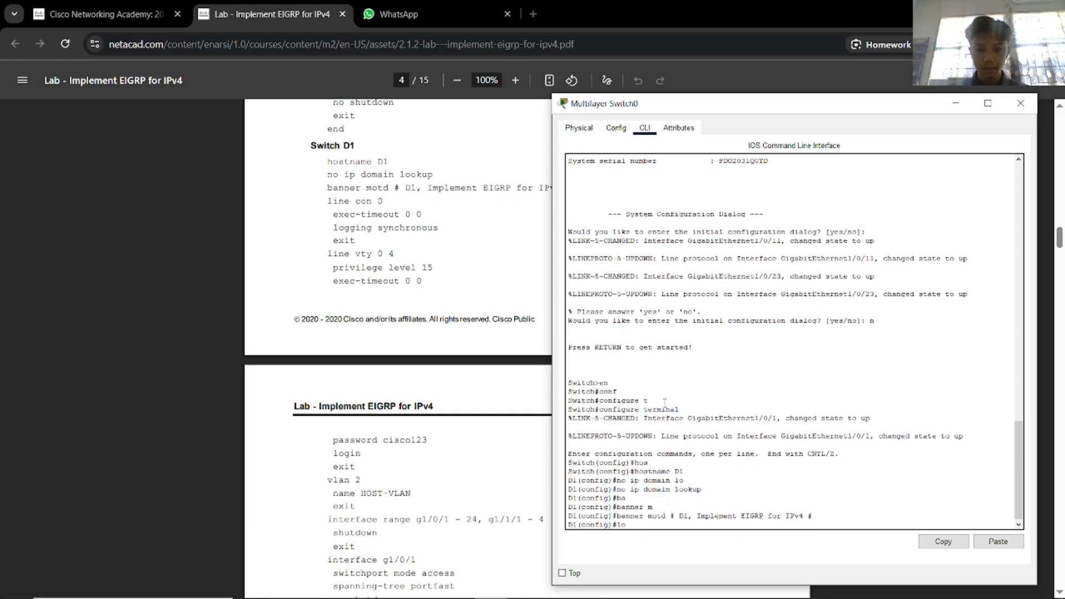
# On console line 0, set exec-timeout 0 0 and logging synchronous.
pyautogui.write('line con')
pyautogui.press('Tab')
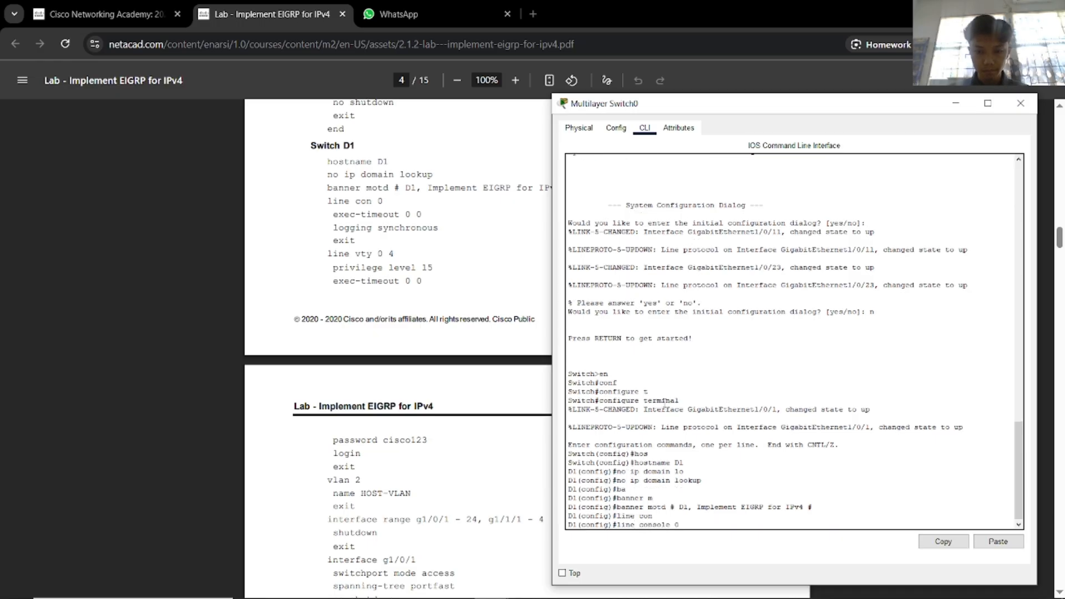
pyautogui.write('0')
pyautogui.press('Return')
pyautogui.write('e)#e')
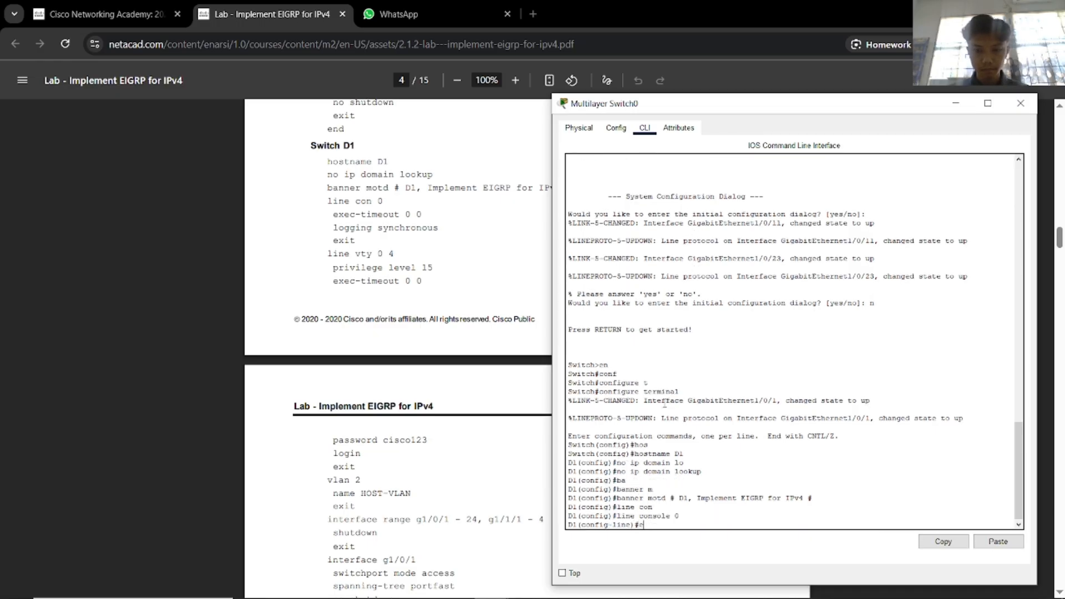
pyautogui.write('xe')
pyautogui.press('Tab')
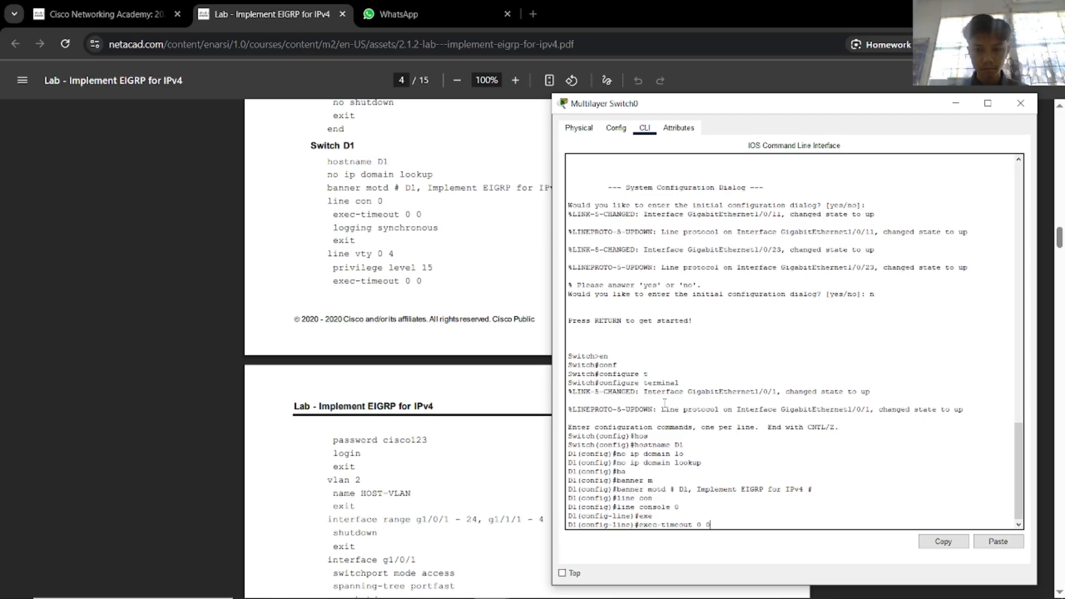
pyautogui.write('0 0')
pyautogui.press('Return')
pyautogui.write('loggi')
pyautogui.press('Tab')
pyautogui.write('sy')
pyautogui.press('Tab')
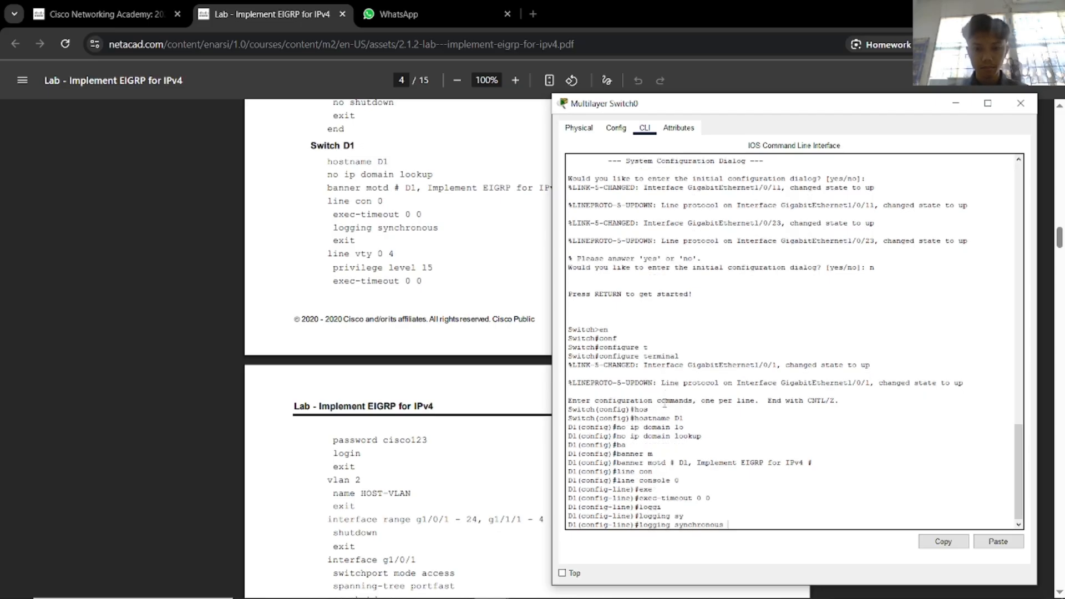
pyautogui.press('Return')
pyautogui.press('Return')
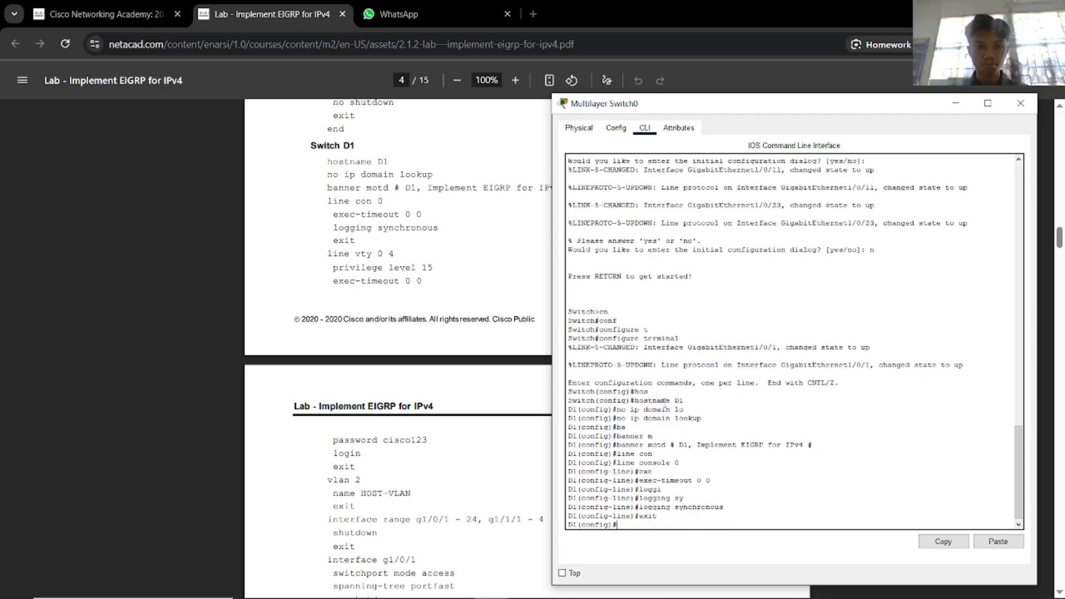
# Give vty lines 0 4 privilege level 15.
pyautogui.write('lin')
pyautogui.press('Tab')
pyautogui.write('v')
pyautogui.press('Tab')
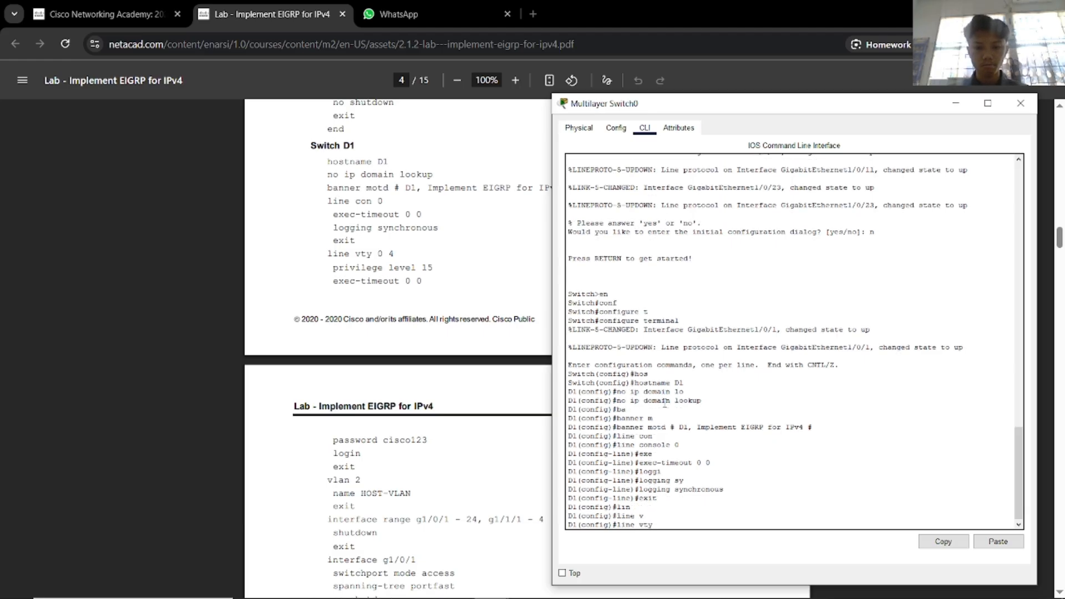
pyautogui.write('0 4')
pyautogui.press('Return')
pyautogui.write('pri')
pyautogui.press('Tab')
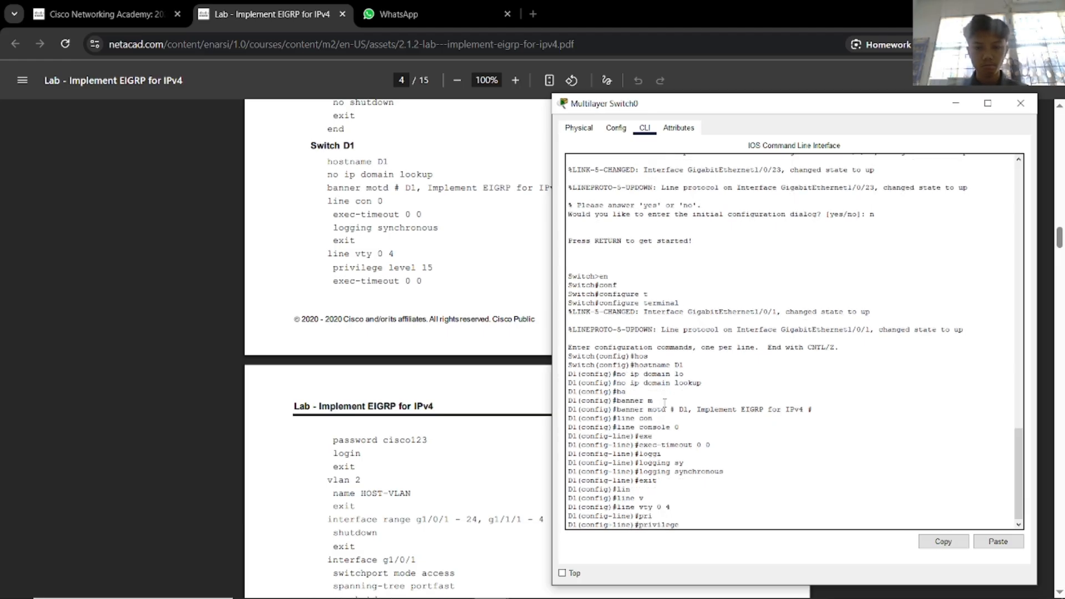
pyautogui.write('le')
pyautogui.press('Tab')
pyautogui.write('15')
pyautogui.press('Return')
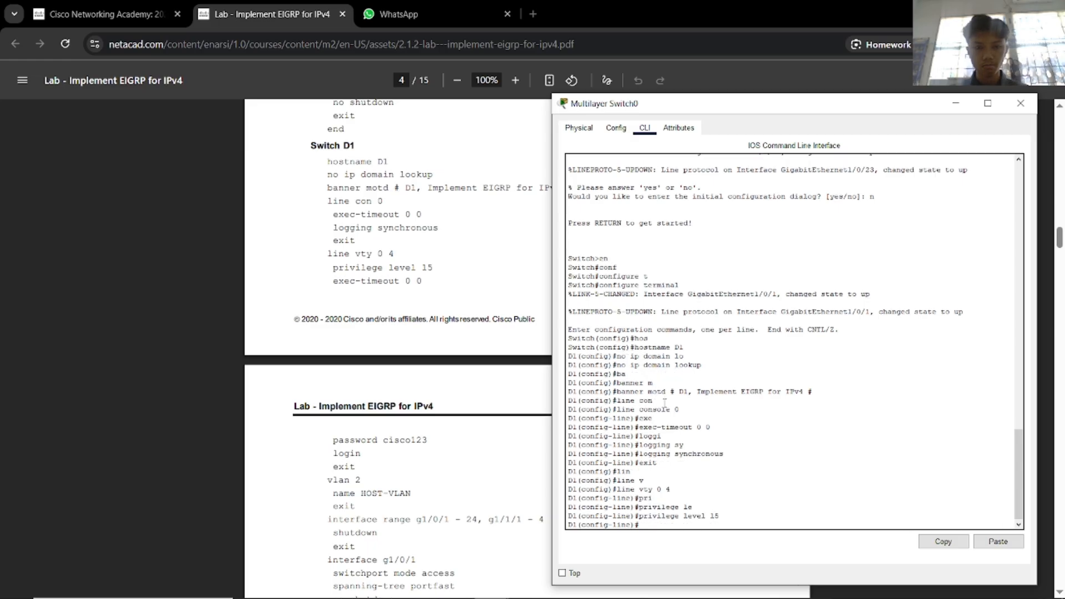
# Disable the vty exec timeout, set a vty password and enable login.
pyautogui.write('exe')
pyautogui.press('Tab')
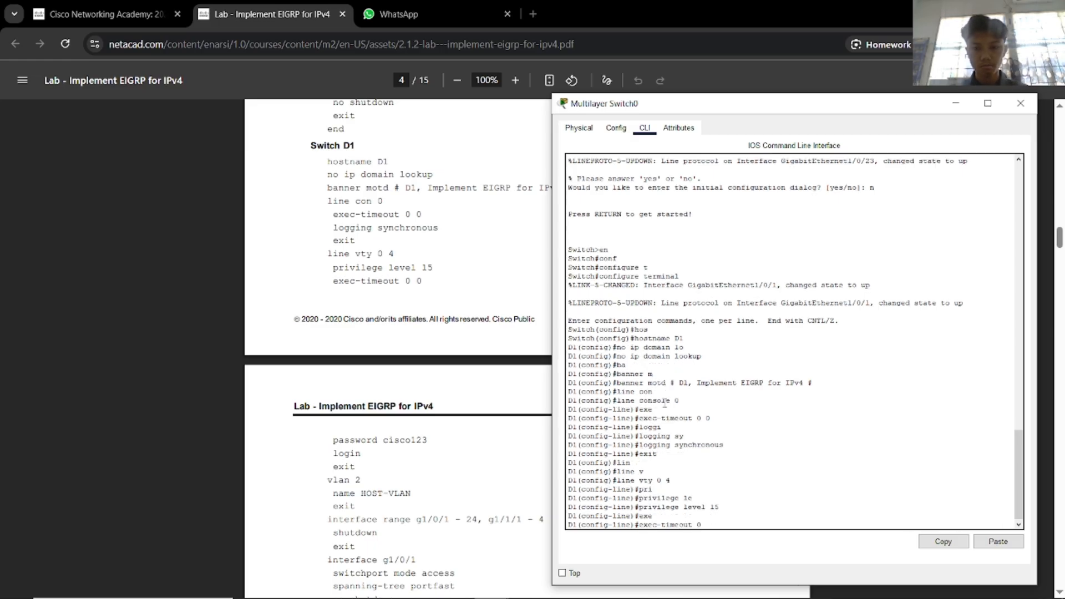
pyautogui.press('Return')
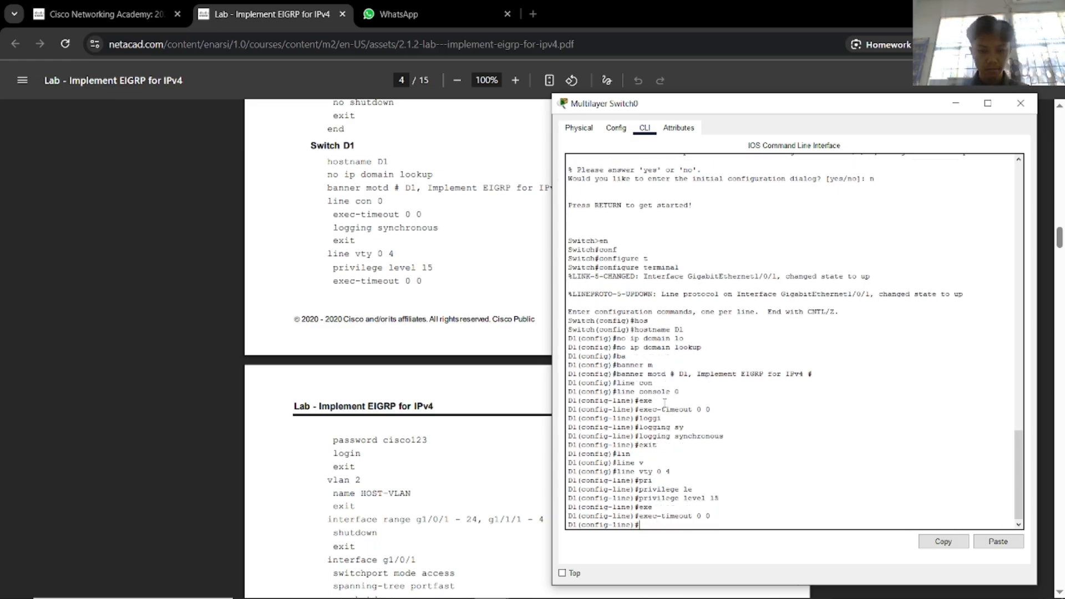
pyautogui.write('pass')
pyautogui.press('Tab')
pyautogui.write('cisco1')
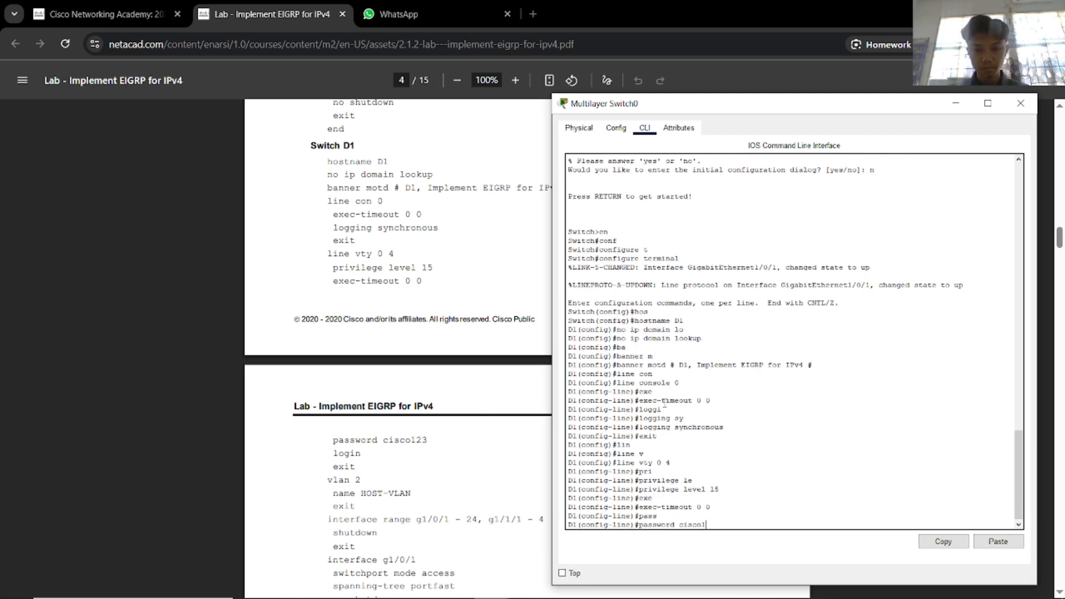
pyautogui.write('23')
pyautogui.press('Return')
pyautogui.write('login')
pyautogui.press('Return')
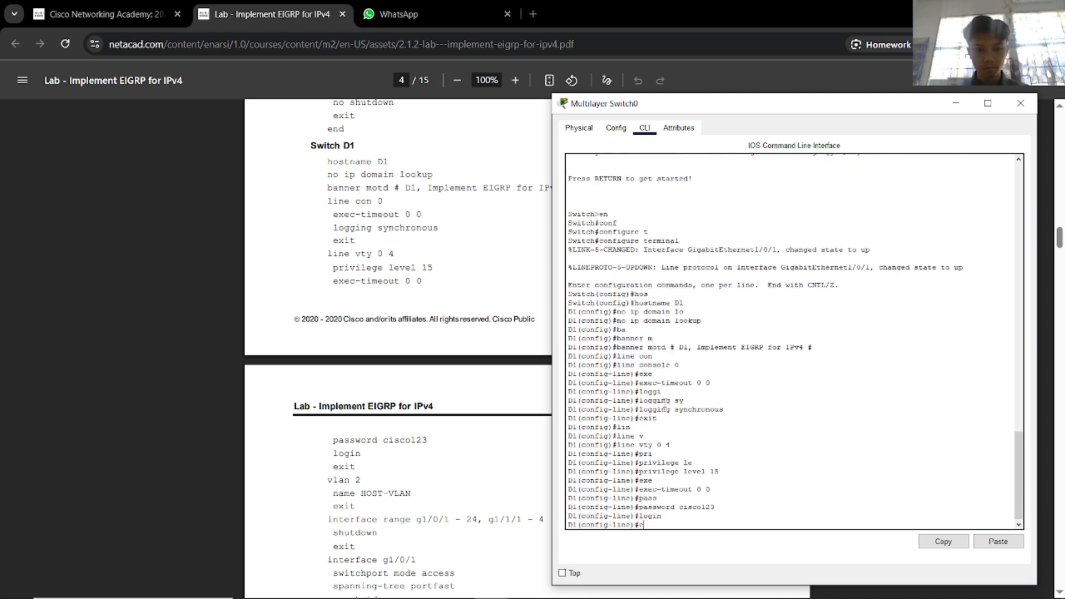
pyautogui.write('exit')
pyautogui.press('Return')
# Create VLAN 2 and name it HOST-VLAN.
pyautogui.write('vla')
pyautogui.press('Tab')
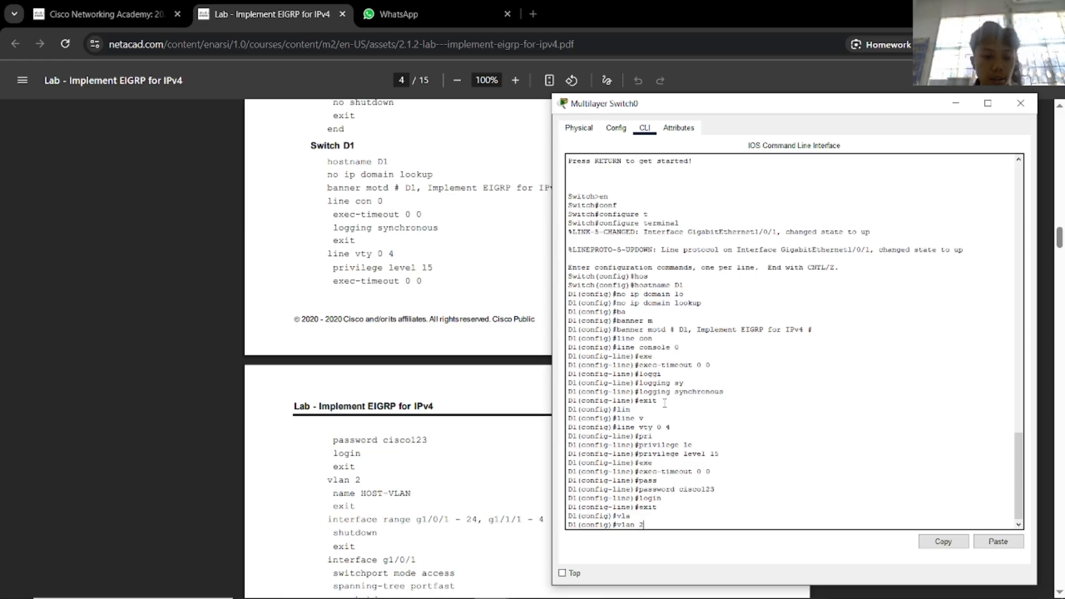
pyautogui.press('Return')
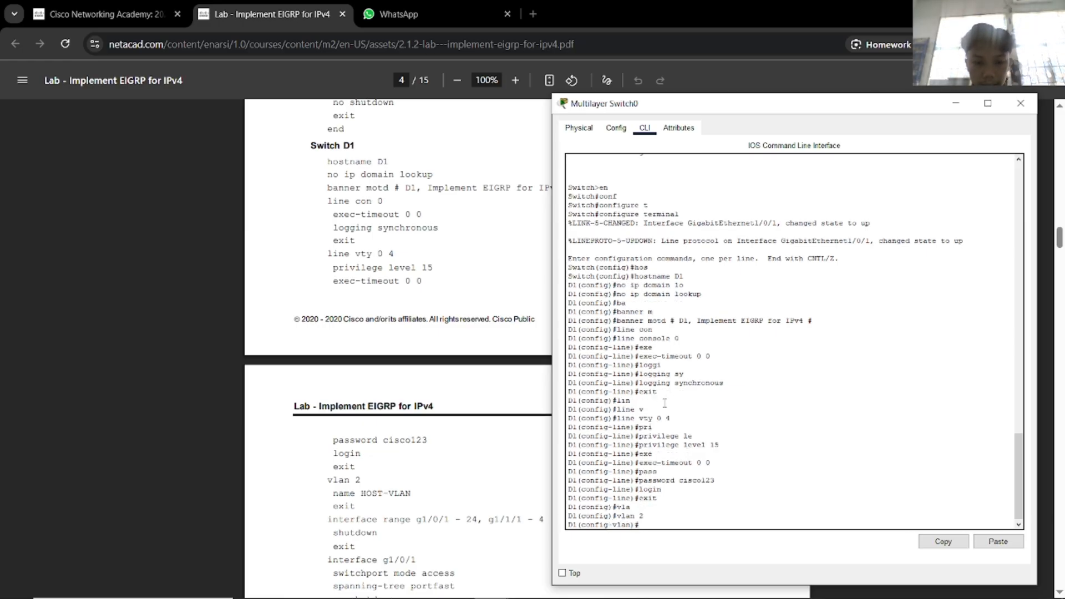
pyautogui.write('name')
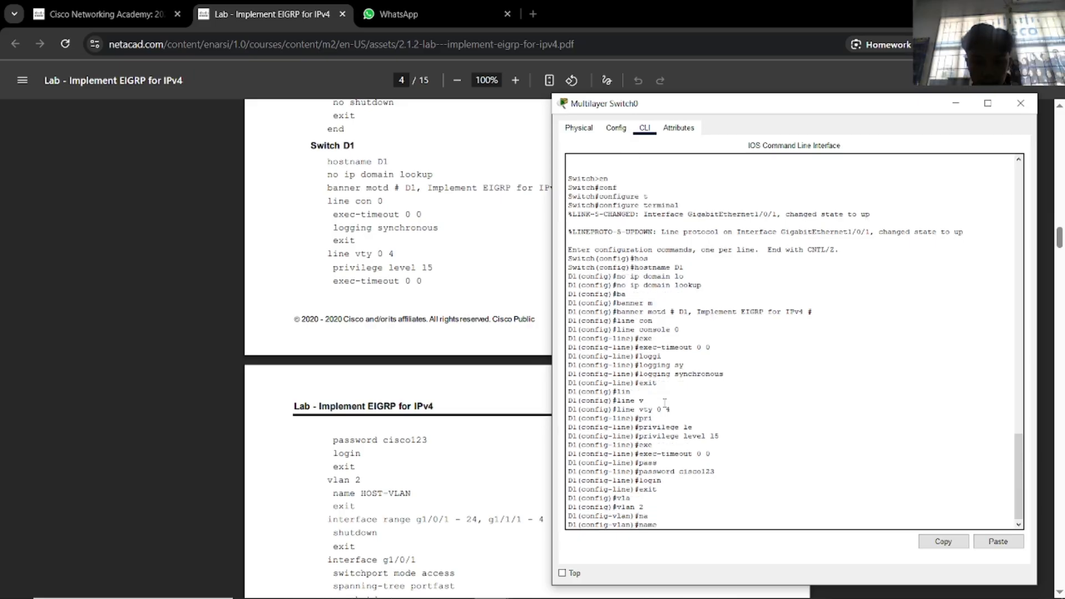
pyautogui.press('Tab')
pyautogui.write('HOST')
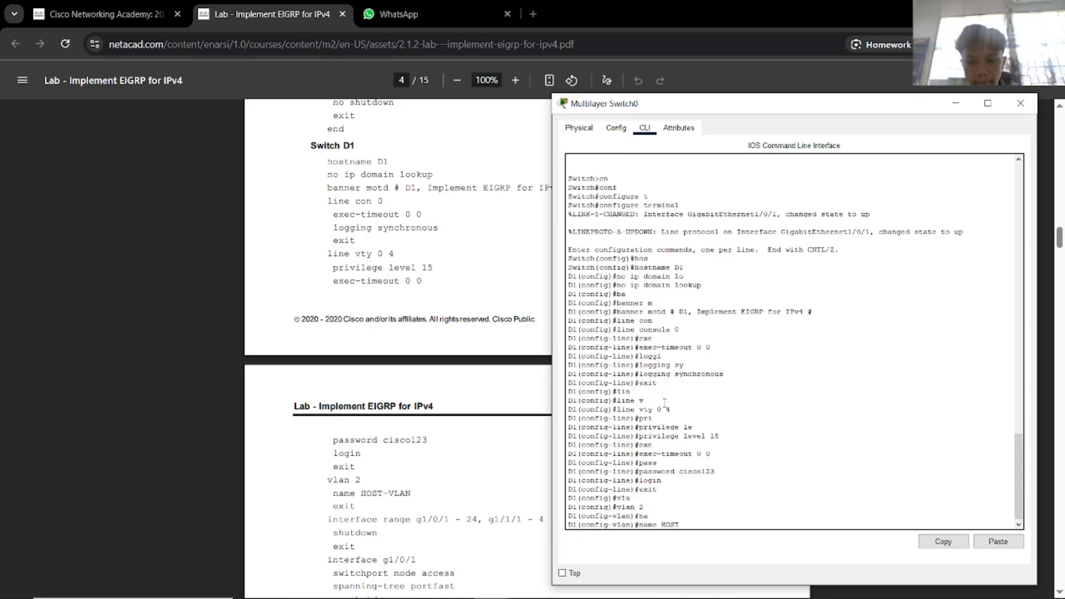
pyautogui.write('-VLAN')
pyautogui.press('Return')
pyautogui.write('exi')
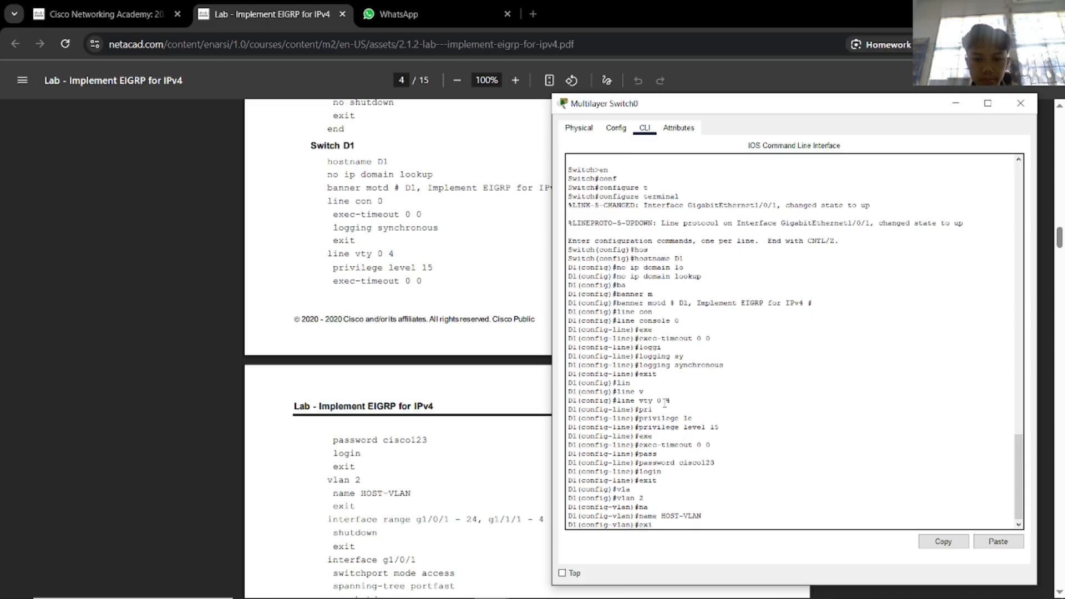
pyautogui.write('t')
pyautogui.press('Return')
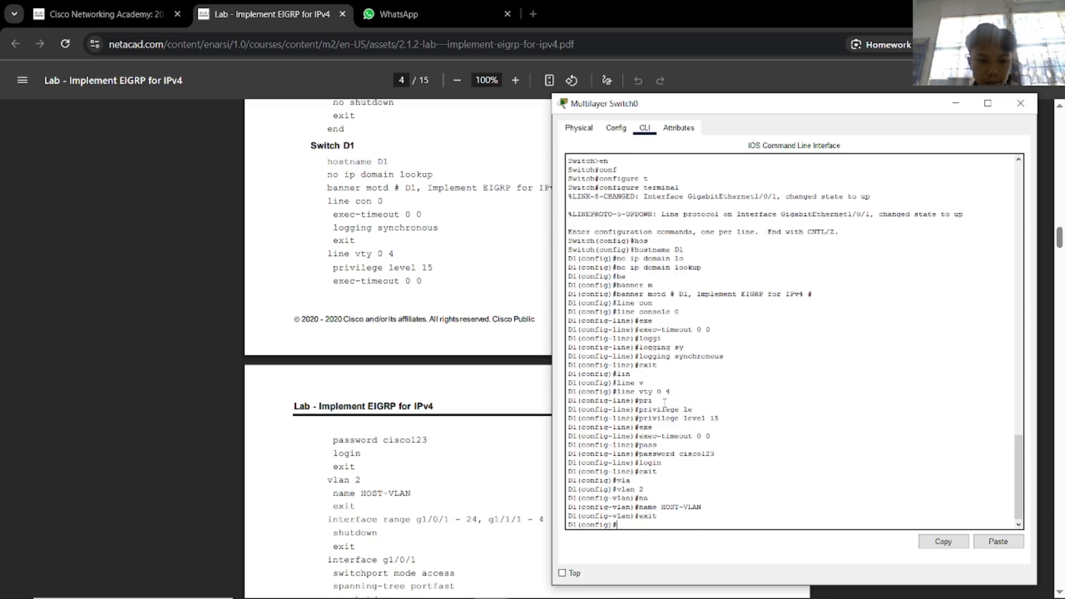
# Begin an interface range command for D1's ports.
pyautogui.write('int')
pyautogui.press('Tab')
pyautogui.write('r')
pyautogui.press('Tab')
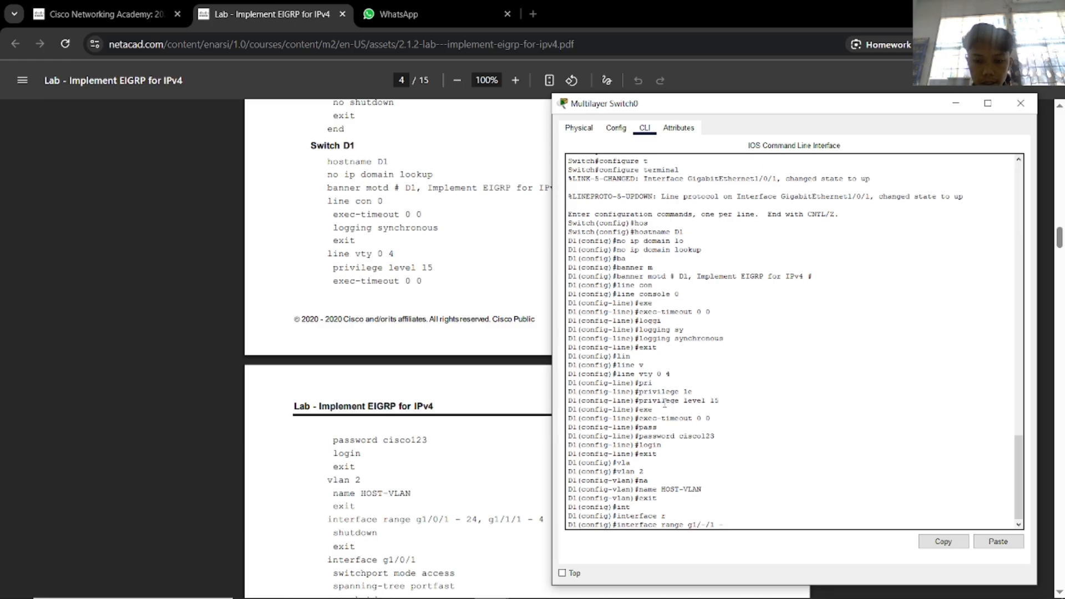
# Correct the typo and select interface range g1/0/1 - 24, g1/1/1 - 4.
pyautogui.moveTo(696, 110); pyautogui.dragTo(767, 114)
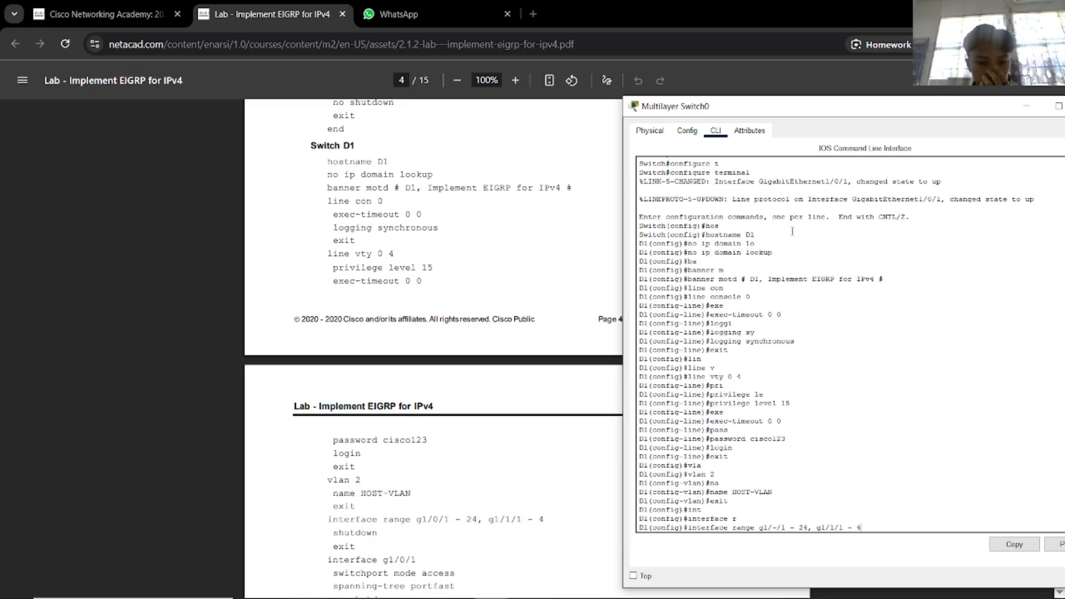
pyautogui.press('Return')
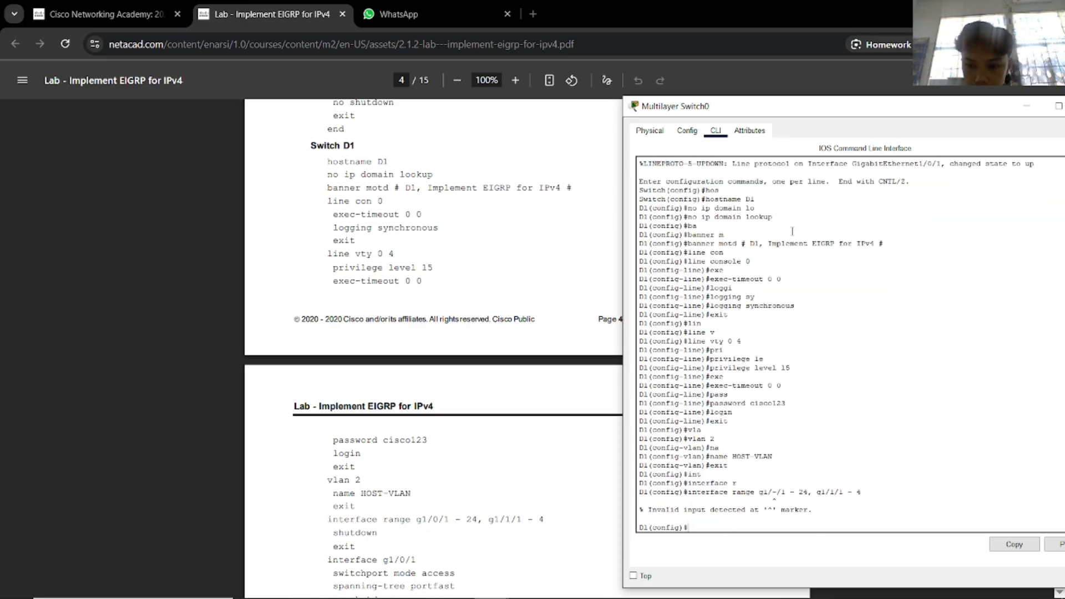
pyautogui.press('Up')
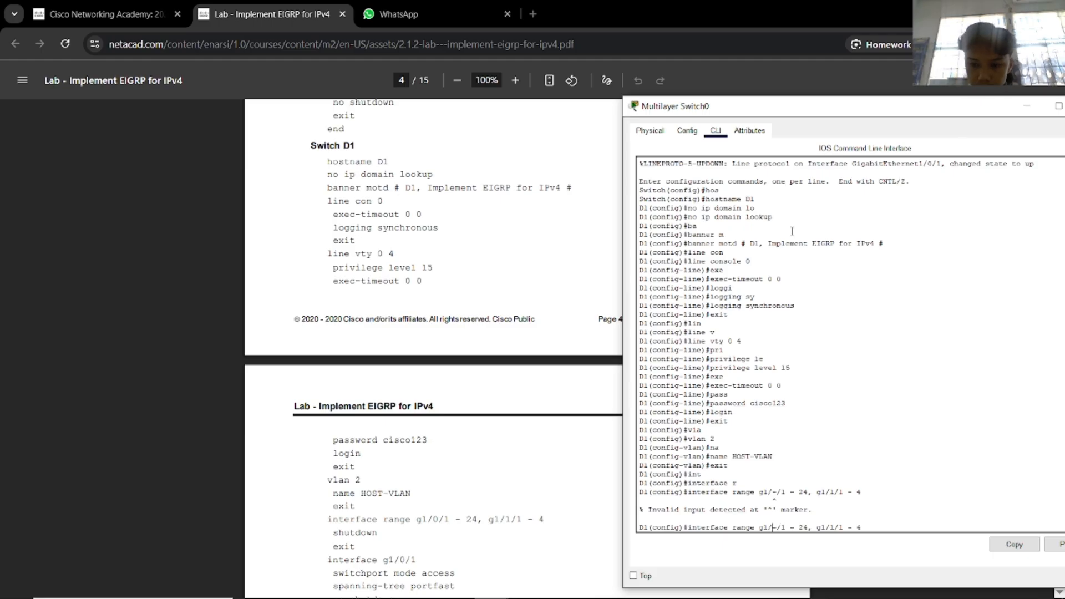
pyautogui.press('BackSpace')
pyautogui.write('0')
pyautogui.press('Return')
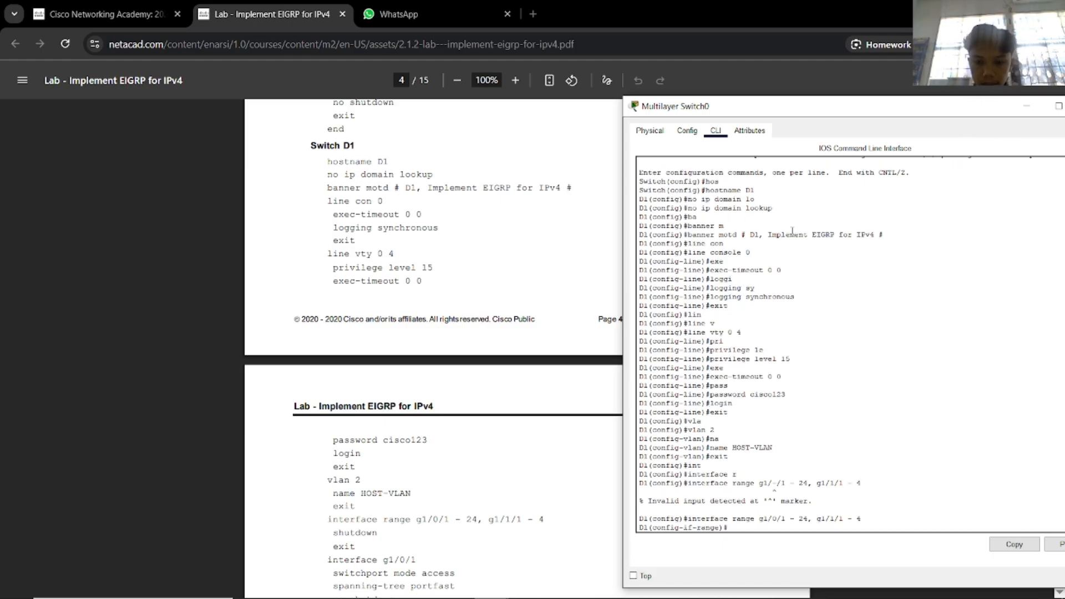
# Shut down all ports in the selected range.
pyautogui.write('shut')
pyautogui.press('Tab')
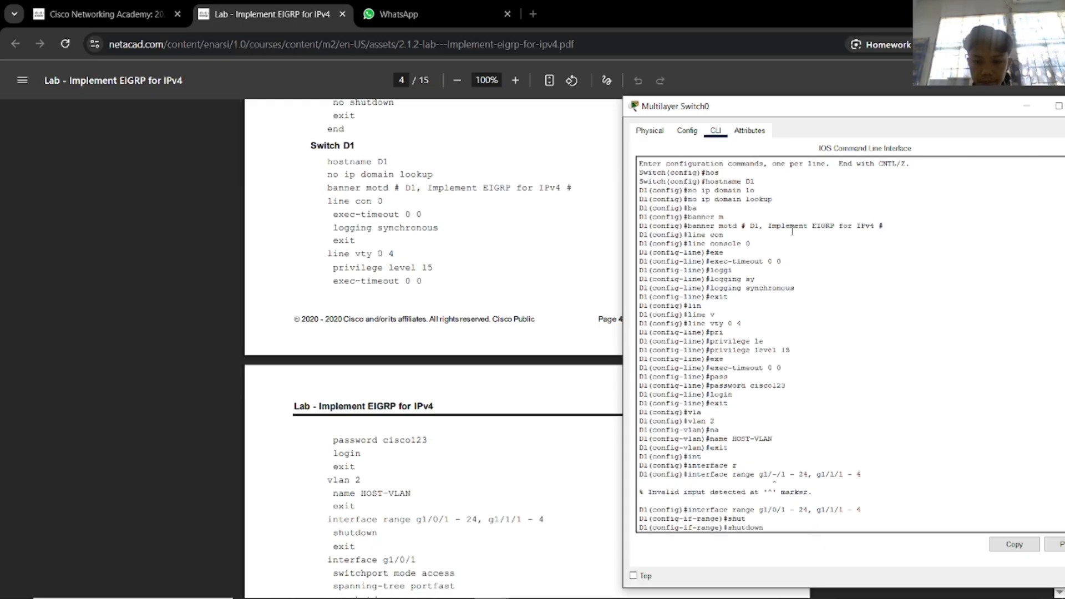
pyautogui.press('Return')
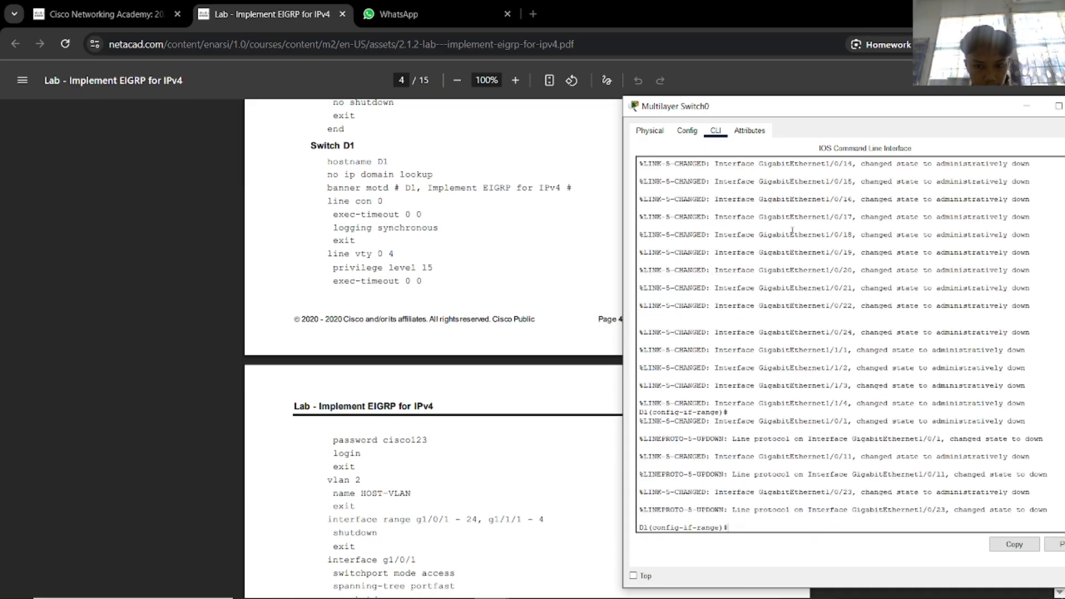
pyautogui.moveTo(754, 107); pyautogui.dragTo(751, 88)
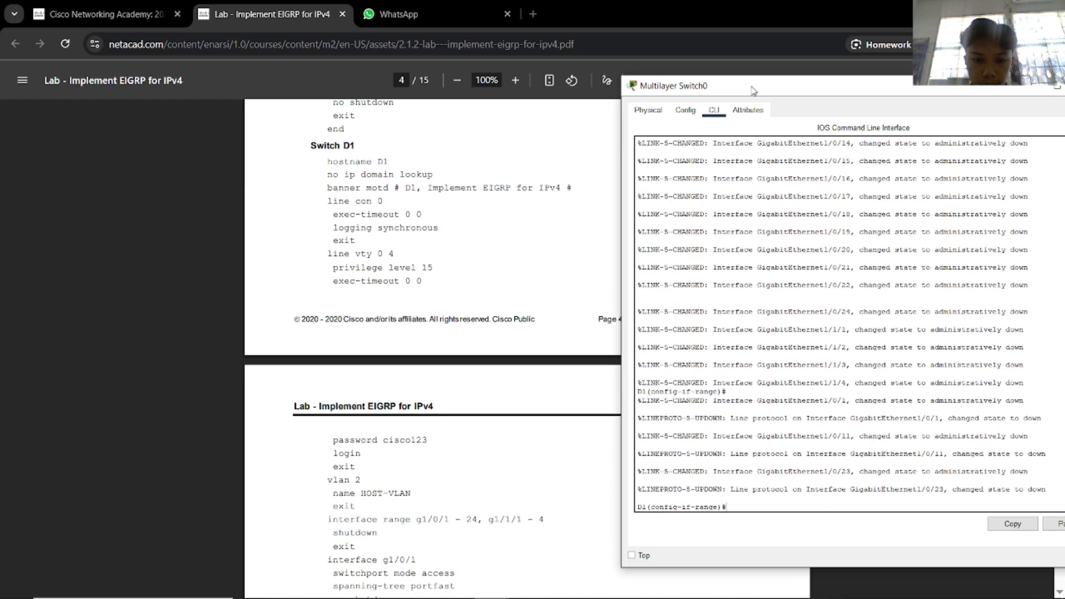
pyautogui.scroll(-2, 517, 401)
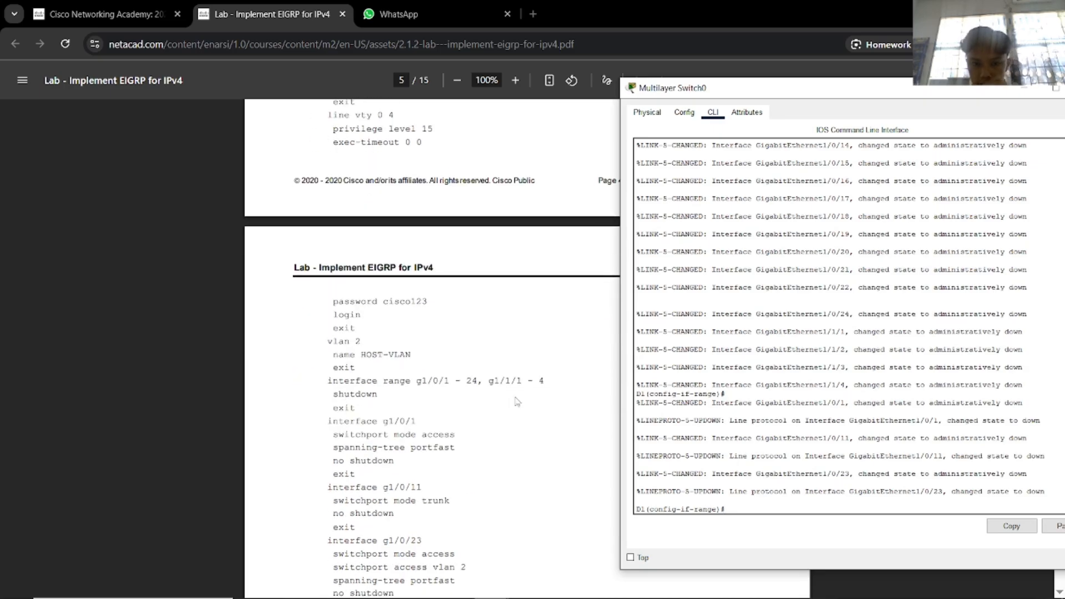
# Leave interface-range configuration and enter interface Gi1/0/1 on D1.
pyautogui.write('exit')
pyautogui.press('Return')
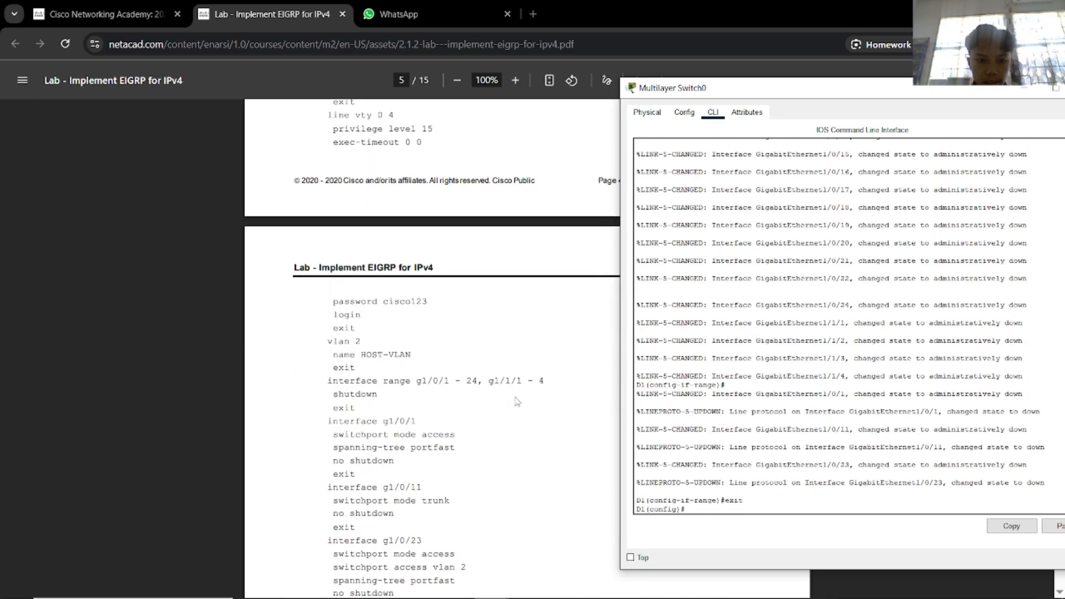
pyautogui.write('g')
pyautogui.press('Tab')
pyautogui.write('i')
pyautogui.press('Tab')
pyautogui.press('BackSpace')
pyautogui.press('BackSpace')
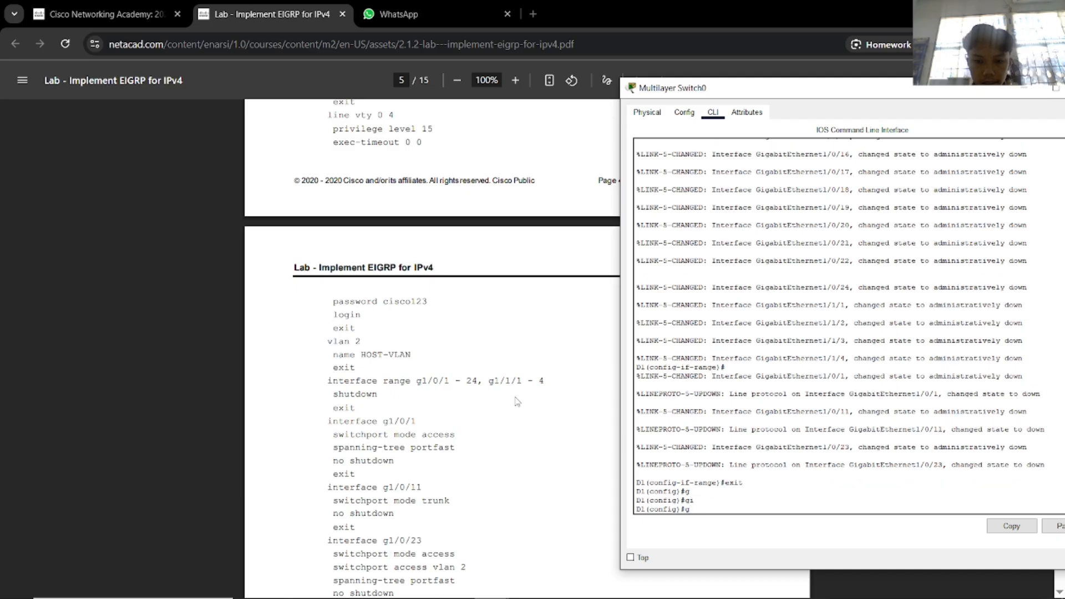
pyautogui.write('in')
pyautogui.press('Tab')
pyautogui.write('g')
pyautogui.press('Tab')
pyautogui.write('0')
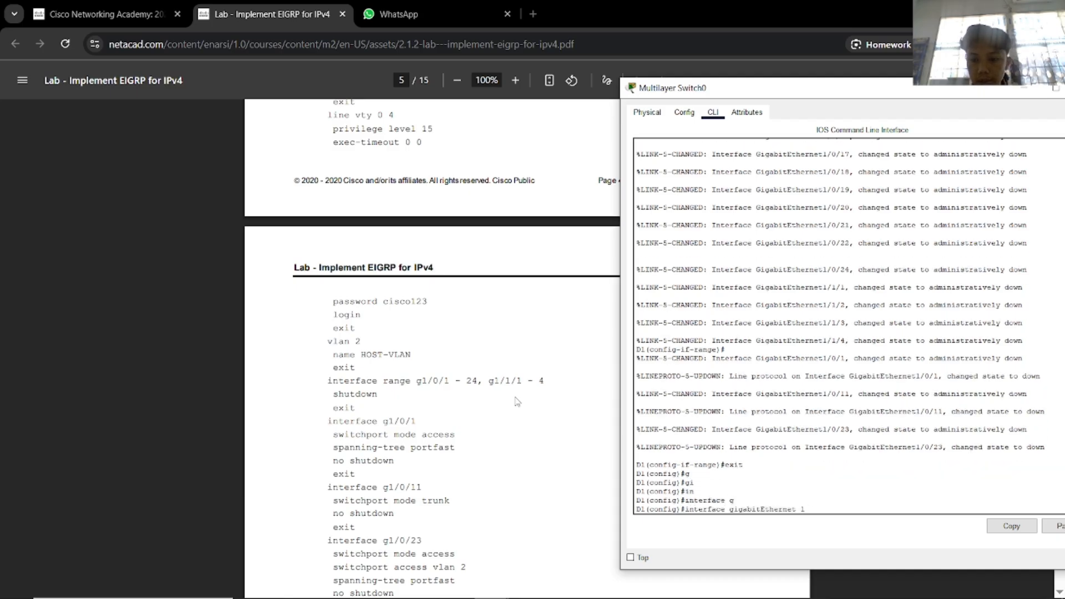
pyautogui.write('/0/1')
pyautogui.press('Return')
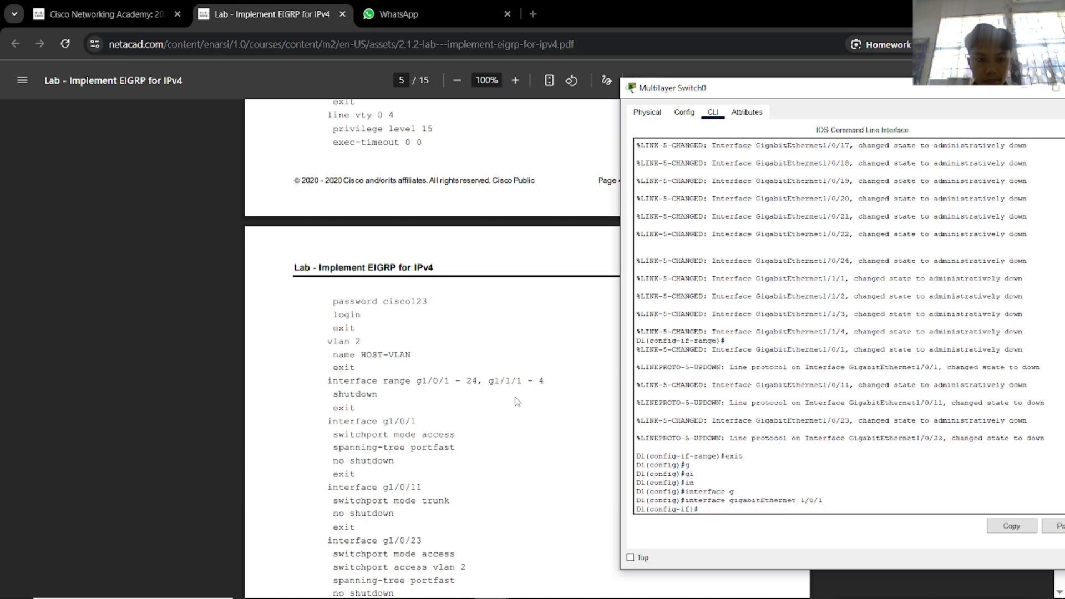
# Make Gi1/0/1 a switchport access port with spanning-tree portfast.
pyautogui.write('sw')
pyautogui.press('Tab')
pyautogui.write('mod')
pyautogui.press('Tab')
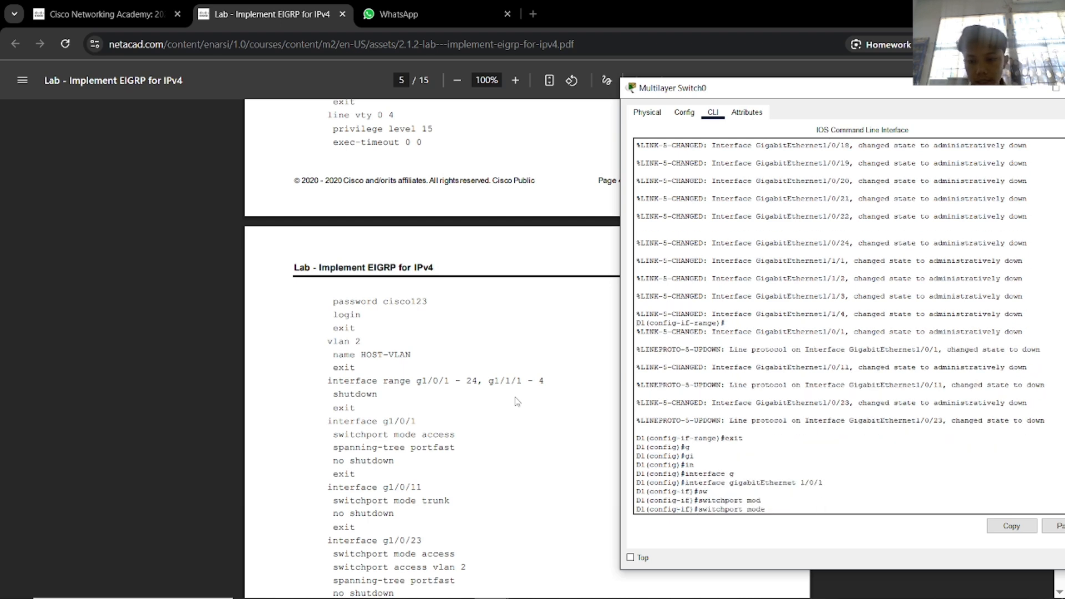
pyautogui.write('ac')
pyautogui.press('Tab')
pyautogui.press('Return')
pyautogui.write('sp')
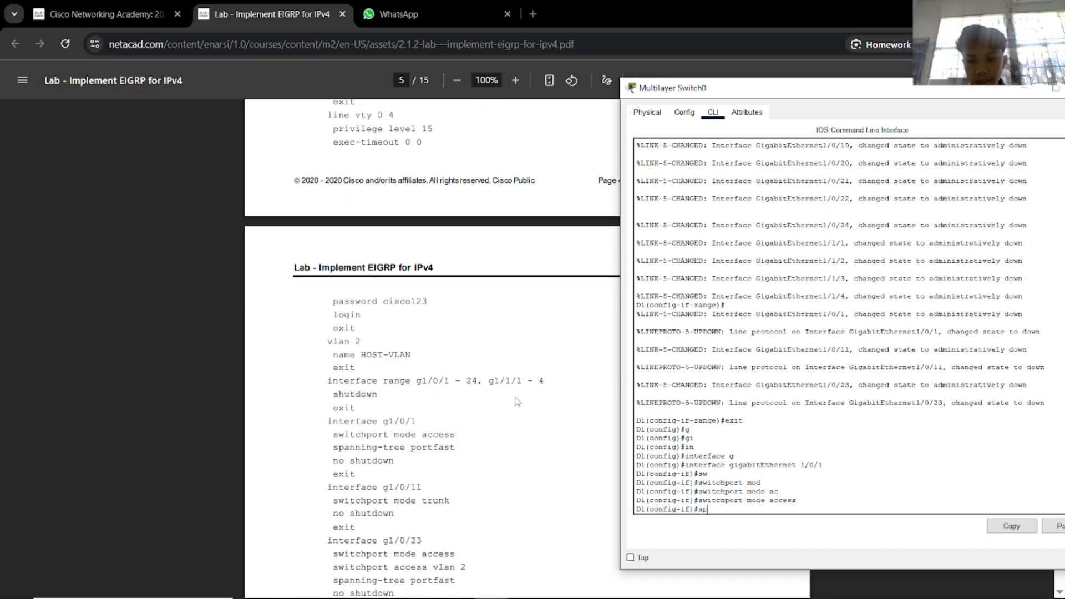
pyautogui.press('Tab')
pyautogui.write('an')
pyautogui.press('Tab')
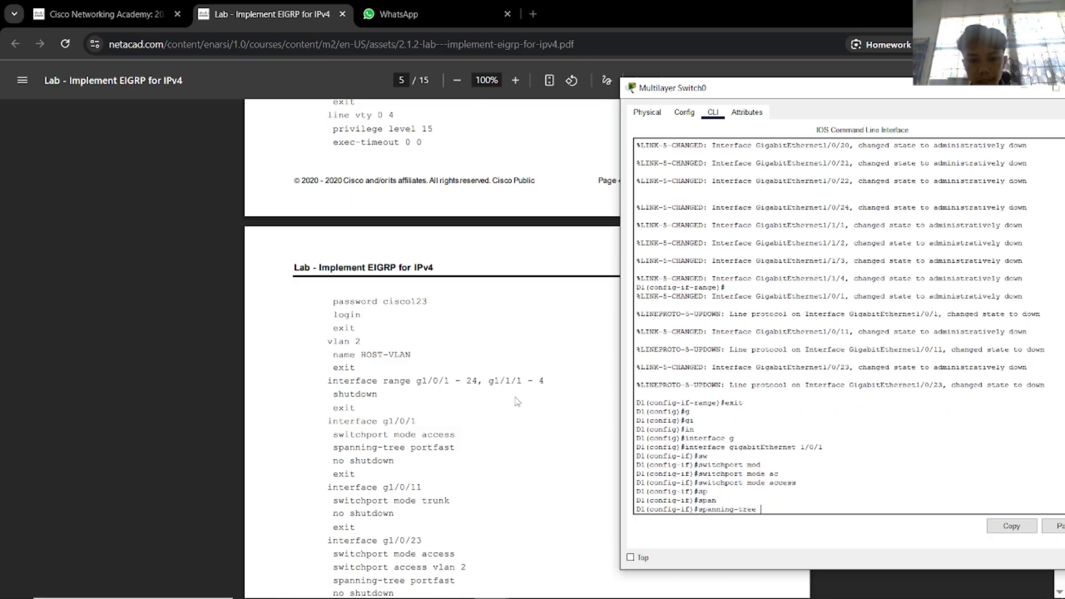
pyautogui.write('por')
pyautogui.press('Tab')
pyautogui.press('Return')
# Re-enable Gi1/0/1 with no shutdown, exit it, and return to the Packet Tracer topology.
pyautogui.write('no')
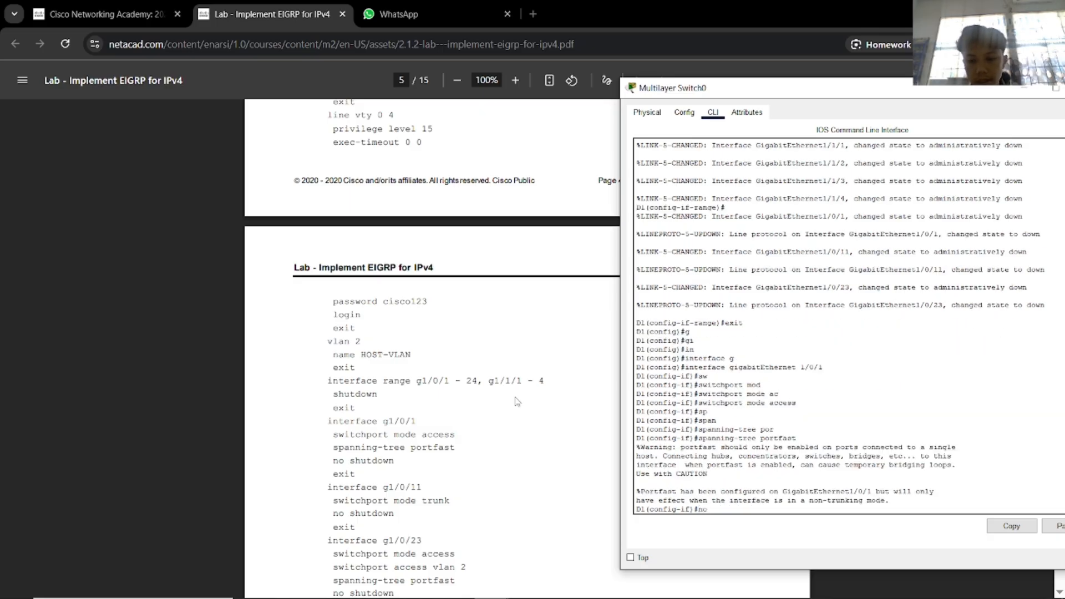
pyautogui.write(' sh')
pyautogui.press('Return')
pyautogui.write('exit')
pyautogui.press('Return')
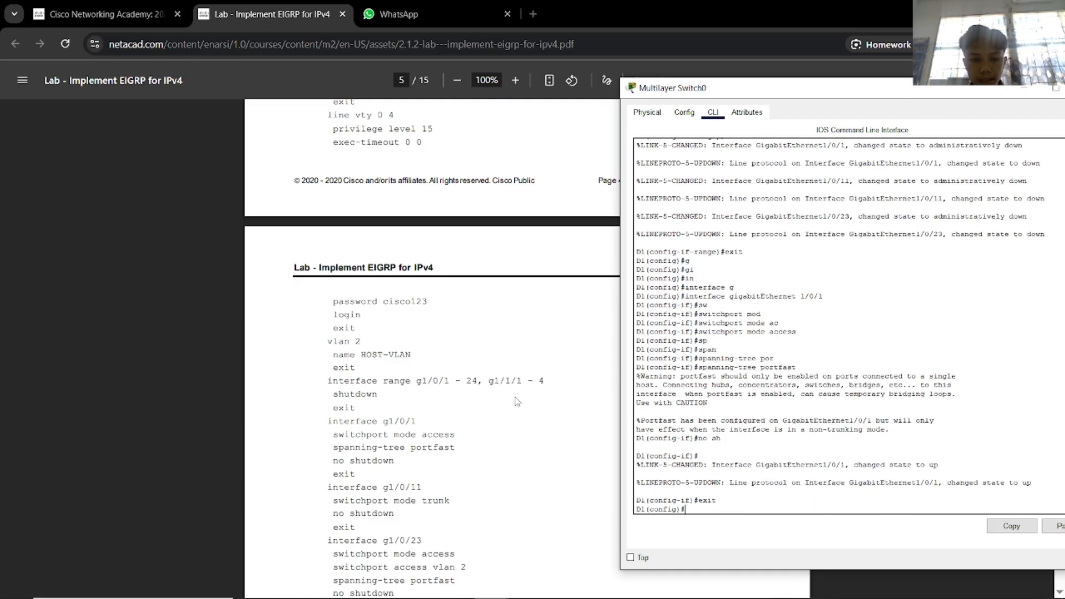
pyautogui.press('Return')
pyautogui.write('int')
pyautogui.press('Tab')
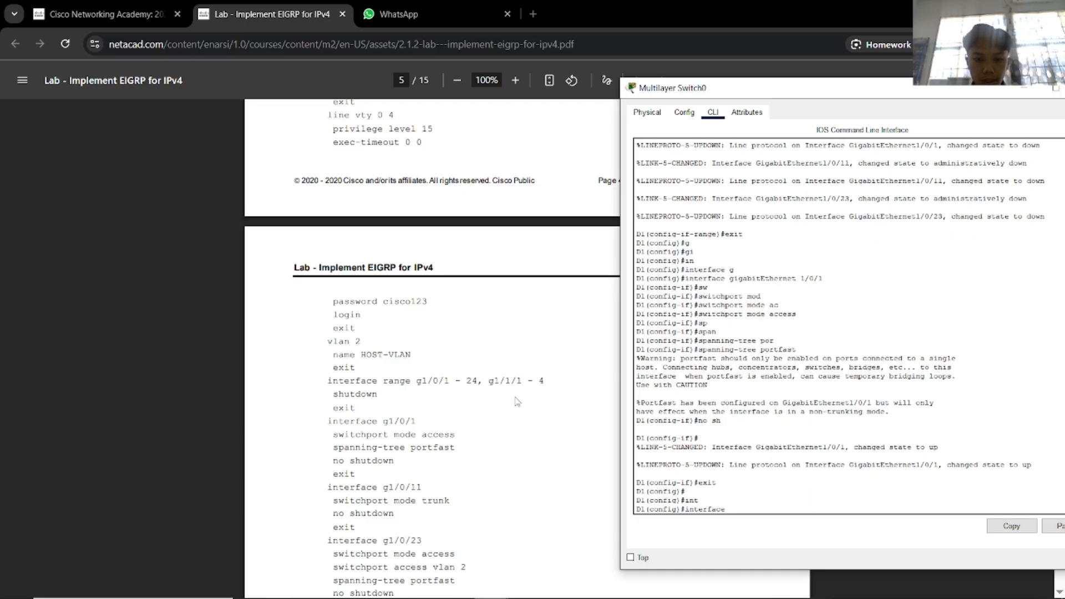
pyautogui.write('g0')
pyautogui.write('/0/11')
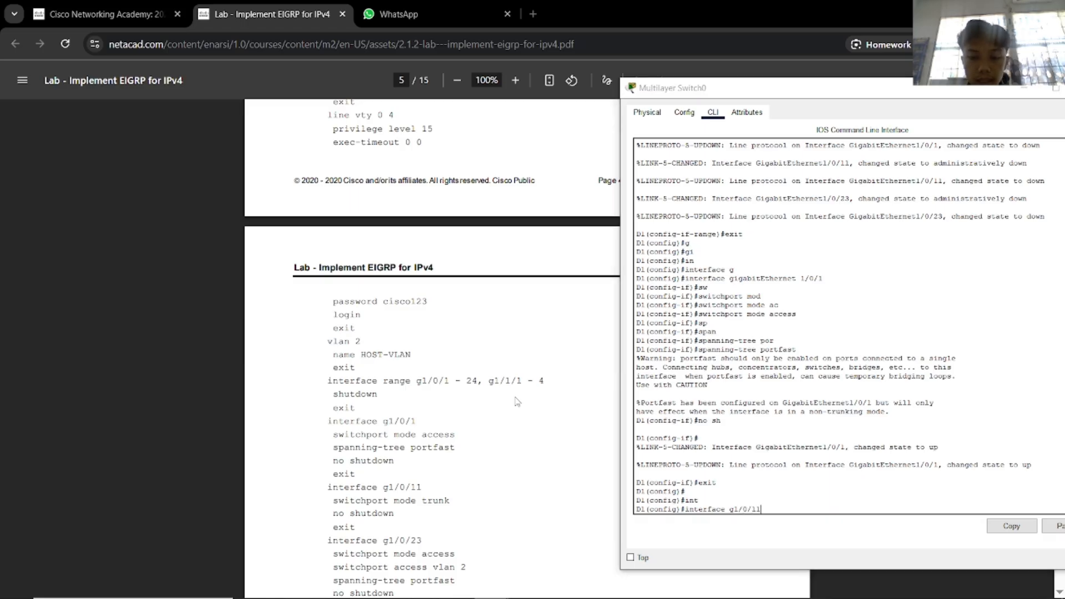
pyautogui.hotkey('alt', 'Tab')
pyautogui.press('Tab')
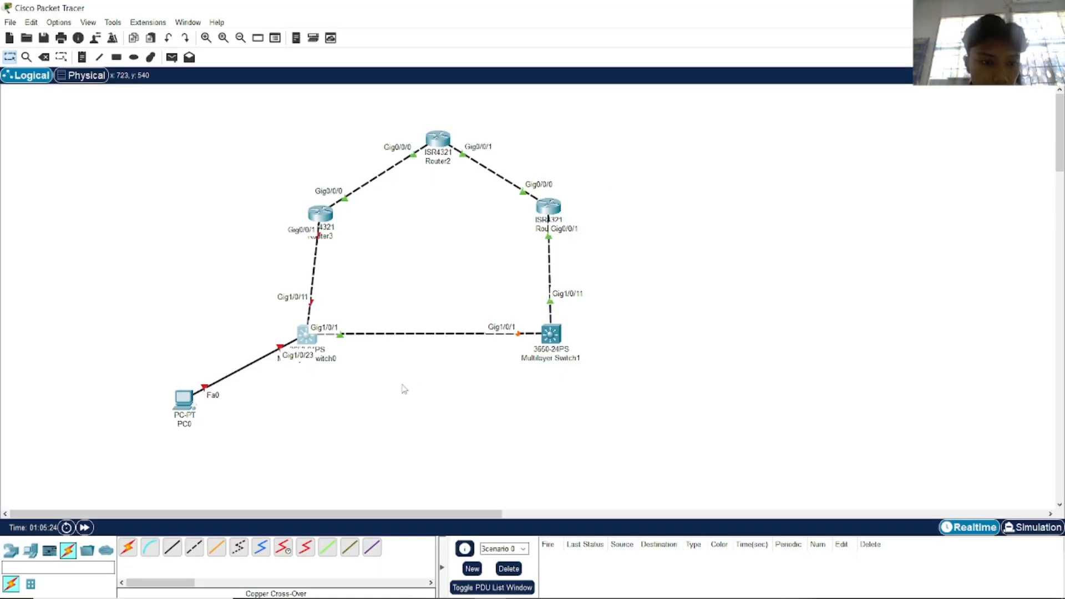
# Back in D1's CLI, set Gi1/0/11 to trunk mode and enable it with no shutdown.
pyautogui.hotkey('alt', 'Tab')
pyautogui.click(509, 365)
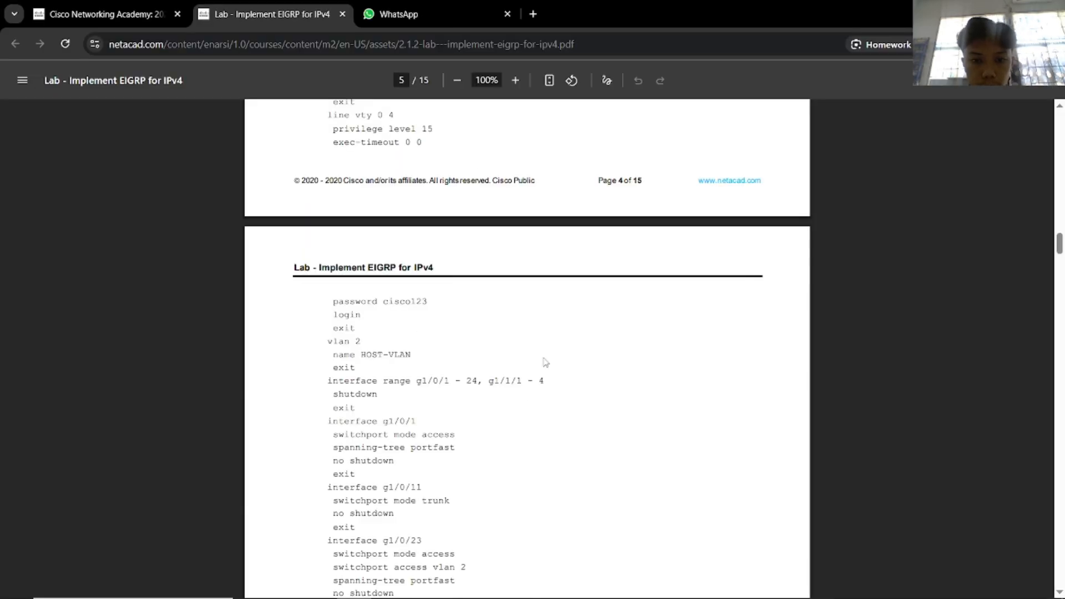
pyautogui.hotkey('alt', 'Tab')
pyautogui.click(601, 345)
pyautogui.press('Return')
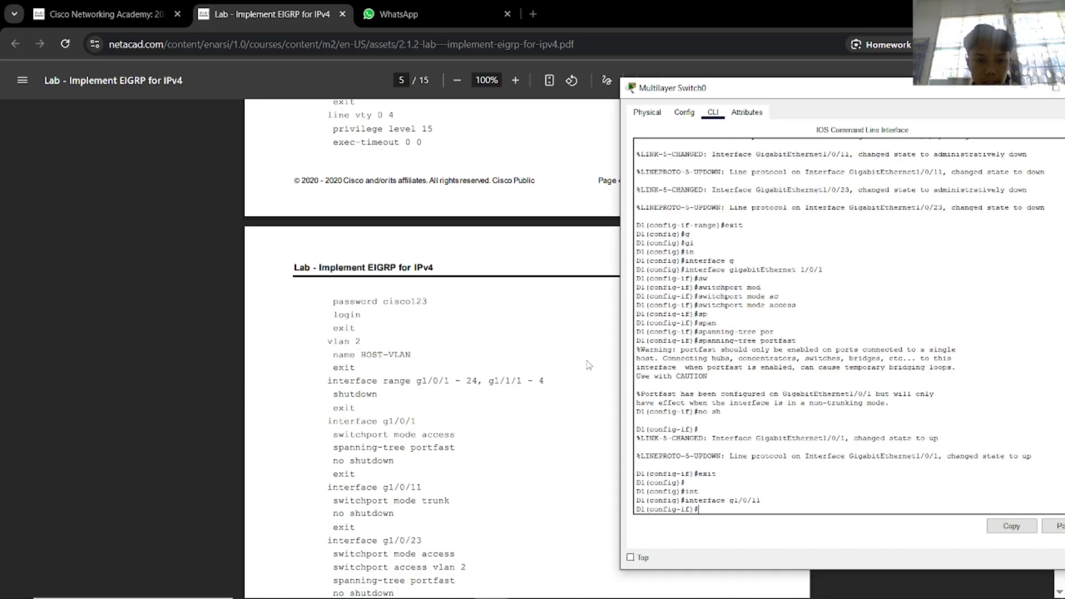
pyautogui.write('sw')
pyautogui.press('Tab')
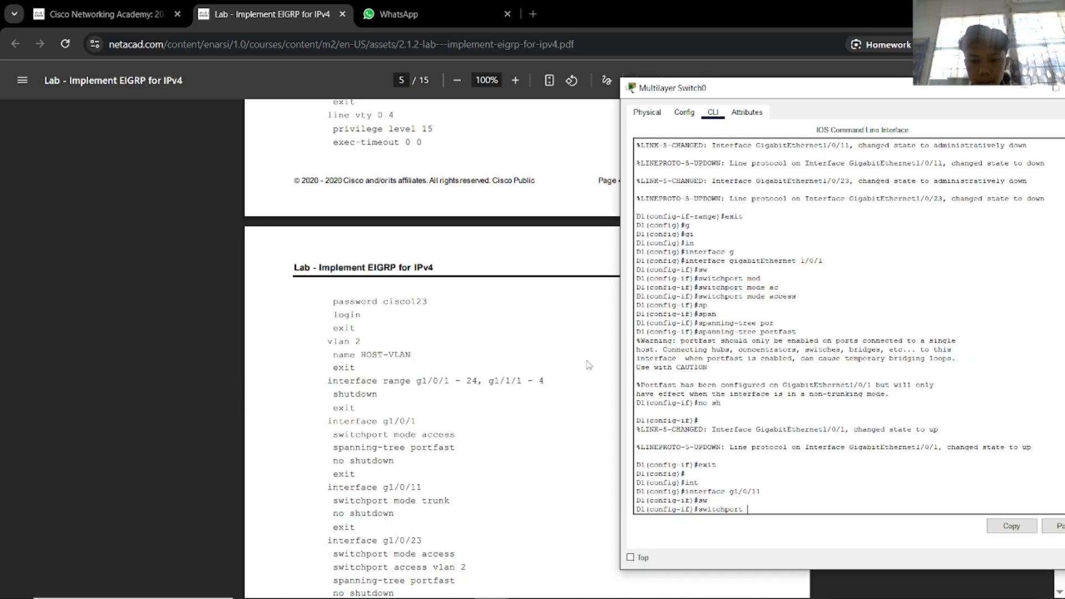
pyautogui.write('mo')
pyautogui.press('Tab')
pyautogui.write('tru')
pyautogui.press('Tab')
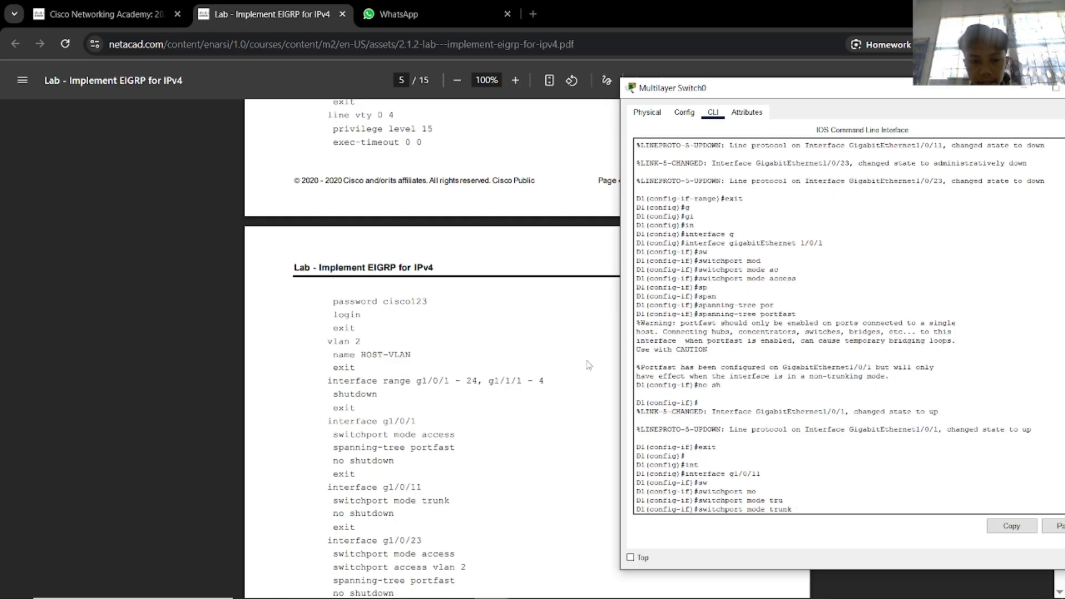
pyautogui.press('Return')
pyautogui.write('no sh')
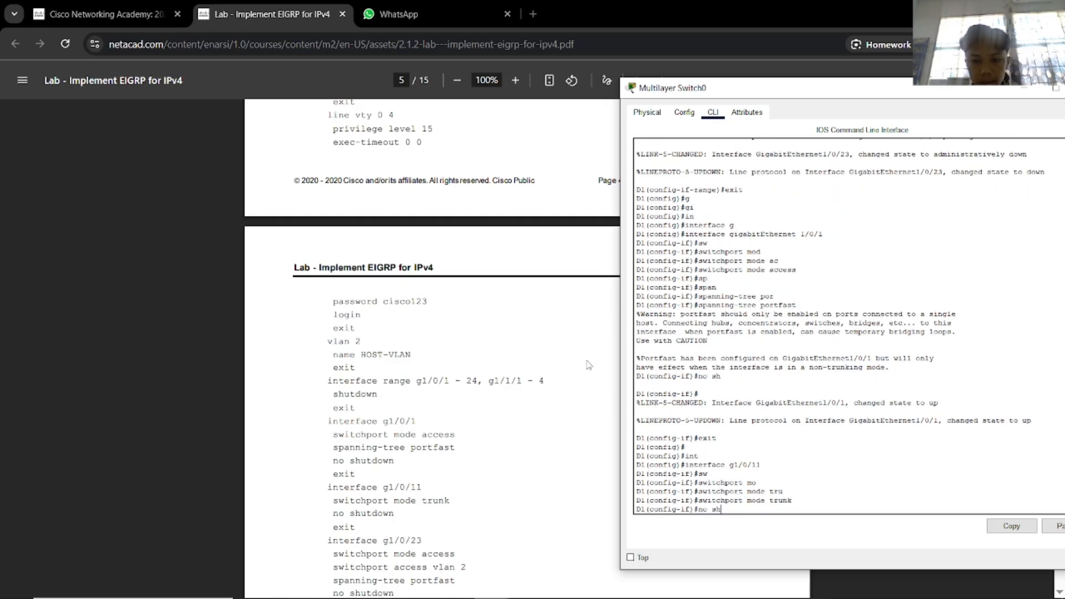
pyautogui.press('Return')
pyautogui.write('exit')
pyautogui.press('Return')
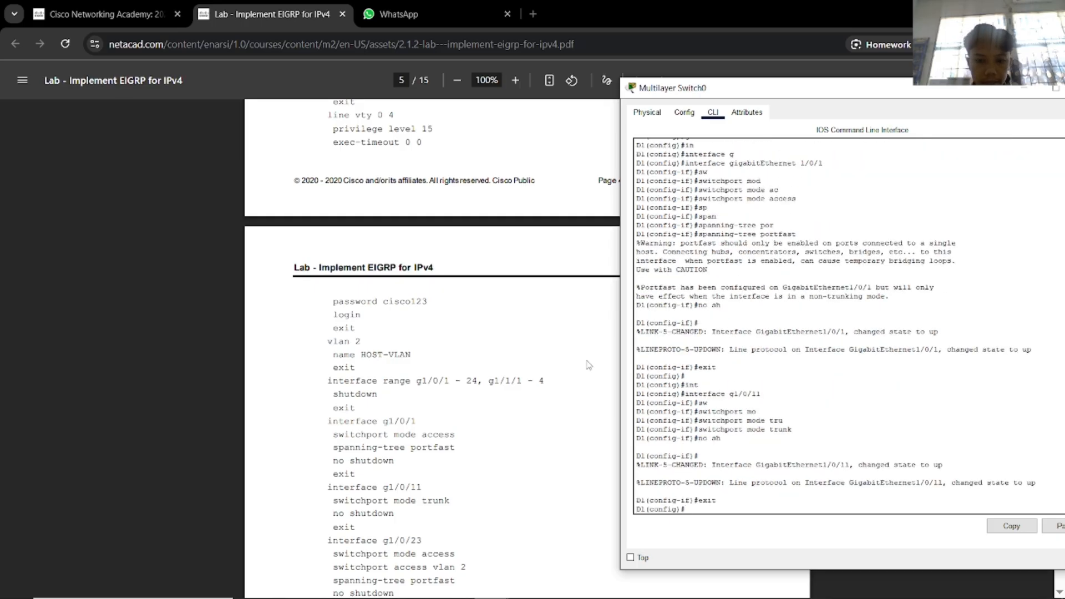
# Enter interface Gi1/0/23 and set it to switchport mode access.
pyautogui.write('int')
pyautogui.press('Tab')
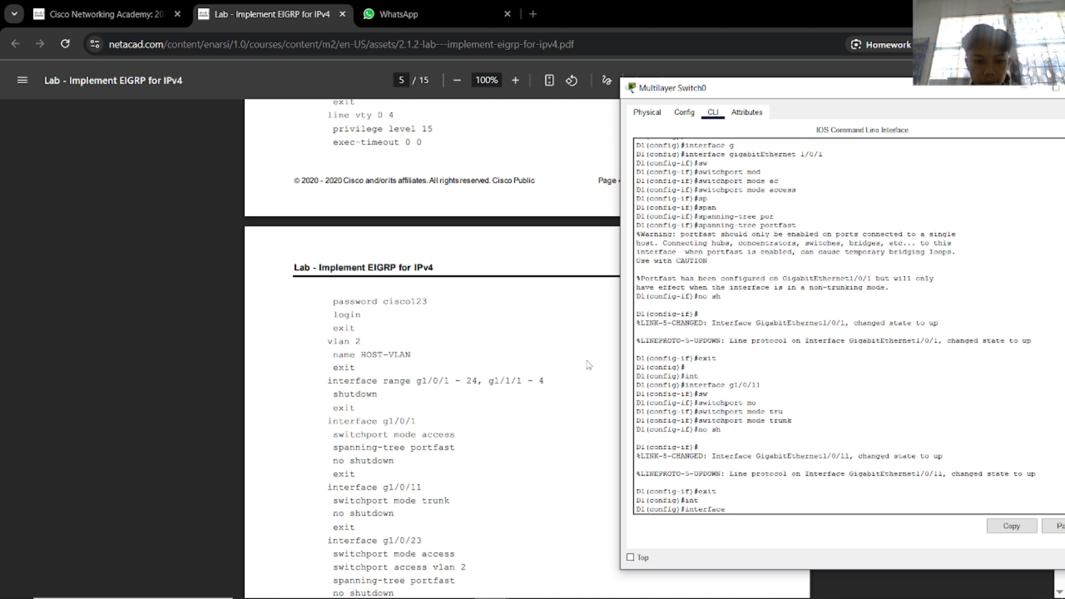
pyautogui.write('g1')
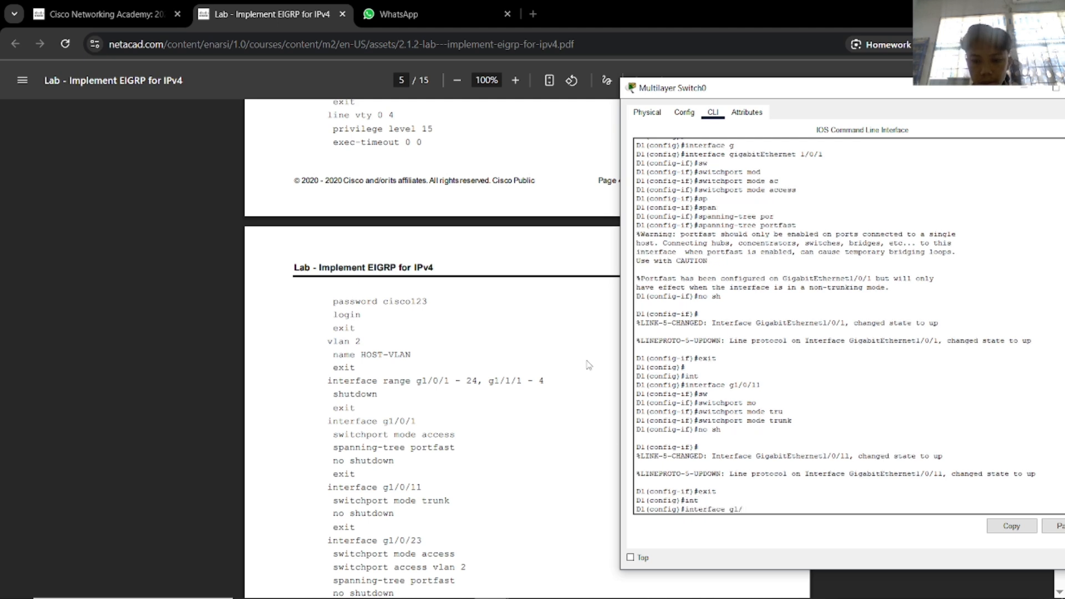
pyautogui.write('/0/23')
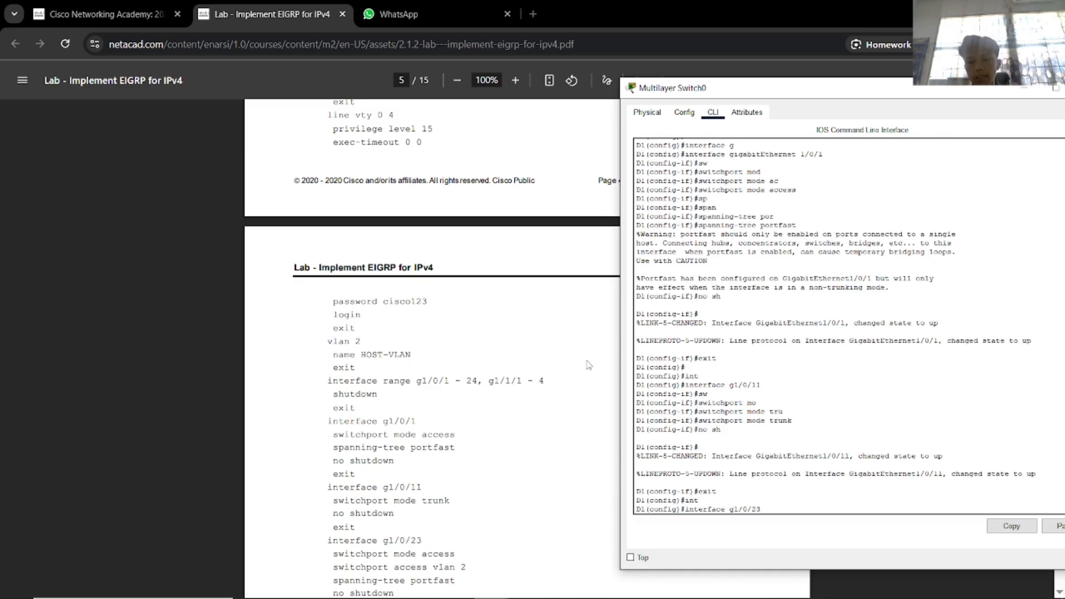
pyautogui.press('Return')
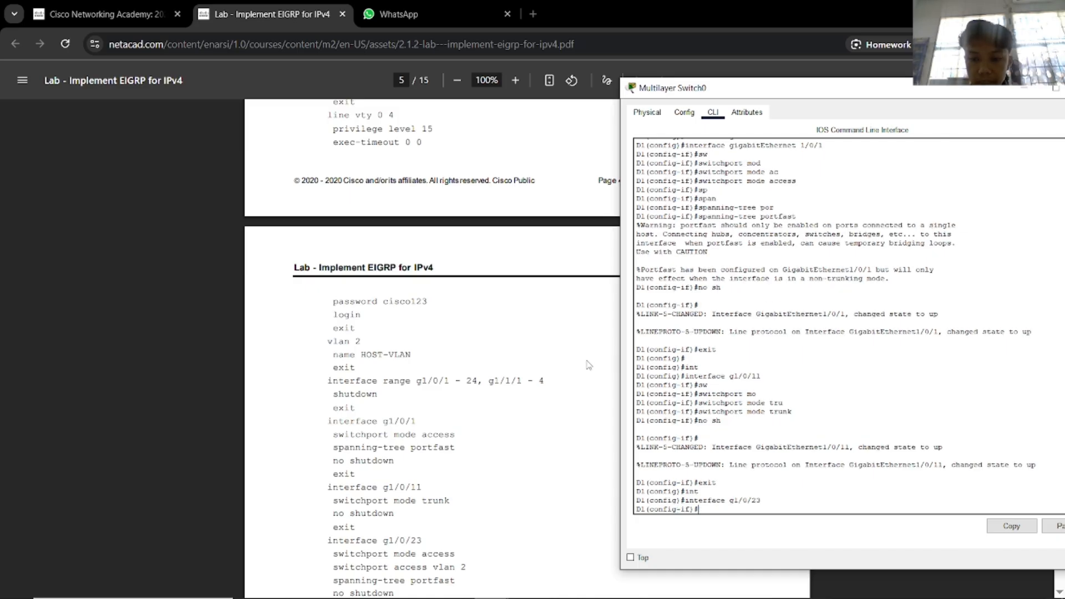
pyautogui.scroll(-3, 552, 369)
pyautogui.write('swi')
pyautogui.press('Tab')
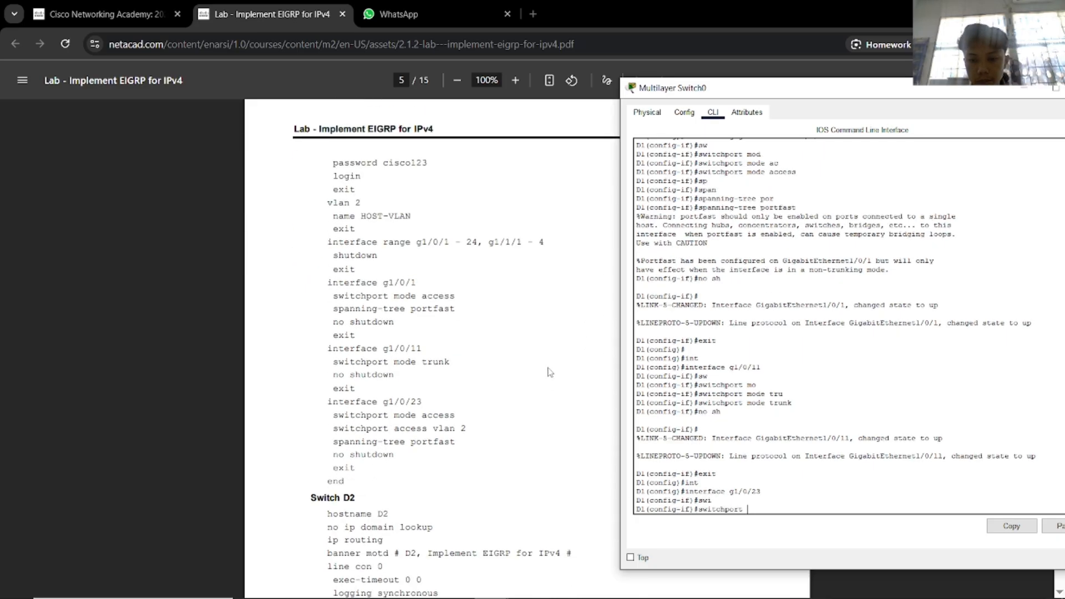
pyautogui.write('mod')
pyautogui.press('Tab')
pyautogui.write('acc')
pyautogui.press('Tab')
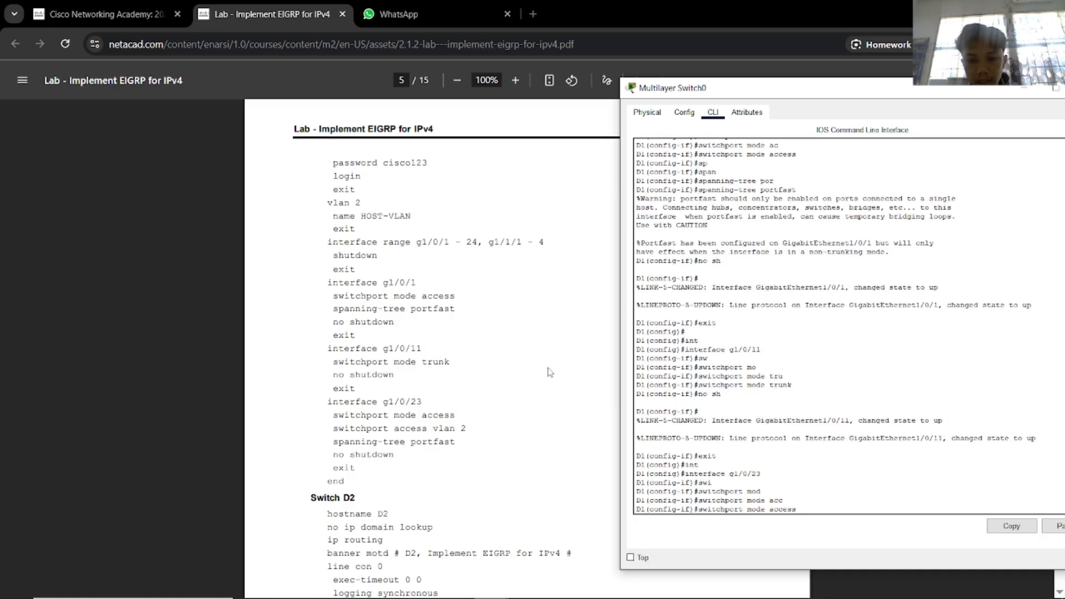
pyautogui.write('sw')
pyautogui.press('Tab')
pyautogui.write('ac')
pyautogui.press('Tab')
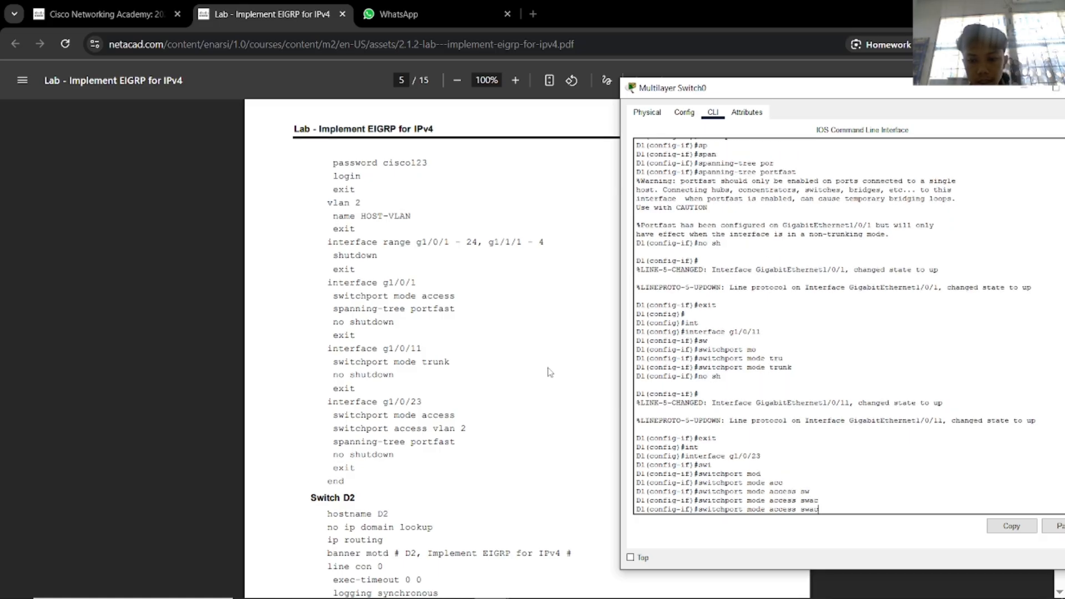
pyautogui.press('BackSpace')
pyautogui.press('BackSpace')
pyautogui.press('BackSpace')
pyautogui.press('BackSpace')
pyautogui.press('BackSpace')
pyautogui.press('Return')
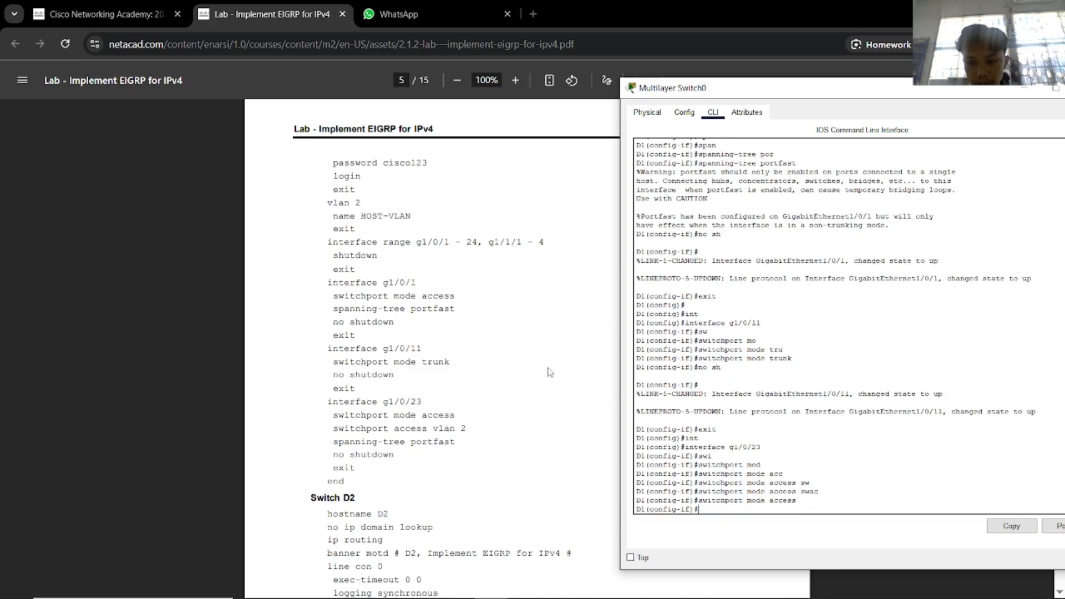
# Assign Gi1/0/23 to access VLAN 2 and enable spanning-tree portfast.
pyautogui.write('swi')
pyautogui.press('Tab')
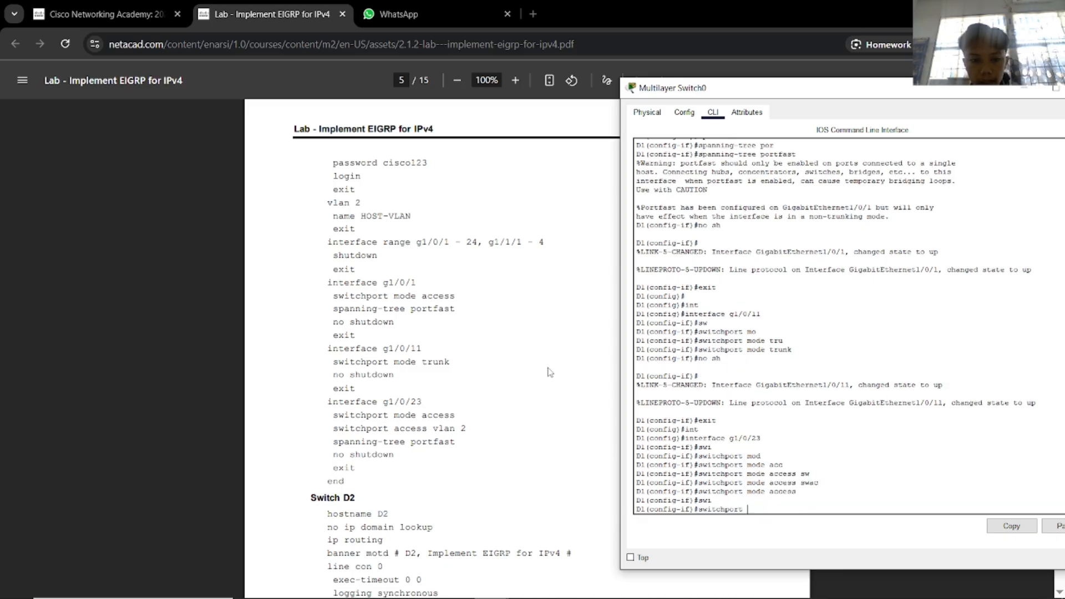
pyautogui.write('ac')
pyautogui.press('Tab')
pyautogui.write('v')
pyautogui.press('Tab')
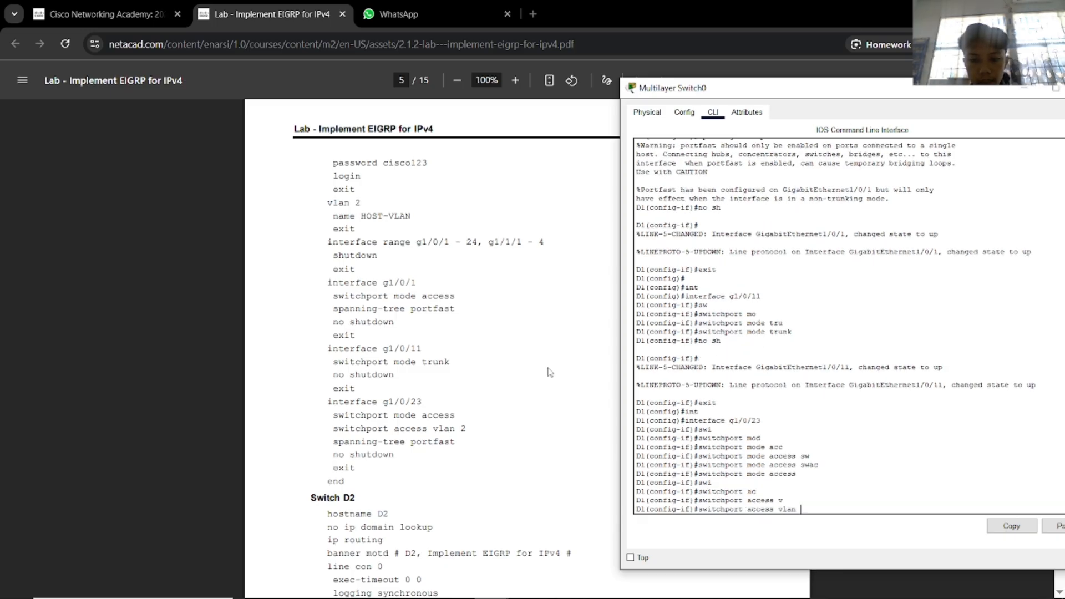
pyautogui.write('2')
pyautogui.press('Return')
pyautogui.write('span')
pyautogui.press('Tab')
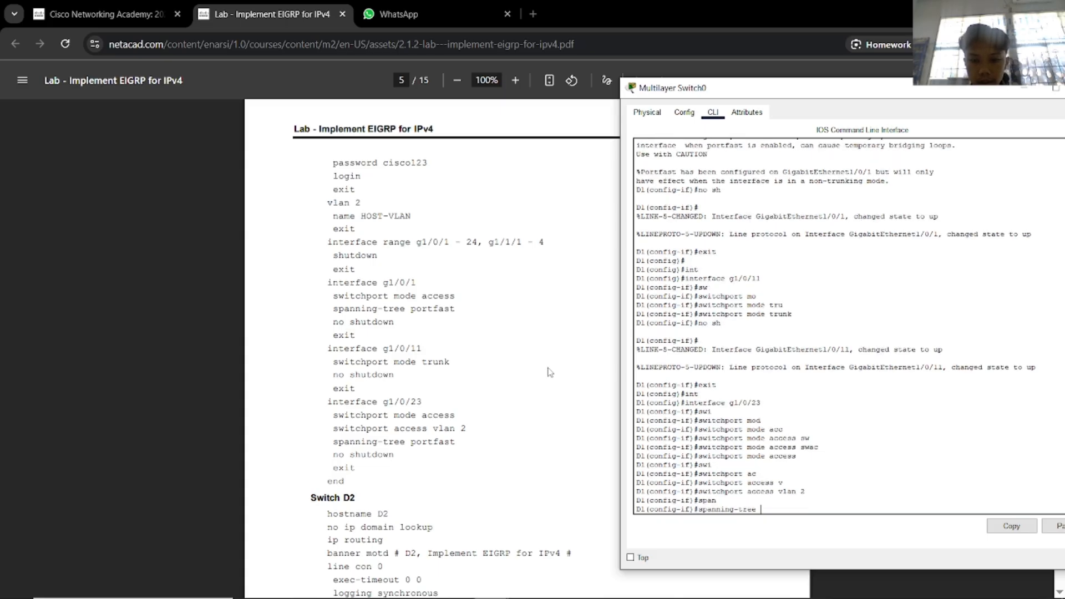
pyautogui.write('p')
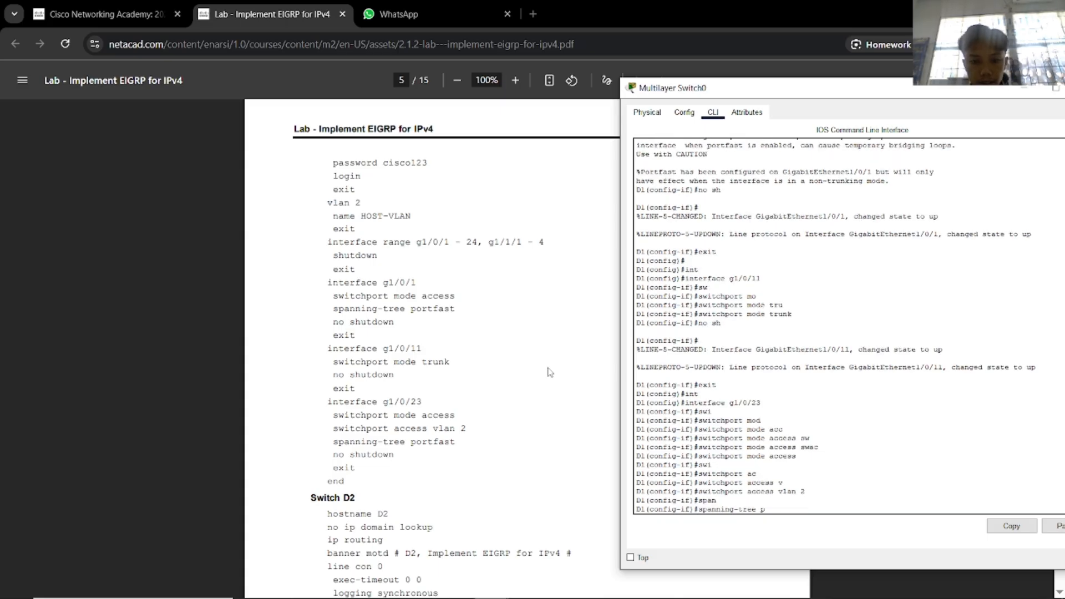
pyautogui.write('or')
pyautogui.press('Tab')
pyautogui.press('Return')
# Enable Gi1/0/23 with no shutdown, end configuration, and save with wr.
pyautogui.write('no')
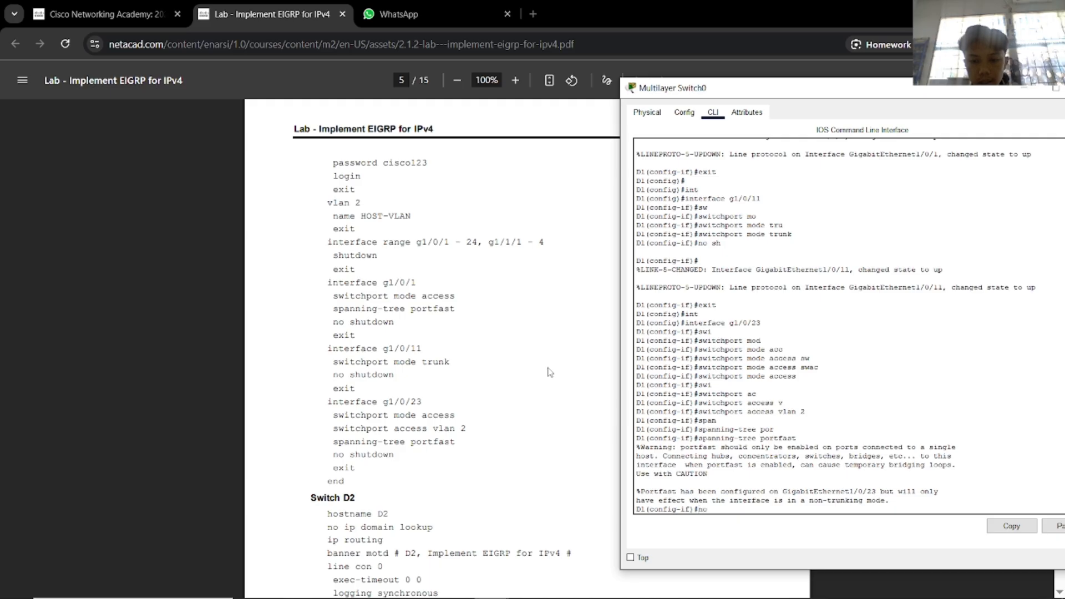
pyautogui.press('BackSpace')
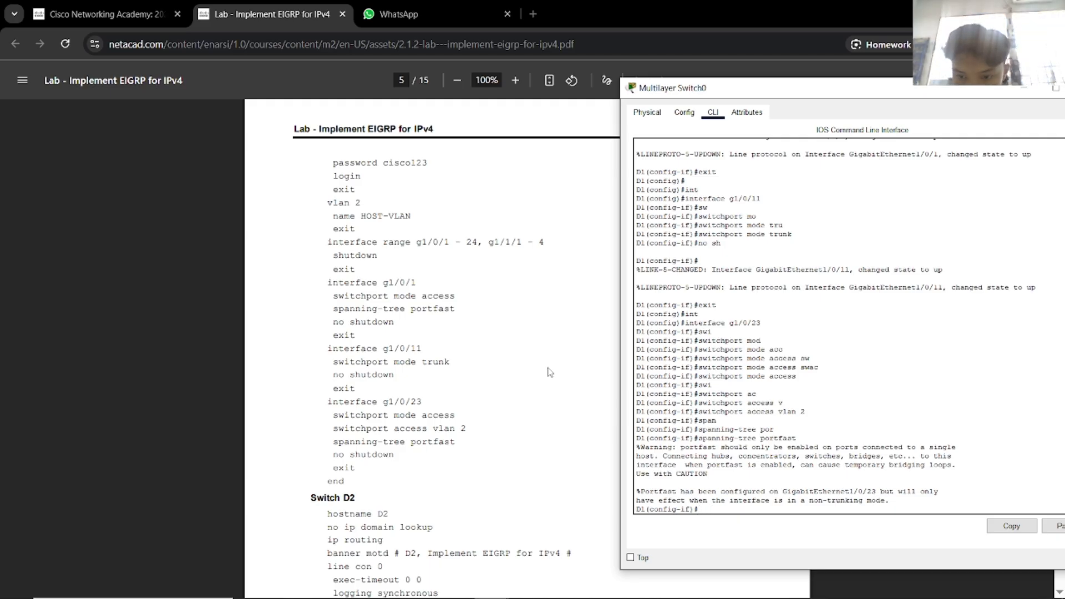
pyautogui.write('no sh')
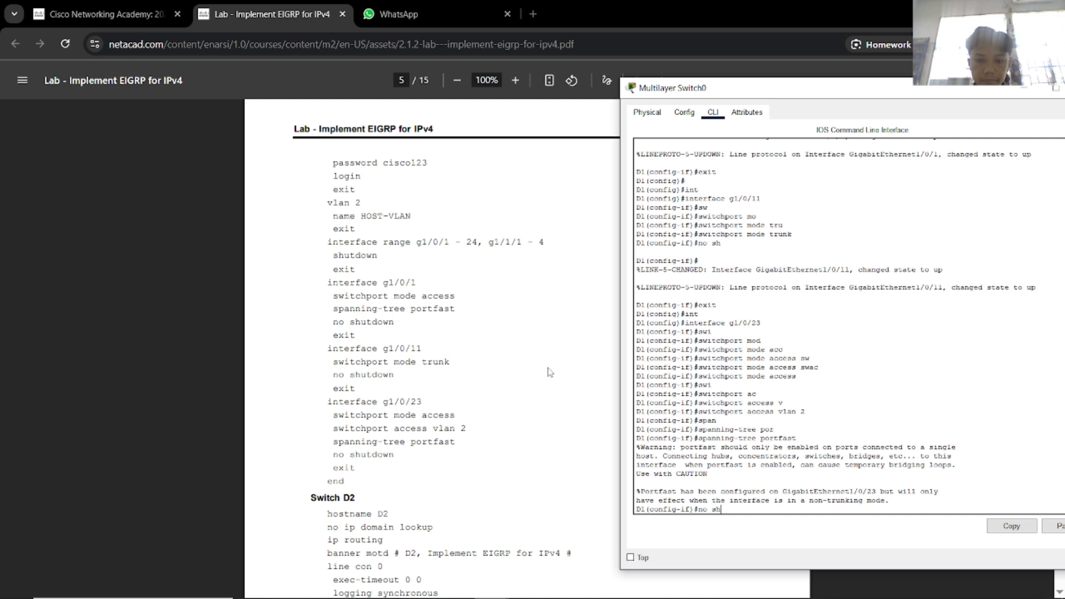
pyautogui.press('Return')
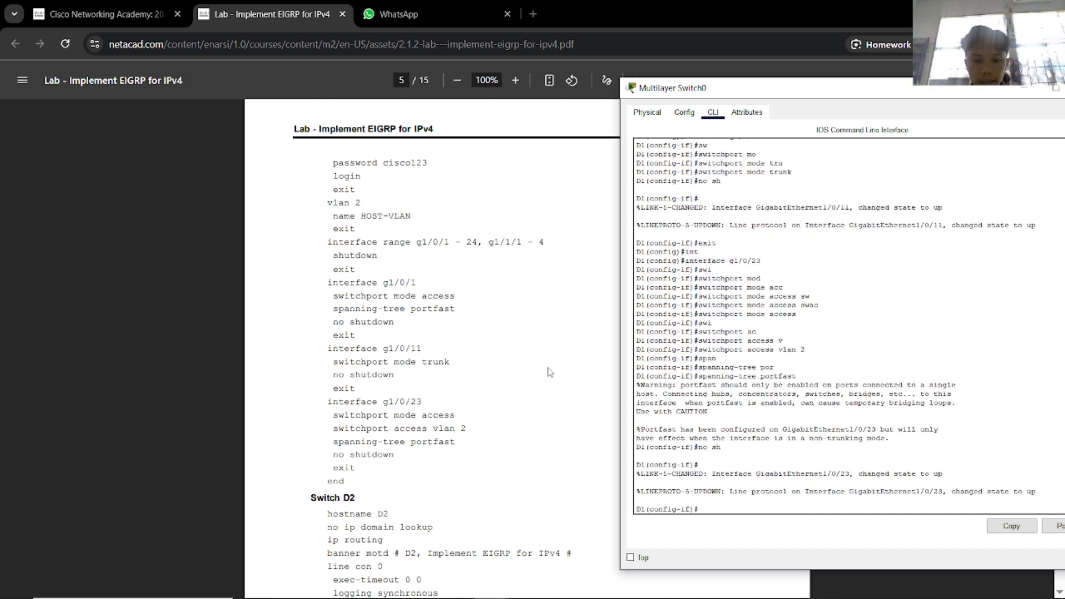
pyautogui.write('end')
pyautogui.press('Return')
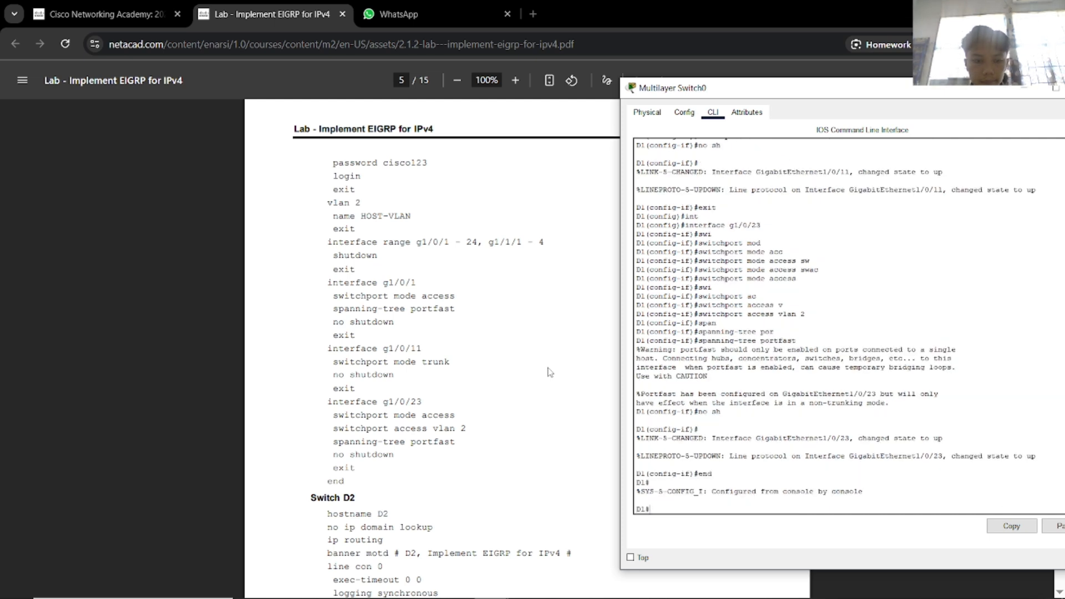
pyautogui.write('wr')
pyautogui.press('Return')
pyautogui.press('Return')
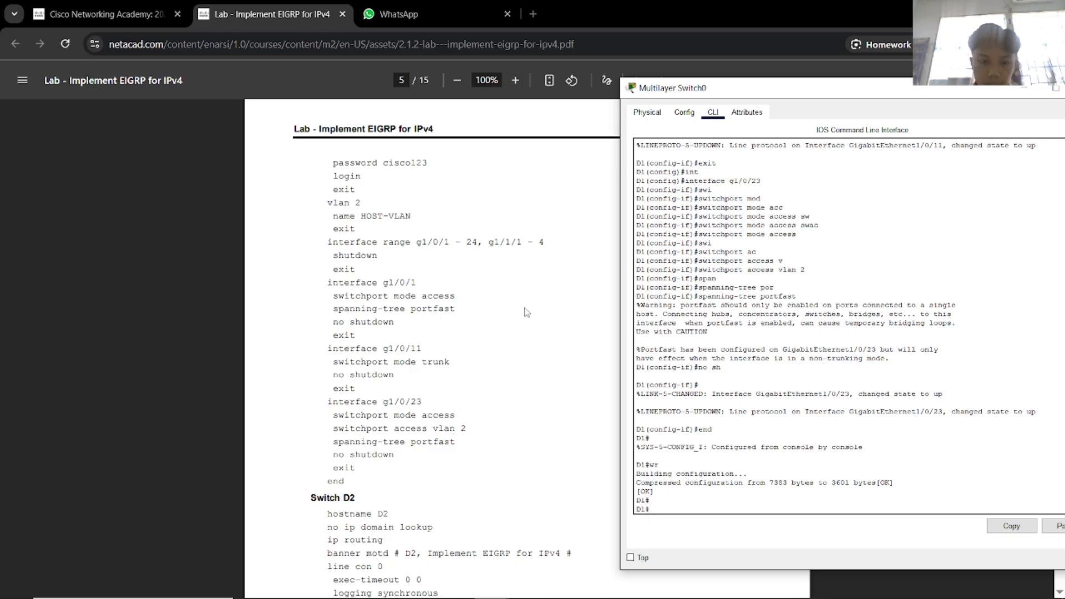
# Bring up Multilayer Switch1's window, move it right, and open its CLI console.
pyautogui.hotkey('alt', 'Tab')
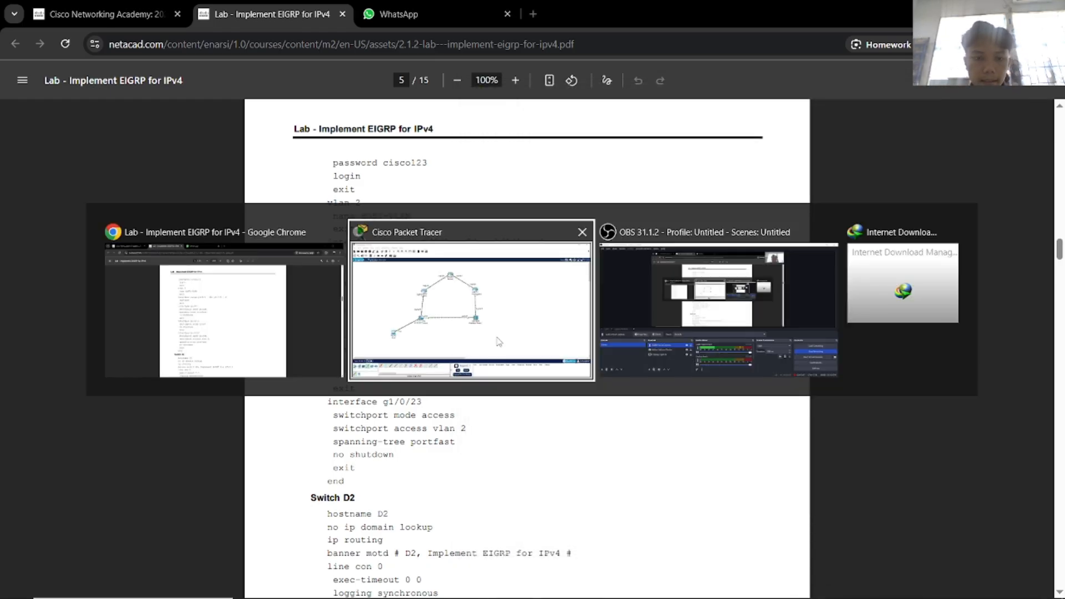
pyautogui.click(554, 343)
pyautogui.hotkey('alt', 'Tab')
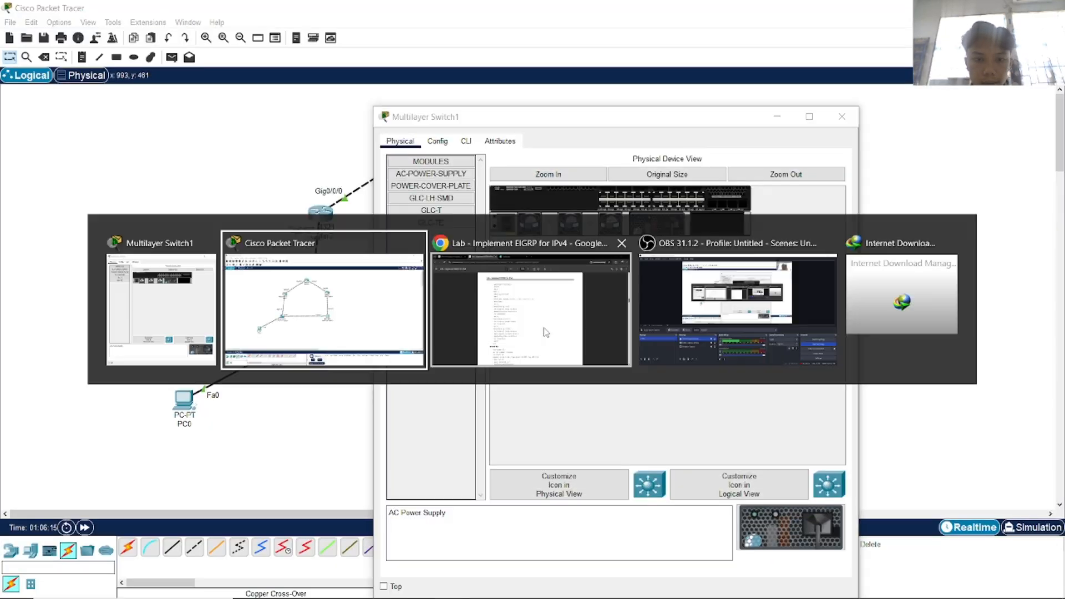
pyautogui.click(547, 332)
pyautogui.hotkey('alt', 'Tab')
pyautogui.moveTo(558, 125); pyautogui.dragTo(769, 115)
pyautogui.scroll(-4, 528, 284)
pyautogui.click(677, 131)
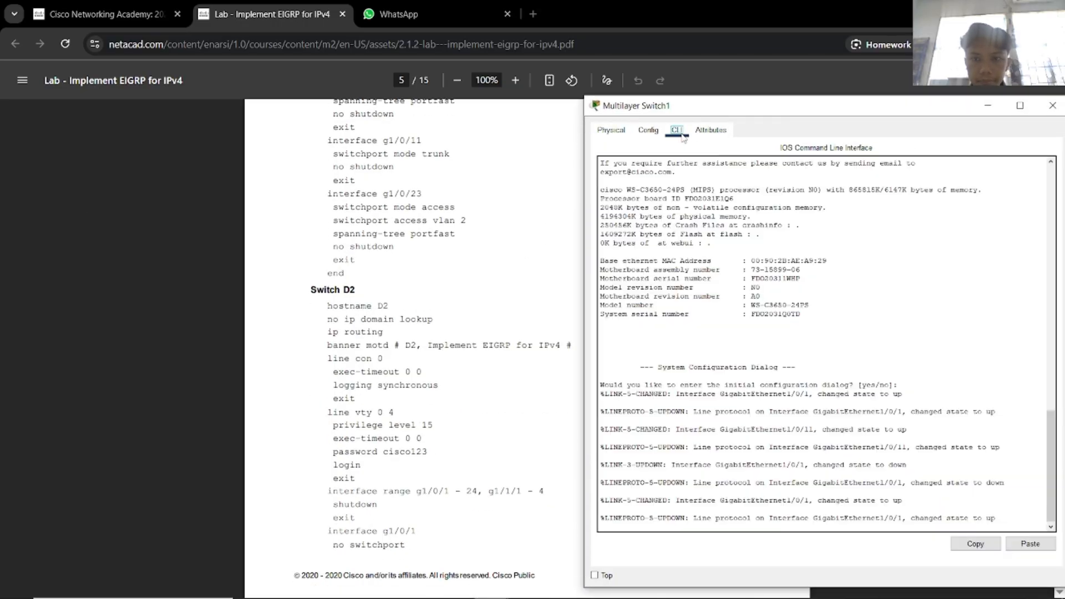
# Decline the initial configuration dialog and enter global configuration mode.
pyautogui.write('n')
pyautogui.press('Return')
pyautogui.press('Return')
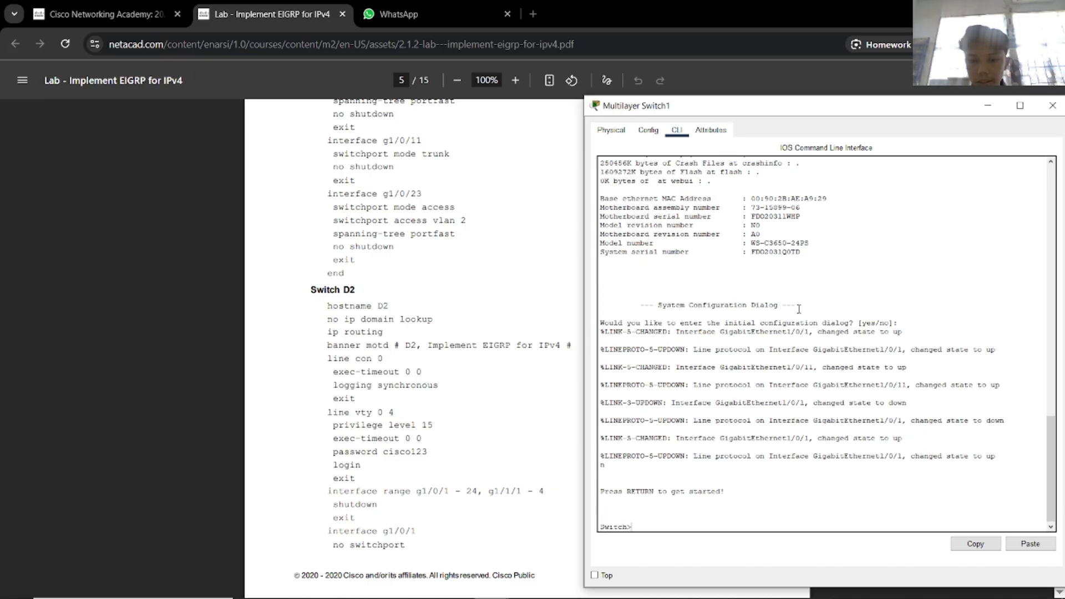
pyautogui.write('en')
pyautogui.press('Return')
pyautogui.write('conf')
pyautogui.press('Tab')
pyautogui.write('t')
pyautogui.press('Tab')
pyautogui.press('Return')
# Set hostname D2, disable ip domain lookup, and enable ip routing.
pyautogui.write('H')
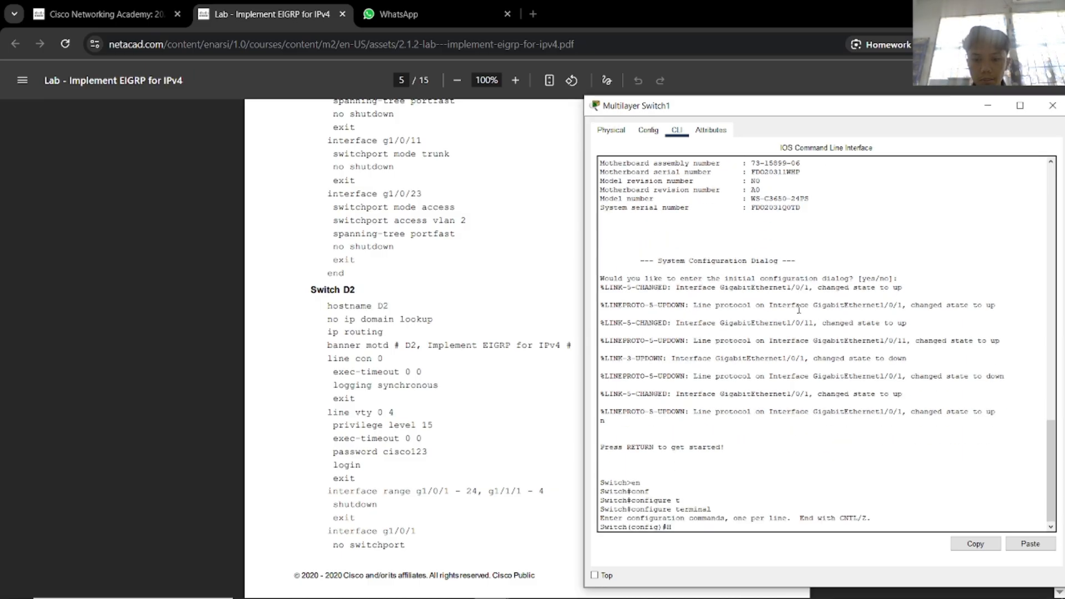
pyautogui.write('os')
pyautogui.press('Tab')
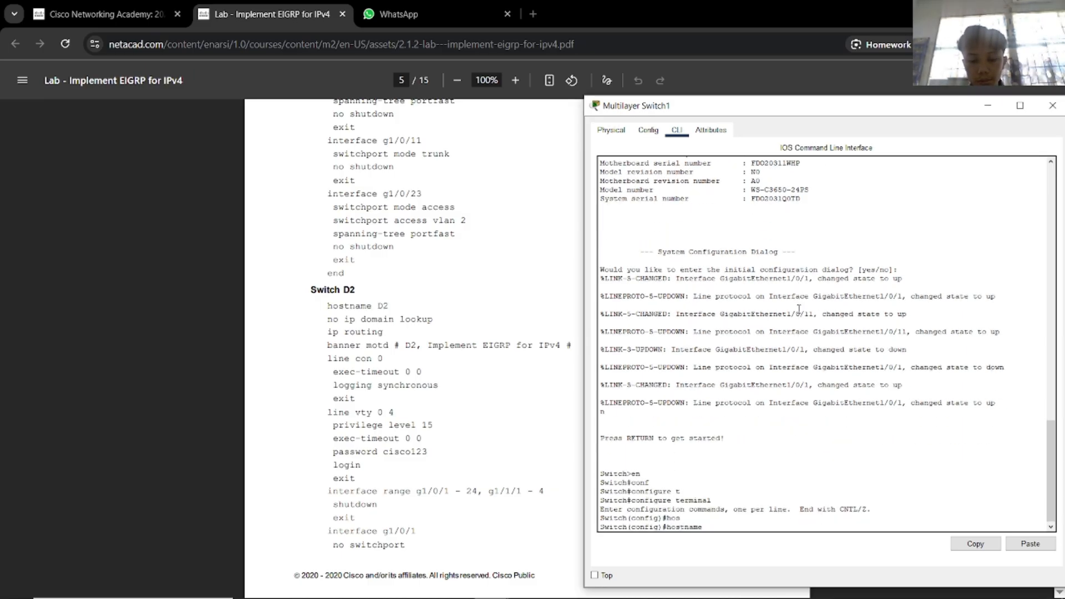
pyautogui.write('D2')
pyautogui.press('Return')
pyautogui.write('no')
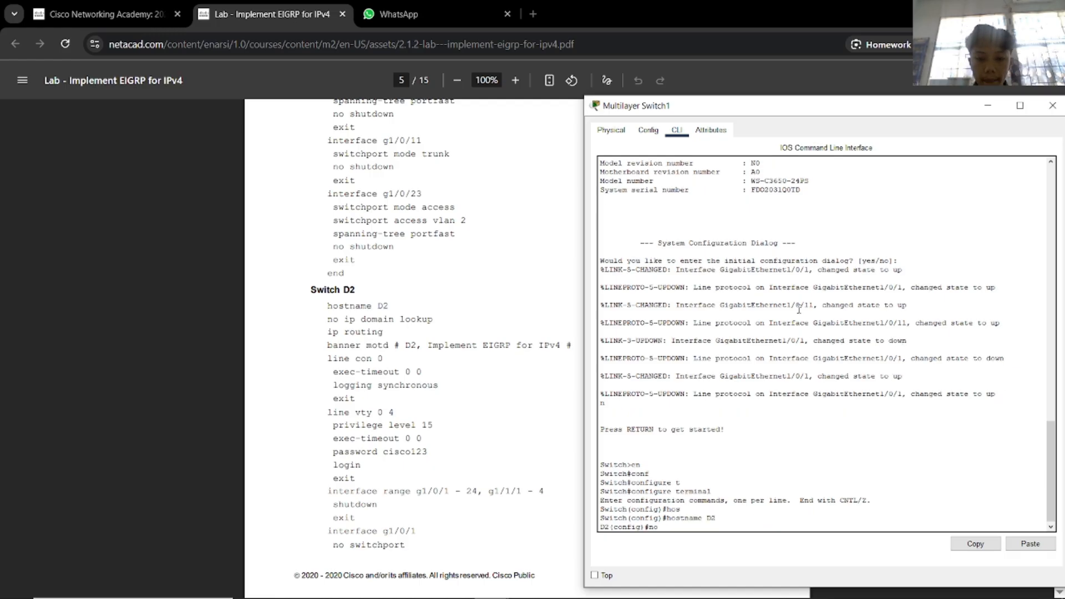
pyautogui.write(' ip domain')
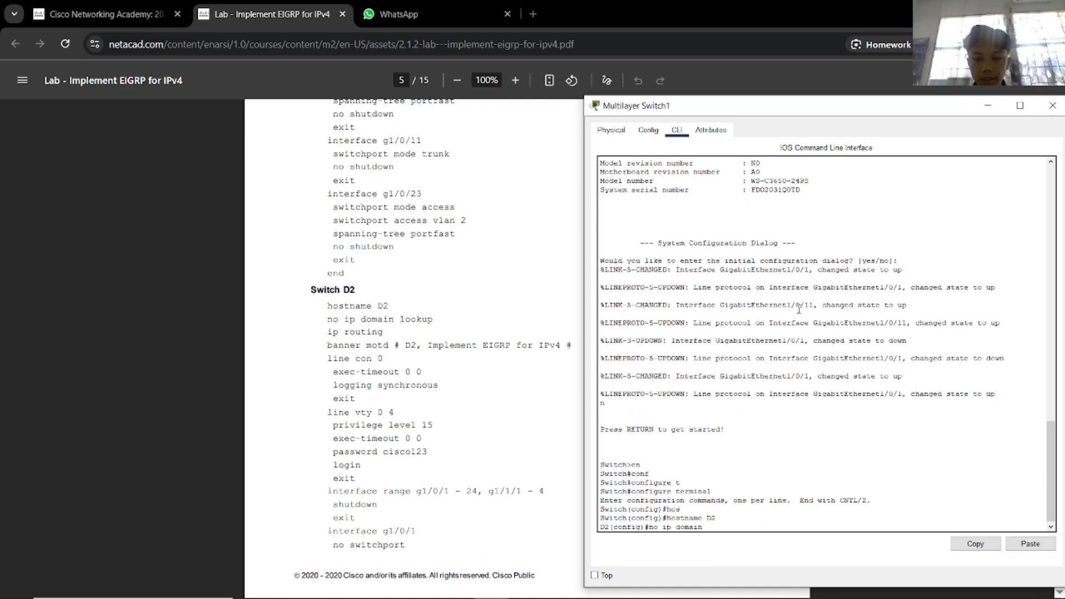
pyautogui.write(' lo')
pyautogui.press('Tab')
pyautogui.press('Return')
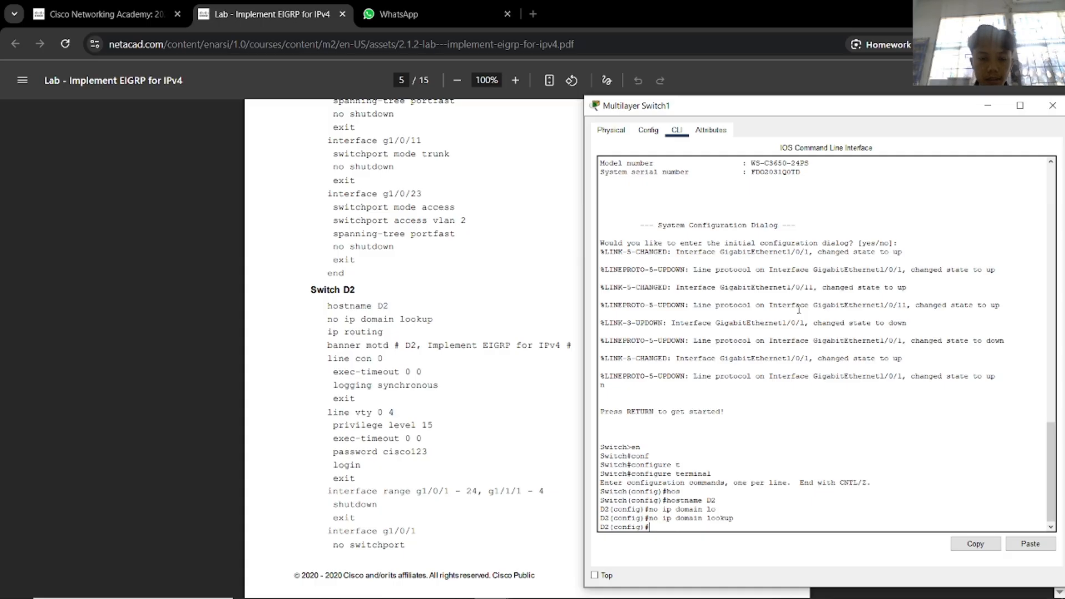
pyautogui.write('ip ro')
pyautogui.press('Tab')
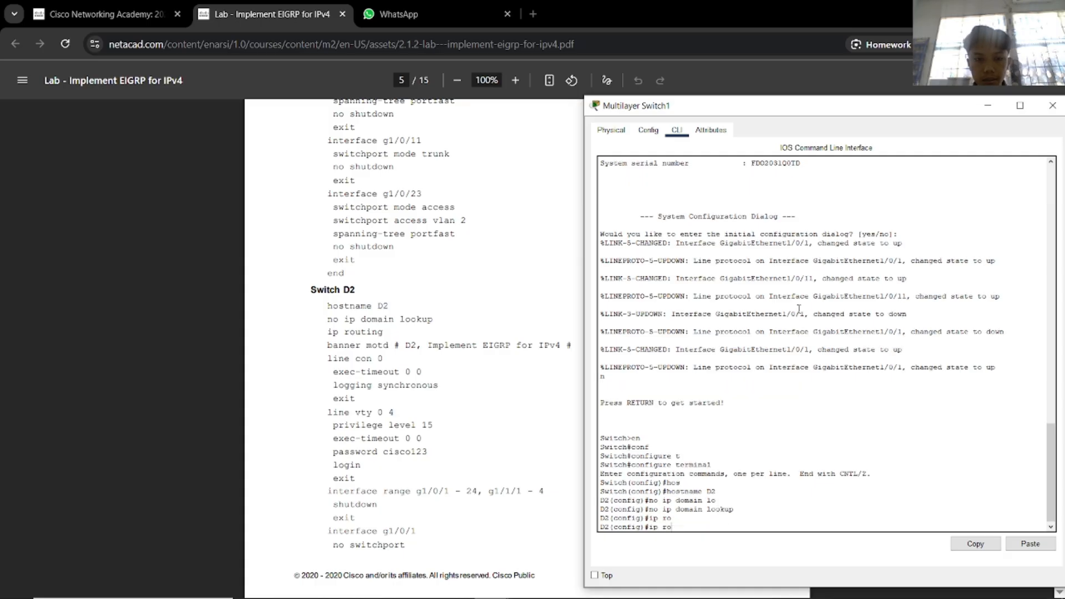
pyautogui.write('ut')
pyautogui.press('Tab')
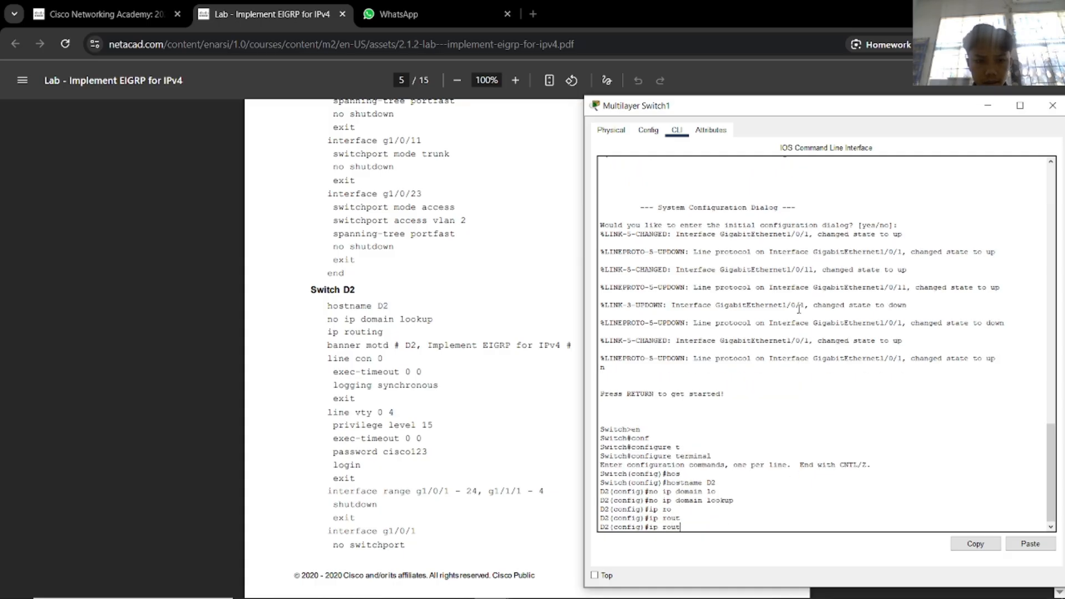
pyautogui.write('ing')
pyautogui.press('Return')
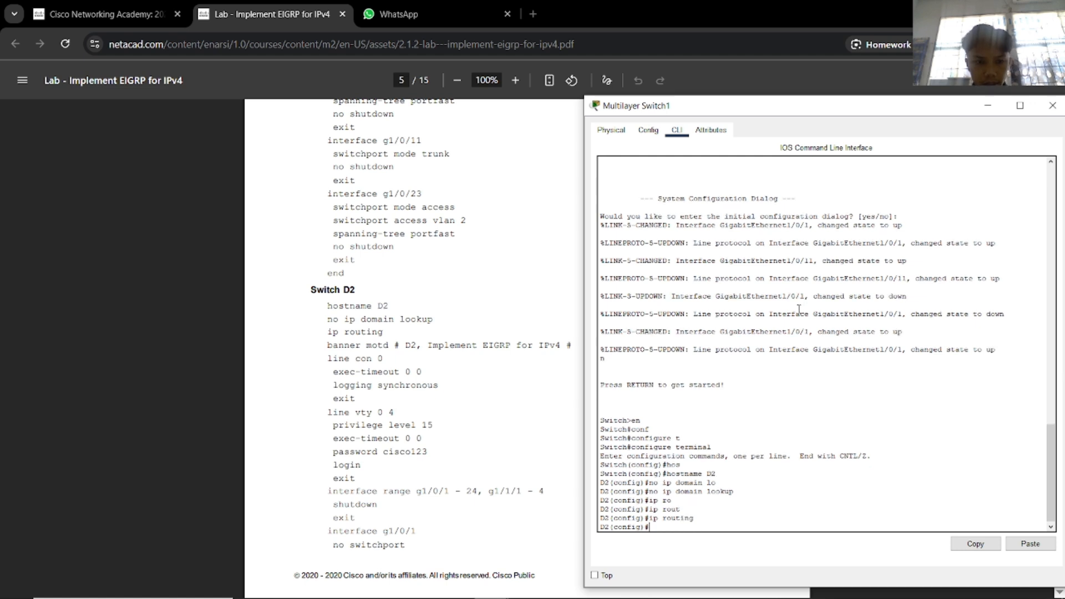
# Set the MOTD banner '# D2, Implement EIGRP for IPv4 #'.
pyautogui.write('ban')
pyautogui.press('Tab')
pyautogui.write('mo')
pyautogui.press('Tab')
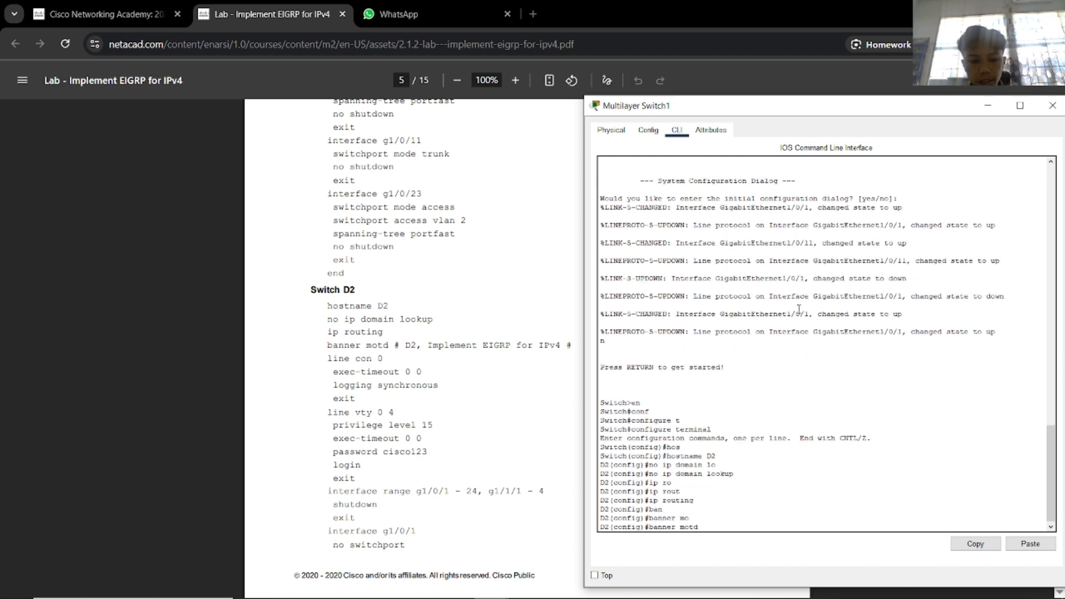
pyautogui.write('# D2')
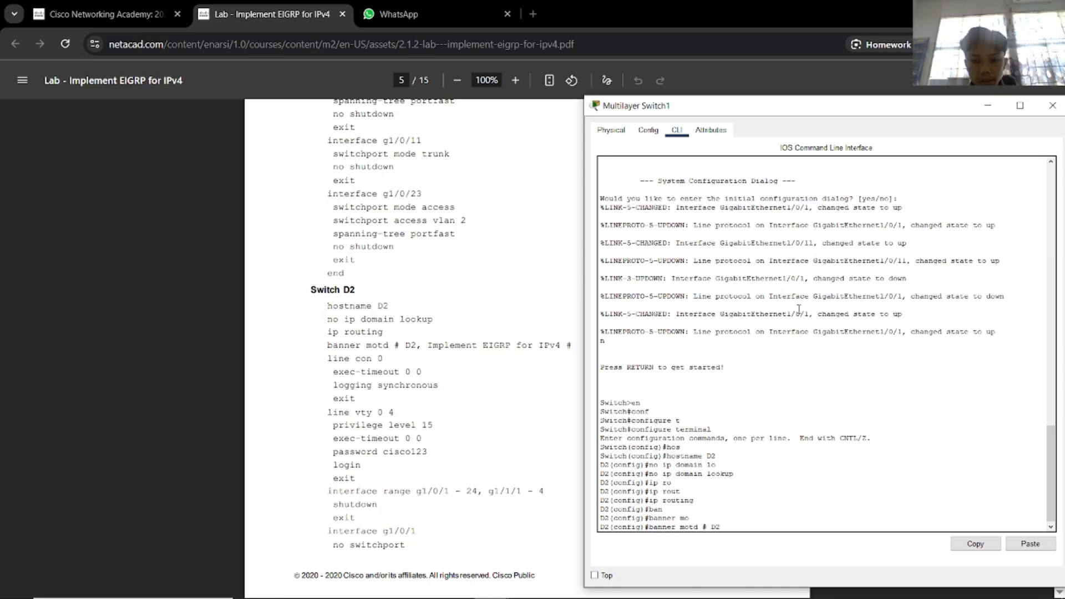
pyautogui.write(', Implemen')
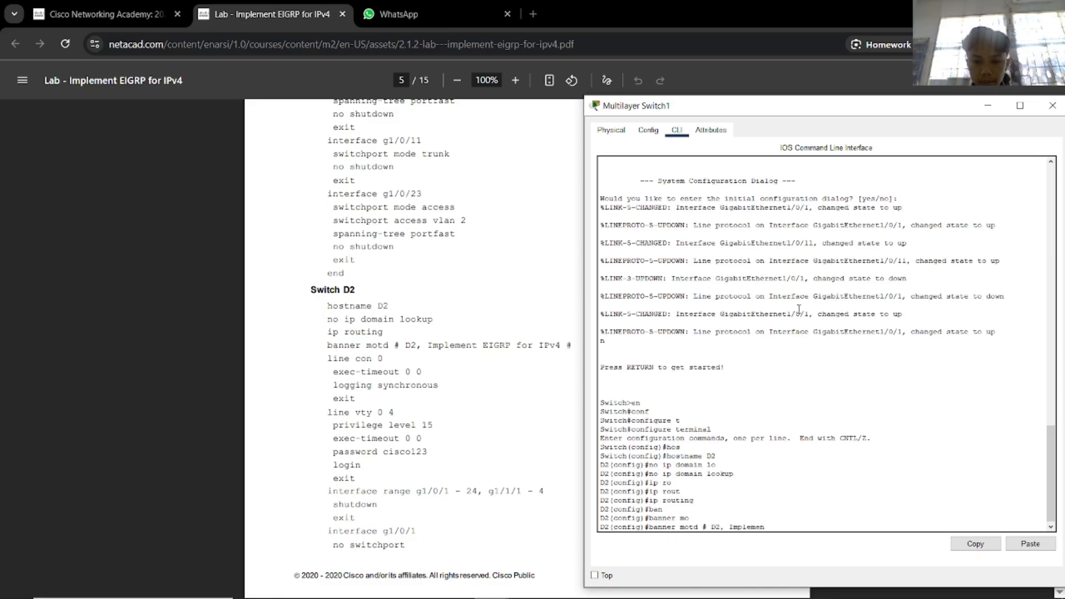
pyautogui.write('t EIGRP for I')
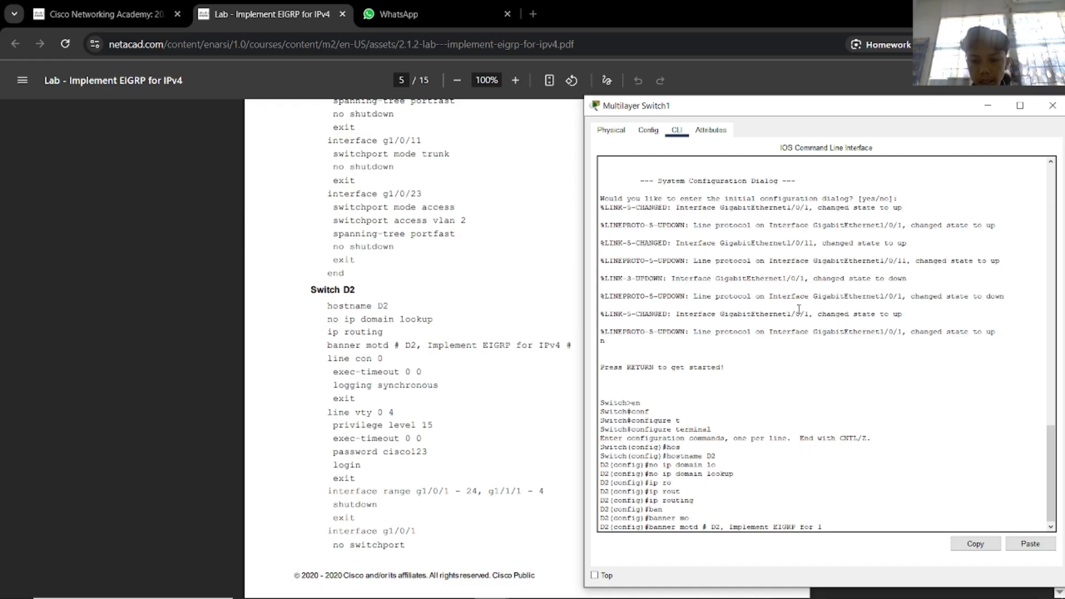
pyautogui.write('Pv4 #')
pyautogui.press('Return')
# Give D2's console line 0 exec-timeout 0 0 and synchronous logging.
pyautogui.write('lin')
pyautogui.press('Tab')
pyautogui.write('con')
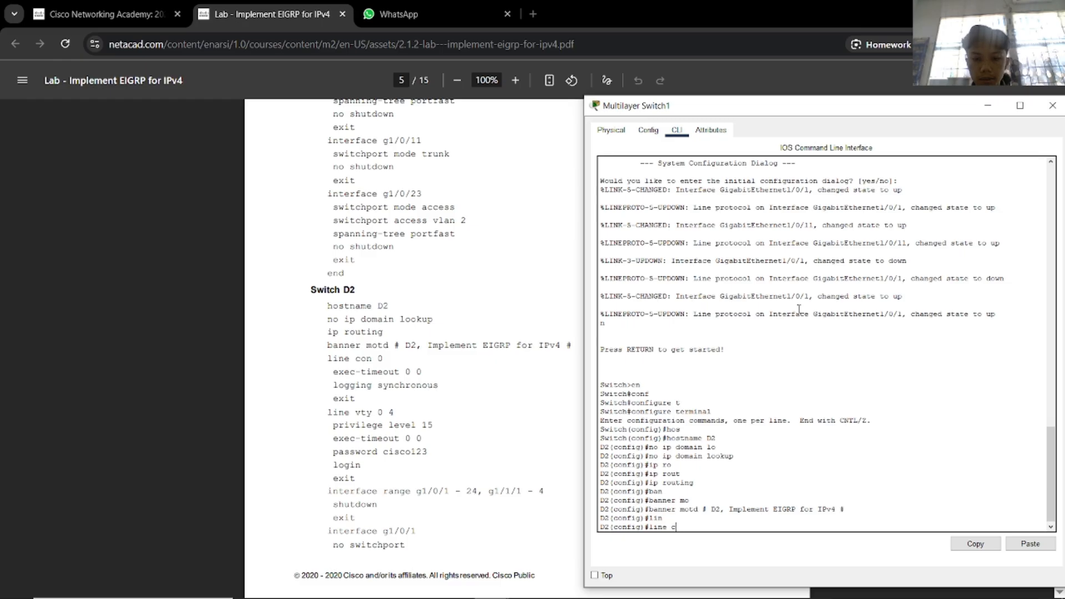
pyautogui.press('Tab')
pyautogui.write('0')
pyautogui.press('Return')
pyautogui.write('exe')
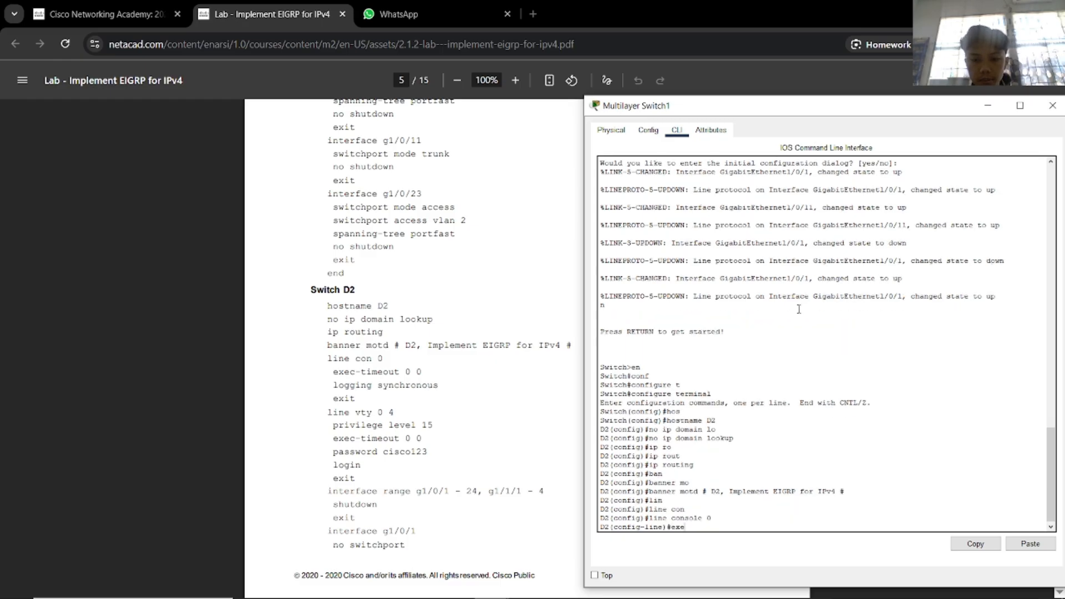
pyautogui.press('Tab')
pyautogui.write('0 0')
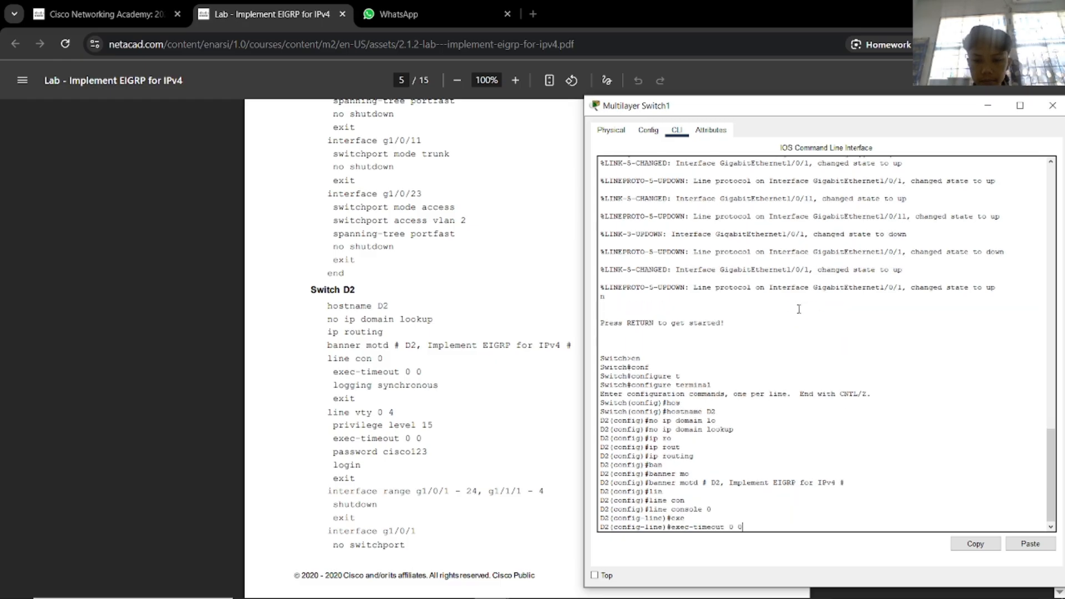
pyautogui.press('Return')
pyautogui.write('loggi')
pyautogui.press('Tab')
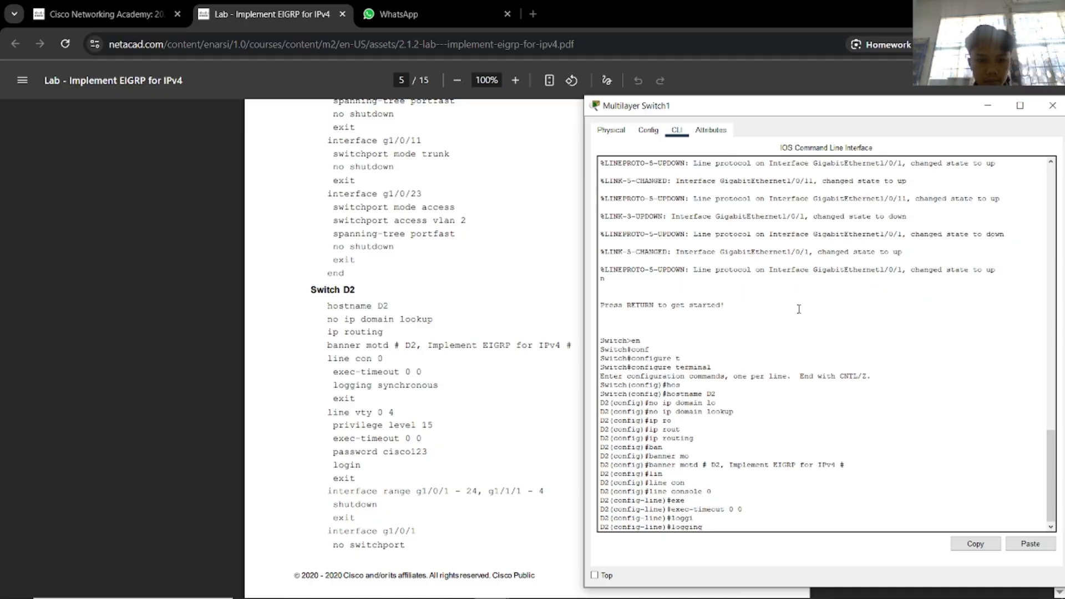
pyautogui.write('sy')
pyautogui.press('Tab')
pyautogui.press('Return')
pyautogui.write('exit')
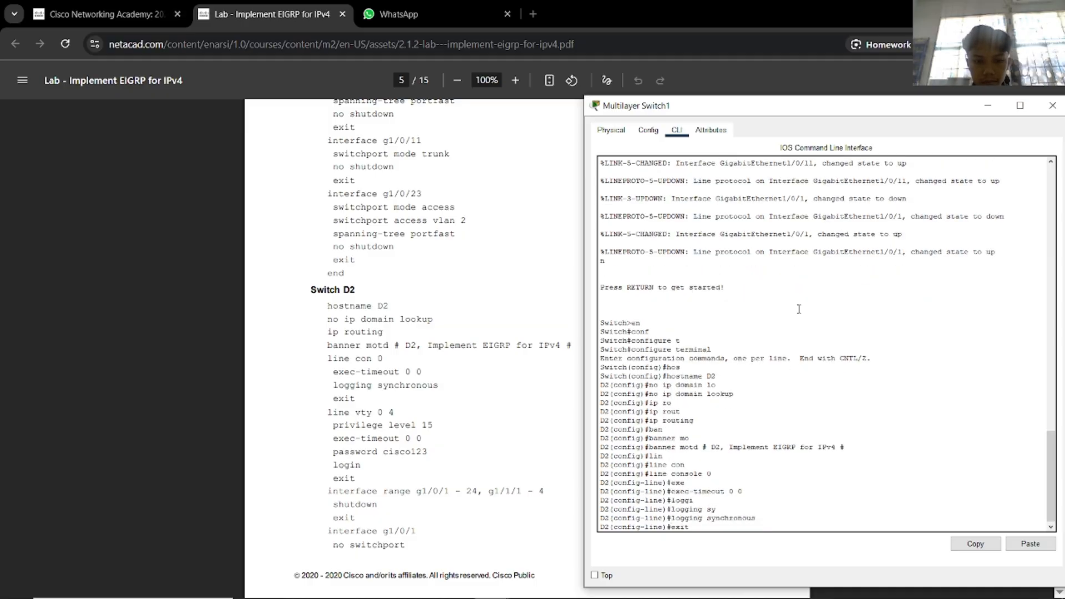
pyautogui.press('Return')
# Configure VTY lines 0-4 with privilege level 15, exec-timeout 0 0, a password and login.
pyautogui.write('lin')
pyautogui.press('Tab')
pyautogui.write('v')
pyautogui.press('Tab')
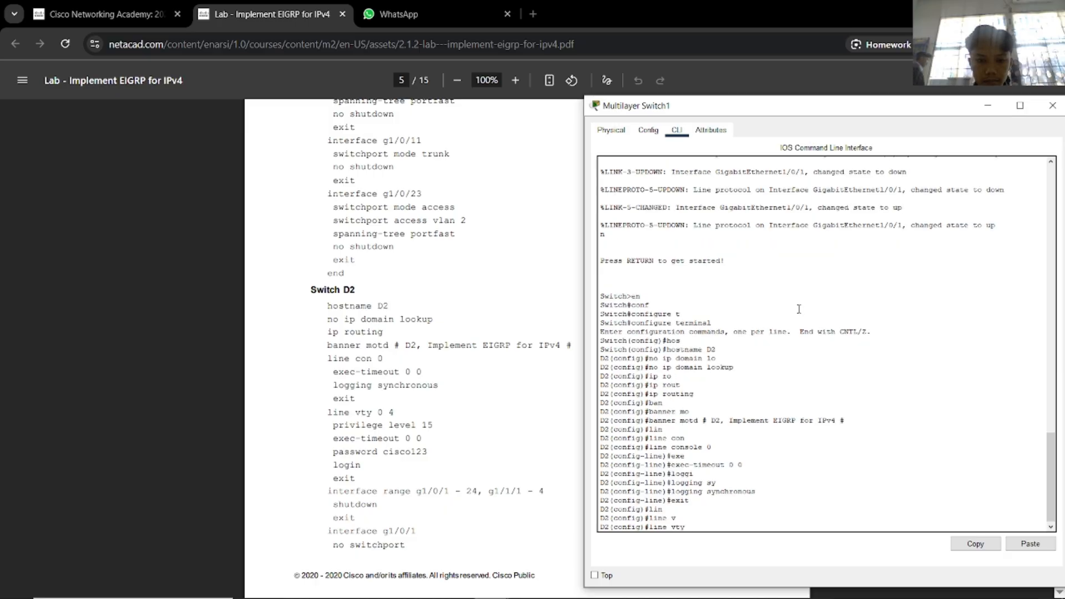
pyautogui.write('0 4')
pyautogui.press('Return')
pyautogui.write('privilege ')
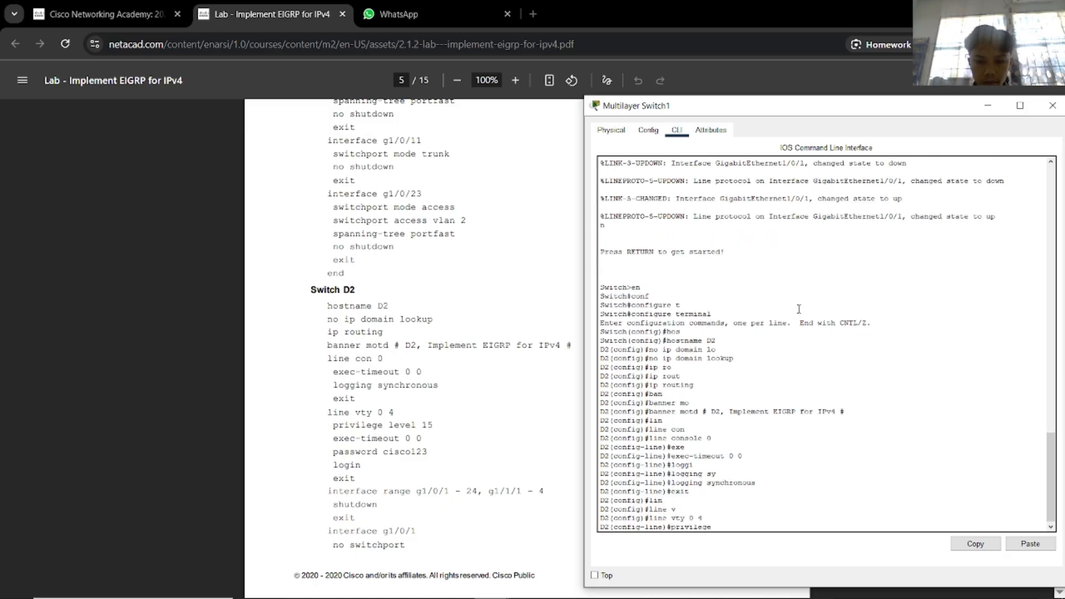
pyautogui.write('le')
pyautogui.press('Tab')
pyautogui.write('15')
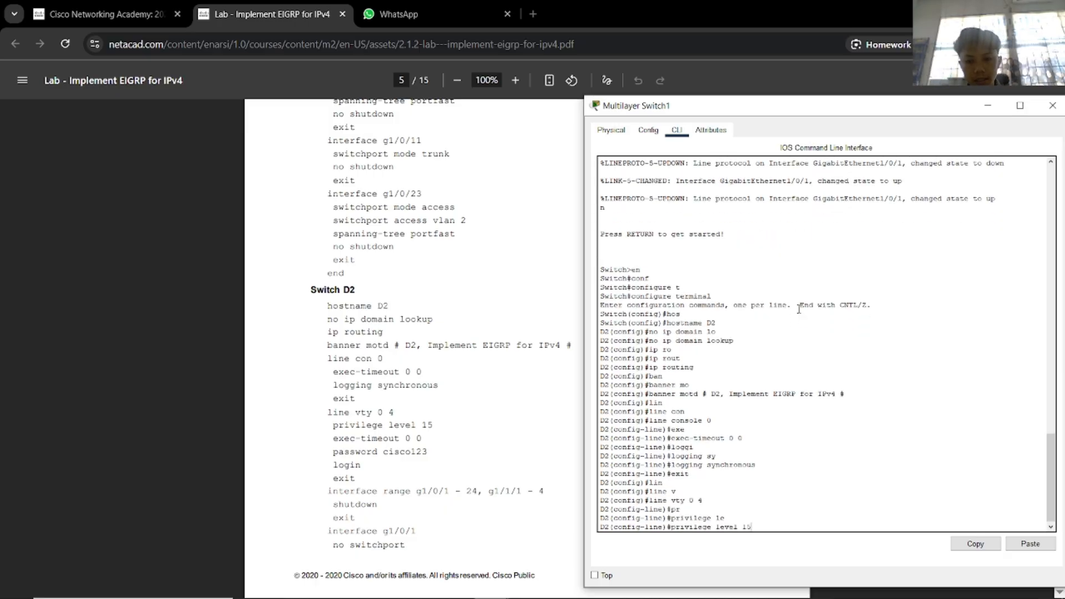
pyautogui.press('Return')
pyautogui.write('exe')
pyautogui.press('Tab')
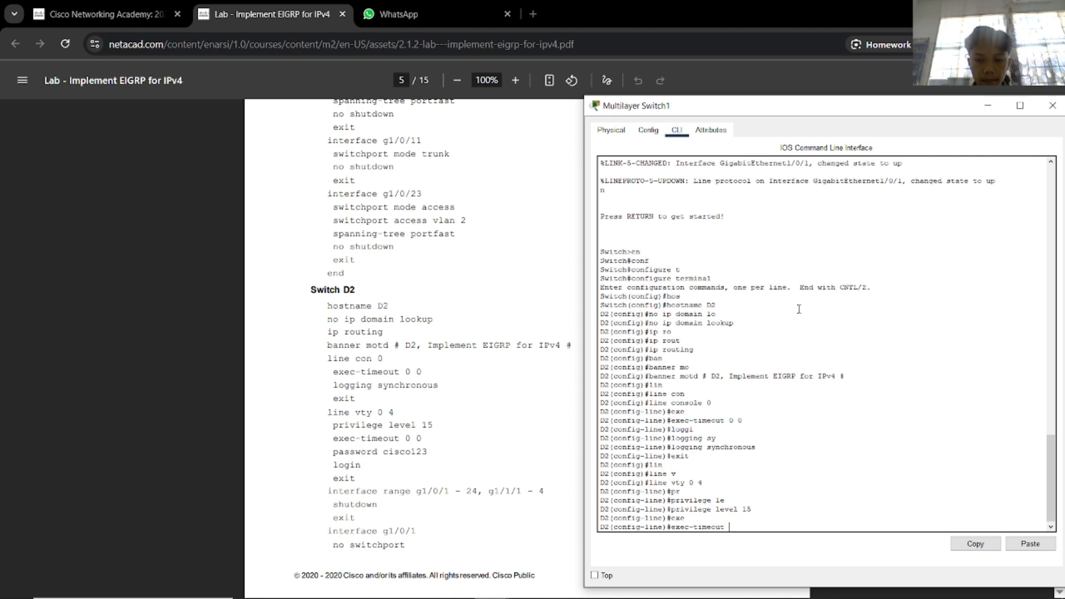
pyautogui.write('0 0')
pyautogui.press('Return')
pyautogui.write('pass')
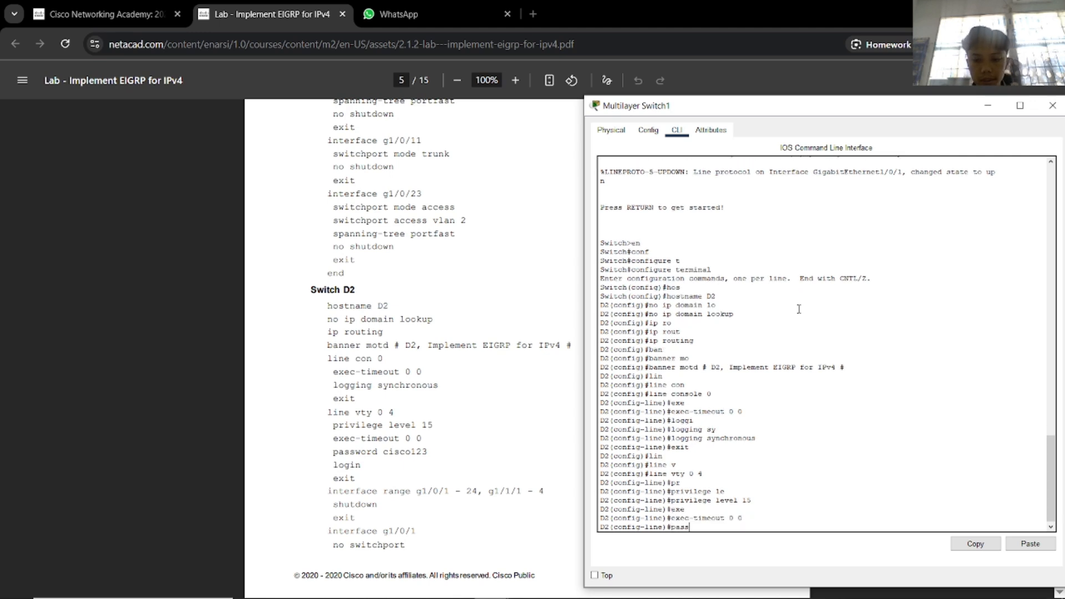
pyautogui.press('Tab')
pyautogui.write('cisco123')
pyautogui.press('Return')
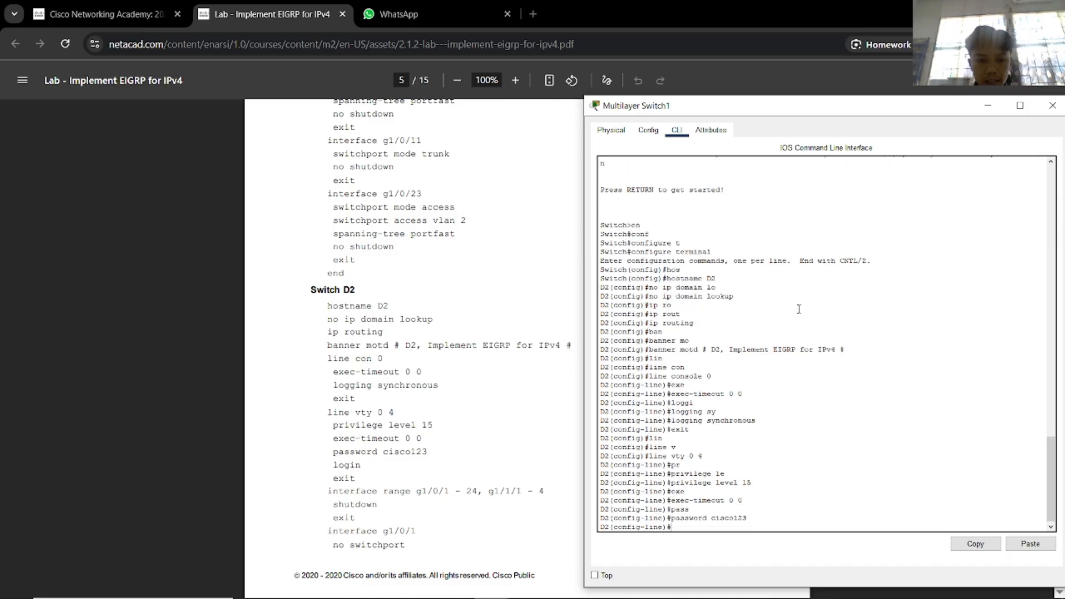
pyautogui.write('login')
pyautogui.press('Return')
pyautogui.write('exit')
pyautogui.press('Return')
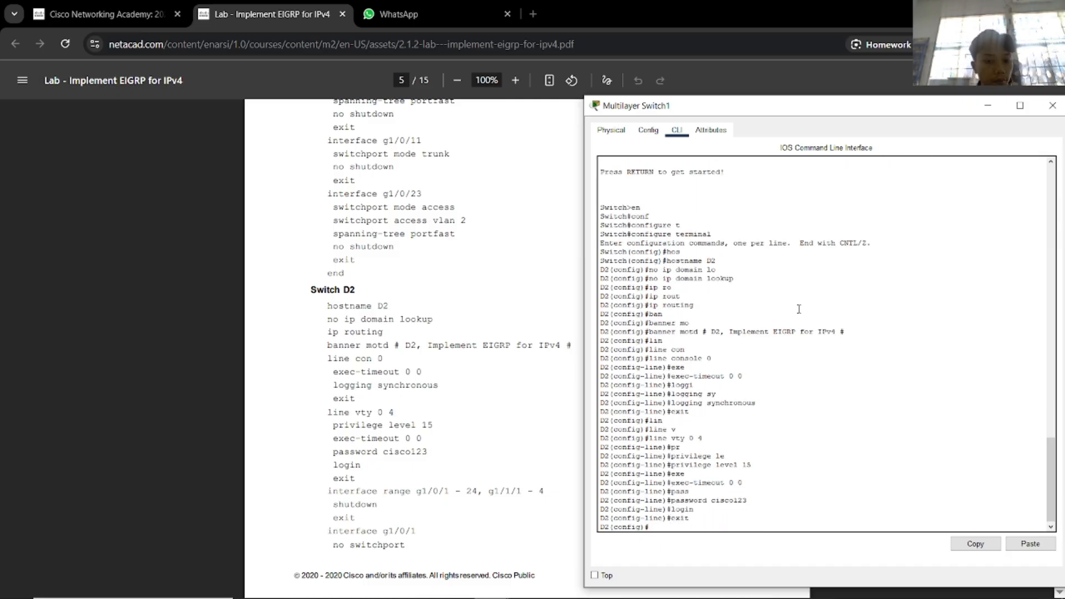
# Select the interface range g1/0/1 - 24 and g1/1/1 - 4.
pyautogui.write('int')
pyautogui.press('Tab')
pyautogui.write('r')
pyautogui.press('Tab')
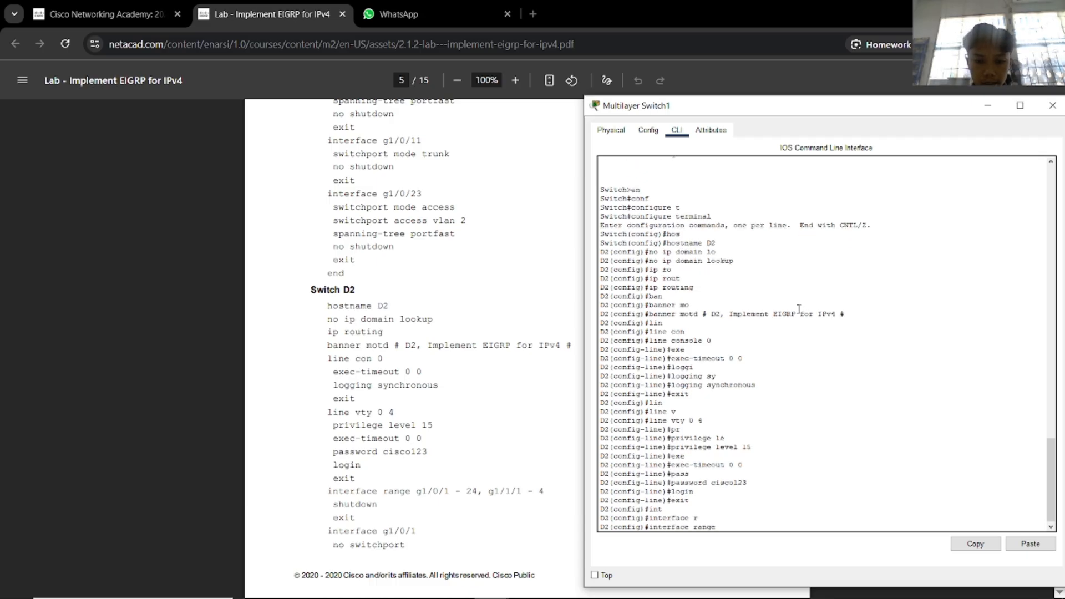
pyautogui.write('g1')
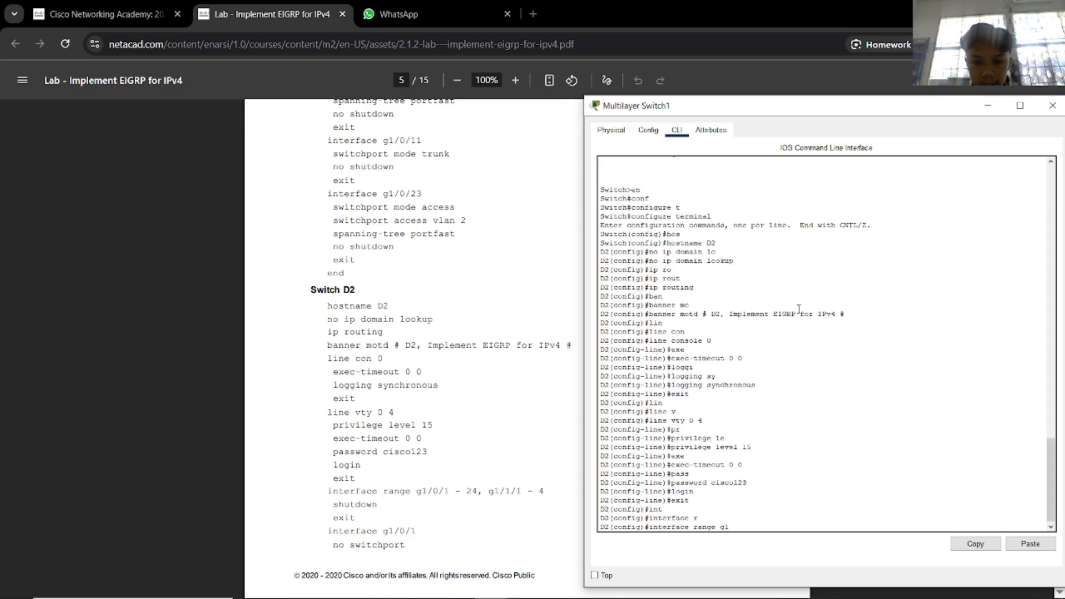
pyautogui.write('/0/')
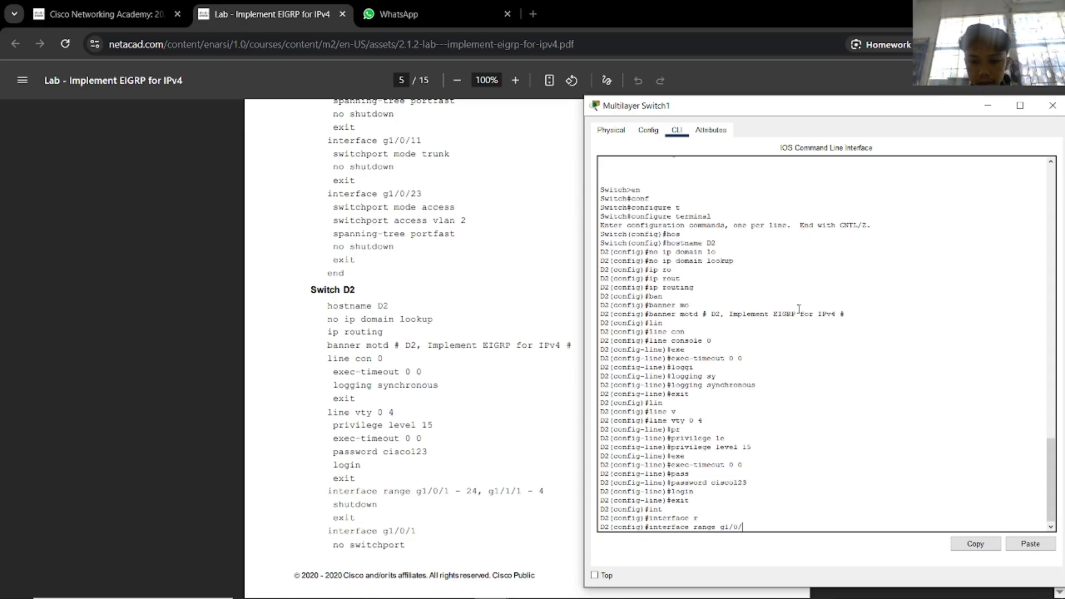
pyautogui.write('1 - 24')
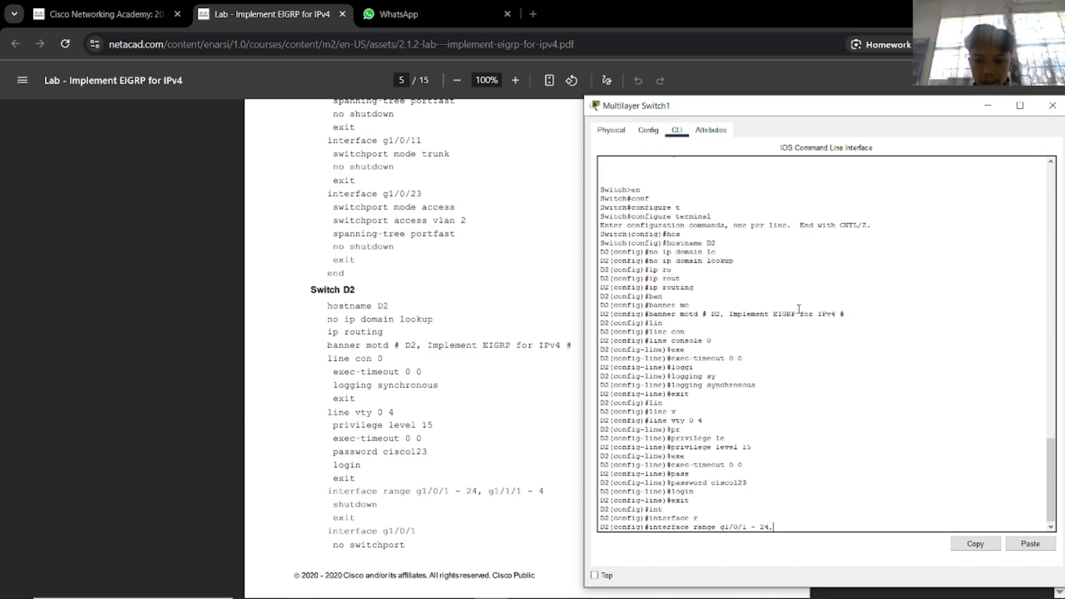
pyautogui.write(', g1/1/1')
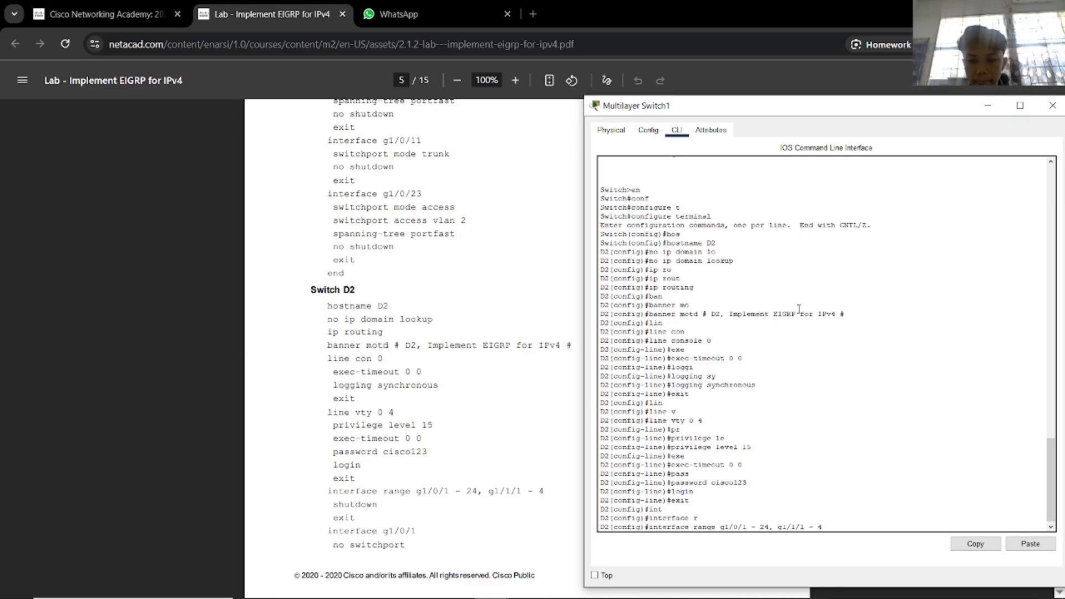
pyautogui.write(' - 4')
pyautogui.press('Return')
# Shut down all ports in the selected range.
pyautogui.write('shu')
pyautogui.press('Tab')
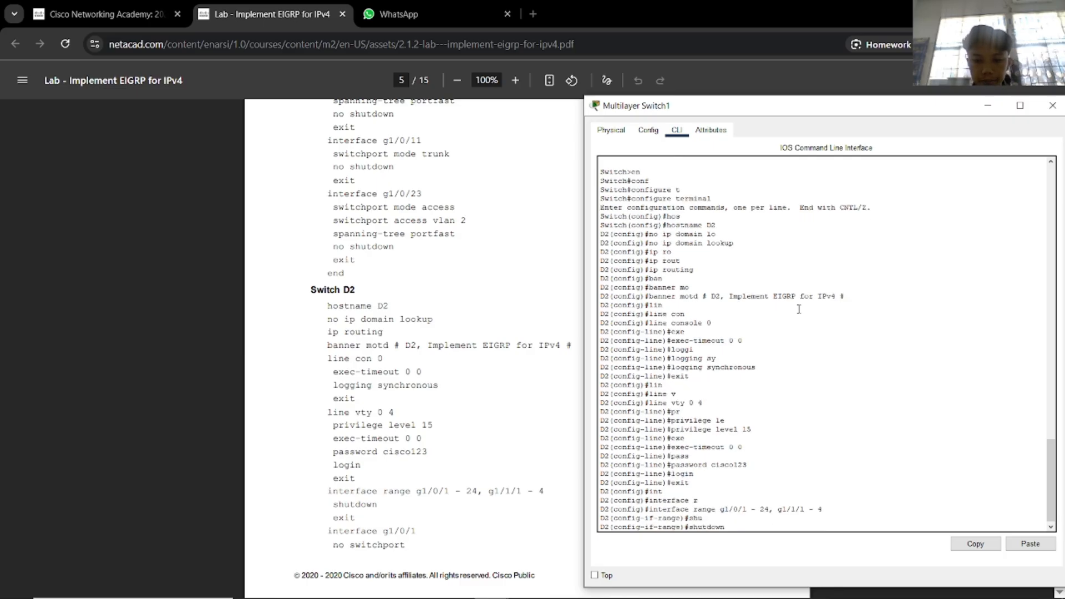
pyautogui.press('Return')
pyautogui.press('Return')
pyautogui.write('exit')
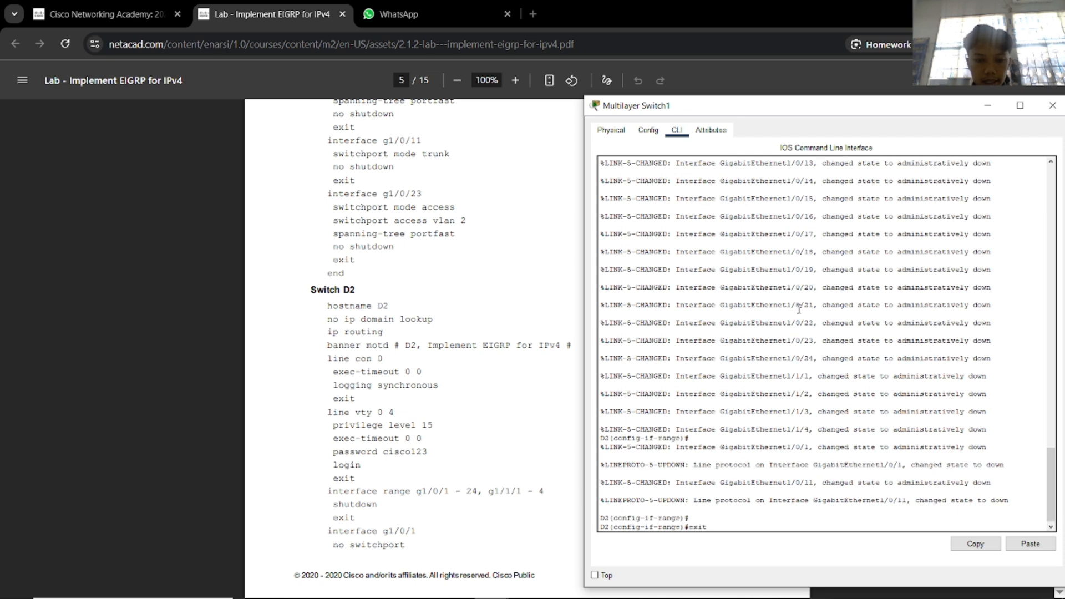
pyautogui.press('Return')
# Make g1/0/1 a routed port at 172.16.1.2 255.255.255.0 and bring it up.
pyautogui.write('in')
pyautogui.press('Tab')
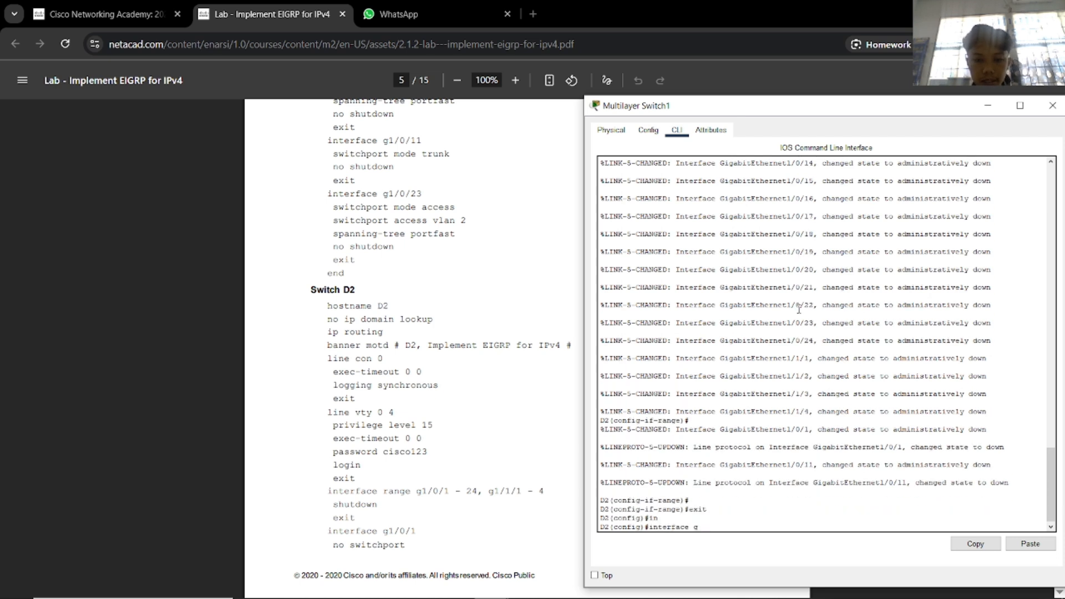
pyautogui.write('g1/0/')
pyautogui.write('/0')
pyautogui.write('1')
pyautogui.press('Return')
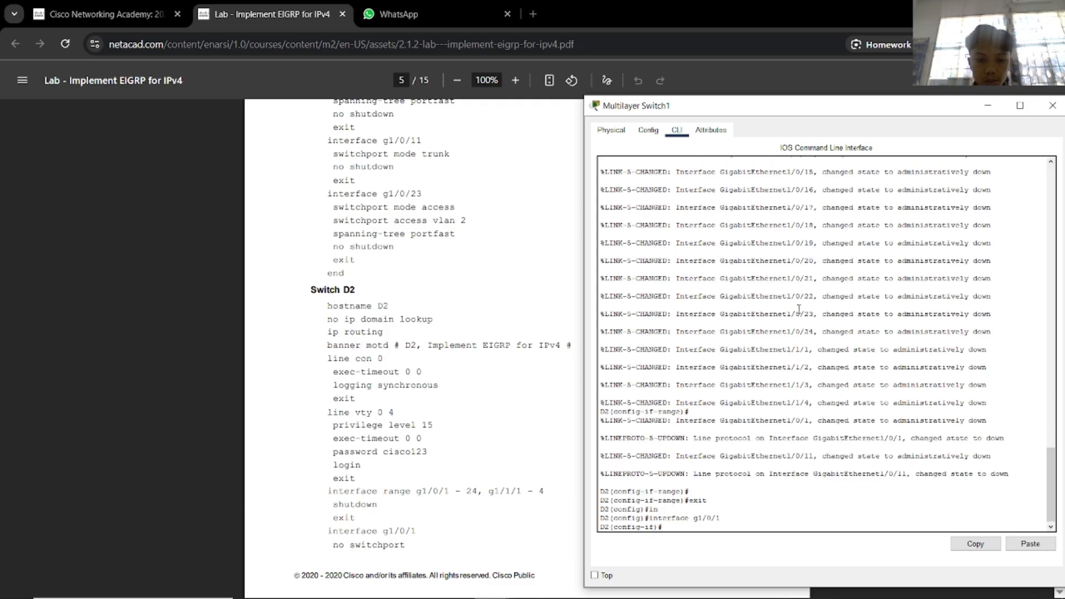
pyautogui.write('no sw')
pyautogui.press('Tab')
pyautogui.press('Return')
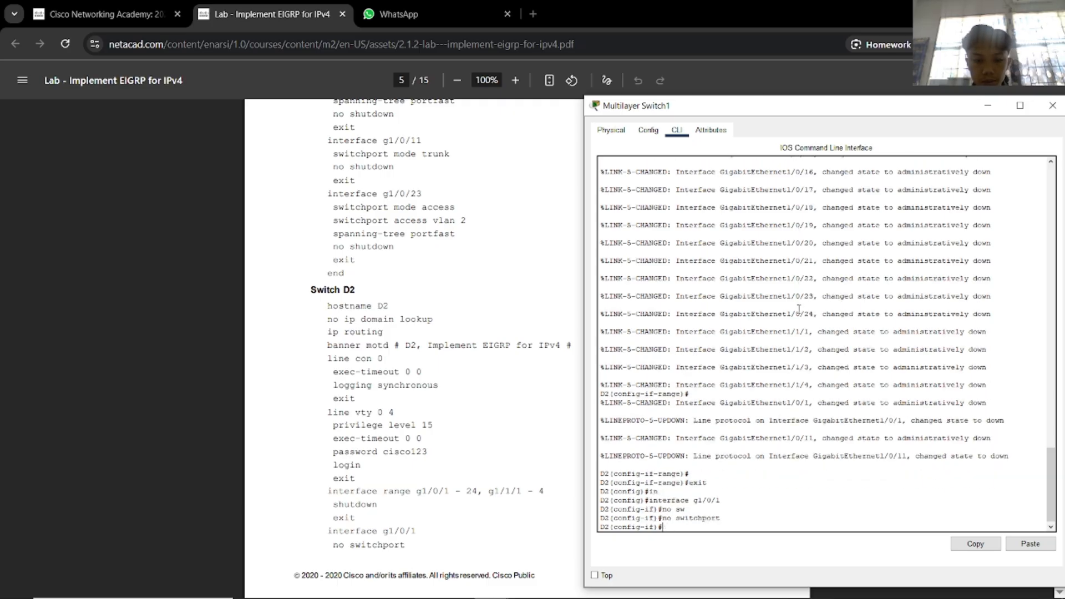
pyautogui.scroll(-4, 487, 375)
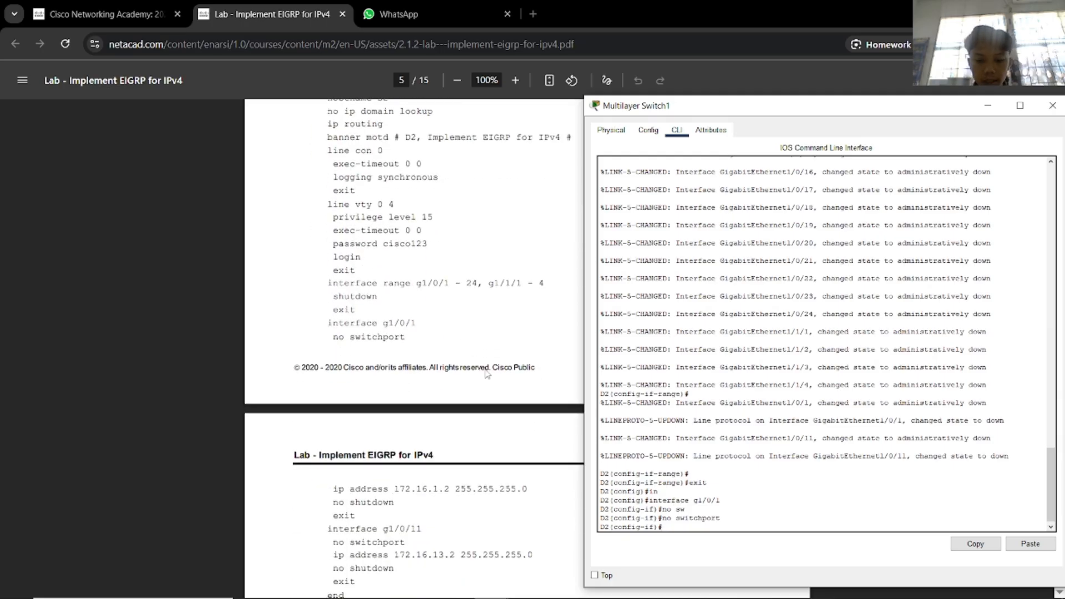
pyautogui.write('ip ad')
pyautogui.press('Tab')
pyautogui.write('172.')
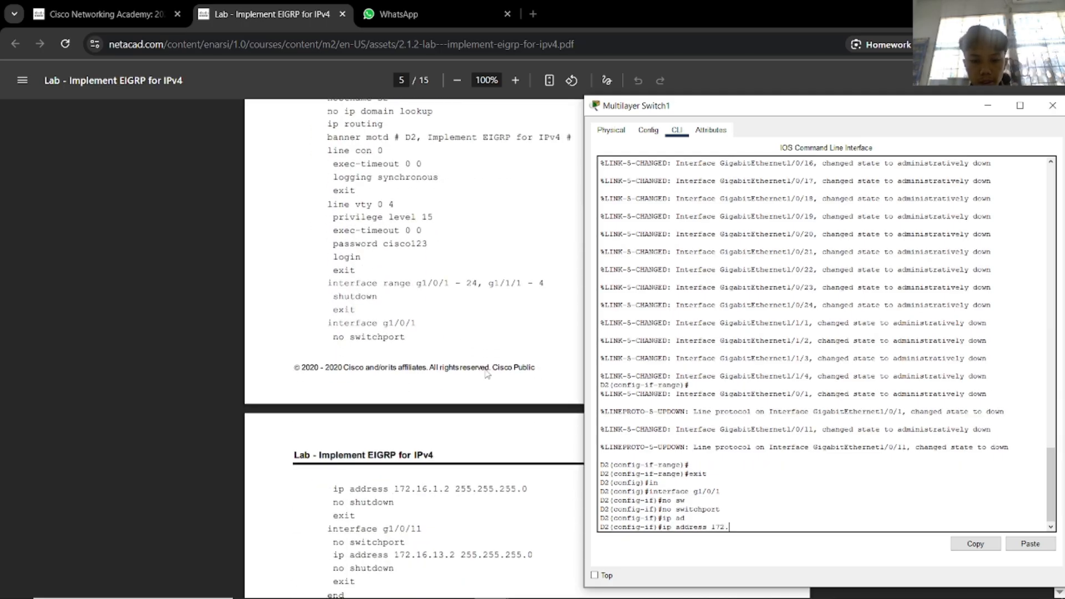
pyautogui.write('16.1.2 2')
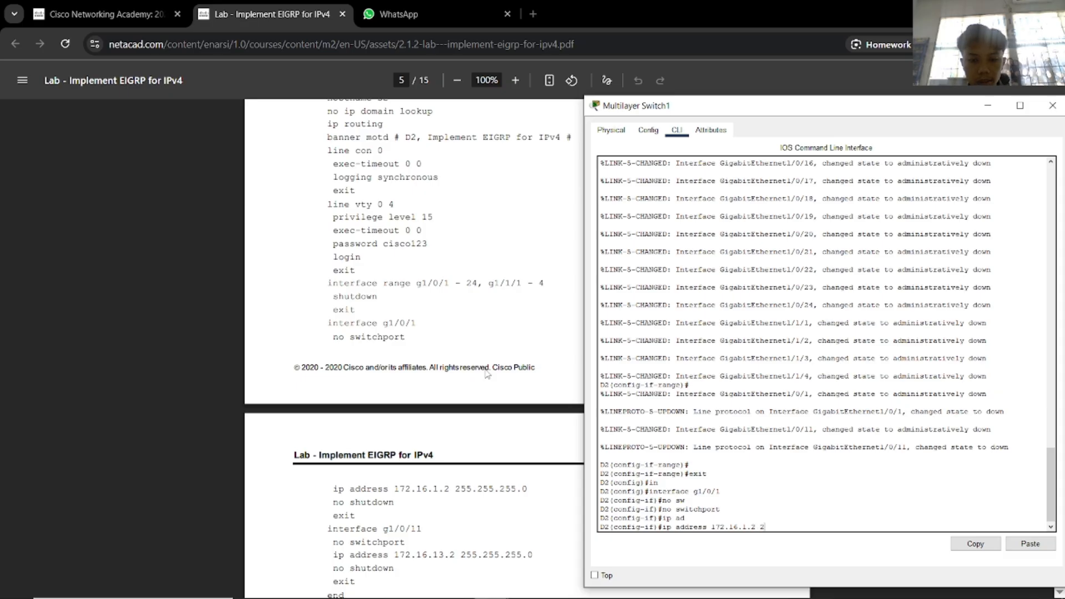
pyautogui.write('55.255.255.0')
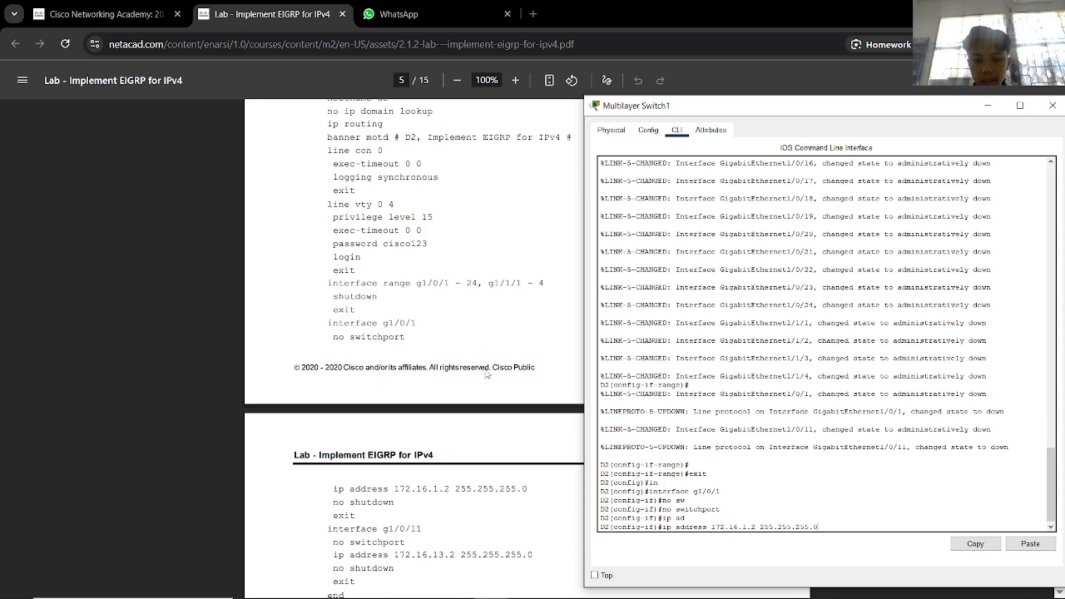
pyautogui.press('Return')
pyautogui.write('no sh')
pyautogui.press('Return')
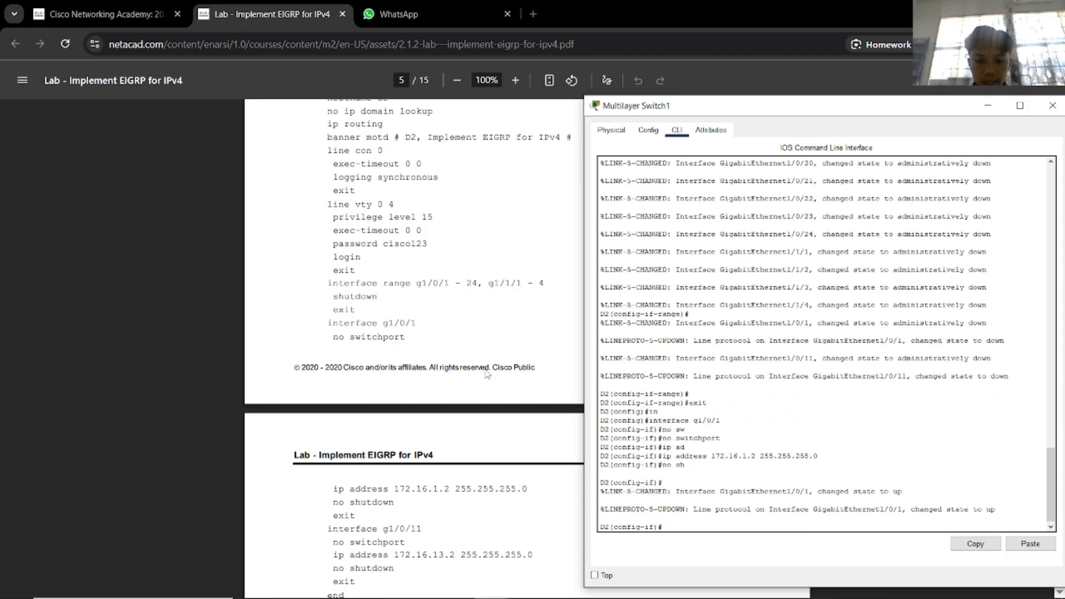
pyautogui.write('exit')
pyautogui.press('Return')
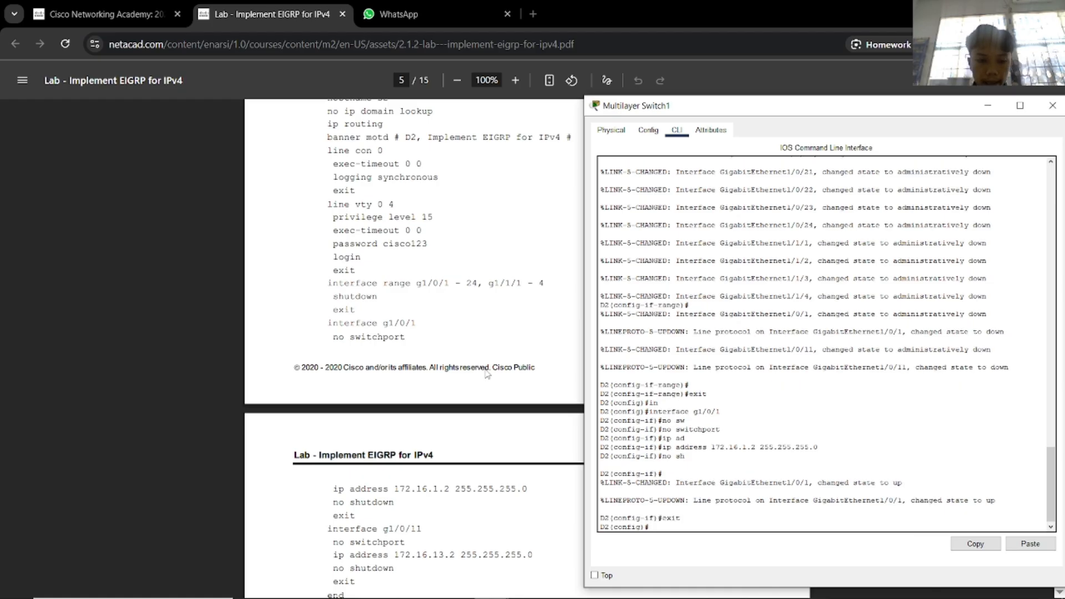
# Make g1/0/11 a routed port at 172.16.13.2 255.255.255.0 and bring it up.
pyautogui.write('in')
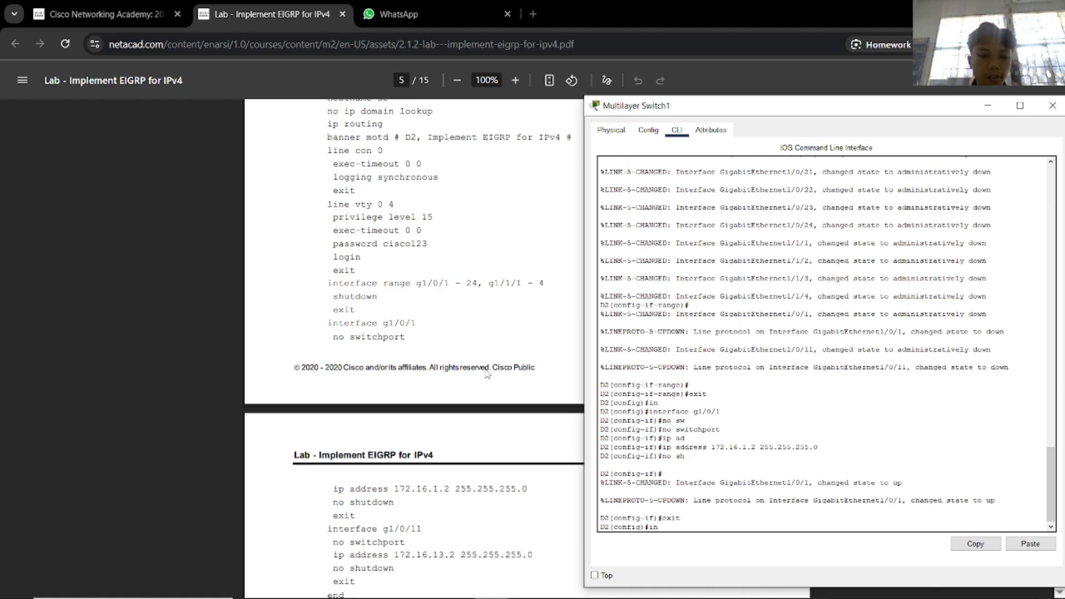
pyautogui.hotkey('alt', 'Tab')
pyautogui.hotkey('alt', 'Tab')
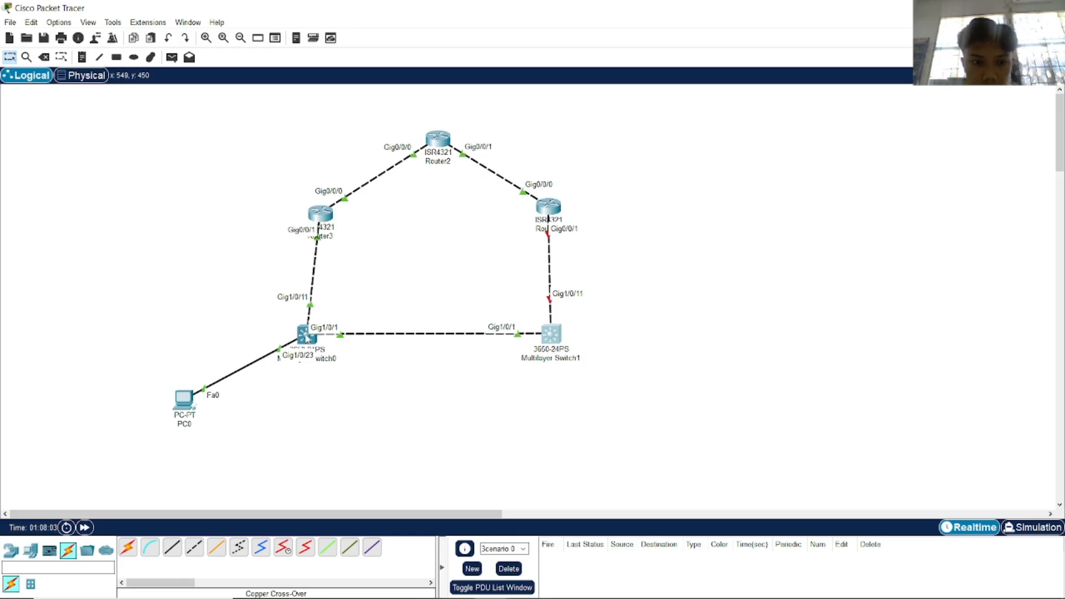
pyautogui.hotkey('alt', 'Tab')
pyautogui.hotkey('alt', 'Tab')
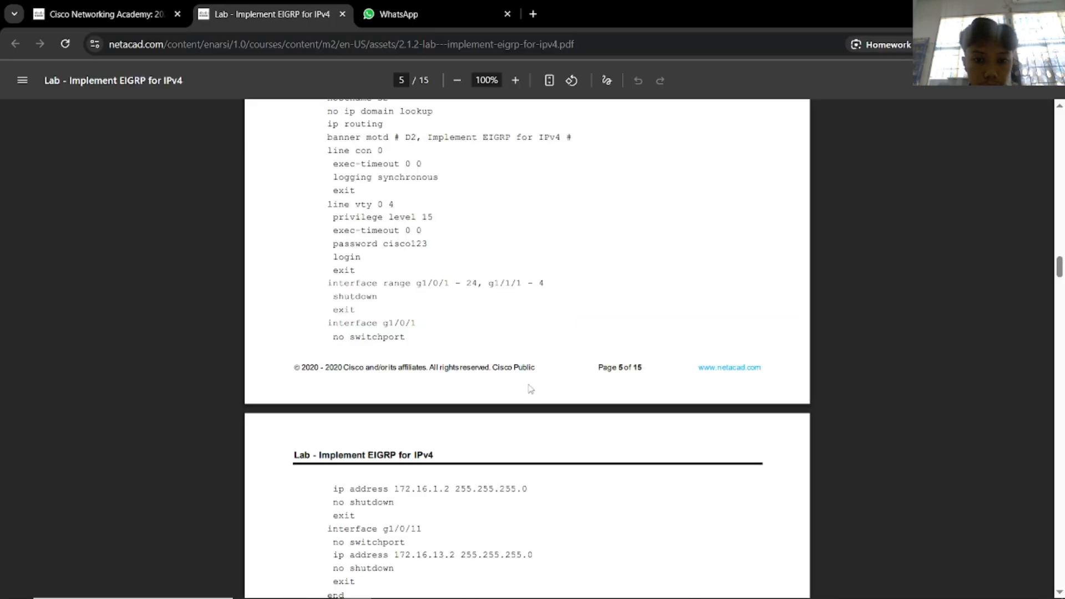
pyautogui.hotkey('alt', 'Tab')
pyautogui.hotkey('alt', 'Tab')
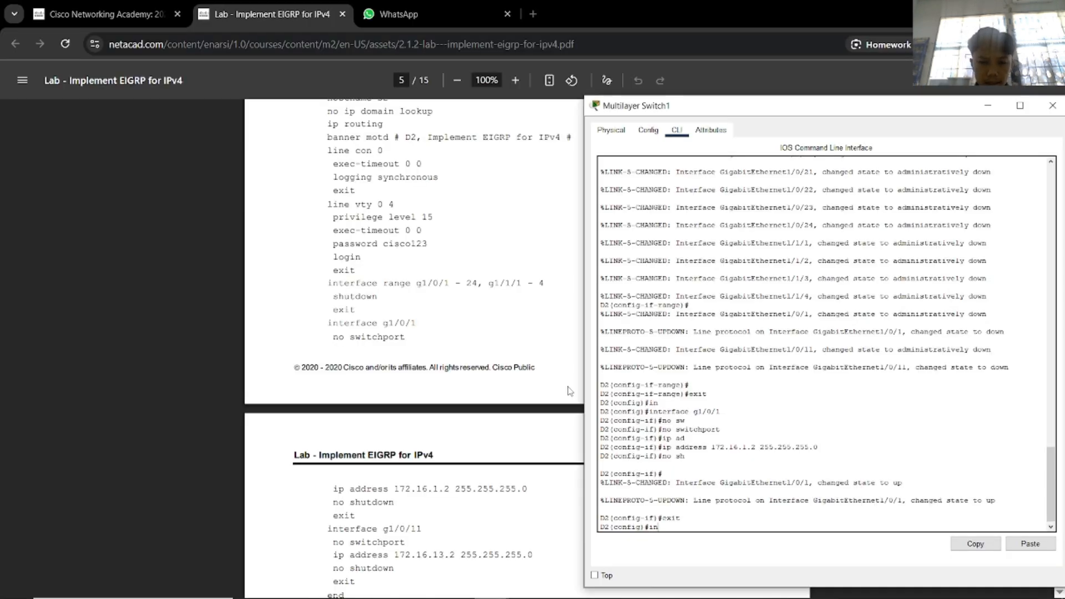
pyautogui.press('Tab')
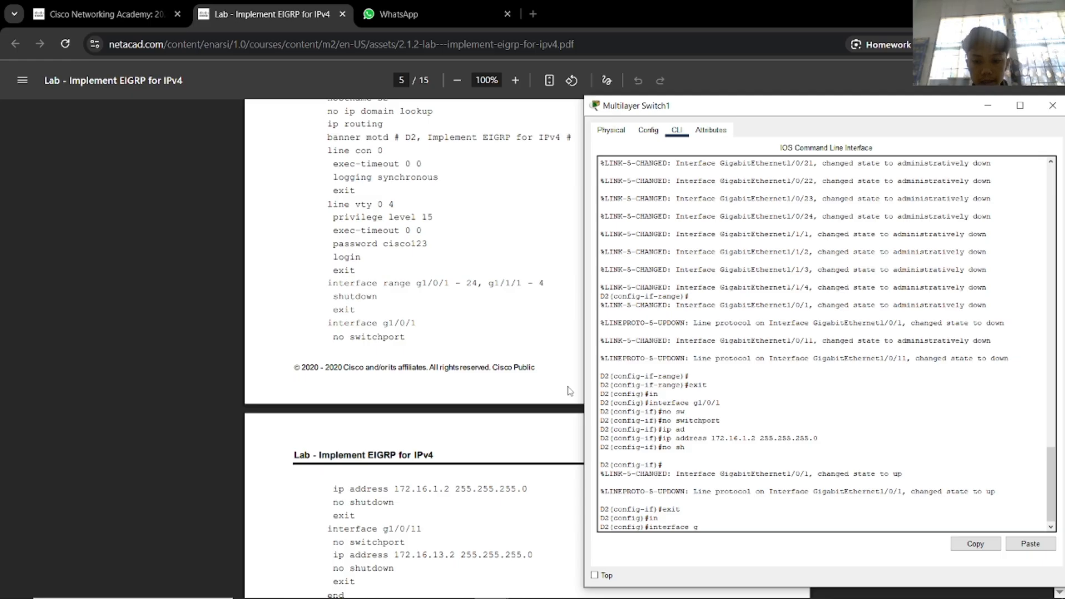
pyautogui.write('g1/0/11')
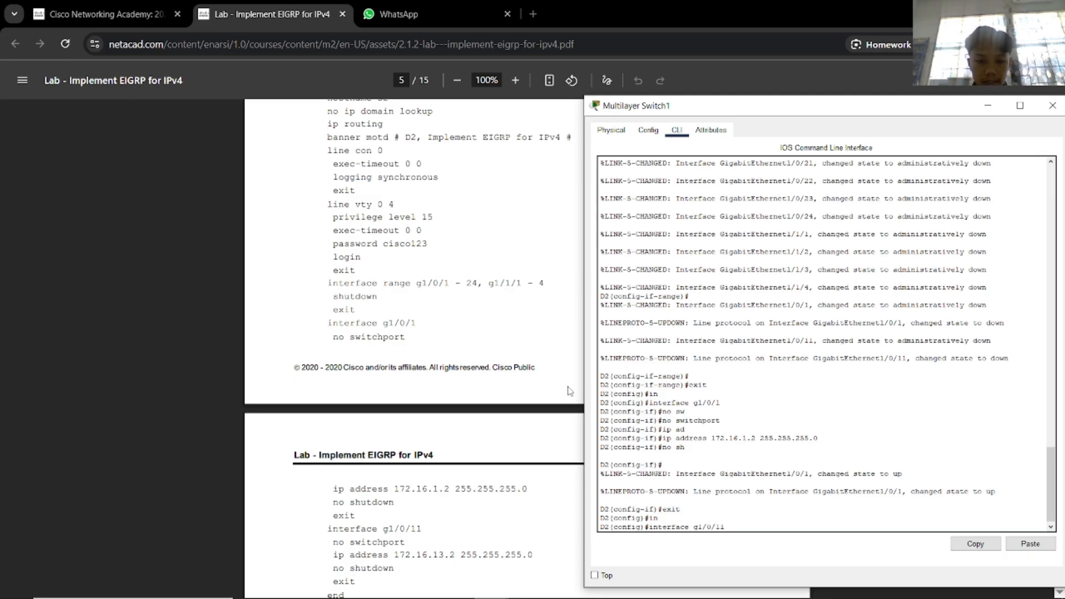
pyautogui.press('Return')
pyautogui.write('no sw')
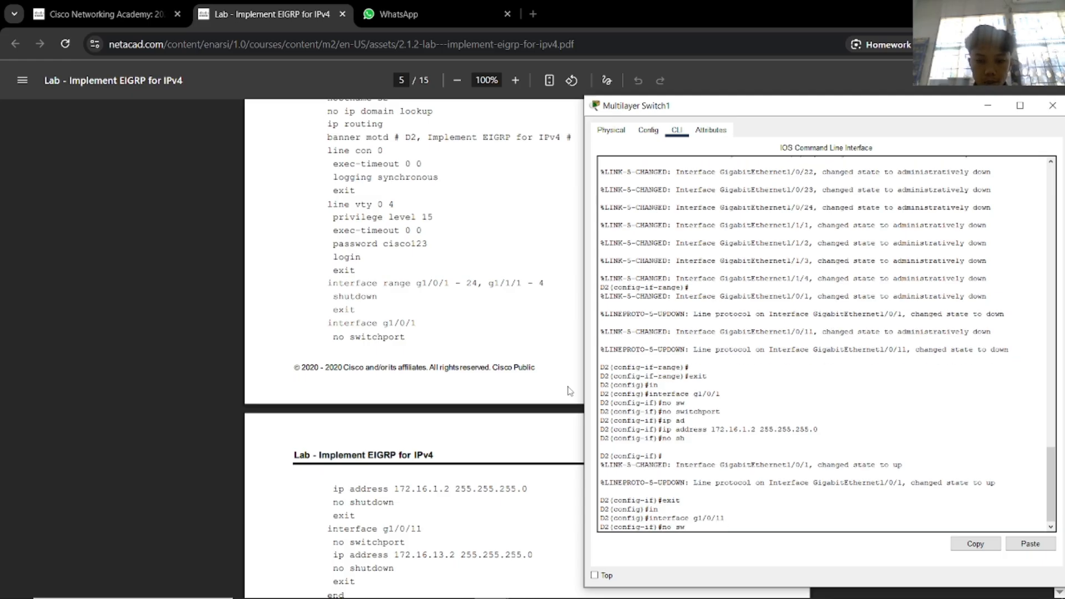
pyautogui.press('Tab')
pyautogui.scroll(-3, 508, 400)
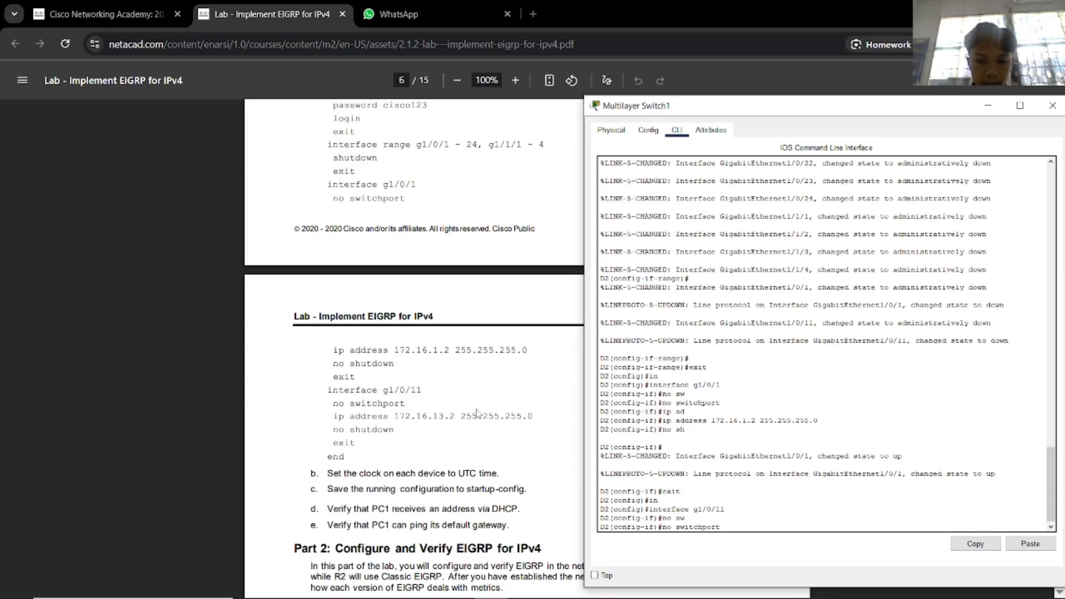
pyautogui.press('Return')
pyautogui.write('ip ad')
pyautogui.press('Tab')
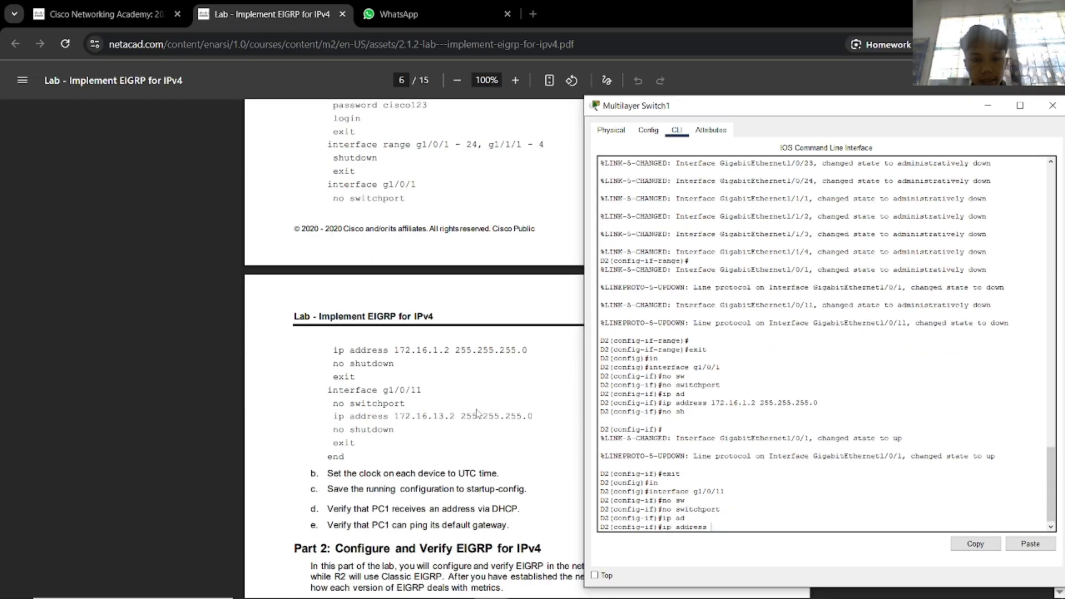
pyautogui.write('12')
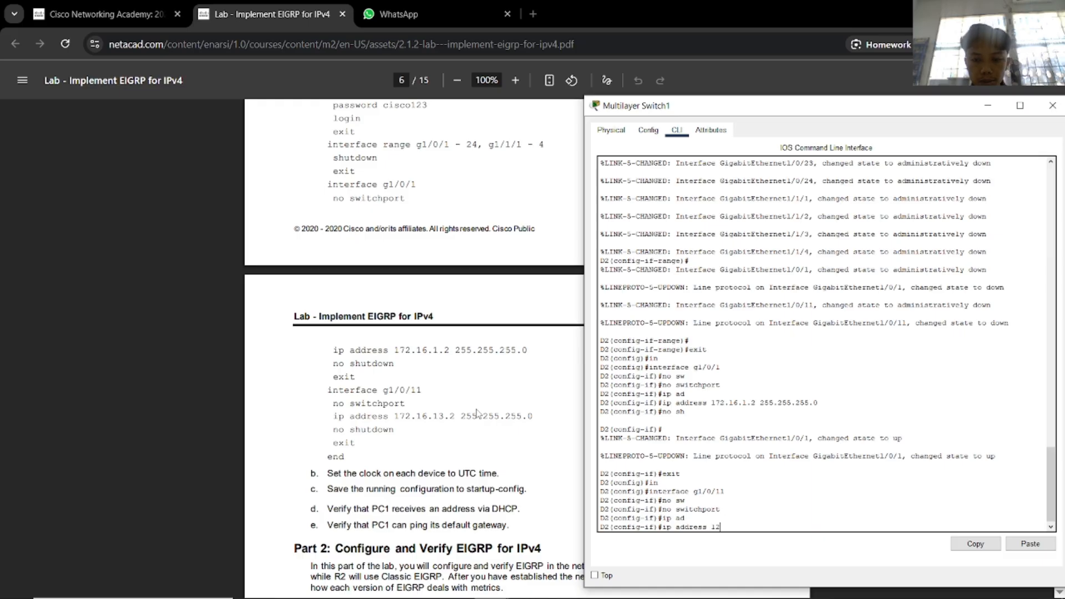
pyautogui.press('BackSpace')
pyautogui.write('72.16.13')
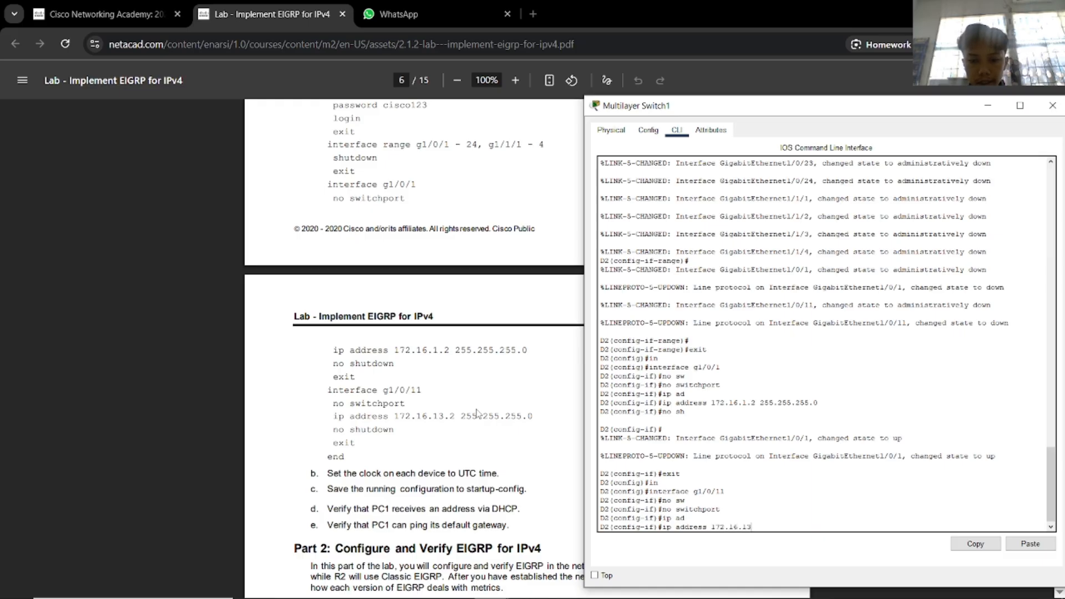
pyautogui.write('.2 255.255.255.0')
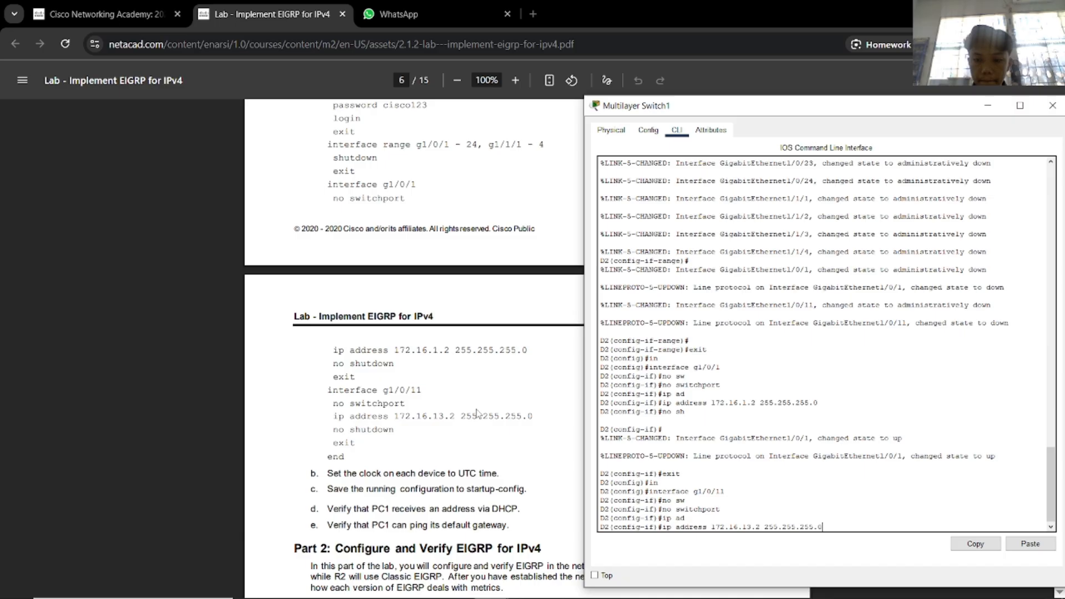
pyautogui.press('Return')
pyautogui.write('no sh')
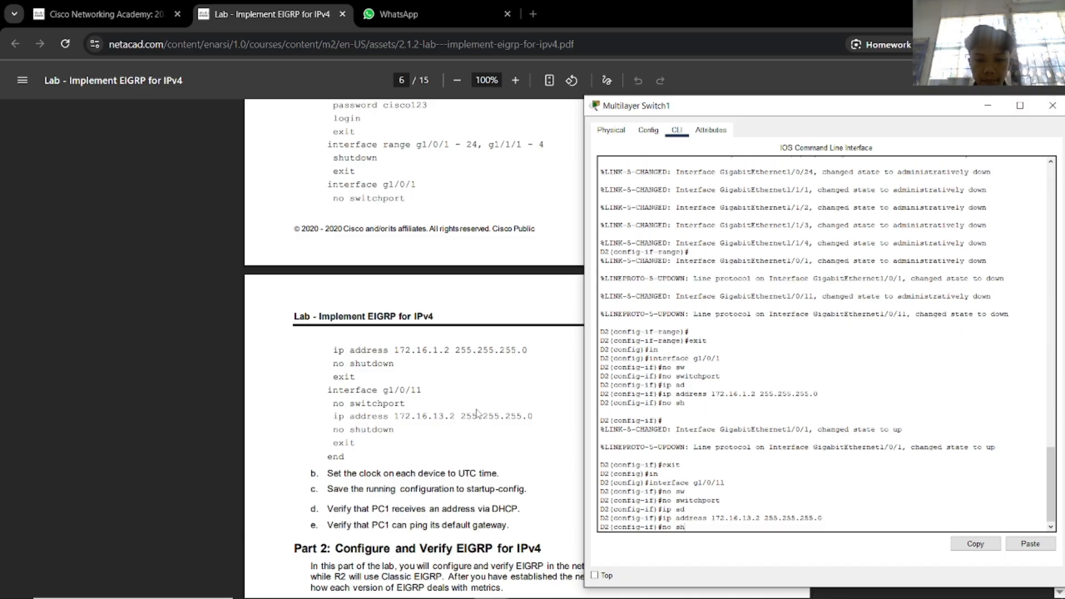
pyautogui.press('Return')
pyautogui.write('exit')
pyautogui.press('Return')
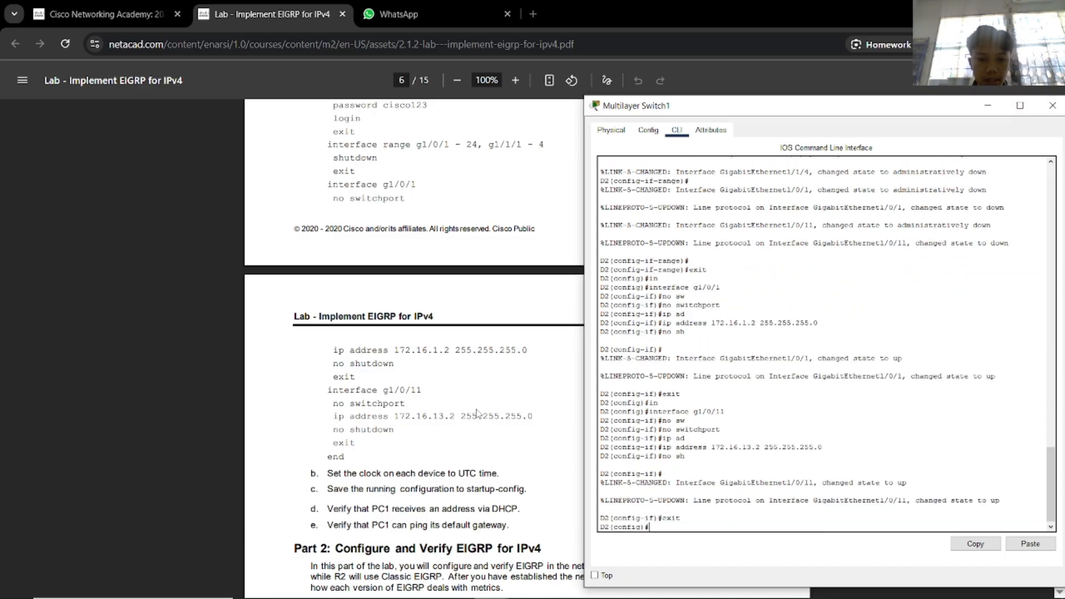
# End configuration mode and save the running configuration with wr.
pyautogui.write('end')
pyautogui.press('Return')
pyautogui.write('wr')
pyautogui.press('Return')
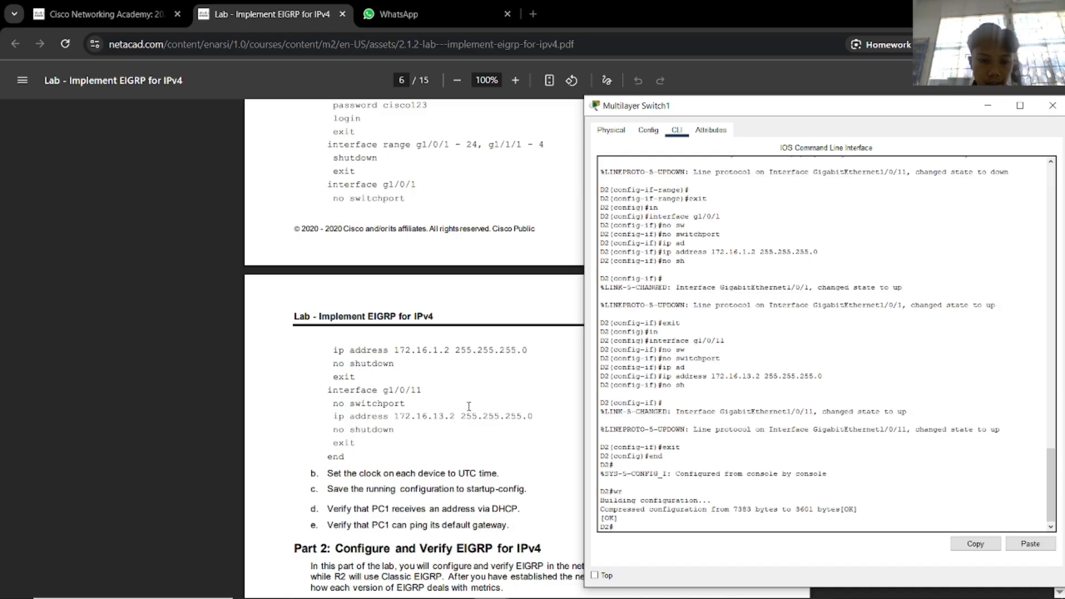
# Minimise the switch console and check the lab PDF against the topology.
pyautogui.scroll(-4, 455, 442)
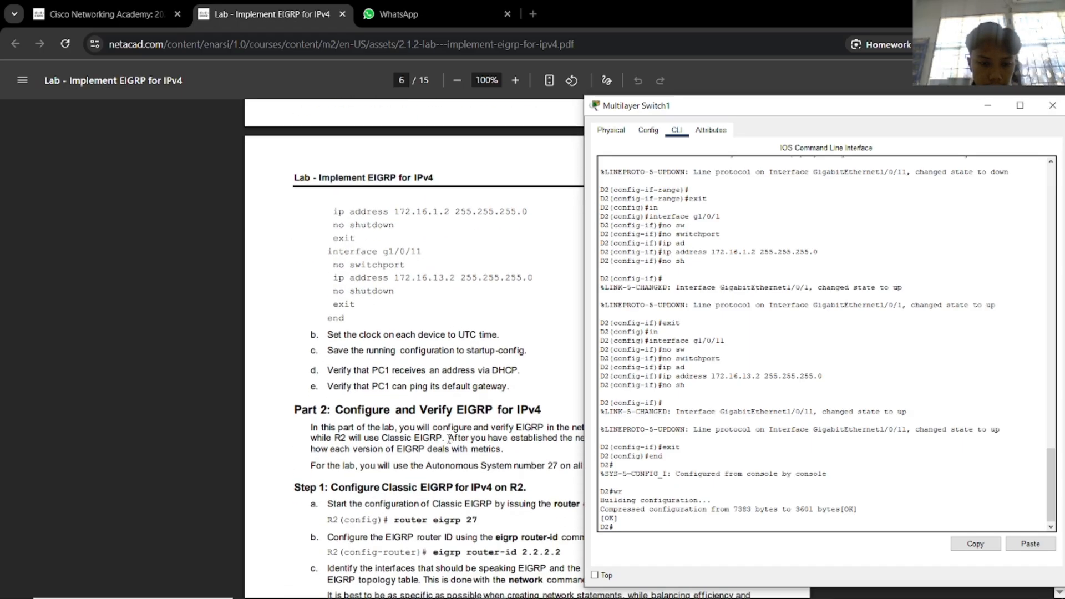
pyautogui.scroll(-1, 458, 442)
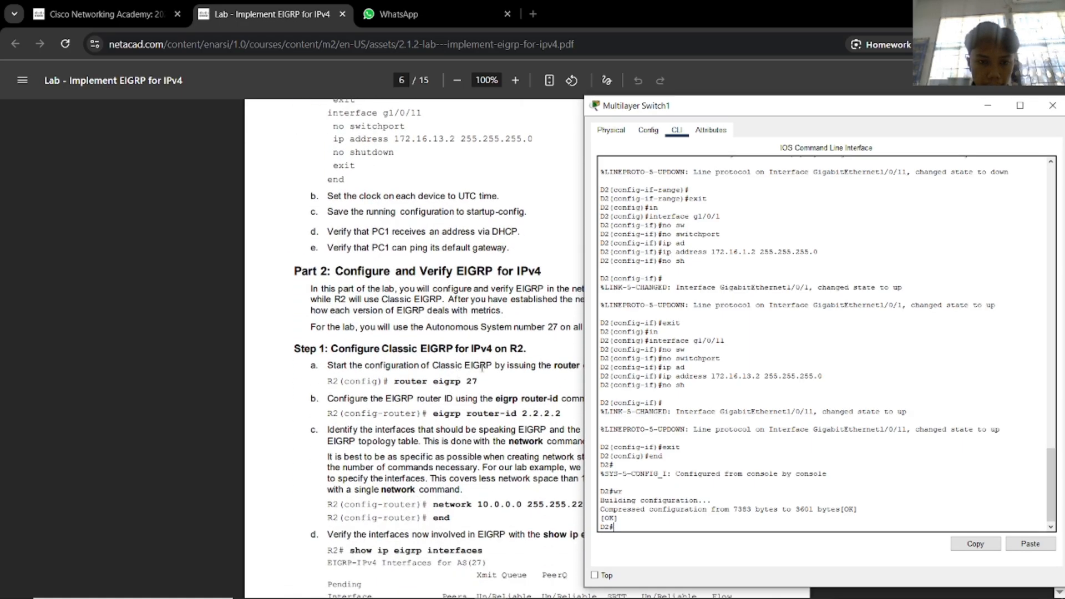
pyautogui.moveTo(1012, 112); pyautogui.dragTo(876, 111)
pyautogui.click(853, 103)
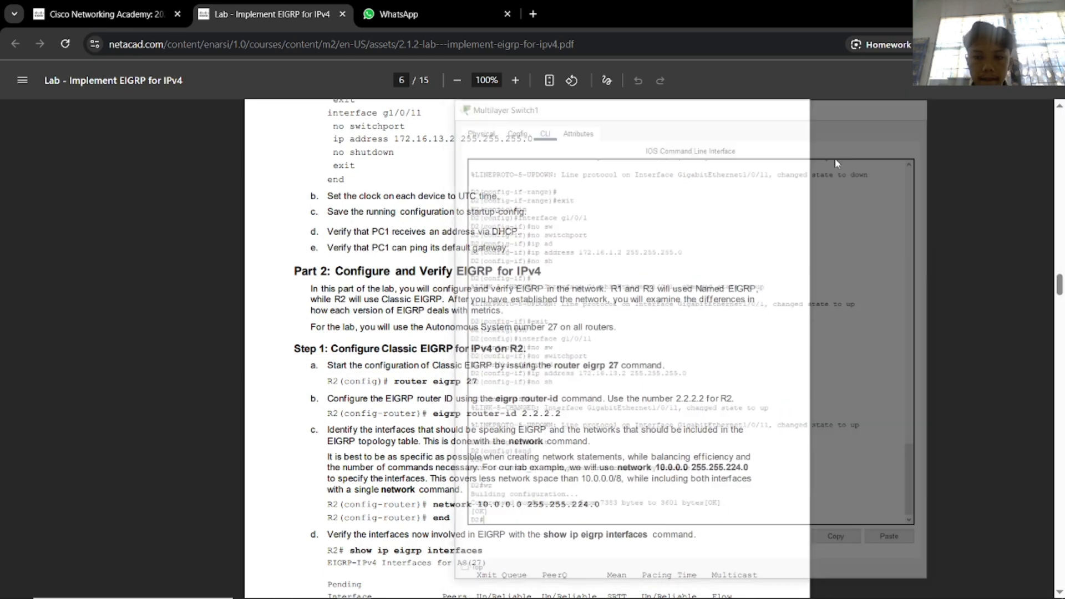
pyautogui.scroll(-2, 835, 158)
pyautogui.hotkey('alt', 'Tab')
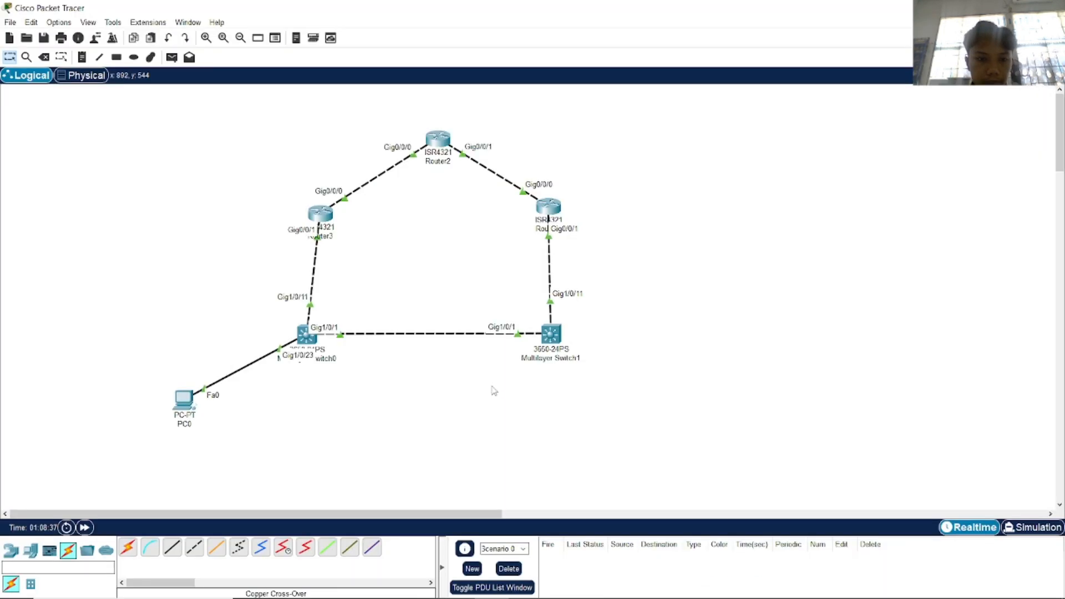
pyautogui.click(184, 400)
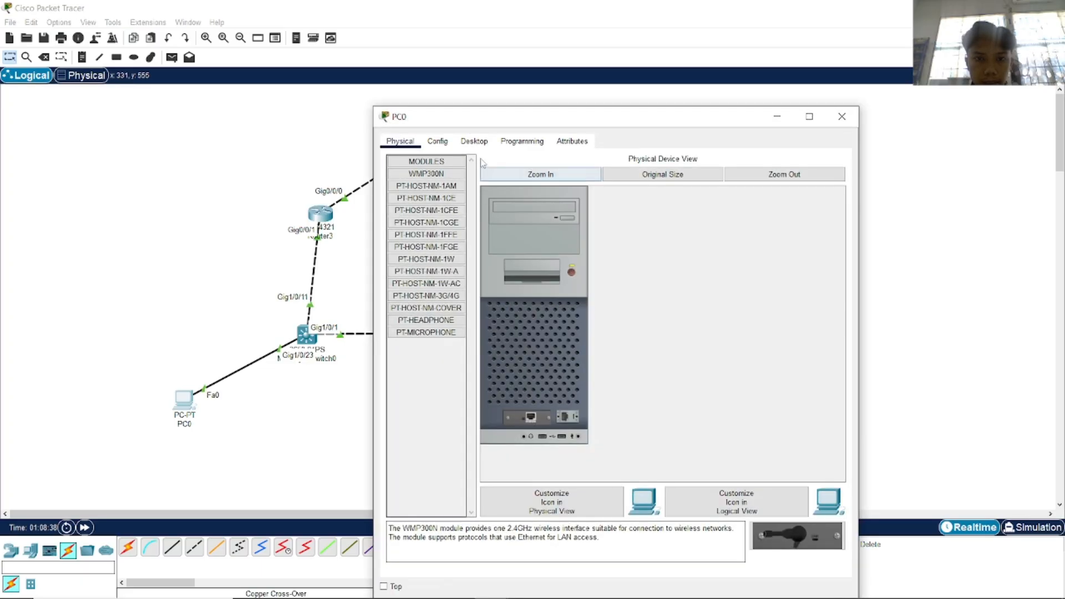
pyautogui.moveTo(750, 127); pyautogui.dragTo(734, 111)
pyautogui.click(838, 106)
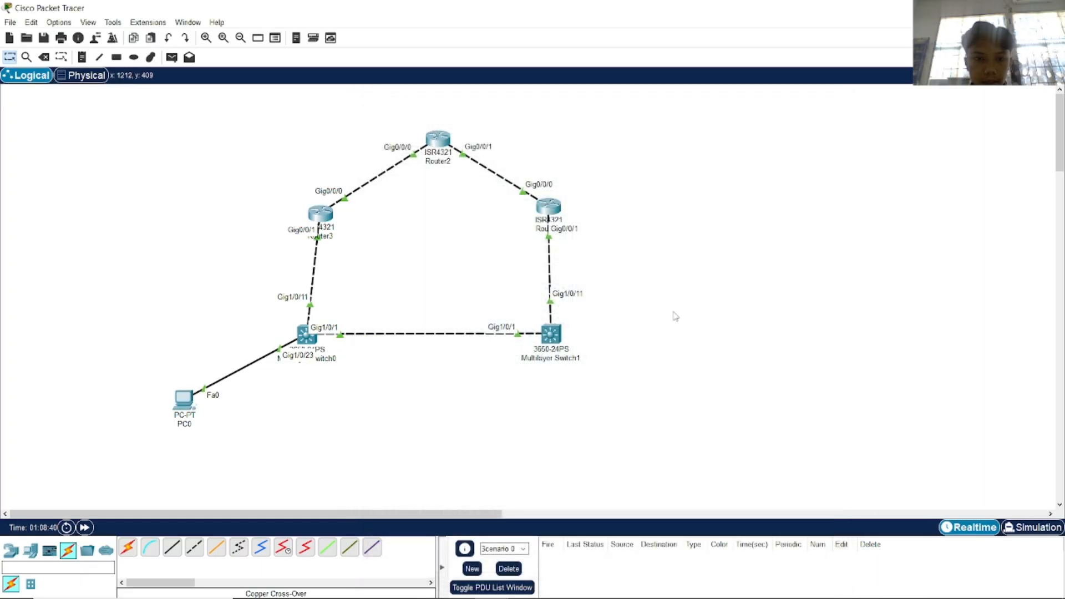
pyautogui.hotkey('alt', 'Tab')
pyautogui.scroll(3, 522, 409)
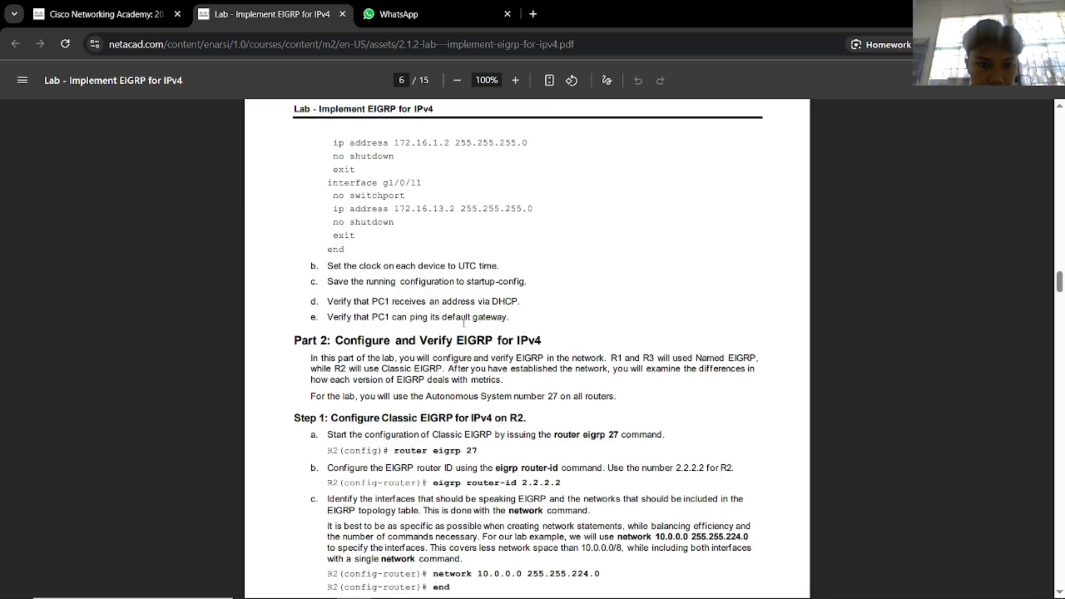
pyautogui.hotkey('alt', 'Tab')
# Switch PC0's IP configuration to DHCP, receiving 192.168.1.2 with gateway 192.168.1.1.
pyautogui.click(184, 401)
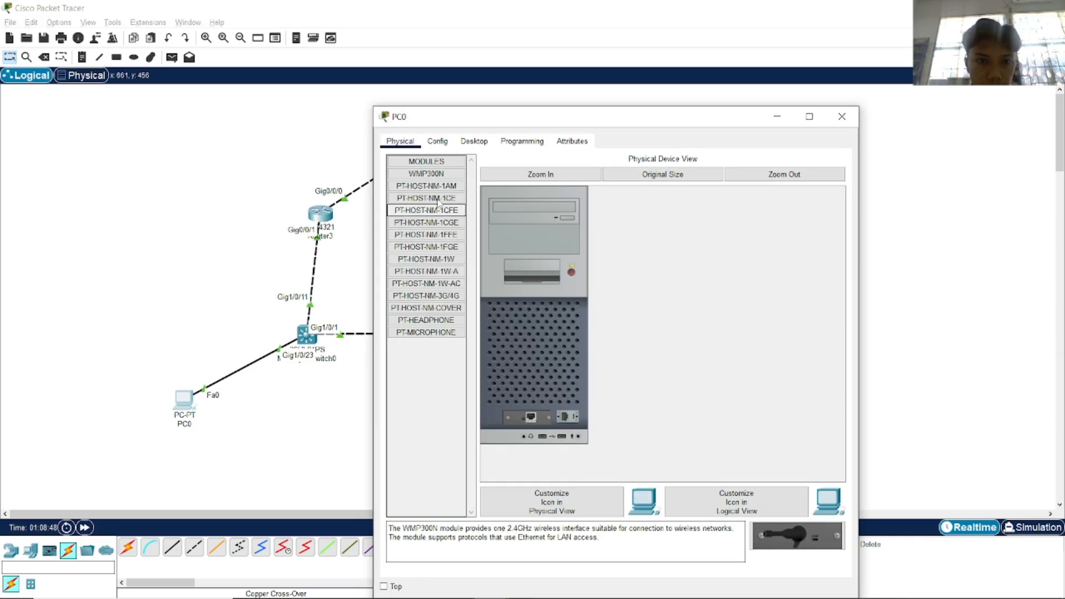
pyautogui.click(474, 141)
pyautogui.click(428, 193)
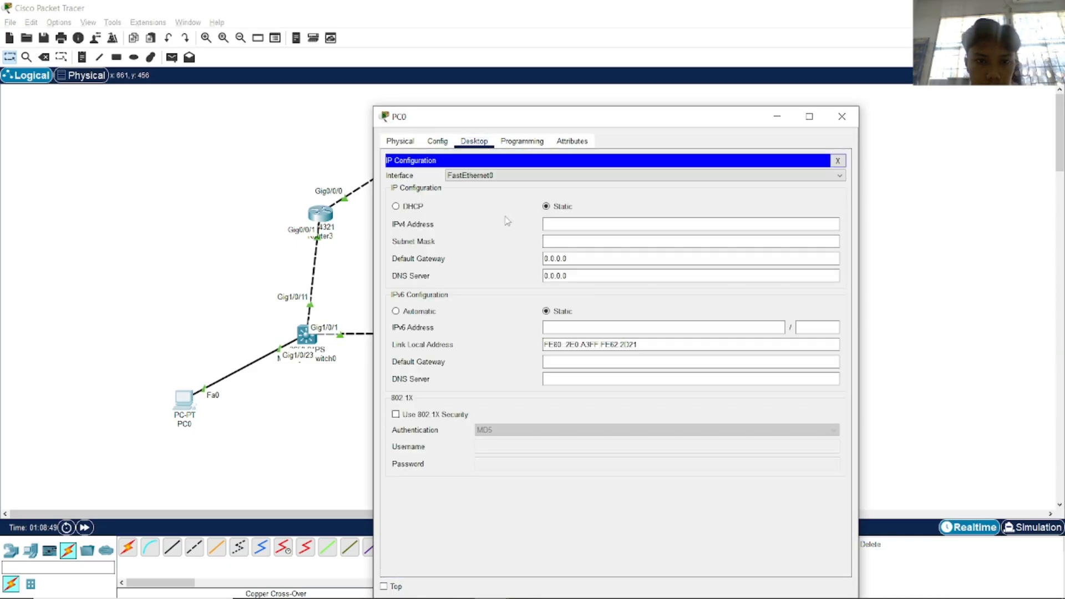
pyautogui.click(407, 208)
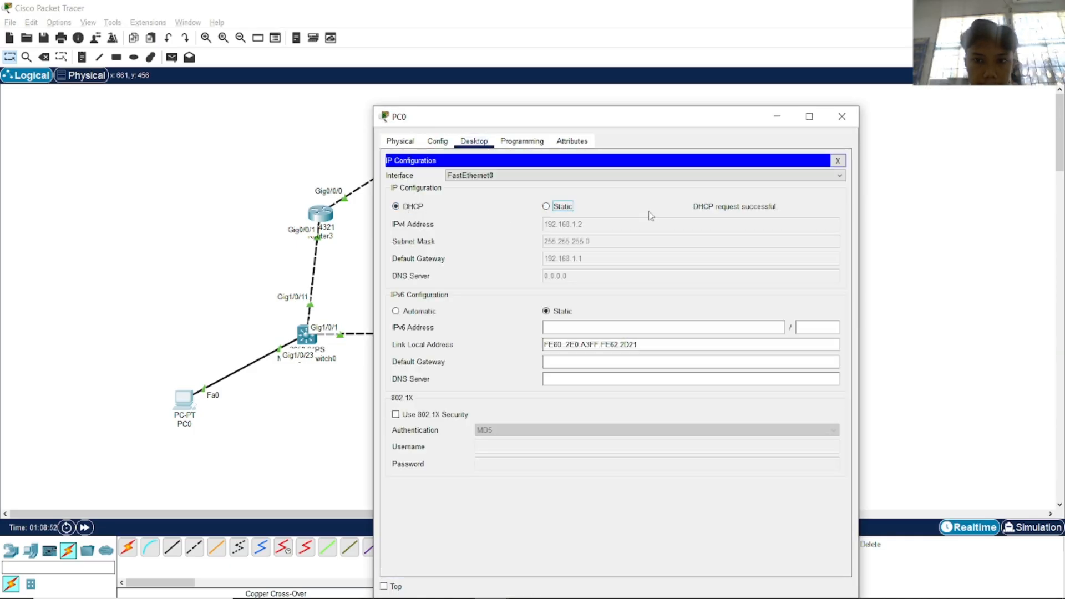
pyautogui.click(842, 116)
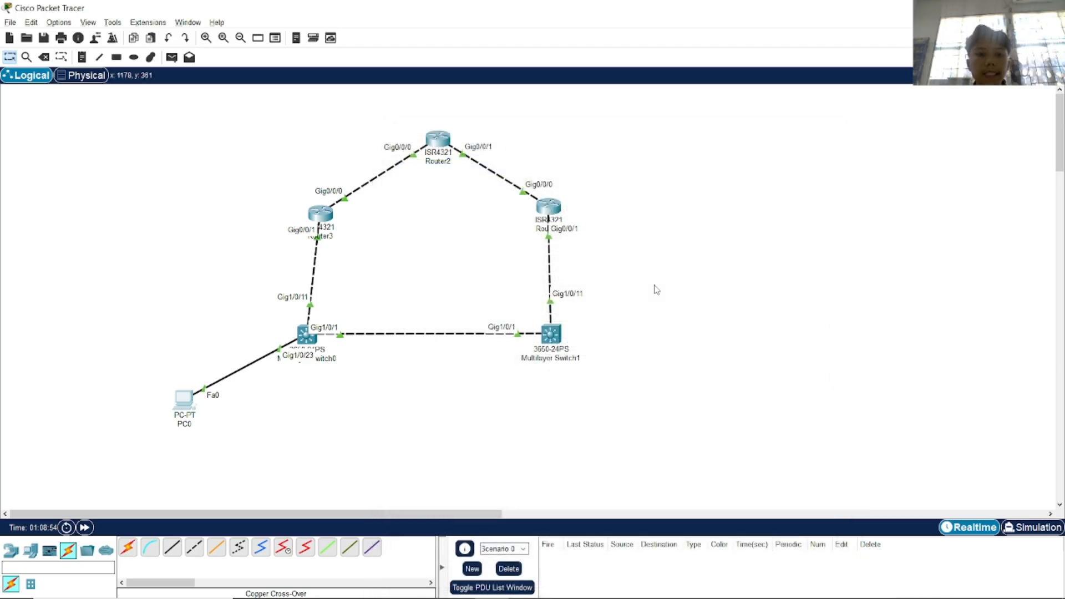
pyautogui.hotkey('alt', 'Tab')
# Scroll the lab PDF to the Classic EIGRP for R2 heading.
pyautogui.scroll(-1, 476, 382)
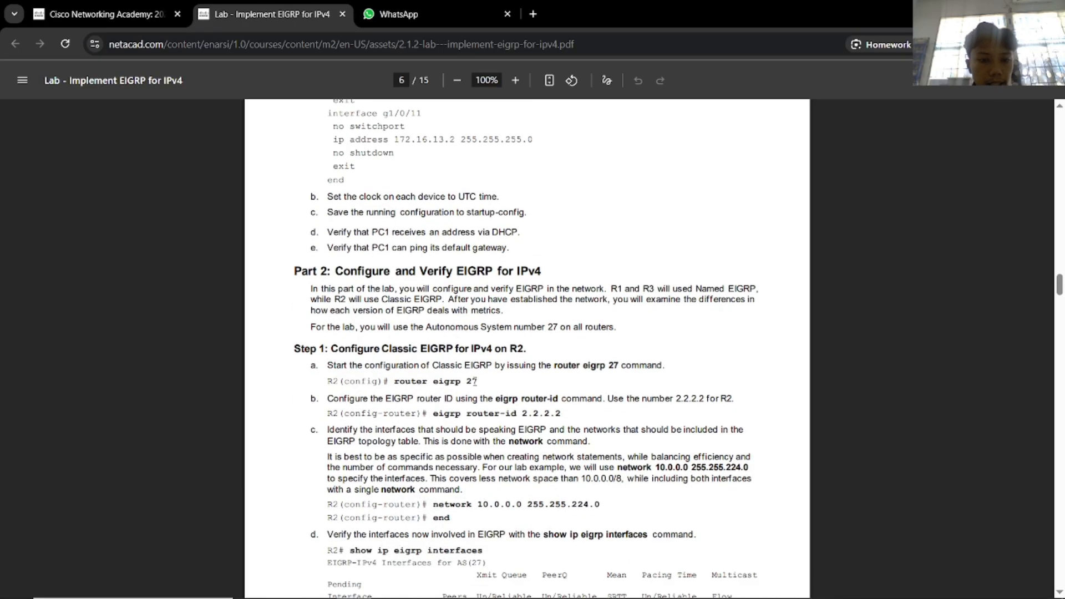
pyautogui.scroll(-1, 427, 372)
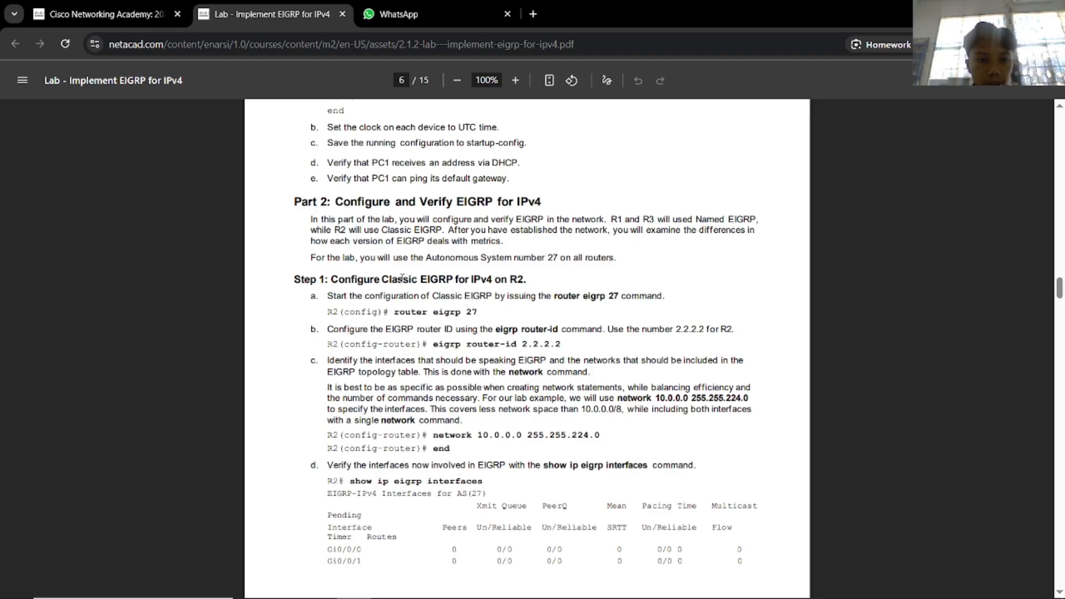
pyautogui.moveTo(403, 279); pyautogui.dragTo(608, 279)
pyautogui.click(520, 304)
pyautogui.hotkey('alt', 'Tab')
pyautogui.scroll(-1, 527, 333)
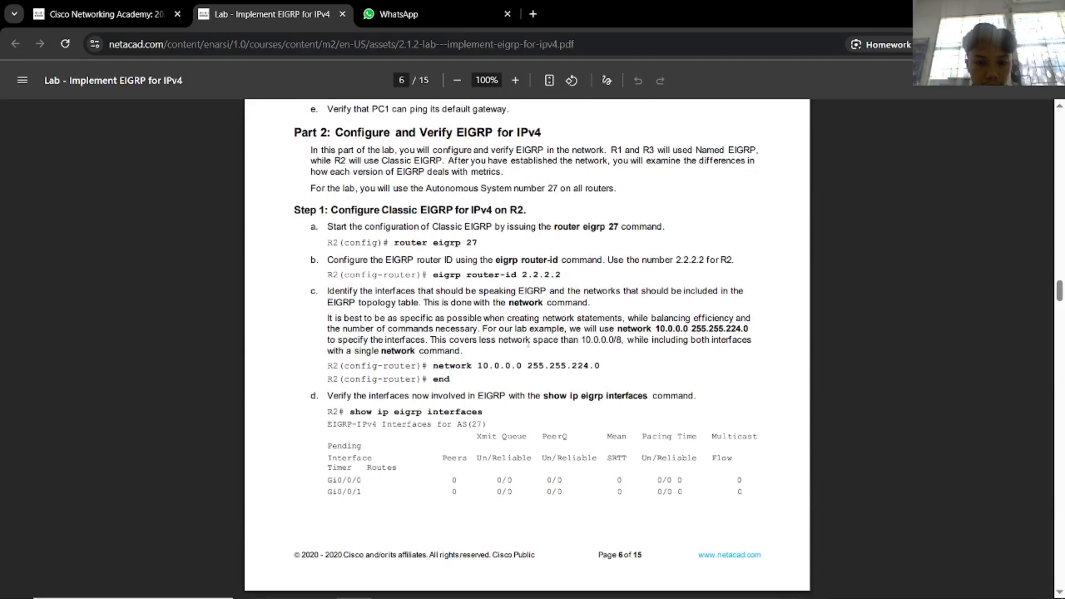
pyautogui.scroll(-7, 528, 344)
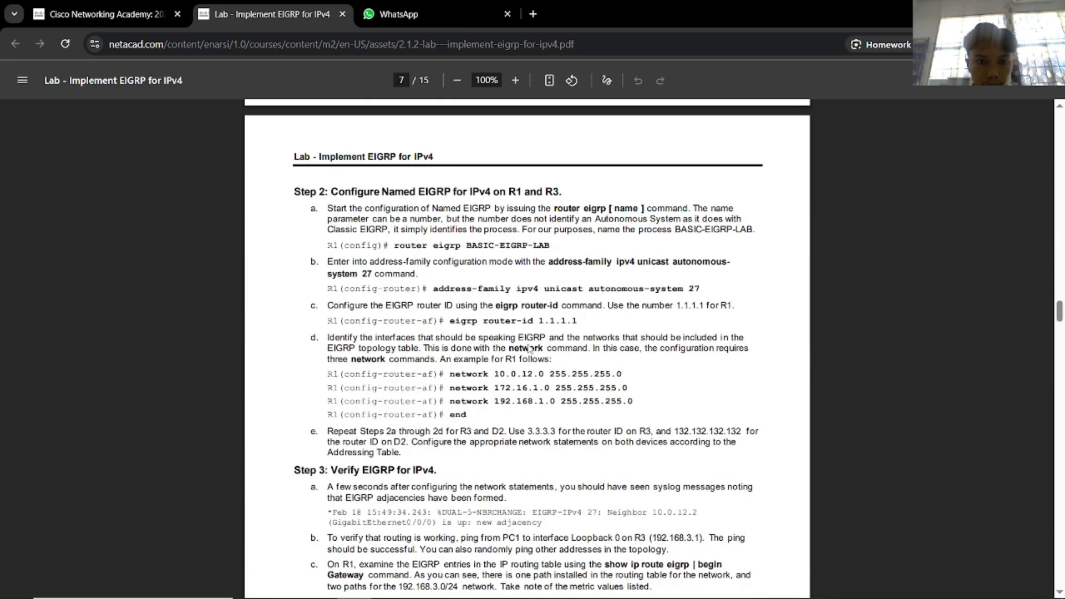
pyautogui.scroll(7, 529, 348)
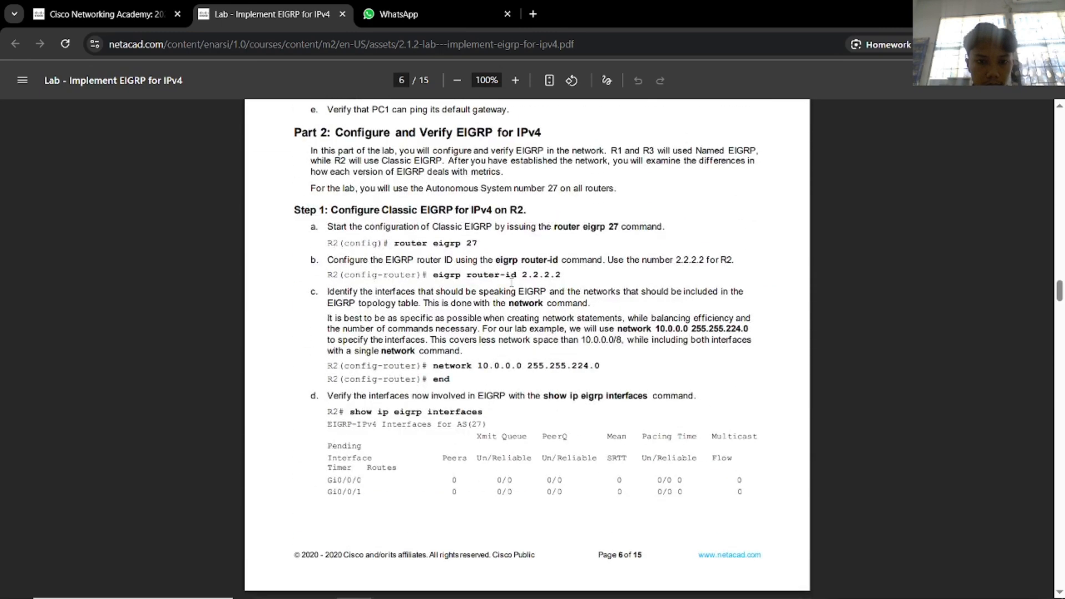
# Place Router2's command-line window to the right of the lab PDF.
pyautogui.hotkey('alt', 'Tab')
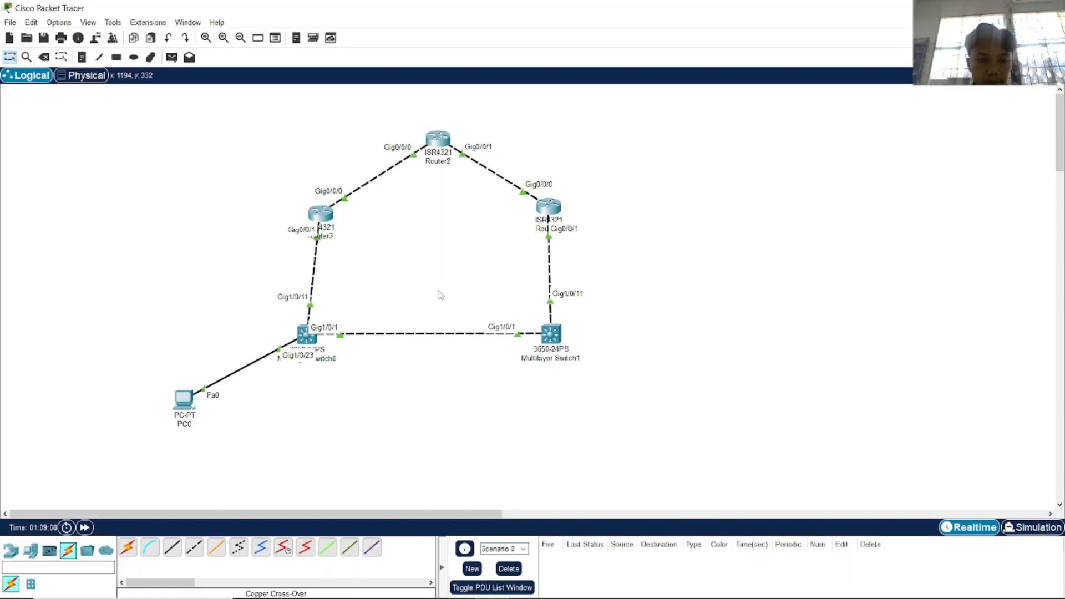
pyautogui.hotkey('alt', 'Tab')
pyautogui.hotkey('alt', 'Tab')
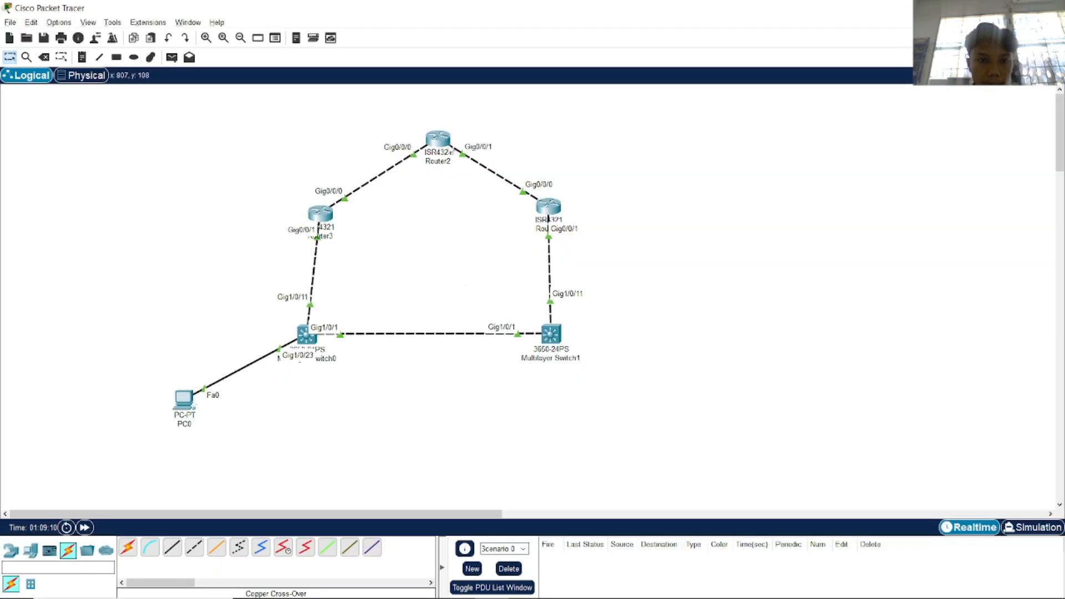
pyautogui.hotkey('alt', 'Tab')
pyautogui.hotkey('alt', 'Tab')
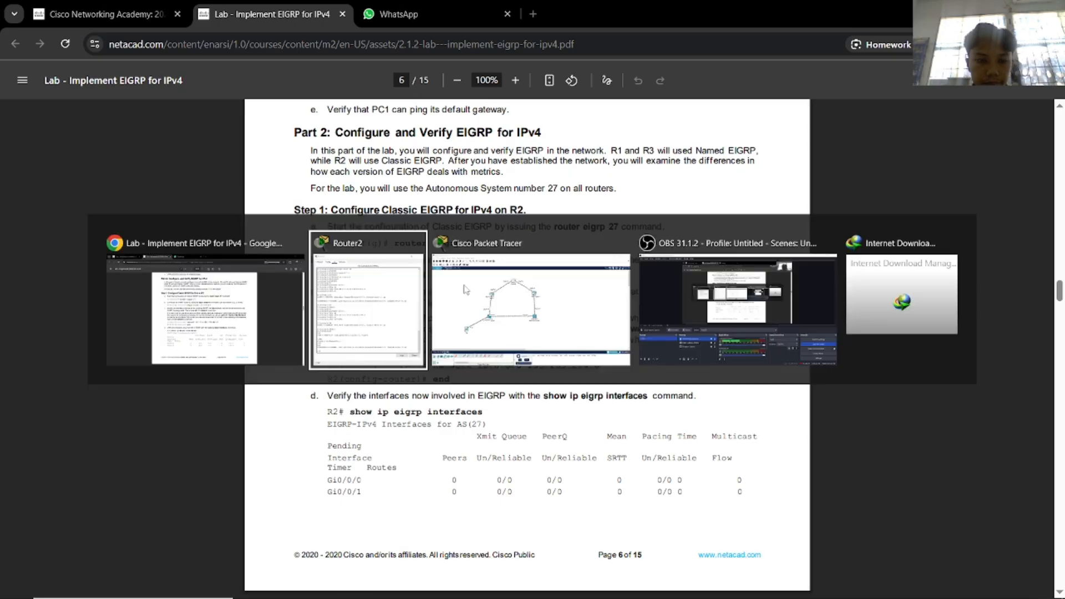
pyautogui.moveTo(630, 125); pyautogui.dragTo(884, 119)
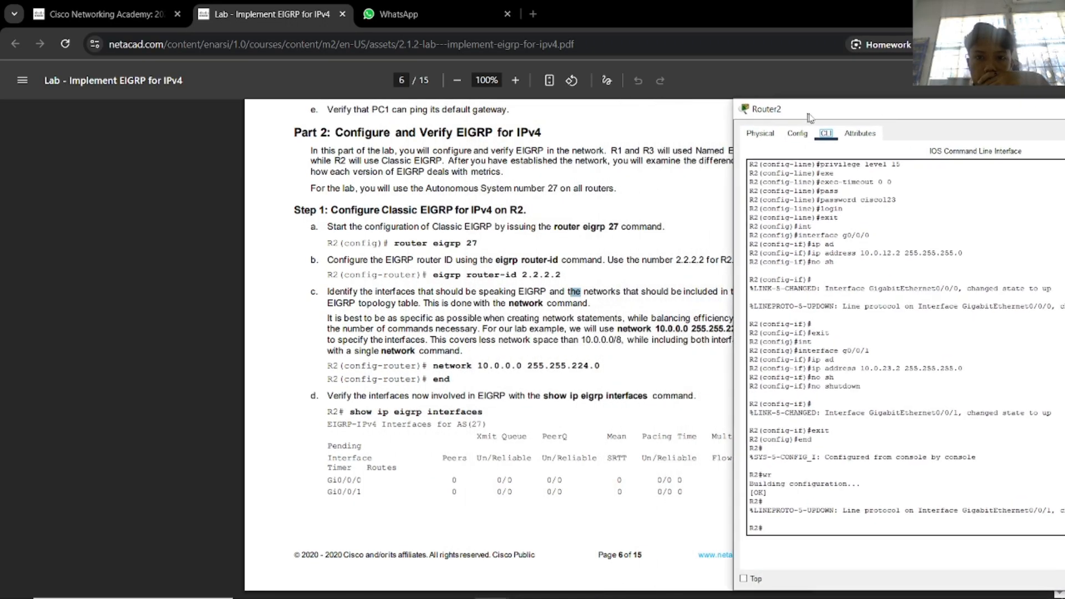
# Enter global configuration mode on Router2 with configure terminal.
pyautogui.moveTo(808, 114); pyautogui.dragTo(844, 114)
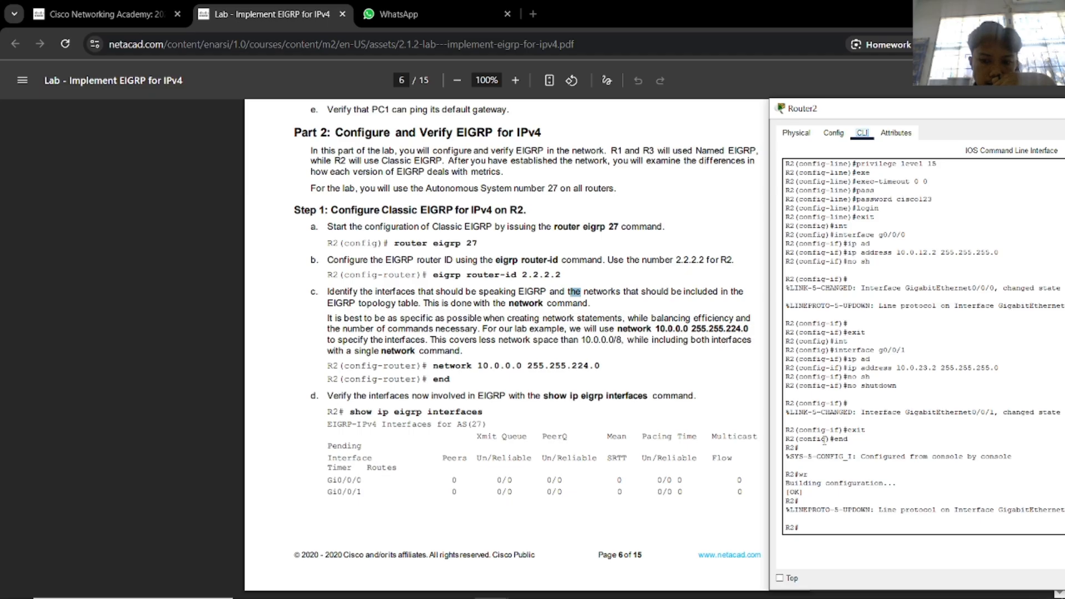
pyautogui.click(835, 526)
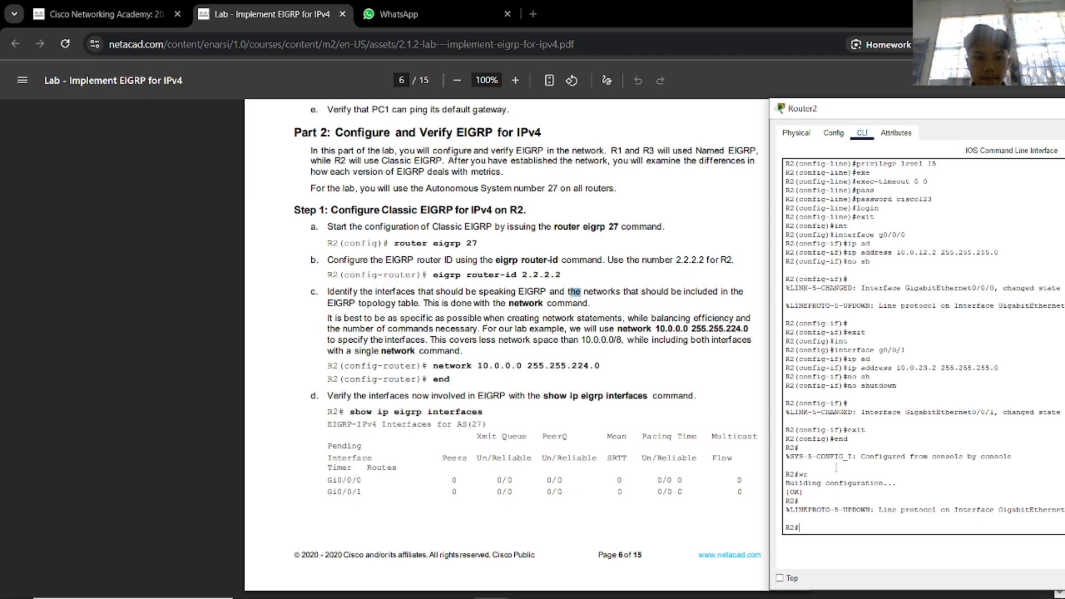
pyautogui.write('r')
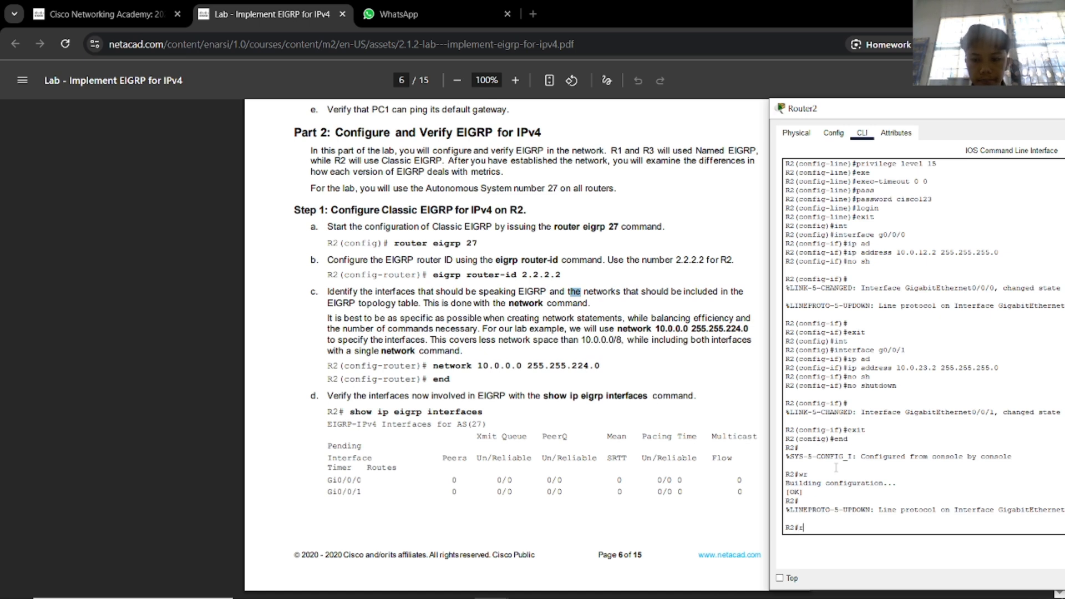
pyautogui.write('o')
pyautogui.press('Tab')
pyautogui.press('BackSpace')
pyautogui.write('conf')
pyautogui.press('Tab')
pyautogui.write('t')
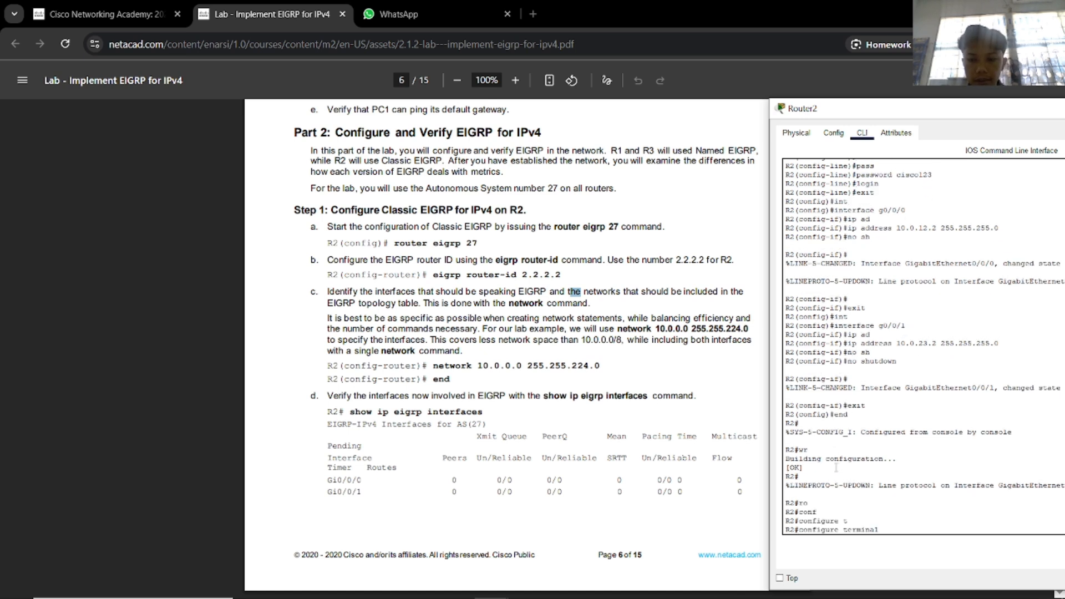
pyautogui.press('Tab')
pyautogui.press('Return')
# Start router eigrp 27 on Router2 and set its EIGRP router ID to 2.2.2.2.
pyautogui.write('rou')
pyautogui.press('Tab')
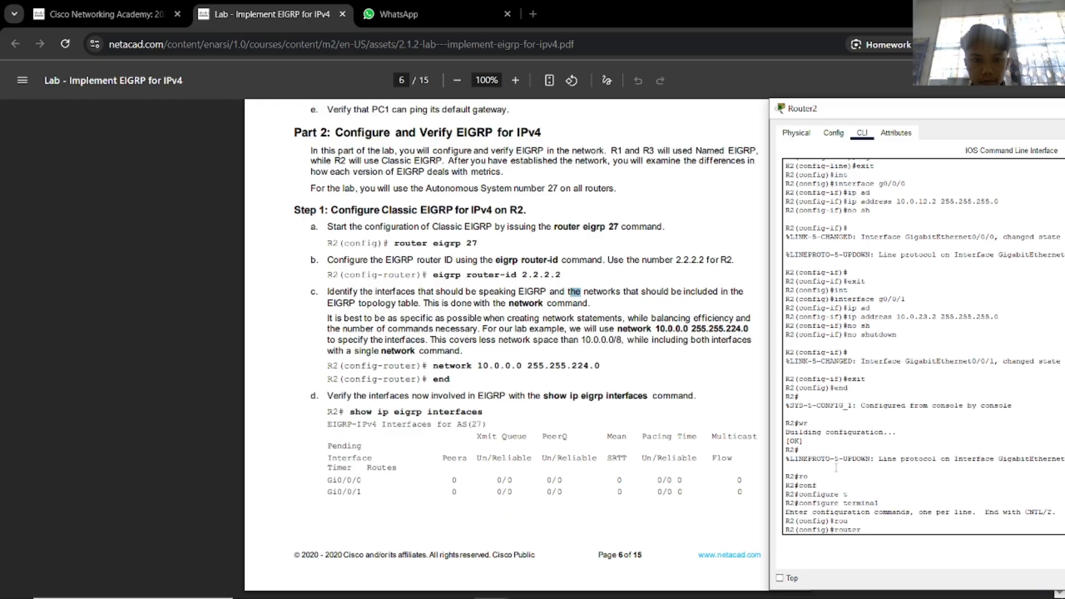
pyautogui.write('eigrp')
pyautogui.press('Tab')
pyautogui.write('23')
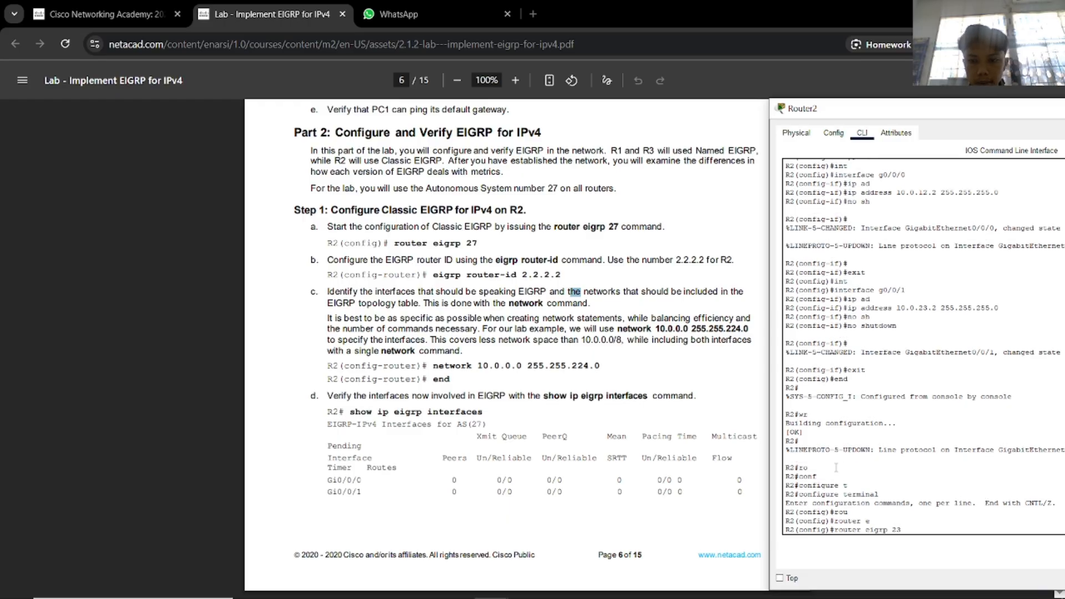
pyautogui.press('Return')
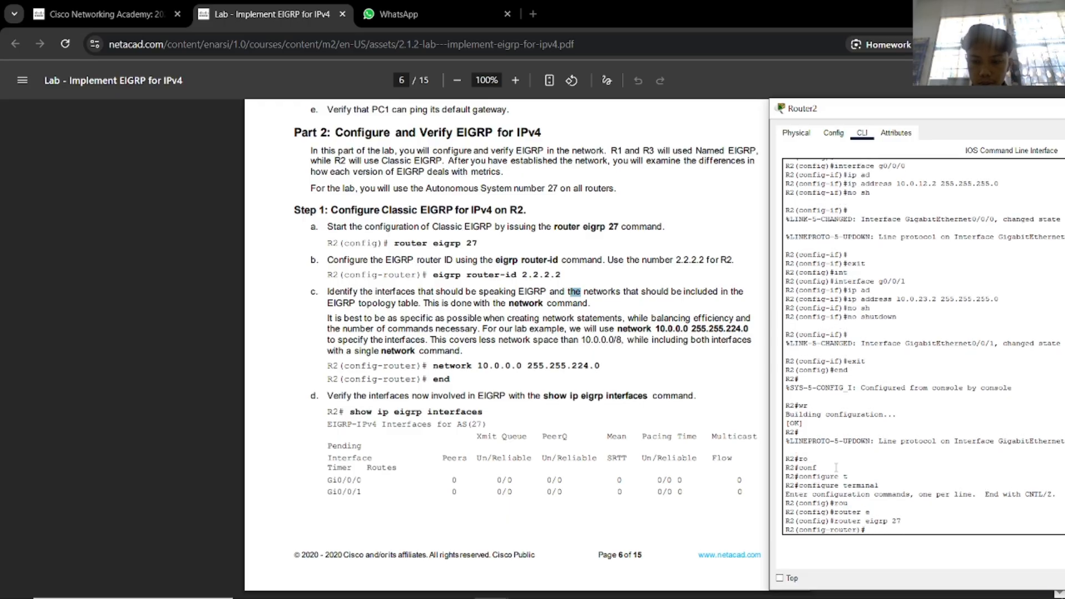
pyautogui.write('ei')
pyautogui.press('Tab')
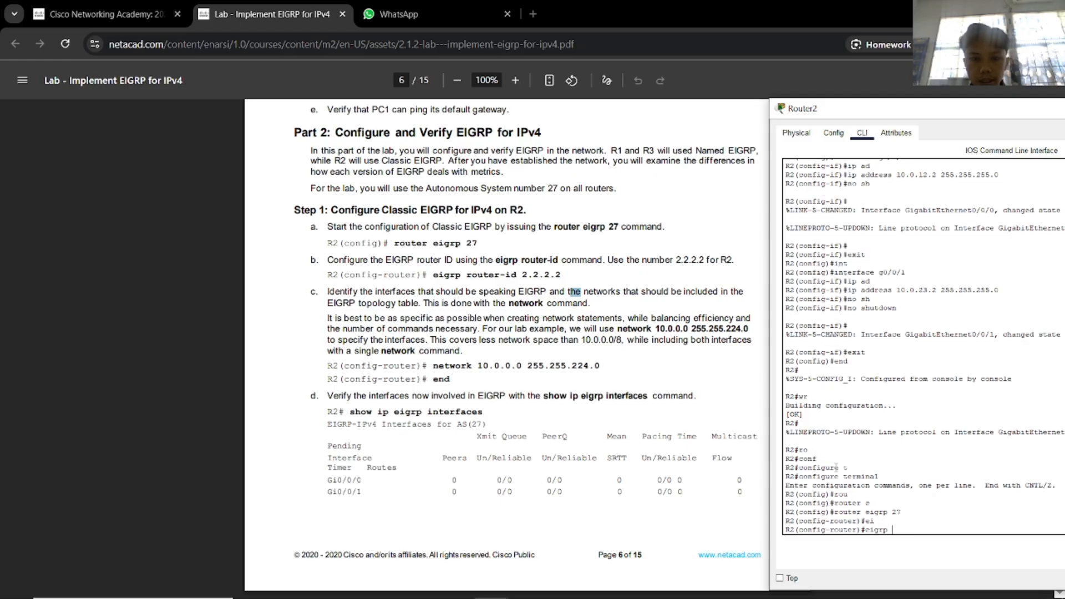
pyautogui.write('ro')
pyautogui.press('Tab')
pyautogui.write('2')
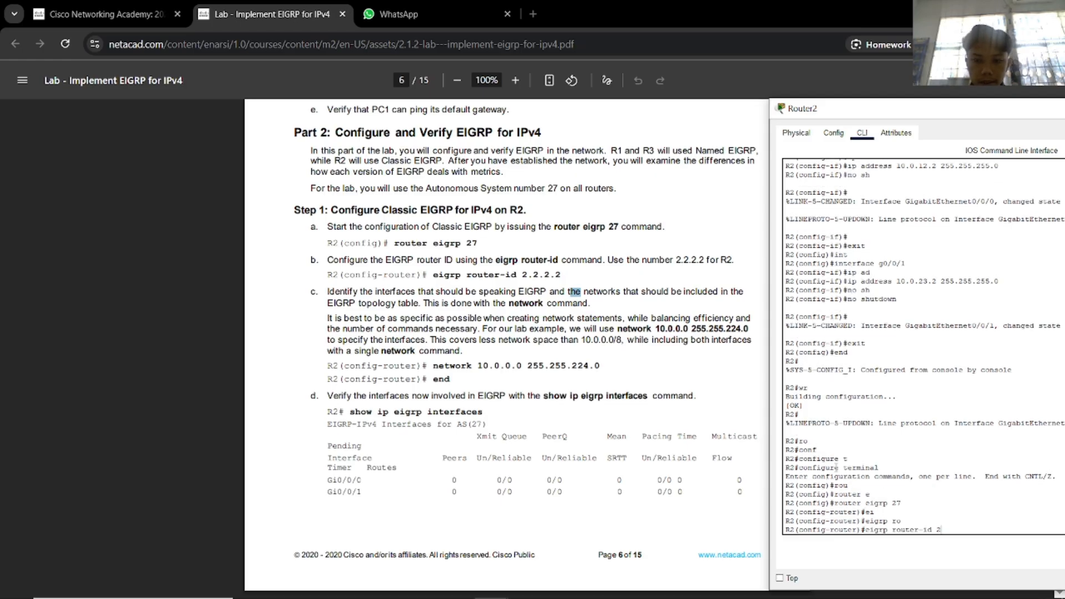
pyautogui.write('.2.2.')
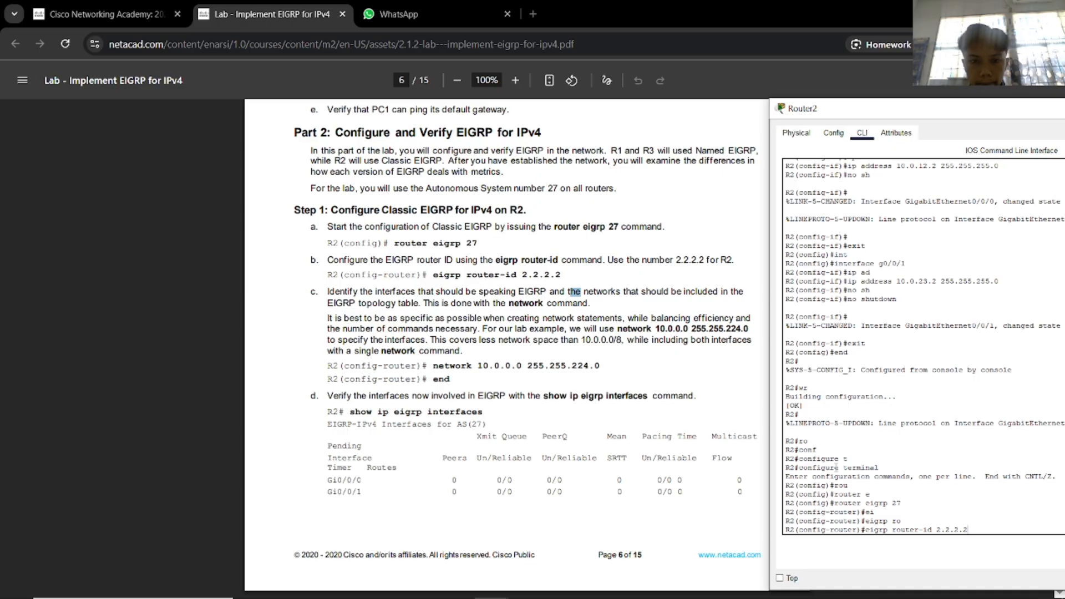
pyautogui.write('2')
pyautogui.press('Return')
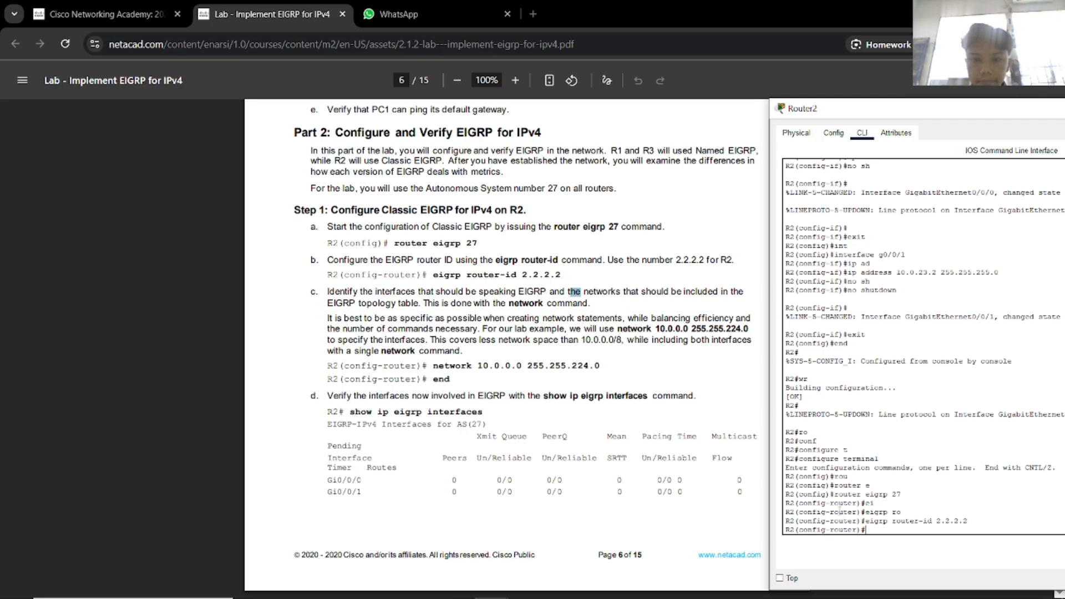
# Advertise network 10.0.0.0 255.255.224.0 in Router2's EIGRP 27 and leave configuration mode.
pyautogui.write('net')
pyautogui.press('Tab')
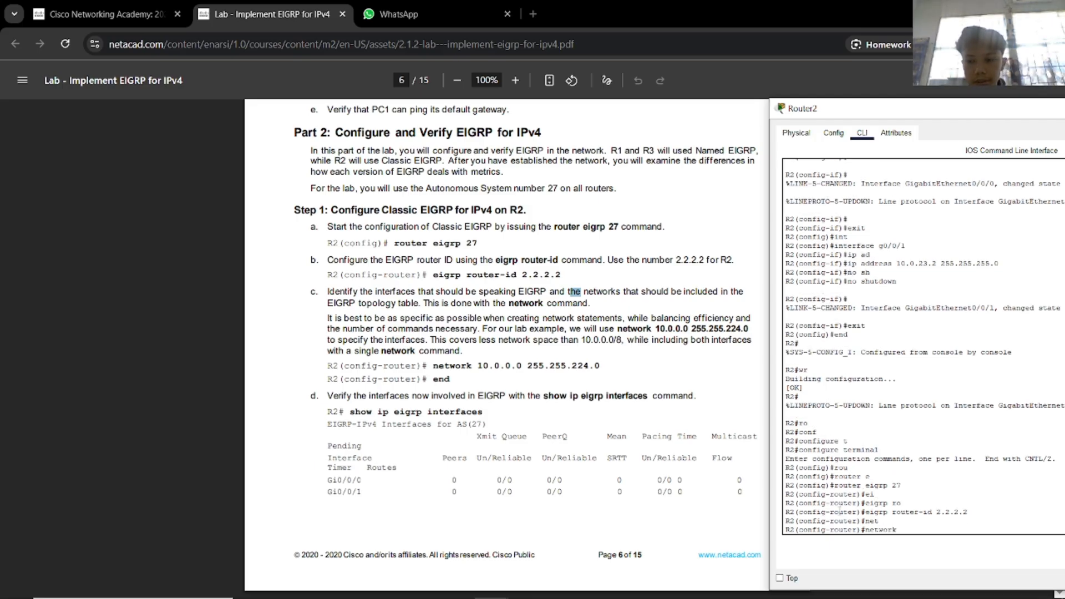
pyautogui.write('10.0.0.')
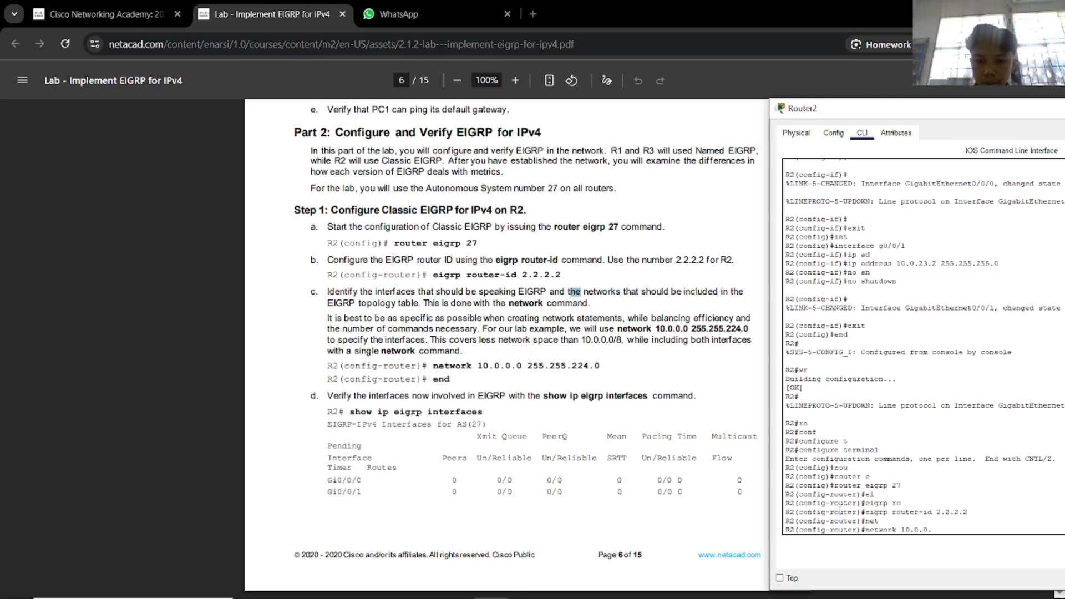
pyautogui.write('0 255.255.2')
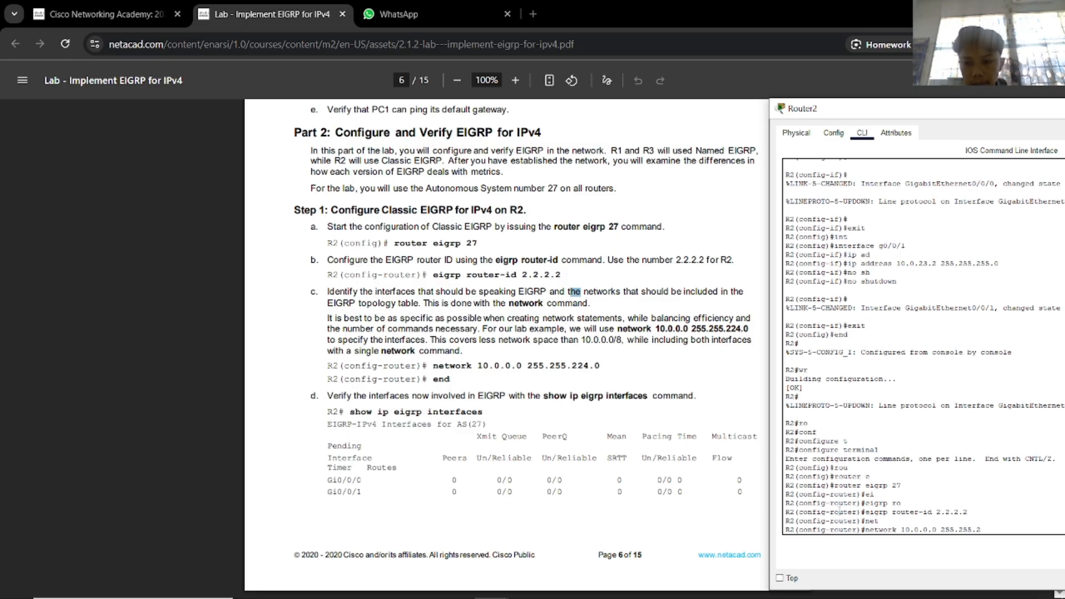
pyautogui.write('24')
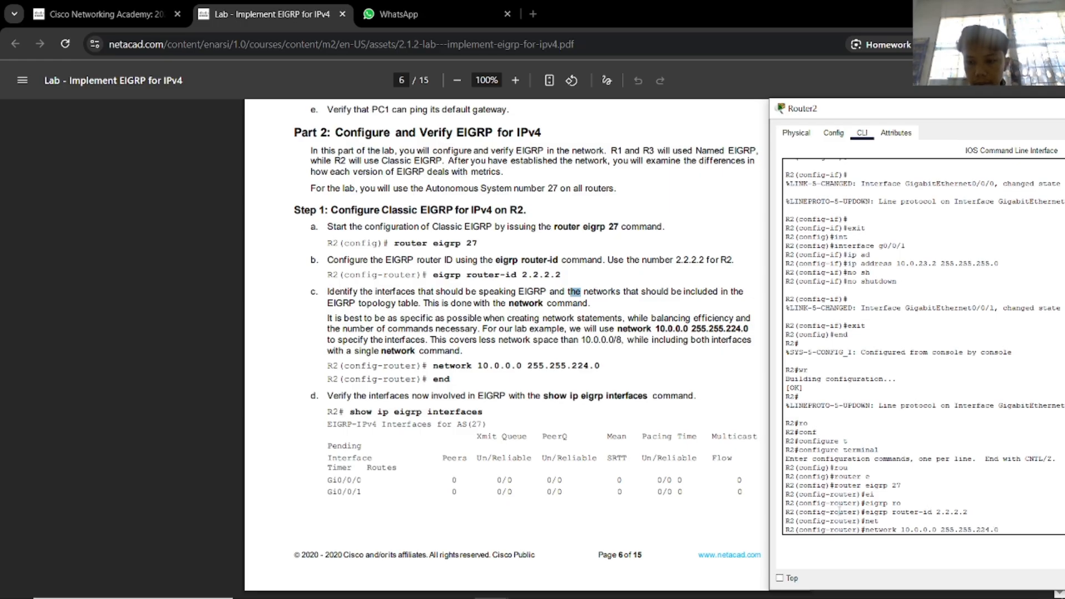
pyautogui.write('.0')
pyautogui.press('Return')
pyautogui.write('end')
pyautogui.press('Return')
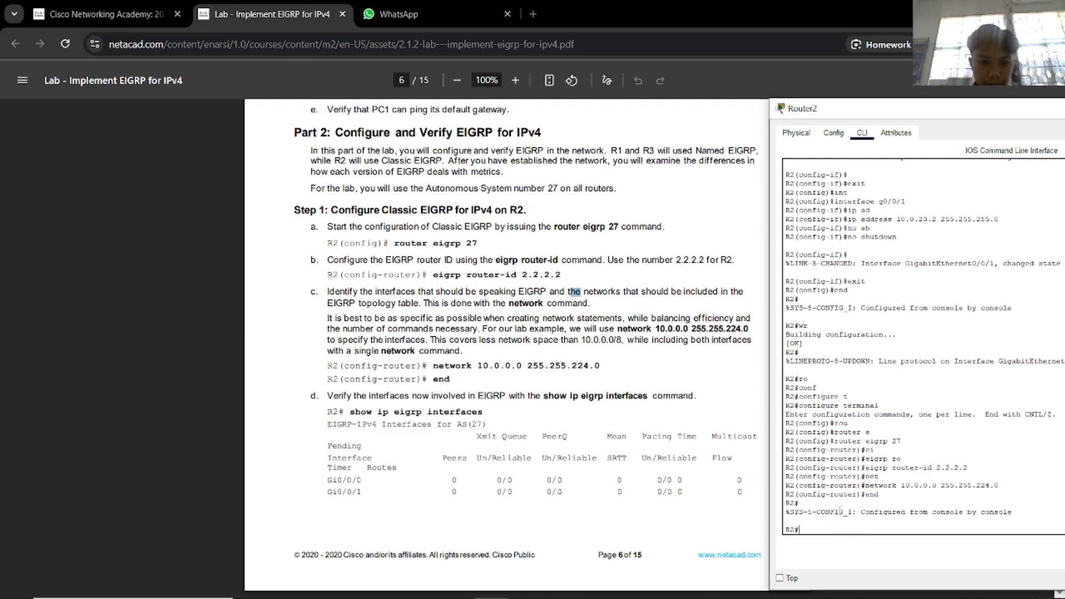
# Run show ip eigrp interfaces to confirm Gig0/0/0 and Gig0/0/1 are running EIGRP.
pyautogui.write('show')
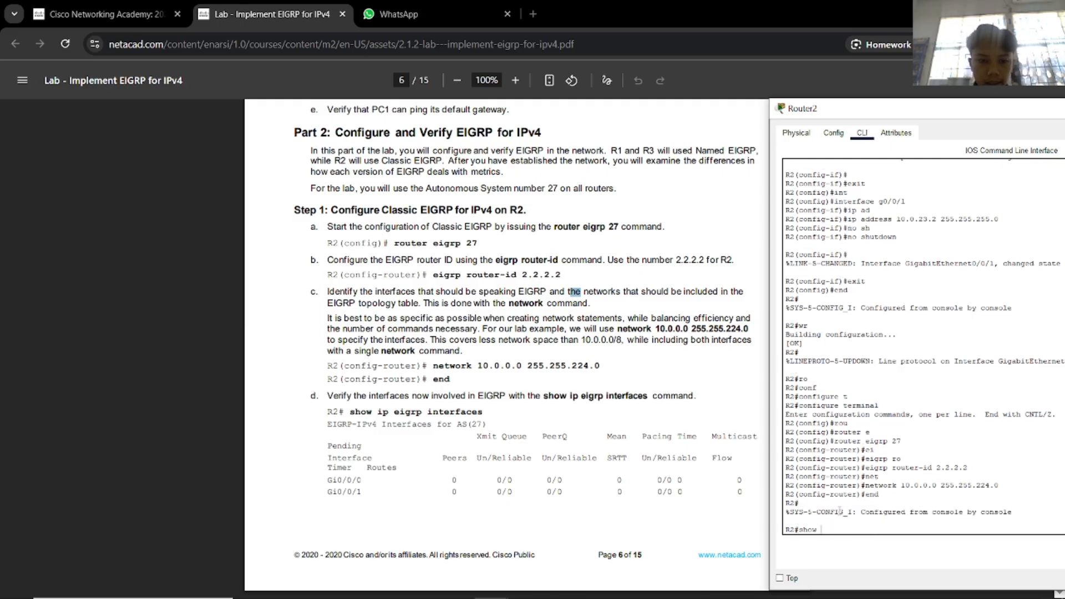
pyautogui.write(' ip e')
pyautogui.press('Tab')
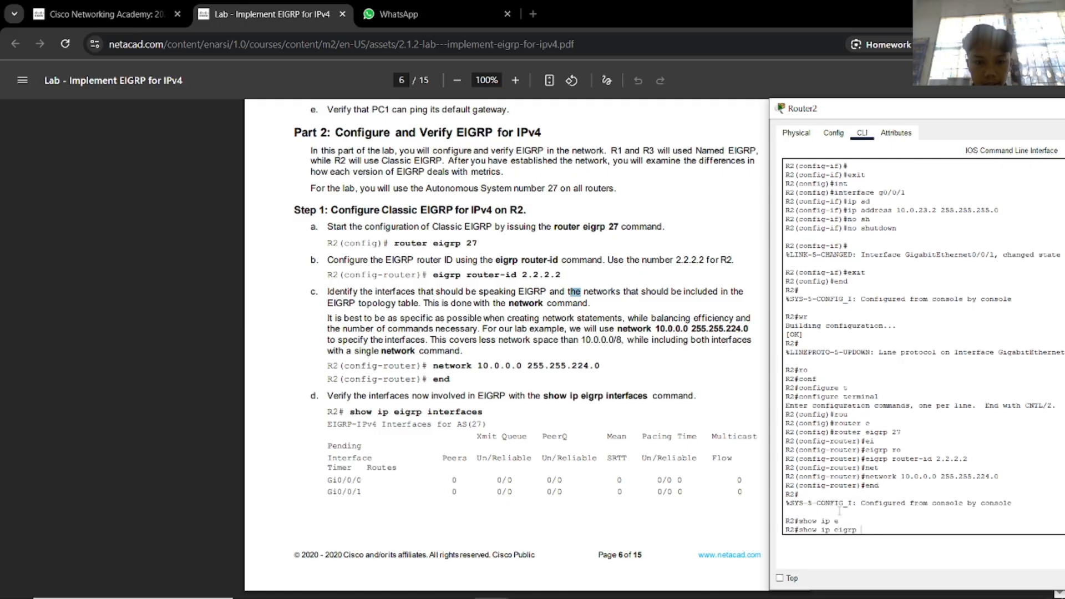
pyautogui.write('in')
pyautogui.press('Tab')
pyautogui.press('Return')
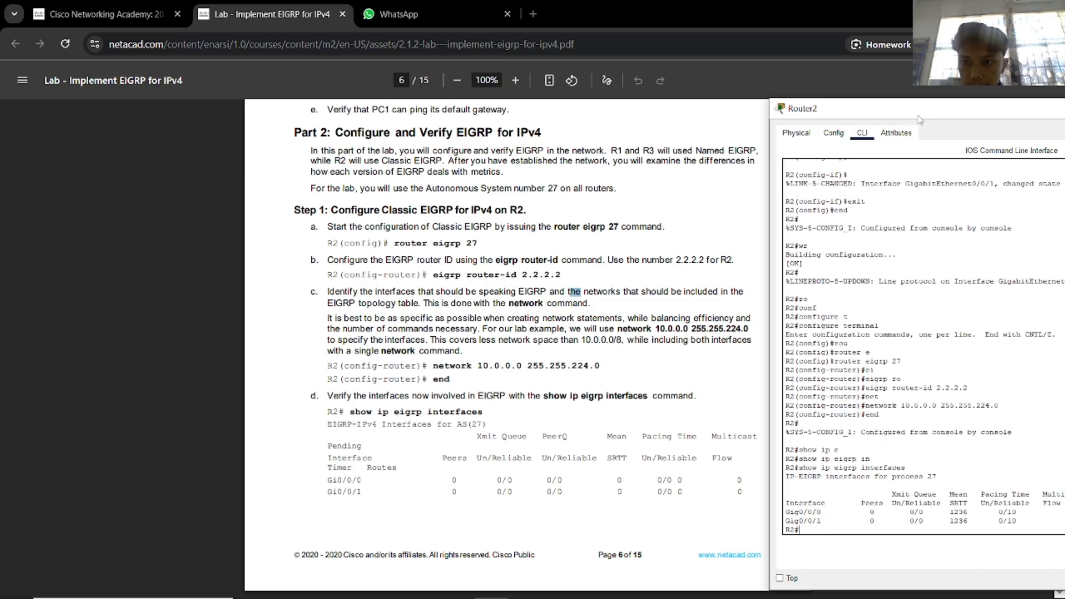
pyautogui.moveTo(919, 120); pyautogui.dragTo(540, 76)
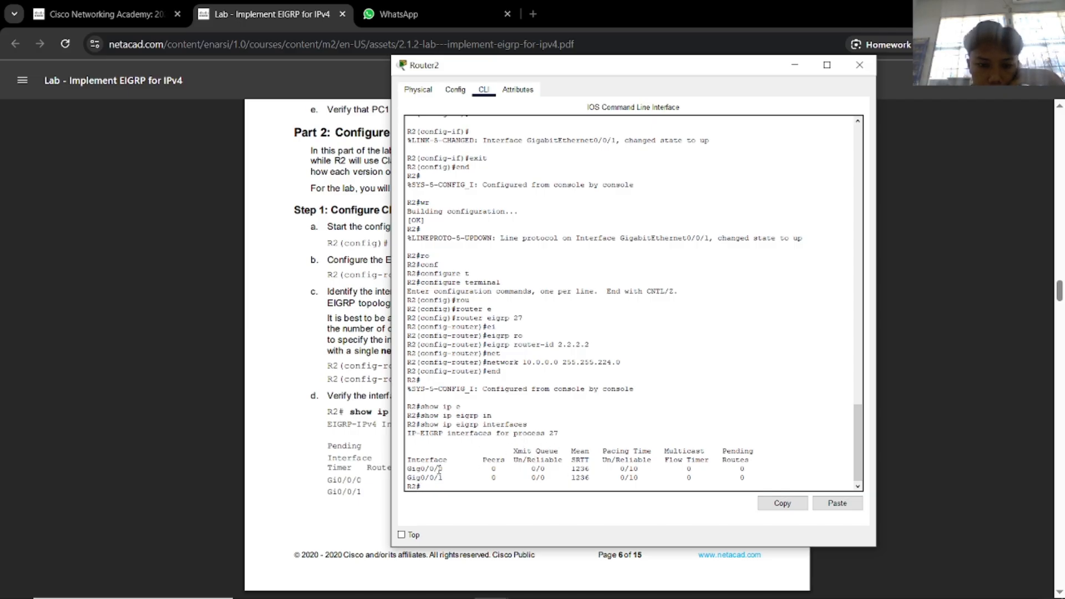
pyautogui.moveTo(443, 469)
pyautogui.mouseDown()
pyautogui.moveTo(417, 469)
pyautogui.moveTo(426, 479)
pyautogui.mouseUp()
pyautogui.click(438, 478)
pyautogui.click(476, 486)
# Close the Router2 console and return to the Packet Tracer topology.
pyautogui.moveTo(644, 71); pyautogui.dragTo(863, 94)
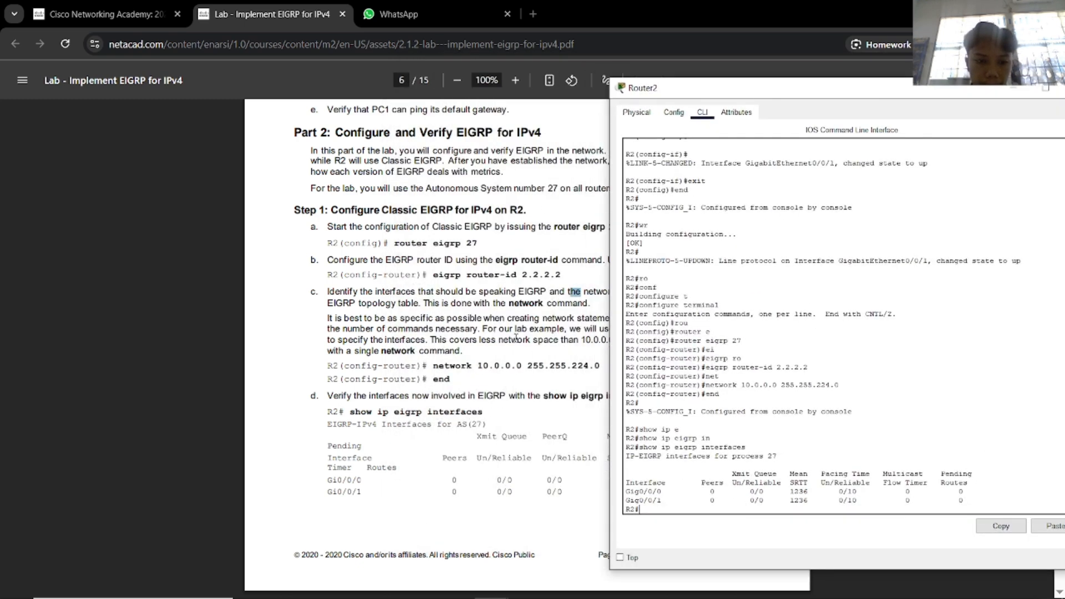
pyautogui.scroll(-6, 580, 272)
pyautogui.moveTo(750, 95); pyautogui.dragTo(521, 122)
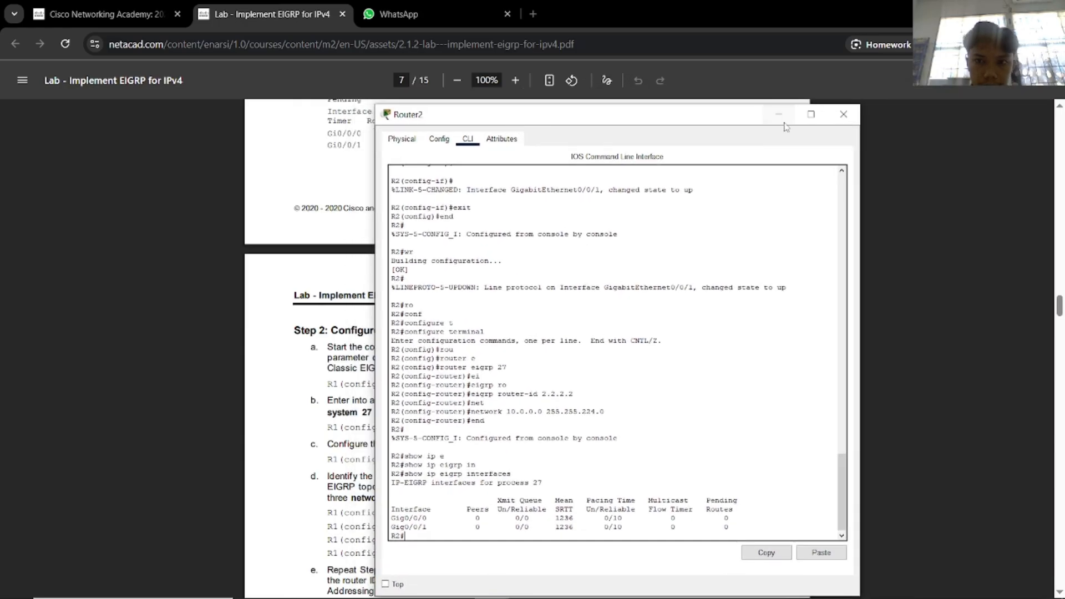
pyautogui.click(844, 115)
pyautogui.moveTo(625, 357); pyautogui.dragTo(614, 360)
pyautogui.scroll(-1, 559, 394)
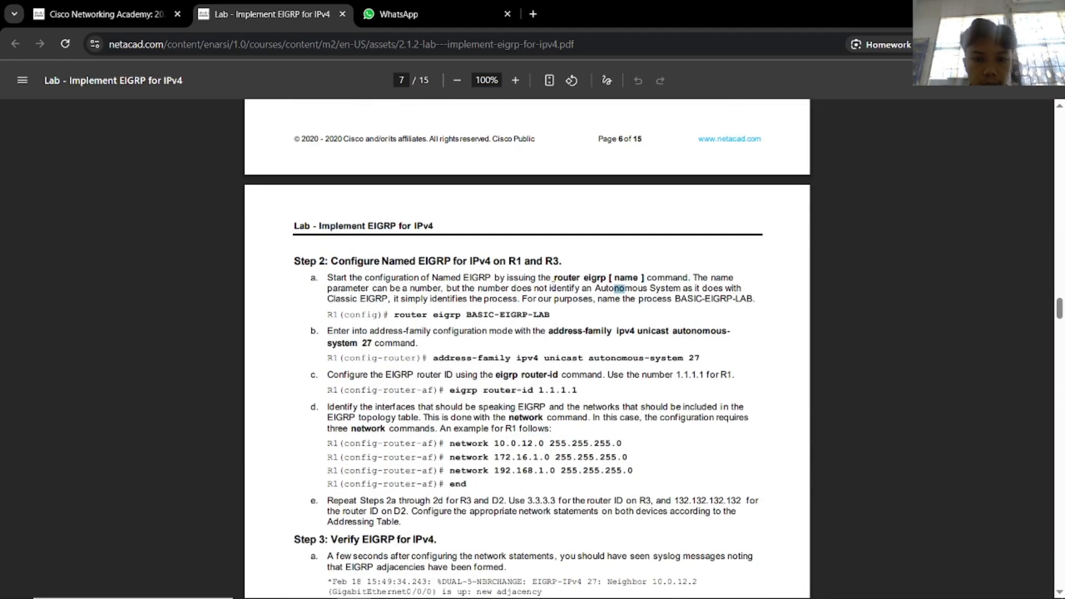
pyautogui.hotkey('alt', 'Tab')
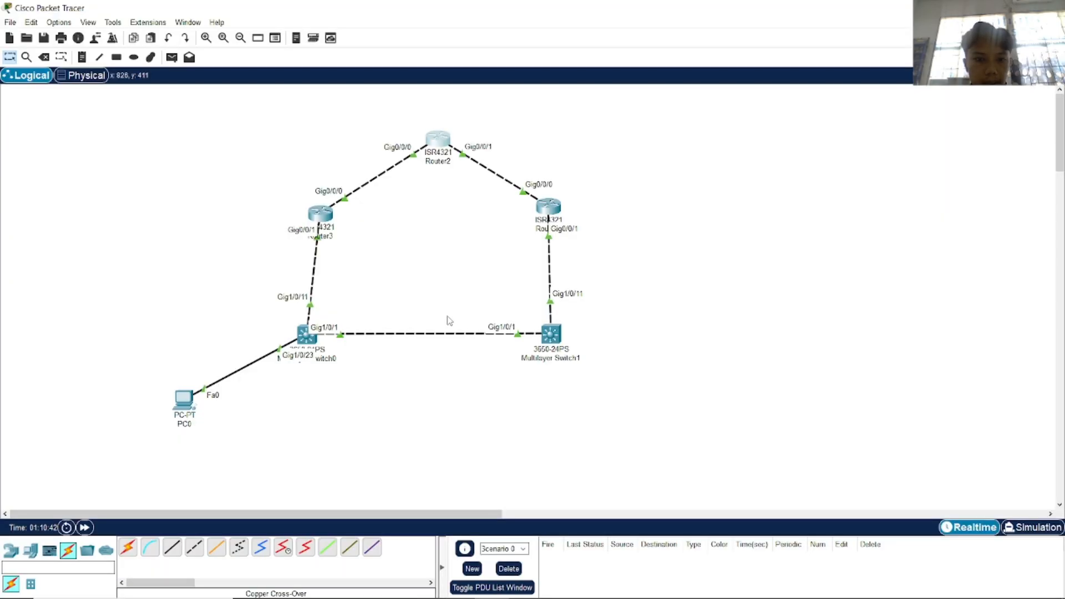
# Open Router3's console and place it beside the lab PDF.
pyautogui.click(320, 214)
pyautogui.hotkey('alt', 'Tab')
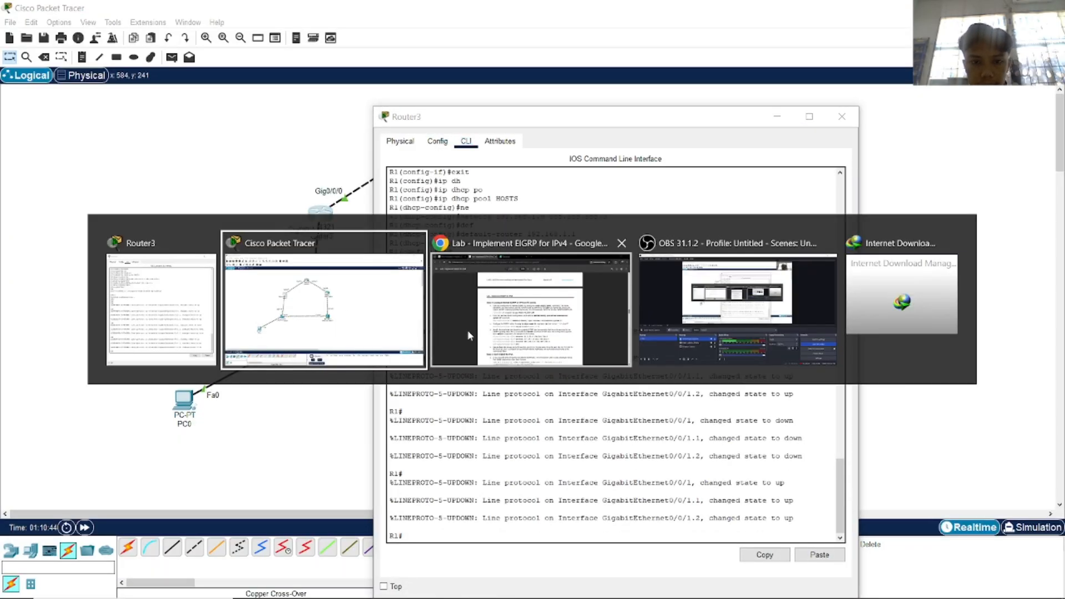
pyautogui.click(467, 331)
pyautogui.hotkey('alt', 'Tab')
pyautogui.moveTo(486, 119); pyautogui.dragTo(766, 121)
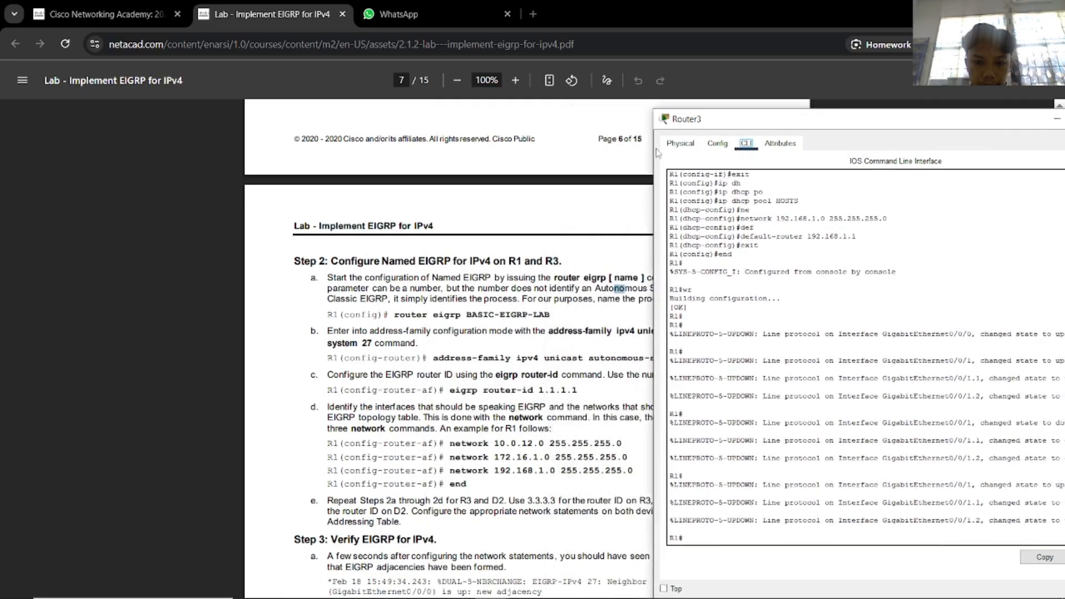
pyautogui.scroll(-3, 400, 311)
# Enter configuration mode on Router3 and try router eigrp BASIC-EIGRP-LAB.
pyautogui.click(694, 528)
pyautogui.write('conft')
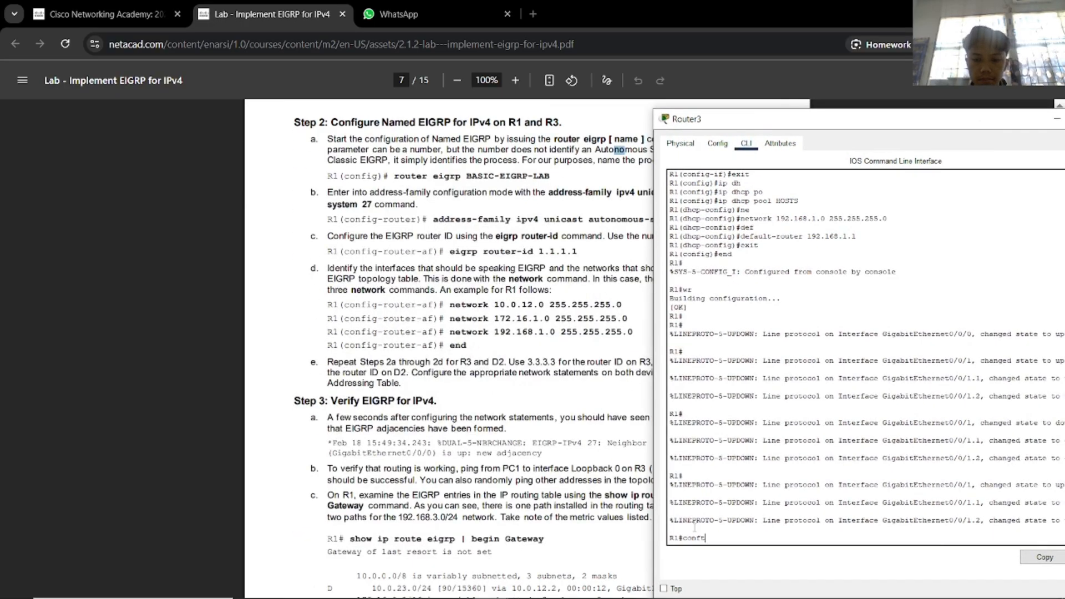
pyautogui.press('Tab')
pyautogui.press('BackSpace')
pyautogui.press('Tab')
pyautogui.write('t')
pyautogui.press('Tab')
pyautogui.press('Return')
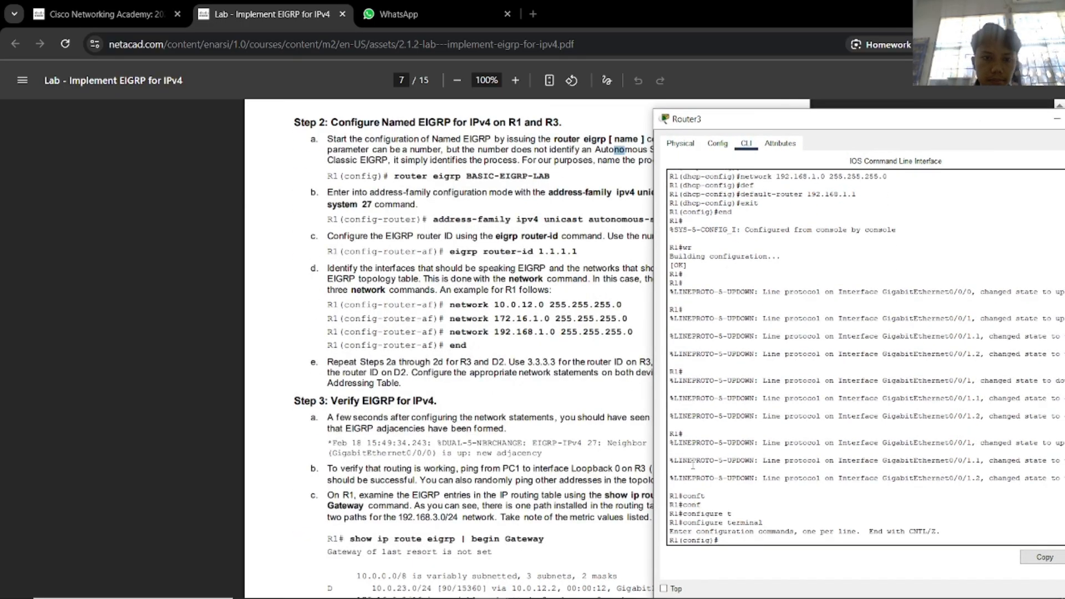
pyautogui.write('ro')
pyautogui.press('Tab')
pyautogui.write('e')
pyautogui.press('Tab')
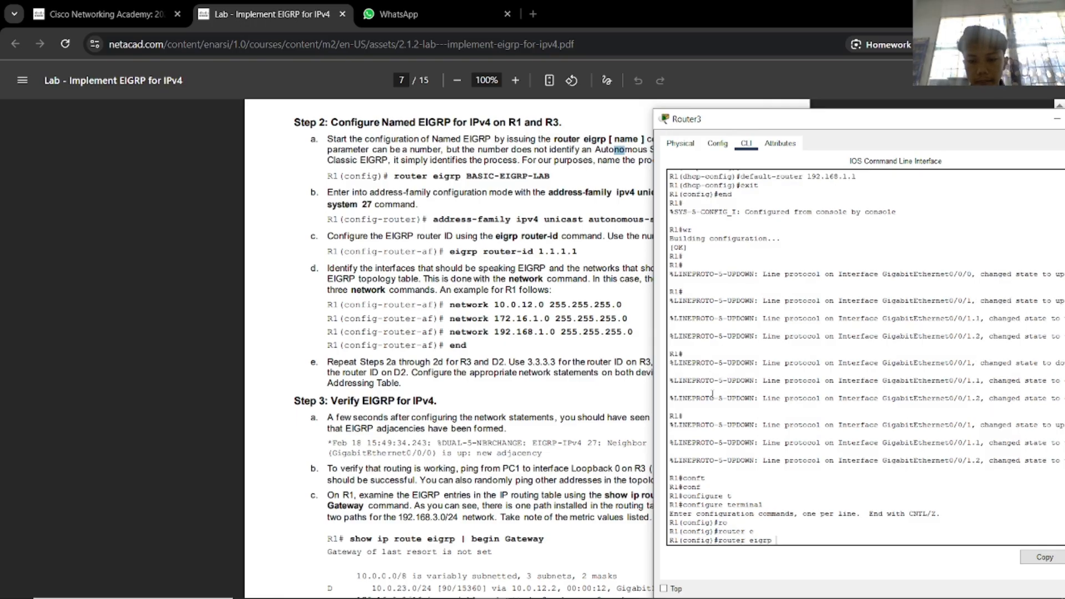
pyautogui.write('BASIC')
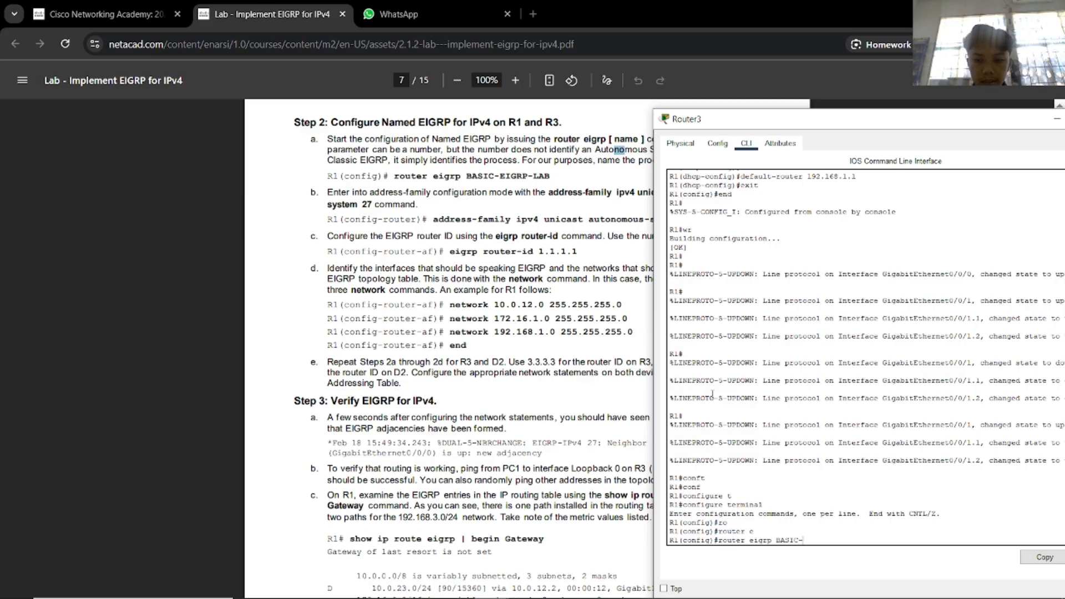
pyautogui.write('-EIGR')
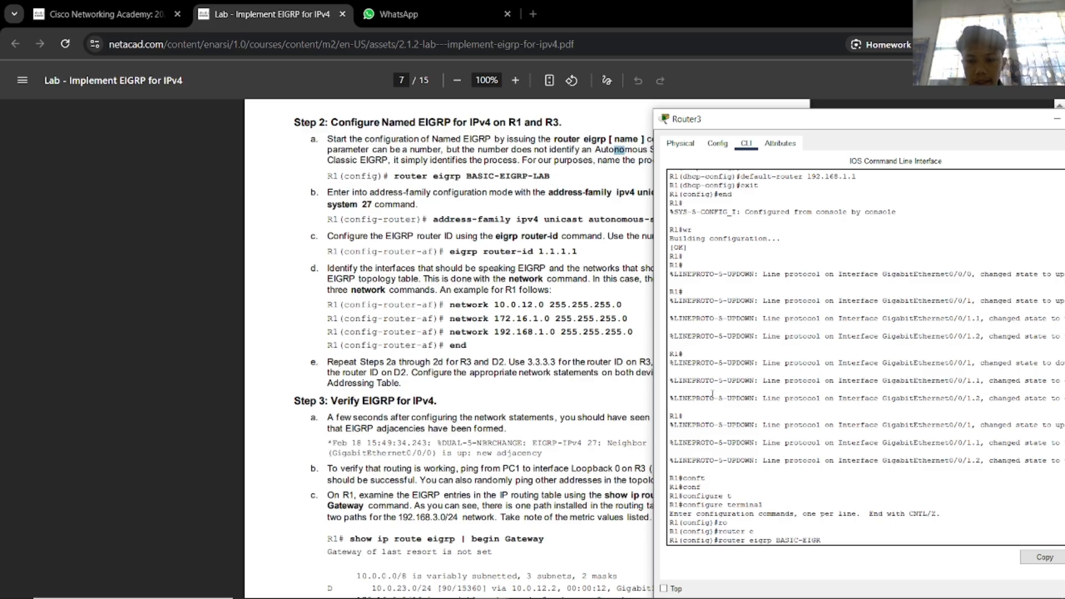
pyautogui.write('P-LAB')
pyautogui.press('Return')
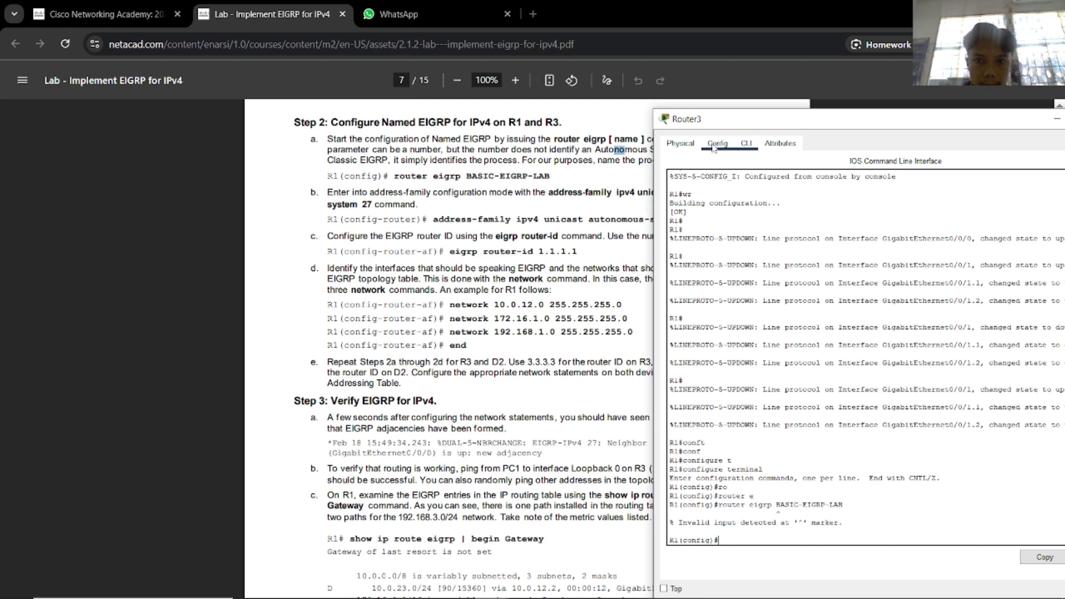
# Replace the process name to start classic router eigrp 27 on Router3.
pyautogui.moveTo(721, 127); pyautogui.dragTo(785, 96)
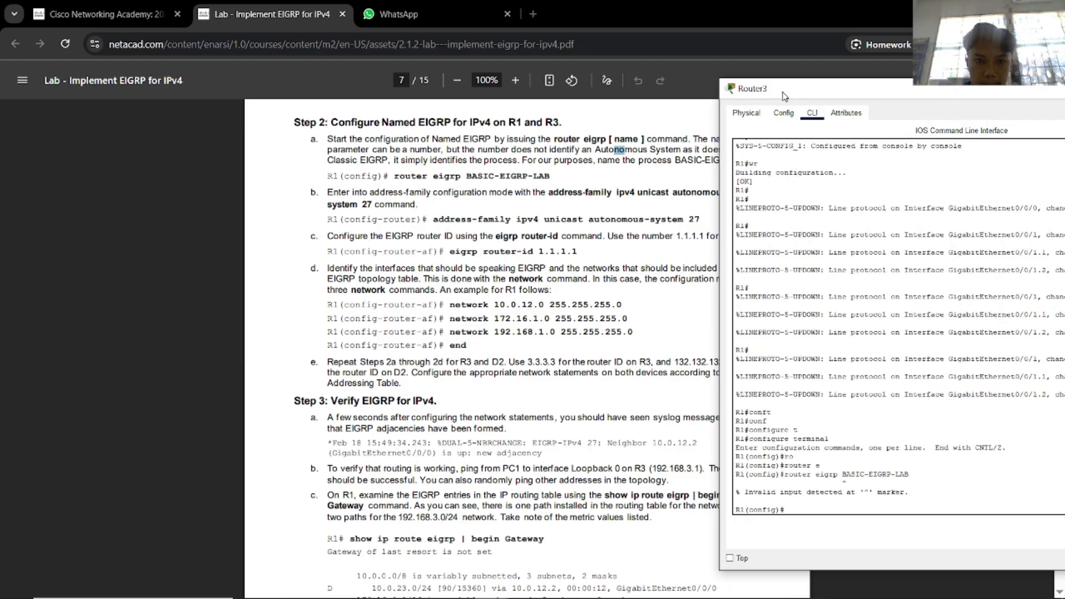
pyautogui.scroll(2, 583, 268)
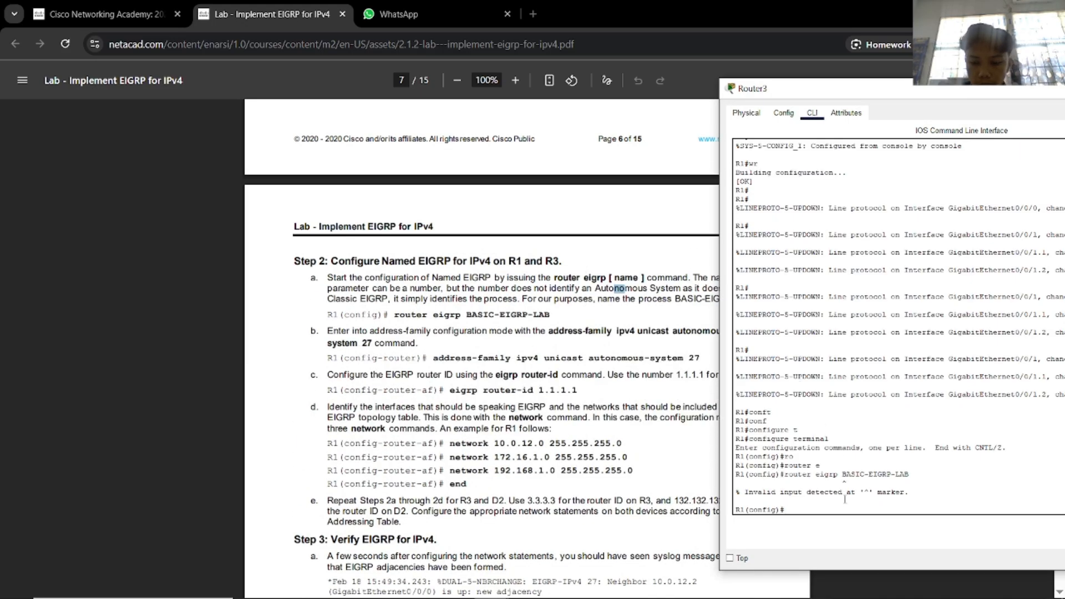
pyautogui.press('Up')
pyautogui.press('BackSpace')
pyautogui.press('BackSpace')
pyautogui.press('BackSpace')
pyautogui.press('BackSpace')
pyautogui.press('BackSpace')
pyautogui.press('BackSpace')
pyautogui.press('BackSpace')
pyautogui.press('BackSpace')
pyautogui.press('BackSpace')
pyautogui.press('BackSpace')
pyautogui.press('BackSpace')
pyautogui.press('BackSpace')
pyautogui.press('BackSpace')
pyautogui.press('BackSpace')
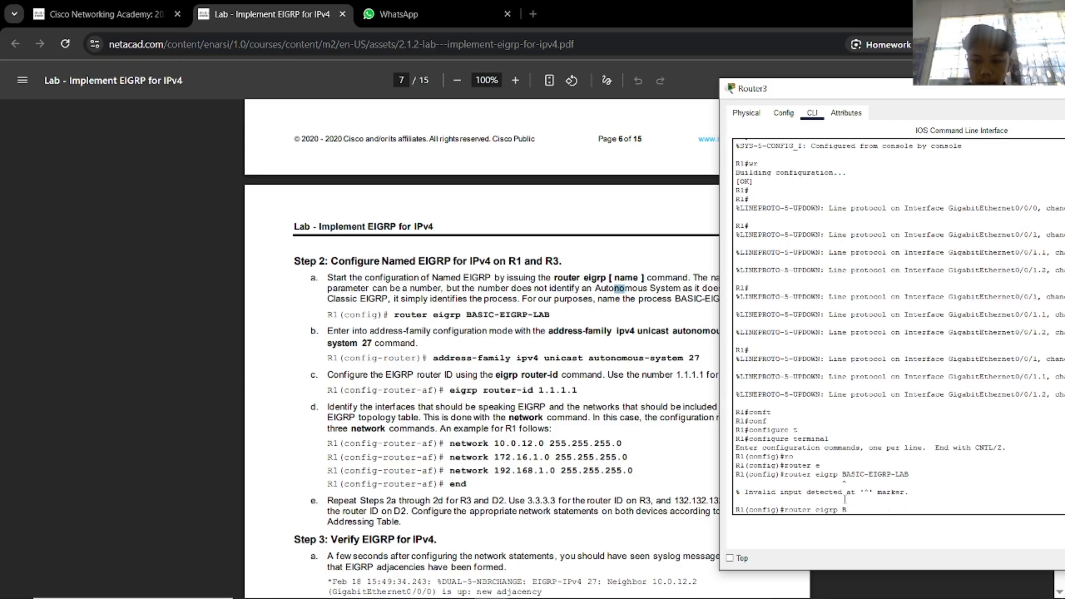
pyautogui.press('BackSpace')
pyautogui.scroll(8, 521, 427)
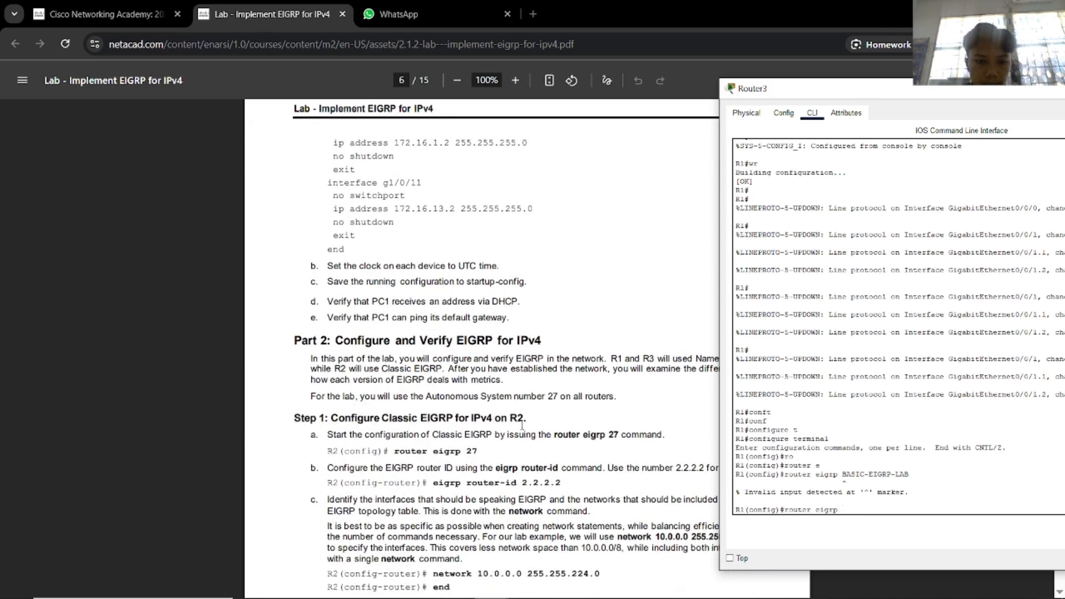
pyautogui.scroll(-3, 549, 426)
pyautogui.scroll(-5, 618, 439)
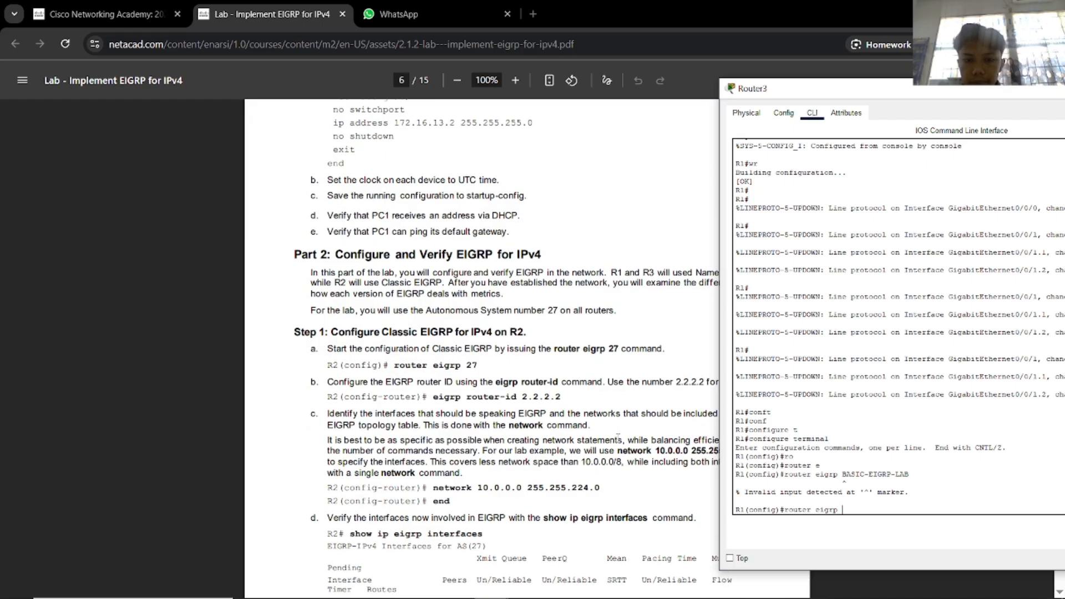
pyautogui.scroll(-8, 621, 434)
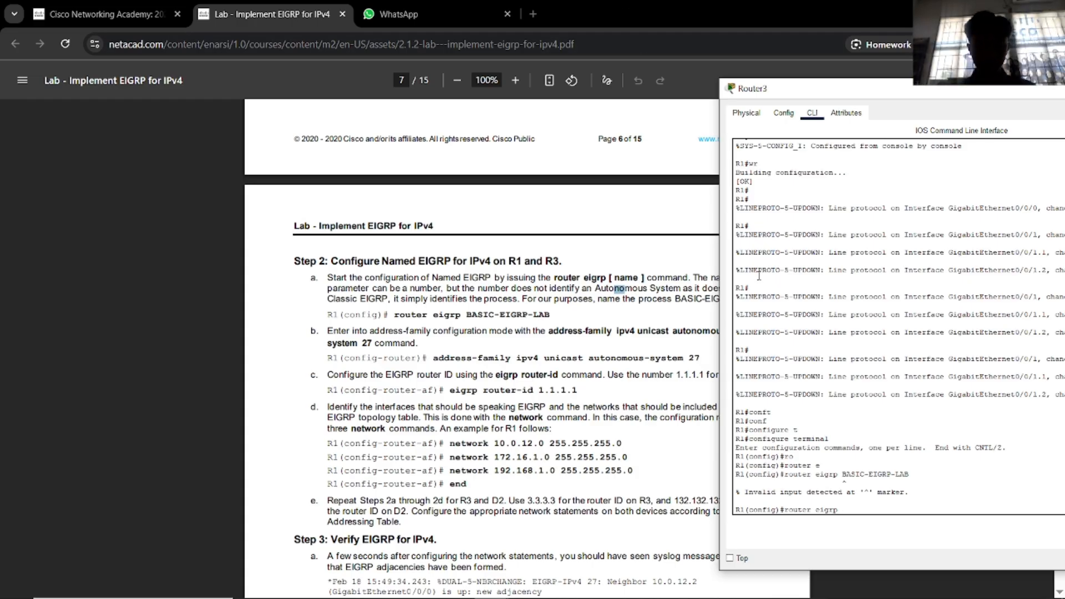
pyautogui.press('Return')
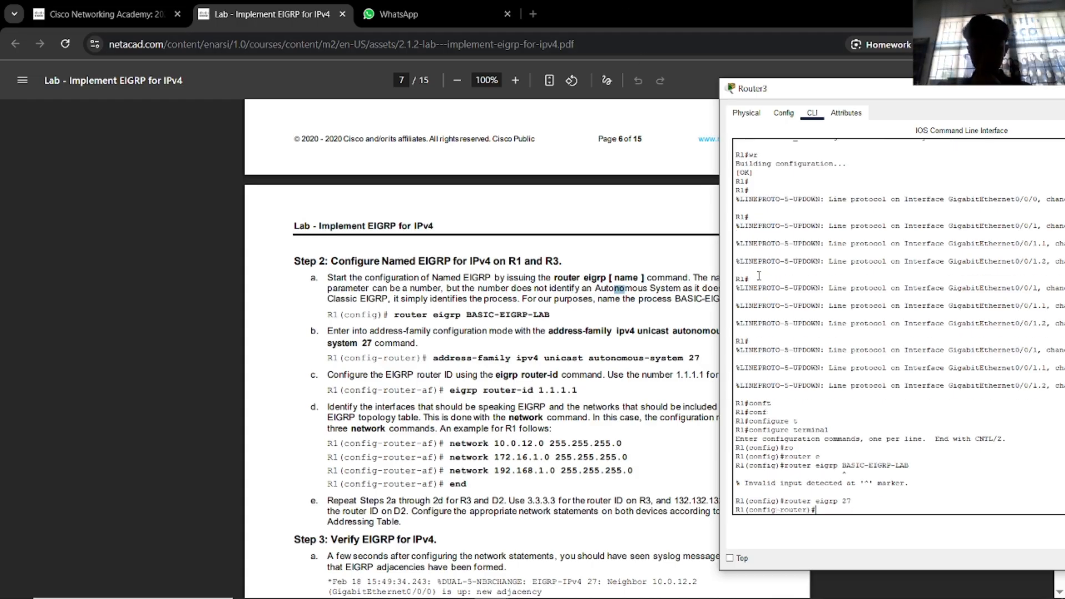
# Attempt address-family ipv4 unicast autonomous-system 27, which is rejected as invalid input.
pyautogui.write('ad')
pyautogui.press('Tab')
pyautogui.write('d')
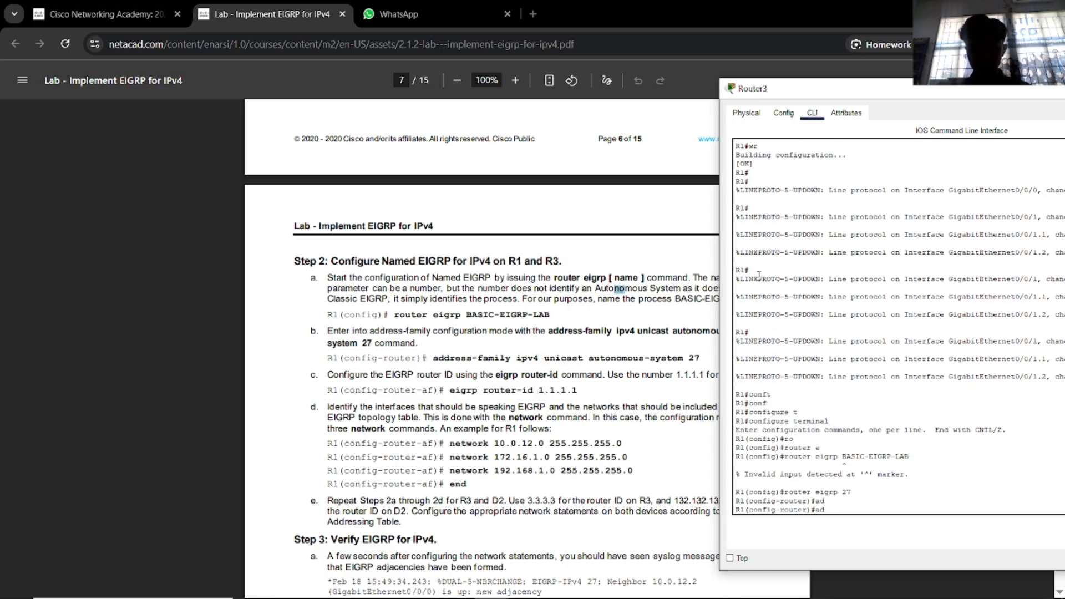
pyautogui.press('Tab')
pyautogui.write('r')
pyautogui.press('Tab')
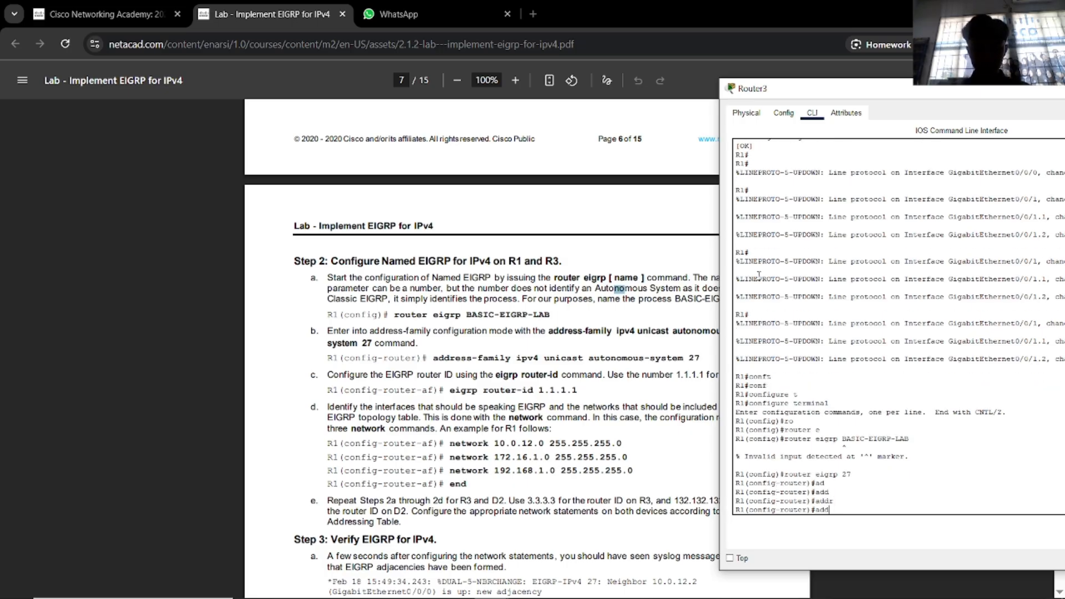
pyautogui.press('BackSpace')
pyautogui.press('BackSpace')
pyautogui.press('BackSpace')
pyautogui.write('addre')
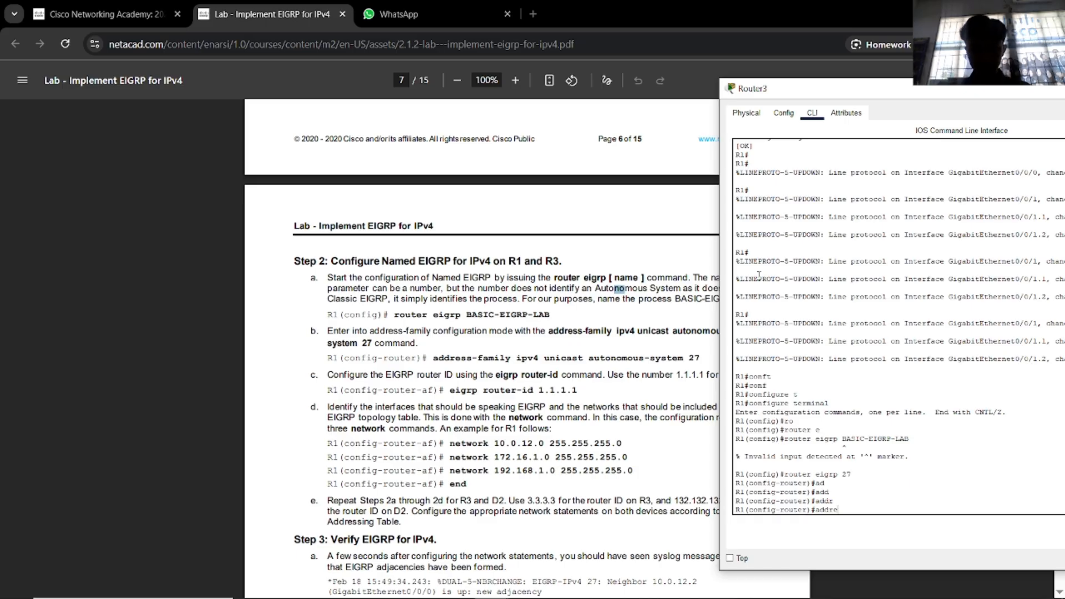
pyautogui.write('ss-f')
pyautogui.press('Tab')
pyautogui.write('a')
pyautogui.press('Tab')
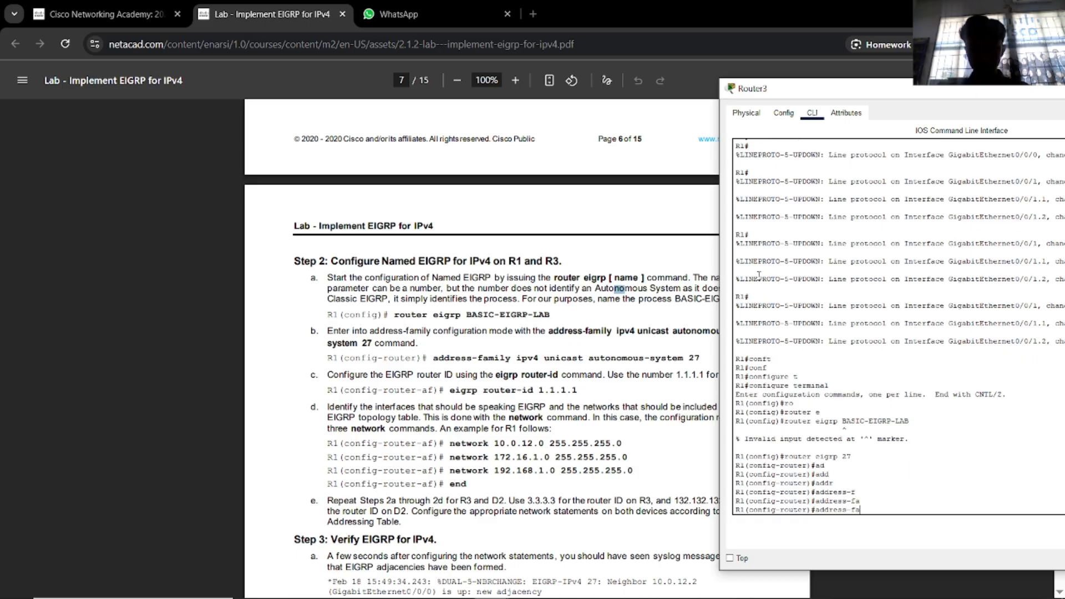
pyautogui.write('mily')
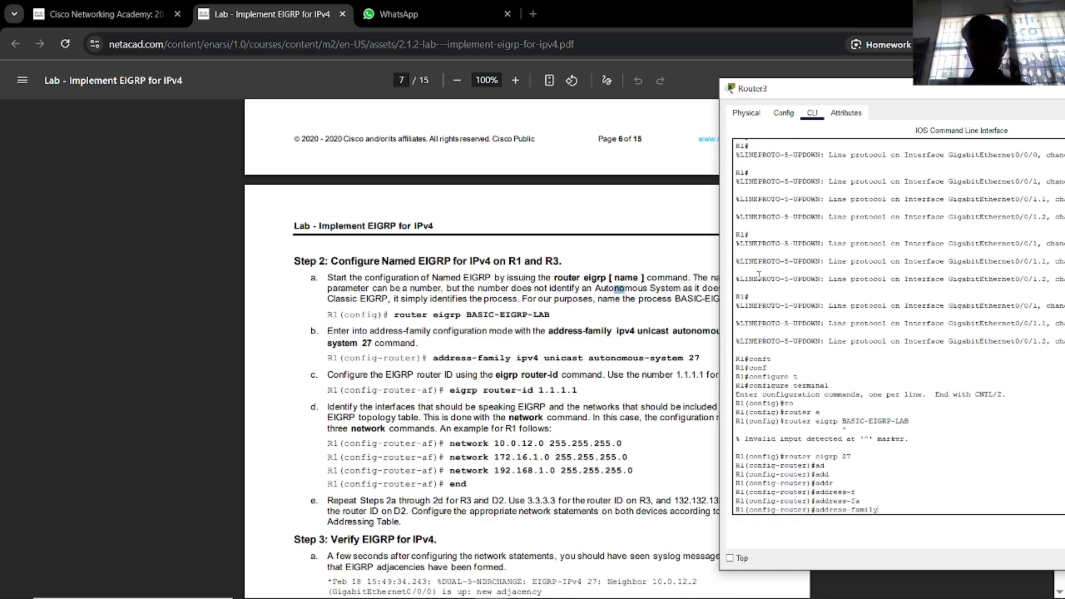
pyautogui.write(' ip')
pyautogui.press('Tab')
pyautogui.write('v')
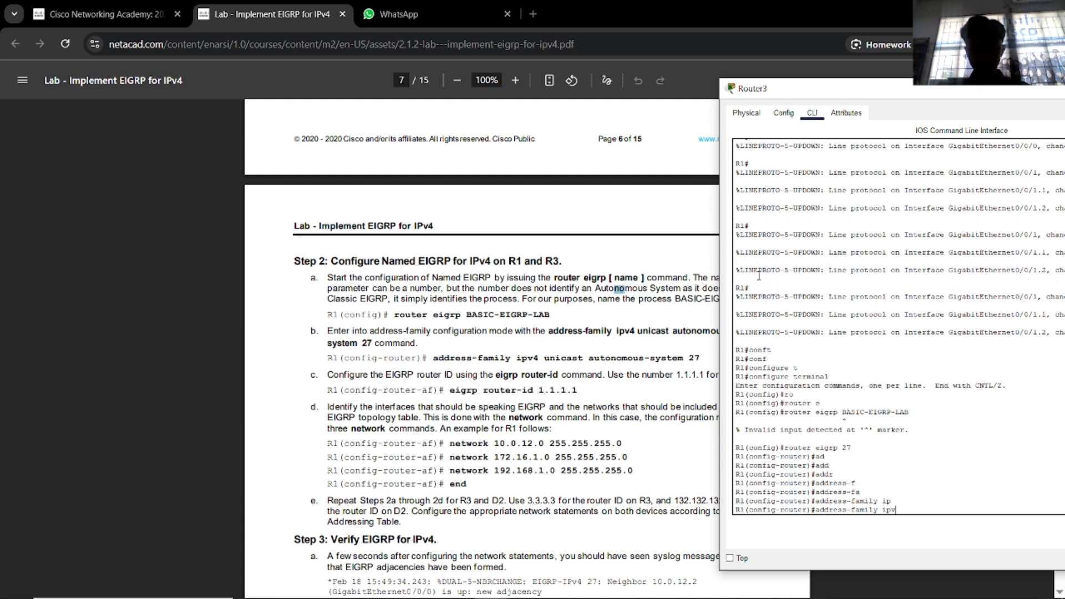
pyautogui.write('4 unica')
pyautogui.press('Tab')
pyautogui.write('s')
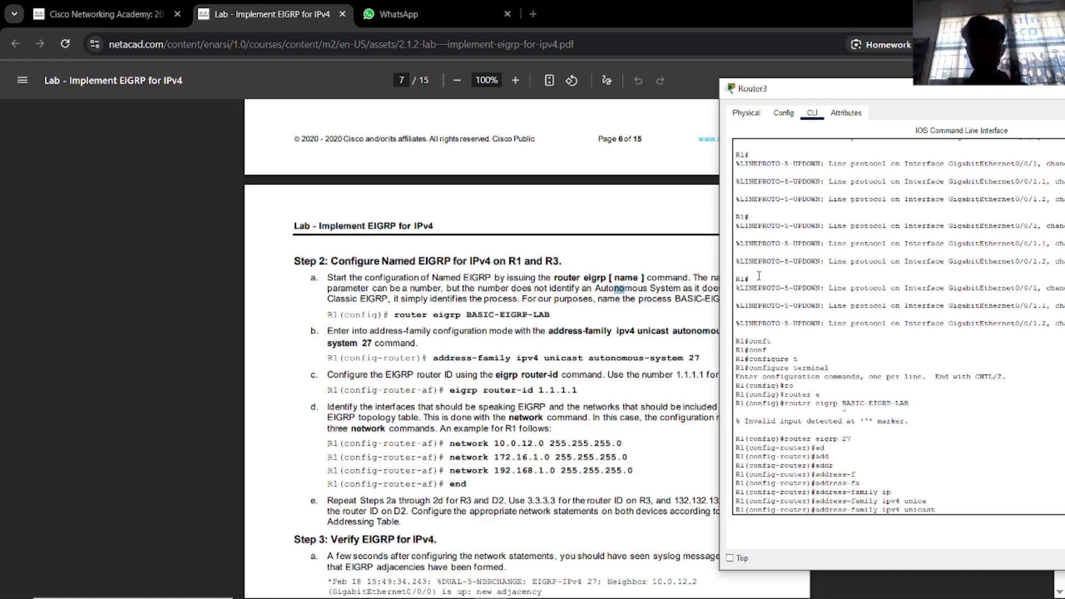
pyautogui.write('t aut')
pyautogui.press('Tab')
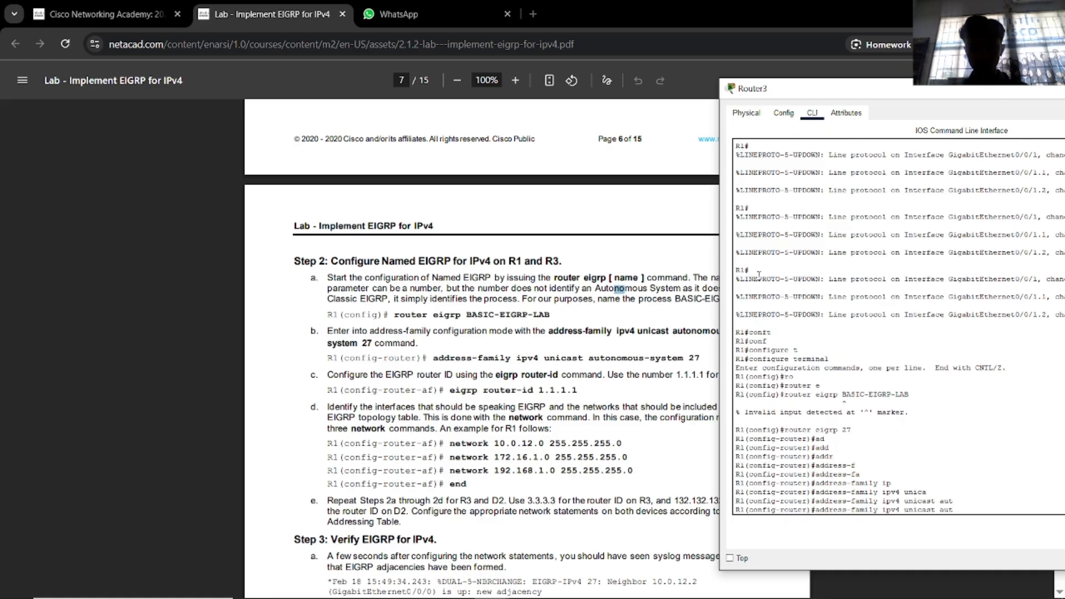
pyautogui.write('onomous-s')
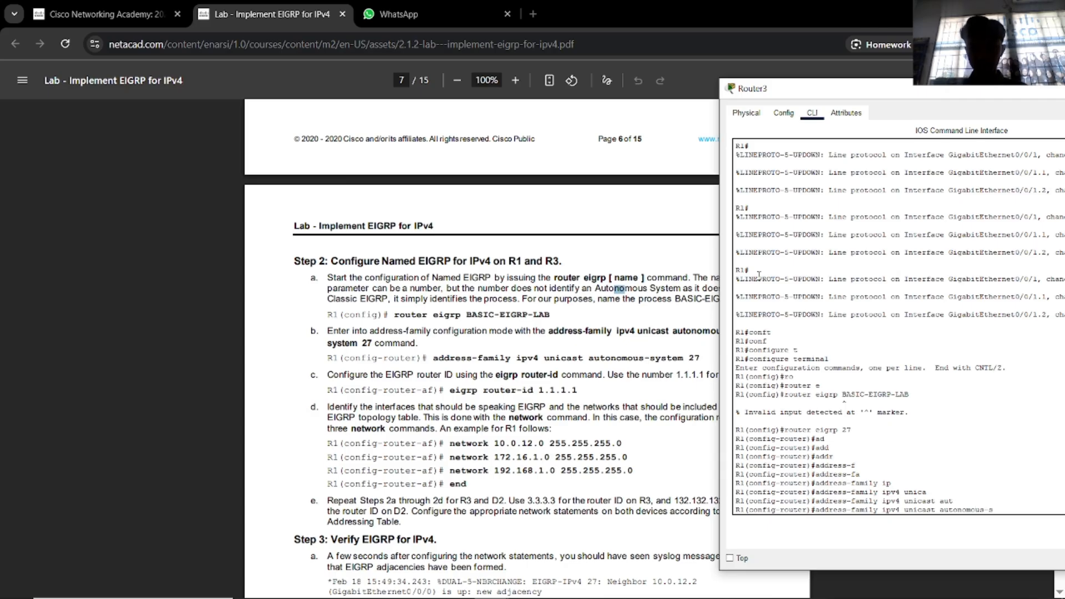
pyautogui.write('ystem 27')
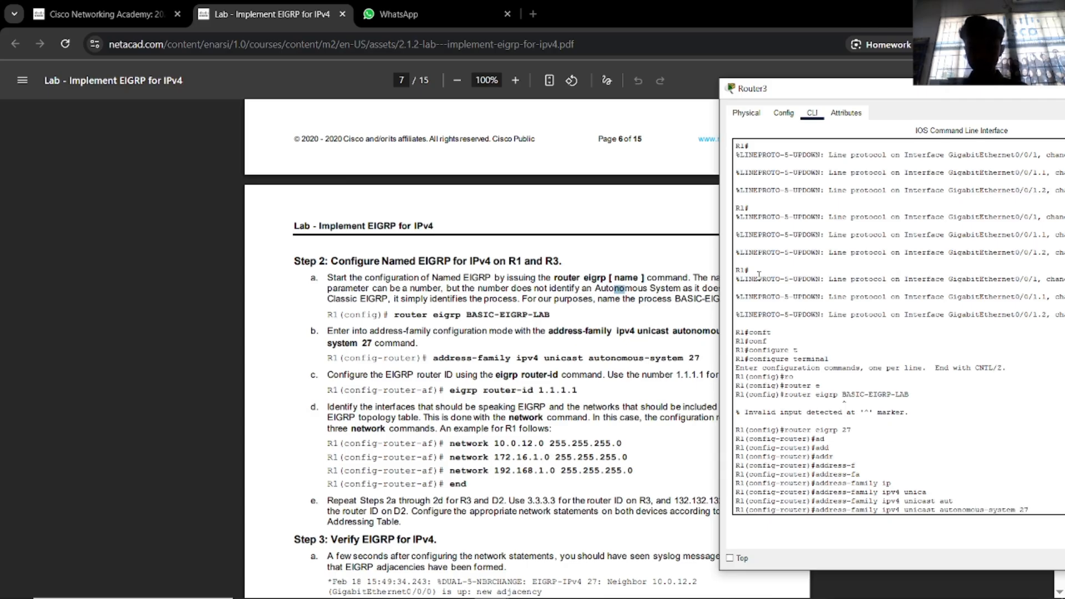
pyautogui.press('Return')
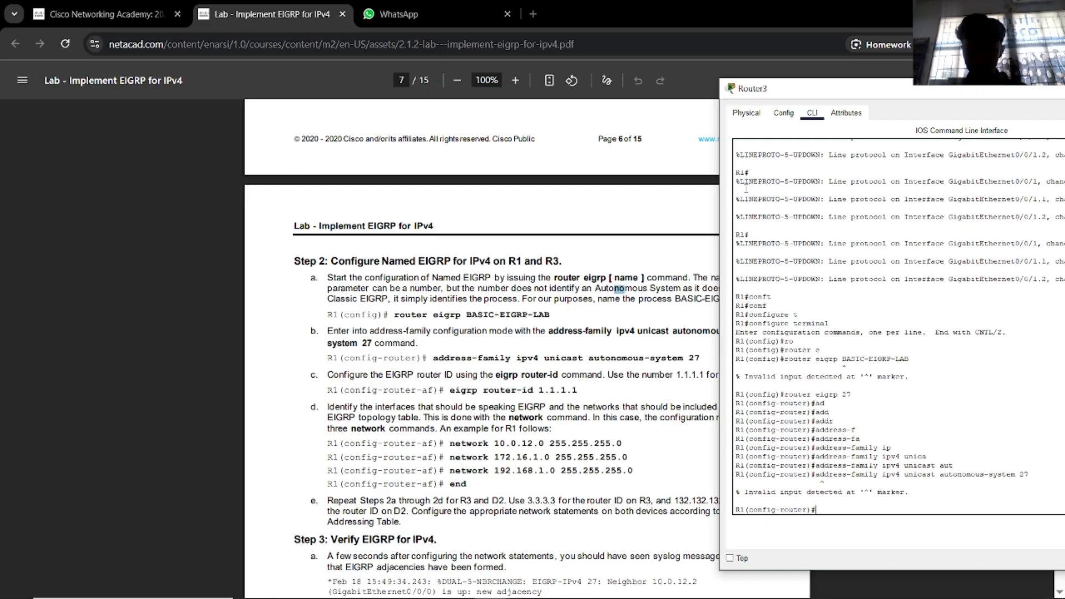
# Set Router3's EIGRP router ID to 1.1.1.1.
pyautogui.moveTo(860, 90); pyautogui.dragTo(847, 71)
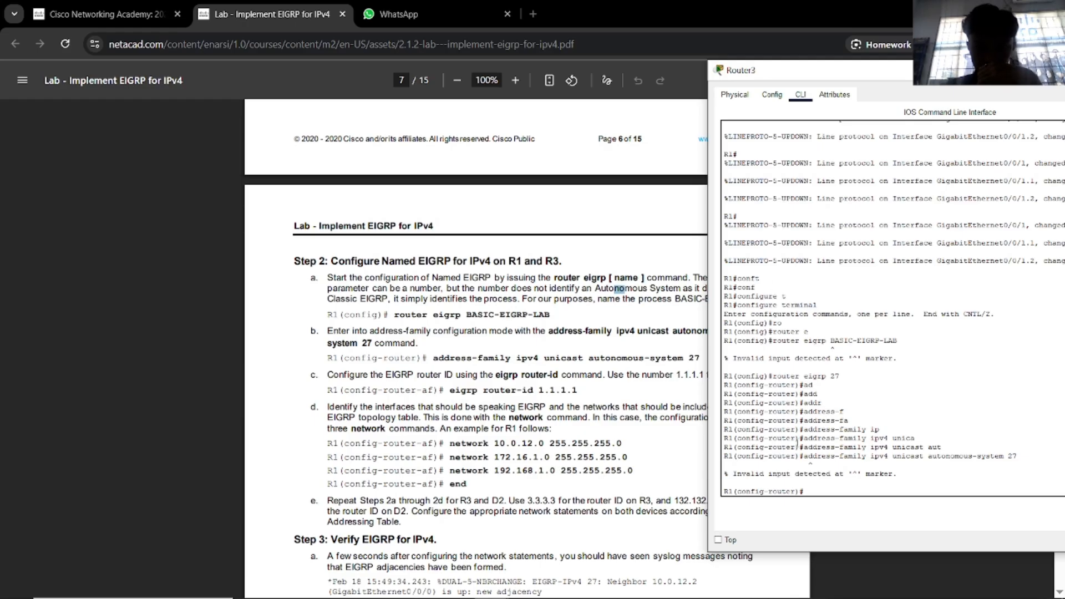
pyautogui.write('er)#e')
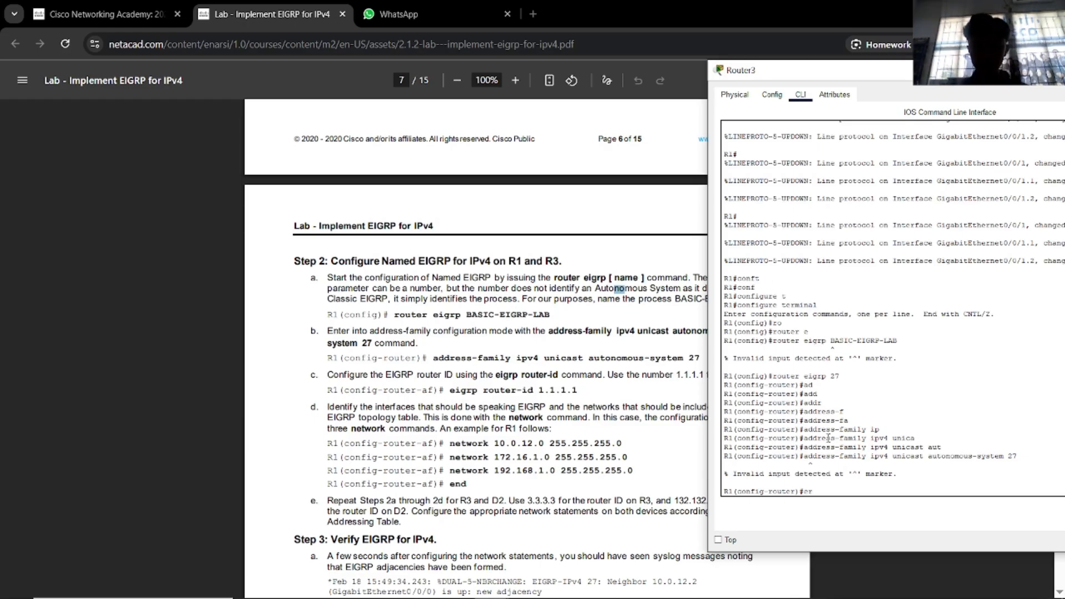
pyautogui.write('i')
pyautogui.press('Tab')
pyautogui.write('ro')
pyautogui.press('Tab')
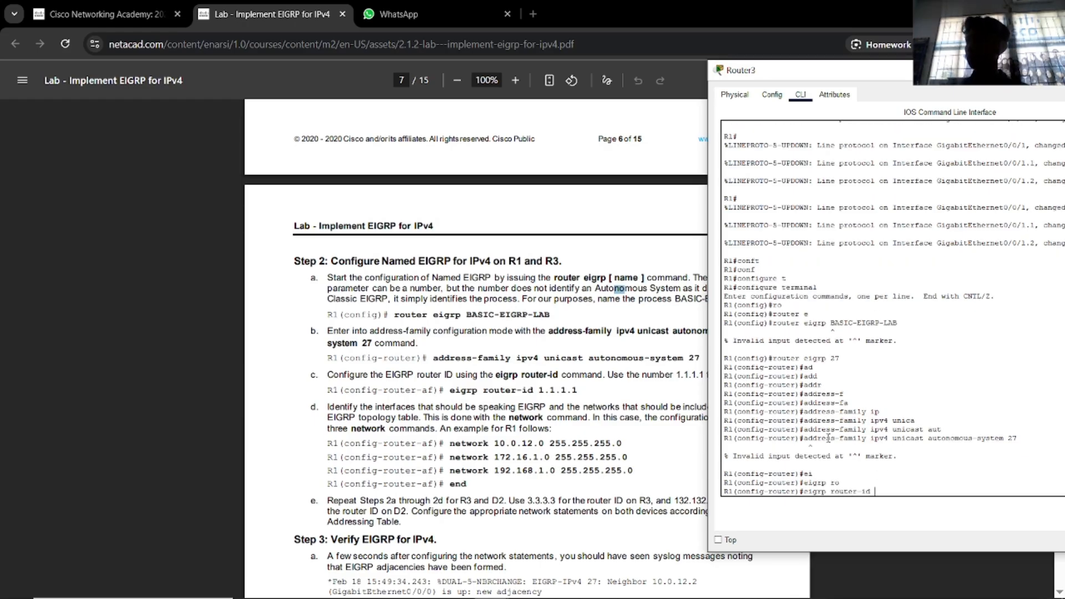
pyautogui.write('1.1.1')
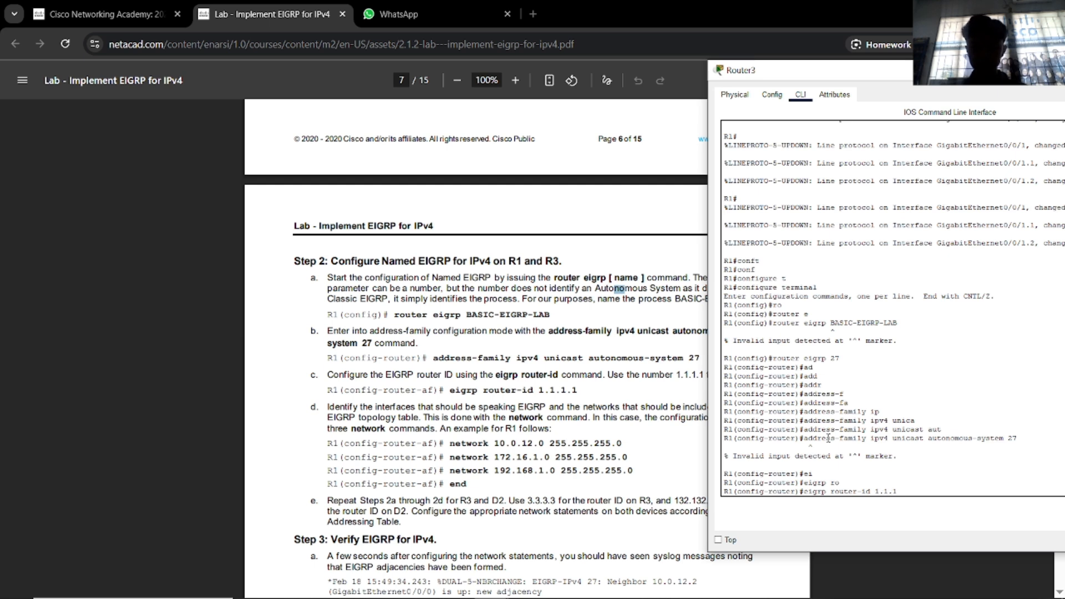
pyautogui.write('.1')
pyautogui.press('Return')
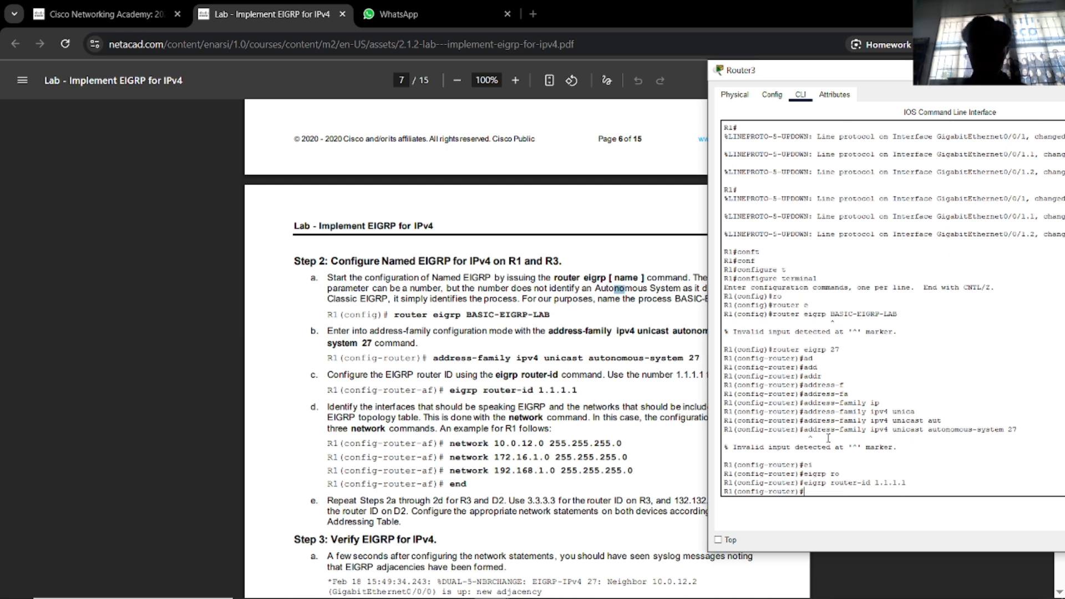
# Advertise networks 10.0.12.0, 172.16.1.0 and 192.168.1.0 with mask 255.255.255.0, then end.
pyautogui.write('net')
pyautogui.press('Tab')
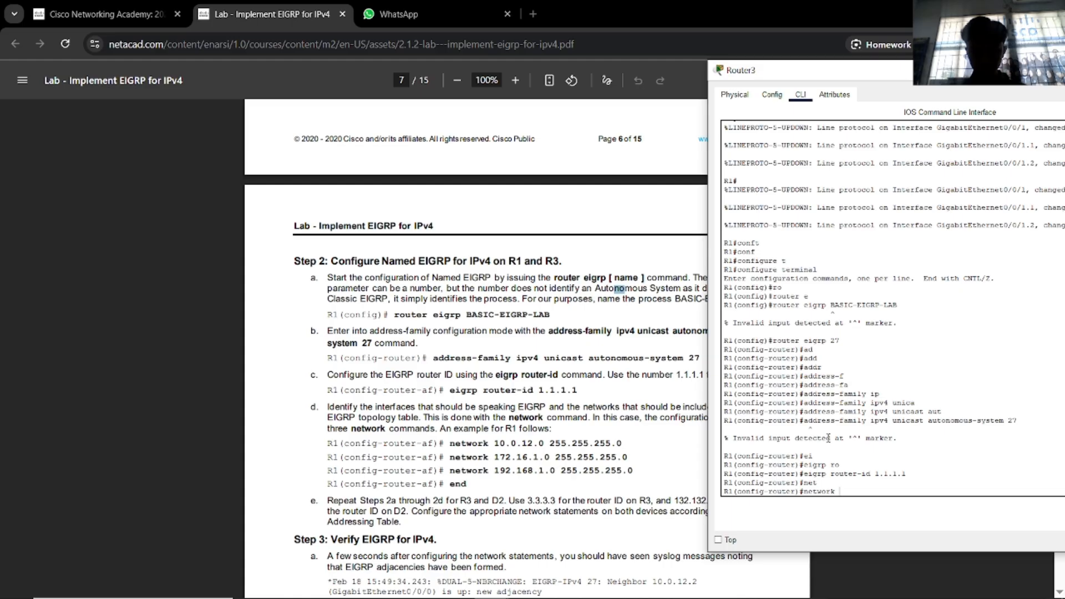
pyautogui.write('10.0.12')
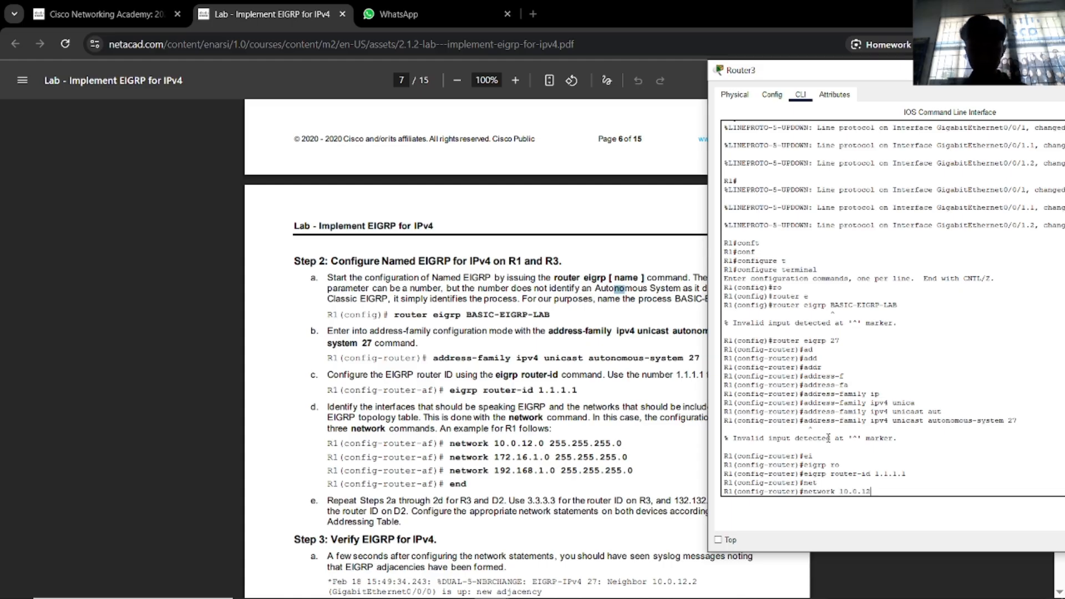
pyautogui.write('.0 255.255.')
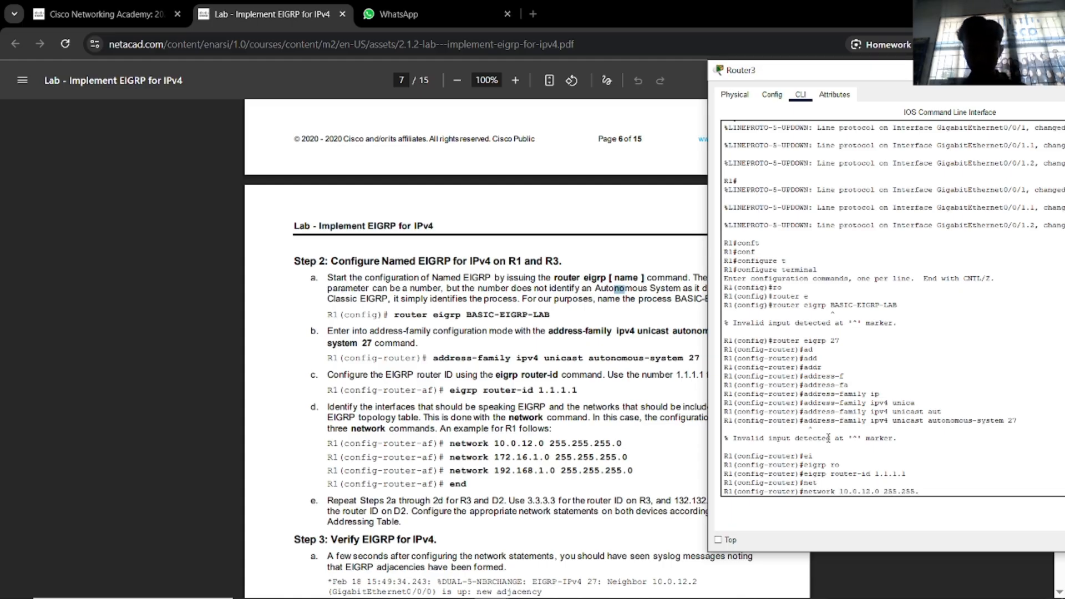
pyautogui.write('255.0')
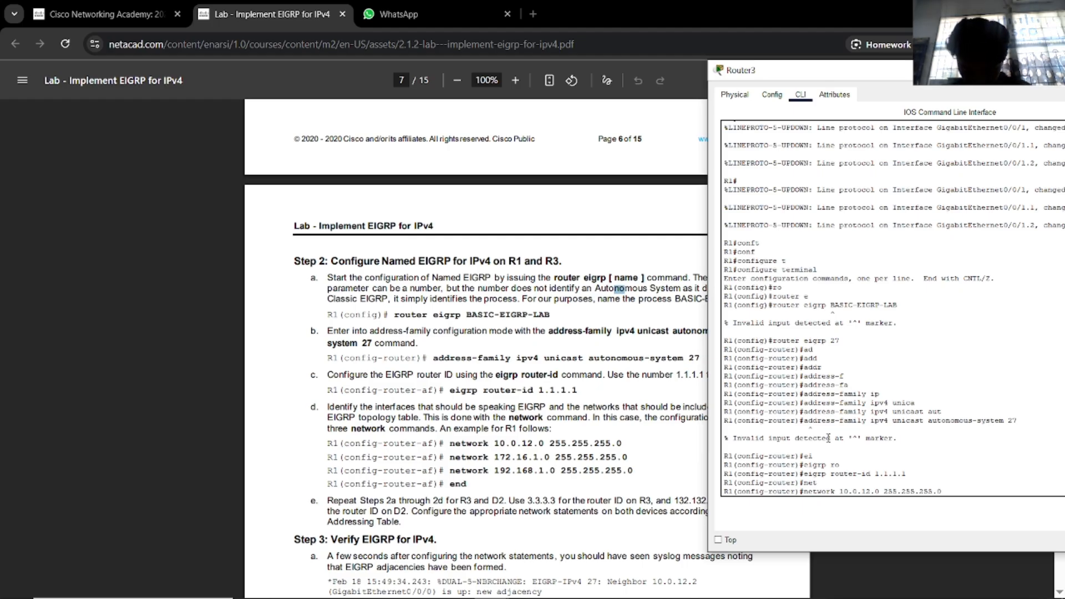
pyautogui.press('Return')
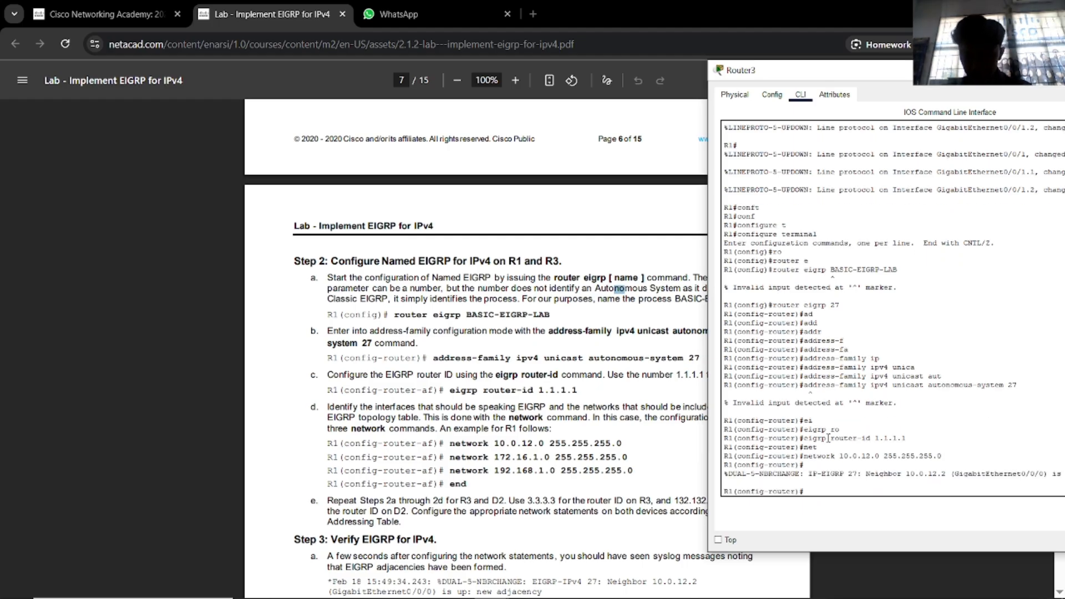
pyautogui.press('Up')
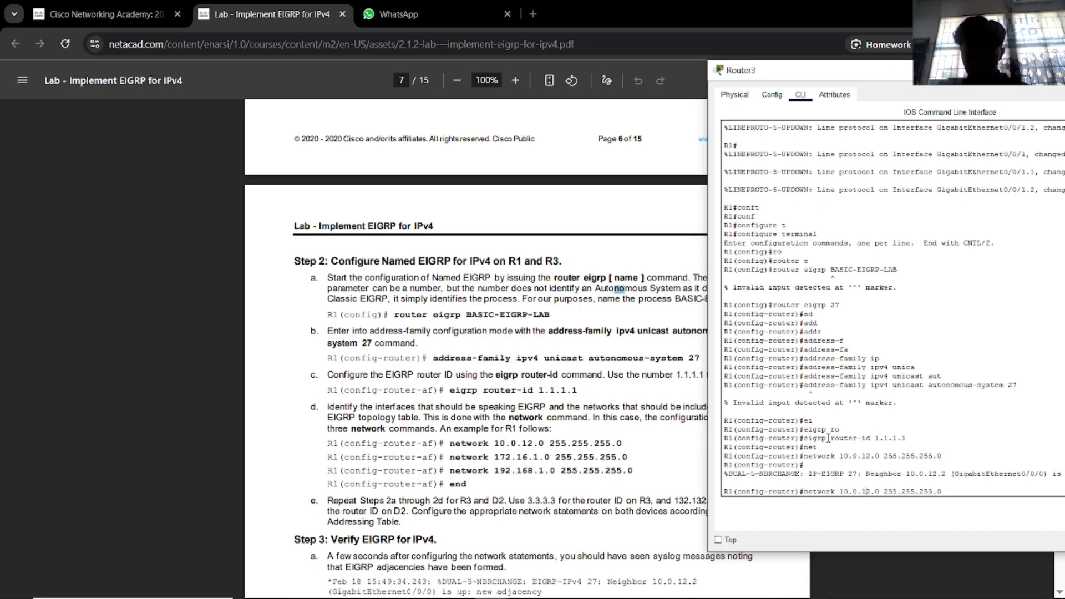
pyautogui.press('BackSpace')
pyautogui.press('BackSpace')
pyautogui.press('BackSpace')
pyautogui.press('BackSpace')
pyautogui.press('BackSpace')
pyautogui.press('BackSpace')
pyautogui.press('BackSpace')
pyautogui.press('BackSpace')
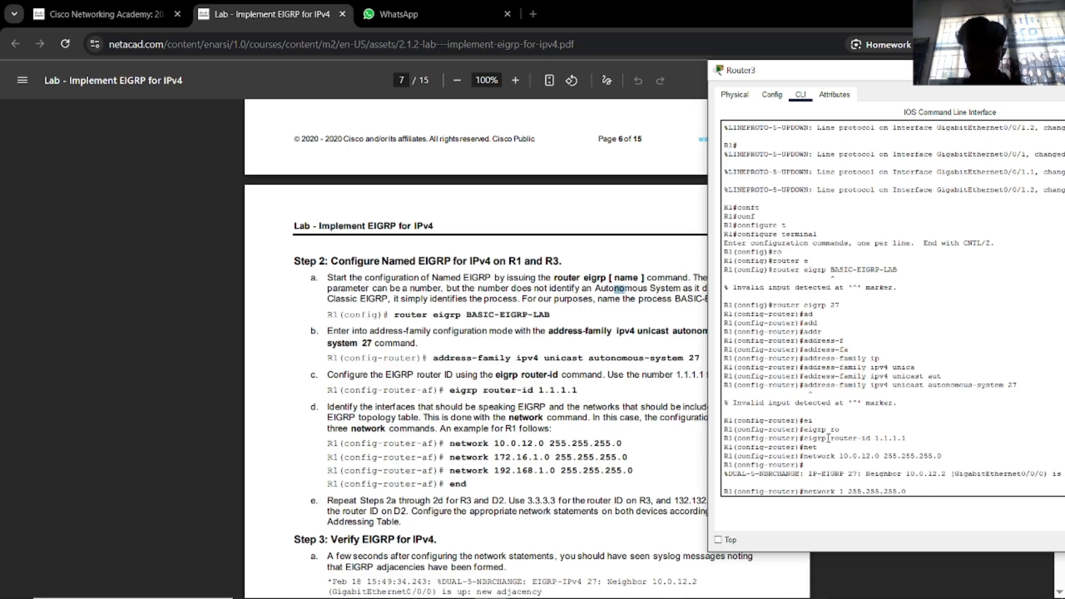
pyautogui.write('72.')
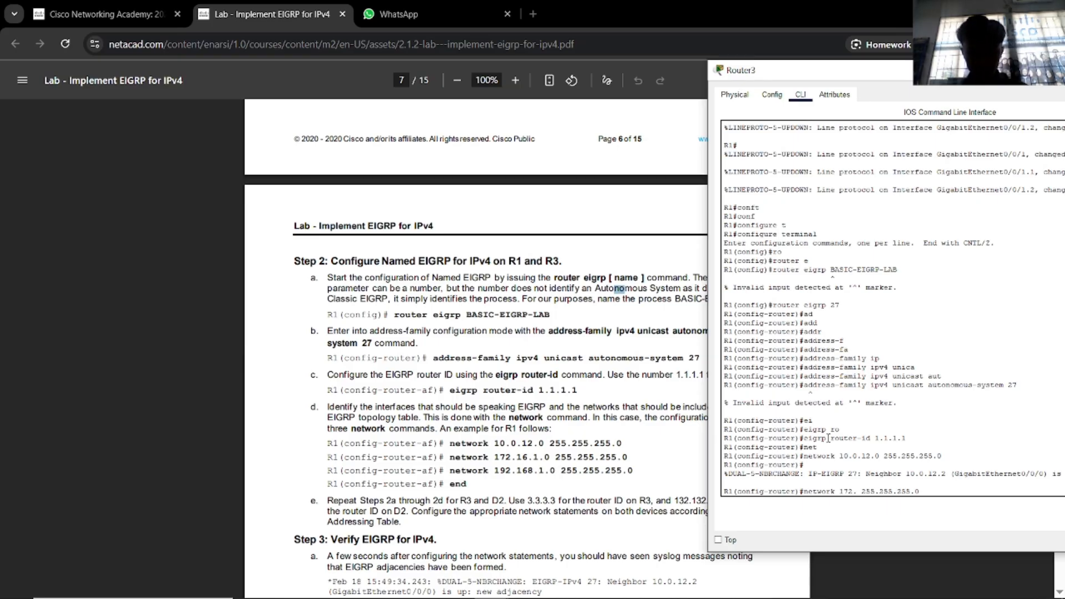
pyautogui.write('16.1.0')
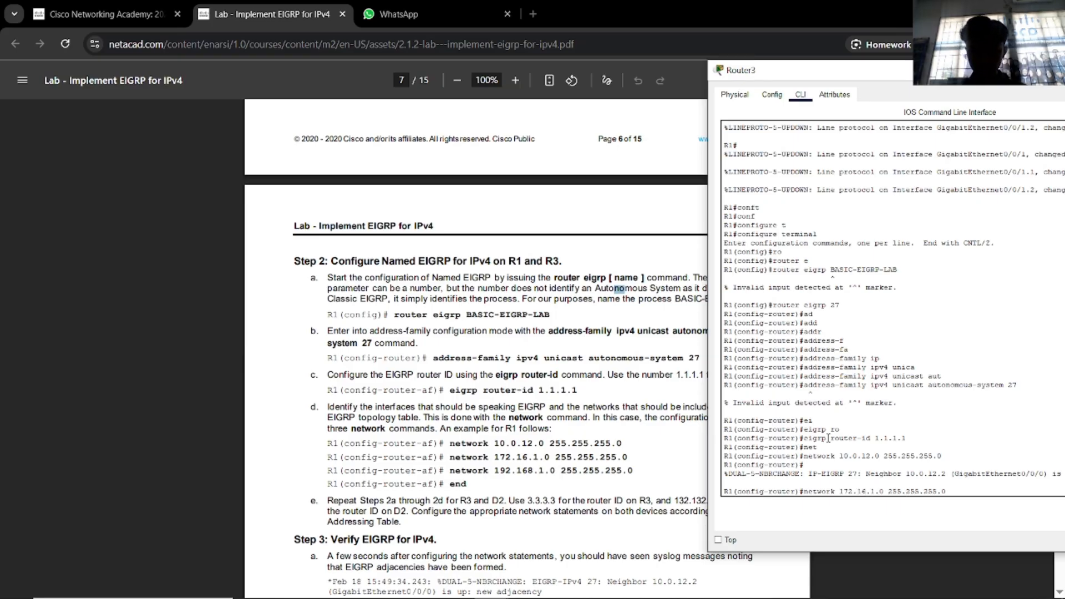
pyautogui.press('Return')
pyautogui.press('Up')
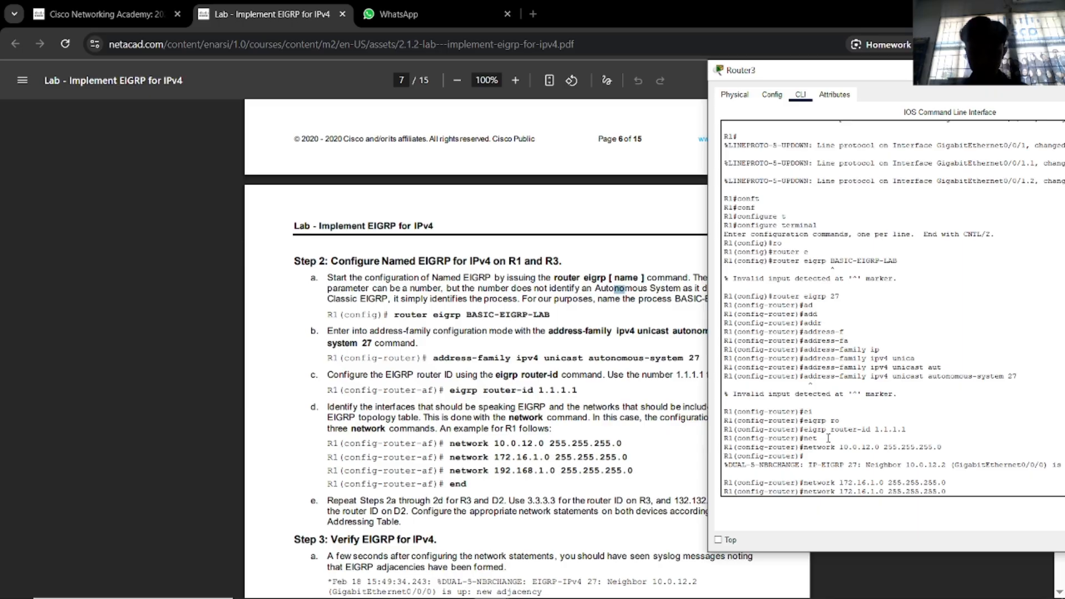
pyautogui.press('BackSpace')
pyautogui.press('BackSpace')
pyautogui.press('BackSpace')
pyautogui.press('BackSpace')
pyautogui.press('BackSpace')
pyautogui.press('BackSpace')
pyautogui.press('BackSpace')
pyautogui.press('BackSpace')
pyautogui.press('BackSpace')
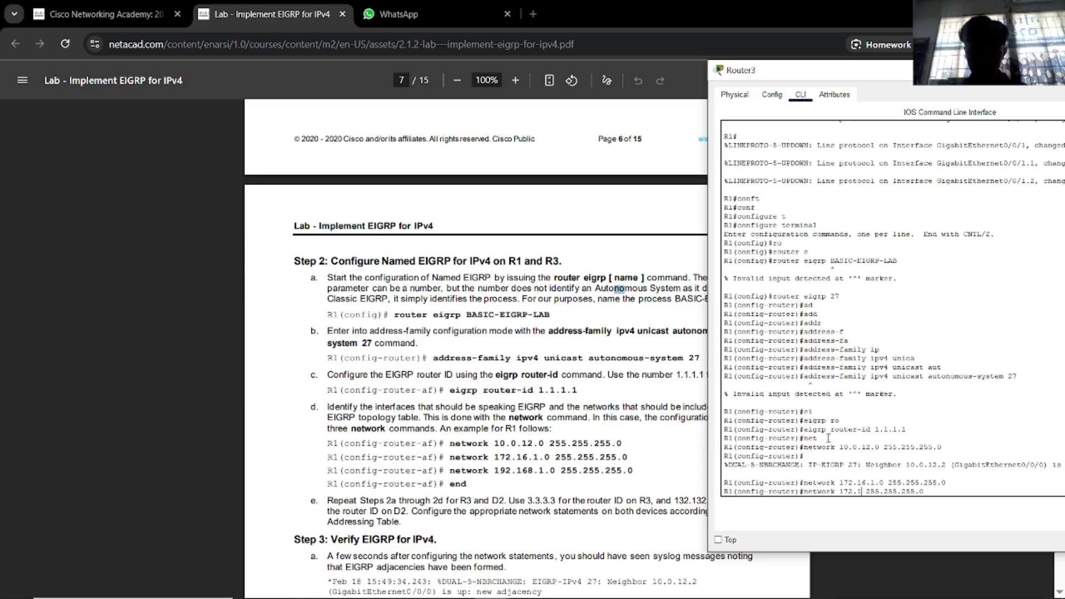
pyautogui.write('92.1')
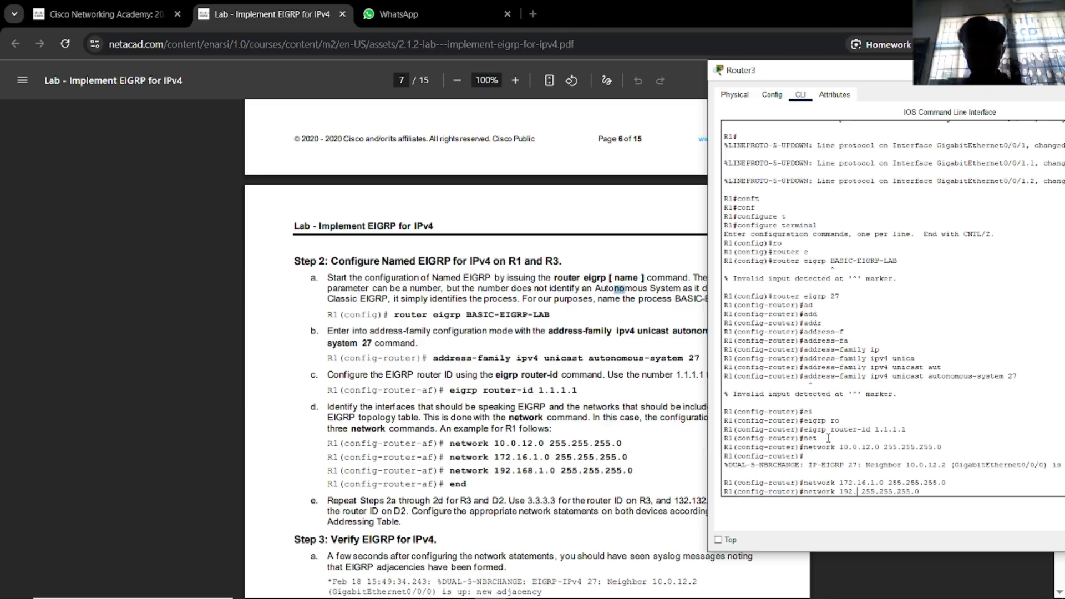
pyautogui.write('68.1.0')
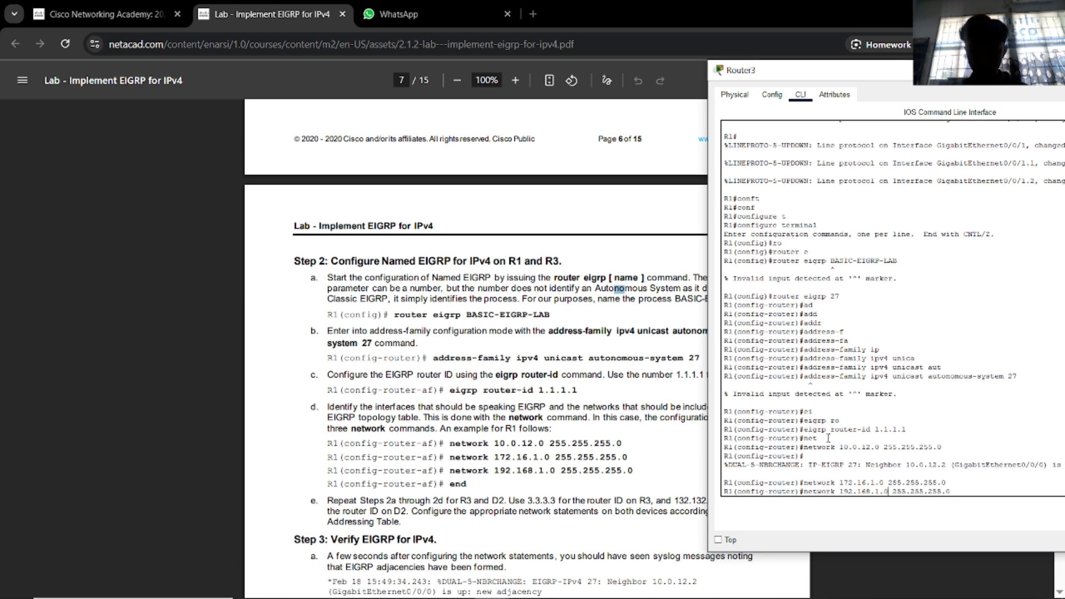
pyautogui.press('Return')
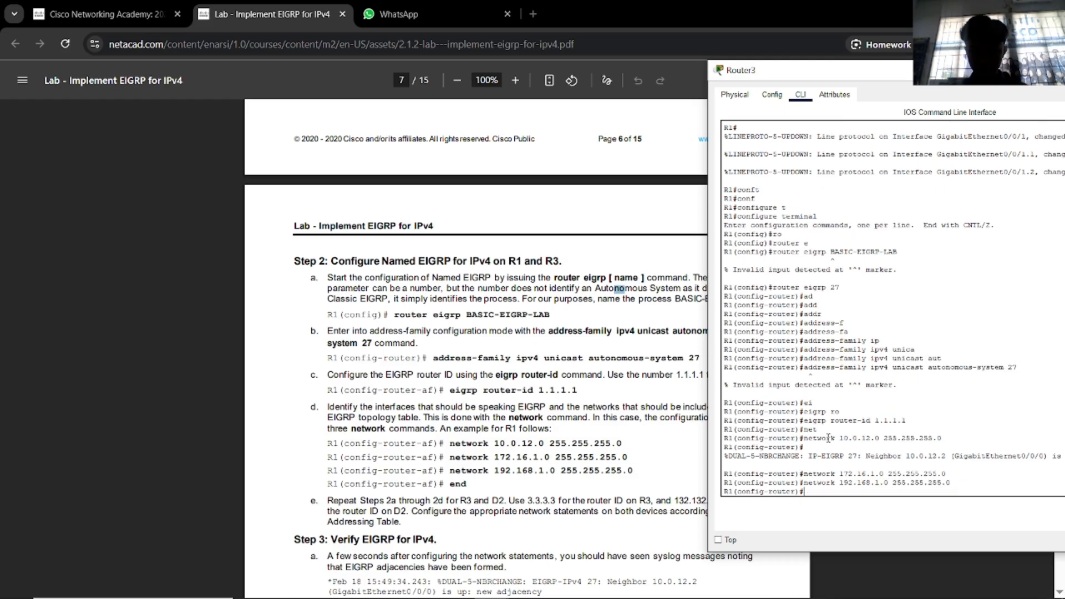
pyautogui.write('end')
pyautogui.press('Return')
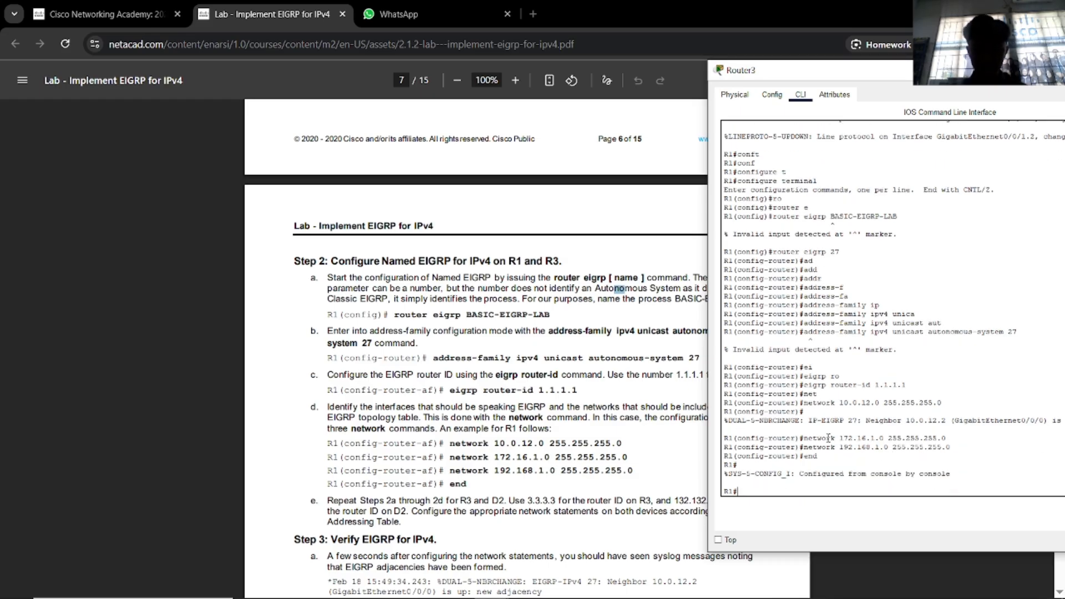
# Minimize Router3's console and scroll the lab PDF up to Step 2, Named EIGRP for R1 and R3.
pyautogui.scroll(-1, 594, 453)
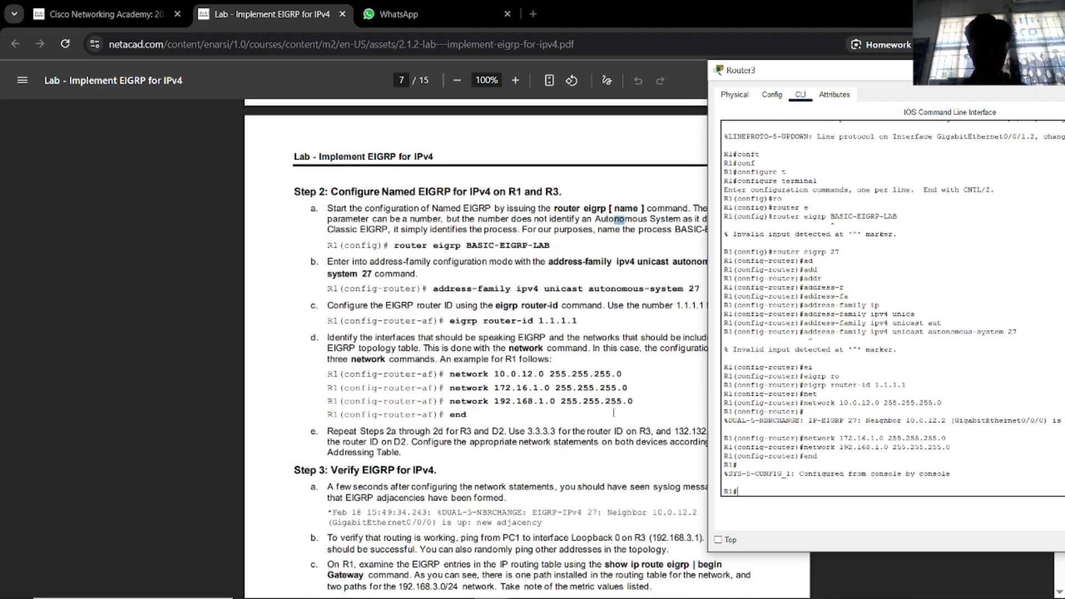
pyautogui.moveTo(820, 78); pyautogui.dragTo(901, 85)
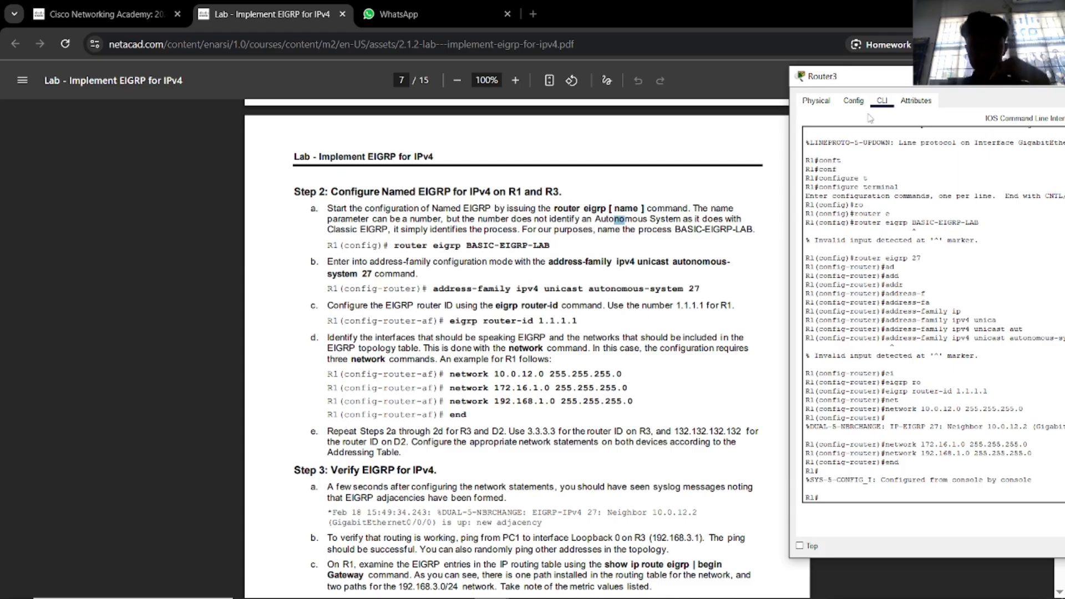
pyautogui.moveTo(881, 80); pyautogui.dragTo(545, 71)
pyautogui.click(857, 67)
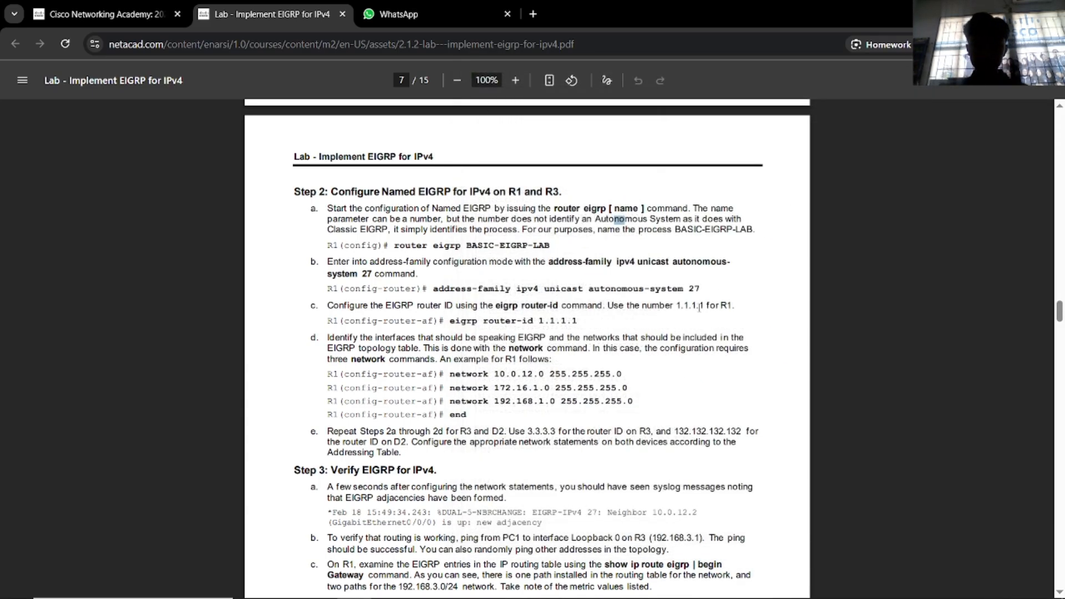
pyautogui.scroll(1, 688, 320)
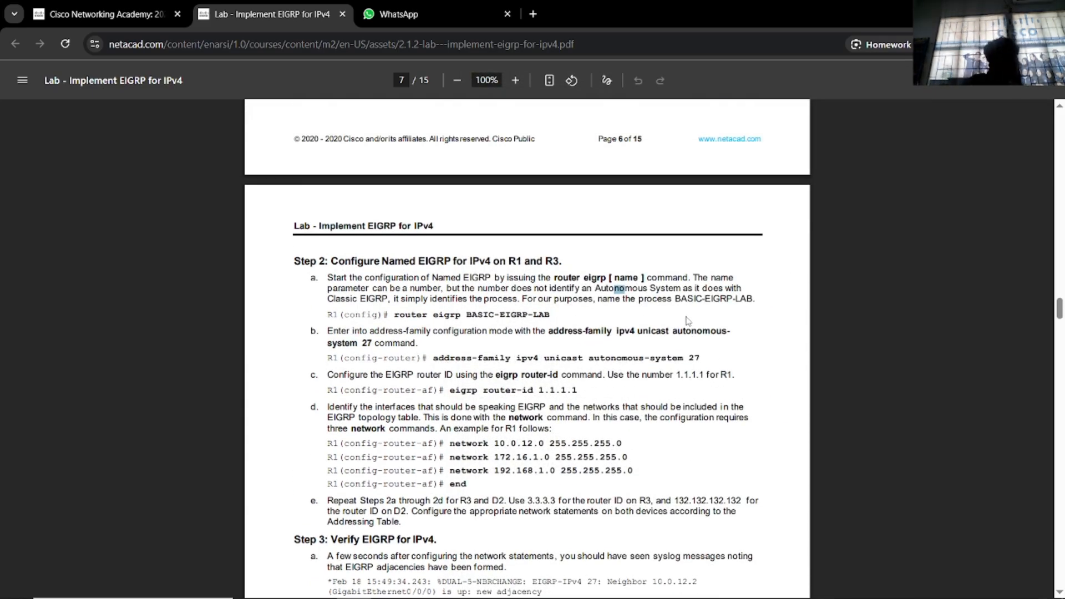
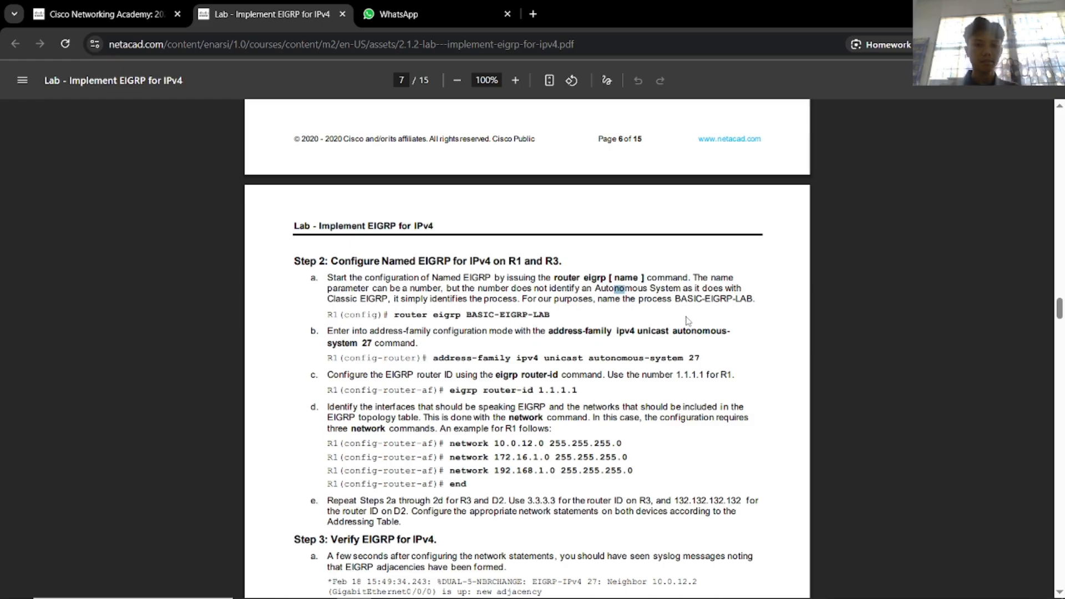
# Flip back and forth between the lab PDF's address-family commands and the Packet Tracer topology.
pyautogui.moveTo(612, 357); pyautogui.dragTo(617, 357)
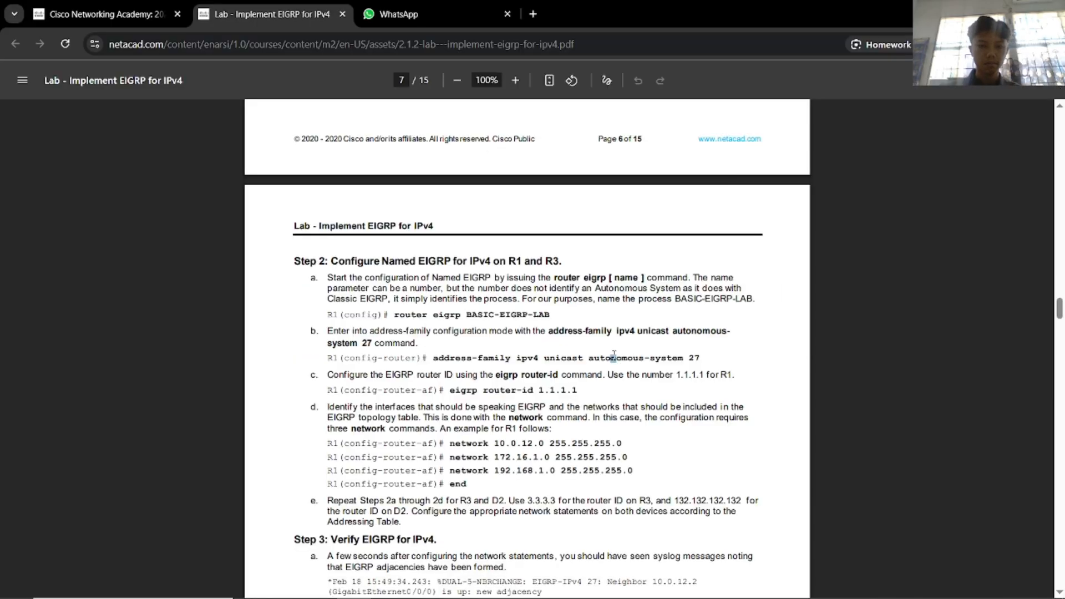
pyautogui.click(627, 340)
pyautogui.hotkey('alt', 'Tab')
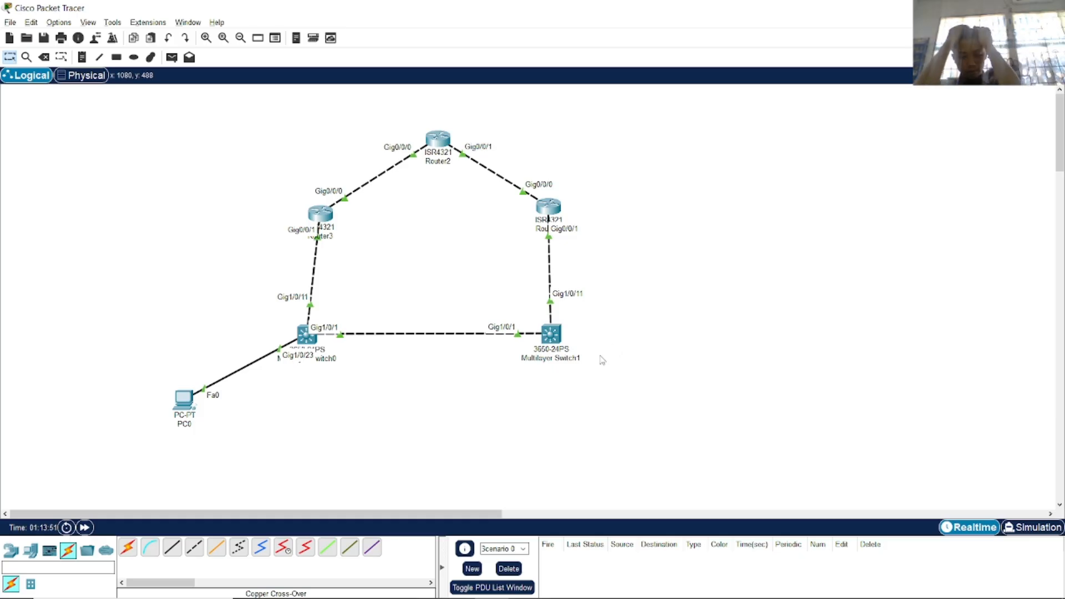
pyautogui.hotkey('alt', 'Tab')
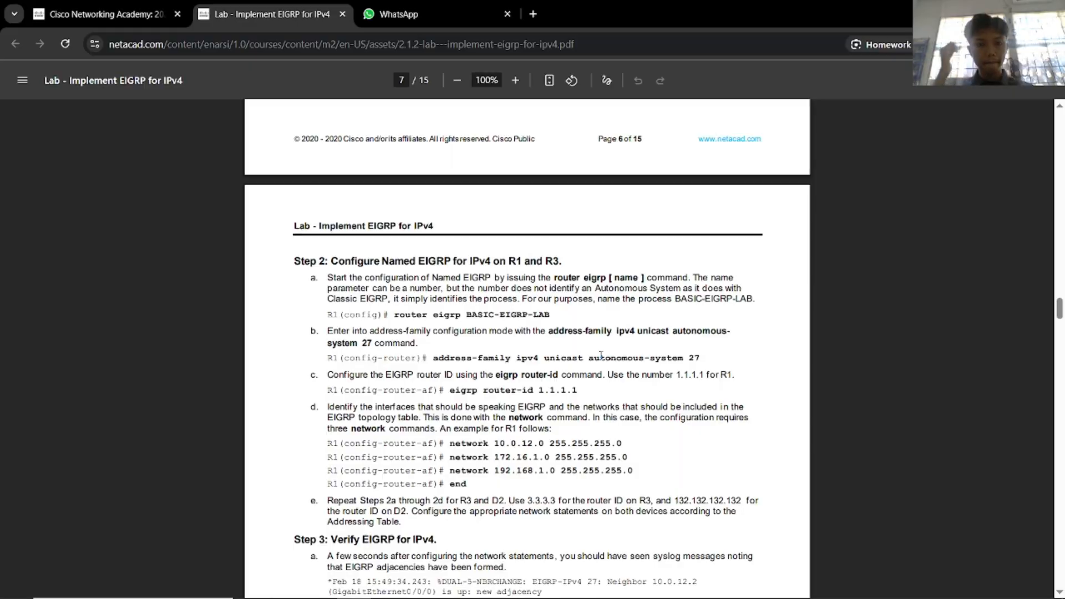
pyautogui.hotkey('alt', 'Tab')
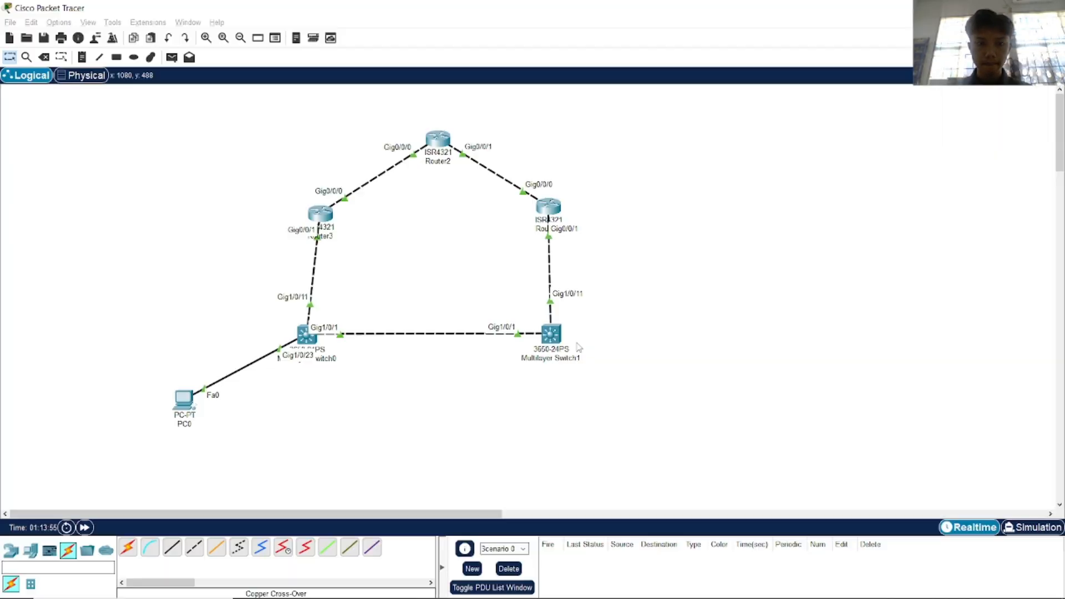
pyautogui.hotkey('alt', 'Tab')
pyautogui.hotkey('alt', 'Tab')
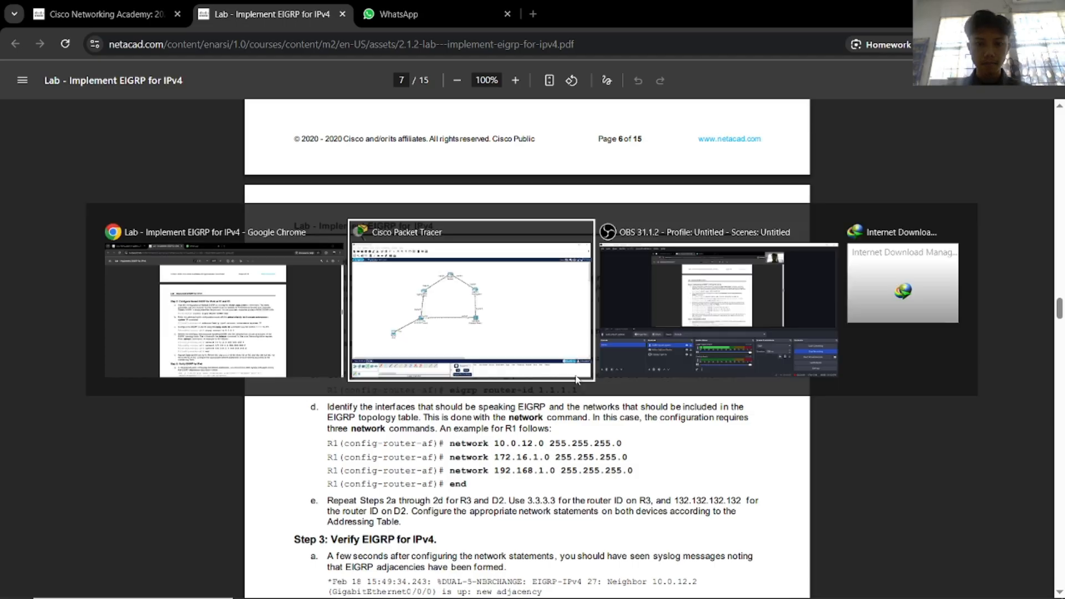
pyautogui.hotkey('alt', 'Tab')
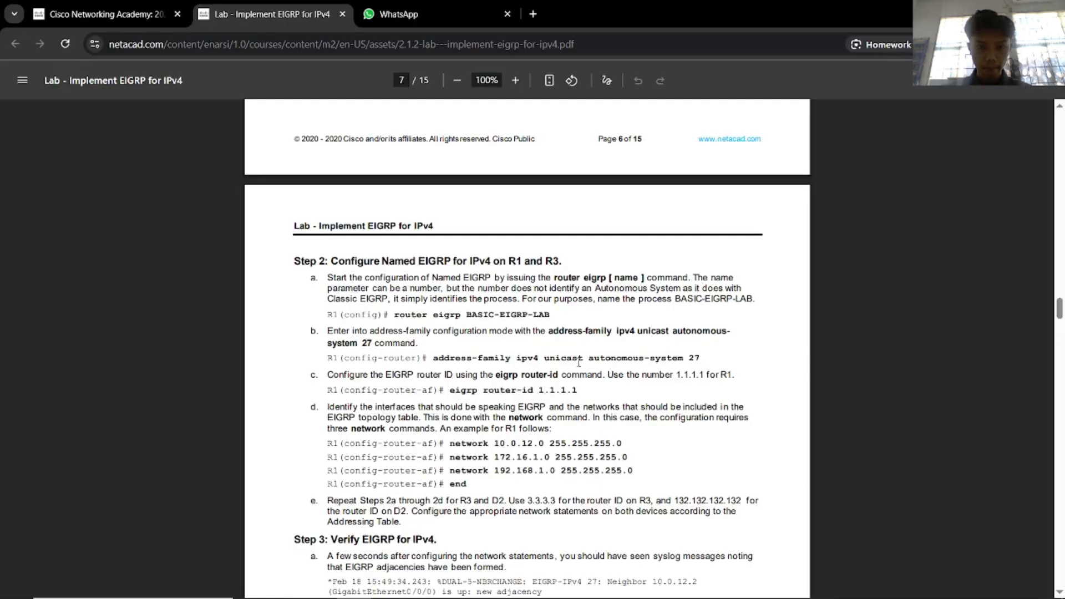
pyautogui.hotkey('alt', 'Tab')
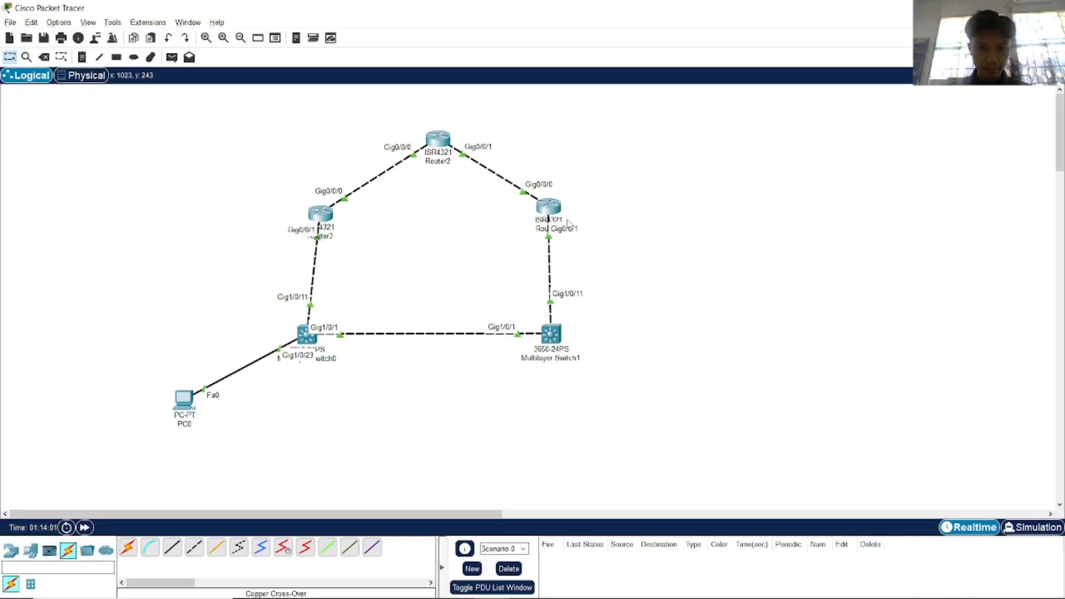
# Enter global configuration mode on R3 (Router5) with 'configure terminal'.
pyautogui.click(562, 218)
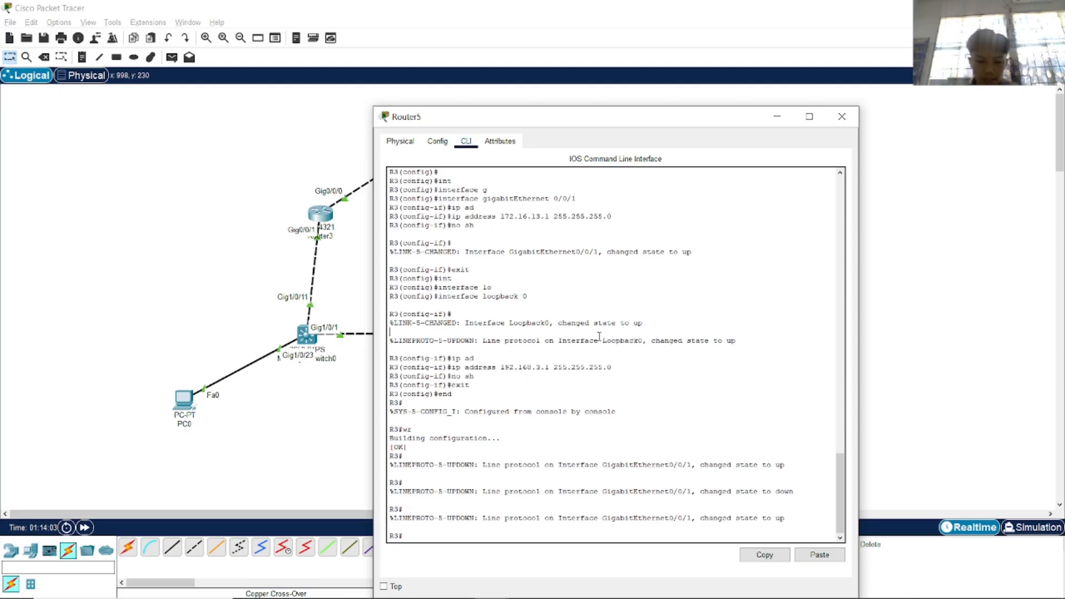
pyautogui.write('conf')
pyautogui.press('Tab')
pyautogui.write('t')
pyautogui.press('Tab')
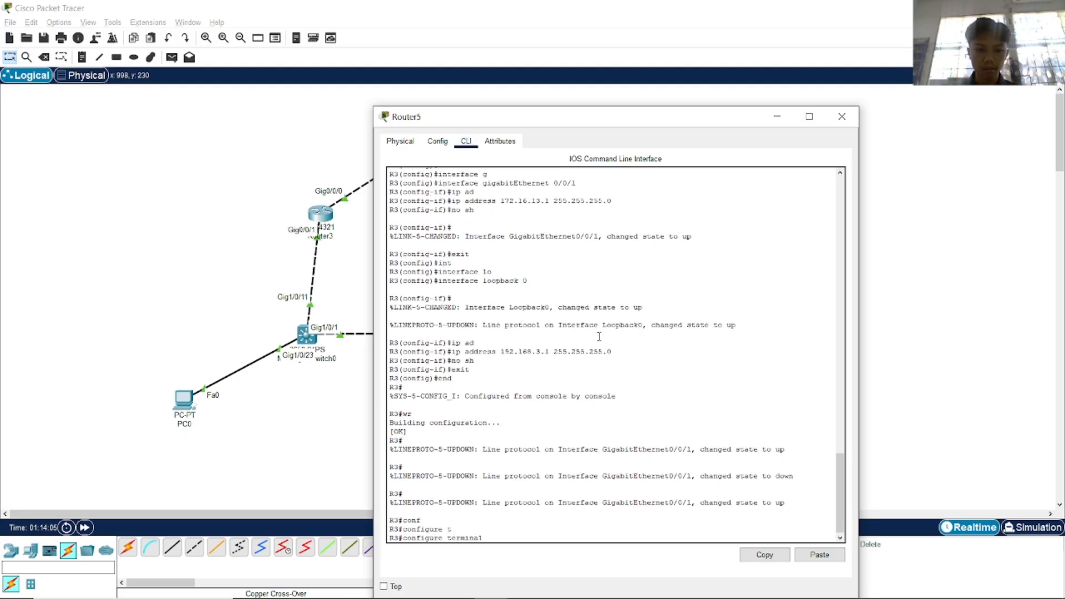
pyautogui.press('Return')
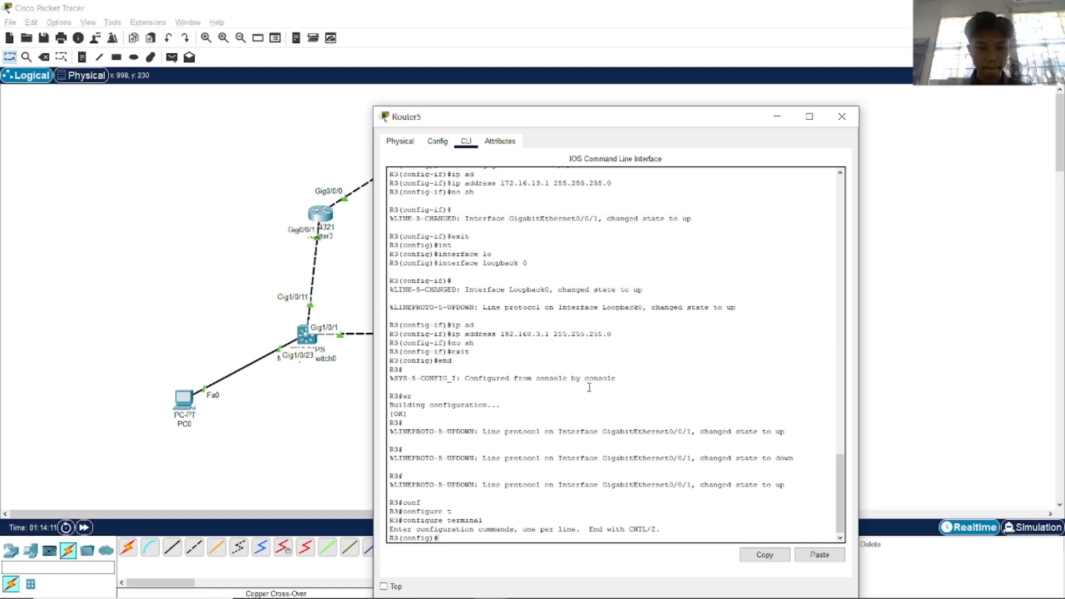
pyautogui.hotkey('alt', 'Tab')
# Close the WhatsApp notification and read the lab PDF's Step 2 and Step 3 instructions.
pyautogui.click(452, 340)
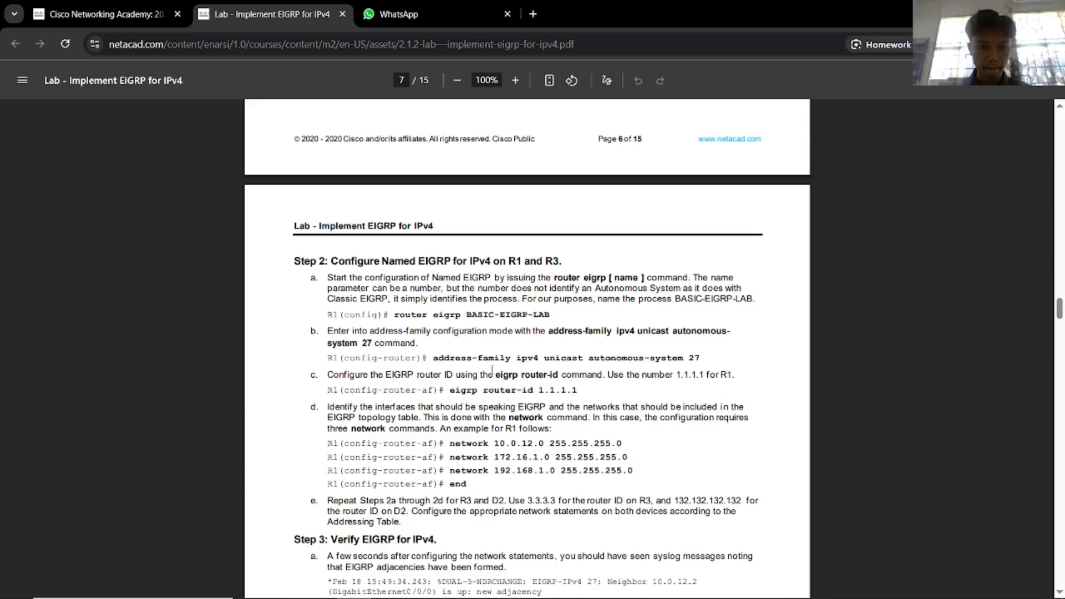
pyautogui.scroll(-1, 531, 425)
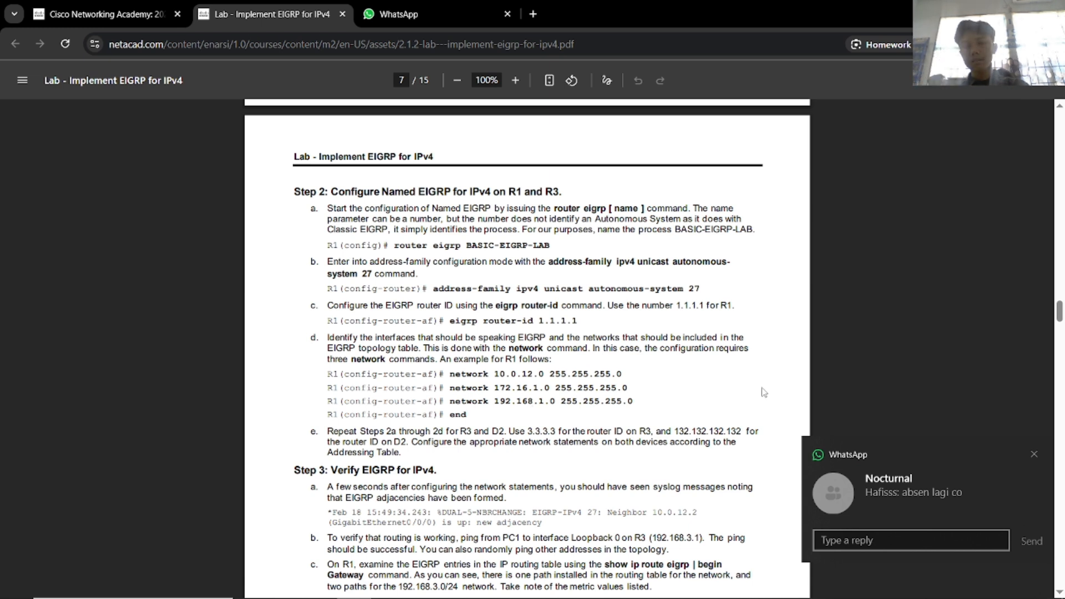
pyautogui.click(1033, 455)
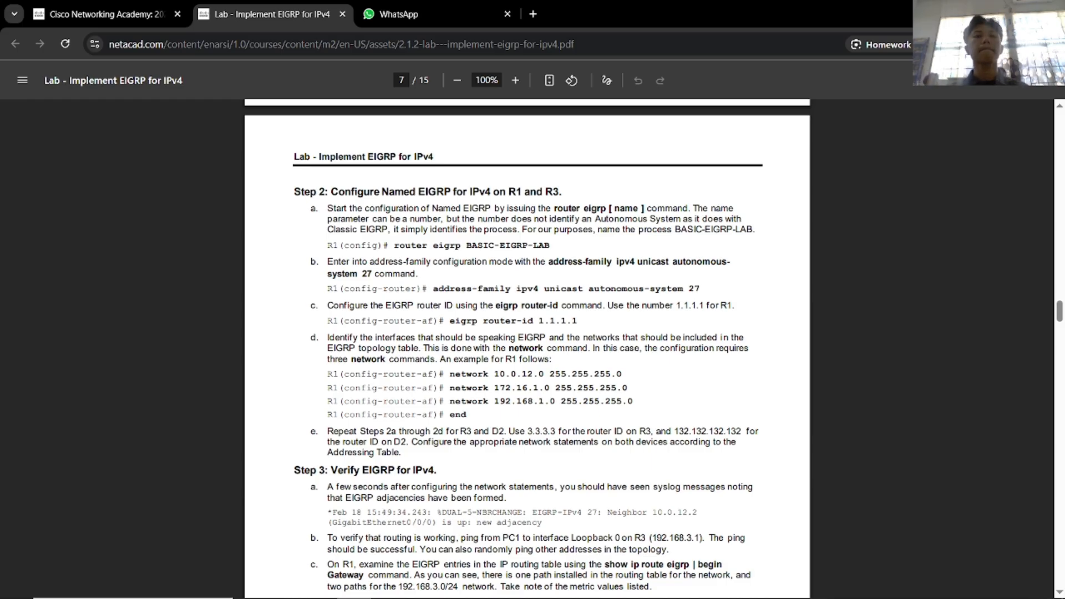
pyautogui.moveTo(438, 6)
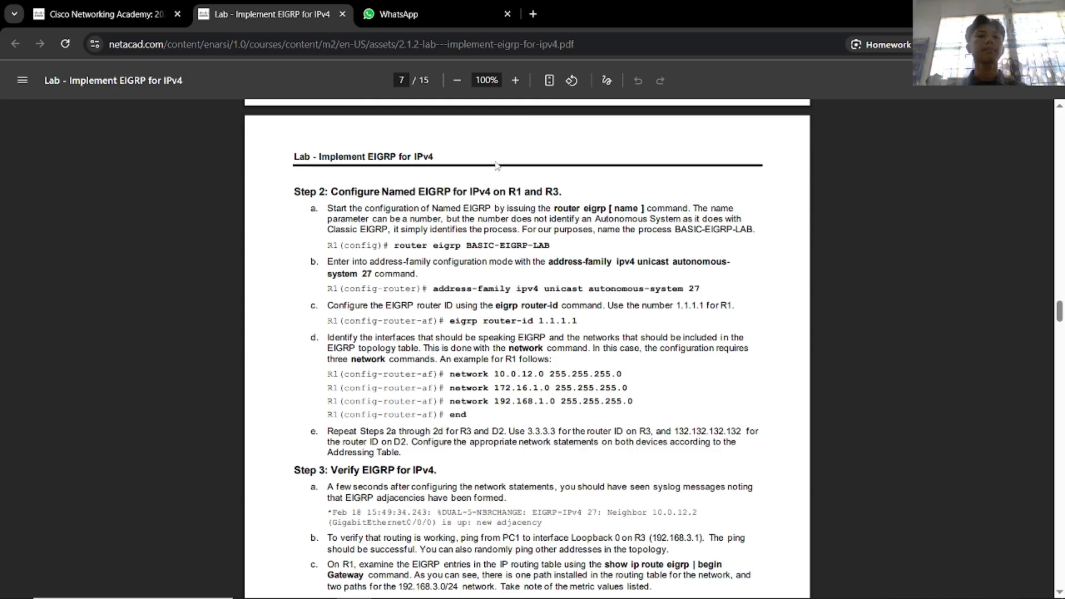
pyautogui.scroll(-1, 507, 182)
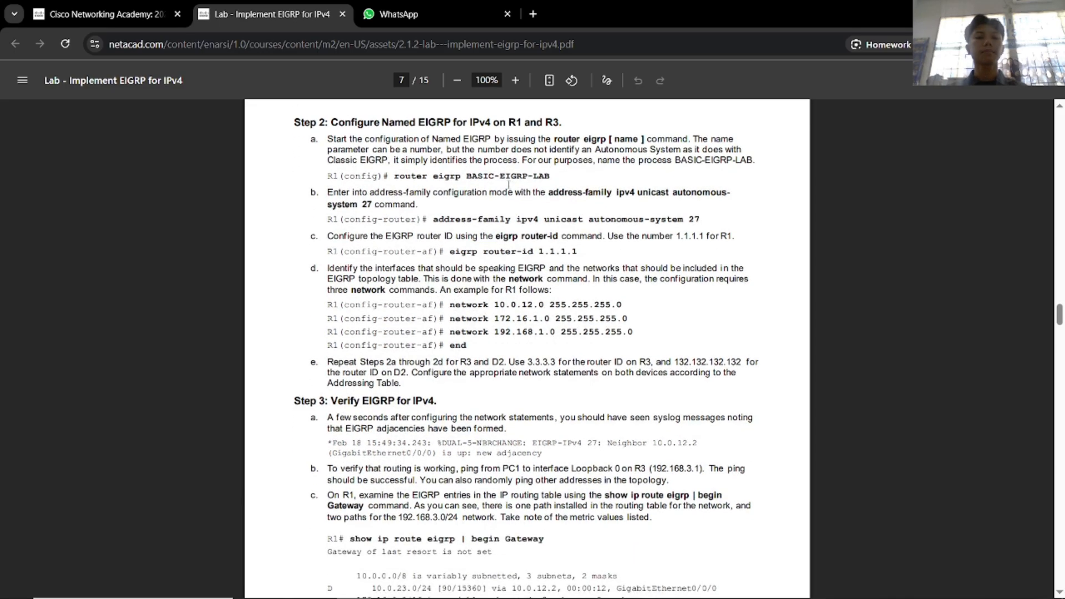
pyautogui.scroll(1, 509, 185)
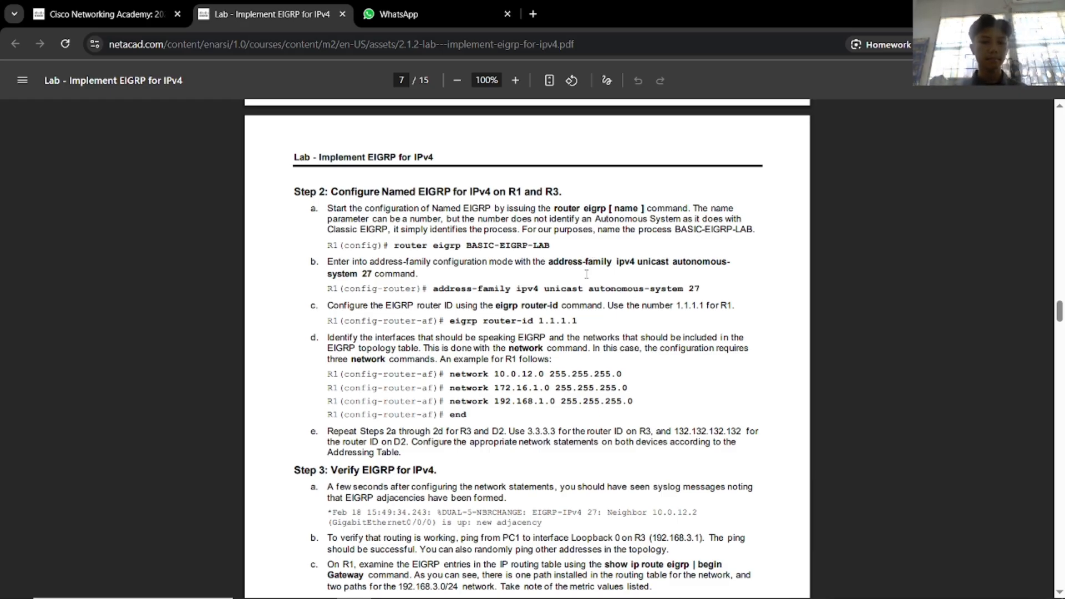
# Place R3's console beside the PDF and start EIGRP with 'router eigrp 27'.
pyautogui.hotkey('alt', 'Tab')
pyautogui.hotkey('alt', 'Tab')
pyautogui.hotkey('alt', 'Tab')
pyautogui.hotkey('alt', 'Tab')
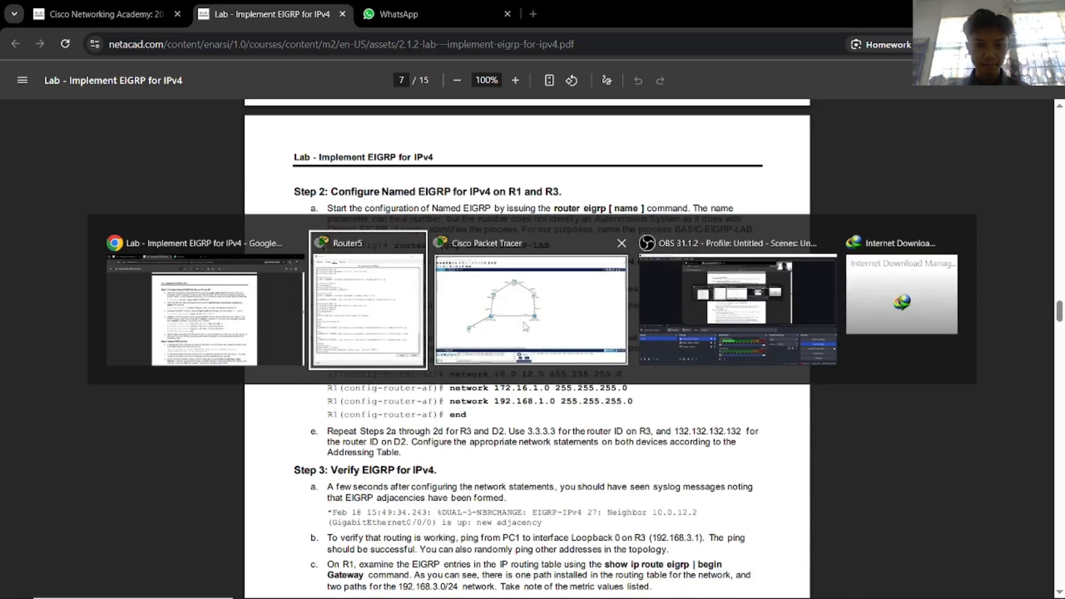
pyautogui.hotkey('alt', 'Tab')
pyautogui.hotkey('alt', 'Tab')
pyautogui.hotkey('alt', 'Tab')
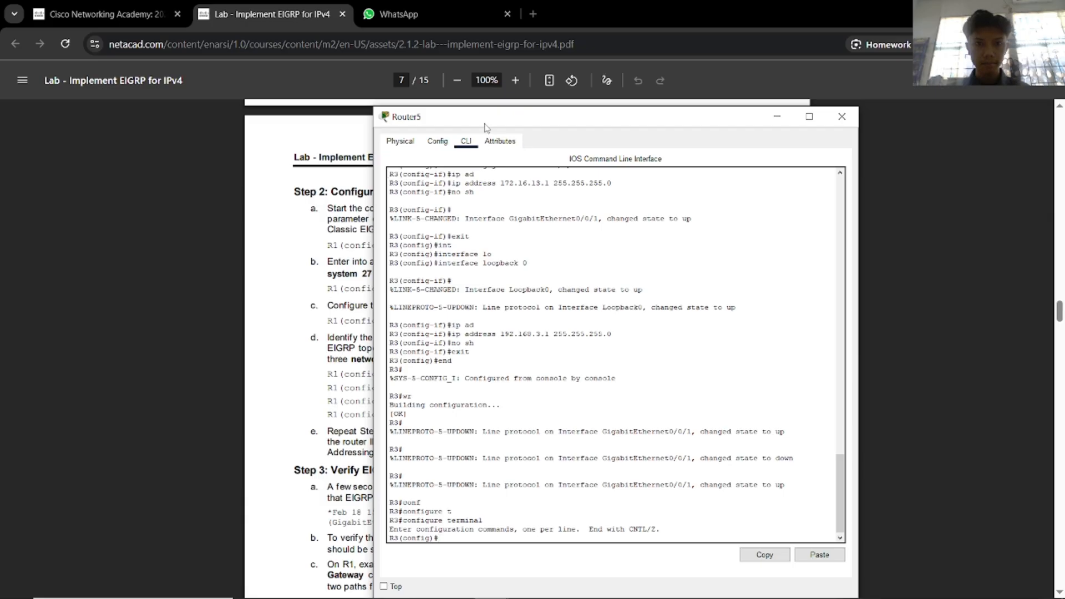
pyautogui.moveTo(484, 124); pyautogui.dragTo(758, 96)
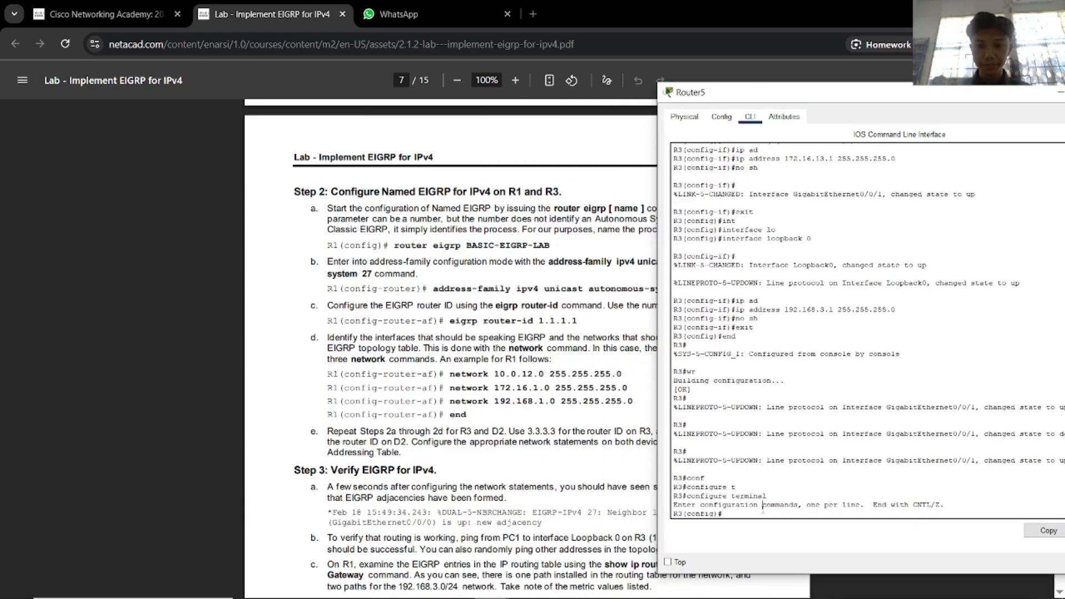
pyautogui.write('ro')
pyautogui.press('Tab')
pyautogui.write('e')
pyautogui.press('Tab')
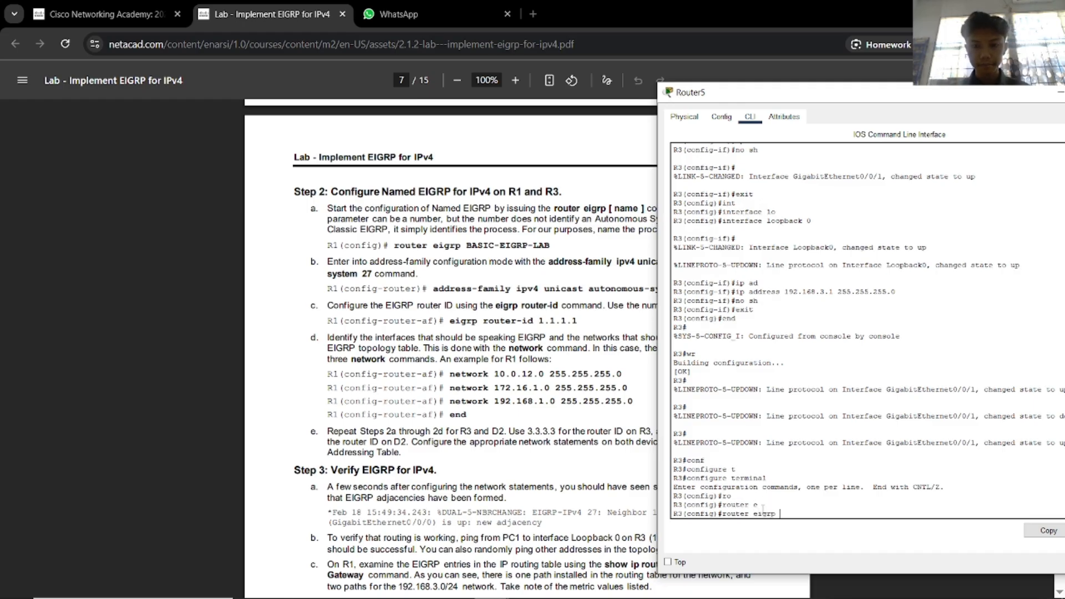
pyautogui.write('27')
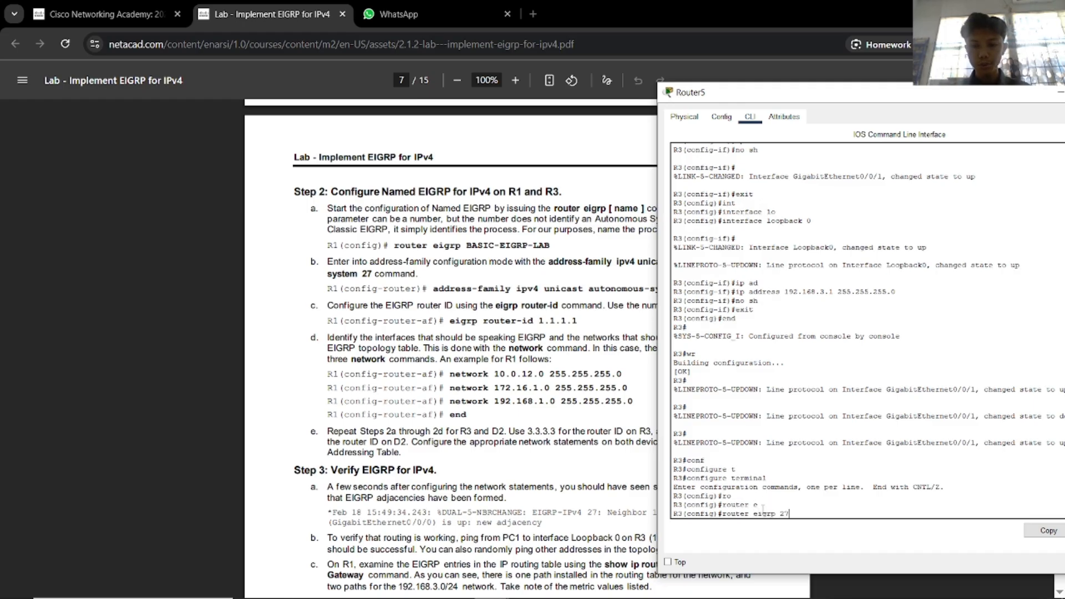
pyautogui.press('Return')
# Set R3's EIGRP router ID to 3.3.3.3.
pyautogui.write('add')
pyautogui.press('Tab')
pyautogui.press('BackSpace')
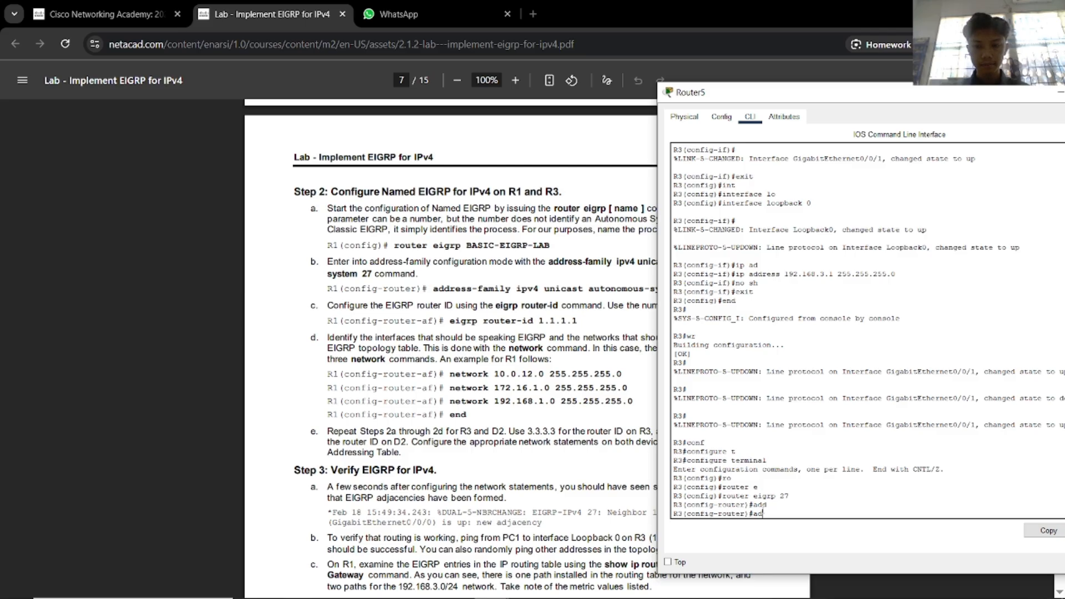
pyautogui.press('BackSpace')
pyautogui.press('BackSpace')
pyautogui.write('ei')
pyautogui.press('Tab')
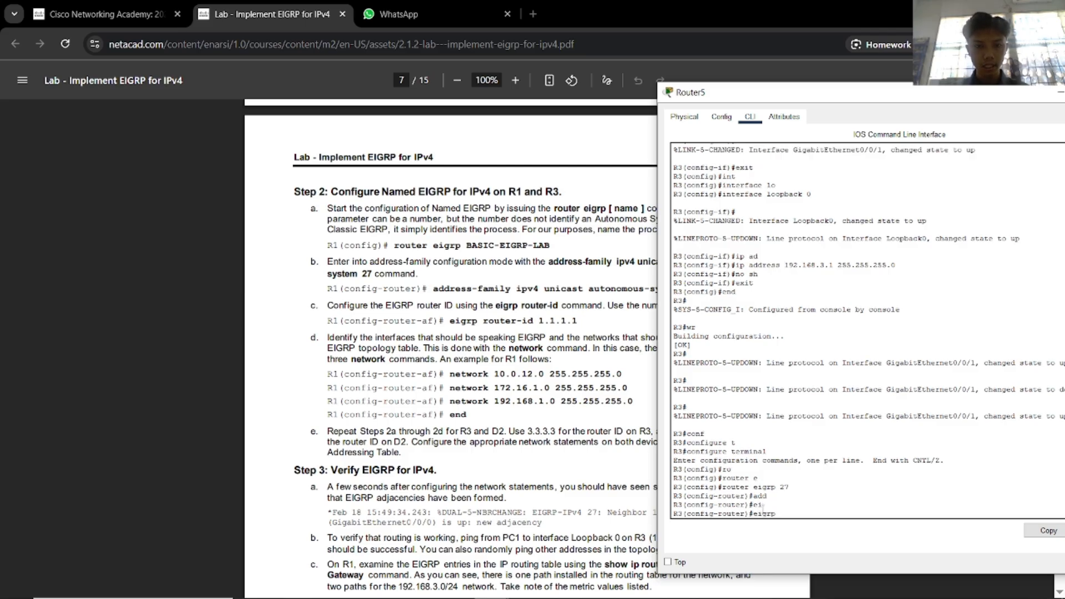
pyautogui.press('Tab')
pyautogui.write('outer-id ')
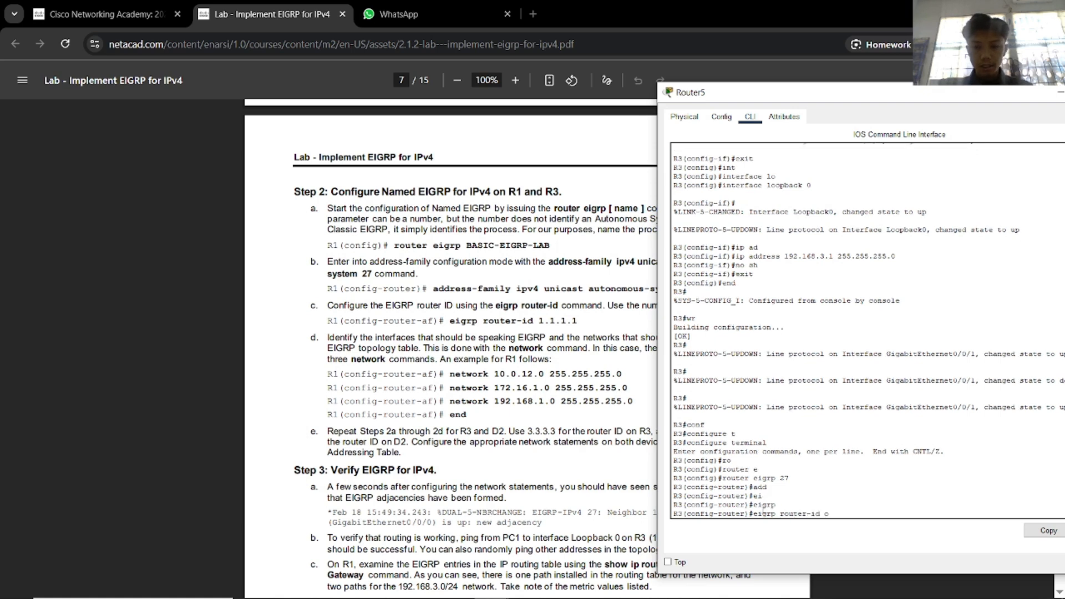
pyautogui.write('3.3.')
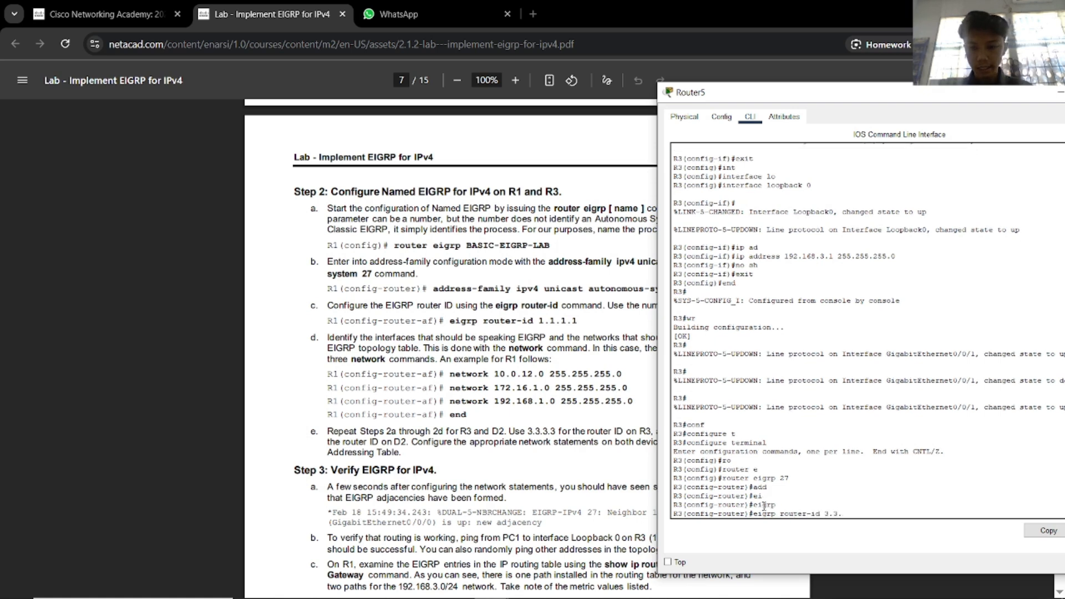
pyautogui.write('3.')
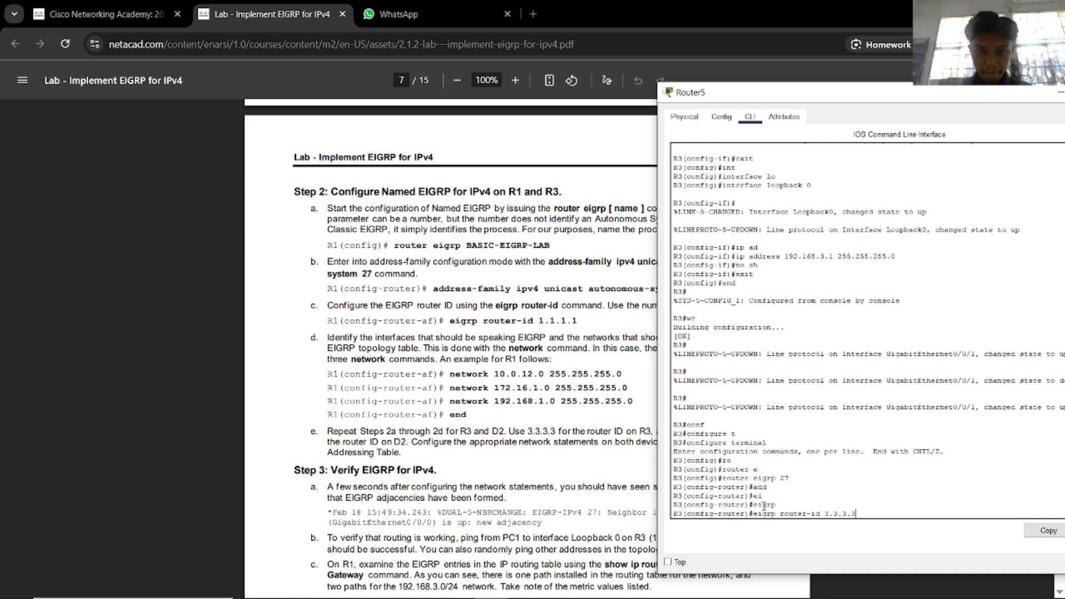
pyautogui.write('3')
pyautogui.press('Return')
# Begin the 'network' command and move the console aside to uncover the lab text.
pyautogui.write('ne')
pyautogui.press('Tab')
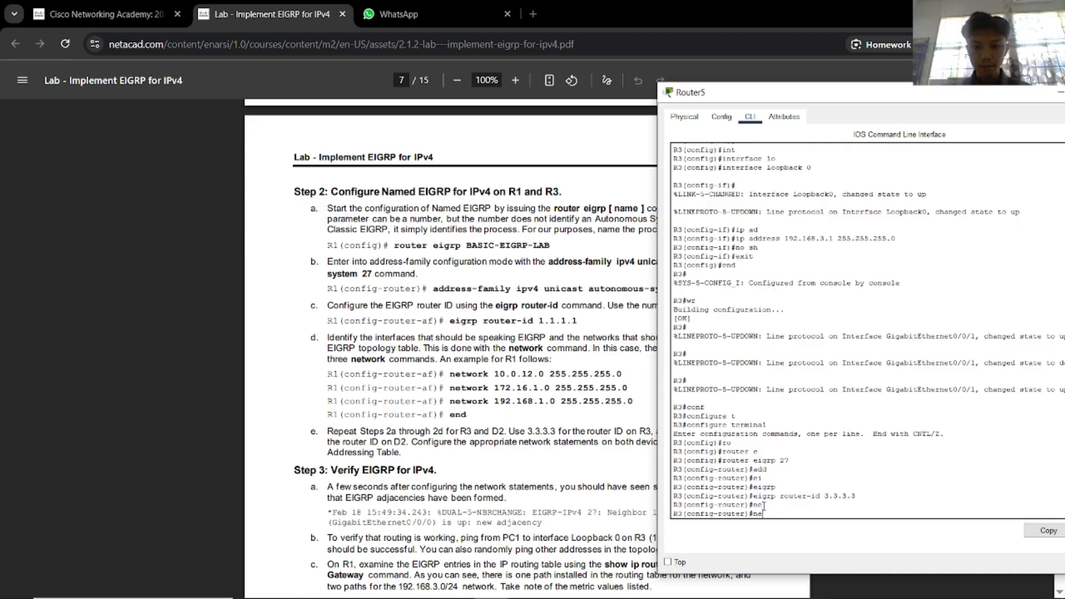
pyautogui.write('t')
pyautogui.press('Tab')
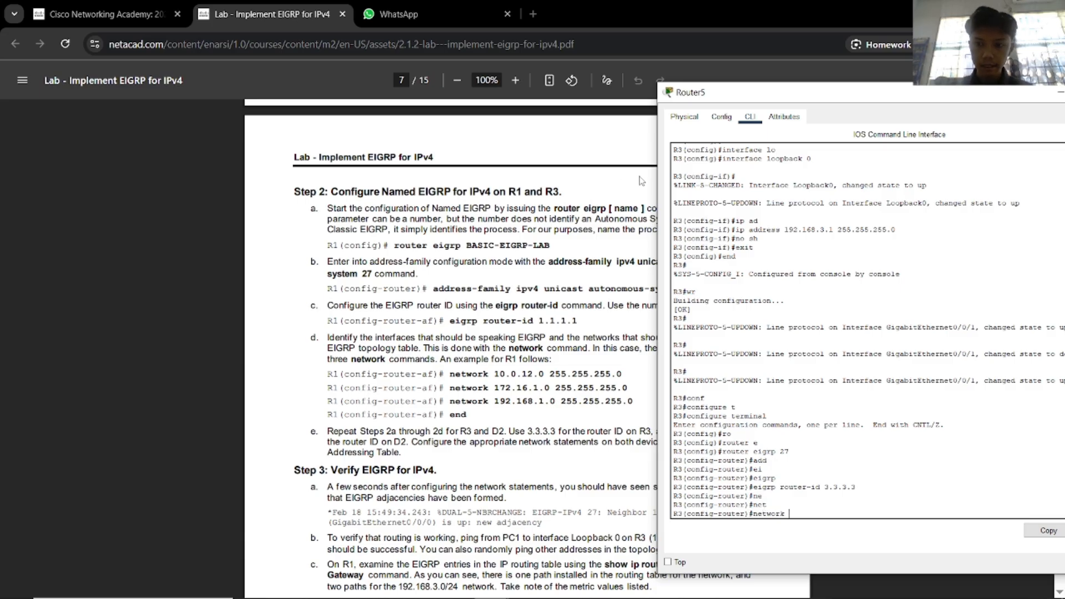
pyautogui.moveTo(720, 103); pyautogui.dragTo(832, 97)
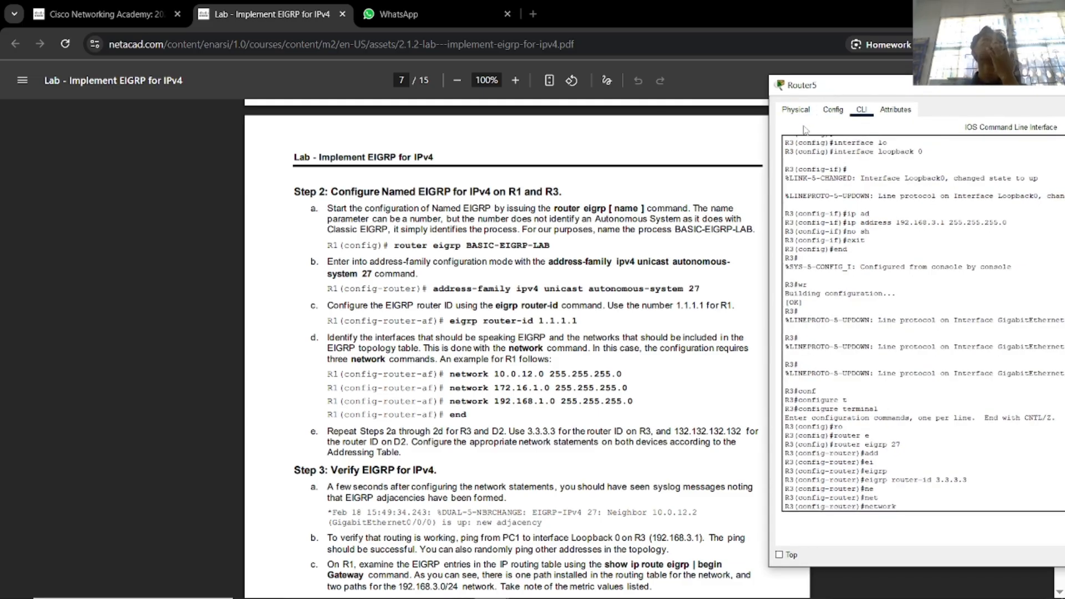
pyautogui.click(738, 198)
pyautogui.hotkey('alt', 'Tab')
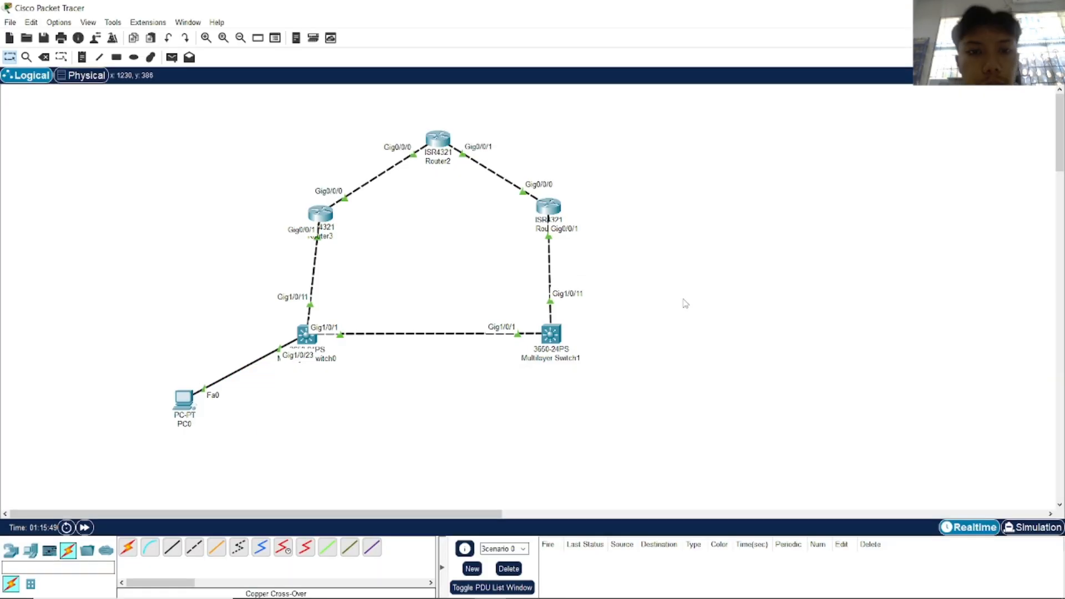
# Check R3's G0/0/0 address 10.0.23.3 in the lab PDF's addressing table.
pyautogui.hotkey('alt', 'Tab')
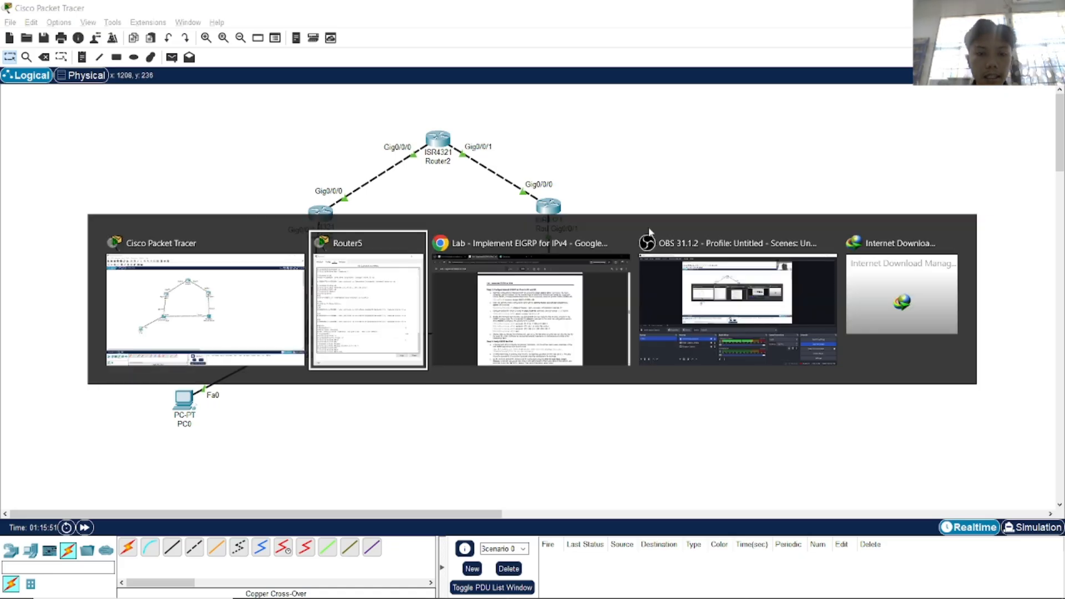
pyautogui.scroll(20, 620, 333)
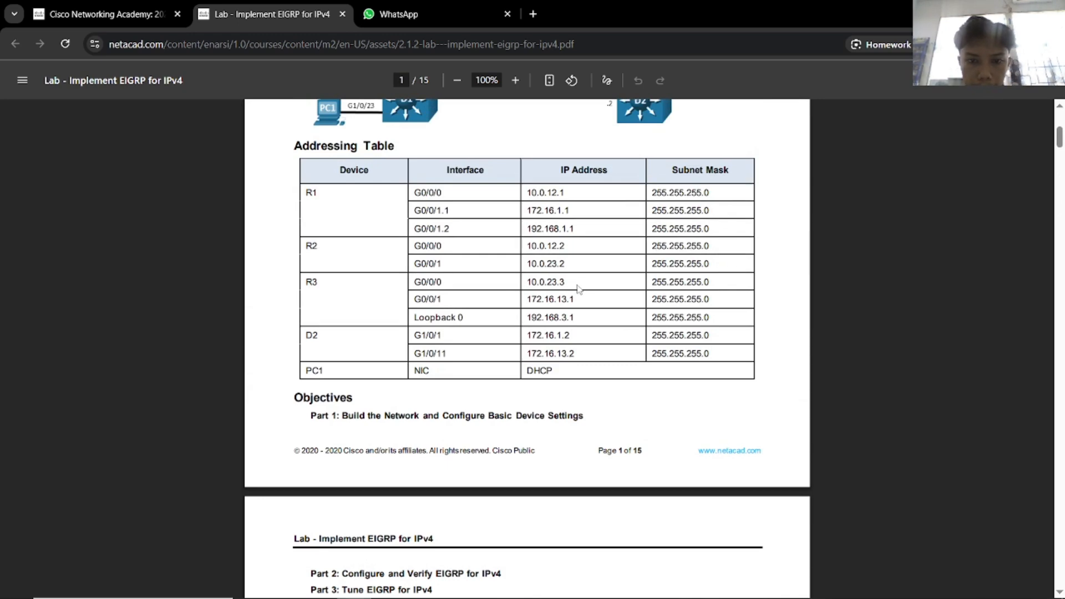
pyautogui.hotkey('alt', 'Tab')
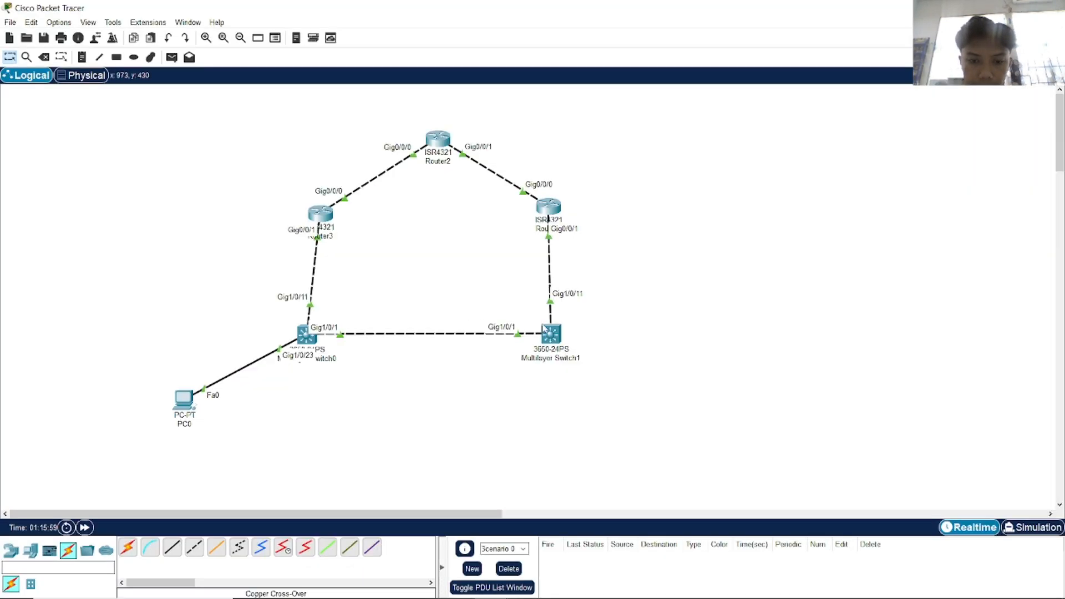
pyautogui.hotkey('alt', 'Tab')
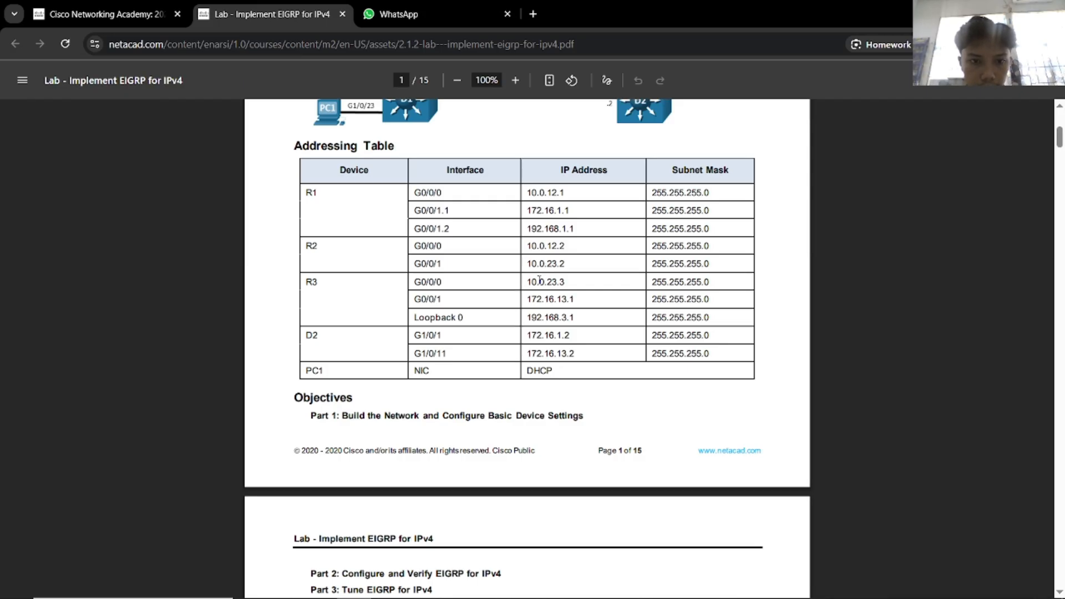
pyautogui.moveTo(540, 281); pyautogui.dragTo(557, 283)
pyautogui.click(572, 288)
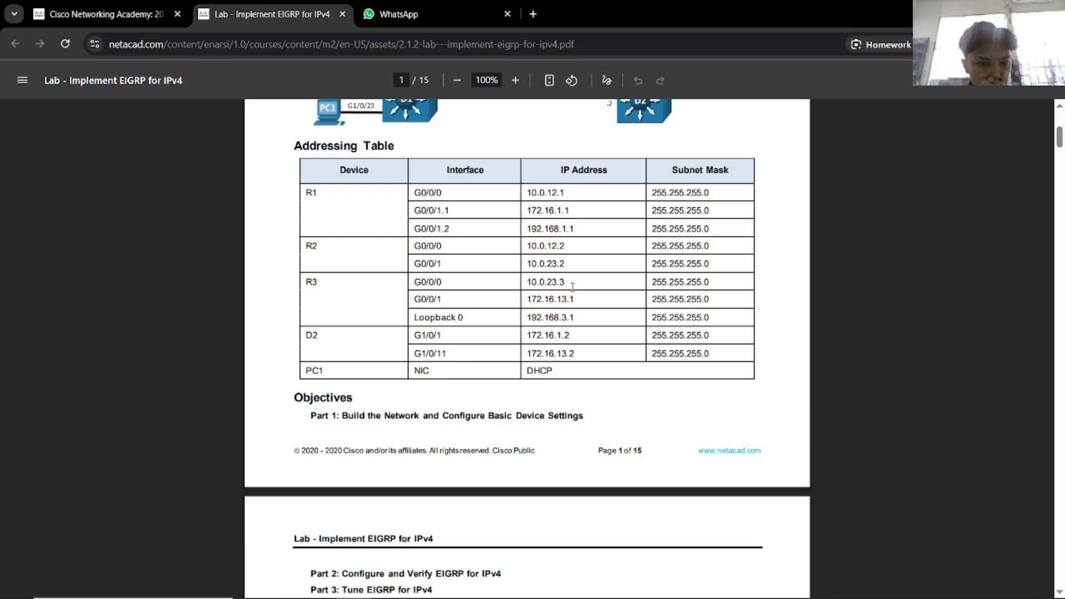
pyautogui.scroll(-12, 573, 287)
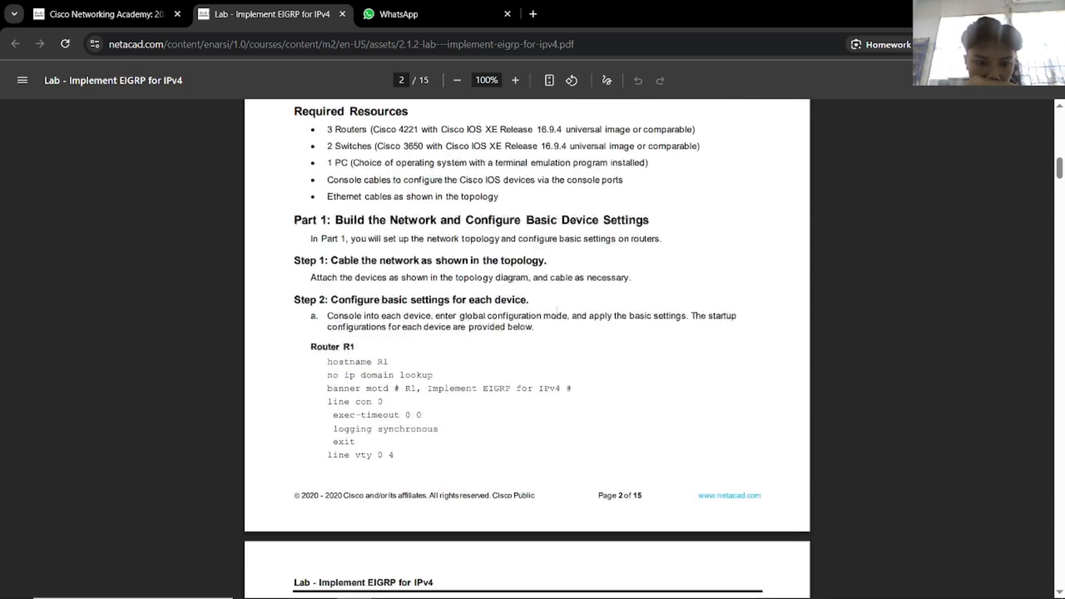
# Scroll the lab PDF from page 2 back to page 7's Step 2 and Step 3.
pyautogui.scroll(-20, 553, 319)
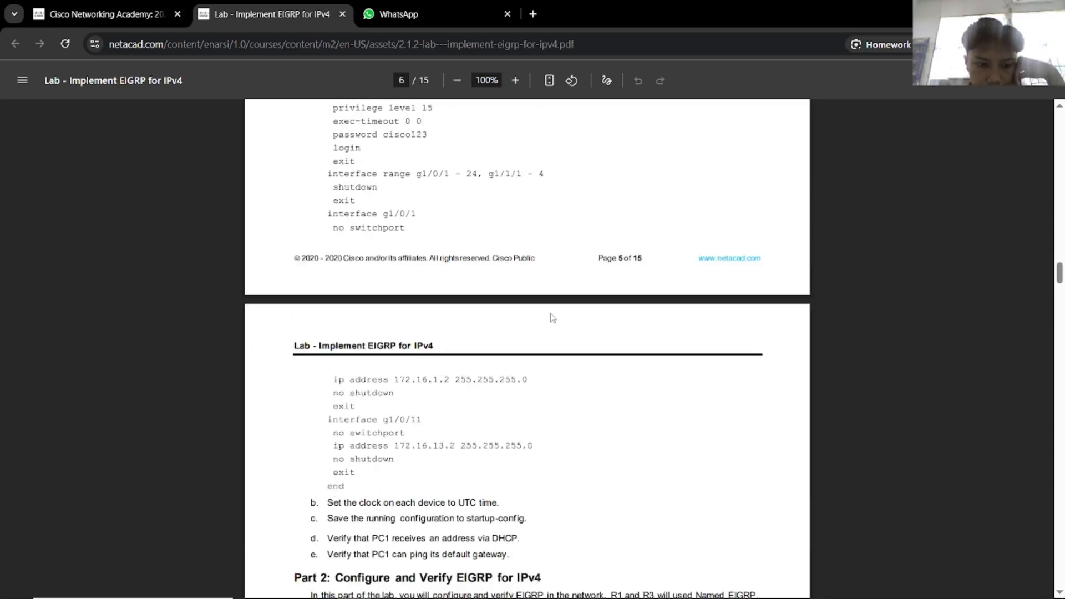
pyautogui.scroll(-15, 552, 319)
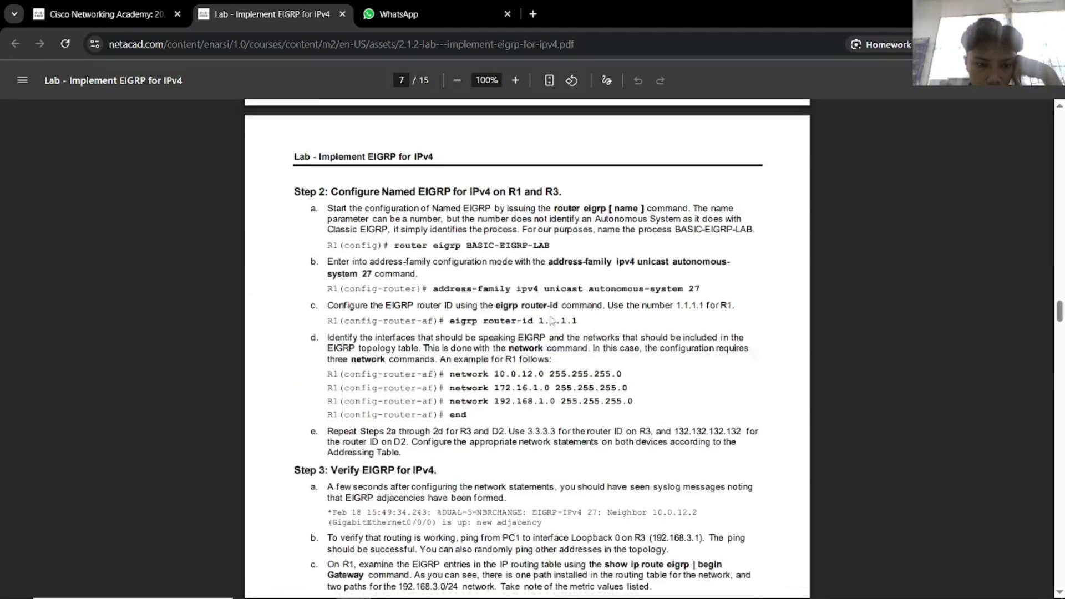
pyautogui.scroll(-4, 553, 319)
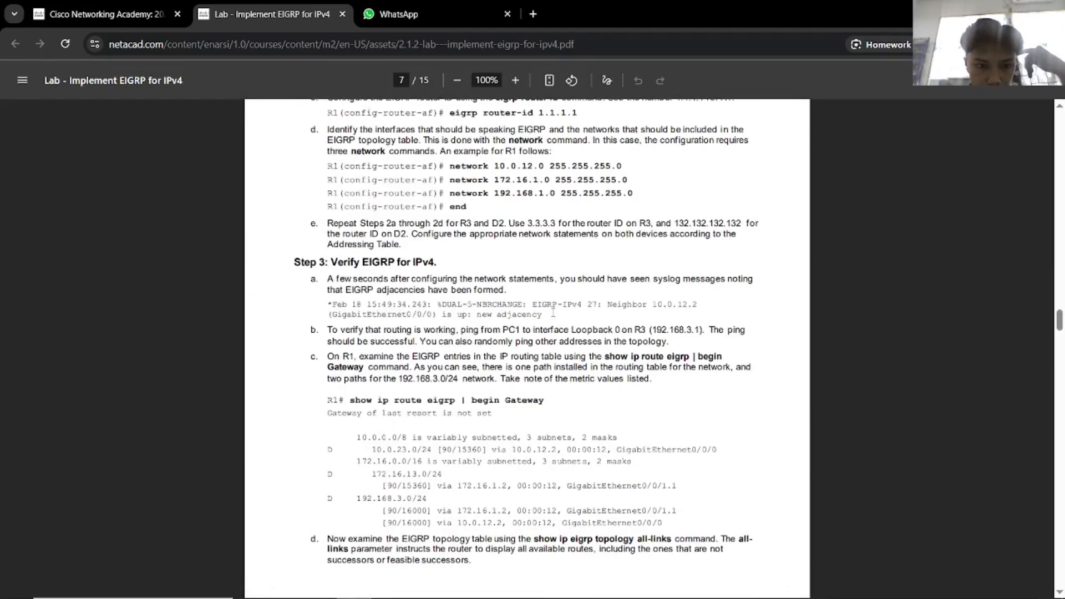
pyautogui.scroll(3, 554, 314)
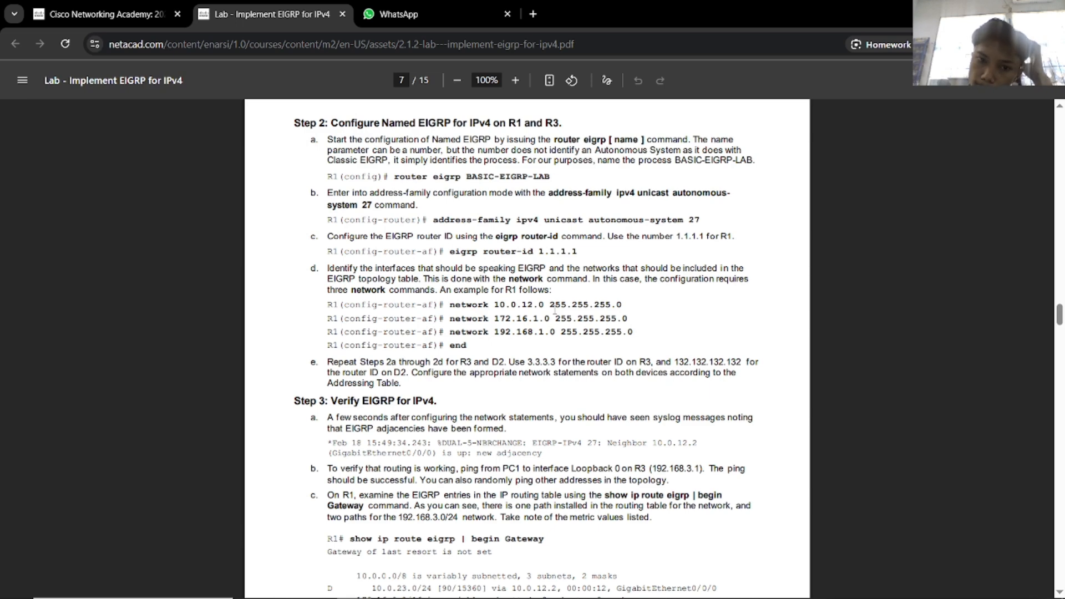
pyautogui.scroll(1, 555, 311)
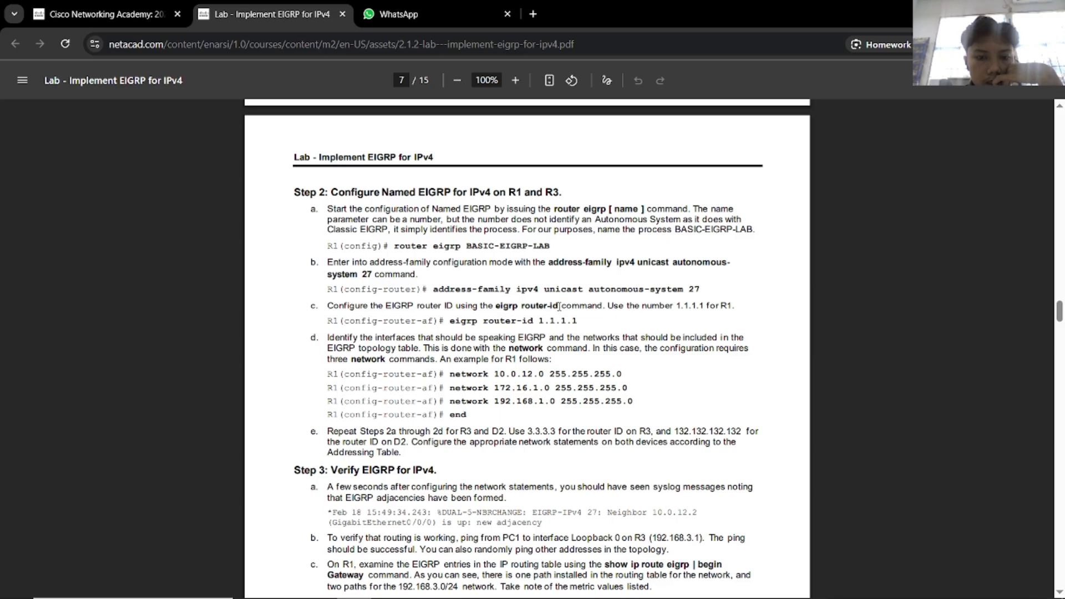
# Advertise network 10.0.23.0 255.255.255.0 in R3's EIGRP 27 process.
pyautogui.hotkey('alt', 'Tab')
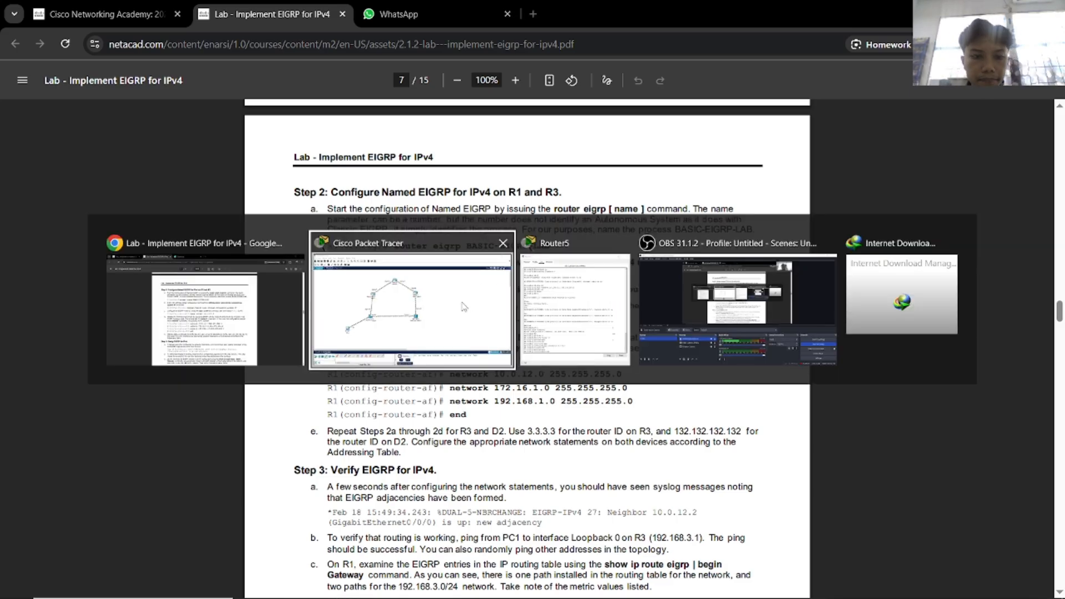
pyautogui.hotkey('alt', 'Tab')
pyautogui.hotkey('alt', 'Tab')
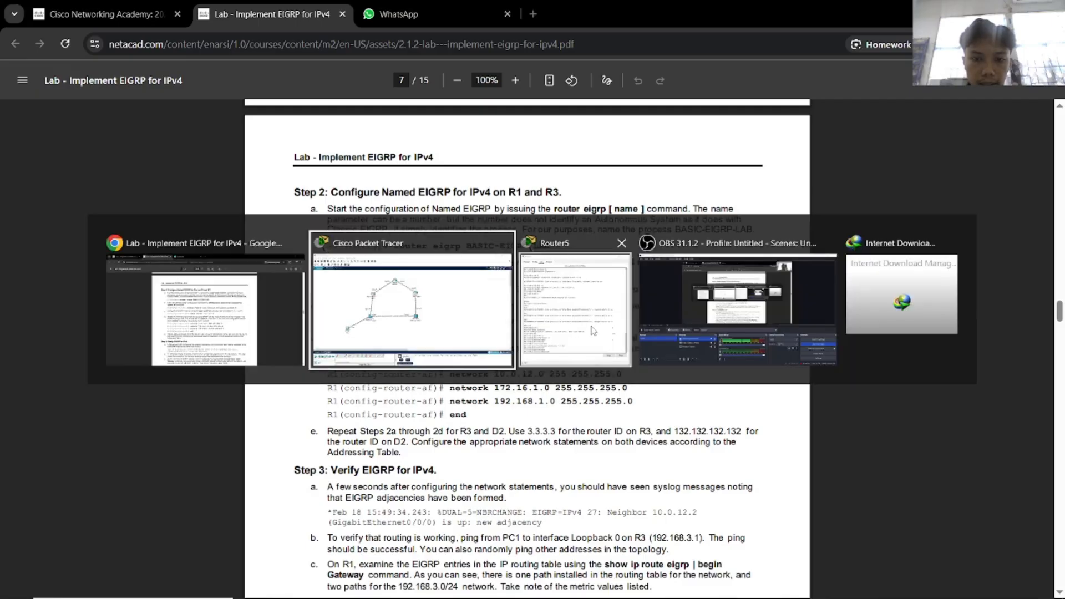
pyautogui.hotkey('alt', 'Tab')
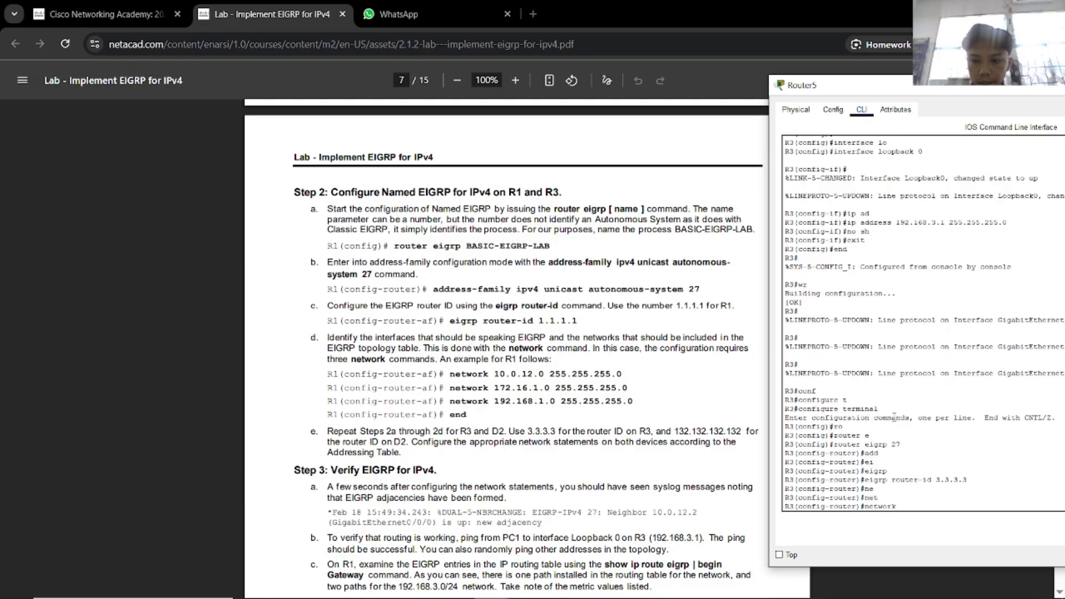
pyautogui.write('172')
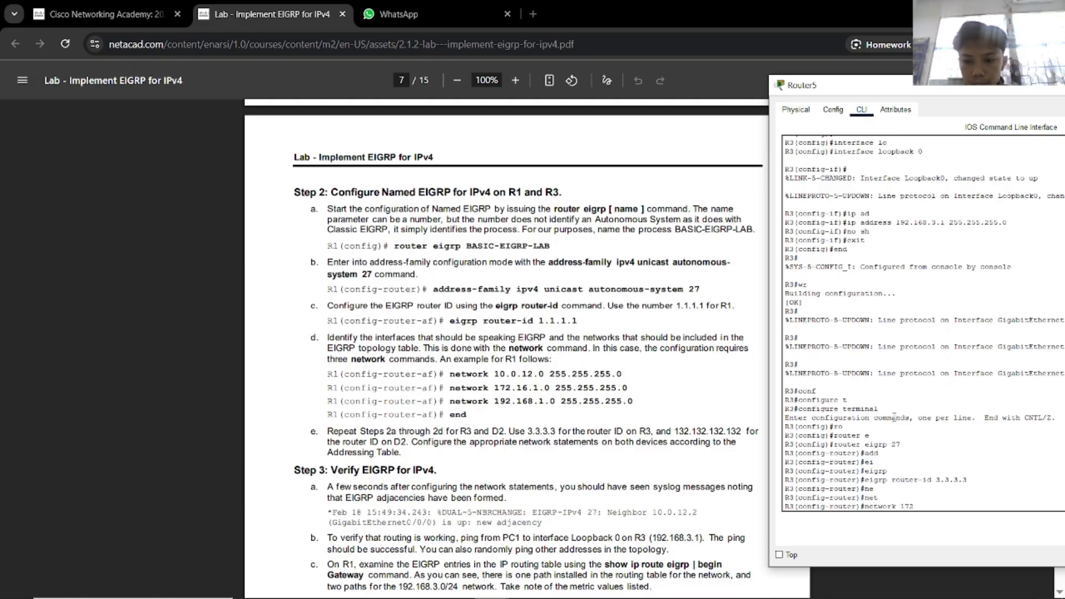
pyautogui.press('BackSpace')
pyautogui.press('BackSpace')
pyautogui.write('0.0')
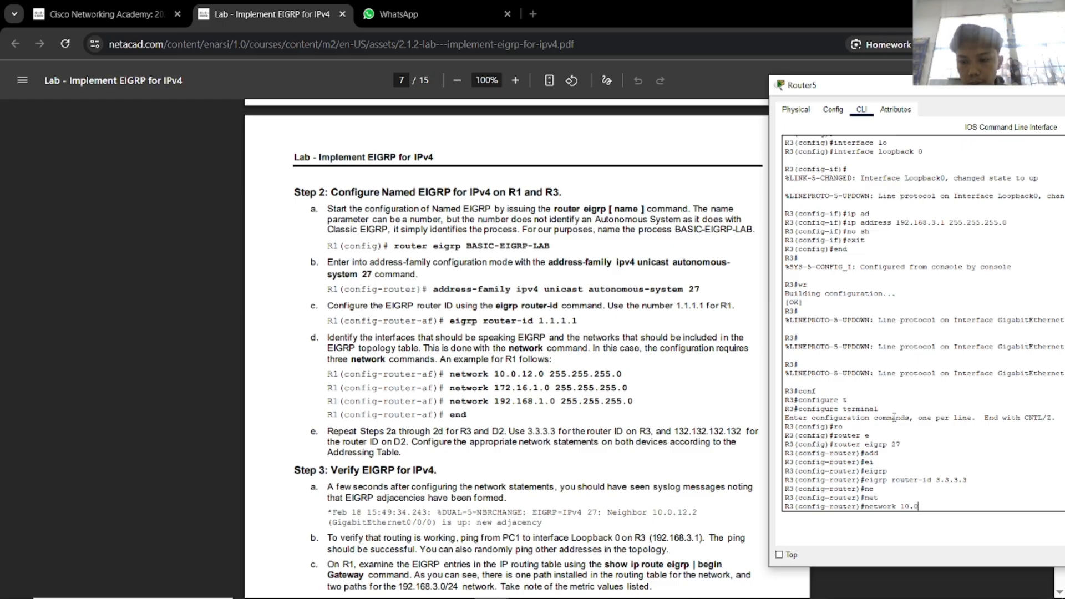
pyautogui.write('.23.')
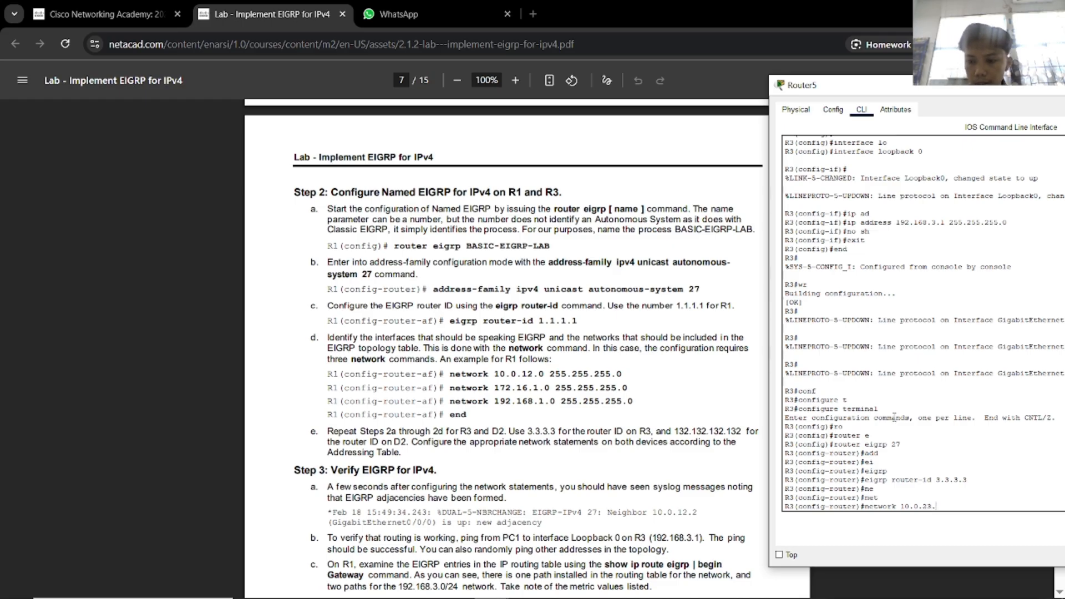
pyautogui.write('0 255.255.255.0')
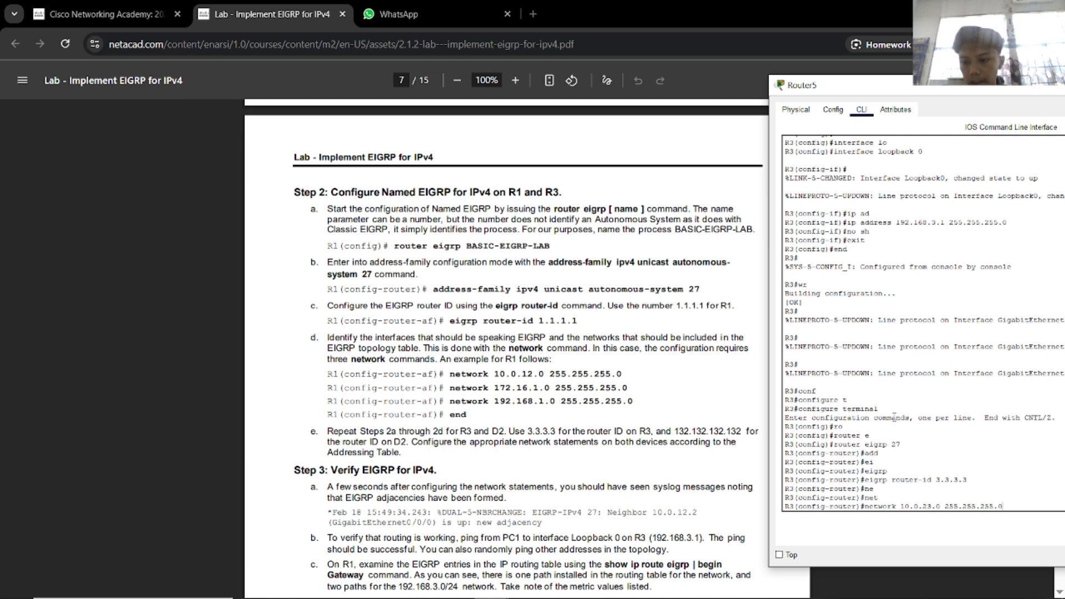
pyautogui.press('Return')
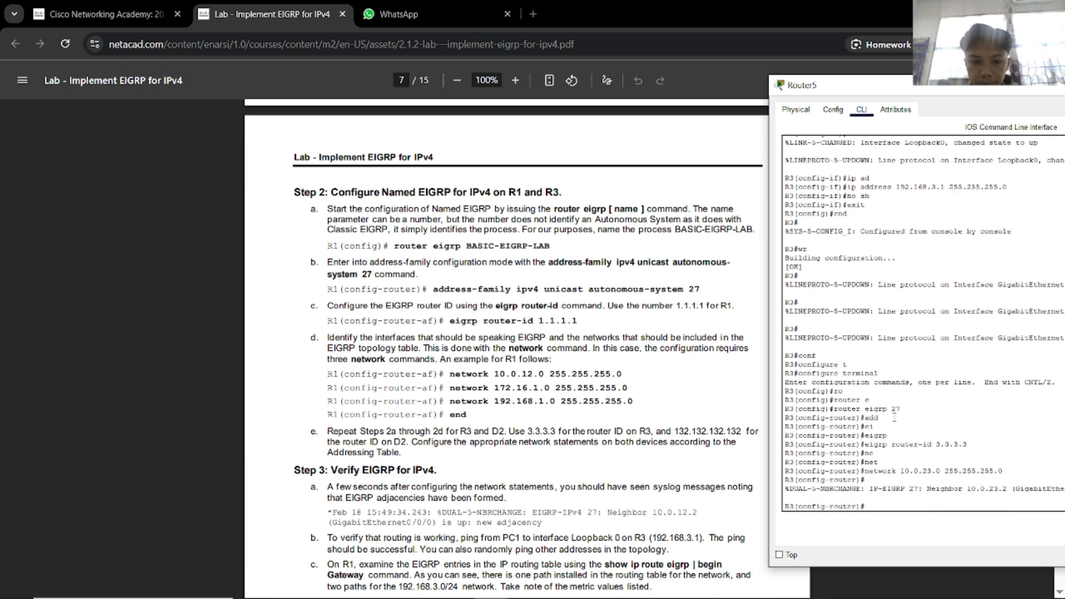
# Scroll R3's console up to confirm the DUAL adjacency message for neighbor 10.0.23.2.
pyautogui.write('172')
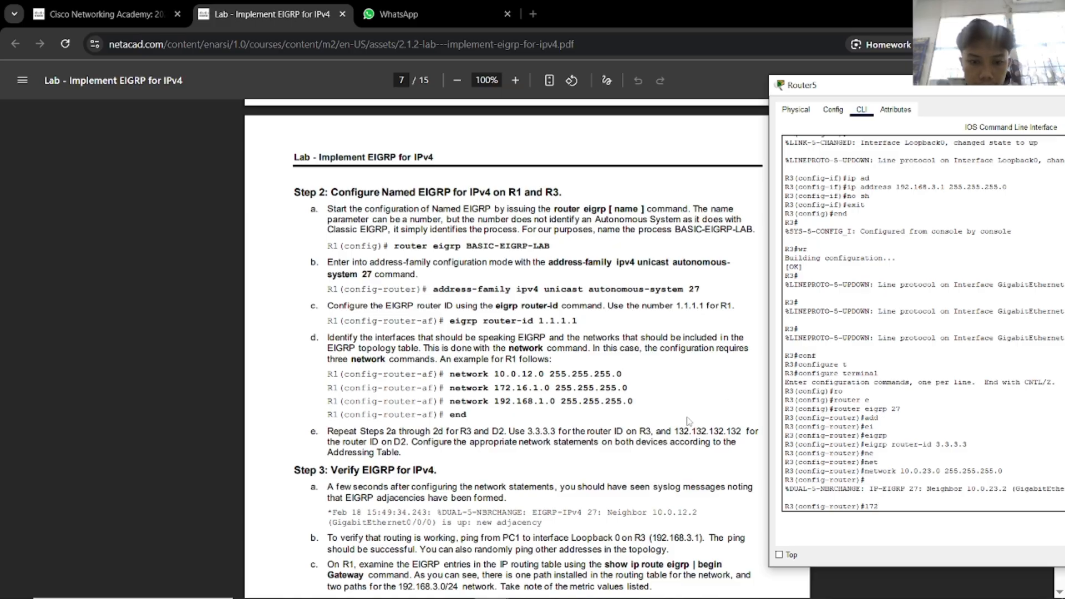
pyautogui.scroll(2, 682, 431)
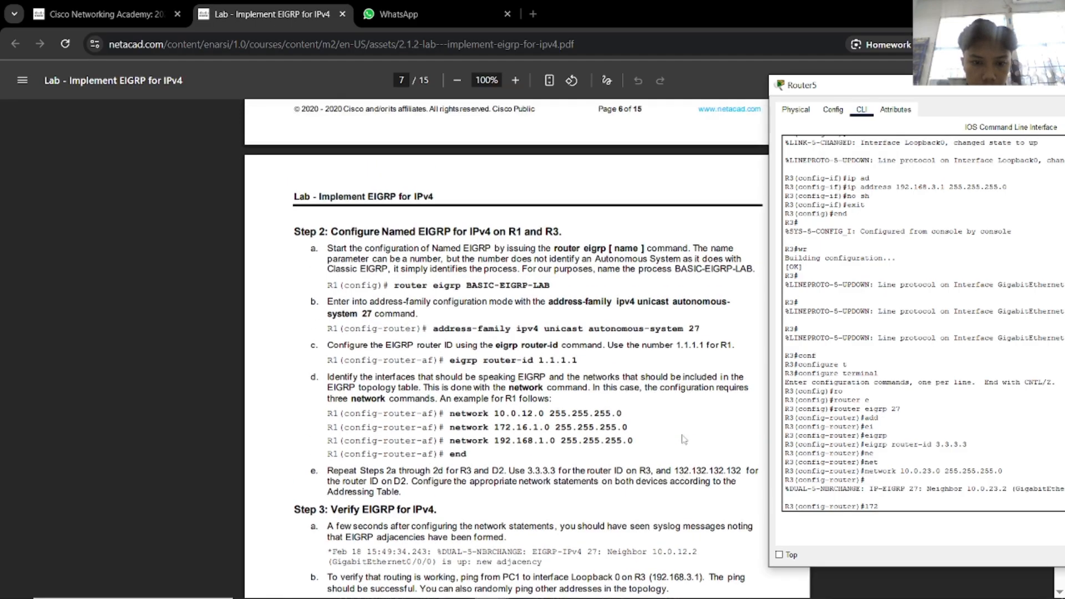
pyautogui.scroll(10, 681, 451)
pyautogui.scroll(20, 681, 451)
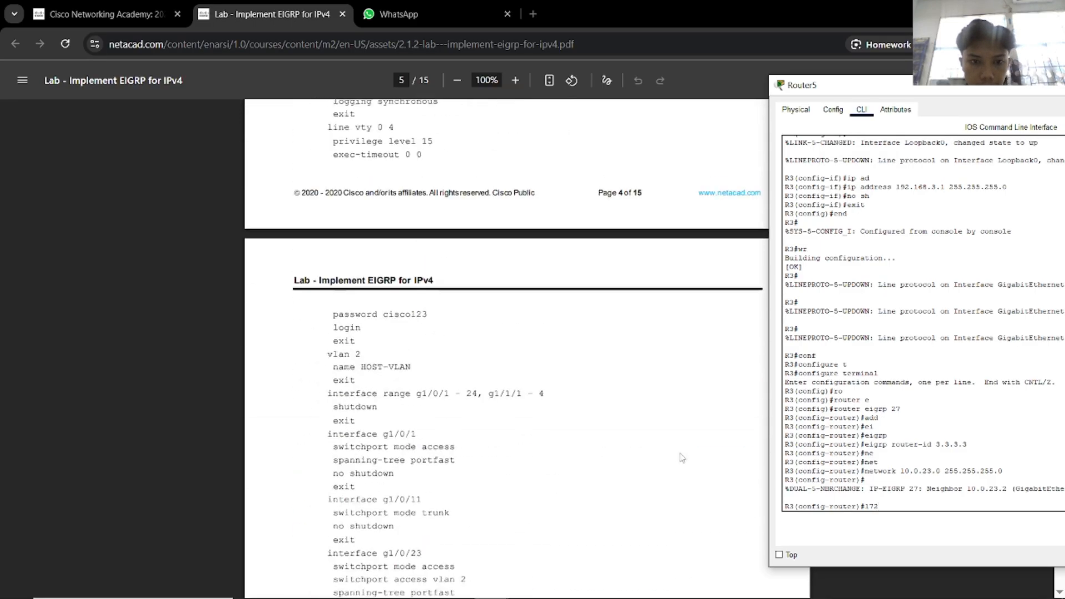
pyautogui.scroll(8, 685, 458)
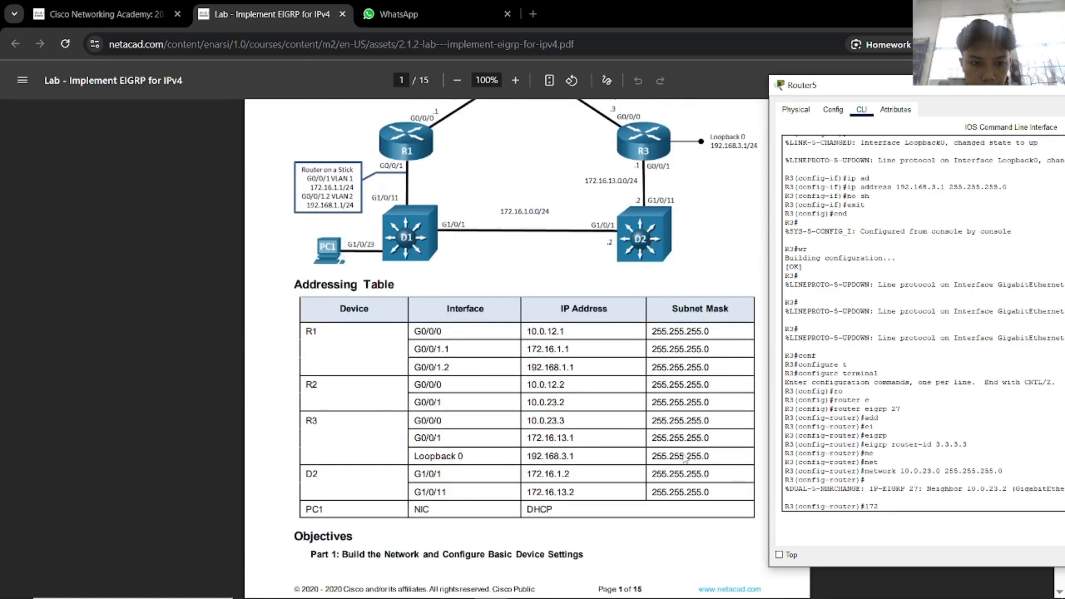
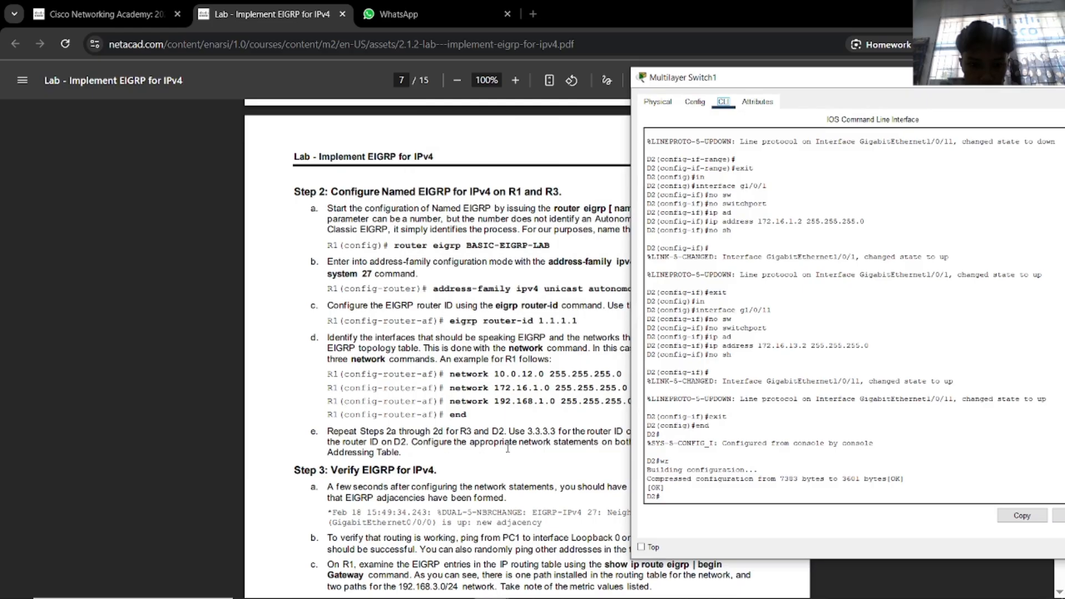
# Enter global configuration on D2 and start the EIGRP process for AS 27.
pyautogui.moveTo(711, 85); pyautogui.dragTo(857, 89)
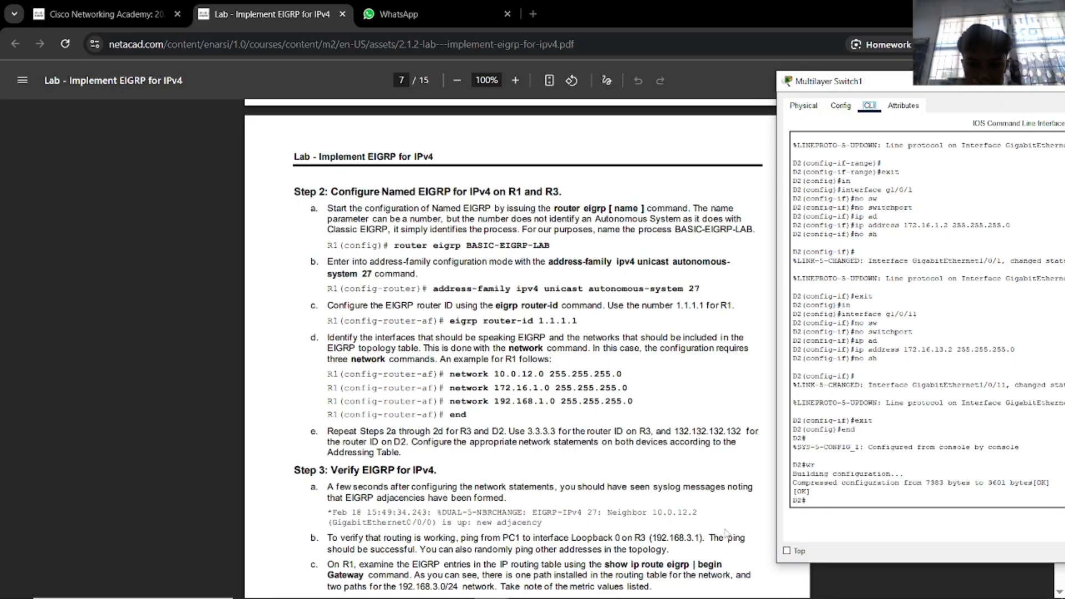
pyautogui.click(841, 500)
pyautogui.write('conf')
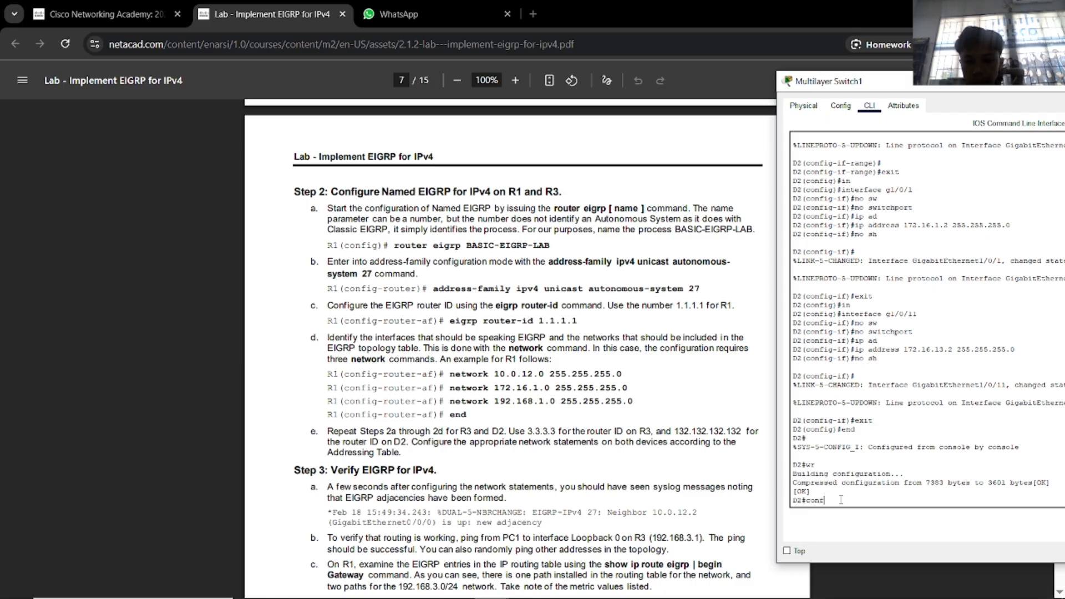
pyautogui.press('Tab')
pyautogui.write('t')
pyautogui.press('Tab')
pyautogui.press('Return')
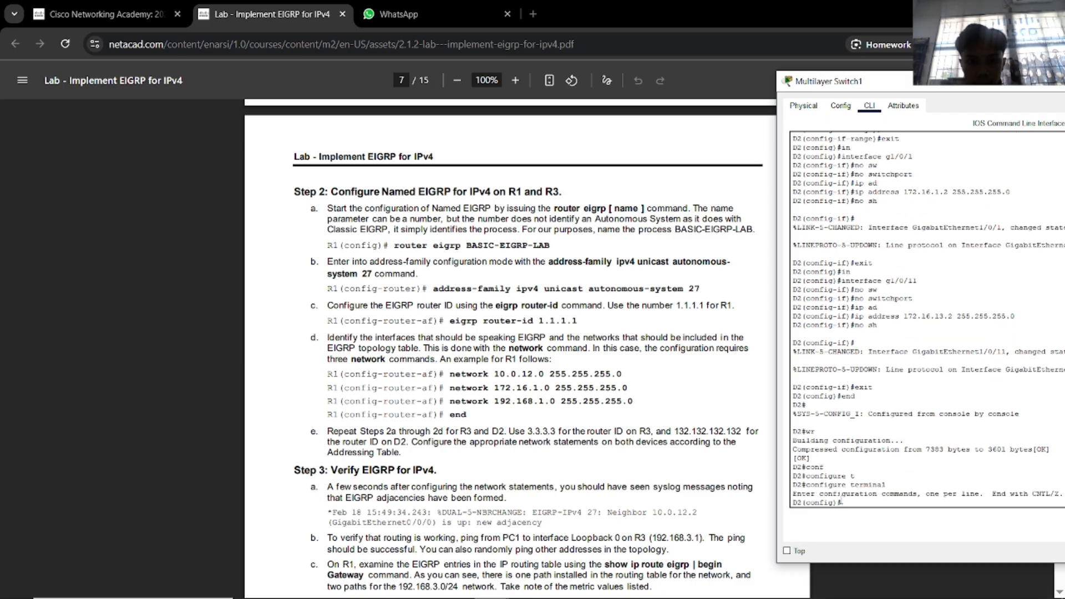
pyautogui.write('ro')
pyautogui.press('Tab')
pyautogui.write('e')
pyautogui.press('Tab')
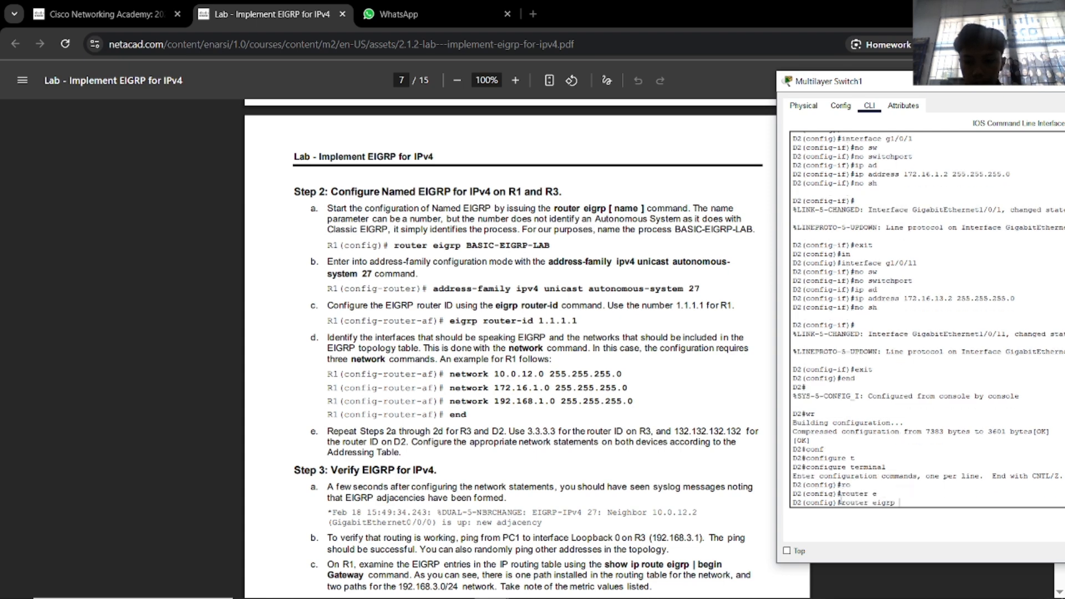
pyautogui.write('27')
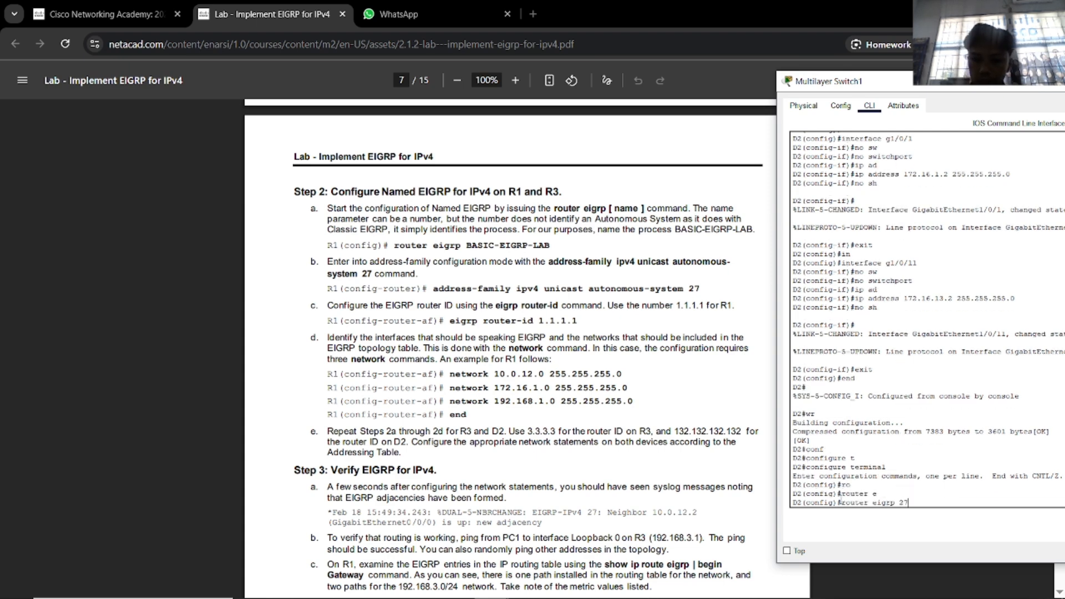
pyautogui.press('Return')
# Set D2's EIGRP router ID to 132.132.132.132 and begin a network statement.
pyautogui.write('a')
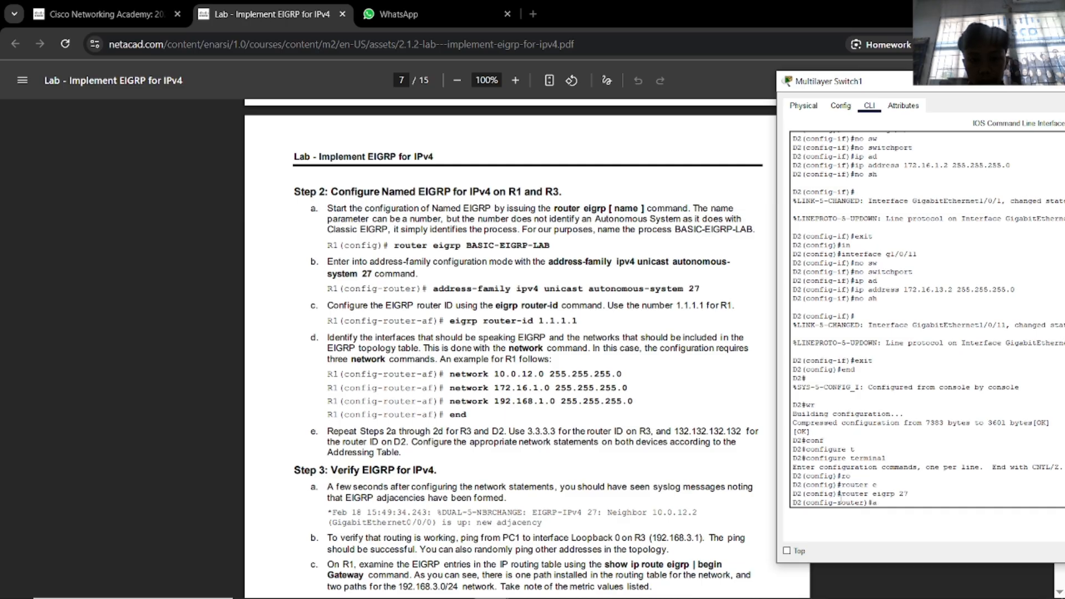
pyautogui.write('d')
pyautogui.press('Tab')
pyautogui.press('BackSpace')
pyautogui.press('BackSpace')
pyautogui.write('ei')
pyautogui.press('Tab')
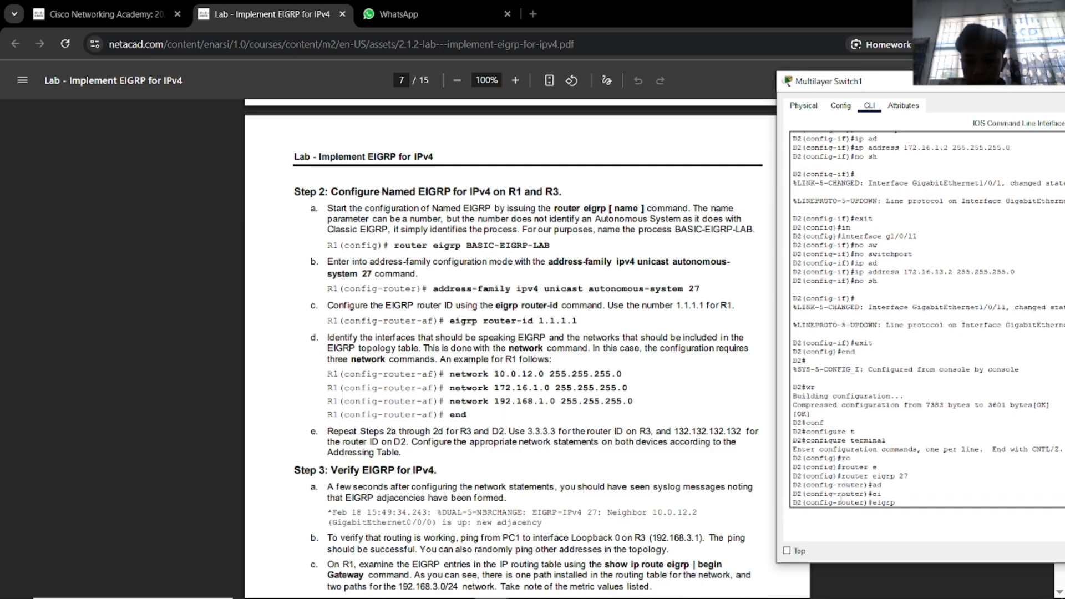
pyautogui.write('ro')
pyautogui.press('Tab')
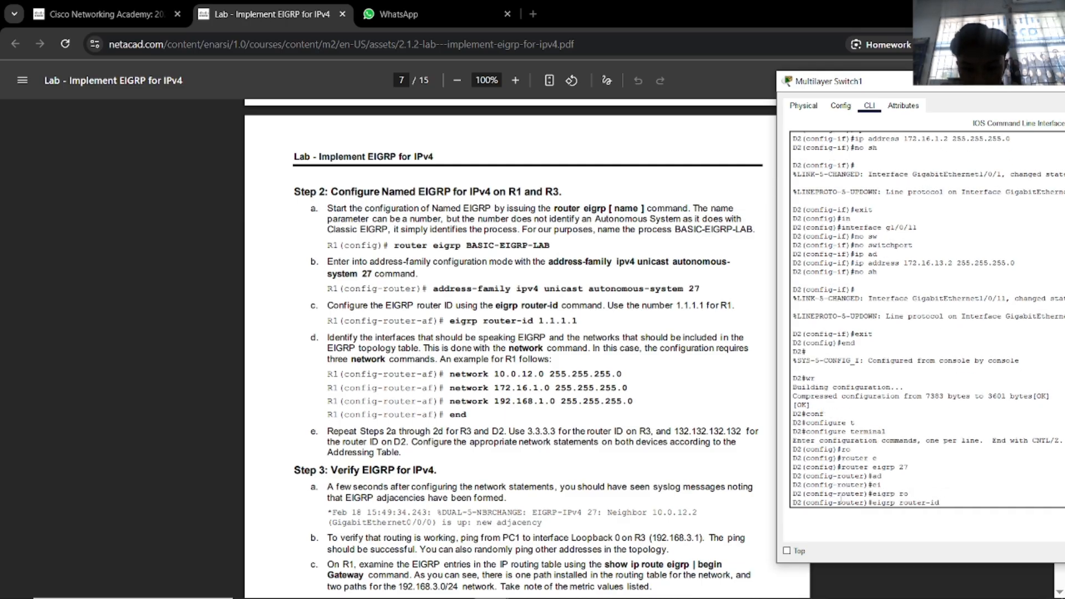
pyautogui.write('132.123.')
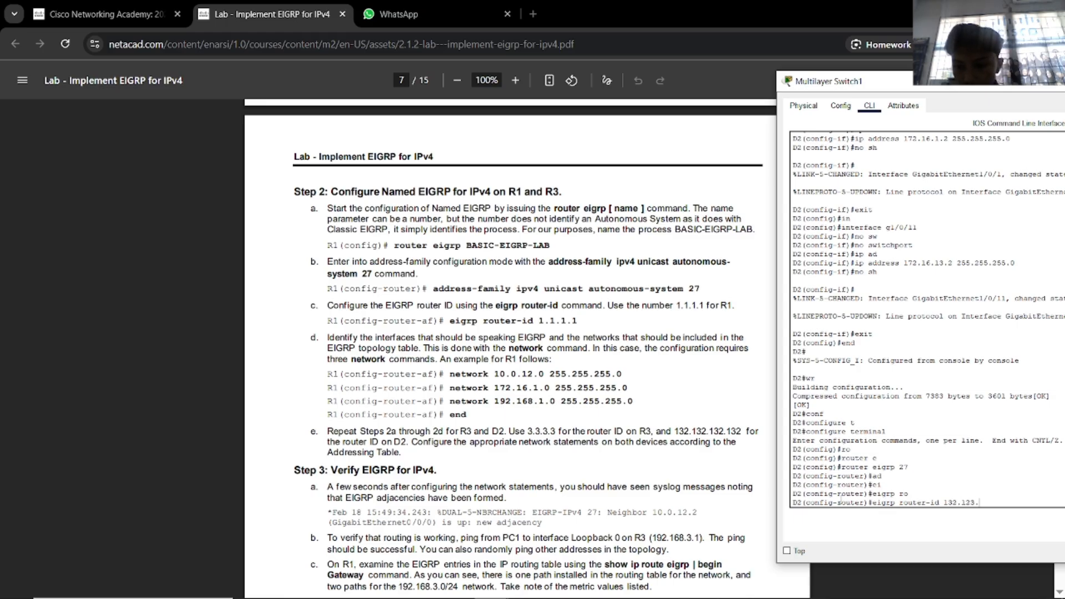
pyautogui.press('BackSpace')
pyautogui.write('32.132.1')
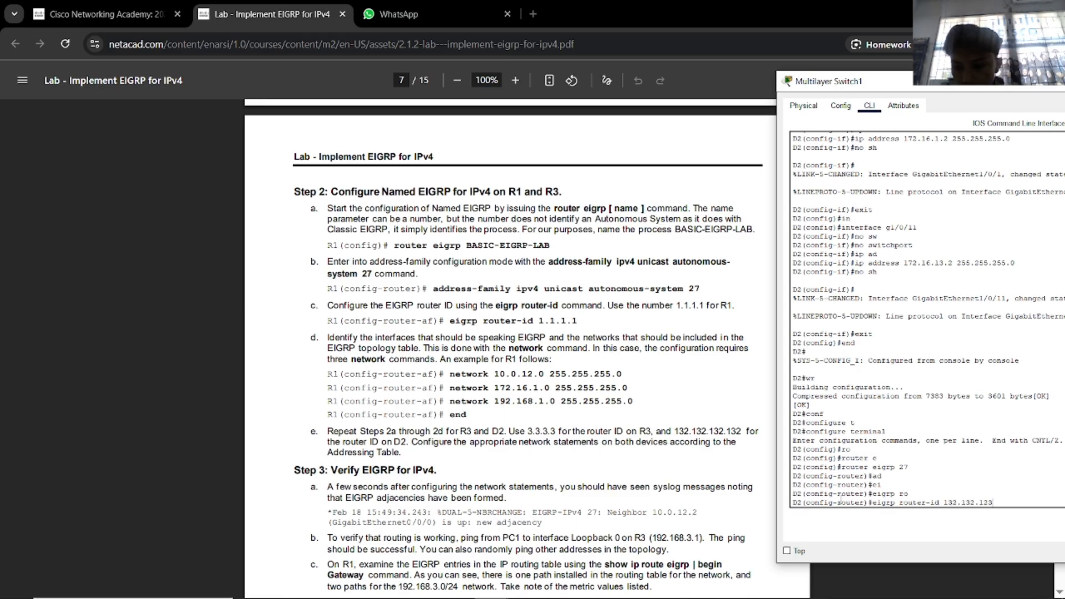
pyautogui.write('32')
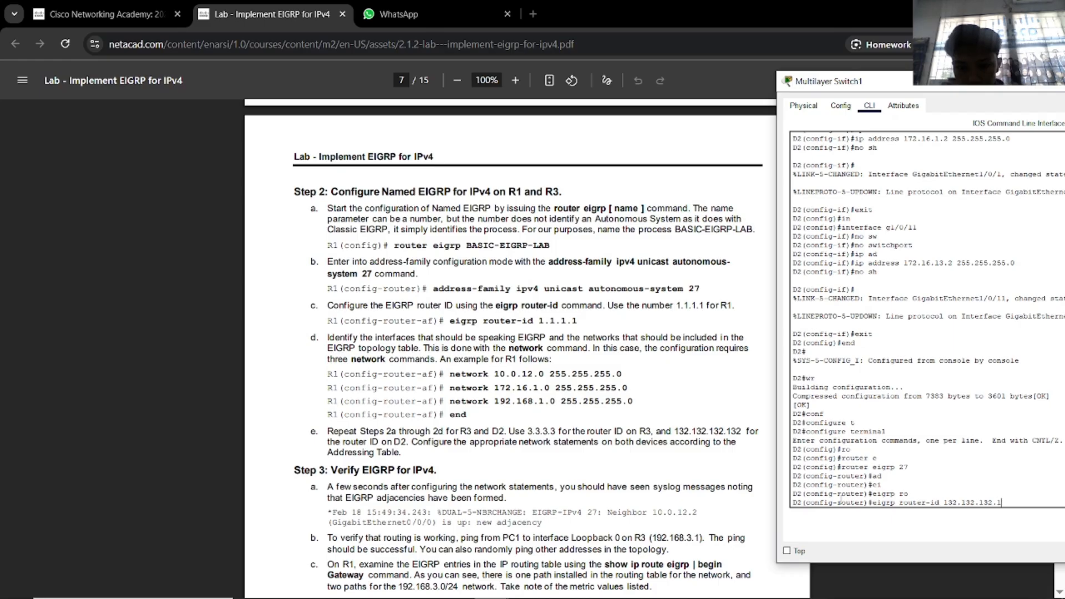
pyautogui.press('Return')
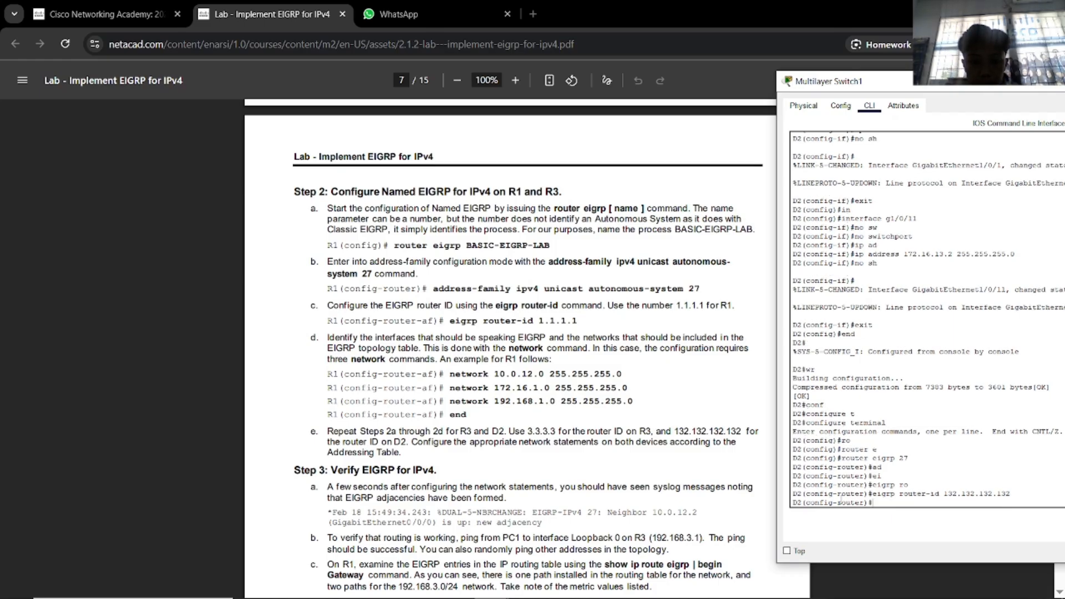
pyautogui.write('net')
pyautogui.press('Tab')
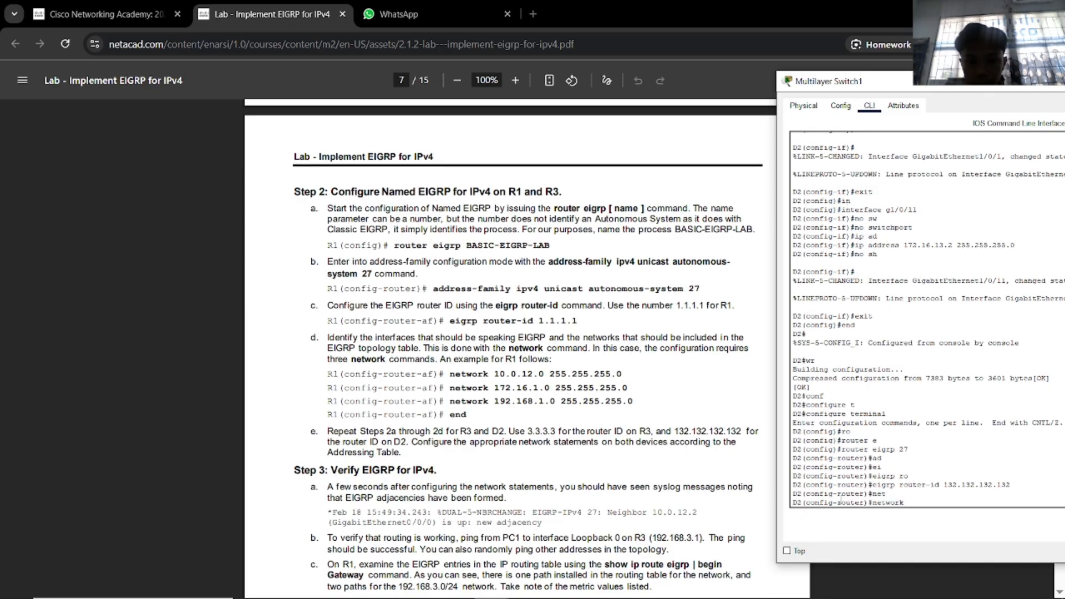
# Advertise networks 172.16.1.0 and 172.16.13.0 255.255.255.0 in D2's EIGRP 27.
pyautogui.scroll(20, 641, 443)
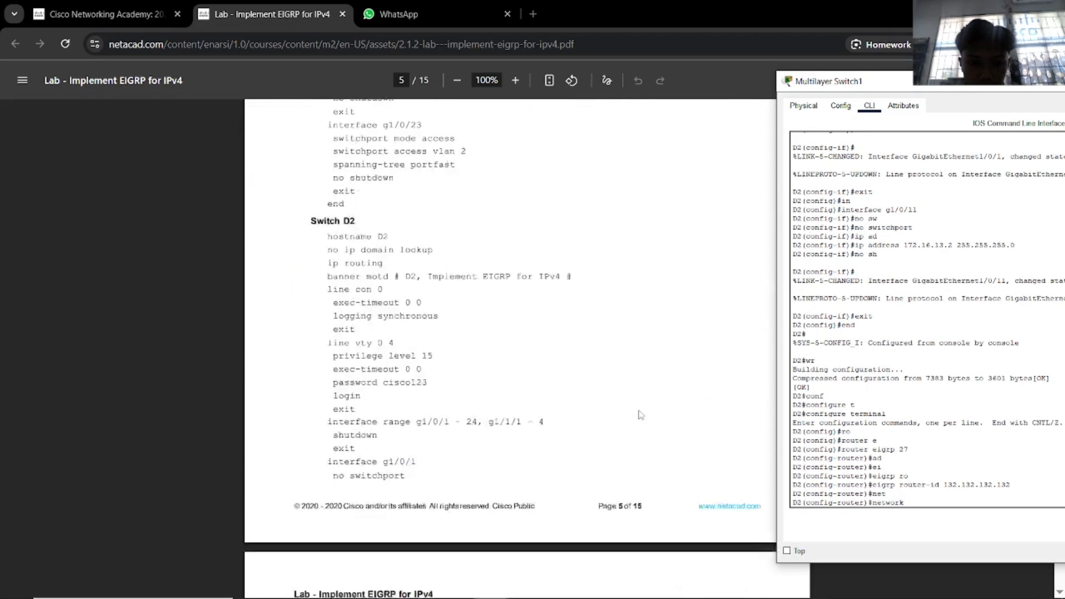
pyautogui.scroll(20, 641, 414)
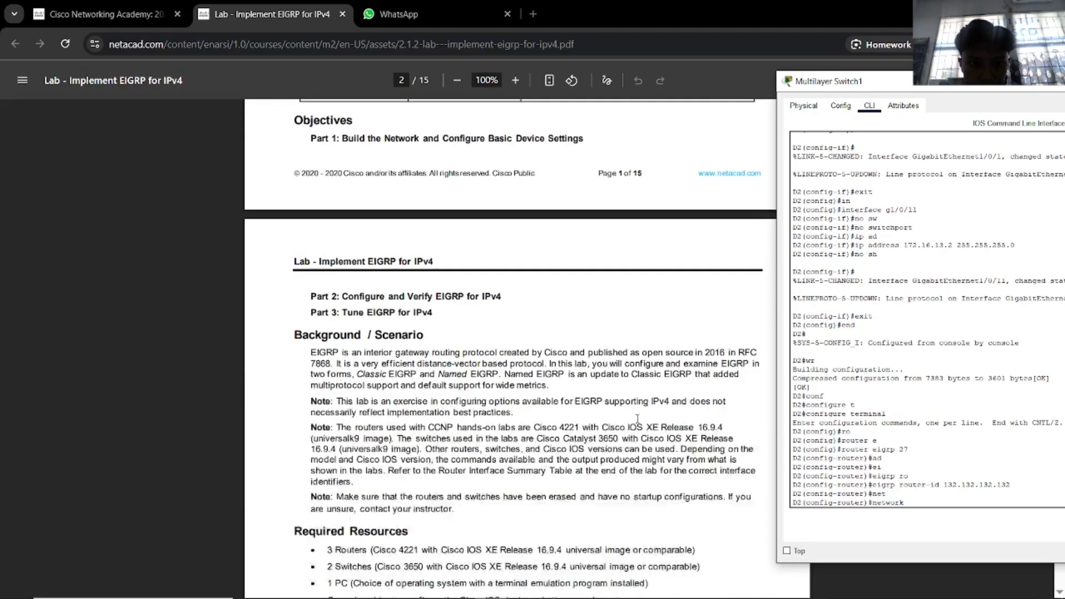
pyautogui.scroll(10, 637, 428)
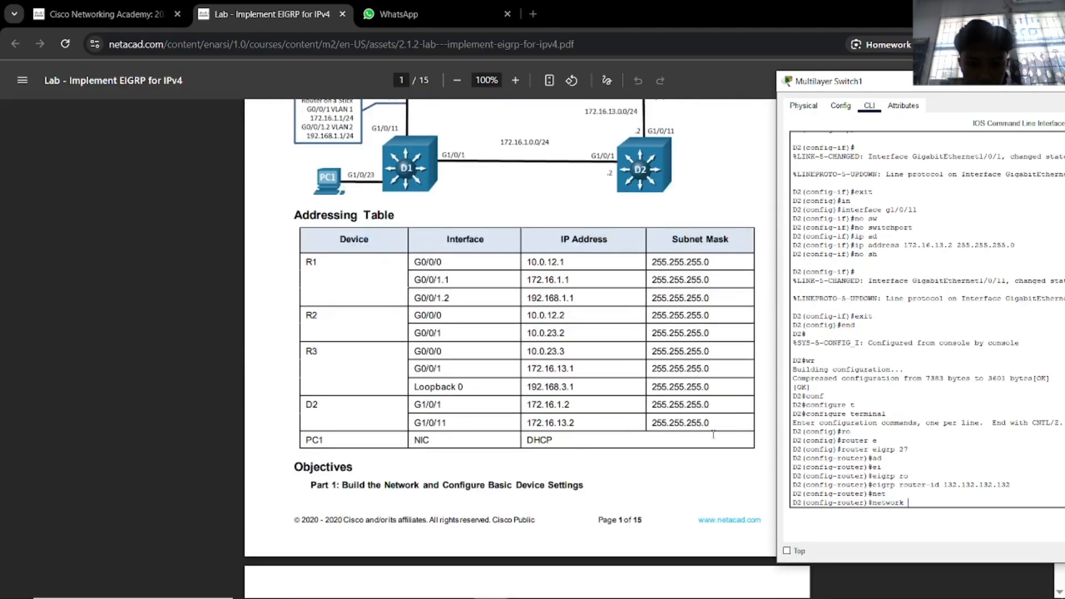
pyautogui.write('172.1')
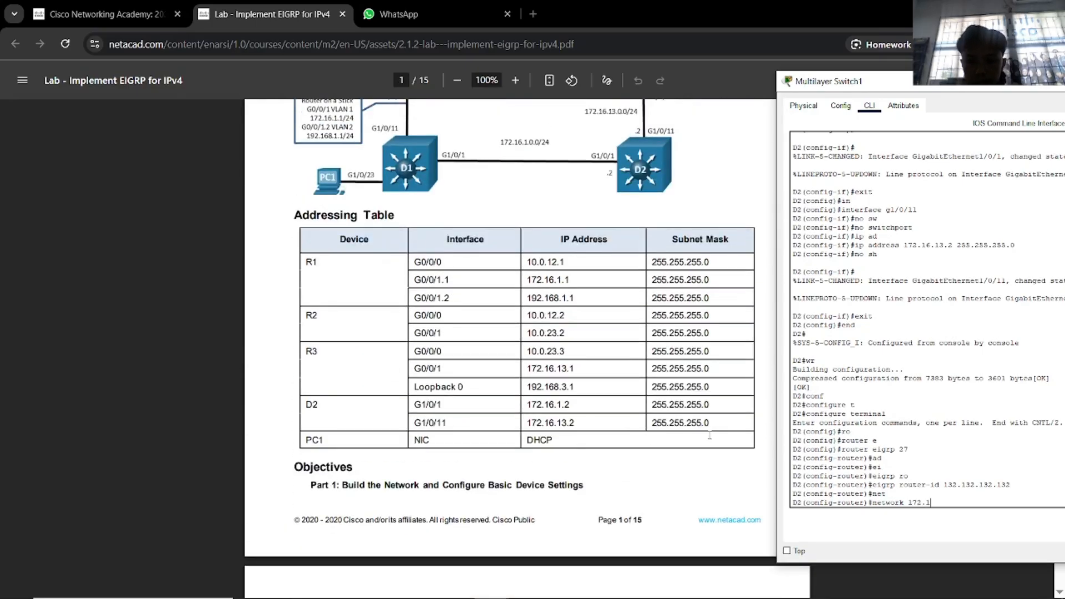
pyautogui.write('6.1.0')
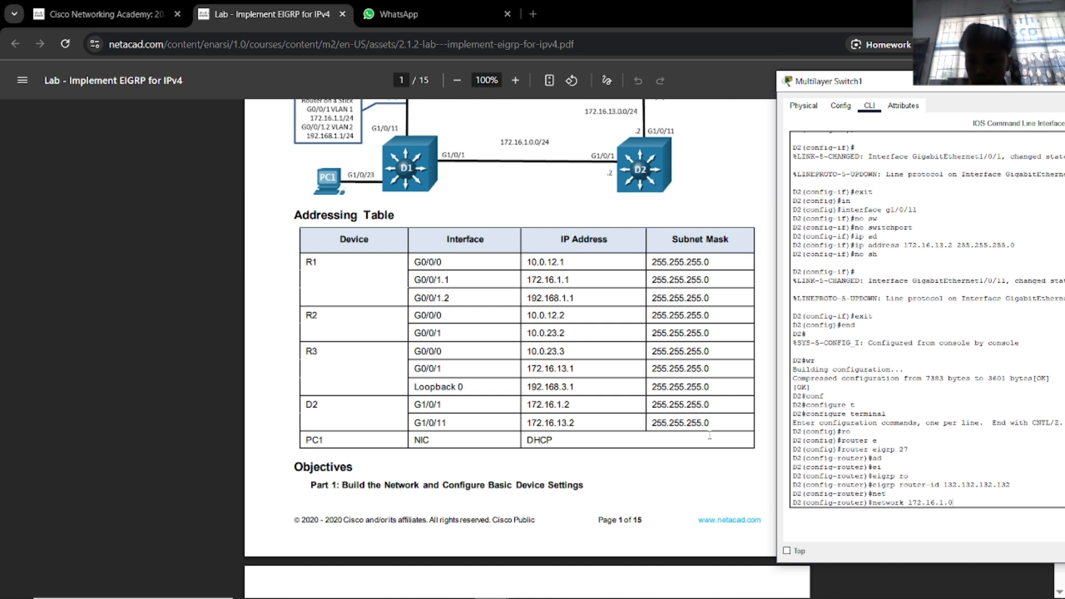
pyautogui.write(' 255.255.255.0')
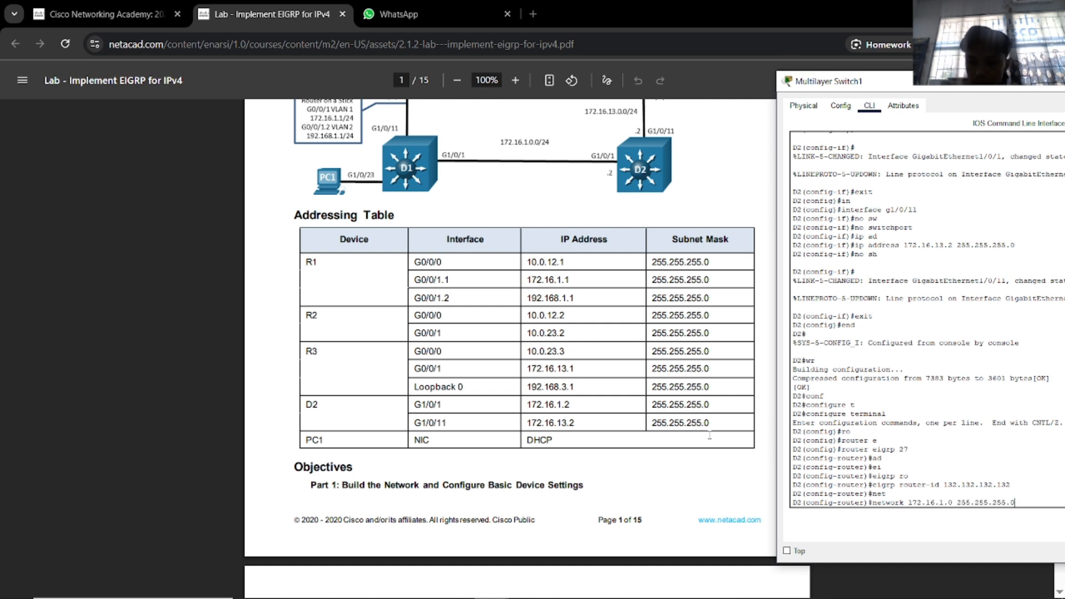
pyautogui.press('Return')
pyautogui.write('net')
pyautogui.press('Tab')
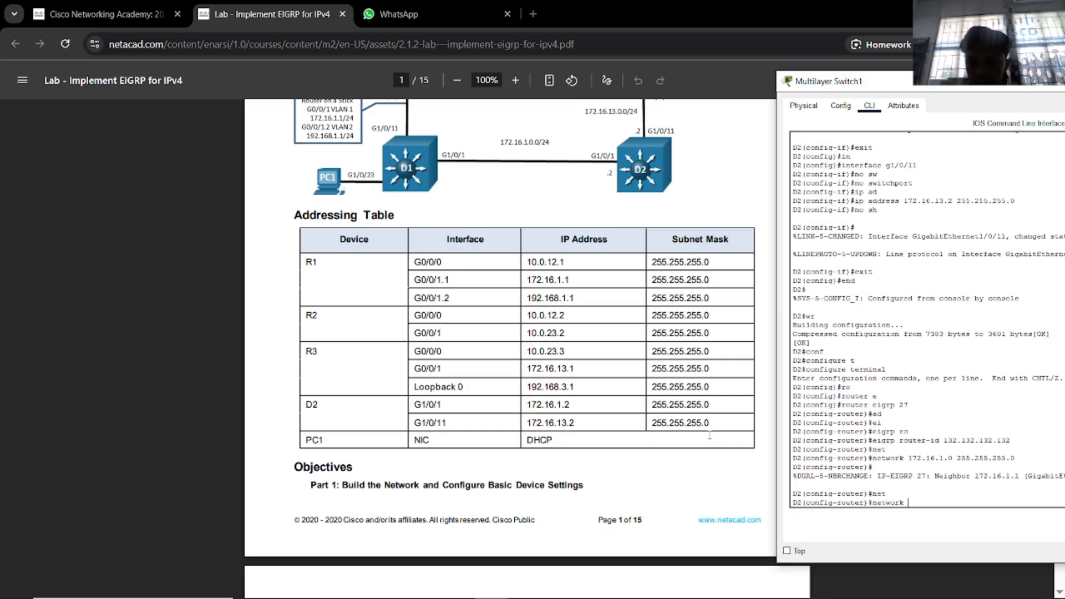
pyautogui.write('172.16.16.')
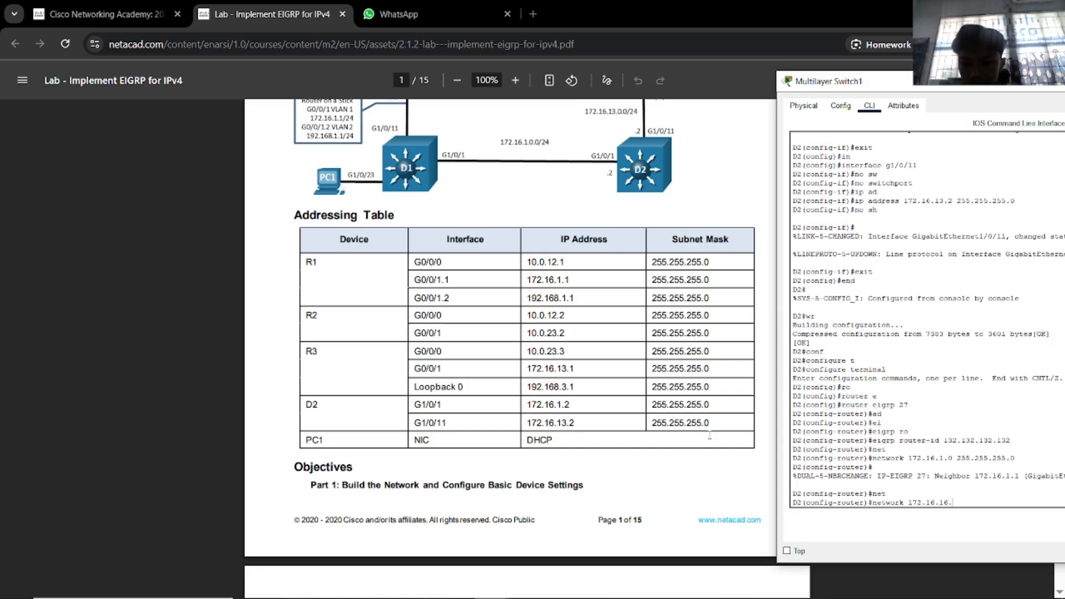
pyautogui.press('BackSpace')
pyautogui.press('BackSpace')
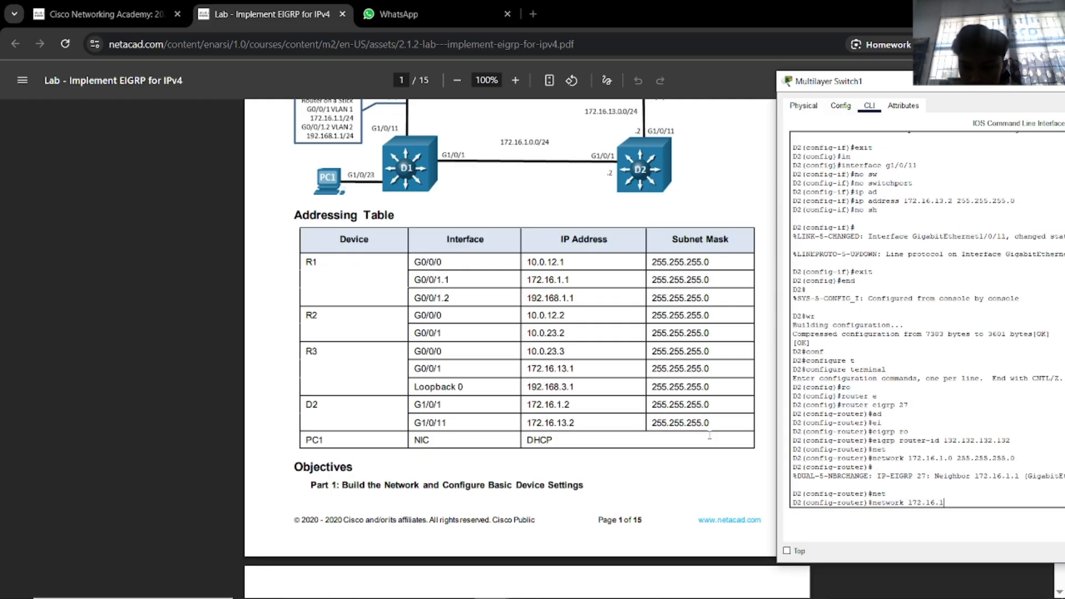
pyautogui.write('3.0')
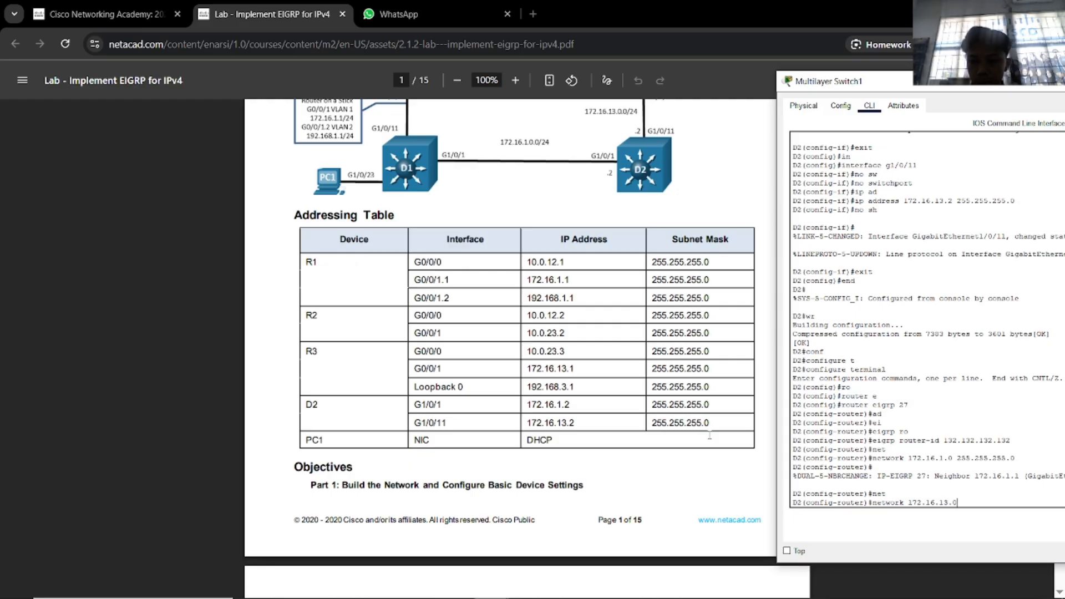
pyautogui.write(' 255.25')
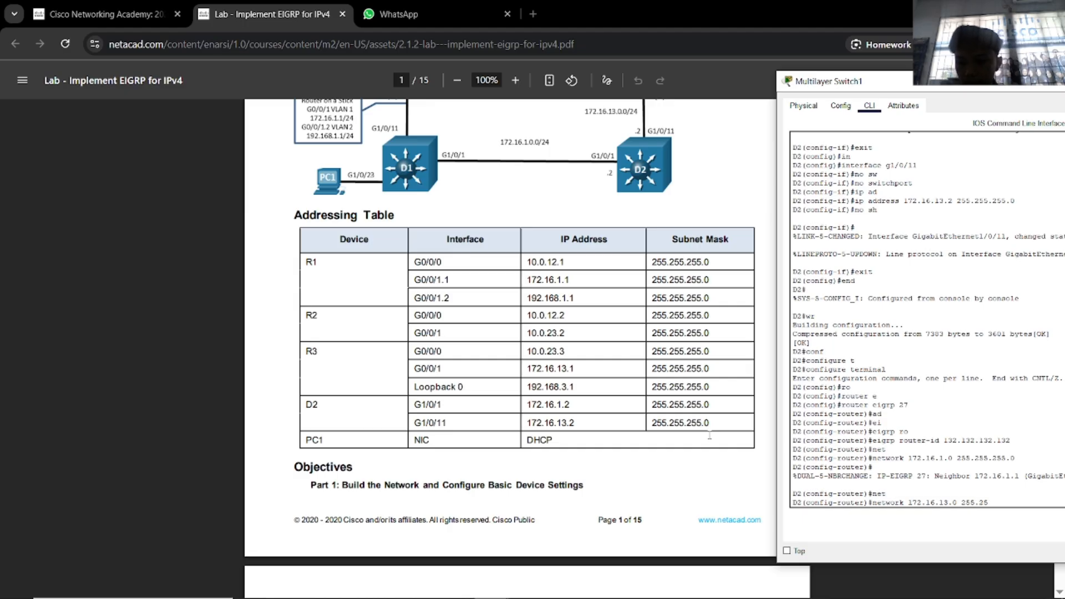
pyautogui.write('5.255.0')
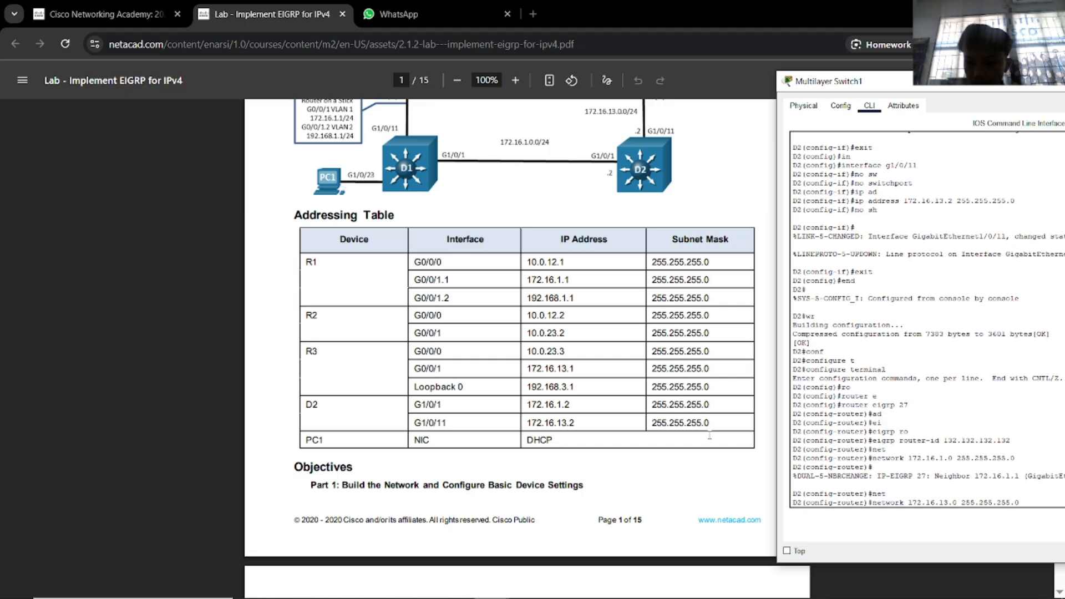
pyautogui.press('Return')
# Exit configuration mode and save D2's running configuration with wr.
pyautogui.scroll(-10, 489, 427)
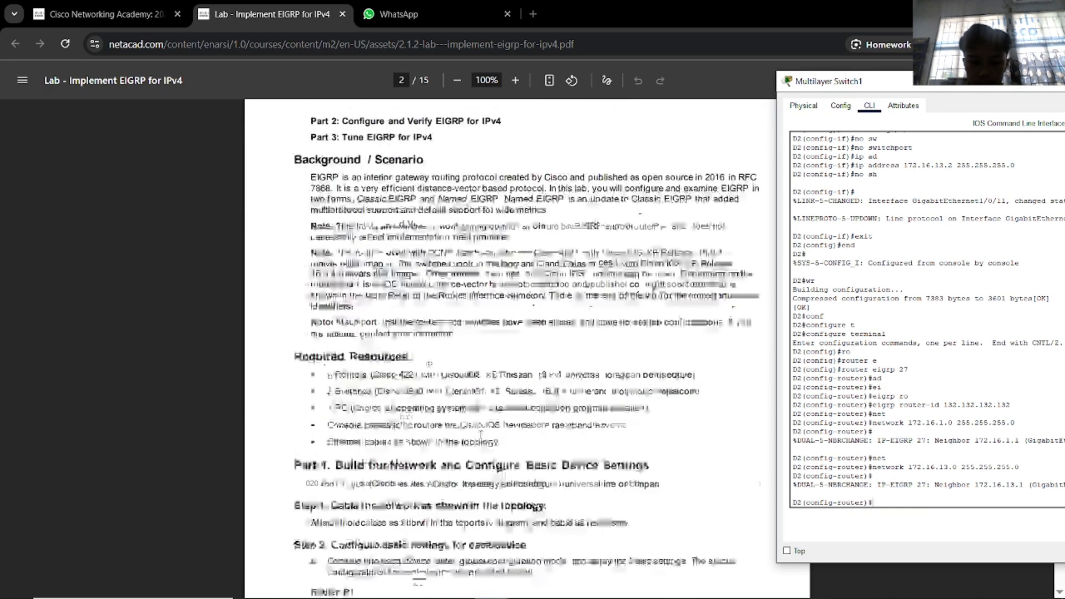
pyautogui.write('end')
pyautogui.press('Return')
pyautogui.write('wr')
pyautogui.press('Return')
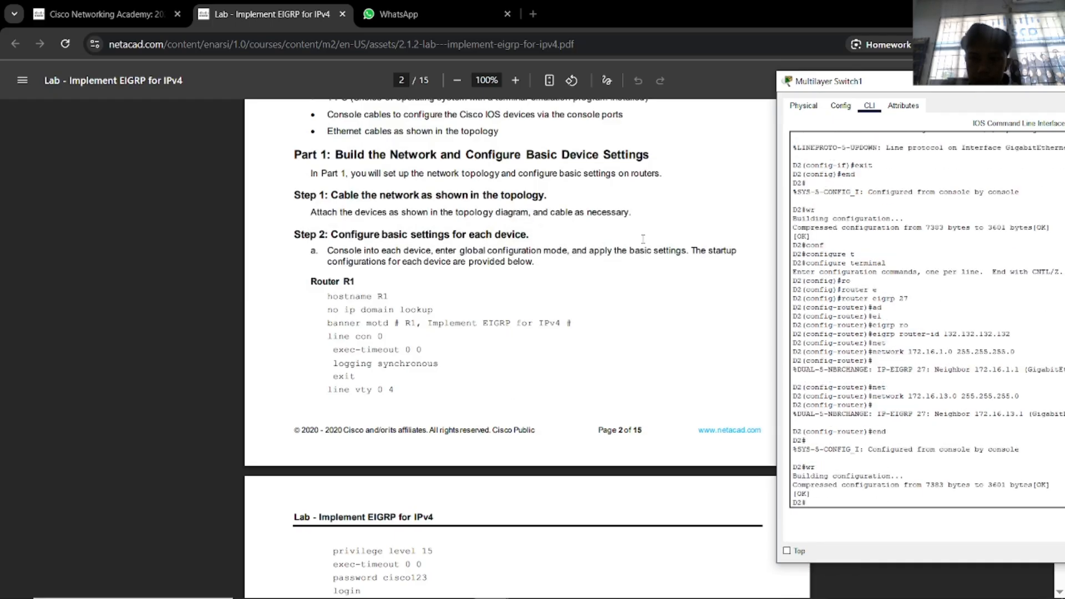
pyautogui.moveTo(848, 81); pyautogui.dragTo(379, 87)
# Close the D2 window, review the lab's adjacency message and show ip route eigrp command, then select Router3.
pyautogui.click(777, 88)
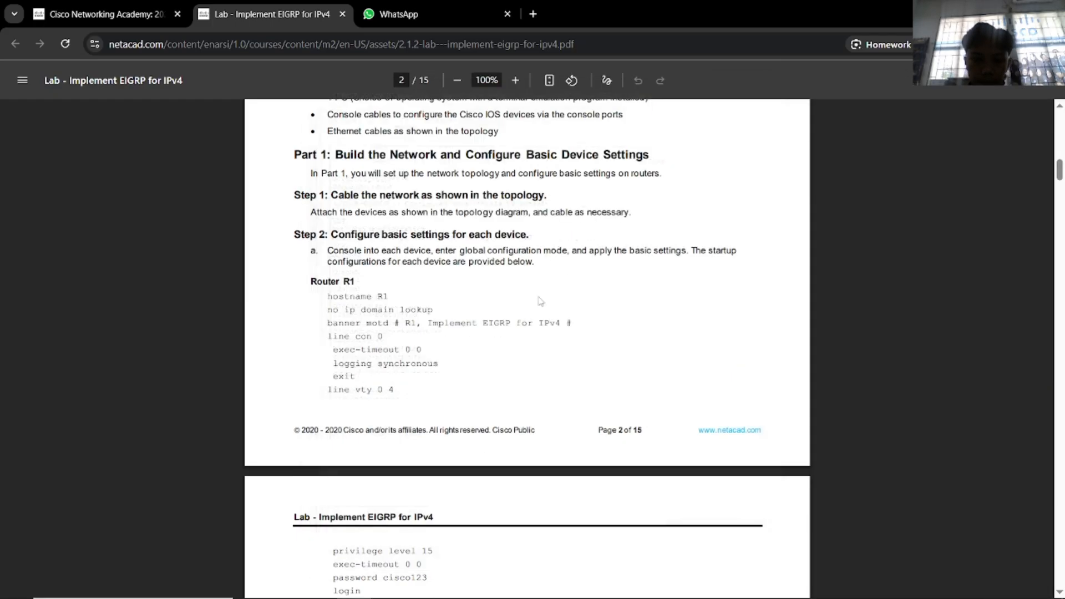
pyautogui.scroll(-20, 541, 302)
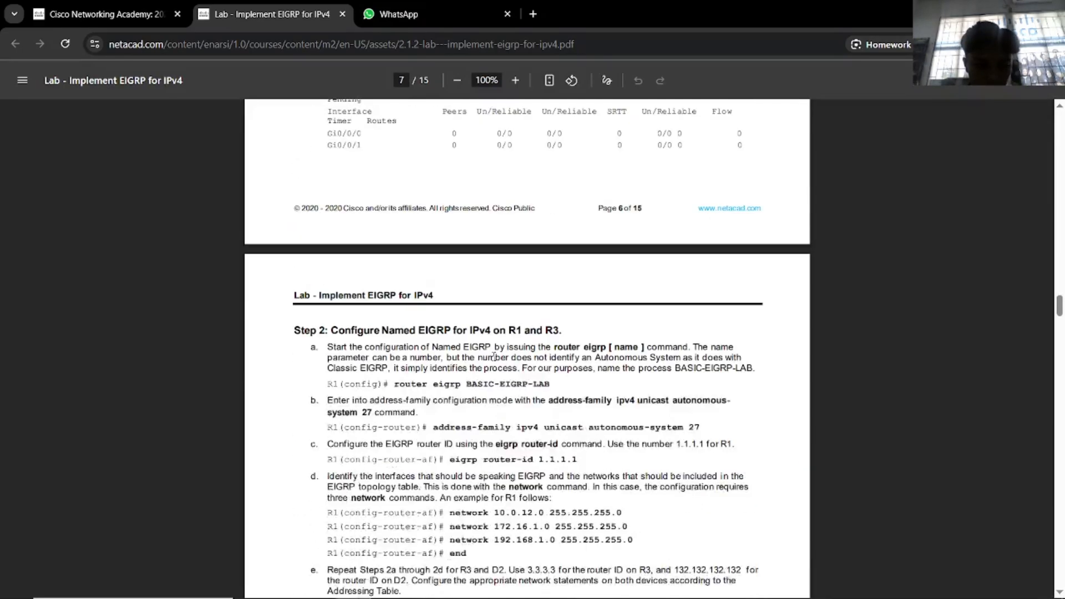
pyautogui.scroll(-6, 494, 357)
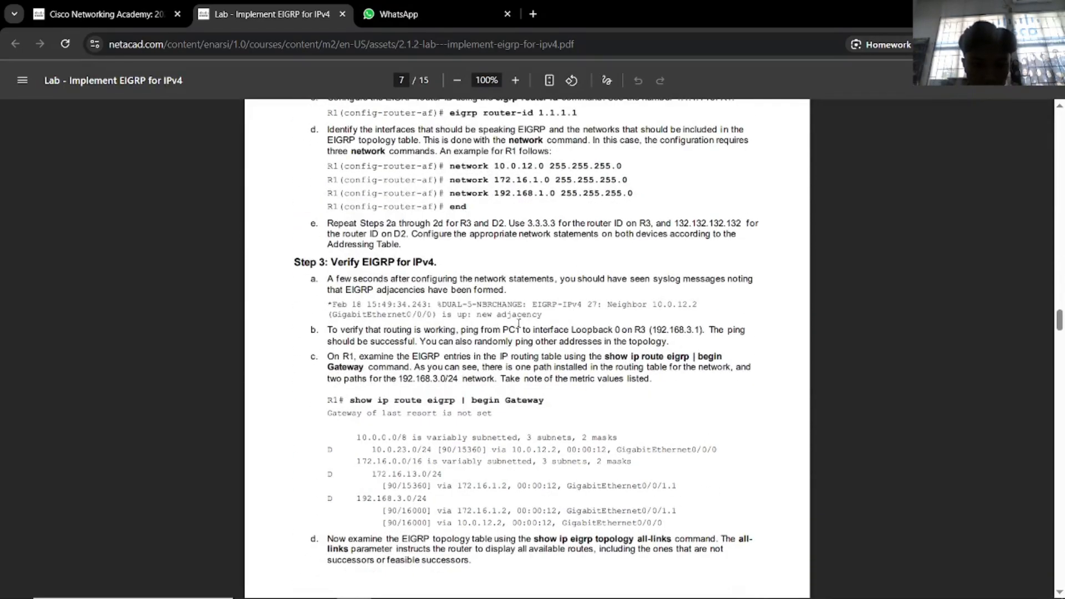
pyautogui.moveTo(533, 316); pyautogui.dragTo(403, 305)
pyautogui.click(402, 308)
pyautogui.hotkey('alt', 'Tab')
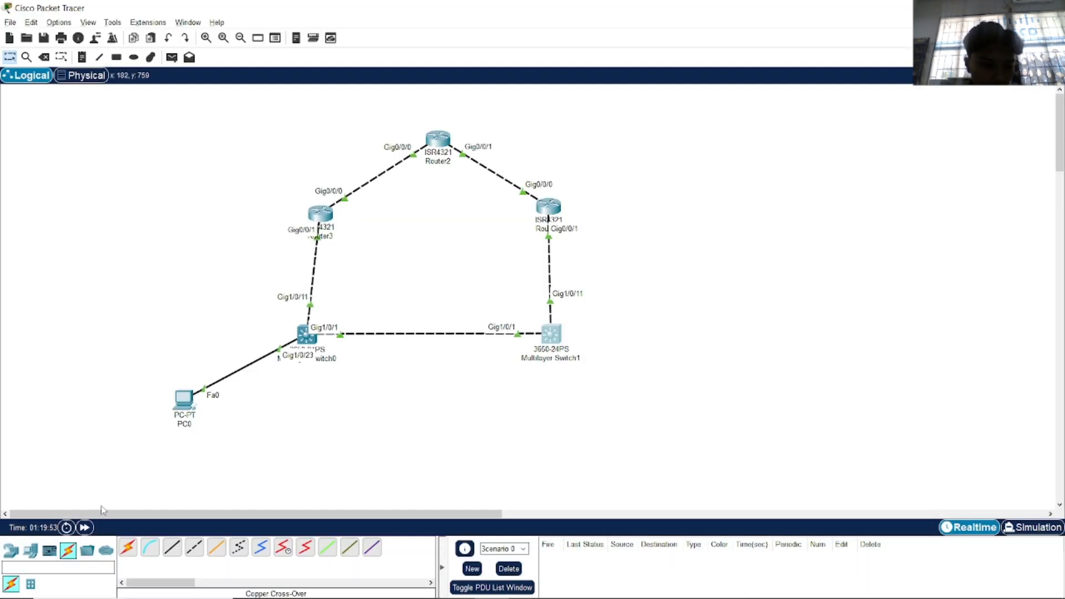
pyautogui.hotkey('alt', 'Tab')
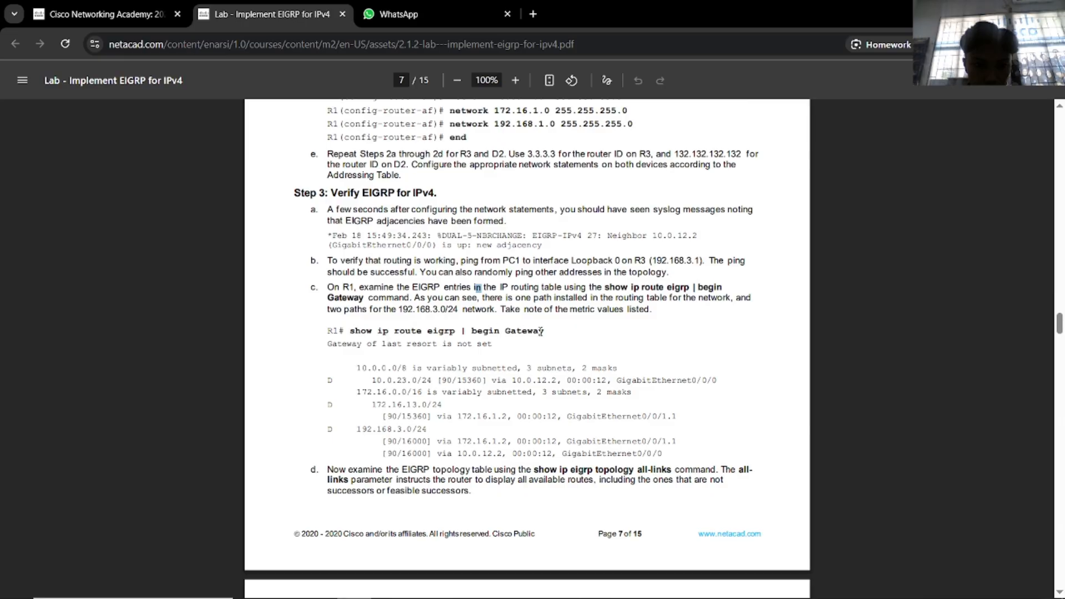
pyautogui.moveTo(544, 332); pyautogui.dragTo(407, 327)
pyautogui.hotkey('alt', 'Tab')
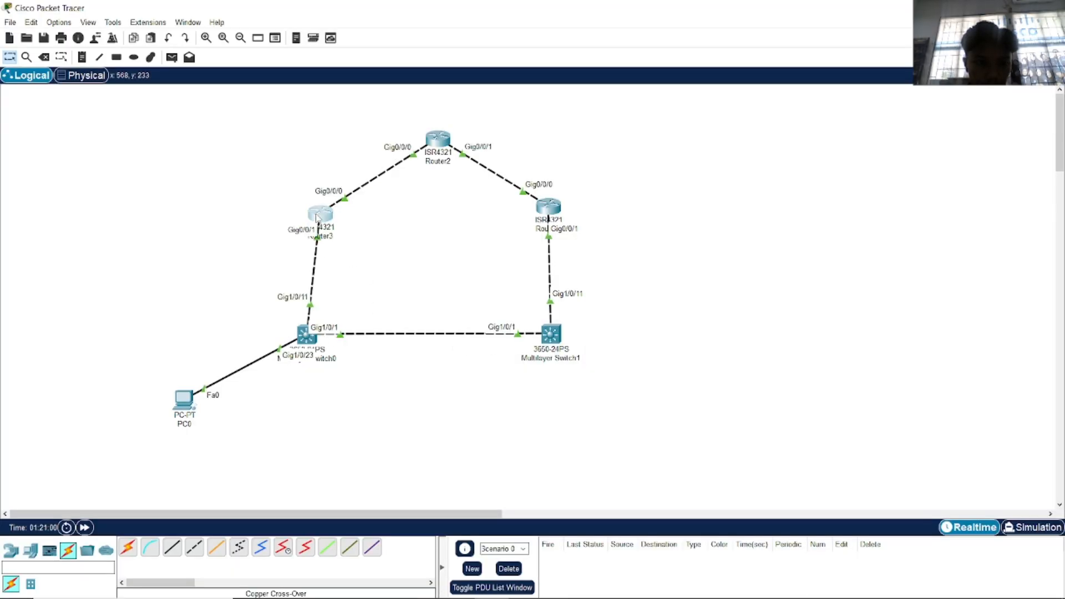
pyautogui.click(319, 216)
# Type show ip route eigrp on Router3's command line.
pyautogui.write('show')
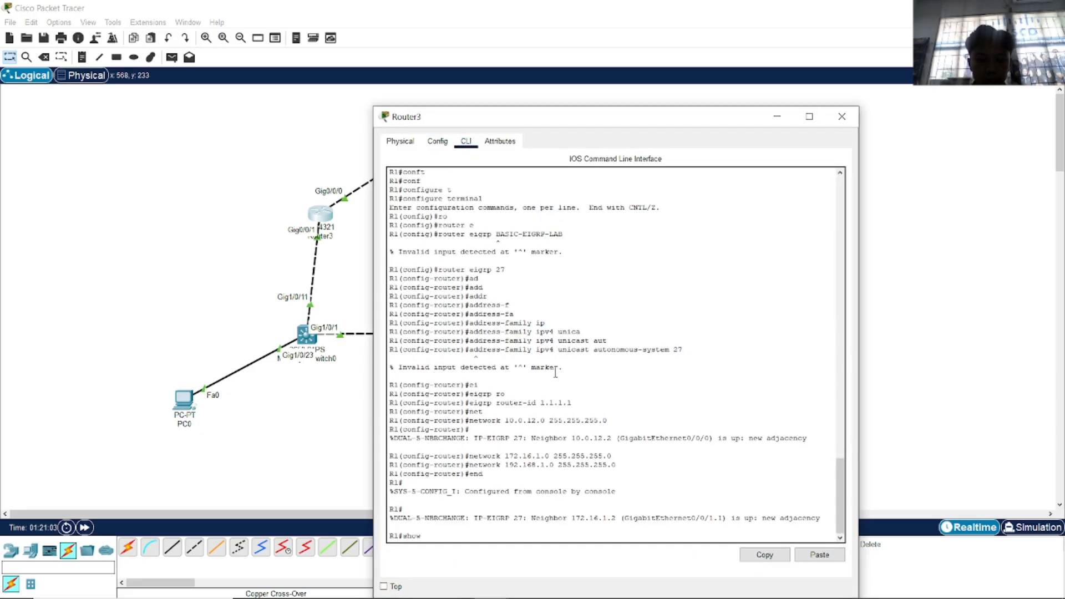
pyautogui.hotkey('alt', 'Tab')
pyautogui.hotkey('alt', 'Tab')
pyautogui.press('Tab')
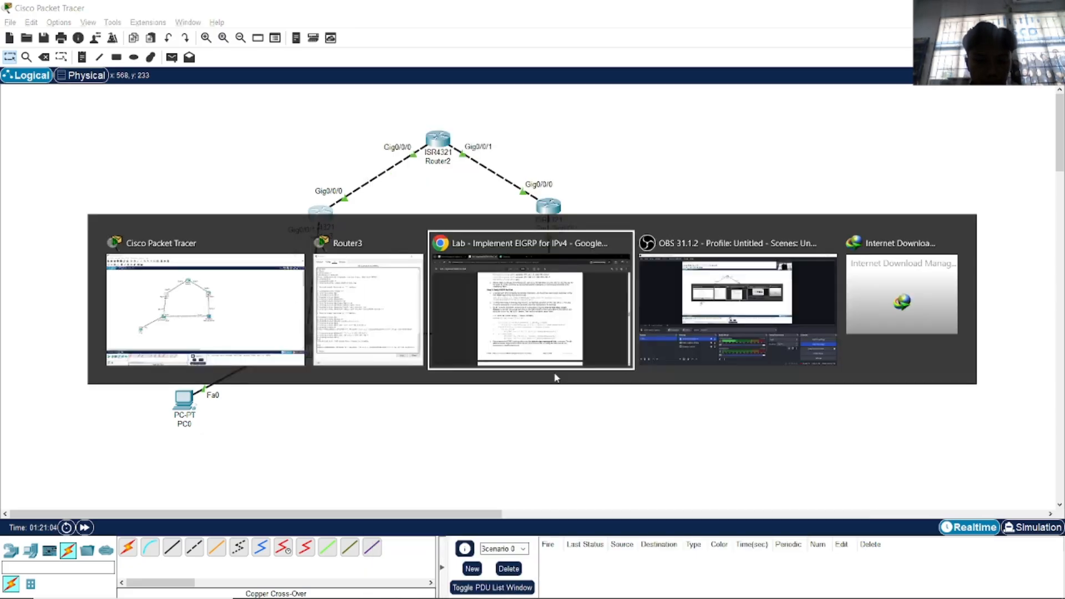
pyautogui.hotkey('alt', 'Tab')
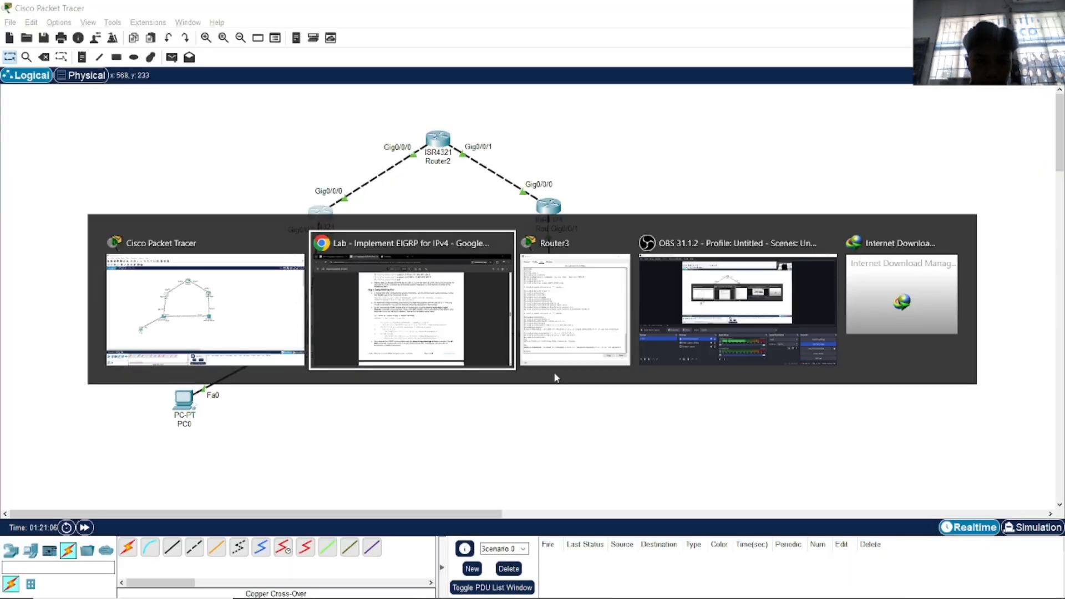
pyautogui.write('how ro')
pyautogui.press('Tab')
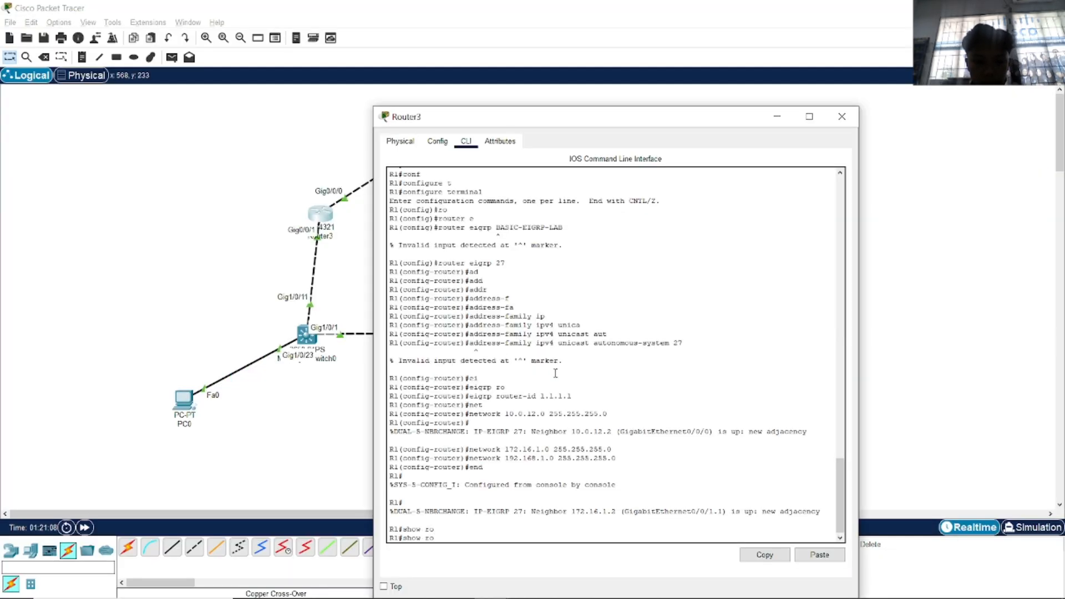
pyautogui.write('u')
pyautogui.press('Tab')
pyautogui.press('BackSpace')
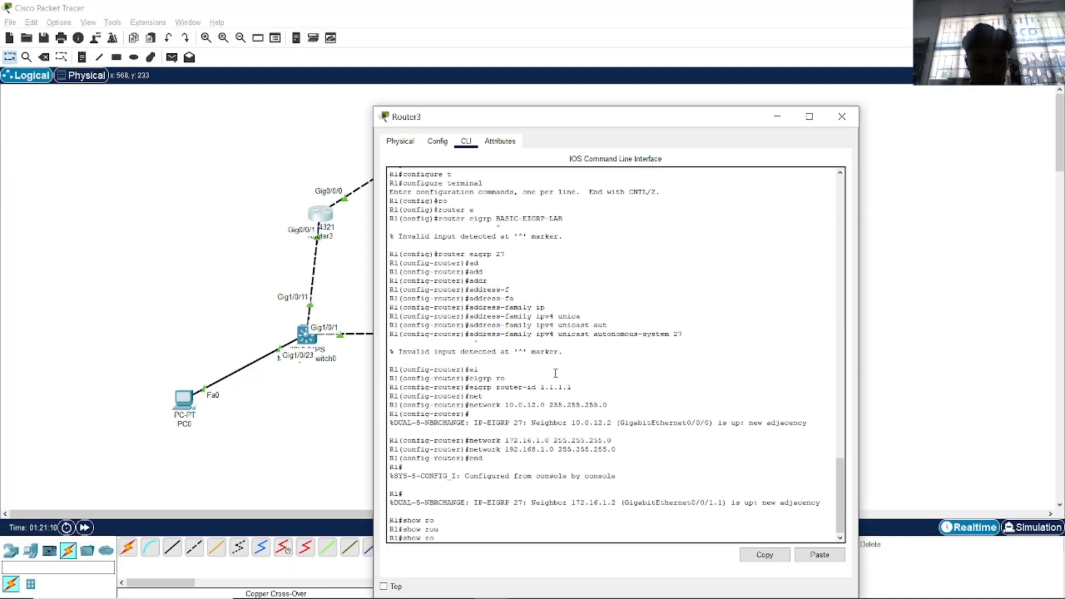
pyautogui.write('ip ro')
pyautogui.press('Tab')
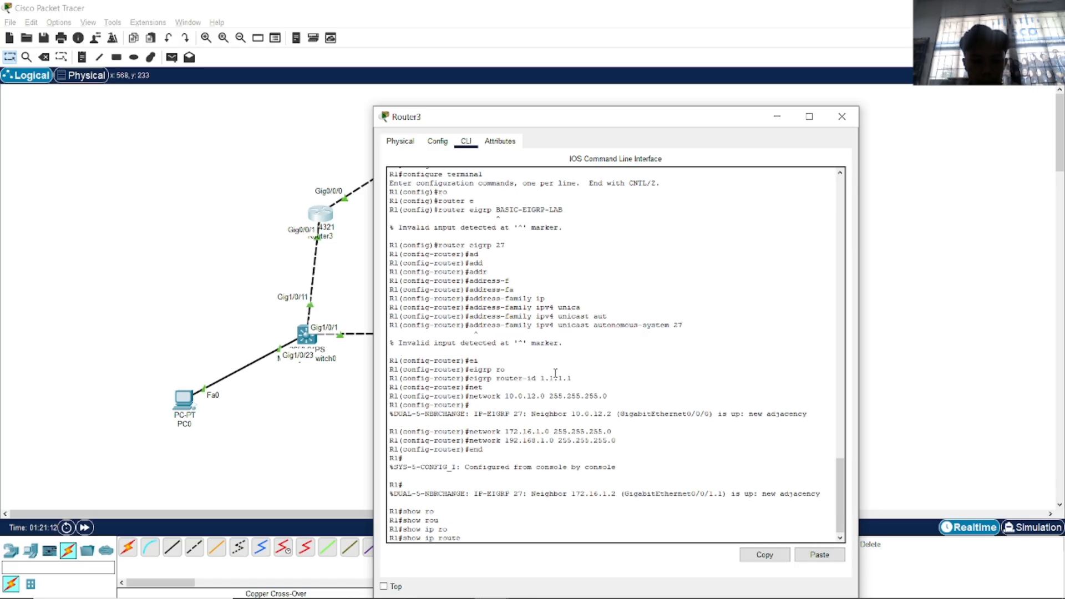
pyautogui.write('e')
pyautogui.press('Tab')
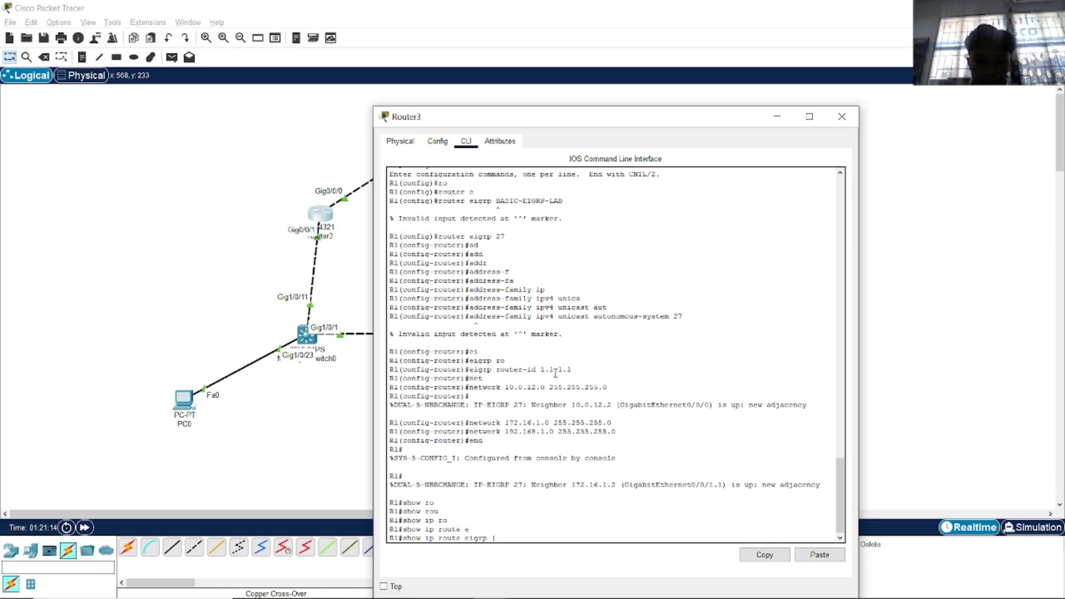
# Check the lab, then run show ip route eigrp | begin Gateway on Router3.
pyautogui.hotkey('alt', 'Tab')
pyautogui.press('Tab')
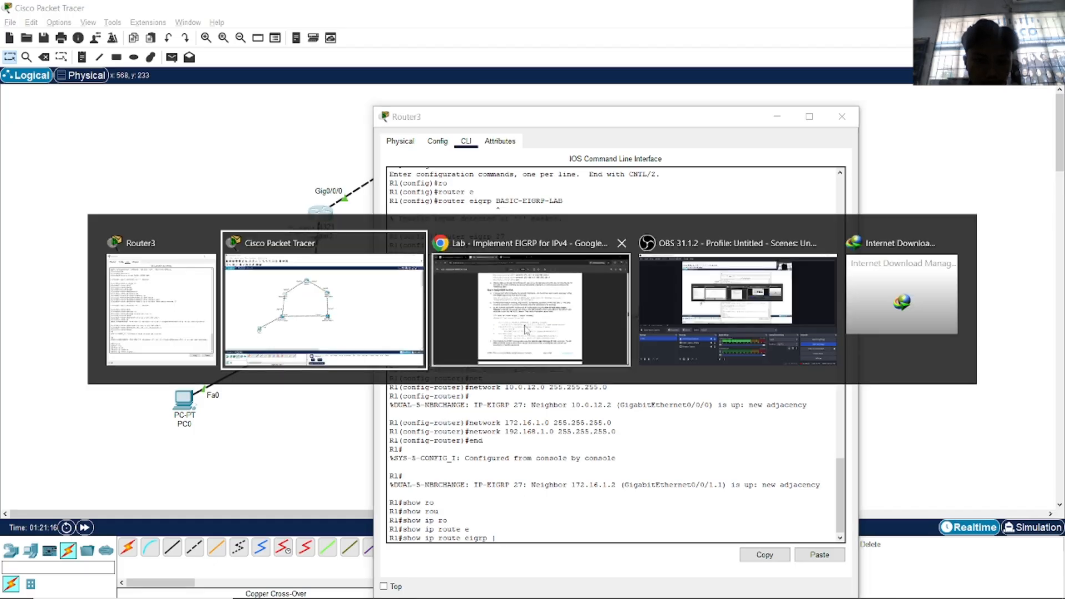
pyautogui.hotkey('alt', 'Tab')
pyautogui.press('Tab')
pyautogui.hotkey('alt', 'Tab')
pyautogui.press('Tab')
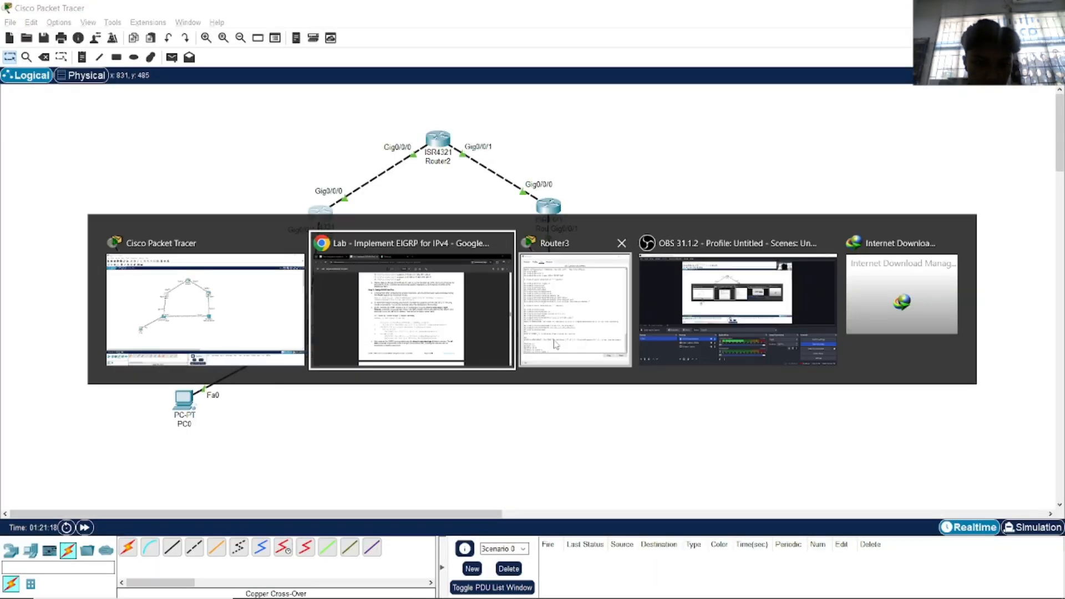
pyautogui.write('be')
pyautogui.press('Tab')
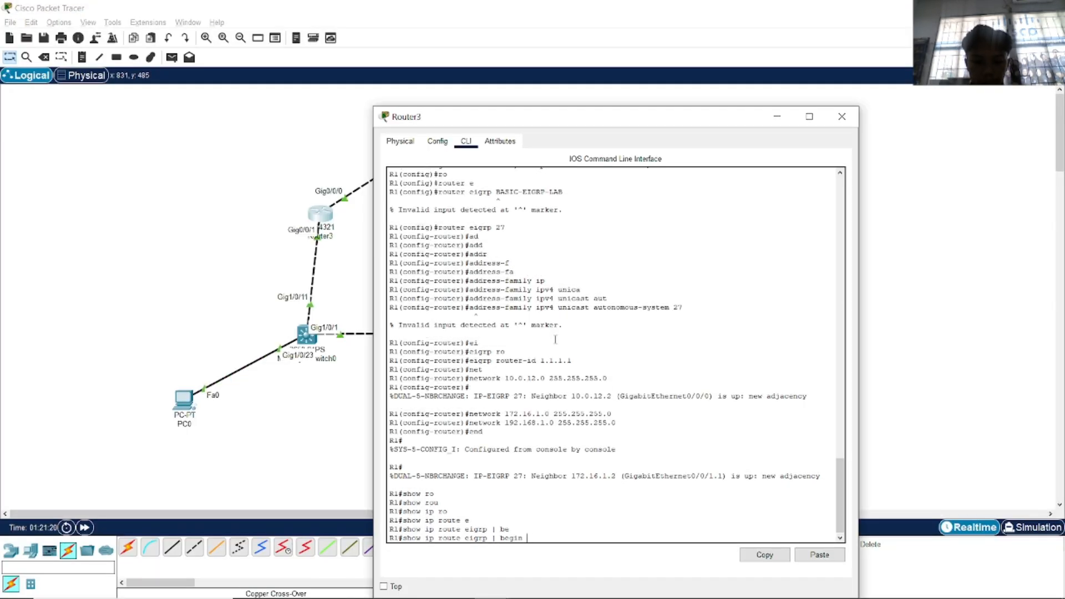
pyautogui.write('ga')
pyautogui.press('Tab')
pyautogui.press('Tab')
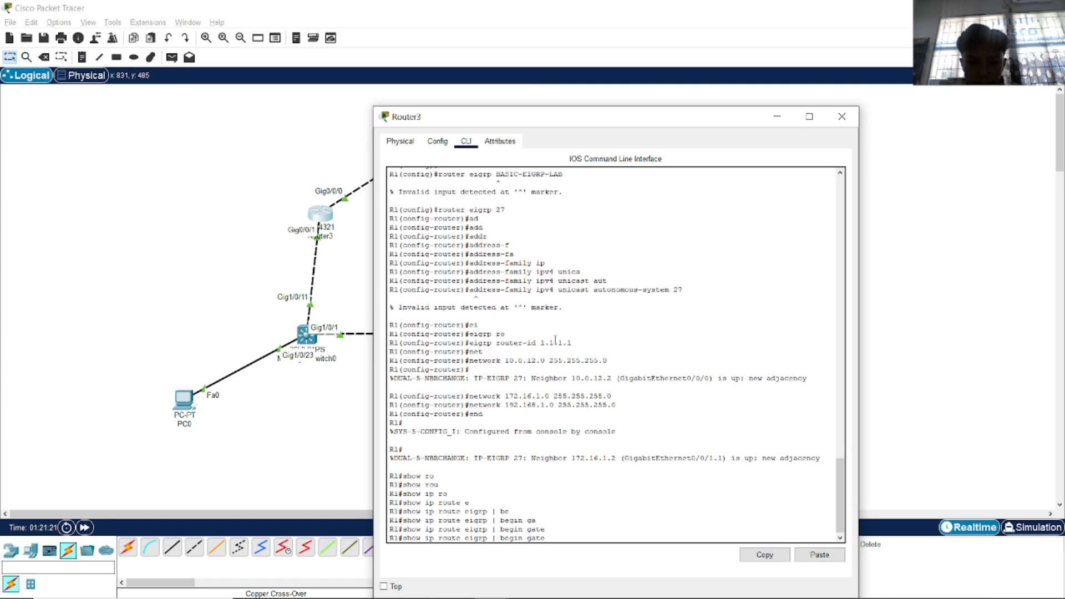
pyautogui.hotkey('alt', 'Tab')
pyautogui.press('Tab')
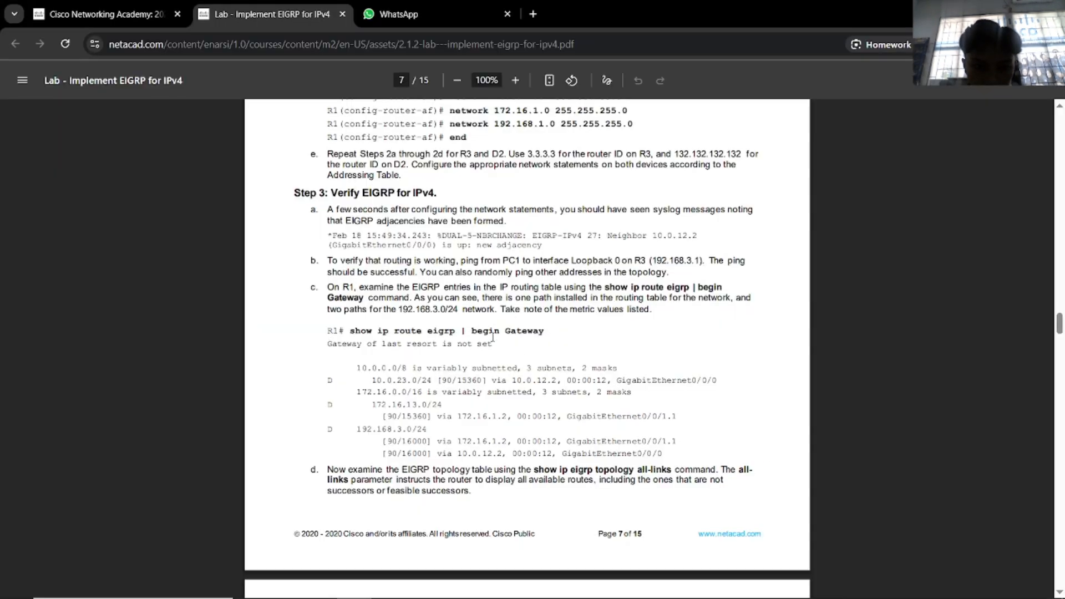
pyautogui.hotkey('alt', 'Tab')
pyautogui.press('Tab')
pyautogui.hotkey('alt', 'Tab')
pyautogui.press('Tab')
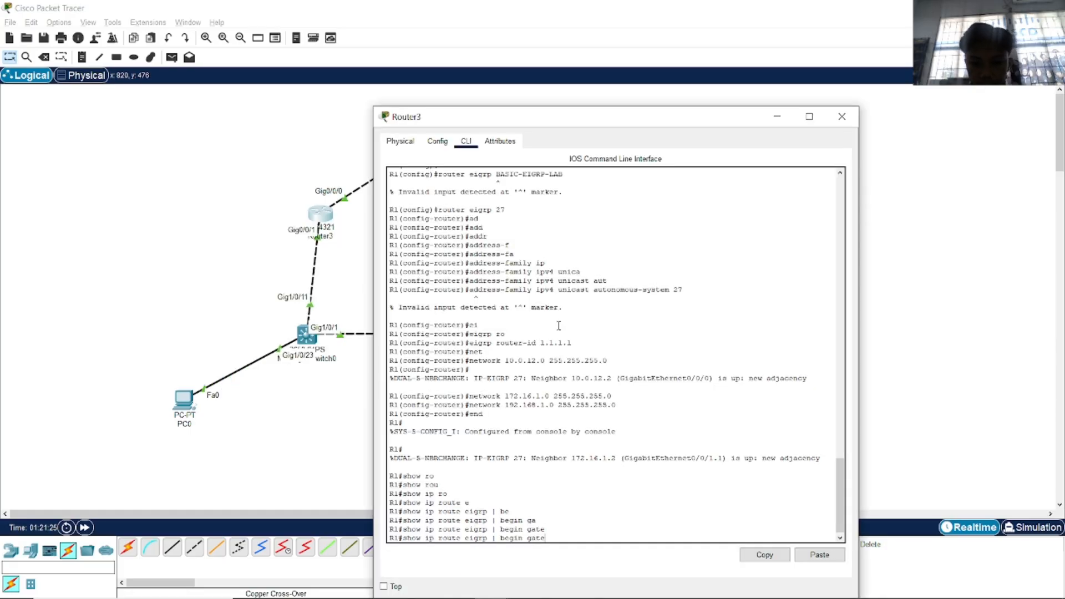
pyautogui.press('BackSpace')
pyautogui.press('BackSpace')
pyautogui.press('BackSpace')
pyautogui.press('BackSpace')
pyautogui.write('Gateway')
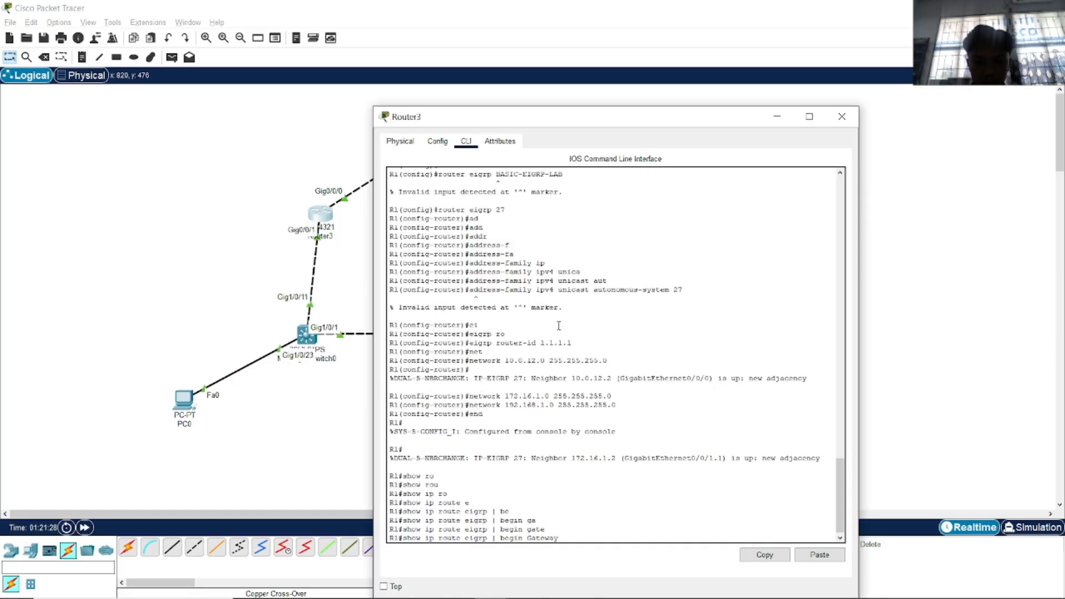
pyautogui.press('Return')
# Rerun the filtered route command, then run plain show ip route eigrp to list EIGRP routes.
pyautogui.press('Up')
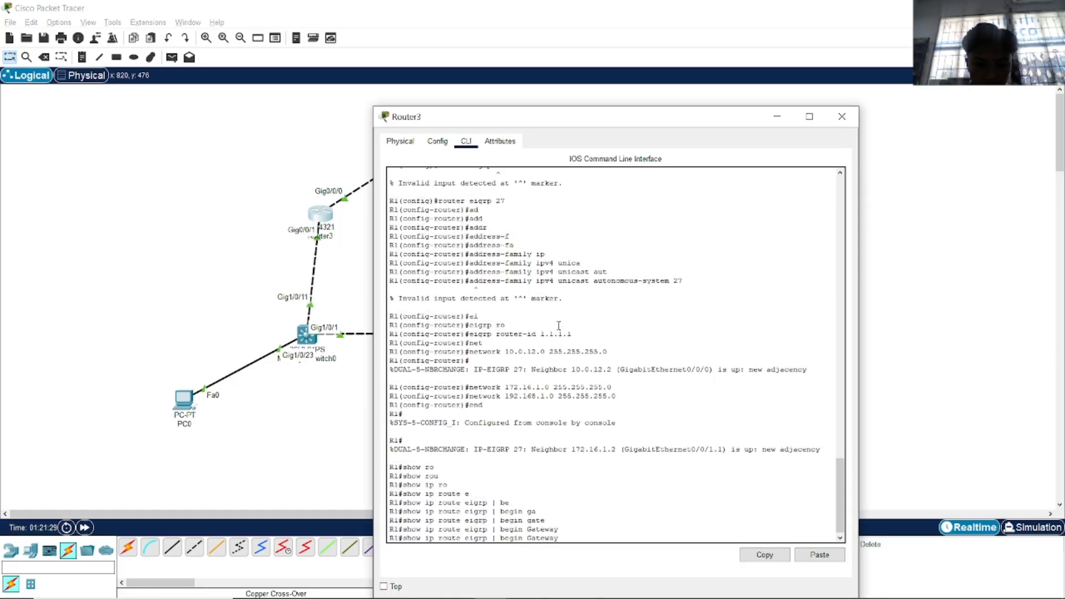
pyautogui.press('BackSpace')
pyautogui.press('BackSpace')
pyautogui.press('BackSpace')
pyautogui.press('BackSpace')
pyautogui.press('BackSpace')
pyautogui.press('BackSpace')
pyautogui.press('BackSpace')
pyautogui.press('Return')
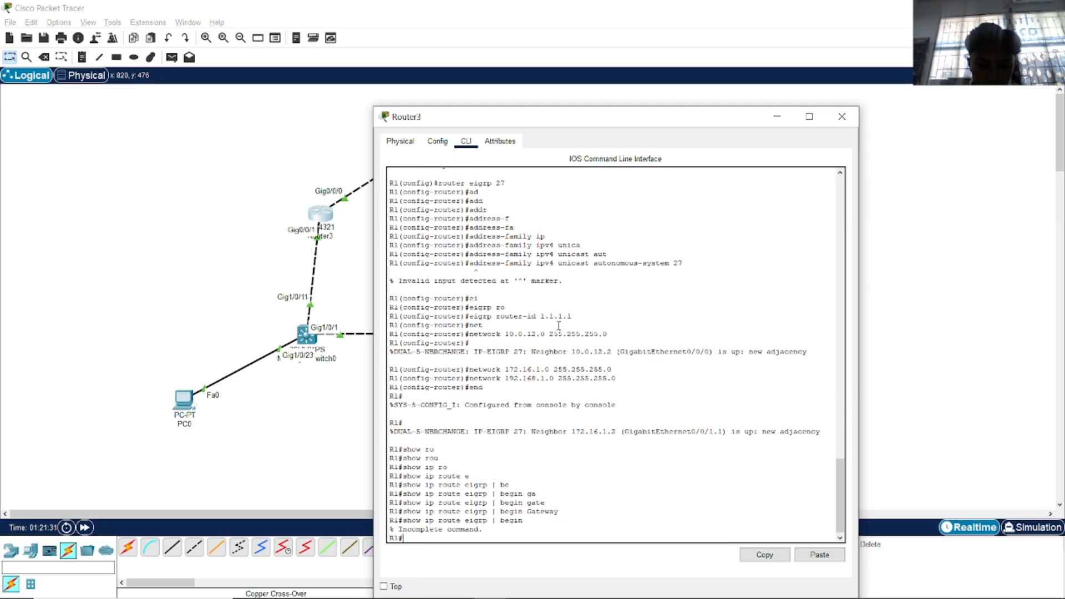
pyautogui.press('Up')
pyautogui.press('Up')
pyautogui.press('Return')
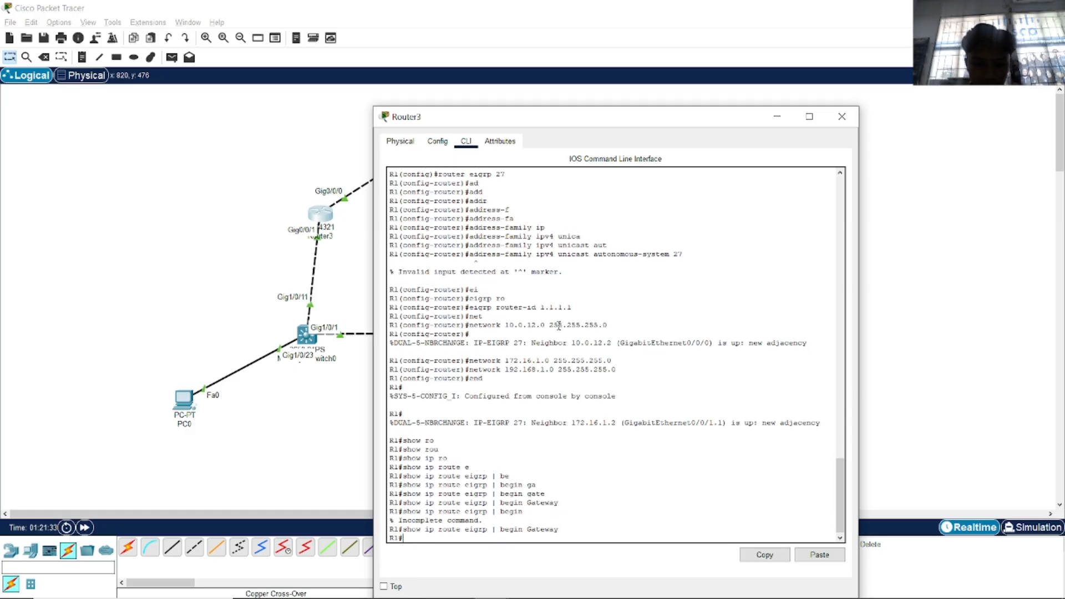
pyautogui.hotkey('alt', 'Tab')
pyautogui.click(492, 331)
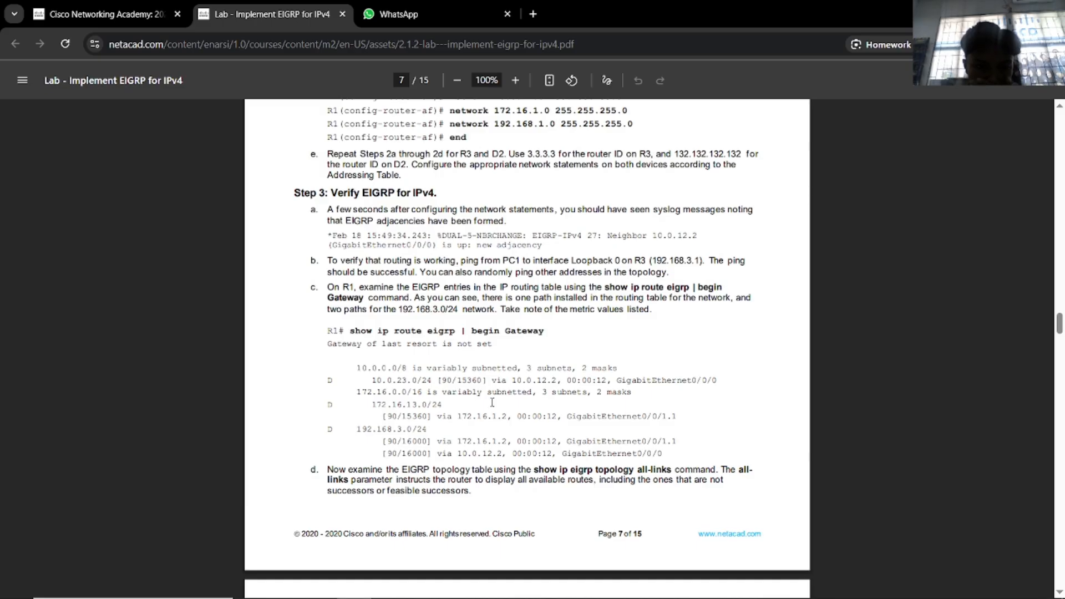
pyautogui.hotkey('alt', 'Tab')
pyautogui.click(494, 354)
pyautogui.hotkey('alt', 'Tab')
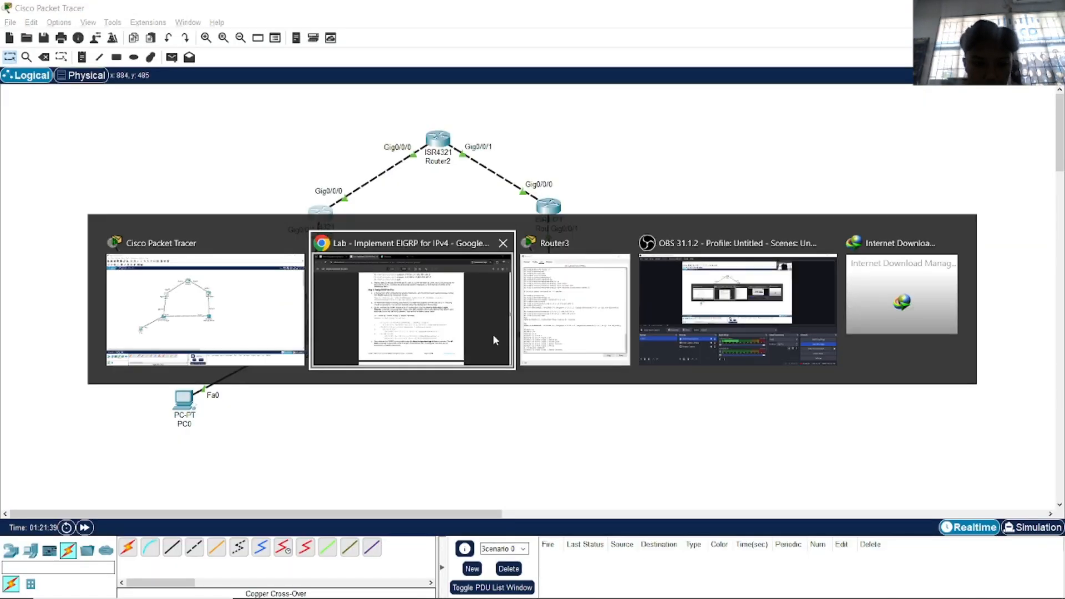
pyautogui.click(552, 335)
pyautogui.press('Up')
pyautogui.press('BackSpace')
pyautogui.press('BackSpace')
pyautogui.press('BackSpace')
pyautogui.press('BackSpace')
pyautogui.press('BackSpace')
pyautogui.press('BackSpace')
pyautogui.press('BackSpace')
pyautogui.press('BackSpace')
pyautogui.press('BackSpace')
pyautogui.press('BackSpace')
pyautogui.press('BackSpace')
pyautogui.press('BackSpace')
pyautogui.press('BackSpace')
pyautogui.press('BackSpace')
pyautogui.press('BackSpace')
pyautogui.press('BackSpace')
pyautogui.press('BackSpace')
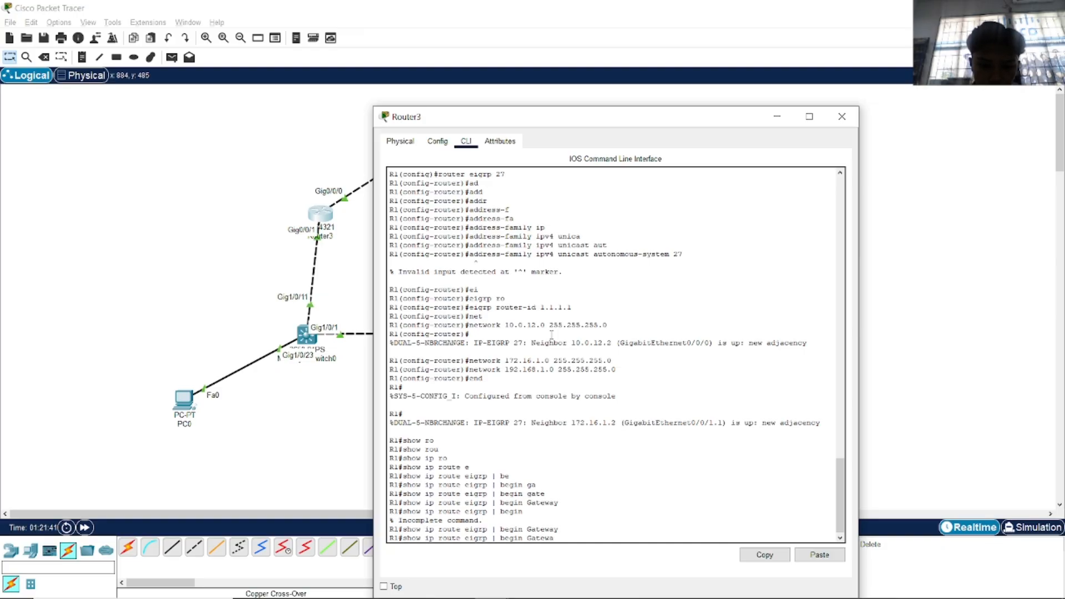
pyautogui.press('Tab')
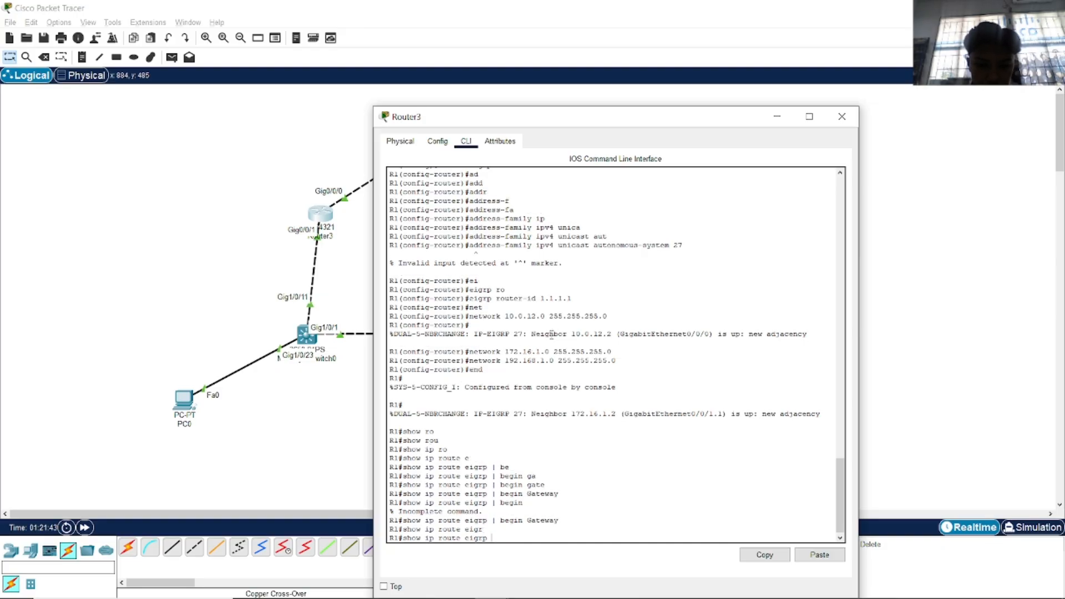
pyautogui.press('Return')
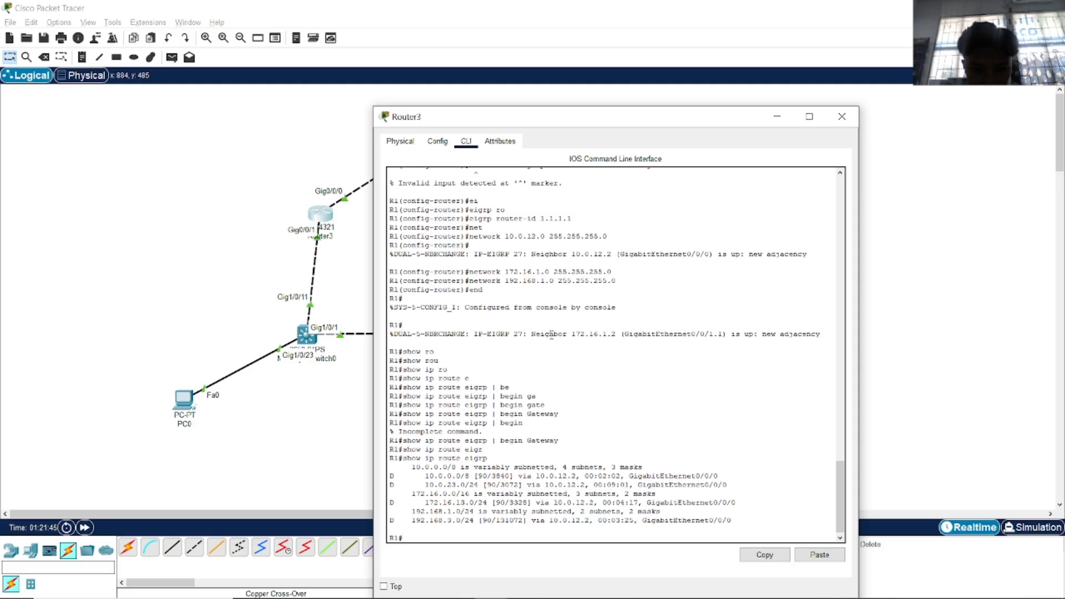
# Compare the EIGRP route output against the lab PDF.
pyautogui.hotkey('alt', 'Tab')
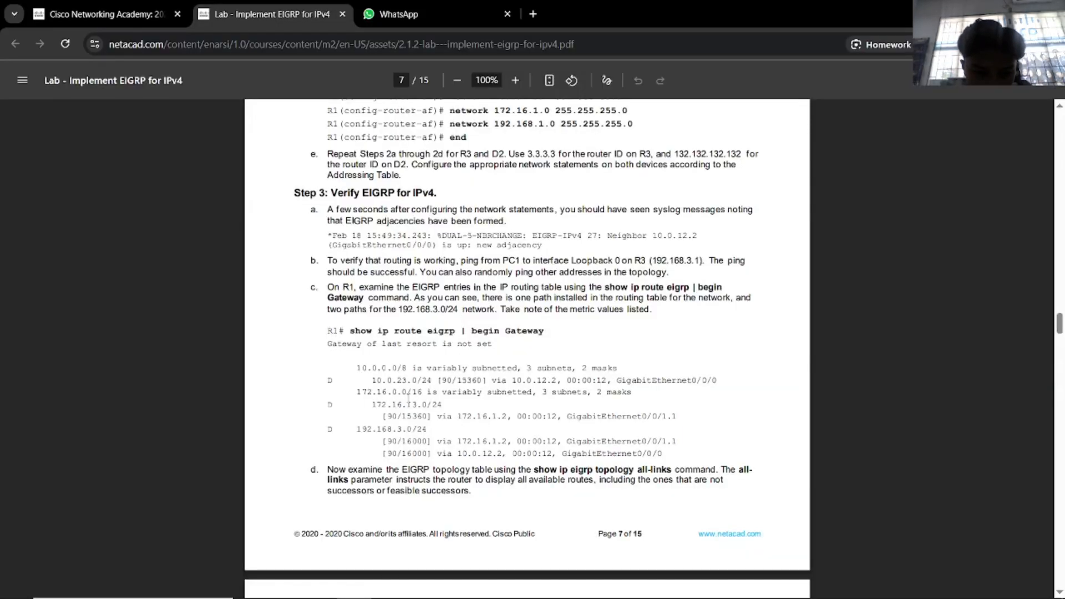
pyautogui.hotkey('alt', 'Tab')
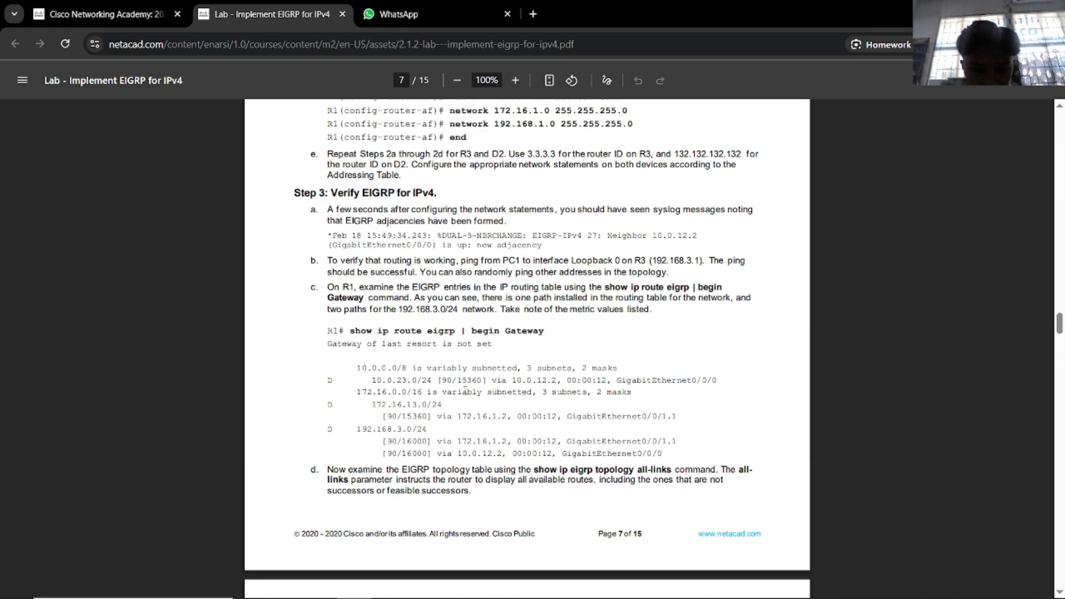
pyautogui.hotkey('alt', 'Tab')
pyautogui.hotkey('alt', 'Tab')
pyautogui.click(528, 340)
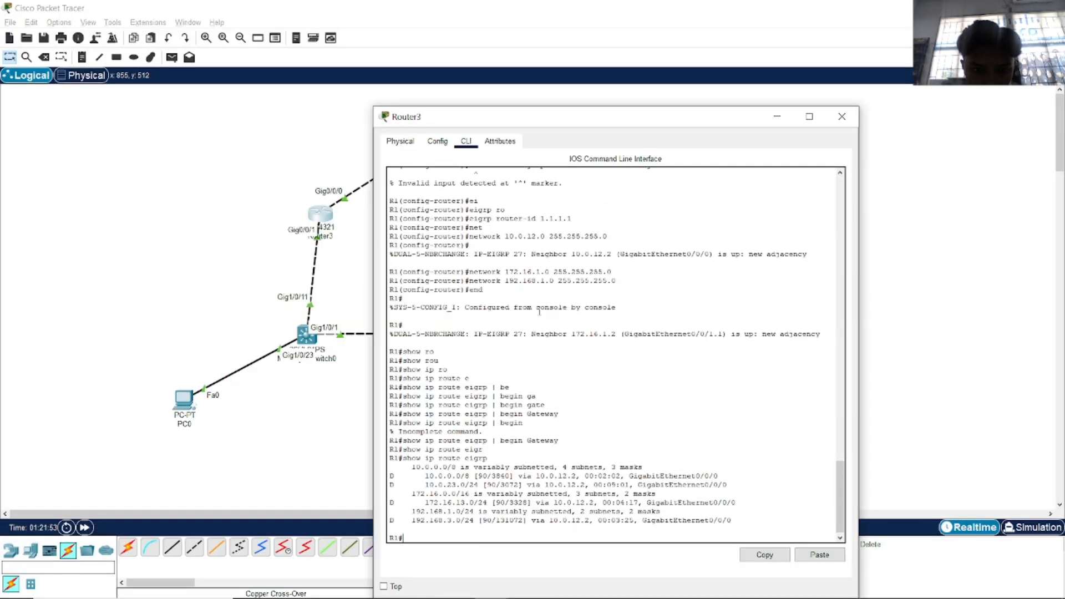
# Reposition the Router3 console to uncover the lab text, then minimize it.
pyautogui.hotkey('alt', 'Tab')
pyautogui.press('Tab')
pyautogui.hotkey('alt', 'Tab')
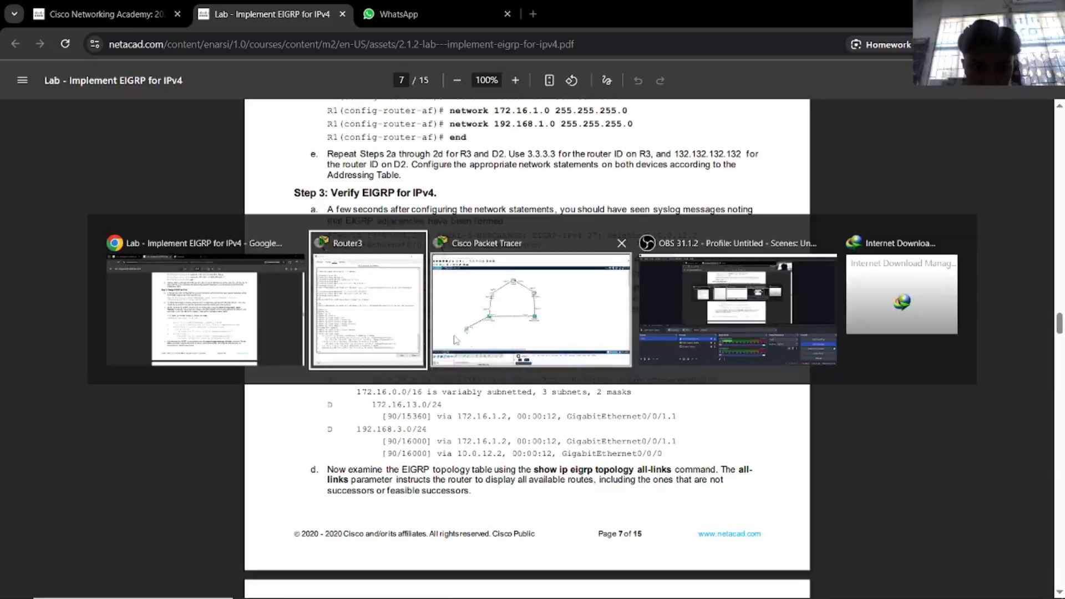
pyautogui.moveTo(576, 122); pyautogui.dragTo(813, 90)
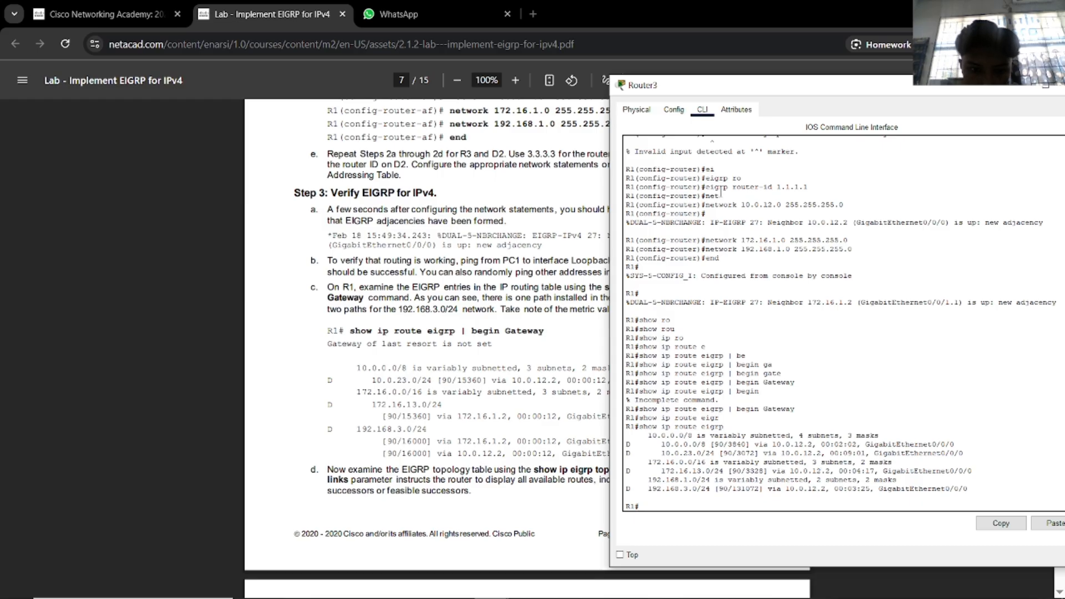
pyautogui.moveTo(750, 85); pyautogui.dragTo(843, 86)
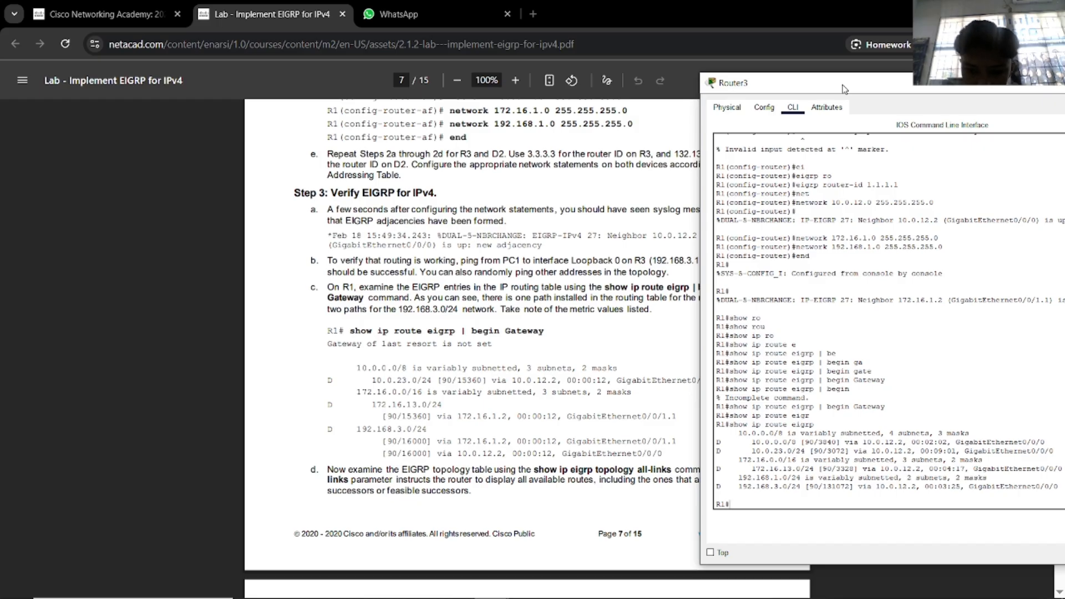
pyautogui.moveTo(843, 85); pyautogui.dragTo(843, 81)
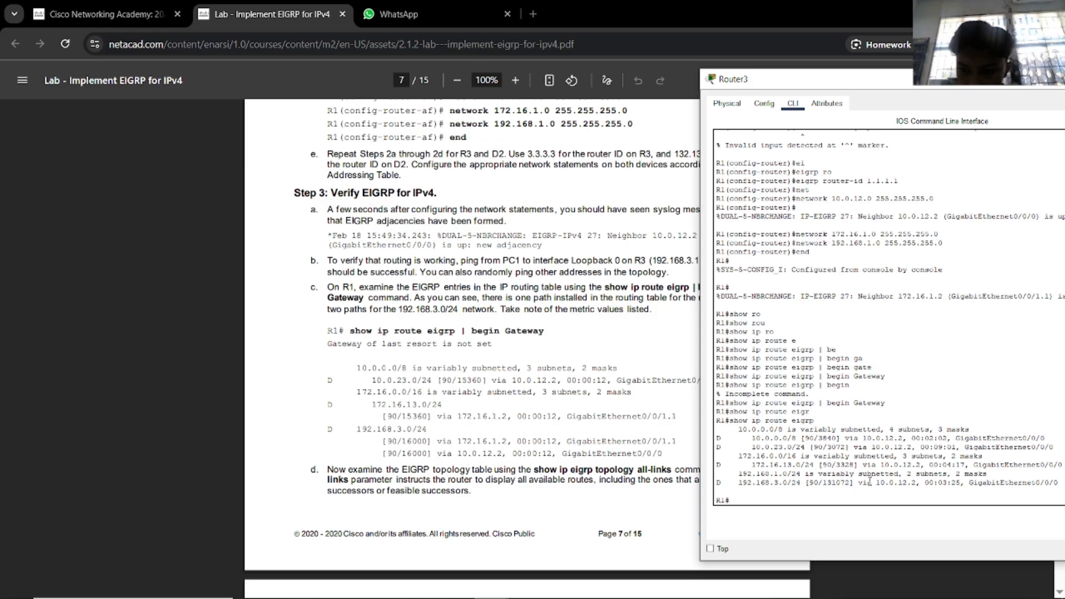
pyautogui.moveTo(805, 79); pyautogui.dragTo(581, 70)
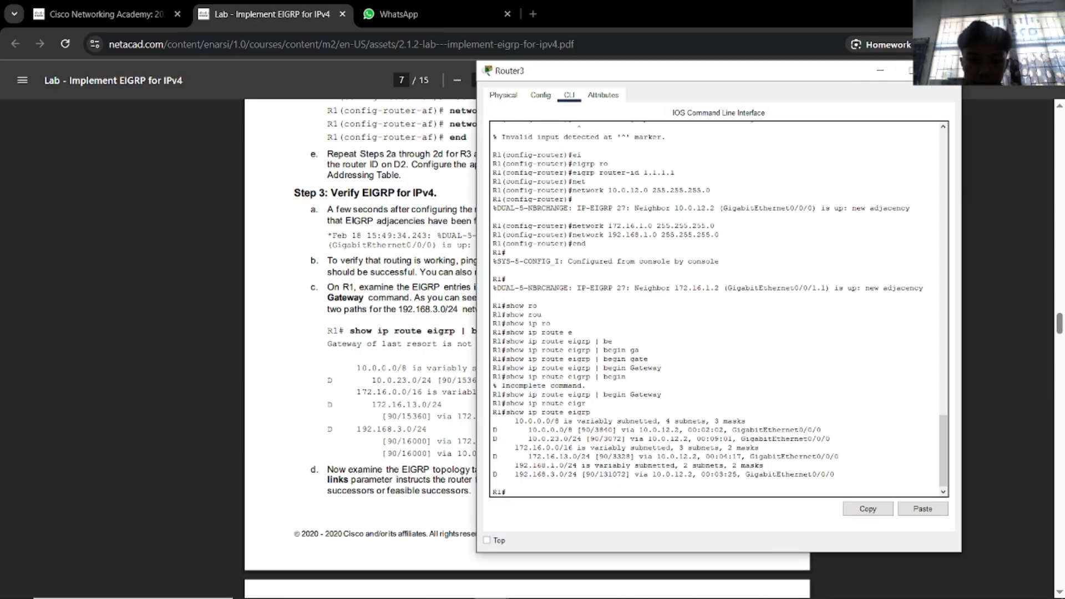
pyautogui.click(881, 70)
# Scroll the lab to page 8 and dock the Router3 console at the right edge.
pyautogui.scroll(-6, 636, 391)
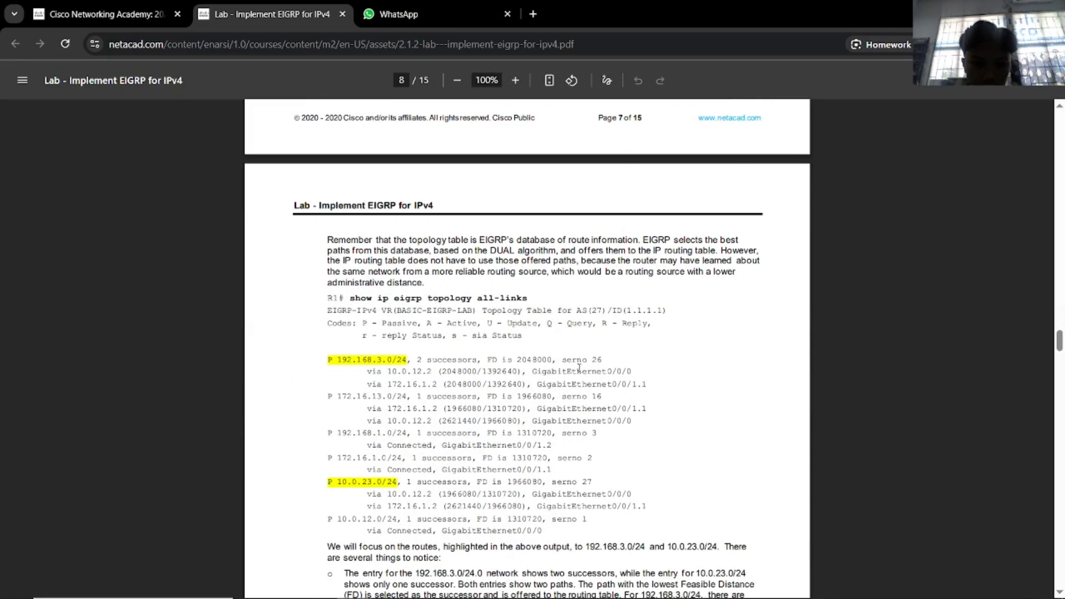
pyautogui.hotkey('alt', 'Tab')
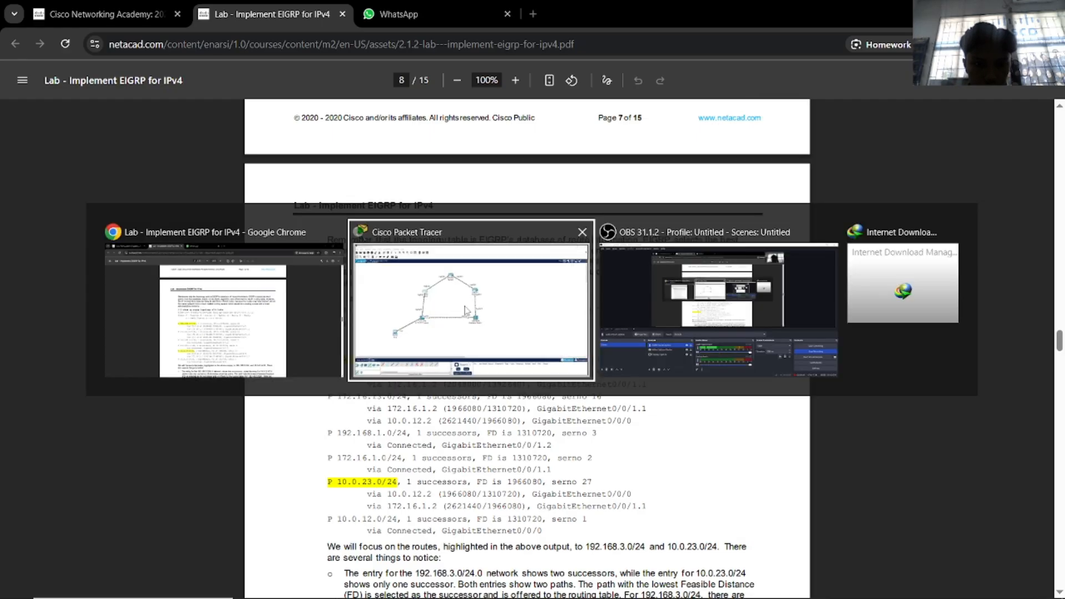
pyautogui.hotkey('alt', 'Tab')
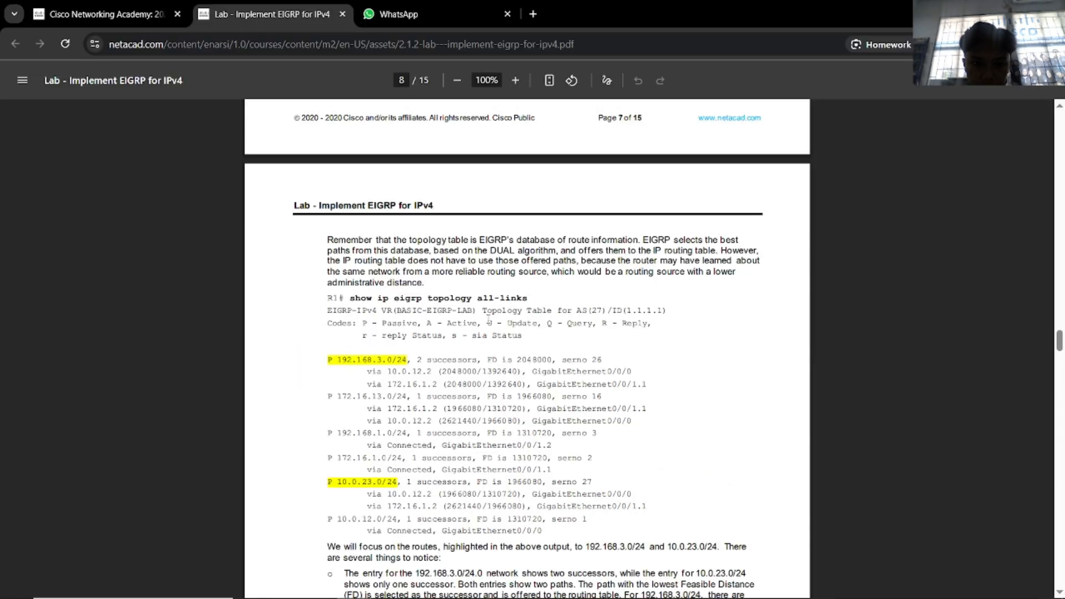
pyautogui.hotkey('alt', 'Tab')
pyautogui.click(750, 326)
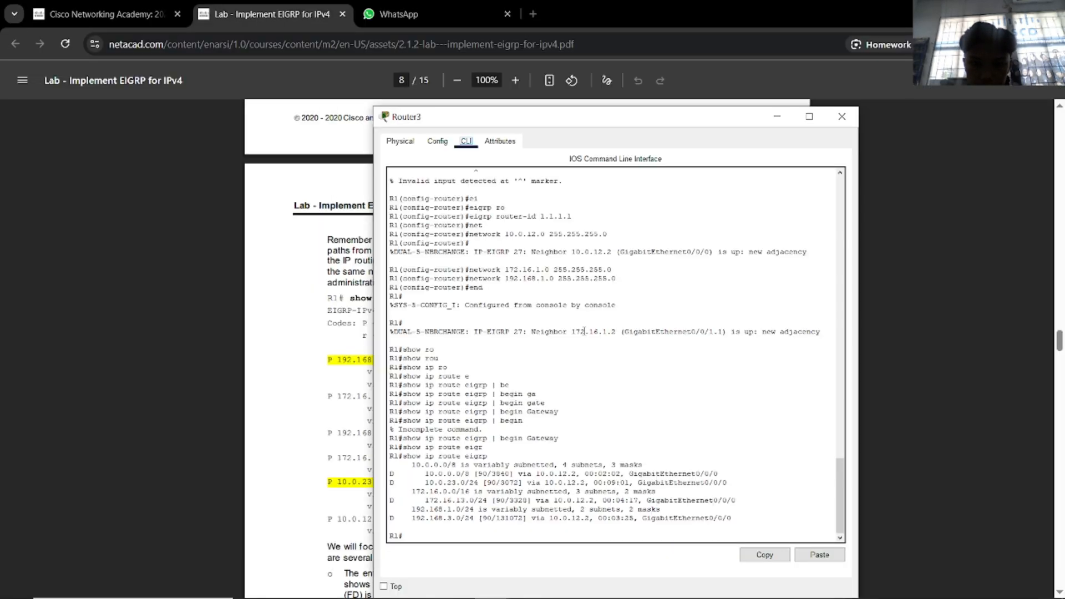
pyautogui.moveTo(550, 119); pyautogui.dragTo(807, 105)
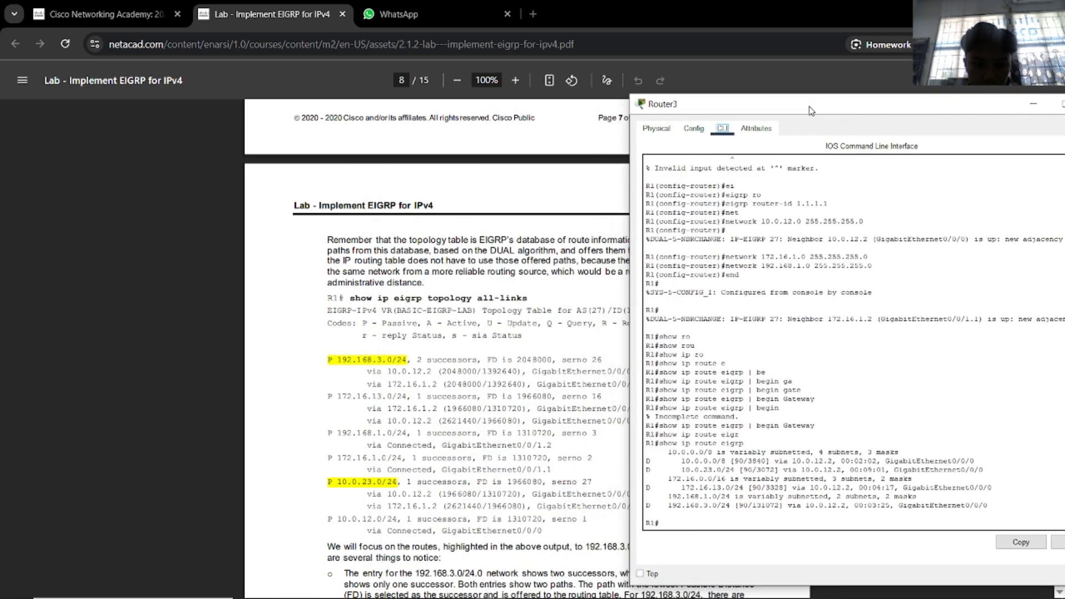
# Run show ip eigrp topology all-links, showing AS 27 routes including 192.168.3.0/24's two paths.
pyautogui.click(695, 525)
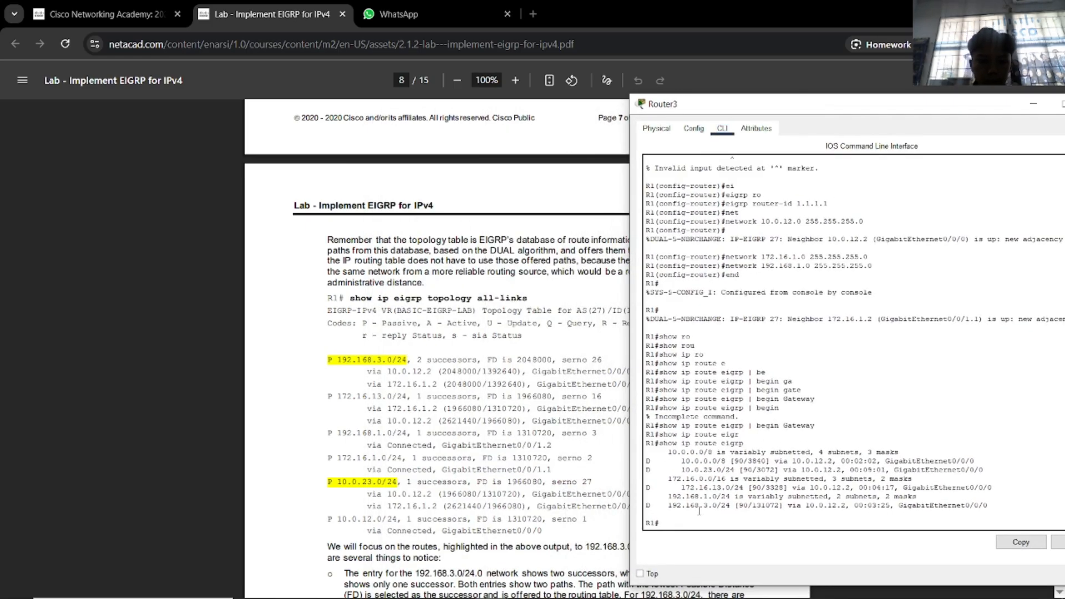
pyautogui.write('show ip')
pyautogui.press('Tab')
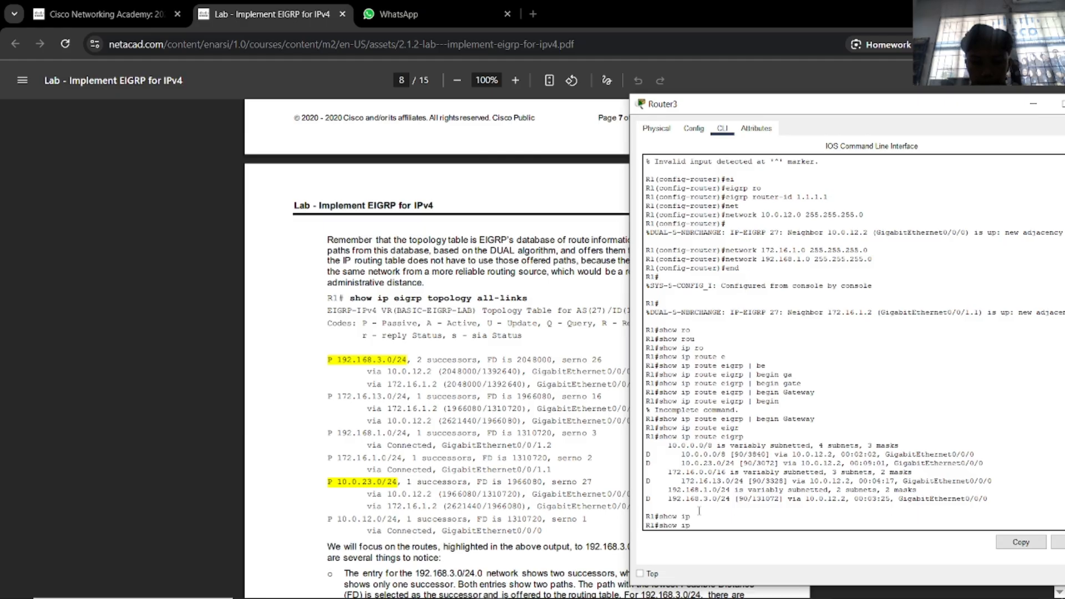
pyautogui.write('e')
pyautogui.press('Tab')
pyautogui.write('e')
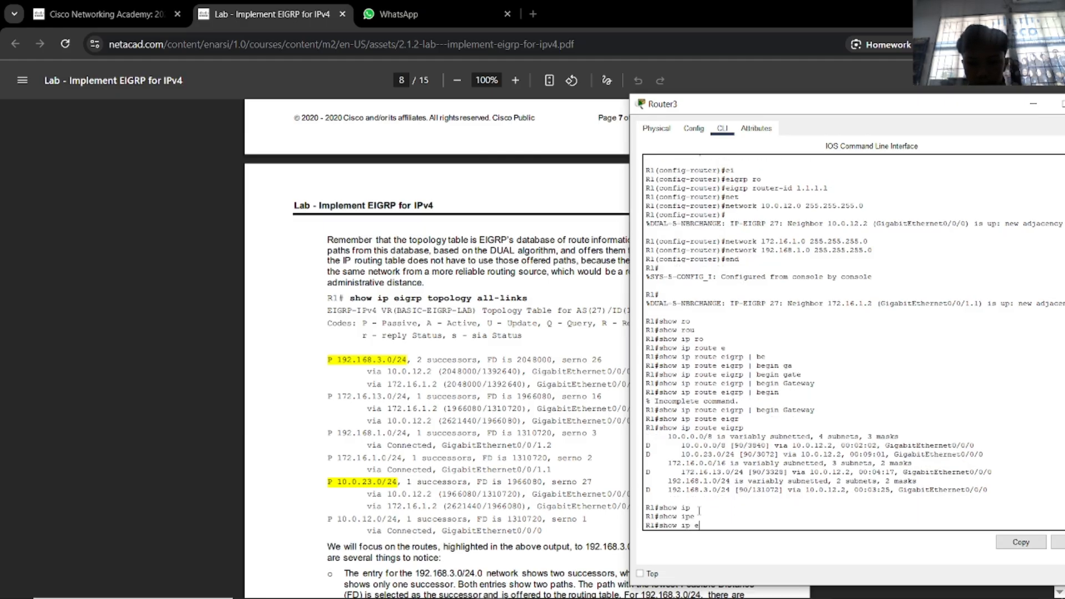
pyautogui.press('Tab')
pyautogui.write('to')
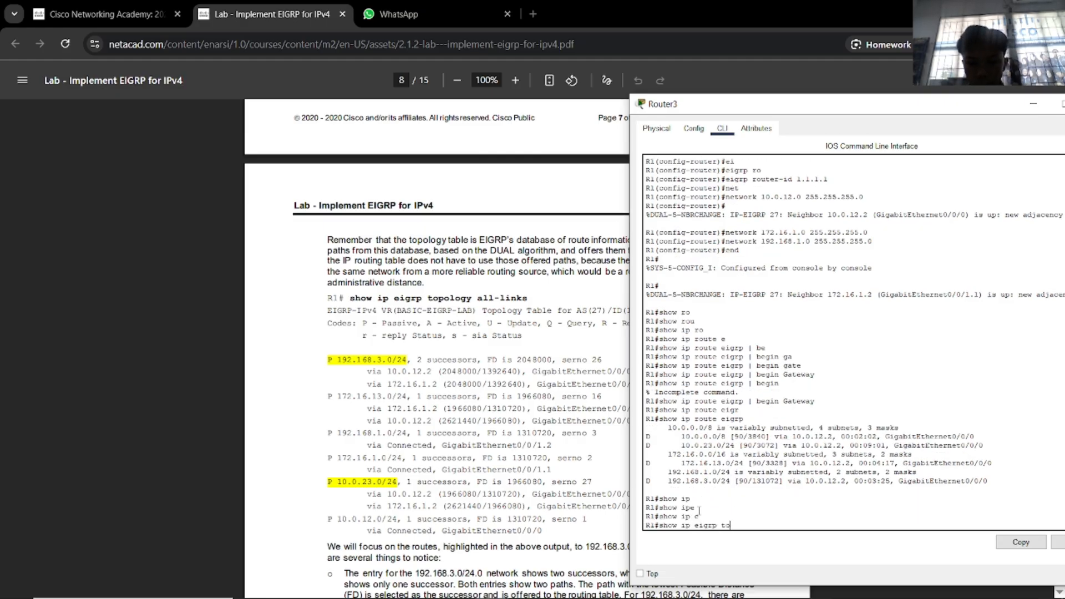
pyautogui.press('Tab')
pyautogui.write('al')
pyautogui.press('Tab')
pyautogui.press('Return')
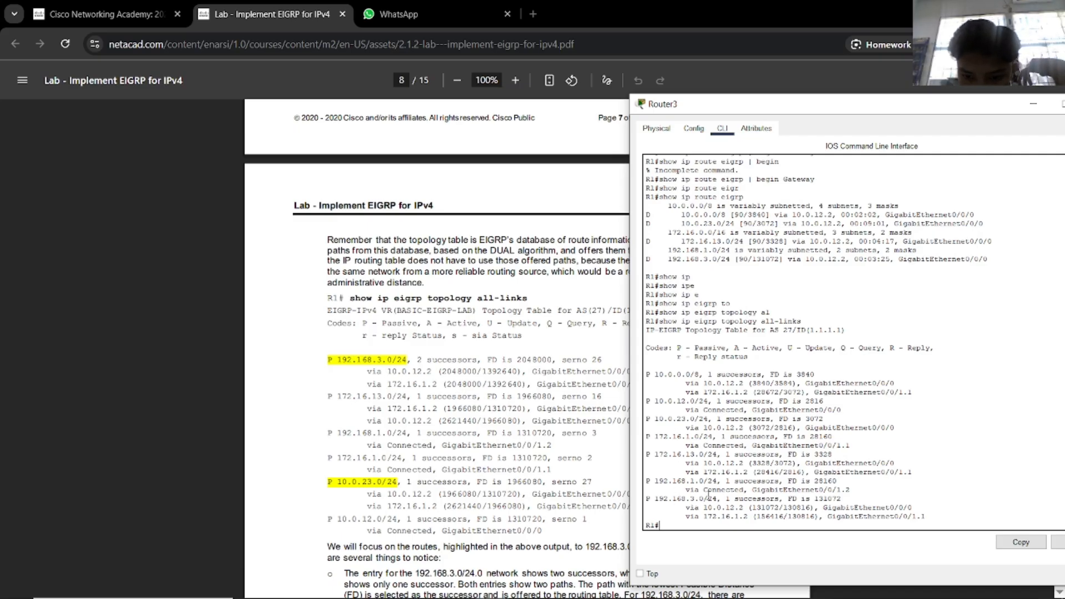
# Highlight the 192.168.3.0/24 entry, shift the console right, and scroll the lab to page 9 step e.
pyautogui.moveTo(659, 499); pyautogui.dragTo(772, 500)
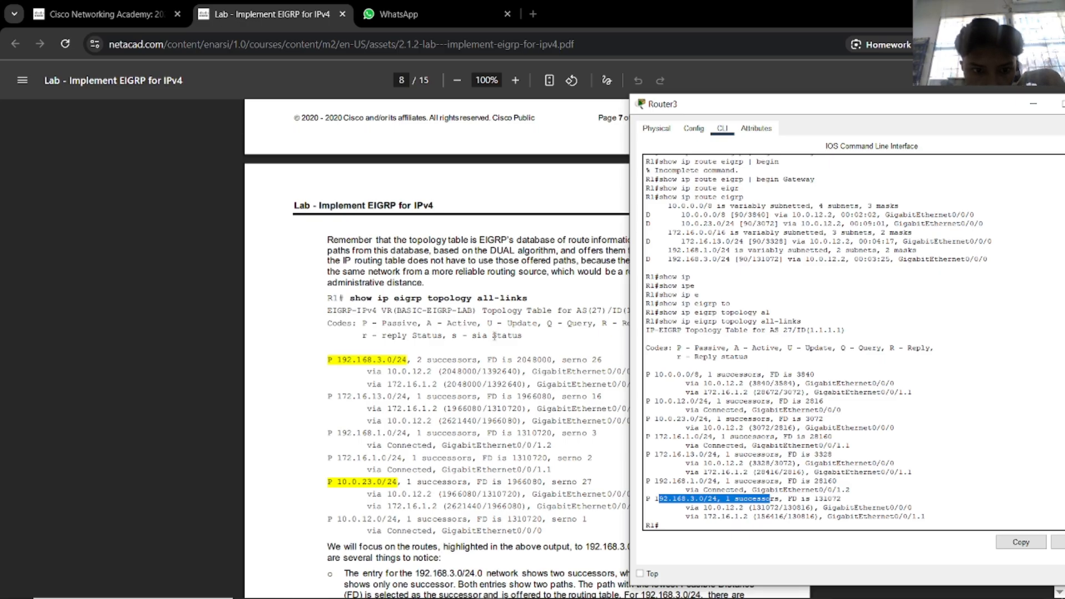
pyautogui.moveTo(653, 111); pyautogui.dragTo(789, 114)
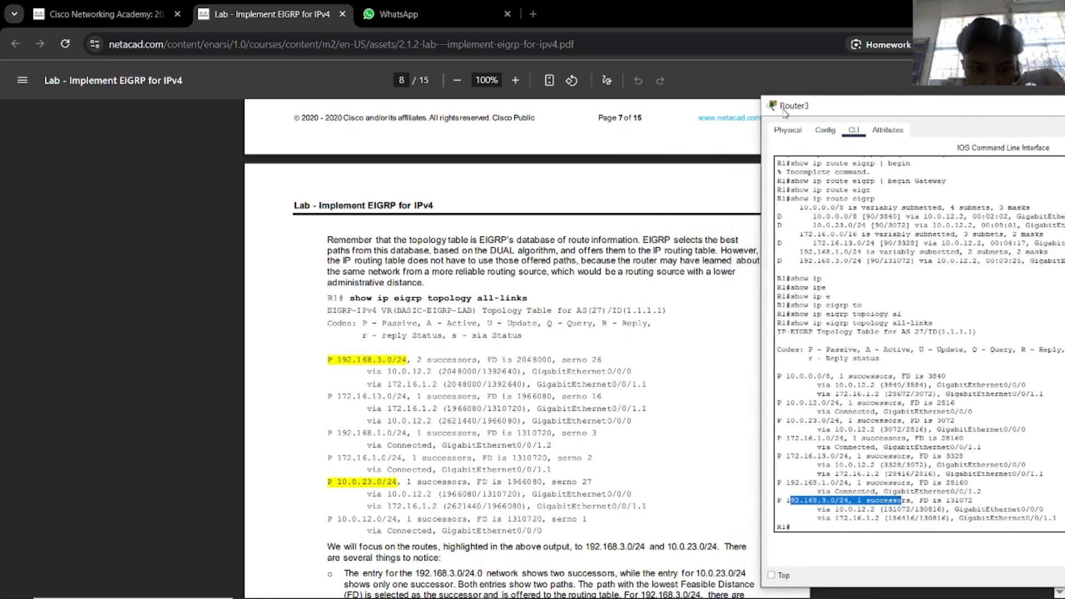
pyautogui.scroll(-2, 608, 321)
pyautogui.scroll(-1, 609, 321)
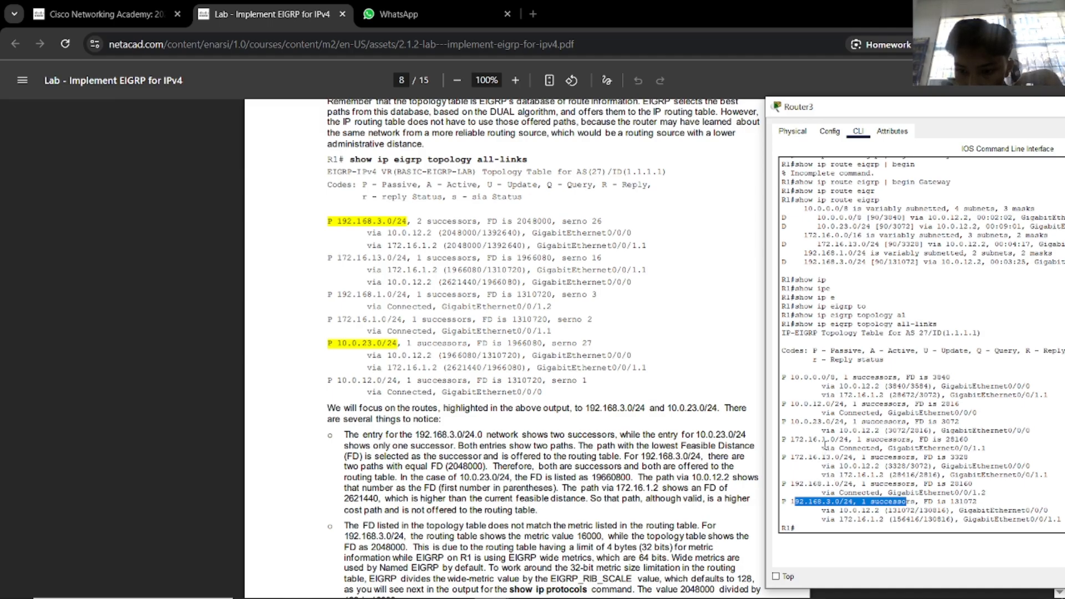
pyautogui.scroll(-2, 381, 370)
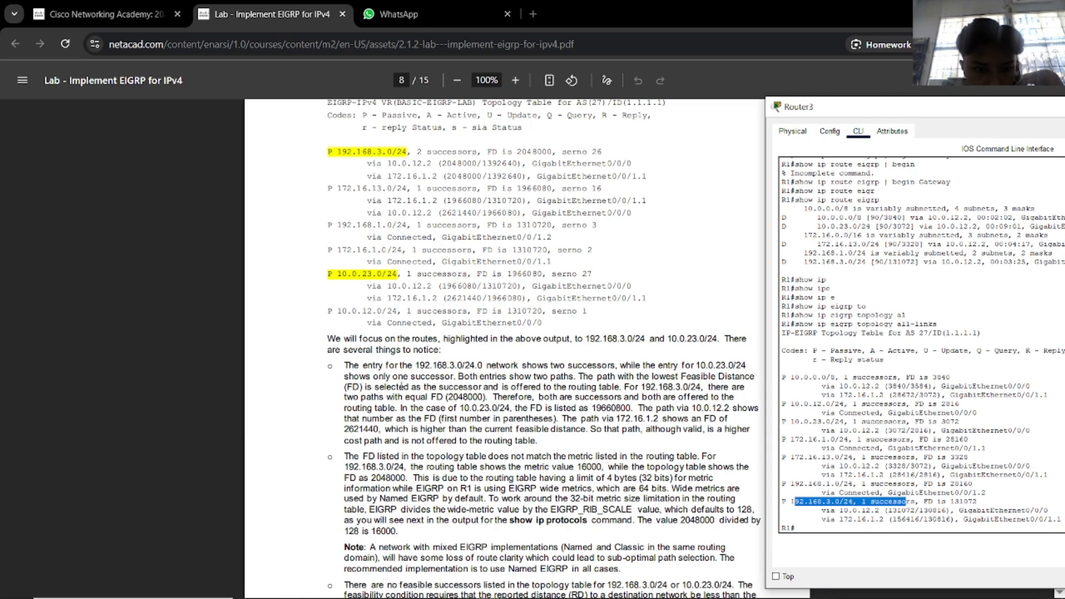
pyautogui.scroll(-7, 618, 303)
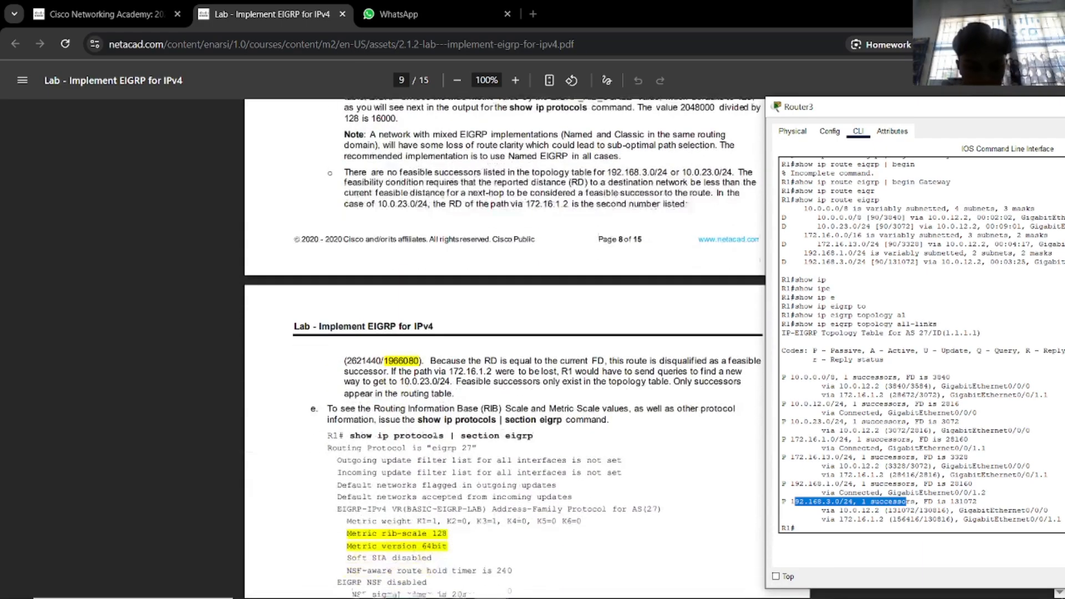
pyautogui.scroll(-2, 436, 426)
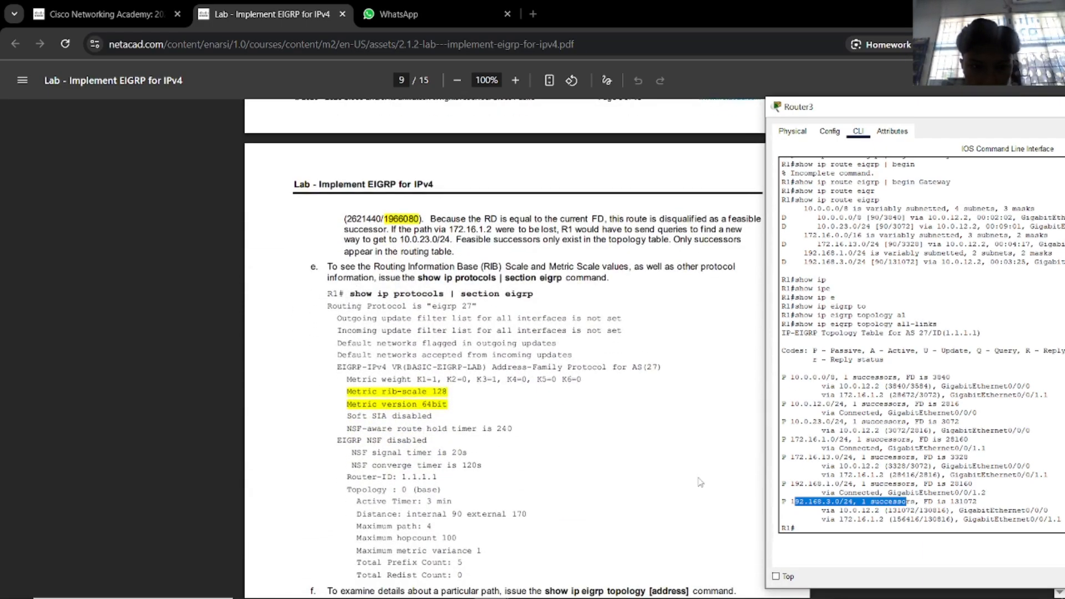
# Run show ip protocols on R1 to list EIGRP 27 and its networks.
pyautogui.click(855, 529)
pyautogui.write('show ip po')
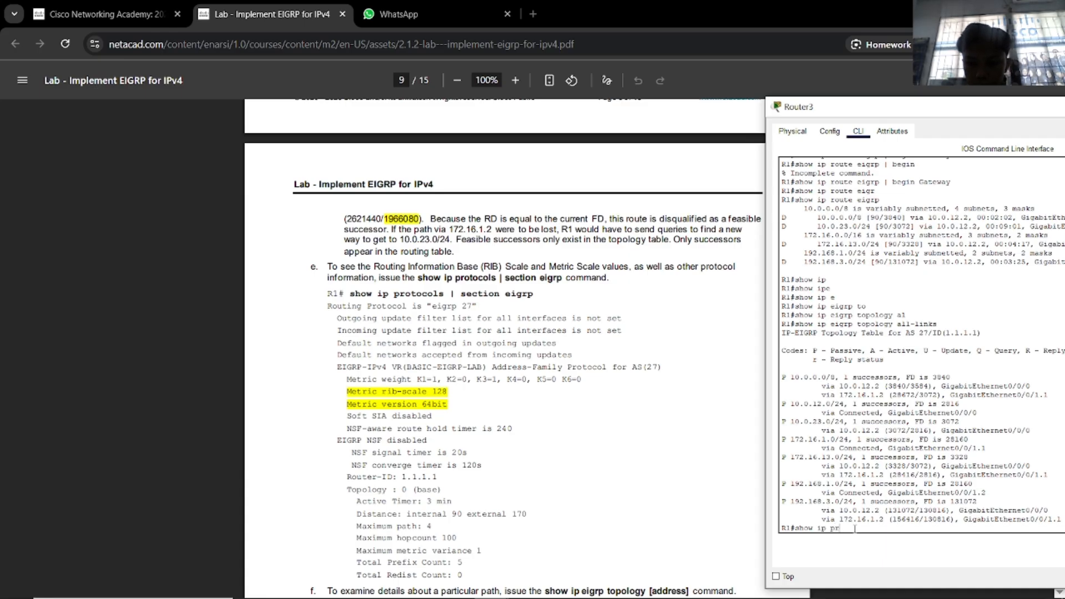
pyautogui.press('Tab')
pyautogui.press('Return')
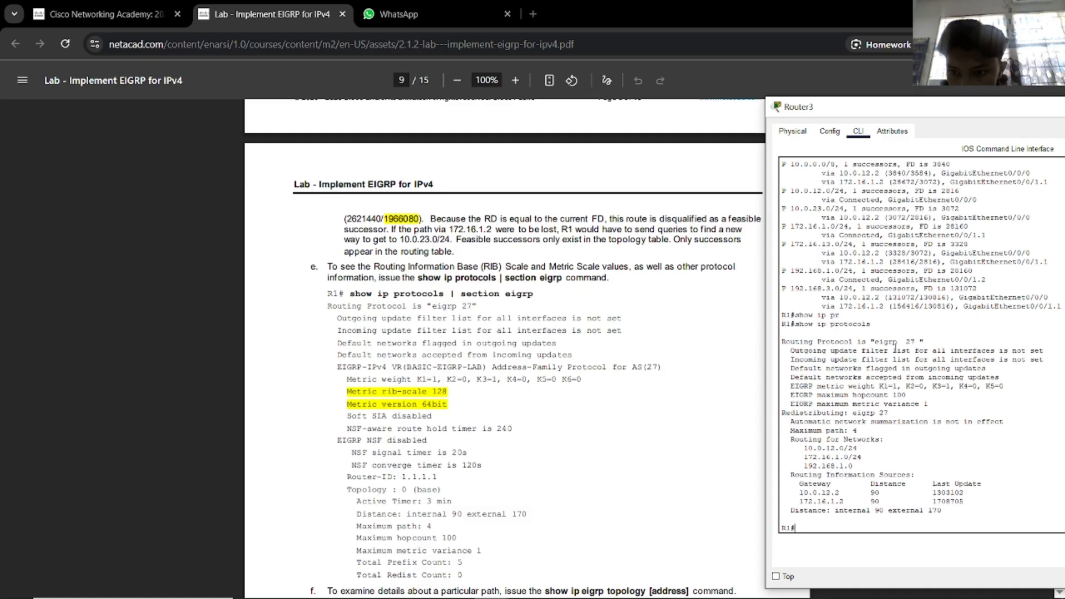
# Try the '| section eigrp' filter, then rerun plain show ip protocols after it is rejected.
pyautogui.press('Up')
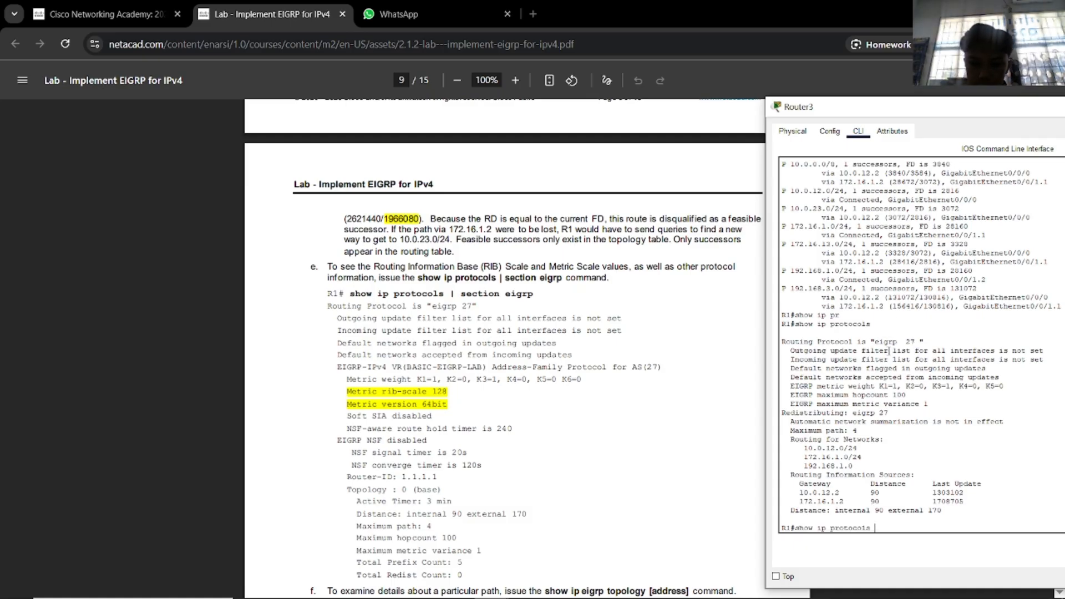
pyautogui.write('| se')
pyautogui.press('Tab')
pyautogui.write('c')
pyautogui.press('Tab')
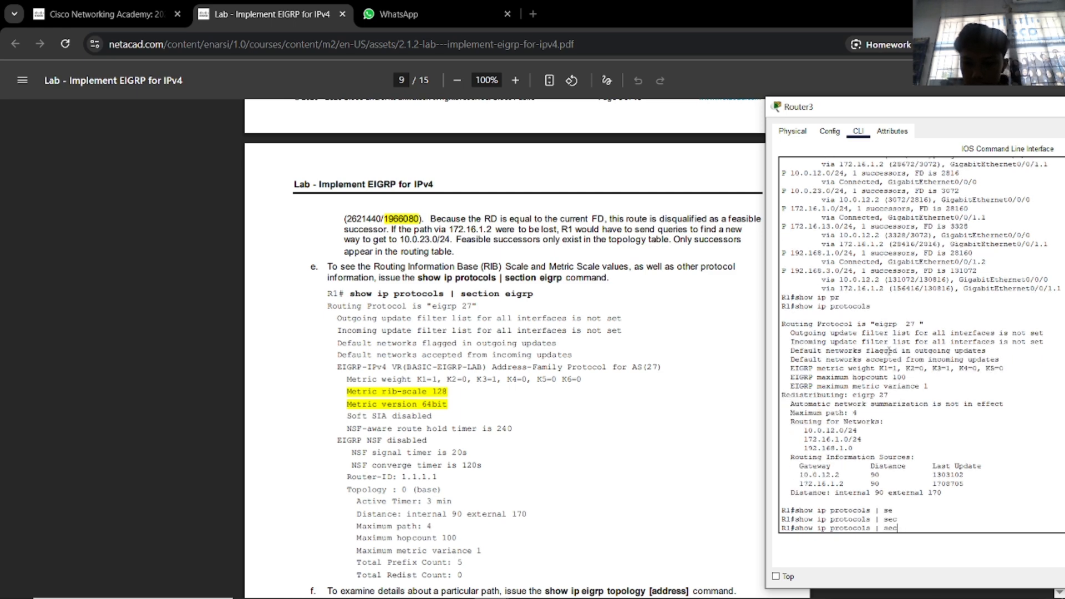
pyautogui.write('tio')
pyautogui.press('Tab')
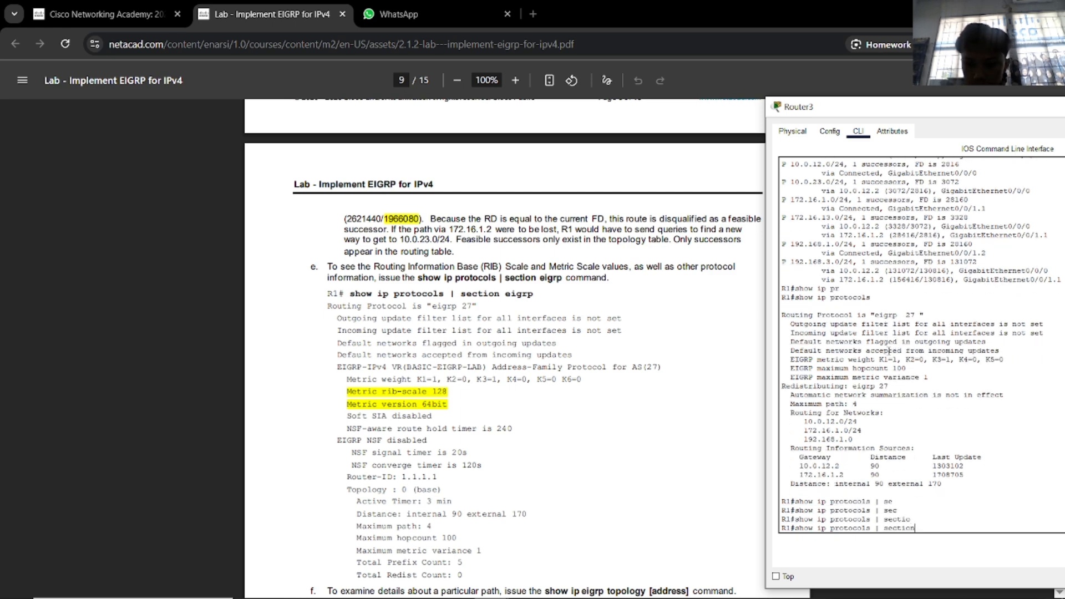
pyautogui.write('n eigrp')
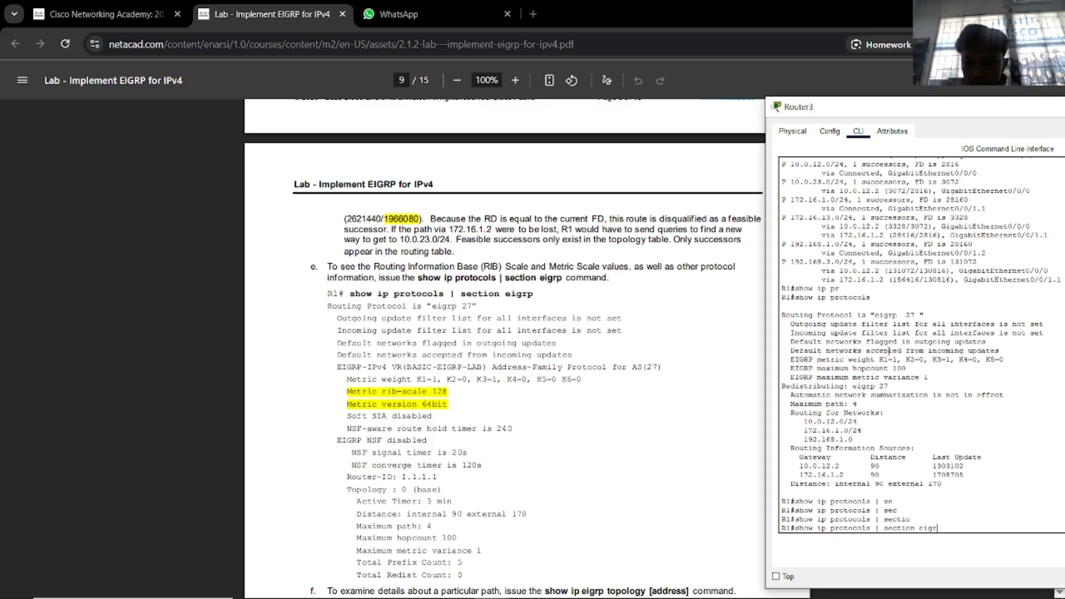
pyautogui.press('Return')
pyautogui.press('Up')
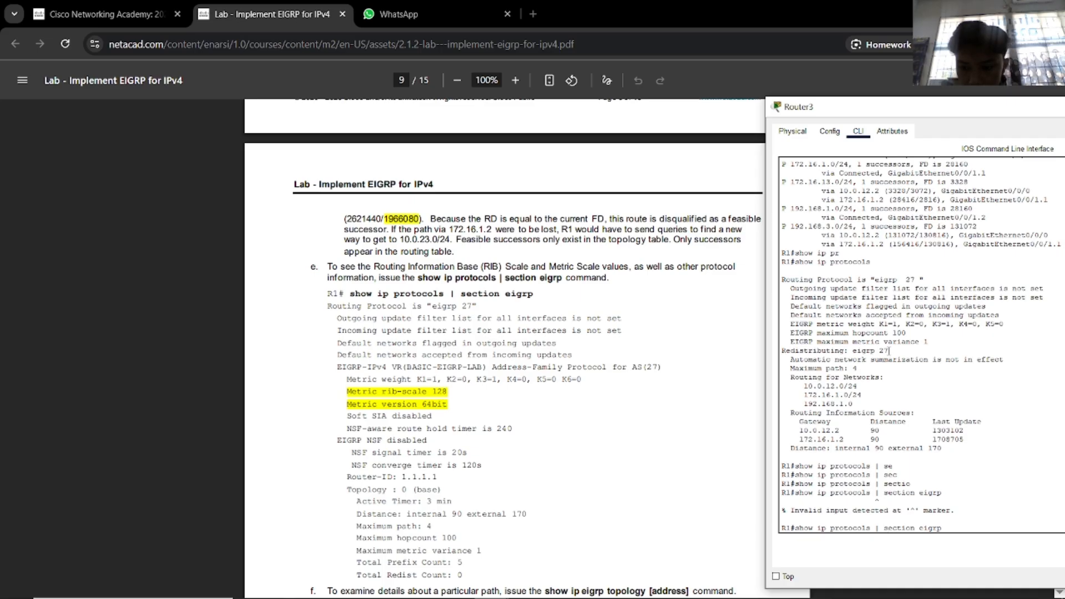
pyautogui.press('BackSpace')
pyautogui.press('BackSpace')
pyautogui.press('BackSpace')
pyautogui.press('BackSpace')
pyautogui.press('BackSpace')
pyautogui.press('BackSpace')
pyautogui.press('BackSpace')
pyautogui.press('BackSpace')
pyautogui.press('BackSpace')
pyautogui.press('BackSpace')
pyautogui.press('BackSpace')
pyautogui.press('BackSpace')
pyautogui.press('BackSpace')
pyautogui.press('BackSpace')
pyautogui.press('BackSpace')
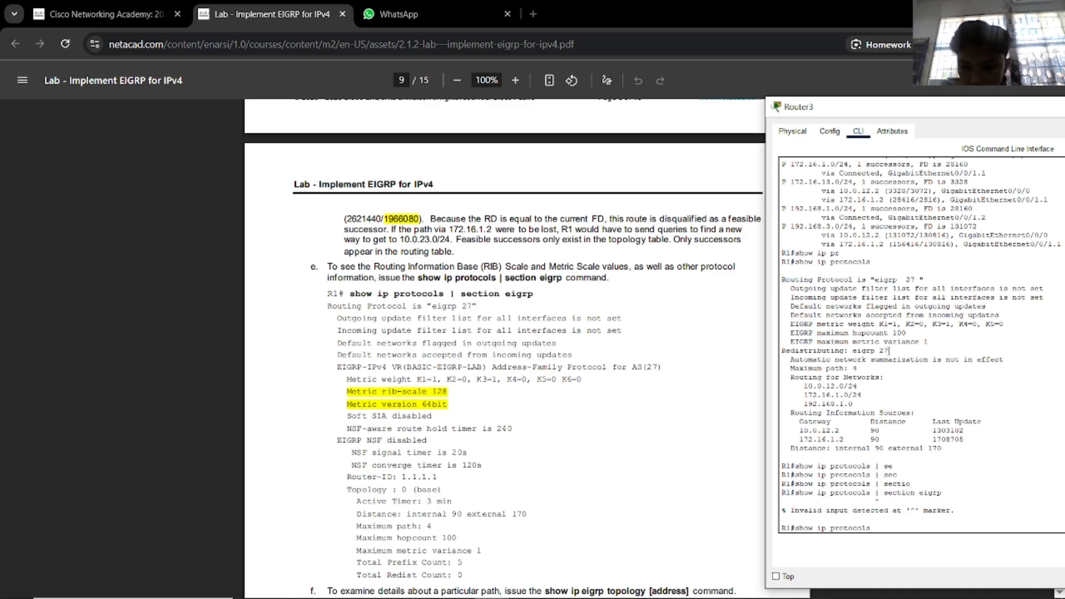
pyautogui.press('Return')
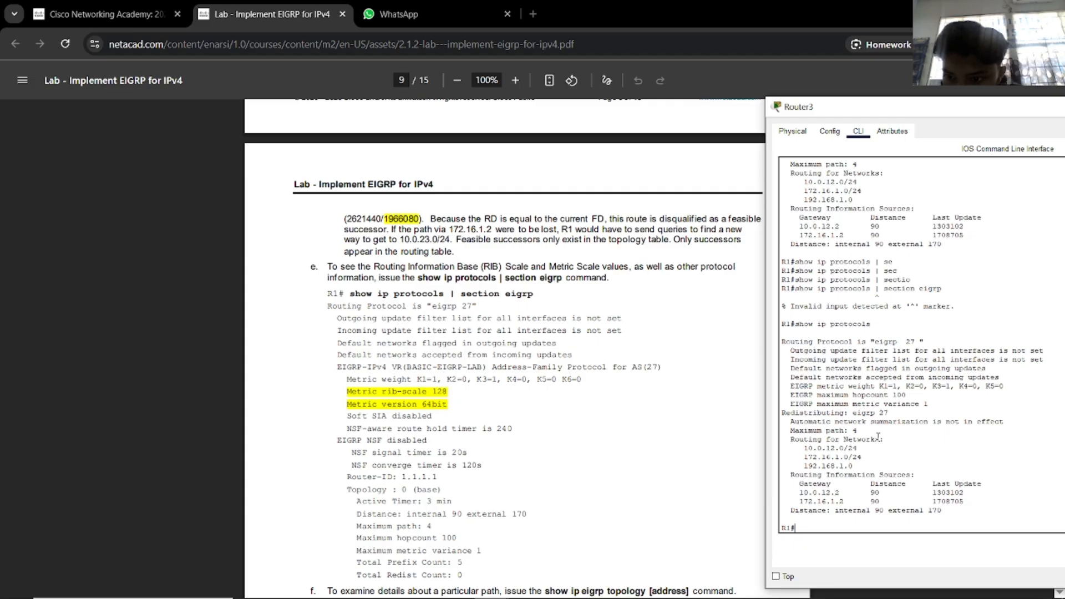
# Query the EIGRP topology for 192.168.3.0/24 with show ip eigrp topology.
pyautogui.scroll(-6, 598, 424)
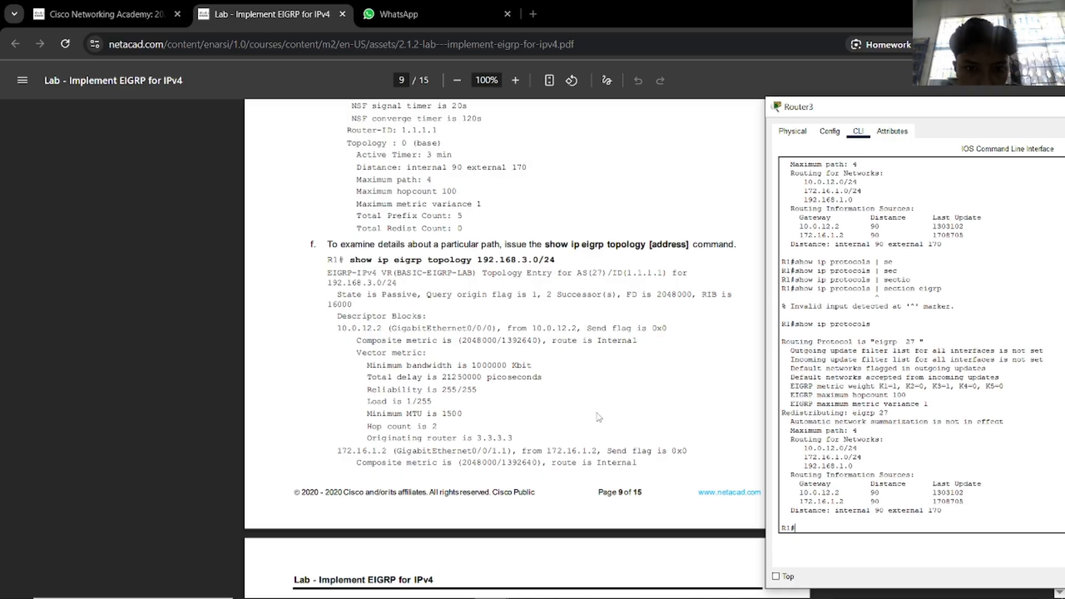
pyautogui.write('sh')
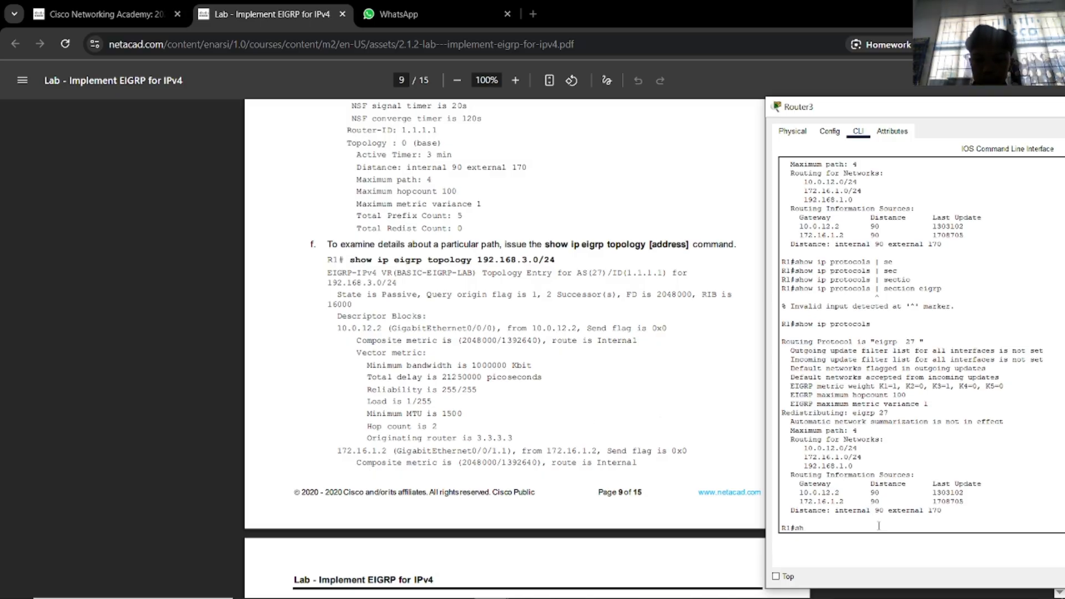
pyautogui.write('ow ip e')
pyautogui.press('Tab')
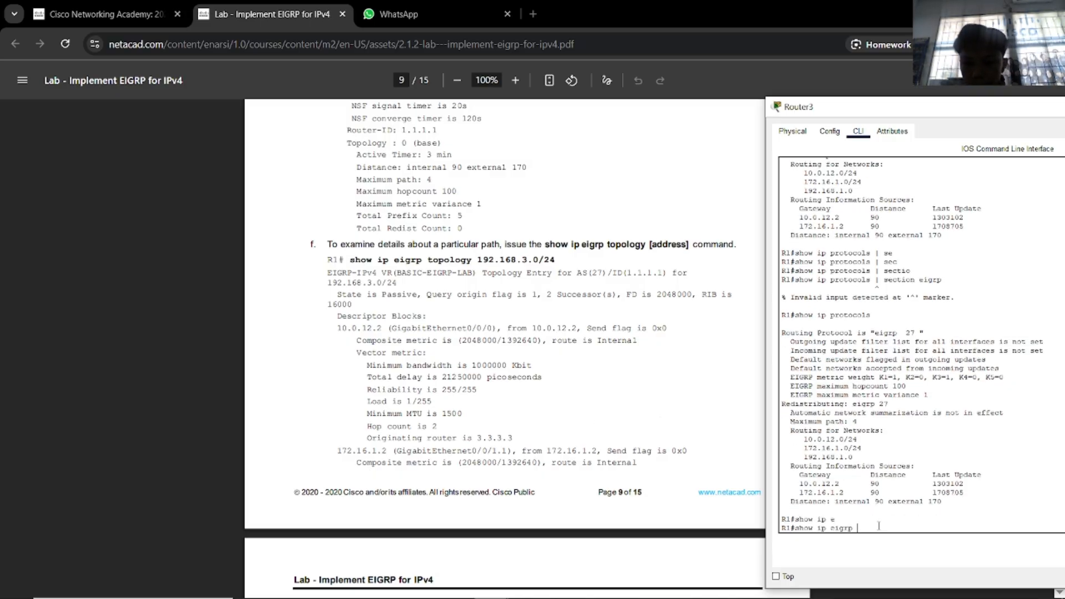
pyautogui.write('t')
pyautogui.press('Tab')
pyautogui.write('o')
pyautogui.press('Tab')
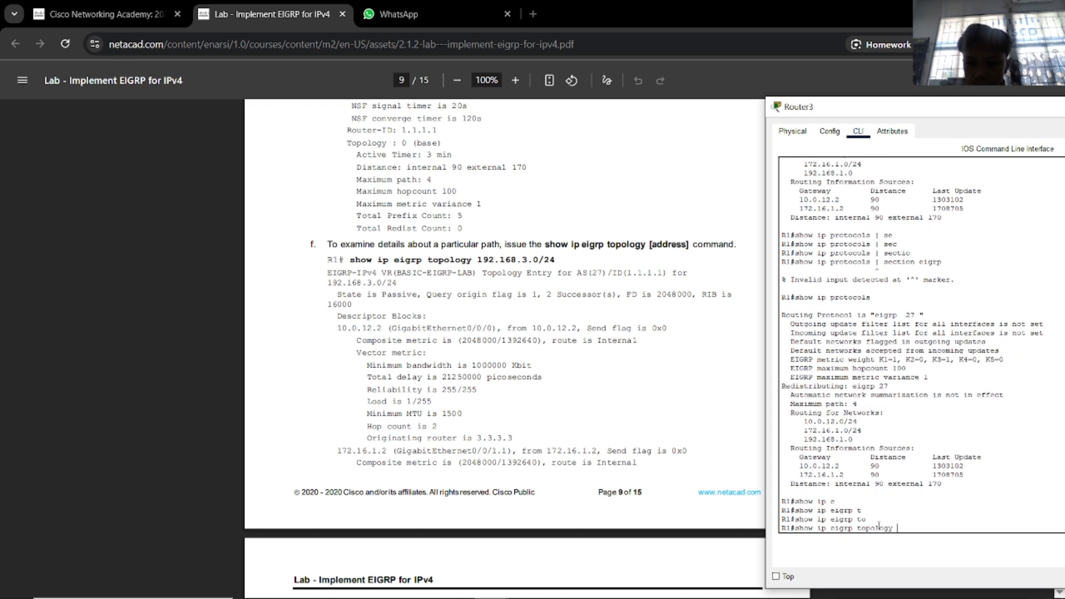
pyautogui.write('192.16')
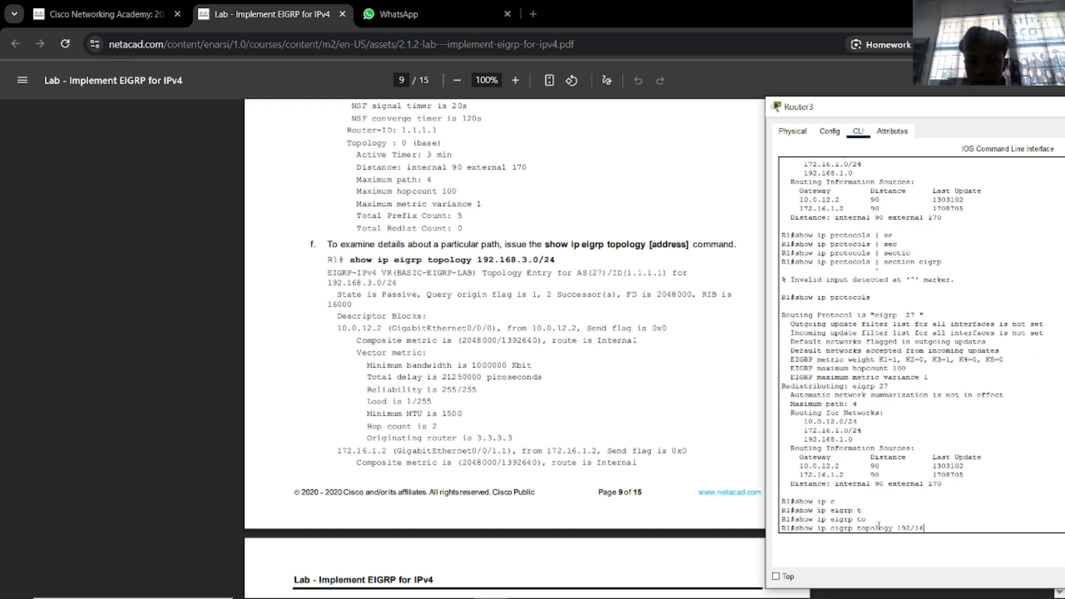
pyautogui.write('8.')
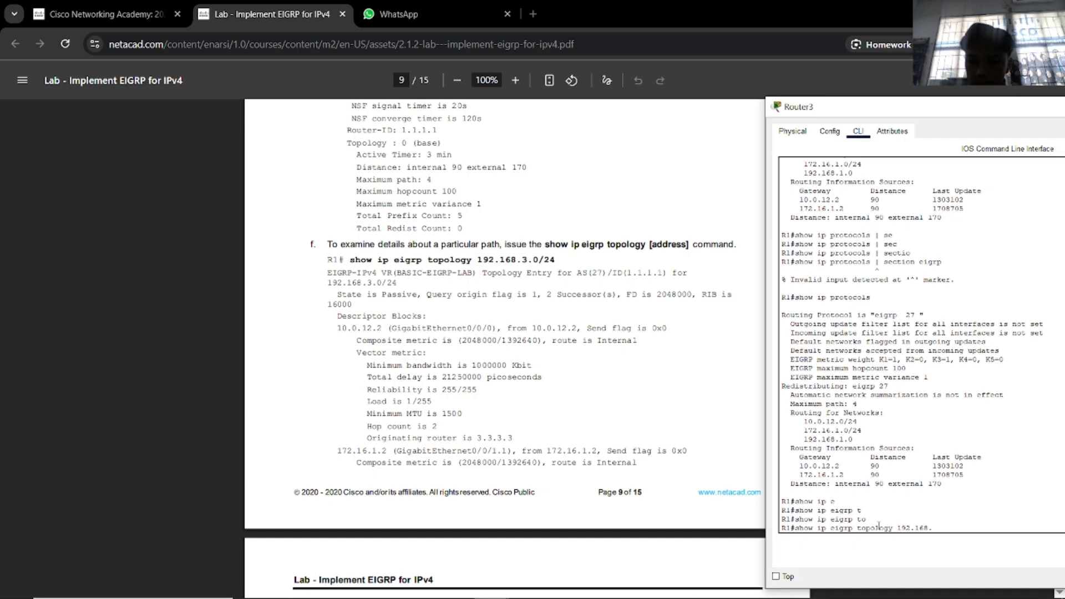
pyautogui.write('3.0/')
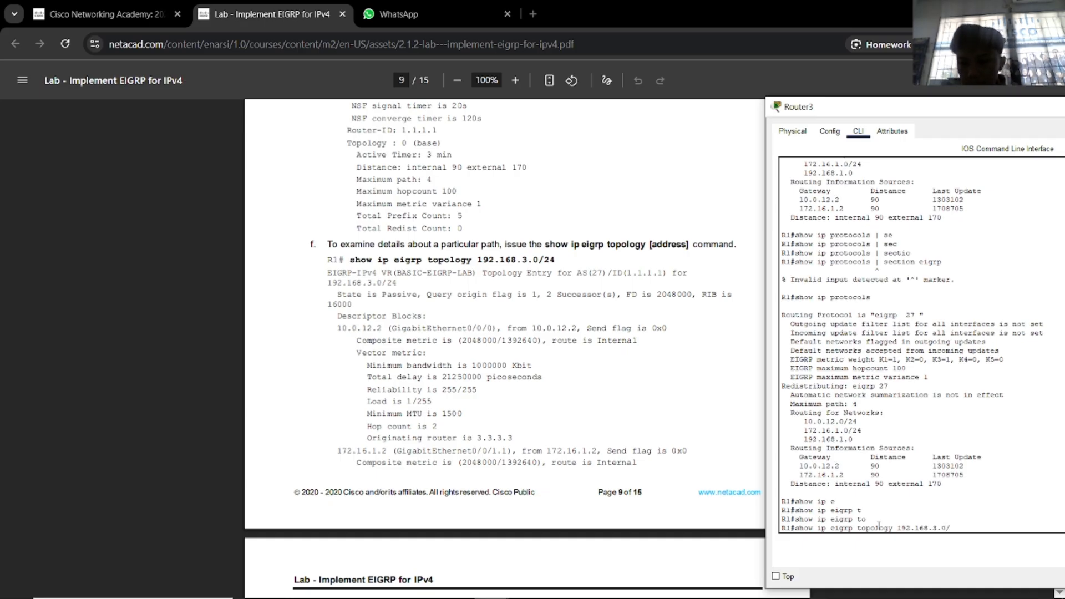
pyautogui.write('24')
pyautogui.press('Return')
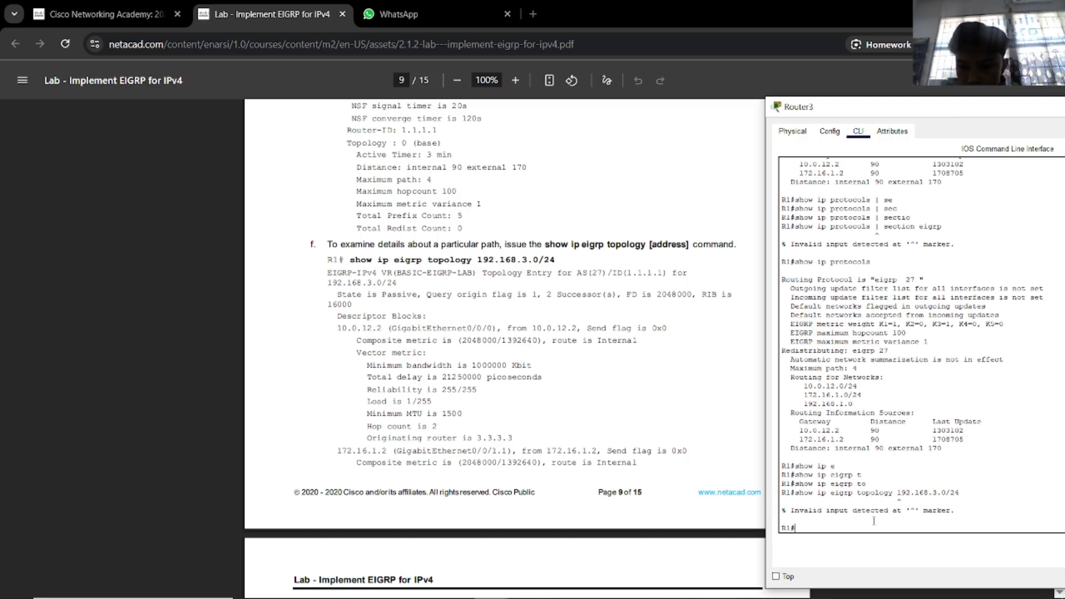
# Show the full EIGRP topology table, highlight the 192.168.3.0/24 route, and scroll the PDF to page 10.
pyautogui.press('Up')
pyautogui.press('Tab')
pyautogui.press('Tab')
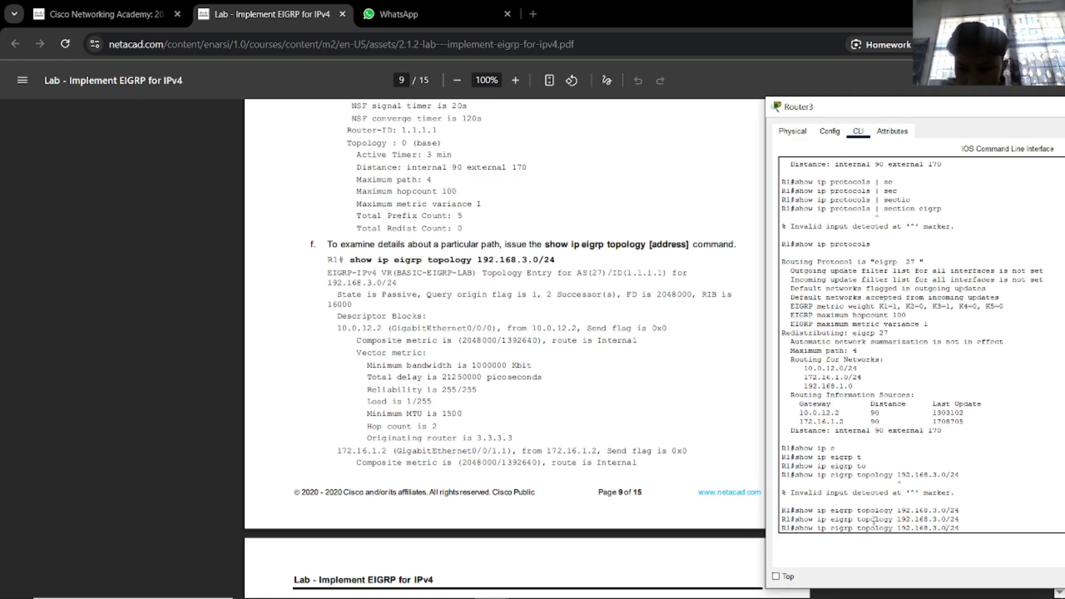
pyautogui.press('BackSpace')
pyautogui.press('BackSpace')
pyautogui.press('BackSpace')
pyautogui.press('BackSpace')
pyautogui.press('BackSpace')
pyautogui.press('BackSpace')
pyautogui.press('BackSpace')
pyautogui.press('BackSpace')
pyautogui.press('BackSpace')
pyautogui.press('BackSpace')
pyautogui.press('BackSpace')
pyautogui.press('BackSpace')
pyautogui.press('BackSpace')
pyautogui.press('BackSpace')
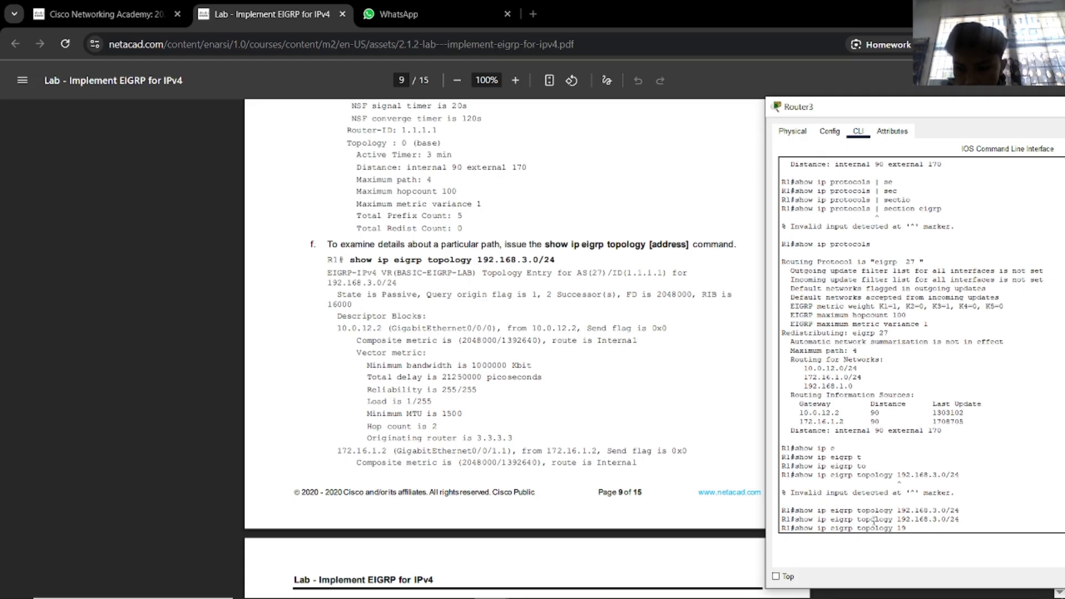
pyautogui.press('Return')
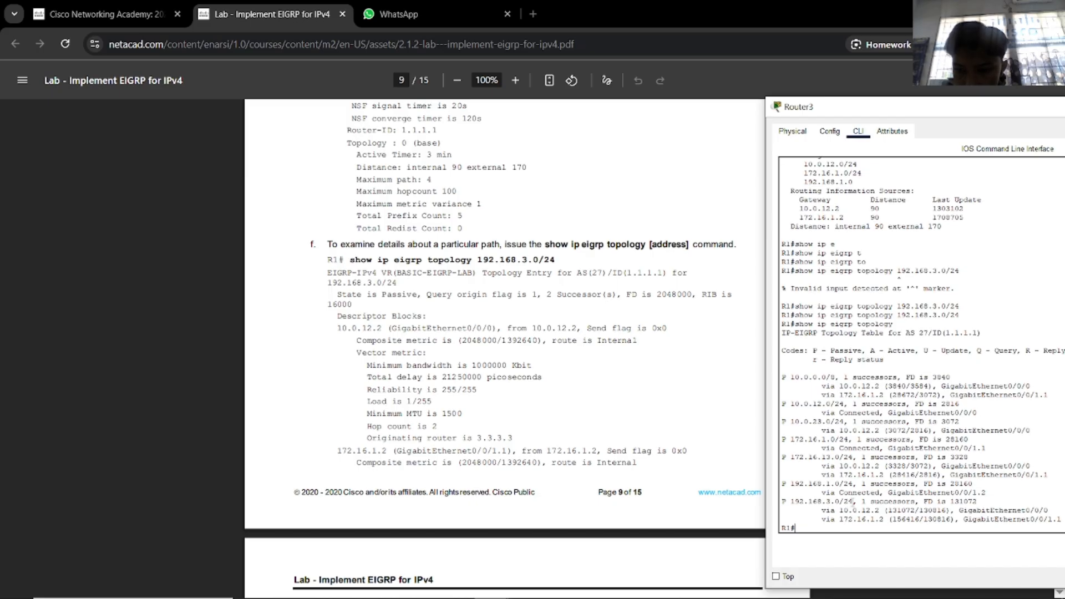
pyautogui.moveTo(853, 502); pyautogui.dragTo(790, 503)
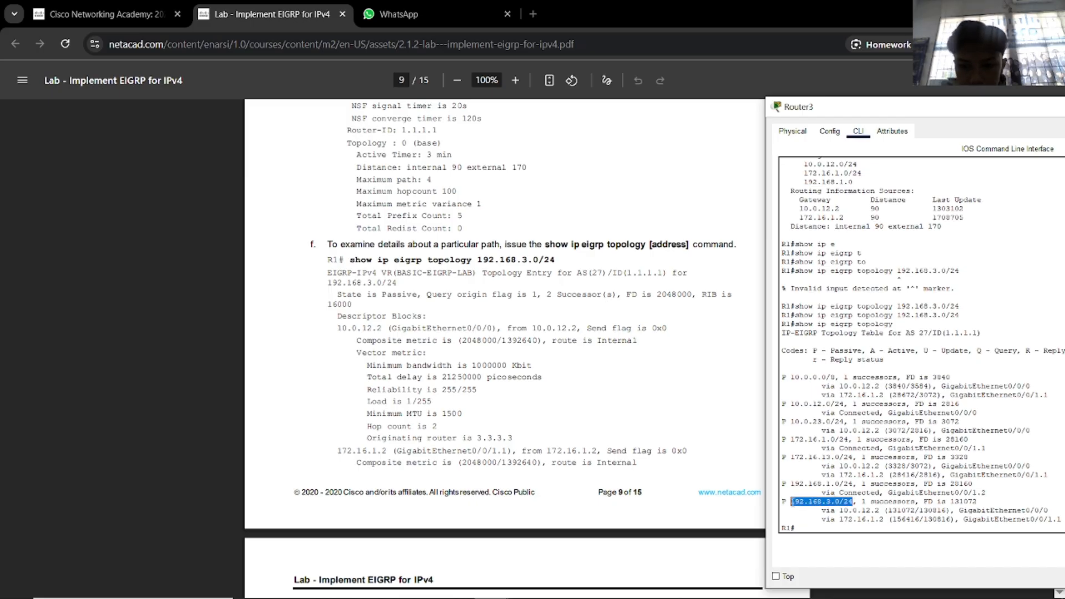
pyautogui.click(809, 526)
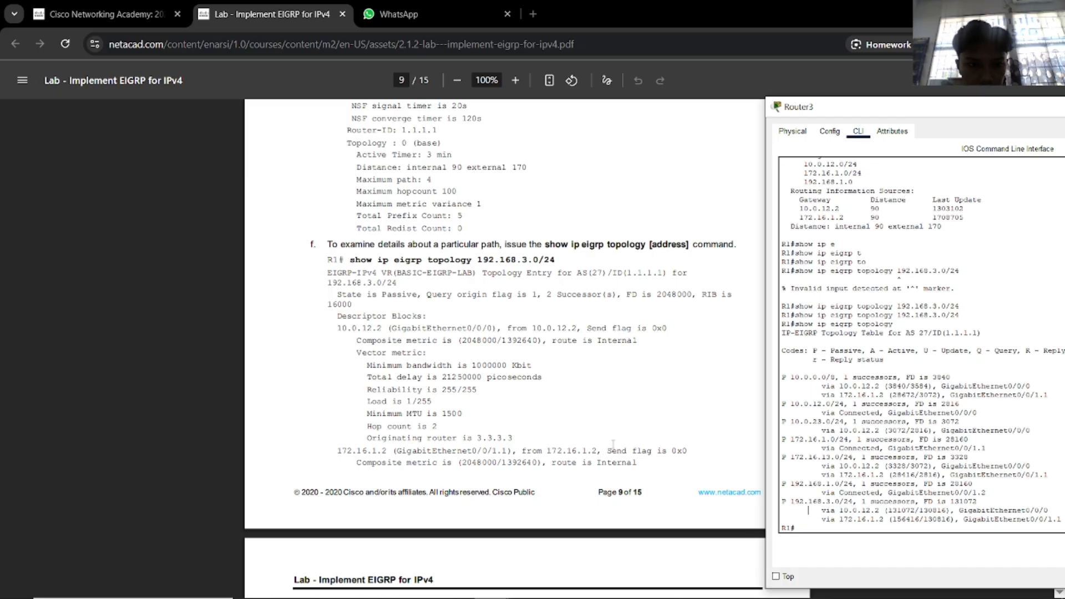
pyautogui.scroll(-5, 613, 444)
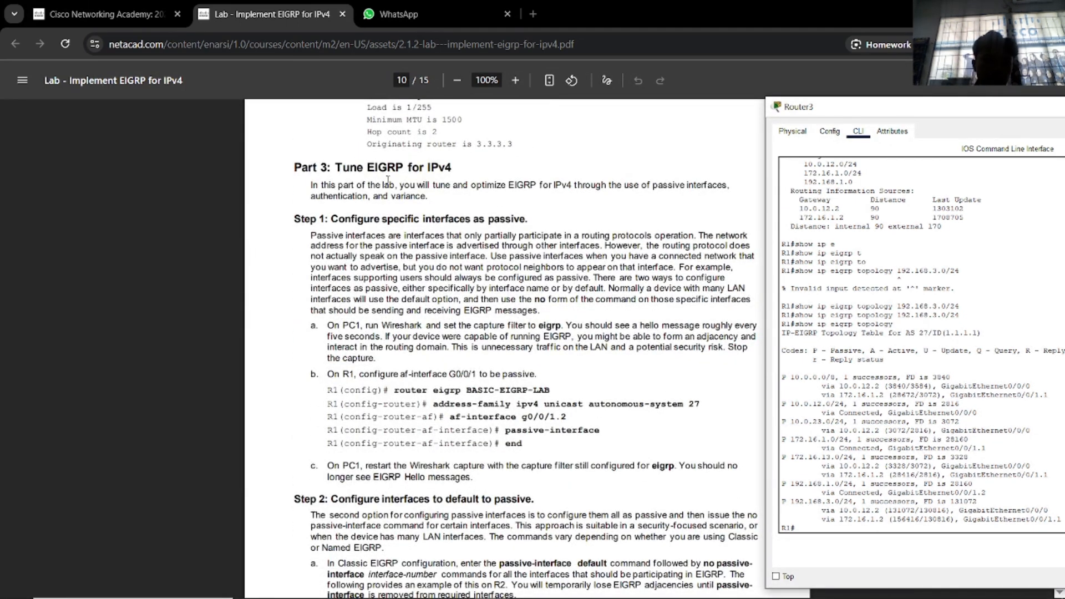
pyautogui.click(445, 167)
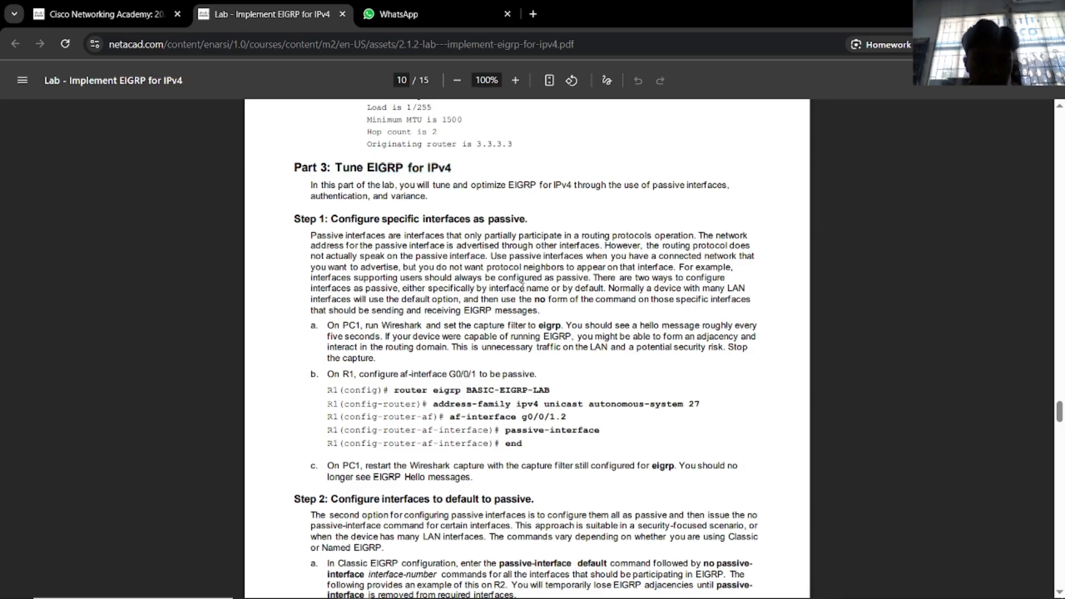
pyautogui.hotkey('alt', 'Tab')
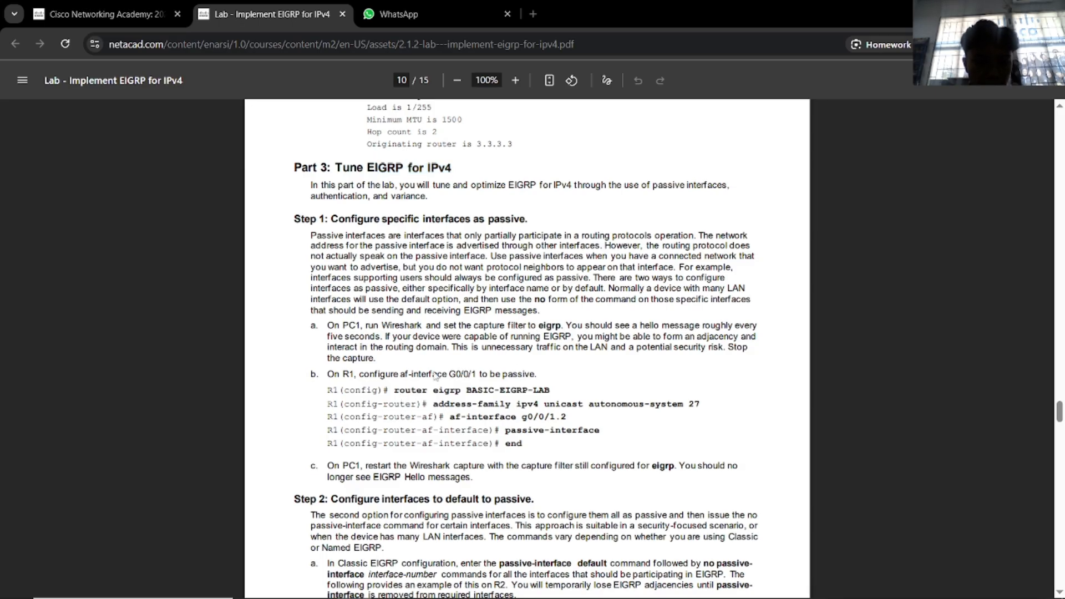
pyautogui.hotkey('alt', 'Tab')
pyautogui.press('Tab')
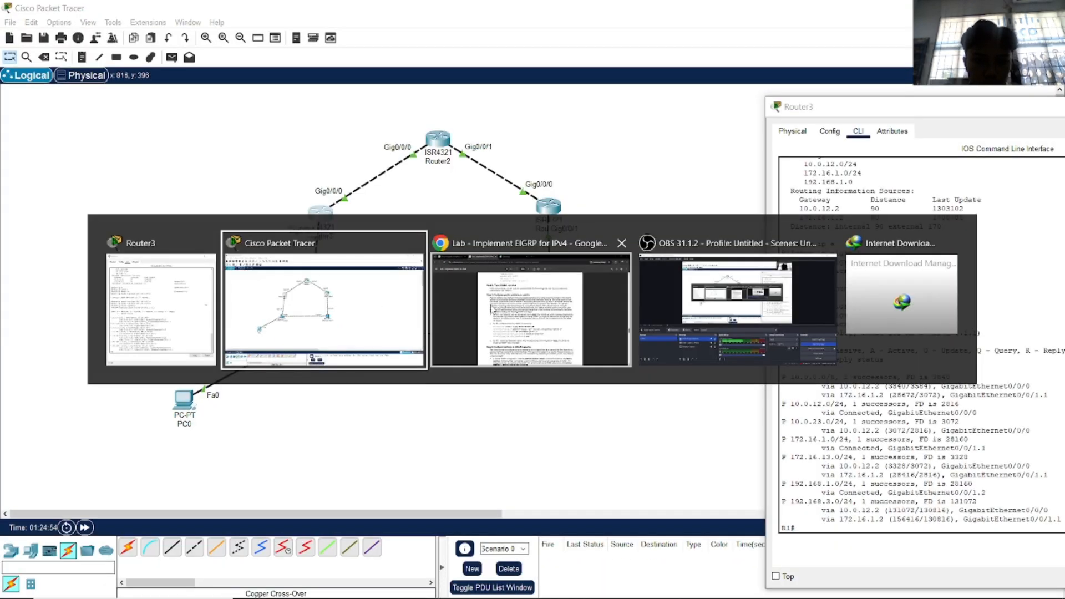
pyautogui.hotkey('alt', 'Tab')
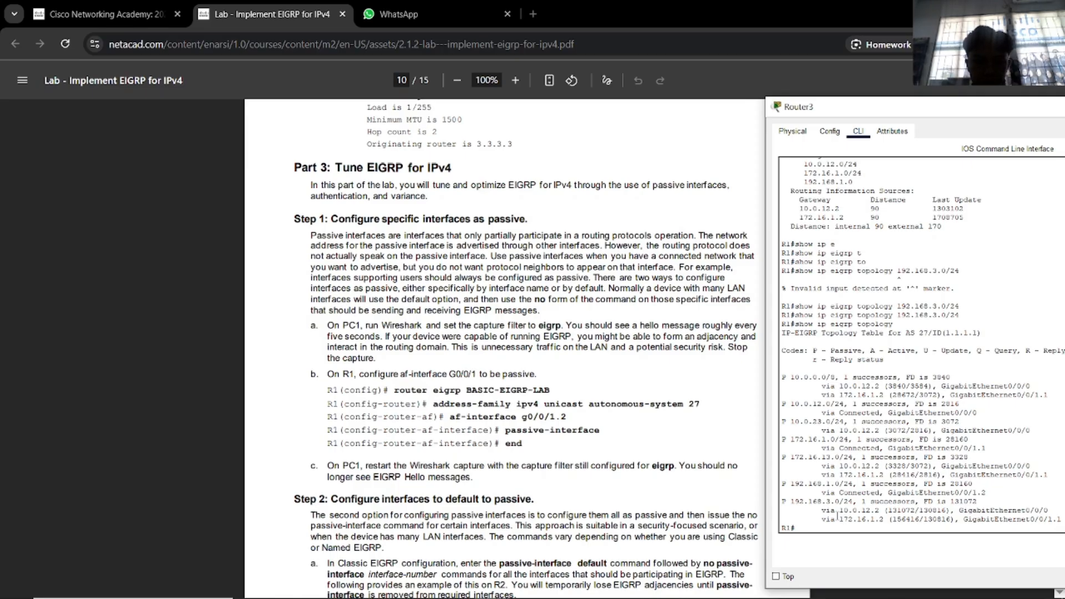
# Enter global configuration and the router eigrp 27 configuration on R1.
pyautogui.write('conf')
pyautogui.press('Tab')
pyautogui.write('t')
pyautogui.press('Tab')
pyautogui.press('Return')
pyautogui.write('ro')
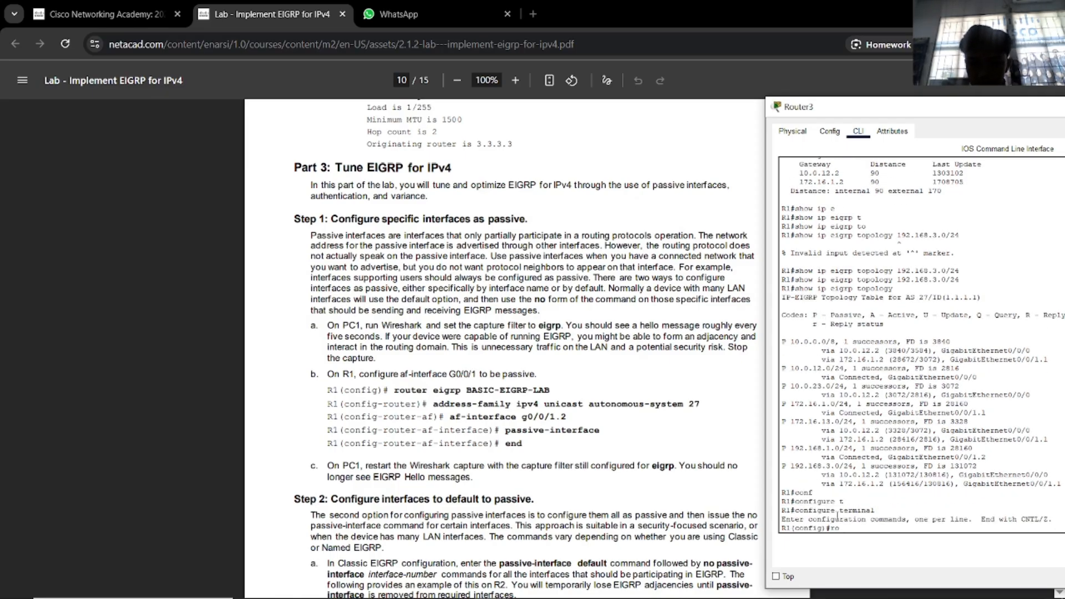
pyautogui.press('Tab')
pyautogui.write('e')
pyautogui.press('Tab')
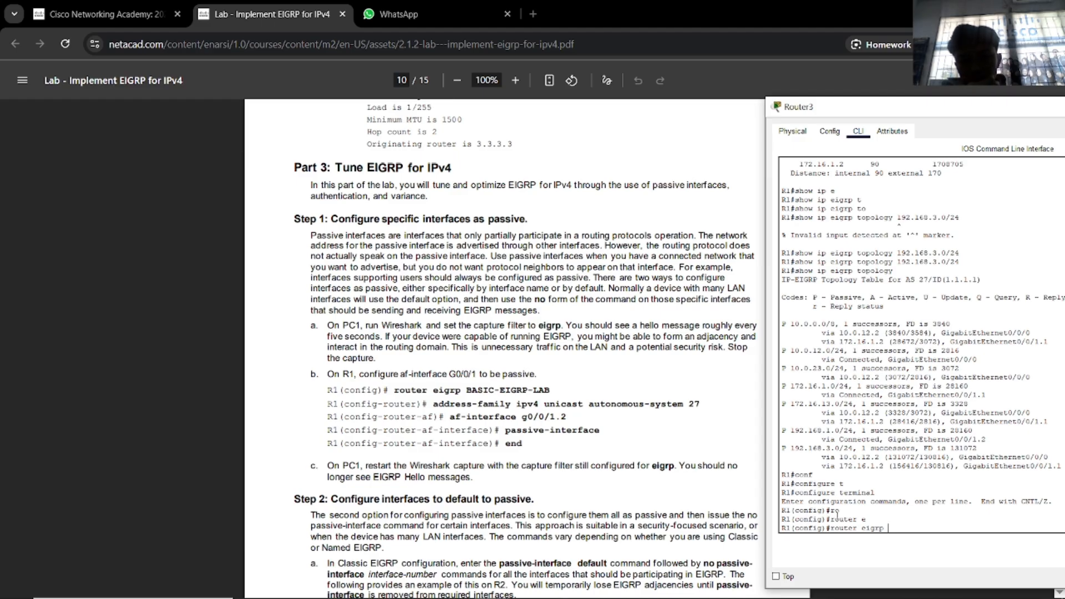
pyautogui.write('24')
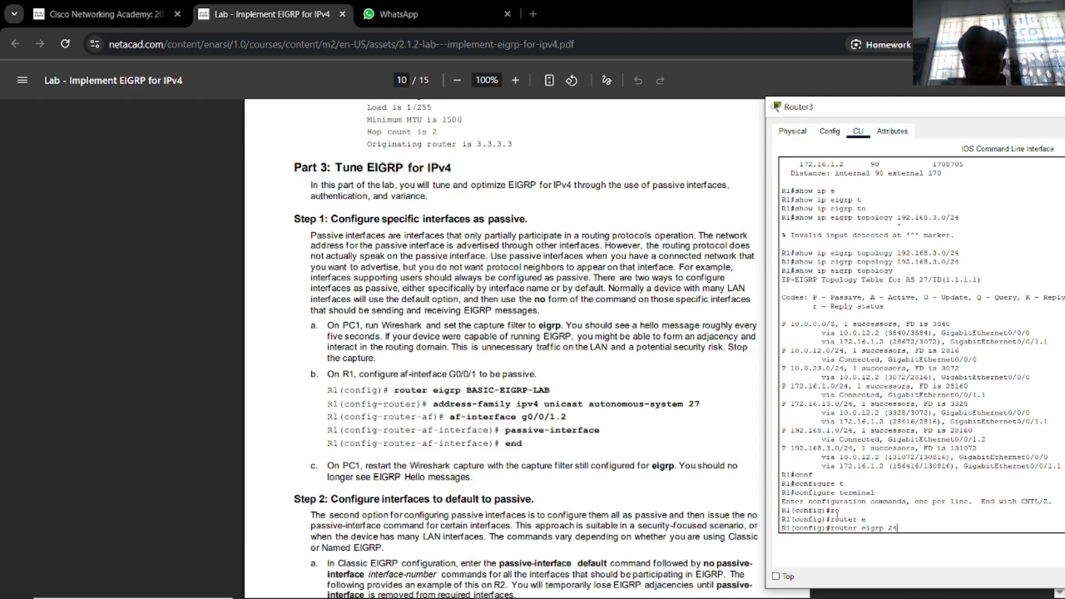
pyautogui.press('BackSpace')
pyautogui.write('7')
pyautogui.press('Return')
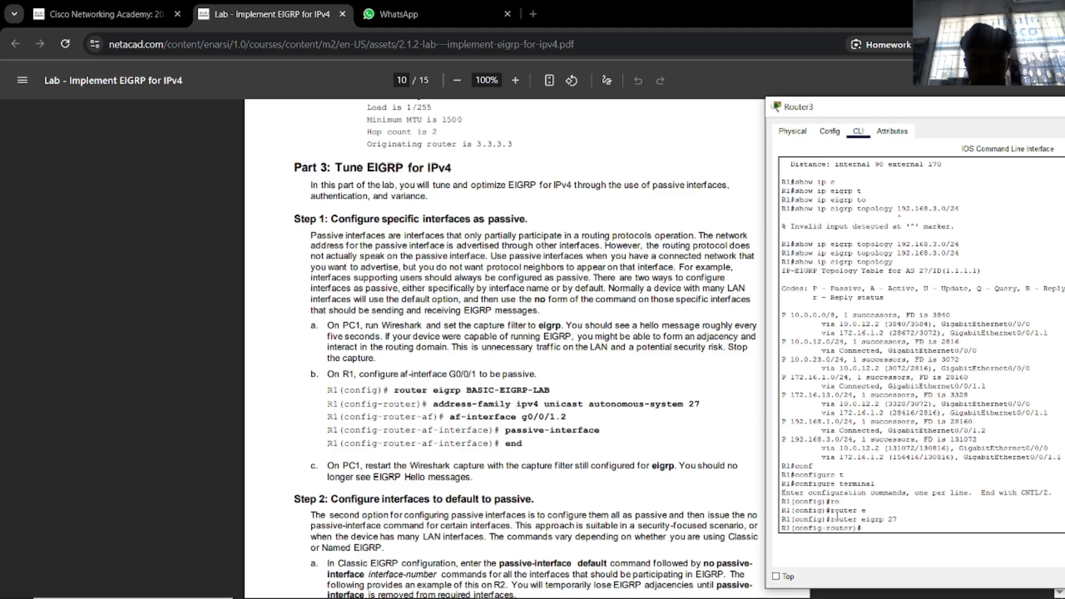
# Try the af-interface and address-family keywords, then abandon both attempts.
pyautogui.write('af')
pyautogui.press('Tab')
pyautogui.write('-')
pyautogui.press('Tab')
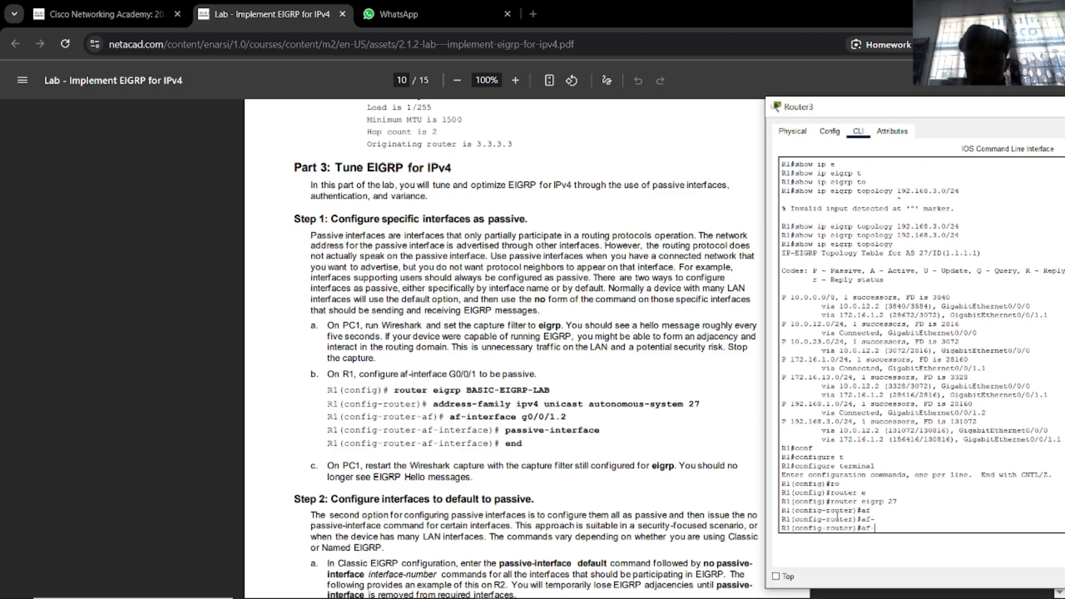
pyautogui.write('in')
pyautogui.press('Tab')
pyautogui.press('BackSpace')
pyautogui.press('BackSpace')
pyautogui.press('BackSpace')
pyautogui.press('BackSpace')
pyautogui.press('BackSpace')
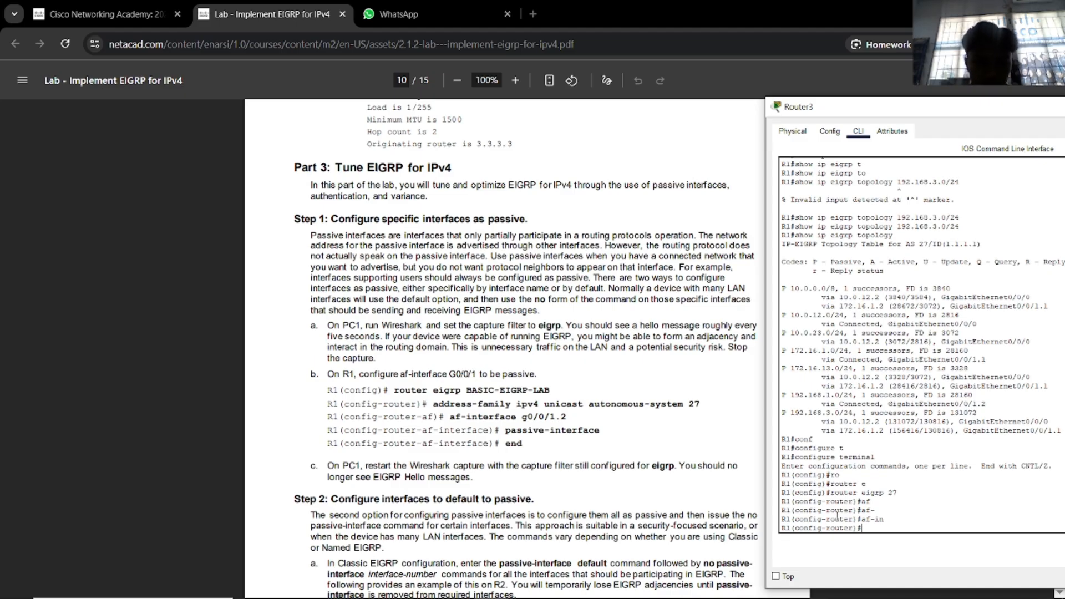
pyautogui.write('add')
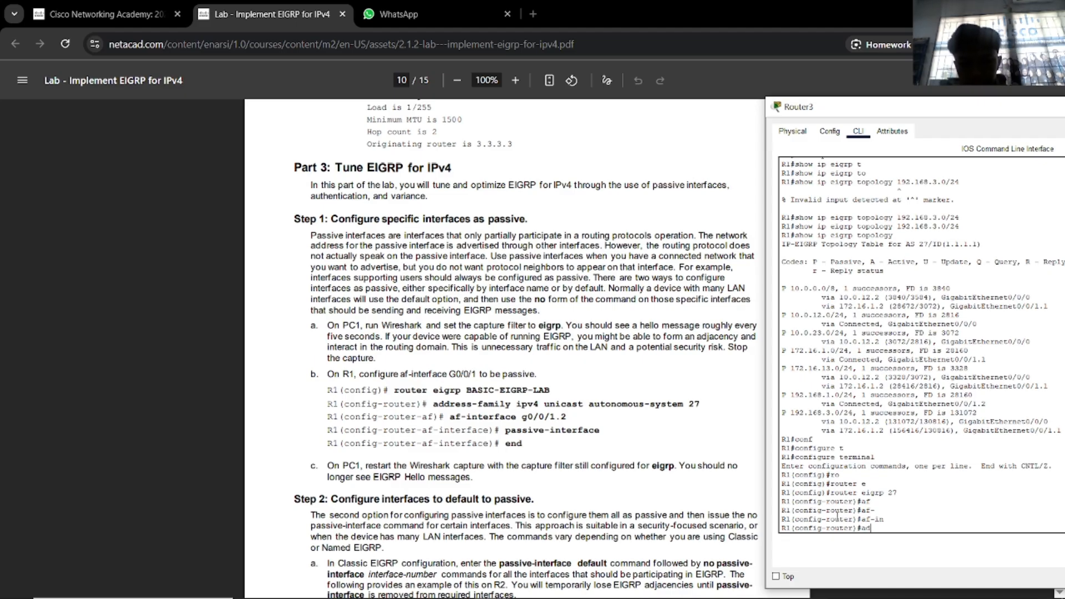
pyautogui.press('Tab')
pyautogui.write('re')
pyautogui.press('Tab')
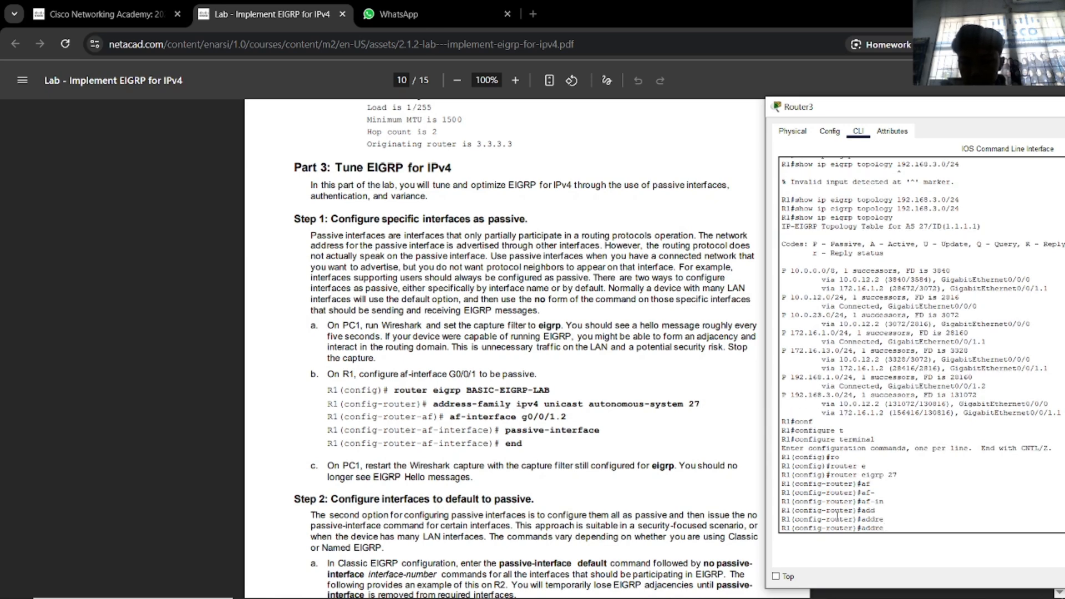
pyautogui.write('ss-')
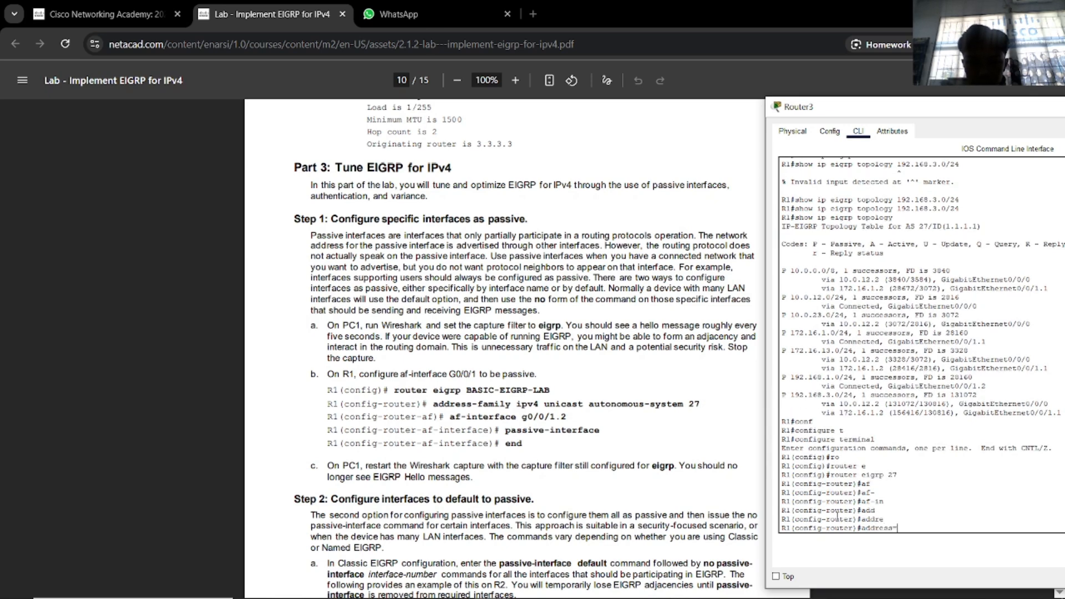
pyautogui.write('f')
pyautogui.press('BackSpace')
pyautogui.press('BackSpace')
pyautogui.press('BackSpace')
pyautogui.press('BackSpace')
pyautogui.press('BackSpace')
pyautogui.press('BackSpace')
pyautogui.press('BackSpace')
pyautogui.press('BackSpace')
pyautogui.press('BackSpace')
# Set passive-interface GigabitEthernet 0/0/1.2 under EIGRP 27.
pyautogui.write('pas')
pyautogui.press('Tab')
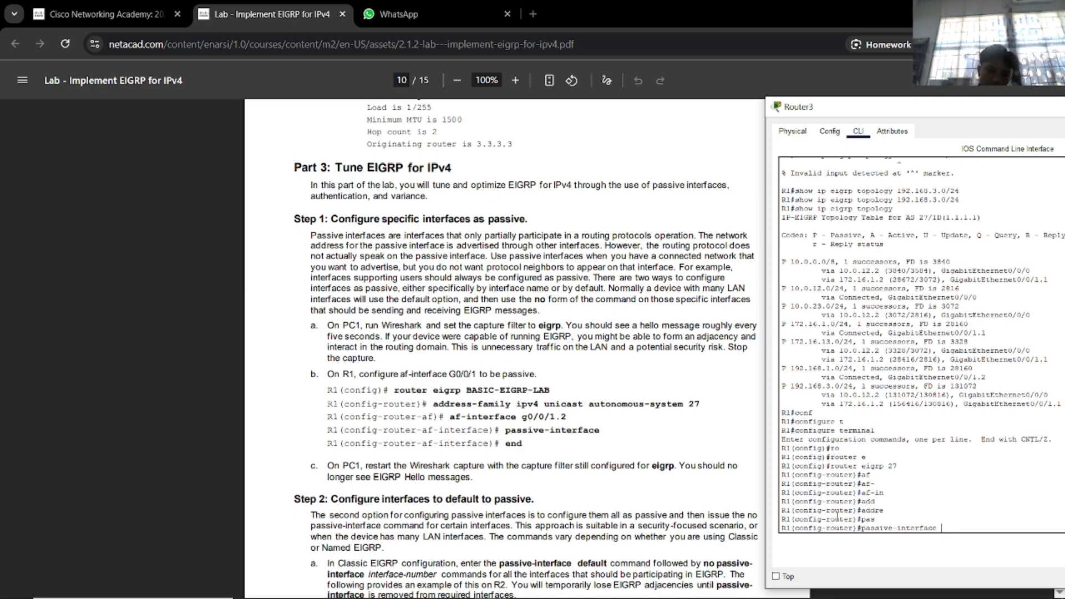
pyautogui.hotkey('alt', 'Tab')
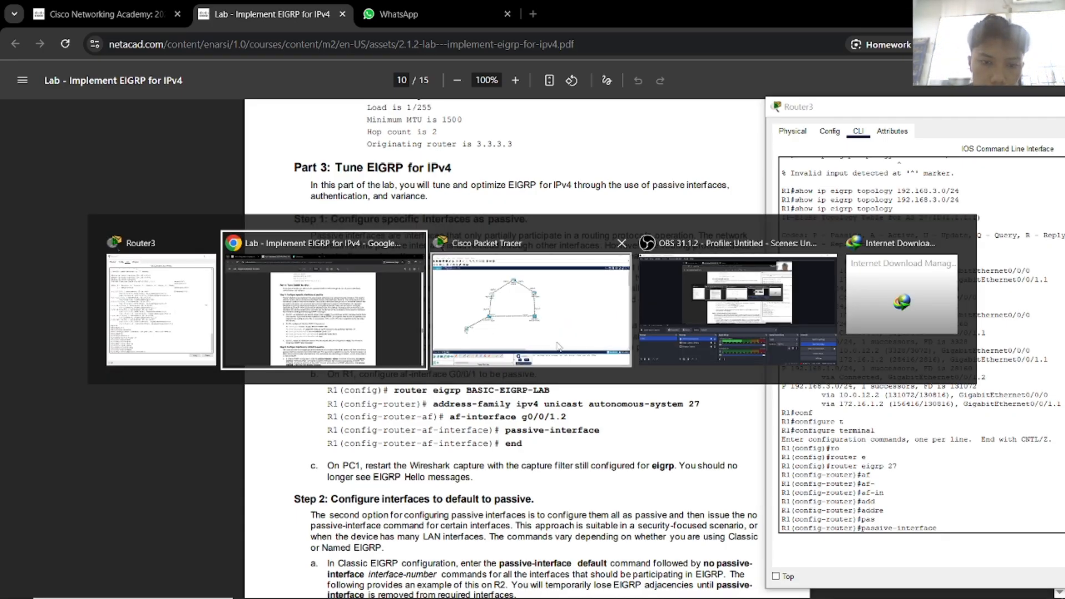
pyautogui.click(558, 346)
pyautogui.hotkey('alt', 'Tab')
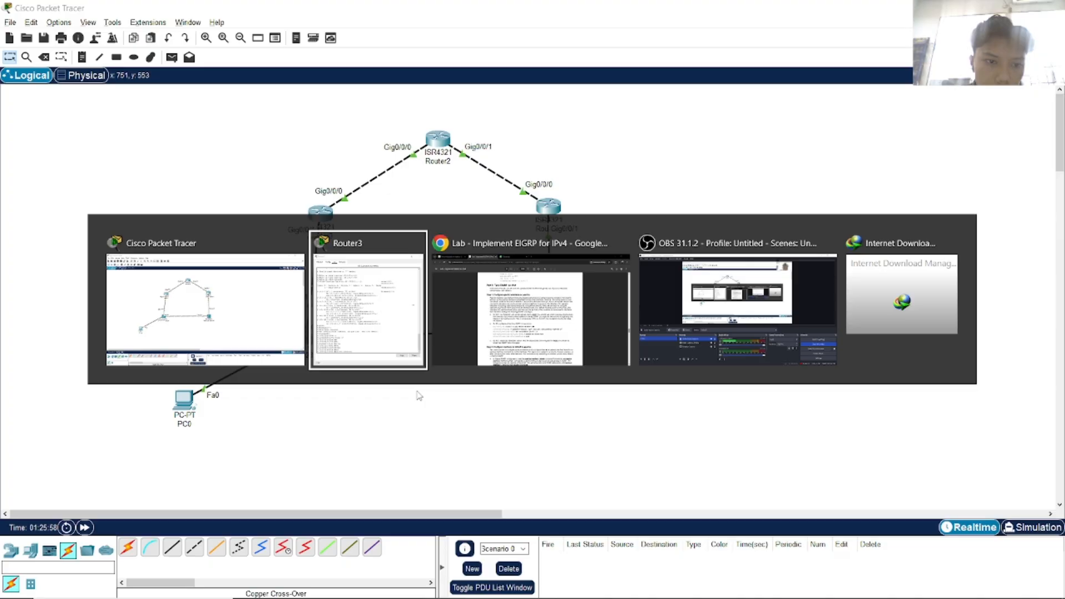
pyautogui.click(491, 356)
pyautogui.hotkey('alt', 'Tab')
pyautogui.press('Tab')
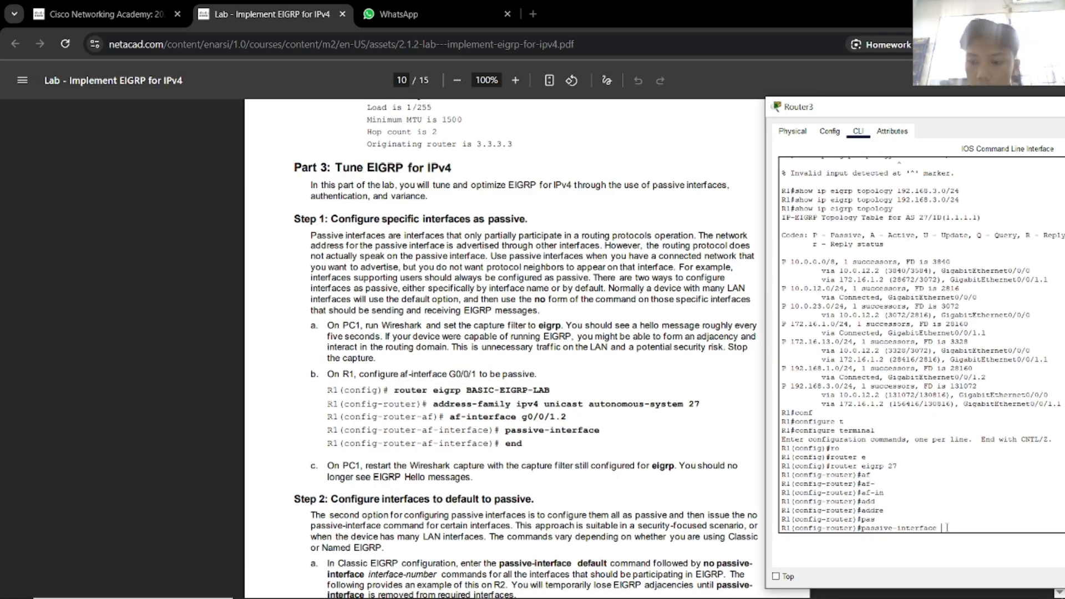
pyautogui.write('g')
pyautogui.press('Tab')
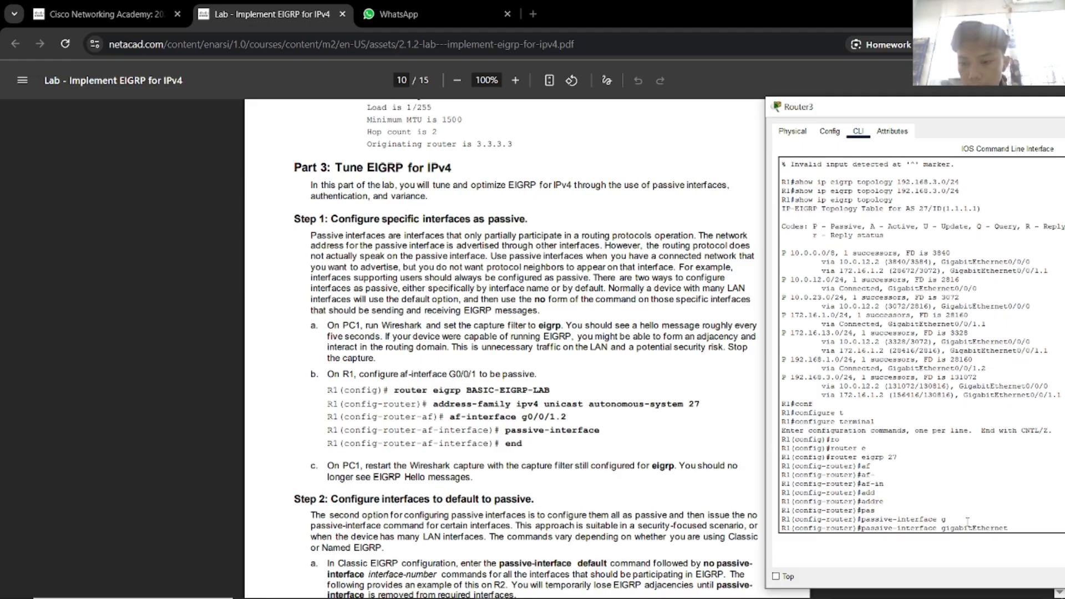
pyautogui.write('0/')
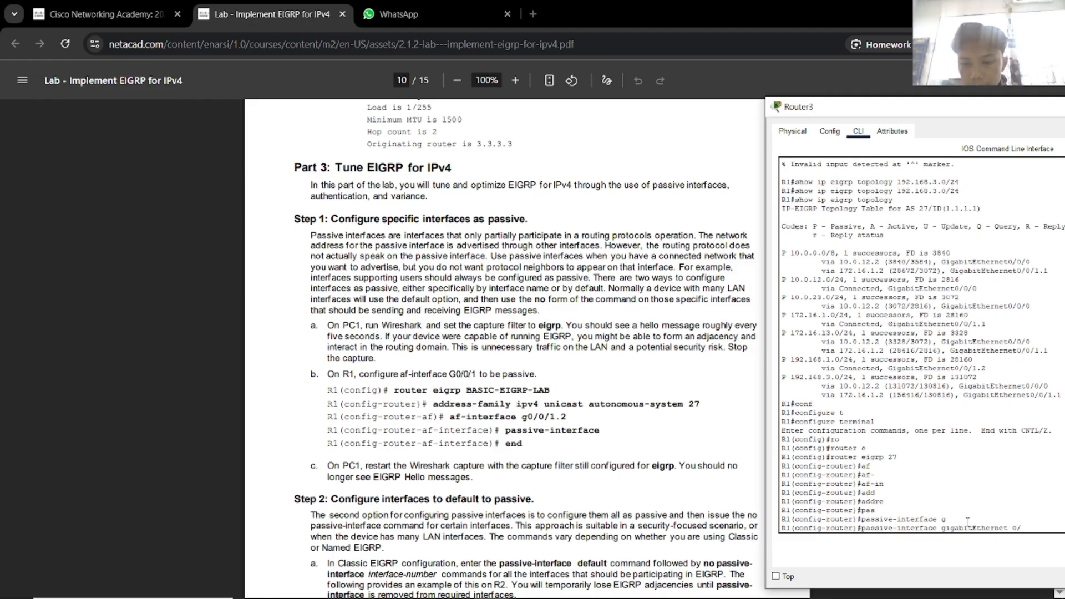
pyautogui.write('0/1.2')
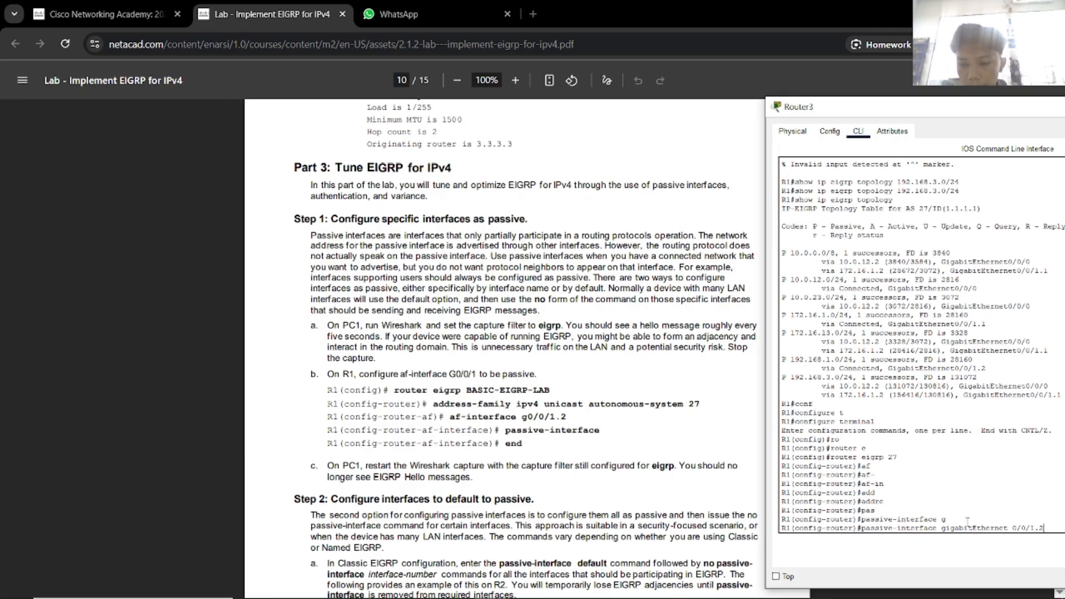
pyautogui.press('Return')
# Exit configuration mode with end and save the configuration with wr.
pyautogui.write('end')
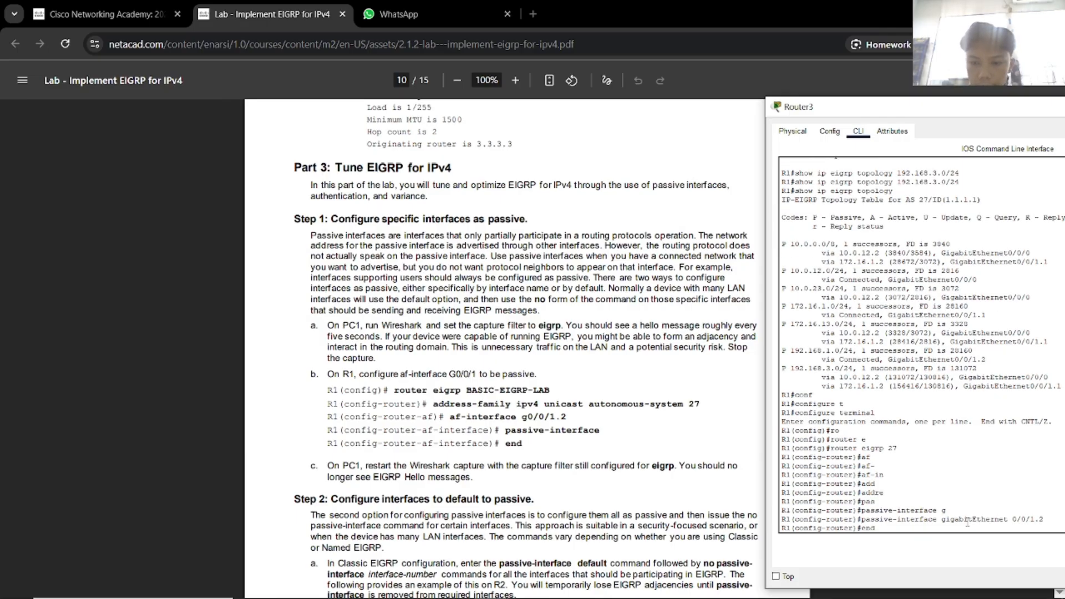
pyautogui.press('Return')
pyautogui.write('wr')
pyautogui.press('Return')
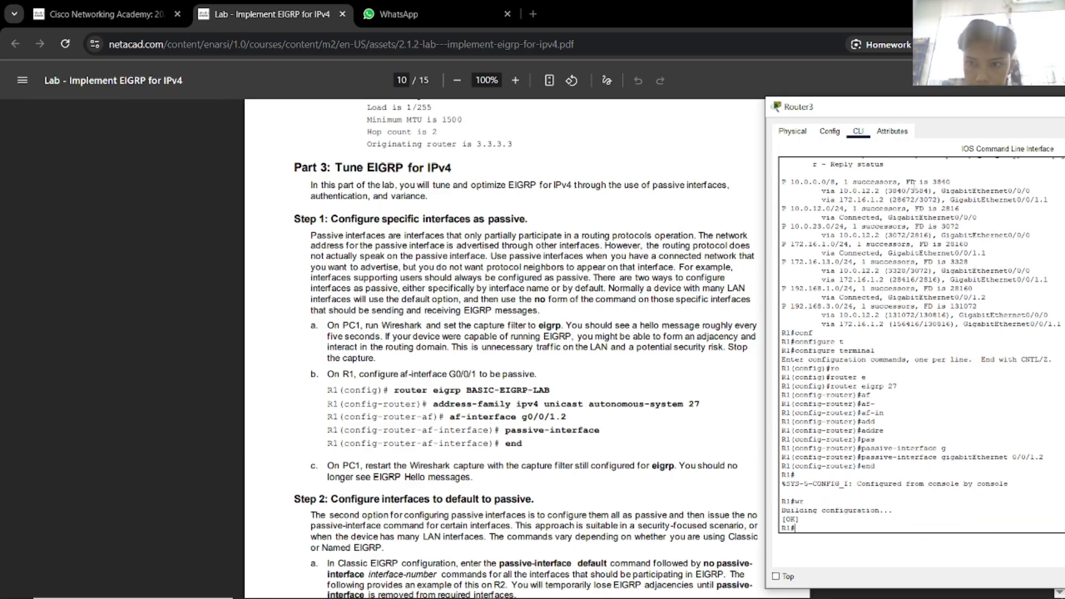
# Close the Router3 window and place Router2's CLI beside the lab instructions.
pyautogui.moveTo(917, 110); pyautogui.dragTo(749, 101)
pyautogui.scroll(-5, 465, 369)
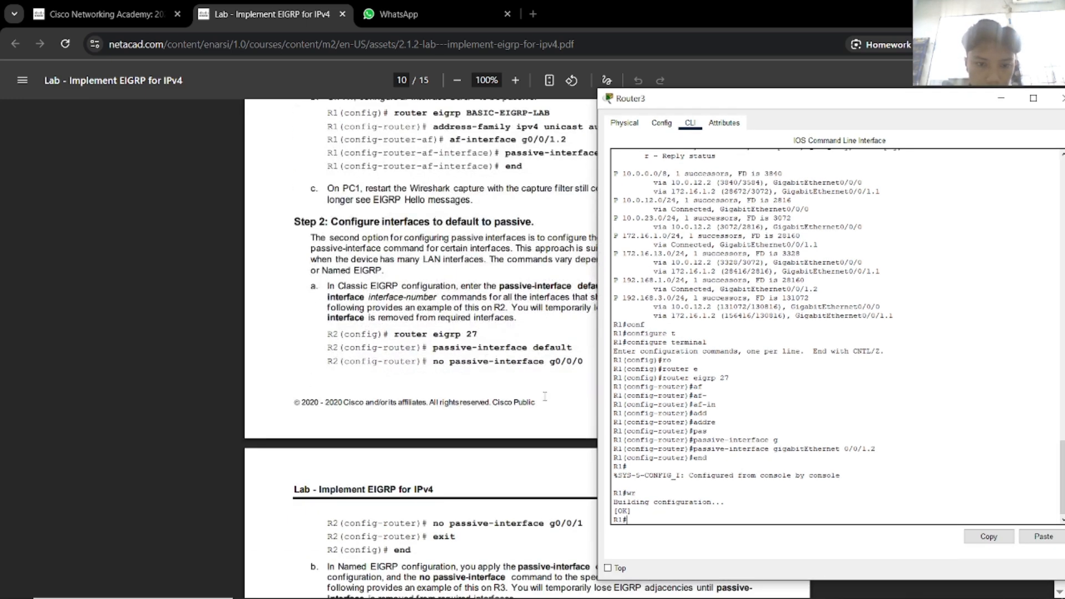
pyautogui.moveTo(956, 102); pyautogui.dragTo(854, 95)
pyautogui.click(964, 98)
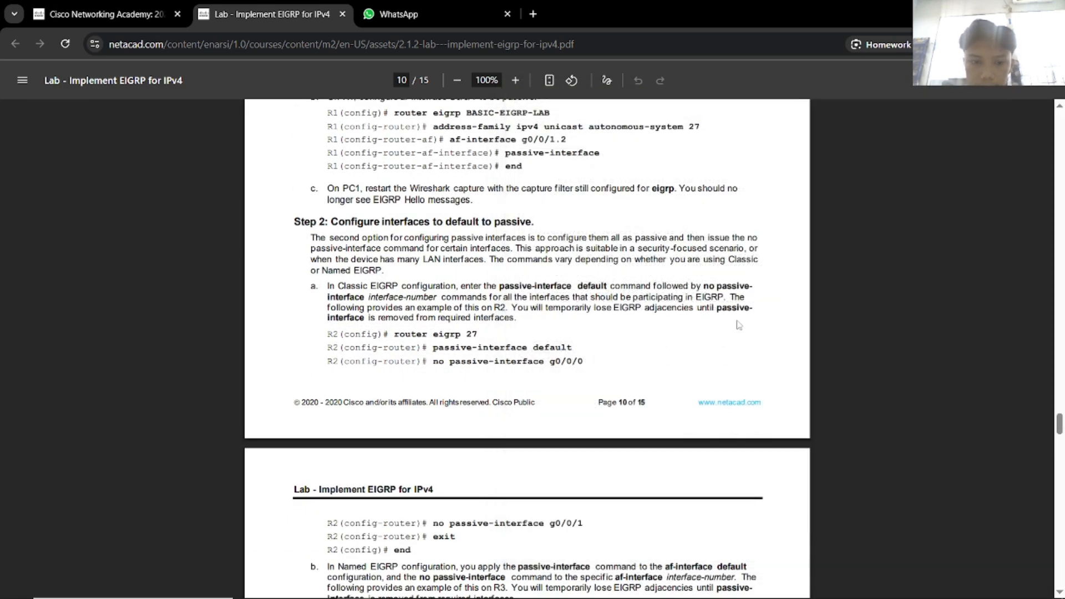
pyautogui.hotkey('alt', 'Tab')
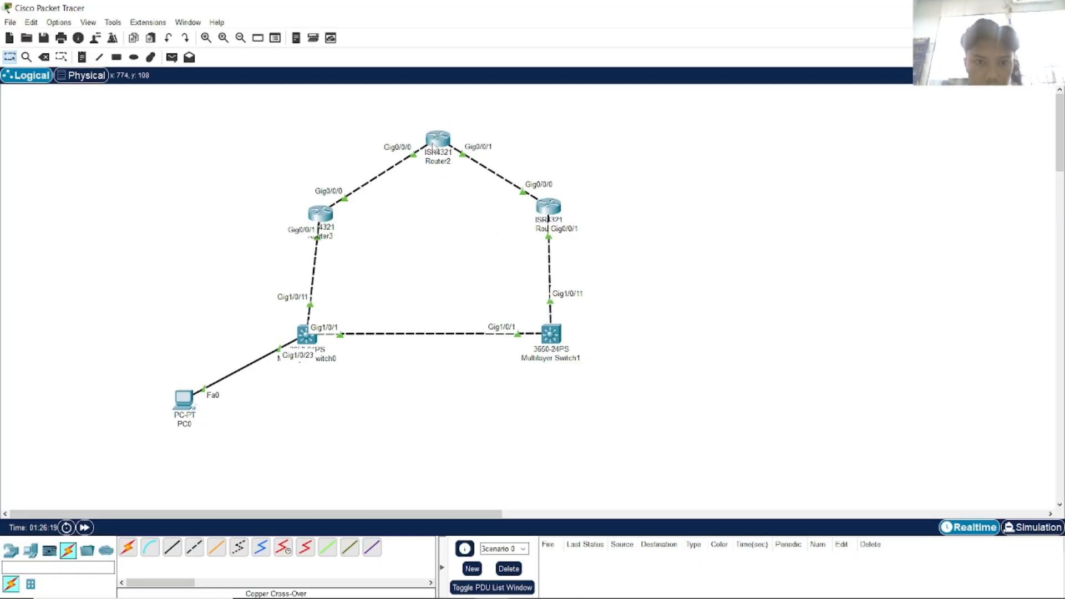
pyautogui.hotkey('alt', 'Tab')
pyautogui.hotkey('alt', 'Tab')
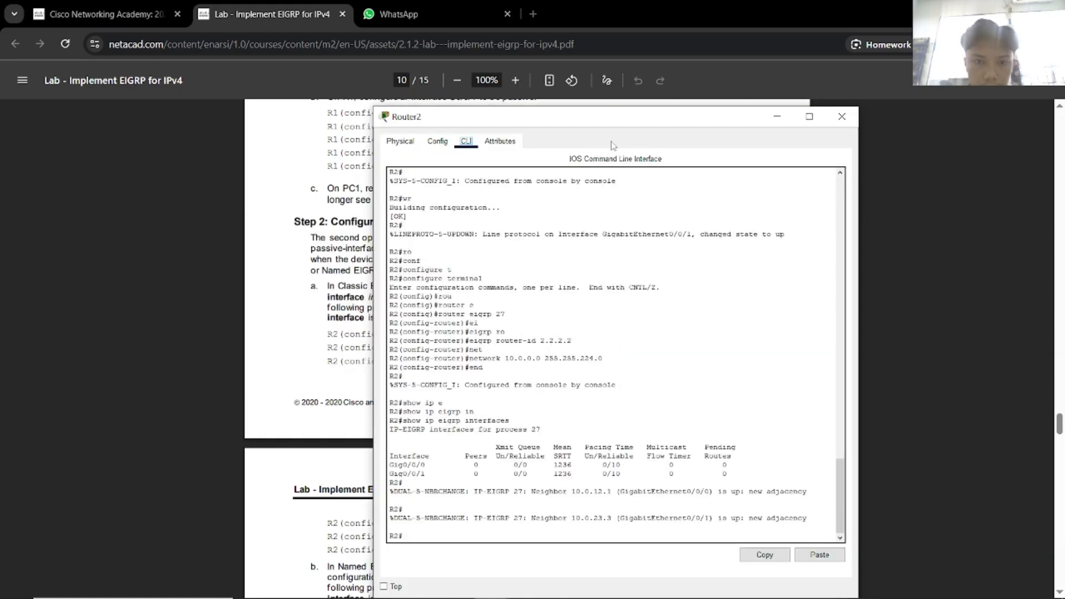
pyautogui.moveTo(594, 109); pyautogui.dragTo(814, 103)
pyautogui.scroll(-1, 542, 313)
# Enter router eigrp 27 configuration on Router2.
pyautogui.click(754, 439)
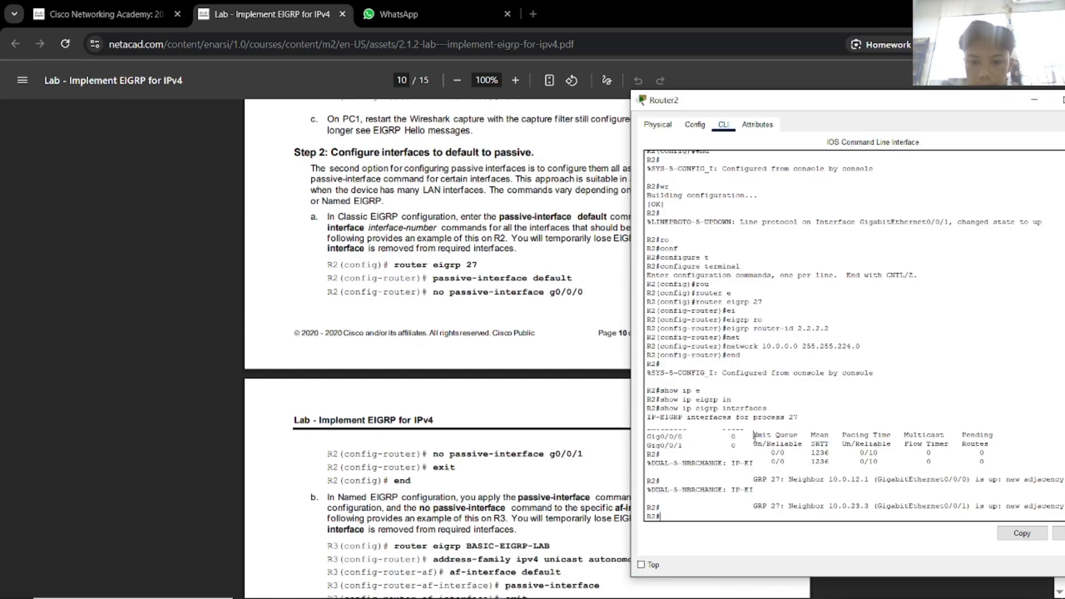
pyautogui.press('Return')
pyautogui.write('eonf')
pyautogui.press('Tab')
pyautogui.write('t')
pyautogui.press('Tab')
pyautogui.press('Return')
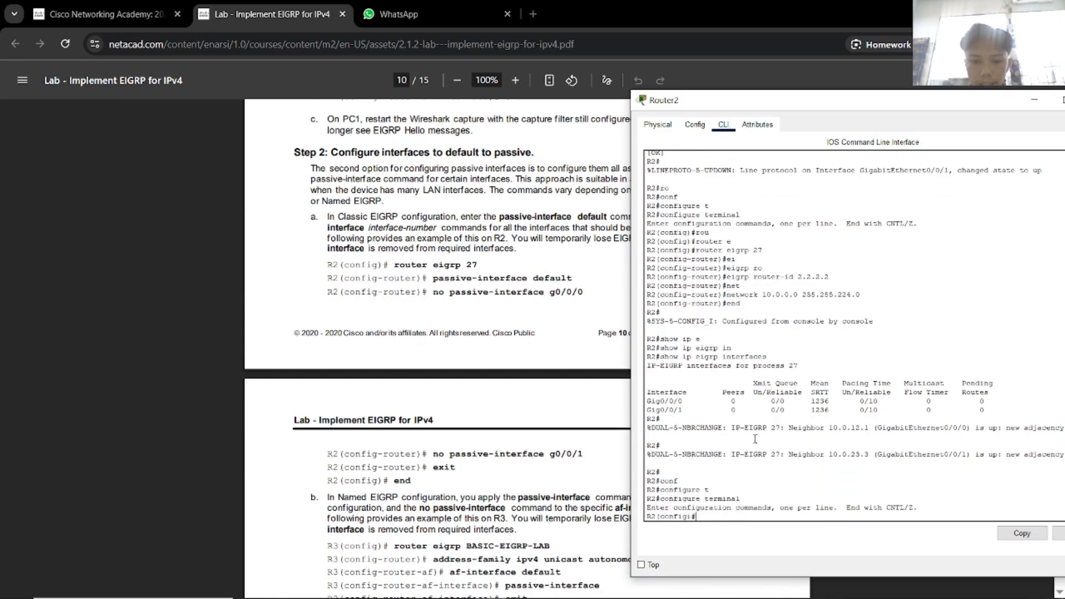
pyautogui.write('ro')
pyautogui.press('Tab')
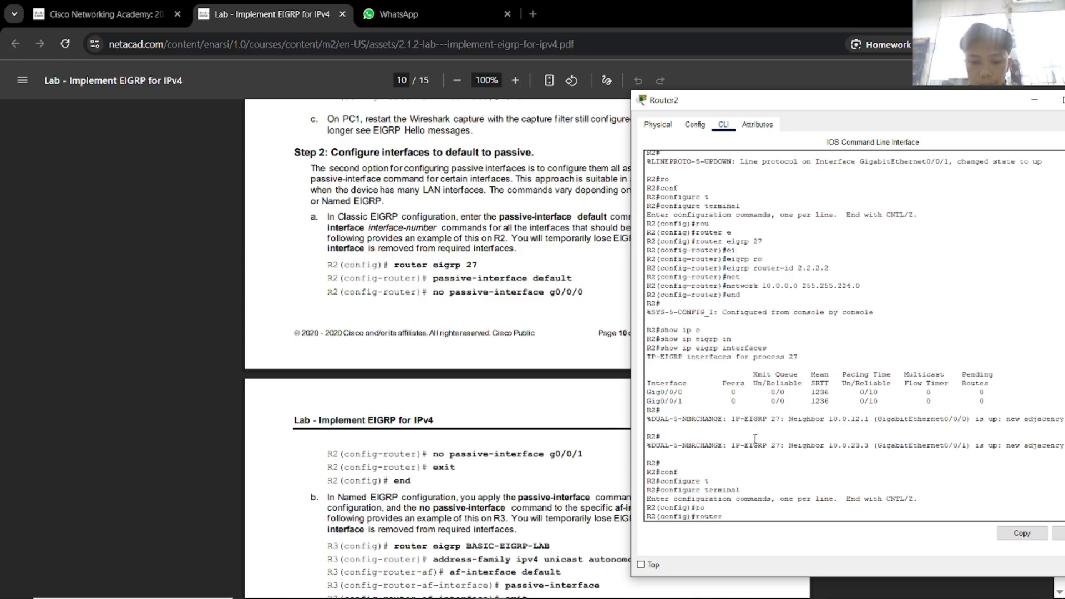
pyautogui.write('e')
pyautogui.press('Tab')
pyautogui.write('27')
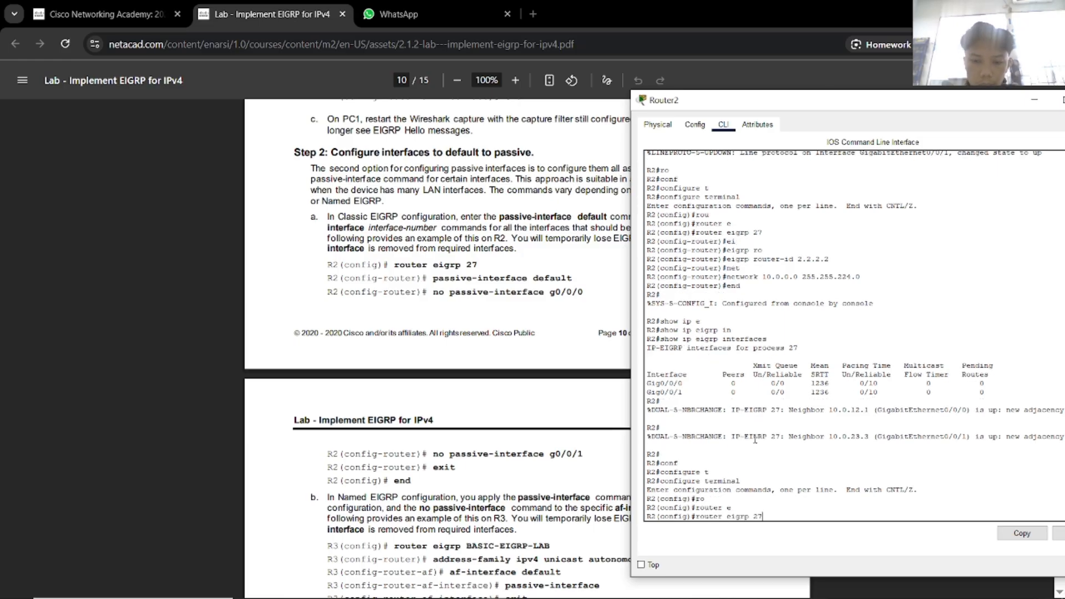
pyautogui.press('Return')
# Make all EIGRP 27 interfaces passive by default.
pyautogui.write('pas')
pyautogui.press('Tab')
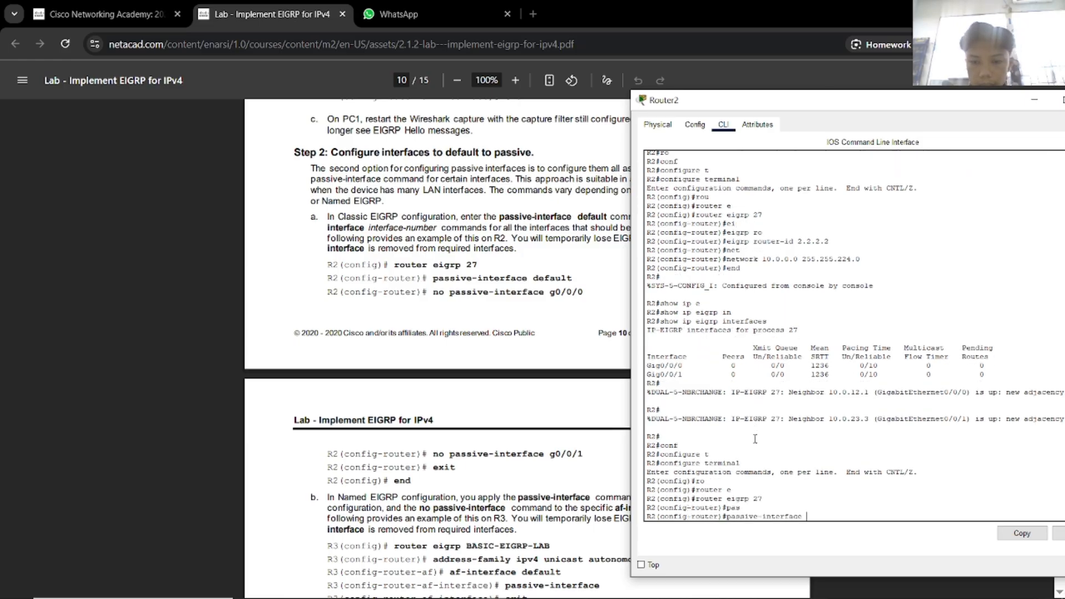
pyautogui.write('de')
pyautogui.press('Tab')
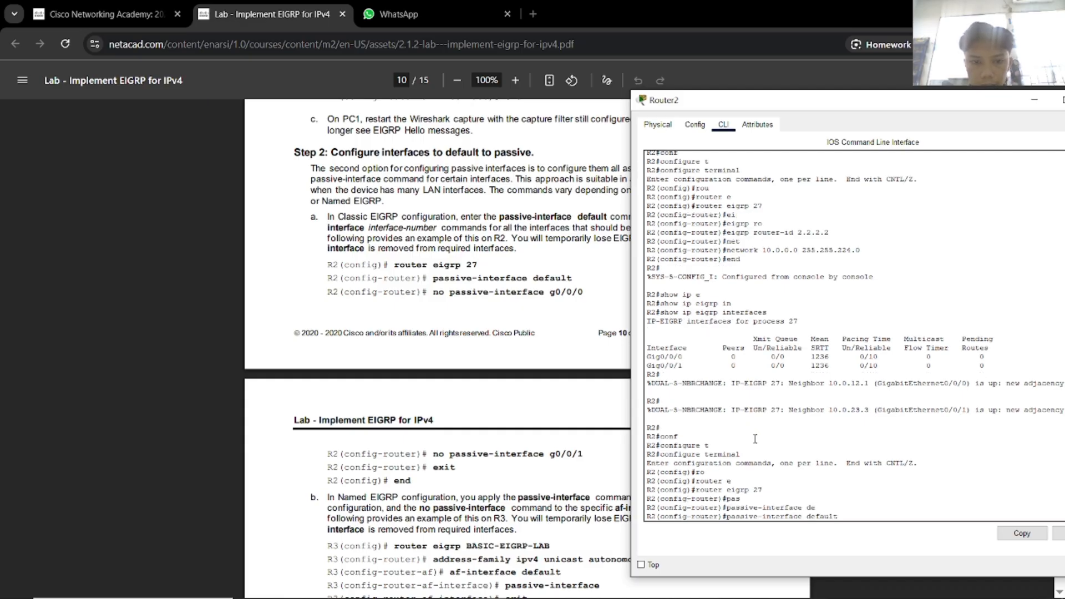
pyautogui.press('Return')
# Exempt GigabitEthernet 0/0/0 and 0/0/1 with no passive-interface.
pyautogui.write('no pas')
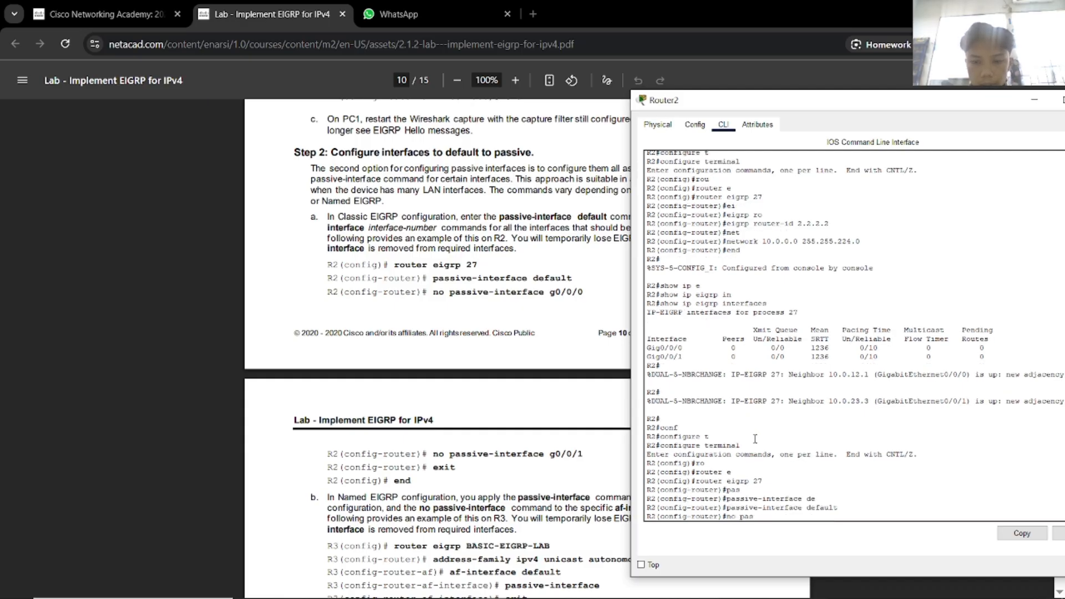
pyautogui.press('Tab')
pyautogui.write('0/0/0')
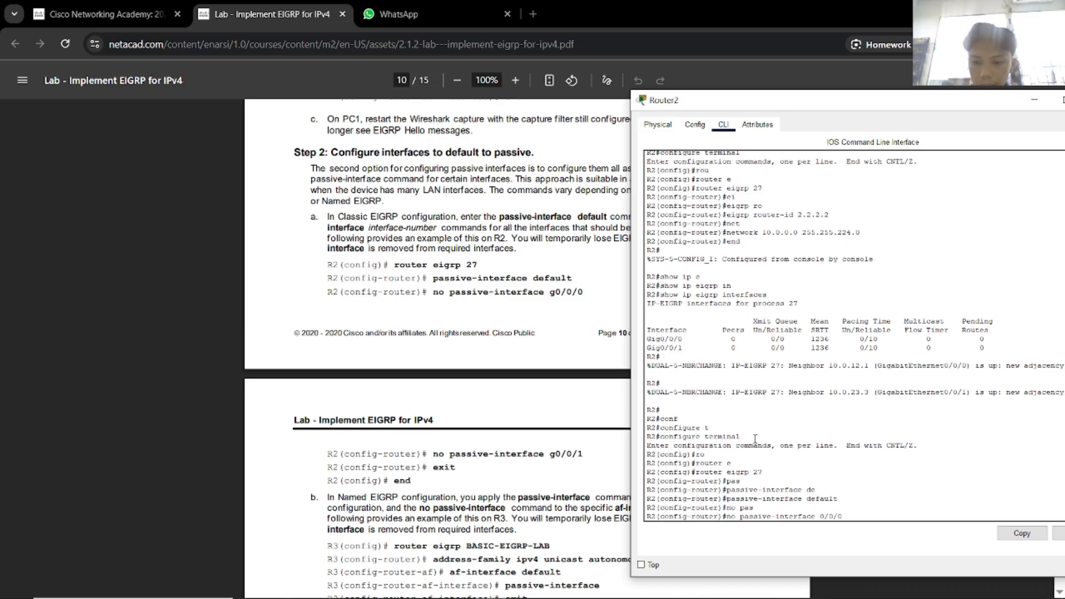
pyautogui.press('Return')
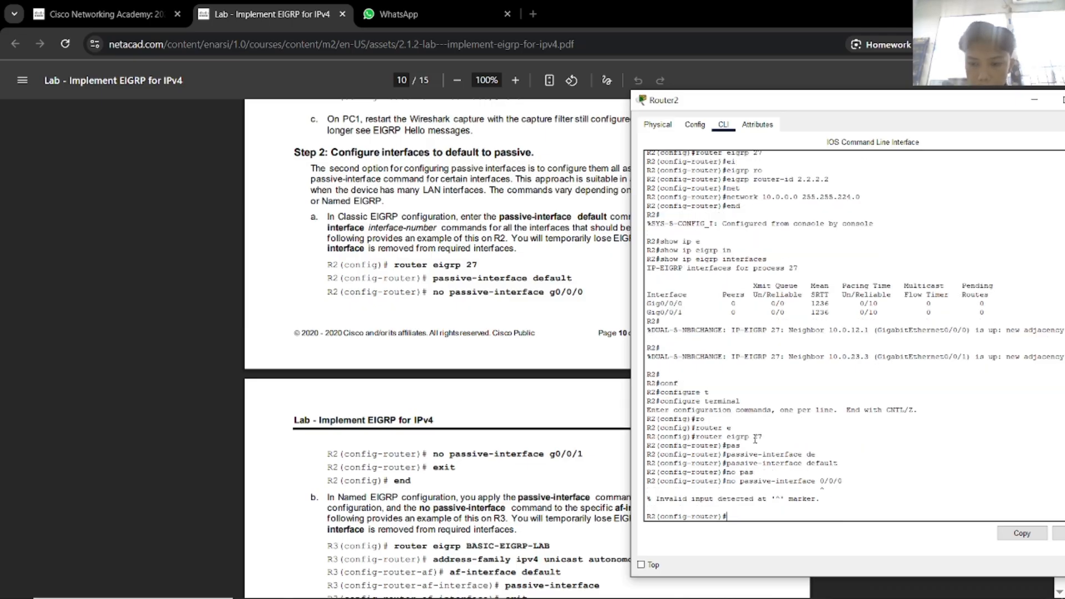
pyautogui.press('Up')
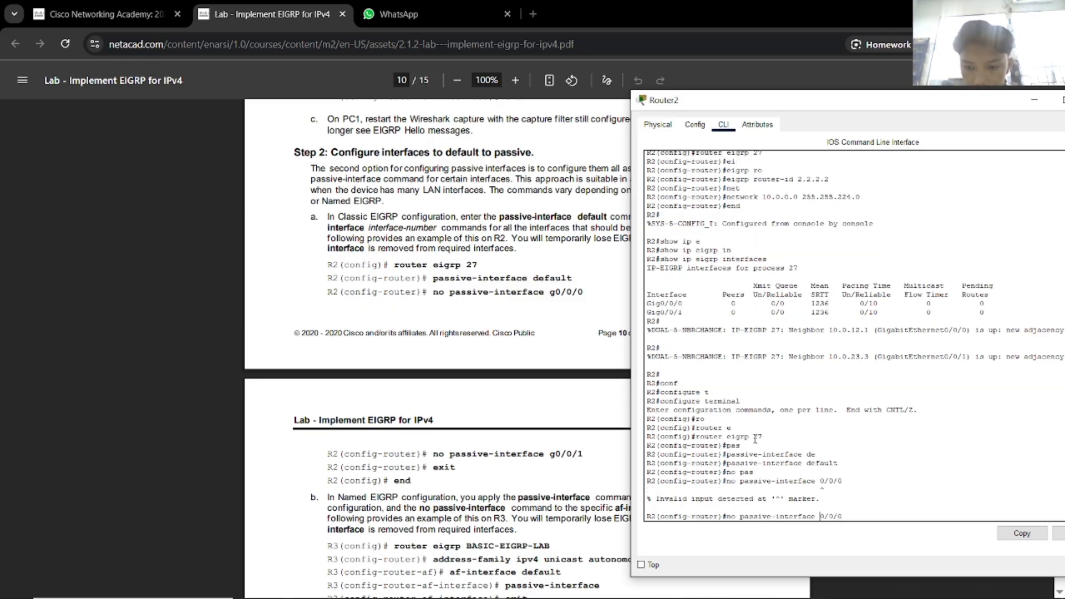
pyautogui.write('g')
pyautogui.press('Return')
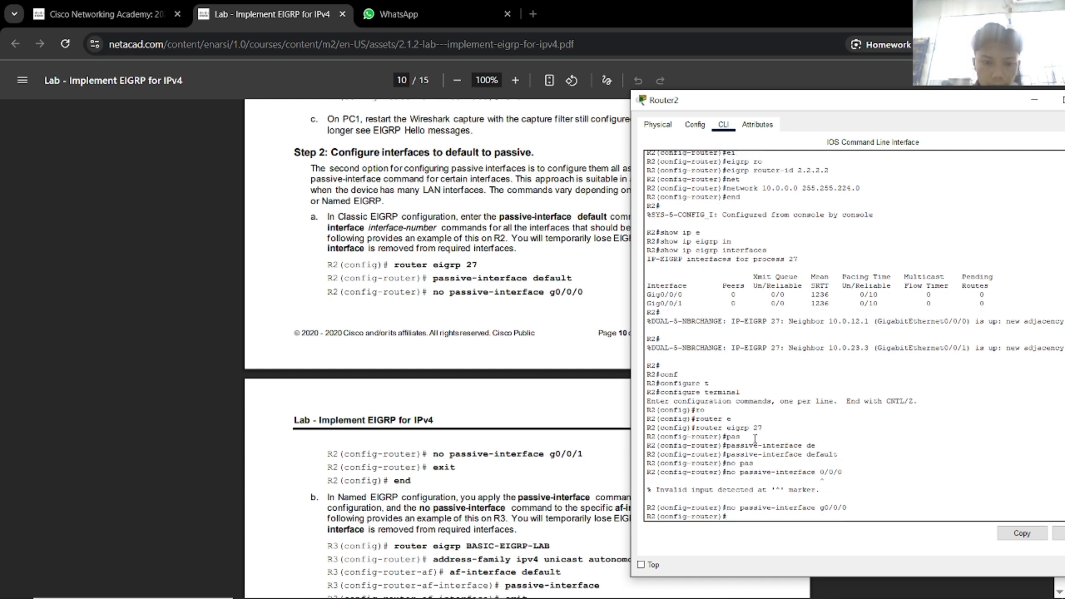
pyautogui.press('Up')
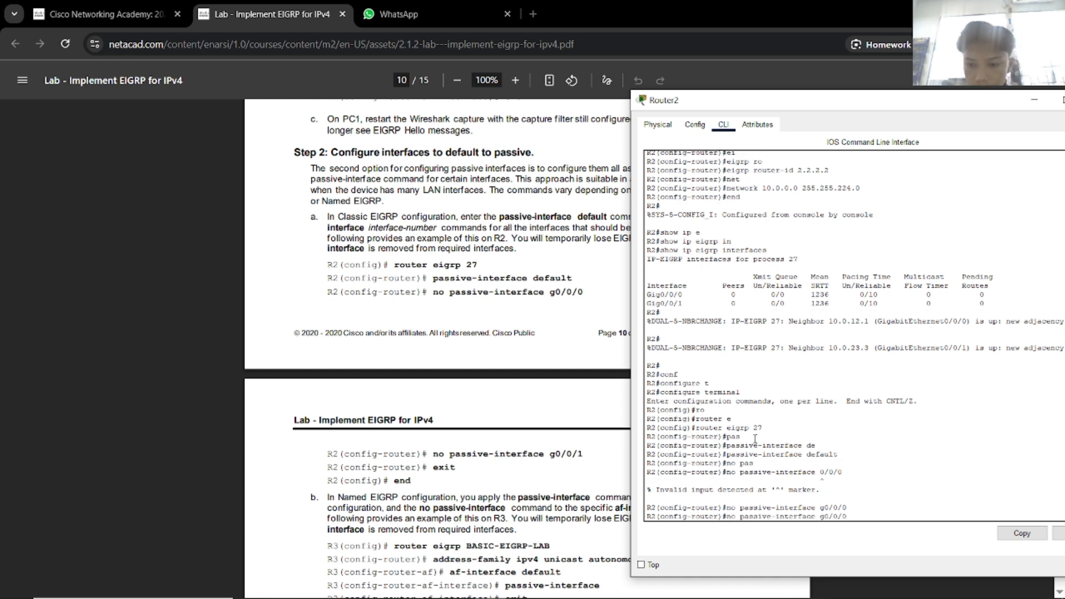
pyautogui.press('BackSpace')
pyautogui.write('1')
pyautogui.press('Return')
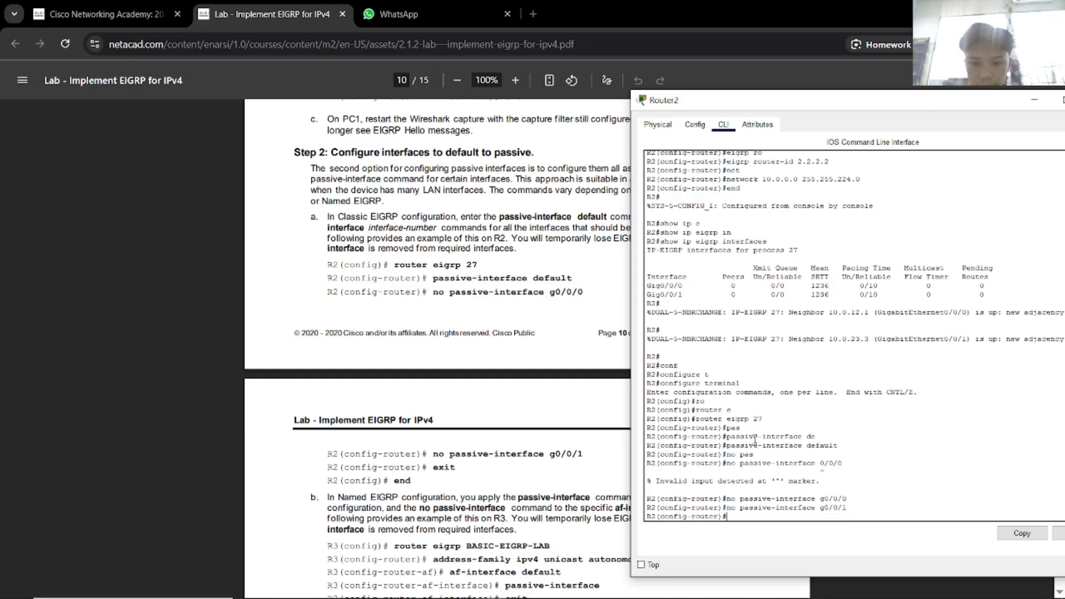
# Leave configuration mode and save Router2's configuration with wr.
pyautogui.write('exit')
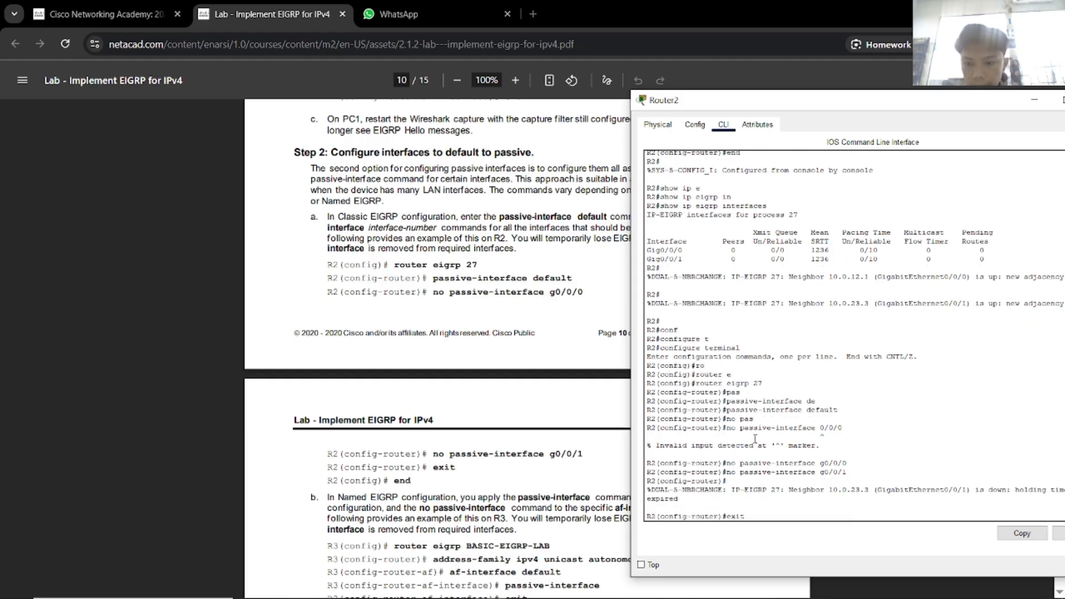
pyautogui.press('Return')
pyautogui.write('end')
pyautogui.press('Return')
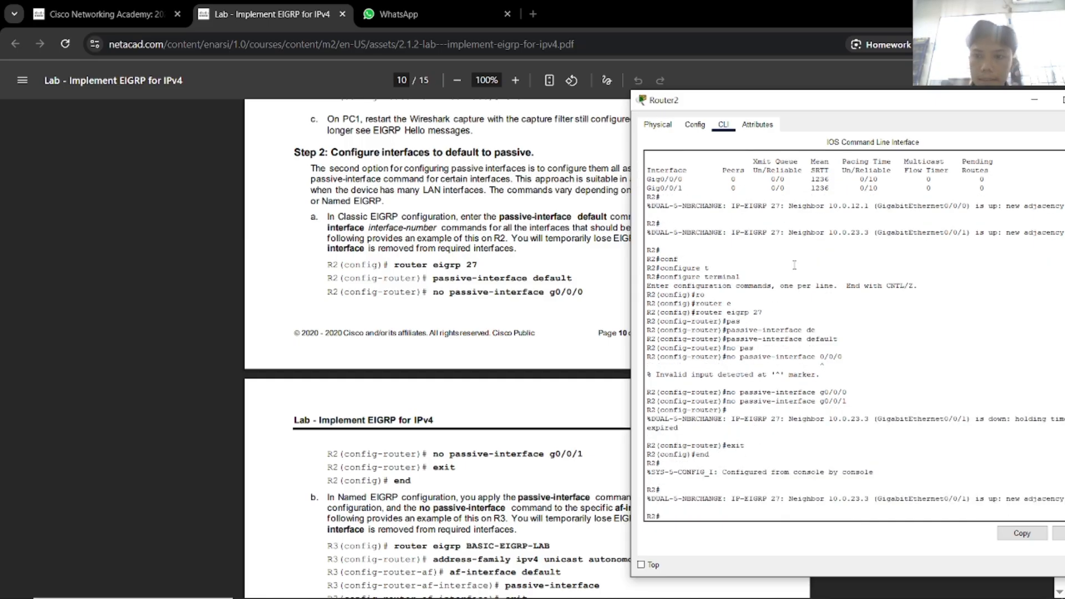
pyautogui.write('wr')
pyautogui.press('Return')
# Close the Router2 window and return to Packet Tracer.
pyautogui.moveTo(834, 101); pyautogui.dragTo(637, 86)
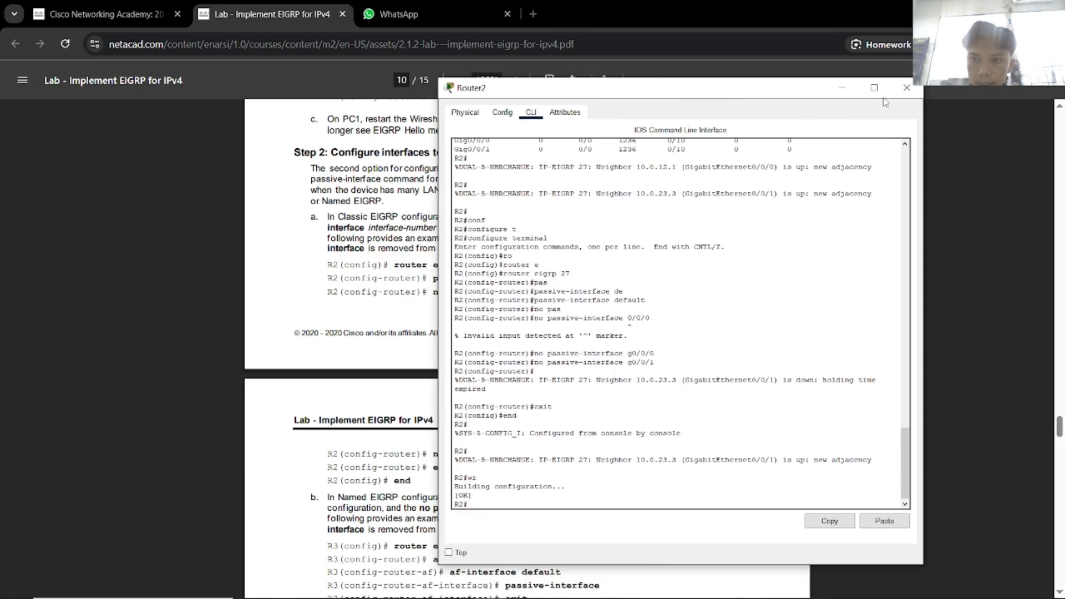
pyautogui.click(905, 86)
pyautogui.scroll(-3, 533, 380)
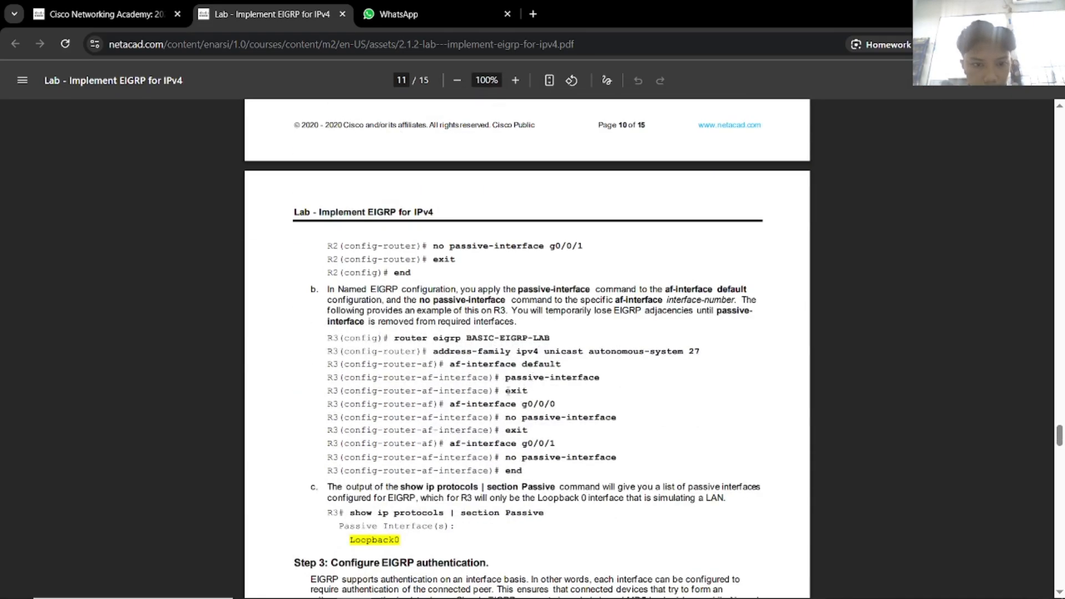
pyautogui.hotkey('alt', 'Tab')
# Open Router5's console and place it beside the lab instructions.
pyautogui.click(549, 208)
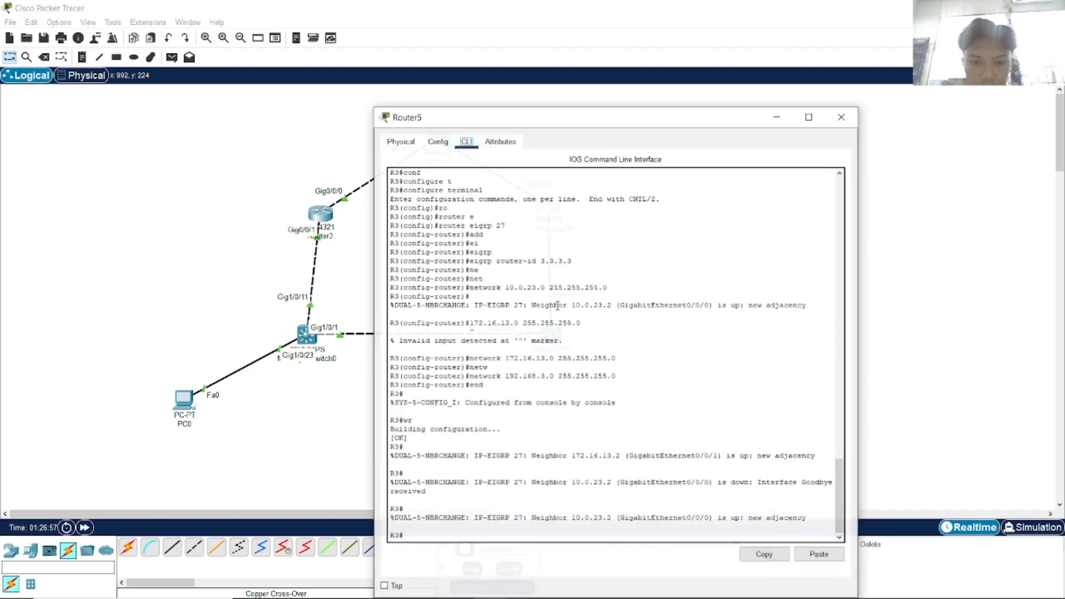
pyautogui.hotkey('alt', 'Tab')
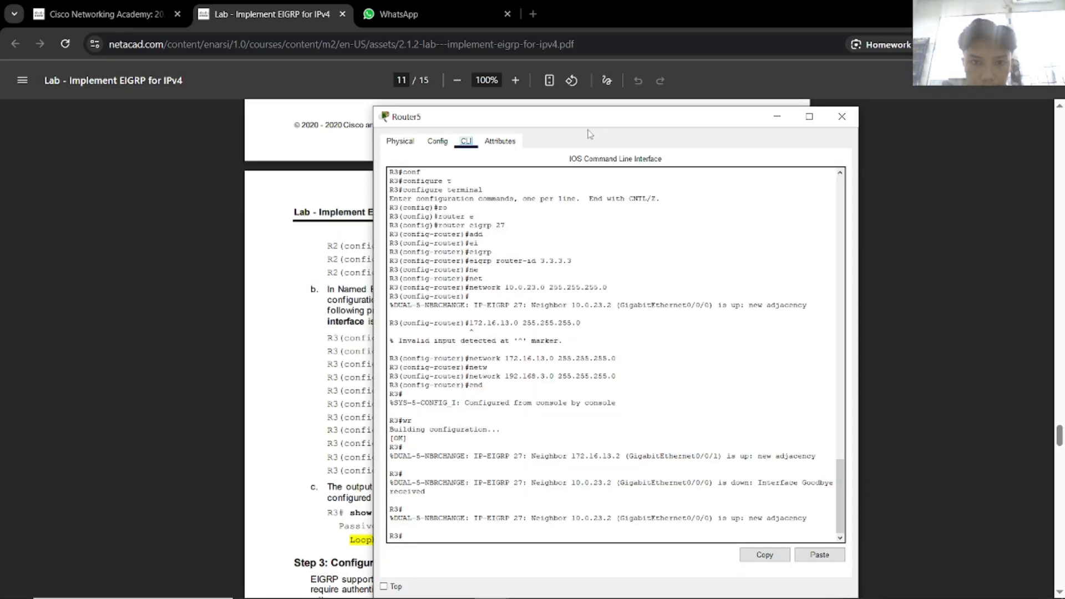
pyautogui.moveTo(572, 121); pyautogui.dragTo(847, 112)
pyautogui.click(762, 520)
# Enter global configuration and EIGRP 27 router configuration on R3.
pyautogui.write('conf')
pyautogui.press('Tab')
pyautogui.write('t')
pyautogui.press('Tab')
pyautogui.press('Return')
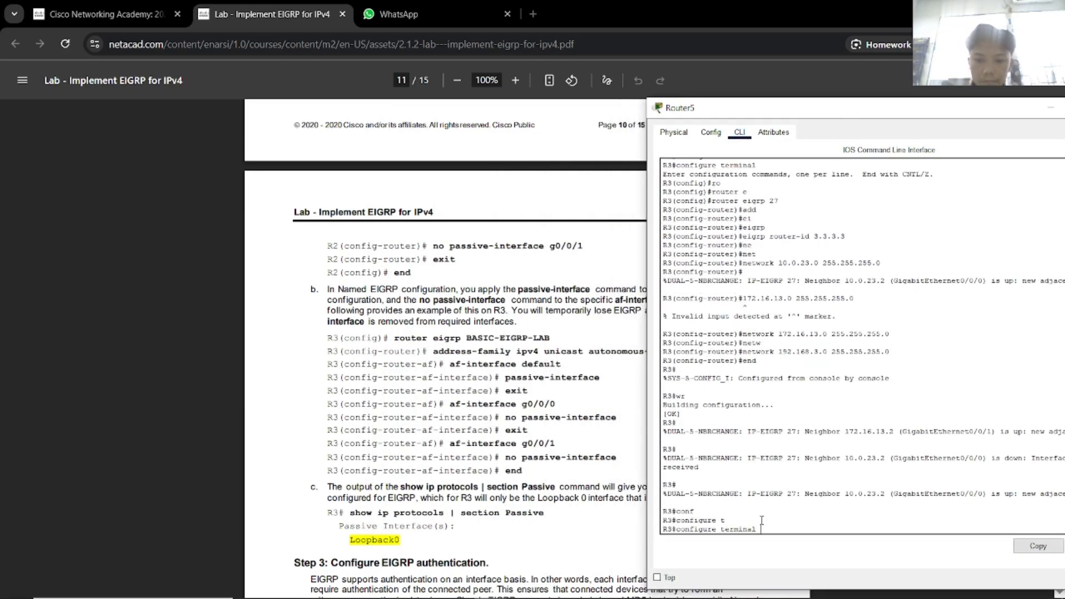
pyautogui.write('ro')
pyautogui.press('Tab')
pyautogui.write('e')
pyautogui.press('Tab')
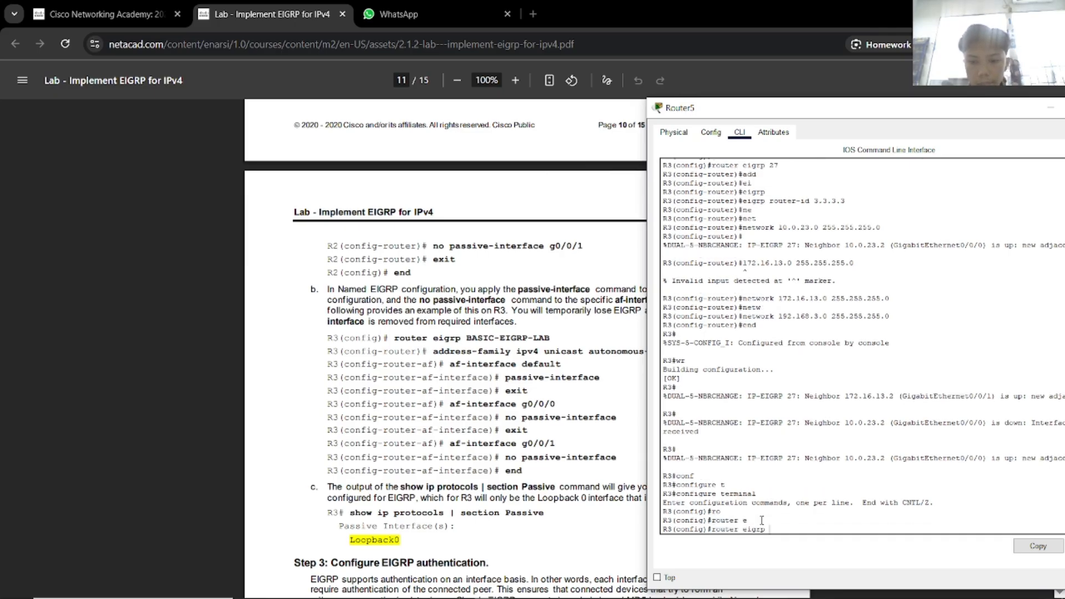
pyautogui.write('27')
pyautogui.press('Return')
# Make all EIGRP 27 interfaces passive by default with passive-interface default.
pyautogui.write('p')
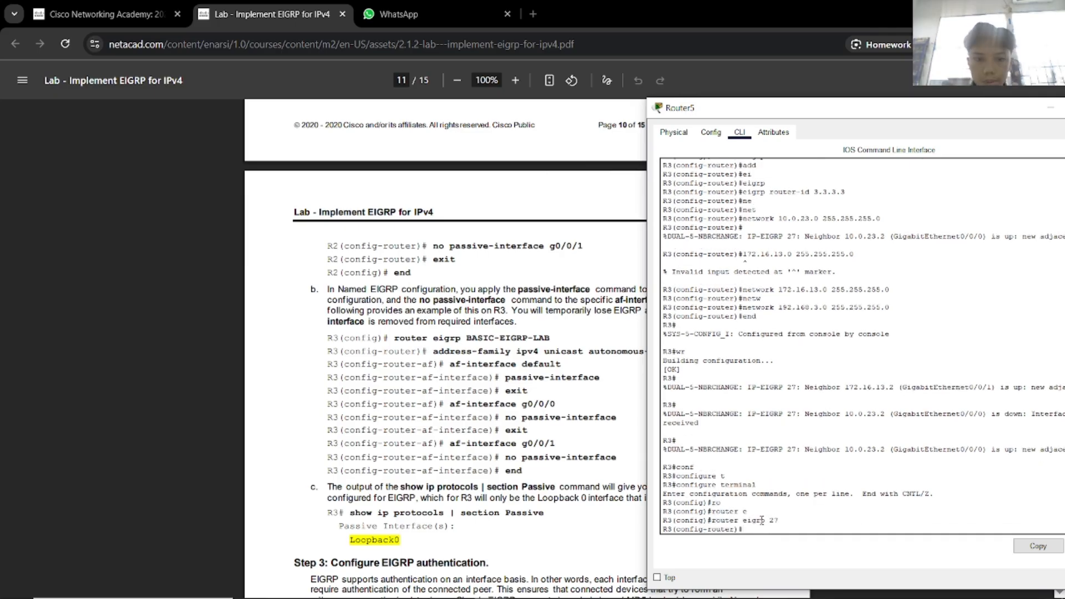
pyautogui.press('BackSpace')
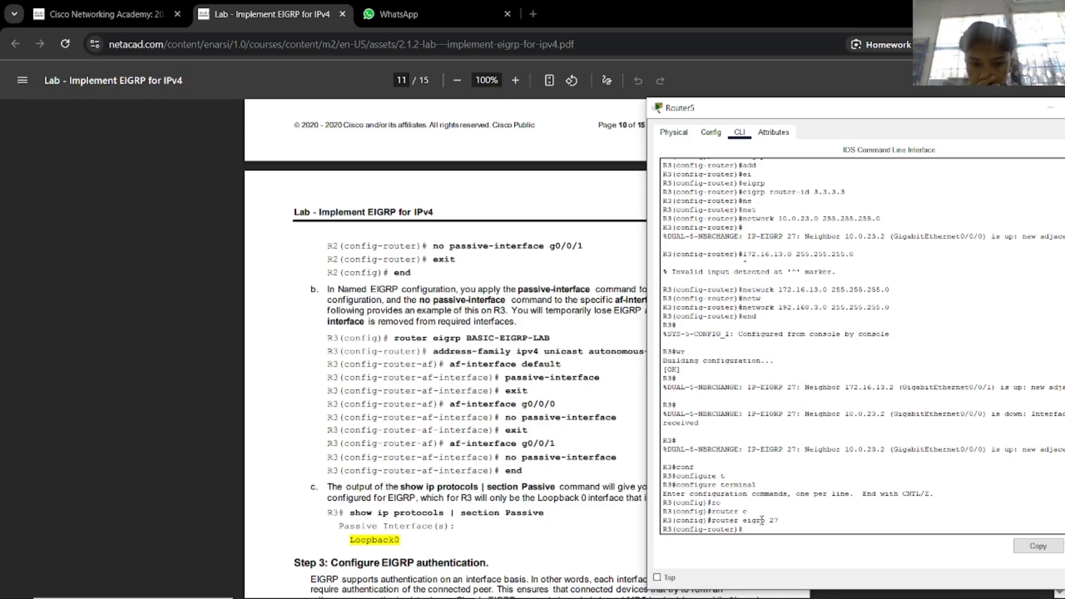
pyautogui.write('pas')
pyautogui.press('Tab')
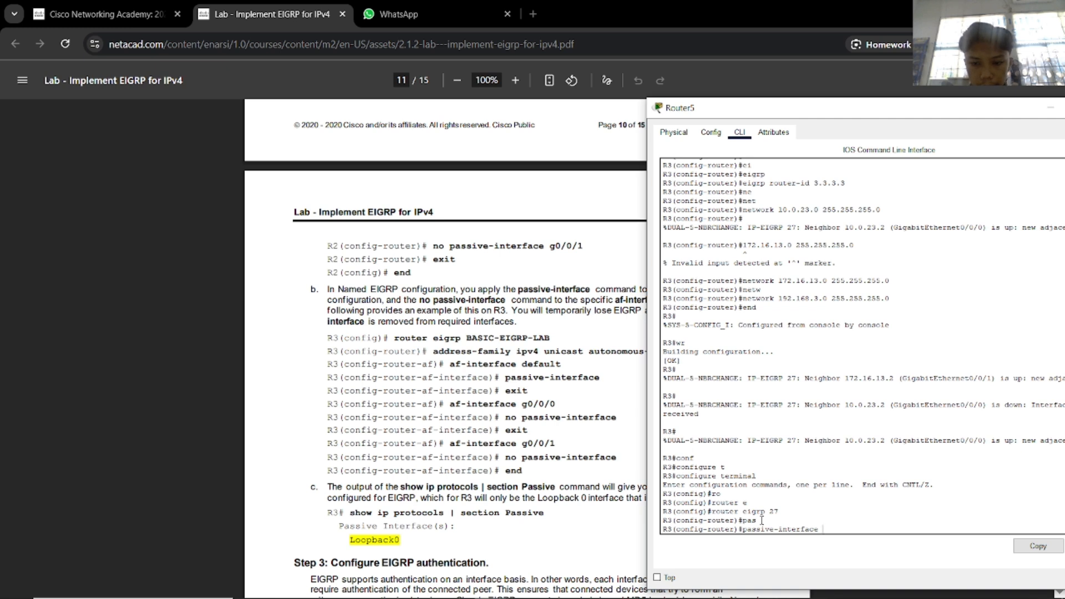
pyautogui.write('de')
pyautogui.press('Tab')
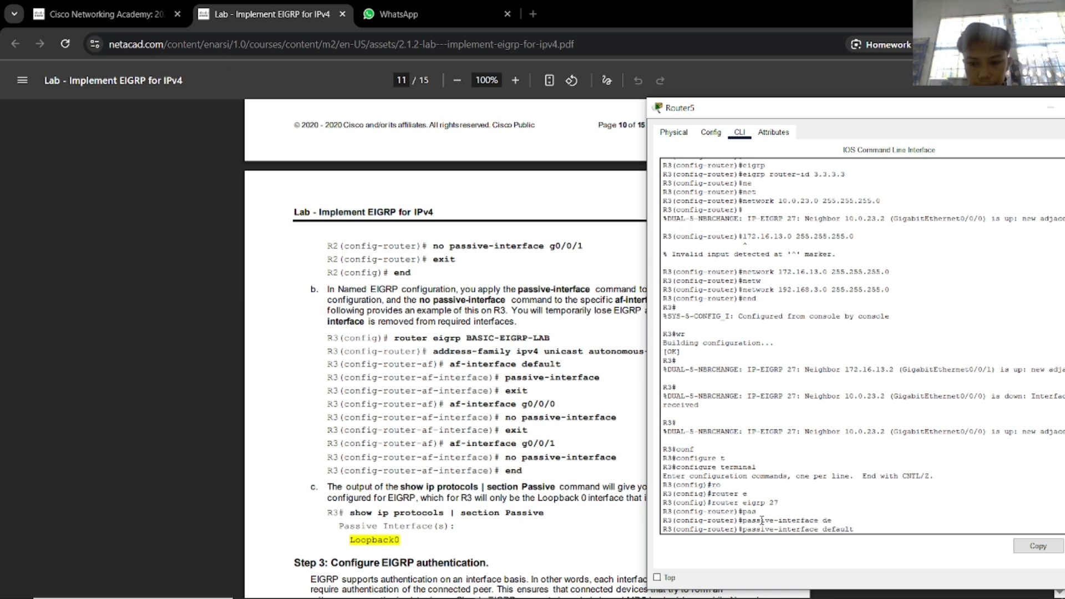
pyautogui.press('Return')
pyautogui.press('BackSpace')
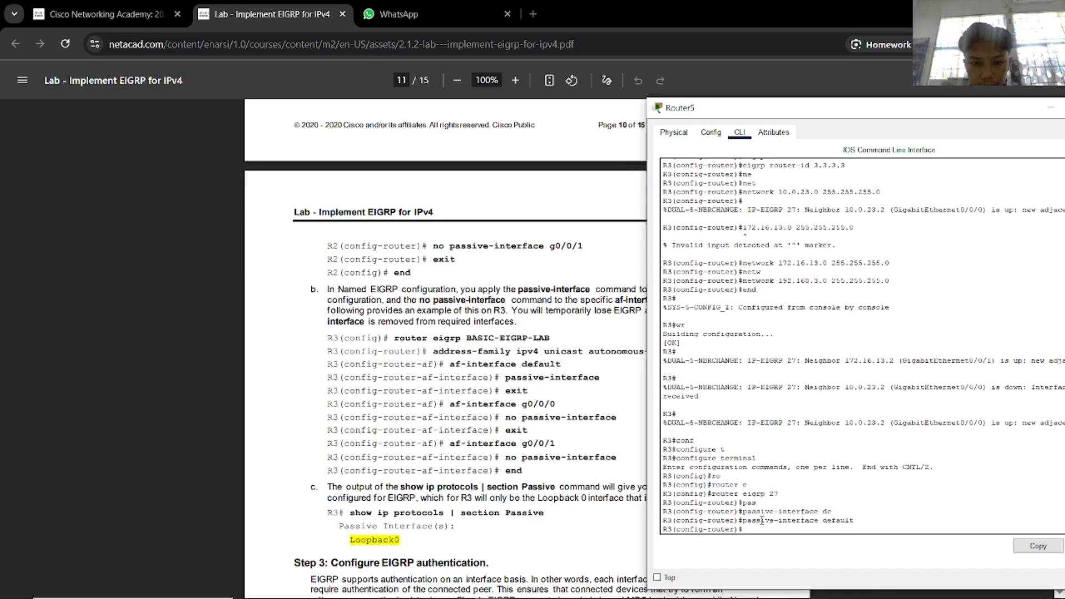
# Exclude g0/0/0 and g0/0/1 from passive mode with no passive-interface.
pyautogui.press('Up')
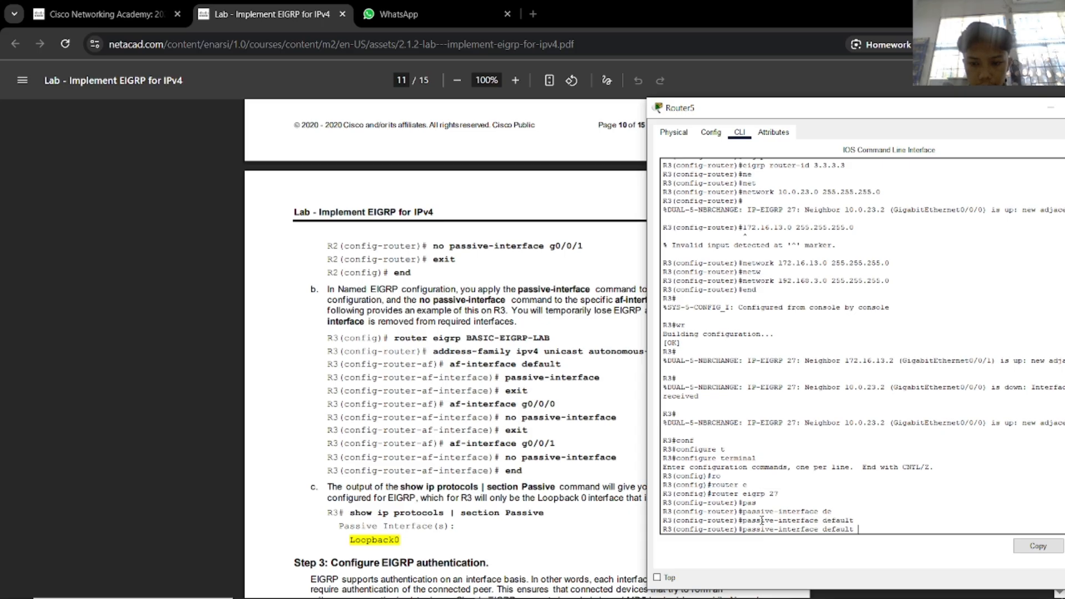
pyautogui.press('BackSpace')
pyautogui.press('BackSpace')
pyautogui.press('BackSpace')
pyautogui.press('BackSpace')
pyautogui.press('BackSpace')
pyautogui.press('BackSpace')
pyautogui.press('BackSpace')
pyautogui.press('BackSpace')
pyautogui.press('BackSpace')
pyautogui.press('BackSpace')
pyautogui.press('BackSpace')
pyautogui.press('BackSpace')
pyautogui.press('BackSpace')
pyautogui.press('BackSpace')
pyautogui.press('BackSpace')
pyautogui.press('BackSpace')
pyautogui.press('BackSpace')
pyautogui.press('BackSpace')
pyautogui.press('BackSpace')
pyautogui.press('BackSpace')
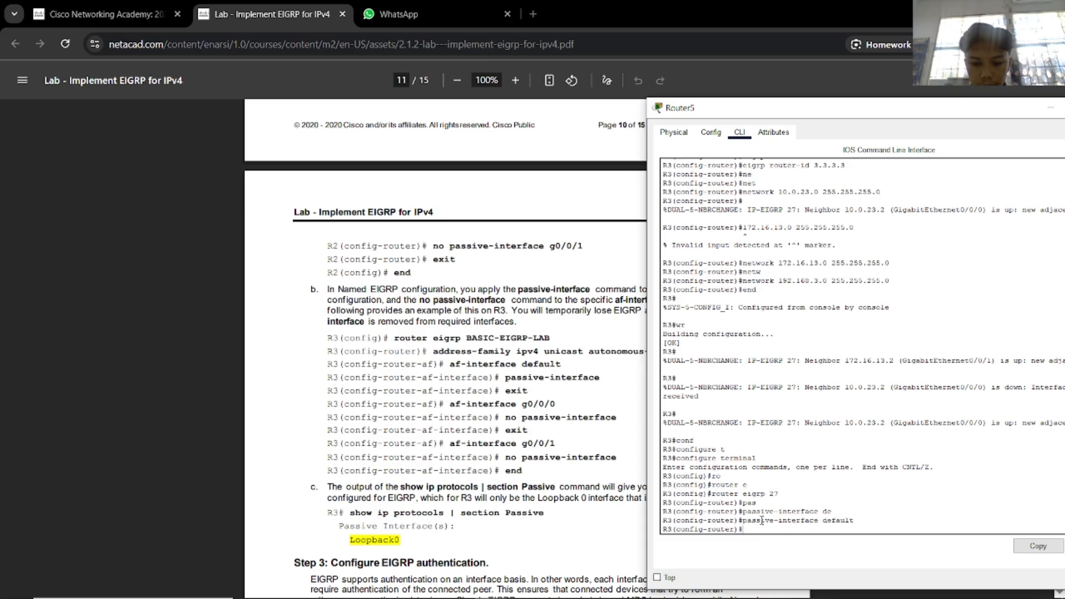
pyautogui.write('no pas')
pyautogui.press('Tab')
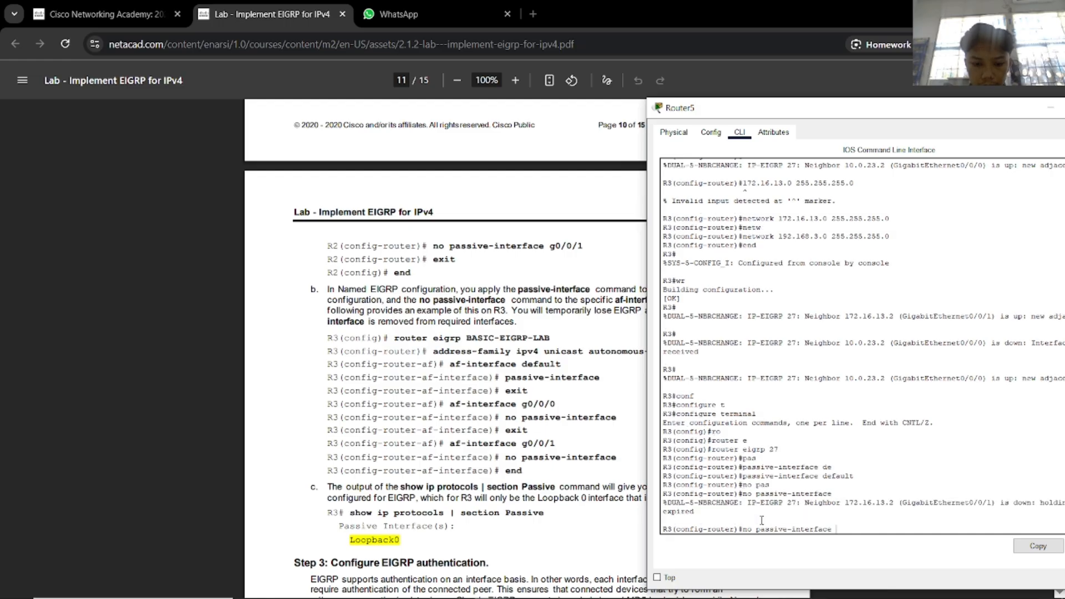
pyautogui.write('g0/0/0')
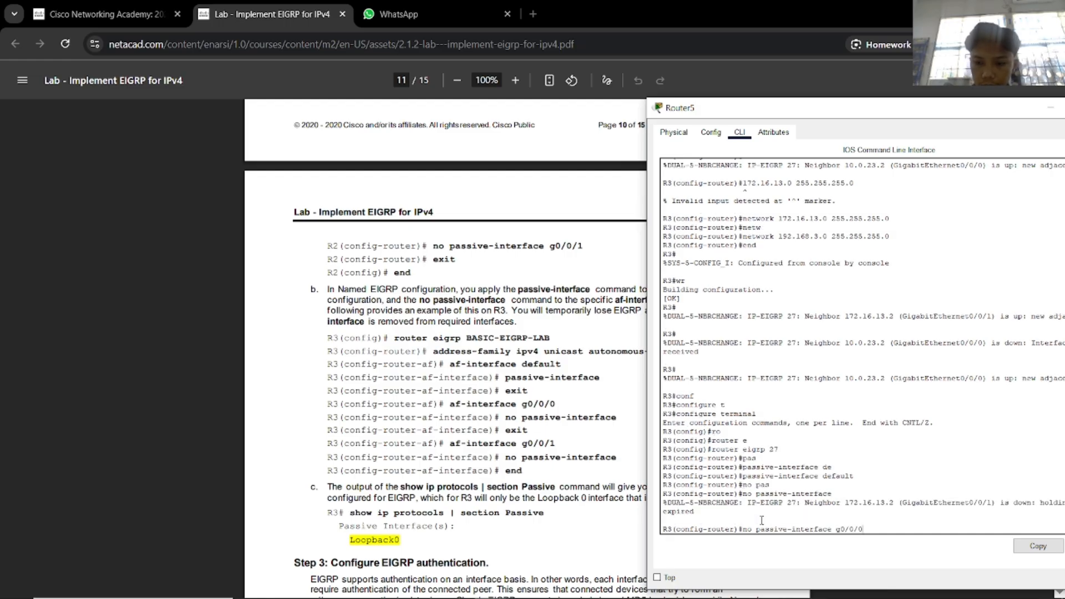
pyautogui.press('Return')
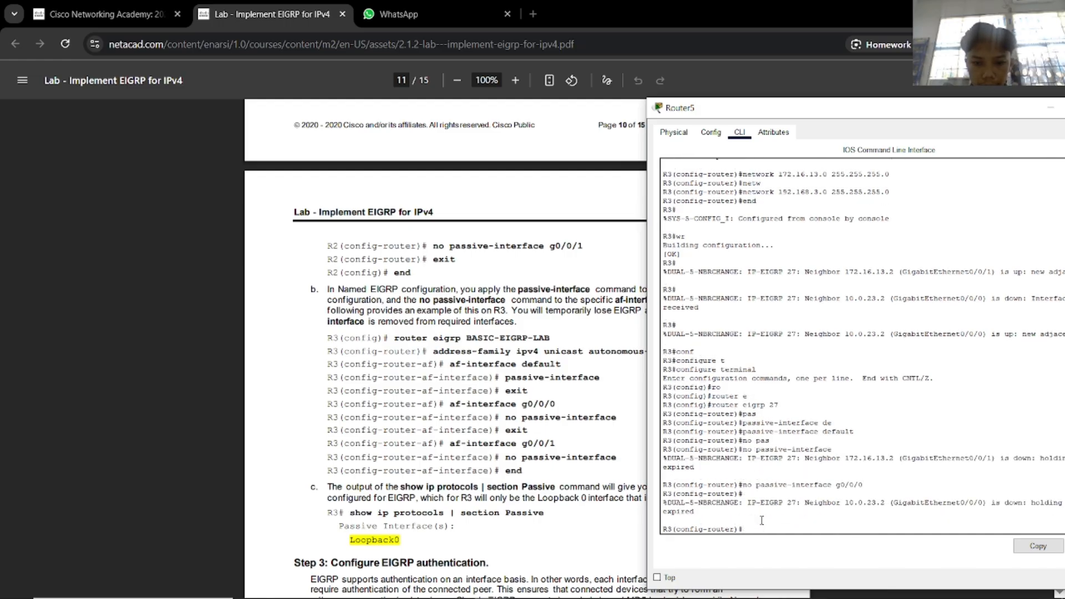
pyautogui.press('Up')
pyautogui.press('BackSpace')
pyautogui.write('1')
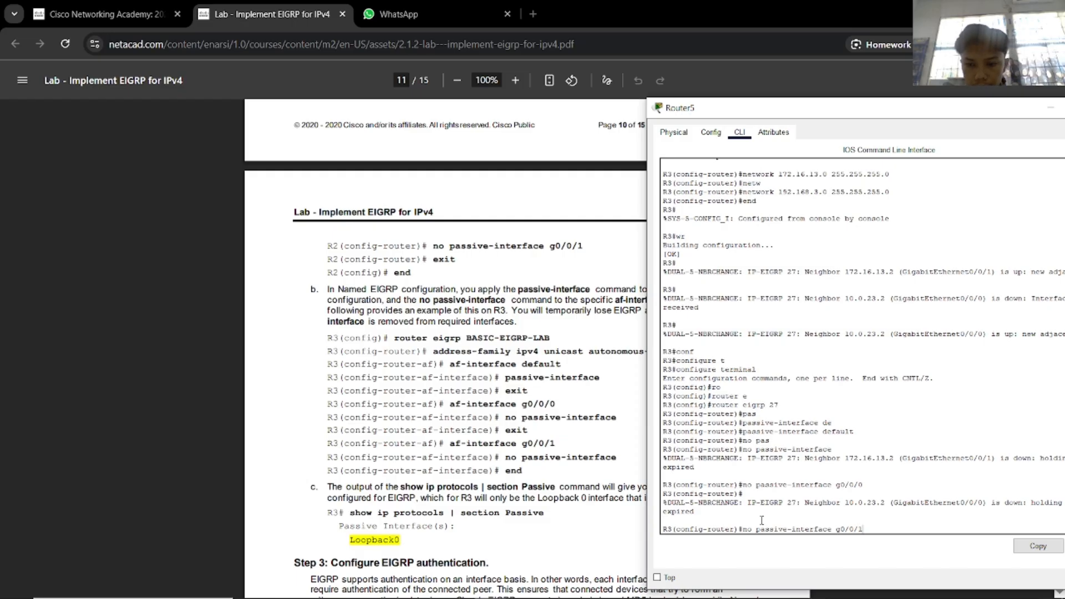
pyautogui.press('Return')
# Exit configuration mode, save with wr, and close Router5's console.
pyautogui.write('end')
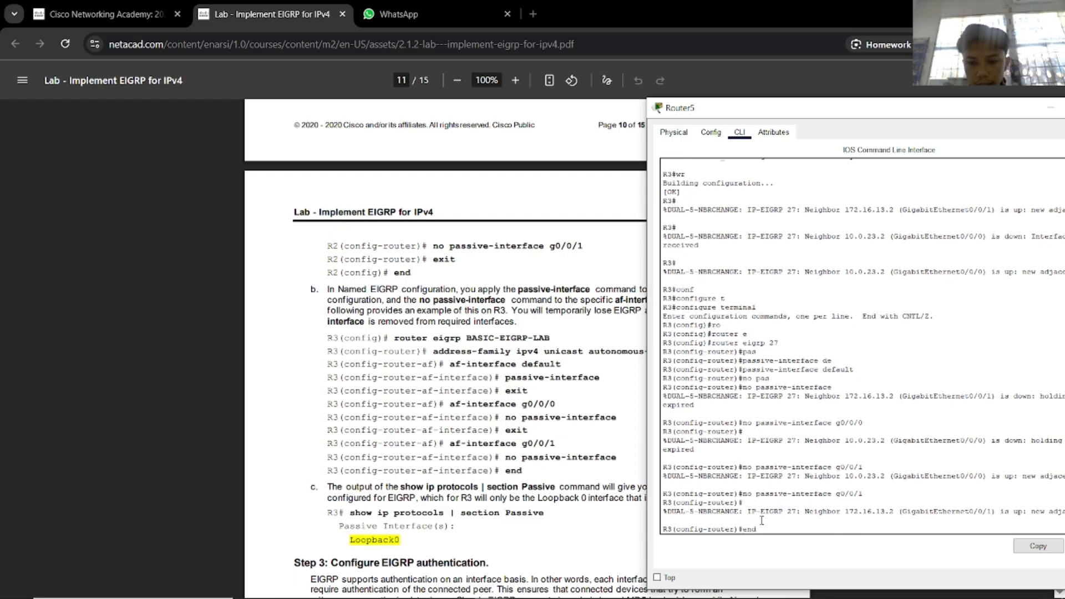
pyautogui.press('Return')
pyautogui.write('wr')
pyautogui.press('Return')
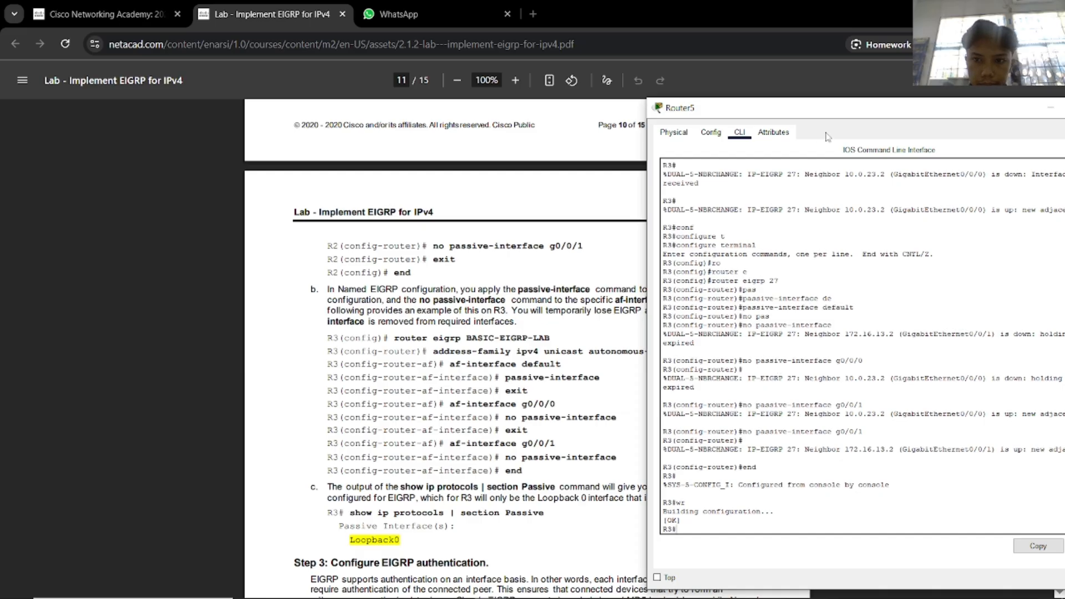
pyautogui.moveTo(842, 114); pyautogui.dragTo(655, 109)
pyautogui.click(924, 103)
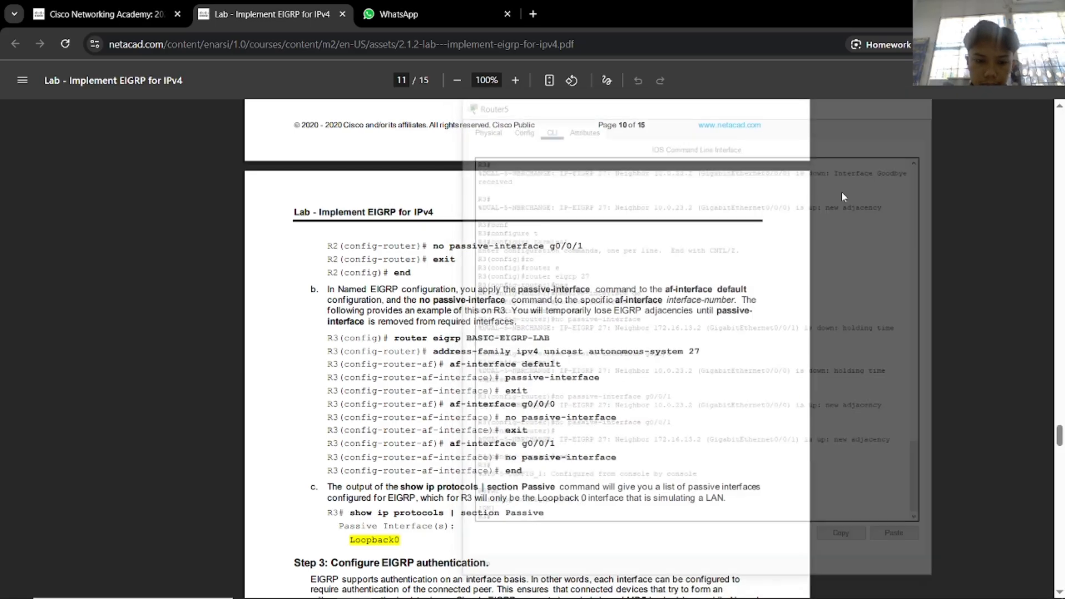
pyautogui.hotkey('alt', 'Tab')
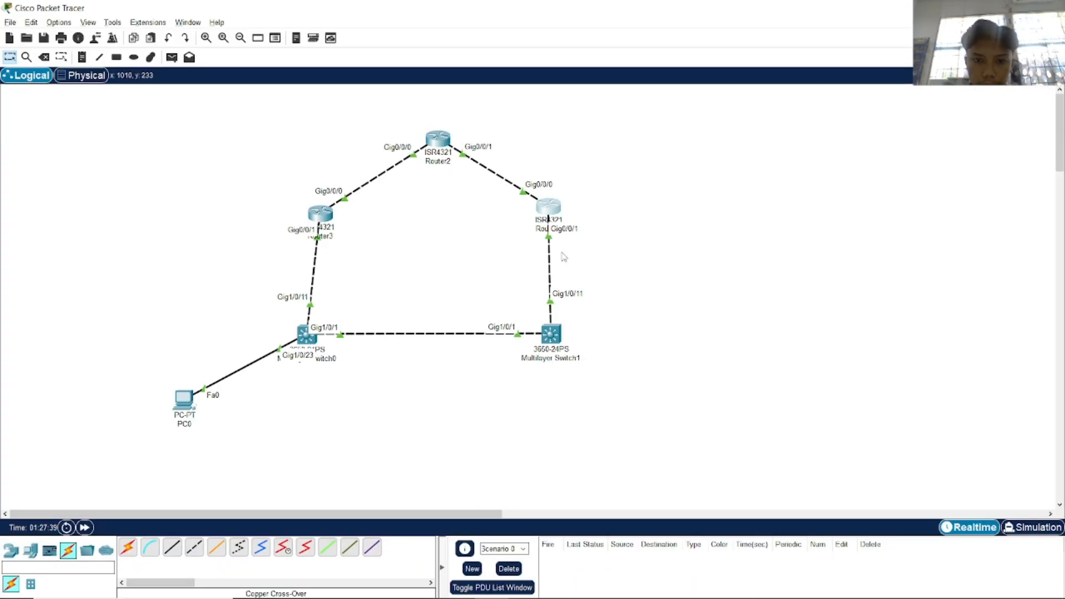
# Reopen Router5's console beside the lab PDF and run show ip protocols.
pyautogui.click(548, 210)
pyautogui.hotkey('alt', 'Tab')
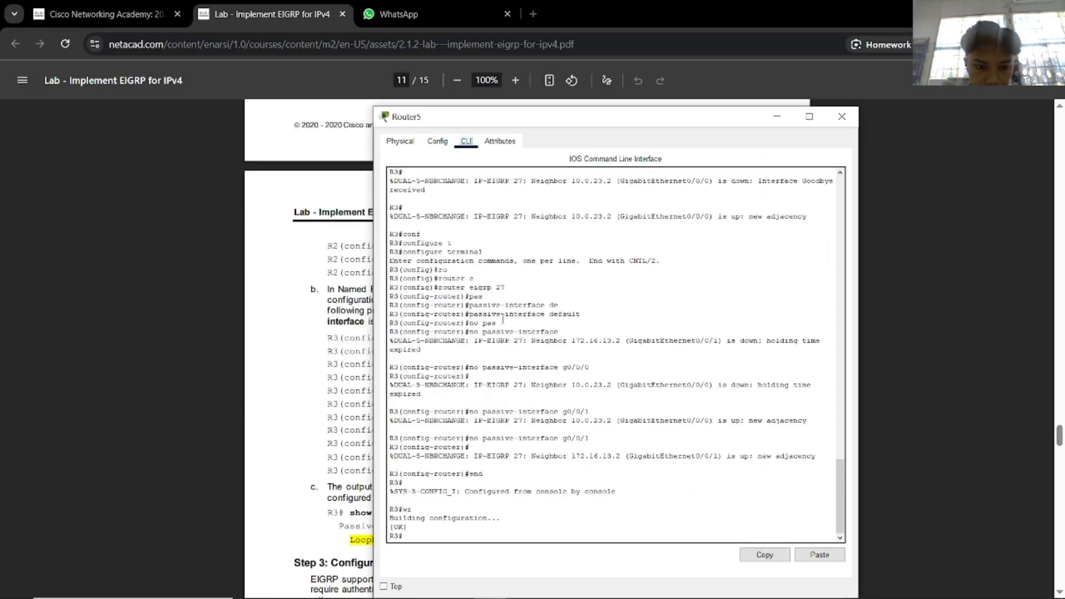
pyautogui.moveTo(493, 123); pyautogui.dragTo(733, 116)
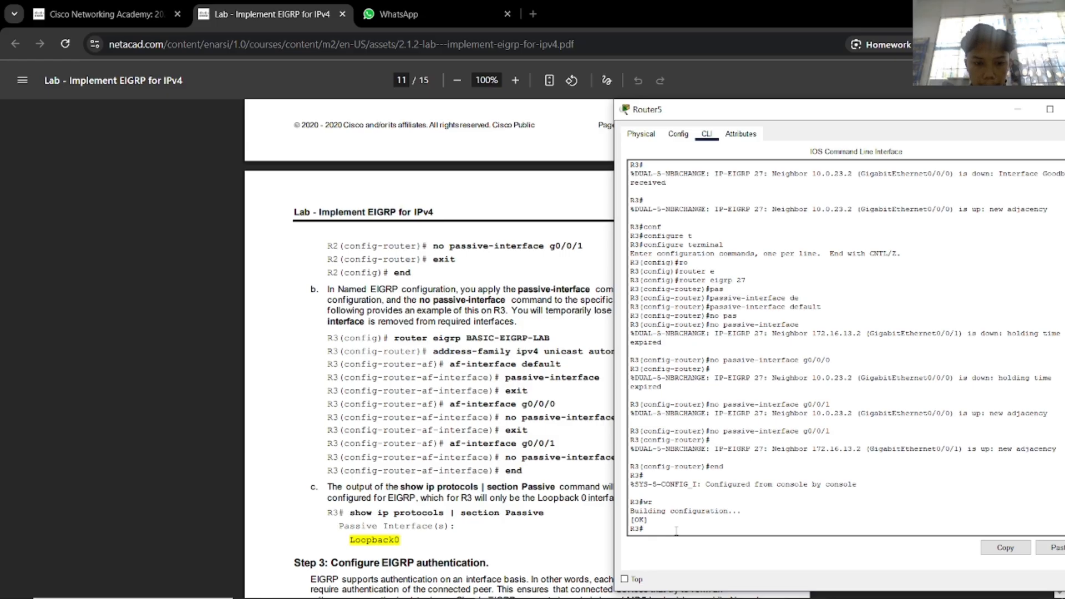
pyautogui.write('how ip')
pyautogui.press('Tab')
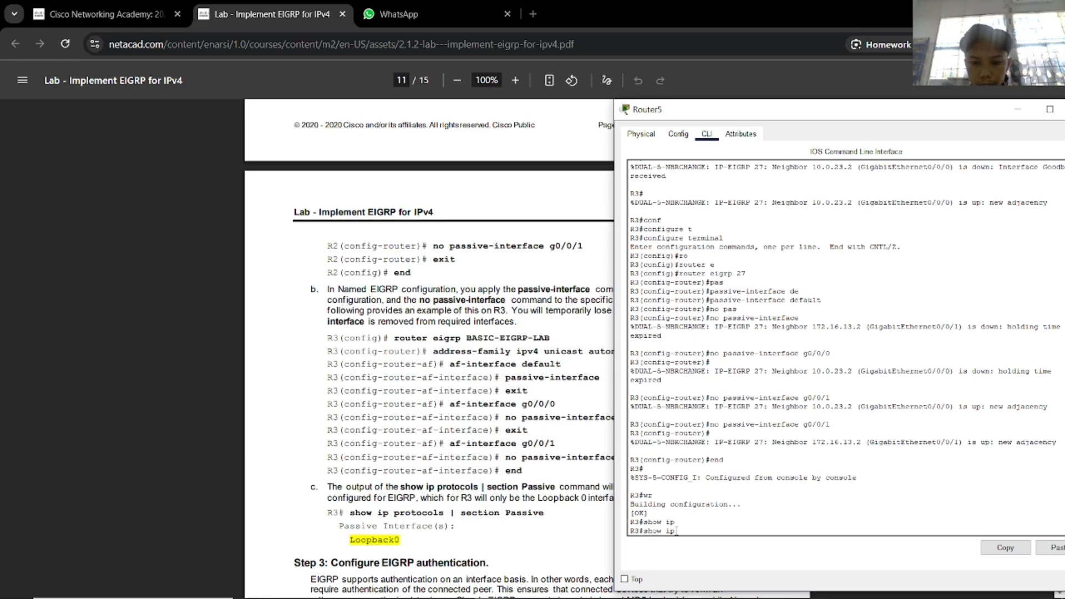
pyautogui.write('pr')
pyautogui.press('Tab')
pyautogui.press('Return')
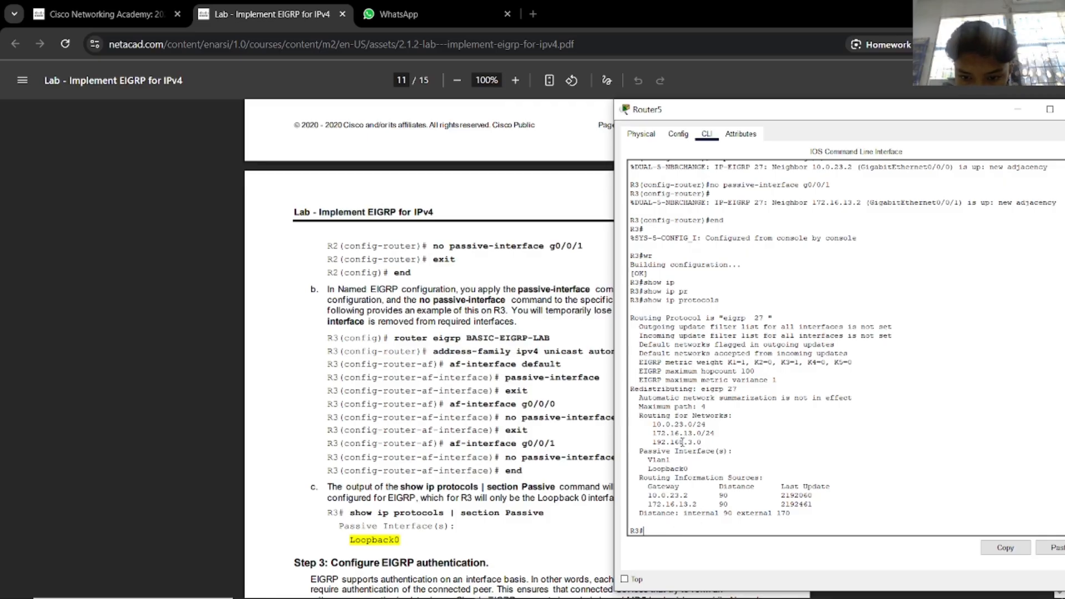
# Check that only Vlan1 and Loopback0 are listed as passive, then close Router5's console.
pyautogui.moveTo(688, 469); pyautogui.dragTo(645, 452)
pyautogui.click(749, 458)
pyautogui.moveTo(894, 117); pyautogui.dragTo(852, 111)
pyautogui.click(1042, 103)
# Place Router3's console beside the lab PDF and enter global configuration mode.
pyautogui.scroll(-5, 663, 444)
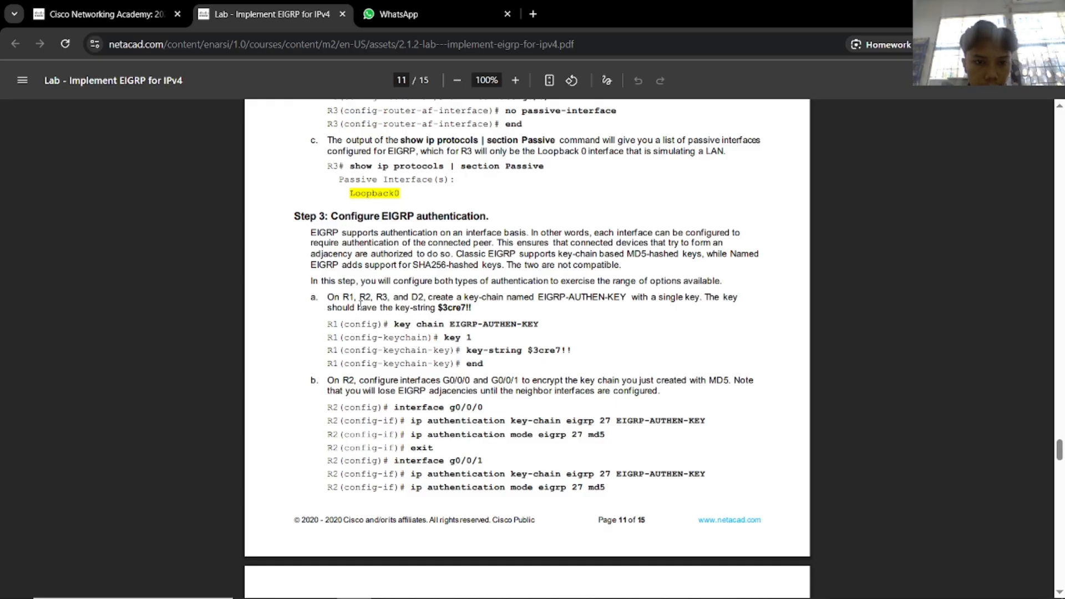
pyautogui.hotkey('alt', 'Tab')
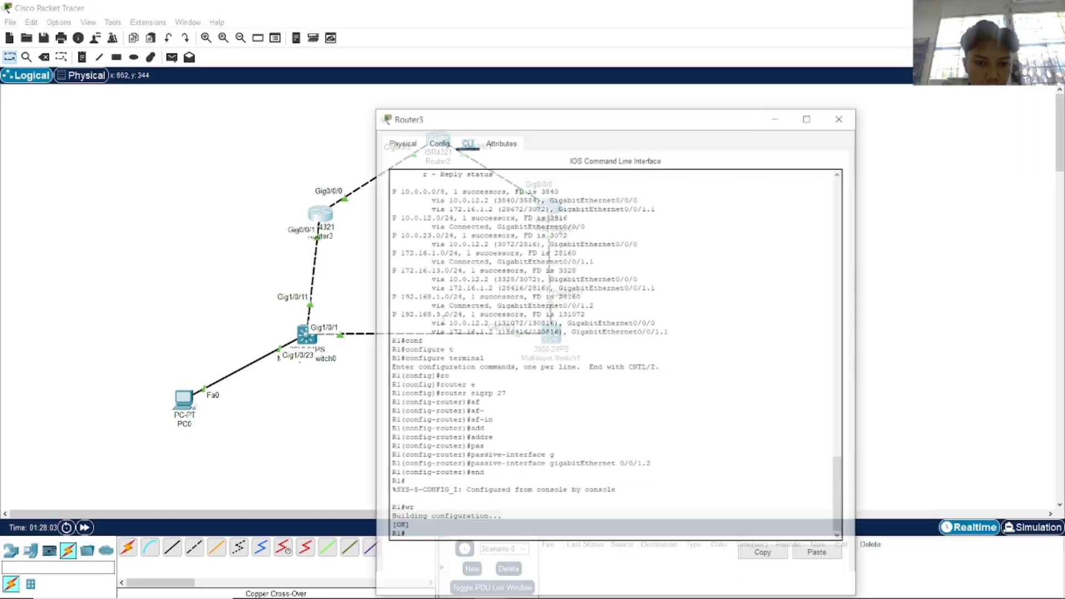
pyautogui.hotkey('alt', 'Tab')
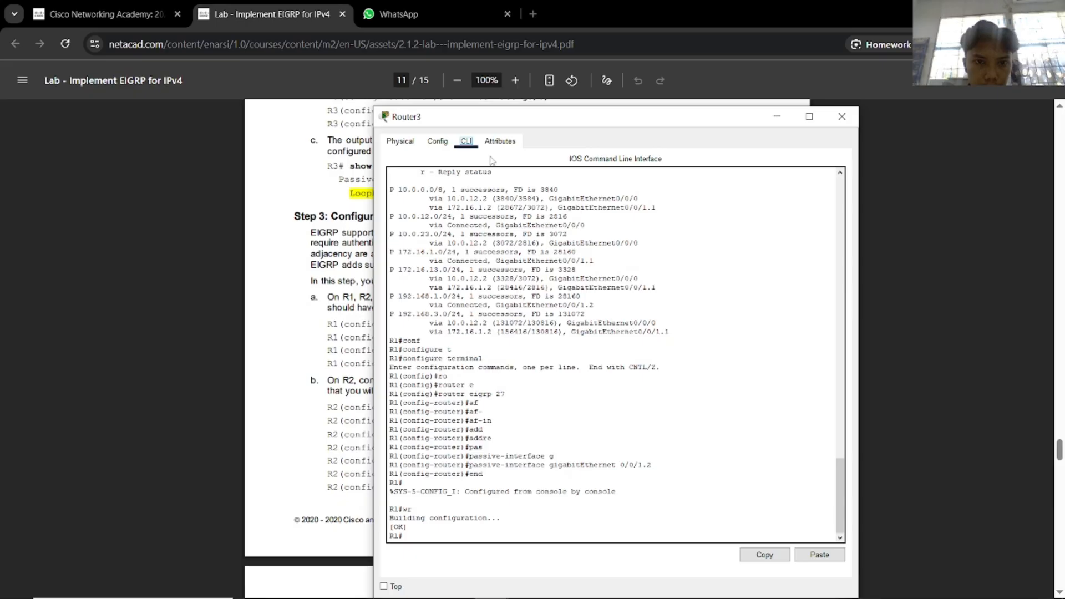
pyautogui.moveTo(491, 121); pyautogui.dragTo(792, 117)
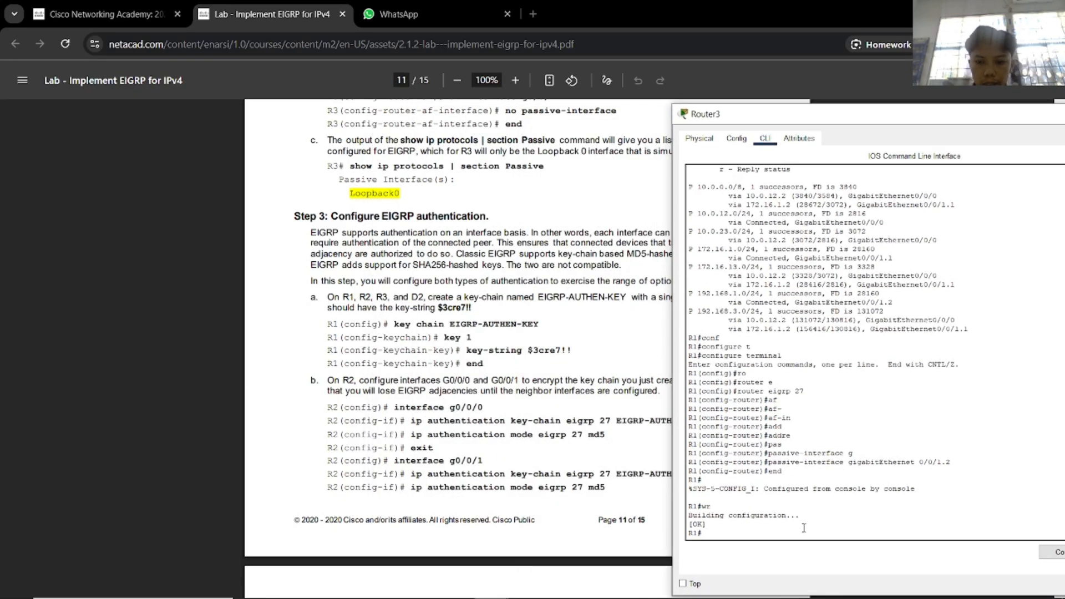
pyautogui.write('conf')
pyautogui.press('Tab')
pyautogui.write('t')
# Create the key chain EIGRP-AUTHEN-KEY on R1.
pyautogui.press('Tab')
pyautogui.press('Return')
pyautogui.write('ke')
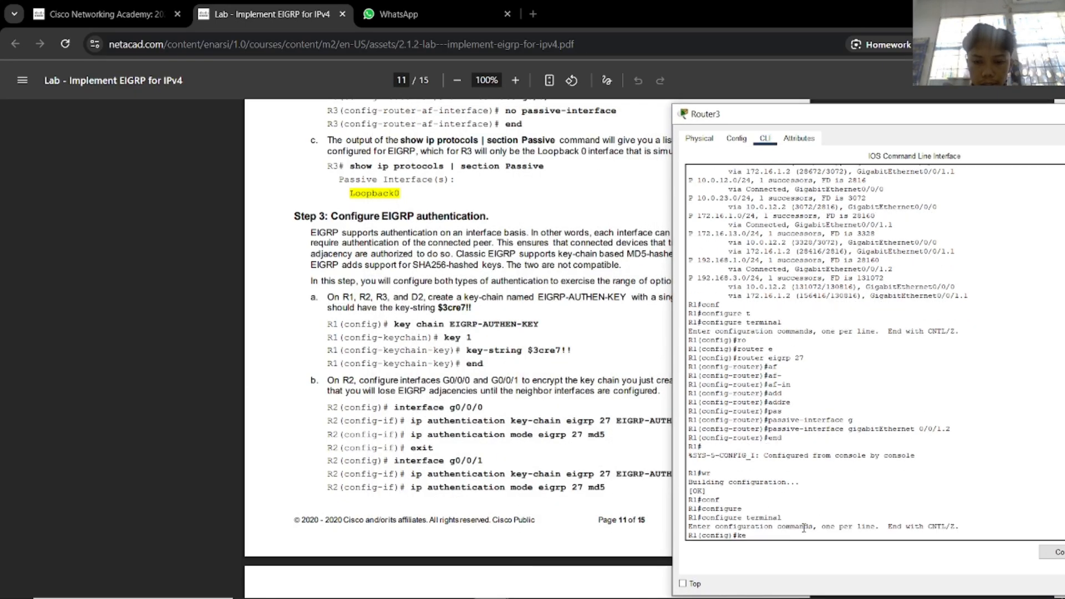
pyautogui.press('Tab')
pyautogui.write('cha')
pyautogui.press('Tab')
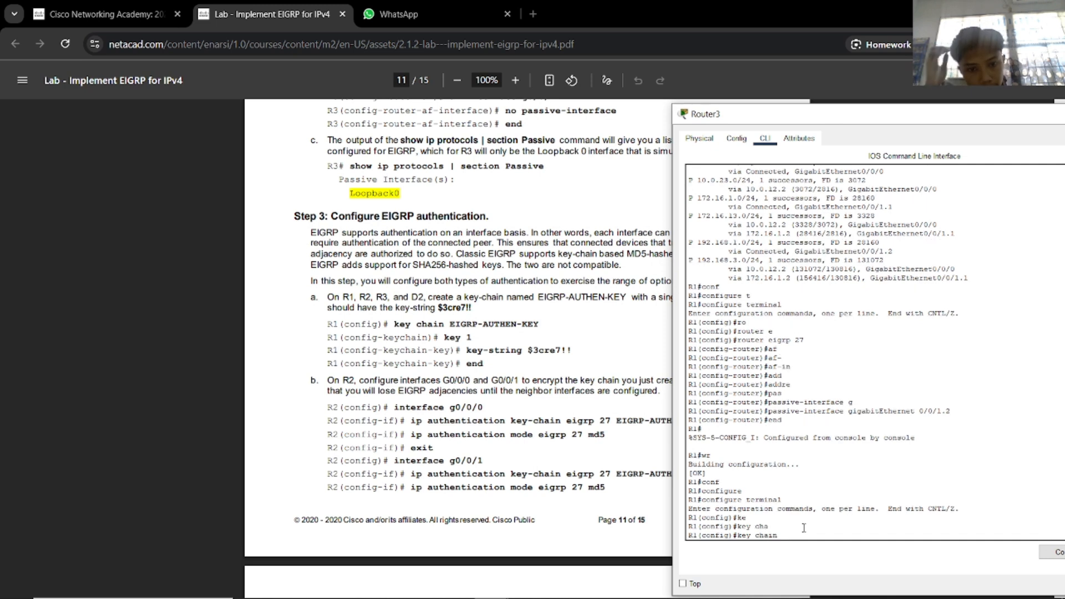
pyautogui.write('E')
pyautogui.press('Tab')
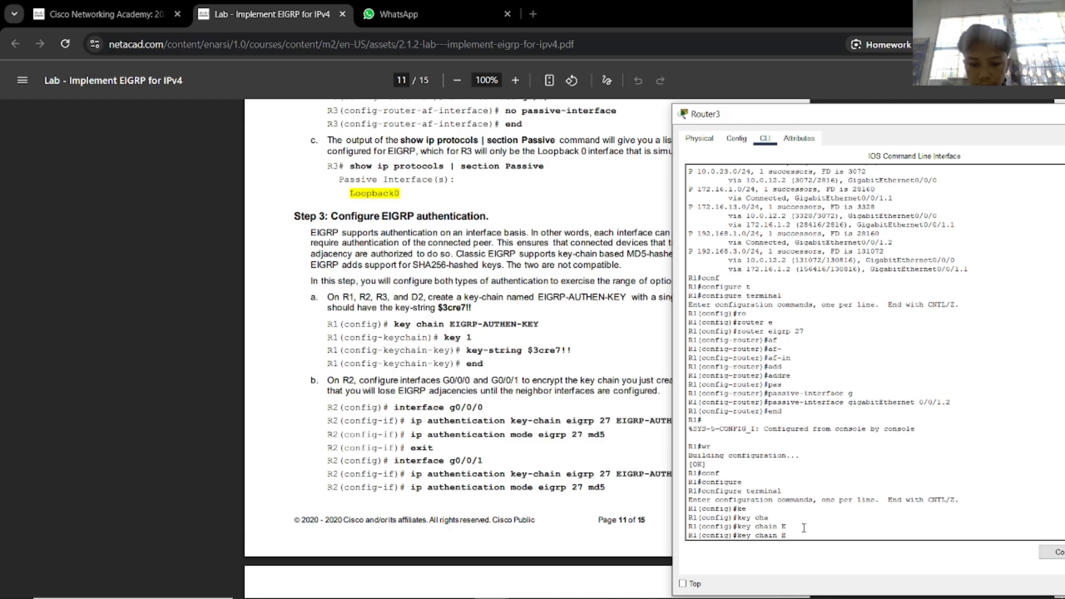
pyautogui.write('I')
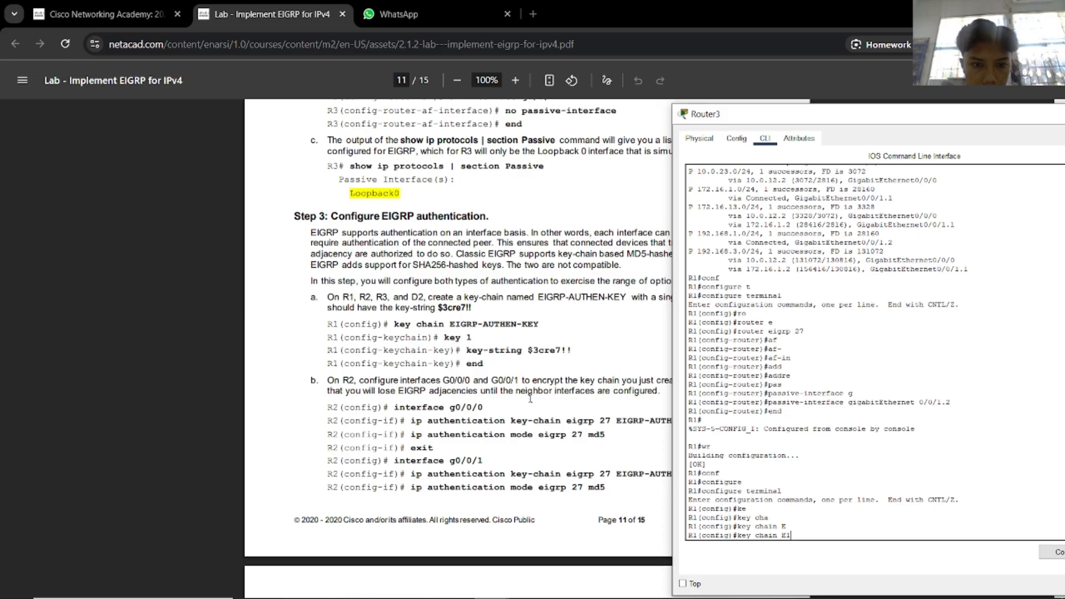
pyautogui.write('GR')
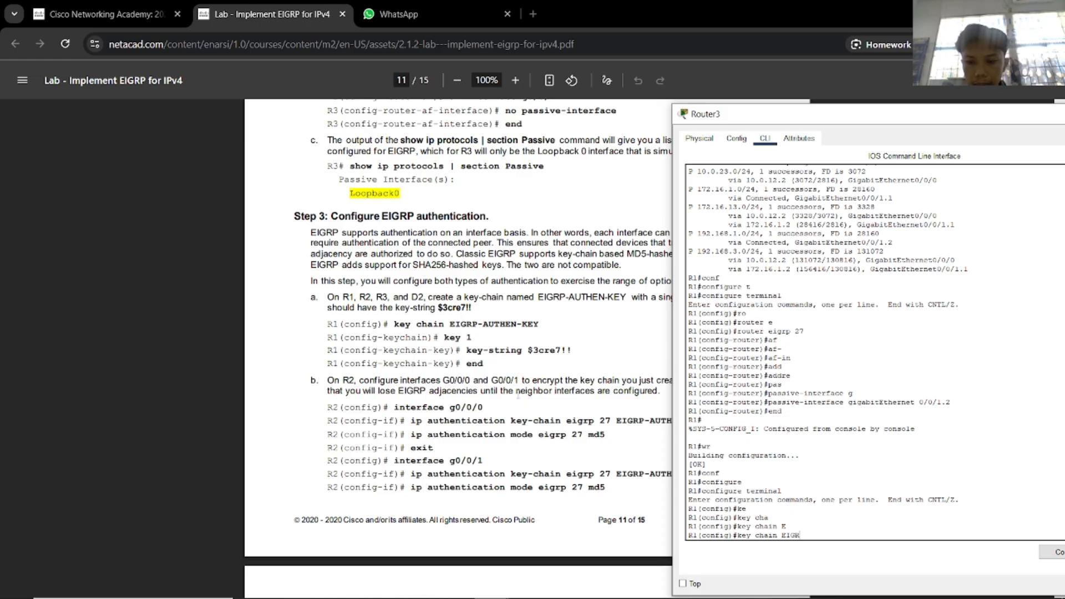
pyautogui.write('P-AU')
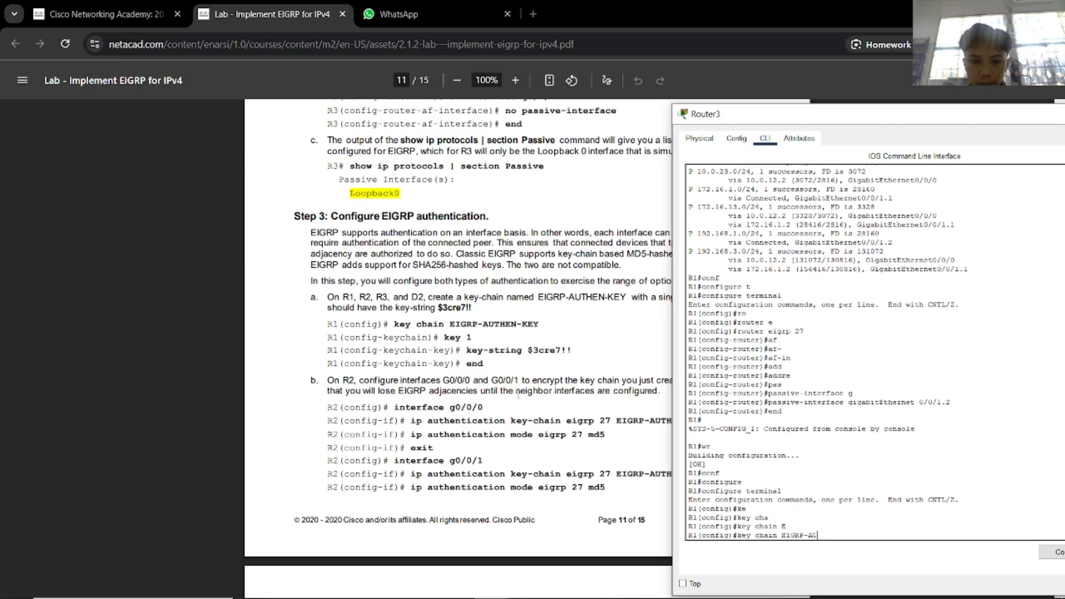
pyautogui.write('THEN-KEY')
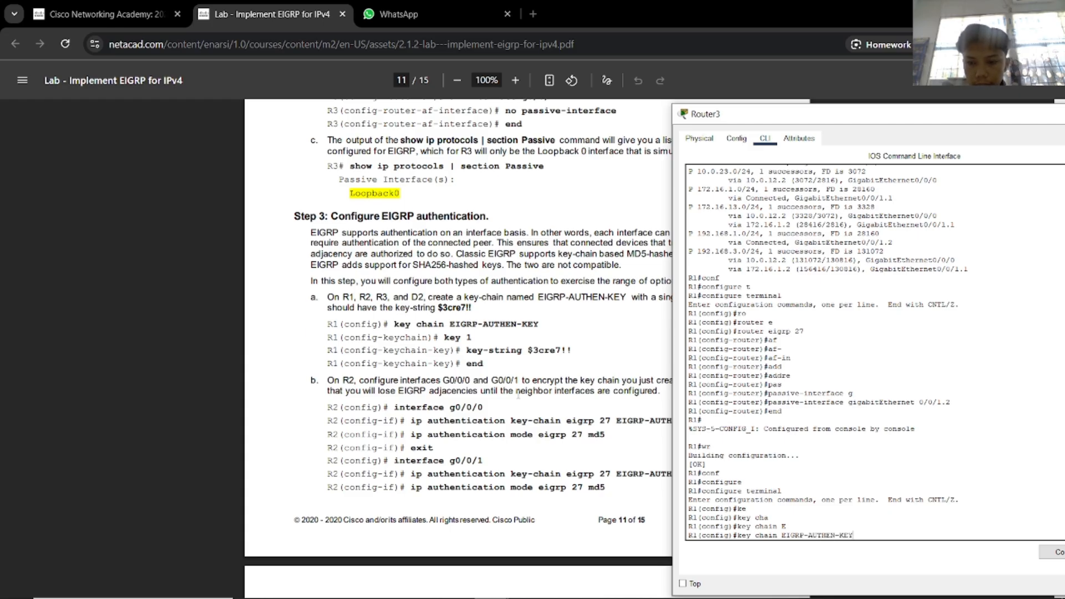
pyautogui.press('Return')
# Add key 1 with the key string copied from the lab PDF.
pyautogui.write('keychain)#ke')
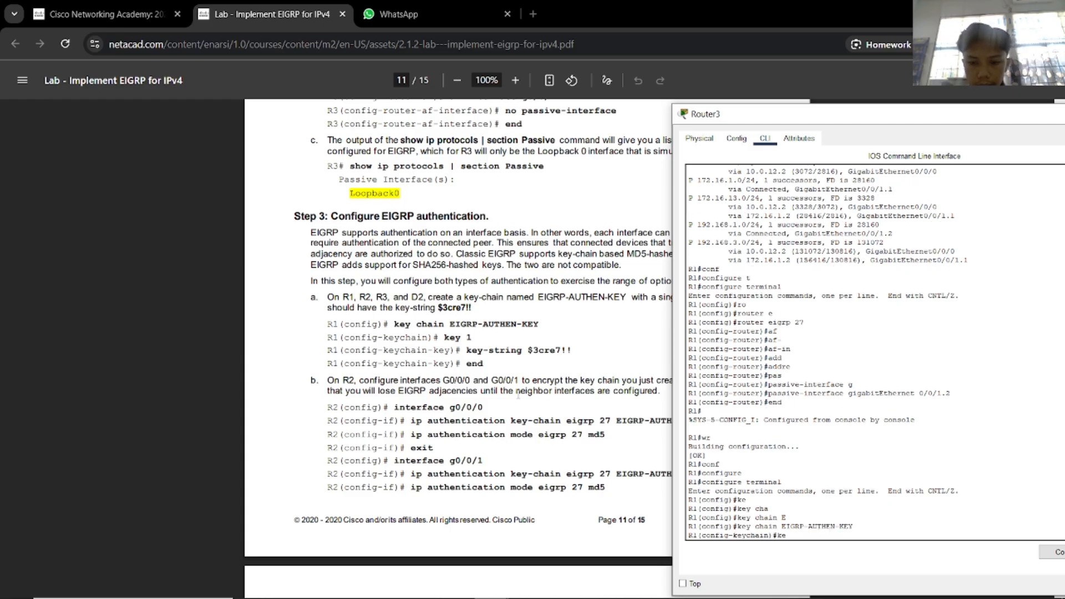
pyautogui.press('Tab')
pyautogui.write('1')
pyautogui.press('Return')
pyautogui.write('ke')
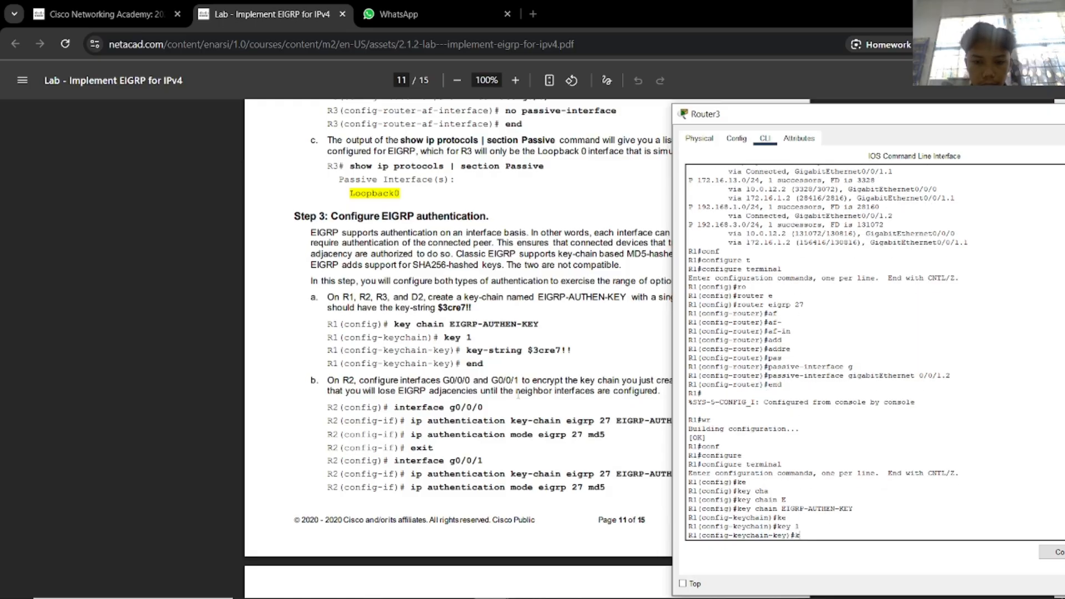
pyautogui.press('Tab')
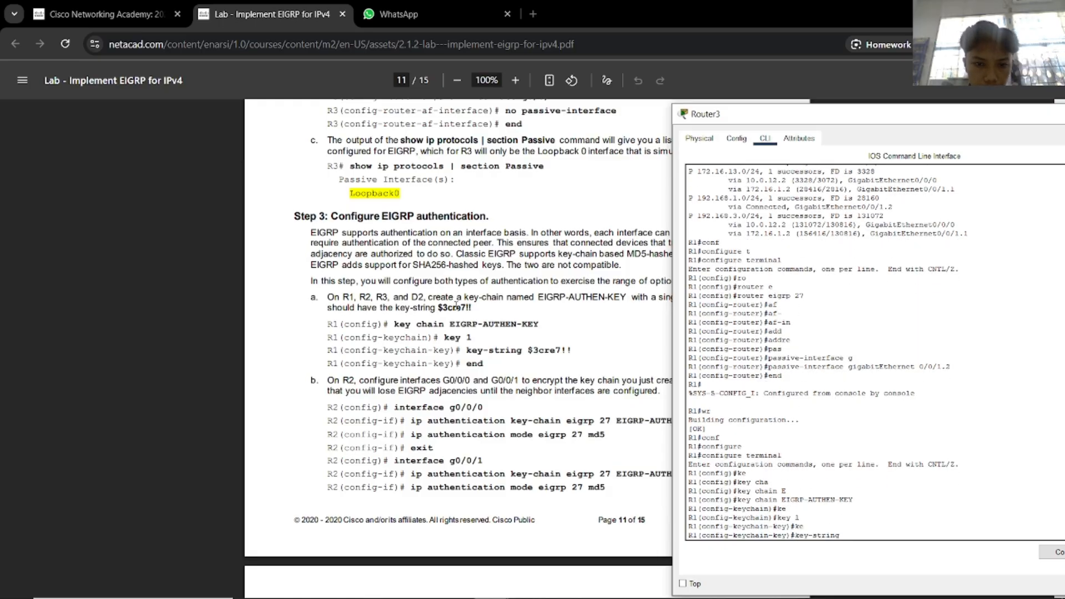
pyautogui.moveTo(577, 350); pyautogui.dragTo(528, 351)
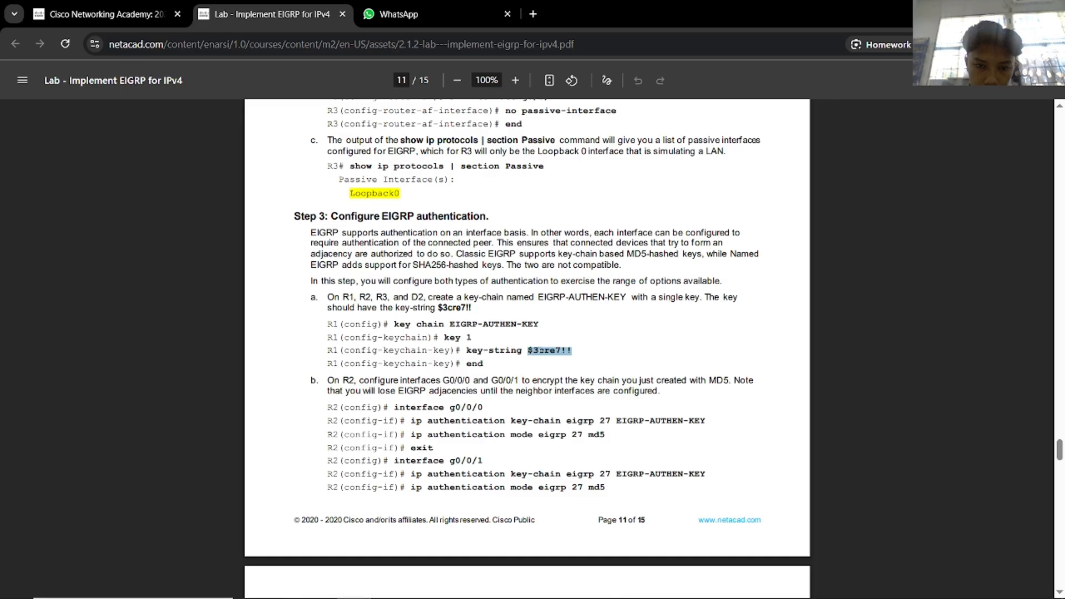
pyautogui.rightClick(558, 362)
pyautogui.click(580, 369)
pyautogui.hotkey('alt', 'Tab')
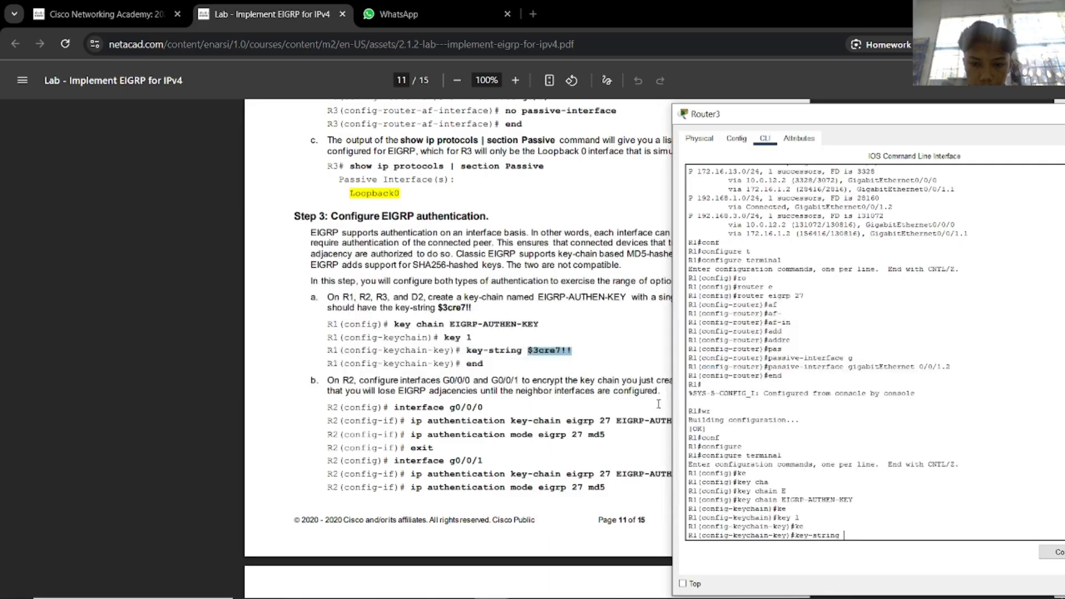
pyautogui.rightClick(879, 537)
pyautogui.click(882, 545)
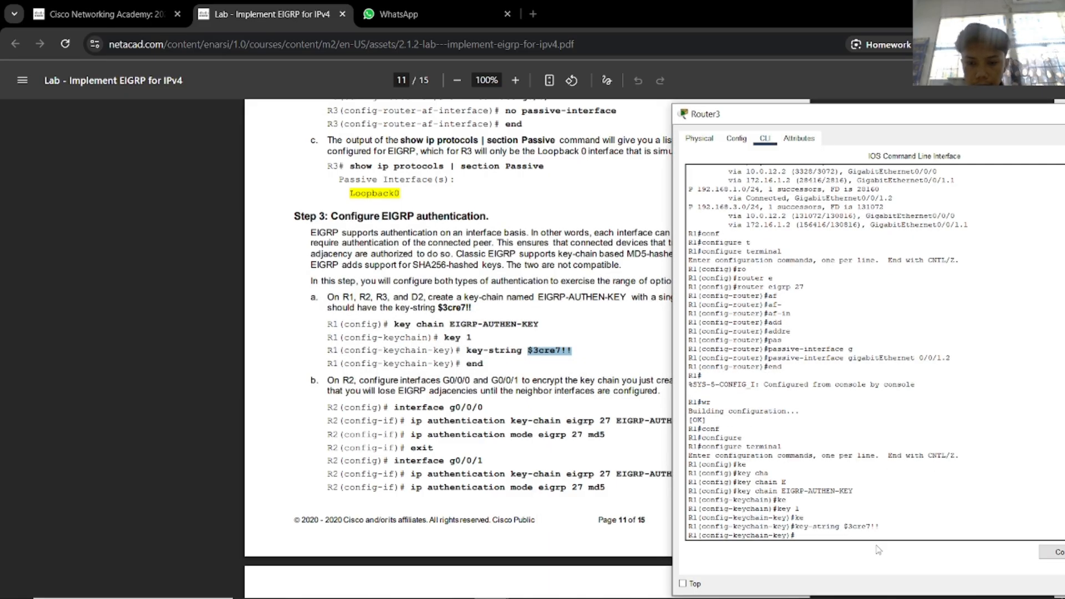
# Exit configuration mode and return to the Packet Tracer topology.
pyautogui.write('end')
pyautogui.press('Return')
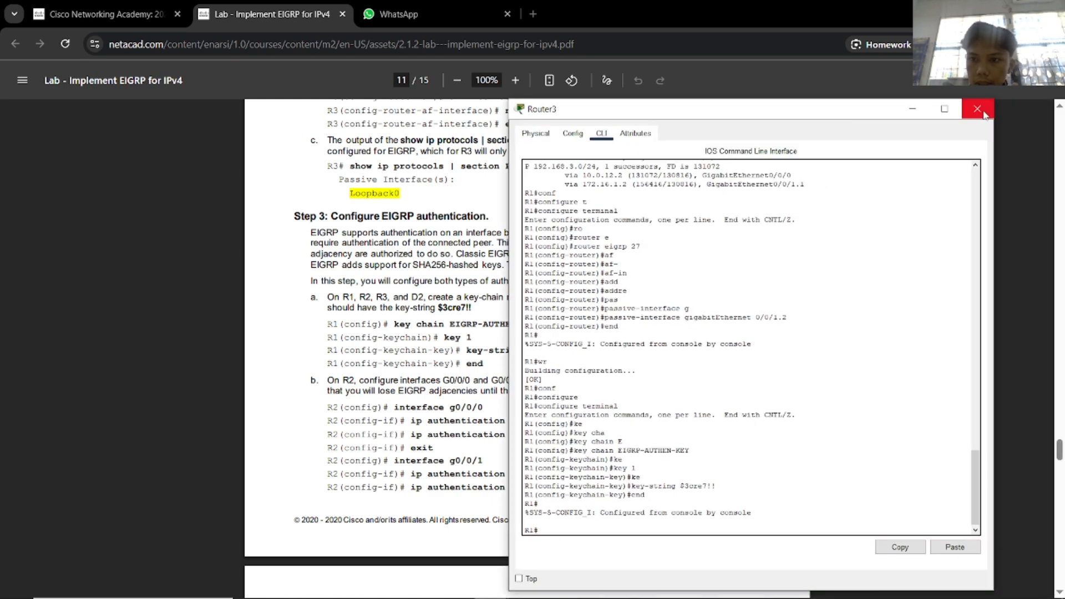
pyautogui.hotkey('alt', 'Tab')
# Open Router2's console beside the lab instructions.
pyautogui.click(438, 148)
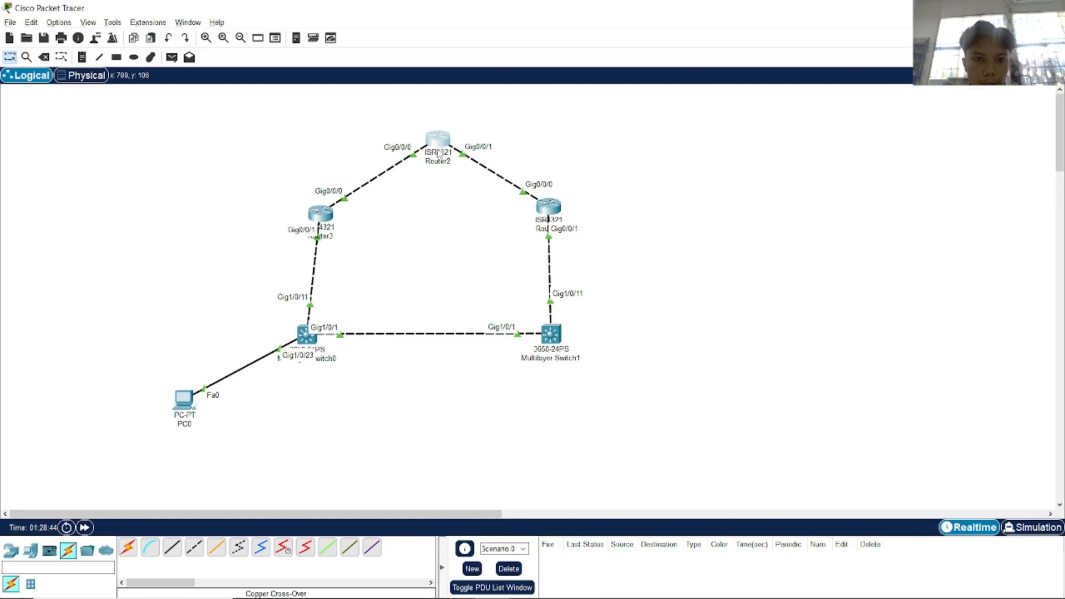
pyautogui.hotkey('alt', 'Tab')
pyautogui.hotkey('alt', 'Tab')
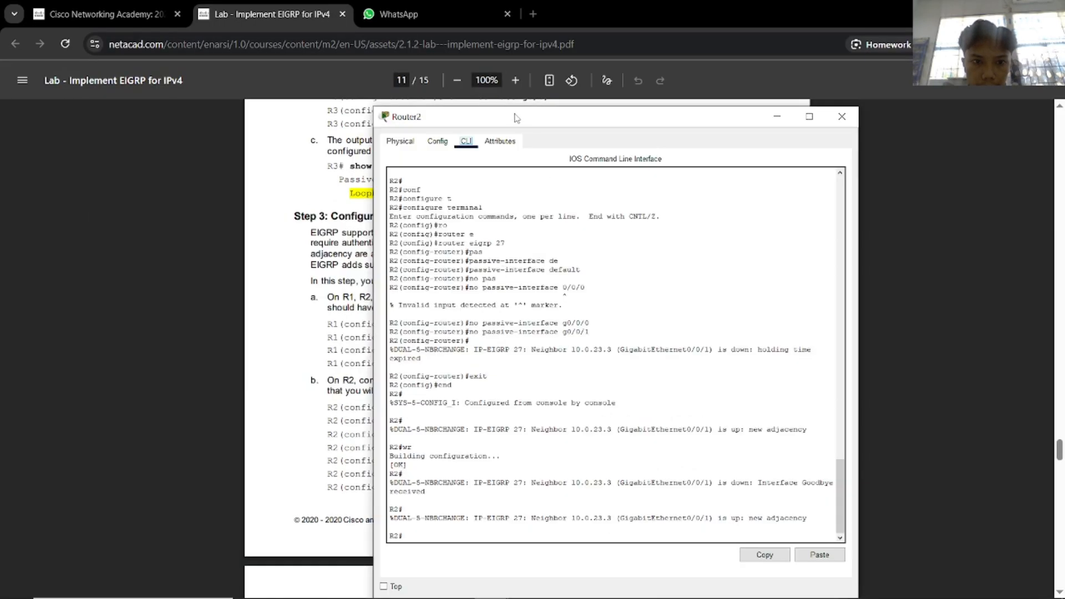
pyautogui.moveTo(516, 117); pyautogui.dragTo(806, 110)
pyautogui.click(771, 492)
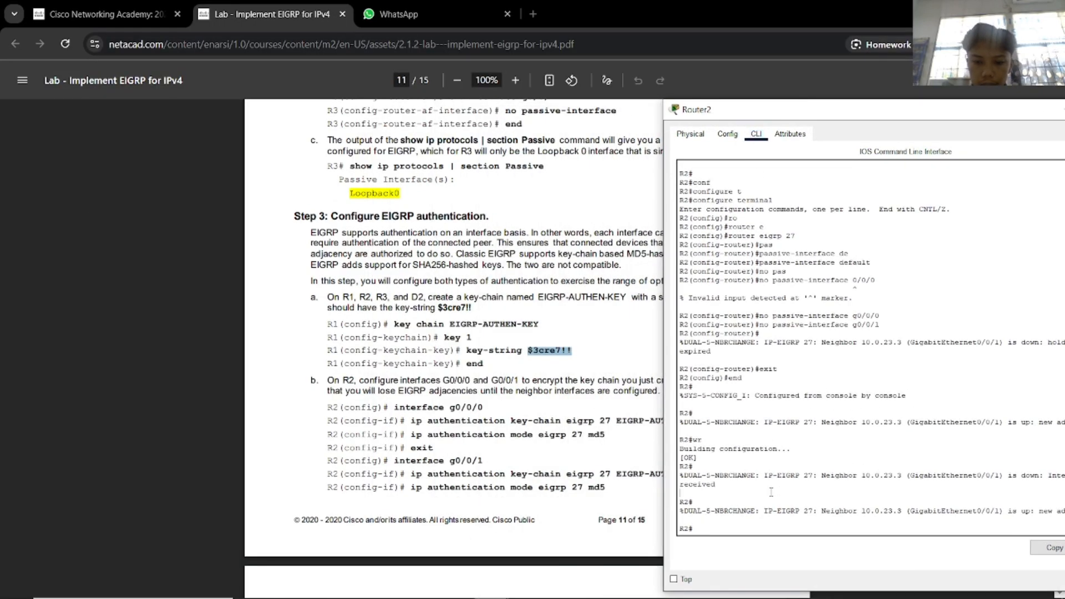
# Enter global configuration and interface g0/0/0 configuration on Router2.
pyautogui.write('cofn')
pyautogui.press('Tab')
pyautogui.write('t')
pyautogui.press('Tab')
pyautogui.press('BackSpace')
pyautogui.press('BackSpace')
pyautogui.press('BackSpace')
pyautogui.write('nf')
pyautogui.press('Tab')
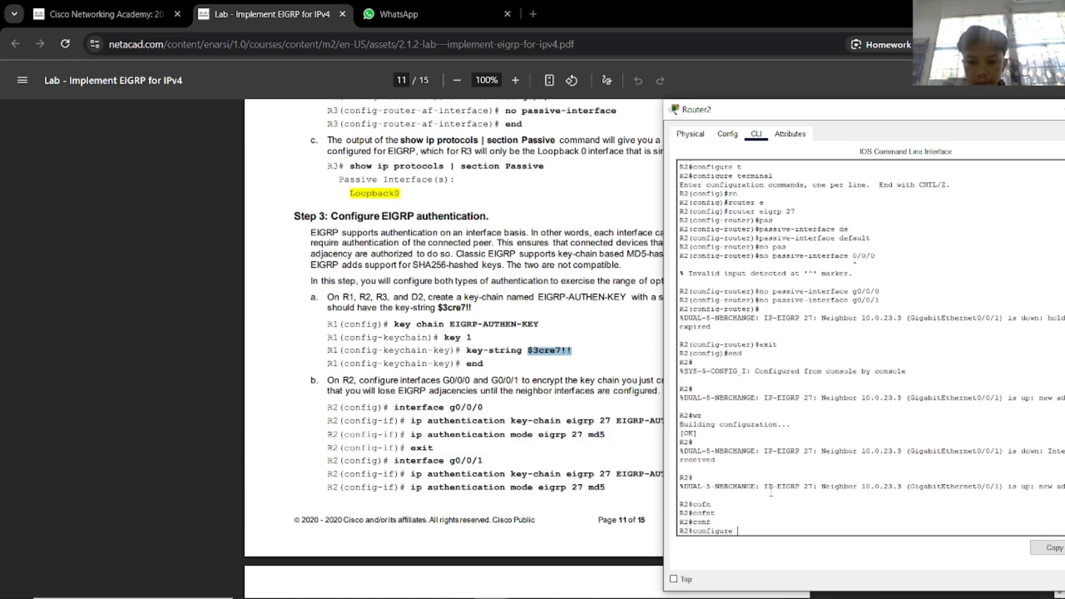
pyautogui.write('t')
pyautogui.press('Tab')
pyautogui.press('Return')
pyautogui.write('in')
pyautogui.press('Tab')
pyautogui.write('g')
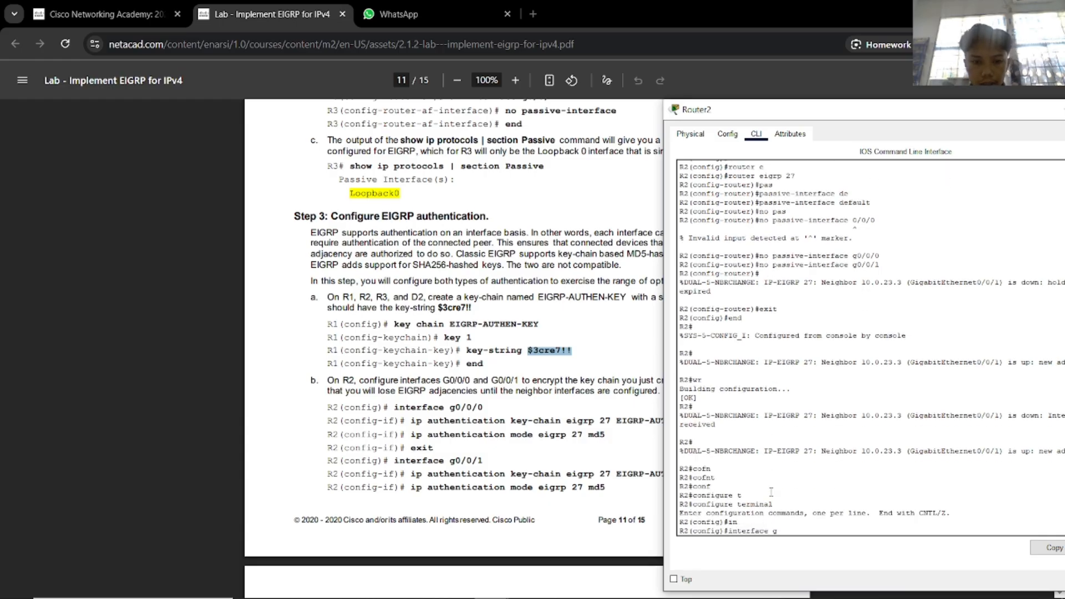
pyautogui.write('0/0/0')
pyautogui.press('Return')
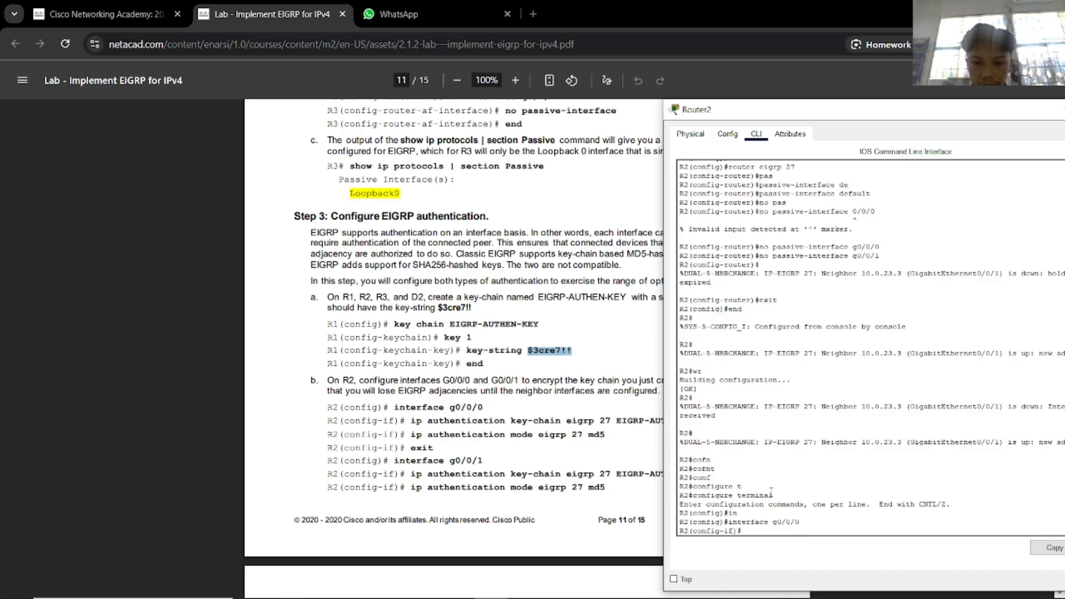
# Apply ip authentication key-chain eigrp 27 EIGRP-AUTHEN-KEY to g0/0/0.
pyautogui.write('ip au')
pyautogui.press('Tab')
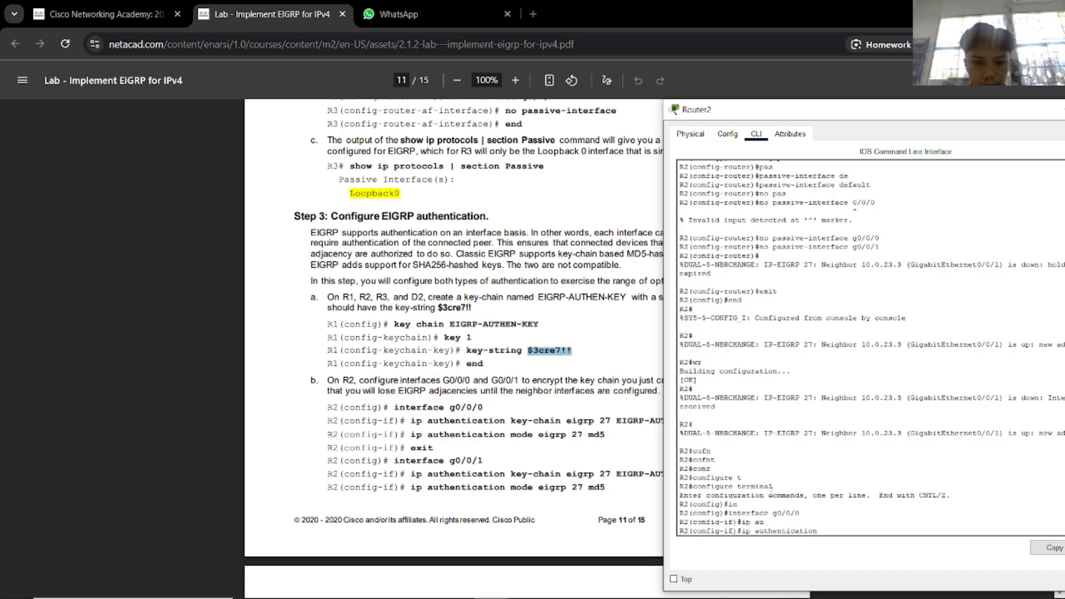
pyautogui.write('ke')
pyautogui.press('Tab')
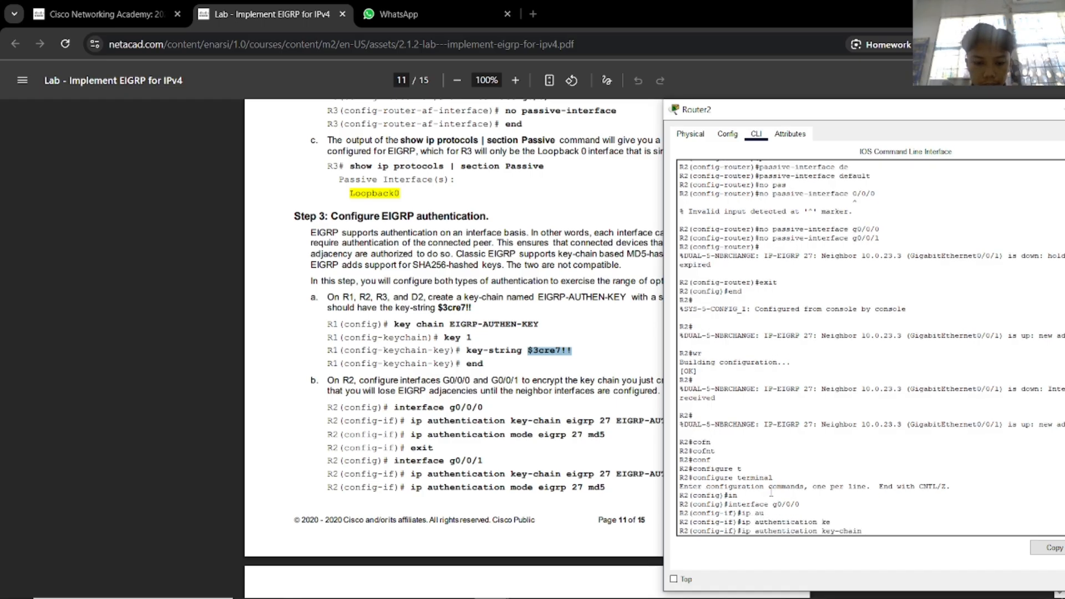
pyautogui.write('ei')
pyautogui.press('Tab')
pyautogui.write('27')
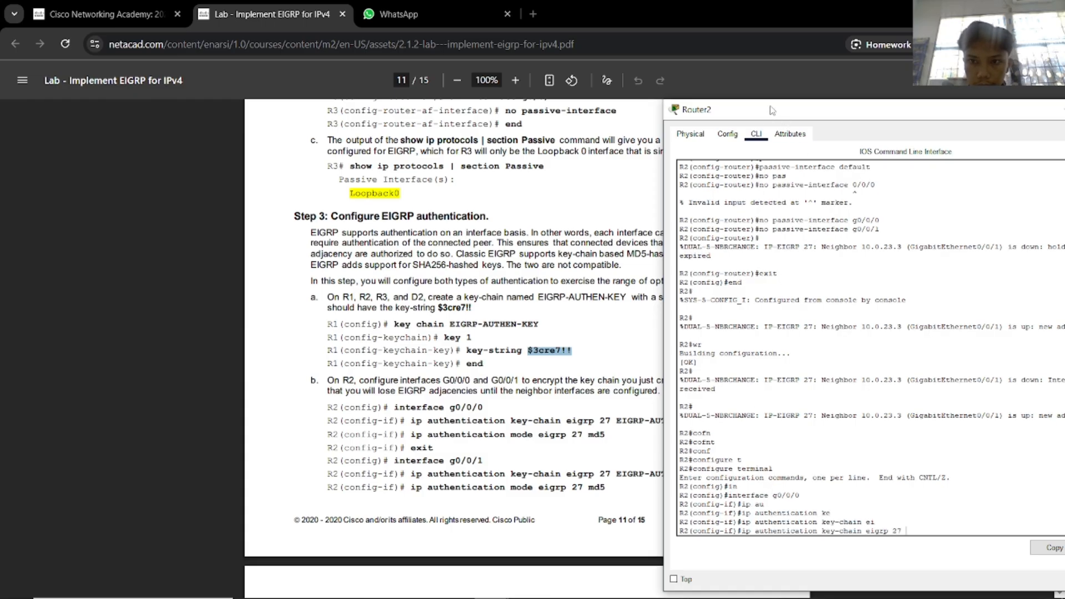
pyautogui.moveTo(760, 114); pyautogui.dragTo(848, 118)
pyautogui.write('EI')
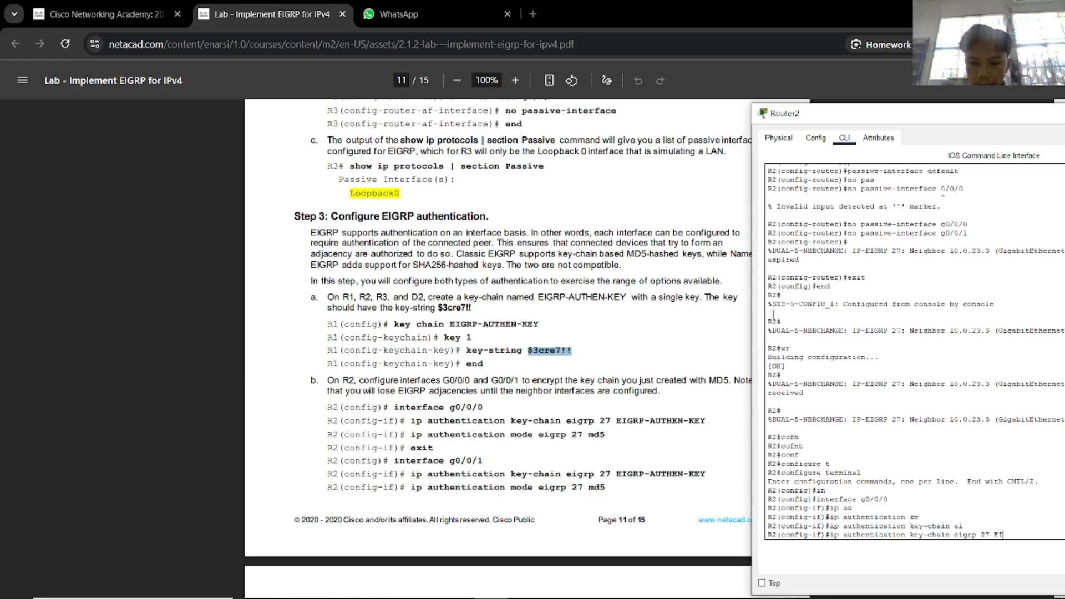
pyautogui.write('GRP')
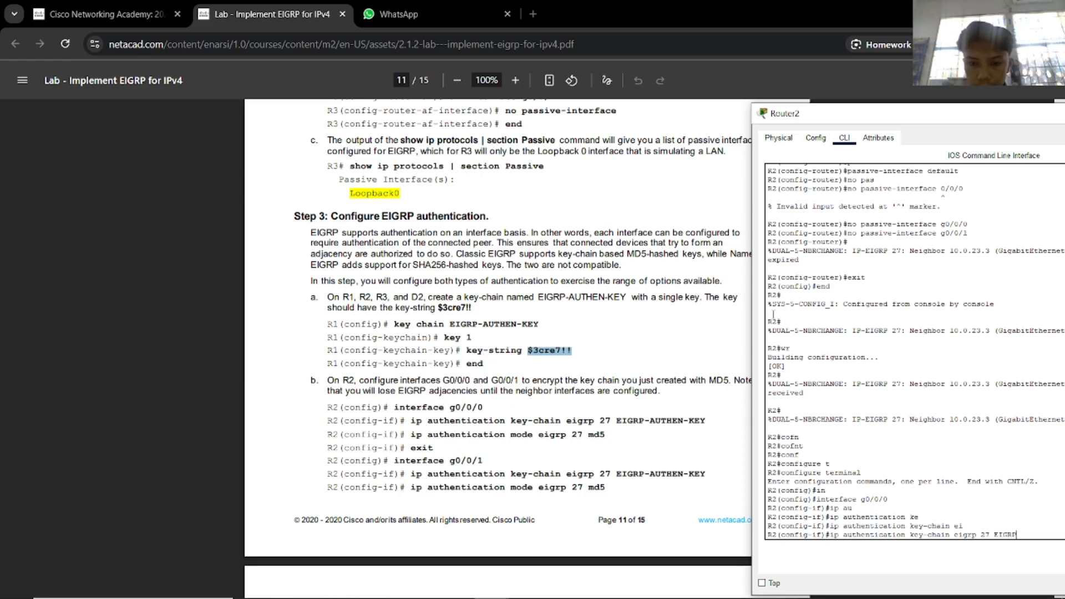
pyautogui.write('-AUTHE')
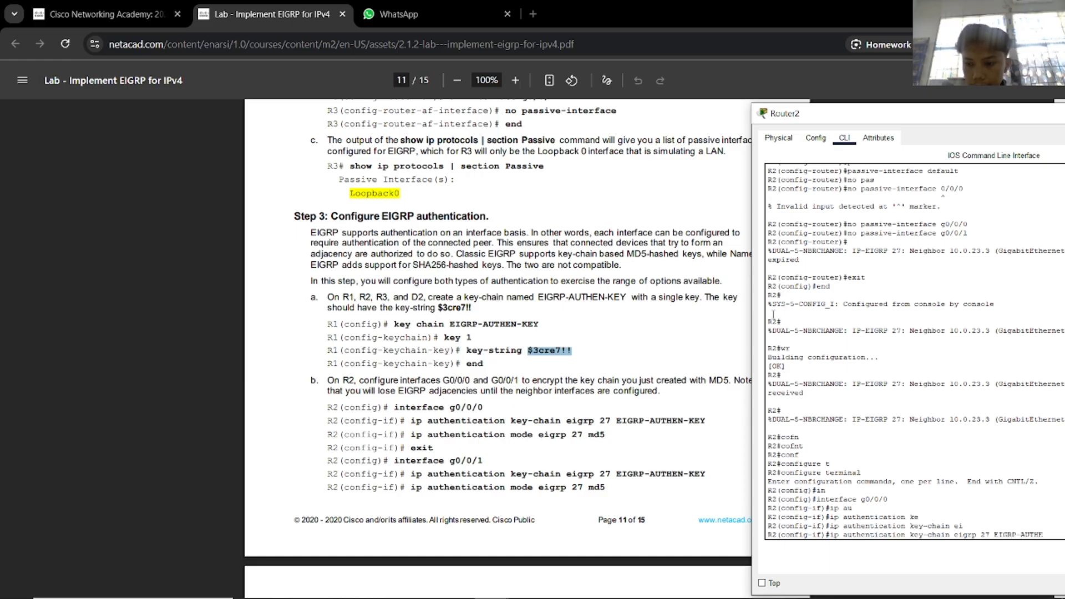
pyautogui.write('N-KEY')
pyautogui.press('Return')
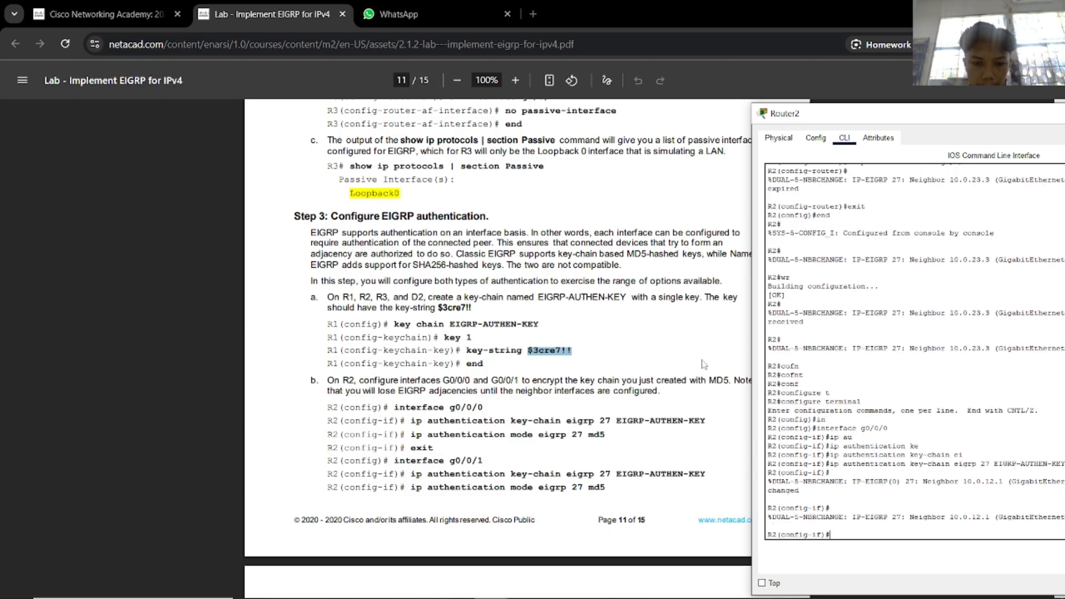
# Leave g0/0/0 and enter interface g0/0/1 configuration.
pyautogui.write('exit')
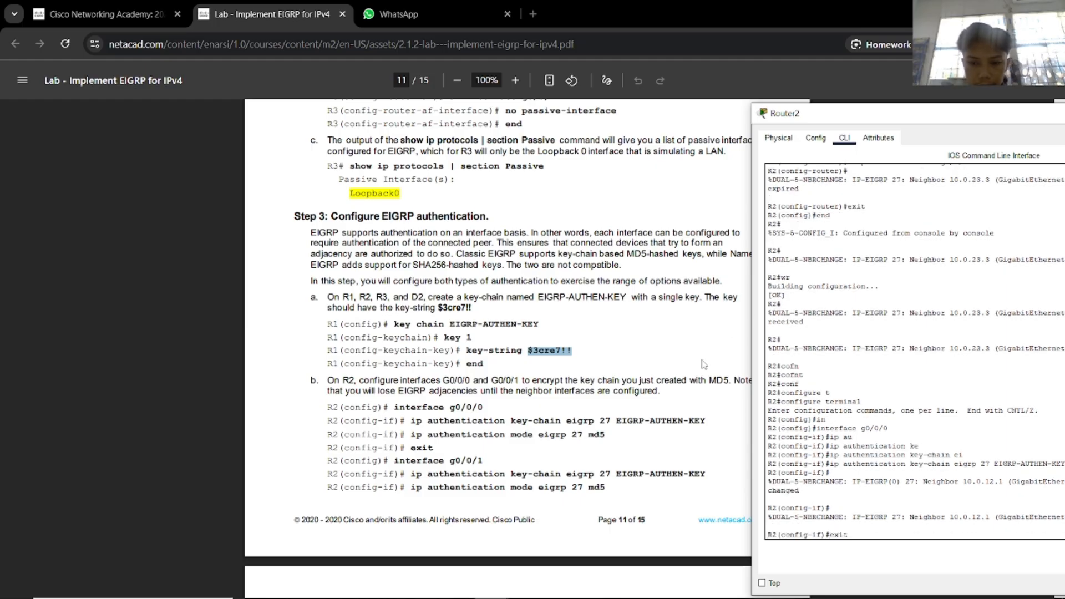
pyautogui.press('Return')
pyautogui.write('int')
pyautogui.press('Tab')
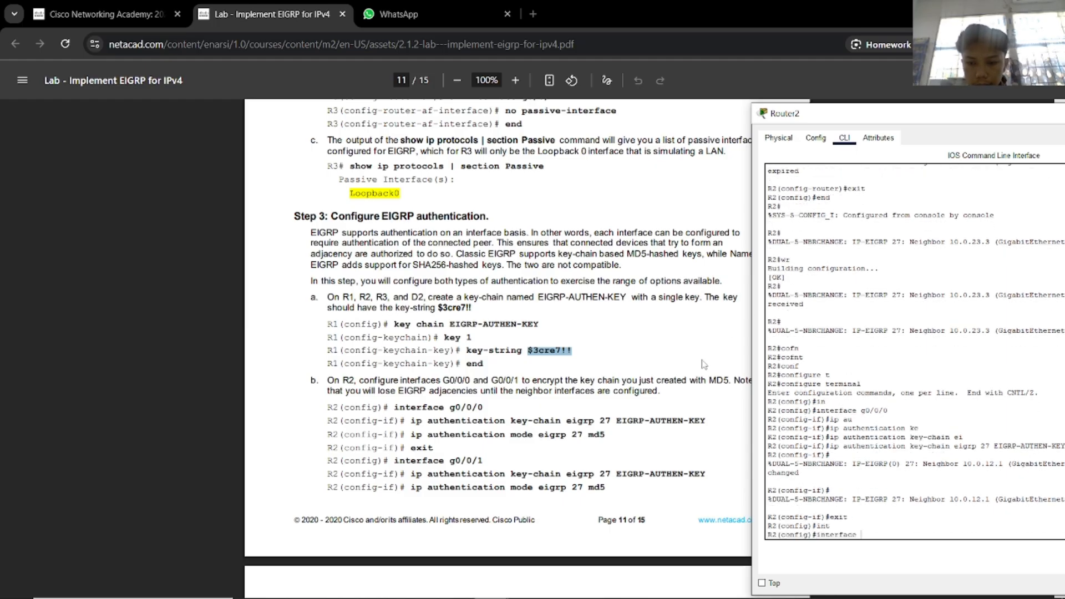
pyautogui.write('g0/0/1')
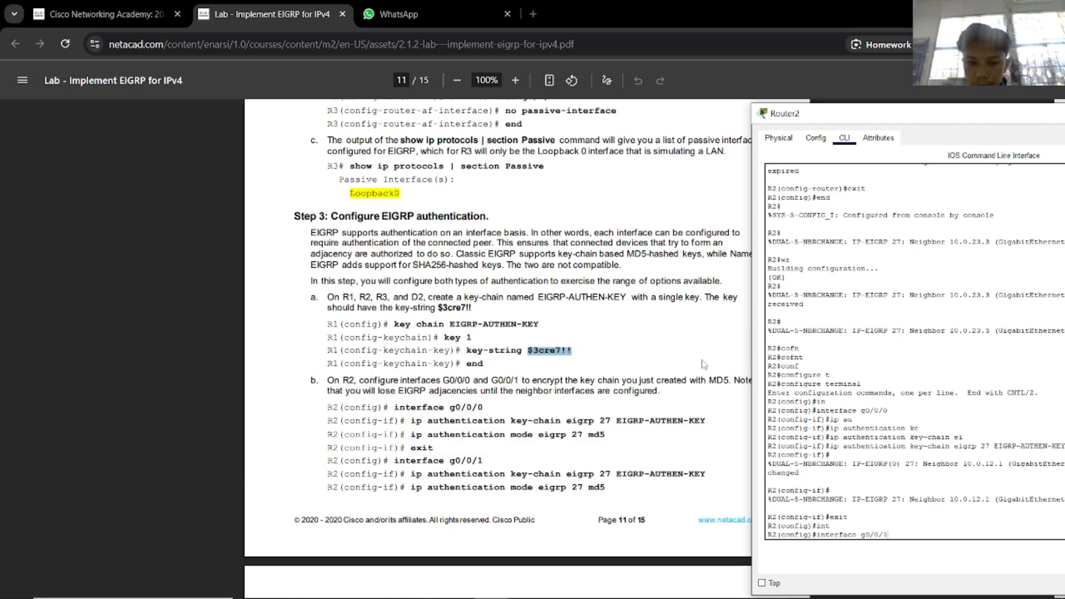
pyautogui.press('Return')
# Apply key chain EIGRP-AUTHEN-KEY for EIGRP 27 on g0/0/1.
pyautogui.write('ip a')
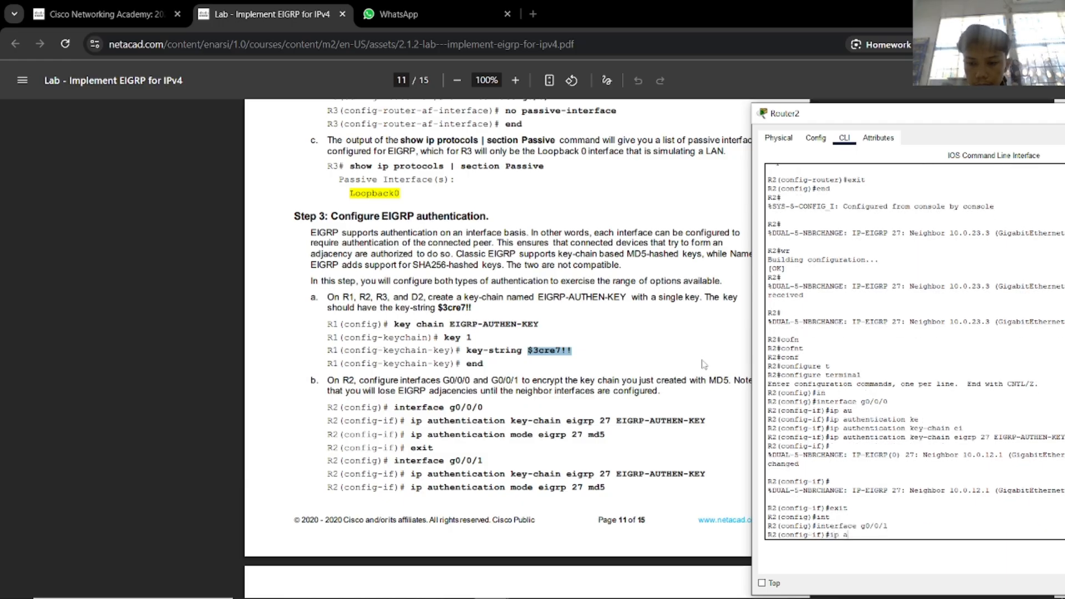
pyautogui.write('u')
pyautogui.press('Tab')
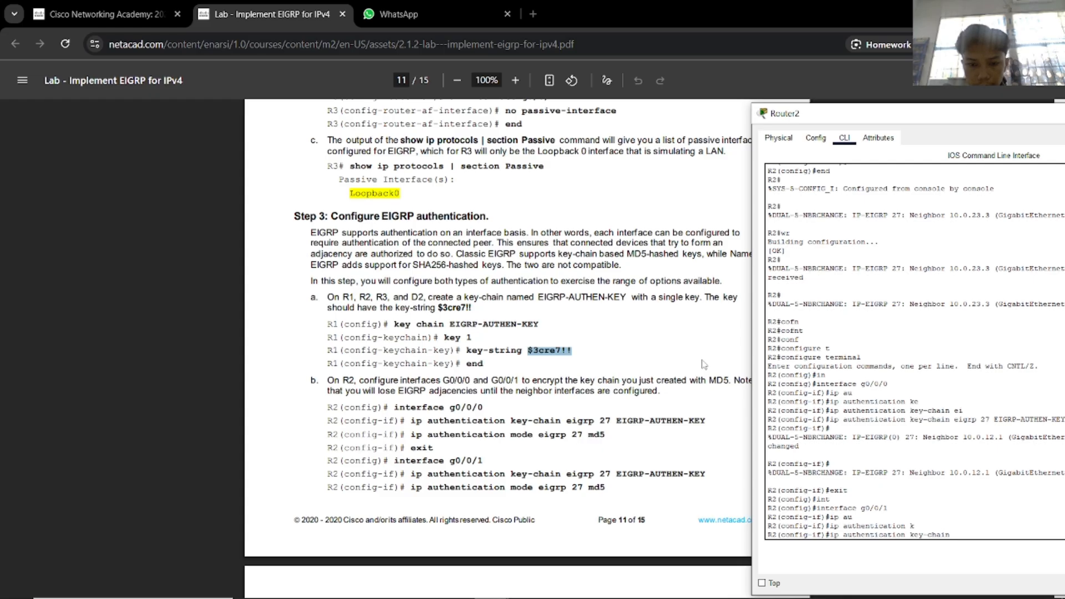
pyautogui.write('ei')
pyautogui.press('Tab')
pyautogui.write('2')
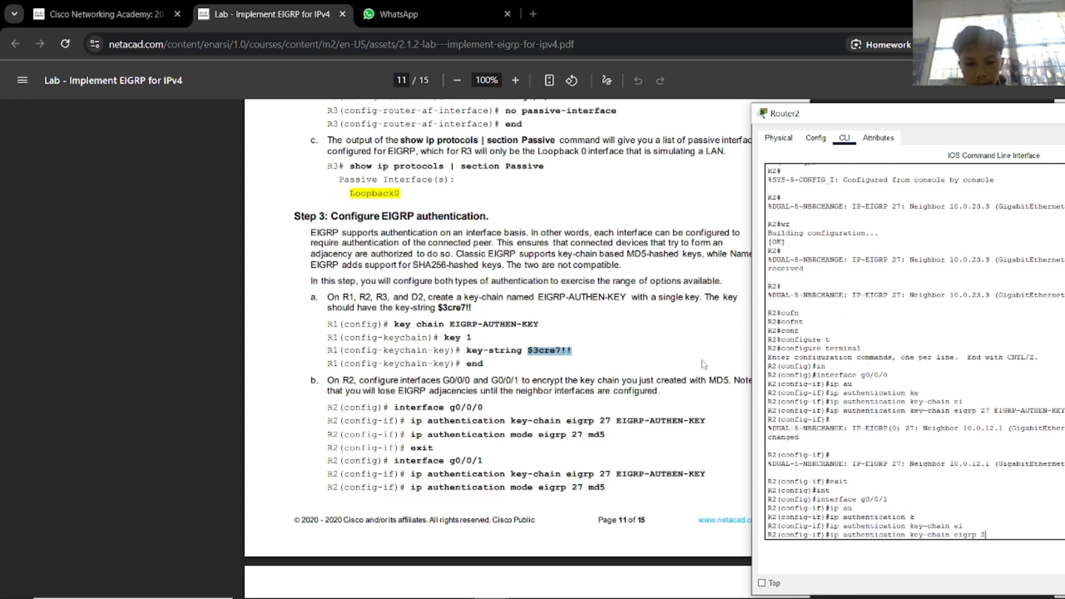
pyautogui.write('7 EIGR')
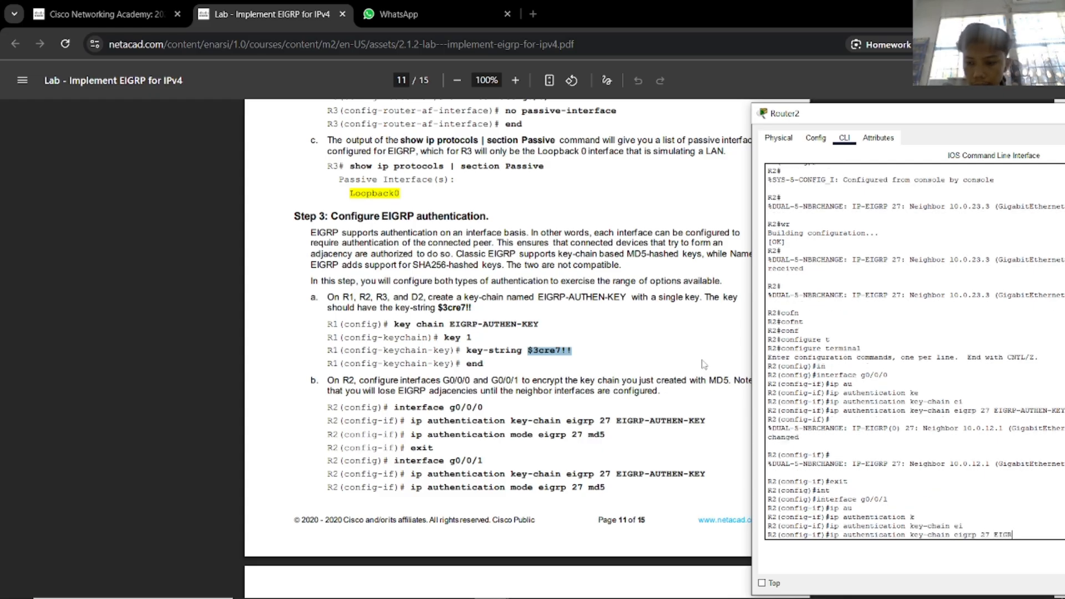
pyautogui.write('P-AUTHEN')
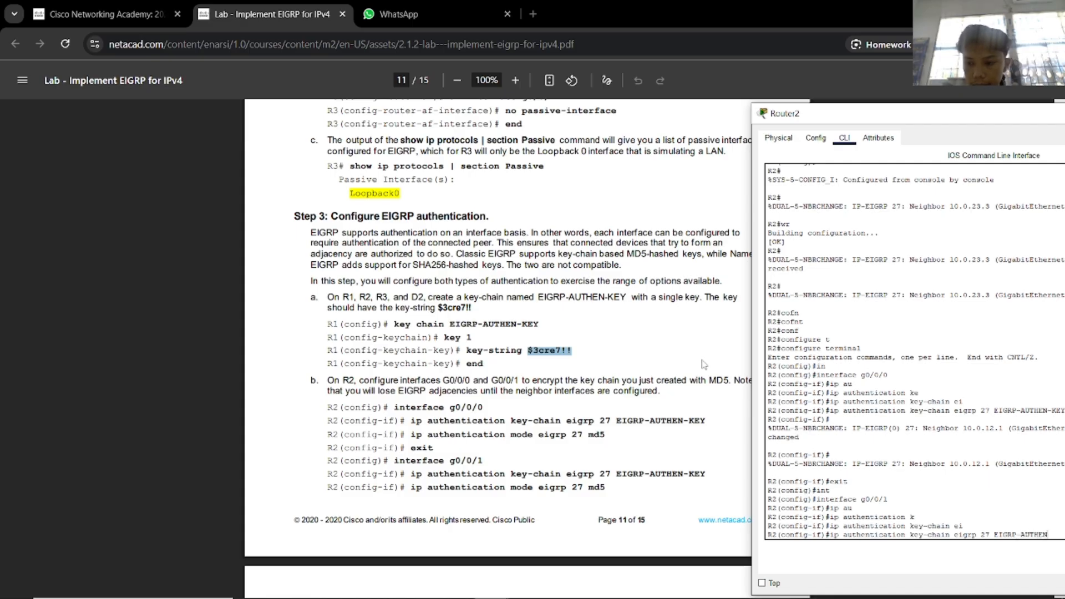
pyautogui.write('-KEY')
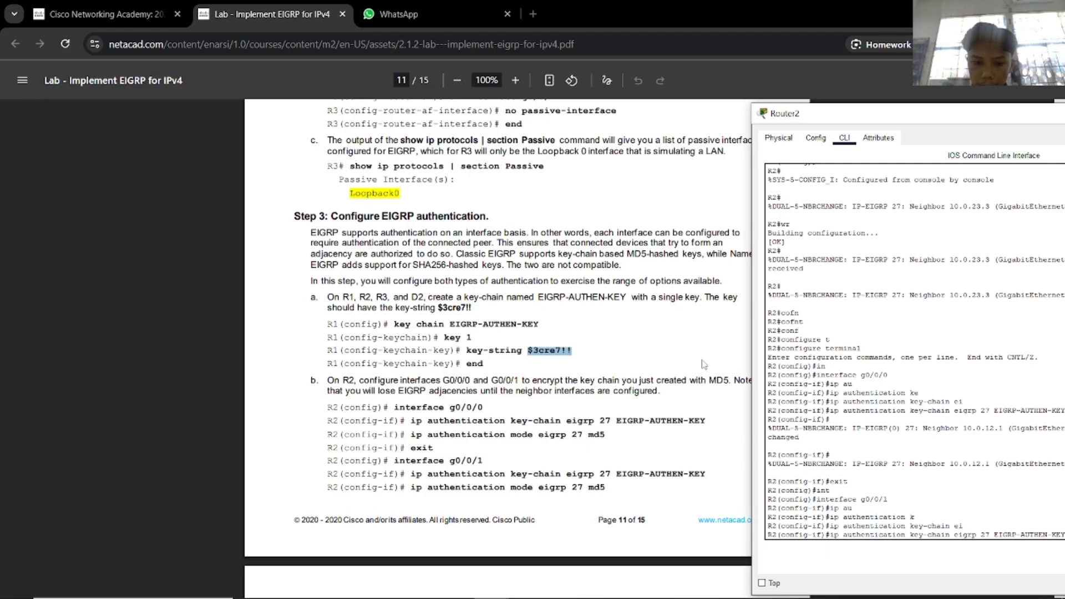
pyautogui.press('Return')
# Set EIGRP 27 authentication mode to MD5 on g0/0/1 and return to privileged mode.
pyautogui.write('ip')
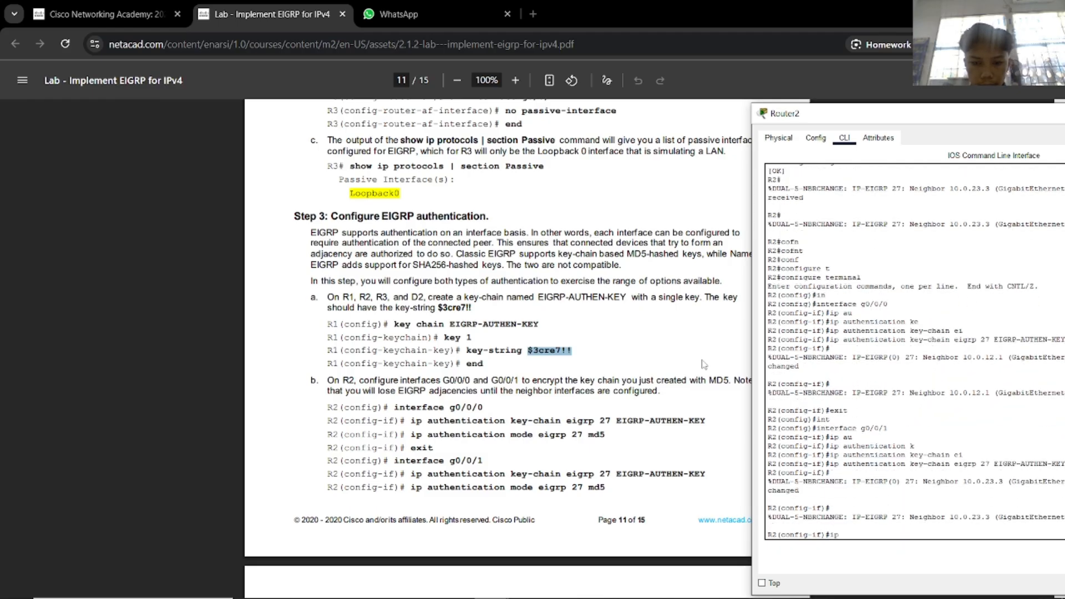
pyautogui.write(' ad')
pyautogui.press('Tab')
pyautogui.press('BackSpace')
pyautogui.press('BackSpace')
pyautogui.press('BackSpace')
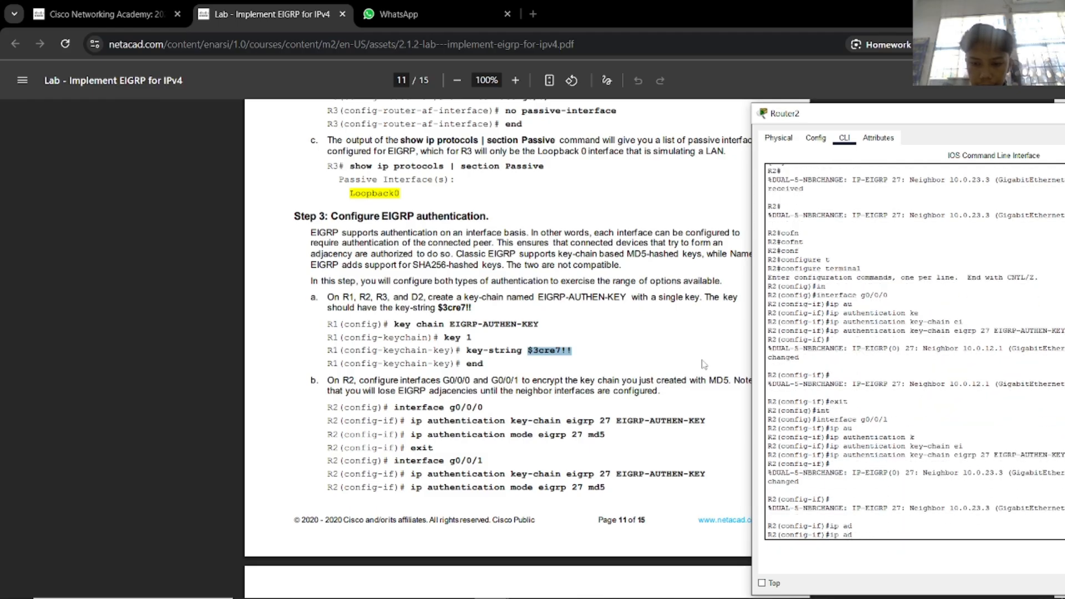
pyautogui.press('Tab')
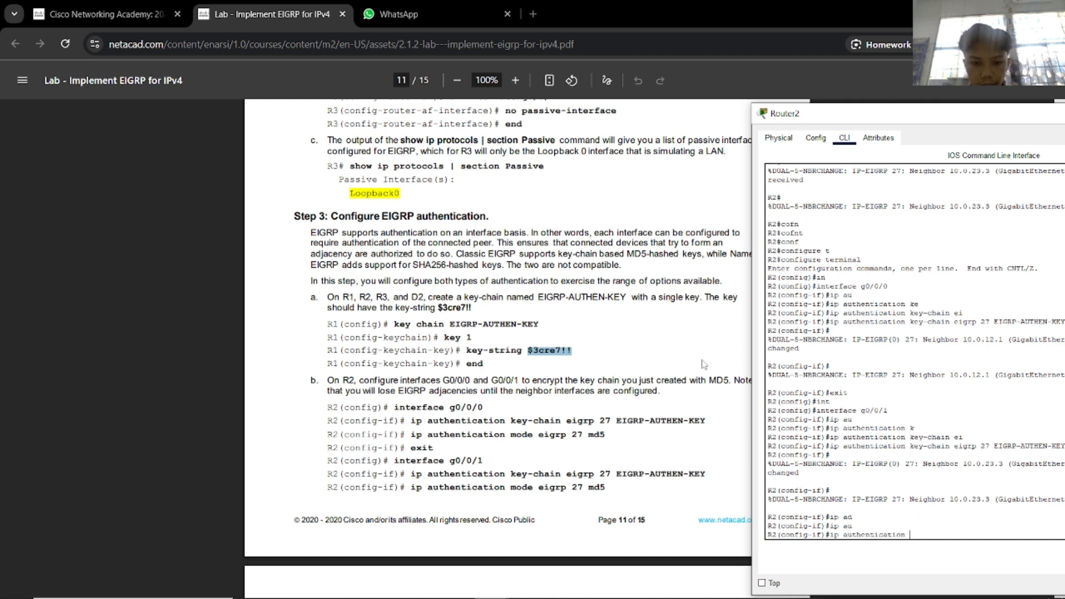
pyautogui.write('mo')
pyautogui.press('Tab')
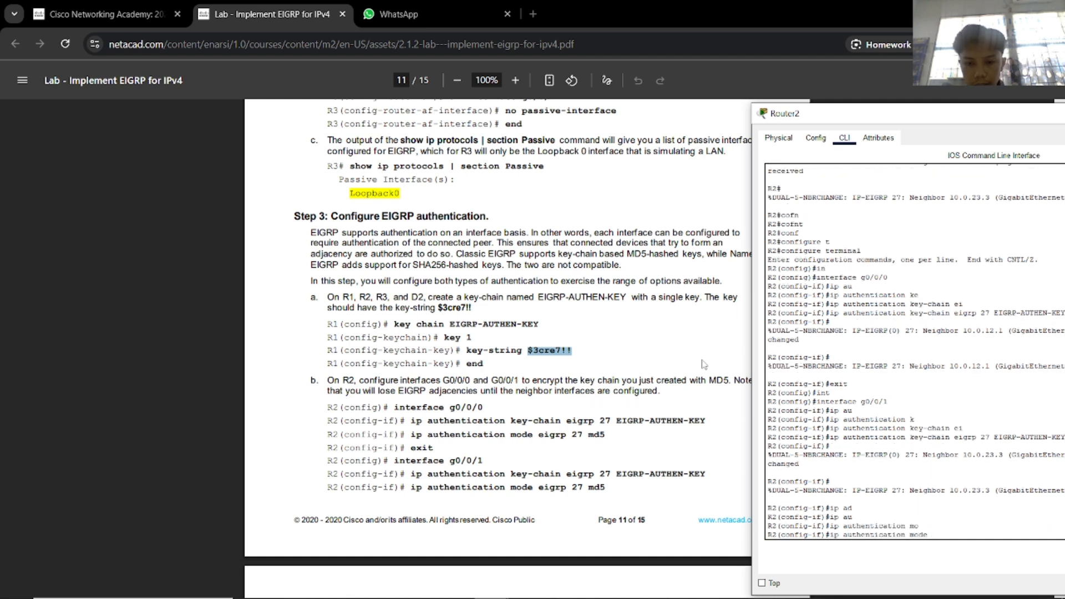
pyautogui.write('ei')
pyautogui.press('Tab')
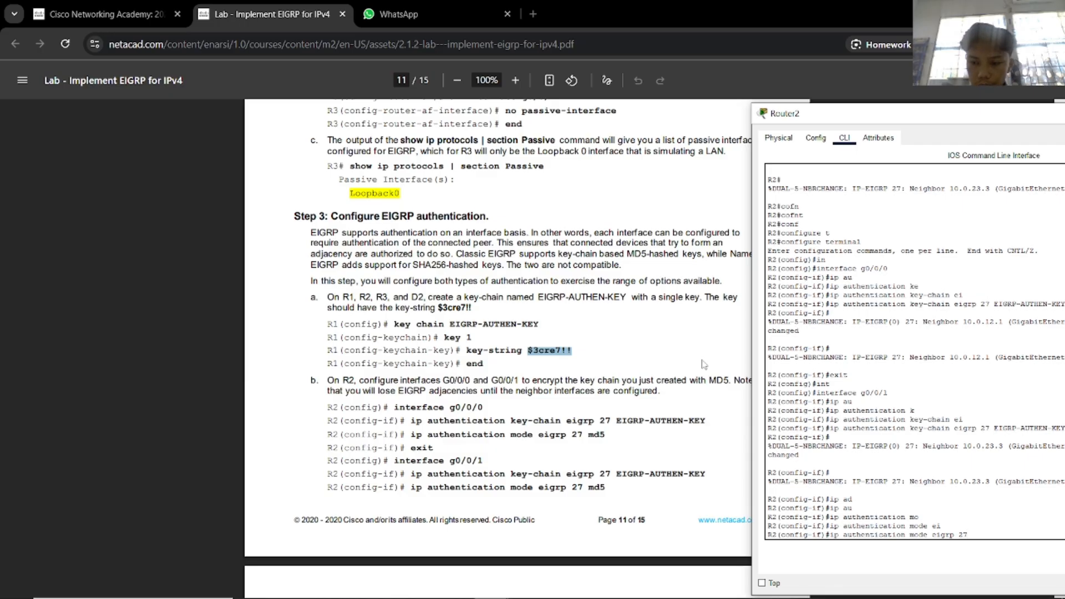
pyautogui.write('27 md5')
pyautogui.press('Return')
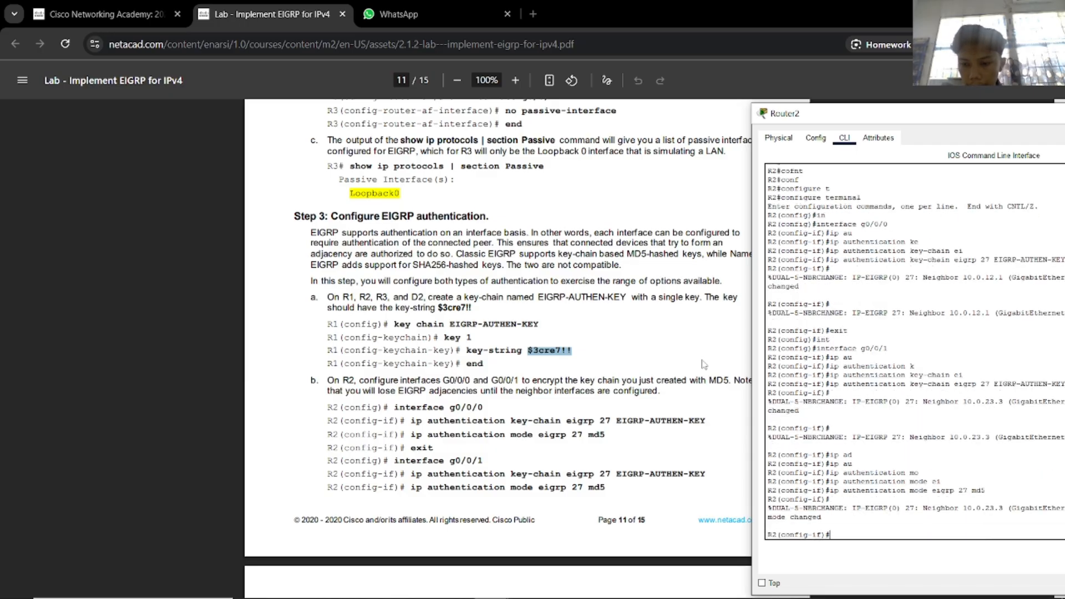
pyautogui.scroll(-4, 528, 353)
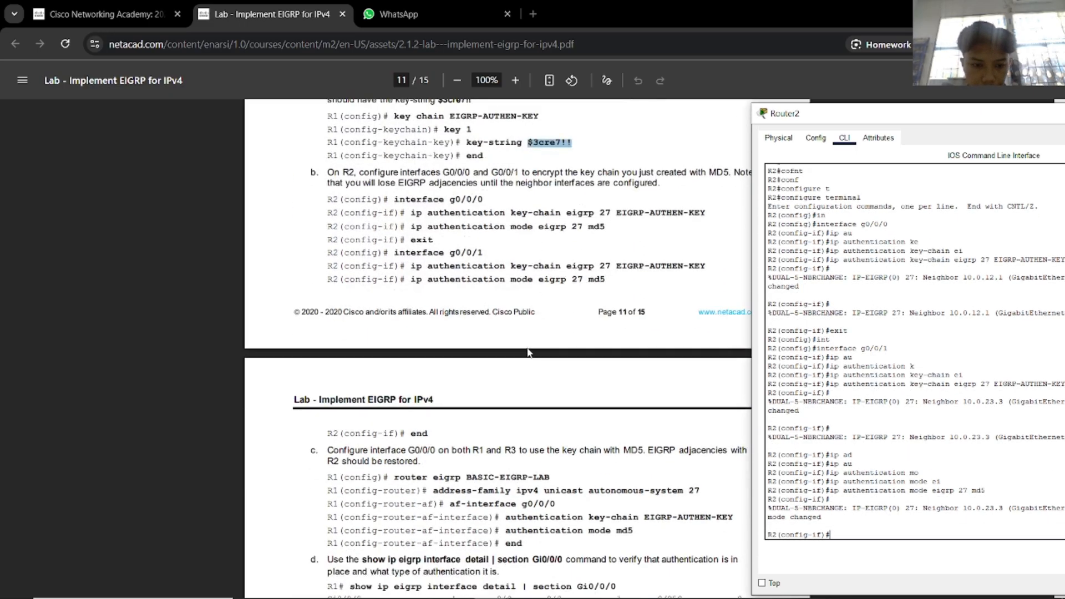
pyautogui.write('end')
pyautogui.press('Return')
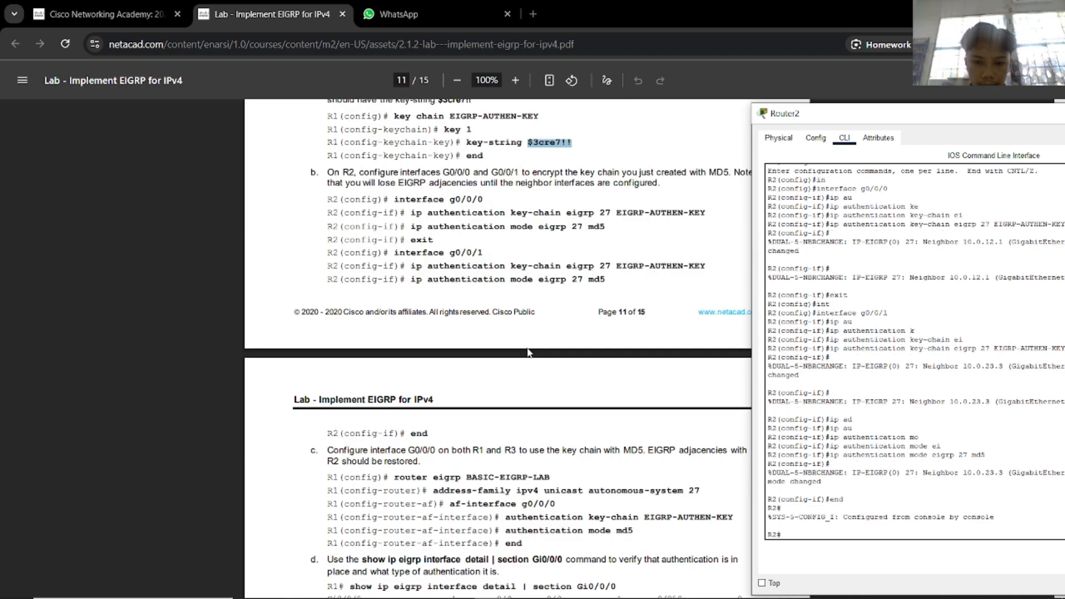
# Close Router2's console and bring Router3's console up beside the lab instructions.
pyautogui.moveTo(815, 114); pyautogui.dragTo(607, 122)
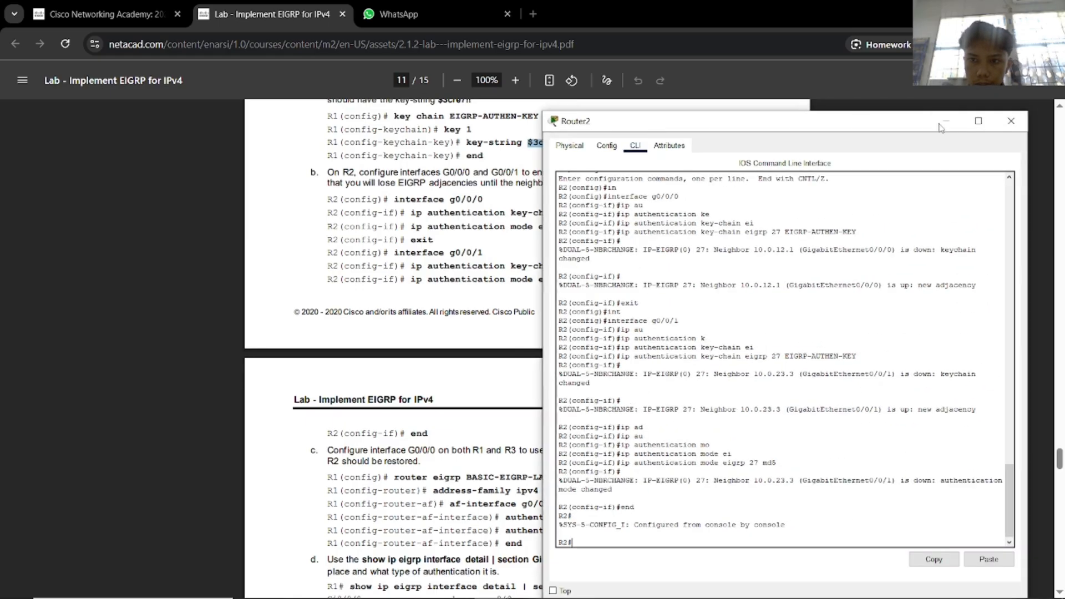
pyautogui.click(1013, 123)
pyautogui.hotkey('alt', 'Tab')
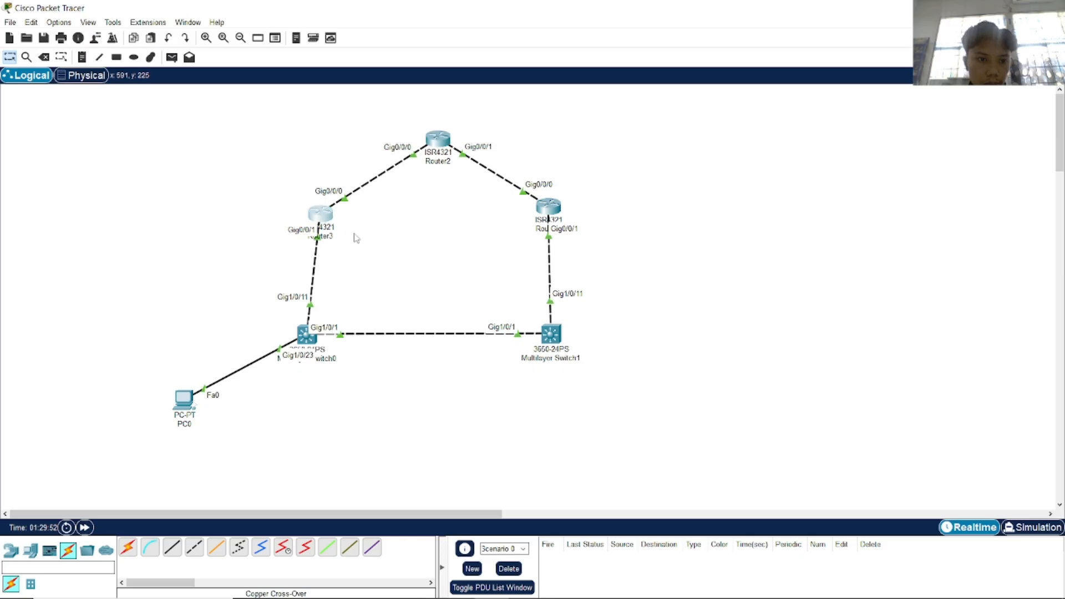
pyautogui.click(326, 213)
pyautogui.hotkey('alt', 'Tab')
pyautogui.hotkey('alt', 'Tab')
pyautogui.moveTo(477, 121); pyautogui.dragTo(783, 95)
pyautogui.scroll(-1, 444, 381)
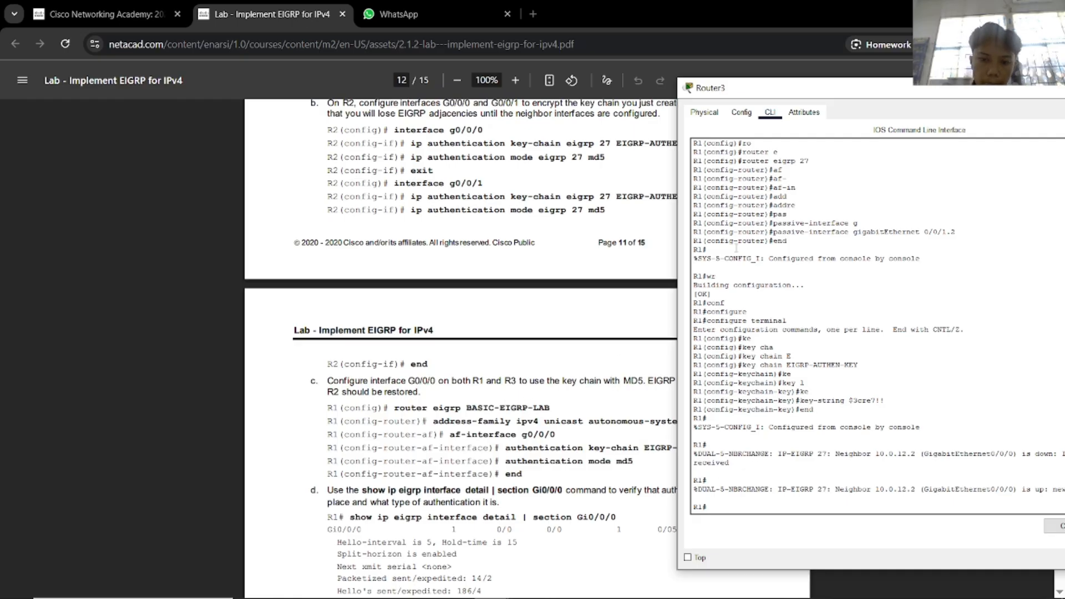
# Enter global configuration on Router3 and start EIGRP process 27 with 'router eigrp 27'.
pyautogui.moveTo(766, 91); pyautogui.dragTo(819, 89)
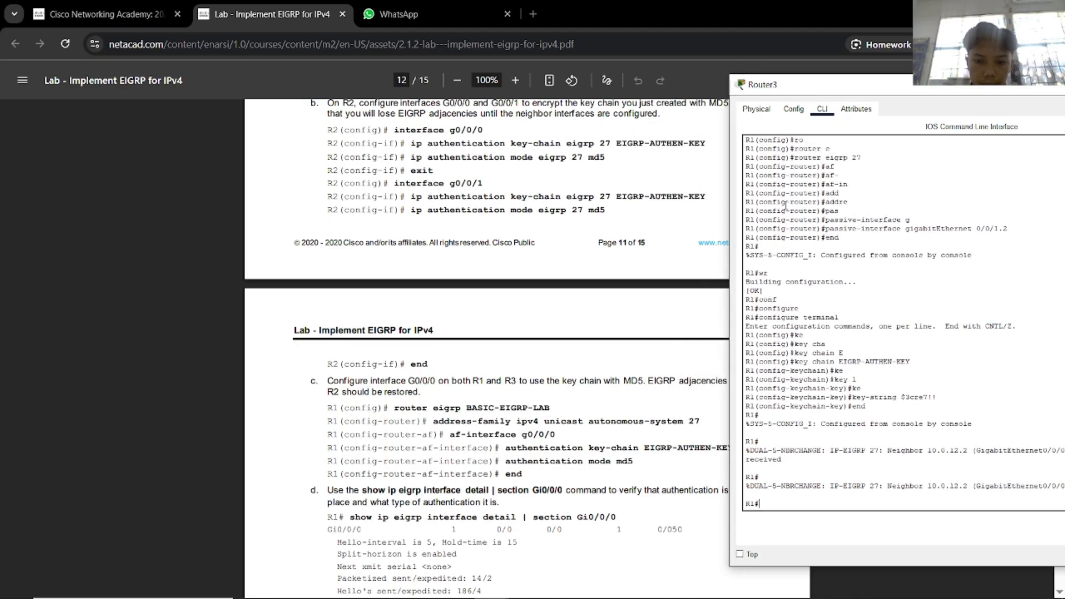
pyautogui.write('conf')
pyautogui.press('Tab')
pyautogui.write('t')
pyautogui.press('Tab')
pyautogui.press('Return')
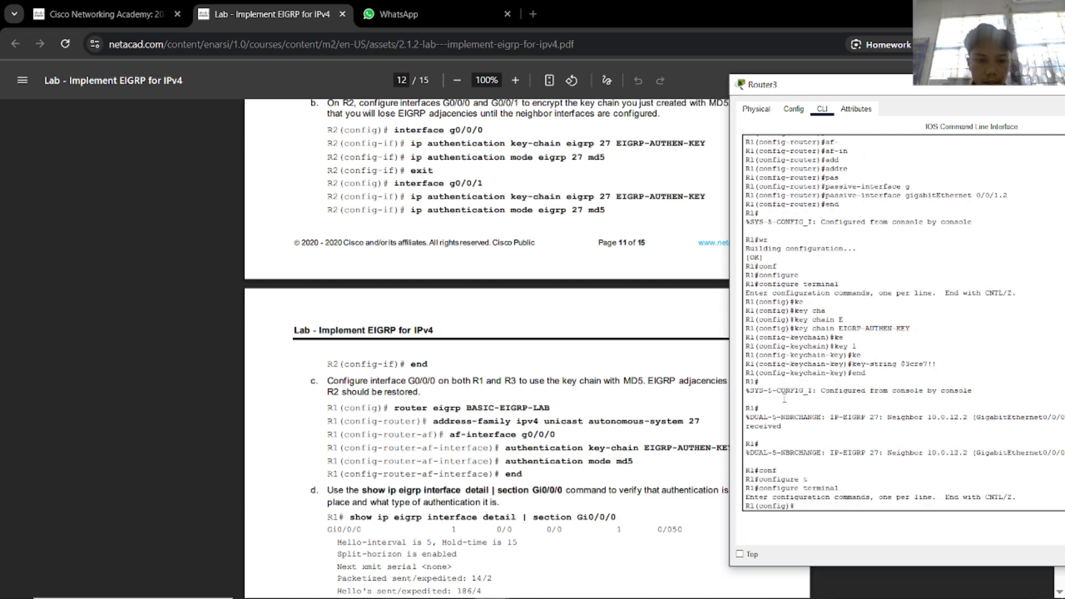
pyautogui.write('ro')
pyautogui.press('Tab')
pyautogui.write('e')
pyautogui.press('Tab')
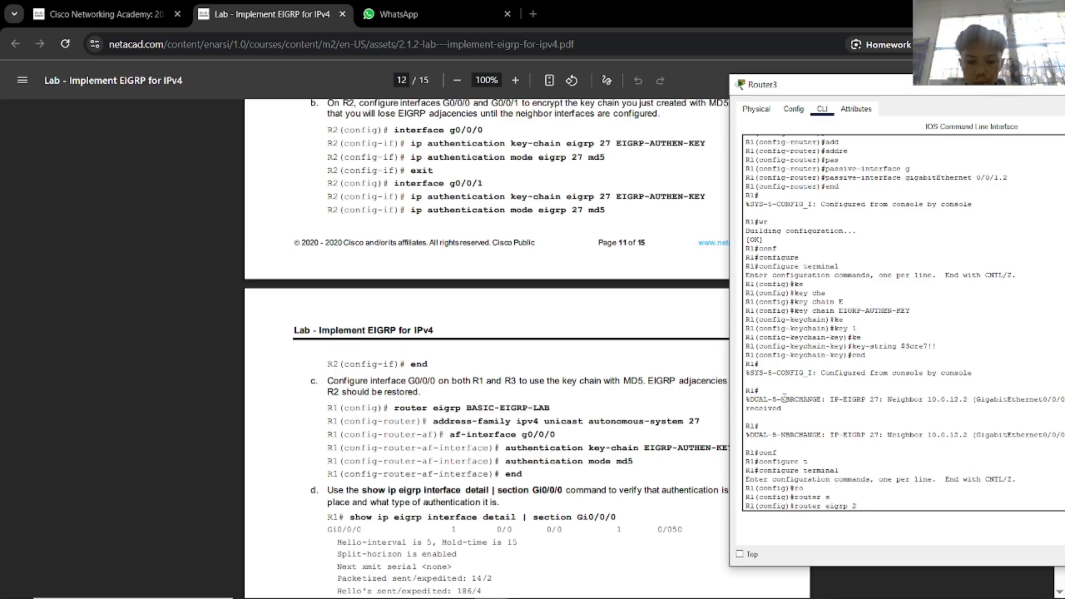
pyautogui.write('27')
pyautogui.press('Return')
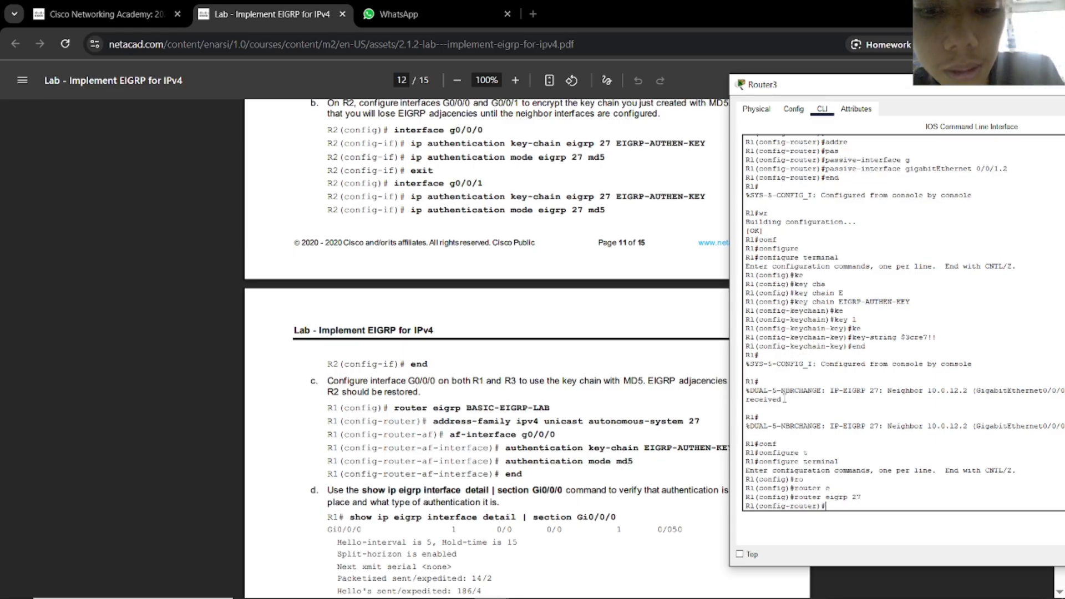
# Try completing auto-summary, af-interface and interface in EIGRP router mode, finding no af-interface.
pyautogui.write('au')
pyautogui.press('Tab')
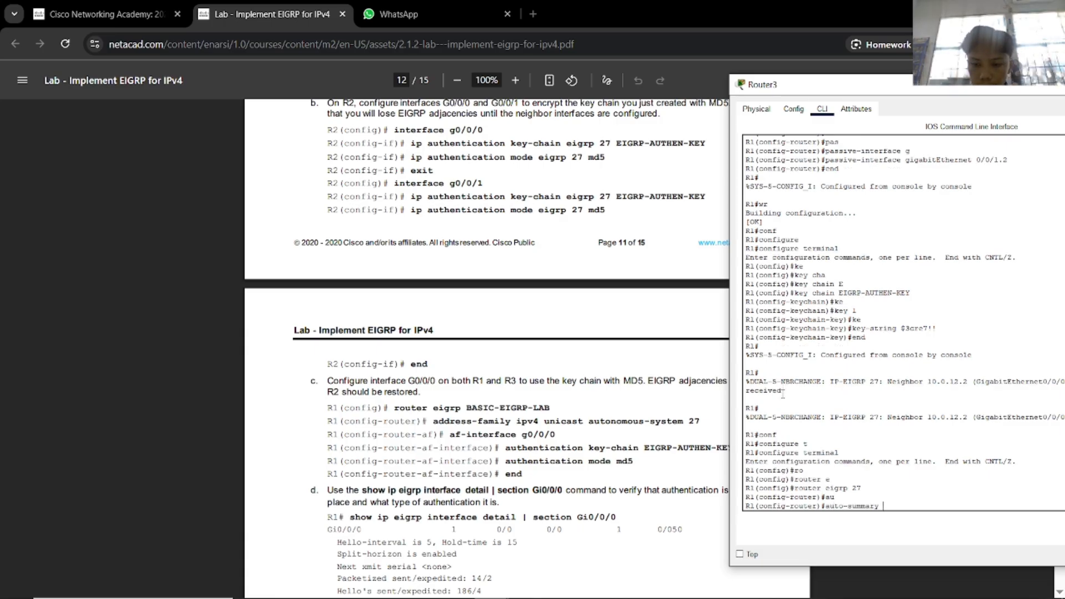
pyautogui.press('BackSpace')
pyautogui.press('BackSpace')
pyautogui.press('BackSpace')
pyautogui.press('BackSpace')
pyautogui.press('BackSpace')
pyautogui.press('BackSpace')
pyautogui.press('BackSpace')
pyautogui.press('BackSpace')
pyautogui.press('BackSpace')
pyautogui.press('BackSpace')
pyautogui.press('BackSpace')
pyautogui.press('BackSpace')
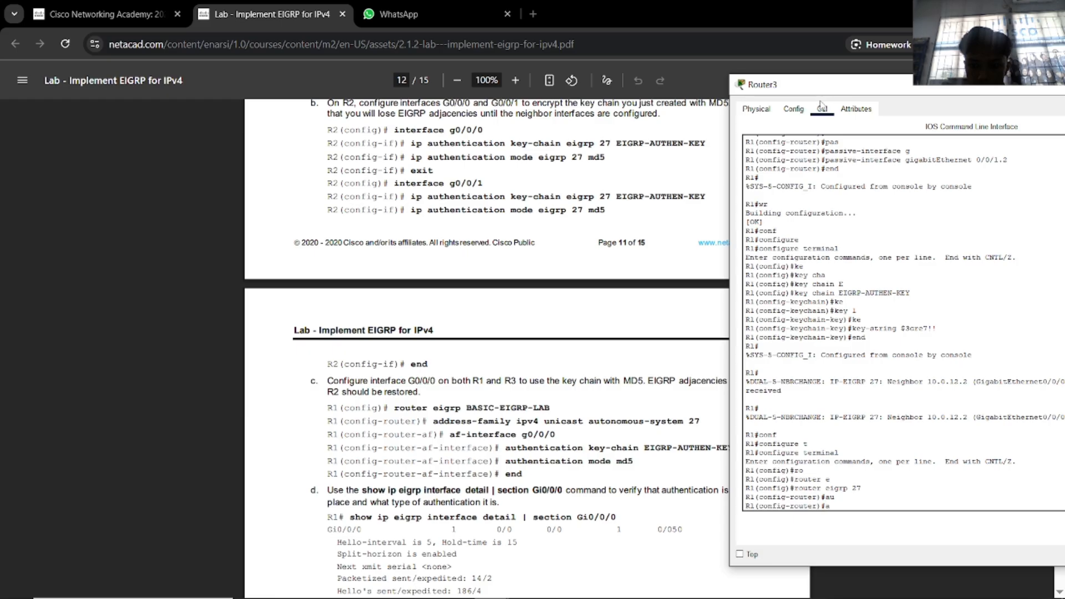
pyautogui.write('af')
pyautogui.press('Tab')
pyautogui.write('-in')
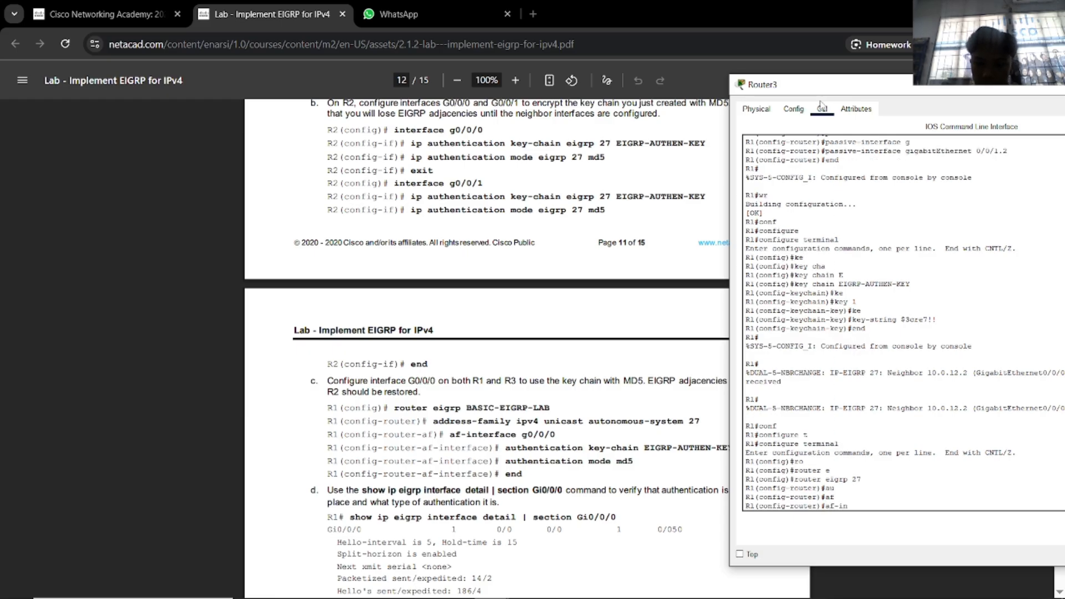
pyautogui.press('Tab')
pyautogui.press('BackSpace')
pyautogui.press('BackSpace')
pyautogui.press('BackSpace')
pyautogui.press('BackSpace')
pyautogui.press('BackSpace')
pyautogui.write('in')
pyautogui.press('Tab')
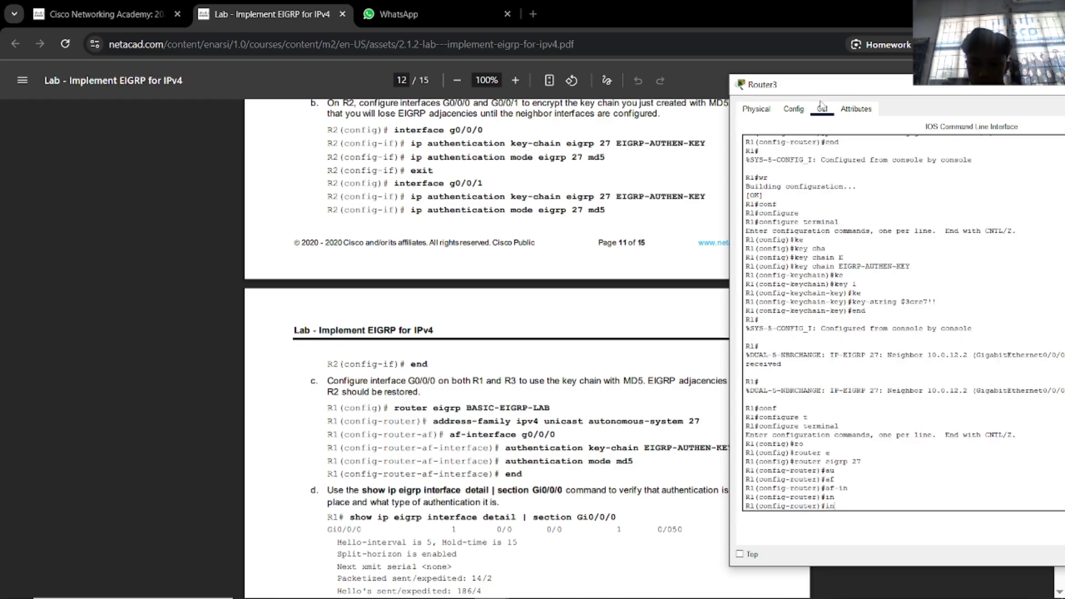
pyautogui.write('t')
pyautogui.press('Tab')
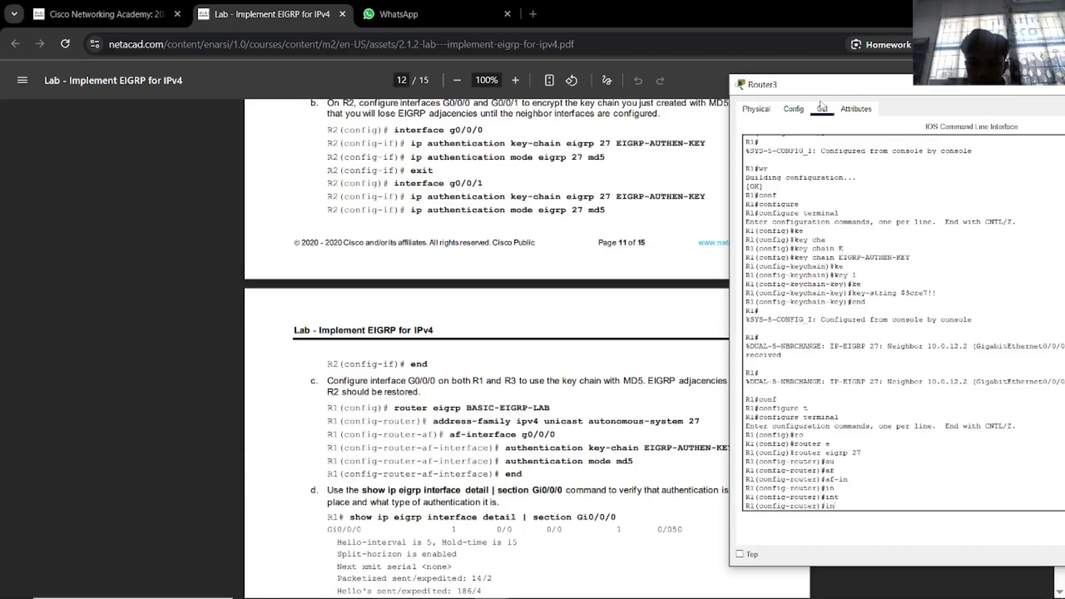
pyautogui.press('BackSpace')
pyautogui.press('BackSpace')
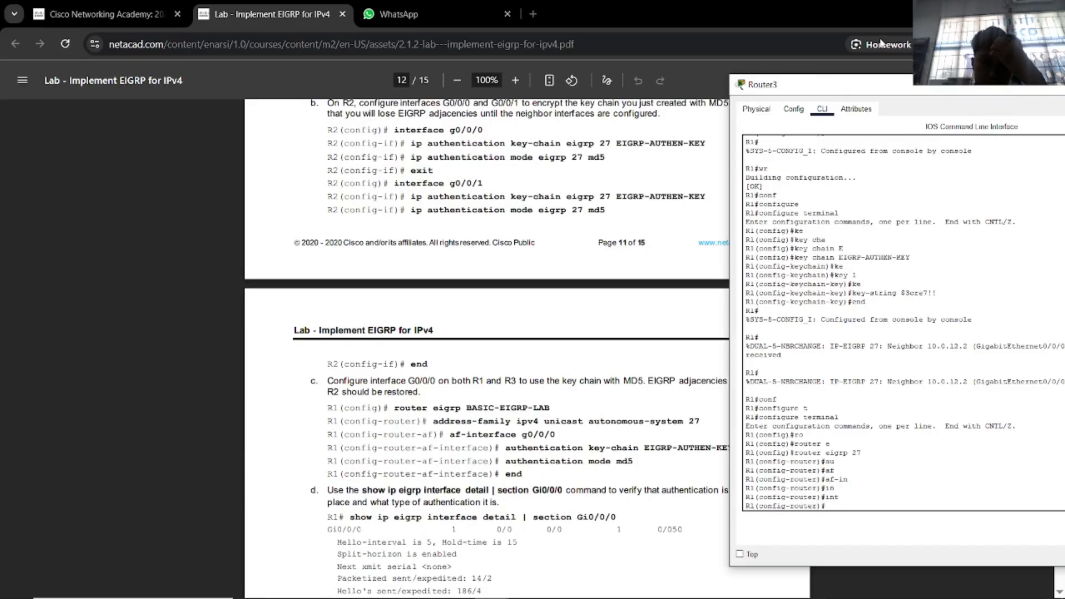
# Try completing authentication, interface and key commands in router mode, none of which are available.
pyautogui.moveTo(871, 87); pyautogui.dragTo(891, 89)
pyautogui.write('au')
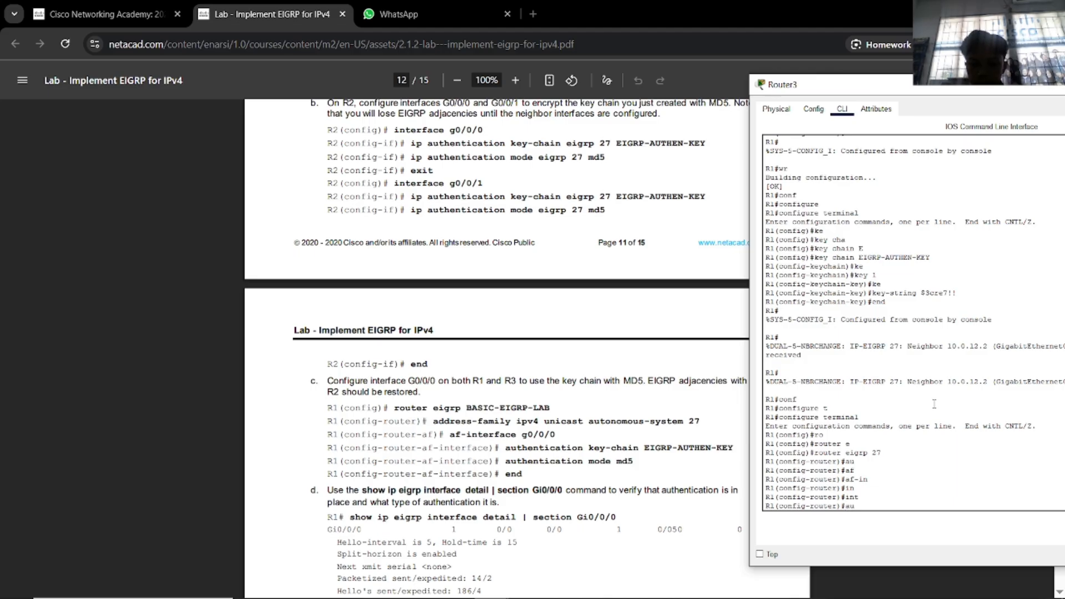
pyautogui.write('th')
pyautogui.press('Tab')
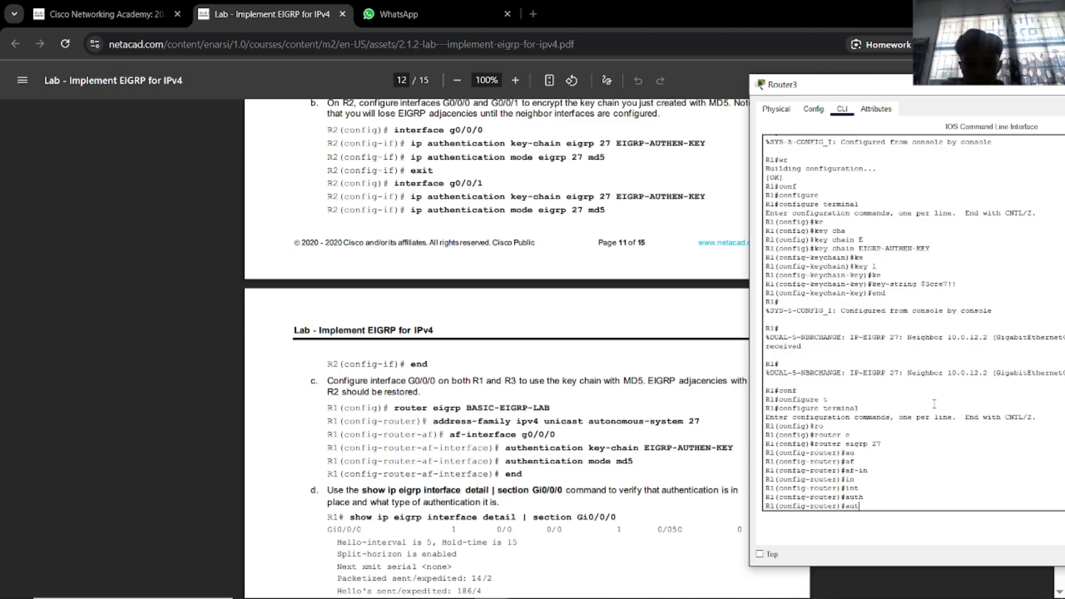
pyautogui.press('BackSpace')
pyautogui.press('BackSpace')
pyautogui.press('BackSpace')
pyautogui.press('BackSpace')
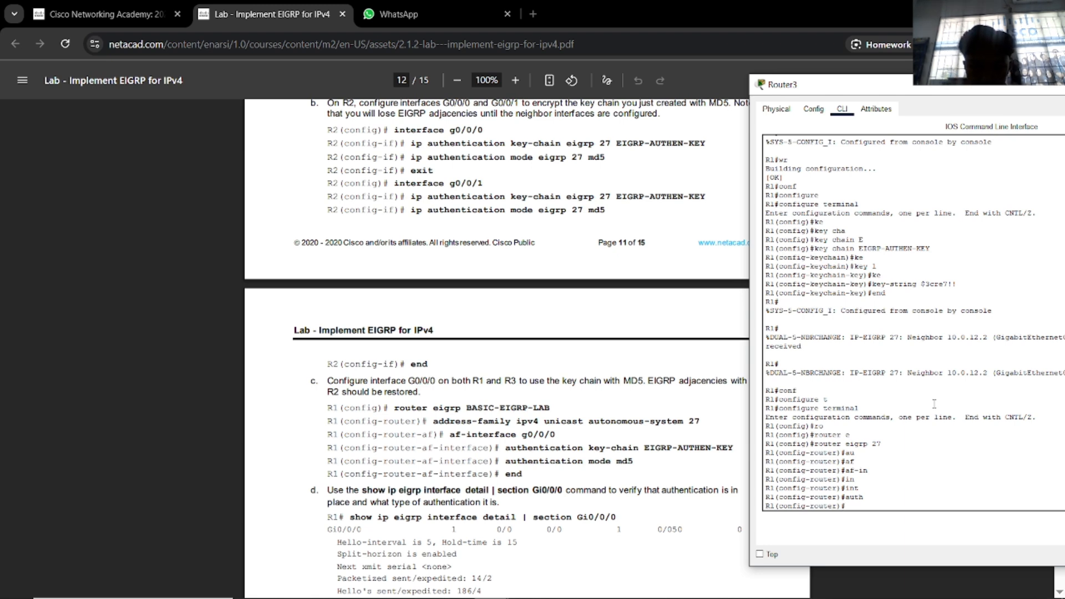
pyautogui.write('inter')
pyautogui.press('Tab')
pyautogui.press('BackSpace')
pyautogui.press('BackSpace')
pyautogui.press('BackSpace')
pyautogui.press('BackSpace')
pyautogui.press('BackSpace')
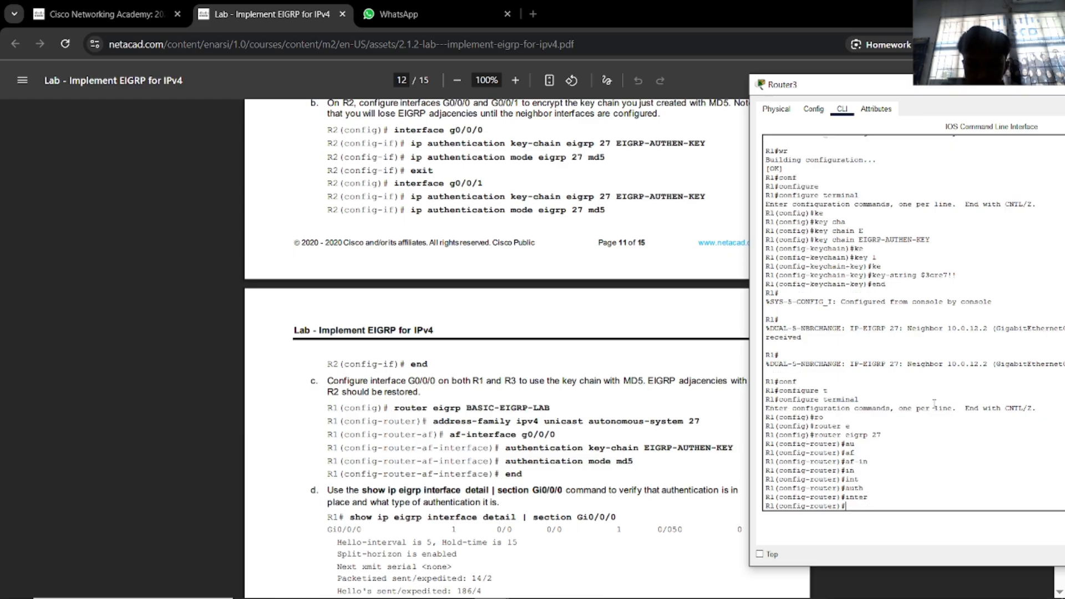
pyautogui.write('ke')
pyautogui.press('Tab')
pyautogui.write('y')
pyautogui.press('Tab')
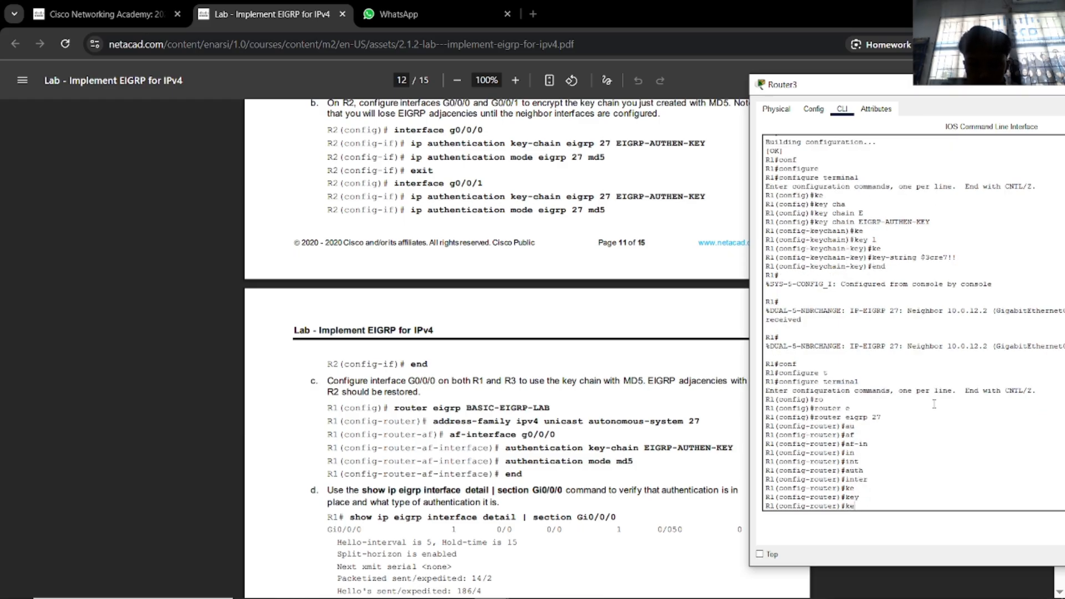
pyautogui.press('BackSpace')
pyautogui.press('BackSpace')
pyautogui.write('key')
pyautogui.press('Tab')
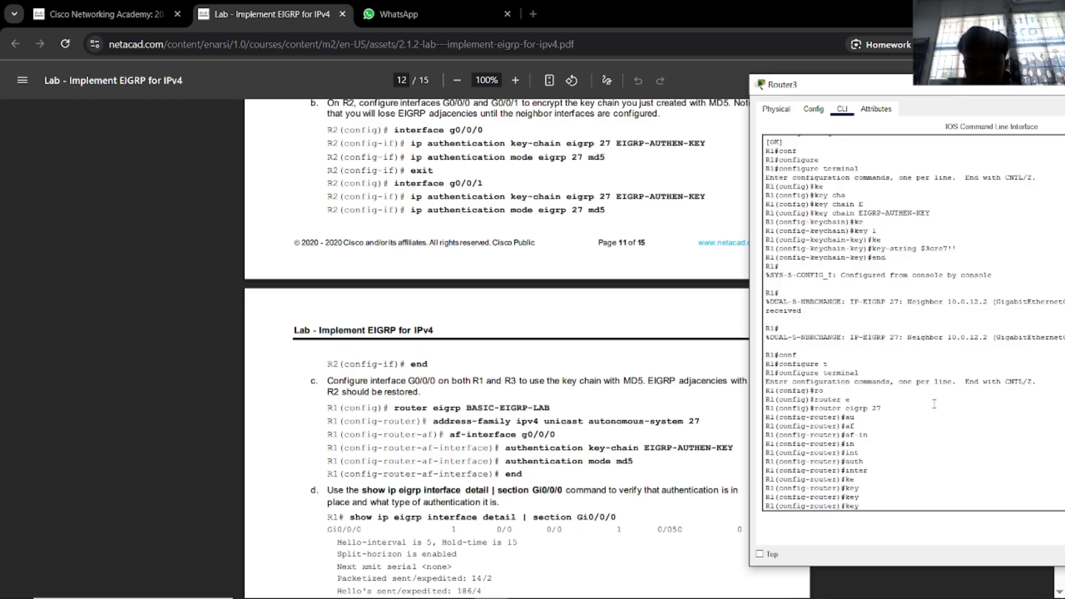
# List every command available in EIGRP 27 router configuration with '?'.
pyautogui.write('au')
pyautogui.press('Tab')
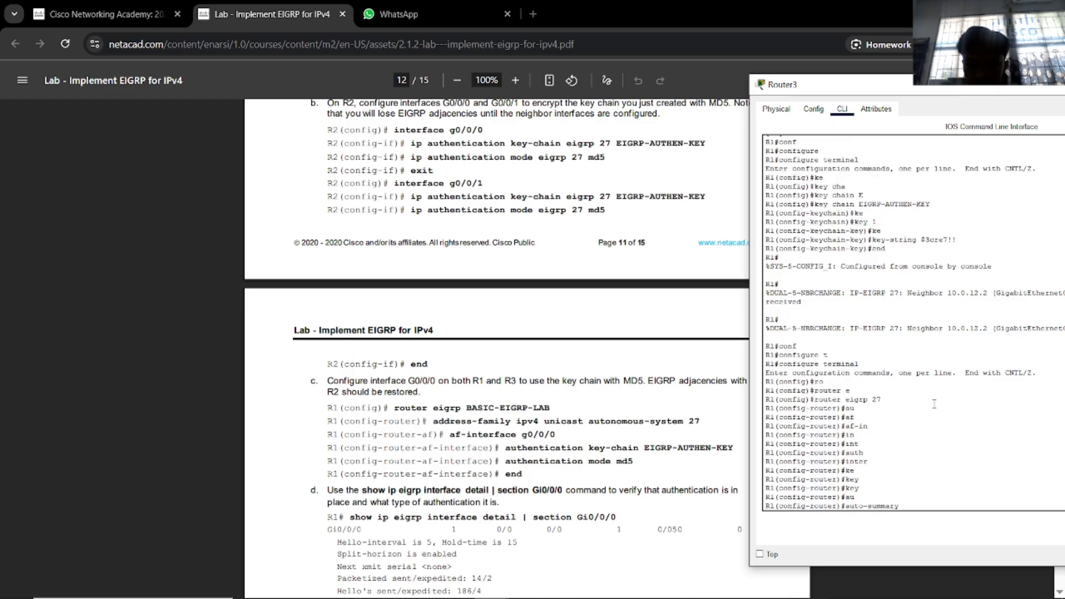
pyautogui.press('BackSpace')
pyautogui.press('BackSpace')
pyautogui.press('BackSpace')
pyautogui.press('BackSpace')
pyautogui.press('BackSpace')
pyautogui.press('BackSpace')
pyautogui.press('BackSpace')
pyautogui.press('BackSpace')
pyautogui.press('BackSpace')
pyautogui.press('BackSpace')
pyautogui.press('BackSpace')
pyautogui.press('BackSpace')
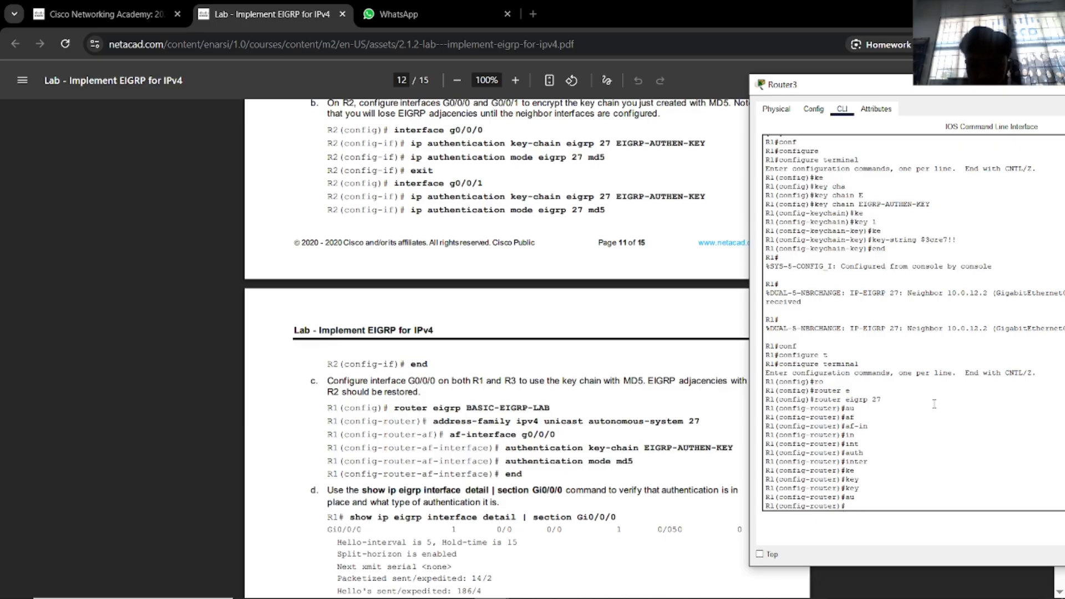
pyautogui.write('?')
pyautogui.press('Return')
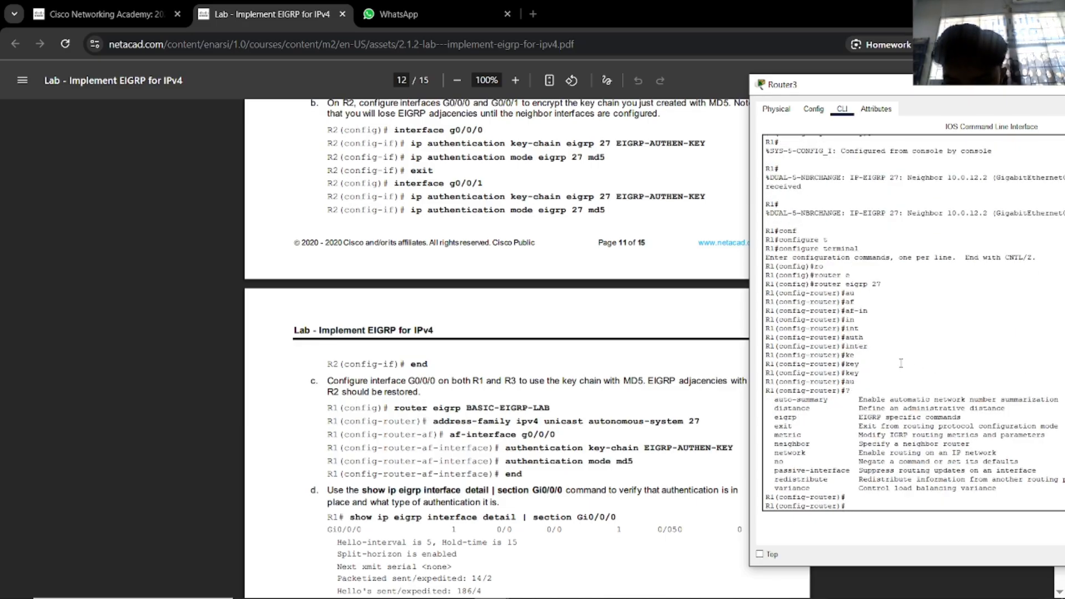
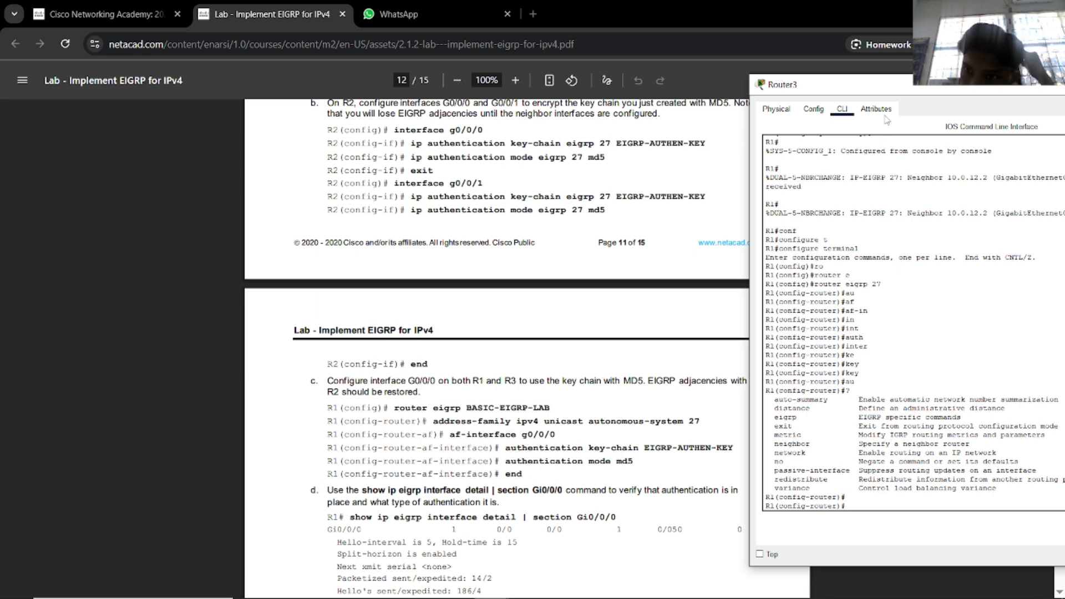
# Move the Router3 console aside and scroll the lab PDF to step d's MD5 authentication check.
pyautogui.moveTo(891, 87); pyautogui.dragTo(806, 79)
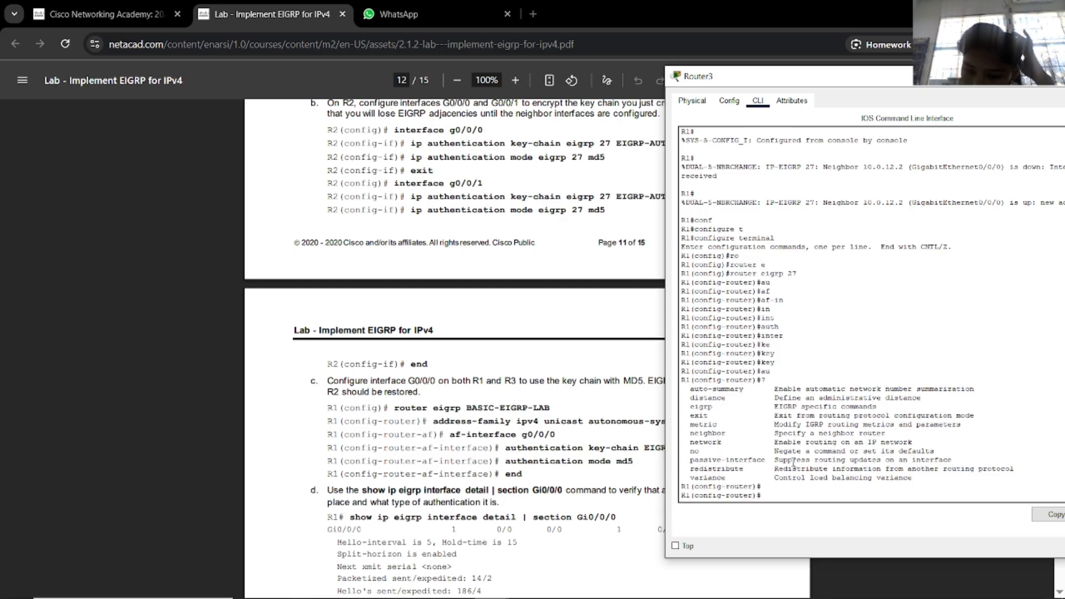
pyautogui.scroll(-3, 568, 446)
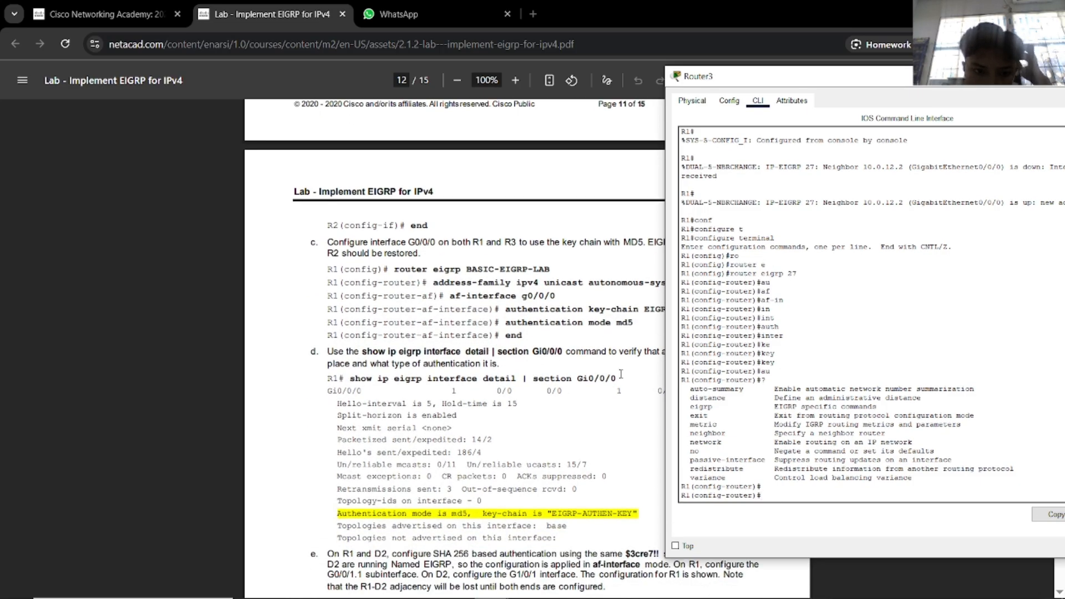
pyautogui.moveTo(893, 84); pyautogui.dragTo(735, 87)
# Open a new browser tab and begin a search with 'configure'.
pyautogui.click(559, 7)
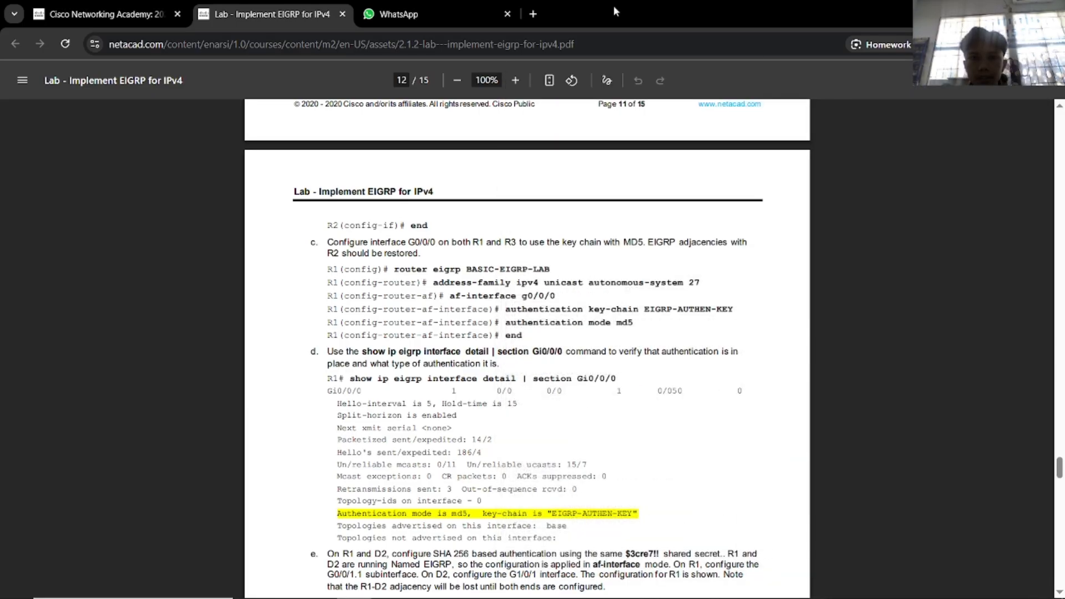
pyautogui.click(534, 13)
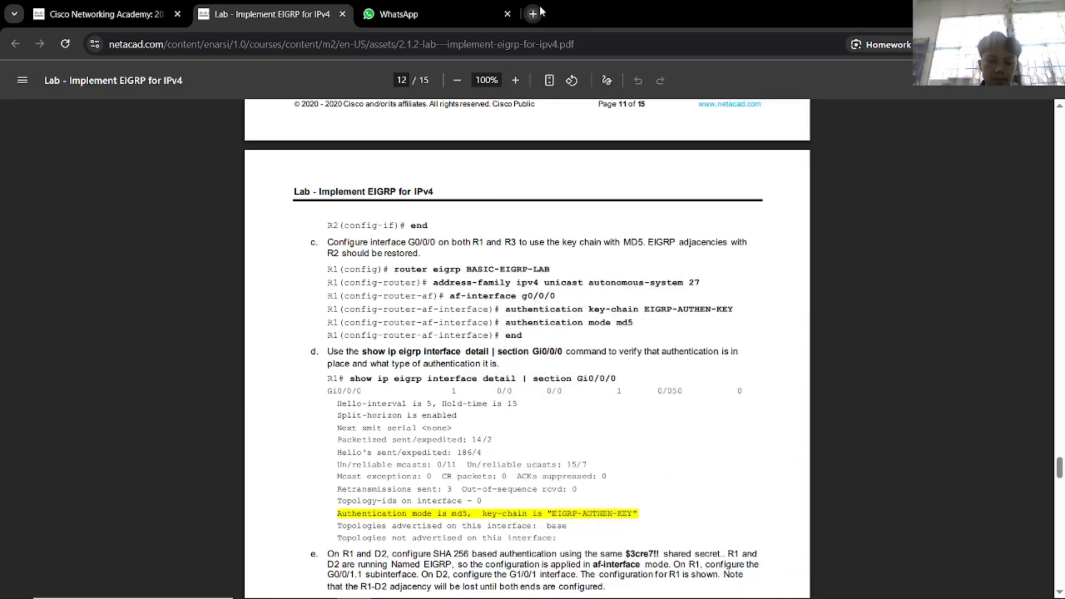
pyautogui.write('configure')
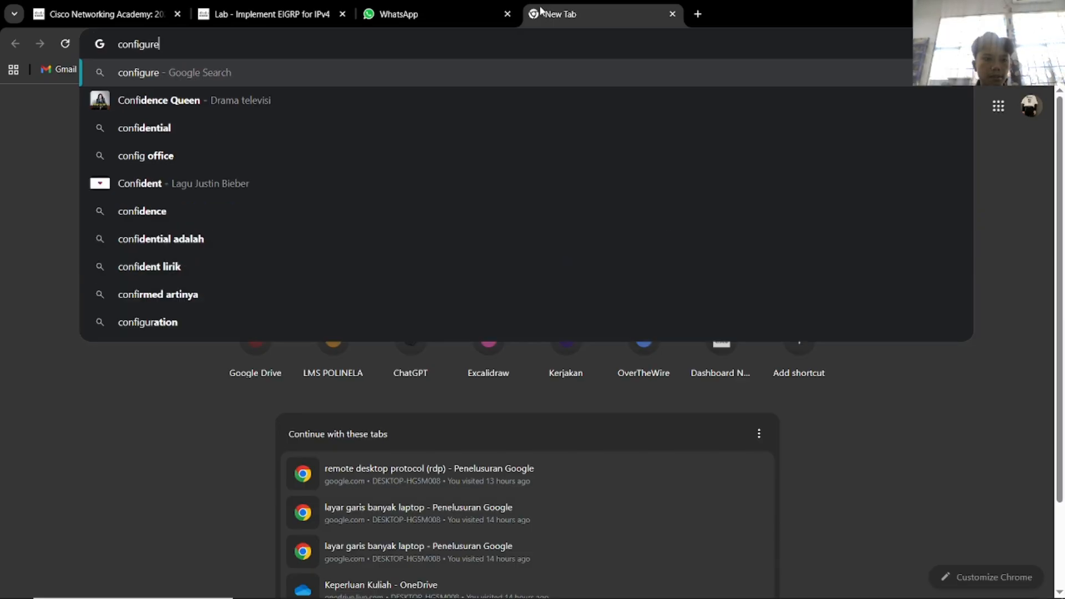
pyautogui.hotkey('alt', 'Tab')
pyautogui.click(514, 288)
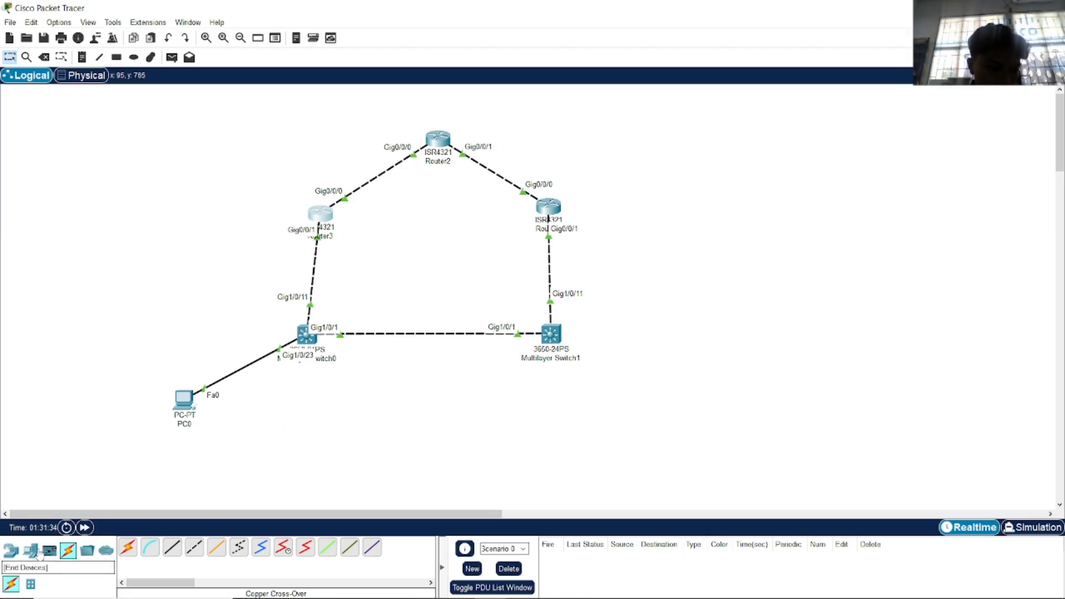
pyautogui.click(11, 551)
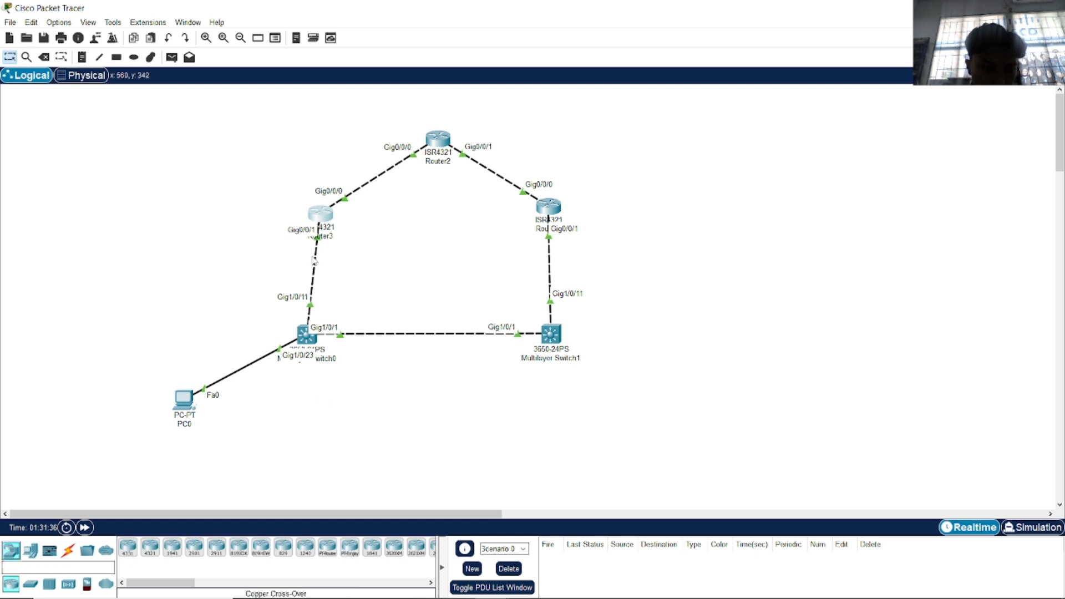
pyautogui.hotkey('alt', 'Tab')
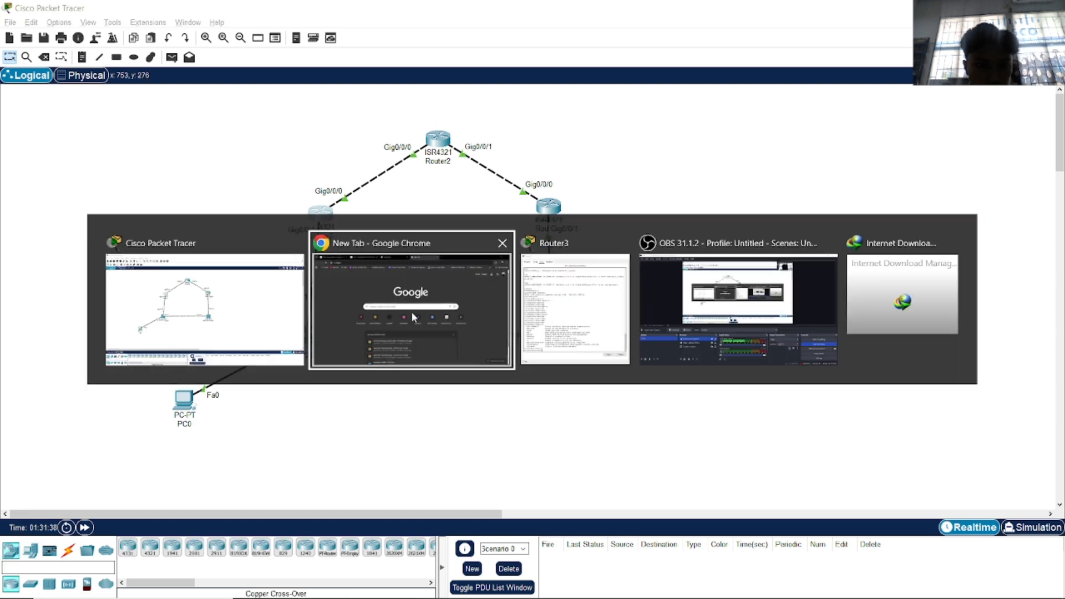
pyautogui.hotkey('alt', 'Tab')
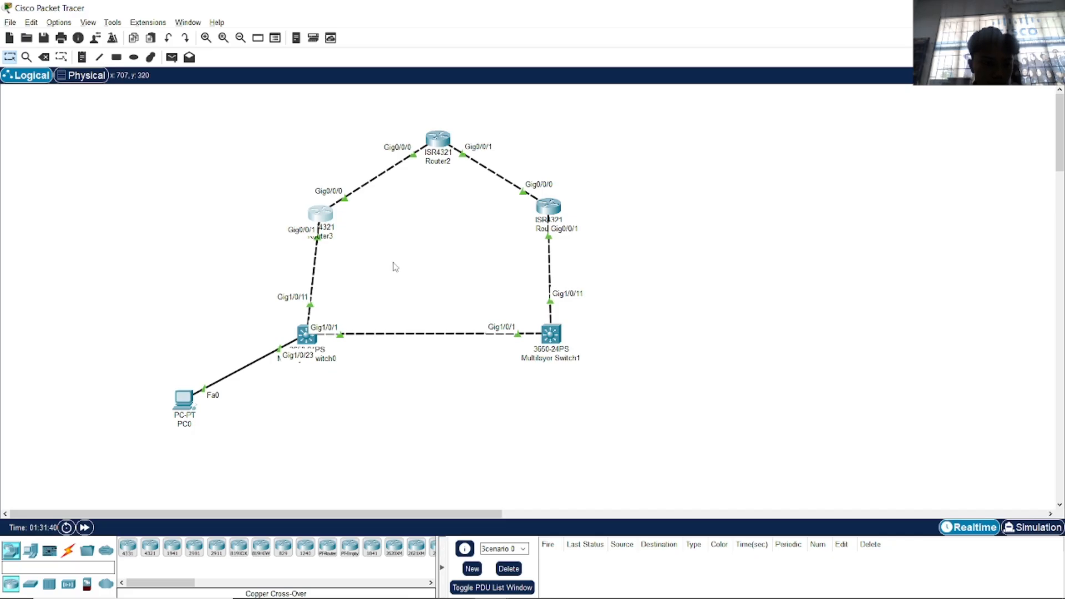
pyautogui.hotkey('alt', 'Tab')
# Search Google for 'configure Router 4321 key chain eigrp'.
pyautogui.write('Router 43211')
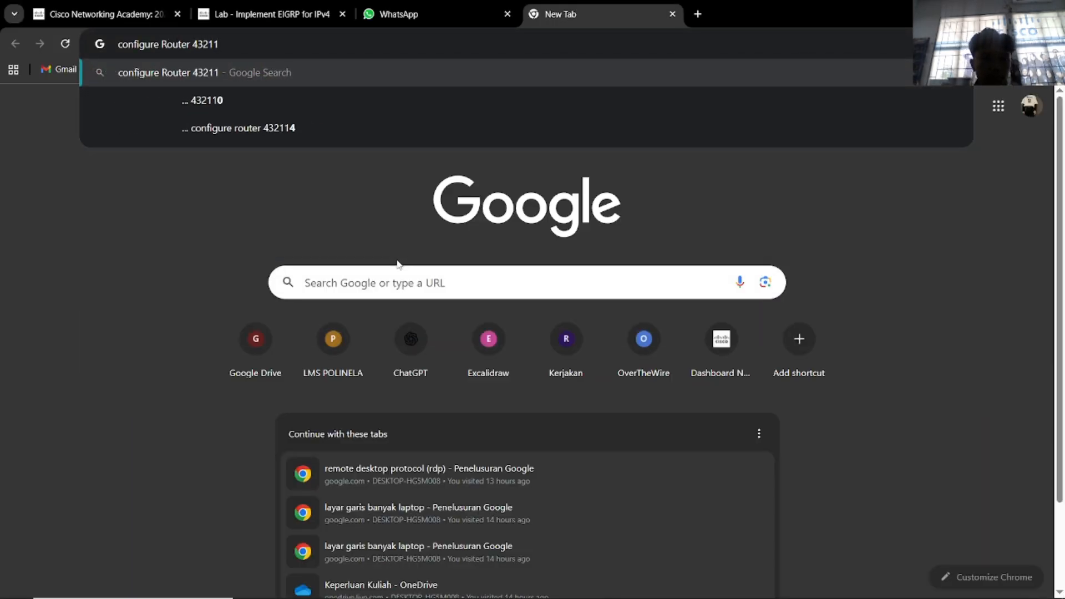
pyautogui.press('BackSpace')
pyautogui.write('key chain')
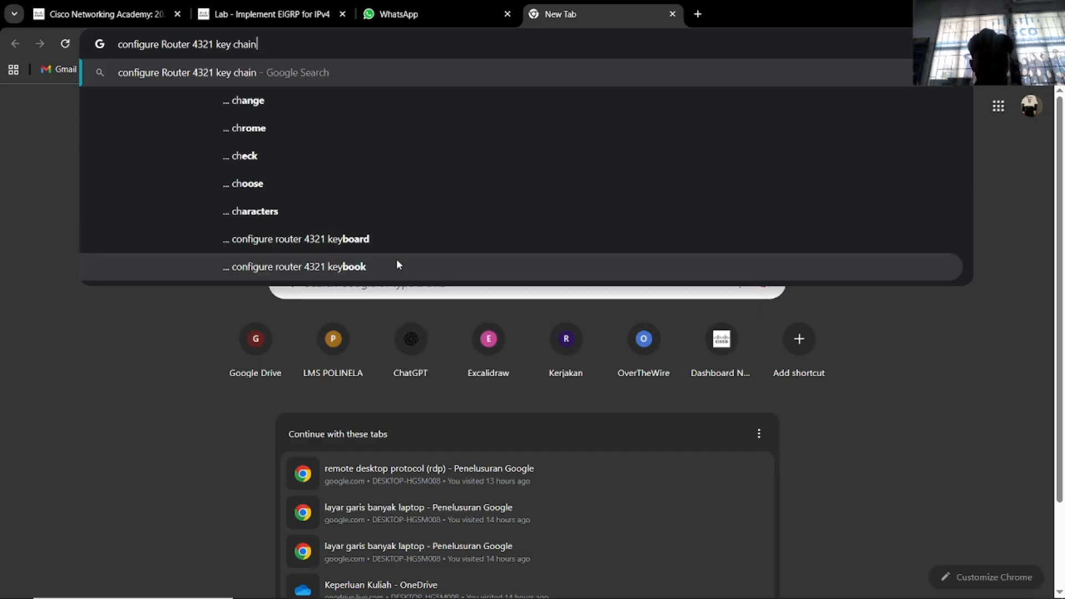
pyautogui.write(' eigrp')
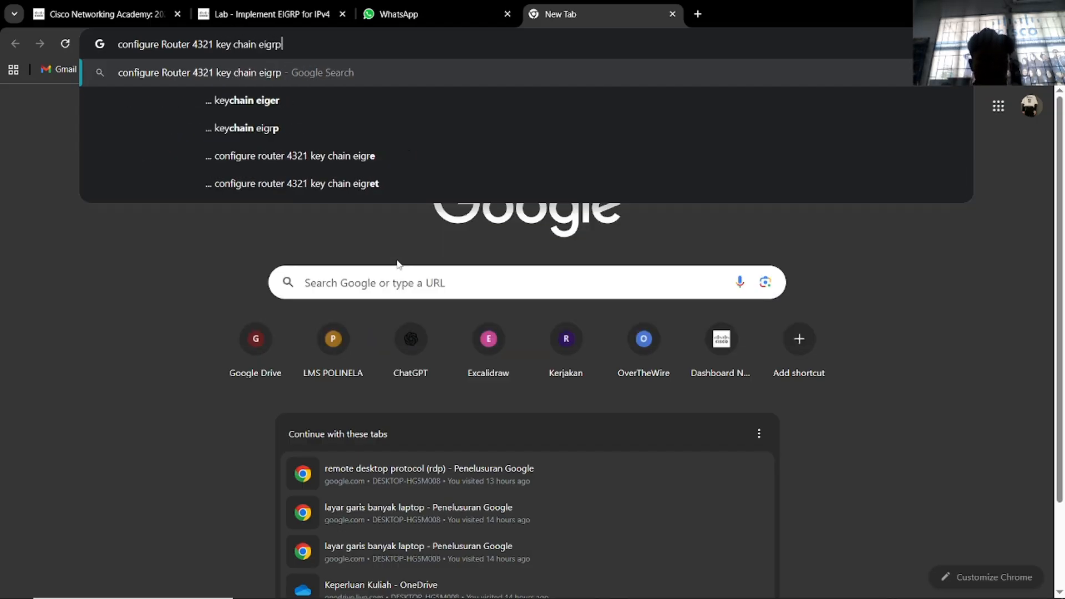
pyautogui.press('Return')
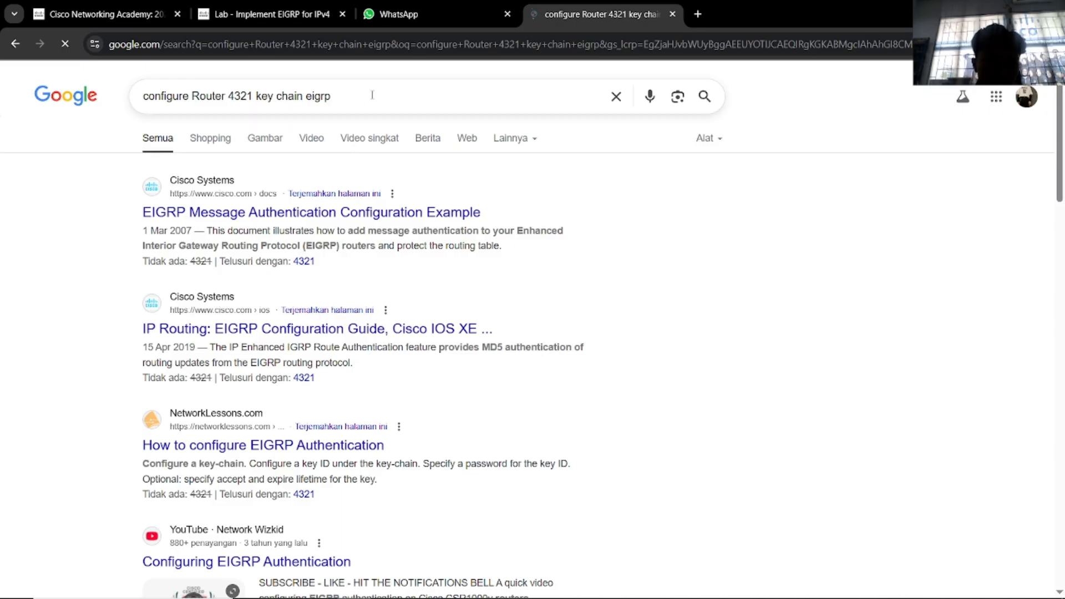
# Open Cisco's EIGRP Message Authentication Configuration Example and read its key chain and interface steps.
pyautogui.click(382, 214)
pyautogui.scroll(-15, 360, 322)
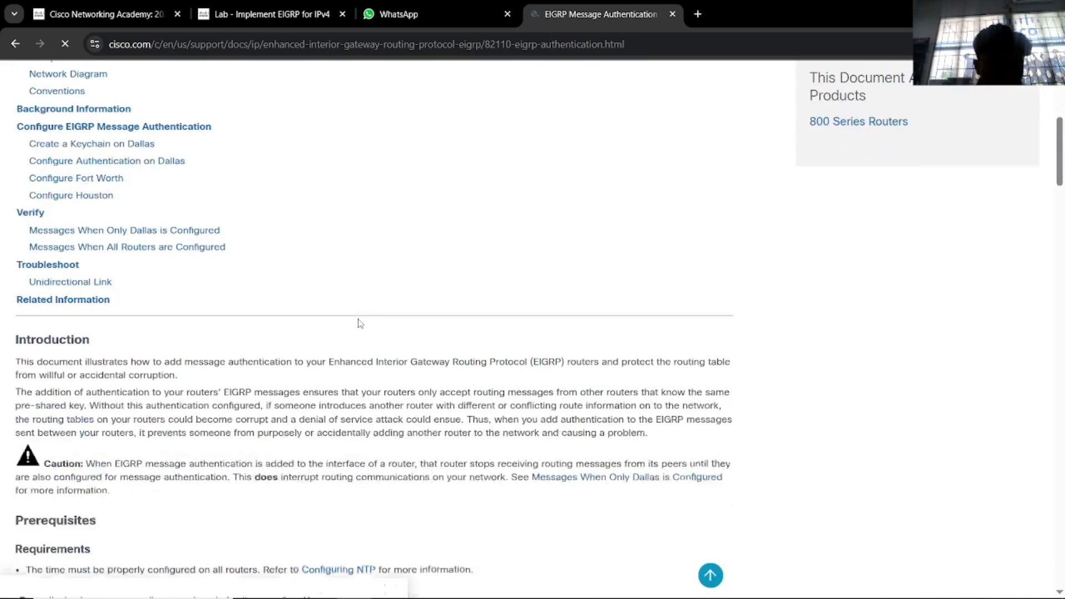
pyautogui.scroll(-5, 360, 323)
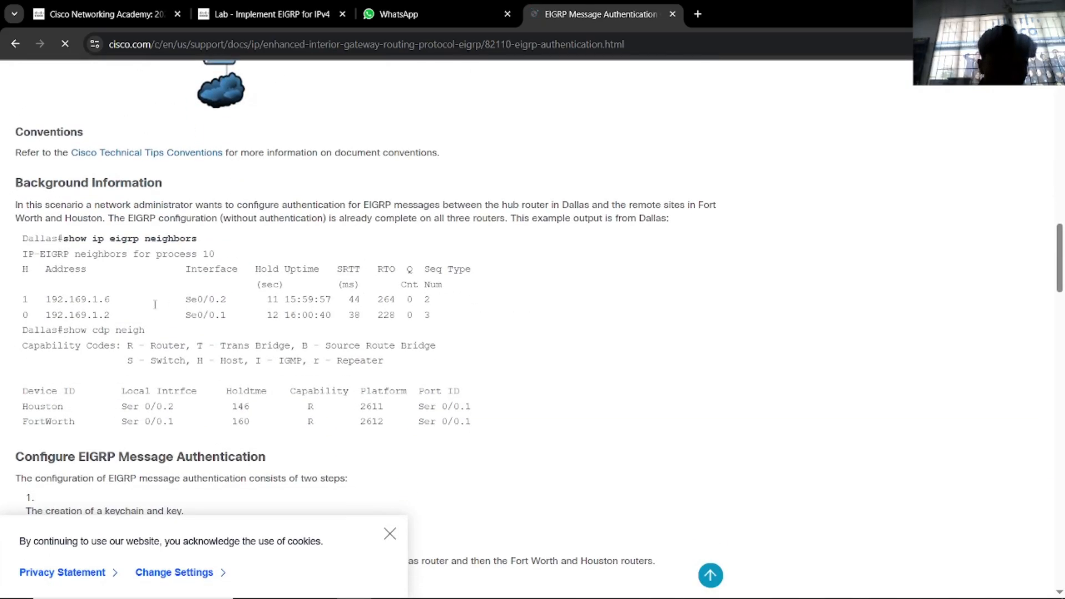
pyautogui.scroll(-4, 165, 305)
pyautogui.scroll(-5, 167, 304)
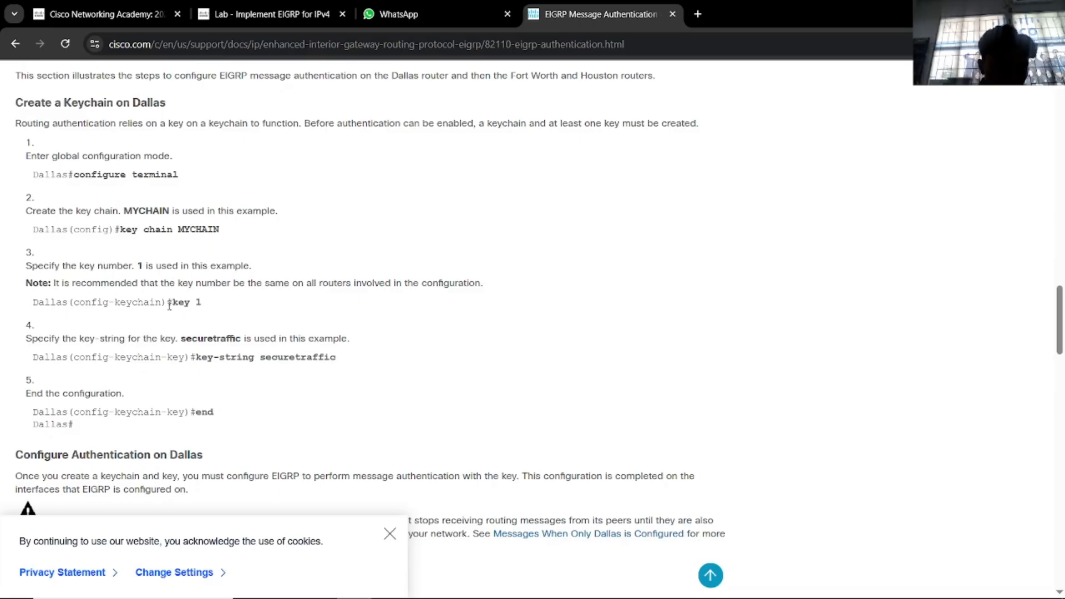
pyautogui.scroll(-3, 210, 264)
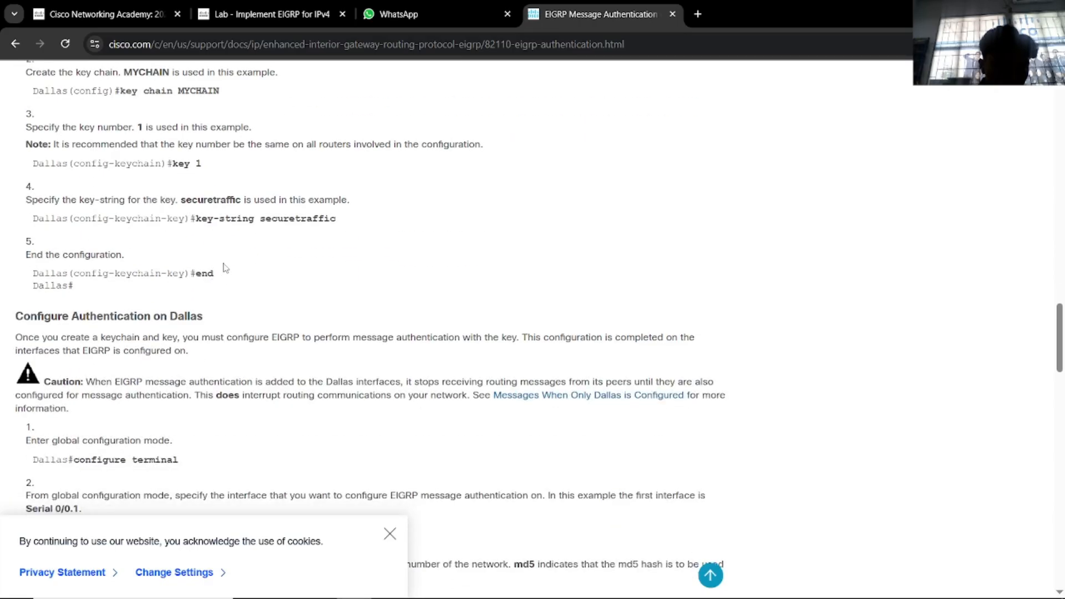
pyautogui.scroll(-6, 227, 251)
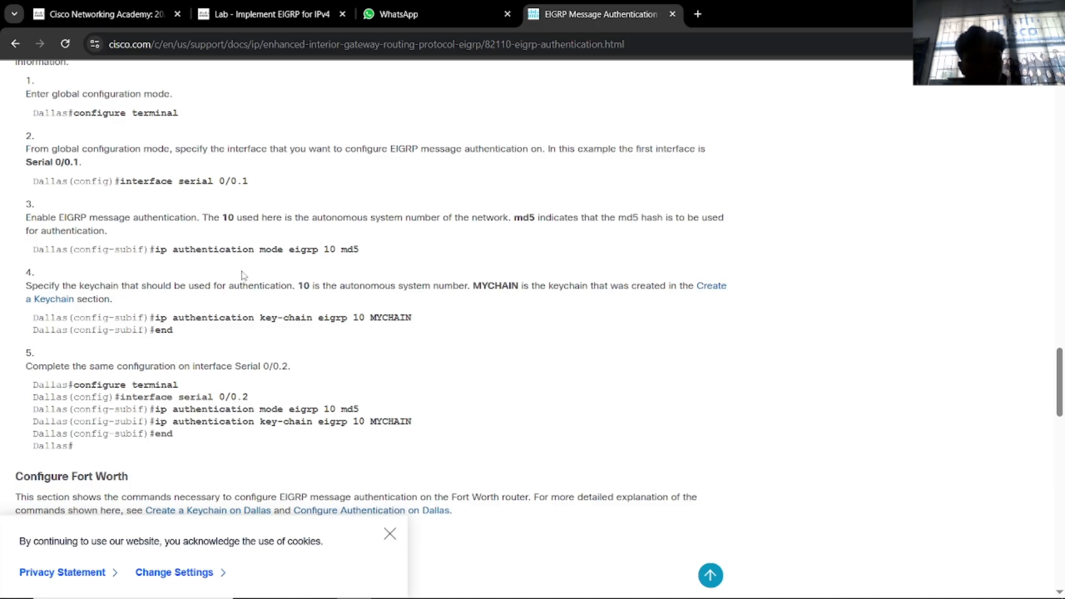
# Return to the lab PDF and the Router3 console.
pyautogui.hotkey('alt', 'Tab')
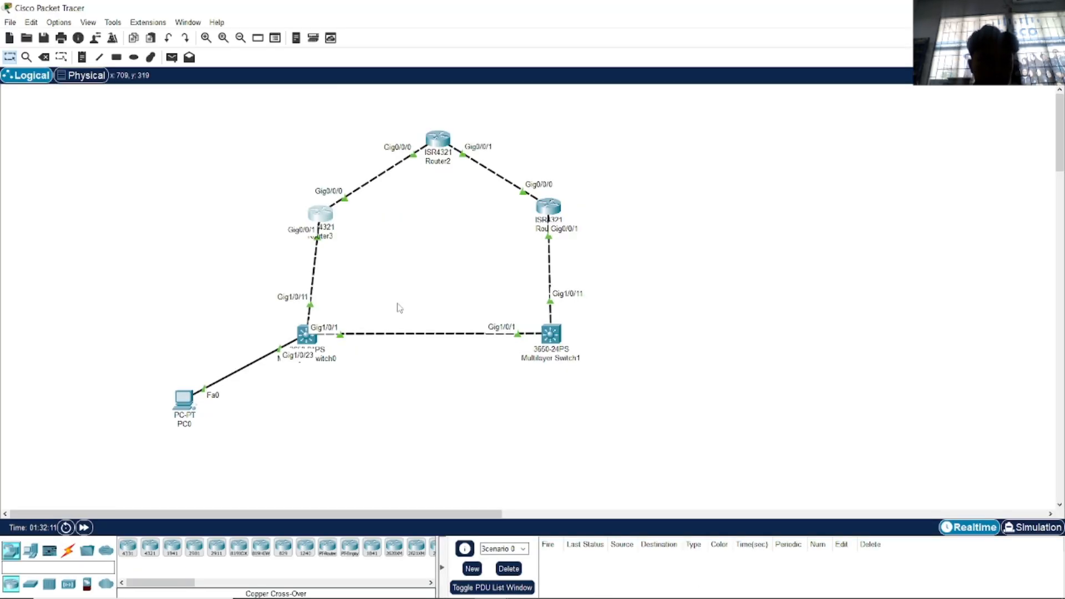
pyautogui.hotkey('alt', 'Tab')
pyautogui.press('Tab')
pyautogui.hotkey('alt', 'Tab')
pyautogui.click(545, 291)
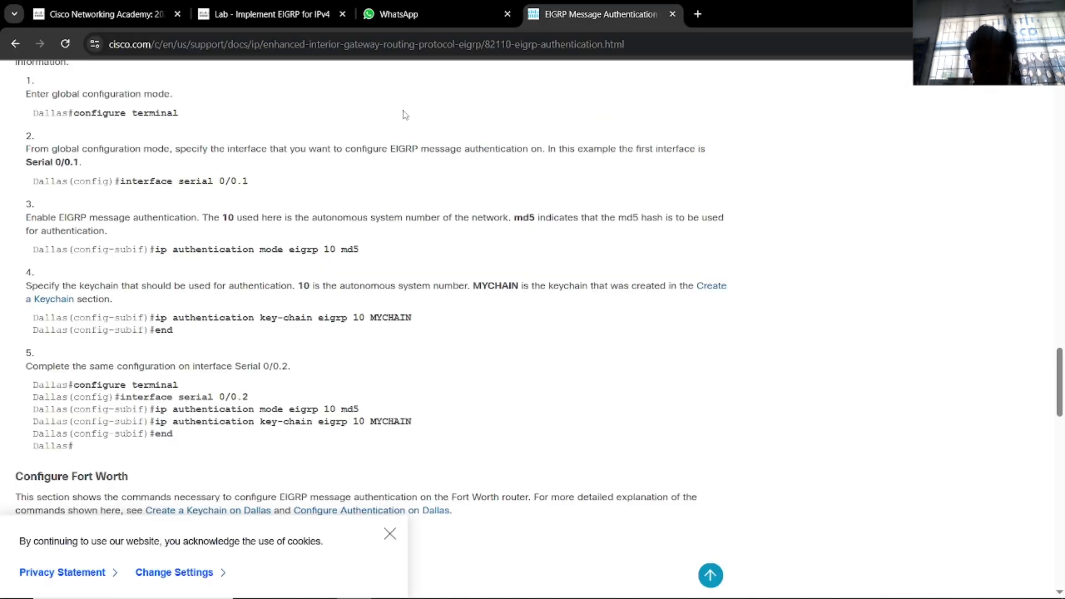
pyautogui.click(285, 16)
pyautogui.hotkey('alt', 'Tab')
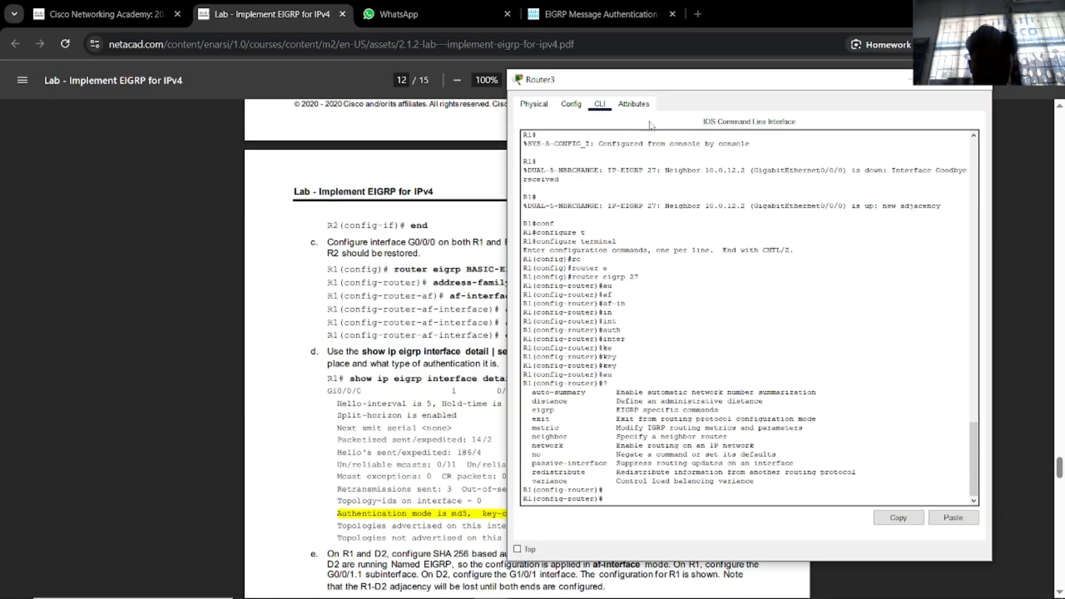
# Leave router mode and enter interface g0/0/0 configuration on Router3.
pyautogui.moveTo(651, 81); pyautogui.dragTo(728, 74)
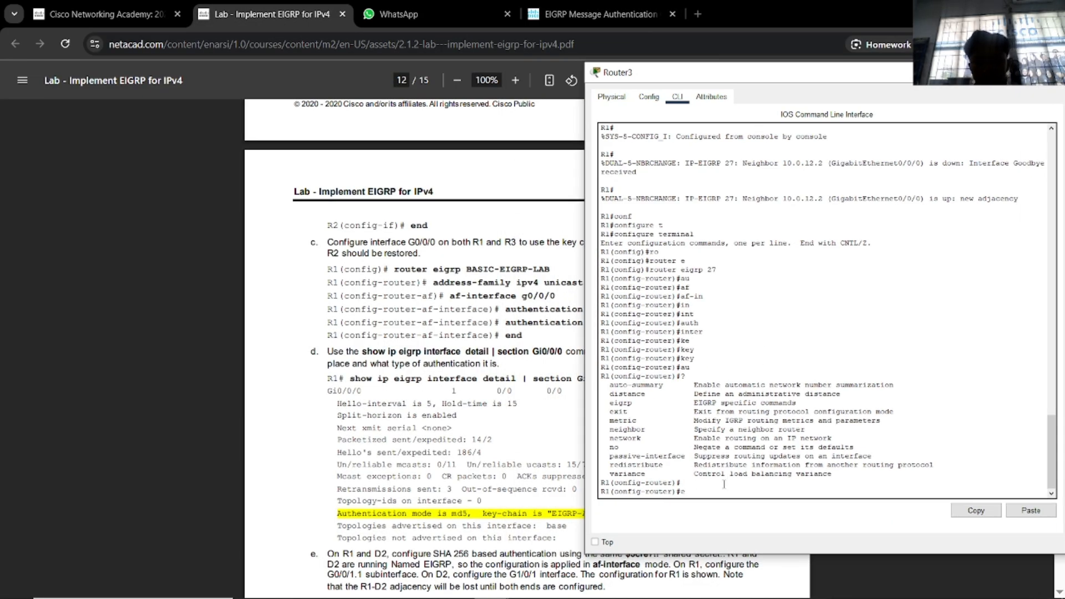
pyautogui.write('exit')
pyautogui.press('Return')
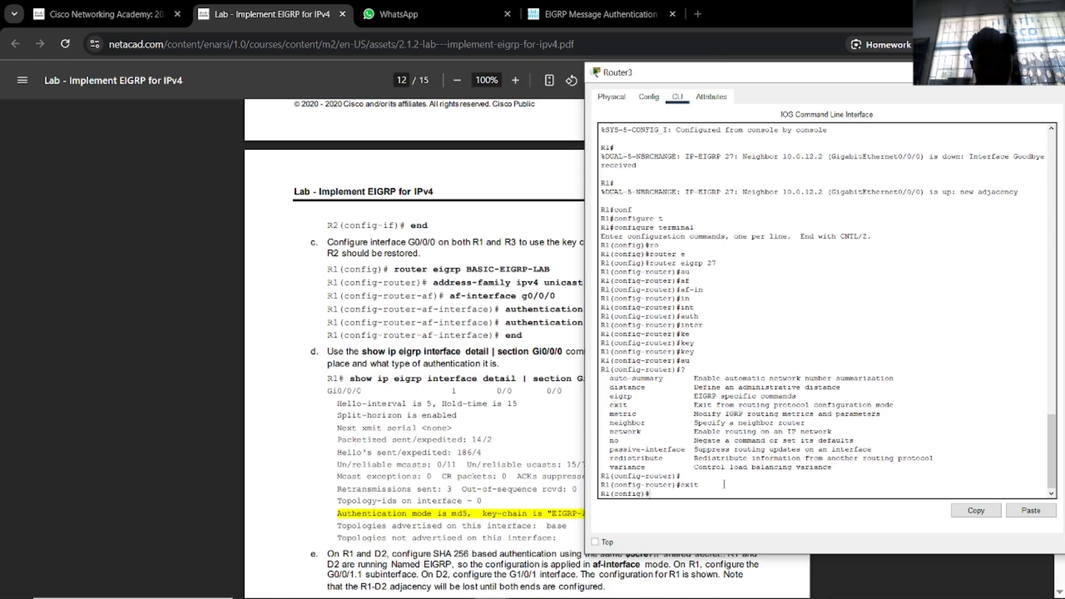
pyautogui.moveTo(712, 80); pyautogui.dragTo(775, 78)
pyautogui.write('int')
pyautogui.press('Tab')
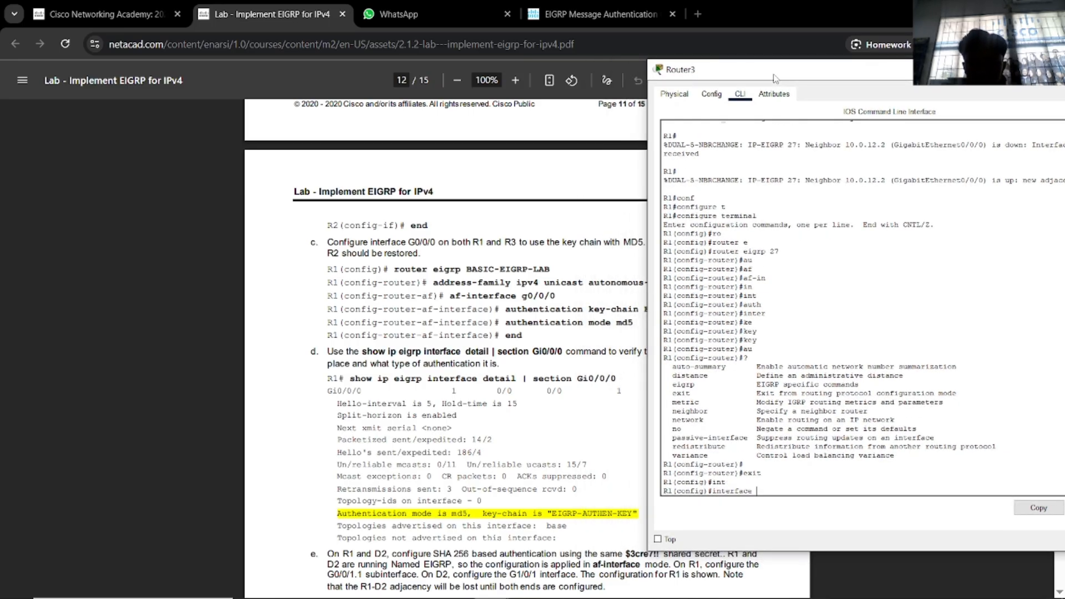
pyautogui.write('g0/0/0')
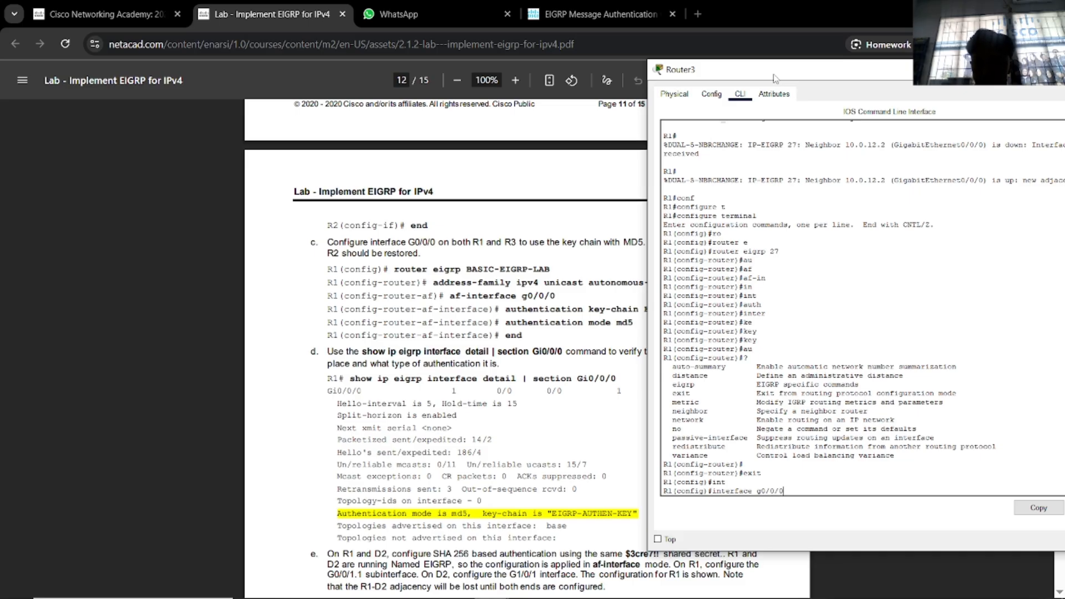
pyautogui.press('Return')
# Try completing key, authentication and af keywords at the interface prompt, finding none available.
pyautogui.write('ke')
pyautogui.press('Tab')
pyautogui.press('BackSpace')
pyautogui.press('BackSpace')
pyautogui.write('auth')
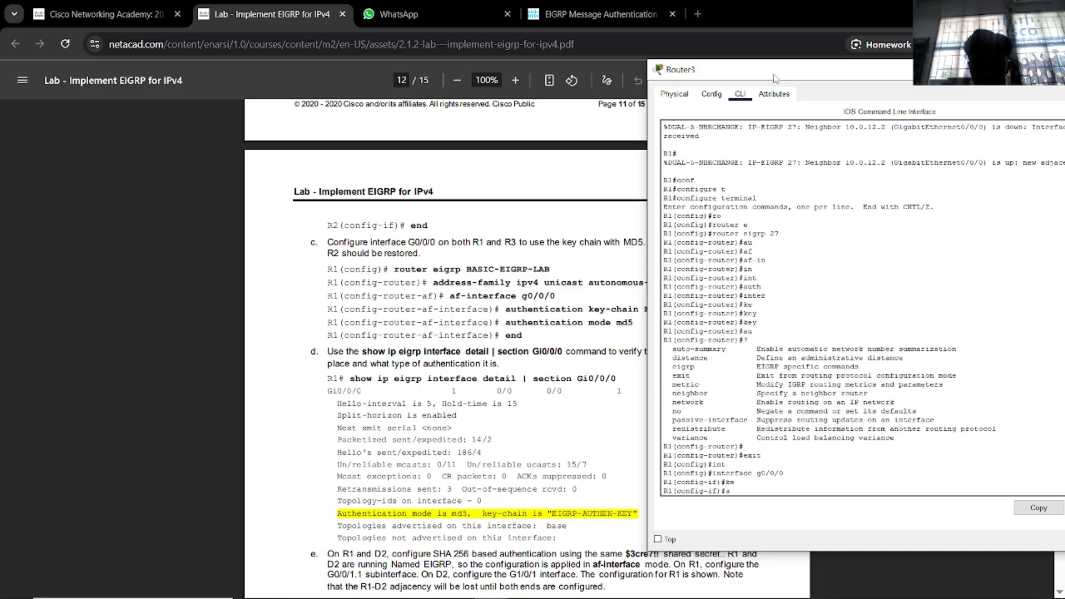
pyautogui.press('Tab')
pyautogui.press('BackSpace')
pyautogui.press('BackSpace')
pyautogui.press('BackSpace')
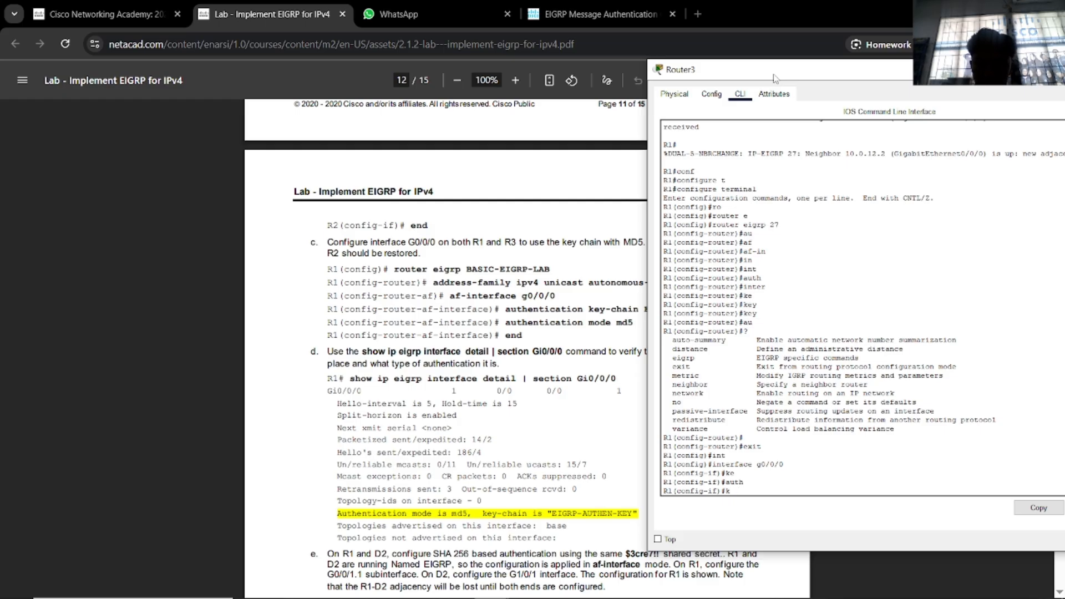
pyautogui.write('key')
pyautogui.press('Tab')
pyautogui.press('BackSpace')
pyautogui.press('BackSpace')
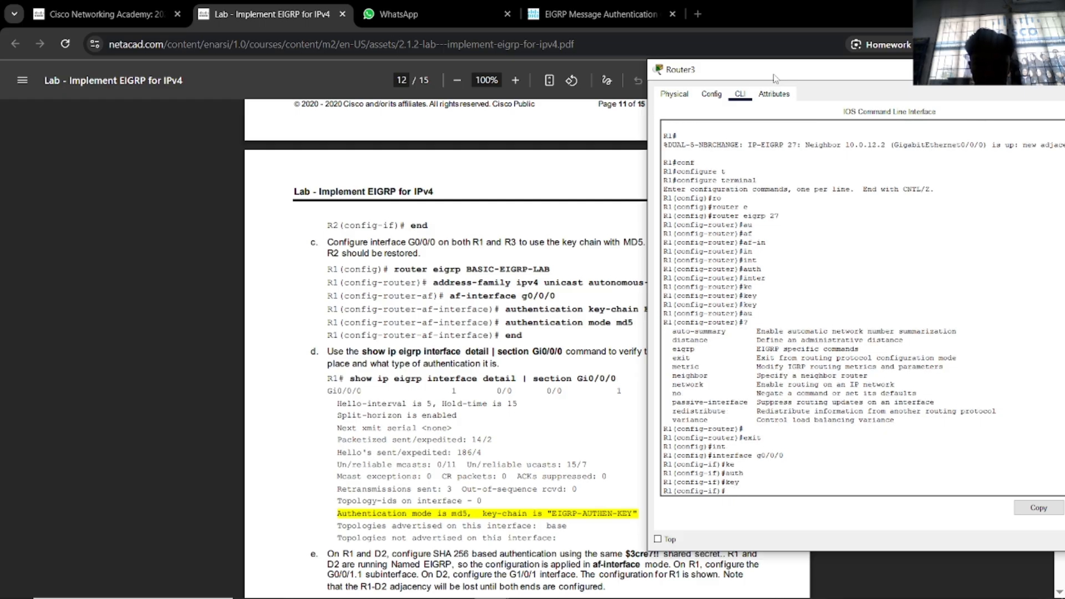
pyautogui.write('af')
pyautogui.press('Tab')
pyautogui.write('-')
pyautogui.press('BackSpace')
pyautogui.press('BackSpace')
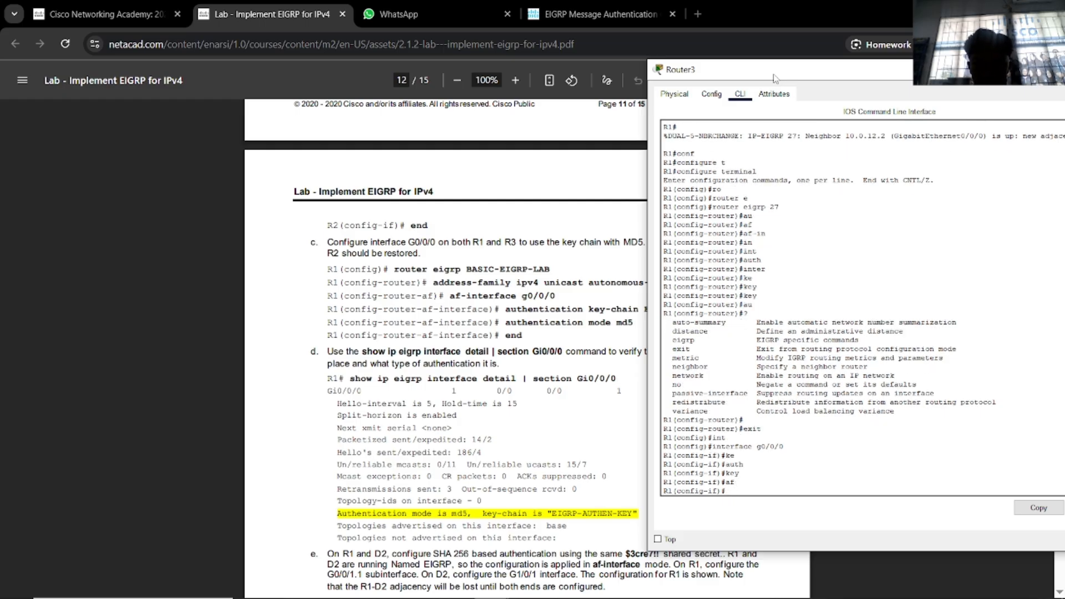
pyautogui.write('authen')
pyautogui.press('Tab')
pyautogui.press('BackSpace')
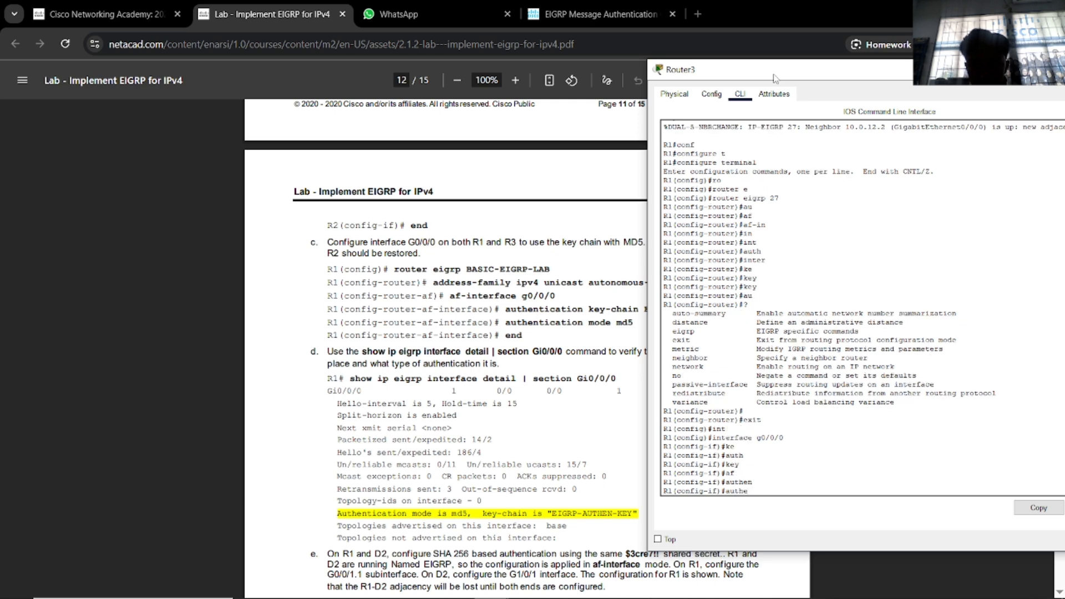
pyautogui.press('BackSpace')
pyautogui.press('BackSpace')
pyautogui.press('BackSpace')
pyautogui.press('BackSpace')
pyautogui.press('BackSpace')
# List all interface-mode commands with '?', then bring up Cisco's EIGRP authentication guide.
pyautogui.write('?')
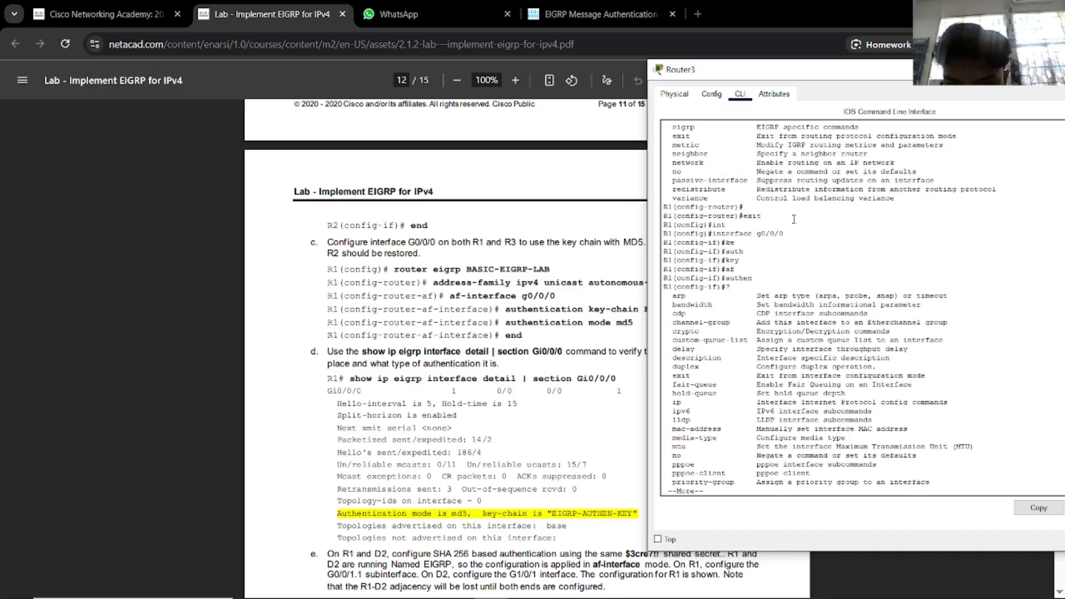
pyautogui.press('space')
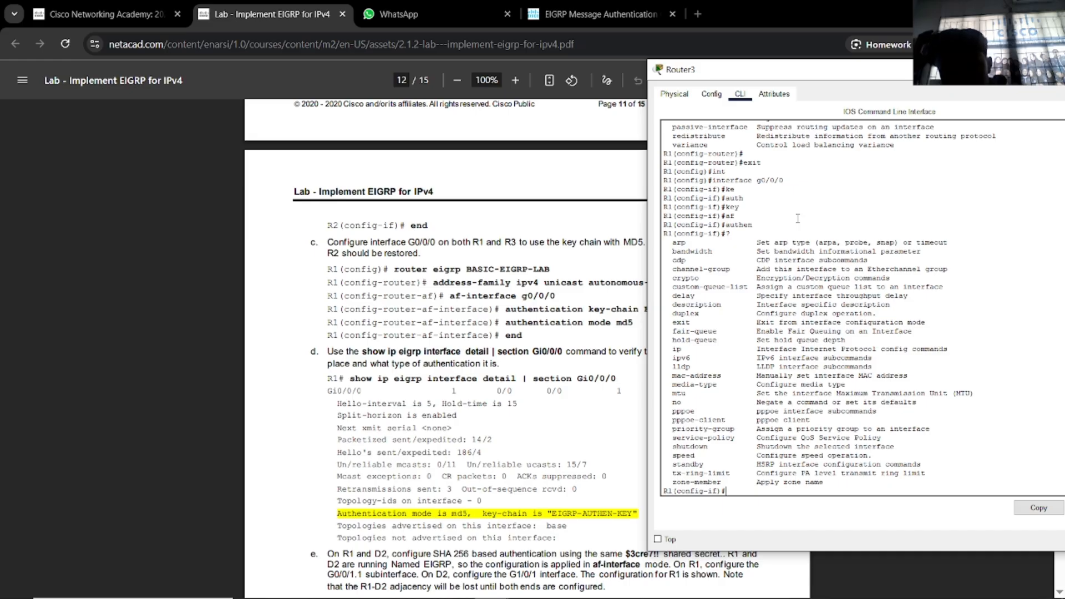
pyautogui.click(593, 13)
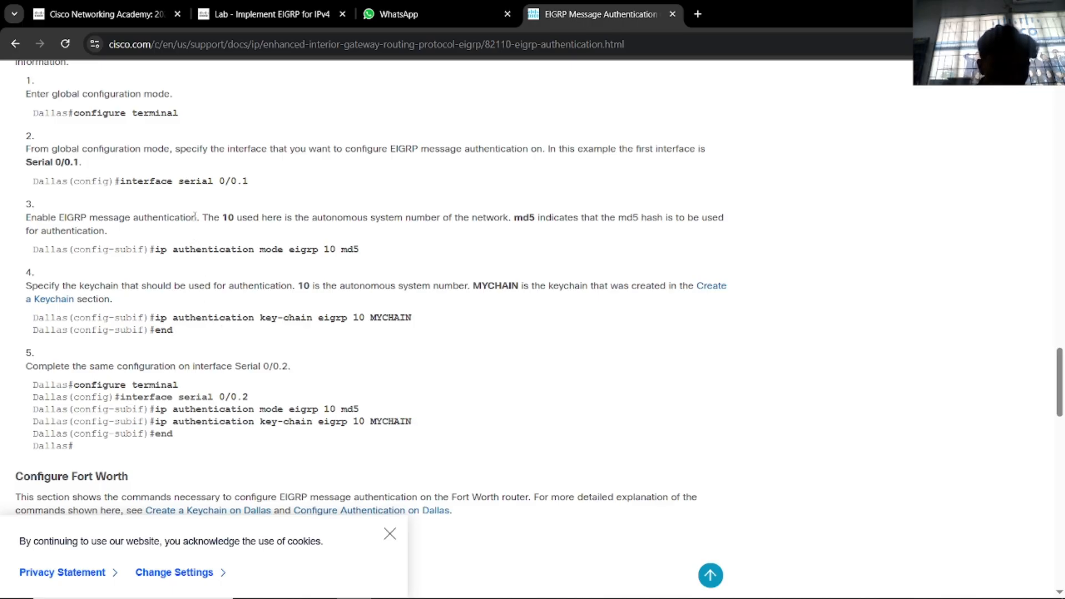
# Enter ip authentication key-chain EIGRP-AUTHEN-KEY on the interface, which IOS rejects.
pyautogui.hotkey('alt', 'Tab')
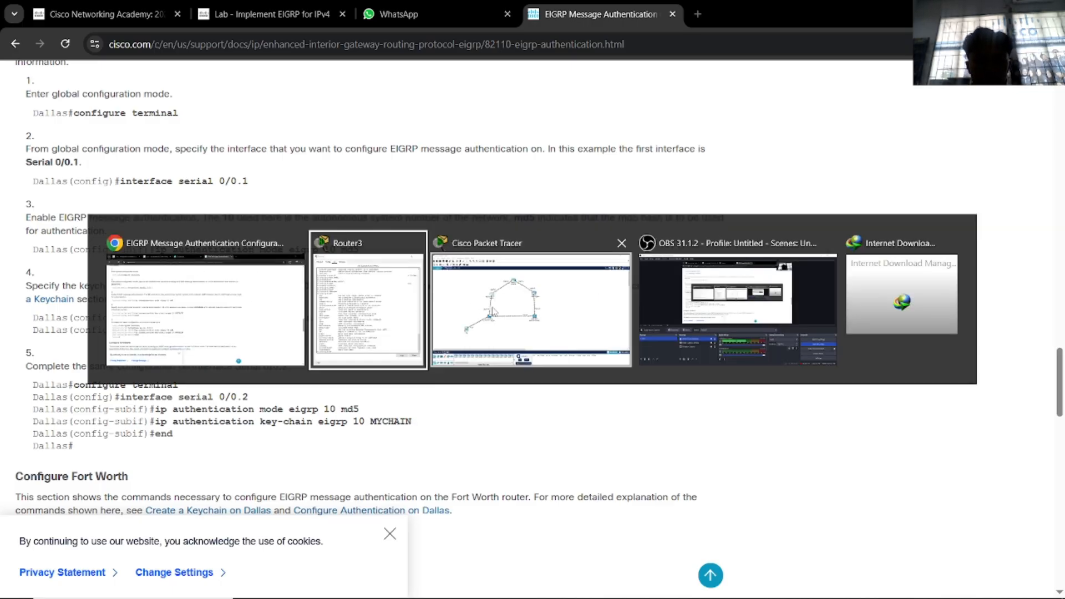
pyautogui.write('ip au')
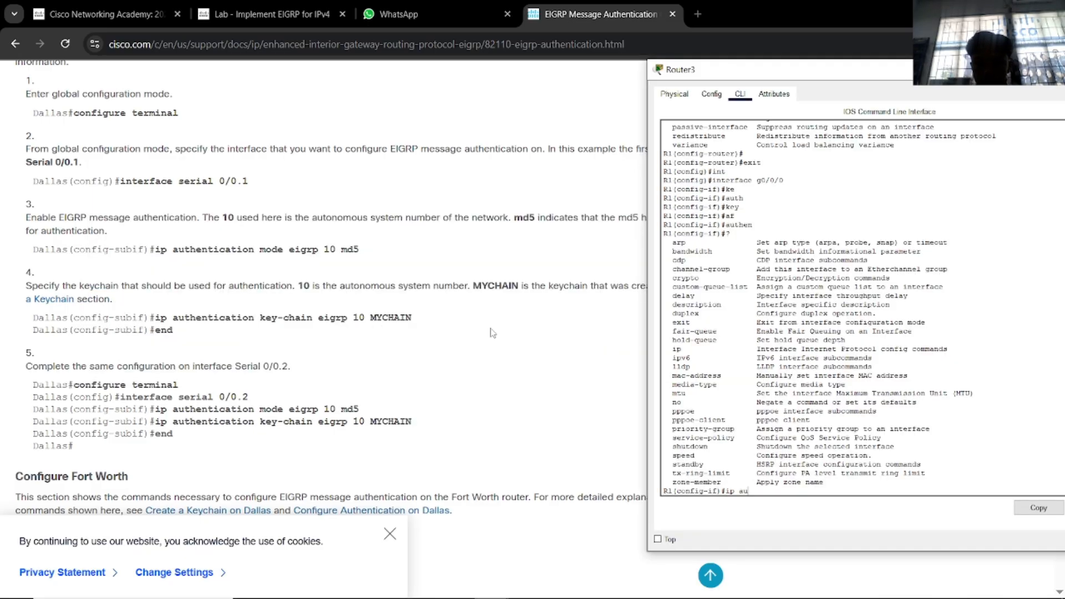
pyautogui.press('Tab')
pyautogui.click(301, 29)
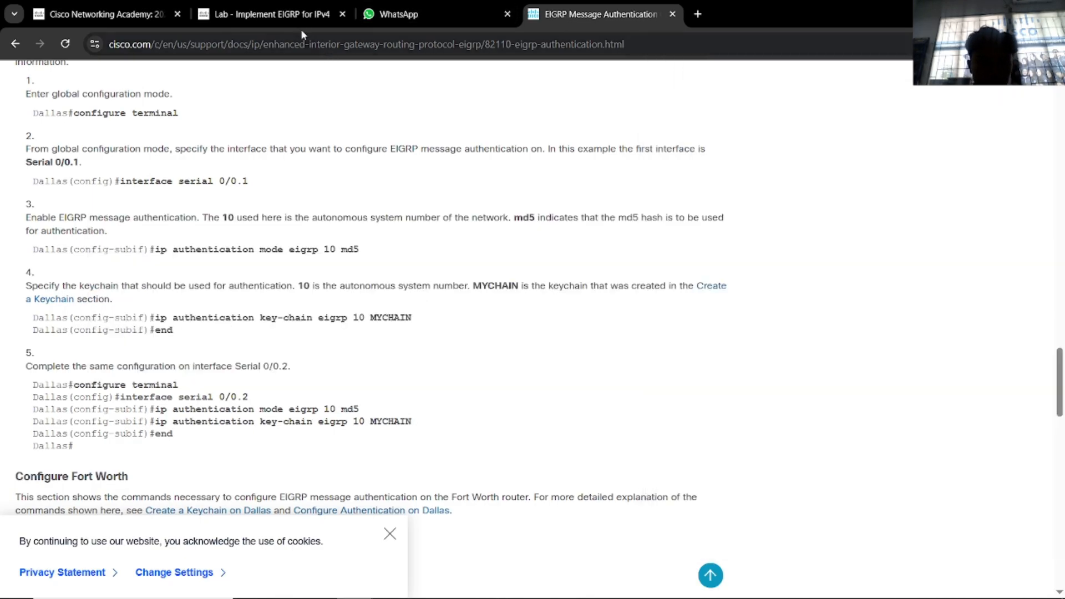
pyautogui.click(291, 19)
pyautogui.hotkey('alt', 'Tab')
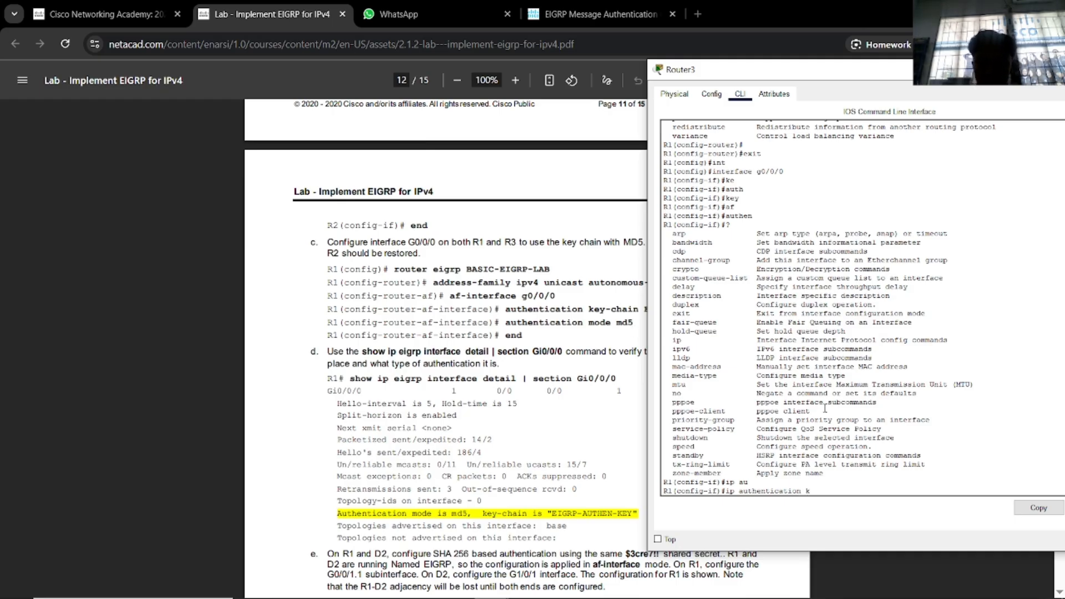
pyautogui.write('ke')
pyautogui.press('Tab')
pyautogui.moveTo(816, 73); pyautogui.dragTo(905, 65)
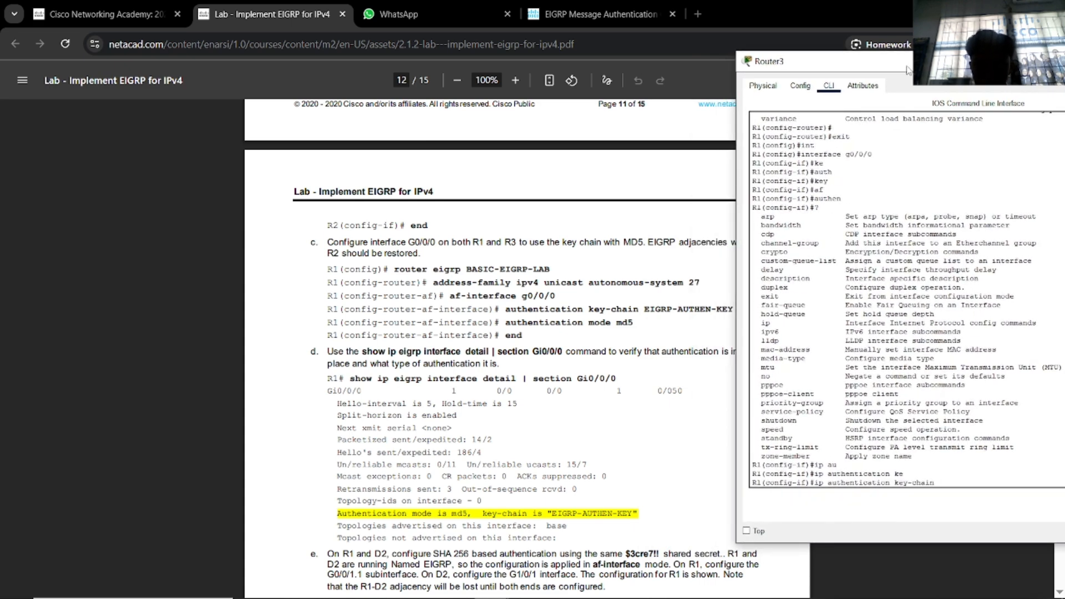
pyautogui.write('E')
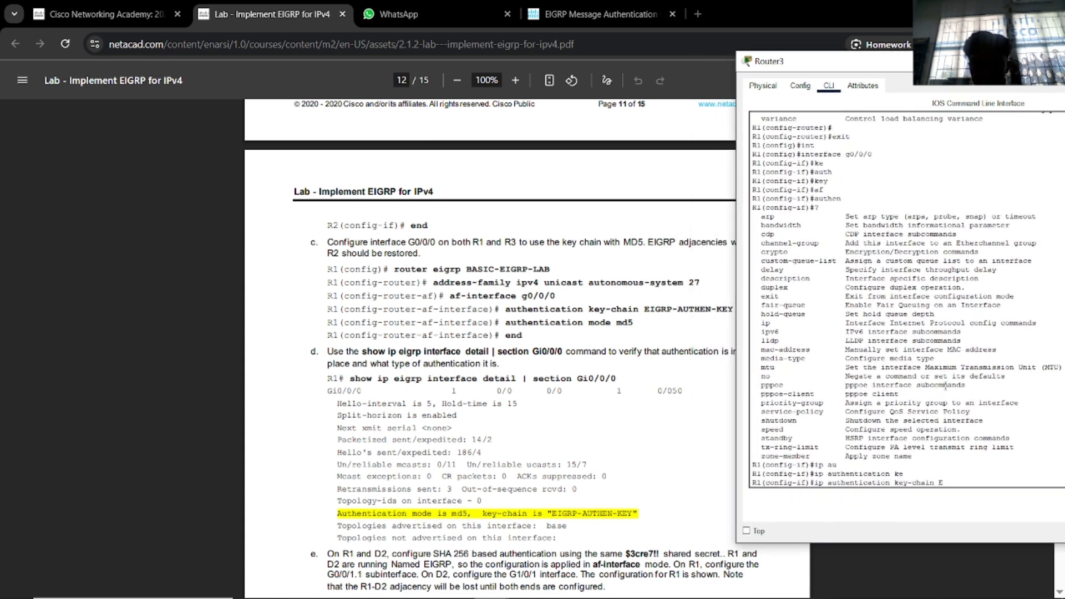
pyautogui.write('IGRP-AUTHEN-KEY')
pyautogui.press('Return')
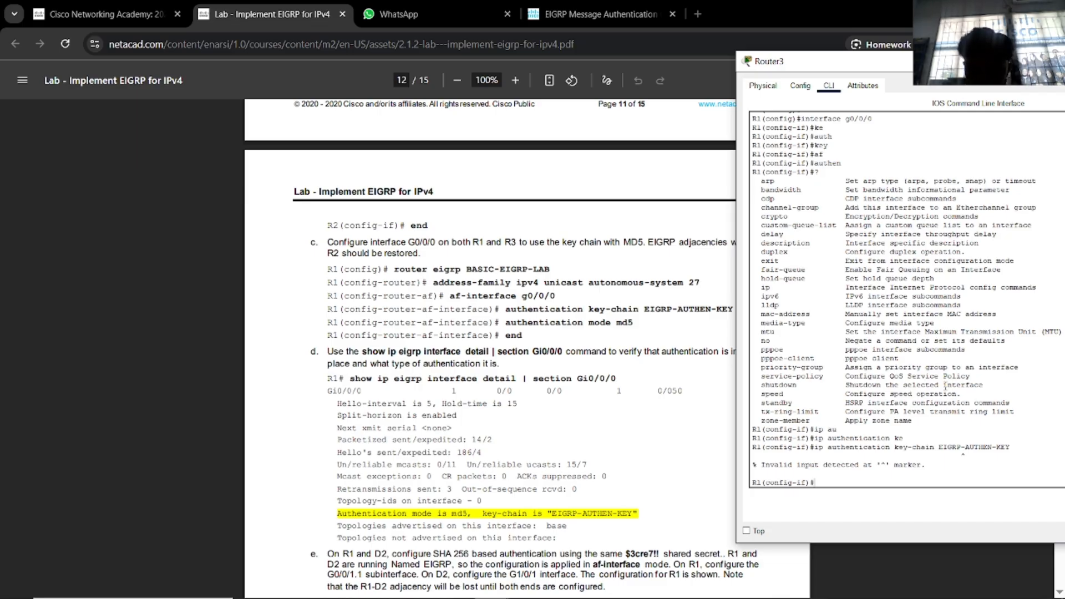
# Check syntax with '?' and retry with eigrp 27 and the EIGRP-AUTHEN-KEY name, still rejected.
pyautogui.press('Up')
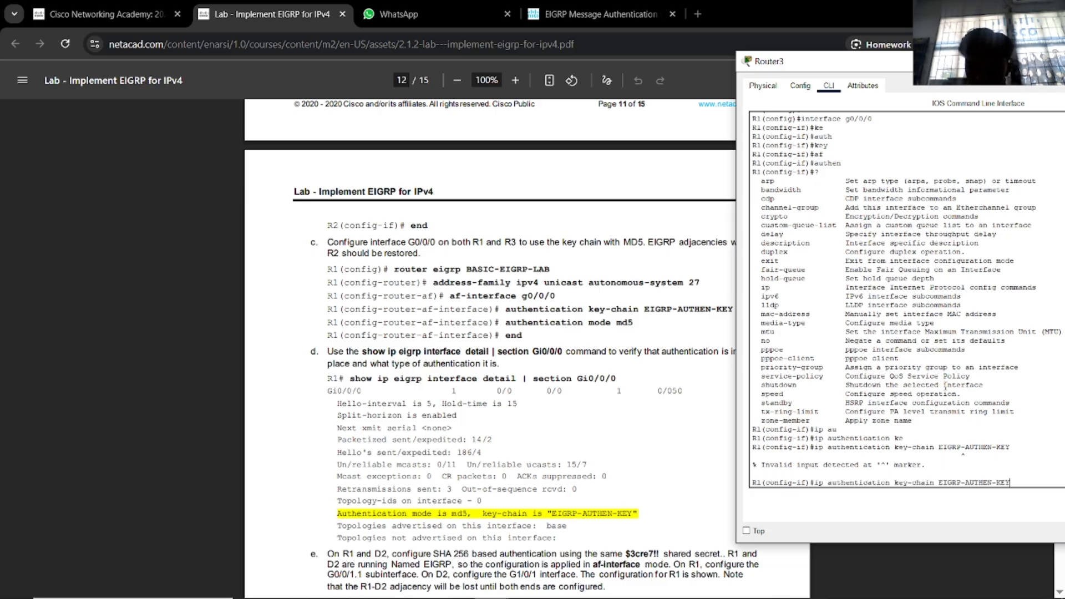
pyautogui.write('?')
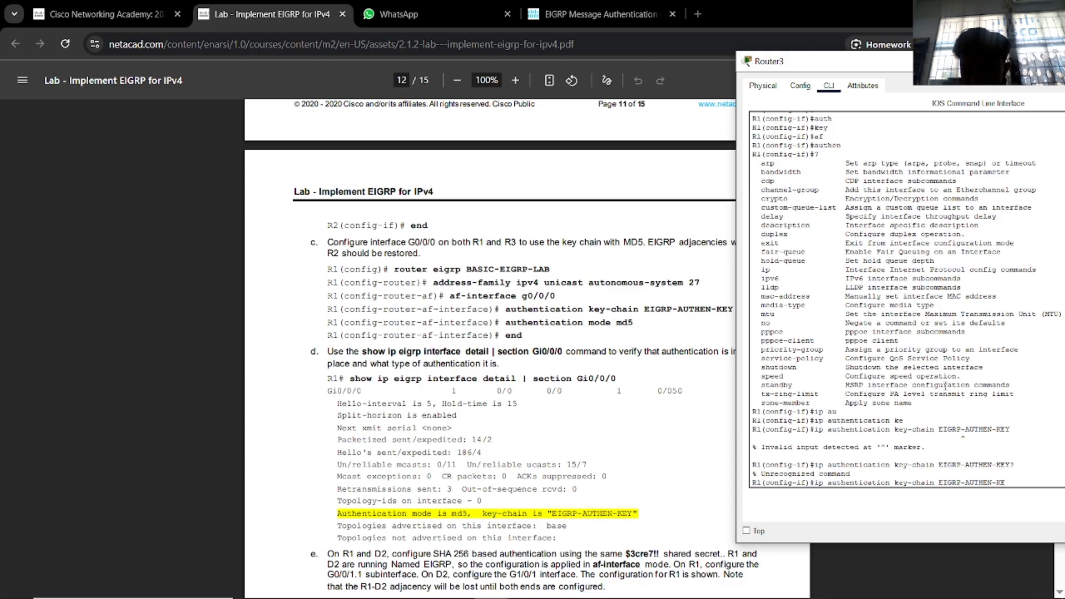
pyautogui.press('BackSpace')
pyautogui.press('BackSpace')
pyautogui.press('BackSpace')
pyautogui.press('BackSpace')
pyautogui.press('BackSpace')
pyautogui.press('BackSpace')
pyautogui.press('BackSpace')
pyautogui.press('BackSpace')
pyautogui.press('BackSpace')
pyautogui.press('BackSpace')
pyautogui.press('BackSpace')
pyautogui.press('BackSpace')
pyautogui.press('BackSpace')
pyautogui.press('BackSpace')
pyautogui.press('BackSpace')
pyautogui.press('BackSpace')
pyautogui.press('BackSpace')
pyautogui.write('?')
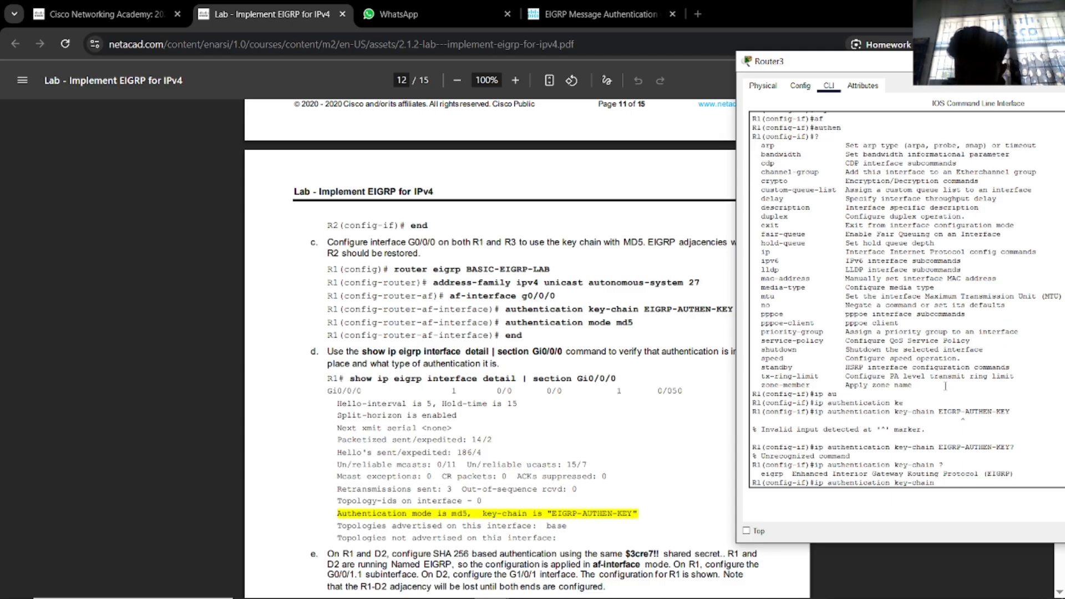
pyautogui.write('e')
pyautogui.press('Tab')
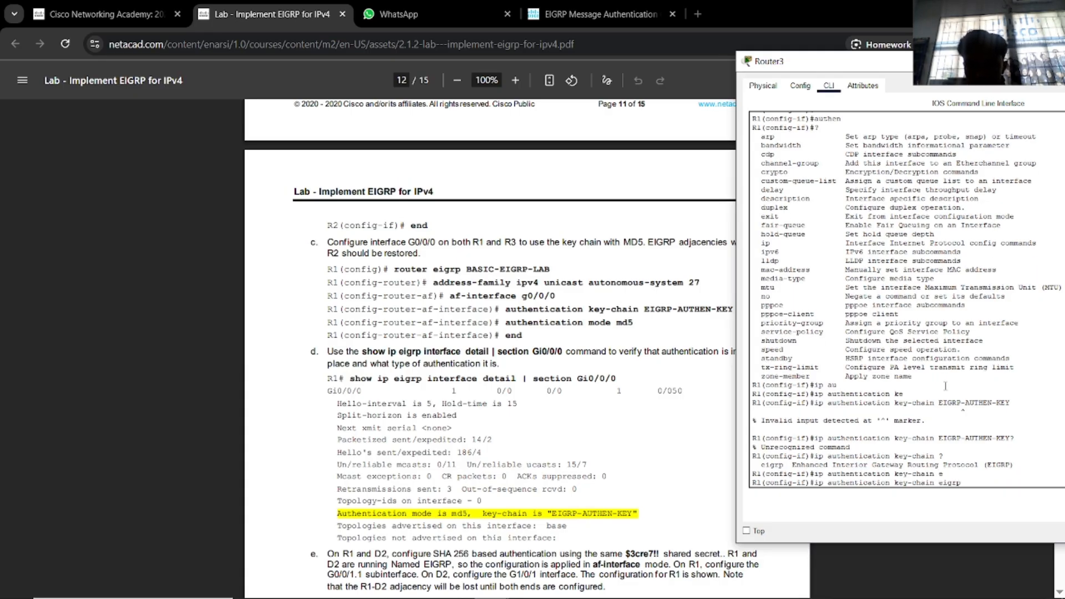
pyautogui.write('?')
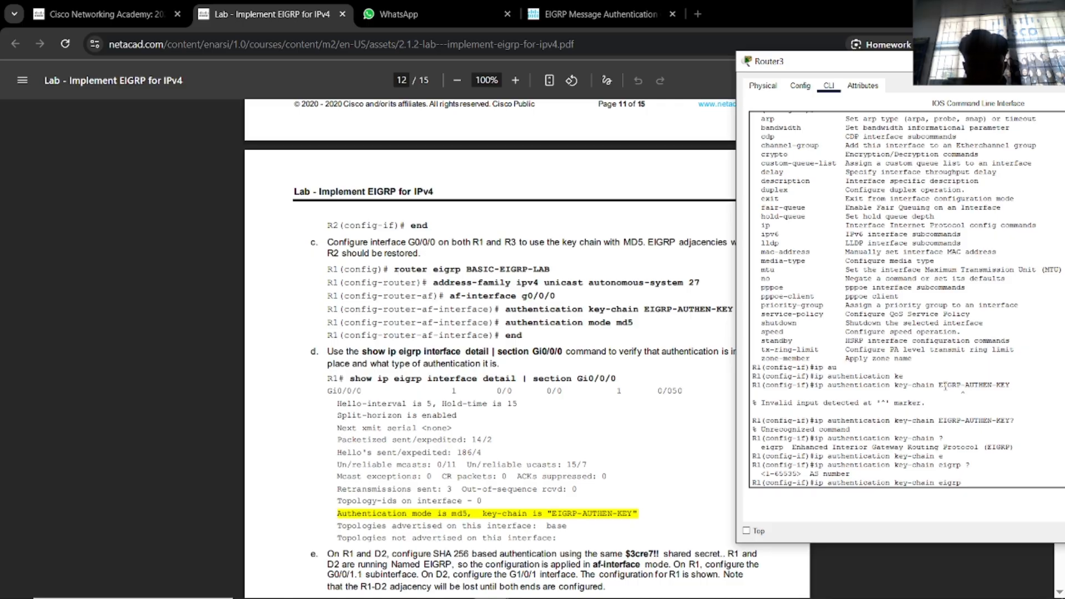
pyautogui.write('27?')
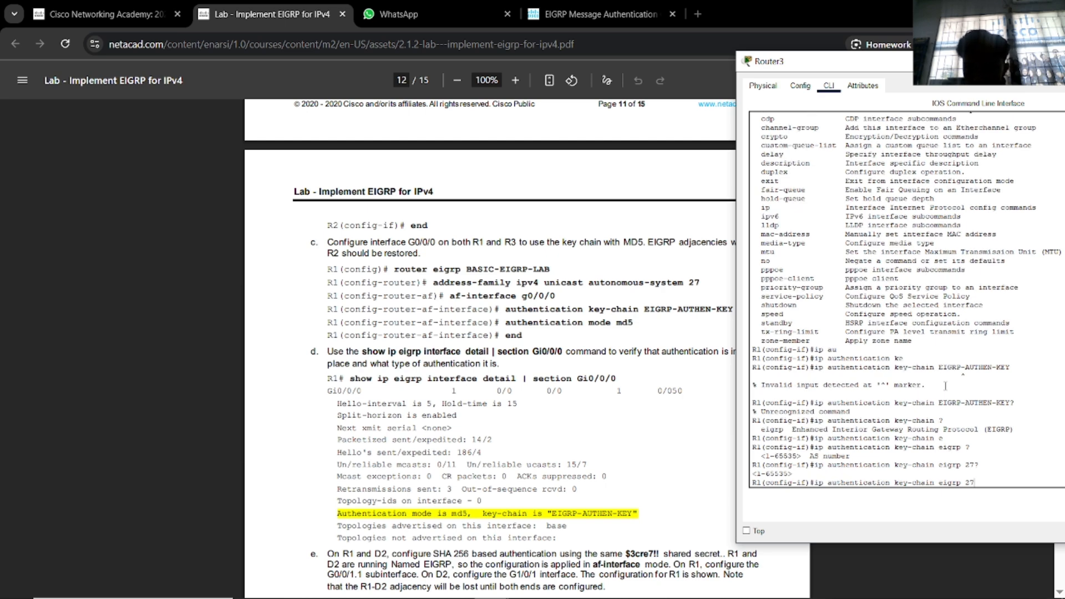
pyautogui.press('Return')
pyautogui.press('Up')
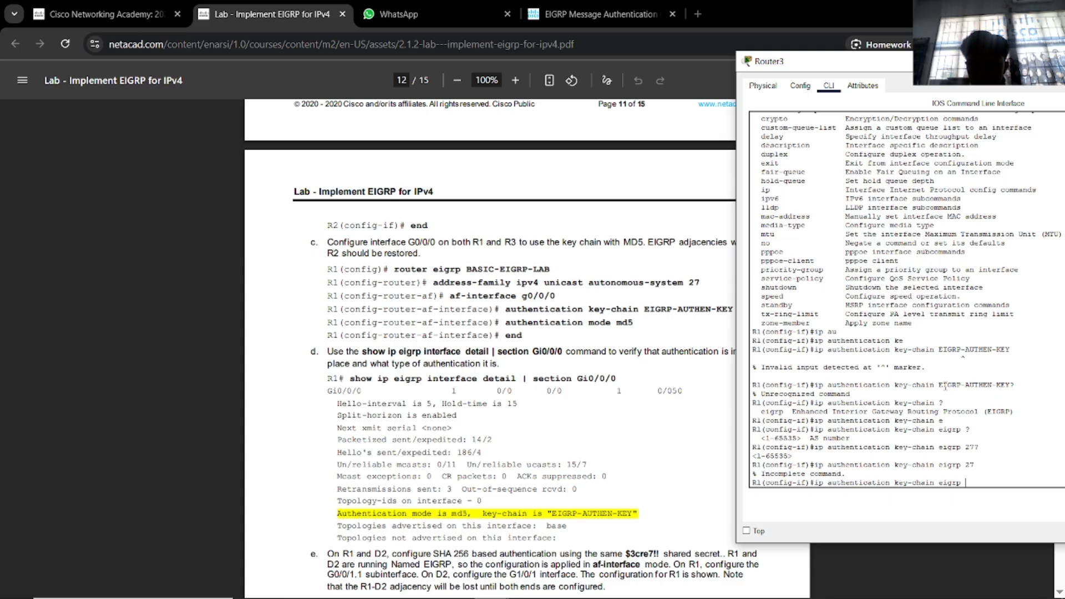
pyautogui.write('EIGRP')
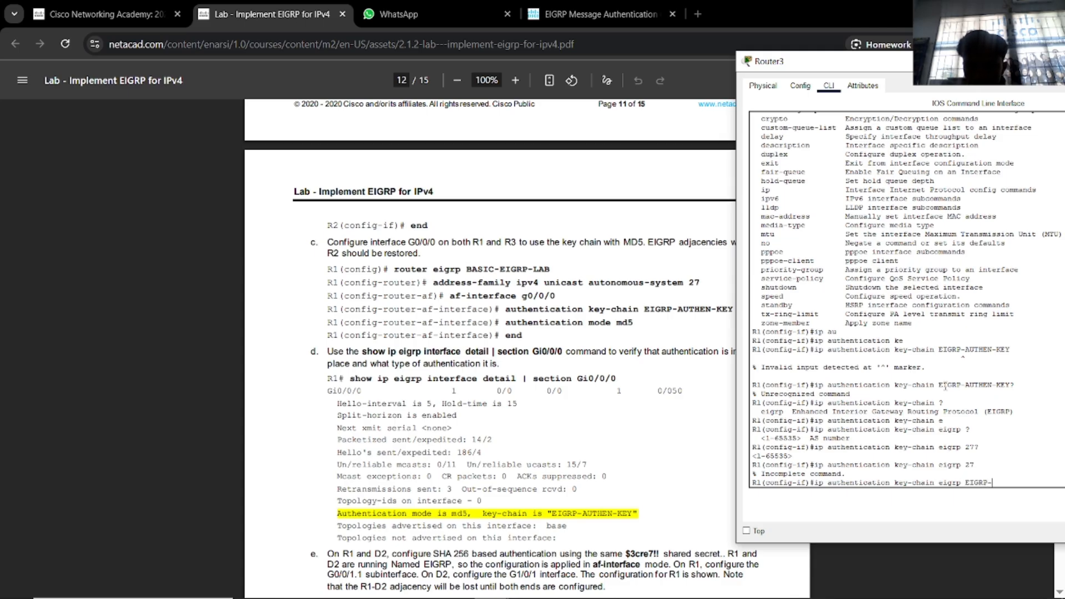
pyautogui.write('-AUTHEN-KEY')
pyautogui.press('Return')
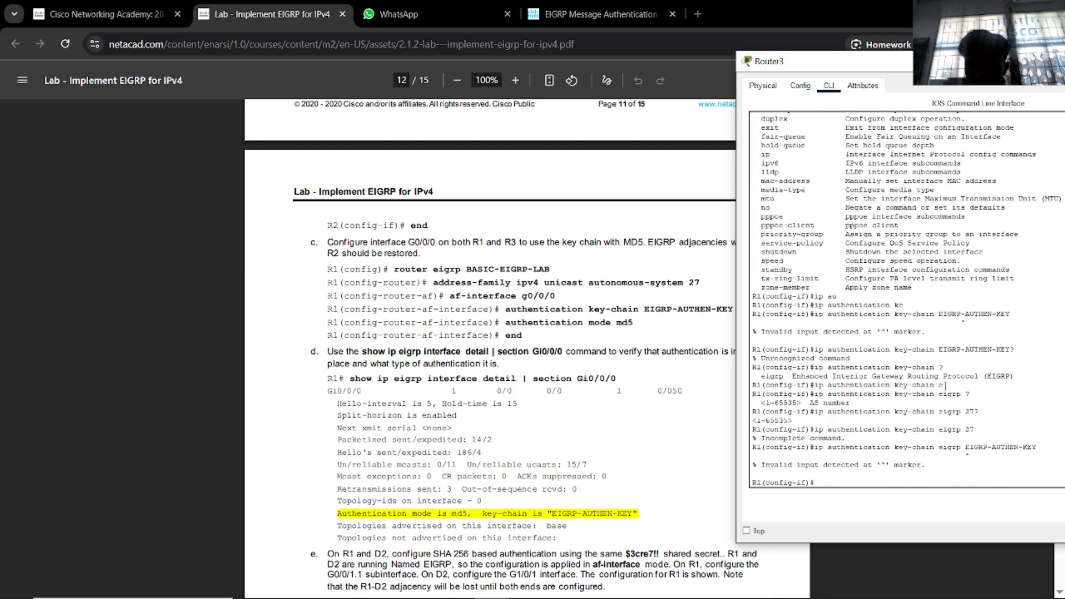
# Retry ip authentication key-chain eigrp with and without AS number 27, still invalid.
pyautogui.press('Up')
pyautogui.press('BackSpace')
pyautogui.press('BackSpace')
pyautogui.press('BackSpace')
pyautogui.press('BackSpace')
pyautogui.press('BackSpace')
pyautogui.press('BackSpace')
pyautogui.press('BackSpace')
pyautogui.press('BackSpace')
pyautogui.press('BackSpace')
pyautogui.press('BackSpace')
pyautogui.press('BackSpace')
pyautogui.press('BackSpace')
pyautogui.press('BackSpace')
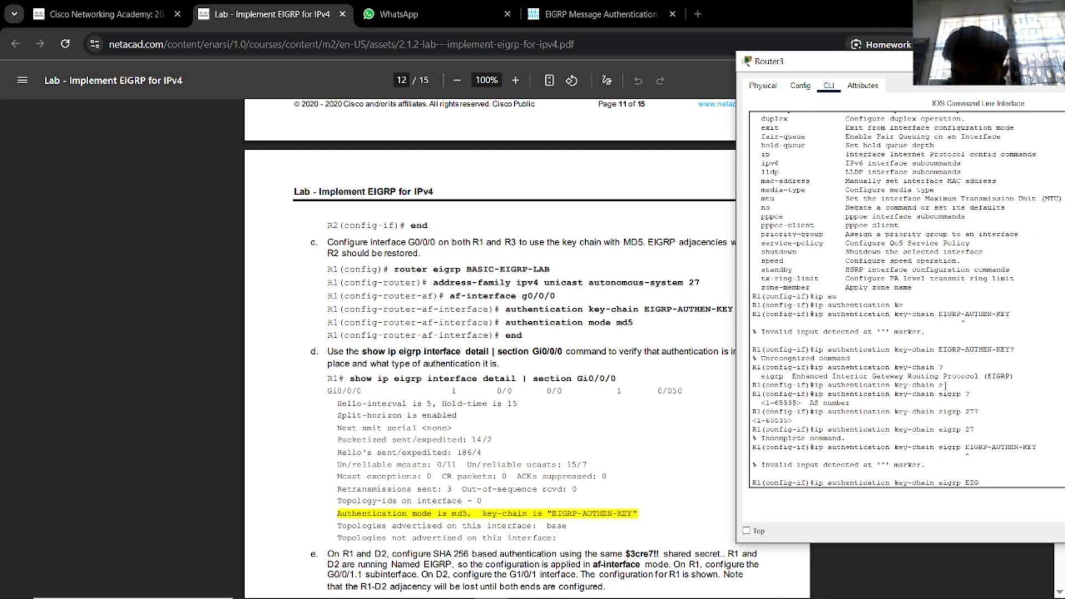
pyautogui.press('BackSpace')
pyautogui.press('BackSpace')
pyautogui.press('BackSpace')
pyautogui.press('Tab')
pyautogui.press('Tab')
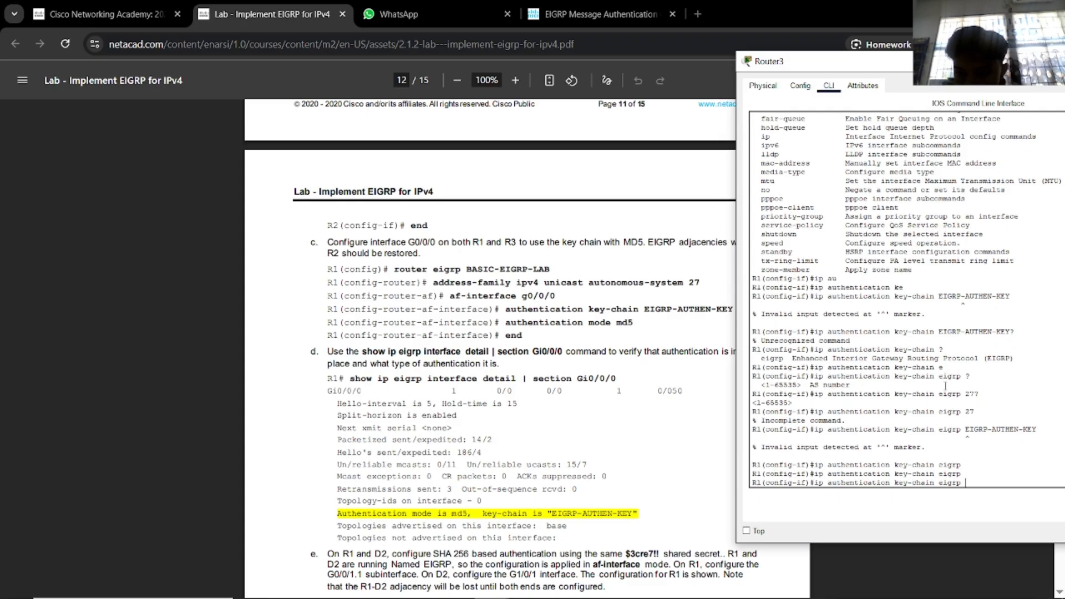
pyautogui.write('?')
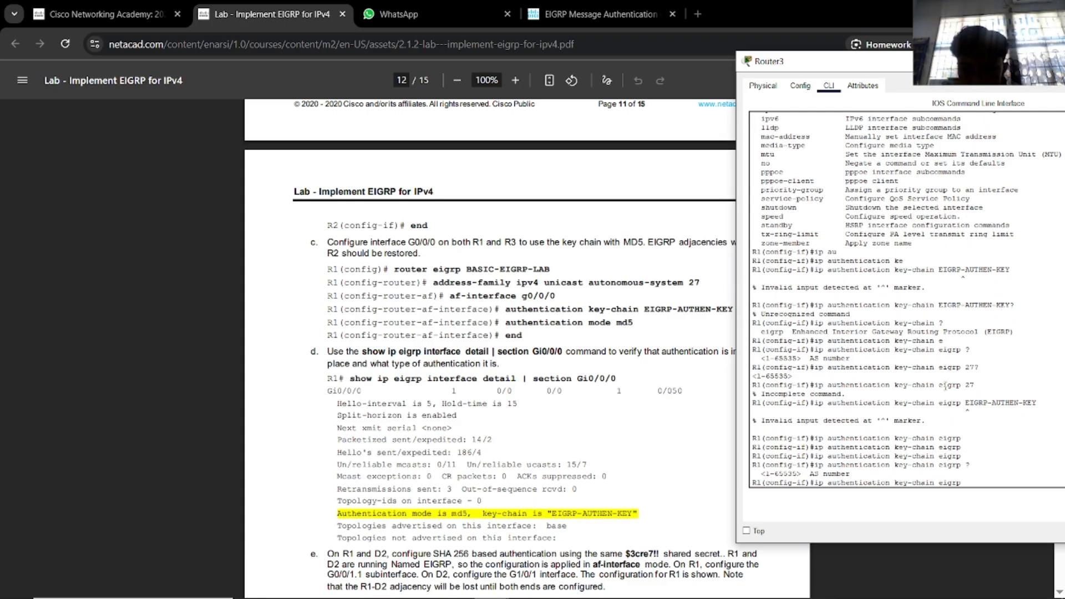
pyautogui.write('2')
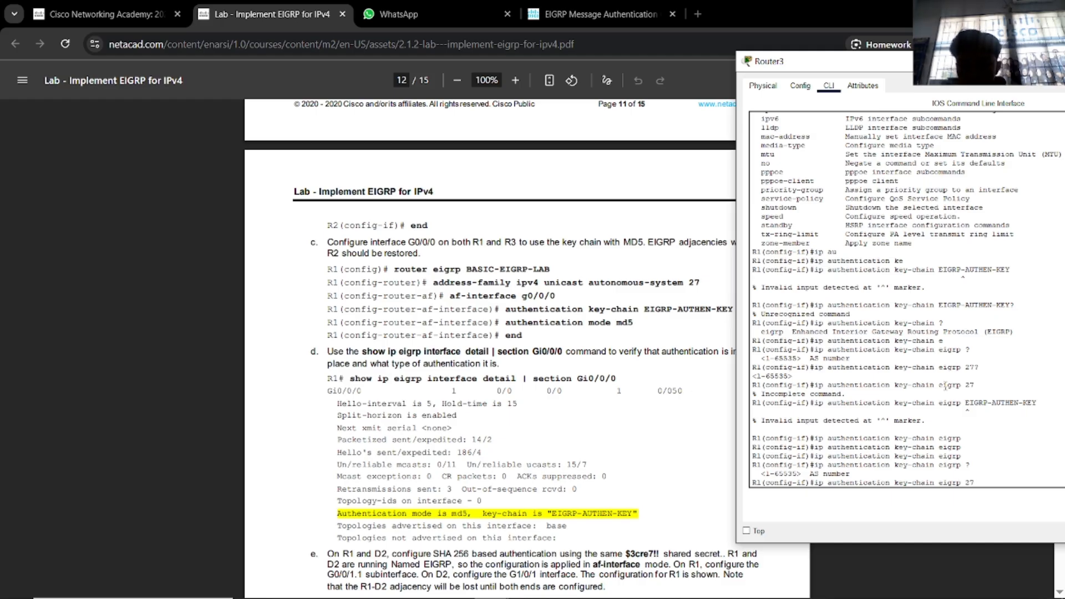
pyautogui.write('7')
pyautogui.press('Return')
pyautogui.press('Up')
pyautogui.press('BackSpace')
pyautogui.press('BackSpace')
pyautogui.press('Return')
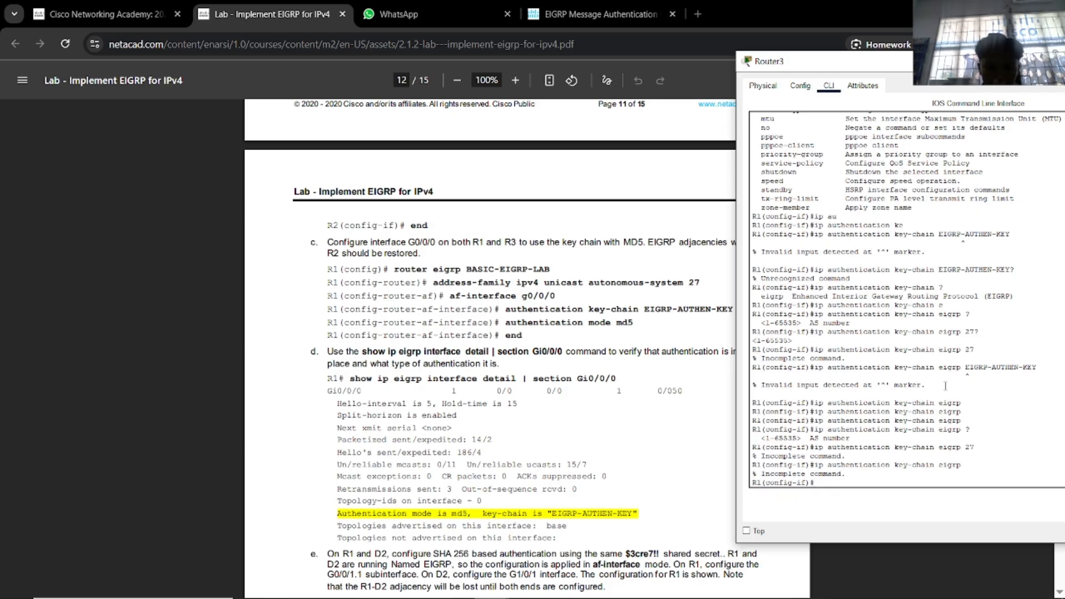
# Try md5 alone and appended to the key-chain eigrp command, both rejected.
pyautogui.write('m')
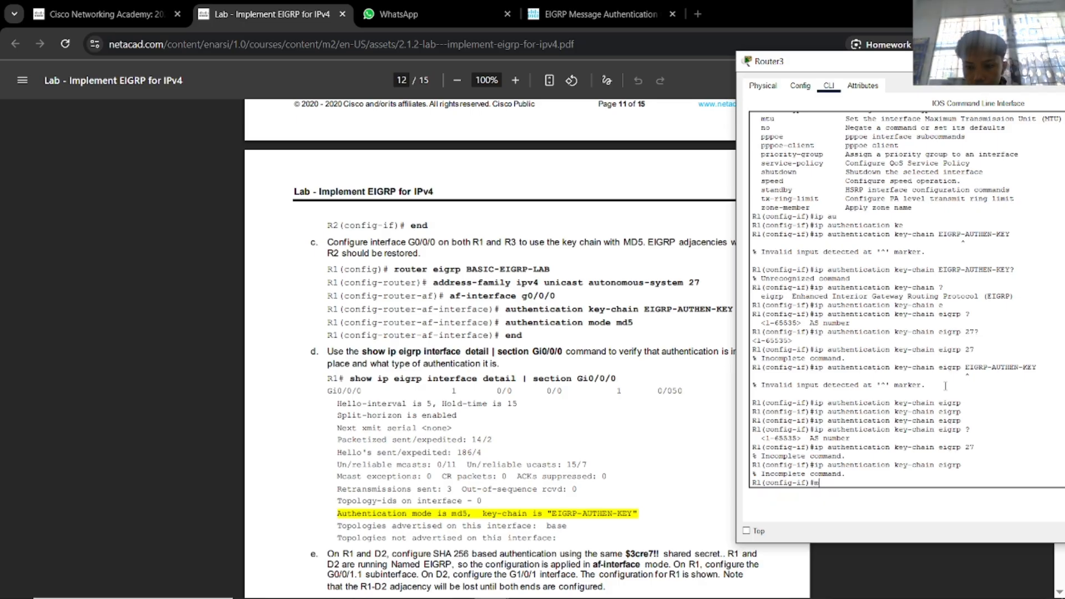
pyautogui.write('d5')
pyautogui.press('Return')
pyautogui.press('Up')
pyautogui.press('Up')
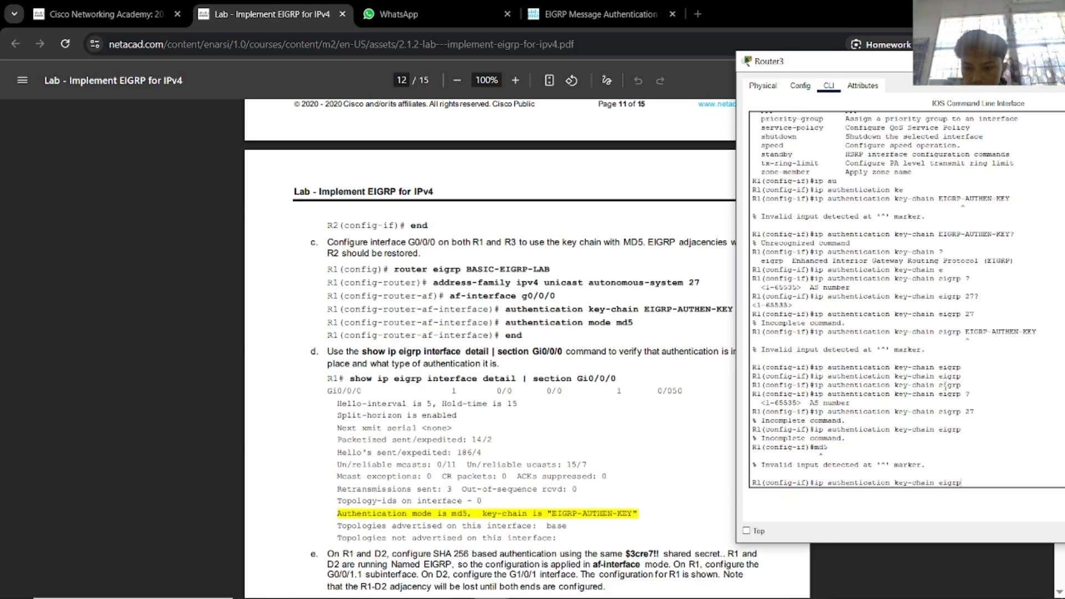
pyautogui.write('m')
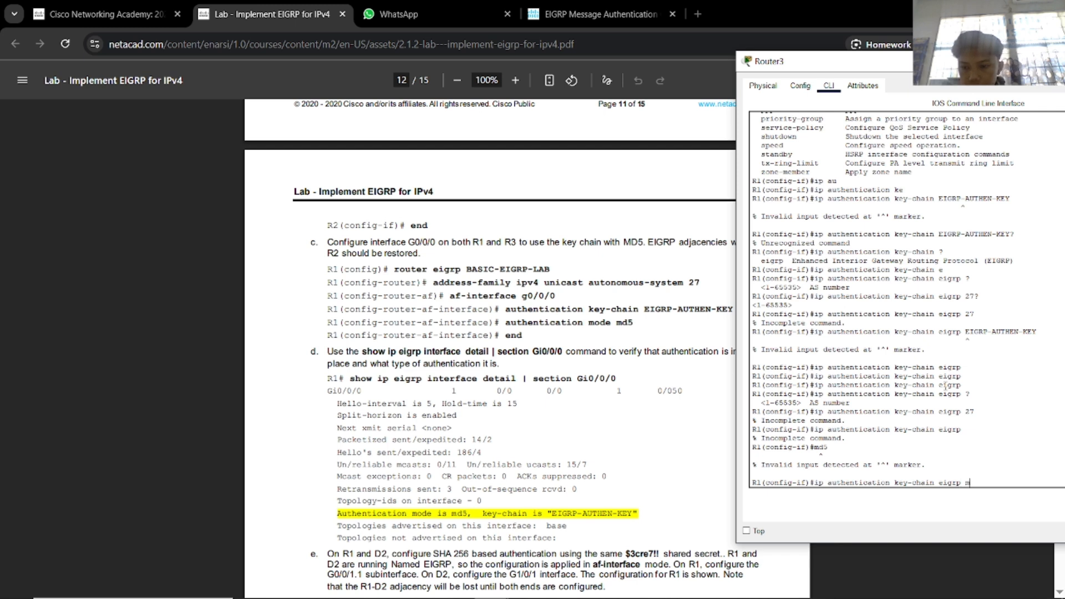
pyautogui.write('d5')
pyautogui.press('Return')
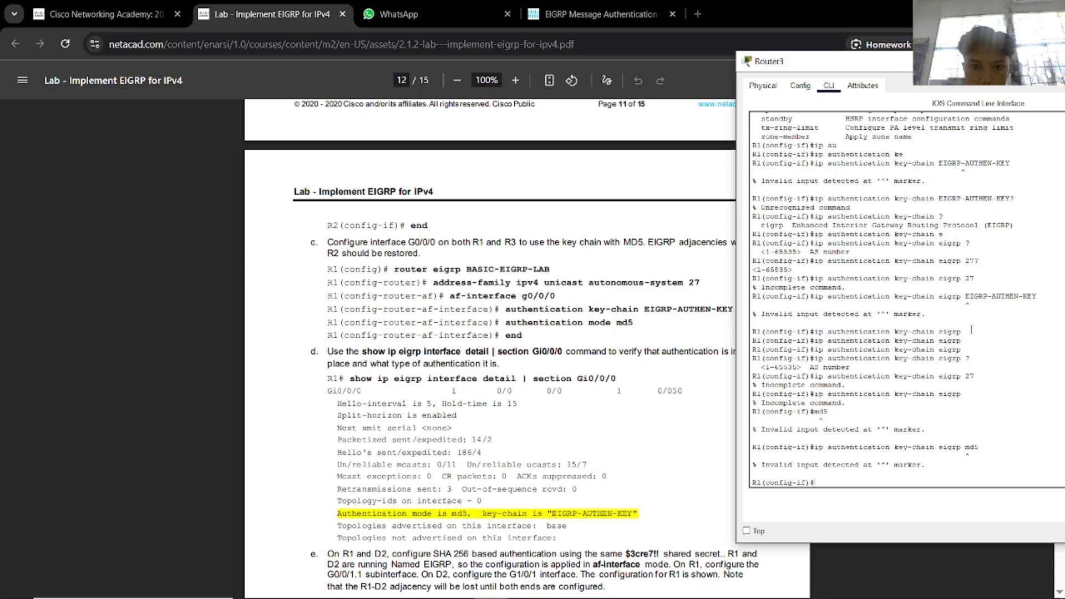
# Check the example ip authentication key-chain eigrp syntax on Cisco's reference page.
pyautogui.click(649, 12)
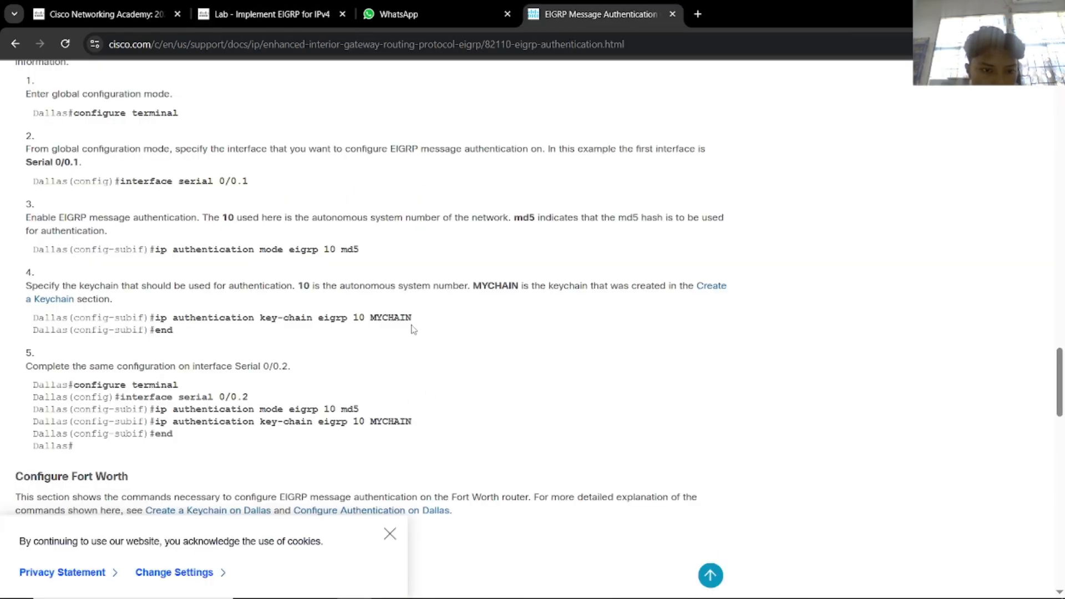
pyautogui.moveTo(412, 320); pyautogui.dragTo(186, 317)
pyautogui.click(397, 344)
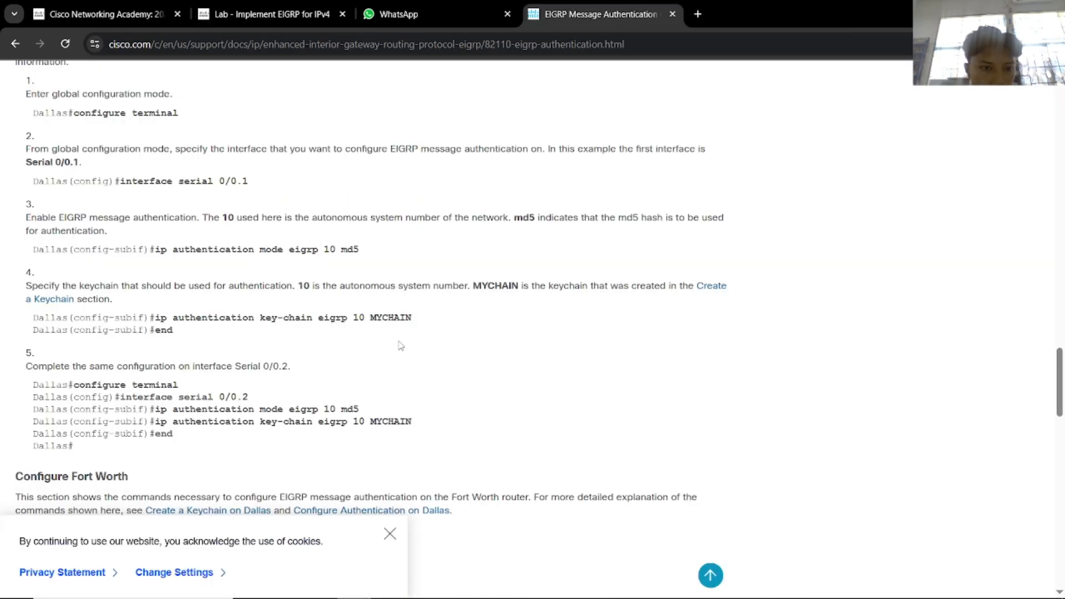
pyautogui.hotkey('alt', 'Tab')
pyautogui.click(409, 346)
pyautogui.hotkey('alt', 'Tab')
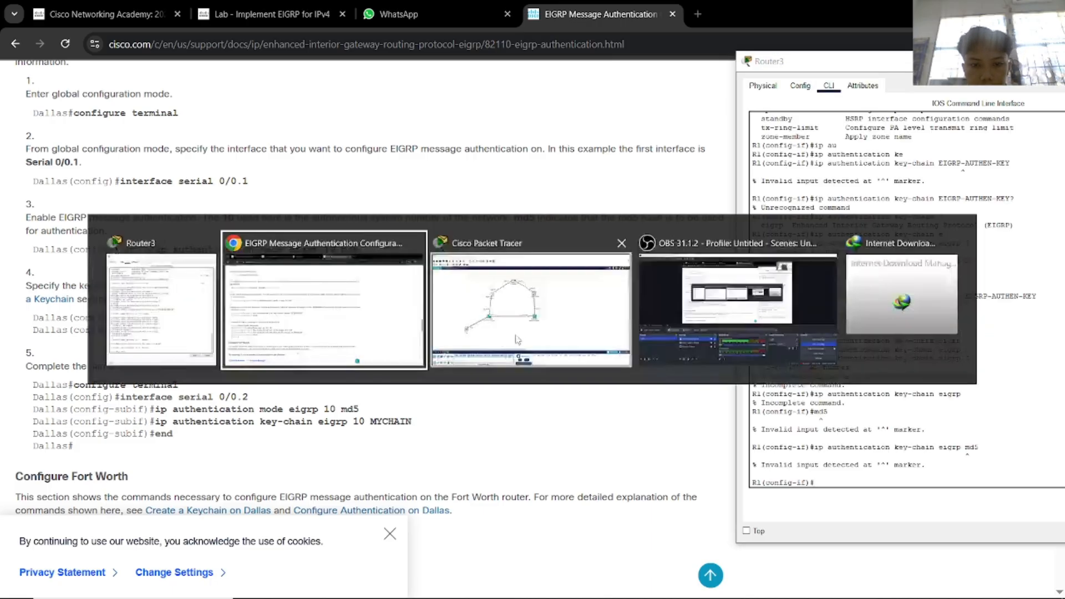
pyautogui.click(517, 336)
pyautogui.hotkey('alt', 'Tab')
pyautogui.click(392, 333)
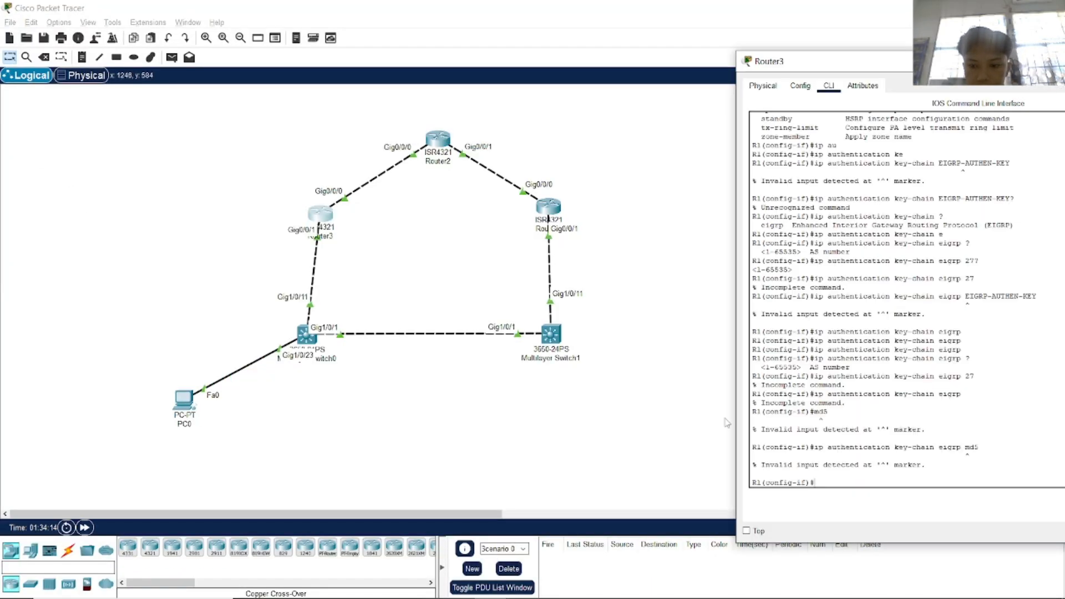
# Enter ip authentication key-chain eigrp 27 EIGRP-AUTHEN-KEY on Router3's interface.
pyautogui.press('Up')
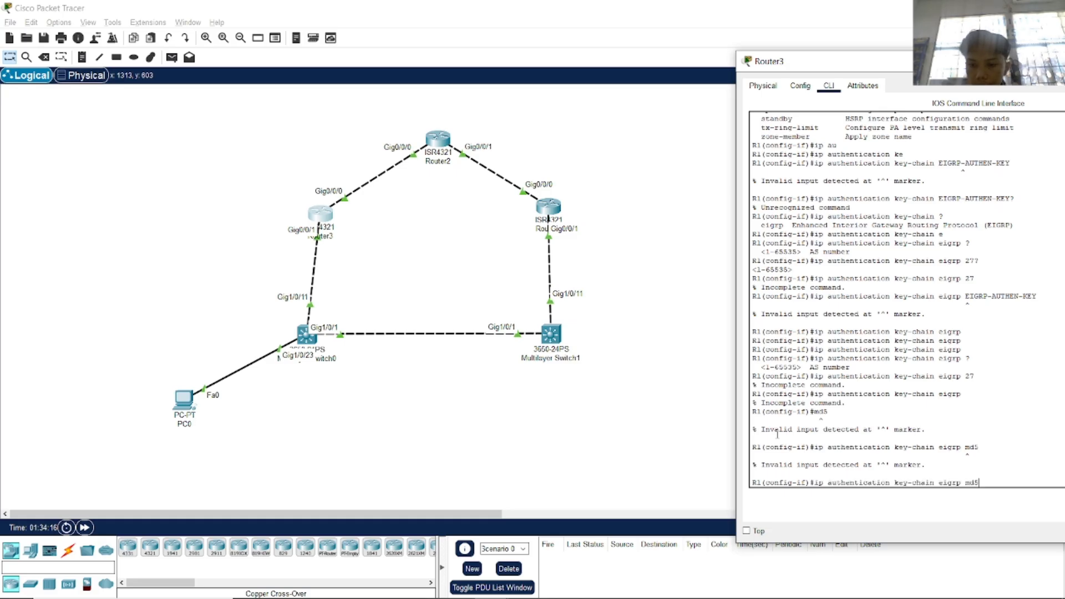
pyautogui.press('BackSpace')
pyautogui.press('BackSpace')
pyautogui.press('BackSpace')
pyautogui.write('27')
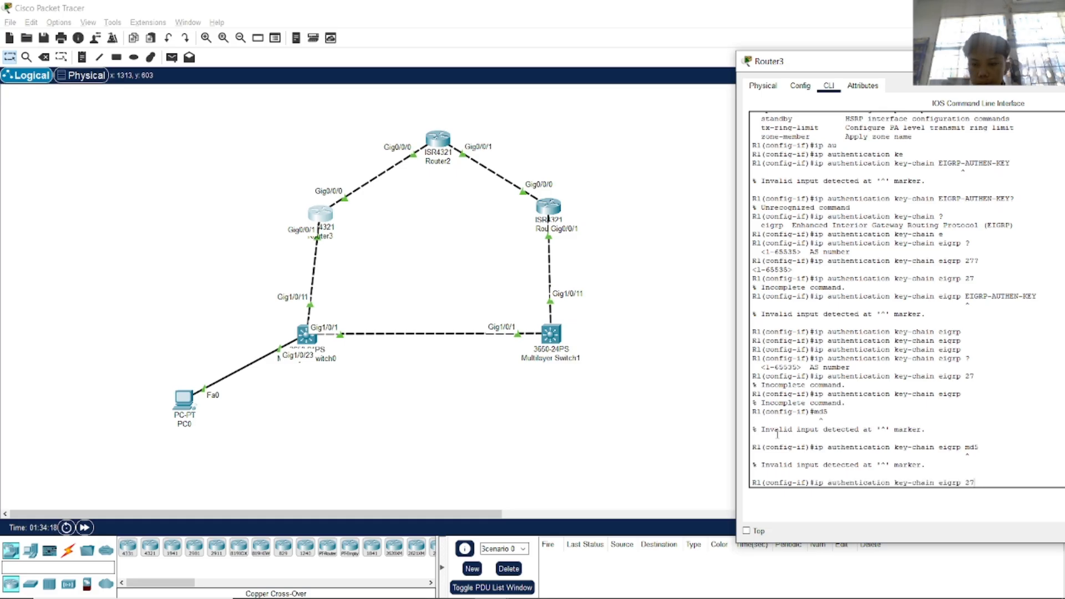
pyautogui.write(' EIGRP-')
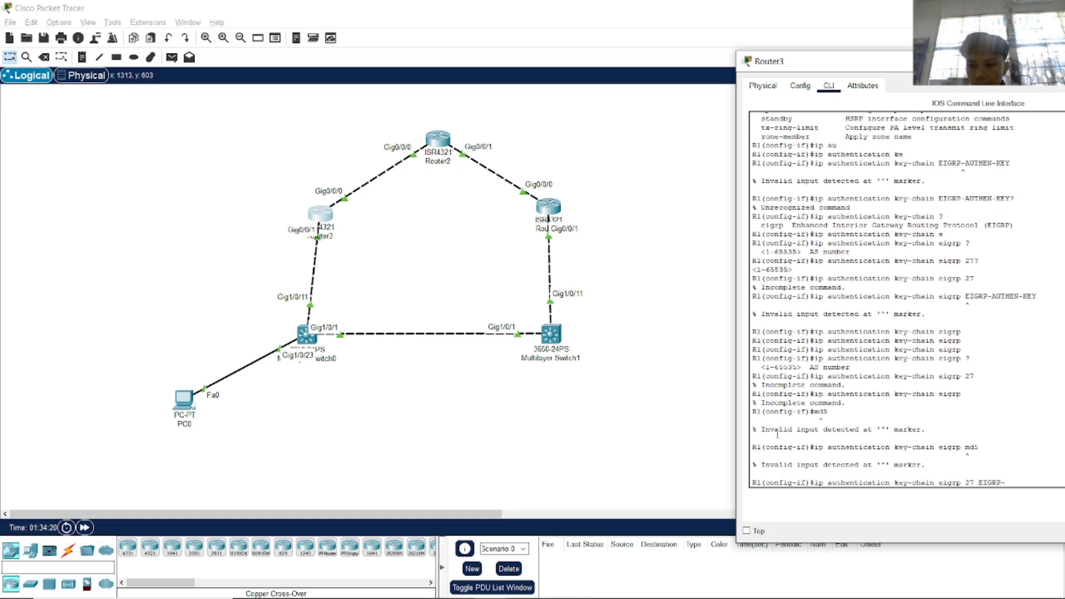
pyautogui.write('AUTHEN-')
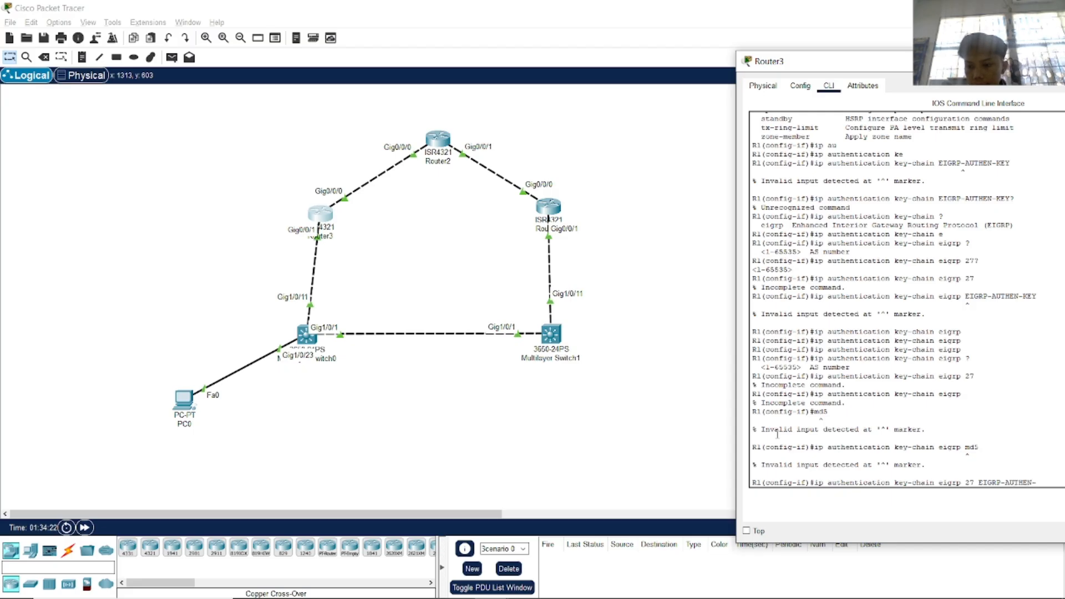
pyautogui.hotkey('alt', 'Tab')
pyautogui.press('Tab')
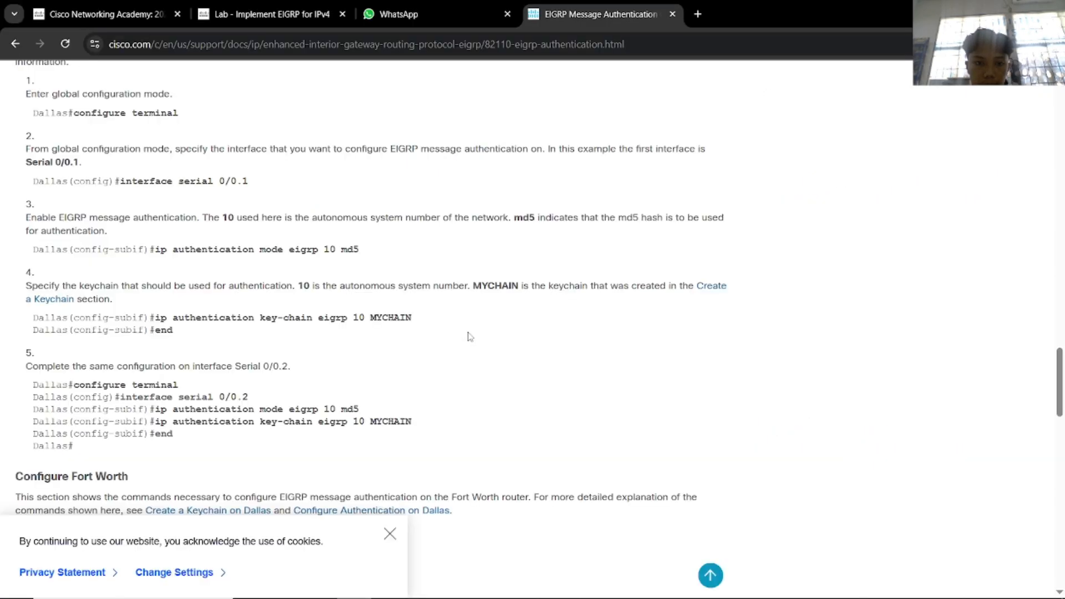
pyautogui.click(328, 4)
pyautogui.hotkey('alt', 'Tab')
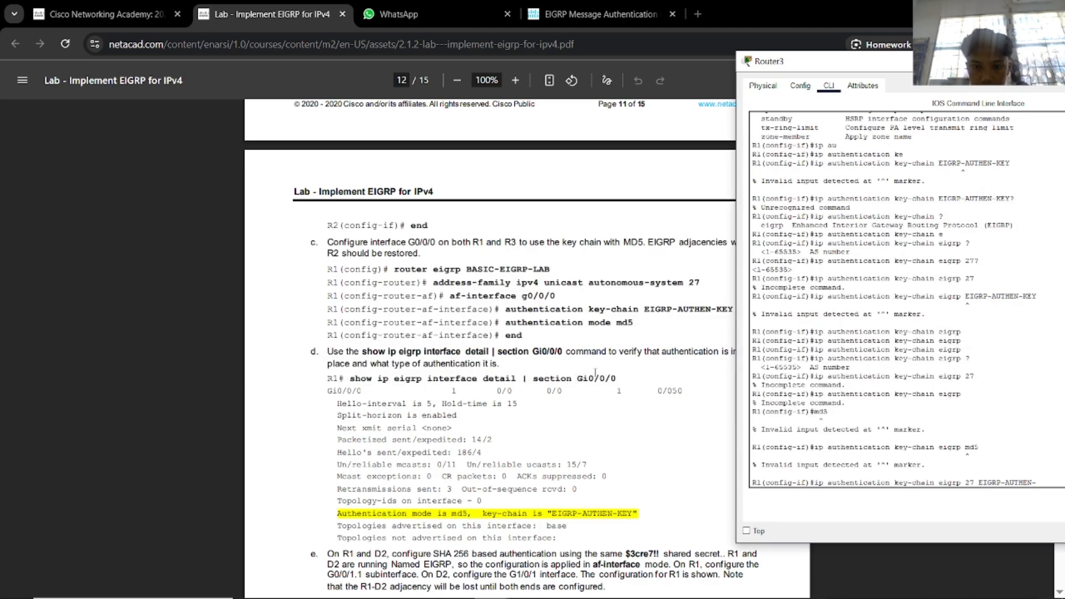
pyautogui.write('N-KEY')
pyautogui.press('Return')
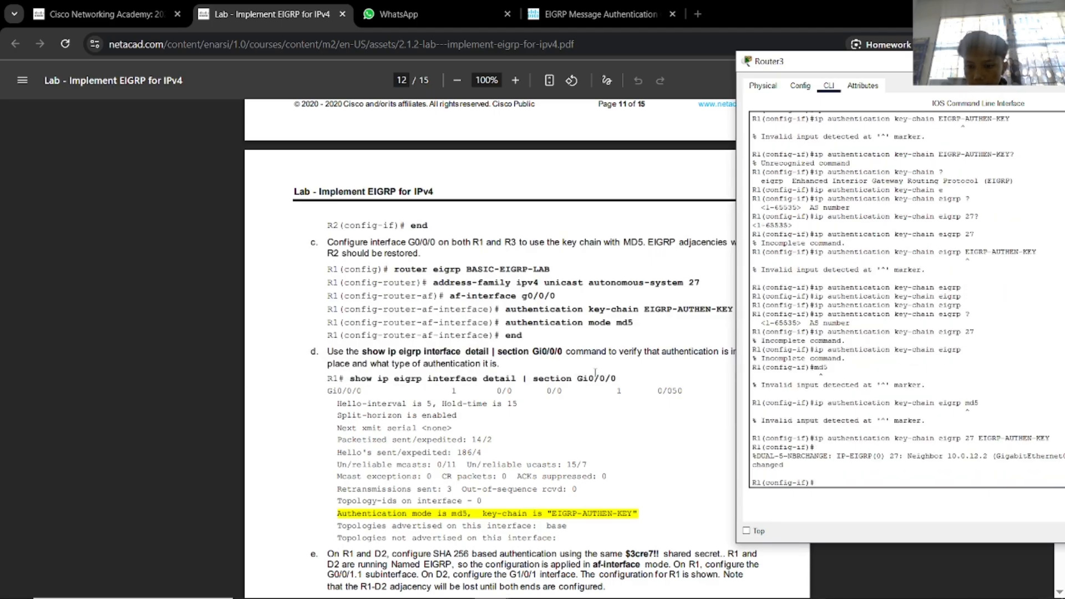
# Try the ip authentication mode md5 command on Router3's interface.
pyautogui.write('au')
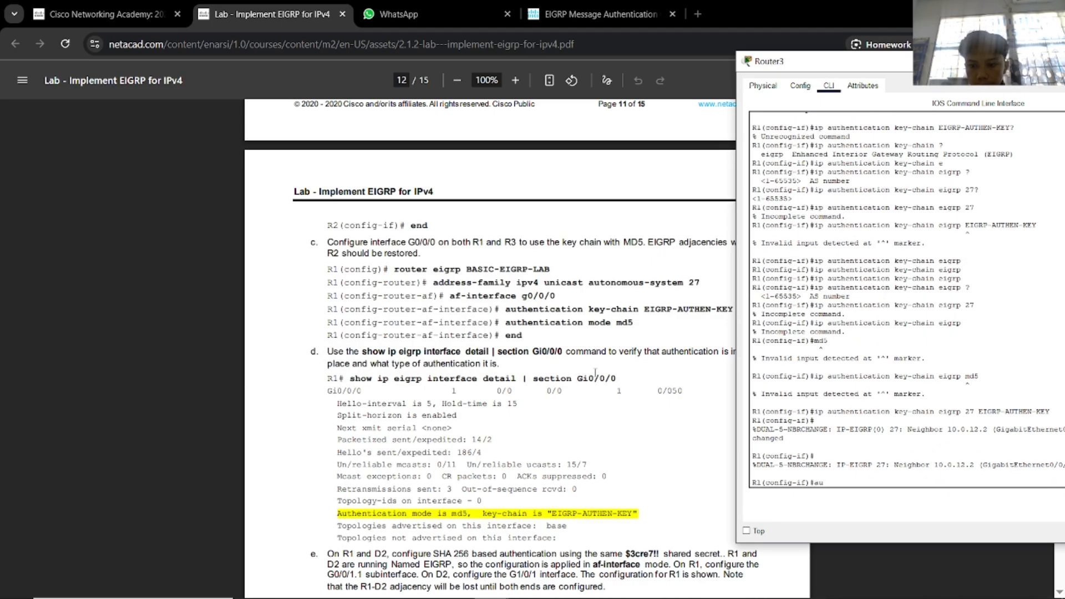
pyautogui.press('Return')
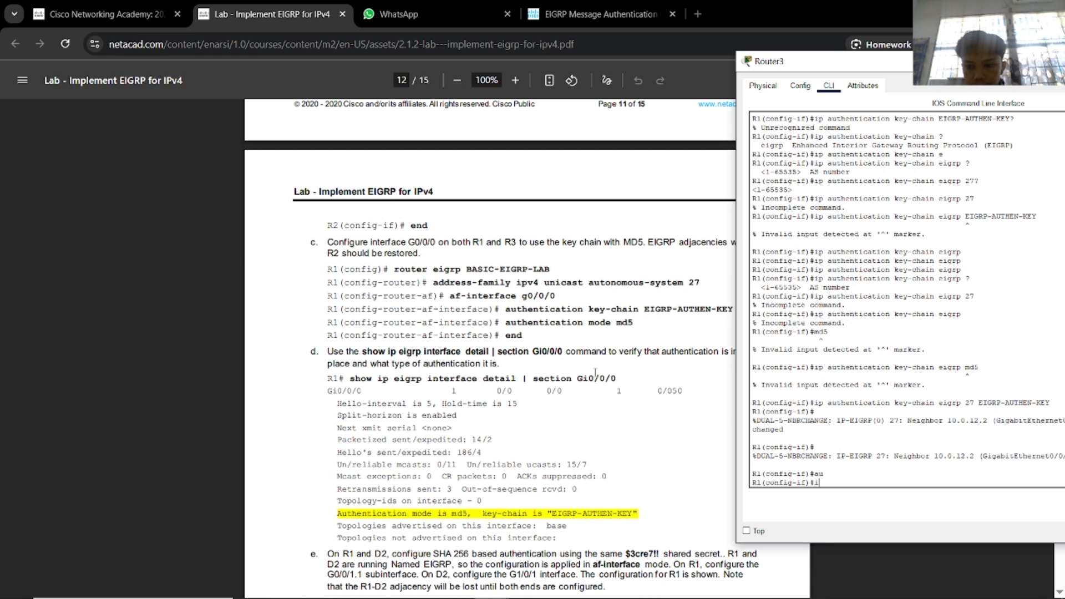
pyautogui.write('ip au')
pyautogui.press('Tab')
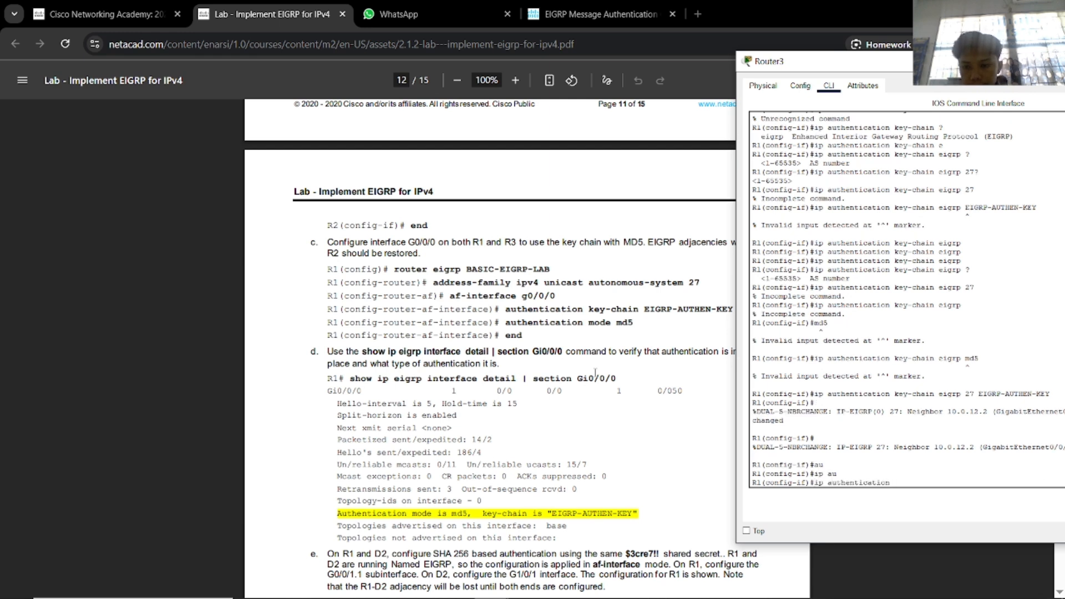
pyautogui.write('mo')
pyautogui.press('Tab')
pyautogui.write('md')
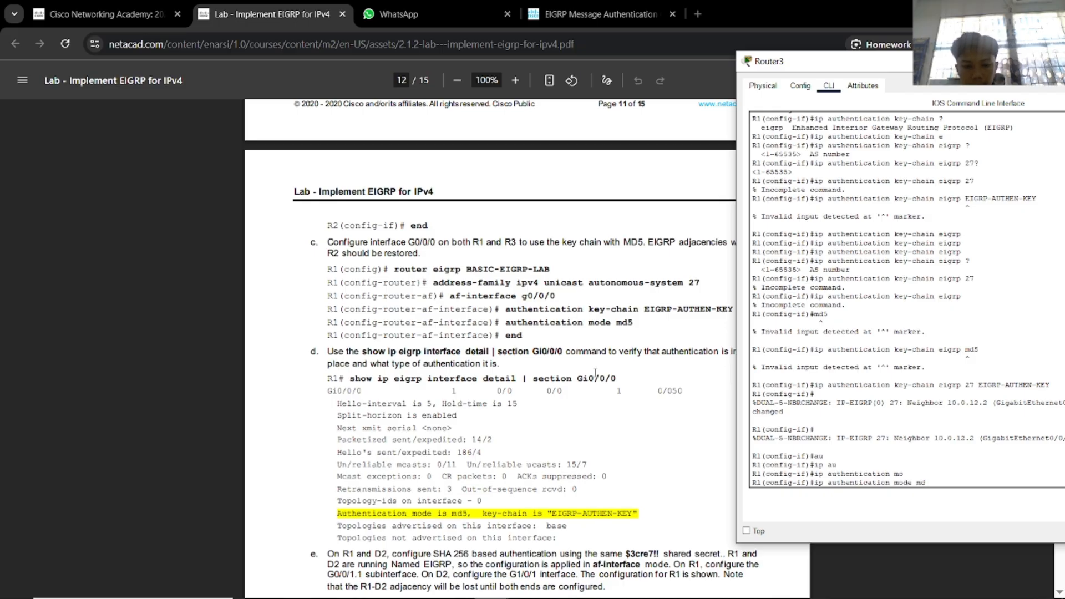
pyautogui.write('5')
pyautogui.press('Return')
# Correct it to ip authentication mode eigrp 27 md5, using ? help for the syntax.
pyautogui.press('Up')
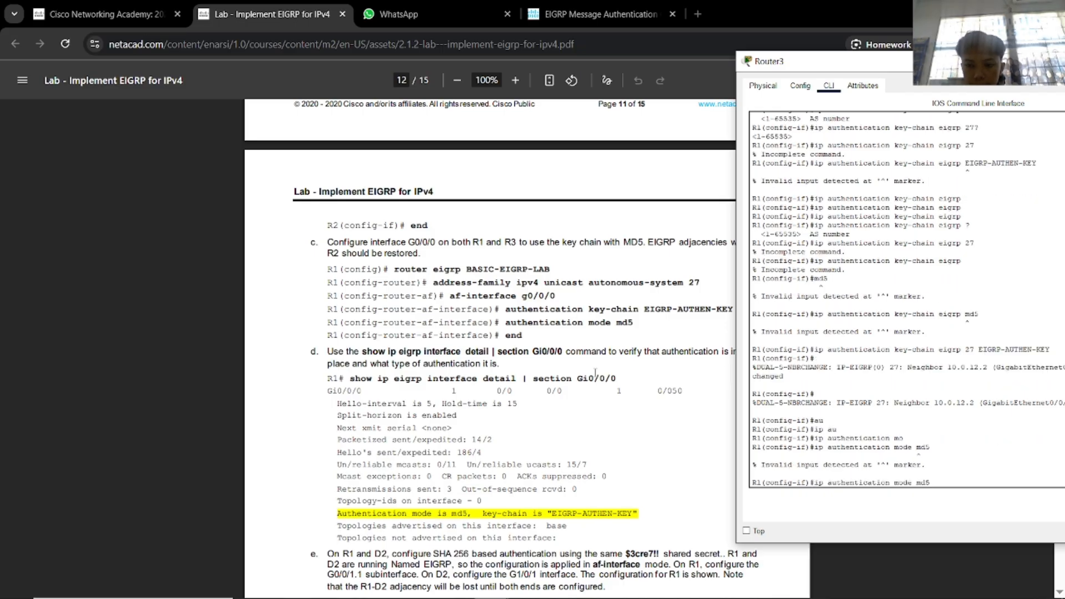
pyautogui.press('BackSpace')
pyautogui.press('BackSpace')
pyautogui.press('BackSpace')
pyautogui.write('?')
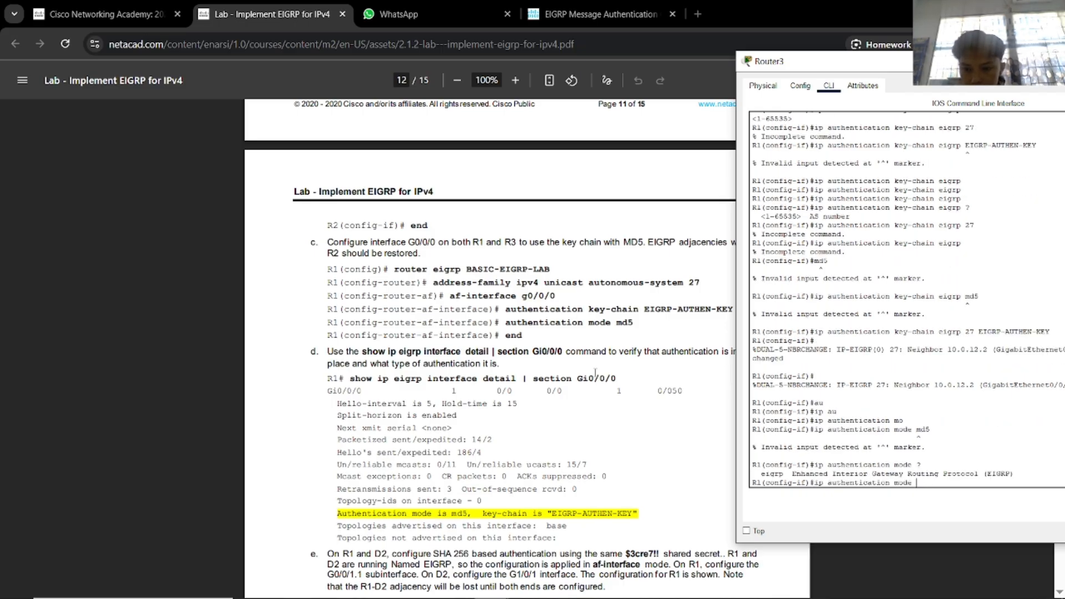
pyautogui.write('e')
pyautogui.press('Tab')
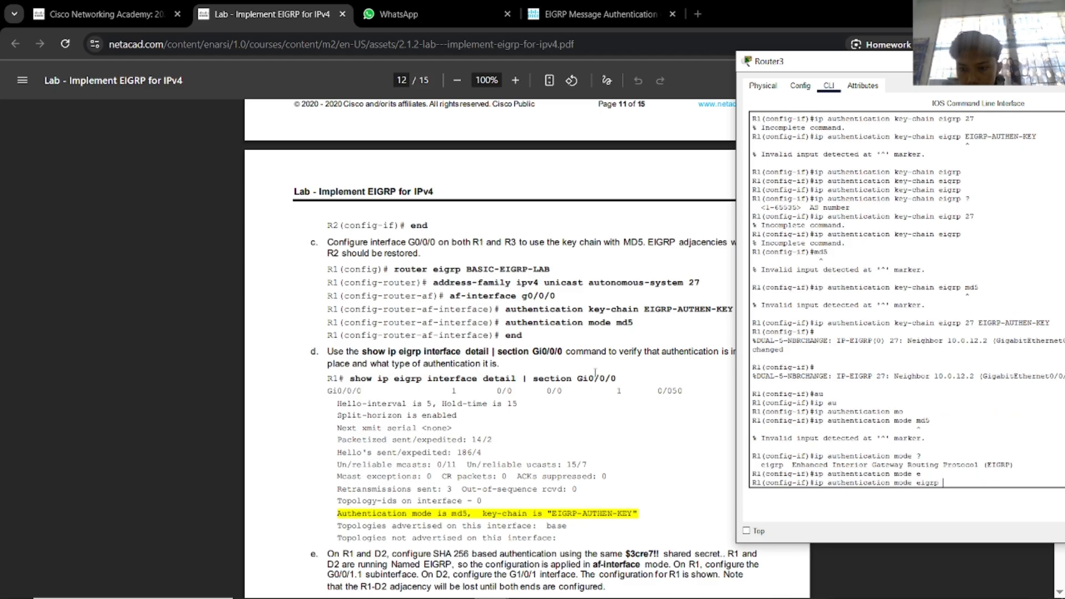
pyautogui.write('mo')
pyautogui.press('Tab')
pyautogui.write('d')
pyautogui.press('Tab')
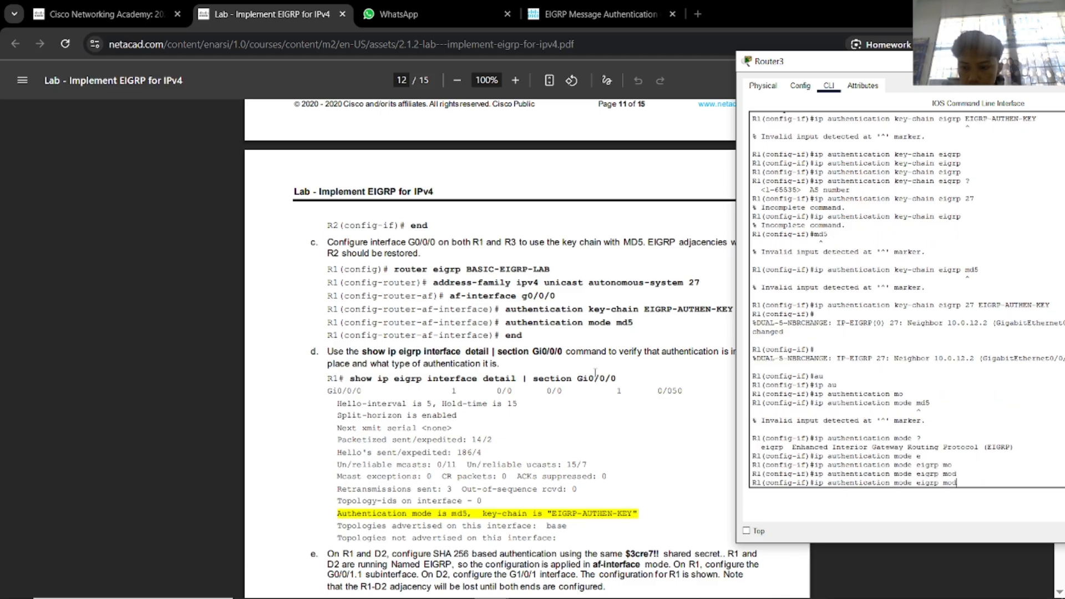
pyautogui.press('BackSpace')
pyautogui.press('BackSpace')
pyautogui.press('BackSpace')
pyautogui.write('?')
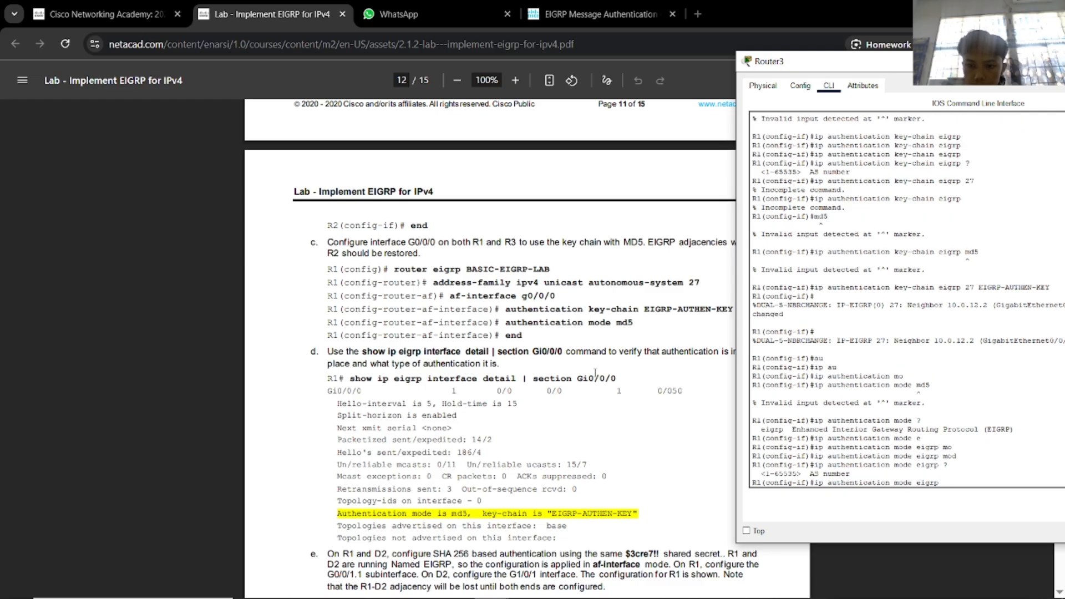
pyautogui.write('27 ')
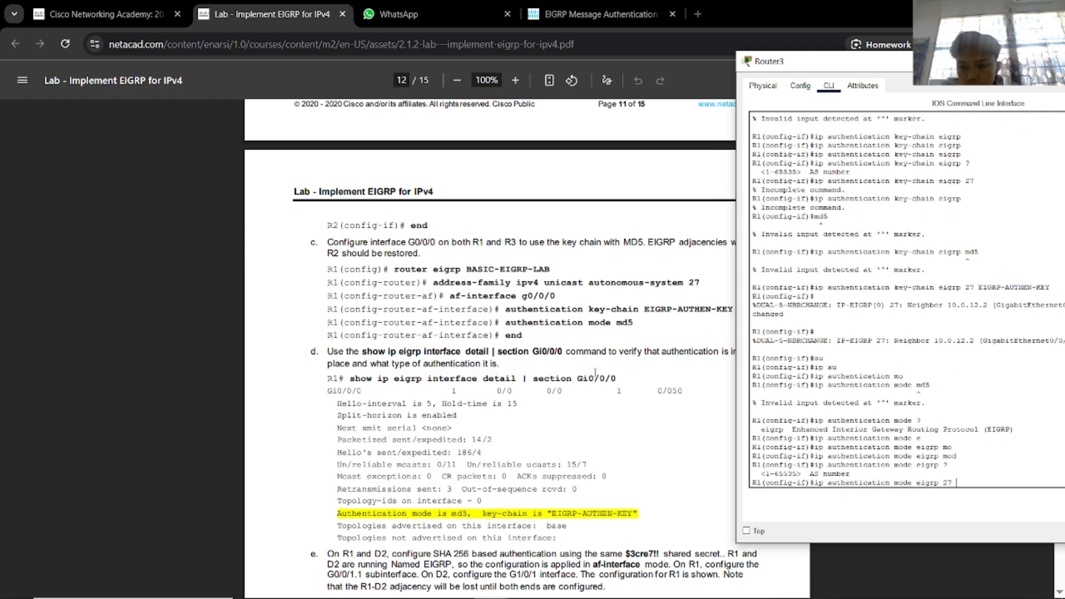
pyautogui.write('?md')
pyautogui.press('Tab')
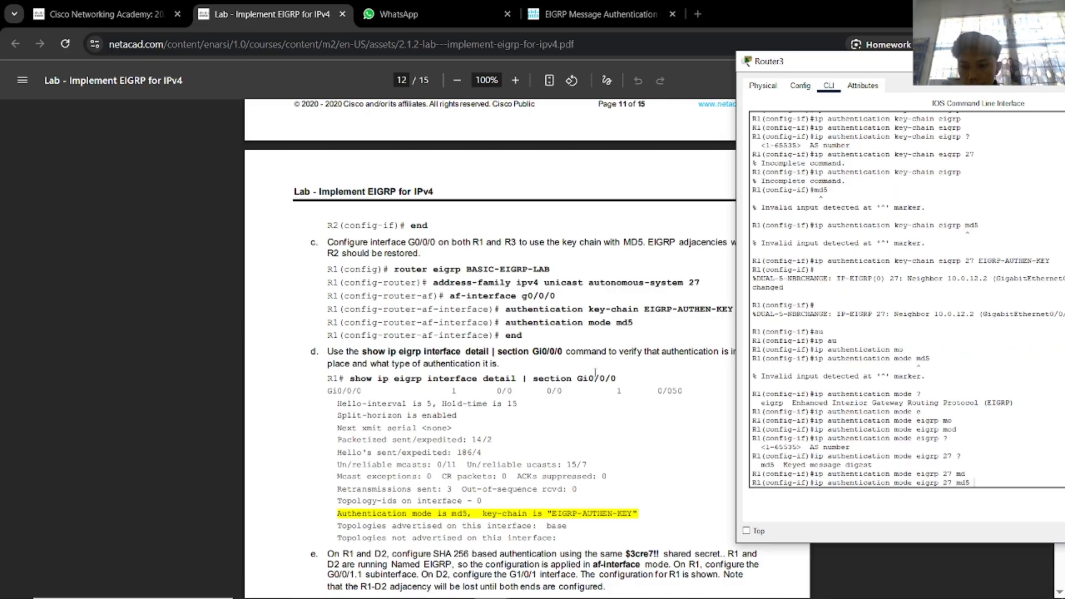
pyautogui.press('Return')
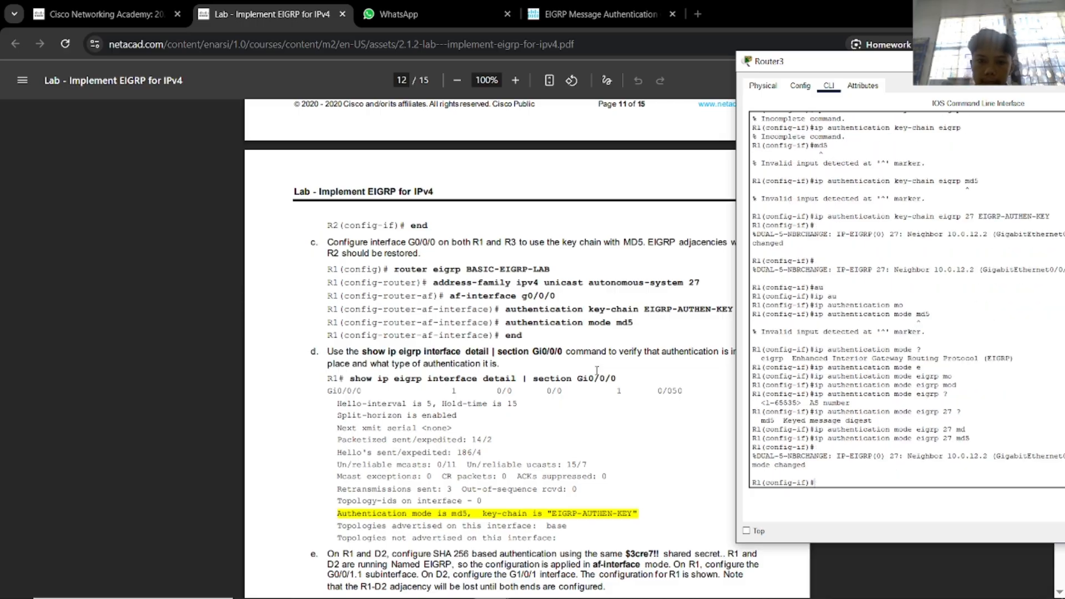
# Leave configuration mode and save Router3's running configuration with wr.
pyautogui.write('end')
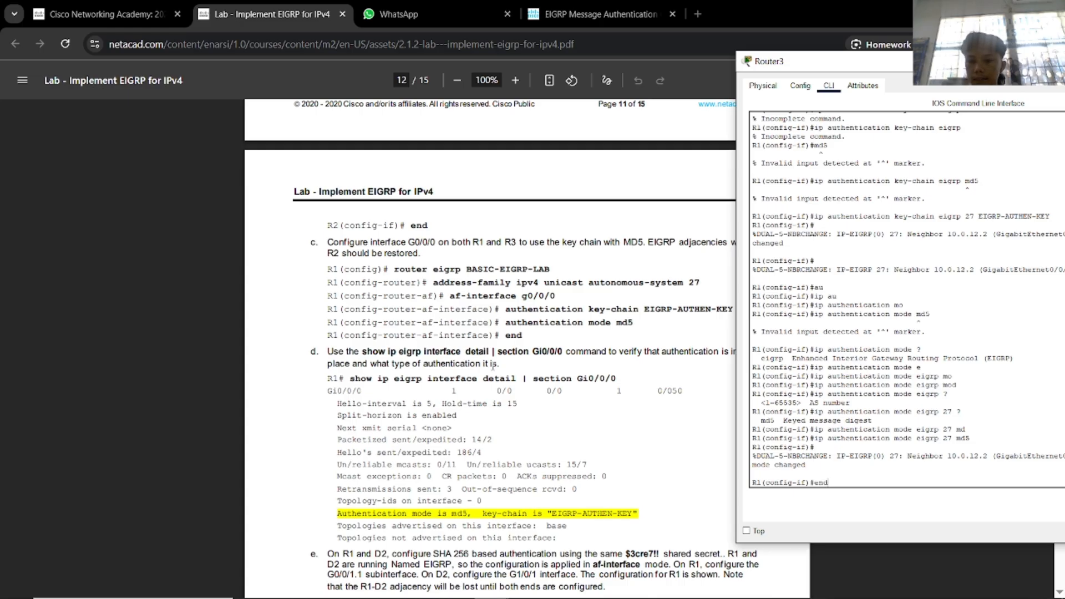
pyautogui.press('Return')
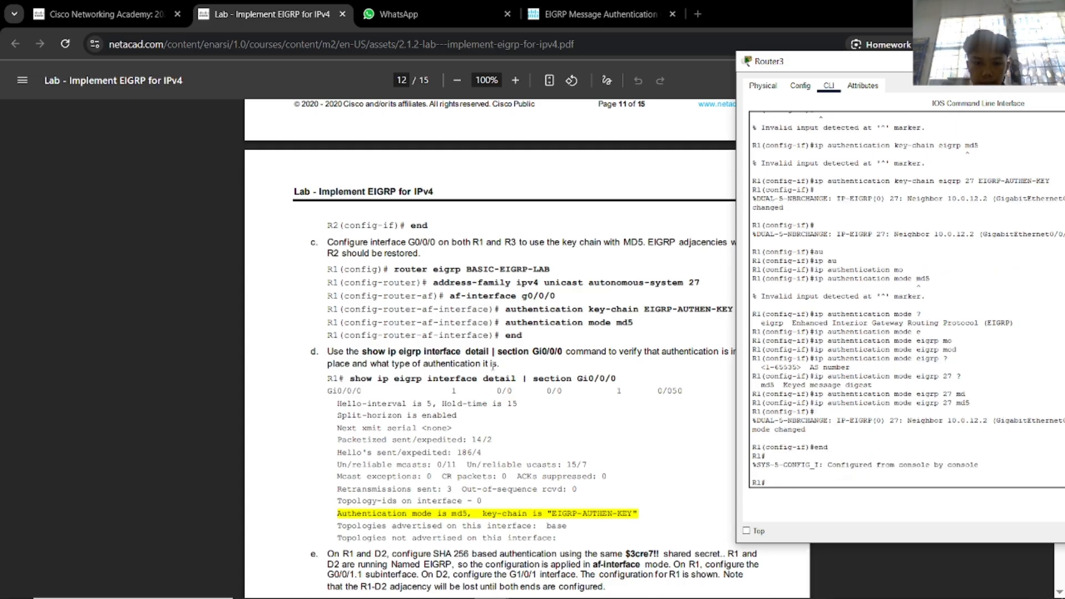
pyautogui.write('wr')
pyautogui.press('Return')
pyautogui.scroll(-4, 476, 360)
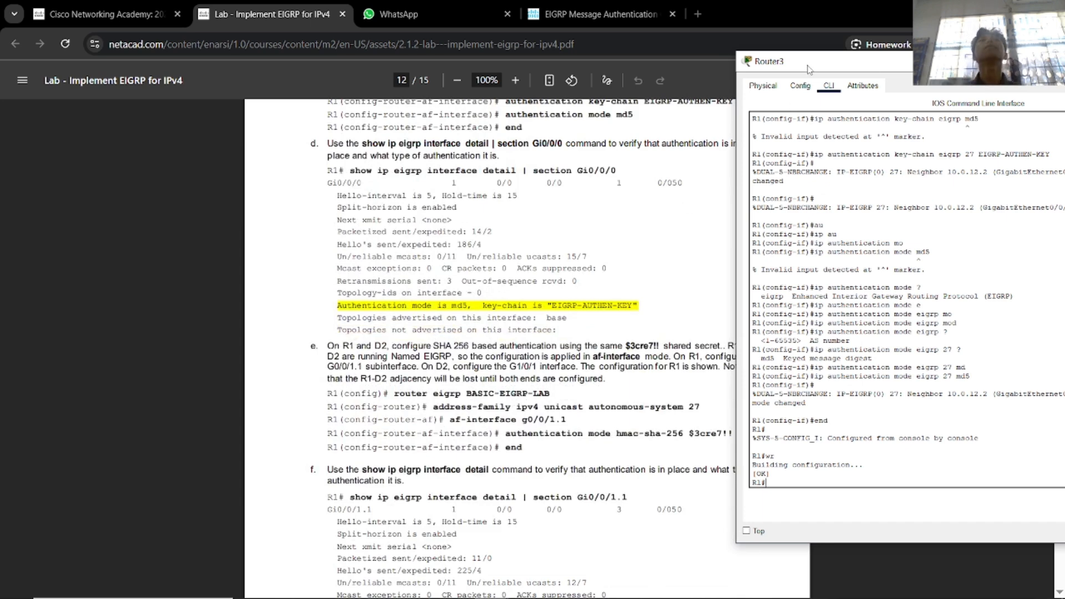
# Close Router3's console and reopen it with the lab PDF behind it.
pyautogui.moveTo(808, 69); pyautogui.dragTo(674, 100)
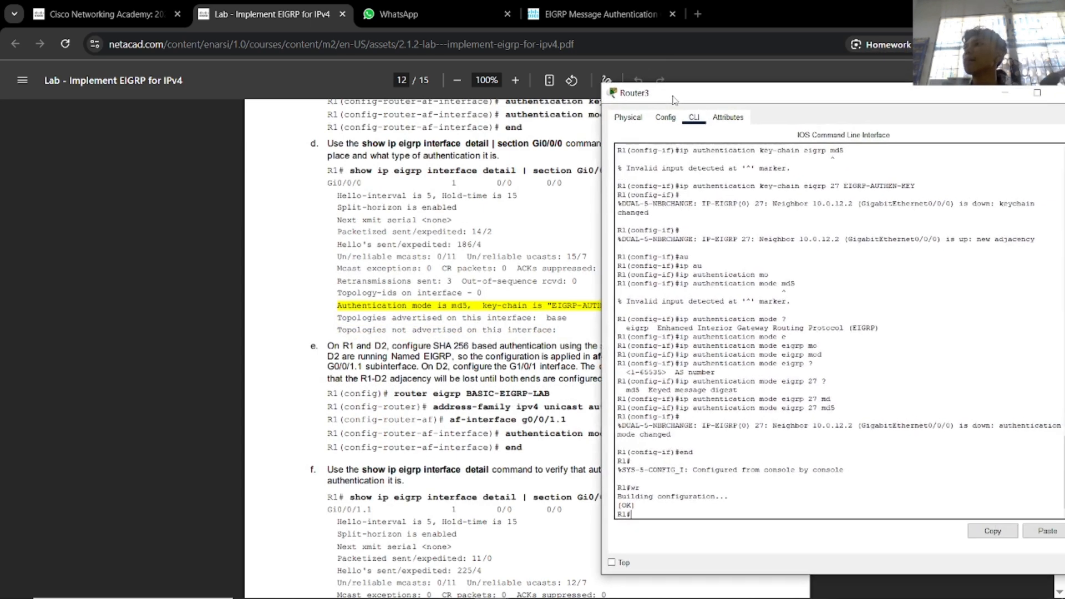
pyautogui.moveTo(956, 98); pyautogui.dragTo(910, 96)
pyautogui.click(1023, 92)
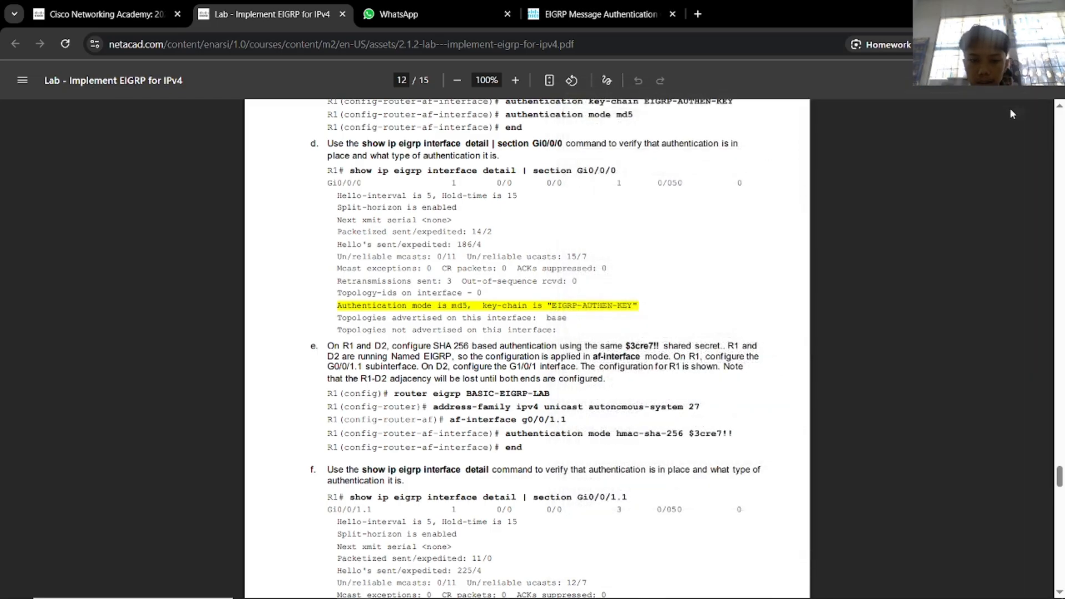
pyautogui.hotkey('alt', 'Tab')
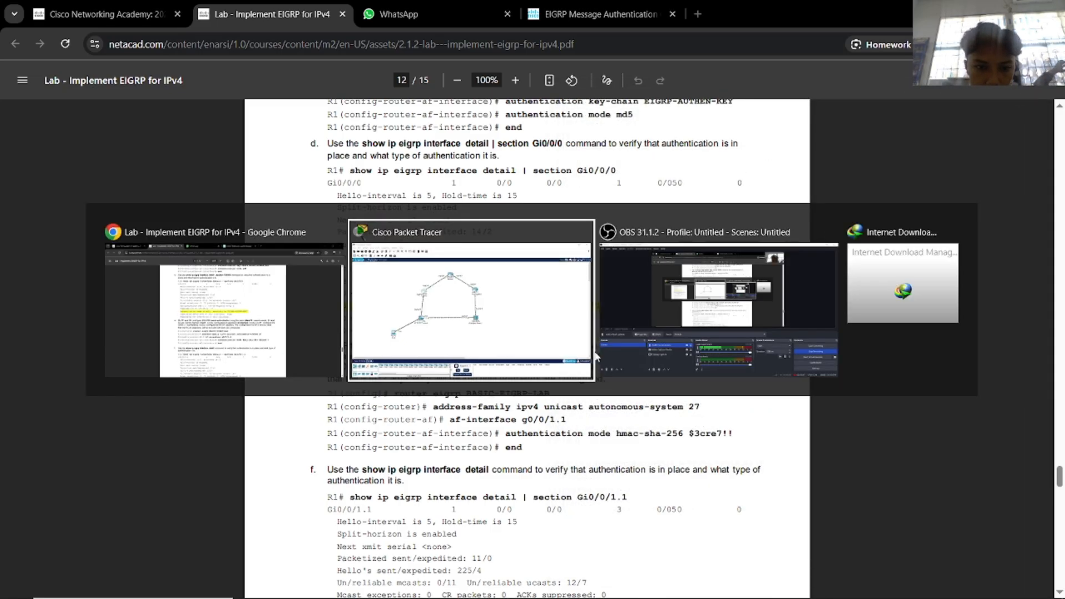
pyautogui.hotkey('alt', 'Tab')
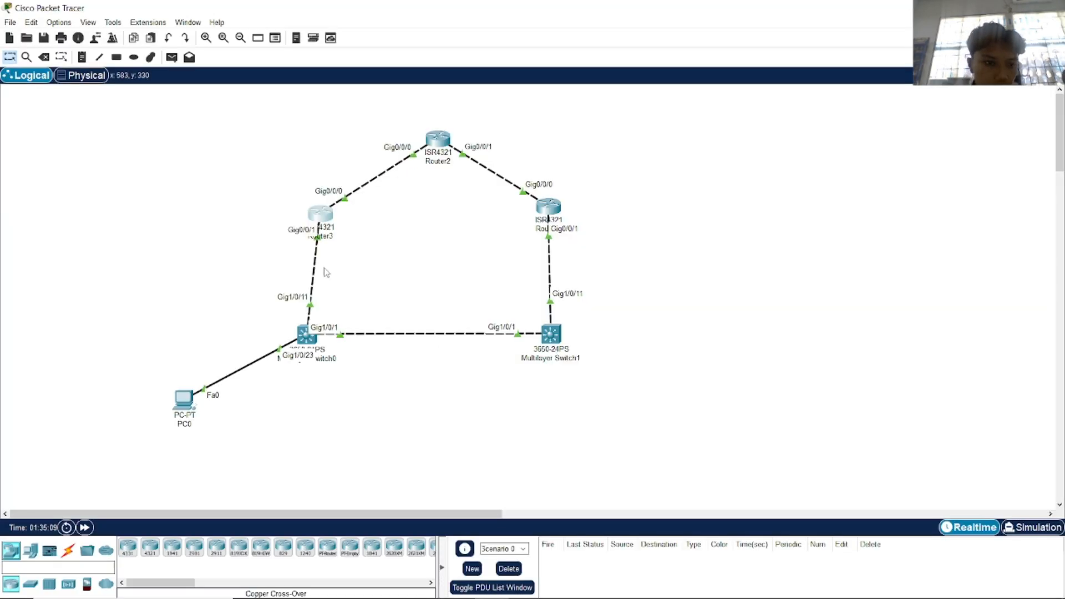
pyautogui.click(320, 216)
pyautogui.hotkey('alt', 'Tab')
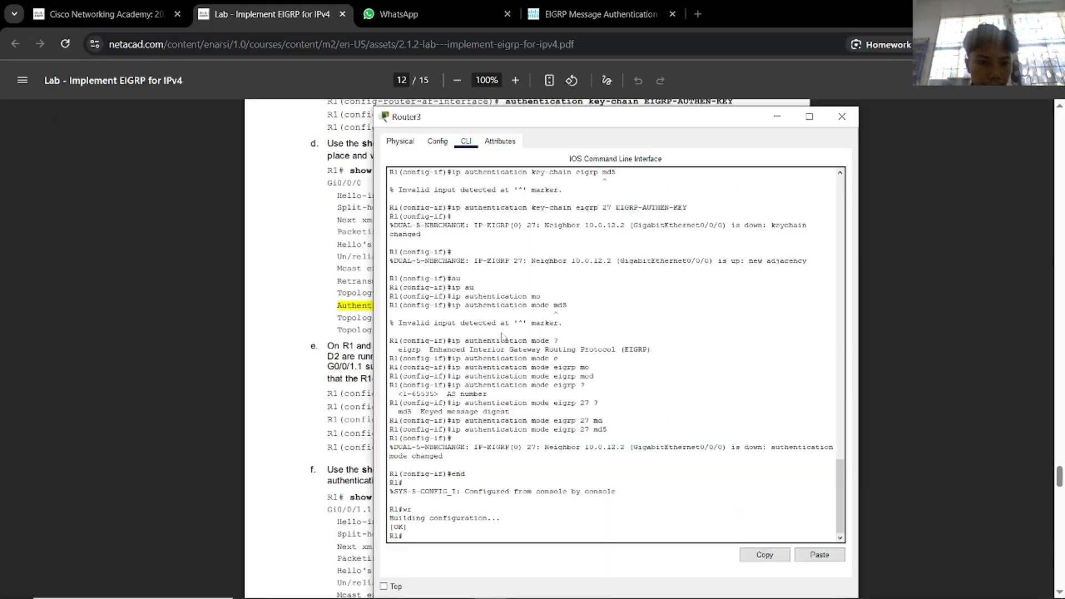
# Enter configure terminal on Router3 and run do show ip eigrp interface detail.
pyautogui.moveTo(501, 119); pyautogui.dragTo(716, 77)
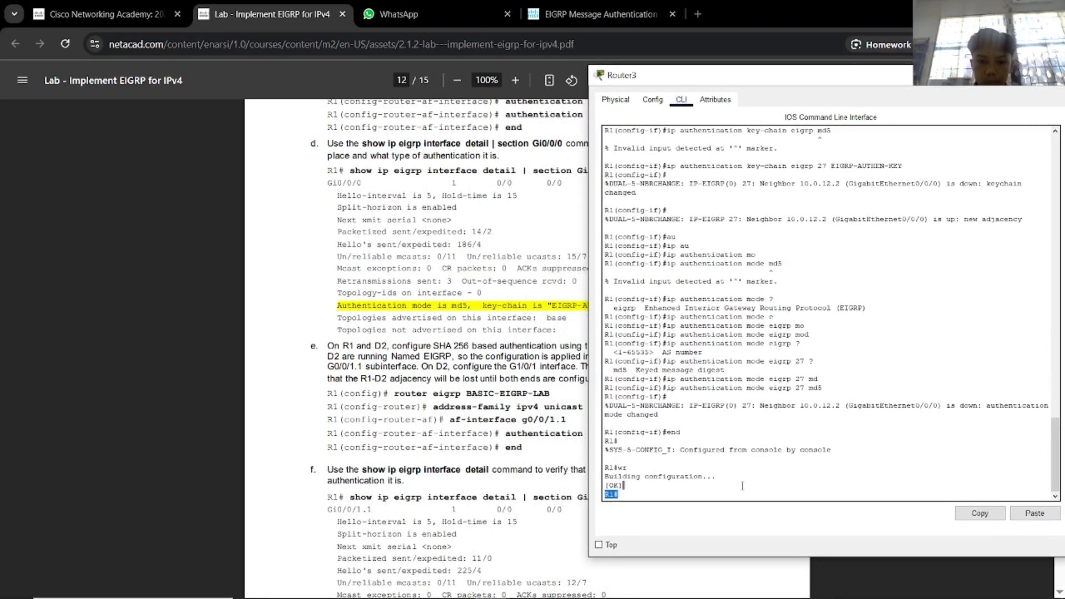
pyautogui.write('conf')
pyautogui.press('Tab')
pyautogui.write('t')
pyautogui.press('Tab')
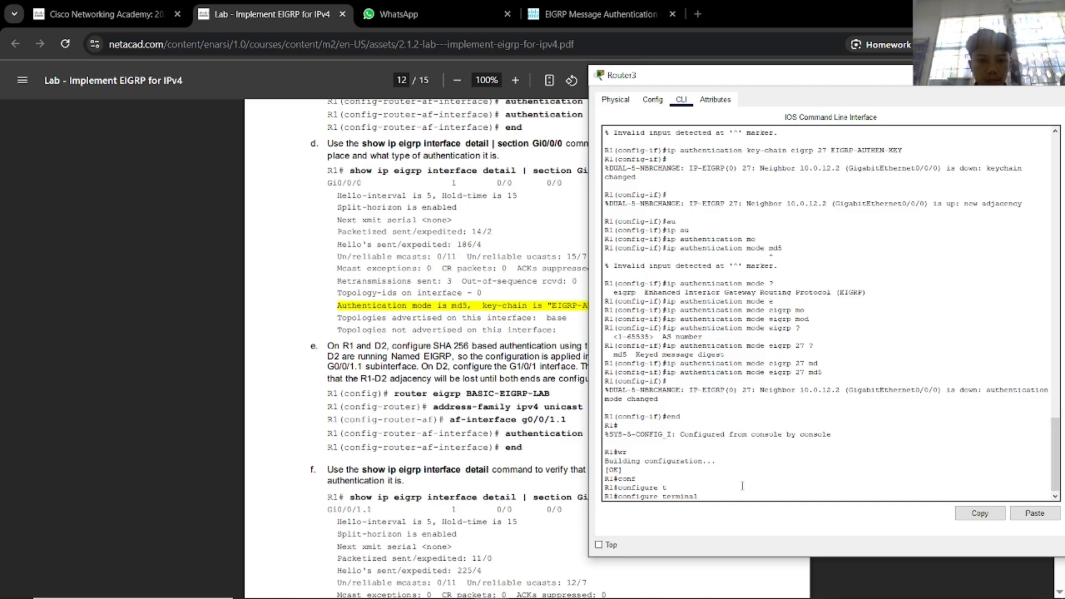
pyautogui.press('Return')
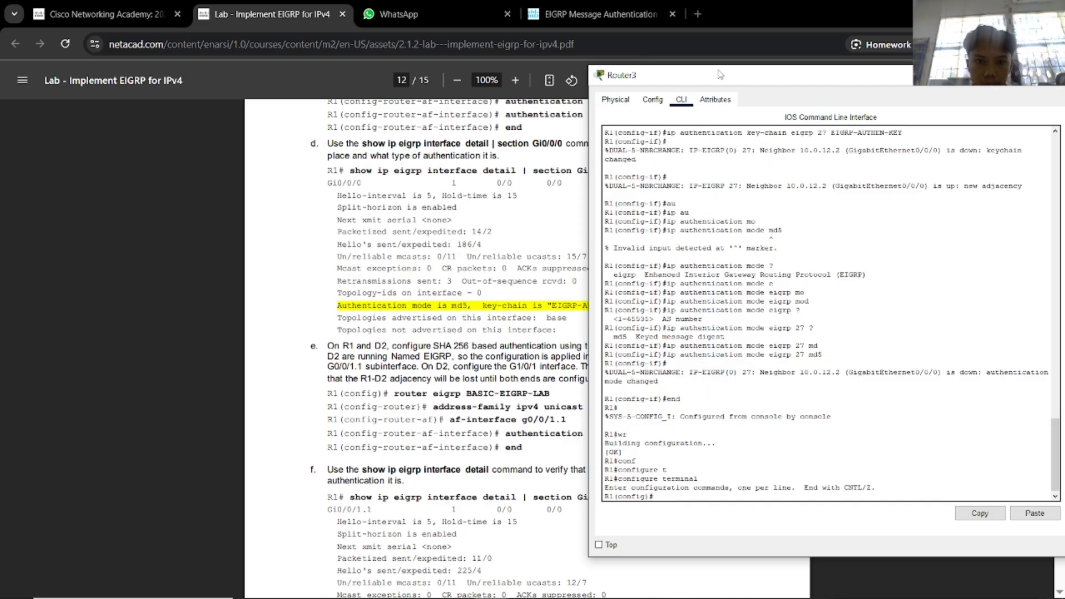
pyautogui.moveTo(721, 74); pyautogui.dragTo(830, 71)
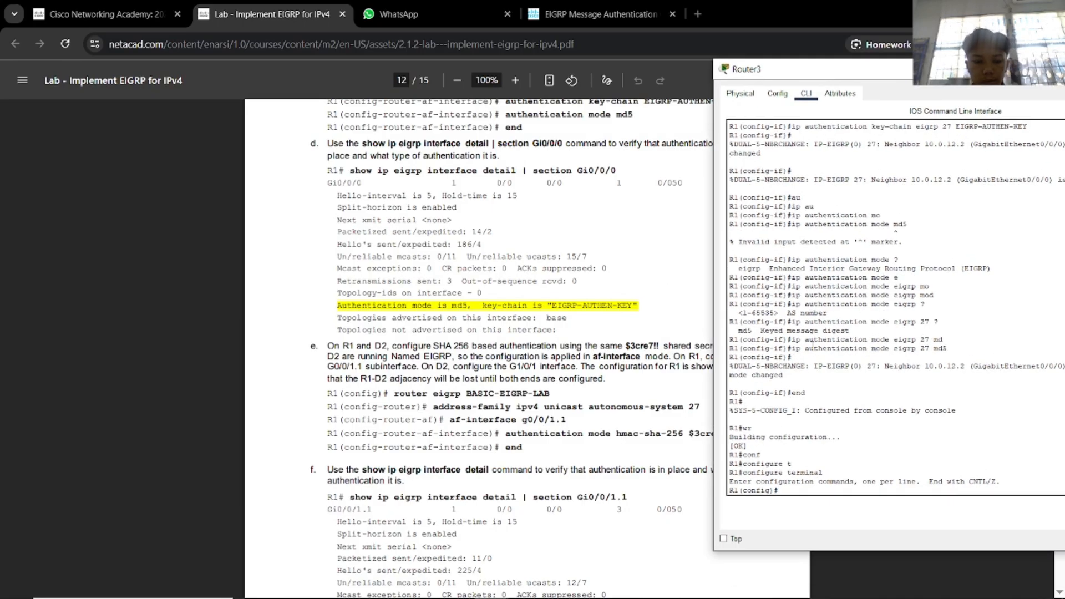
pyautogui.write('do show i')
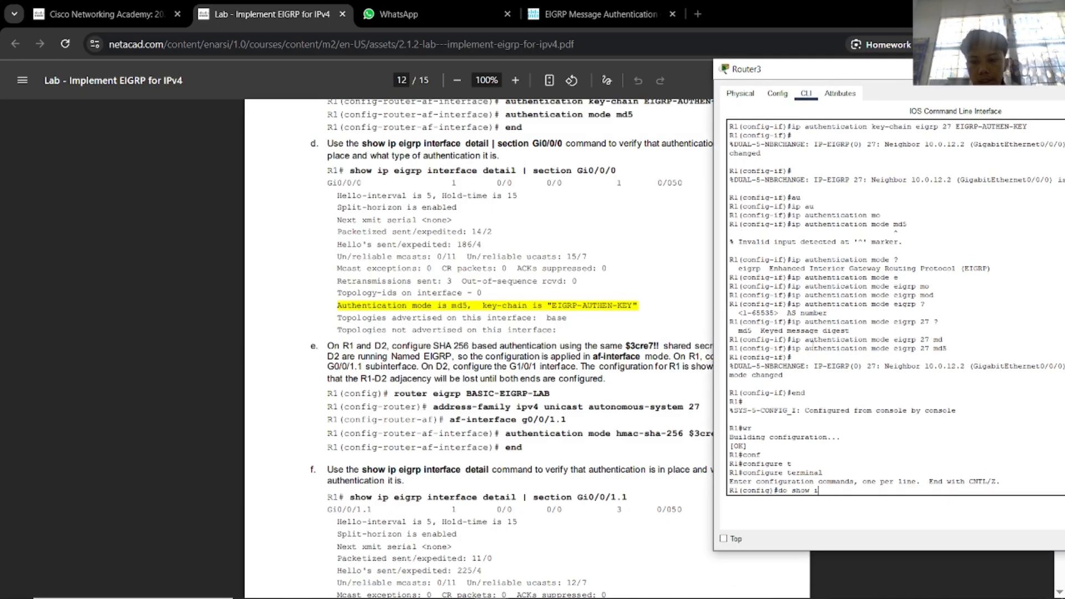
pyautogui.write('p ei')
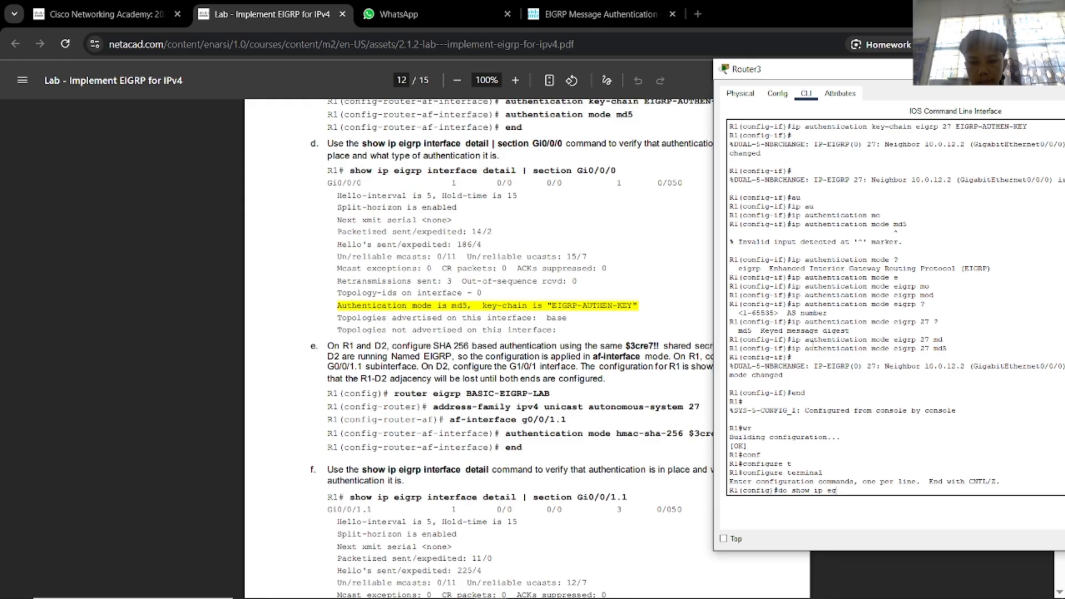
pyautogui.write('grp ')
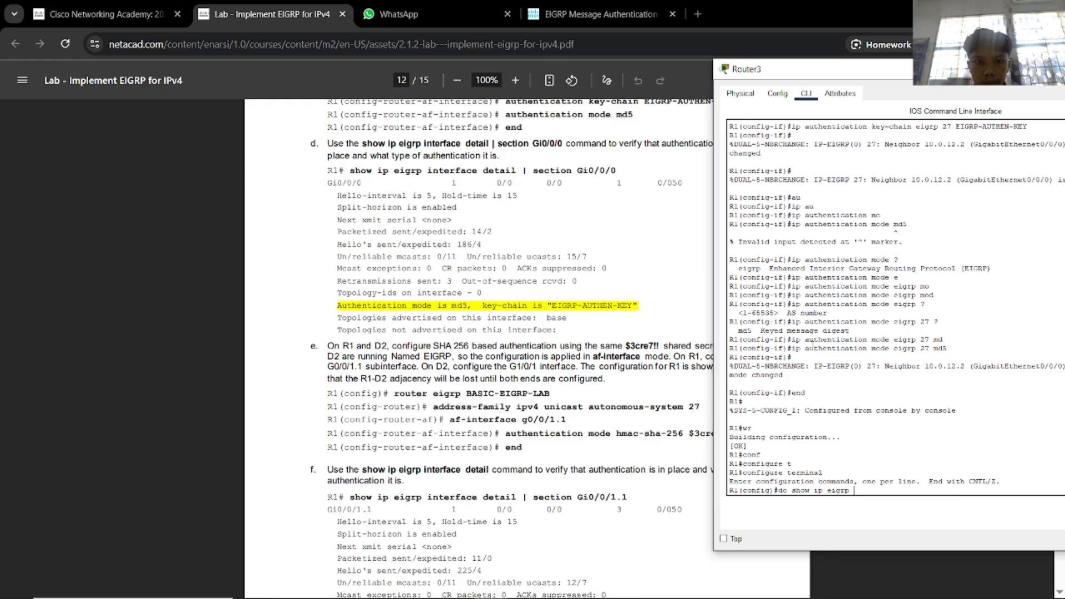
pyautogui.write('inter')
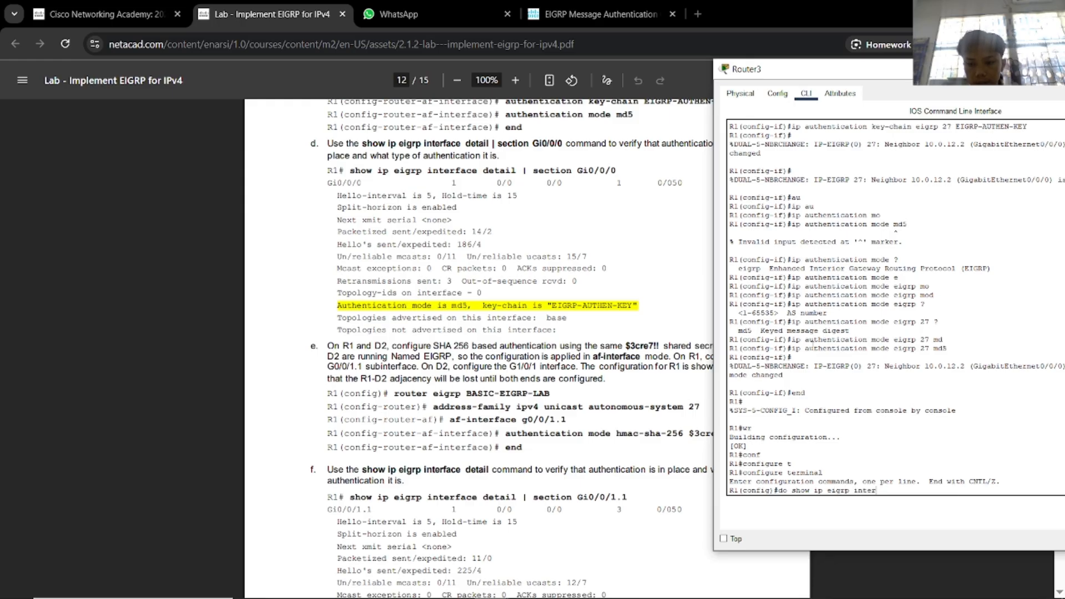
pyautogui.write('face de')
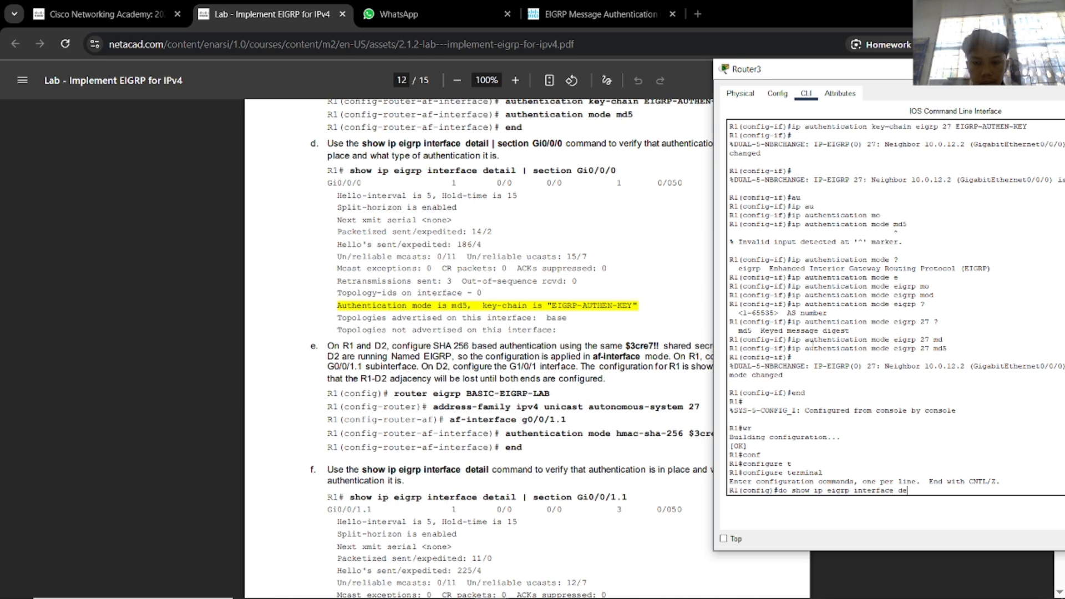
pyautogui.write('tail')
pyautogui.press('Return')
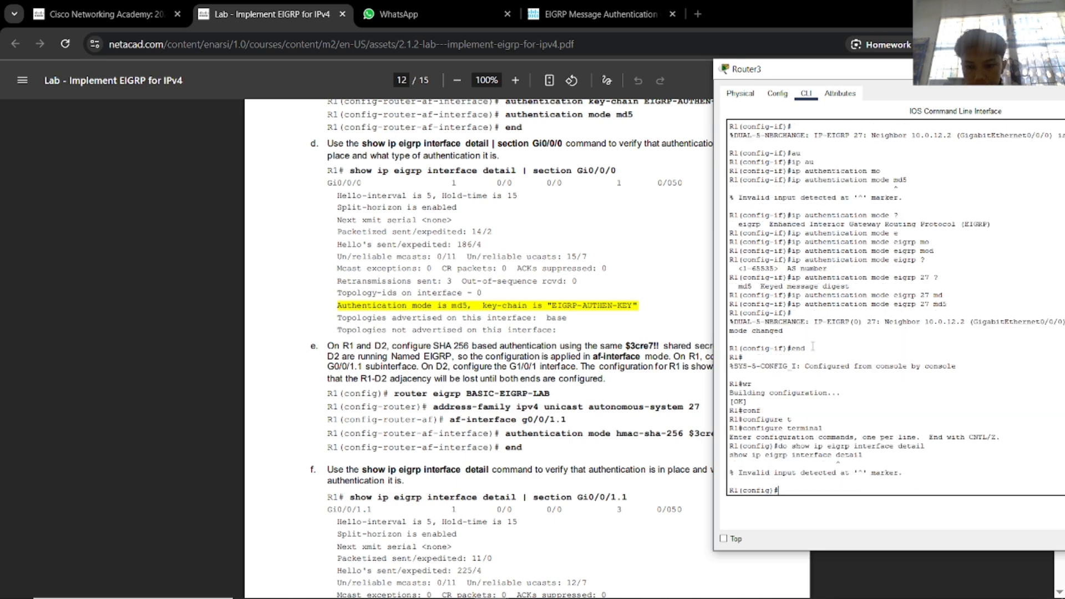
# Exit config mode and list Router3's EIGRP interfaces for process 27.
pyautogui.write('exit')
pyautogui.press('Return')
pyautogui.write('sho')
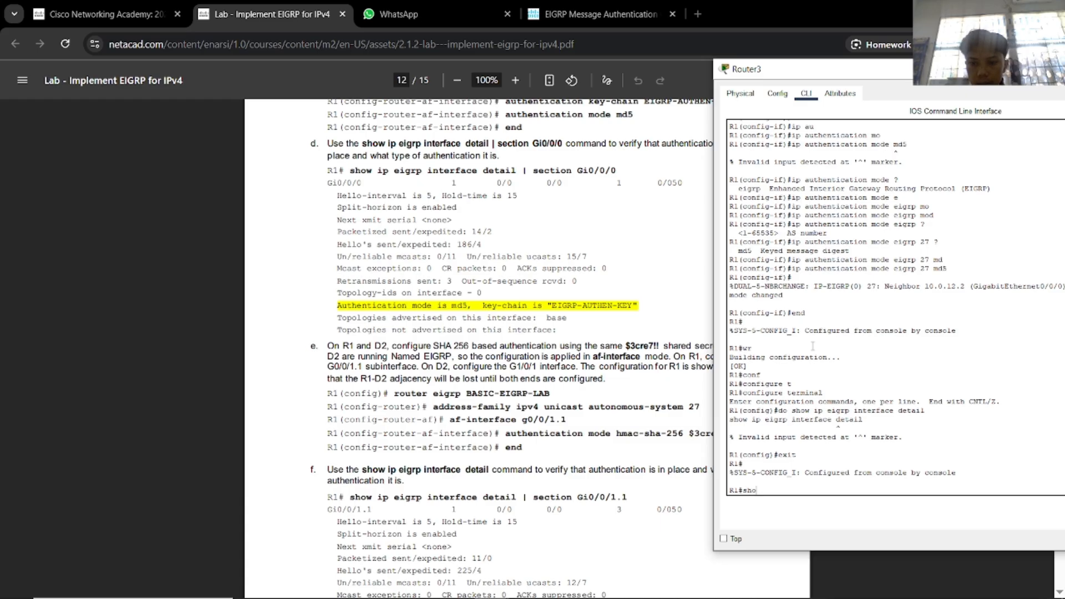
pyautogui.write('w ip e')
pyautogui.press('Tab')
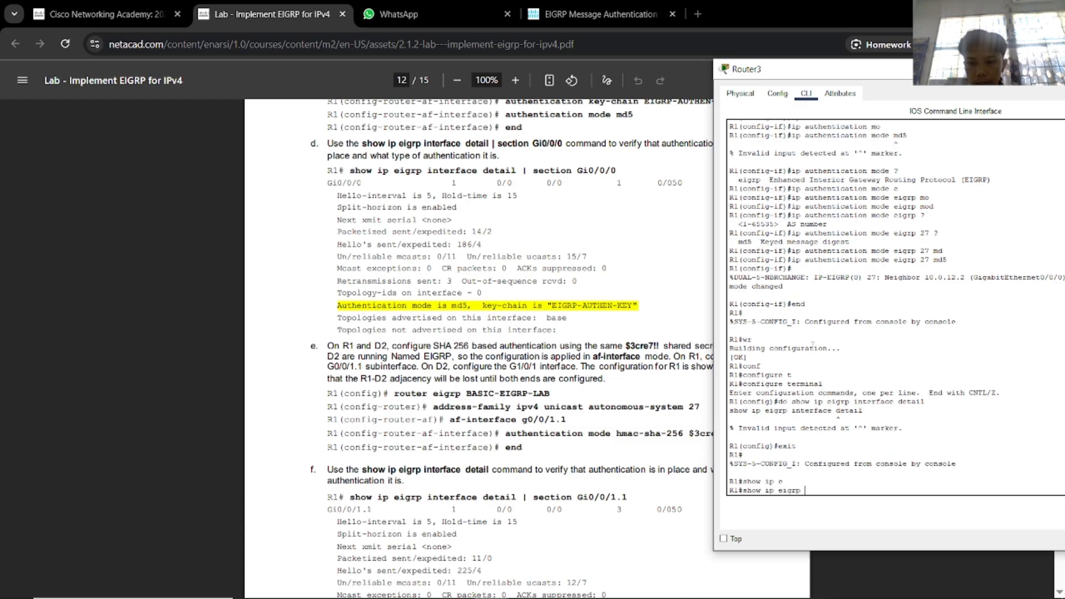
pyautogui.write('in')
pyautogui.press('Tab')
pyautogui.write('de')
pyautogui.press('Tab')
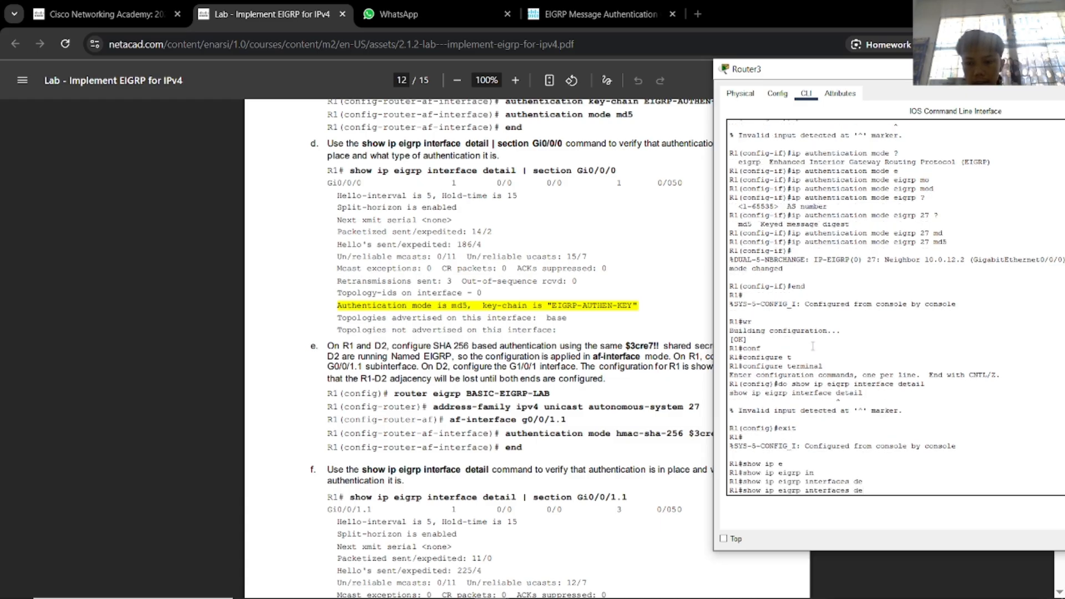
pyautogui.write('ta')
pyautogui.press('Tab')
pyautogui.press('BackSpace')
pyautogui.press('BackSpace')
pyautogui.press('BackSpace')
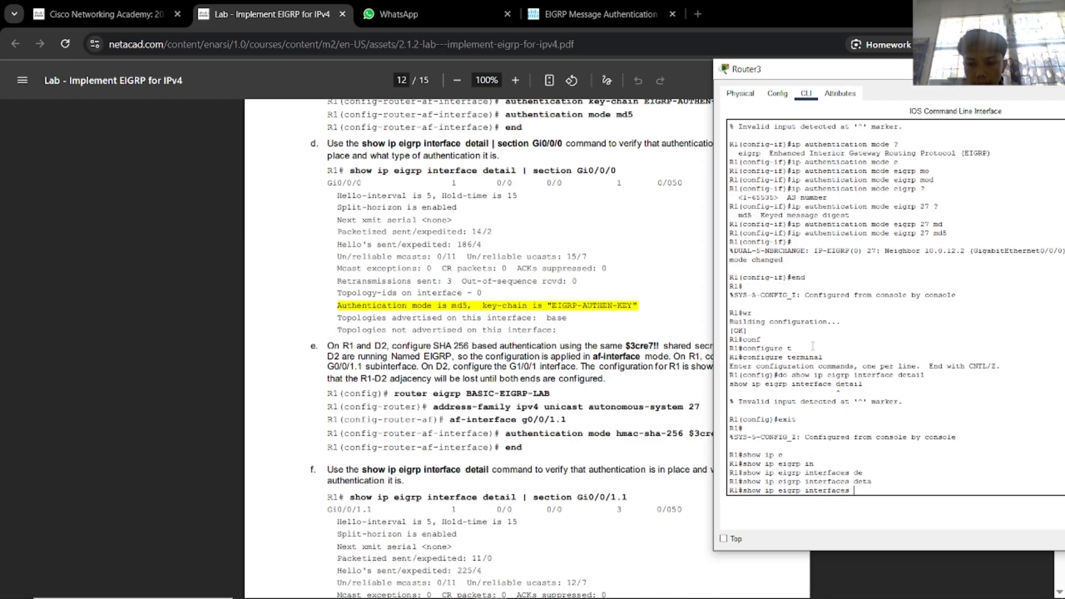
pyautogui.write('?')
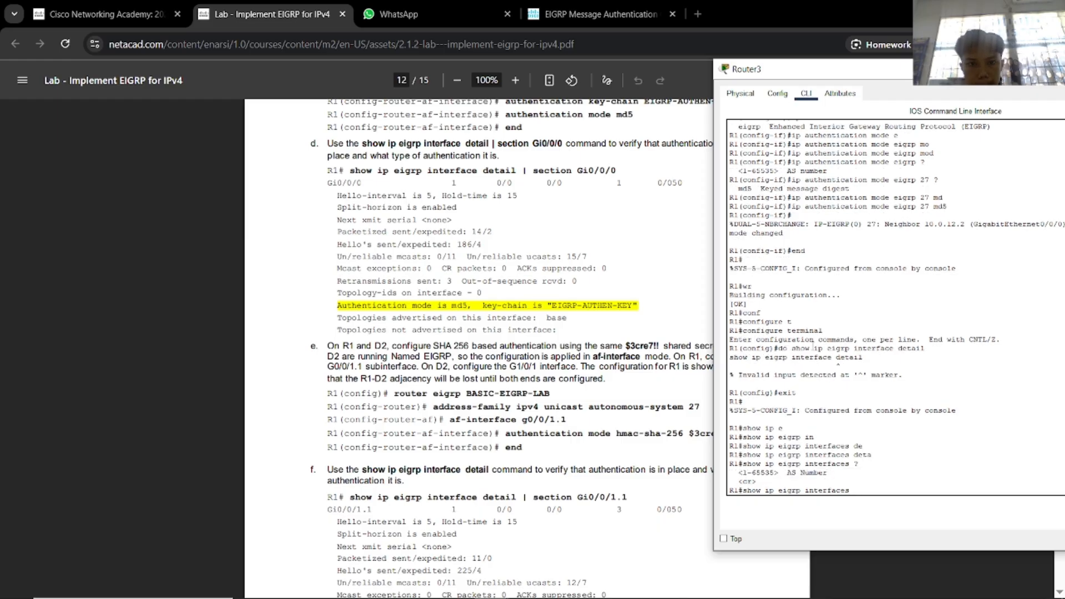
pyautogui.write('26')
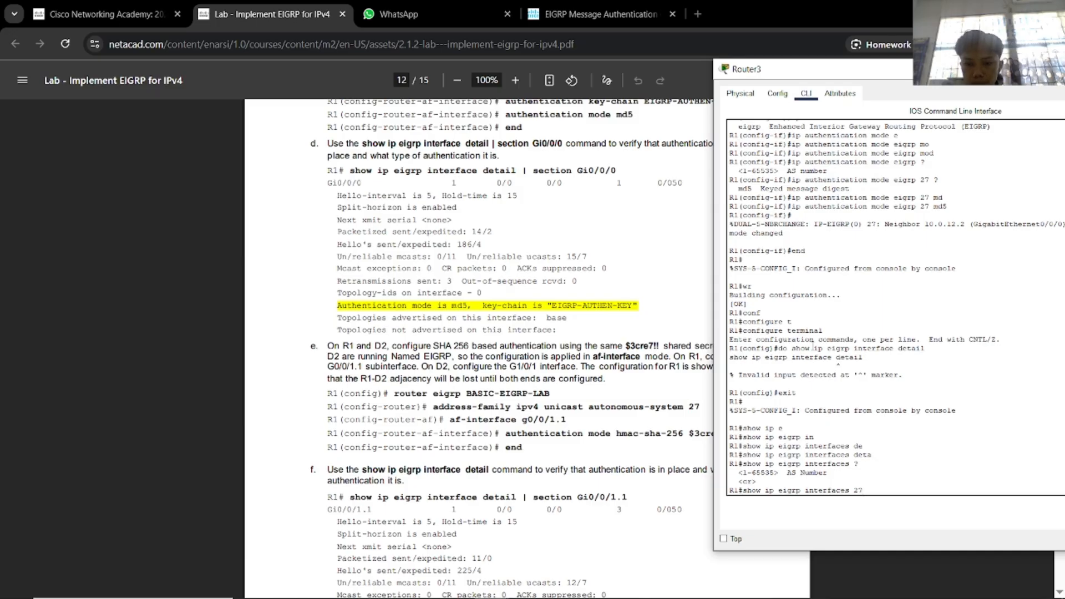
pyautogui.write('?')
pyautogui.press('Return')
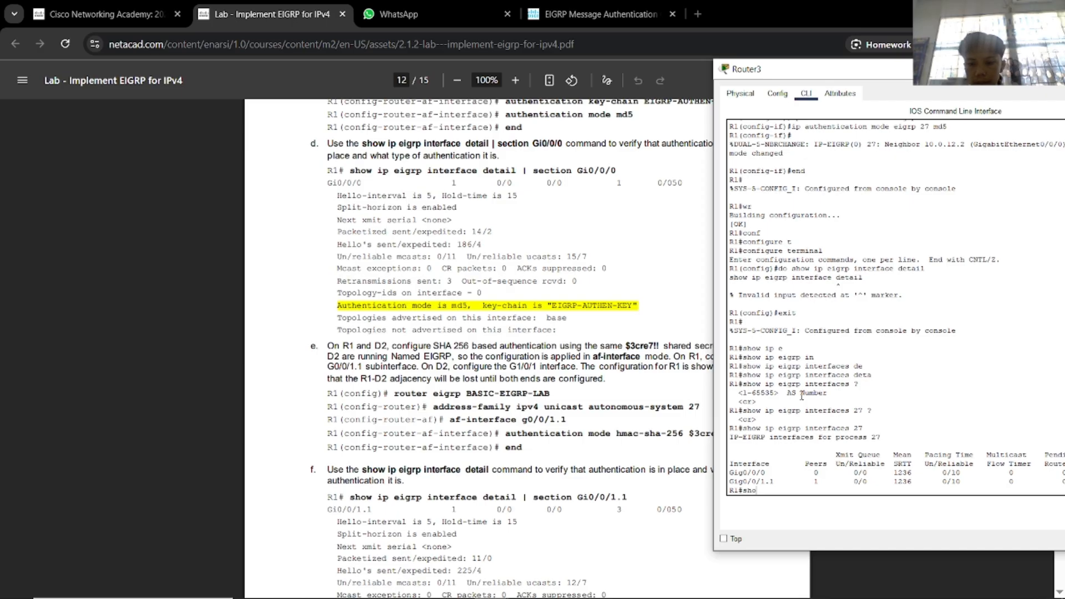
# Run show ip eigrp interfaces for g0/0/0 on Router3.
pyautogui.press('Tab')
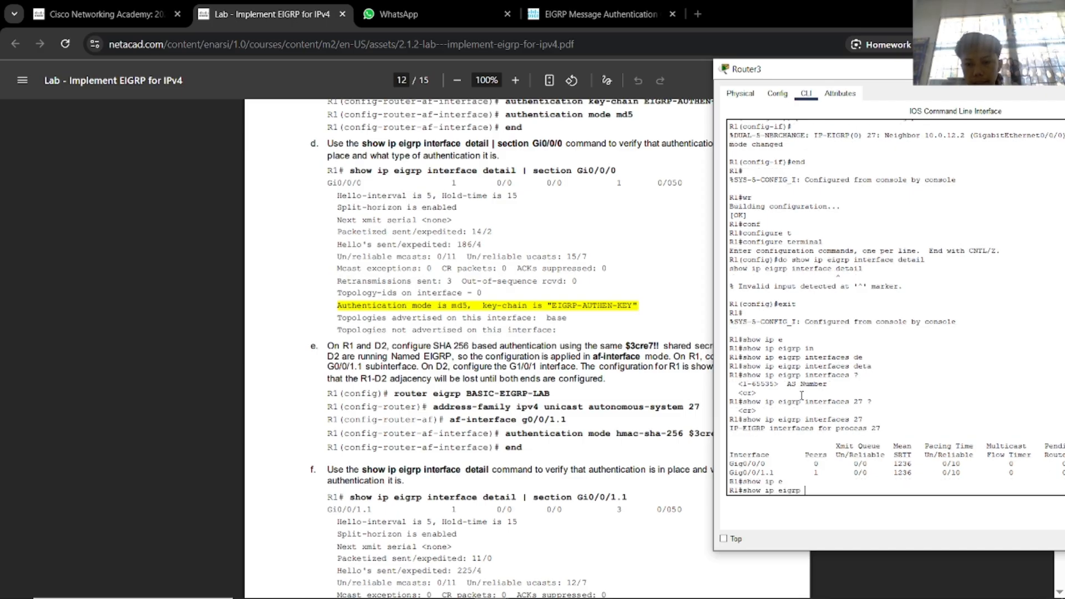
pyautogui.write('se')
pyautogui.press('Tab')
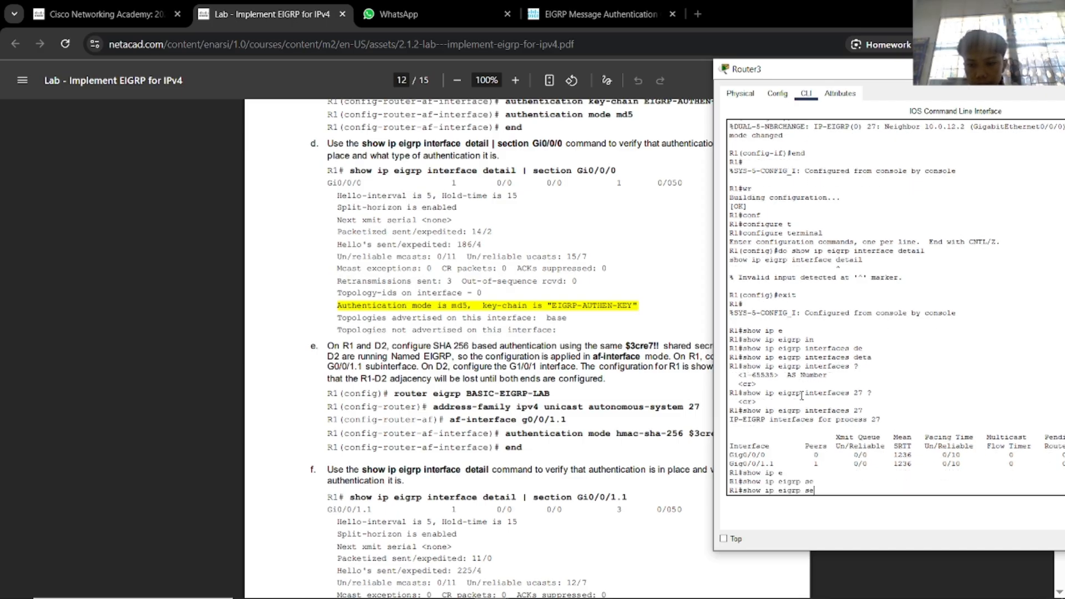
pyautogui.write('c')
pyautogui.press('Tab')
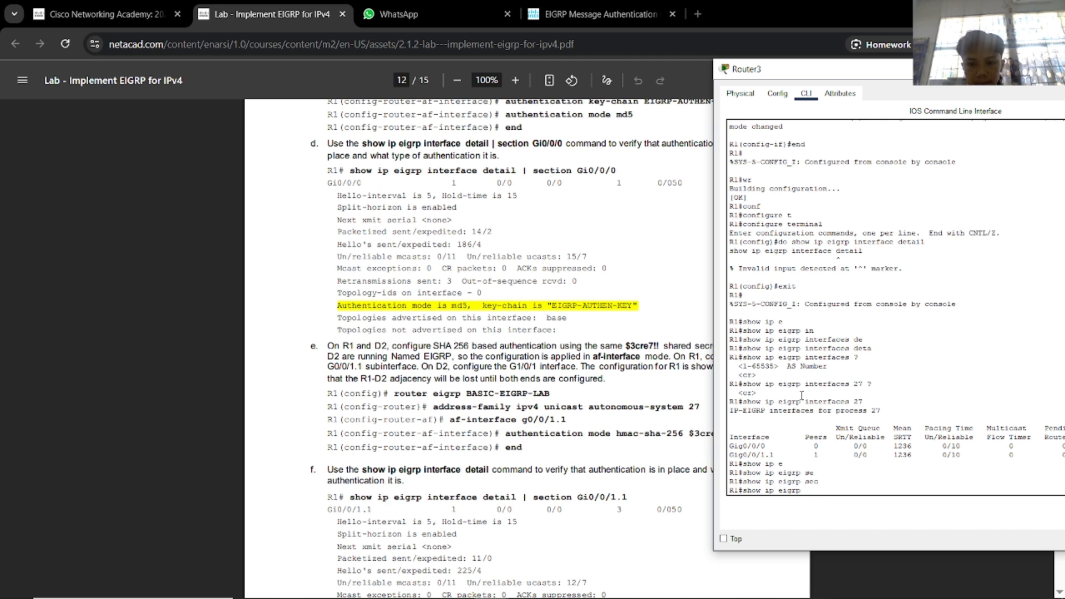
pyautogui.write('i')
pyautogui.press('Tab')
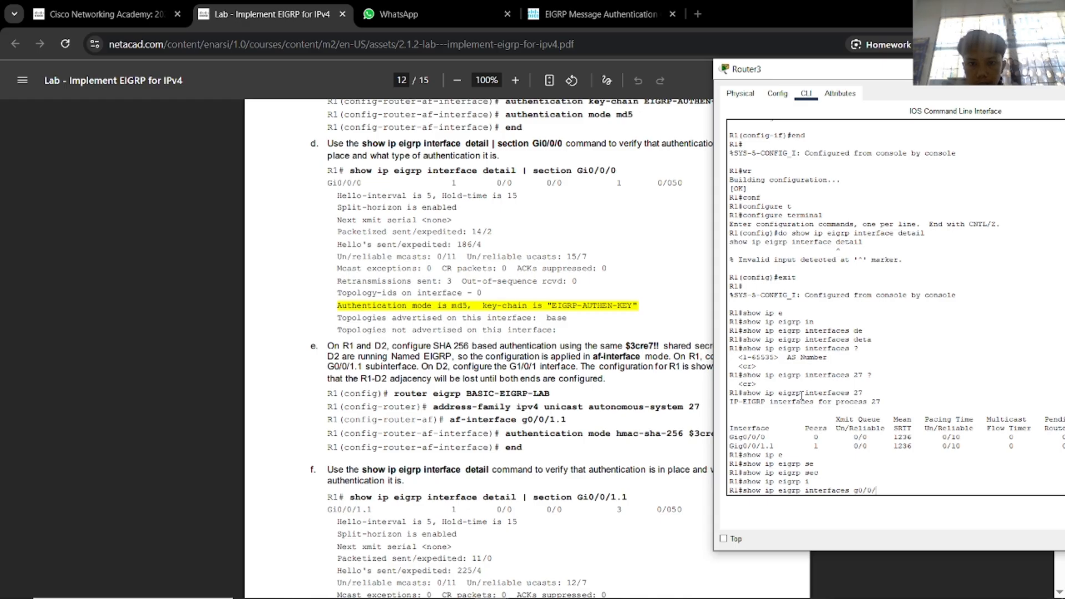
pyautogui.press('Return')
# Rerun the command to list EIGRP interfaces for AS 27.
pyautogui.press('Up')
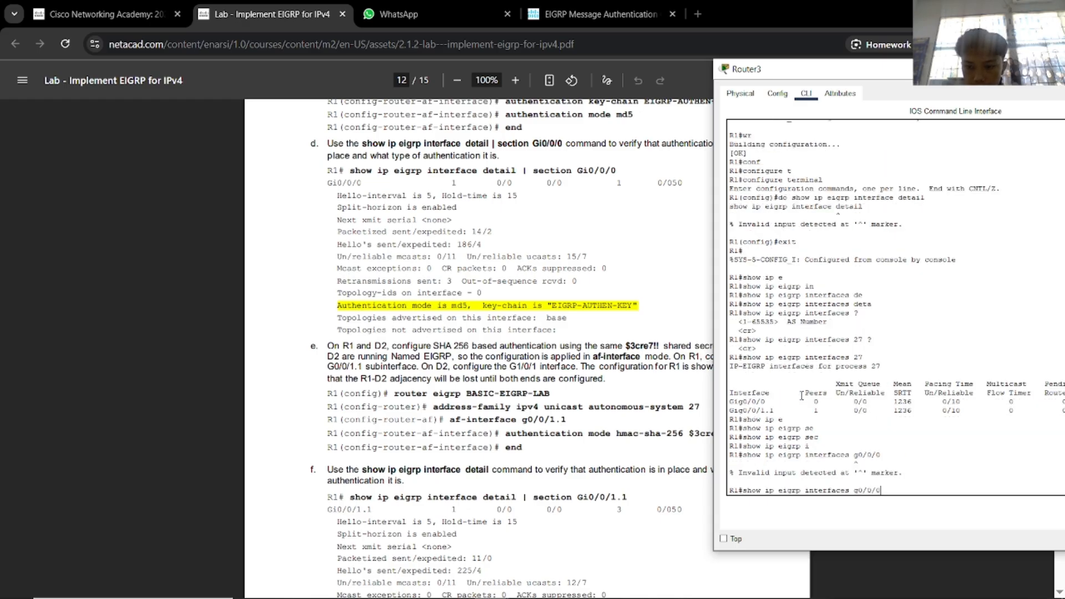
pyautogui.write('?')
pyautogui.press('BackSpace')
pyautogui.press('BackSpace')
pyautogui.press('BackSpace')
pyautogui.press('BackSpace')
pyautogui.press('BackSpace')
pyautogui.press('BackSpace')
pyautogui.press('BackSpace')
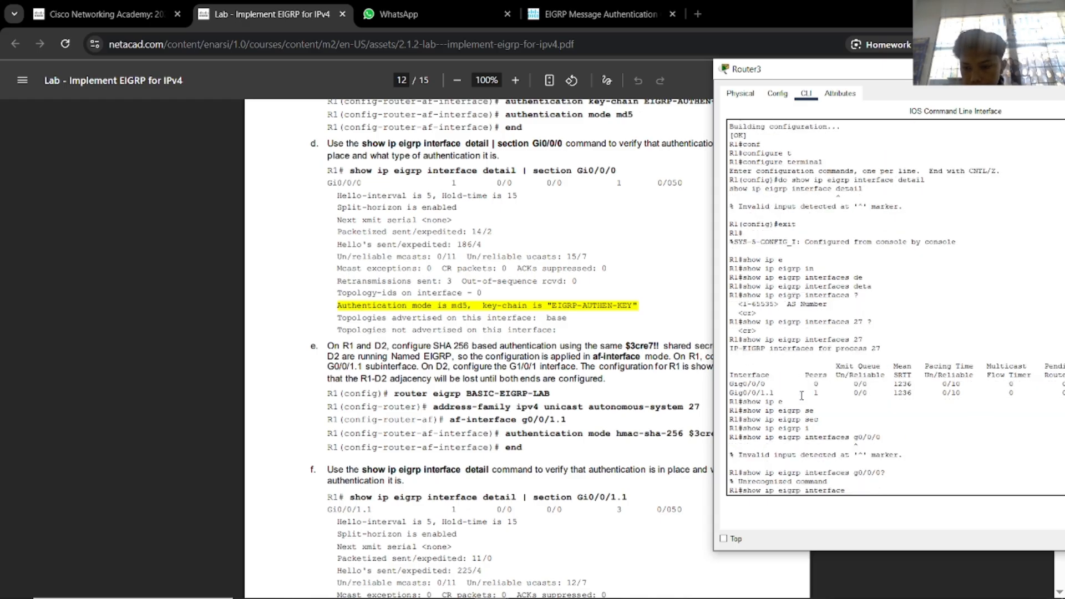
pyautogui.press('Tab')
pyautogui.write('?')
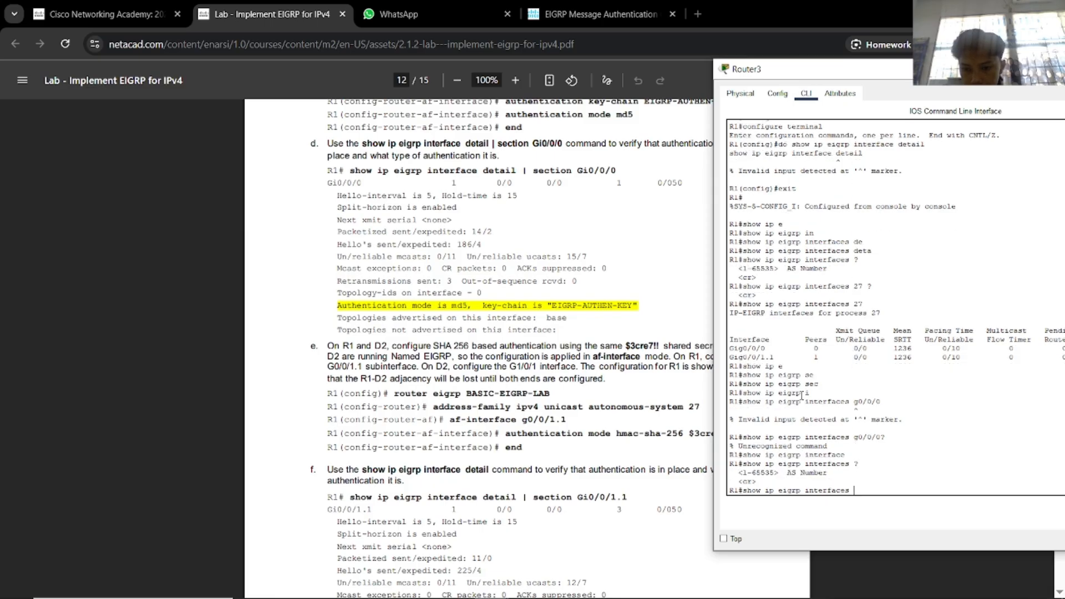
pyautogui.write('2')
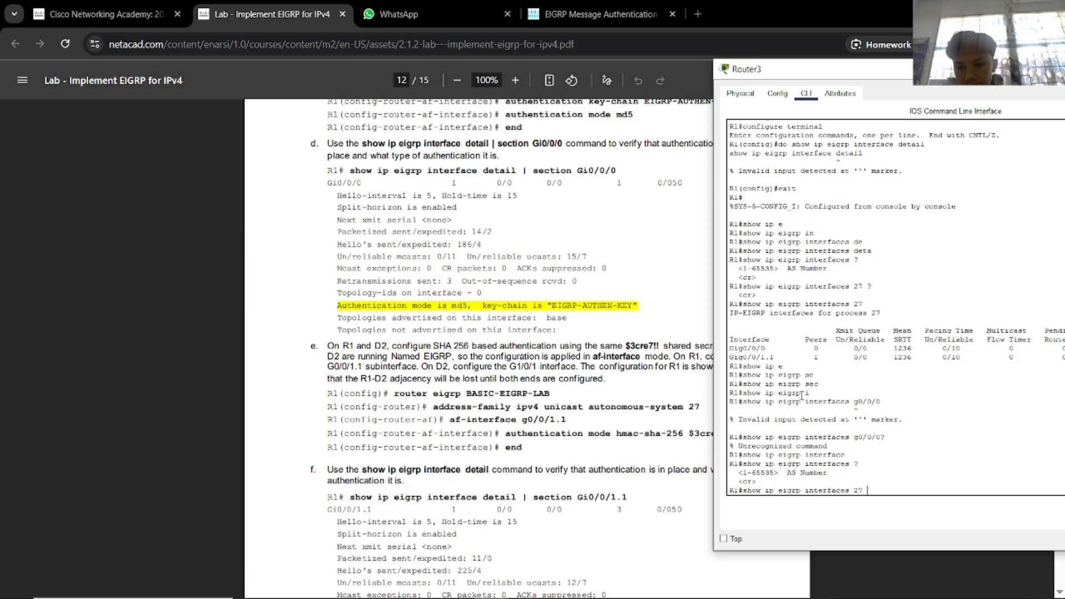
pyautogui.write('7 ?')
pyautogui.press('Return')
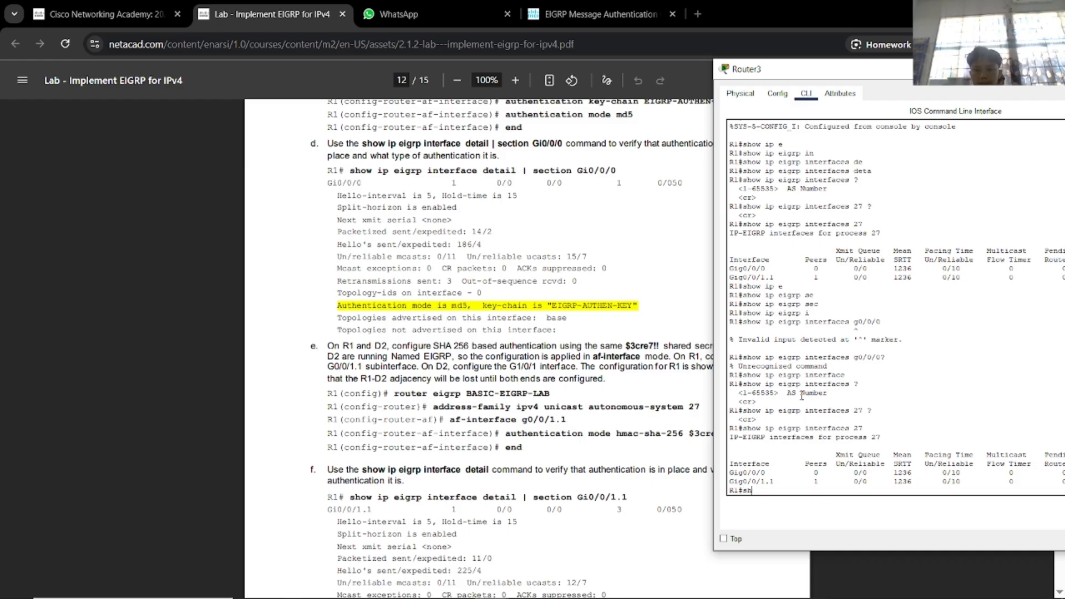
# Run show ip eigrp topology all-links on Router3.
pyautogui.write('shw')
pyautogui.press('Tab')
pyautogui.write('ip')
pyautogui.press('Tab')
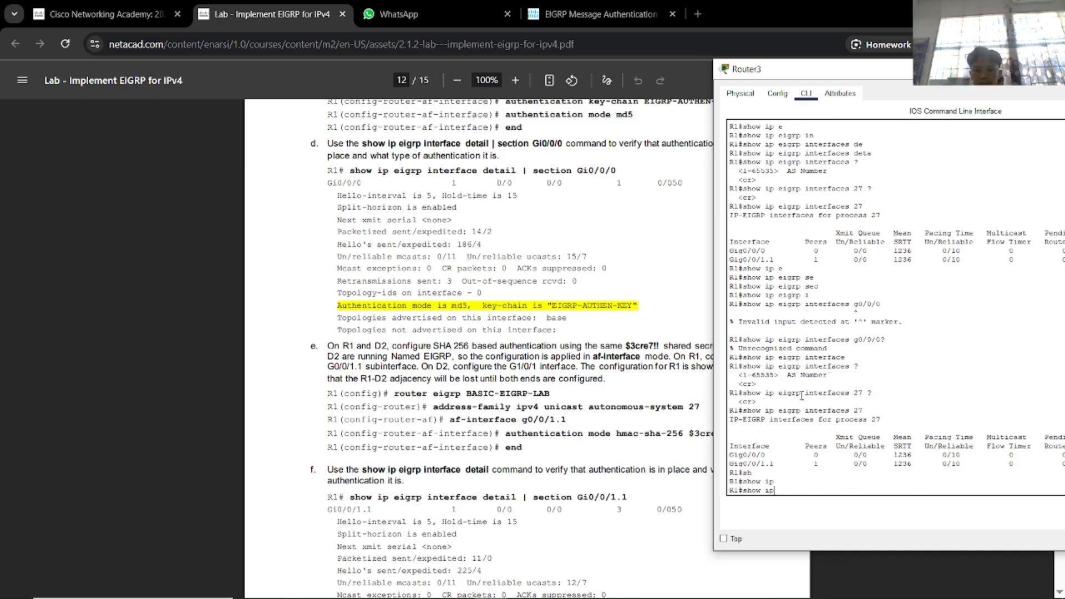
pyautogui.write('e')
pyautogui.press('Tab')
pyautogui.write('igrp ?')
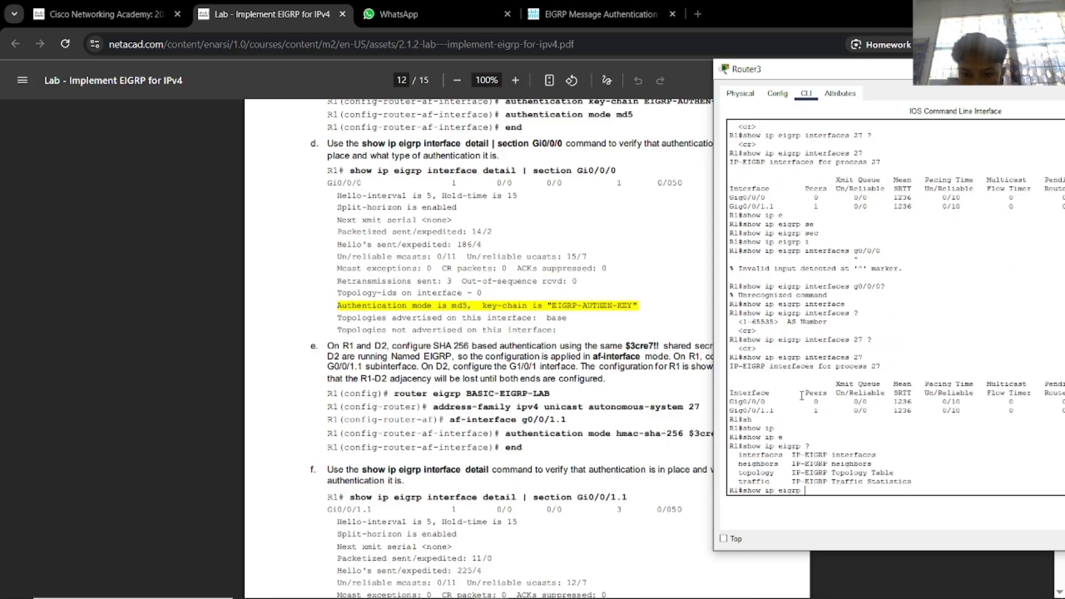
pyautogui.write('to')
pyautogui.press('Tab')
pyautogui.write('?')
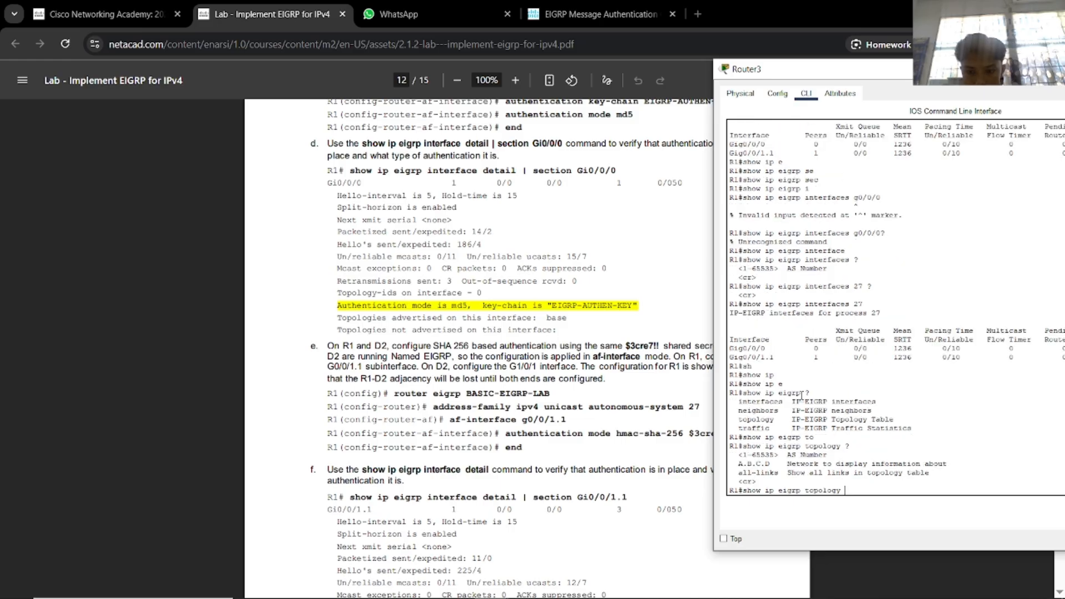
pyautogui.write('de')
pyautogui.press('Tab')
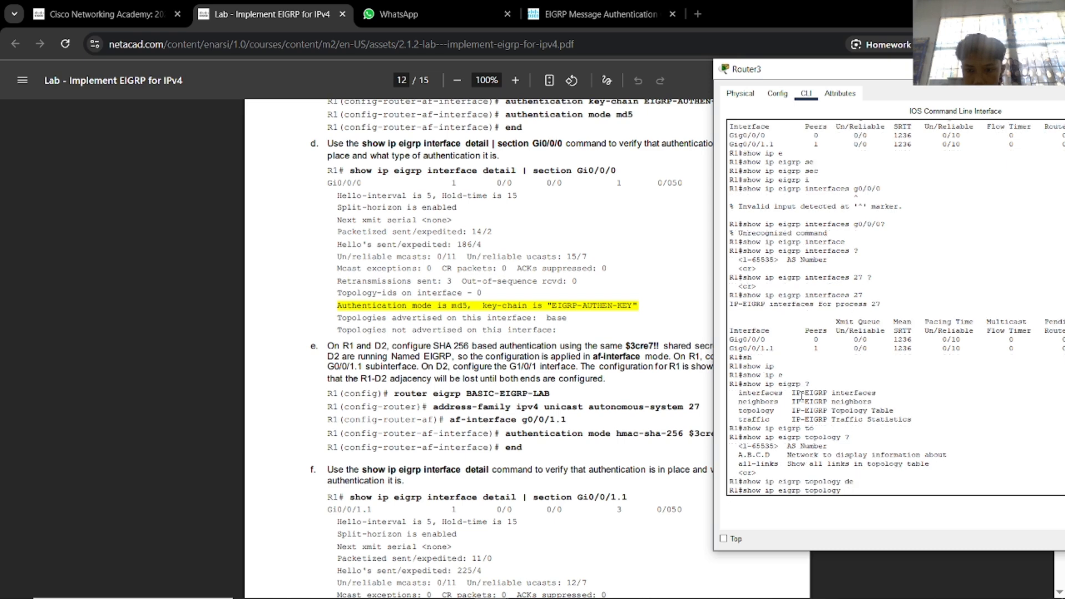
pyautogui.write('al')
pyautogui.press('Tab')
pyautogui.press('Return')
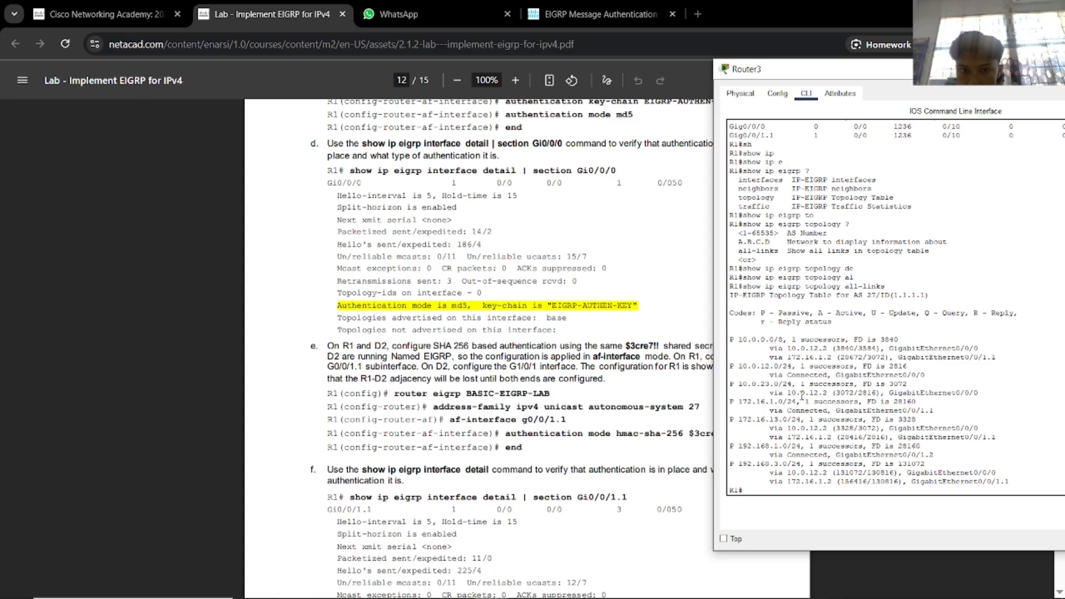
# Select the AS 27 topology heading and scroll the PDF to Step 4 on variance.
pyautogui.rightClick(898, 209)
pyautogui.moveTo(782, 297); pyautogui.dragTo(766, 304)
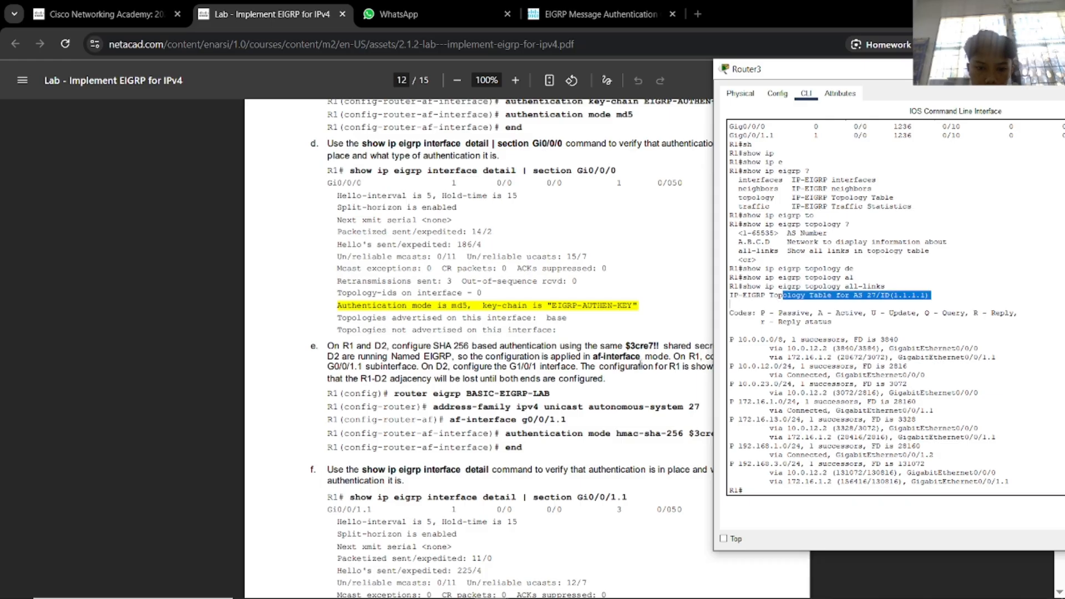
pyautogui.scroll(-8, 641, 365)
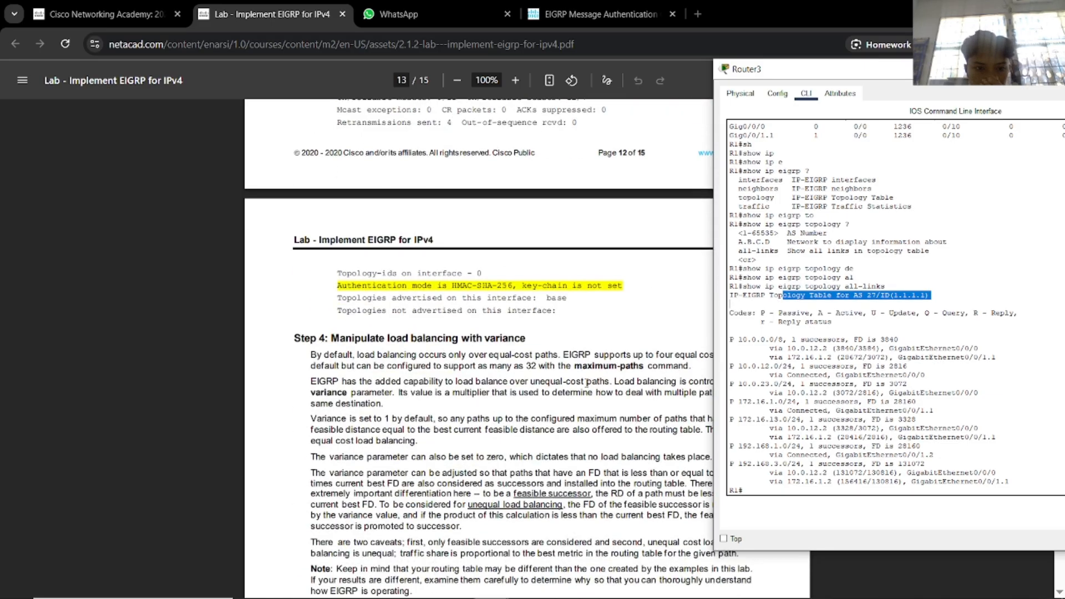
pyautogui.scroll(-4, 586, 383)
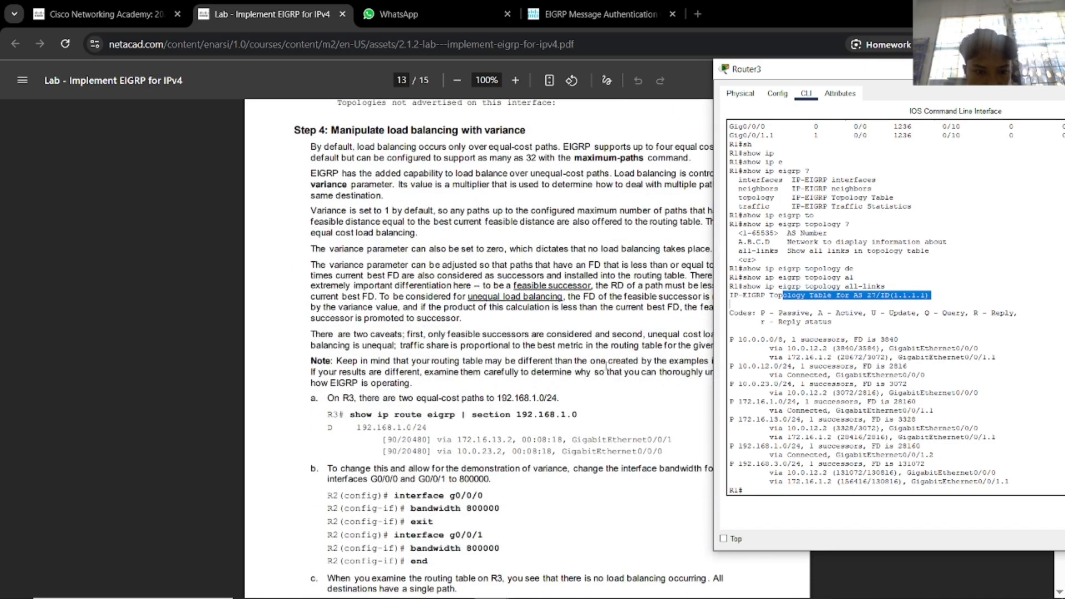
pyautogui.scroll(-1, 607, 367)
# Close Router3's console and return to the Packet Tracer topology.
pyautogui.moveTo(815, 70); pyautogui.dragTo(630, 87)
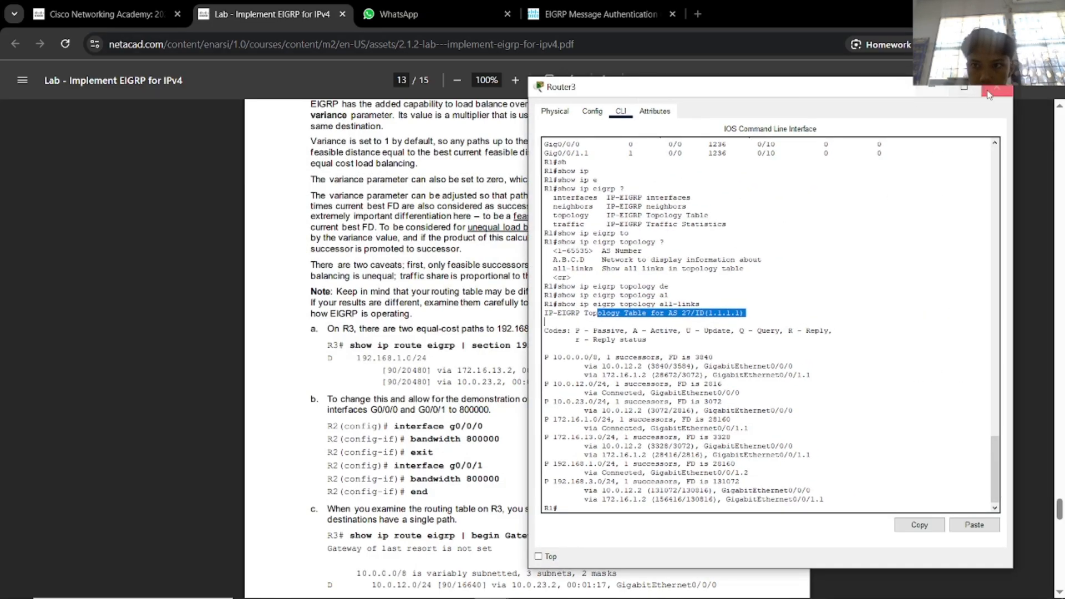
pyautogui.click(989, 95)
pyautogui.hotkey('alt', 'Tab')
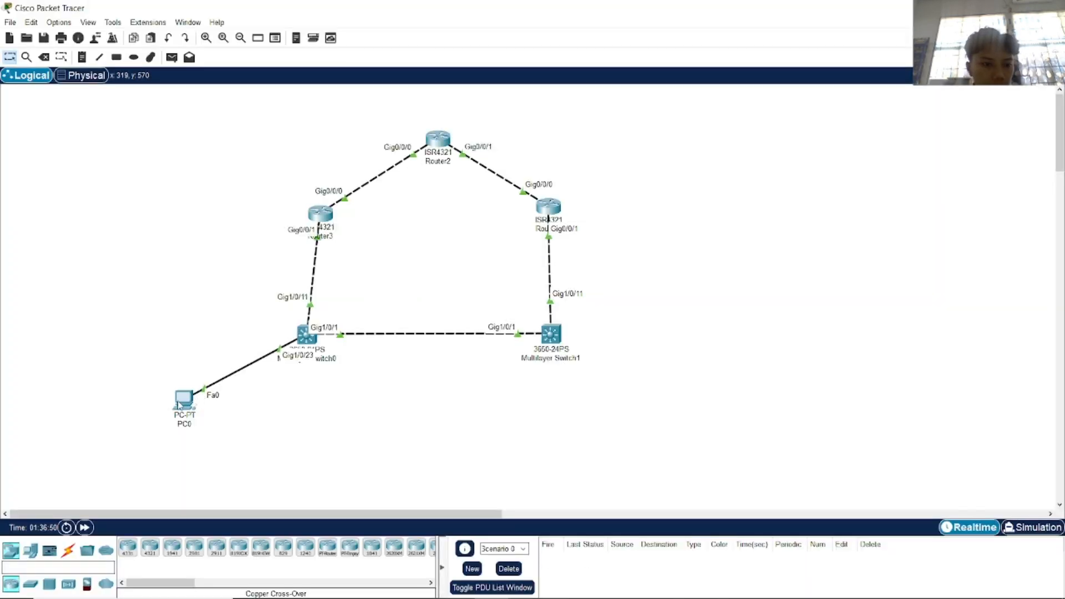
# Ping 172.16.13.1 from PC0's command prompt, getting replies with 0% loss.
pyautogui.click(179, 405)
pyautogui.click(618, 216)
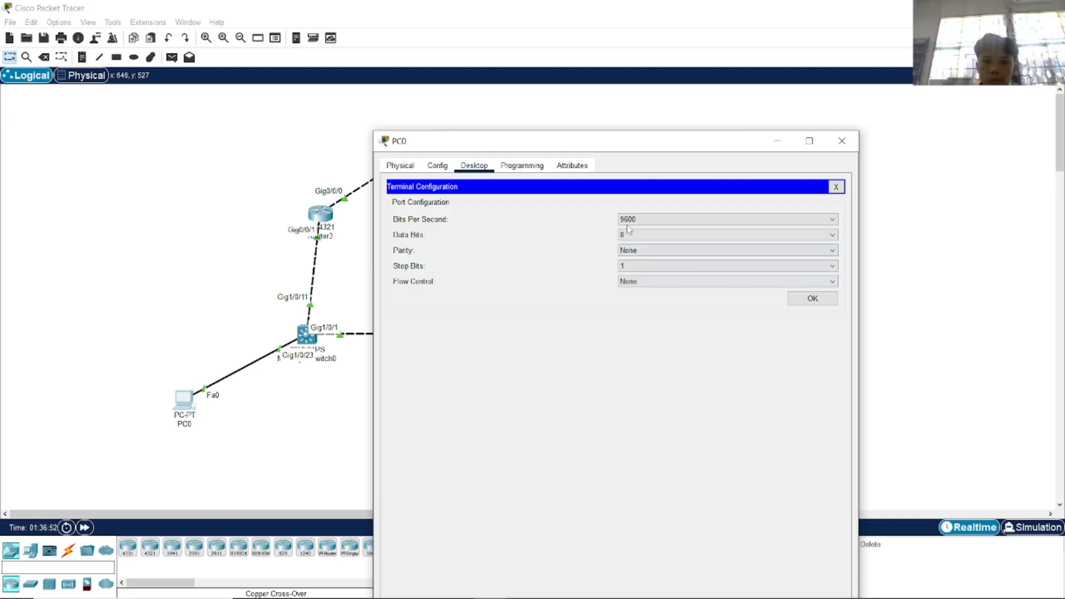
pyautogui.click(836, 186)
pyautogui.click(697, 216)
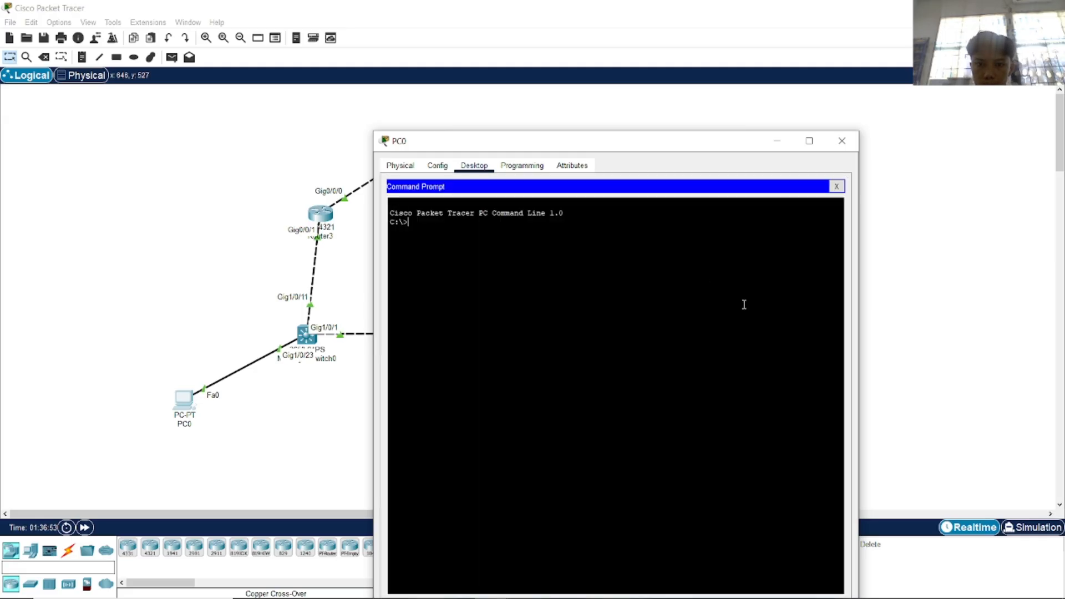
pyautogui.write('ping 1')
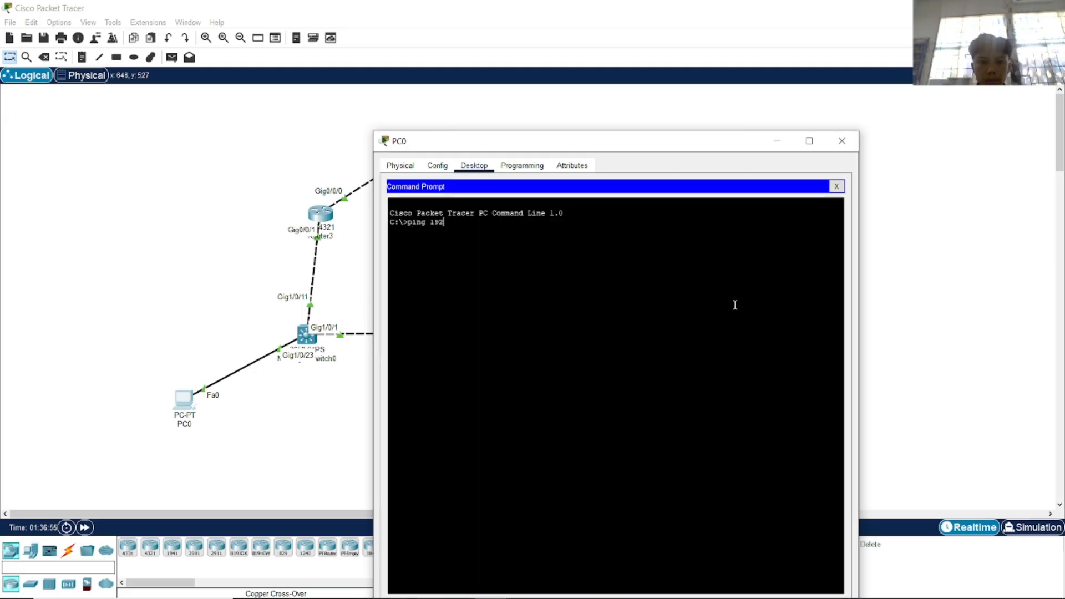
pyautogui.hotkey('alt', 'Tab')
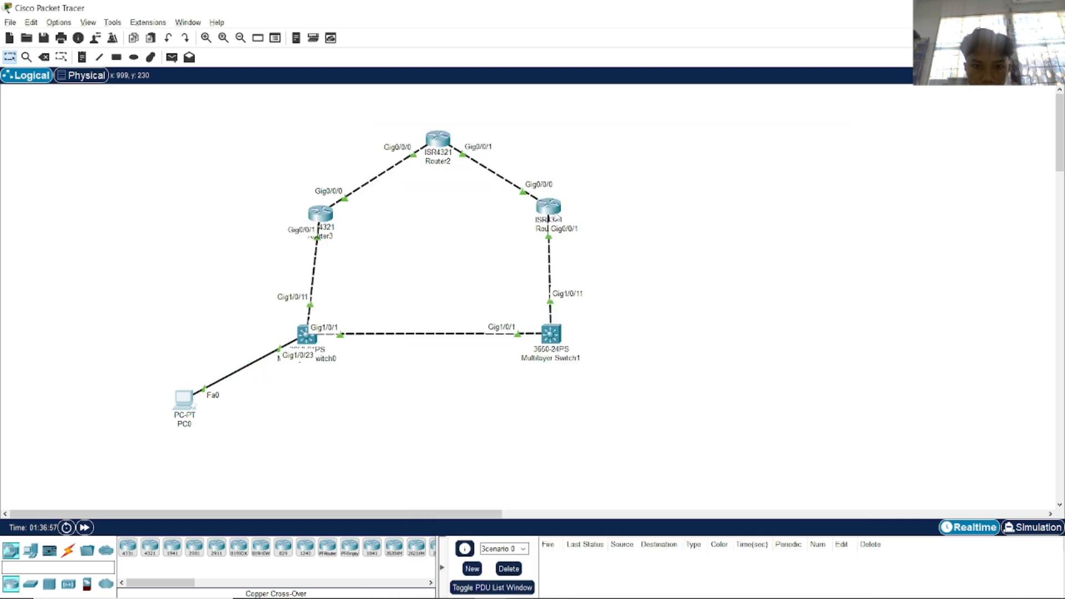
pyautogui.moveTo(556, 214)
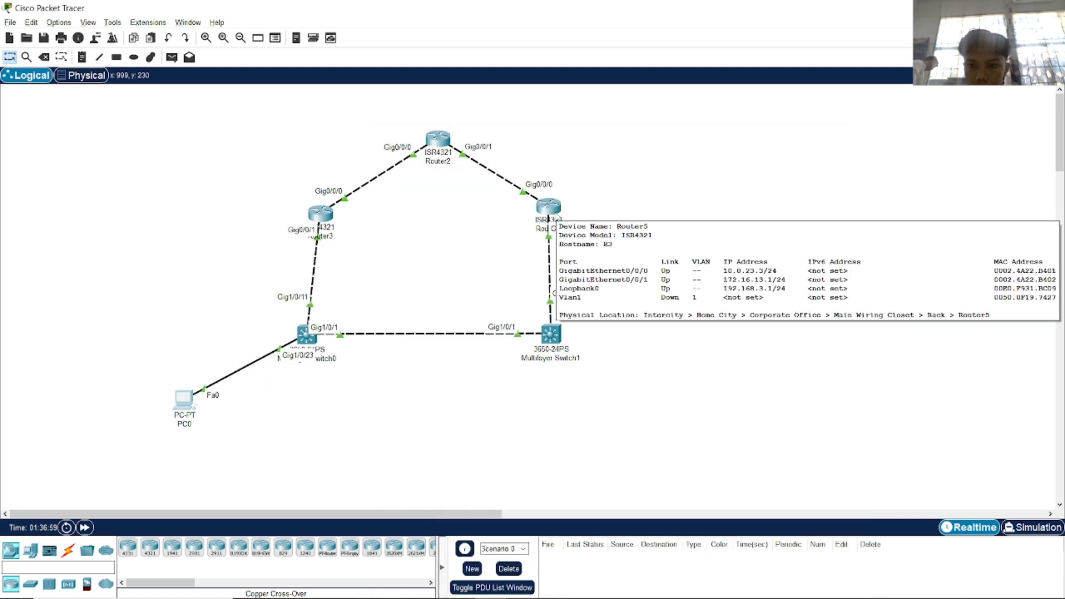
pyautogui.hotkey('alt', 'Tab')
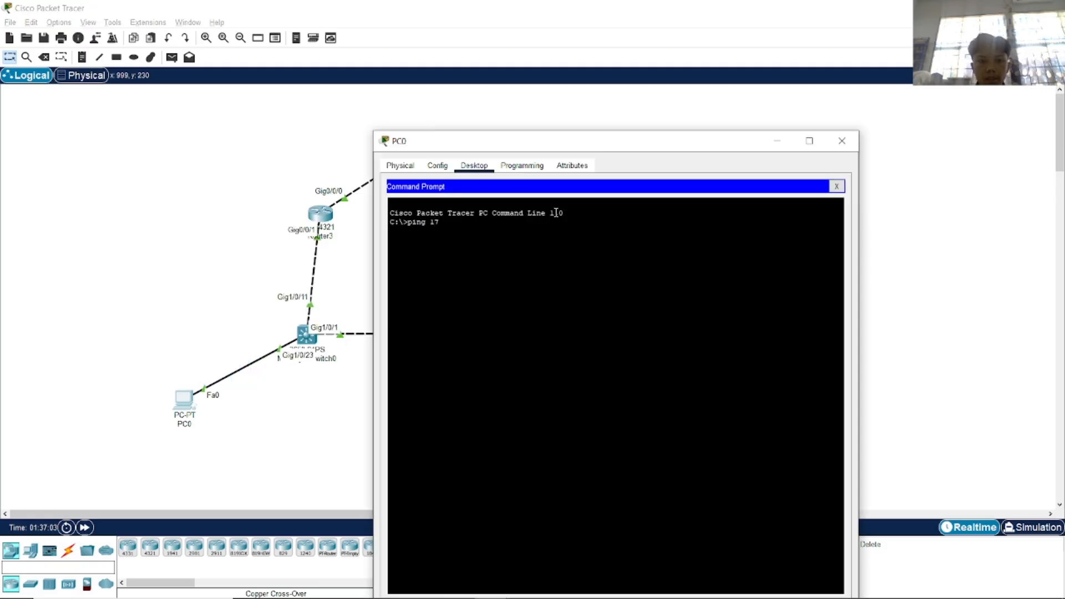
pyautogui.write('72.16.13.1')
pyautogui.press('Return')
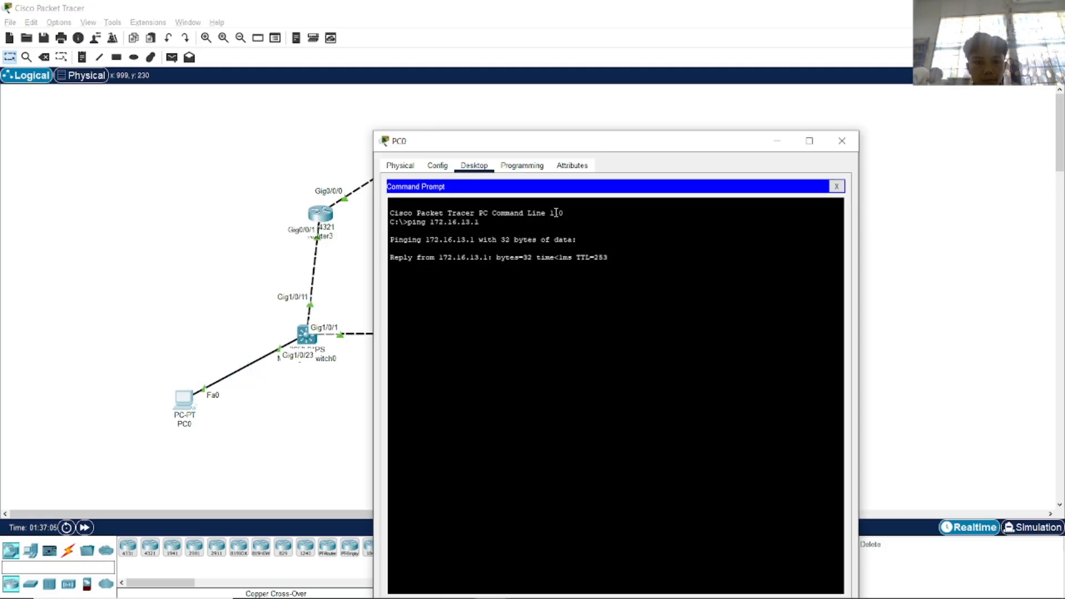
pyautogui.click(843, 141)
pyautogui.hotkey('alt', 'Tab')
# Open Router5's CLI beside the lab PDF's variance steps a–c.
pyautogui.scroll(-3, 516, 279)
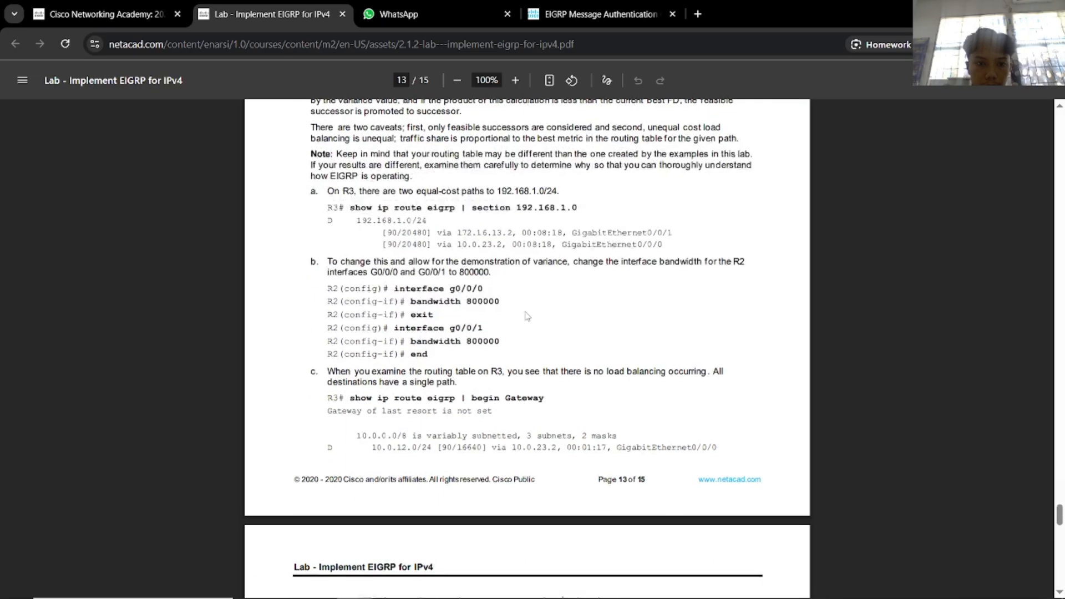
pyautogui.scroll(2, 528, 313)
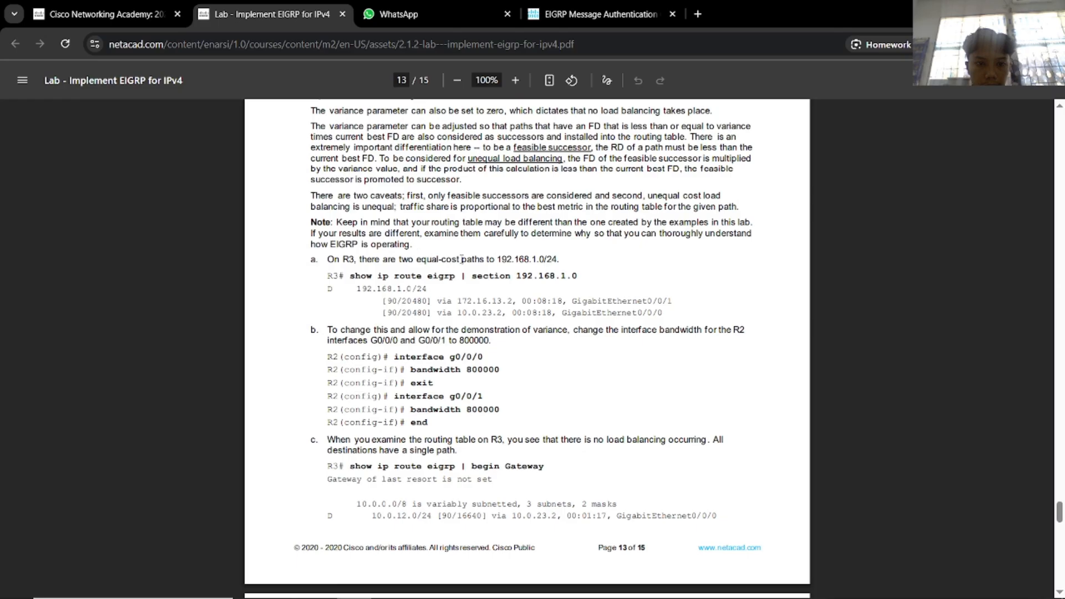
pyautogui.hotkey('alt', 'Tab')
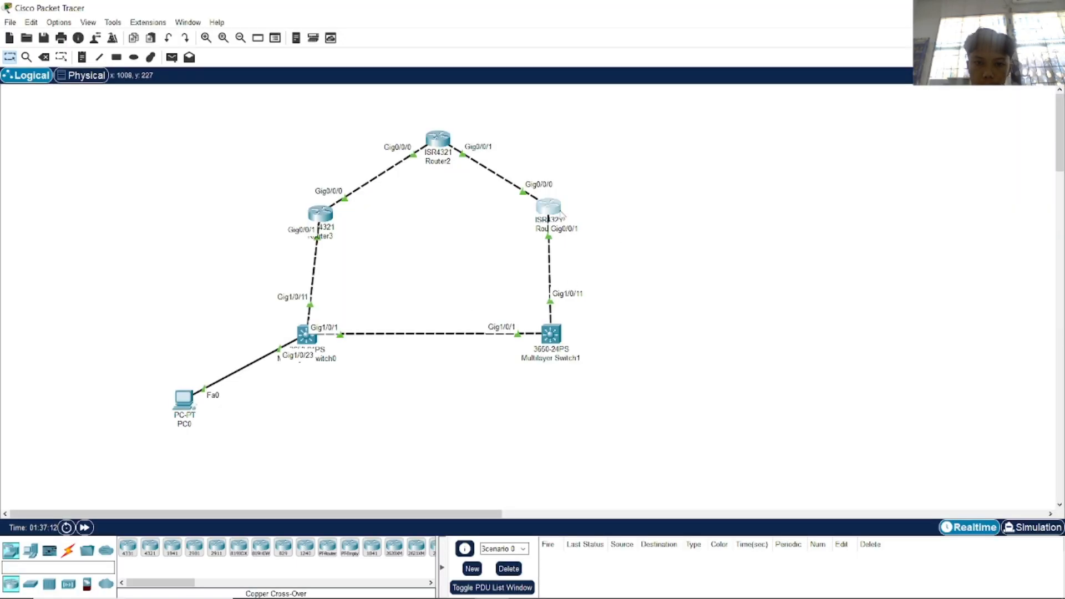
pyautogui.click(550, 210)
pyautogui.hotkey('alt', 'Tab')
pyautogui.press('Tab')
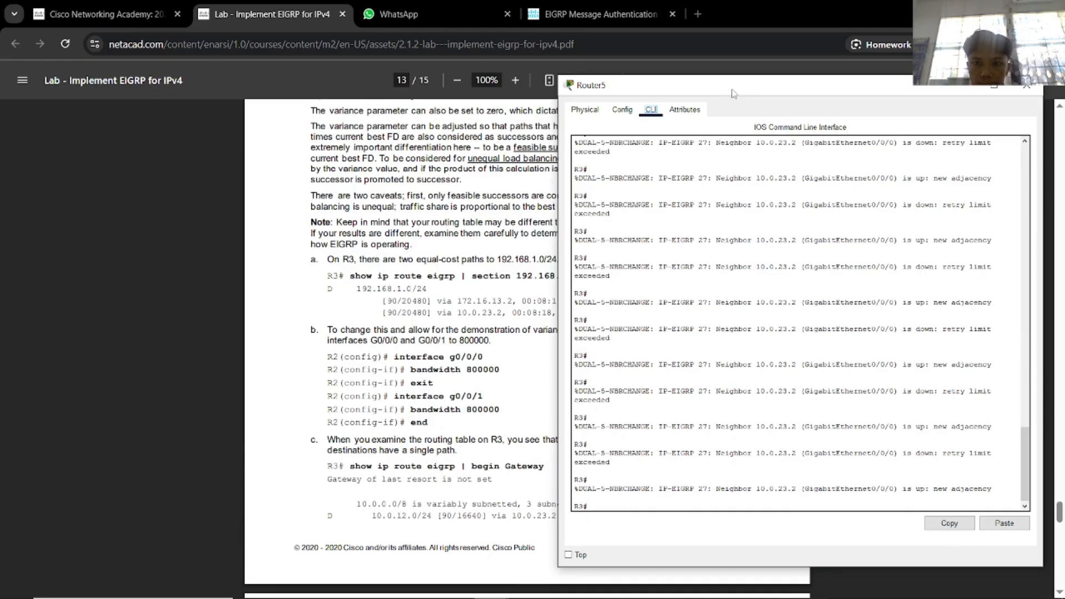
# Run show ip route eigrp on Router5, showing 192.168.1.0/24 via 172.16.13.2.
pyautogui.moveTo(734, 94); pyautogui.dragTo(824, 73)
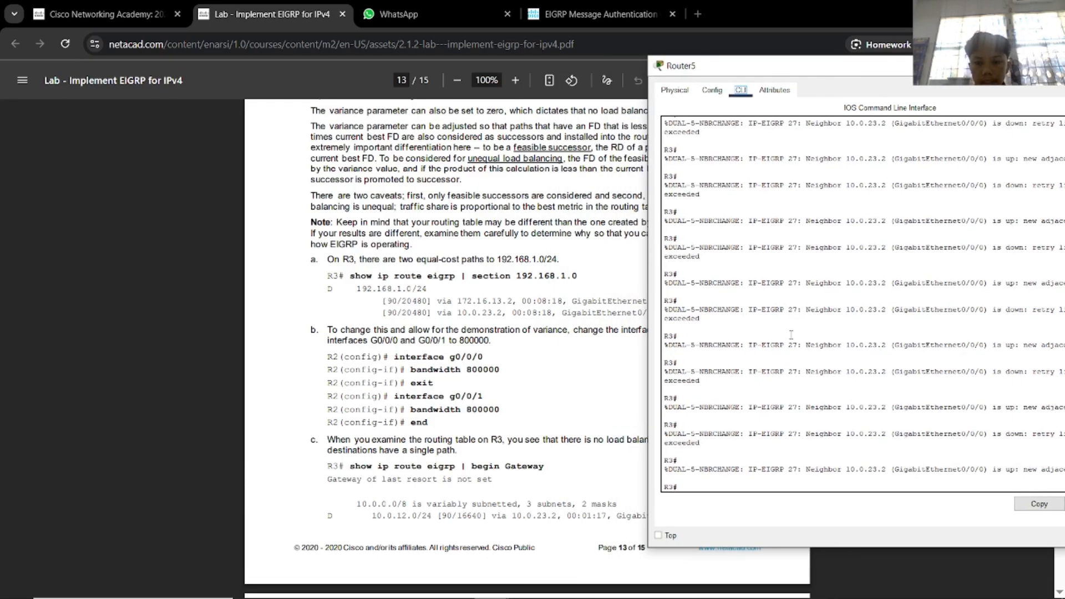
pyautogui.click(767, 450)
pyautogui.write('show')
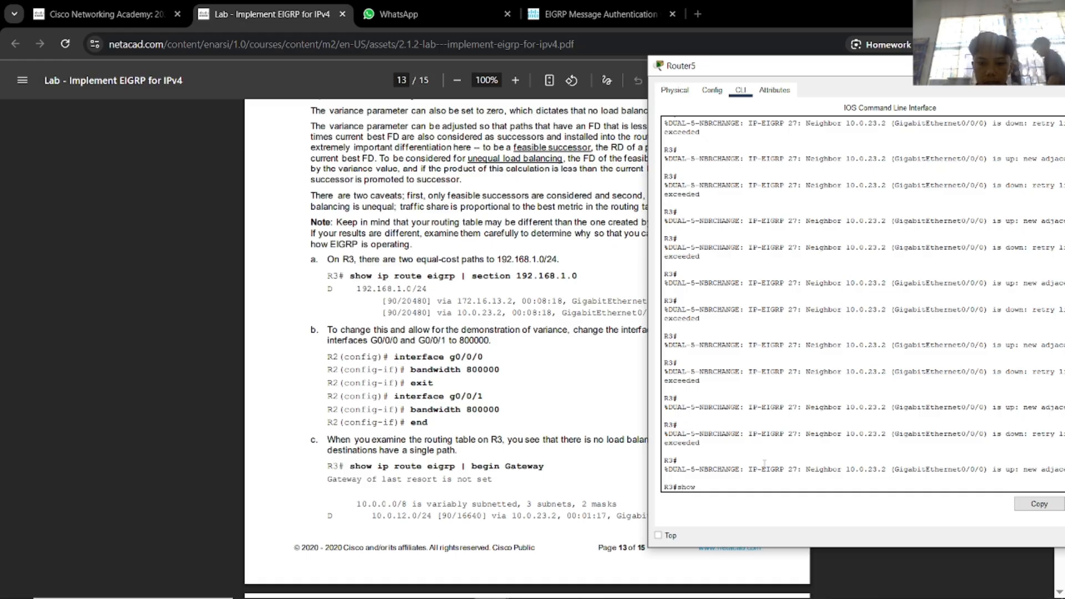
pyautogui.write(' ip ro')
pyautogui.press('Tab')
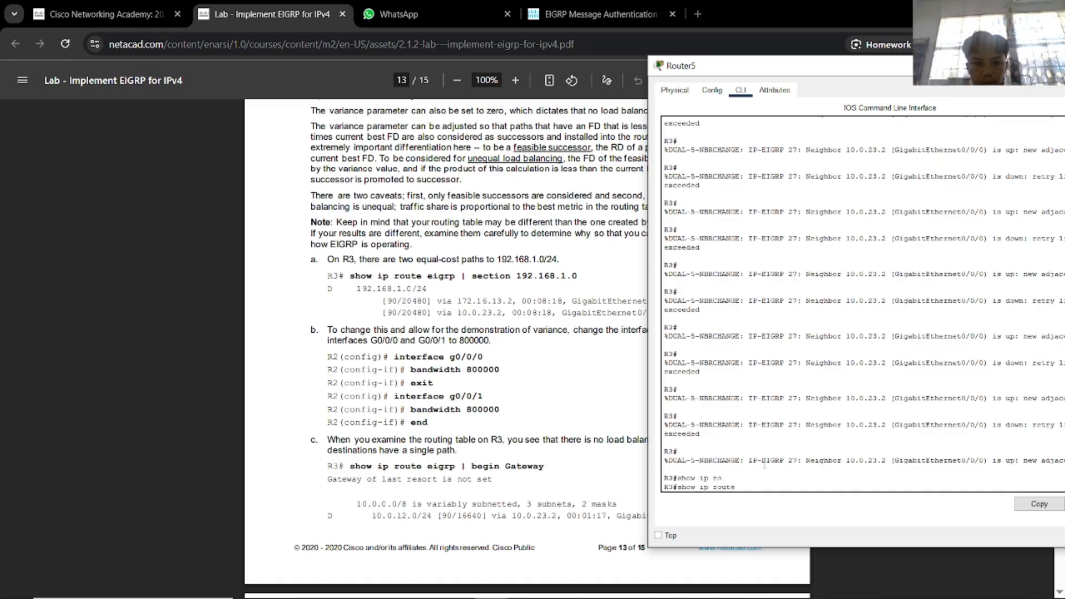
pyautogui.write('e')
pyautogui.press('Tab')
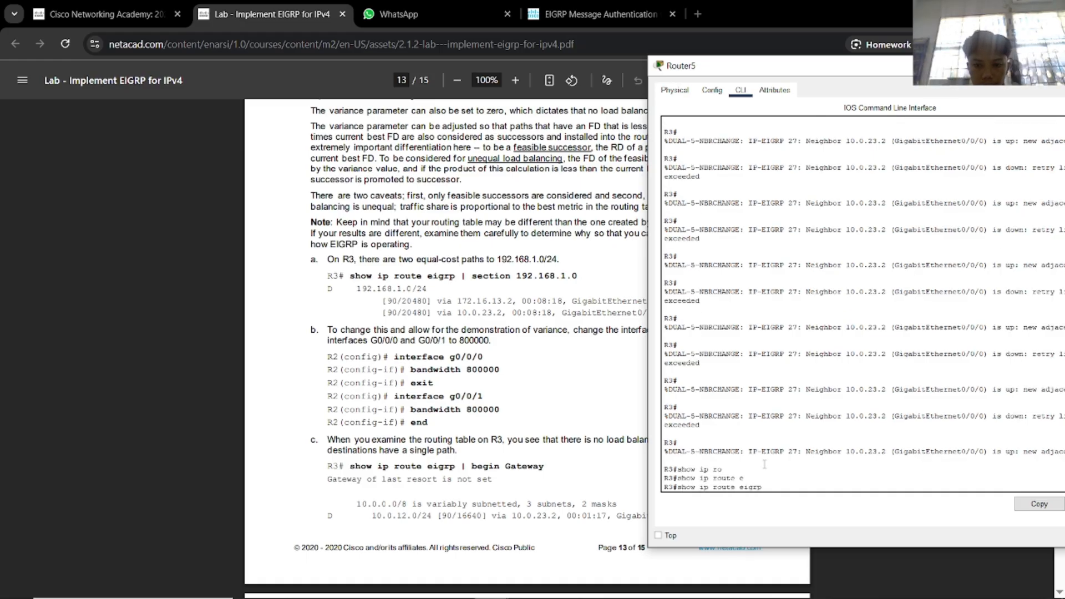
pyautogui.press('Return')
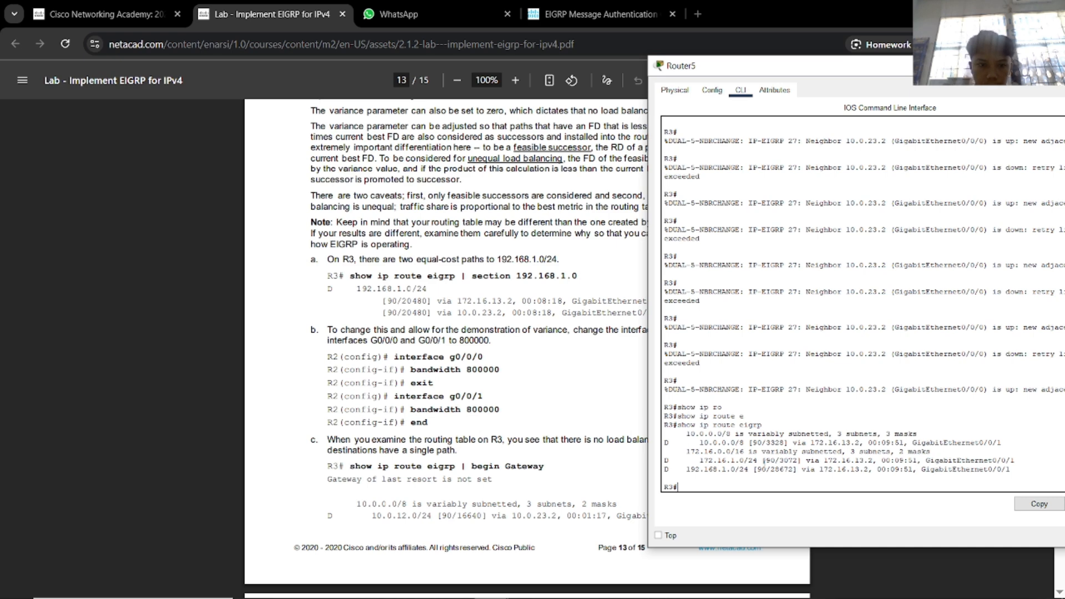
# Close Router5's console and pick out the 800000 bandwidth value in the PDF.
pyautogui.moveTo(954, 65); pyautogui.dragTo(831, 73)
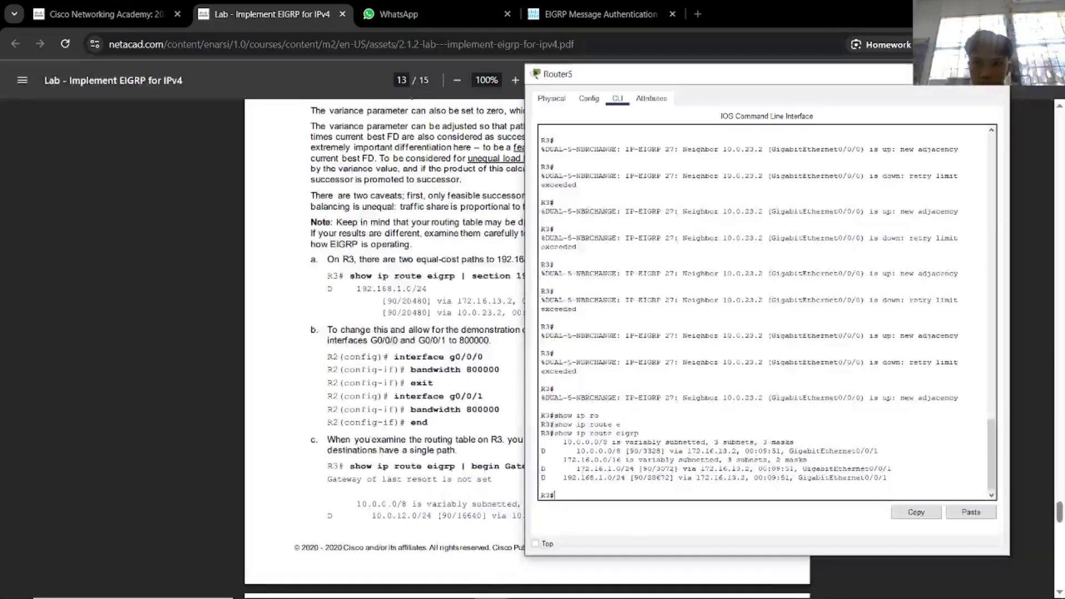
pyautogui.click(997, 73)
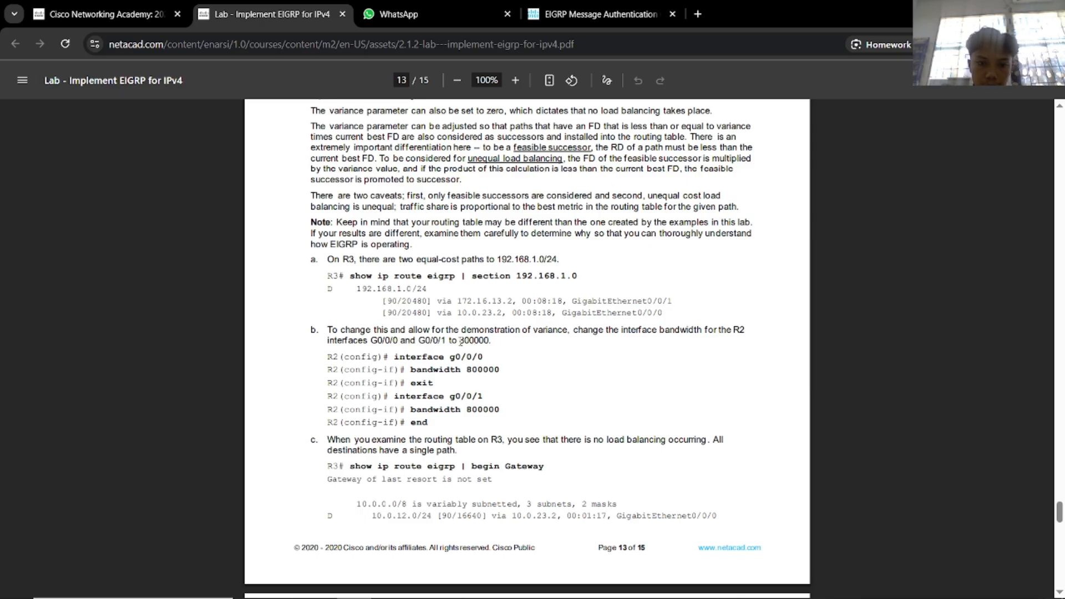
pyautogui.moveTo(459, 340); pyautogui.dragTo(489, 341)
pyautogui.click(542, 350)
# Open Router2's console and place it beside the lab instructions.
pyautogui.hotkey('alt', 'Tab')
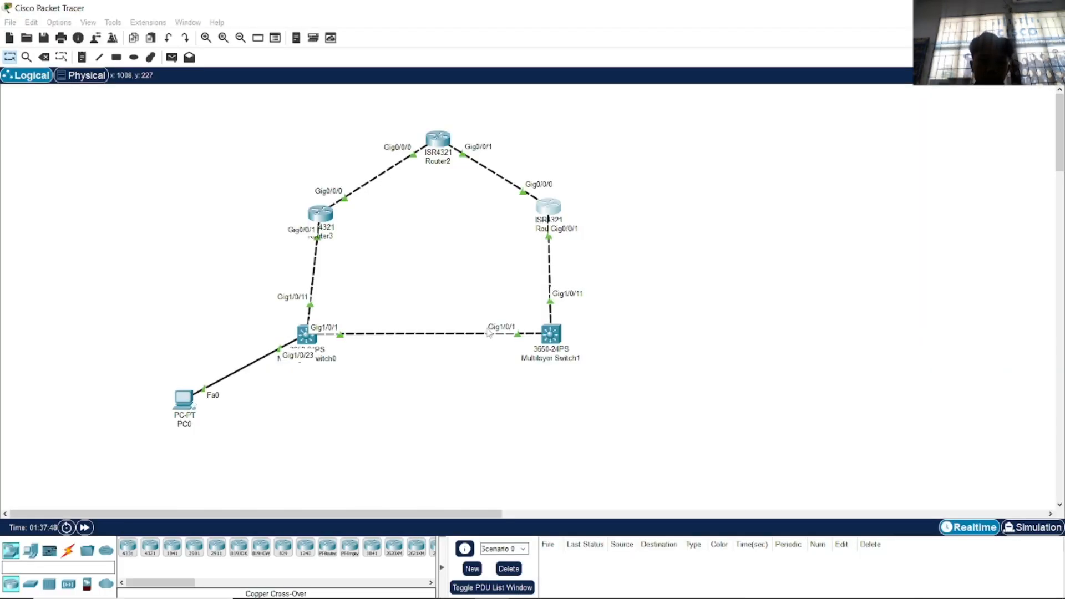
pyautogui.click(437, 139)
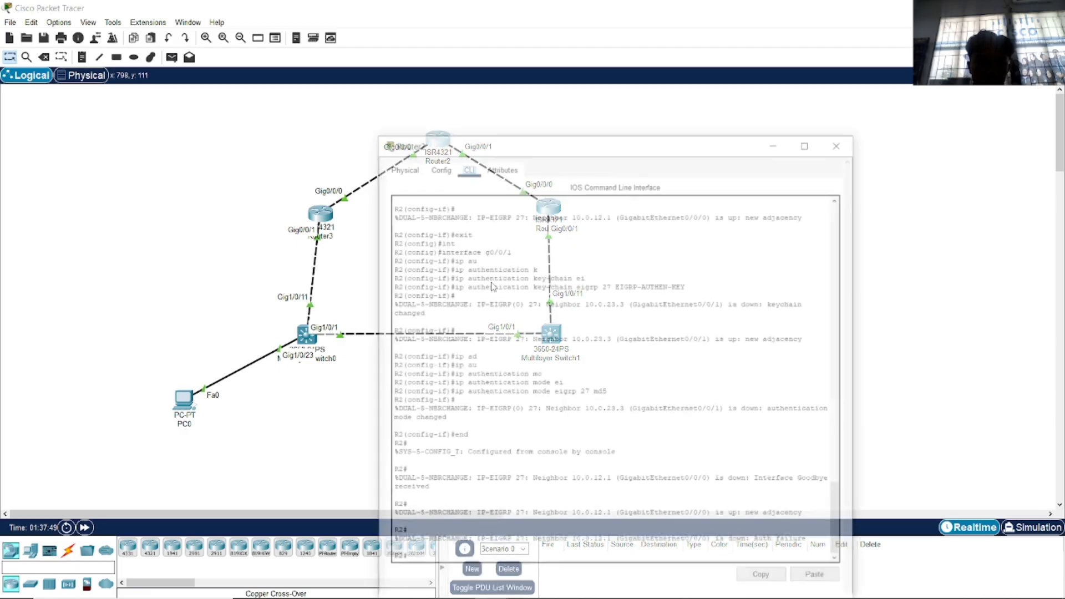
pyautogui.hotkey('alt', 'Tab')
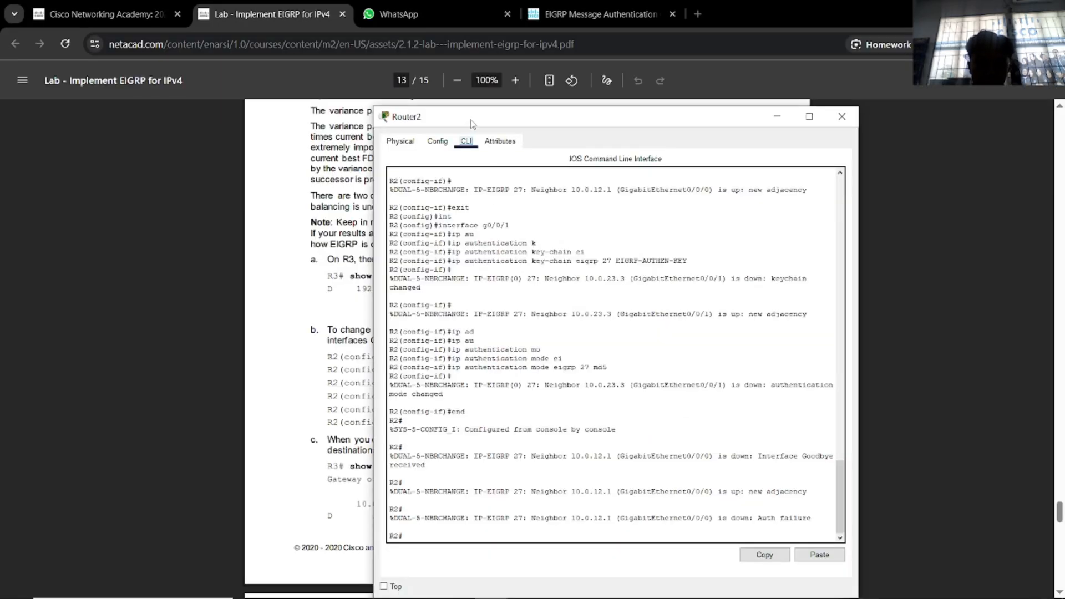
pyautogui.moveTo(472, 123); pyautogui.dragTo(678, 89)
# Enter interface g0/0/0 configuration on Router2 and begin the bandwidth command.
pyautogui.write('configure')
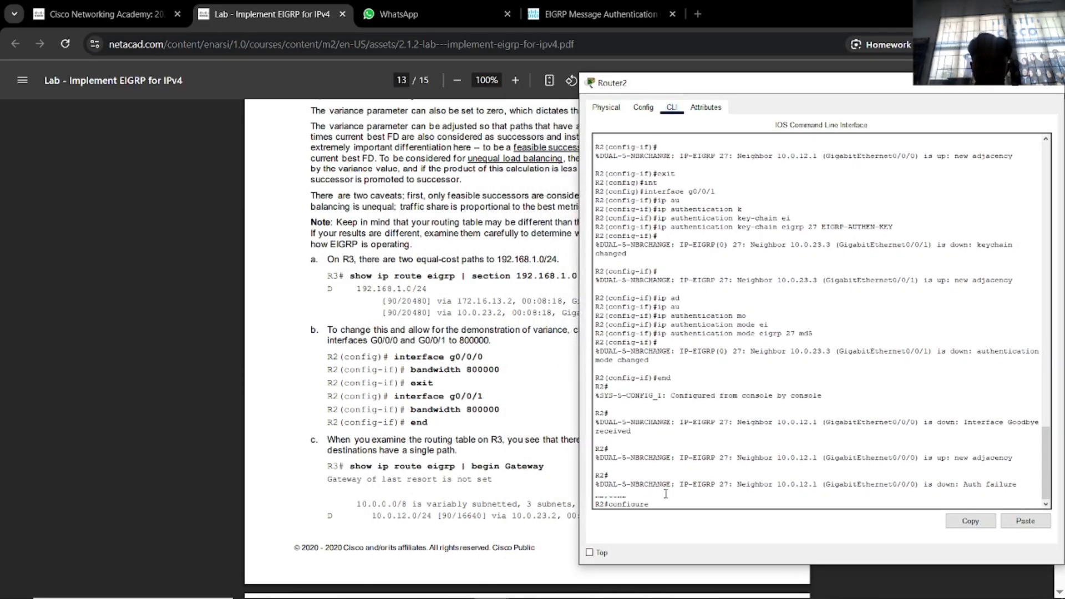
pyautogui.write(' t')
pyautogui.press('Tab')
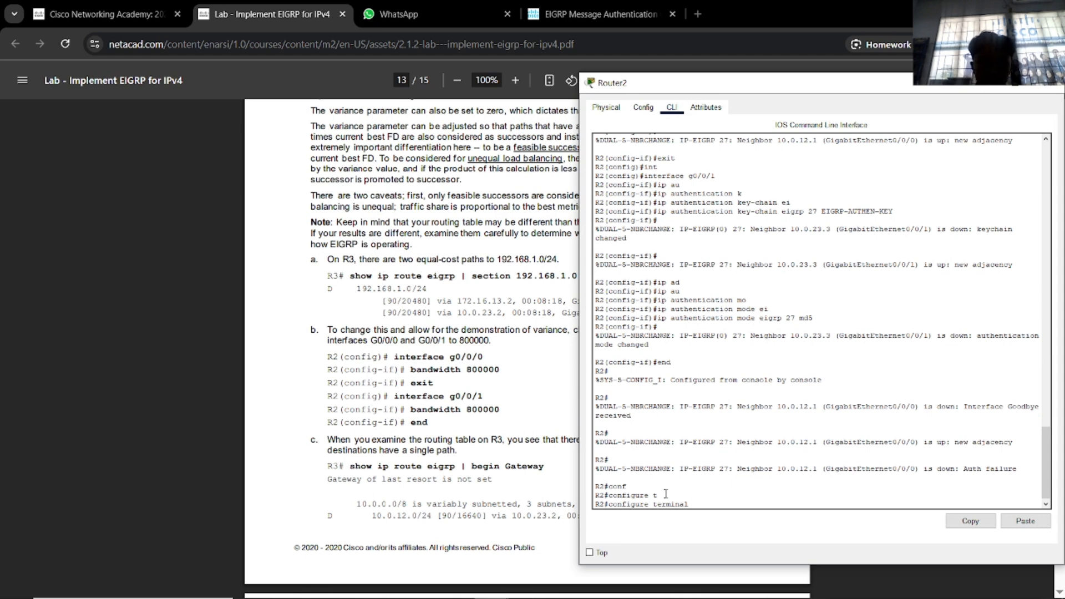
pyautogui.press('Return')
pyautogui.write('int')
pyautogui.press('Tab')
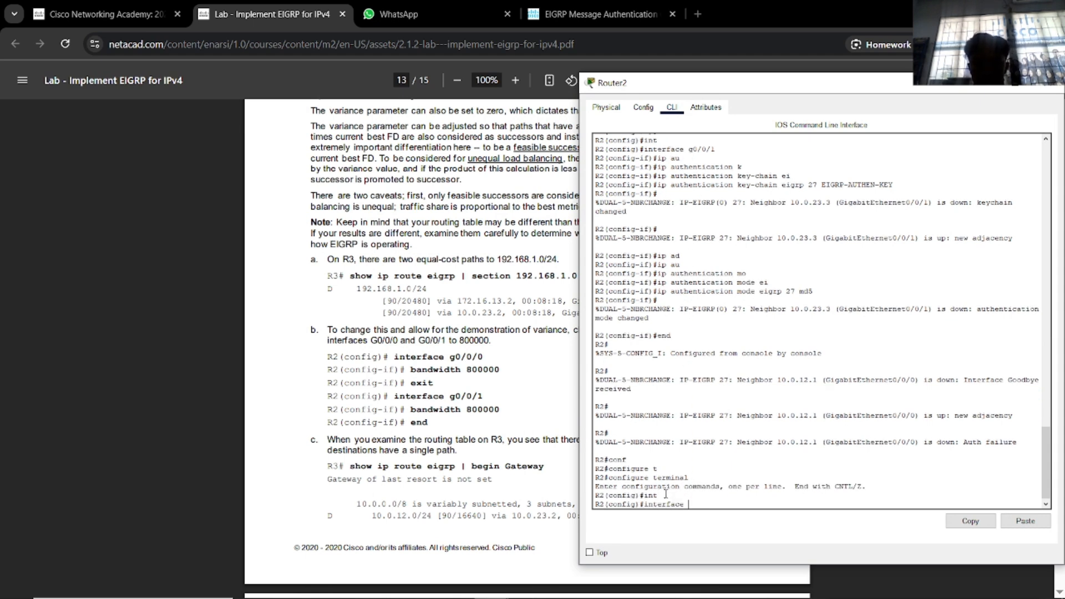
pyautogui.write('g0/0/0')
pyautogui.press('Return')
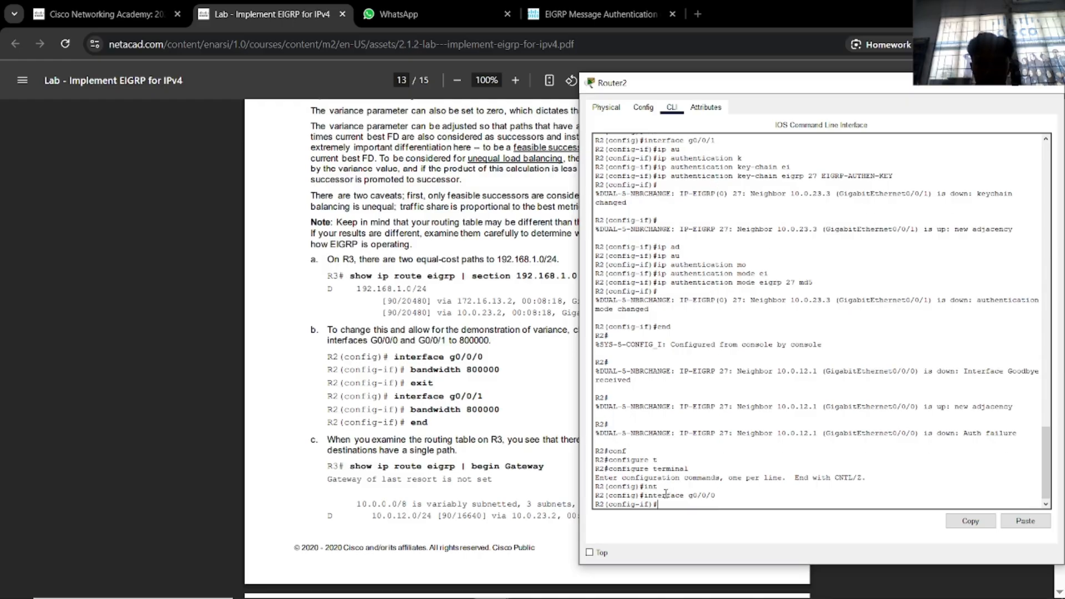
pyautogui.write('ba')
pyautogui.press('Tab')
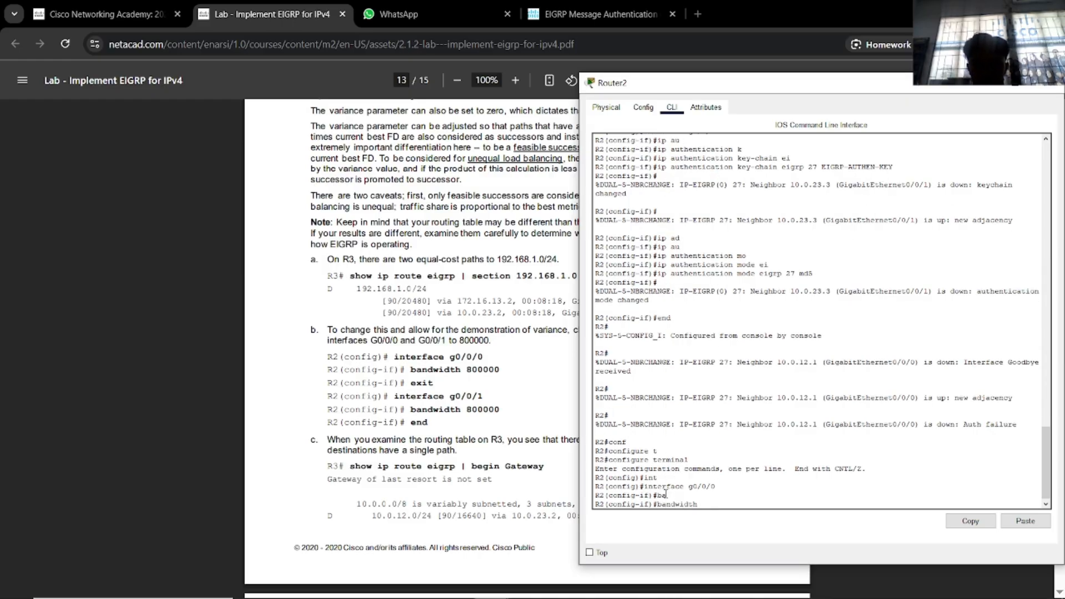
# Copy 800000 from the lab PDF and set bandwidth 800000 on Router2's G0/0/0.
pyautogui.click(501, 370)
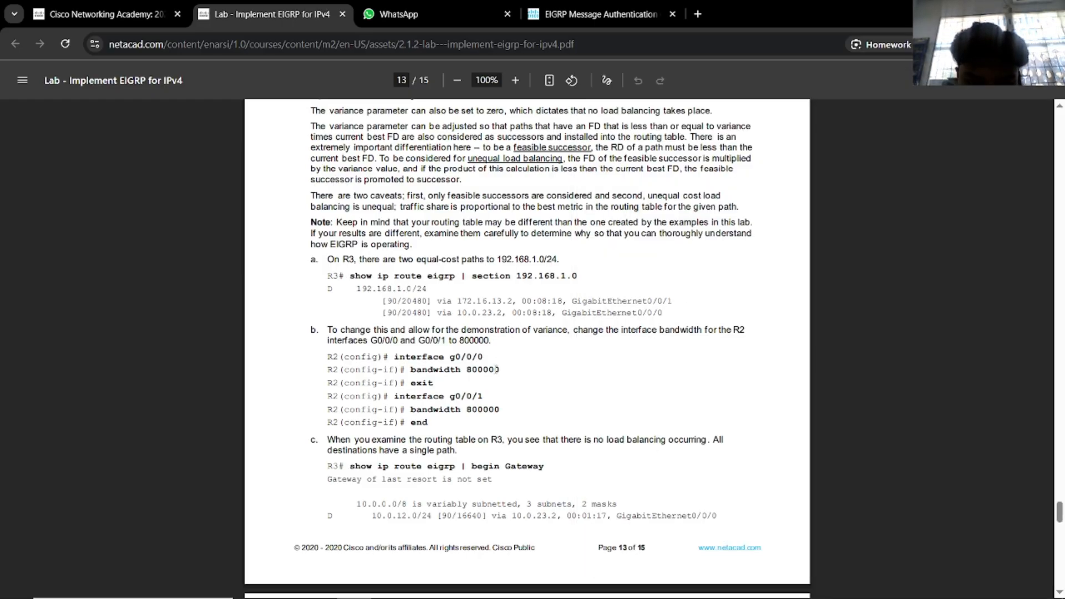
pyautogui.moveTo(501, 370); pyautogui.dragTo(467, 369)
pyautogui.hotkey('ctrl', 'c')
pyautogui.rightClick(487, 124)
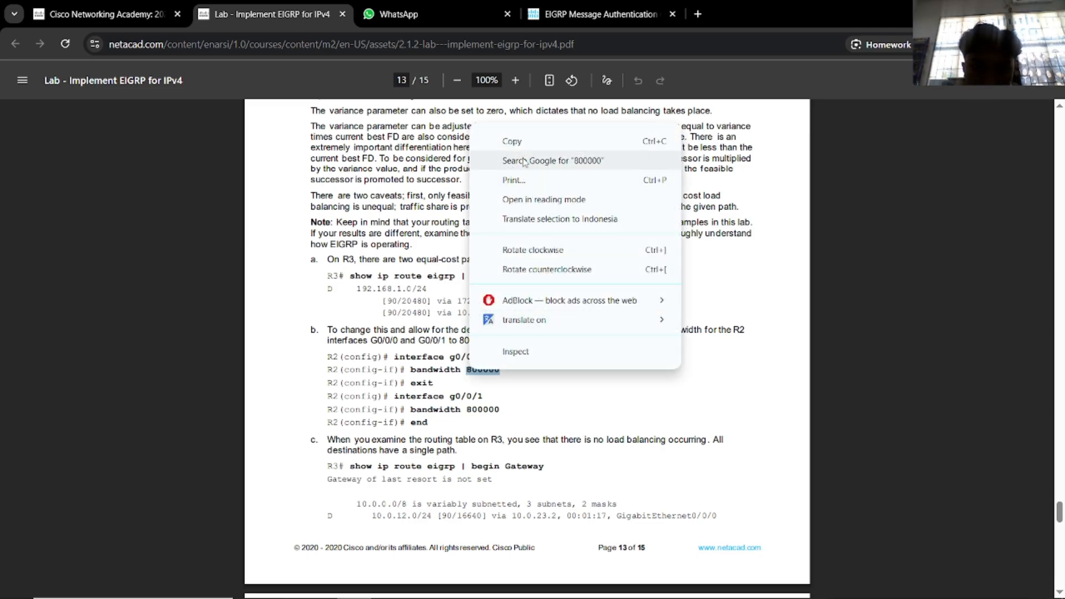
pyautogui.click(533, 142)
pyautogui.hotkey('alt', 'Tab')
pyautogui.hotkey('ctrl', 'v')
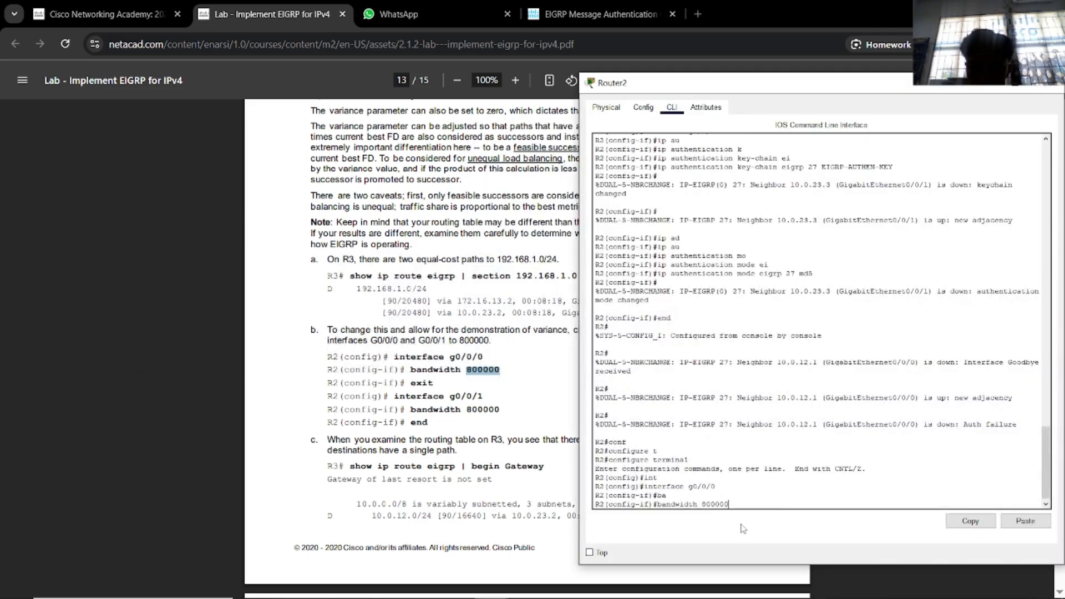
pyautogui.press('Return')
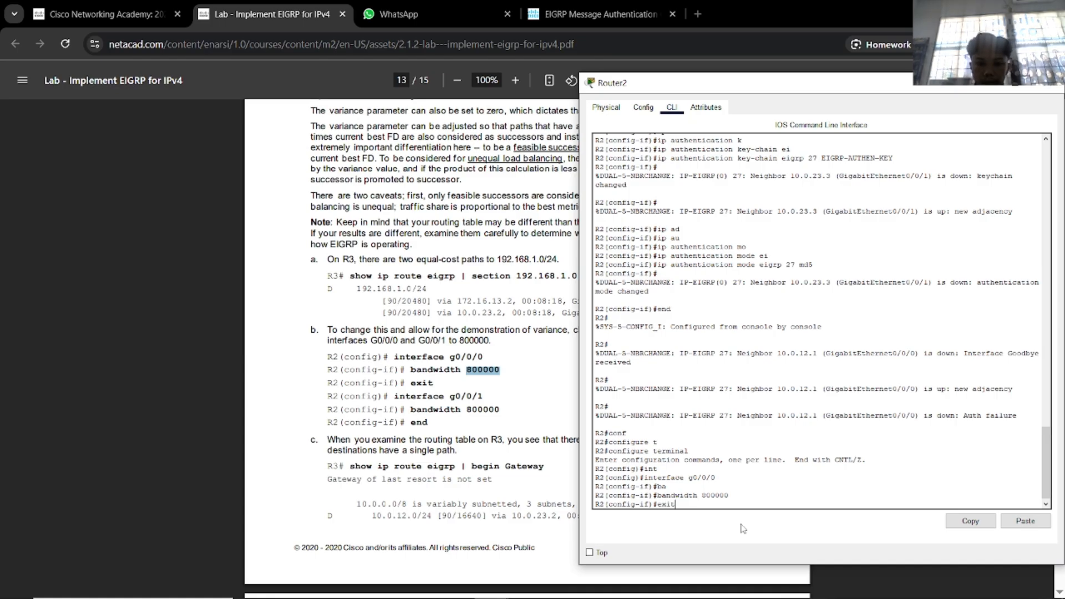
pyautogui.write('exit')
pyautogui.press('Return')
# Set bandwidth 800000 on interface G0/0/1.
pyautogui.write('int')
pyautogui.press('Tab')
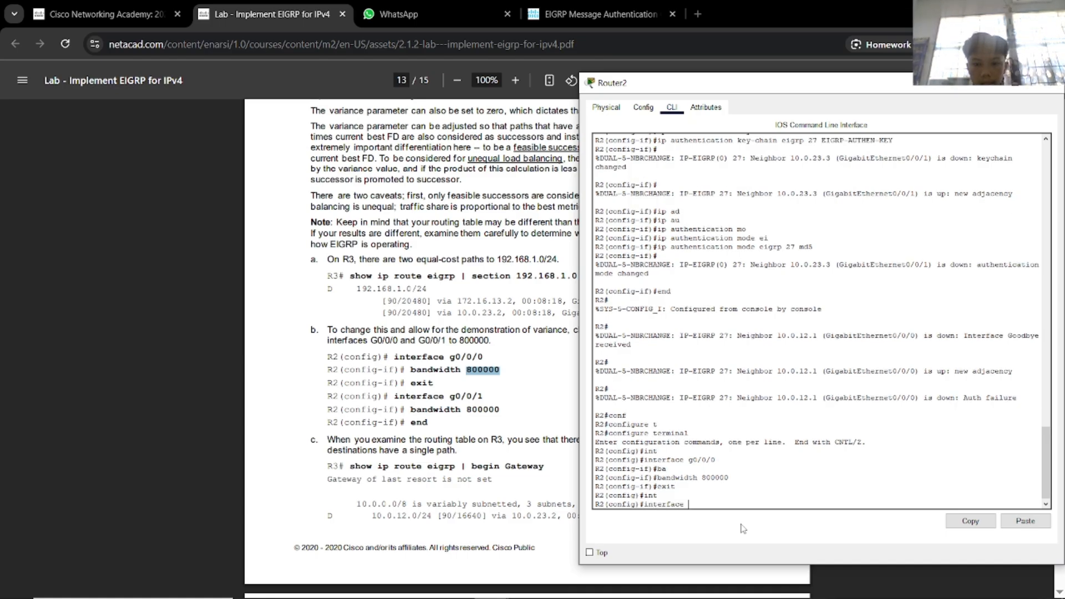
pyautogui.write('g')
pyautogui.press('Tab')
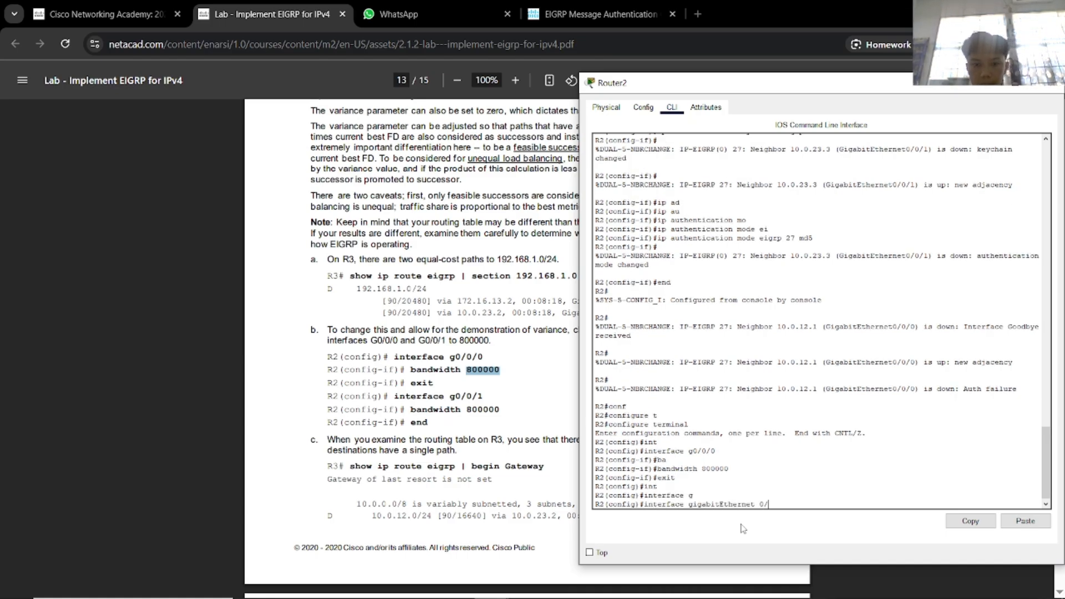
pyautogui.write('0/0/1')
pyautogui.press('Return')
pyautogui.write('b')
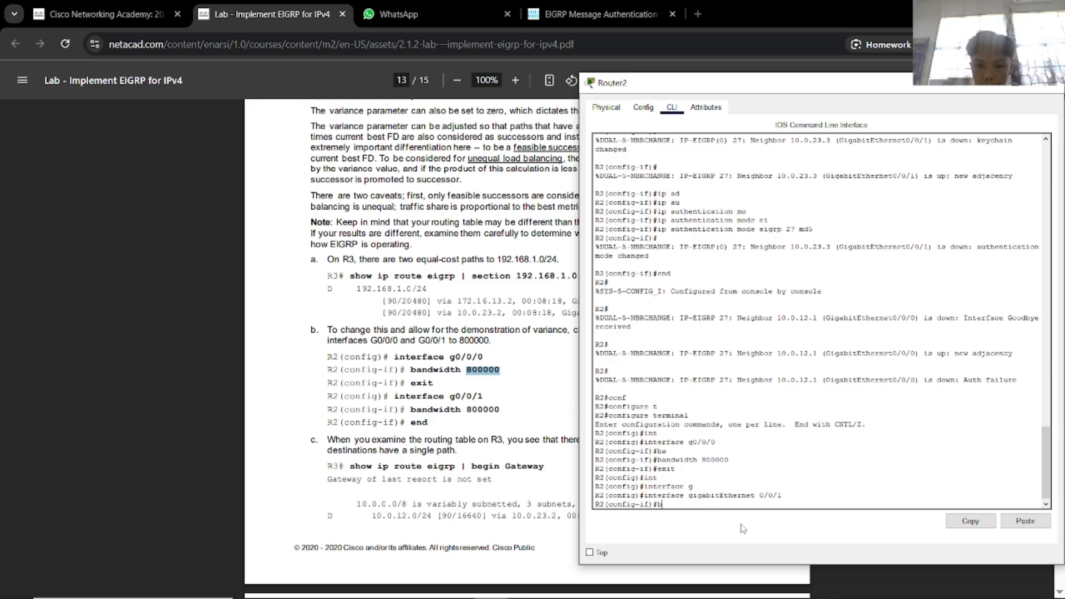
pyautogui.write('and')
pyautogui.press('Tab')
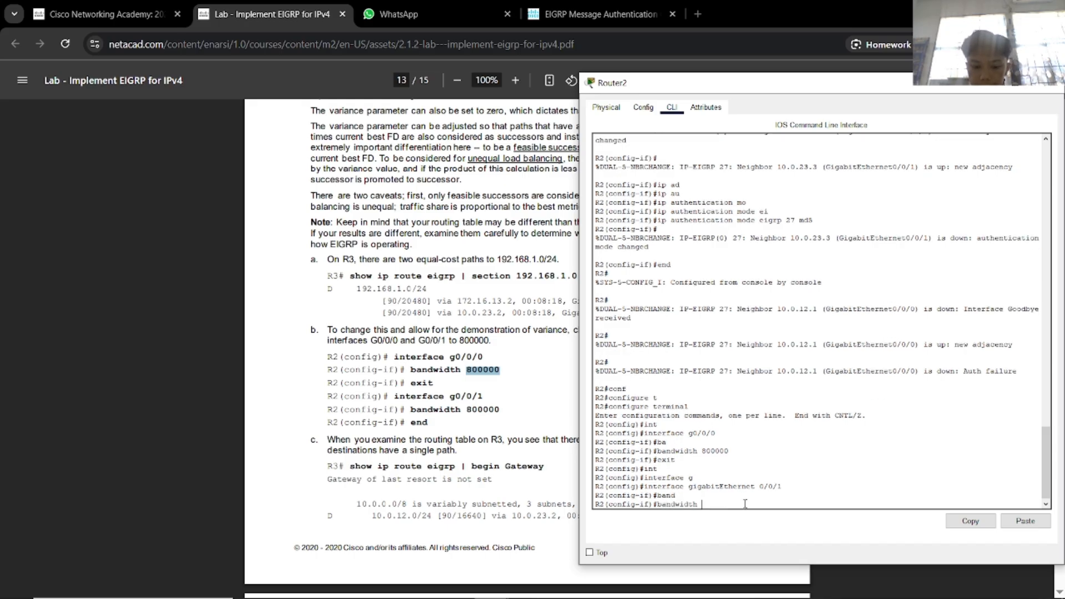
pyautogui.write('800000')
pyautogui.press('Return')
# End configuration mode and close Router2's console window.
pyautogui.write('end')
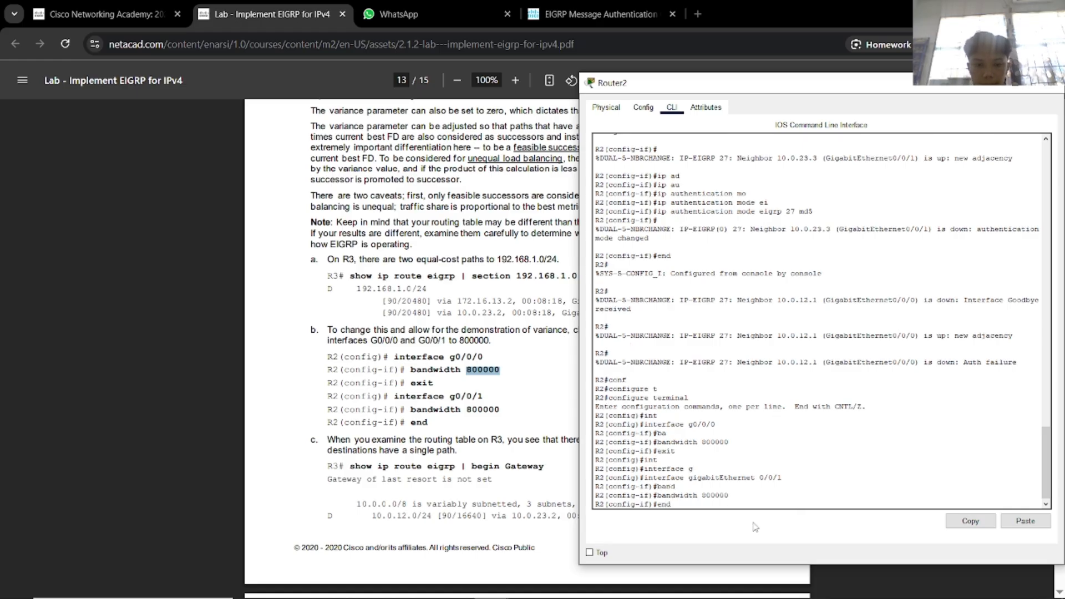
pyautogui.press('Return')
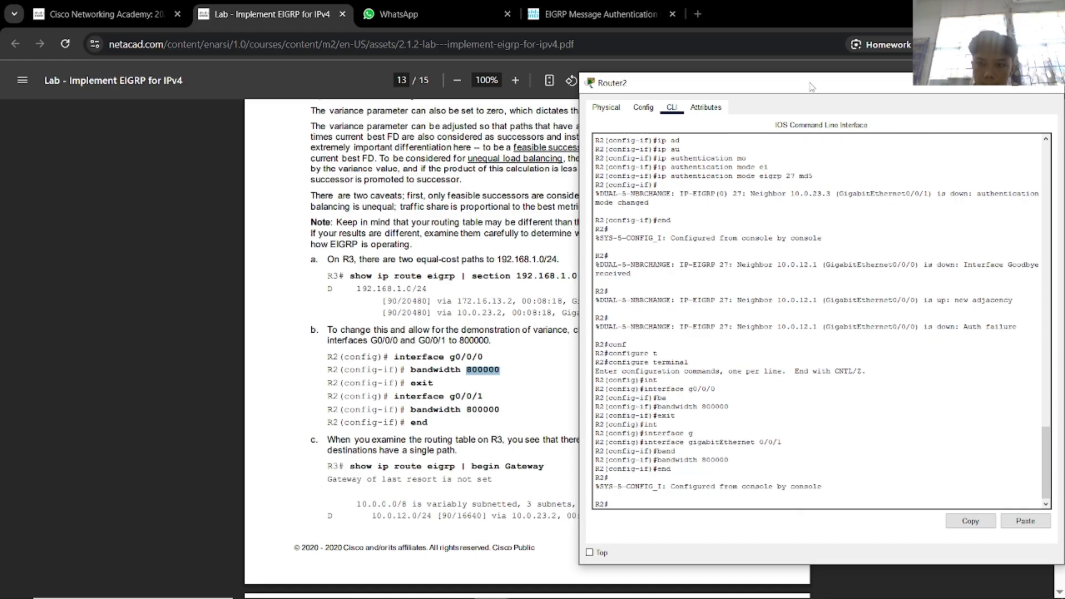
pyautogui.moveTo(813, 85); pyautogui.dragTo(662, 81)
pyautogui.click(897, 79)
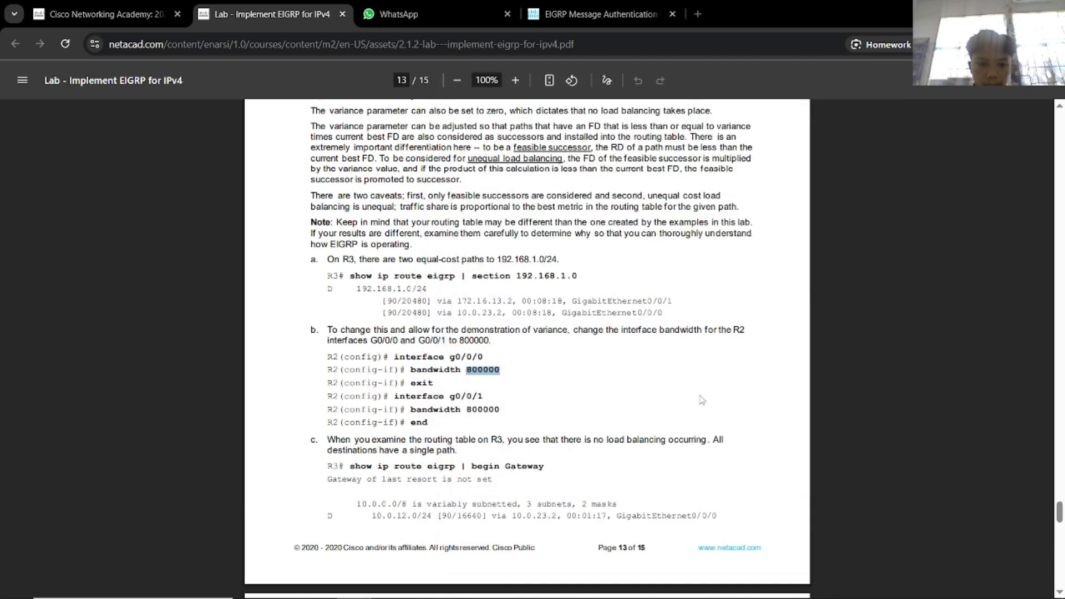
pyautogui.hotkey('alt', 'Tab')
pyautogui.click(556, 221)
# Run 'show ip route eigrp' on R3 and compare the routes against the lab PDF.
pyautogui.hotkey('alt', 'Tab')
pyautogui.hotkey('alt', 'Tab')
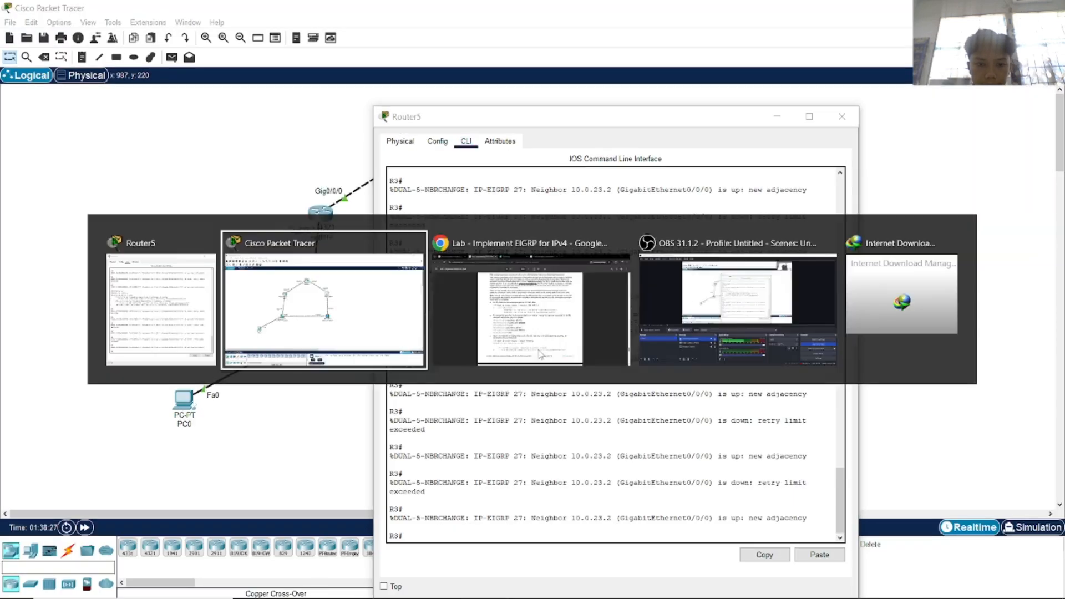
pyautogui.scroll(-3, 512, 455)
pyautogui.hotkey('alt', 'Tab')
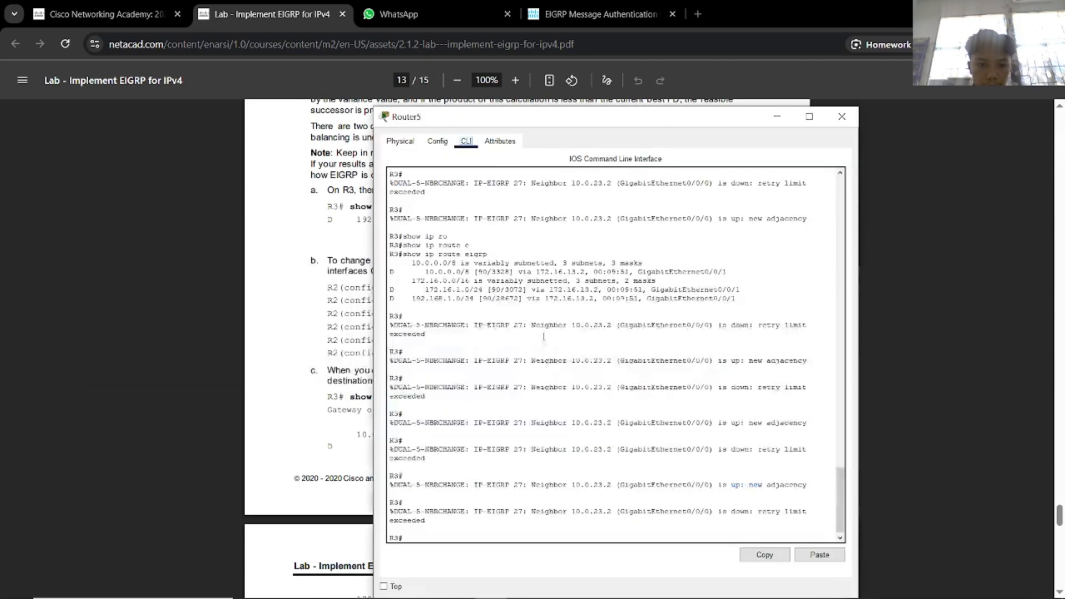
pyautogui.moveTo(666, 118); pyautogui.dragTo(892, 36)
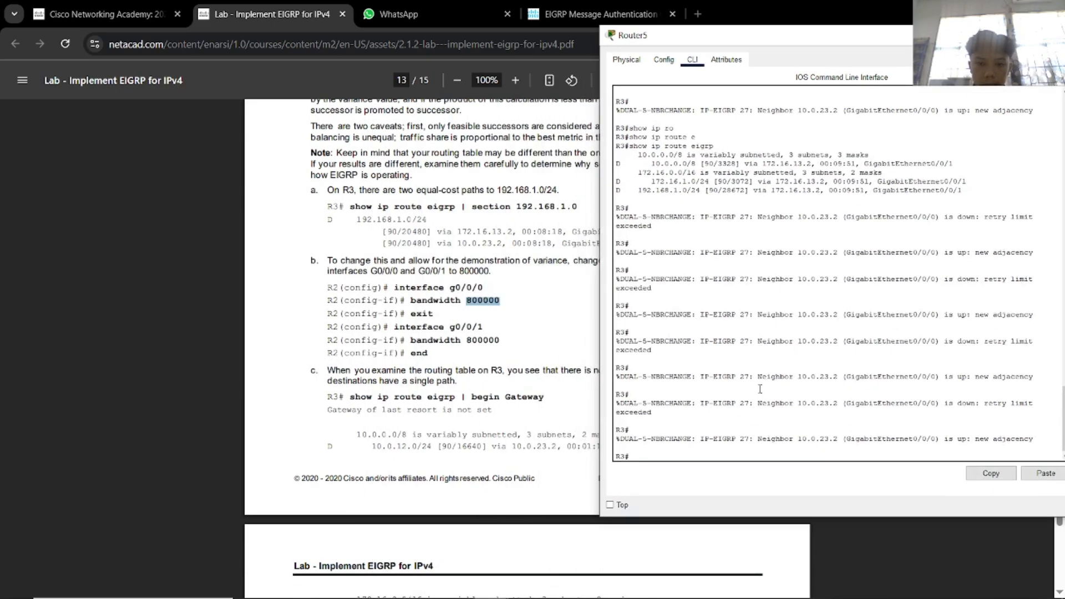
pyautogui.write('show ip ro')
pyautogui.press('Tab')
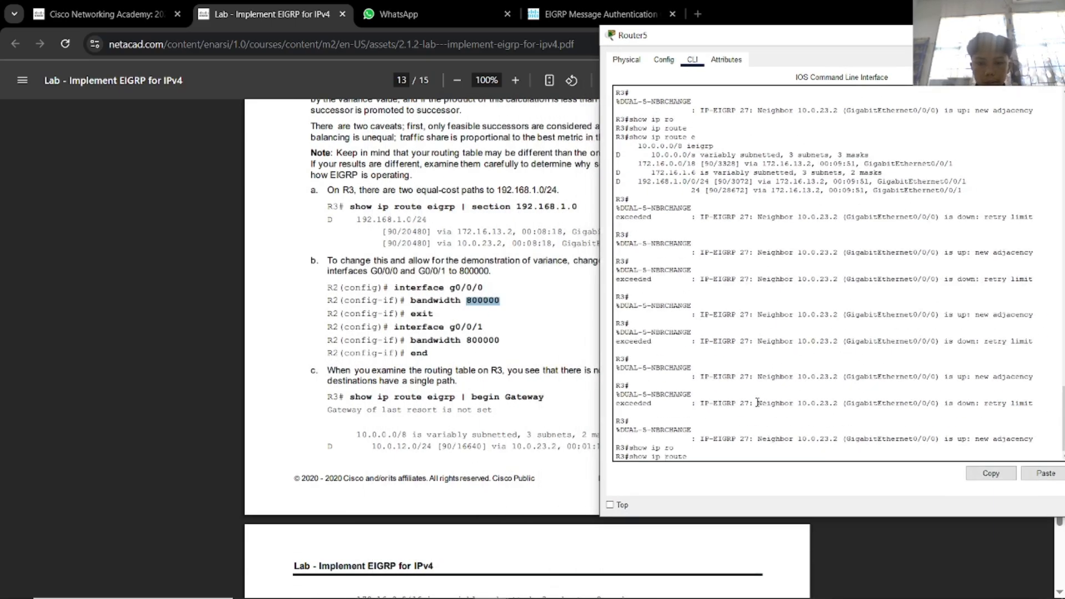
pyautogui.write('ei')
pyautogui.press('Tab')
pyautogui.press('Return')
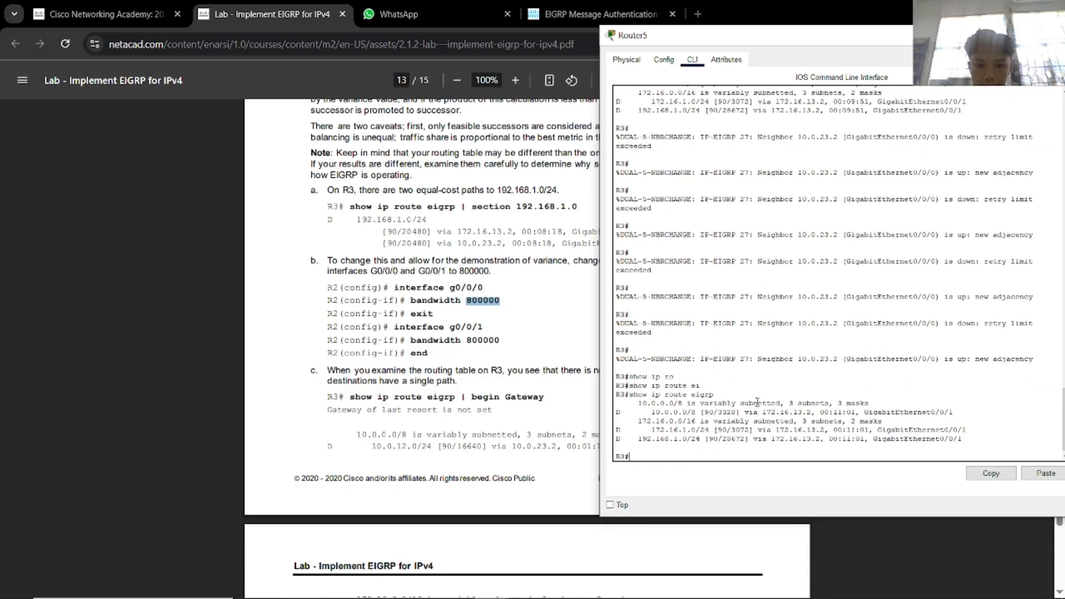
pyautogui.scroll(-5, 524, 427)
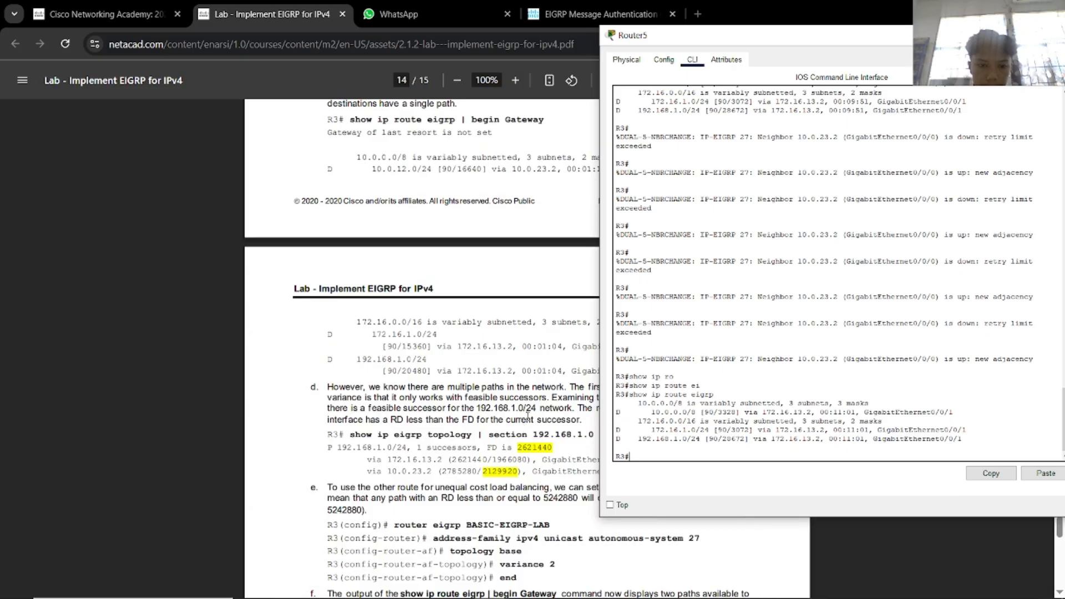
pyautogui.scroll(-9, 528, 415)
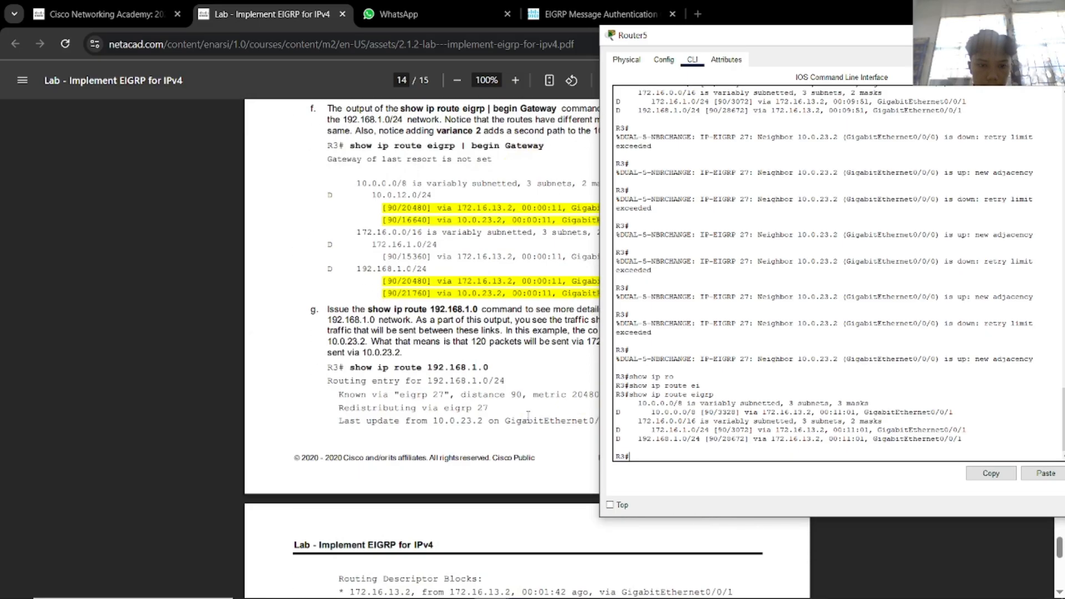
pyautogui.scroll(-12, 529, 415)
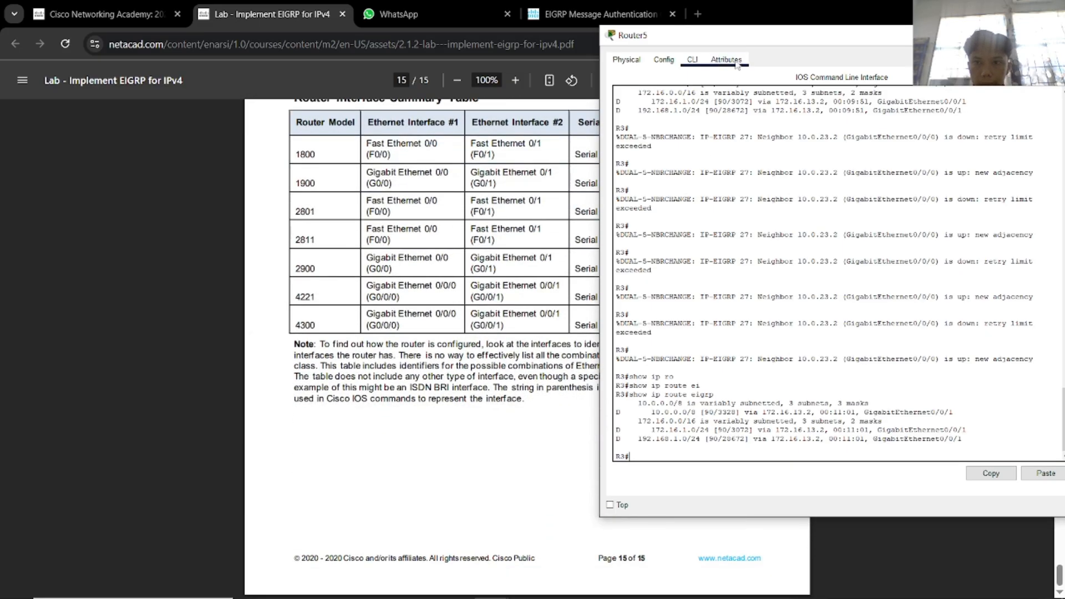
pyautogui.hotkey('alt', 'Tab')
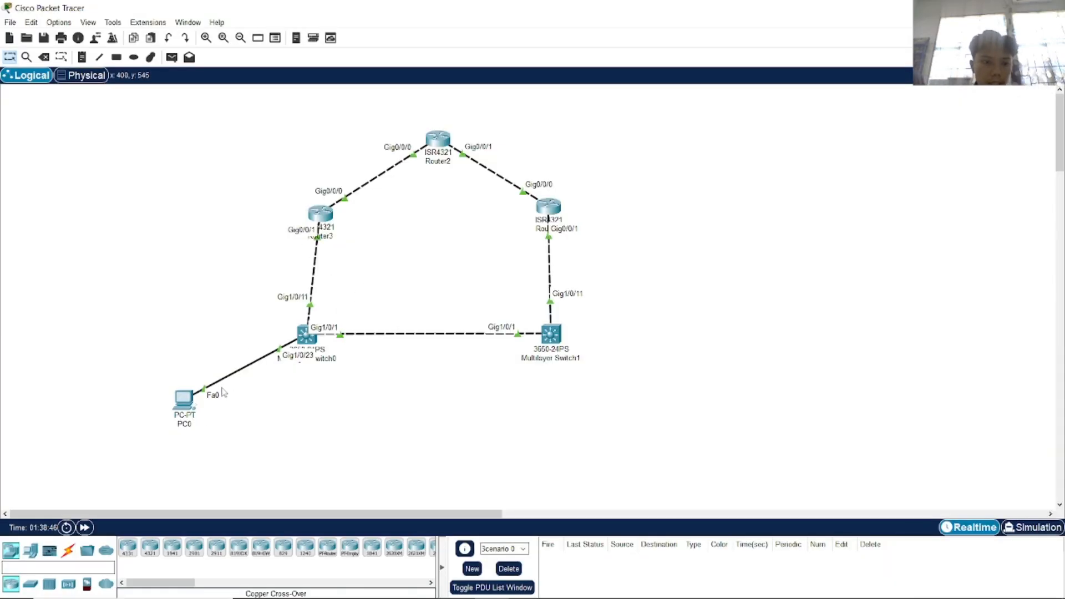
# Open PC0's command prompt and ping 10.0.23.2 and 10.0.23.1.
pyautogui.click(183, 397)
pyautogui.moveTo(583, 148); pyautogui.dragTo(714, 126)
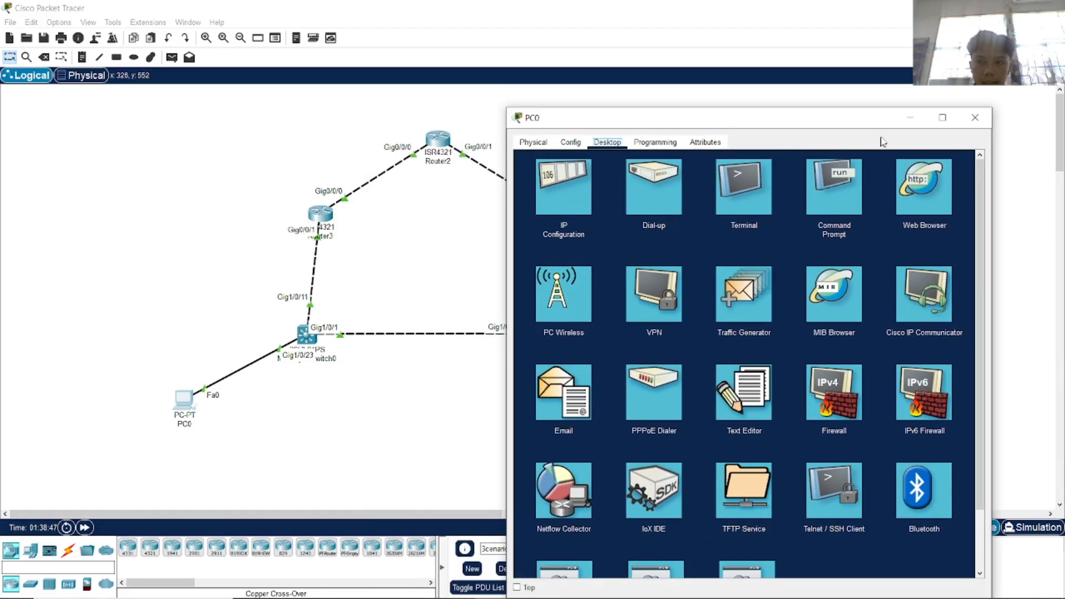
pyautogui.click(848, 185)
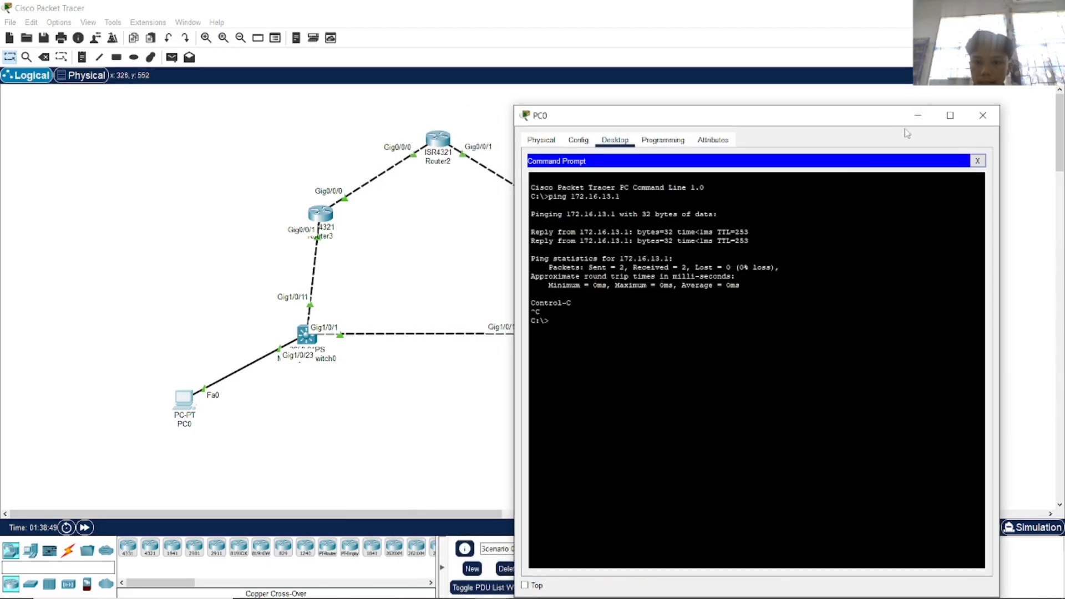
pyautogui.click(918, 115)
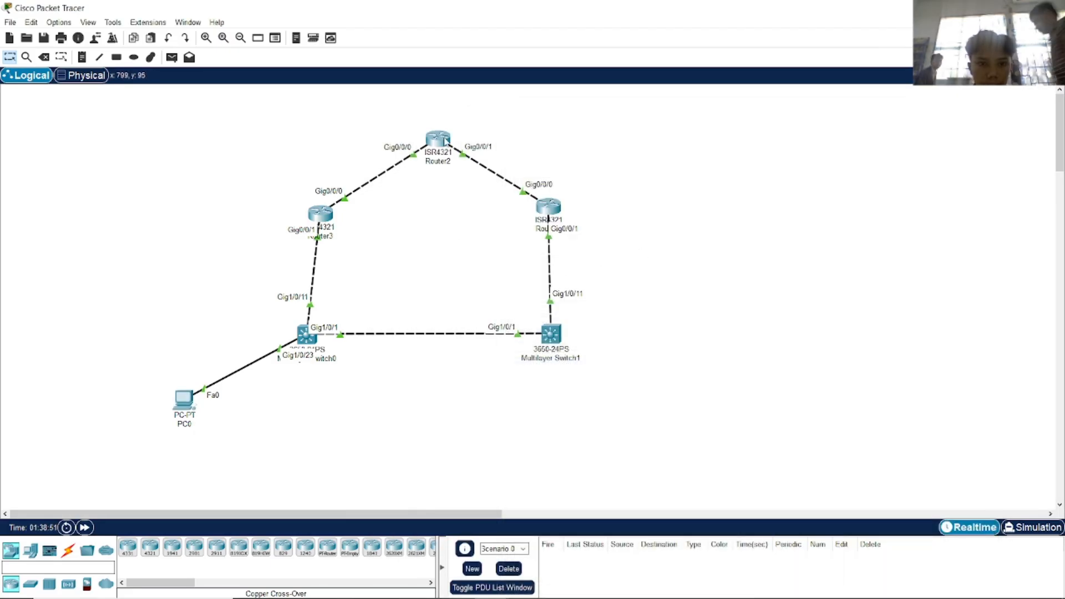
pyautogui.moveTo(445, 141)
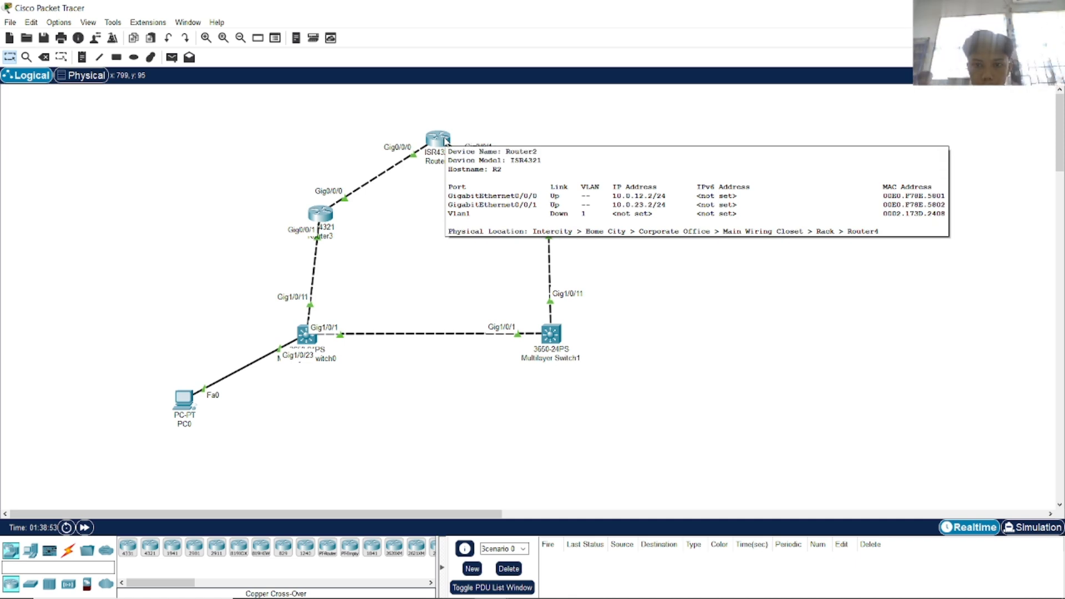
pyautogui.hotkey('alt', 'Tab')
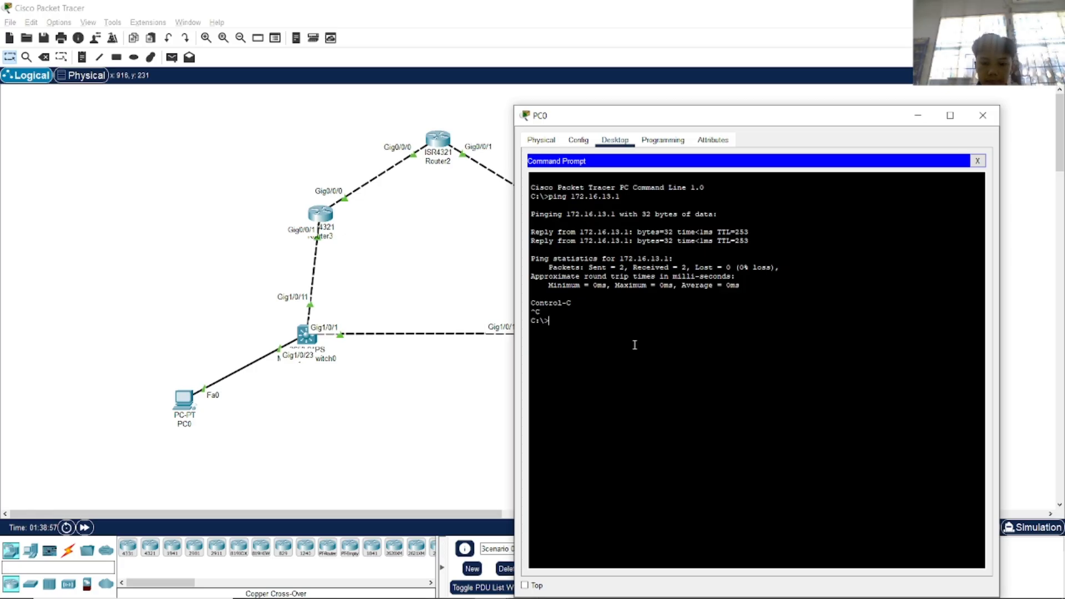
pyautogui.write('ping 10.0.23.2')
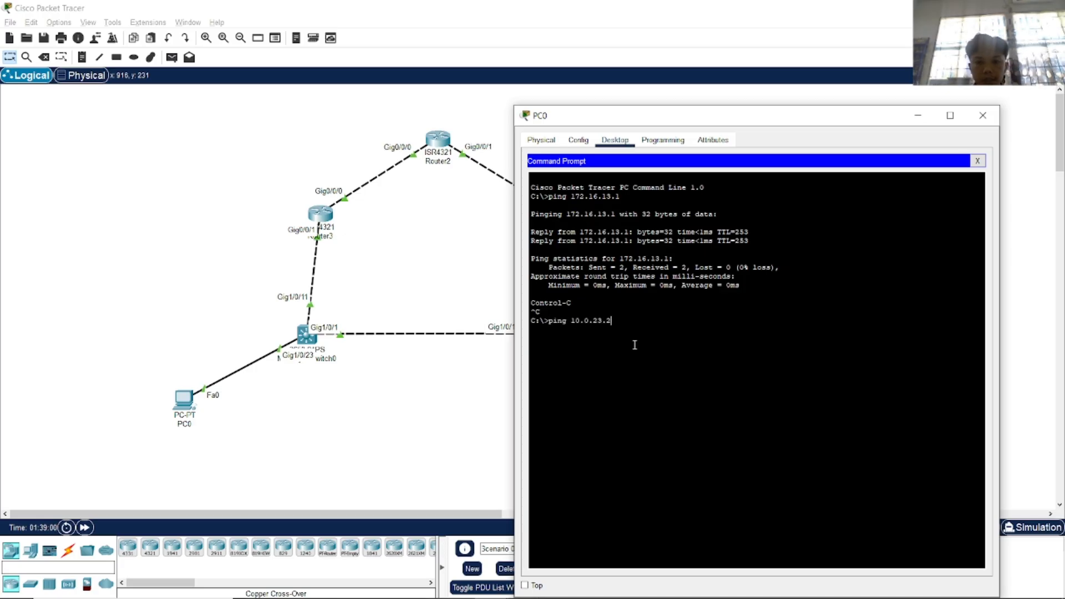
pyautogui.press('Return')
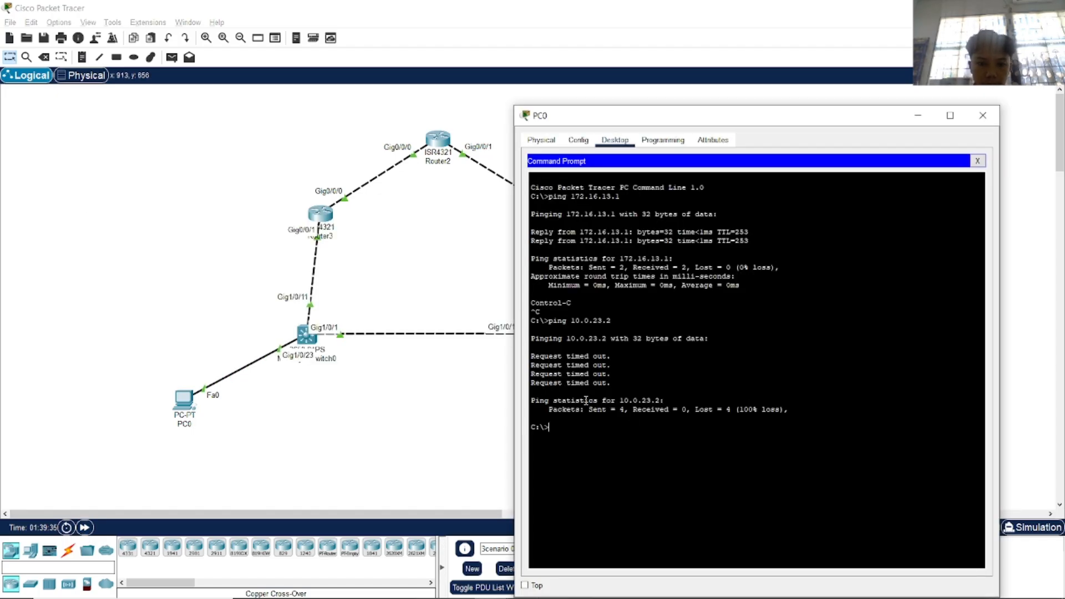
pyautogui.press('Up')
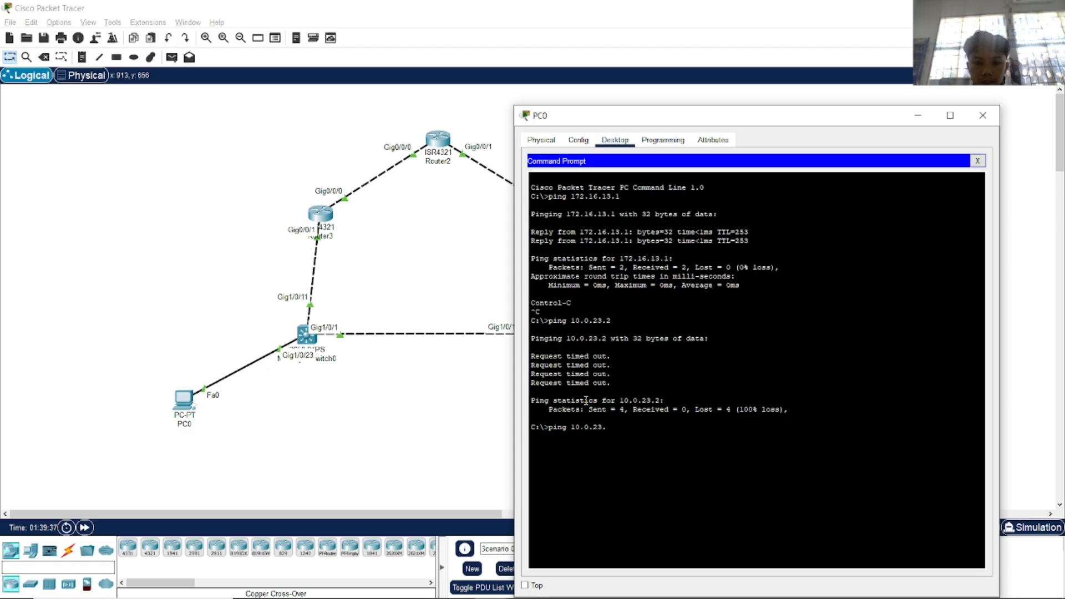
pyautogui.write('1')
pyautogui.press('Return')
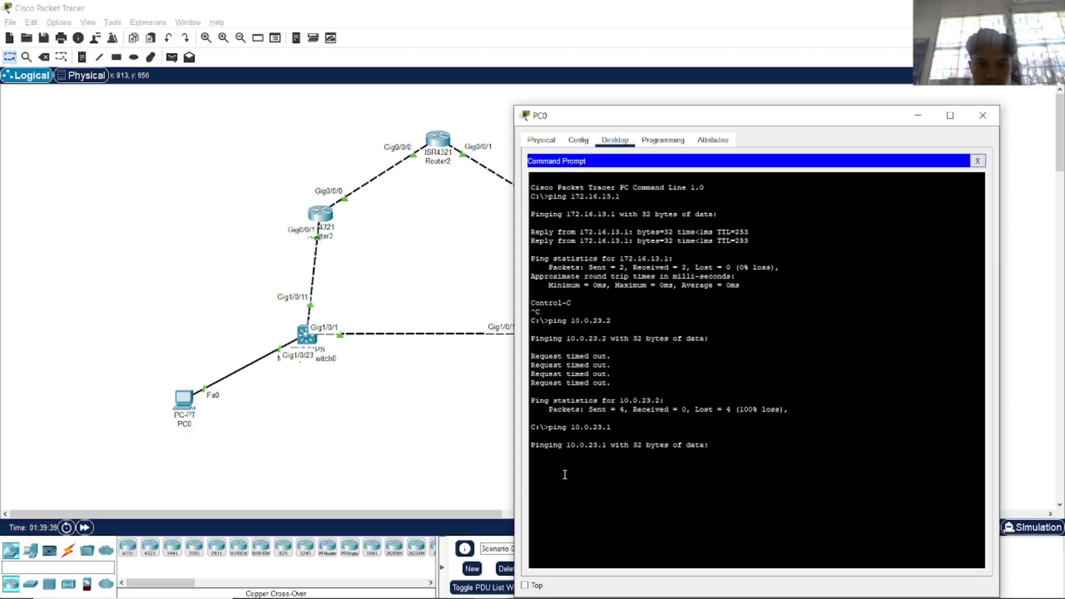
# Fast-forward simulation time, ping 172.16.1.2, and close PC0's window.
pyautogui.click(84, 528)
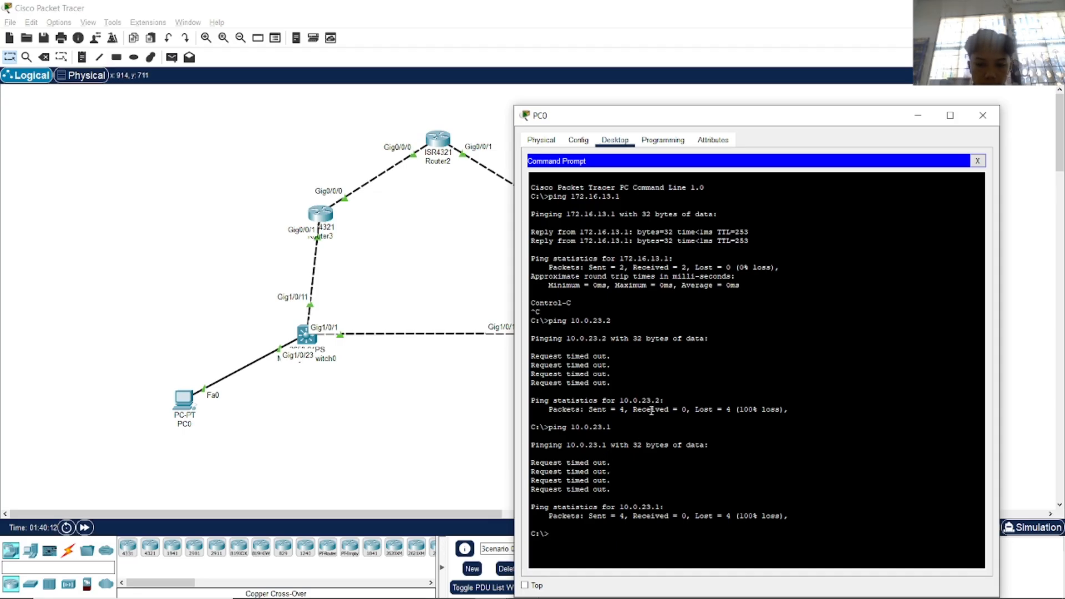
pyautogui.hotkey('alt', 'Tab')
pyautogui.moveTo(556, 337)
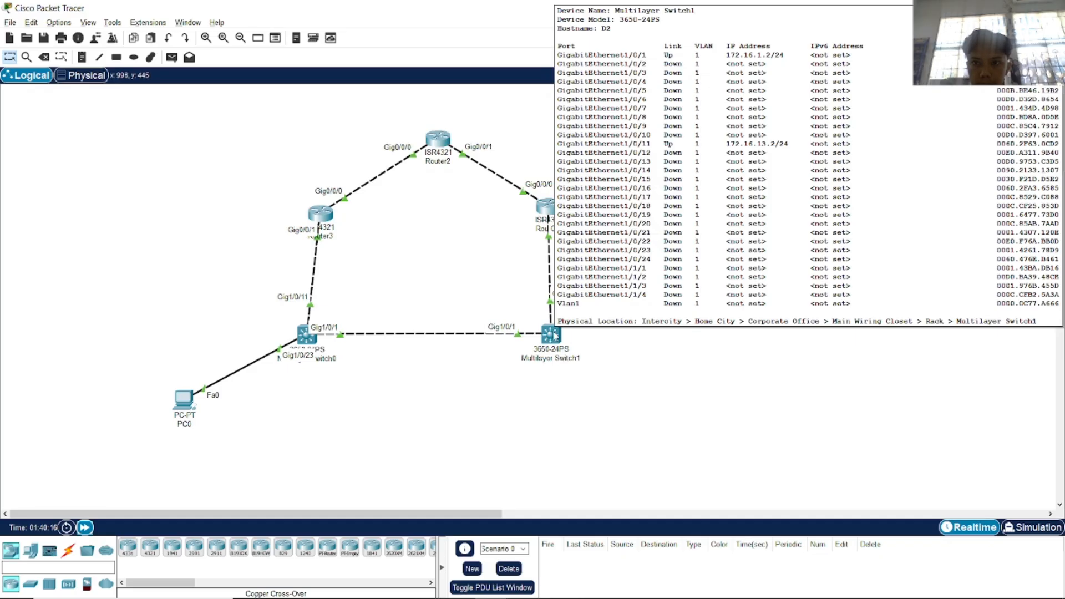
pyautogui.hotkey('alt', 'Tab')
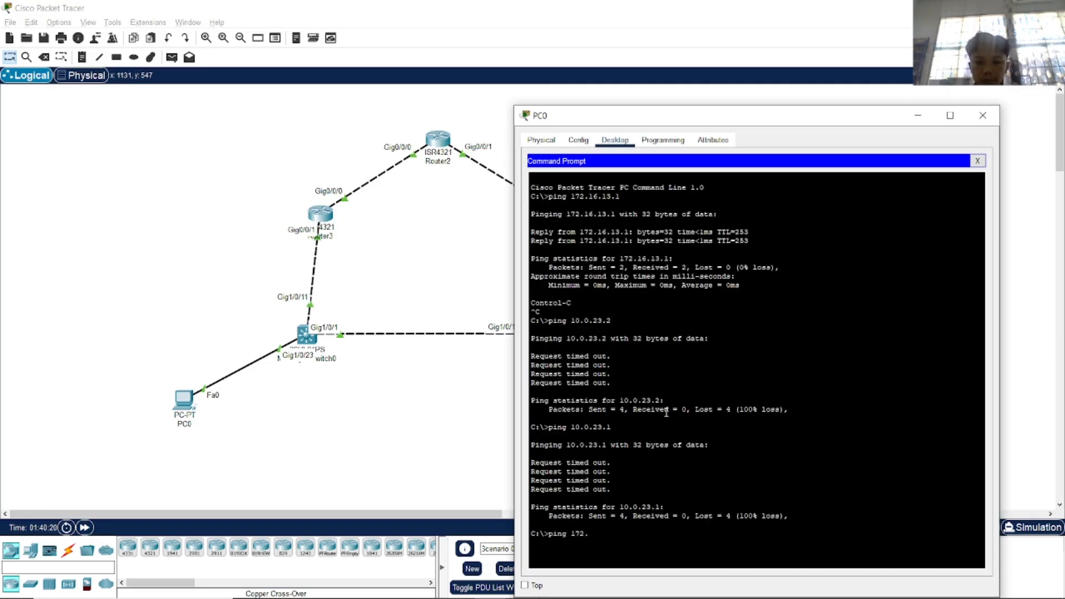
pyautogui.press('Return')
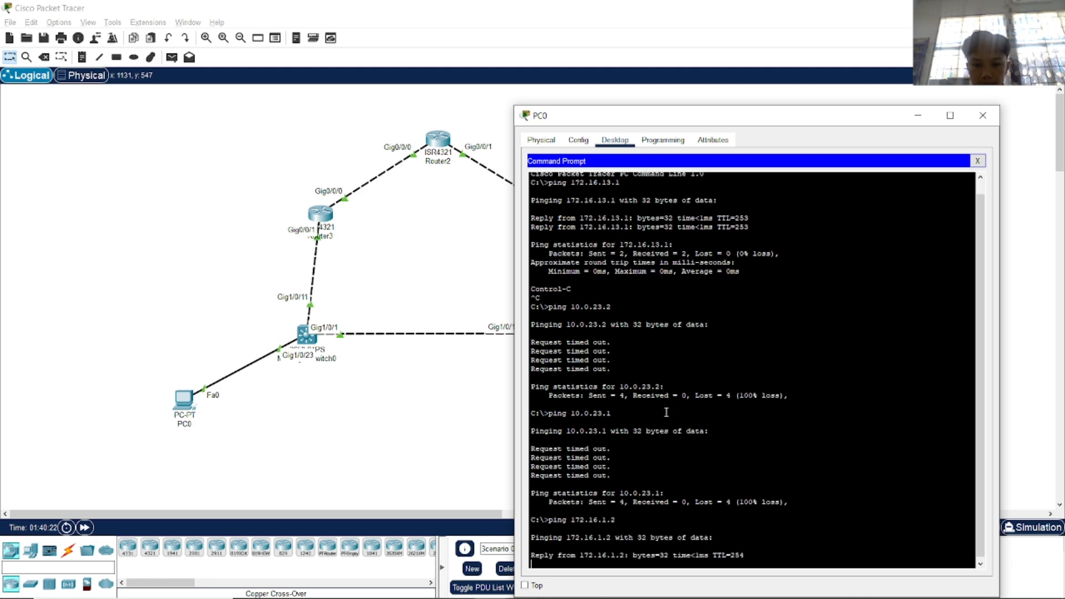
pyautogui.click(983, 116)
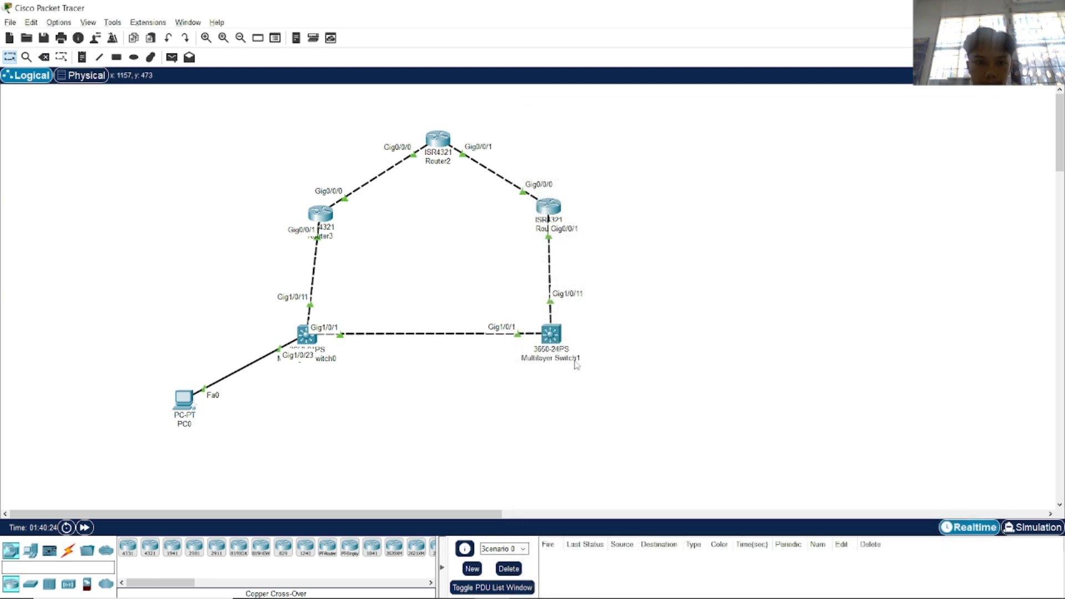
# Scroll the lab PDF through steps b–f covering bandwidth 800000 and variance 2.
pyautogui.hotkey('alt', 'Tab')
pyautogui.scroll(2, 516, 394)
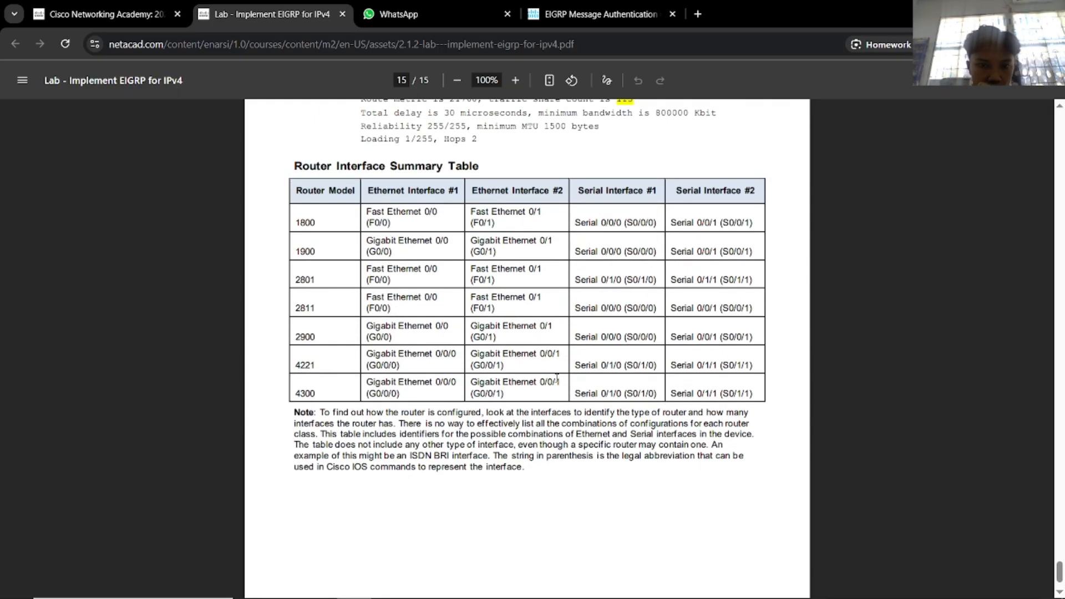
pyautogui.scroll(1, 564, 373)
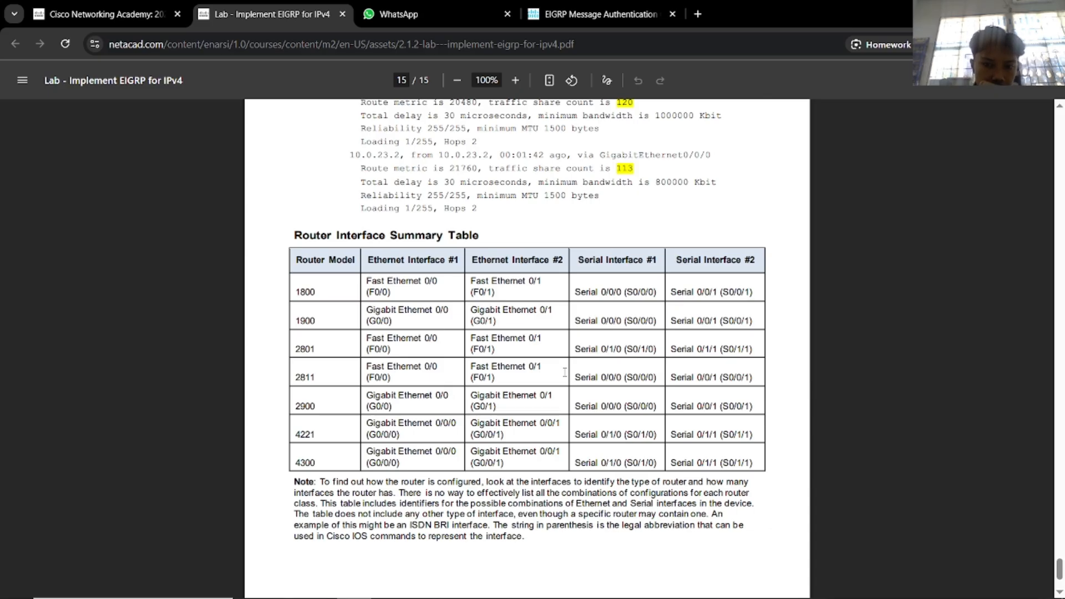
pyautogui.scroll(6, 564, 372)
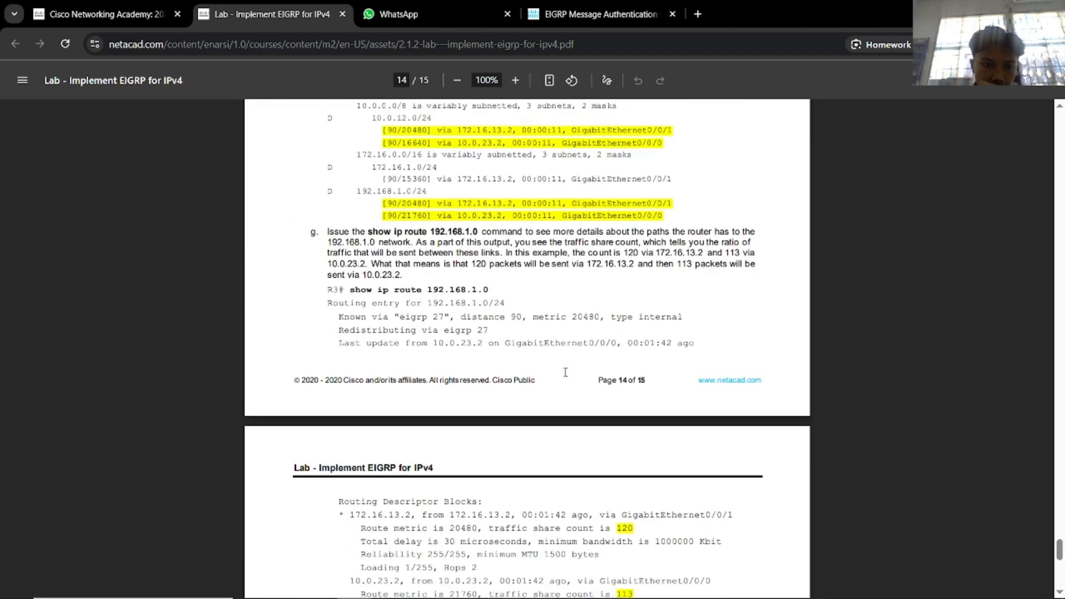
pyautogui.scroll(5, 565, 372)
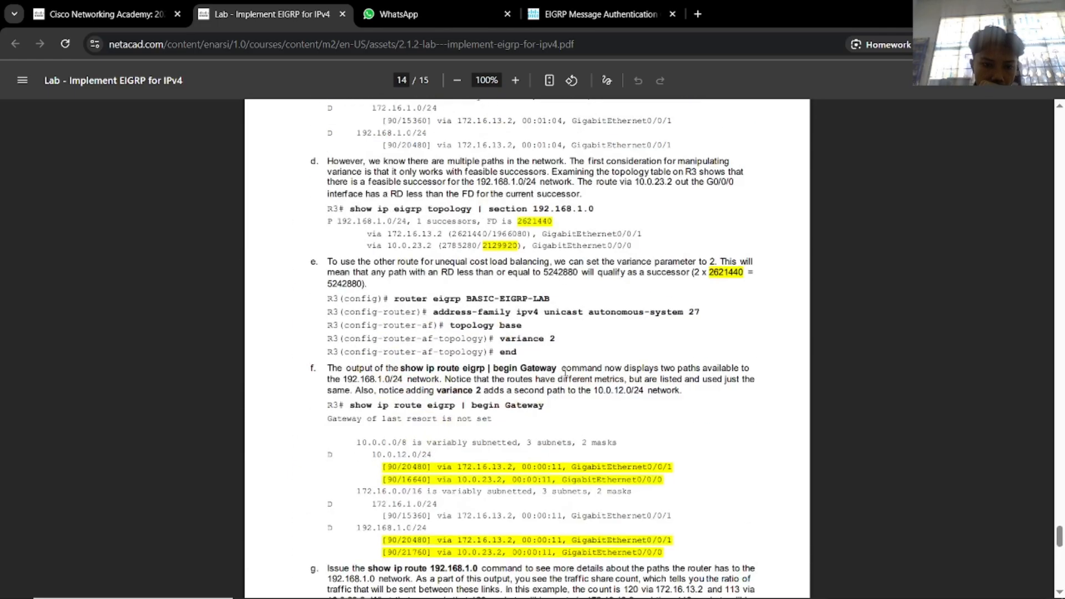
pyautogui.scroll(2, 565, 372)
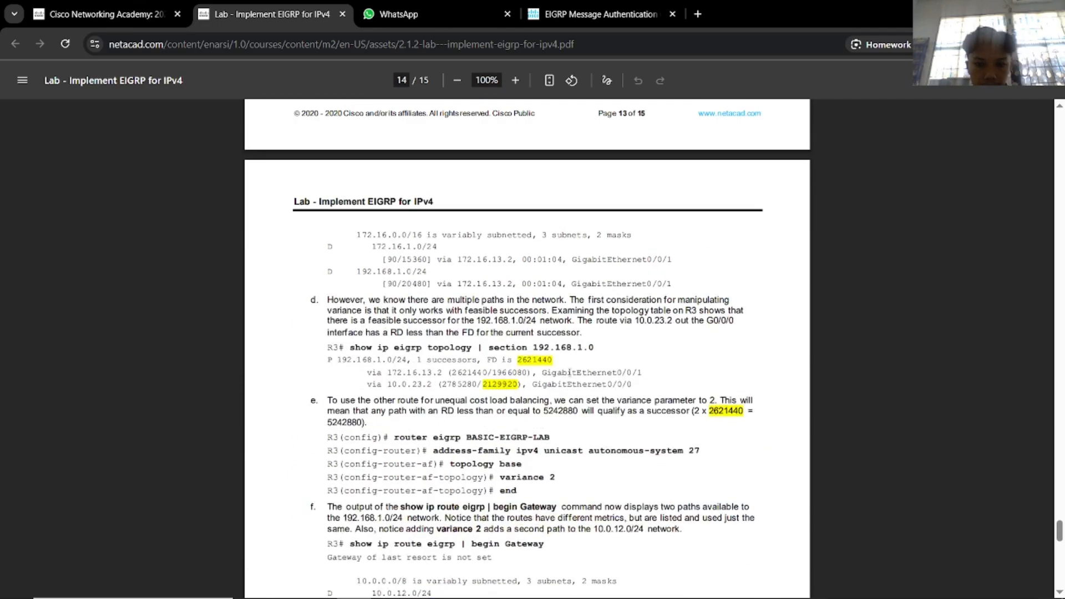
pyautogui.scroll(2, 565, 372)
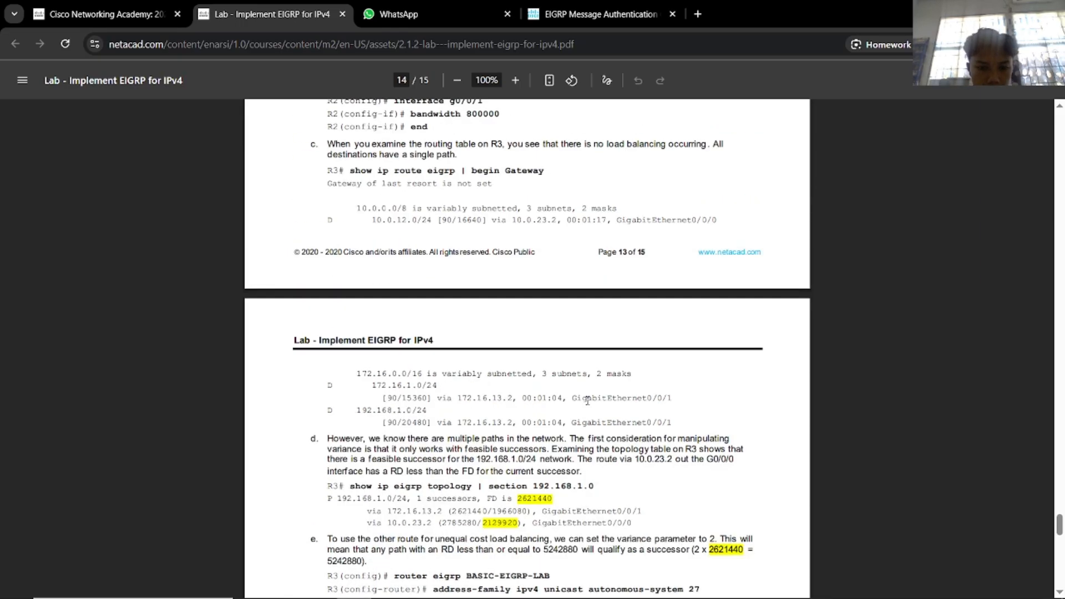
pyautogui.scroll(3, 588, 400)
pyautogui.click(588, 400)
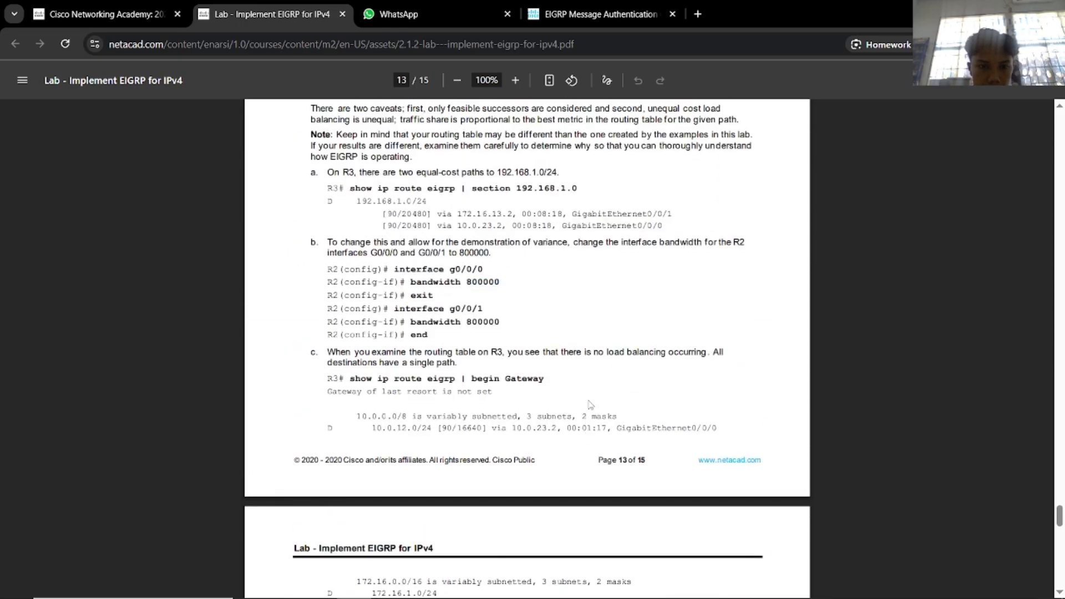
pyautogui.scroll(-5, 587, 400)
pyautogui.scroll(-2, 592, 406)
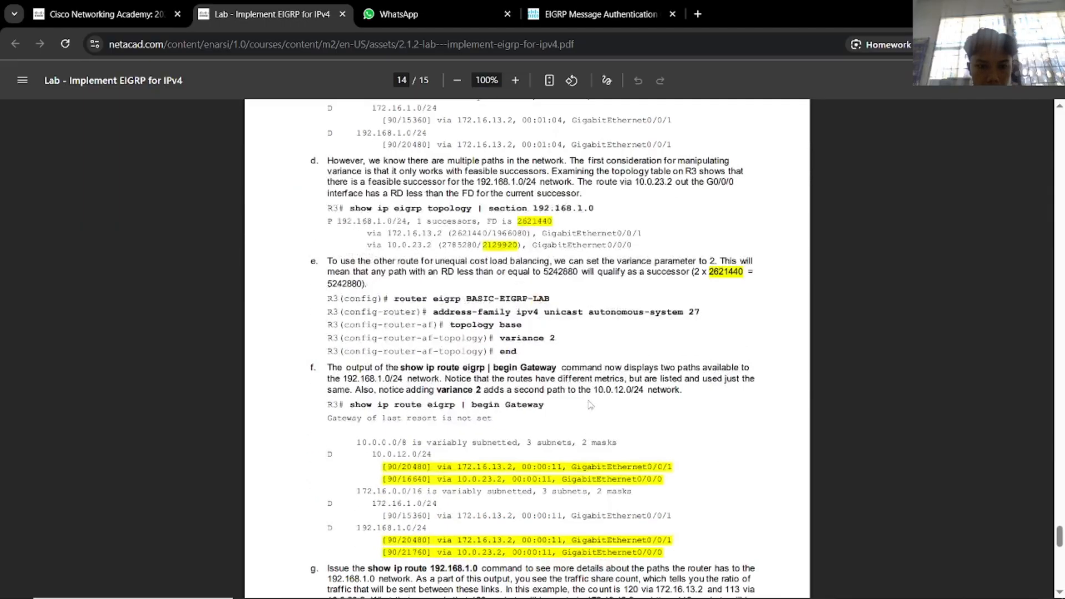
pyautogui.hotkey('alt', 'Tab')
# Open R3's command line beside the lab PDF and enter global configuration mode.
pyautogui.click(550, 209)
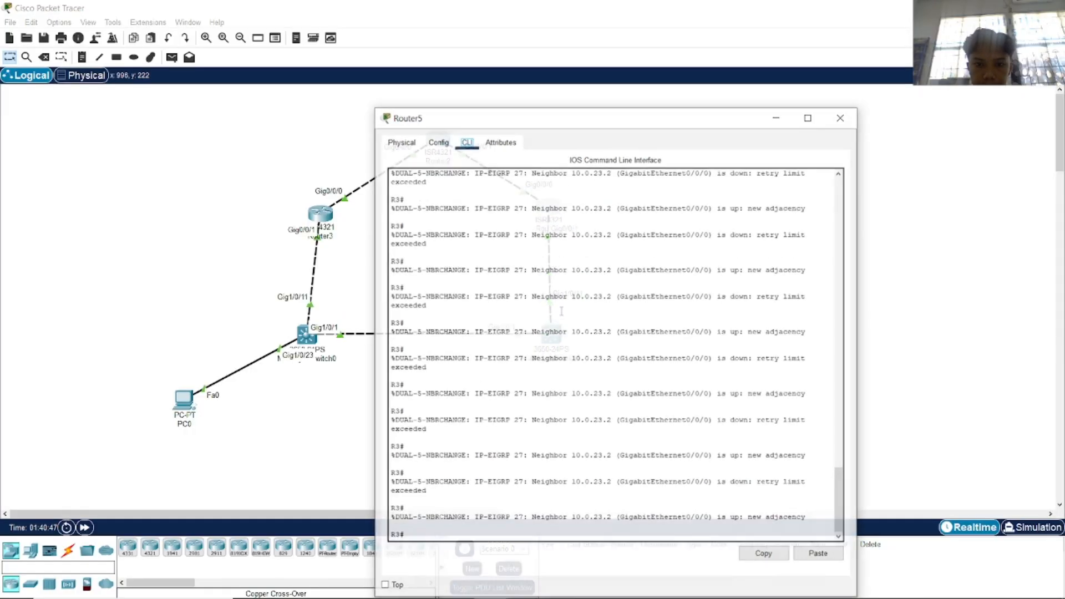
pyautogui.hotkey('alt', 'Tab')
pyautogui.click(490, 320)
pyautogui.hotkey('alt', 'Tab')
pyautogui.moveTo(465, 120); pyautogui.dragTo(669, 86)
pyautogui.write('conf')
pyautogui.press('Tab')
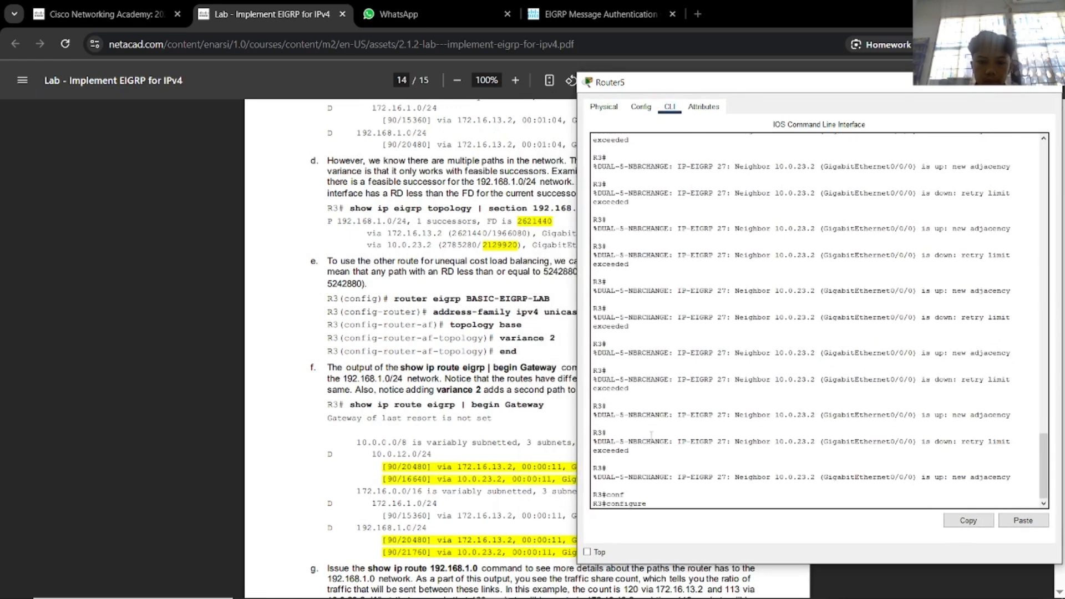
pyautogui.write('t')
pyautogui.press('Tab')
pyautogui.press('Return')
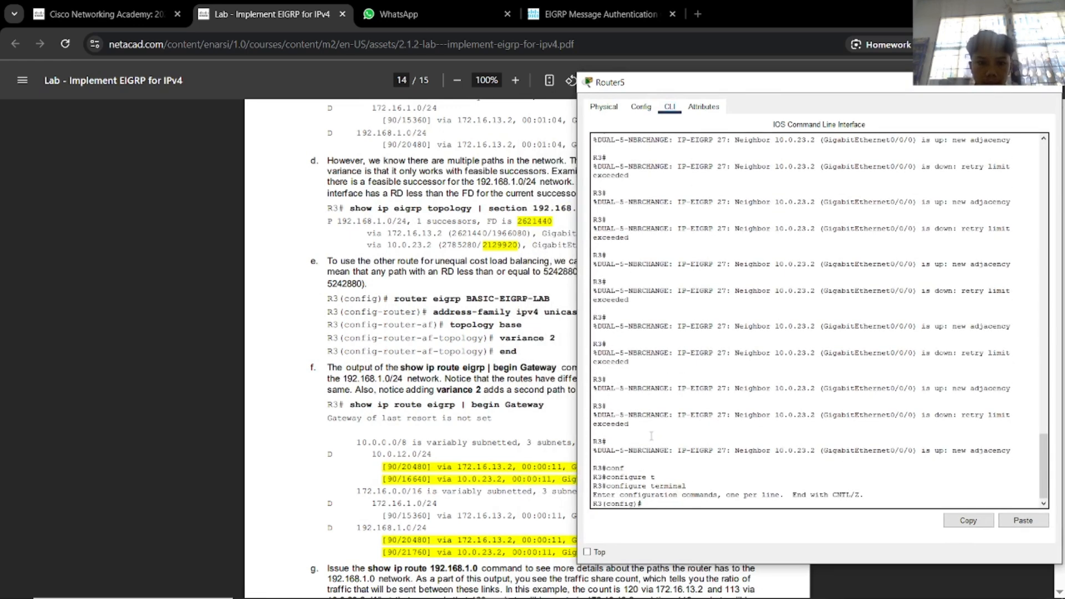
# Set variance 2 under router eigrp 27 on R3.
pyautogui.write('ro')
pyautogui.press('Tab')
pyautogui.write('e')
pyautogui.press('Tab')
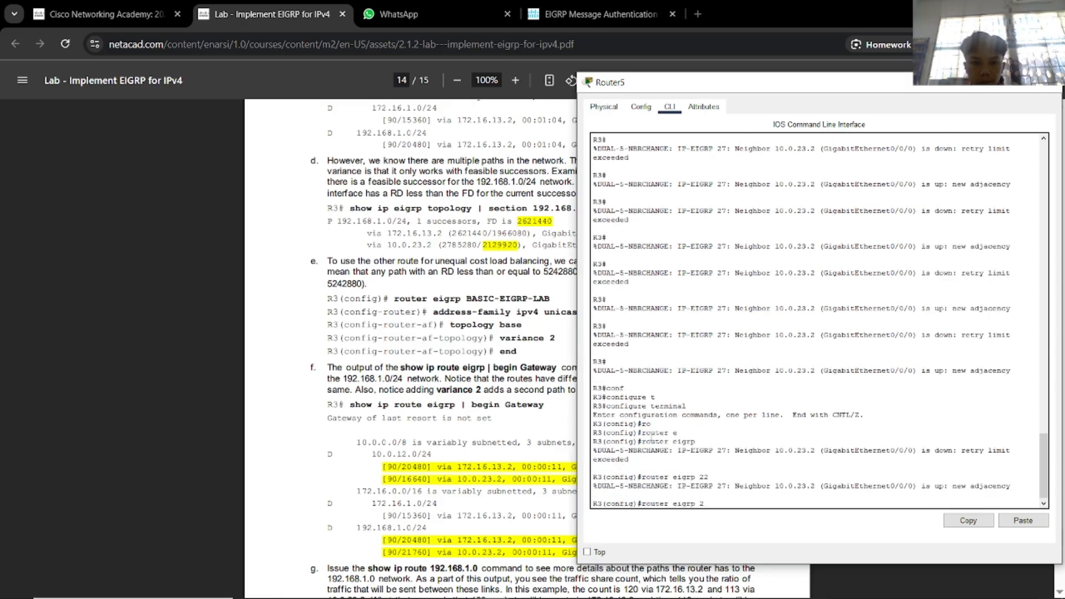
pyautogui.press('Return')
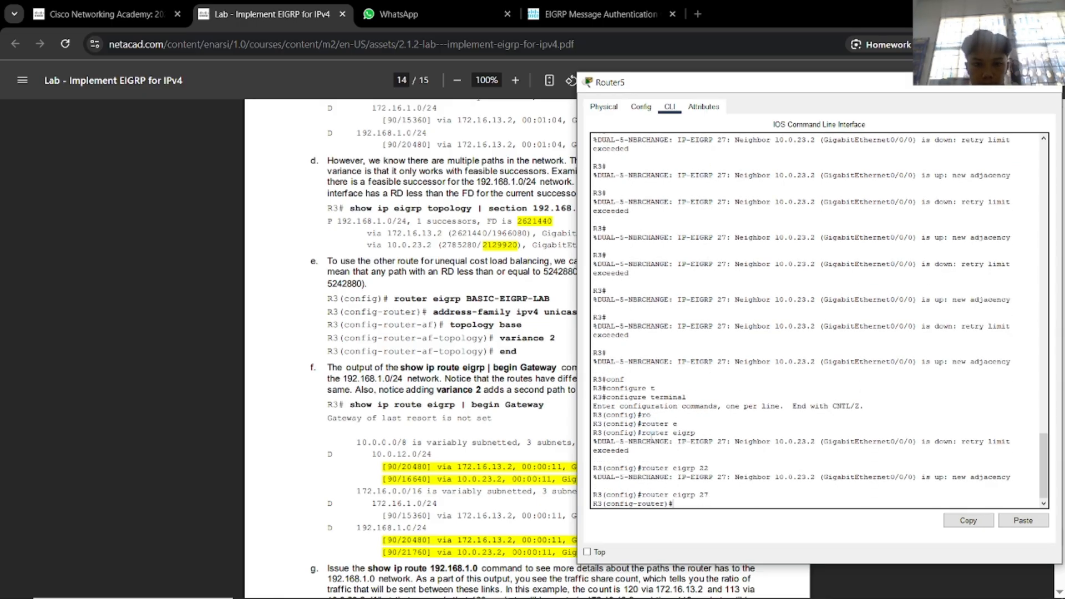
pyautogui.write('to')
pyautogui.press('Tab')
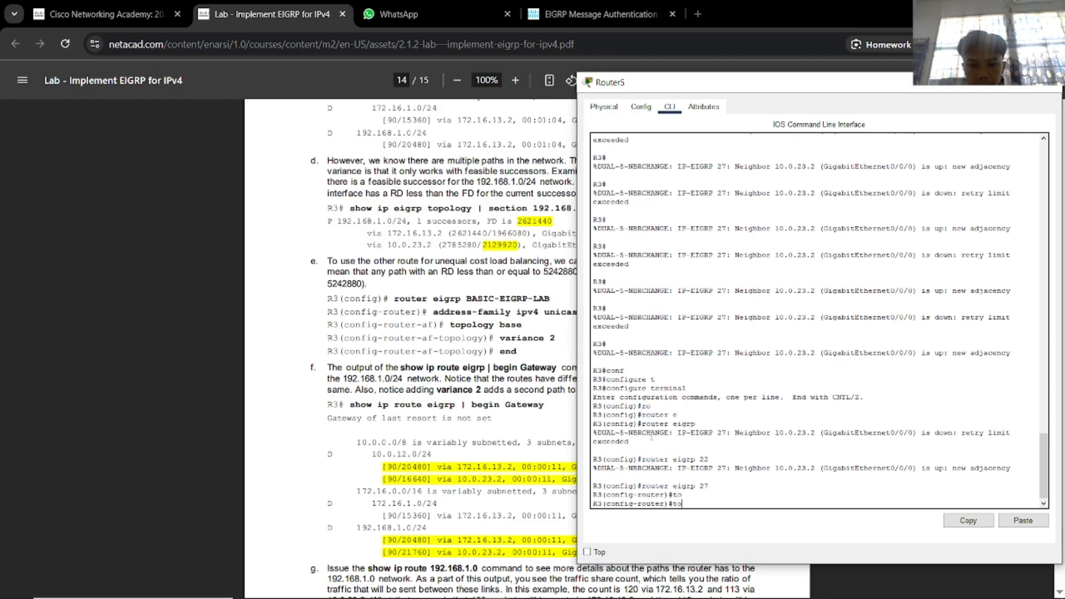
pyautogui.moveTo(668, 92); pyautogui.dragTo(782, 83)
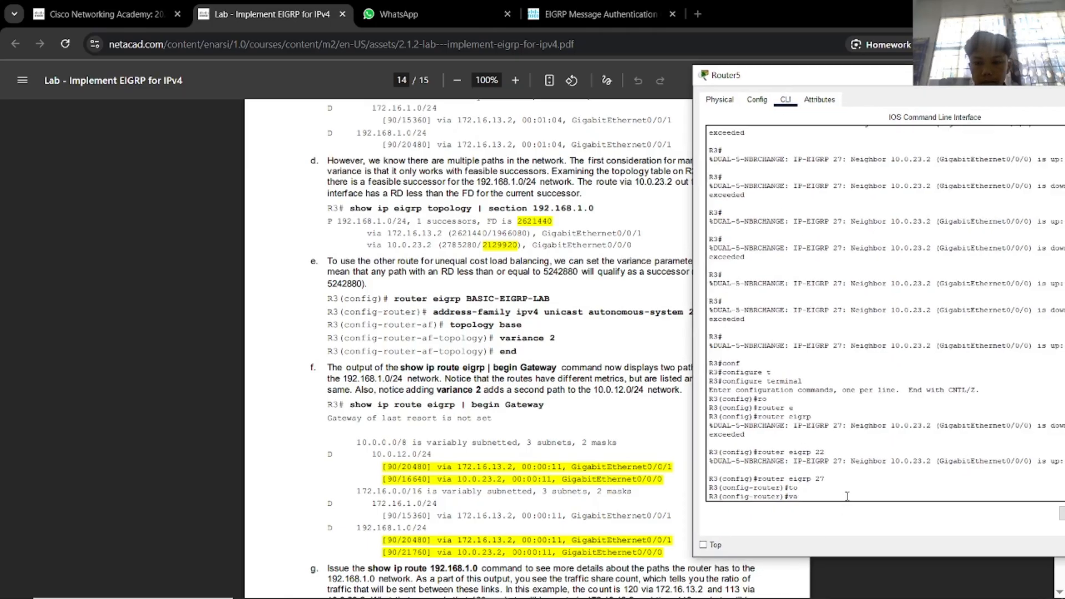
pyautogui.press('Tab')
pyautogui.write('2')
pyautogui.press('Return')
# End configuration mode and close R3's command-line window.
pyautogui.write('end')
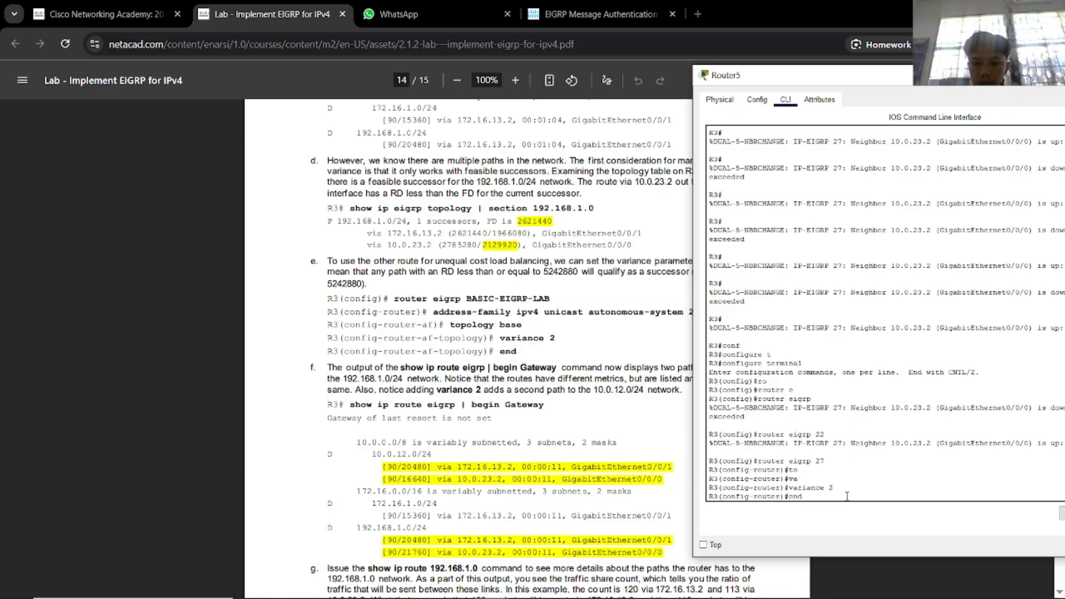
pyautogui.press('Return')
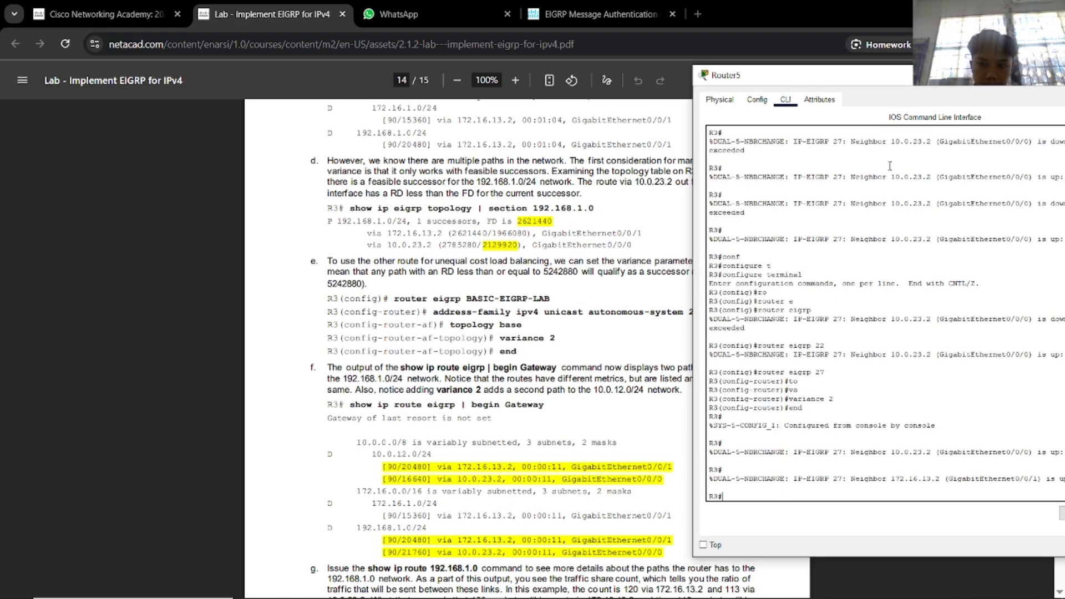
pyautogui.moveTo(895, 78); pyautogui.dragTo(775, 79)
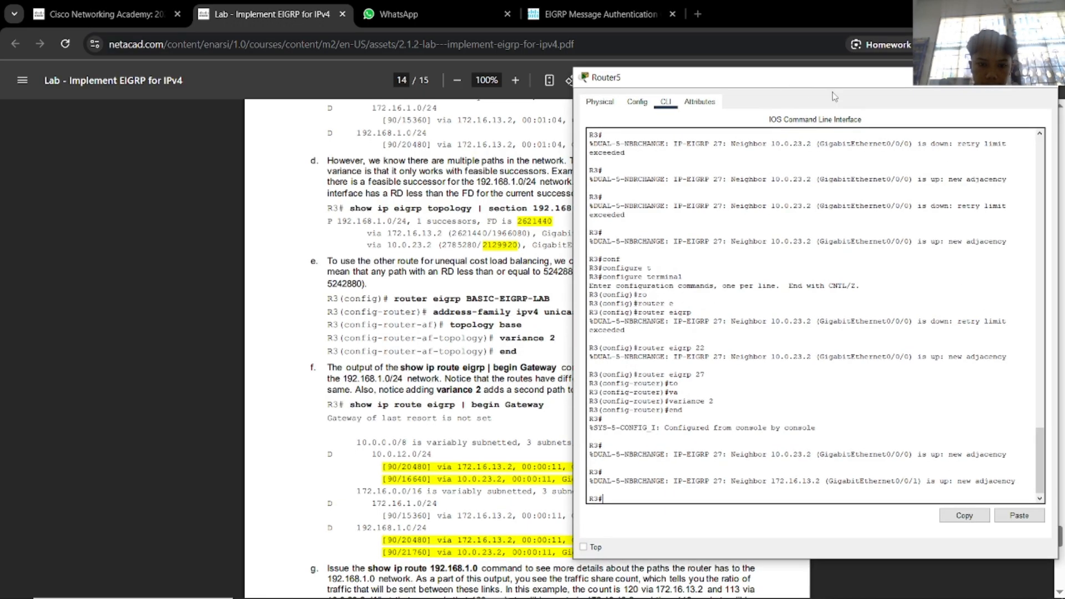
pyautogui.click(1053, 94)
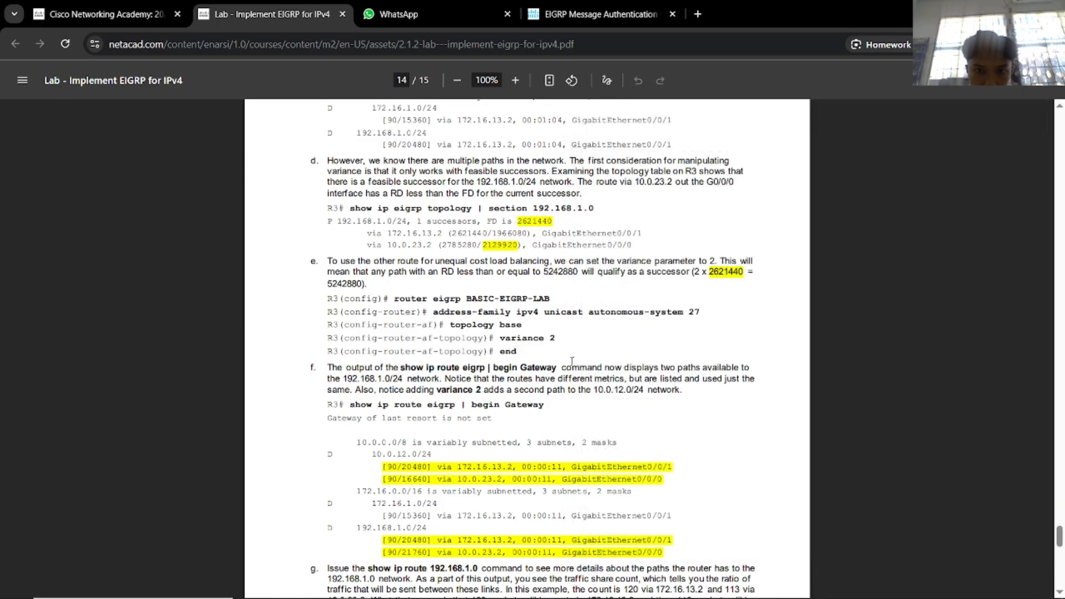
# Scroll the lab PDF across pages 13–15 to read the variance traffic-share results.
pyautogui.scroll(8, 572, 361)
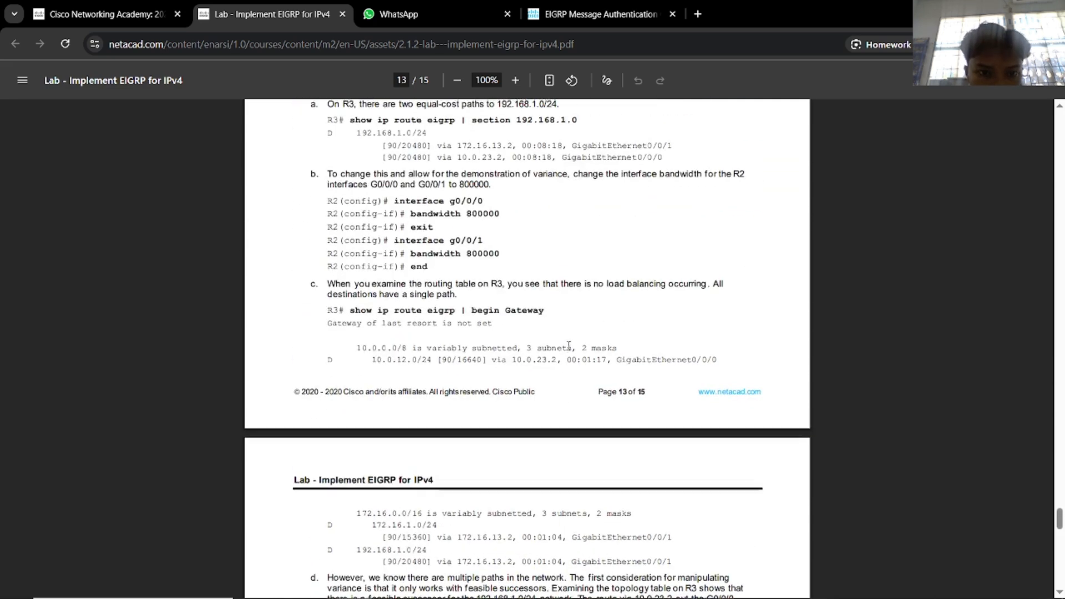
pyautogui.scroll(1, 568, 345)
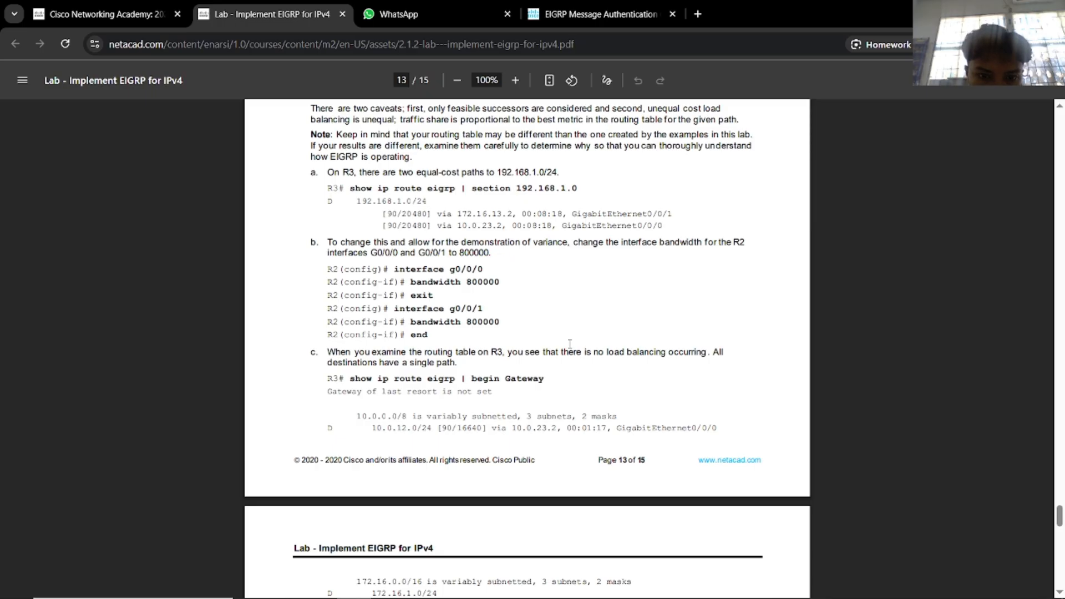
pyautogui.scroll(-13, 571, 344)
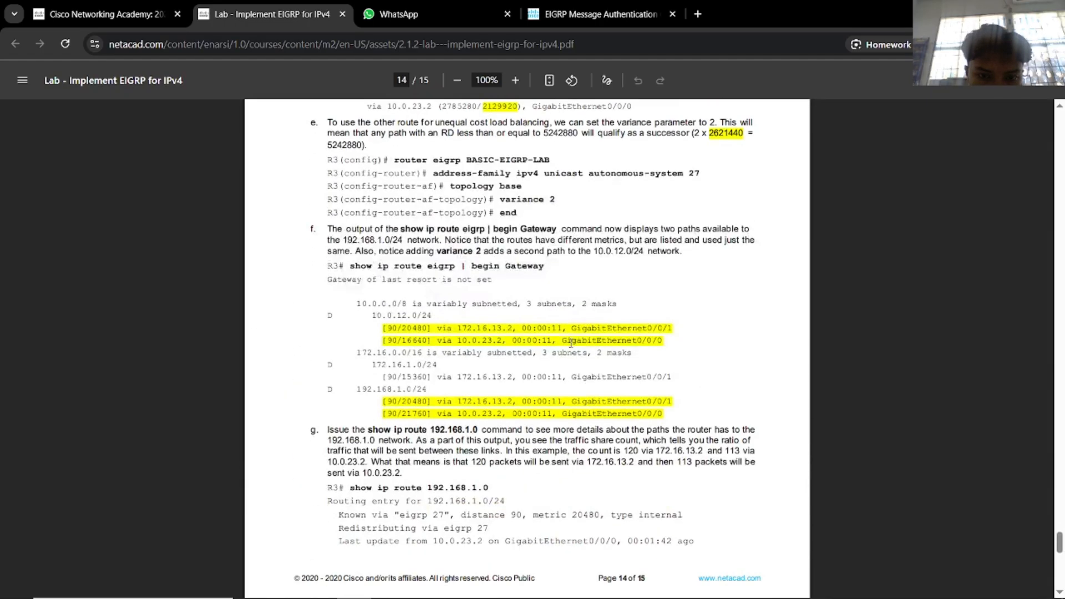
pyautogui.scroll(1, 571, 344)
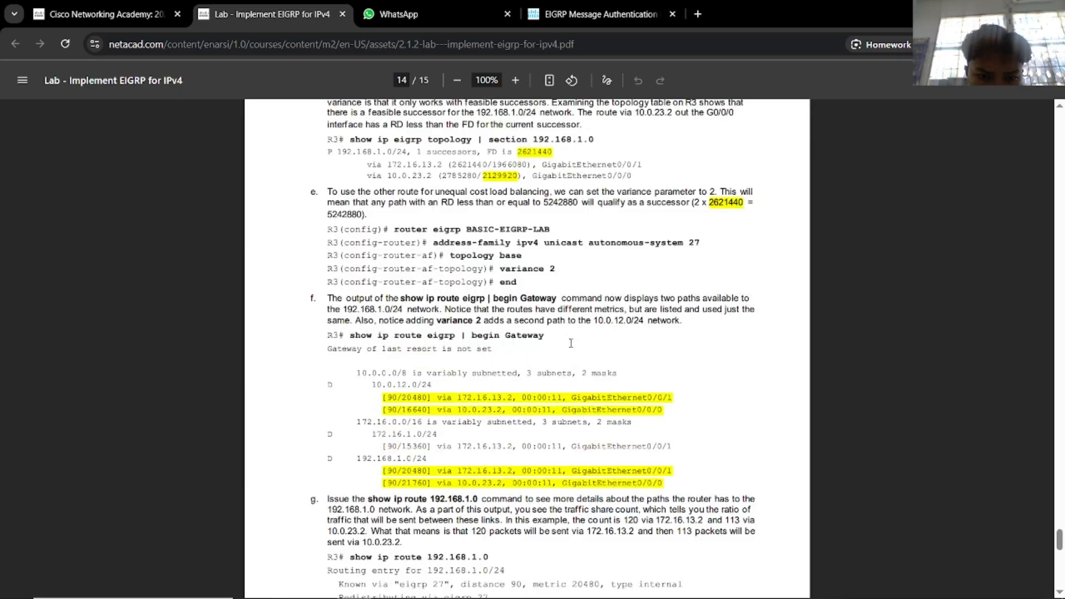
pyautogui.scroll(-9, 571, 343)
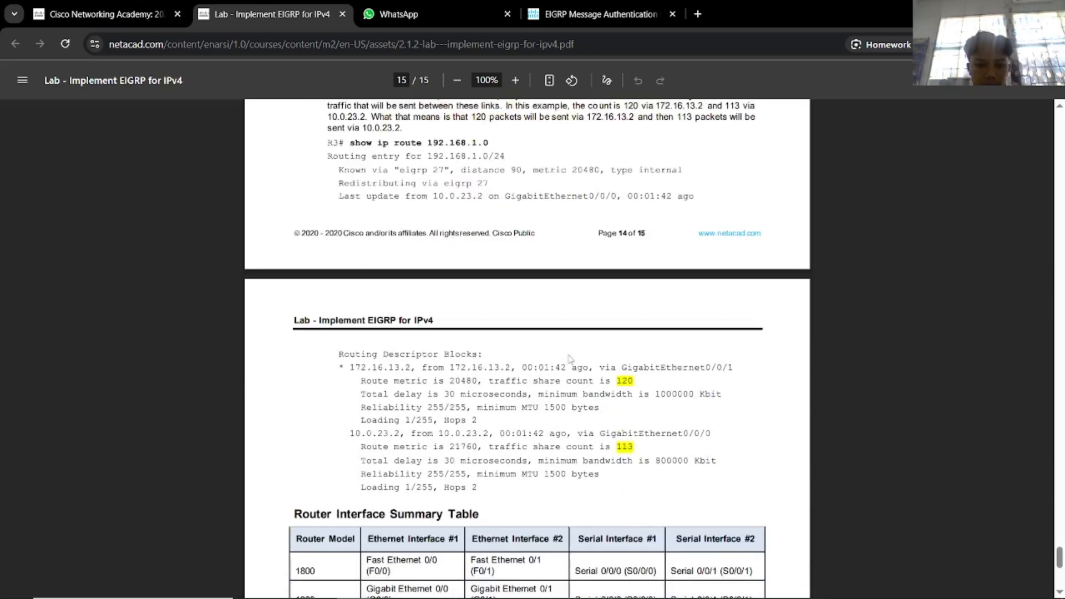
pyautogui.hotkey('alt', 'Tab')
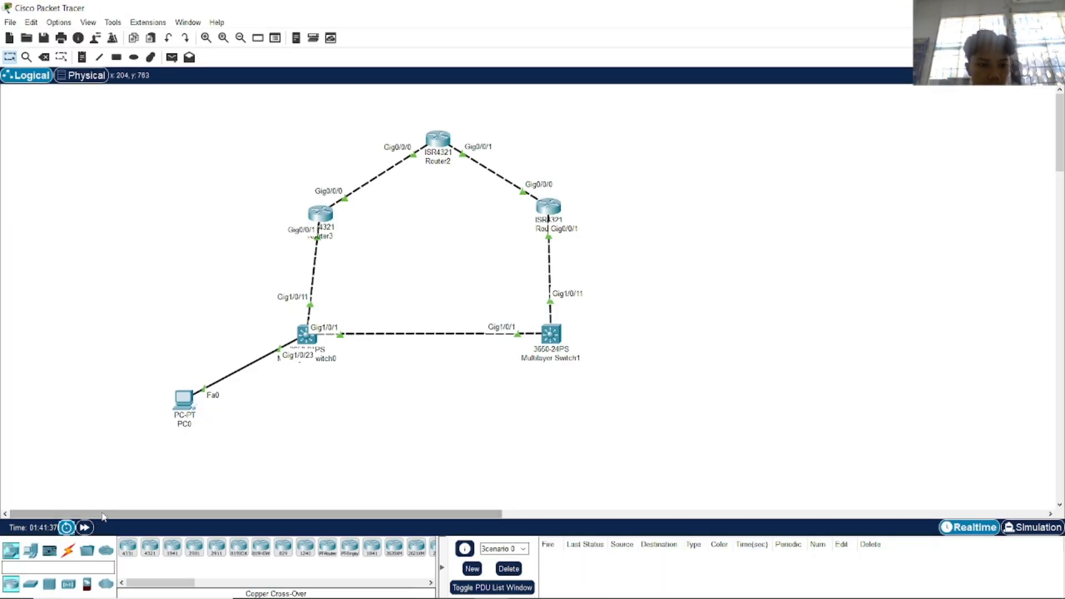
# Fast-forward time, ping 172.16.1.2 then 10.0.23.2 from PC0, and close its window.
pyautogui.click(84, 528)
pyautogui.click(184, 399)
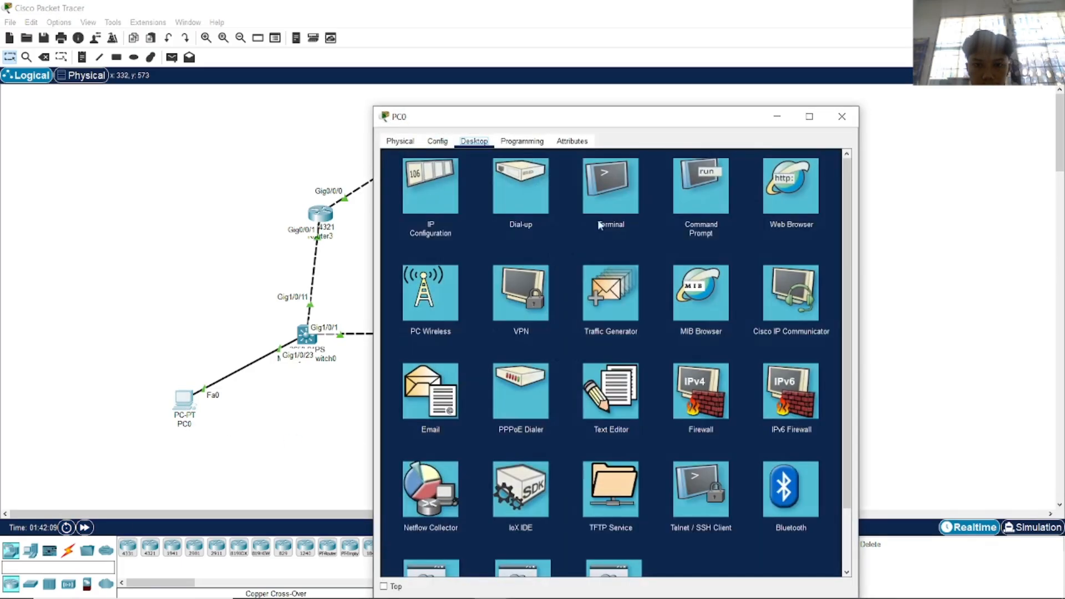
pyautogui.click(699, 185)
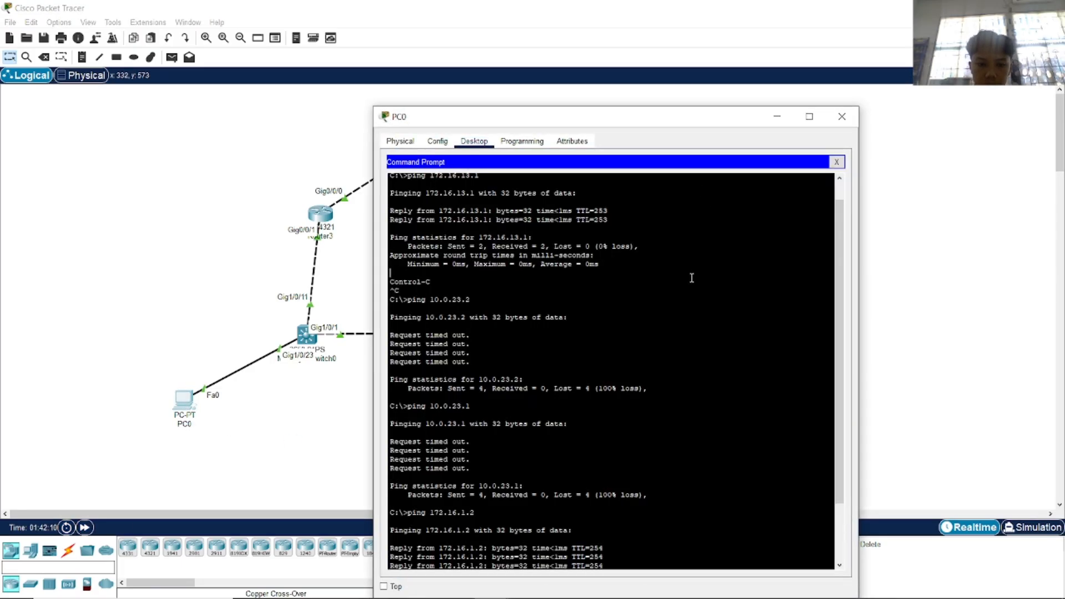
pyautogui.press('Return')
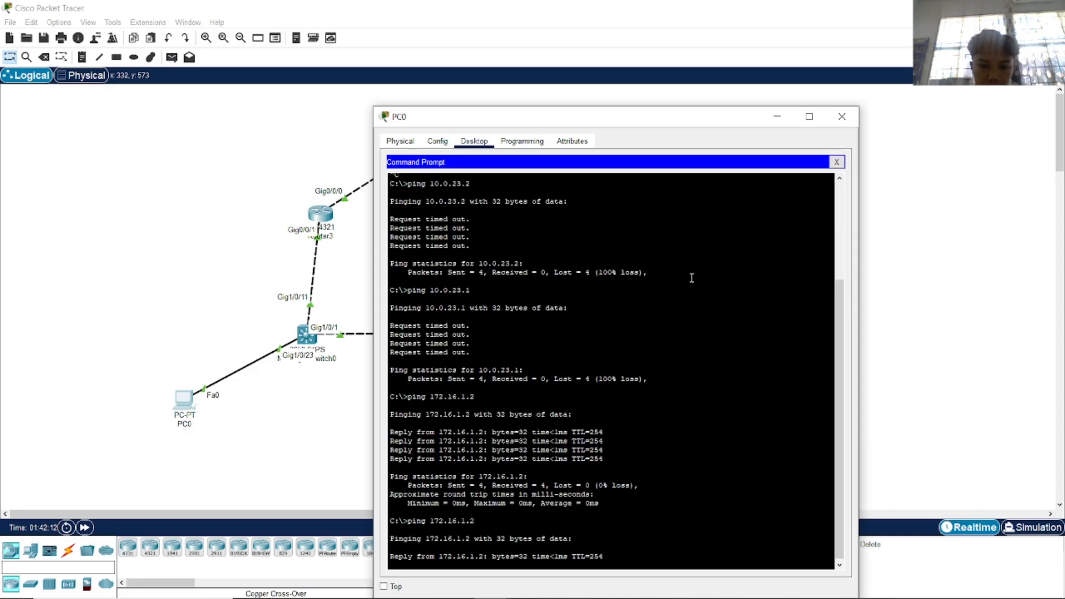
pyautogui.hotkey('ctrl', 'c')
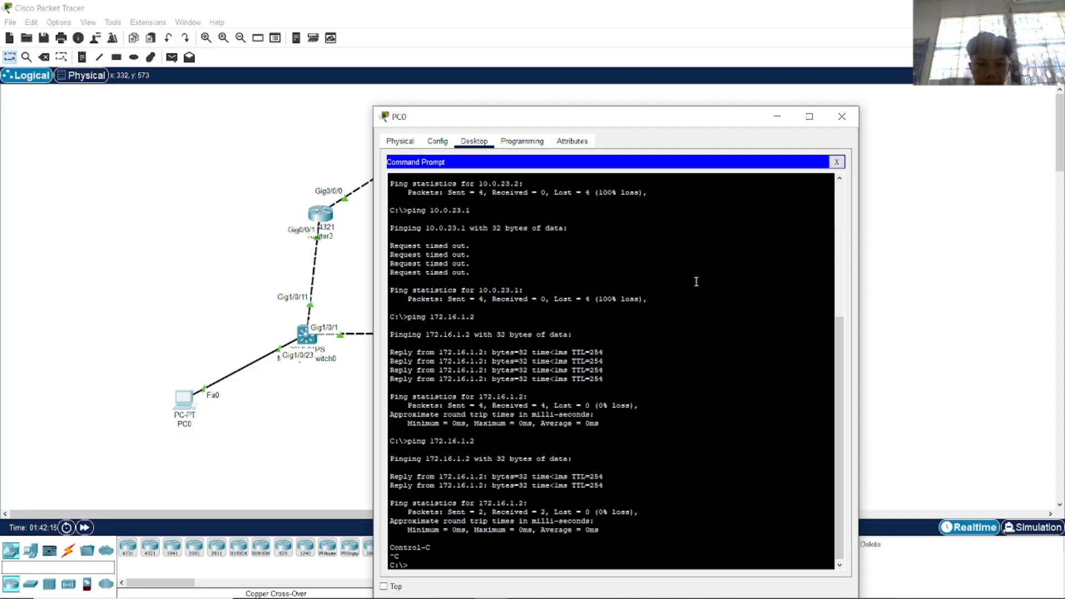
pyautogui.write('ping 10.0.23.2')
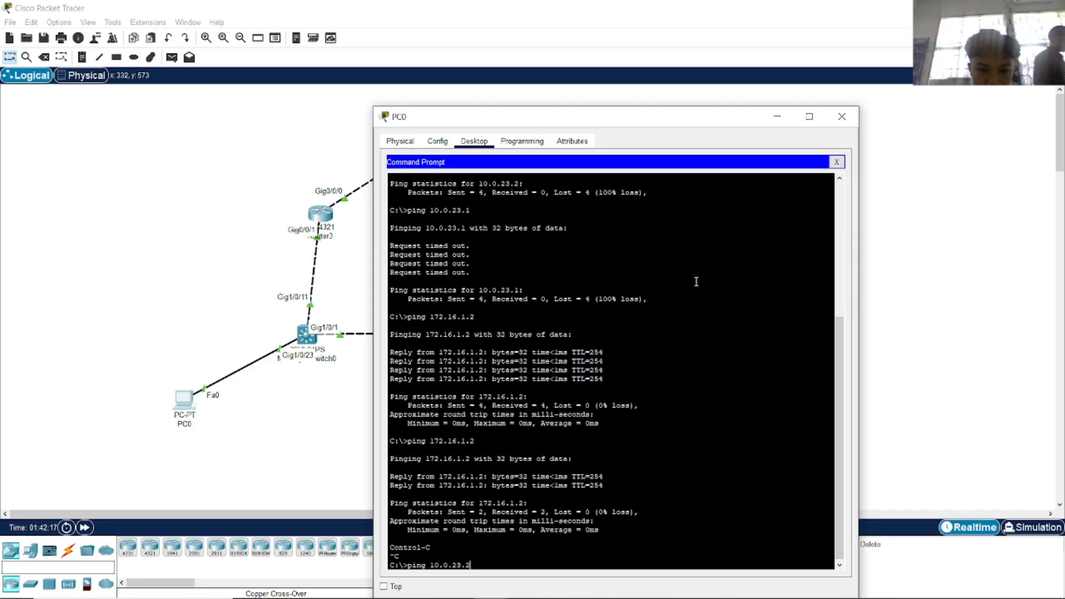
pyautogui.press('Return')
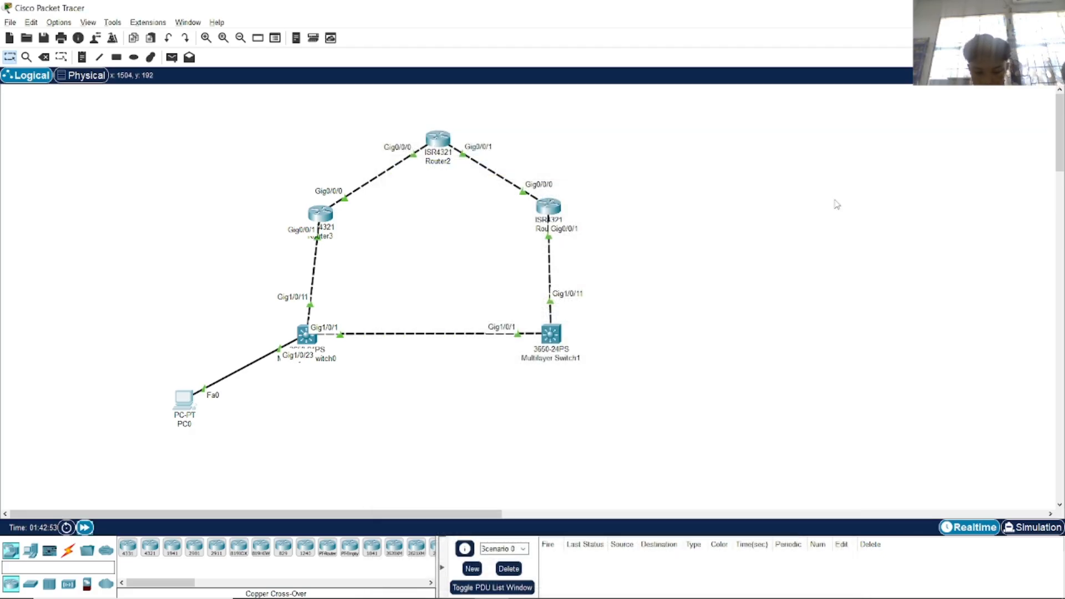
pyautogui.click(843, 116)
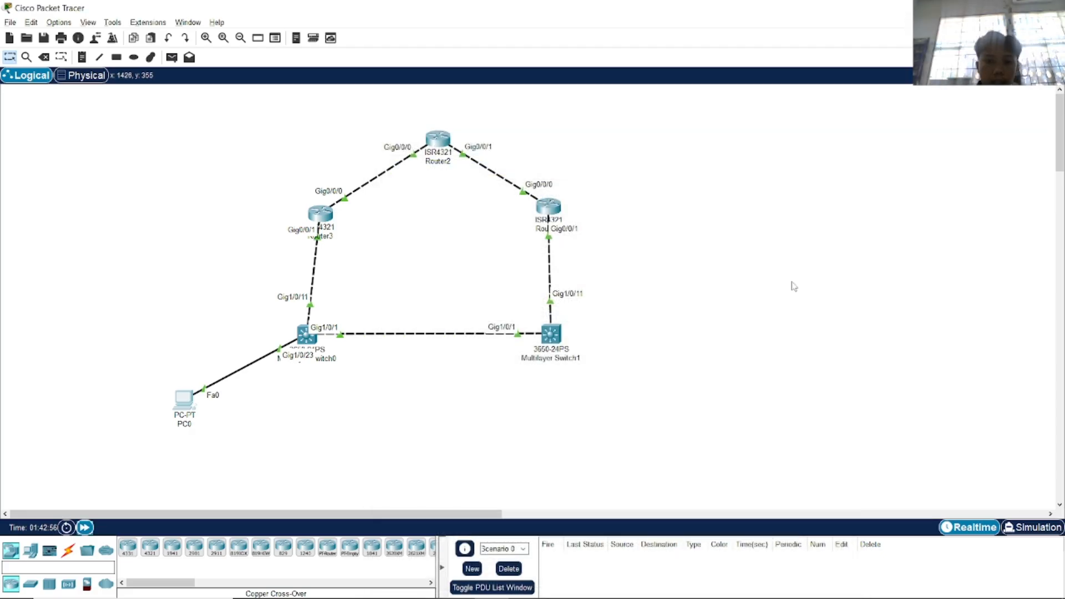
# Send simple test PDUs from PC0 to Router3, Router5 and Router2.
pyautogui.hotkey('alt', 'Tab')
pyautogui.hotkey('alt', 'Tab')
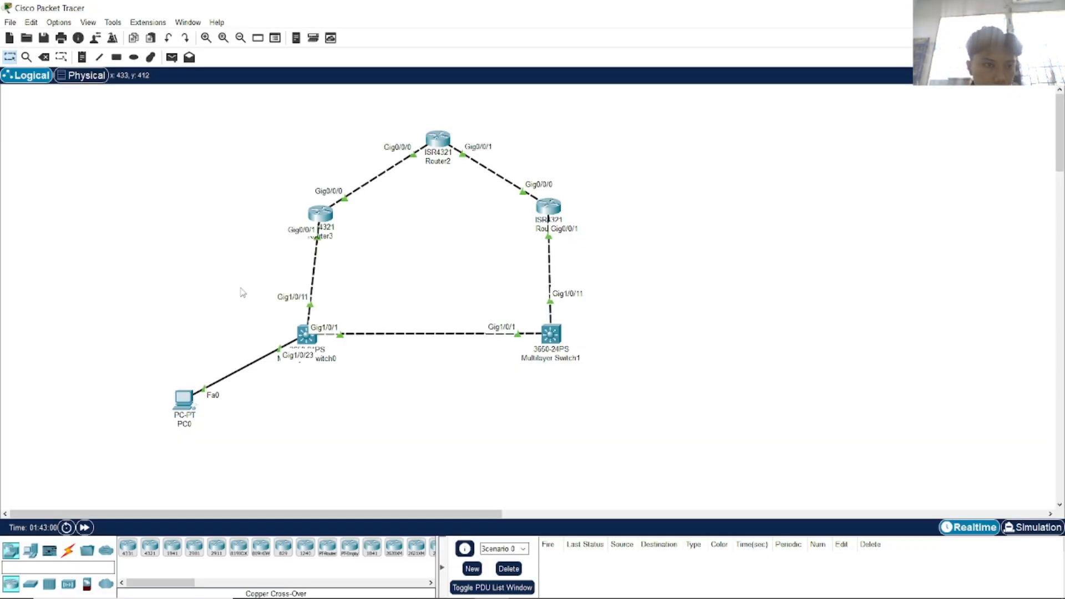
pyautogui.click(172, 56)
pyautogui.click(187, 402)
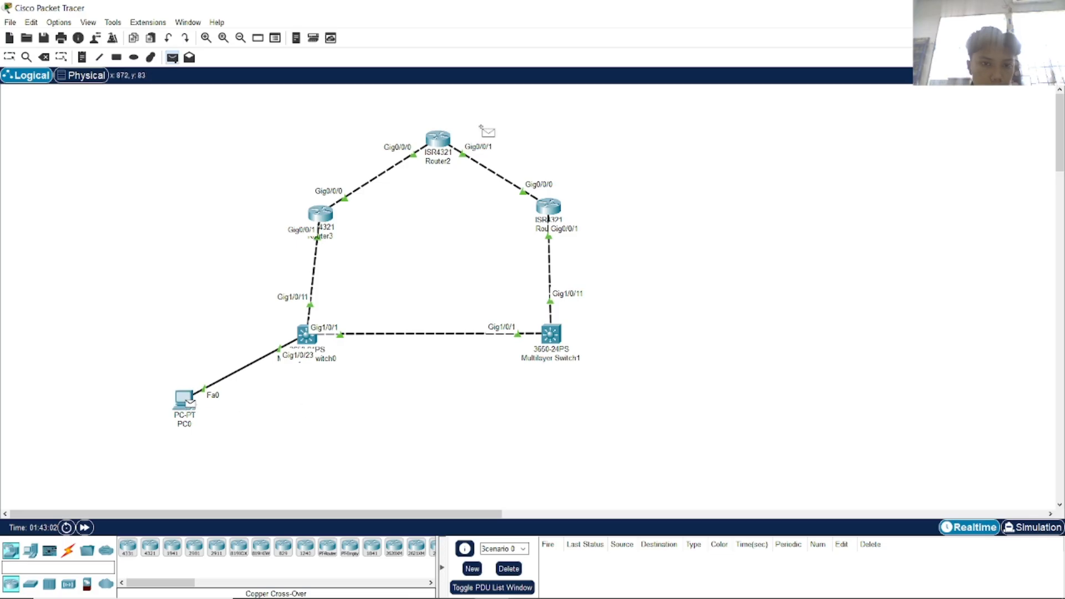
pyautogui.click(331, 217)
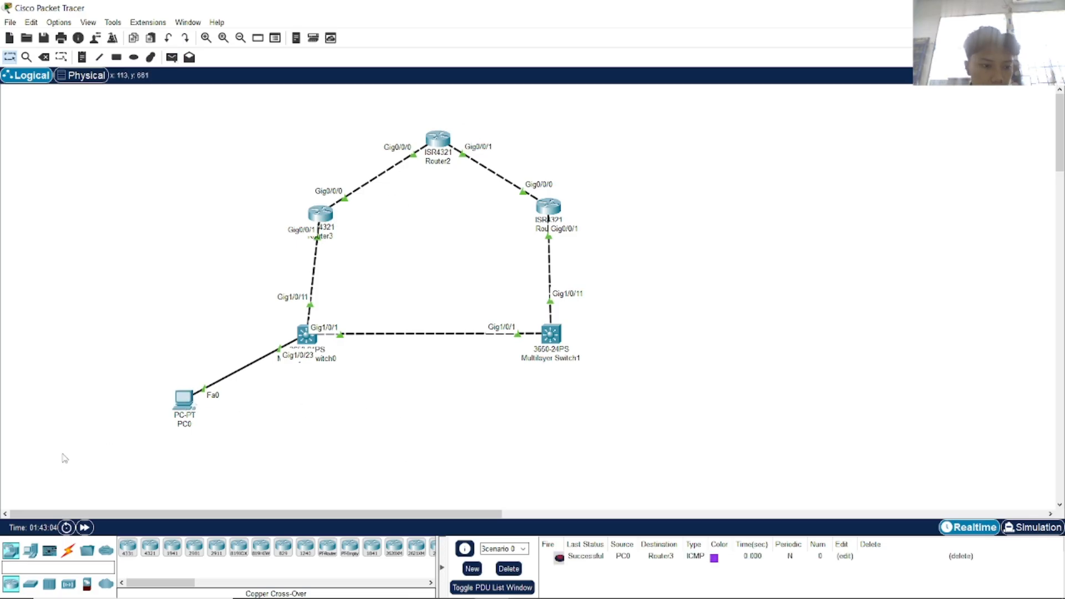
pyautogui.click(172, 57)
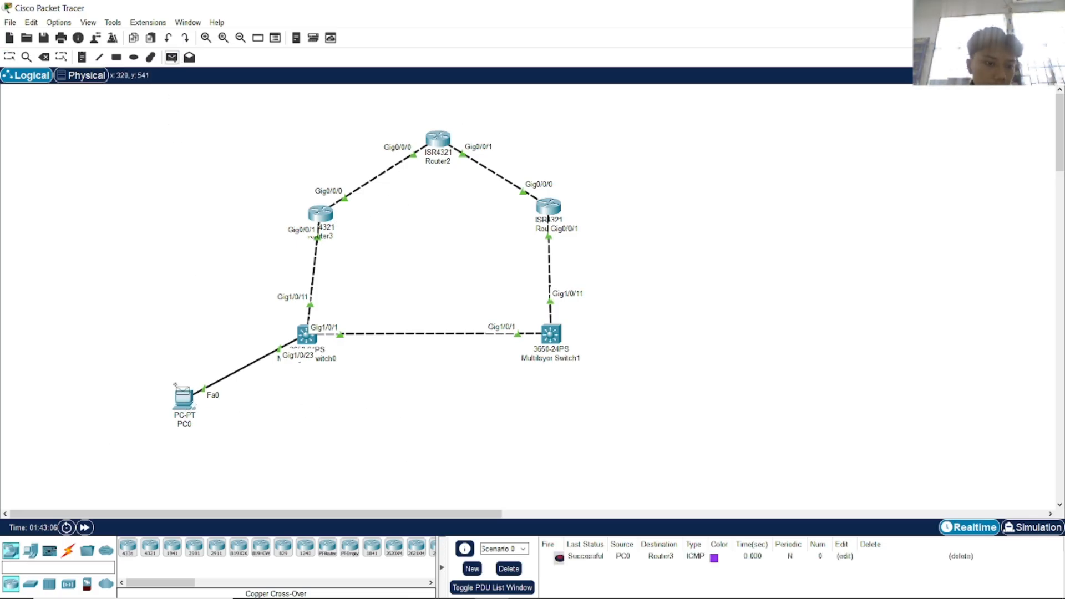
pyautogui.click(551, 209)
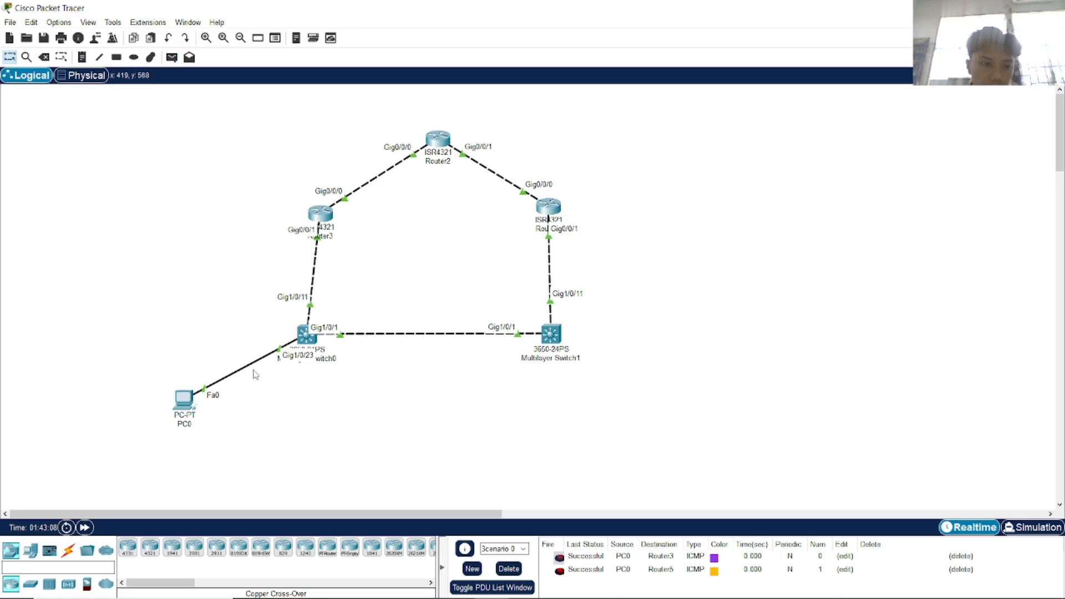
pyautogui.click(171, 57)
pyautogui.click(187, 401)
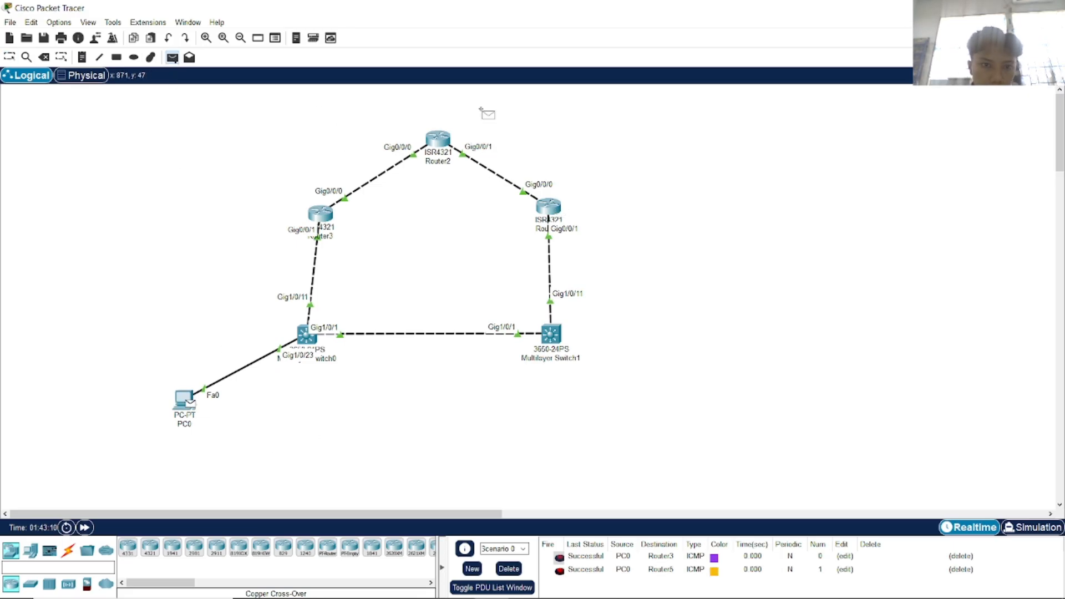
pyautogui.click(450, 146)
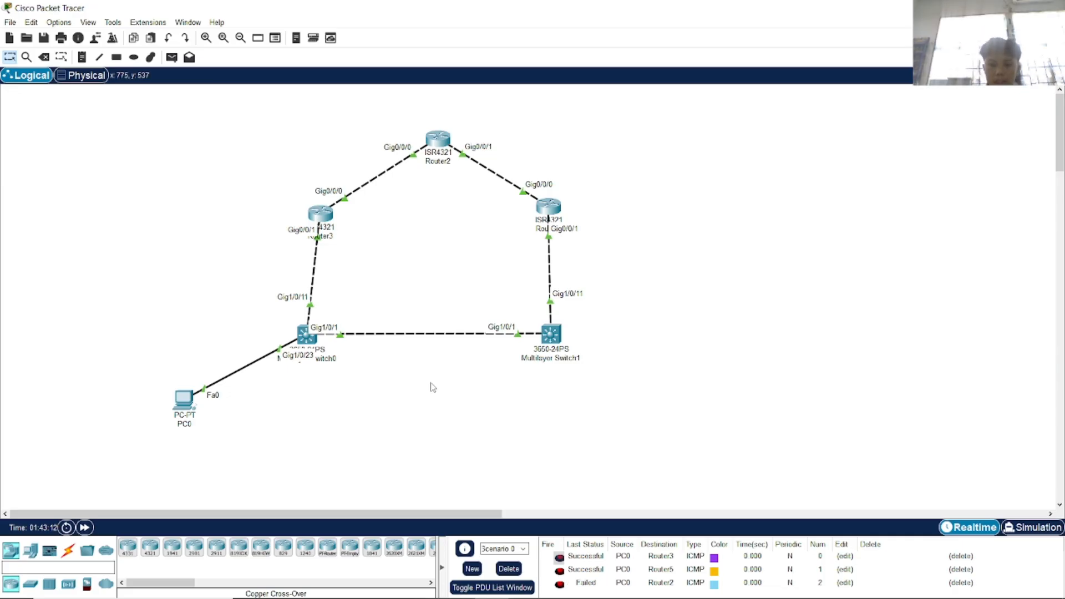
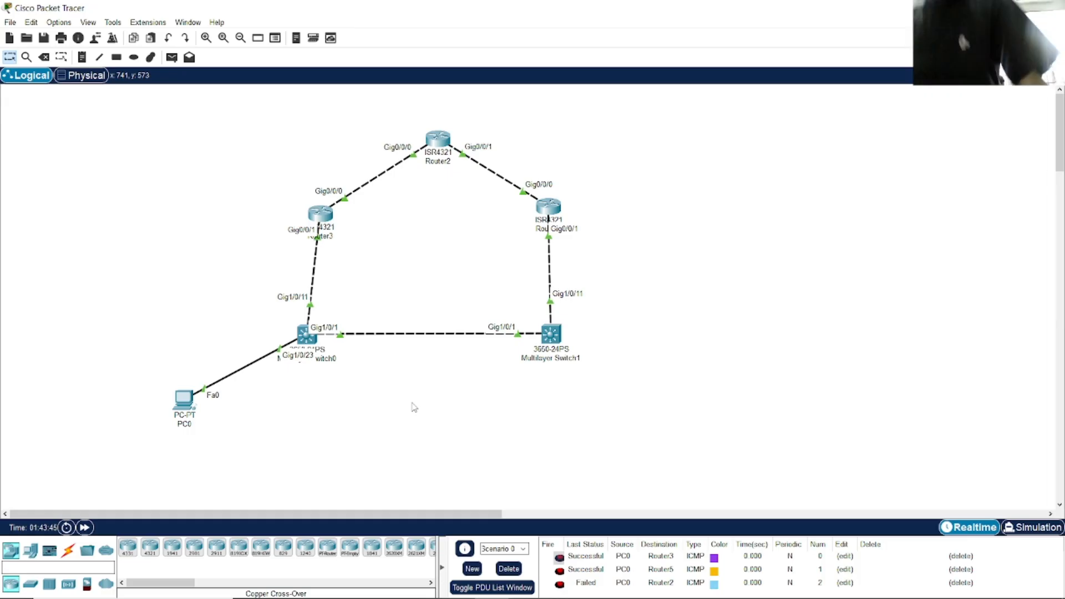
# Switch from Packet Tracer to the EIGRP lab PDF in Chrome.
pyautogui.hotkey('alt', 'Tab')
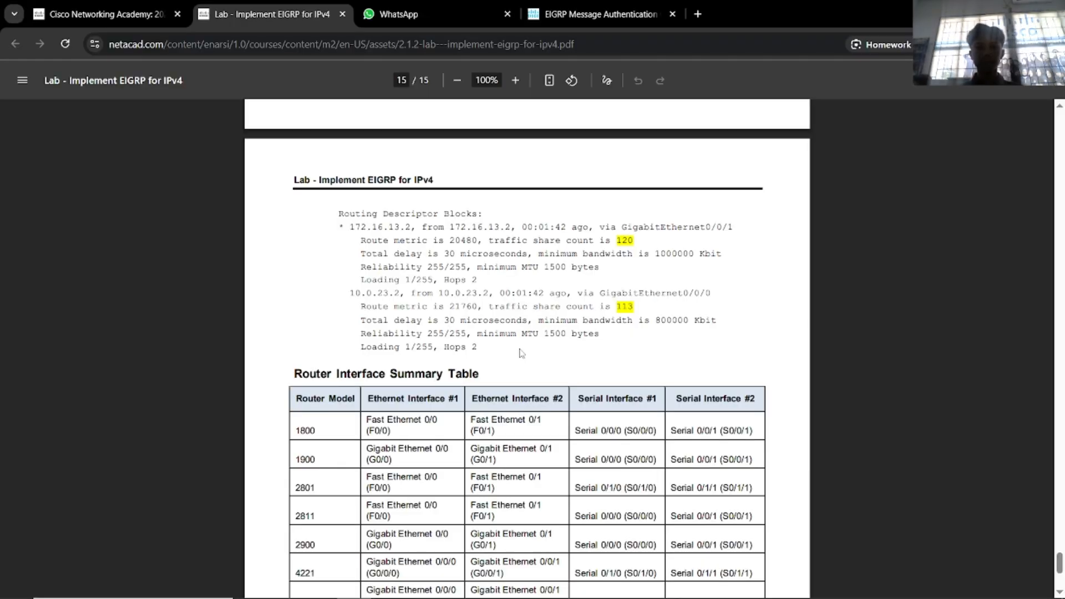
# Scroll the lab PDF from page 1 to page 6, reviewing topology, addressing table and setup steps.
pyautogui.hotkey('alt', 'Tab')
pyautogui.hotkey('alt', 'Tab')
pyautogui.scroll(20, 922, 466)
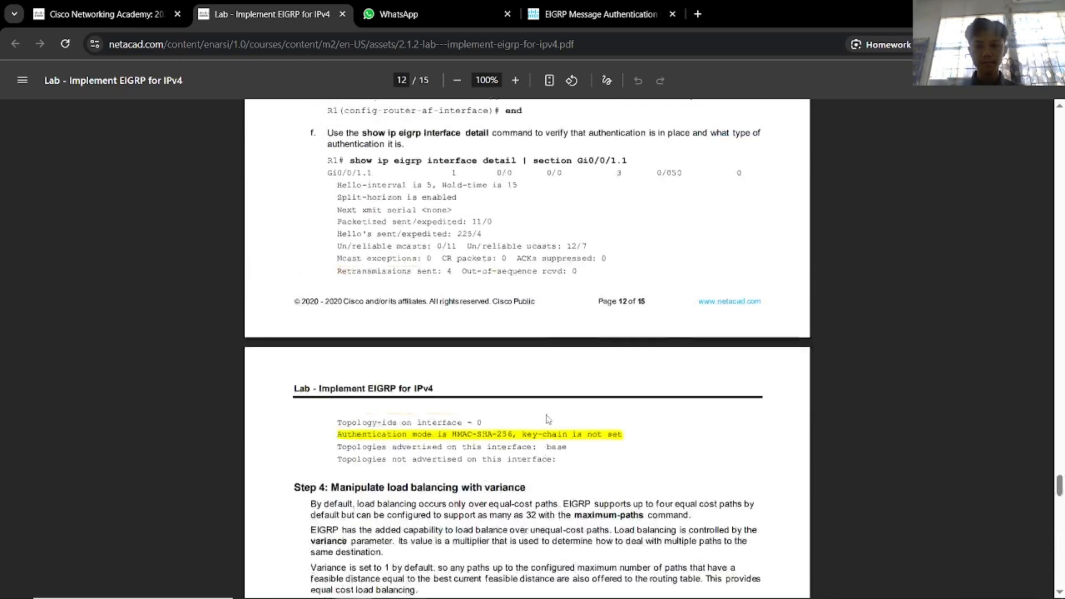
pyautogui.moveTo(1059, 470); pyautogui.dragTo(1008, 152)
pyautogui.scroll(13, 771, 339)
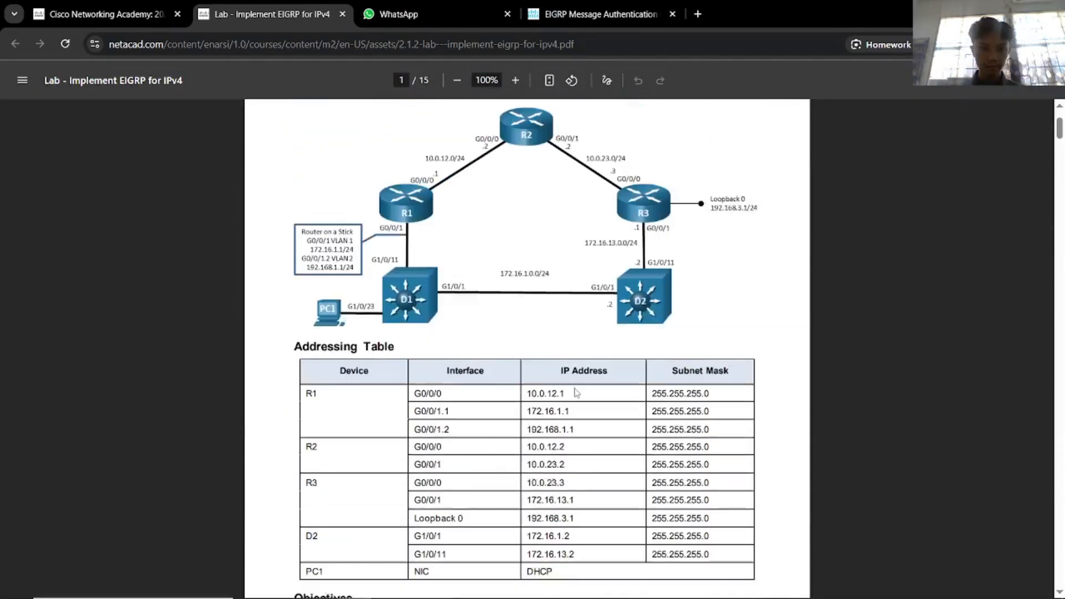
pyautogui.scroll(-7, 567, 401)
pyautogui.scroll(-8, 567, 401)
pyautogui.scroll(1, 566, 400)
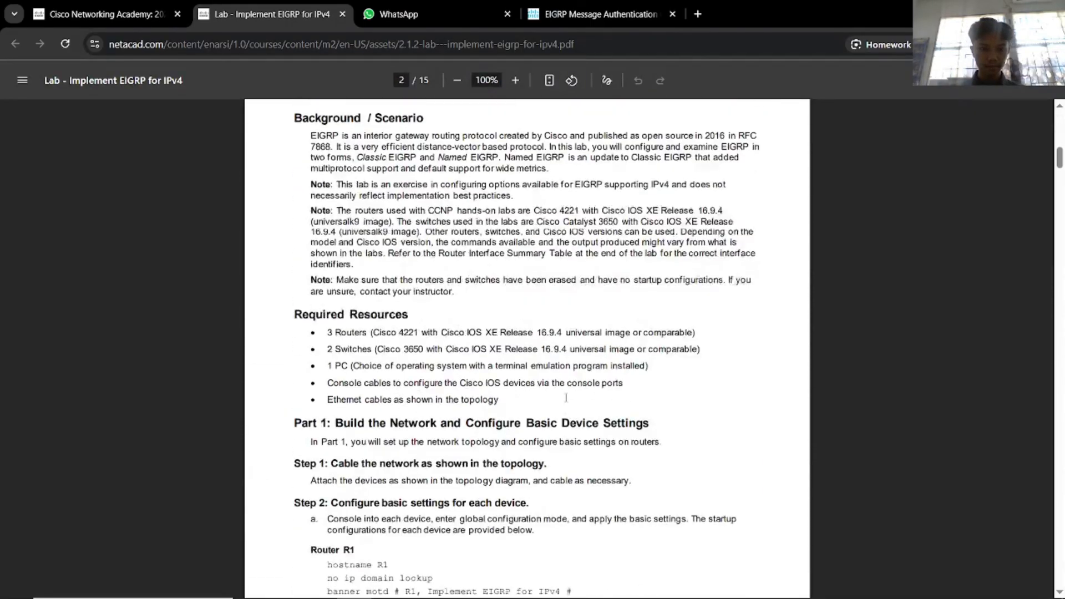
pyautogui.scroll(-5, 565, 398)
pyautogui.scroll(6, 565, 399)
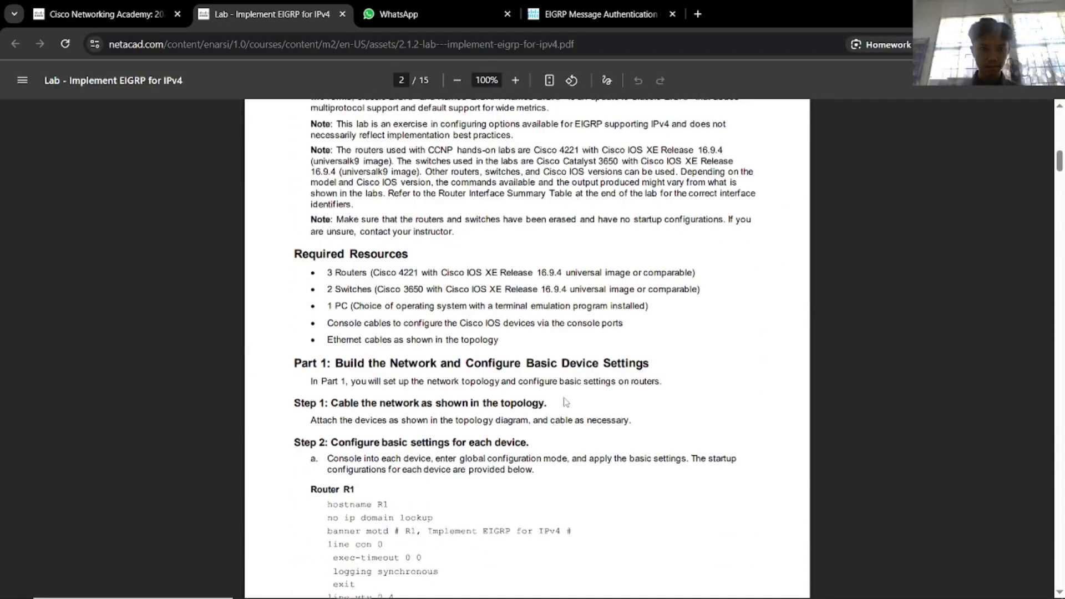
pyautogui.scroll(3, 566, 402)
pyautogui.scroll(-20, 566, 401)
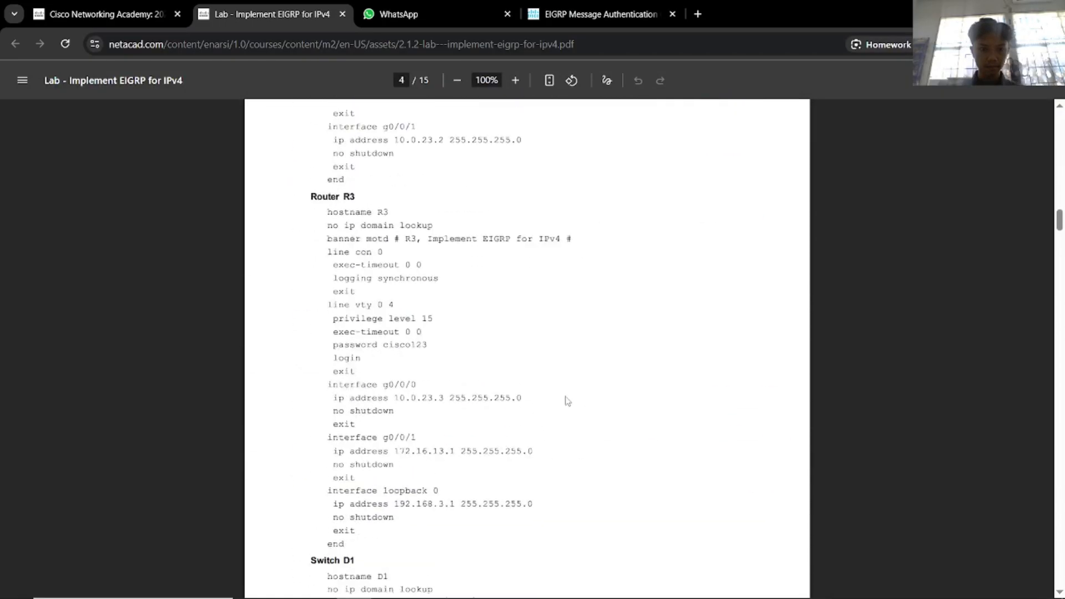
pyautogui.scroll(-16, 566, 400)
pyautogui.scroll(4, 547, 391)
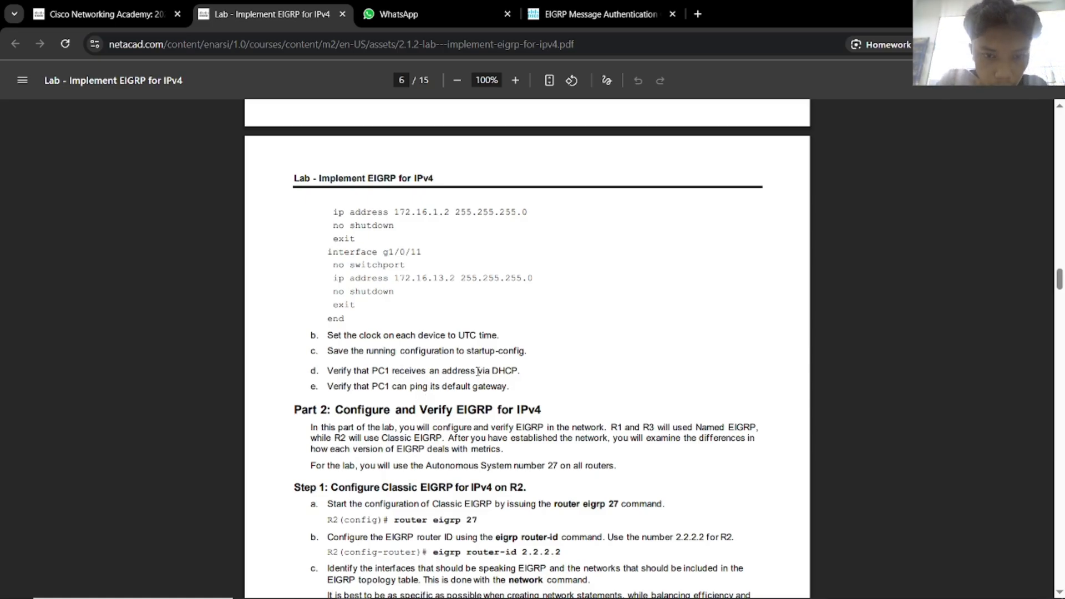
# Clear the stray text selection on page 6 and switch back to the Packet Tracer topology.
pyautogui.moveTo(491, 370); pyautogui.dragTo(507, 371)
pyautogui.click(549, 382)
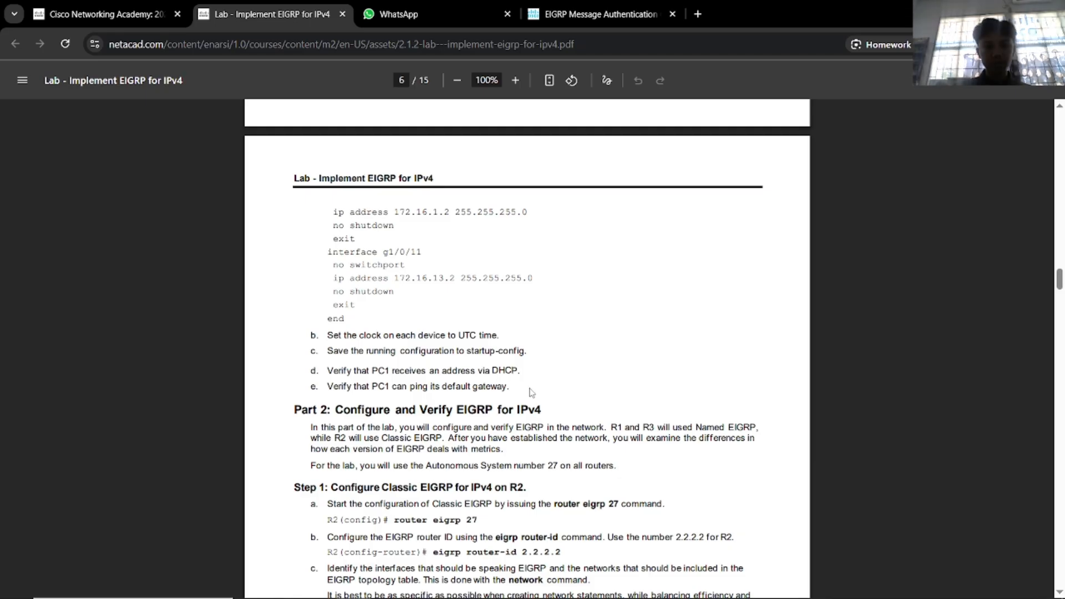
pyautogui.hotkey('alt', 'Tab')
pyautogui.hotkey('alt', 'Tab')
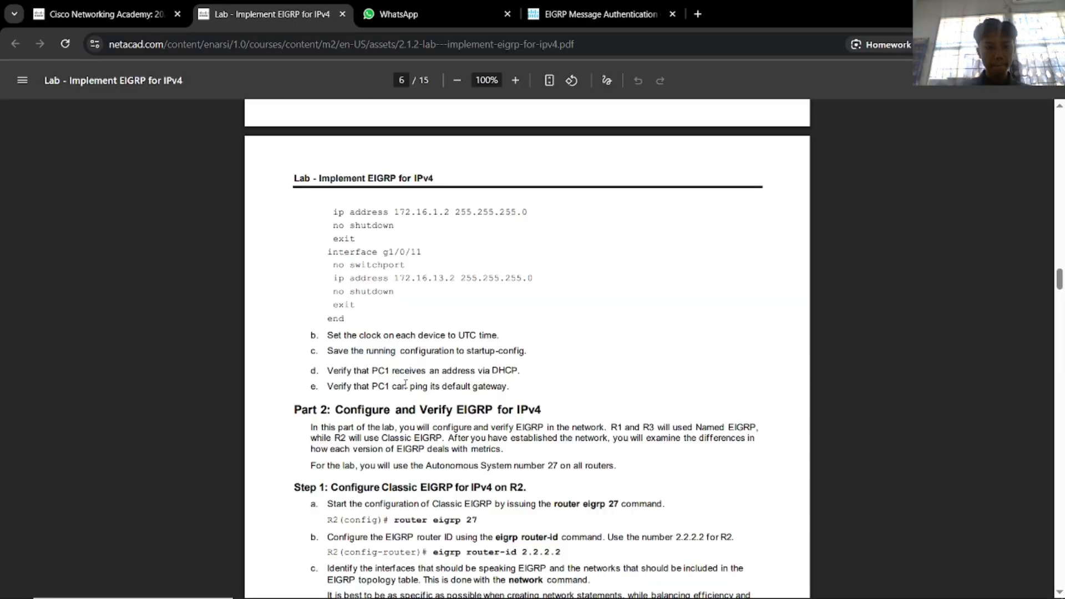
pyautogui.hotkey('alt', 'Tab')
pyautogui.hotkey('alt', 'Tab')
pyautogui.hotkey('alt', 'Tab')
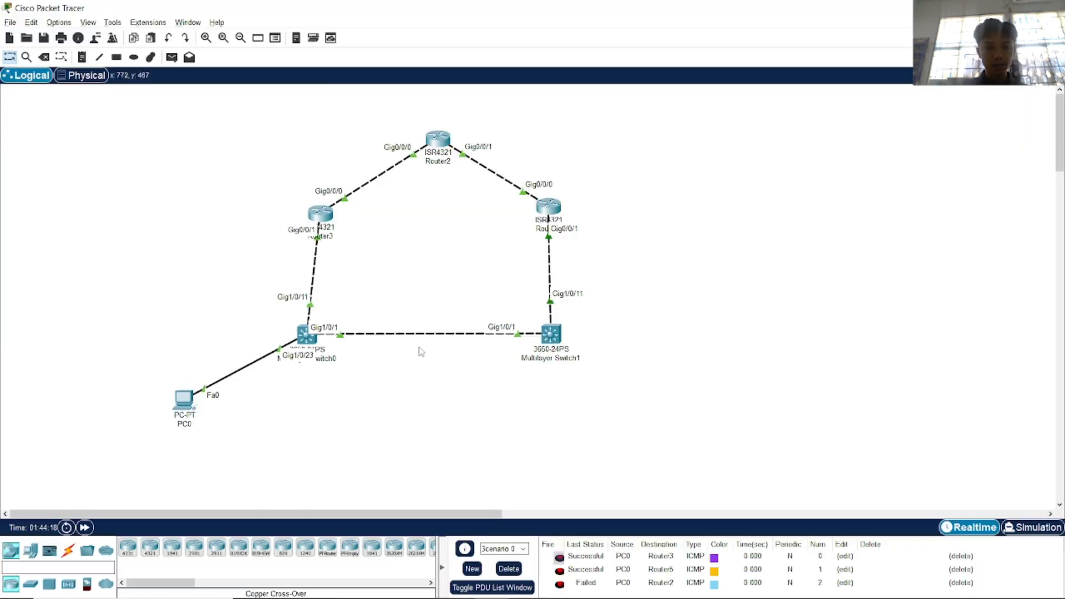
# Look over PC0's Desktop app grid, then return to the lab PDF's Part 2 on page 6.
pyautogui.click(198, 401)
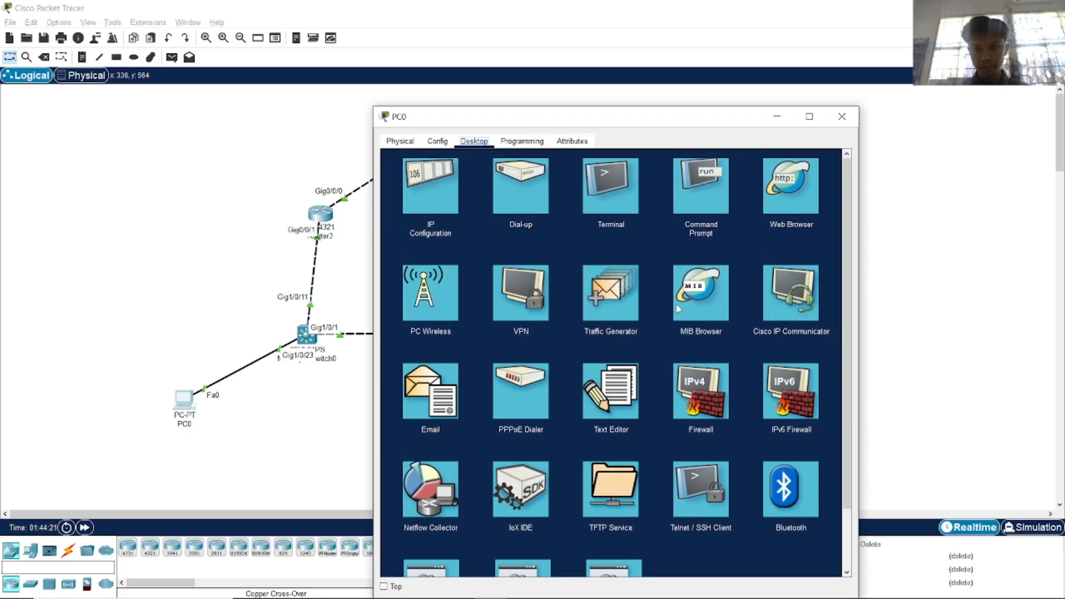
pyautogui.scroll(-1, 677, 307)
pyautogui.scroll(-1, 677, 306)
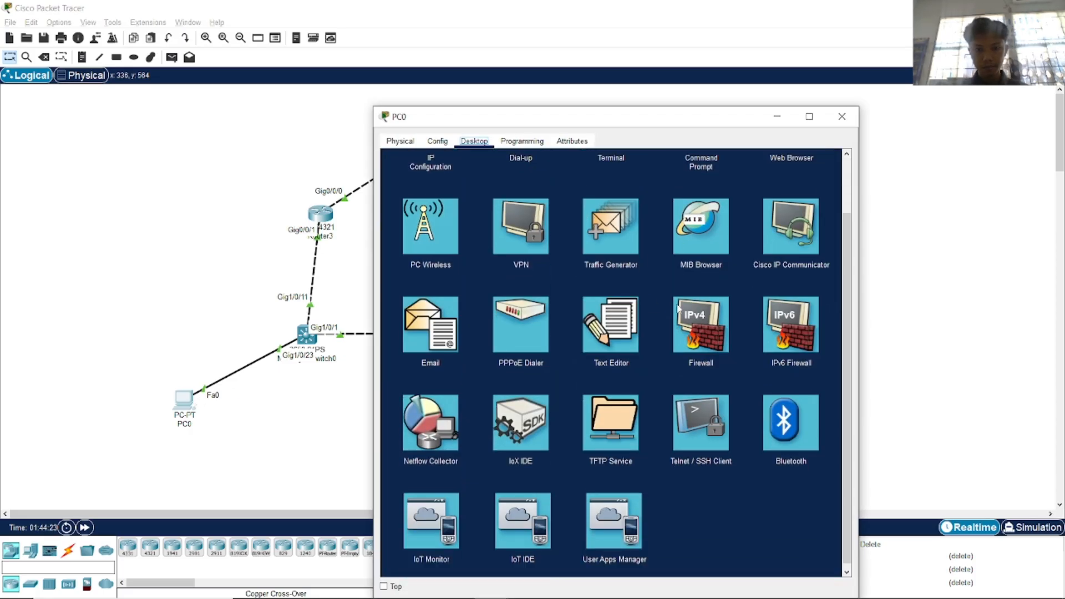
pyautogui.scroll(2, 679, 308)
pyautogui.hotkey('alt', 'Tab')
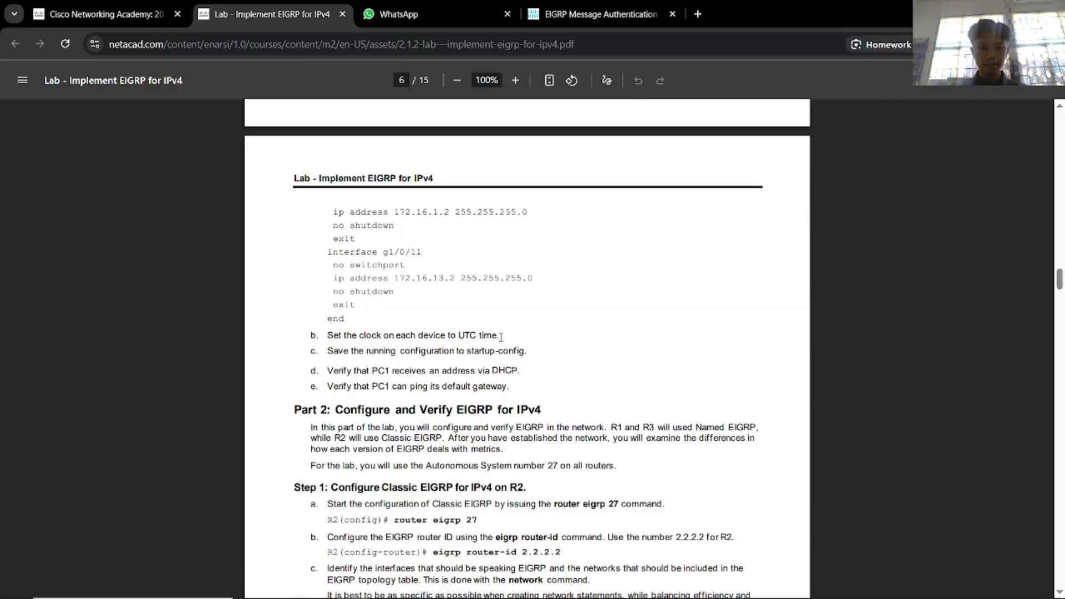
# Web-search the step b instruction on setting clocks to UTC and read the Cisco system-time article.
pyautogui.moveTo(330, 336); pyautogui.dragTo(489, 329)
pyautogui.hotkey('ctrl', 't')
pyautogui.write('Set the clock on each device to UTC time')
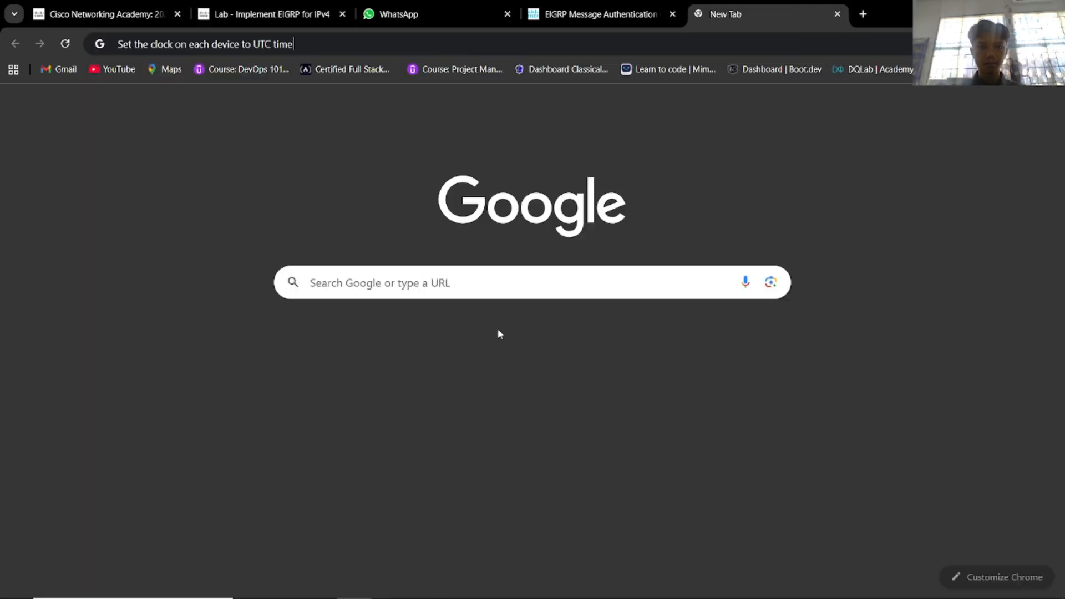
pyautogui.press('Return')
pyautogui.click(345, 214)
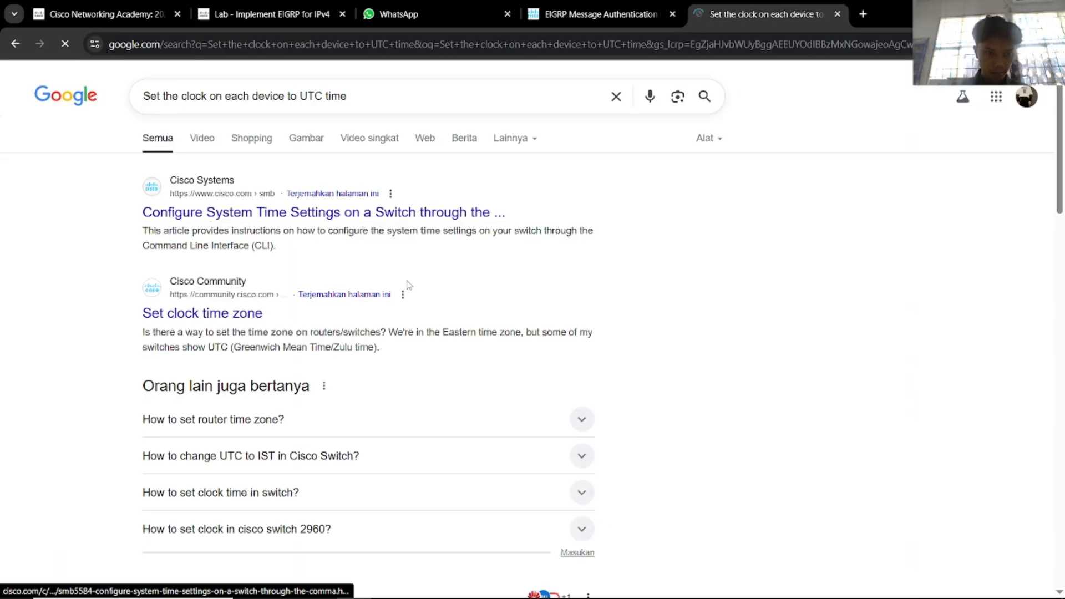
pyautogui.scroll(-5, 417, 270)
pyautogui.scroll(-12, 417, 270)
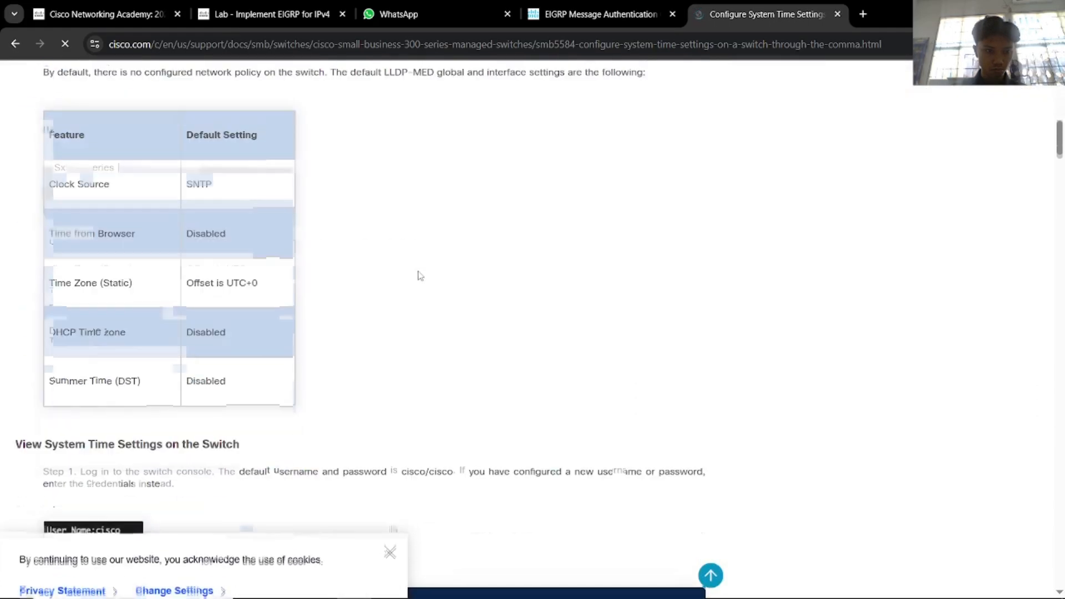
pyautogui.scroll(4, 407, 272)
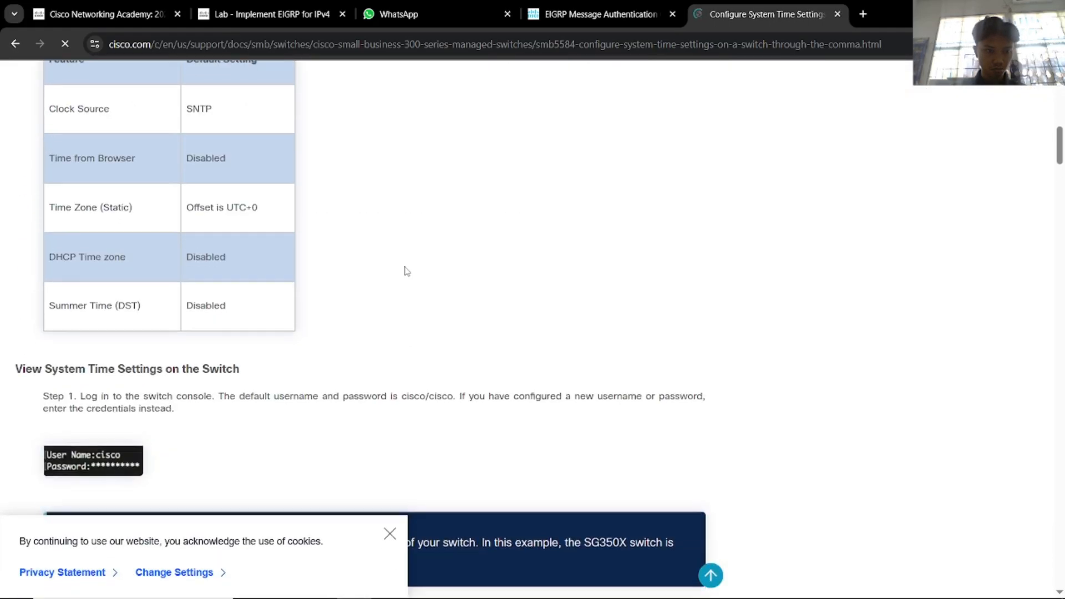
pyautogui.scroll(-18, 403, 270)
# Go back to the results, read the Cisco Community clock timezone thread, and return to Packet Tracer.
pyautogui.hotkey('alt', 'Left')
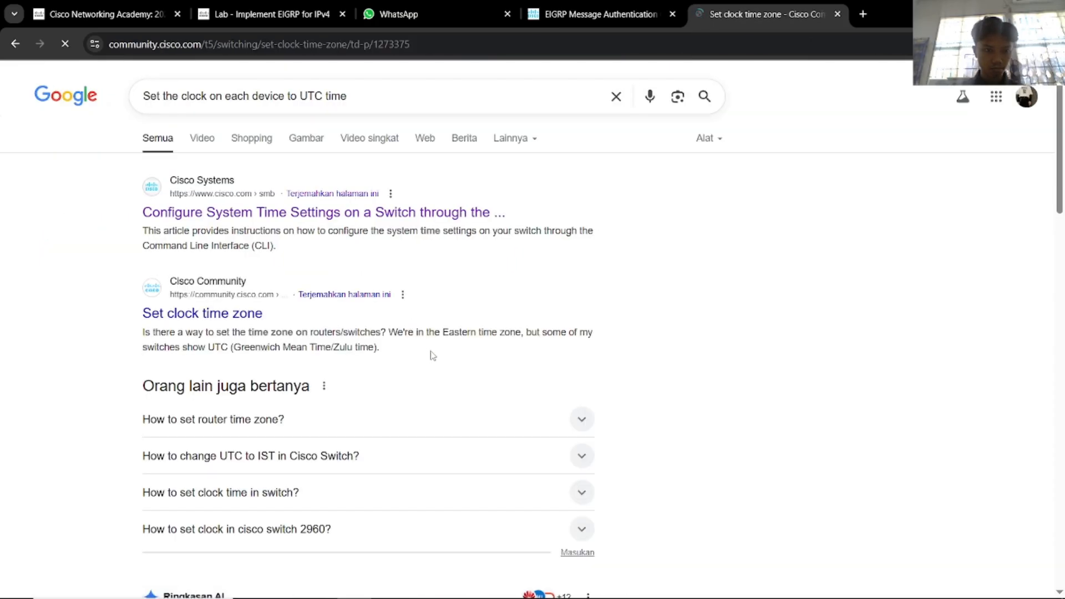
pyautogui.scroll(-12, 433, 355)
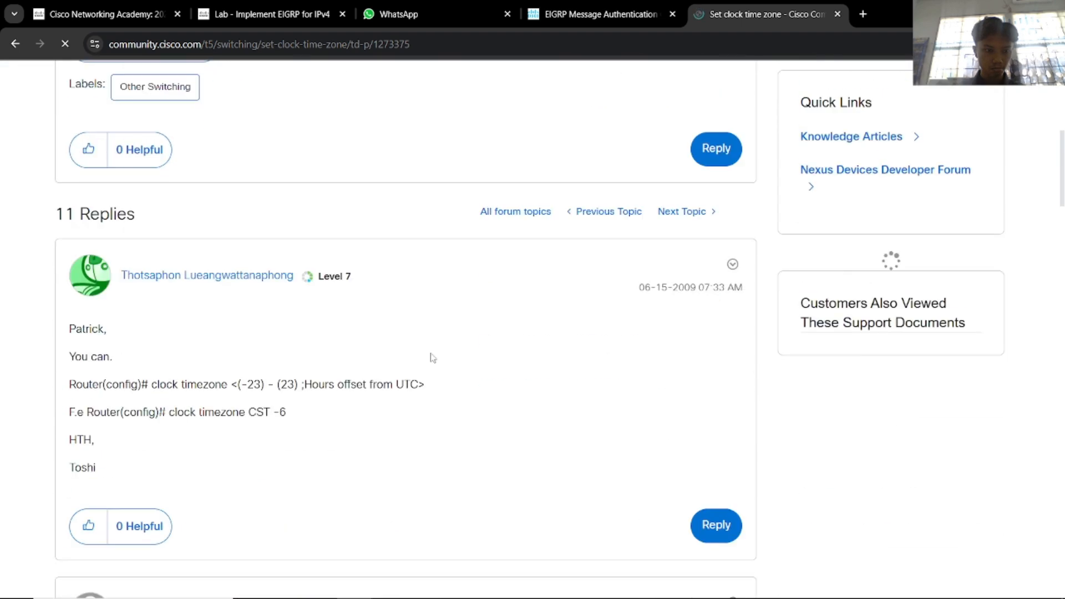
pyautogui.scroll(-2, 433, 356)
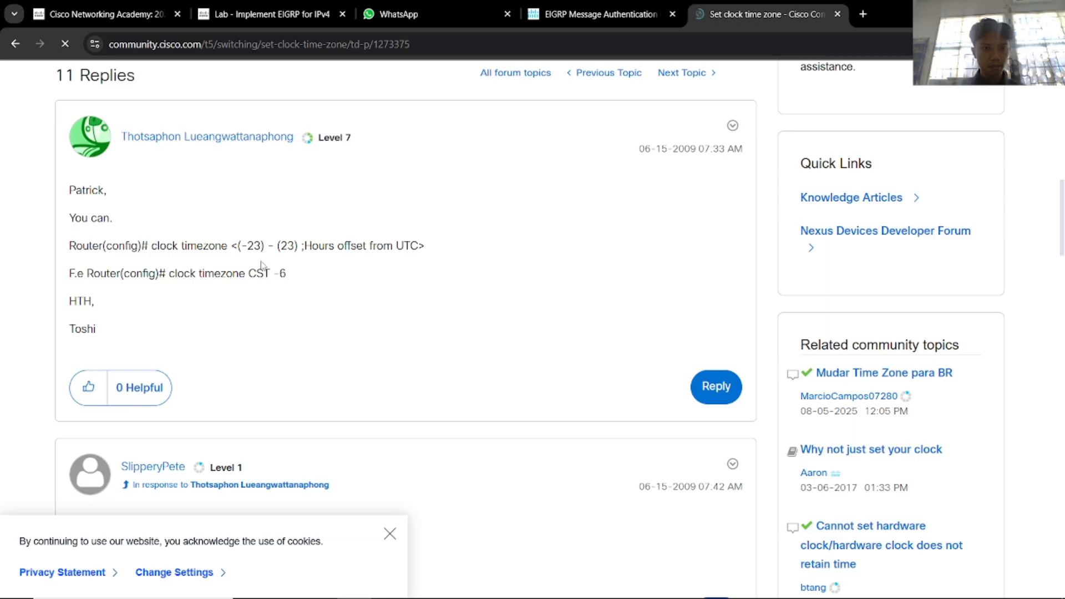
pyautogui.scroll(-1, 327, 292)
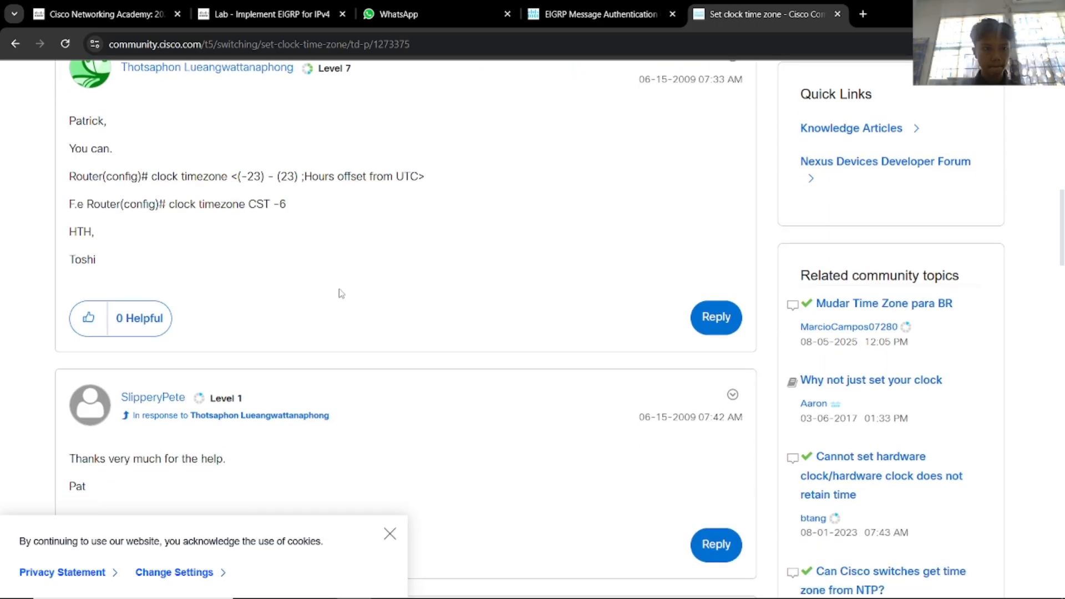
pyautogui.hotkey('alt', 'Tab')
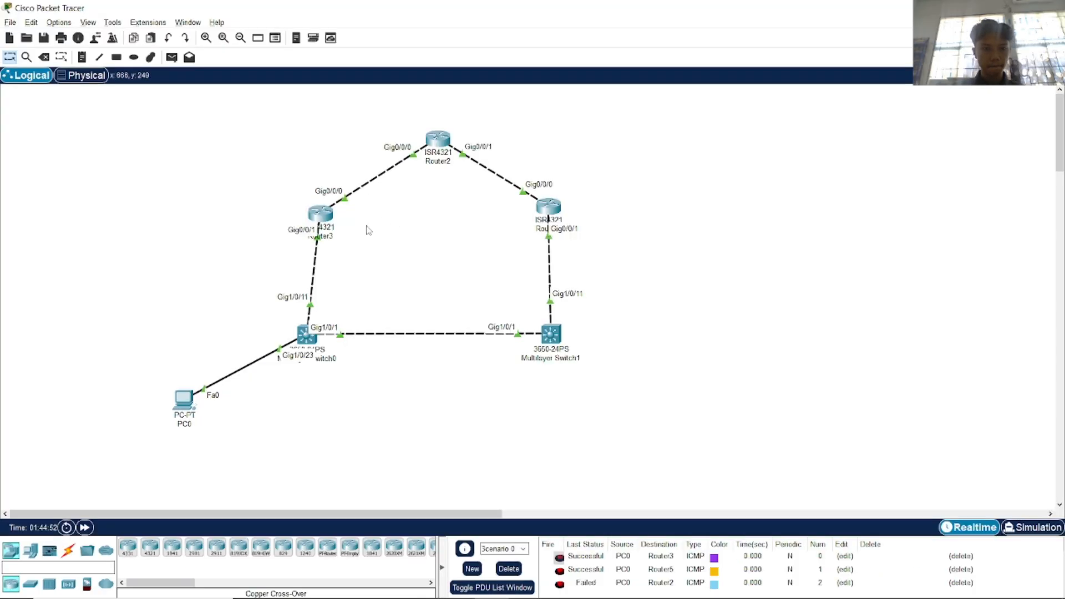
# Open Router3's CLI and enter global configuration mode with configure terminal.
pyautogui.click(326, 220)
pyautogui.click(466, 141)
pyautogui.moveTo(548, 307); pyautogui.dragTo(553, 313)
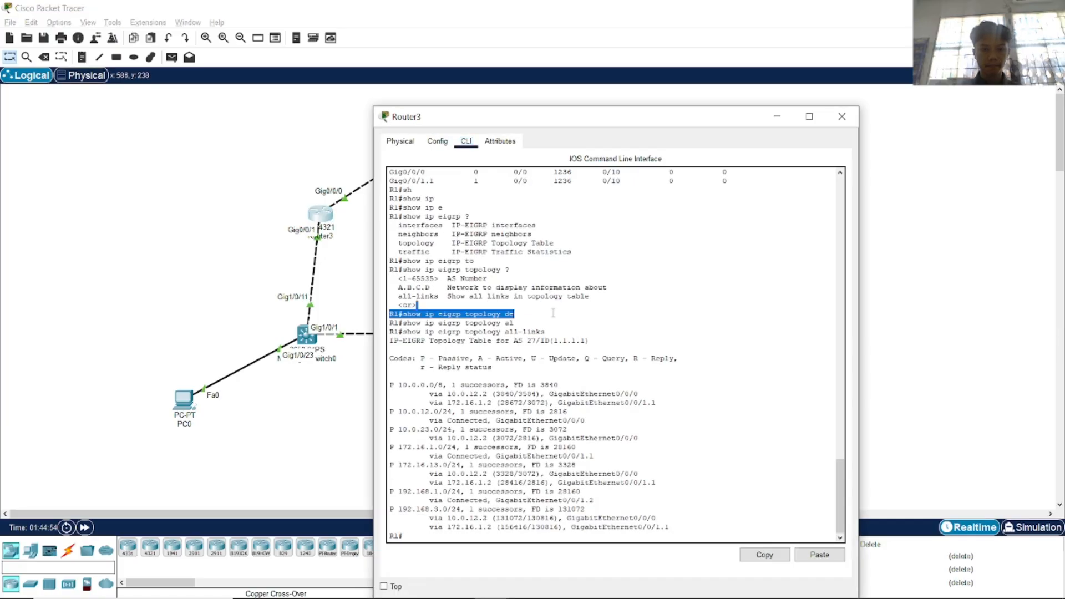
pyautogui.press('Return')
pyautogui.write('conf')
pyautogui.press('Tab')
pyautogui.write('t')
pyautogui.press('Tab')
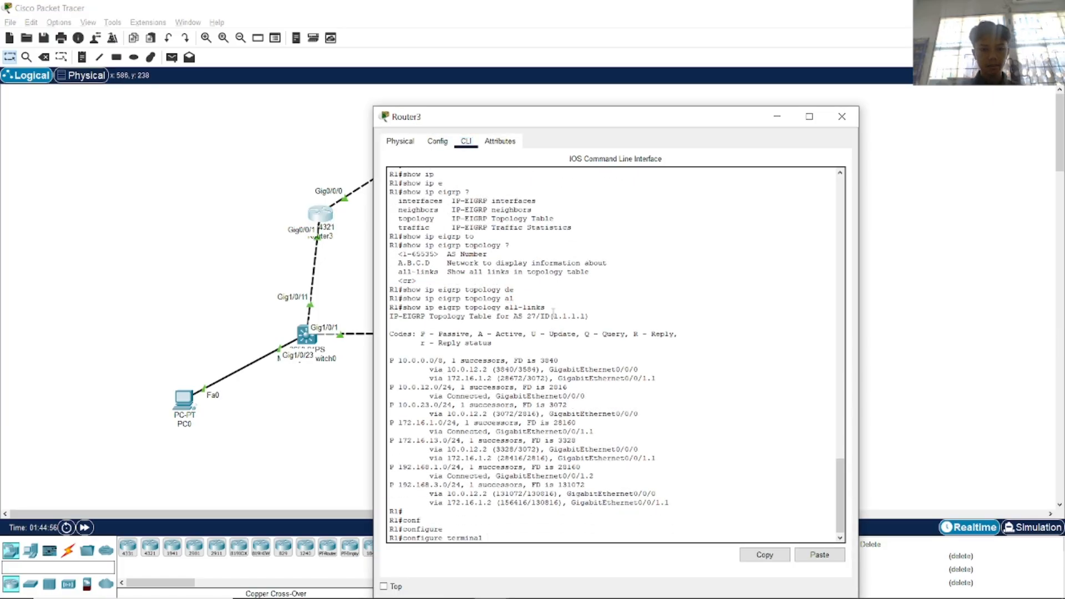
pyautogui.press('Return')
# Begin the clock timezone command on Router3, then switch to the time zone forum thread.
pyautogui.write('cl')
pyautogui.press('Tab')
pyautogui.write('o')
pyautogui.press('Tab')
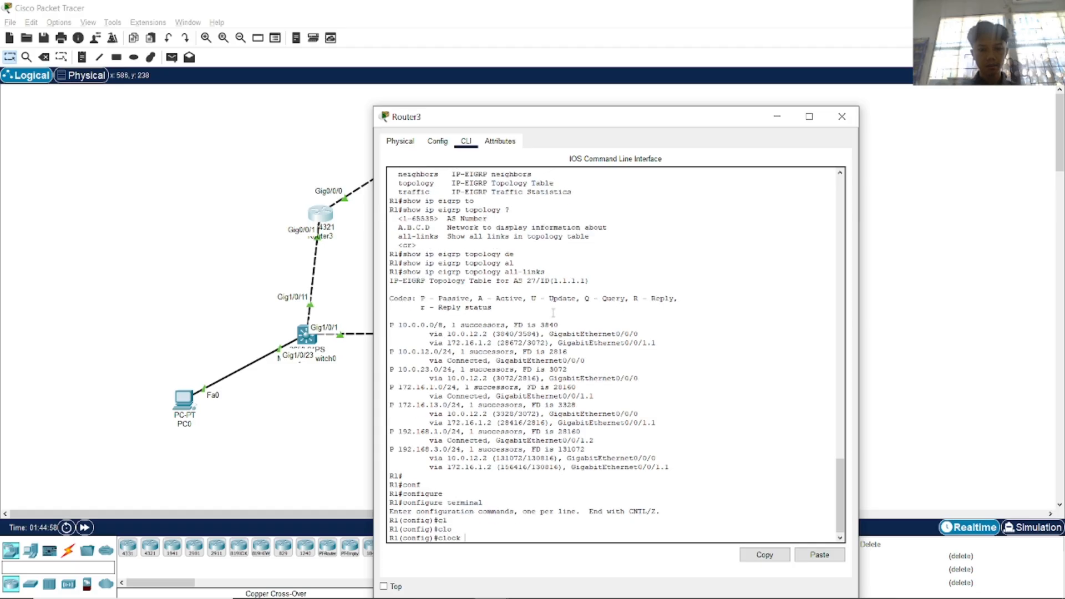
pyautogui.write('tim')
pyautogui.press('Tab')
pyautogui.hotkey('alt', 'Tab')
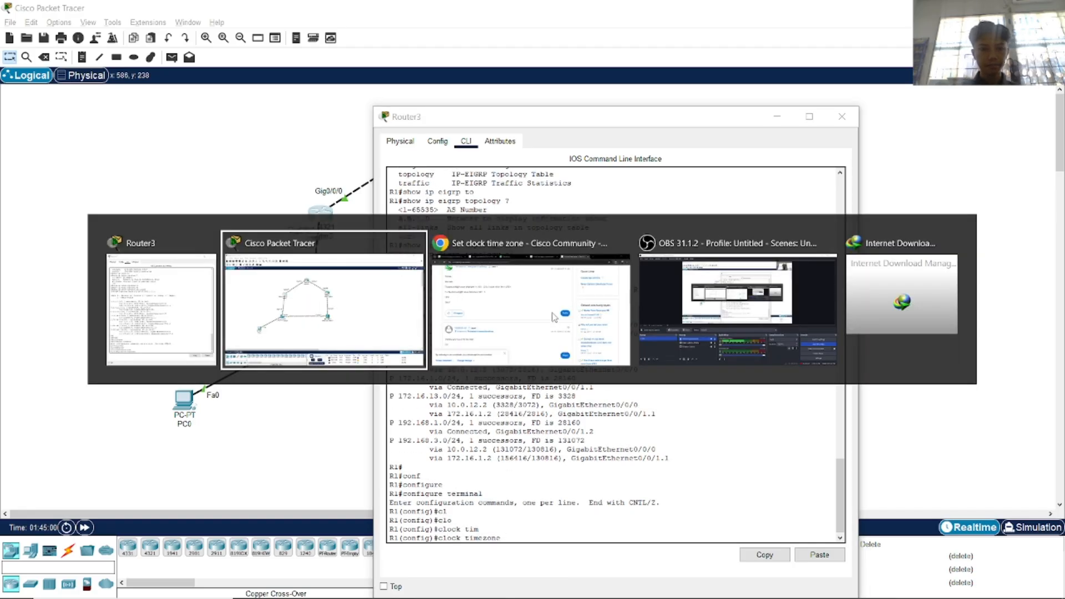
pyautogui.hotkey('alt', 'Tab')
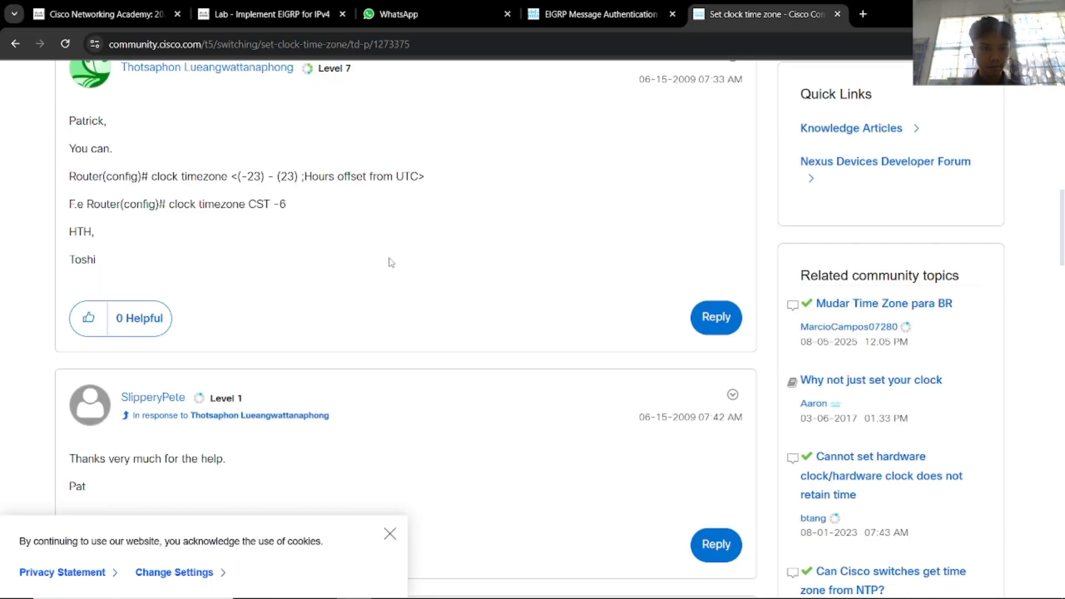
# Scroll through the Cisco forum thread, then go back to the Google results.
pyautogui.scroll(1, 390, 248)
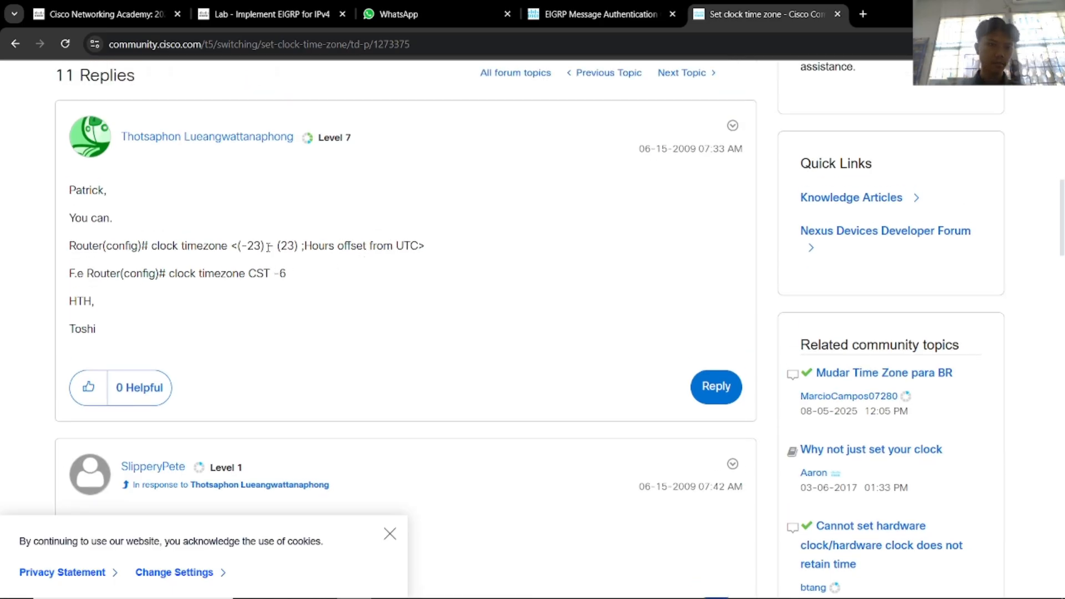
pyautogui.scroll(-7, 323, 250)
pyautogui.scroll(-10, 328, 253)
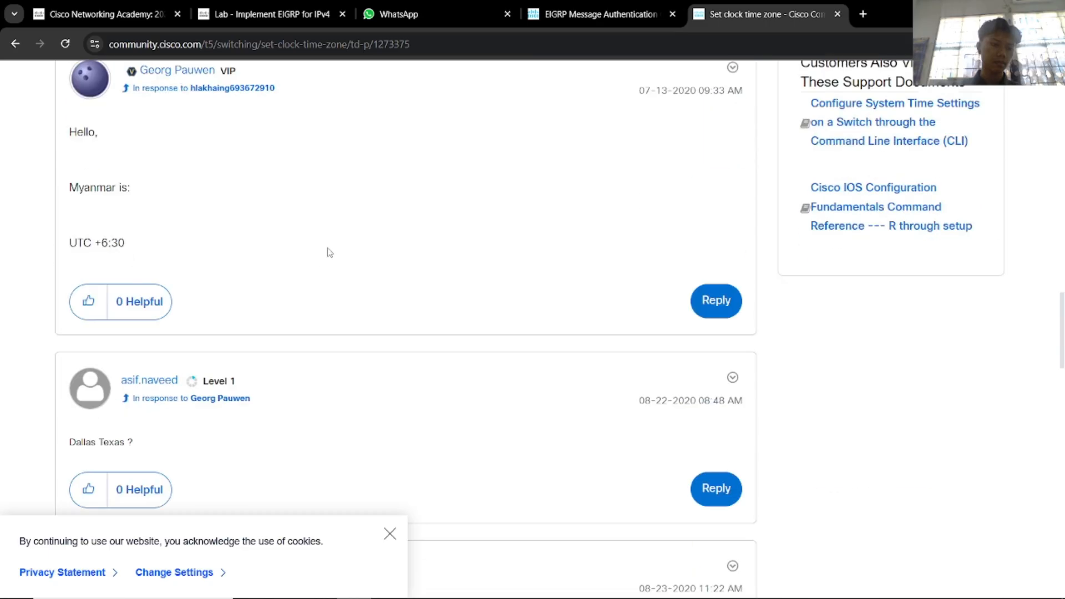
pyautogui.scroll(2, 333, 252)
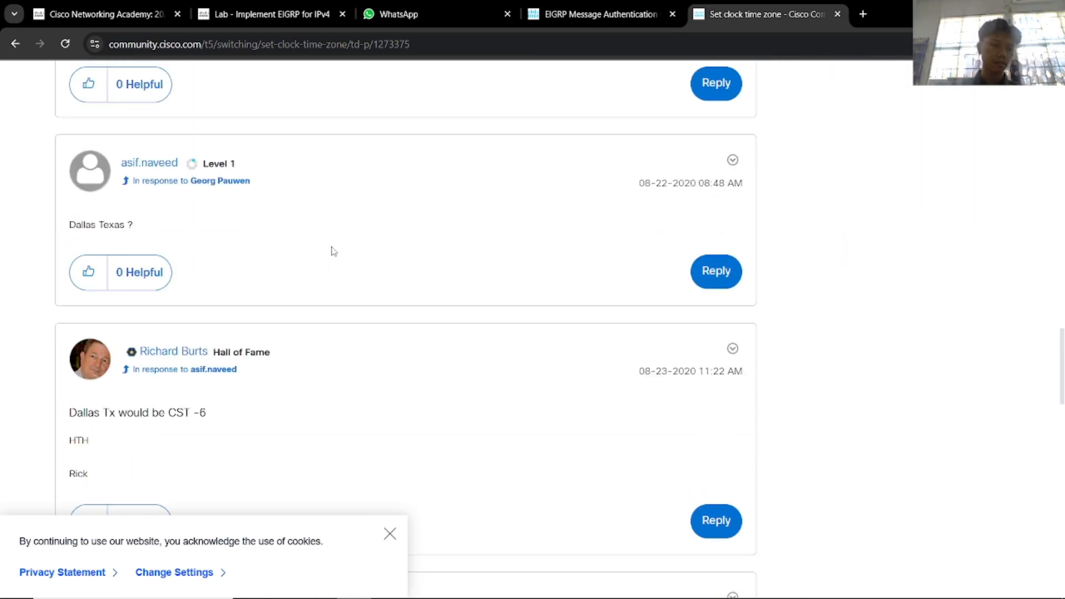
pyautogui.scroll(-15, 333, 251)
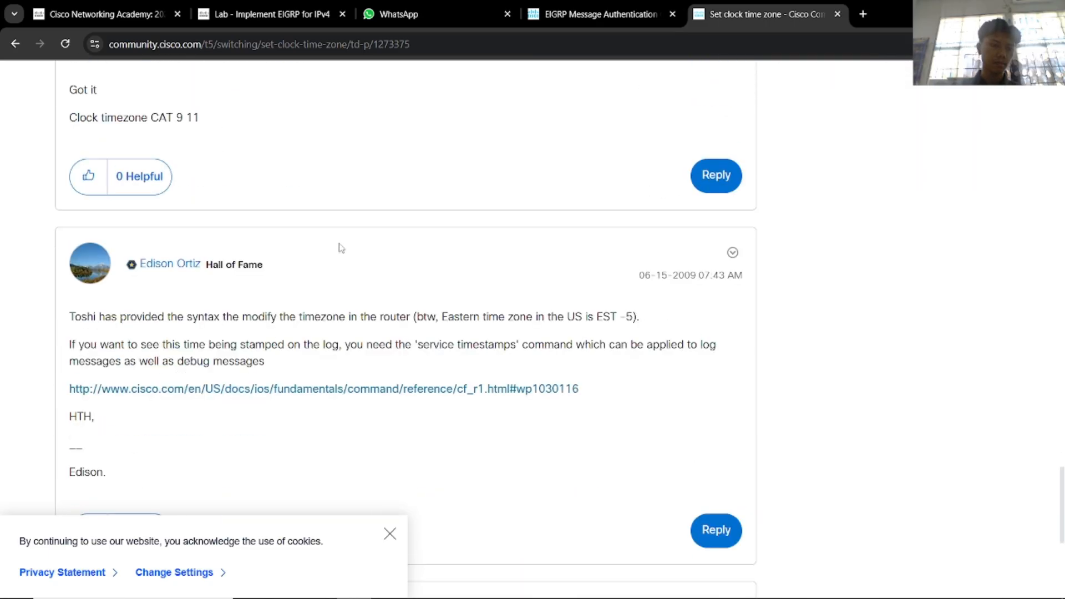
pyautogui.hotkey('alt', 'Left')
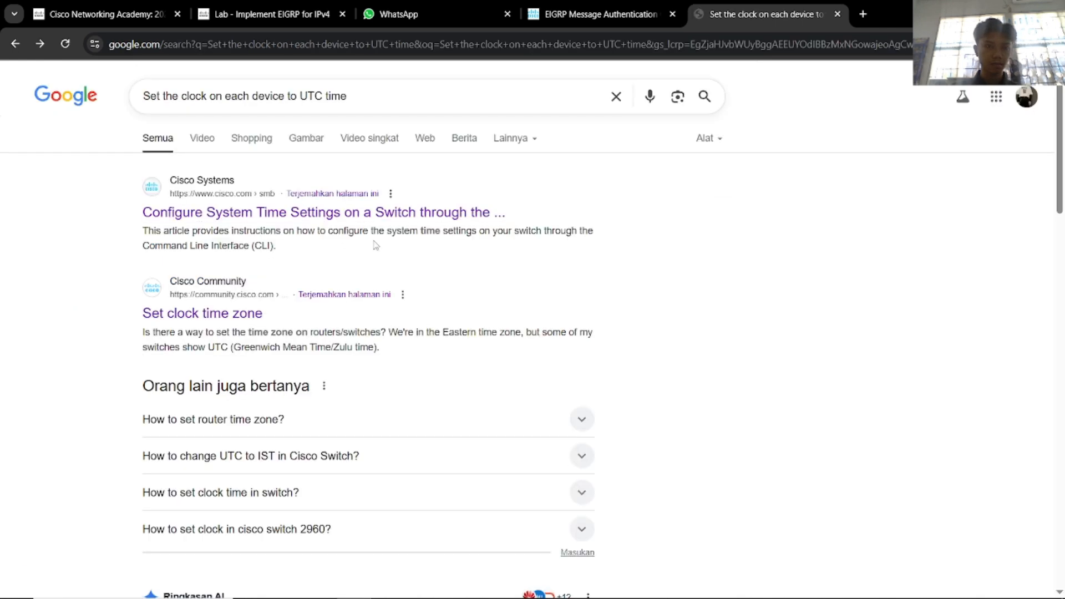
# Cycle through Packet Tracer windows back to the lab PDF and clear its highlighted text.
pyautogui.hotkey('alt', 'Tab')
pyautogui.hotkey('alt', 'Tab')
pyautogui.press('Tab')
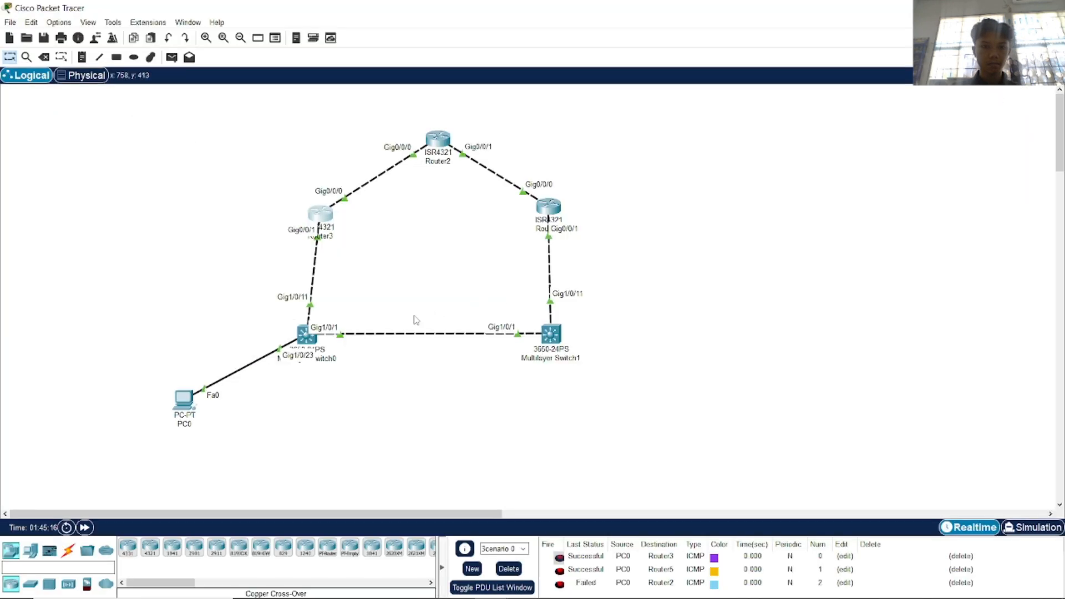
pyautogui.hotkey('alt', 'Tab')
pyautogui.hotkey('alt', 'Tab')
pyautogui.click(310, 17)
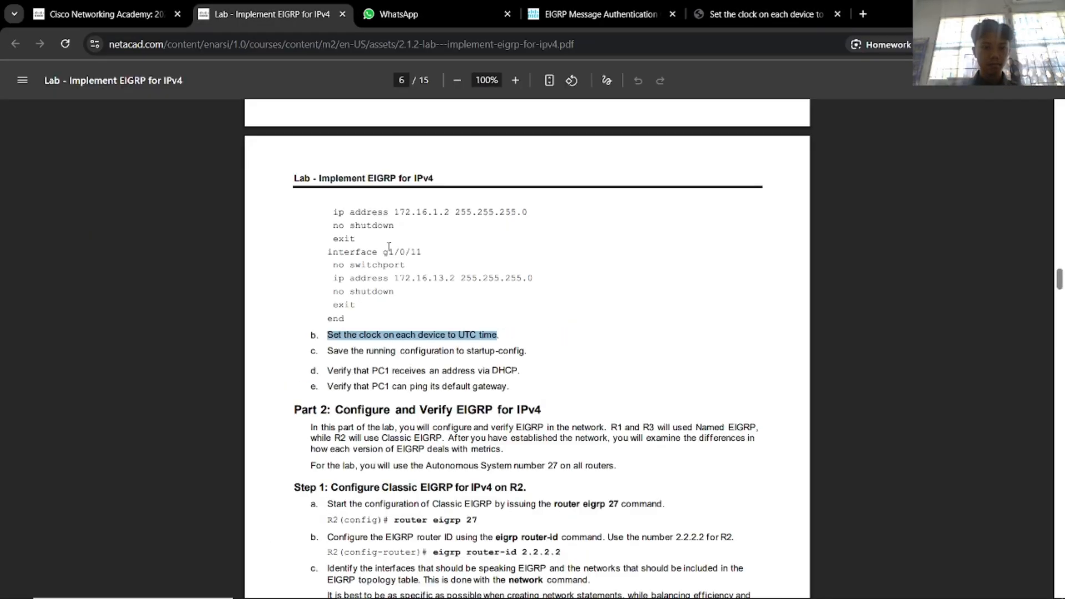
pyautogui.click(477, 308)
pyautogui.hotkey('alt', 'Tab')
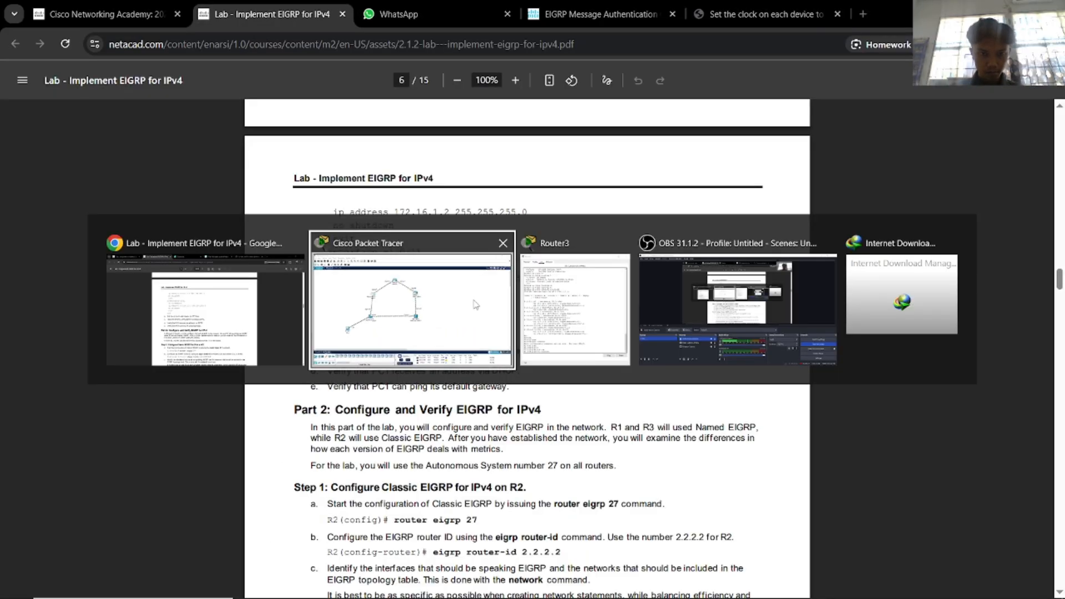
pyautogui.click(272, 303)
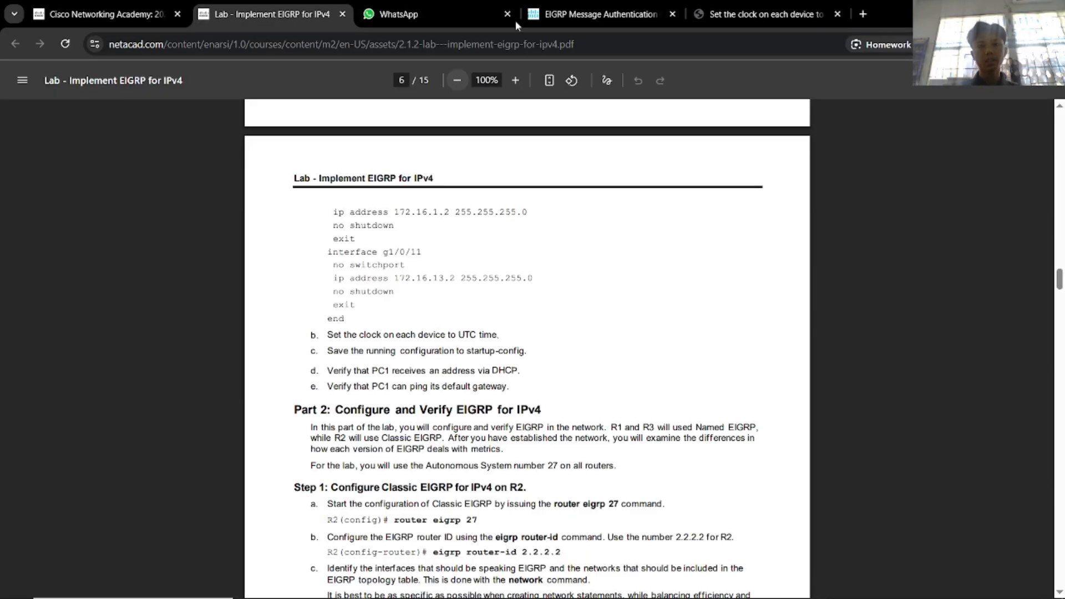
# In the UTC clock search results, scroll down and open the Dell time zone article.
pyautogui.click(716, 15)
pyautogui.scroll(-2, 359, 328)
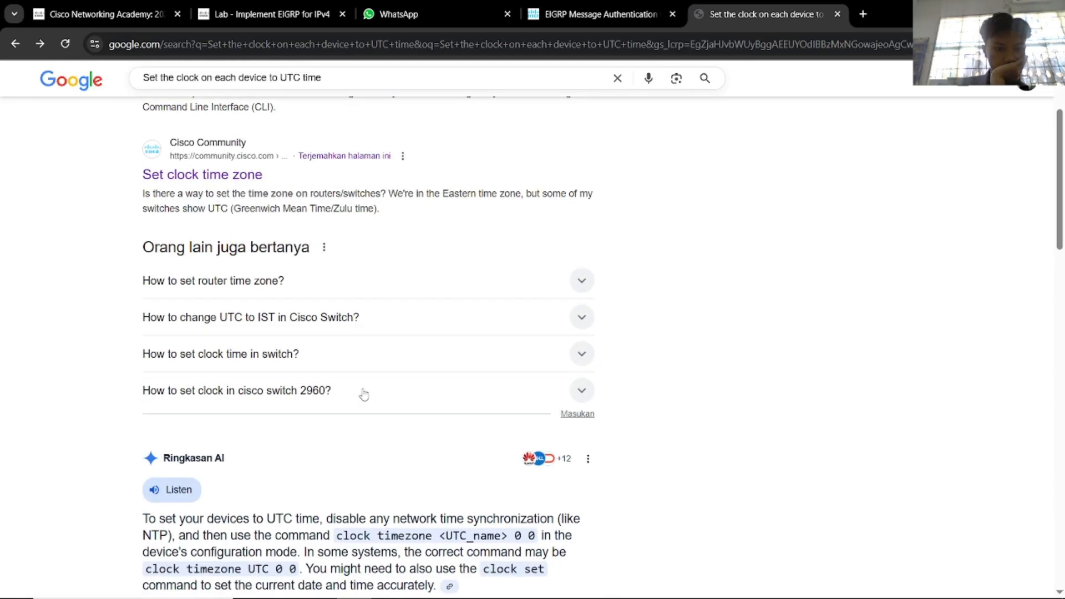
pyautogui.scroll(-1, 364, 392)
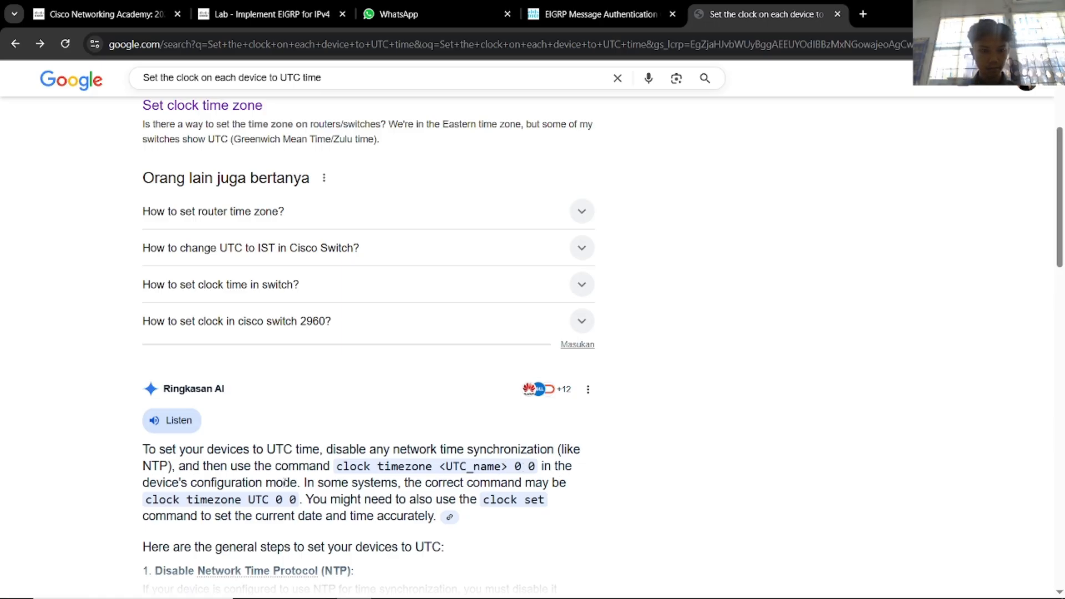
pyautogui.scroll(-1, 285, 482)
pyautogui.scroll(-1, 322, 488)
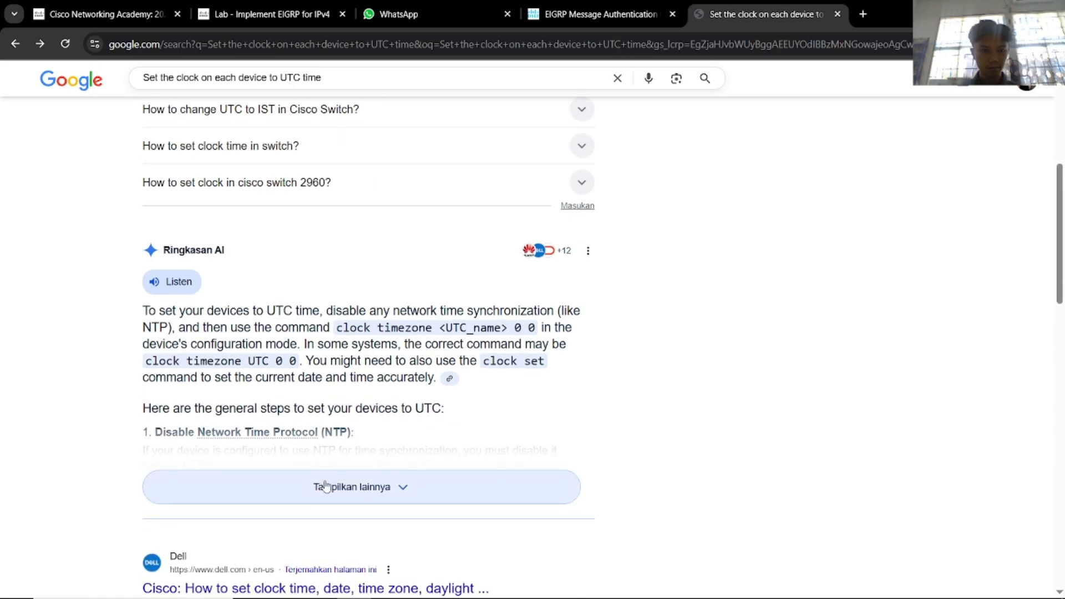
pyautogui.scroll(-1, 326, 486)
pyautogui.scroll(-1, 325, 486)
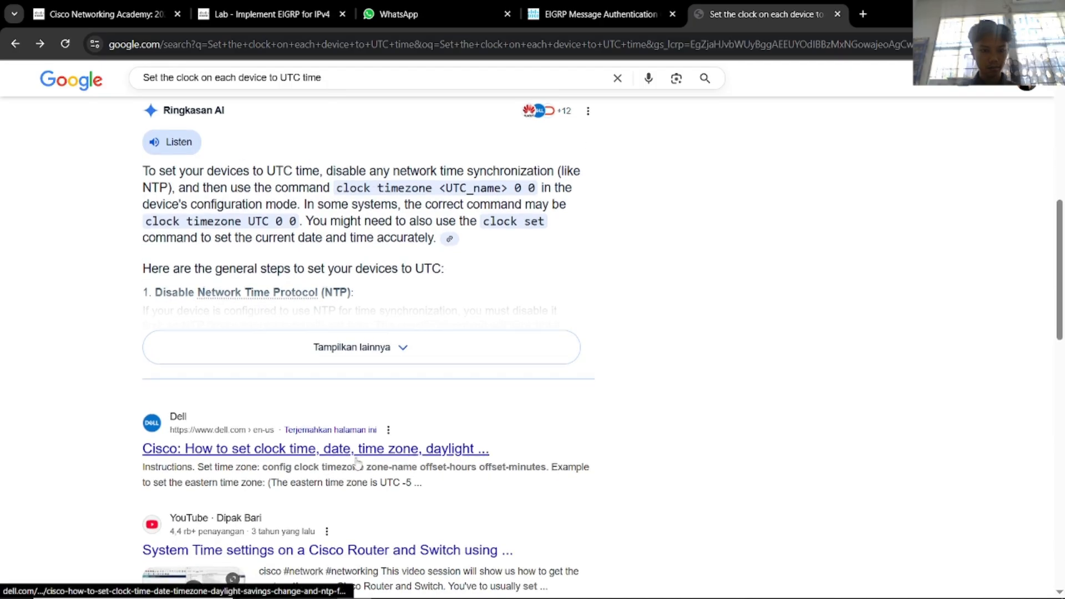
pyautogui.scroll(-1, 358, 464)
pyautogui.click(385, 388)
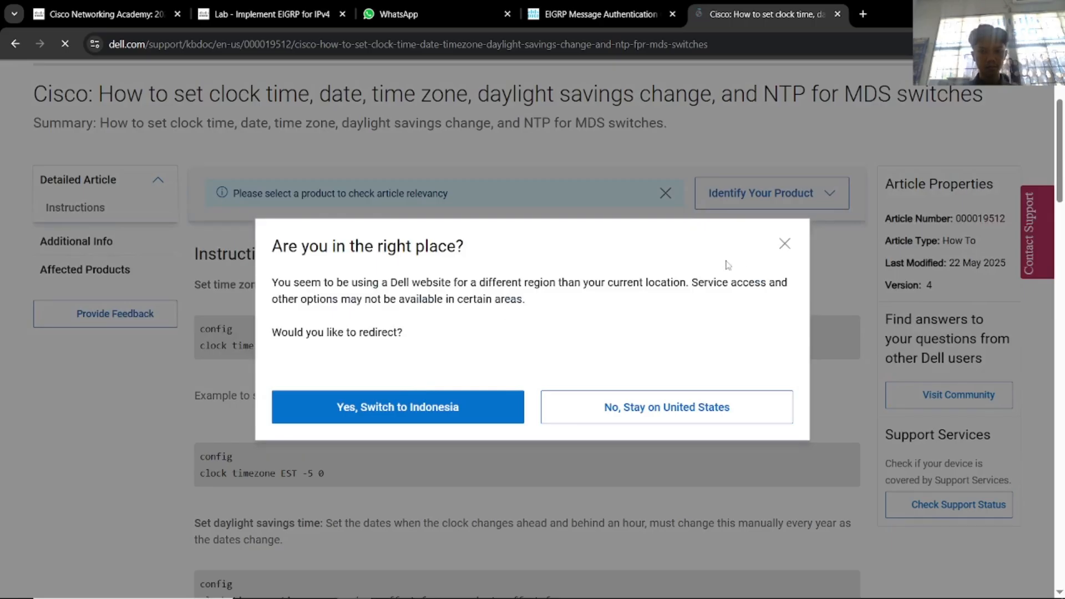
# Dismiss Dell's region prompt and cookie banner, then scroll through the Cisco time zone article.
pyautogui.click(785, 244)
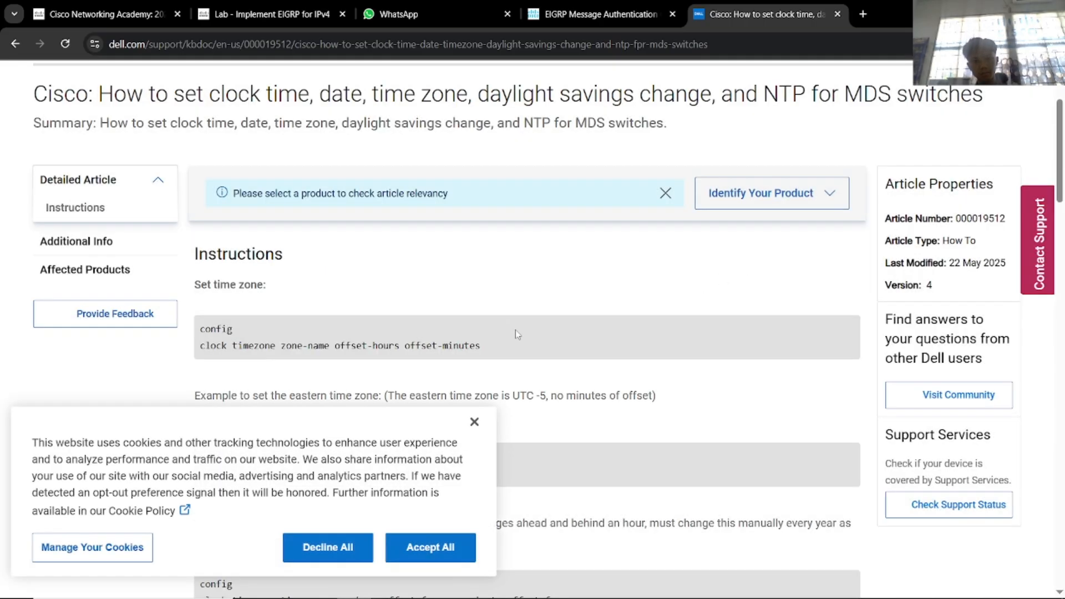
pyautogui.click(475, 423)
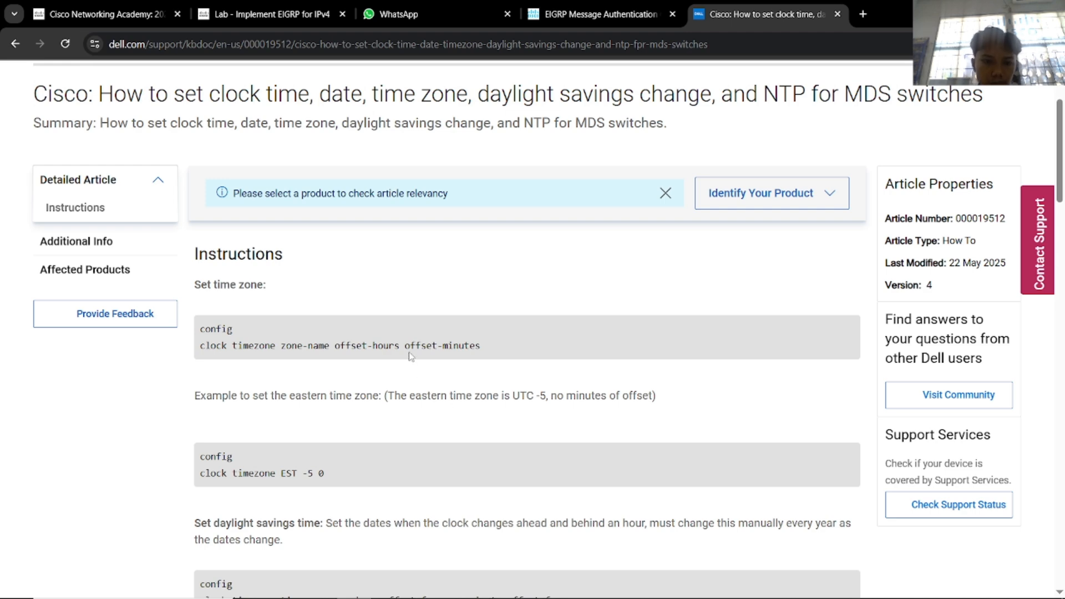
pyautogui.scroll(-1, 407, 318)
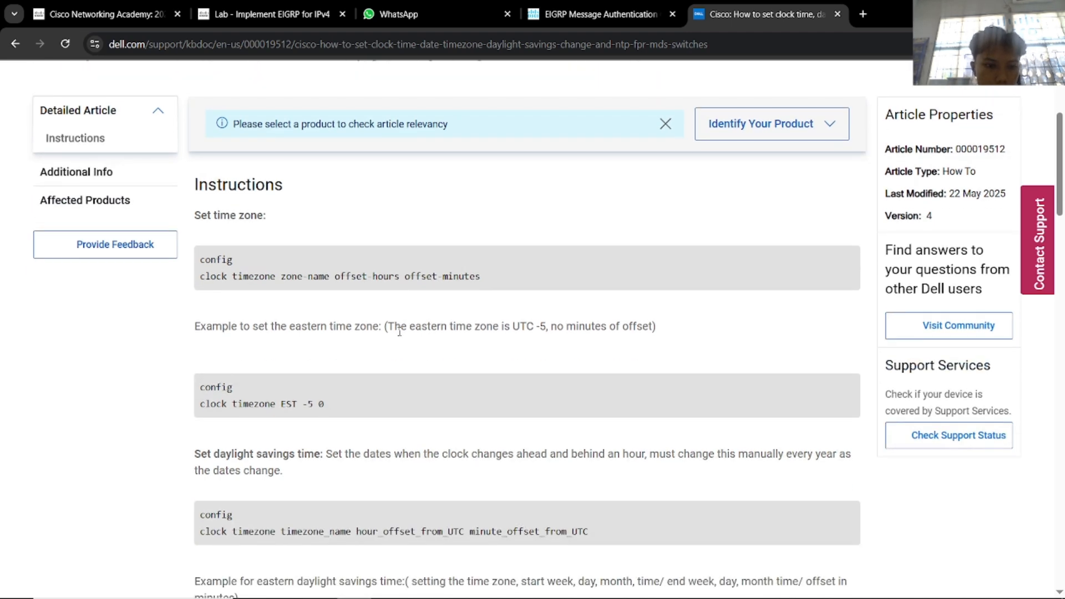
pyautogui.scroll(-5, 400, 331)
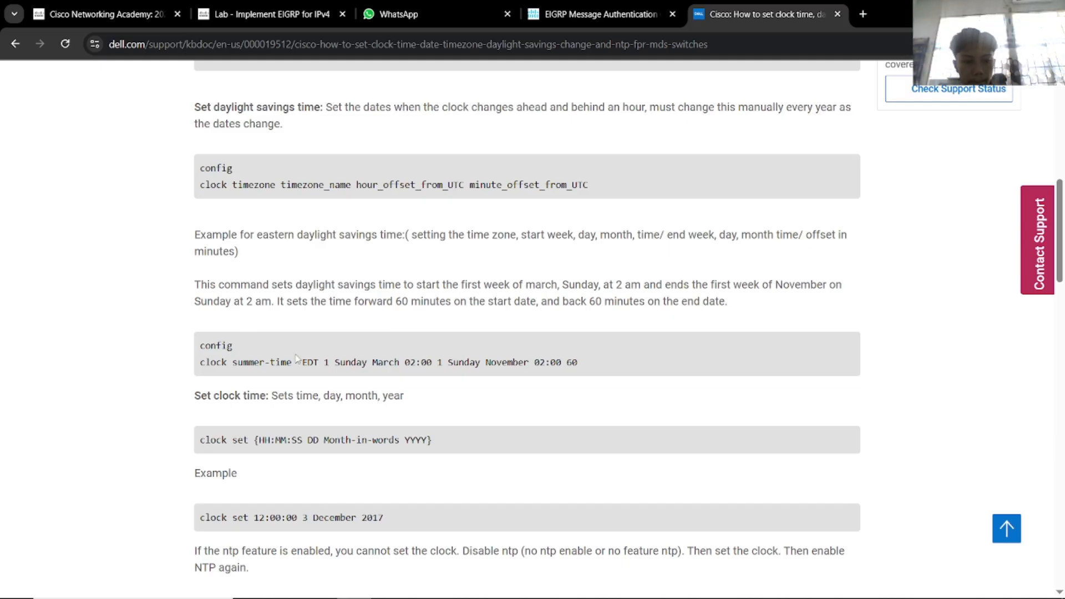
pyautogui.scroll(10, 353, 353)
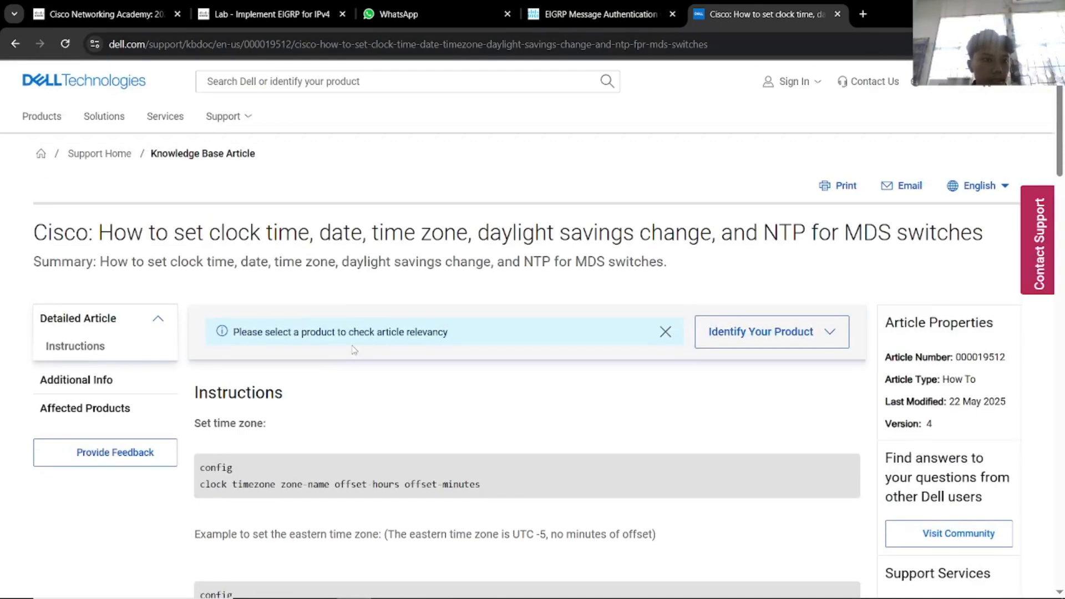
# Return to the search results and read the 'Set clock time zone' community thread.
pyautogui.hotkey('alt', 'Left')
pyautogui.scroll(5, 347, 342)
pyautogui.scroll(2, 347, 343)
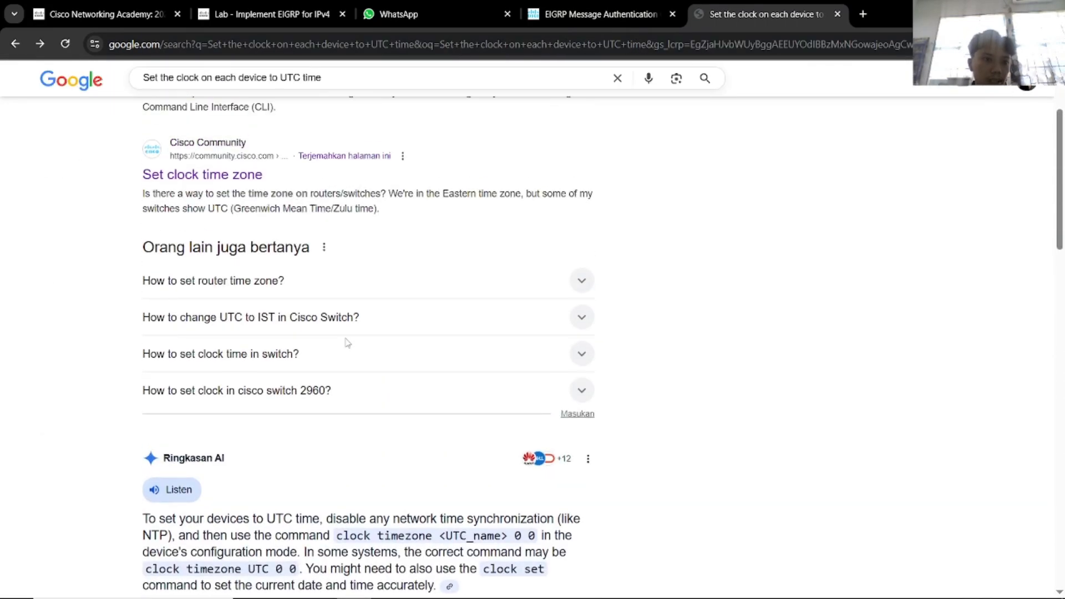
pyautogui.scroll(-2, 347, 342)
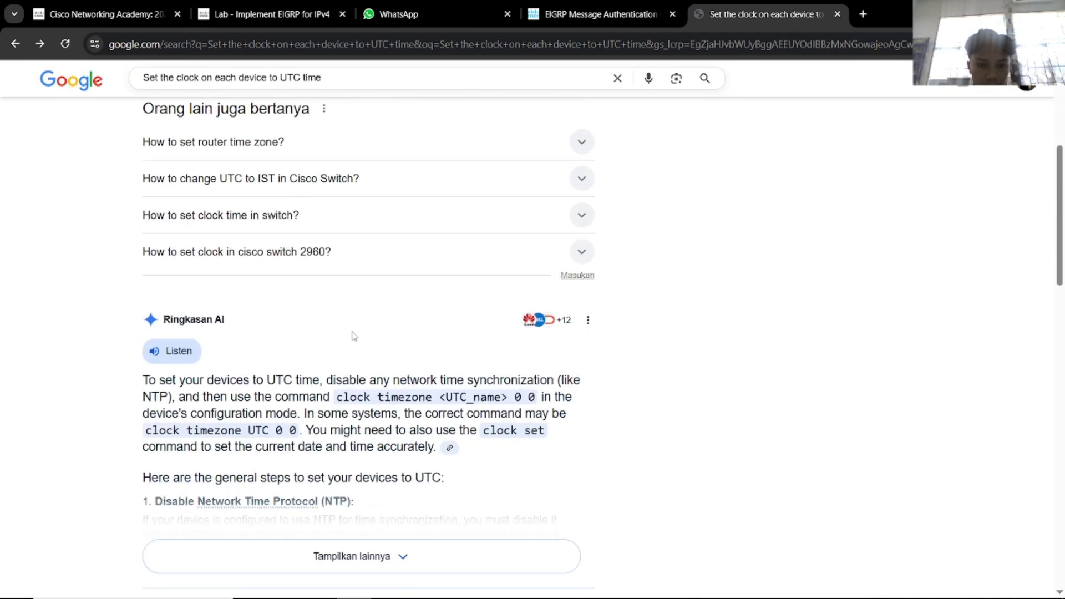
pyautogui.scroll(-9, 461, 377)
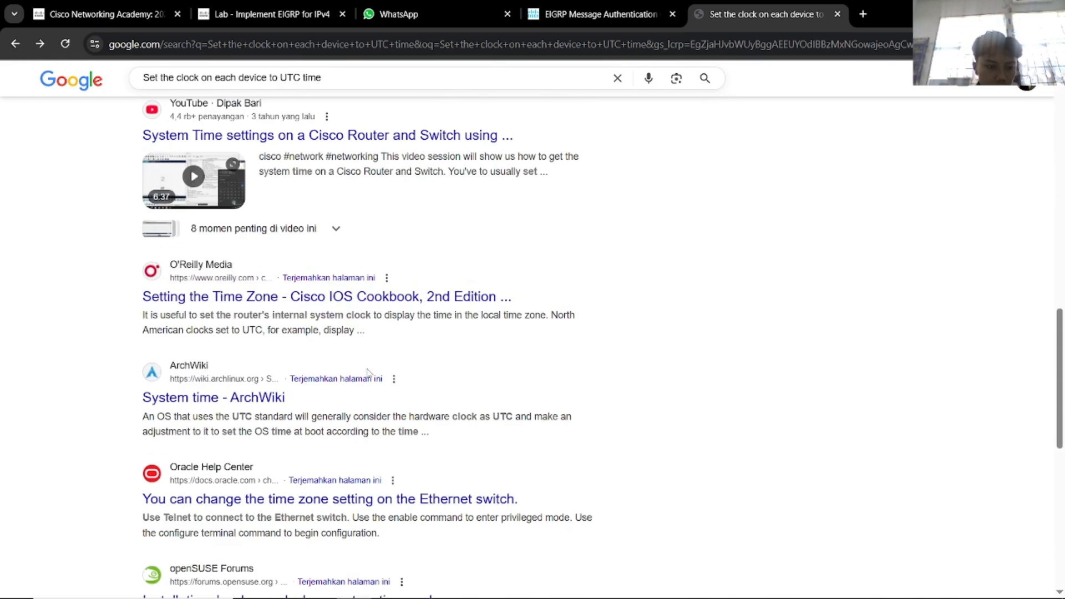
pyautogui.scroll(12, 368, 371)
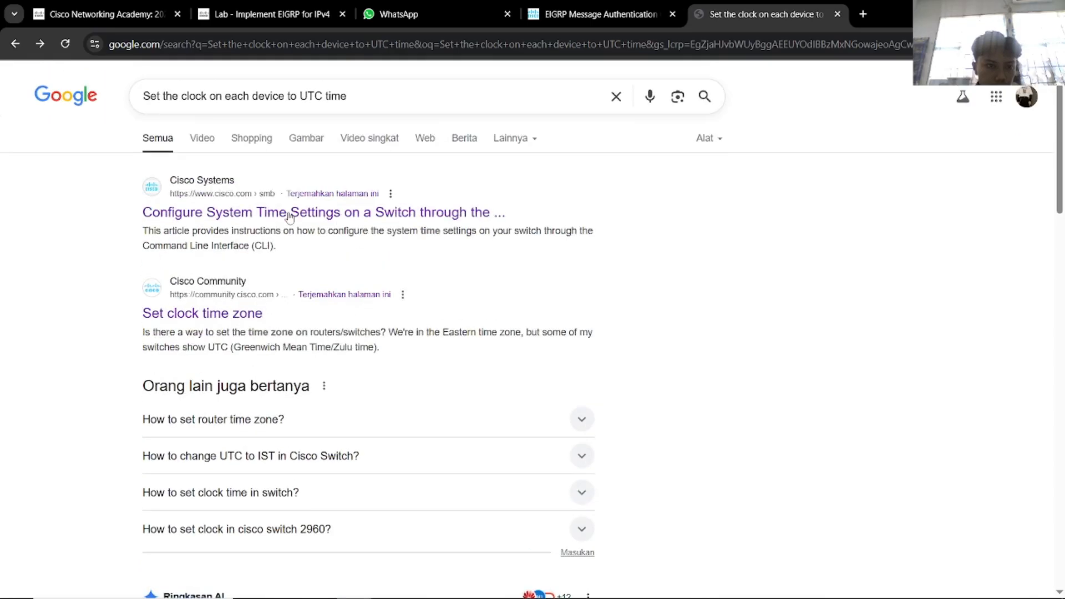
pyautogui.click(242, 306)
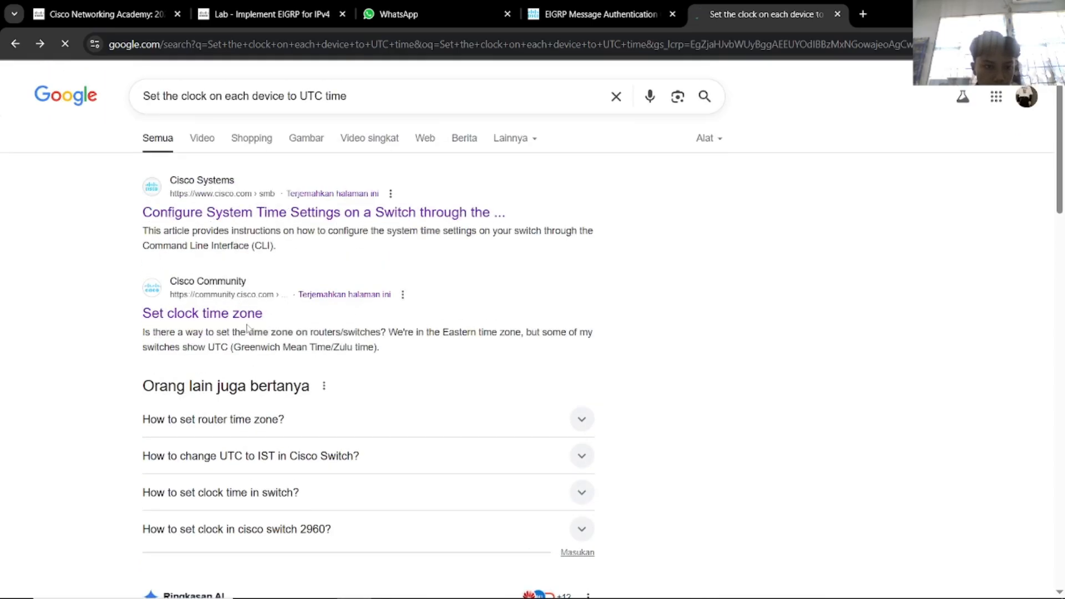
pyautogui.scroll(-6, 401, 345)
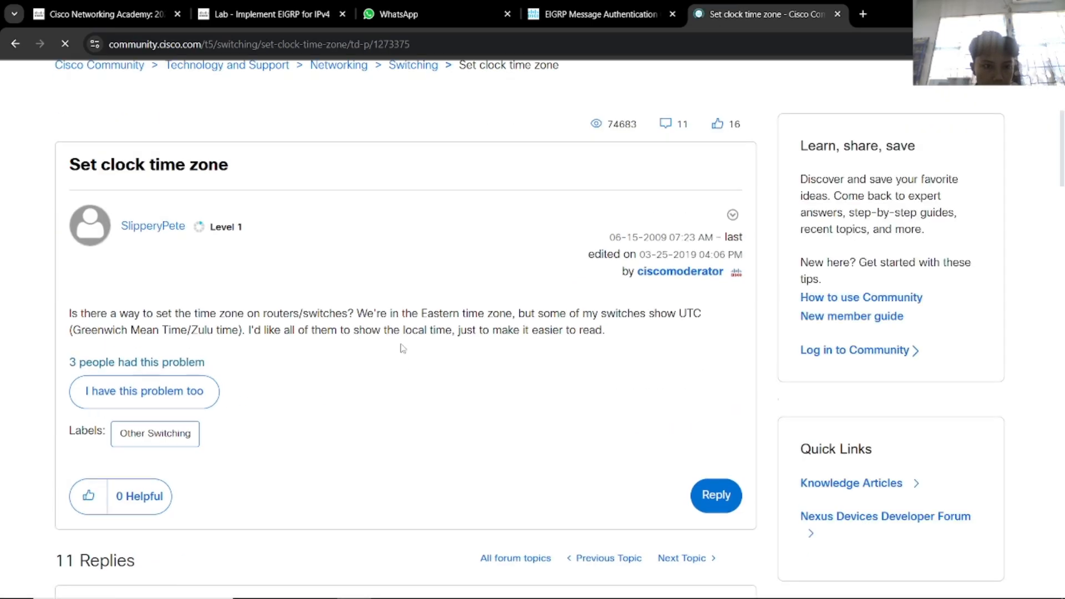
pyautogui.scroll(-5, 400, 348)
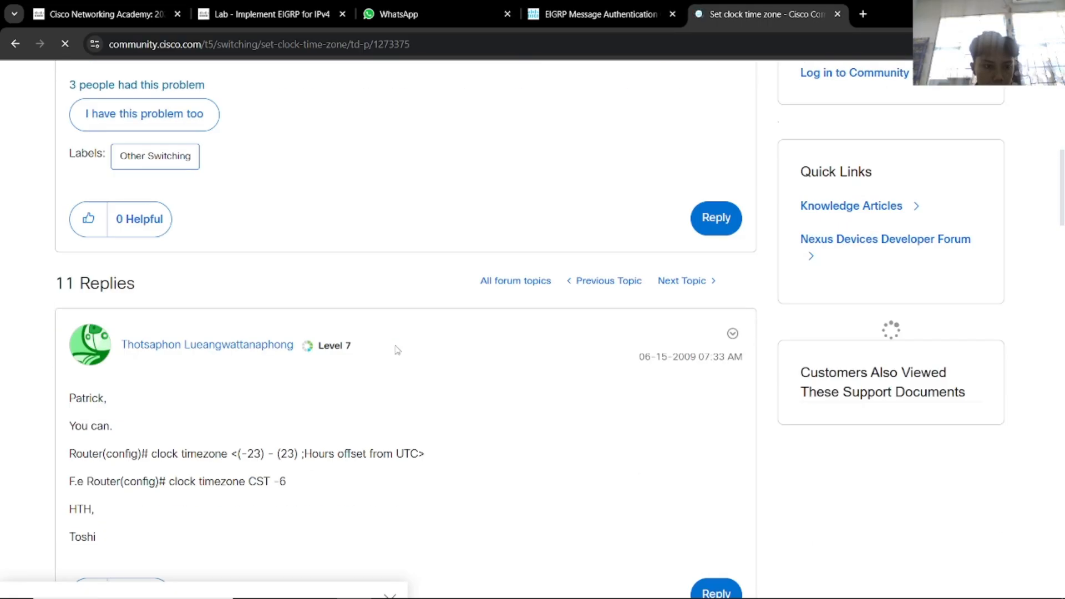
pyautogui.scroll(2, 397, 350)
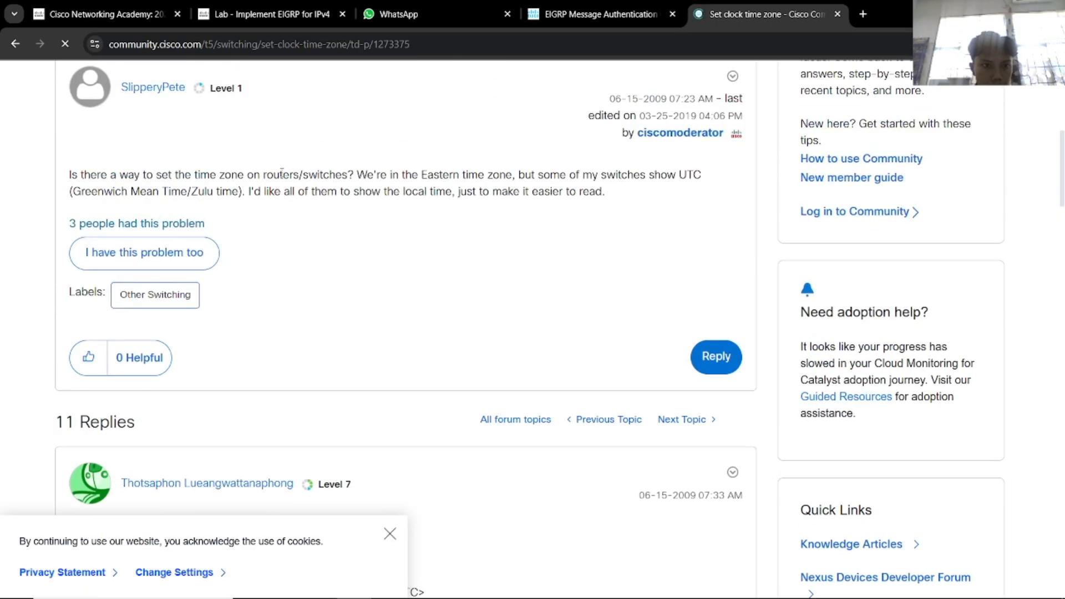
pyautogui.moveTo(191, 175); pyautogui.dragTo(418, 177)
pyautogui.click(410, 228)
pyautogui.scroll(-5, 363, 302)
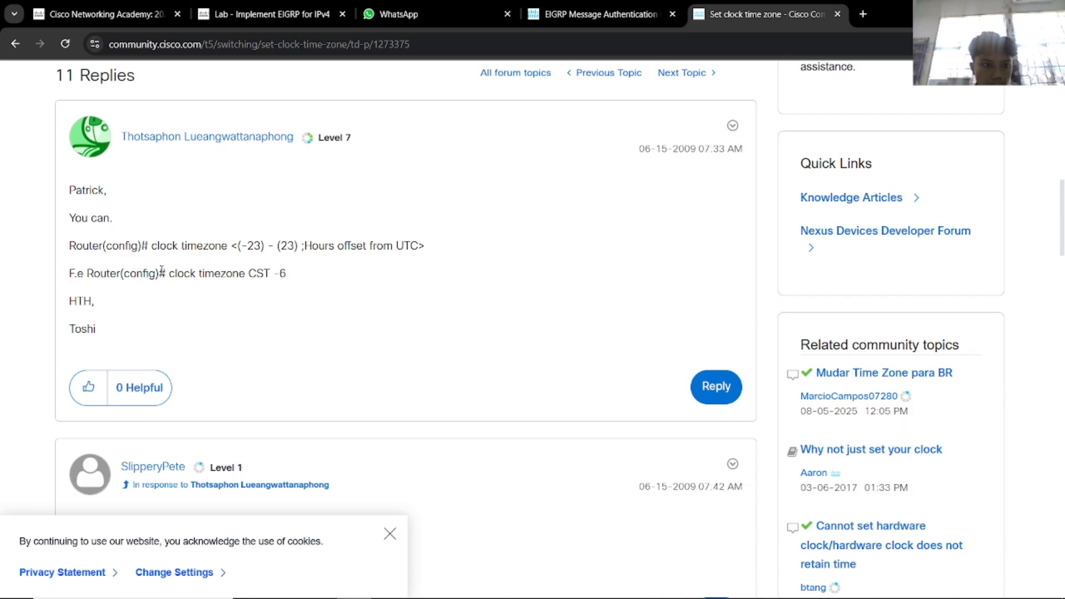
# Reopen the Dell article from the results and select the example 'clock timezone EST -5 0'.
pyautogui.hotkey('alt', 'Left')
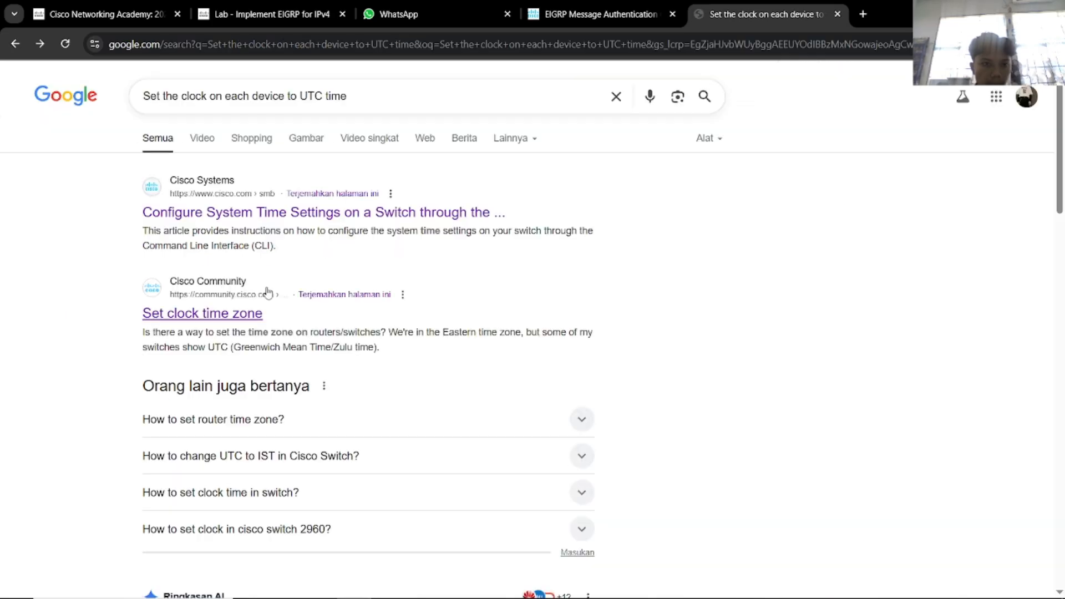
pyautogui.scroll(-2, 249, 314)
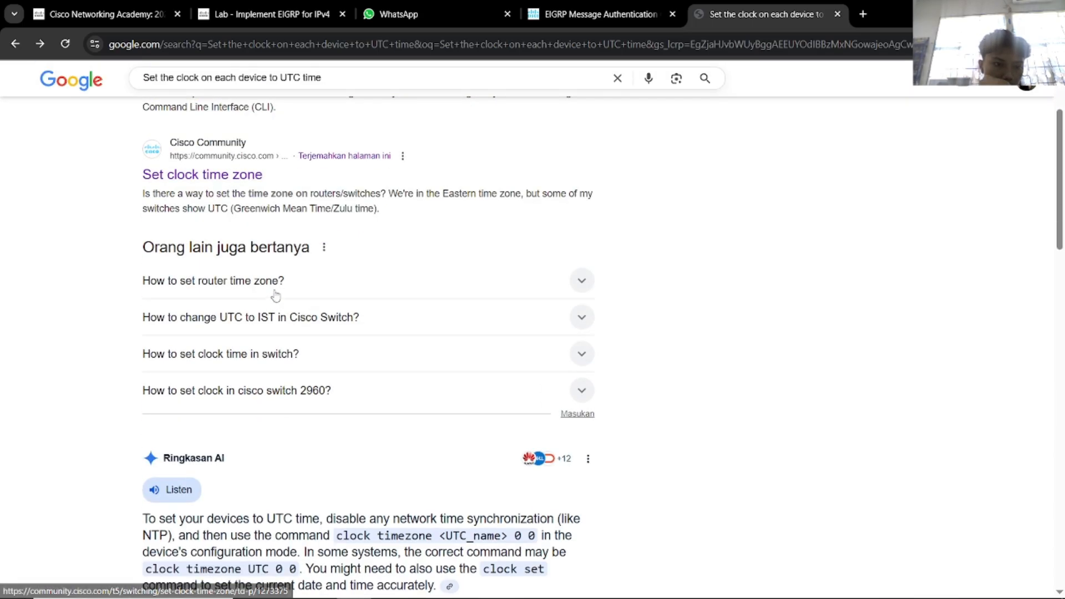
pyautogui.click(279, 285)
pyautogui.click(279, 286)
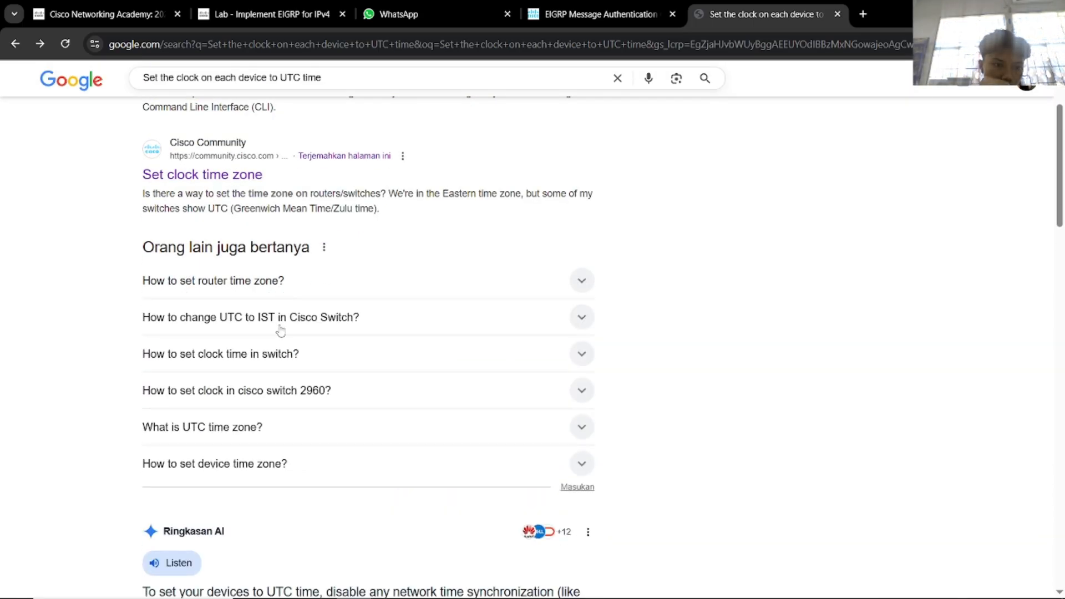
pyautogui.scroll(-9, 281, 330)
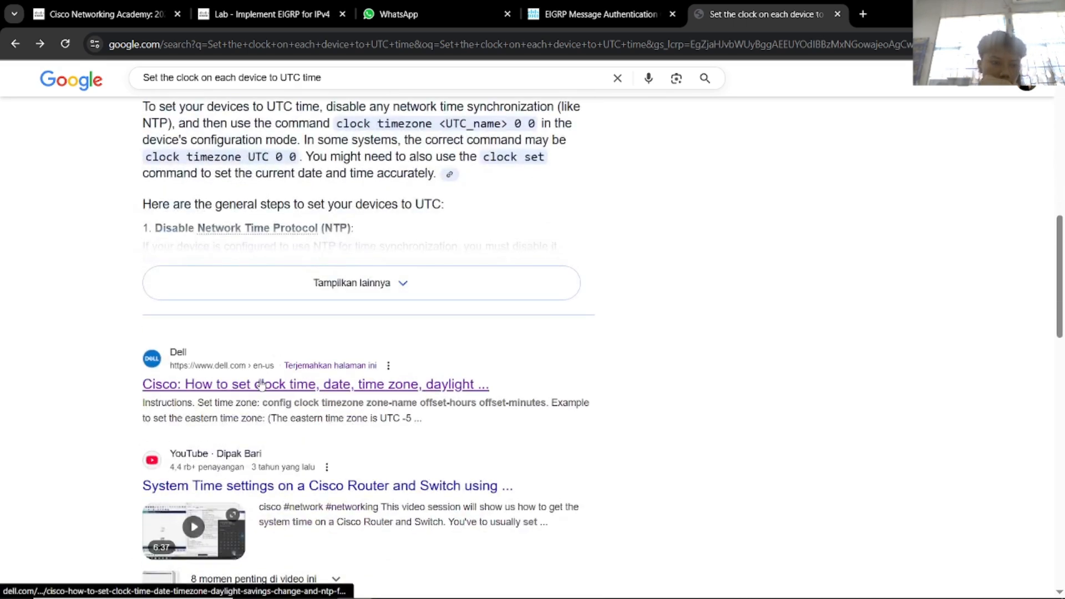
pyautogui.click(261, 384)
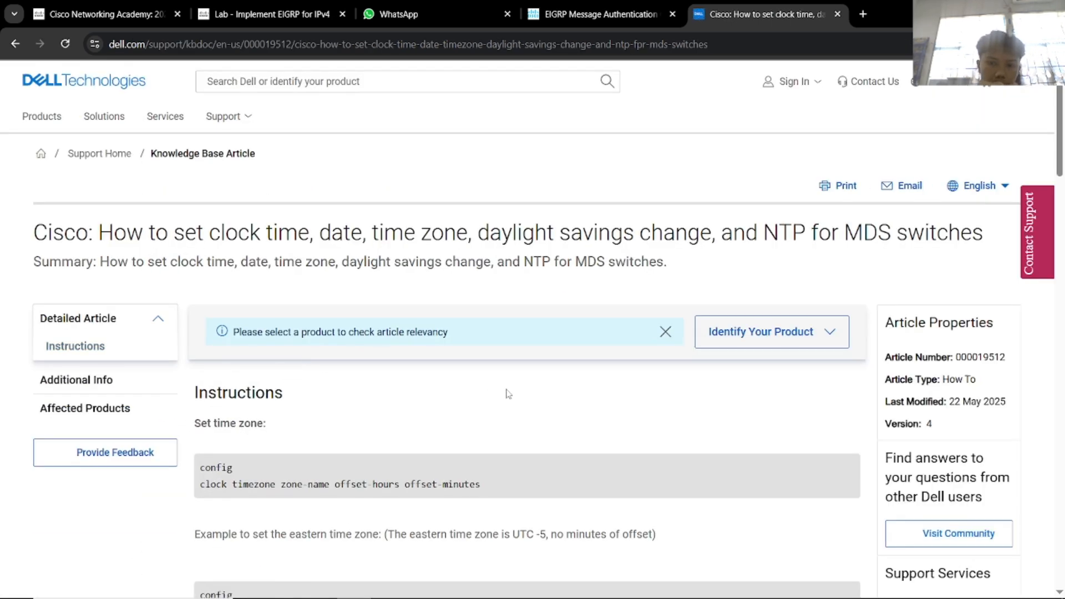
pyautogui.scroll(-5, 607, 364)
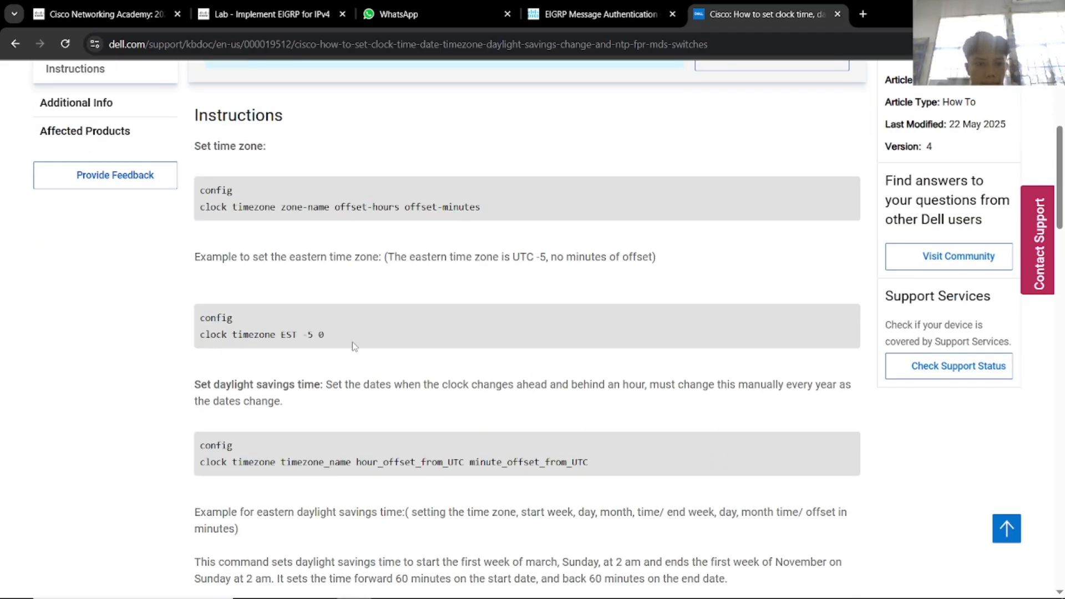
pyautogui.moveTo(336, 336); pyautogui.dragTo(199, 334)
pyautogui.hotkey('ctrl', 'c')
# Paste and run clock timezone EST -5 0 on Router3, then close its window.
pyautogui.hotkey('alt', 'Tab')
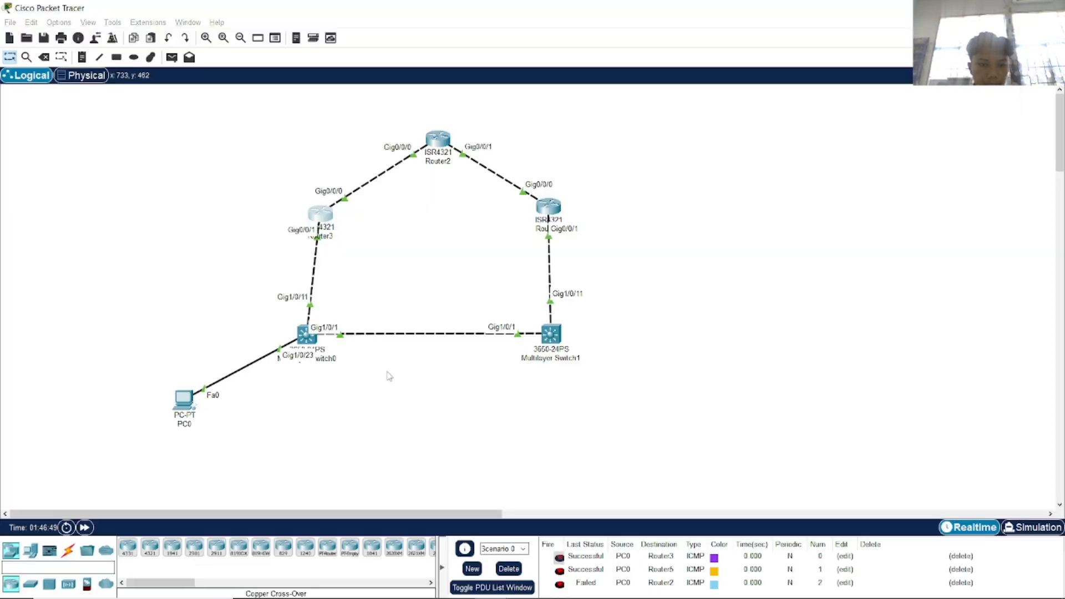
pyautogui.hotkey('alt', 'Tab')
pyautogui.hotkey('alt', 'Tab')
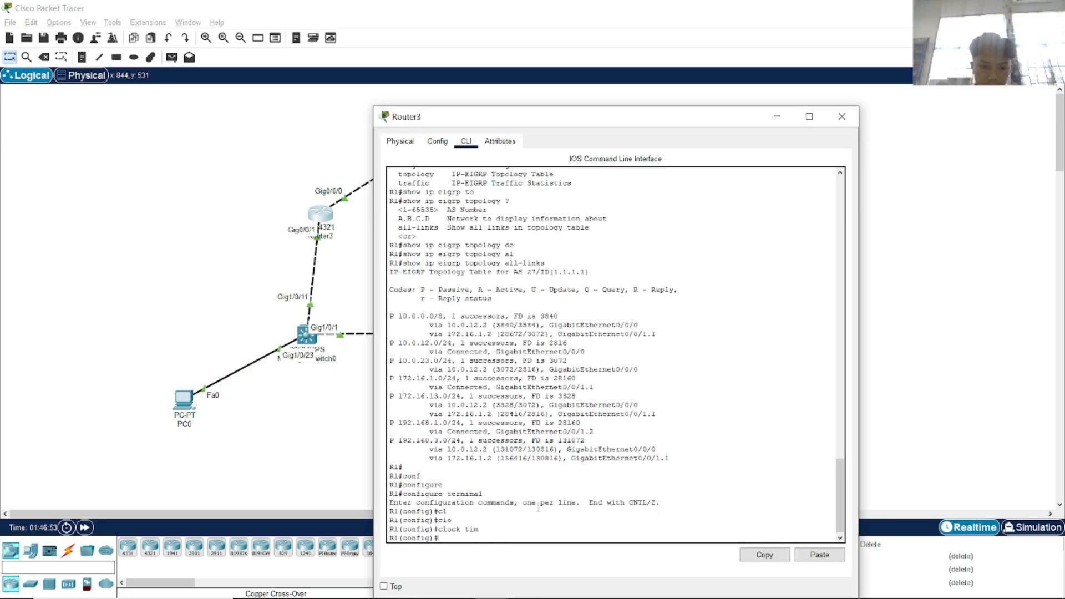
pyautogui.rightClick(551, 548)
pyautogui.click(575, 555)
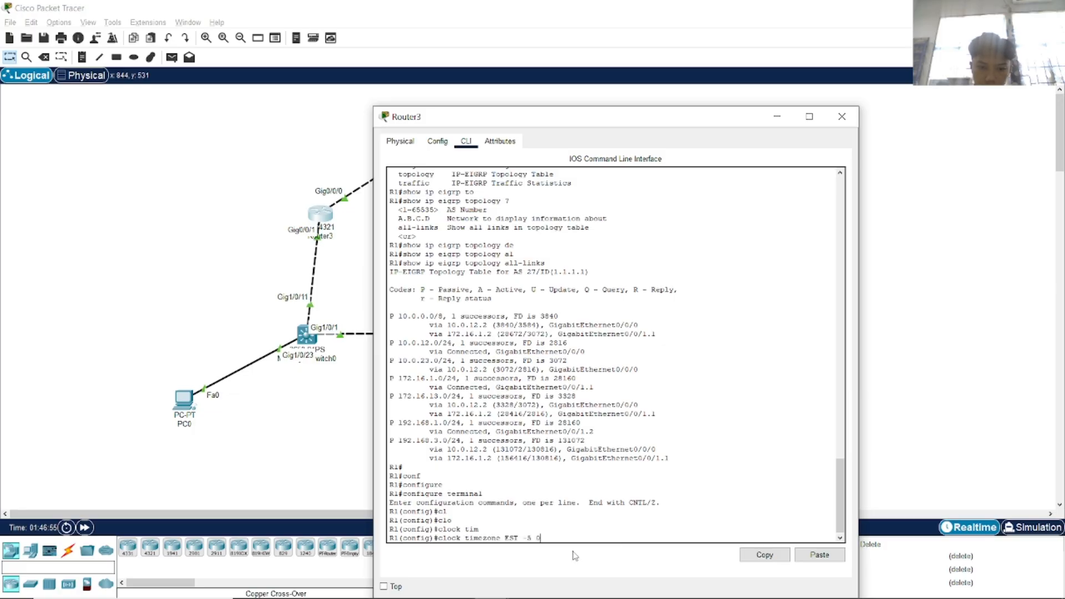
pyautogui.press('Return')
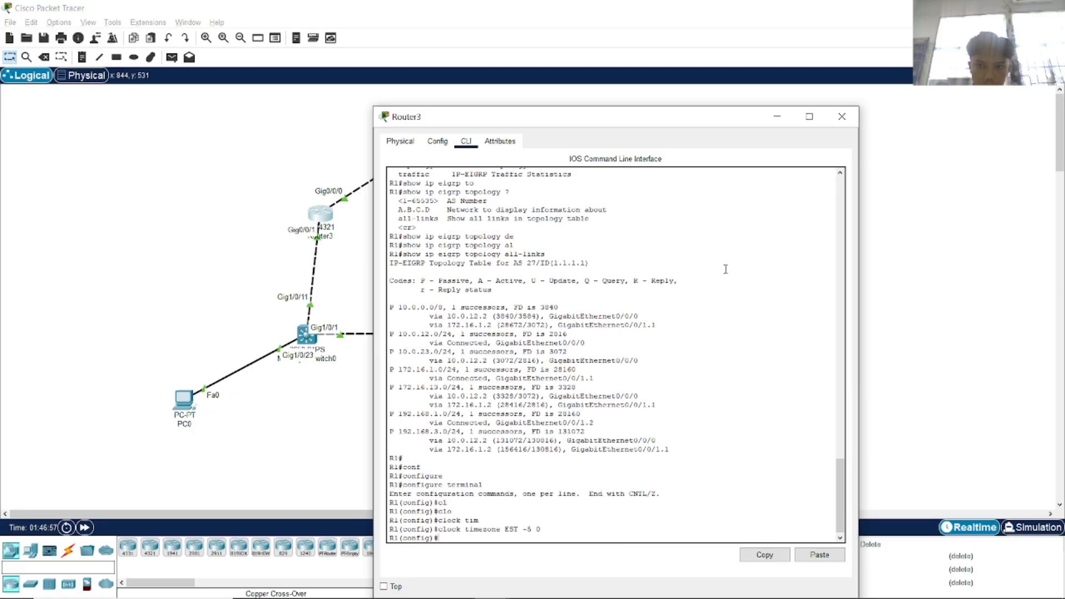
pyautogui.click(842, 117)
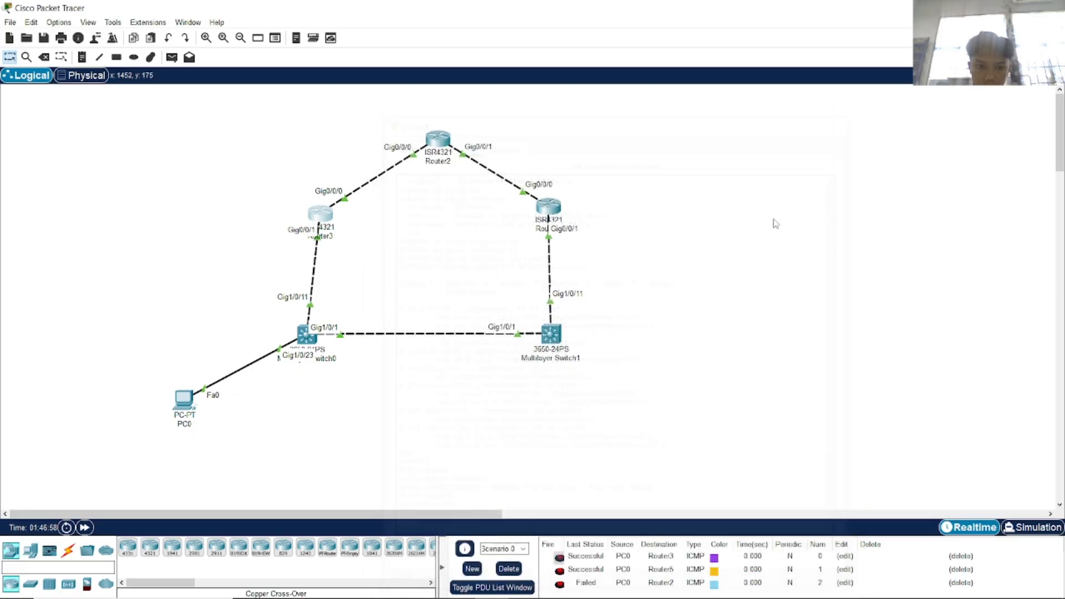
# On Router5, enter configure terminal and apply clock timezone EST -5 0.
pyautogui.click(550, 206)
pyautogui.write('c')
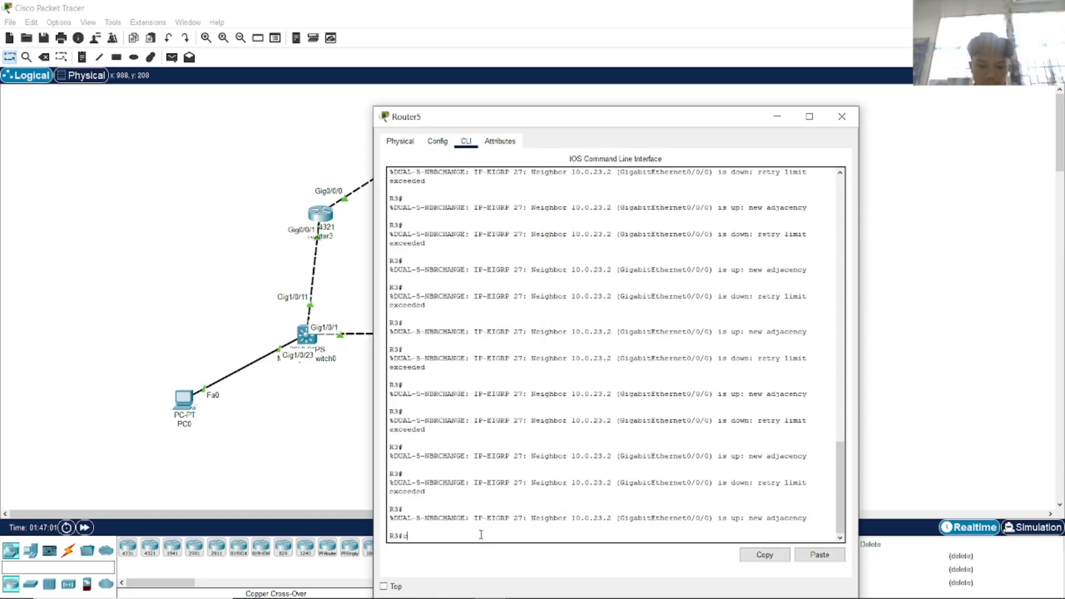
pyautogui.write('onf')
pyautogui.press('Tab')
pyautogui.write('t')
pyautogui.press('Tab')
pyautogui.press('Return')
pyautogui.rightClick(468, 539)
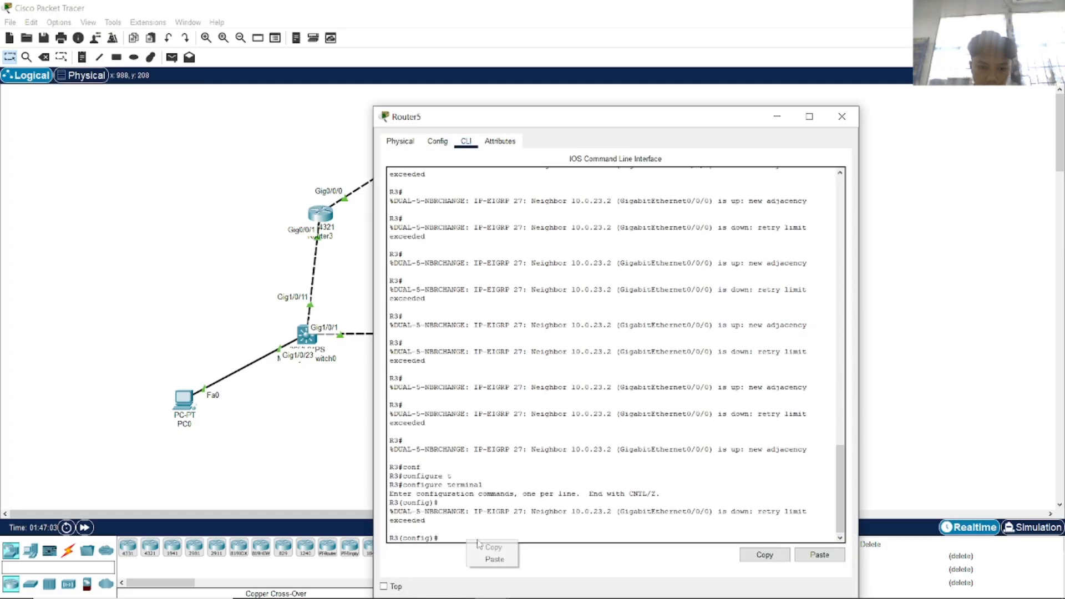
pyautogui.click(494, 559)
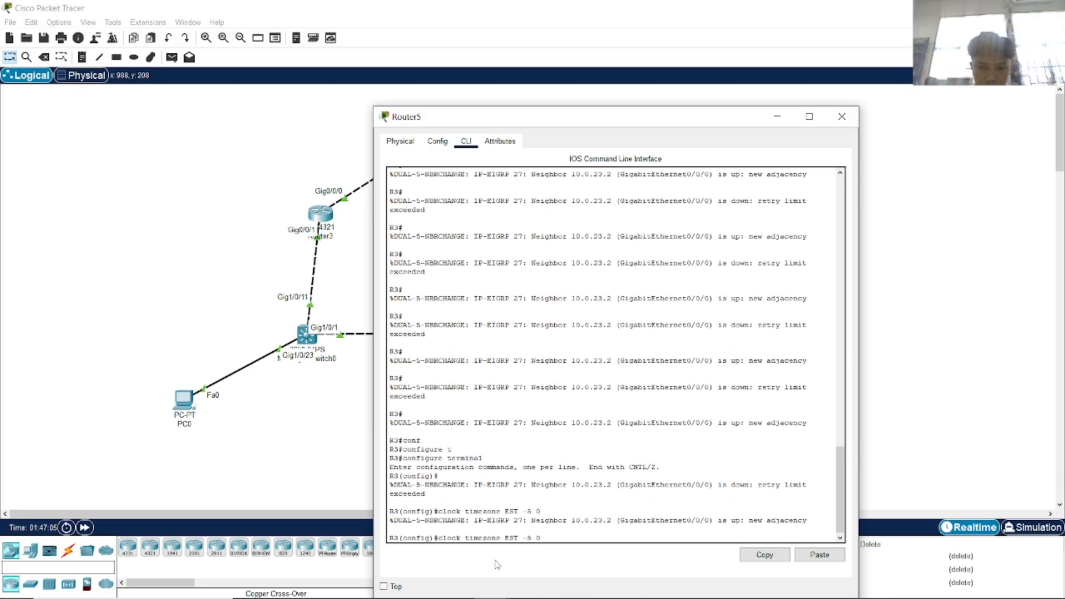
pyautogui.press('Return')
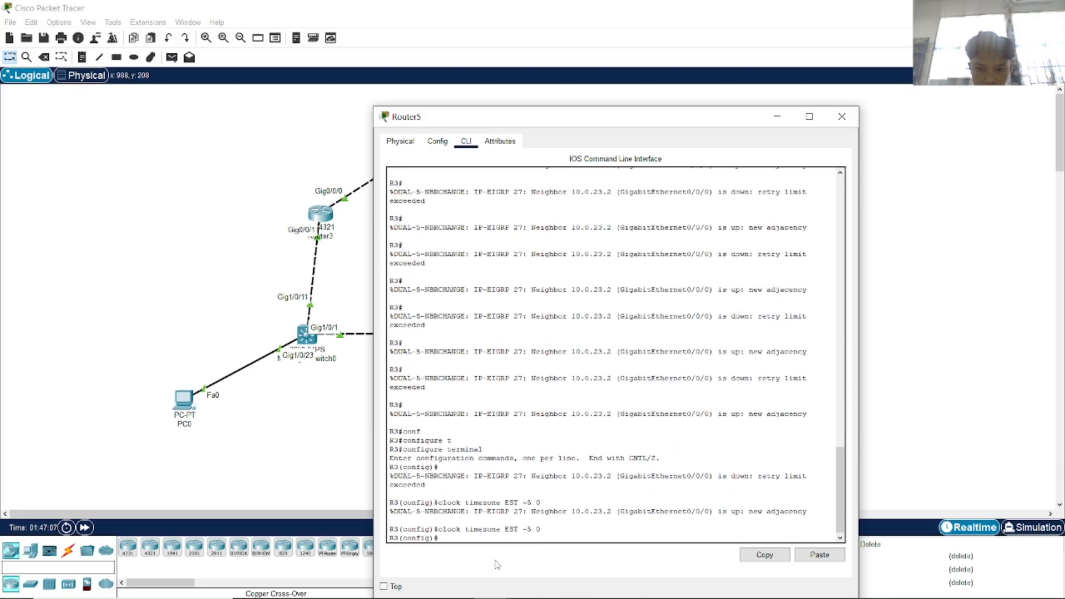
pyautogui.click(842, 116)
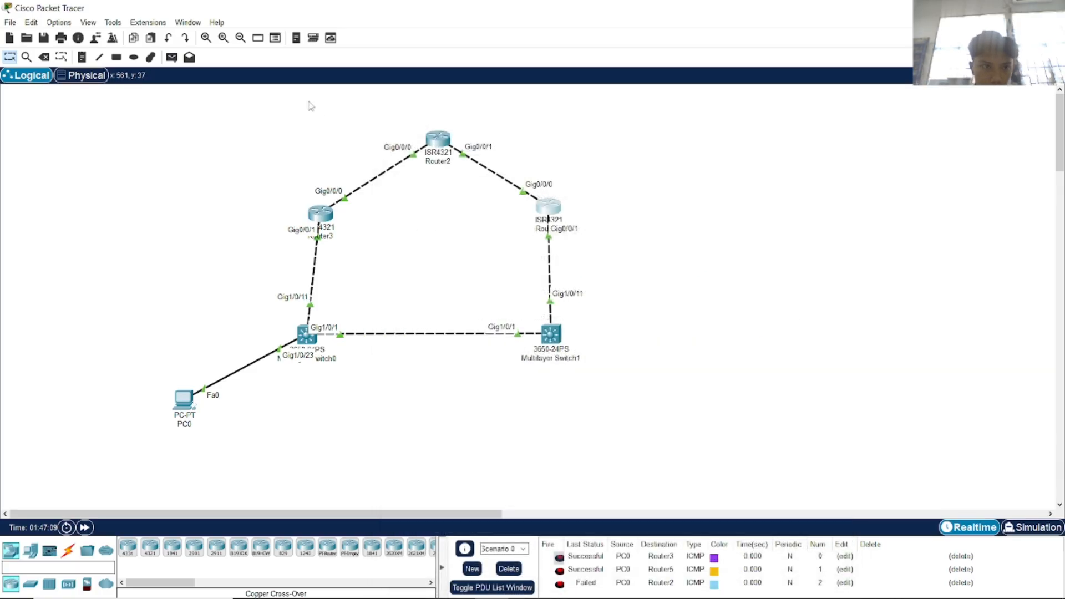
# Send a test PDU from PC0 to Router2, then delete all scenario PDUs.
pyautogui.click(172, 57)
pyautogui.click(184, 398)
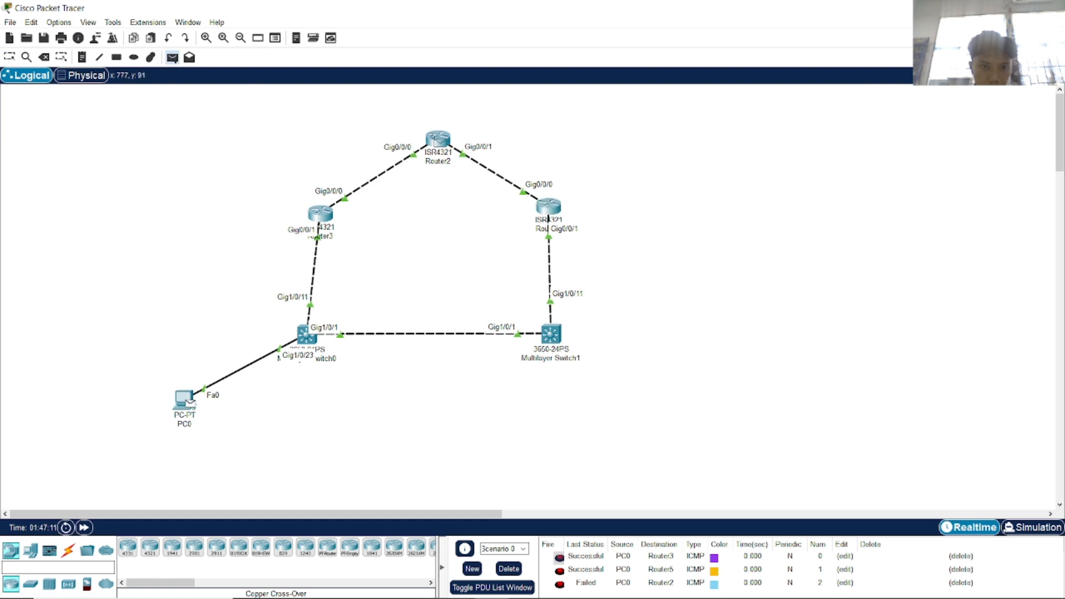
pyautogui.click(438, 138)
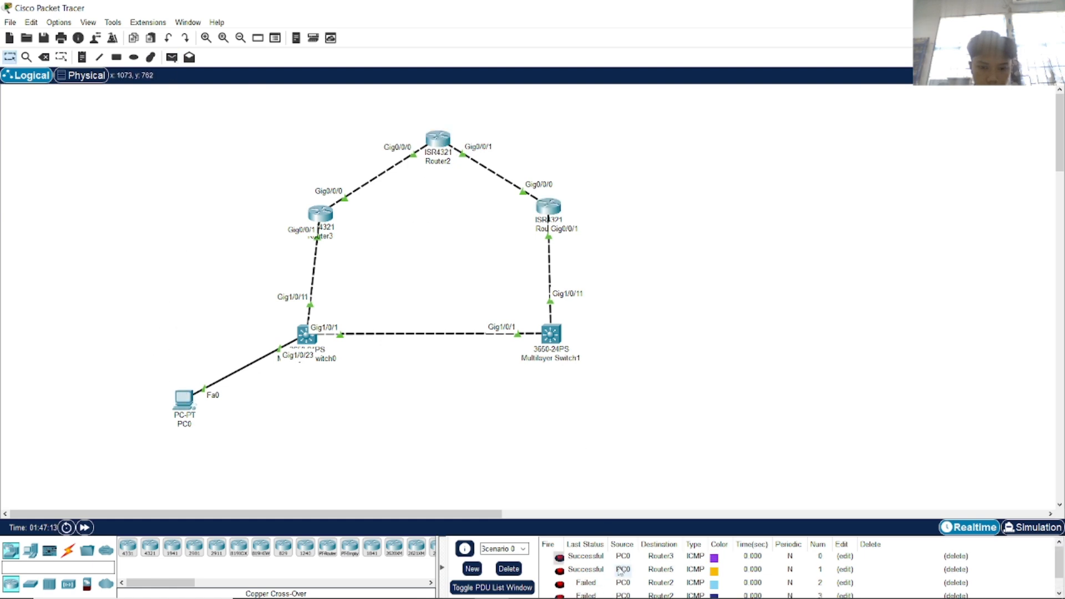
pyautogui.click(510, 567)
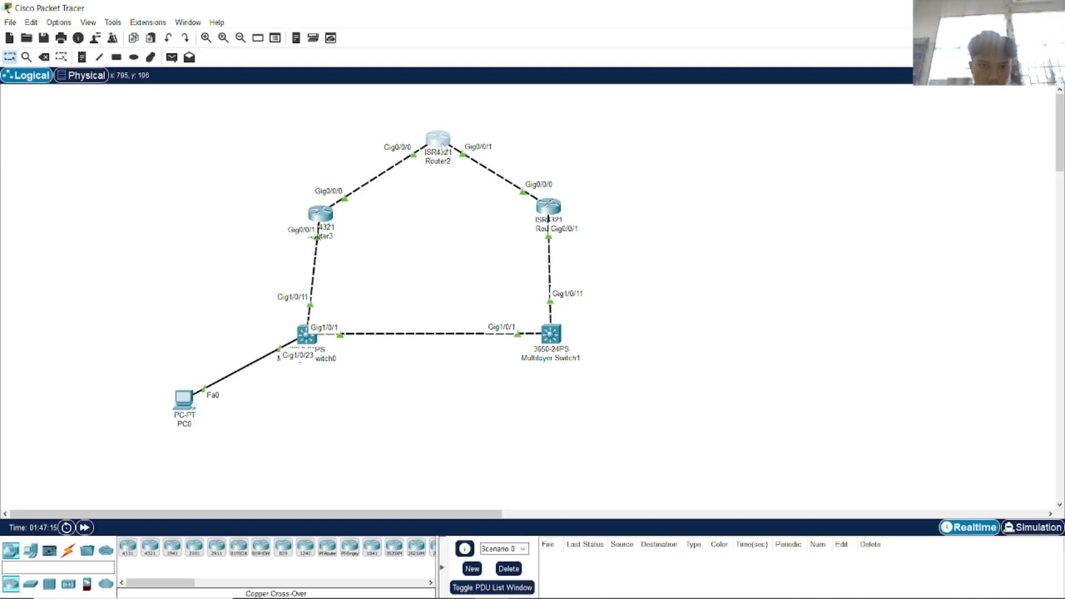
# On Router2, enter configure terminal and apply clock timezone EST -5 0.
pyautogui.click(439, 142)
pyautogui.write('conf')
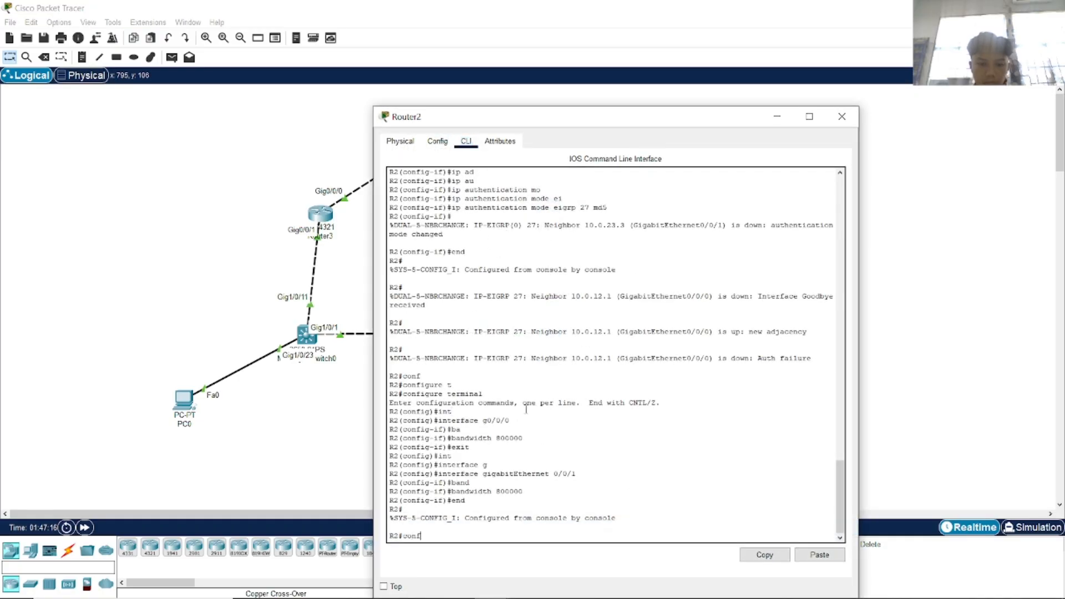
pyautogui.press('Tab')
pyautogui.write('t')
pyautogui.press('Tab')
pyautogui.press('Return')
pyautogui.rightClick(541, 461)
pyautogui.click(559, 485)
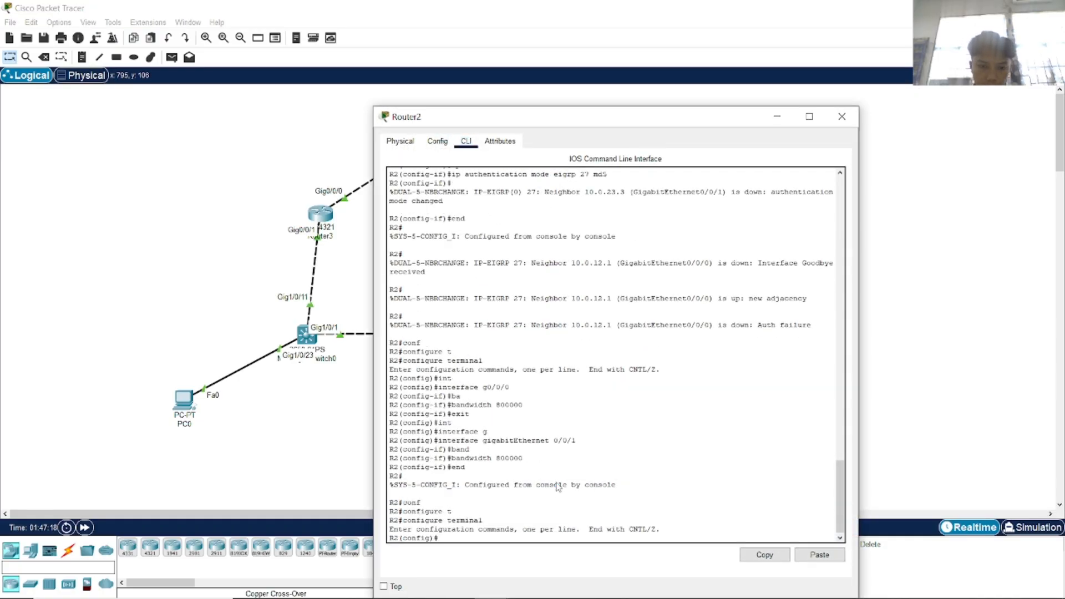
pyautogui.press('Return')
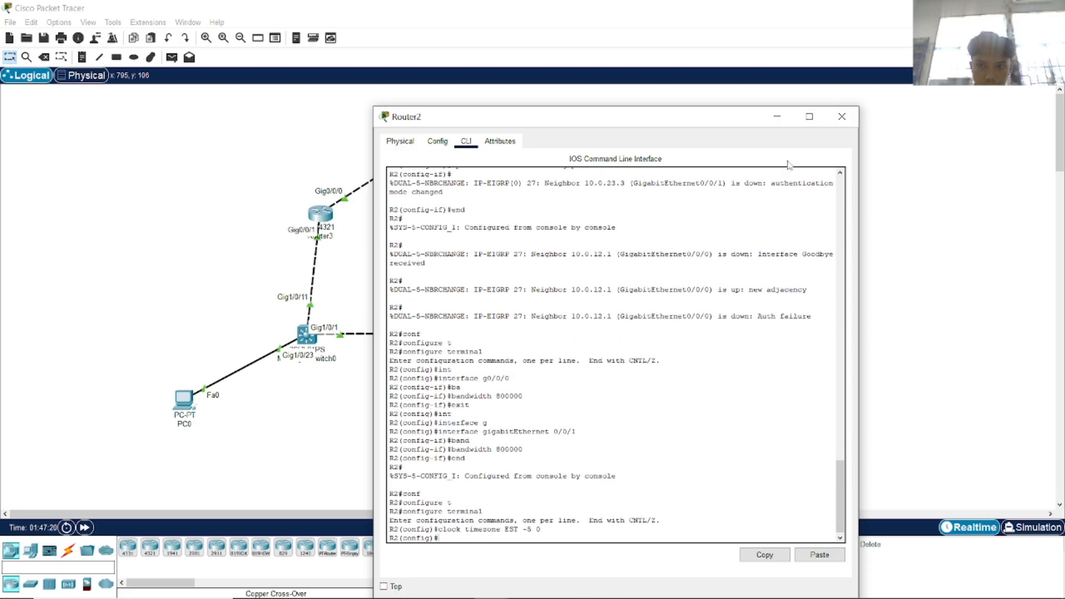
pyautogui.click(842, 116)
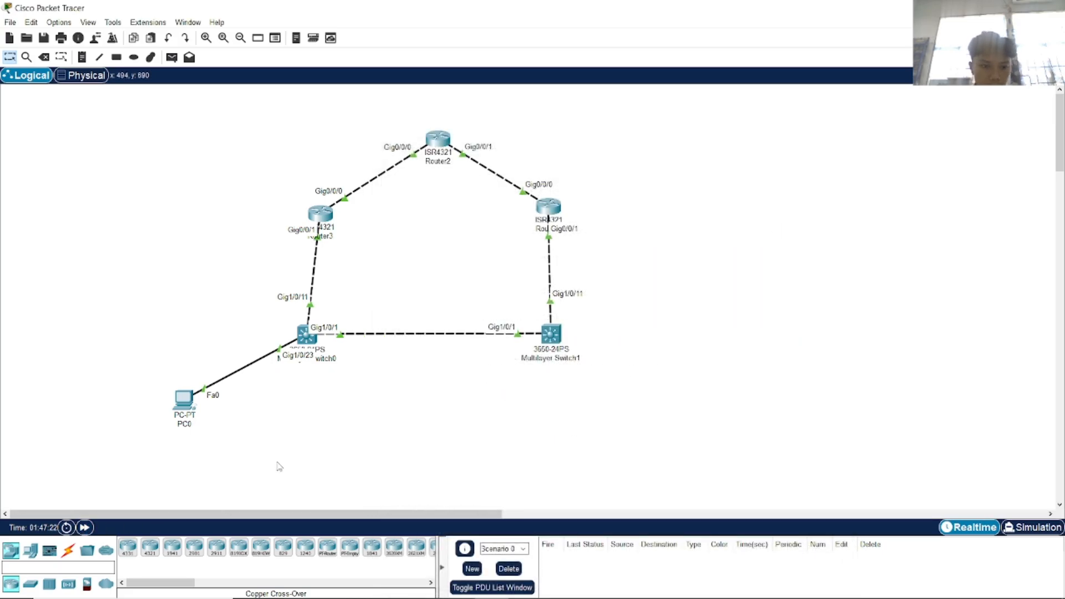
pyautogui.click(172, 57)
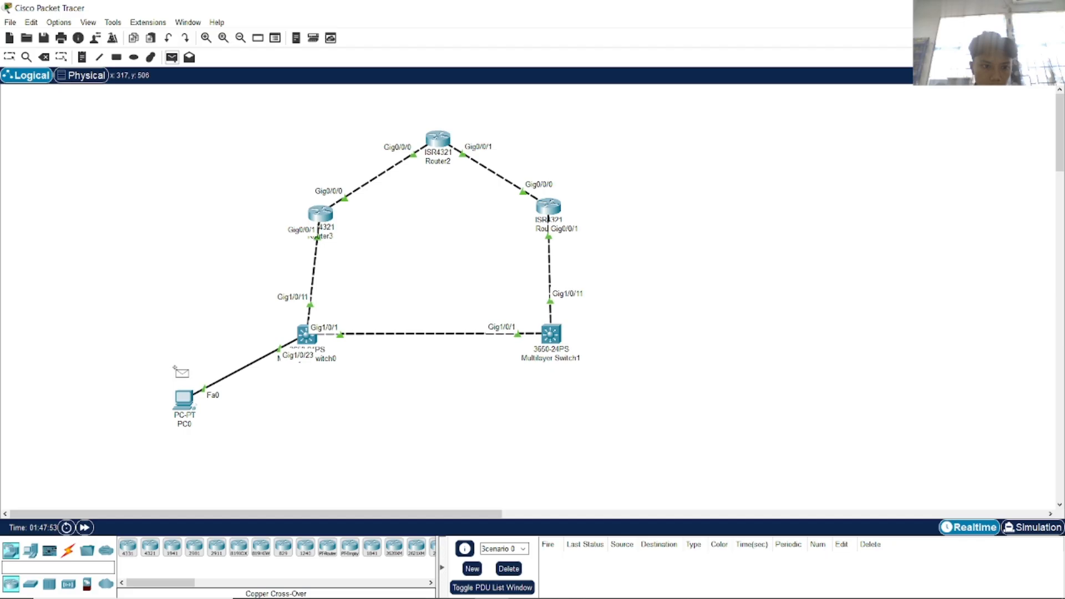
pyautogui.click(189, 407)
pyautogui.click(569, 209)
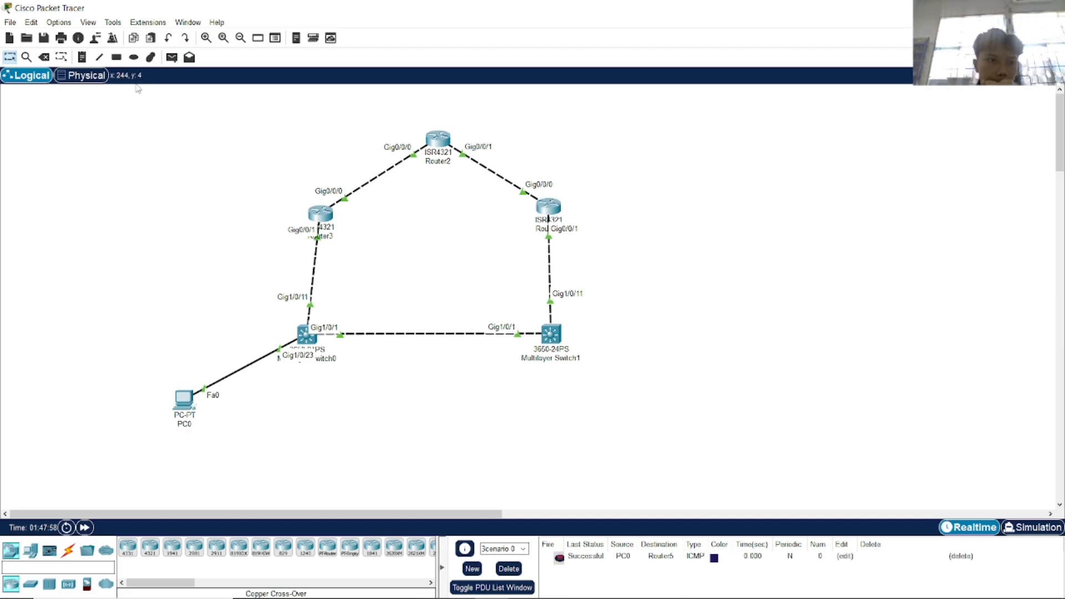
pyautogui.click(172, 57)
pyautogui.click(189, 404)
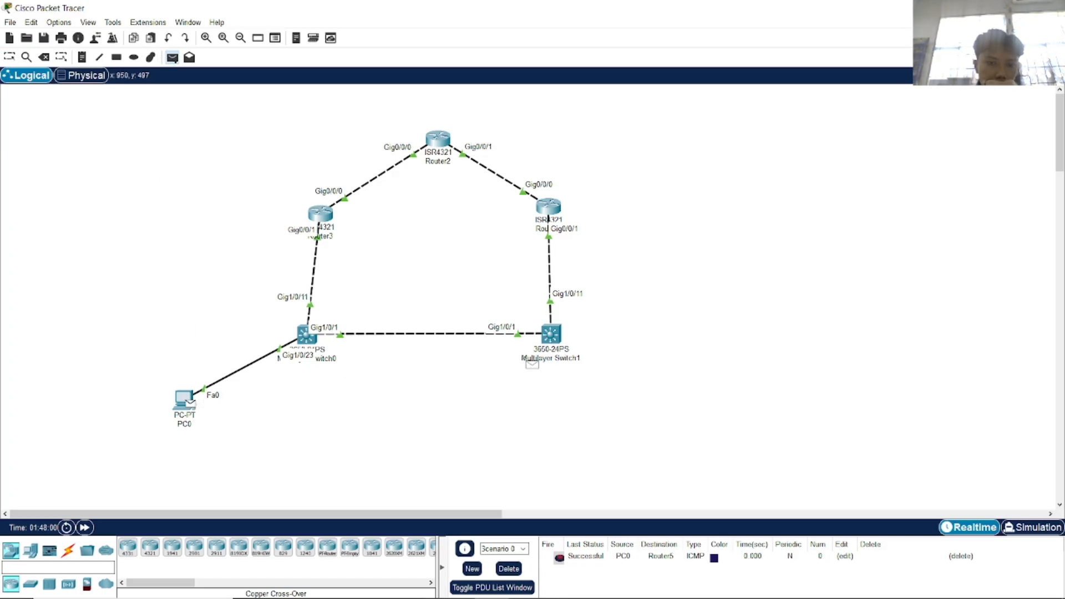
pyautogui.click(551, 345)
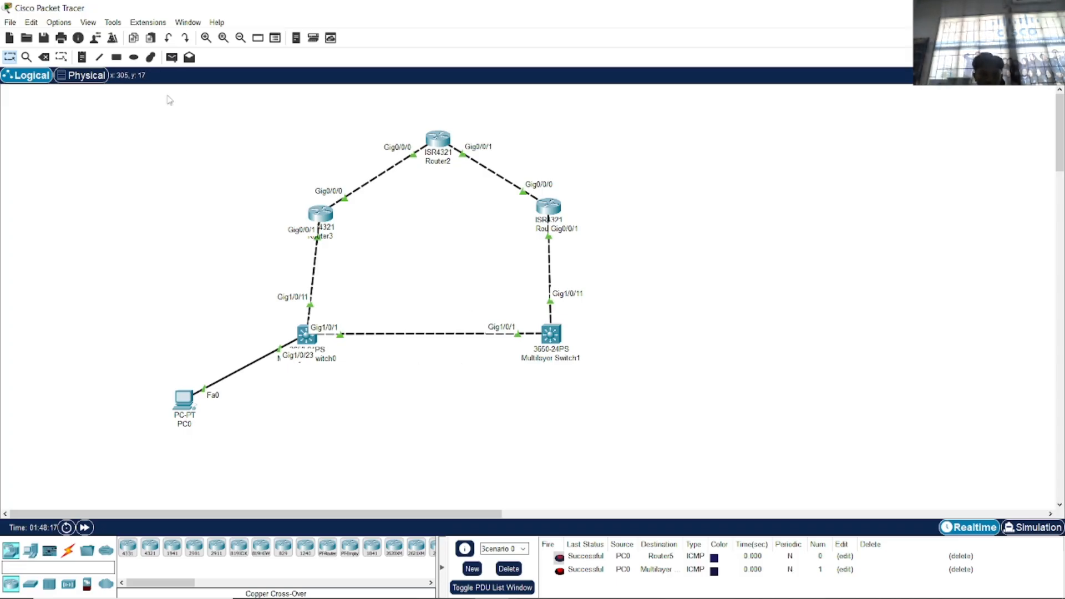
pyautogui.click(171, 57)
pyautogui.click(186, 400)
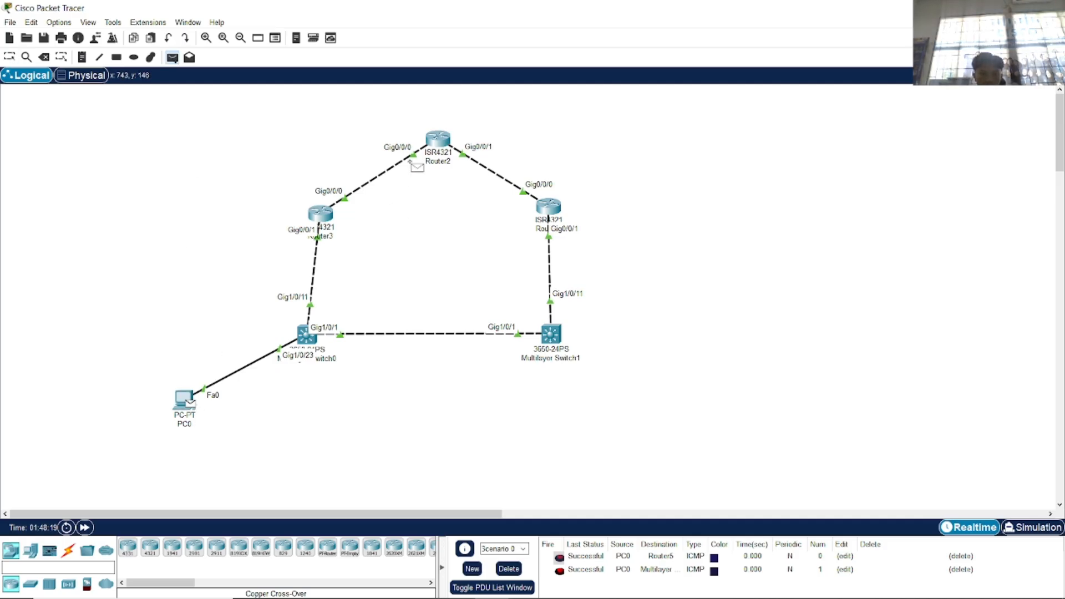
pyautogui.click(444, 145)
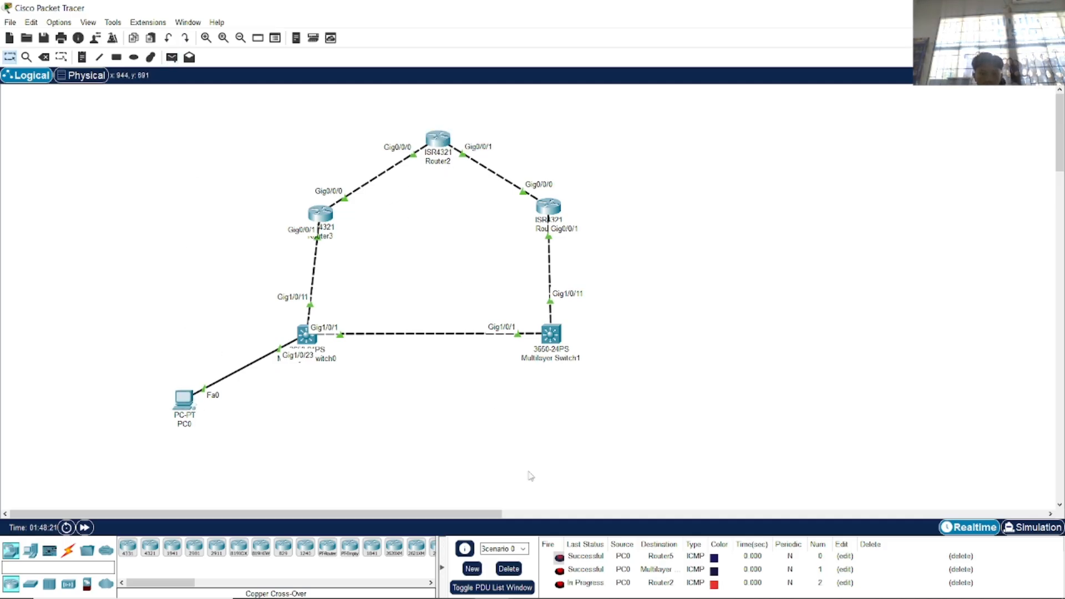
pyautogui.click(509, 569)
pyautogui.hotkey('alt', 'Tab')
pyautogui.press('Escape')
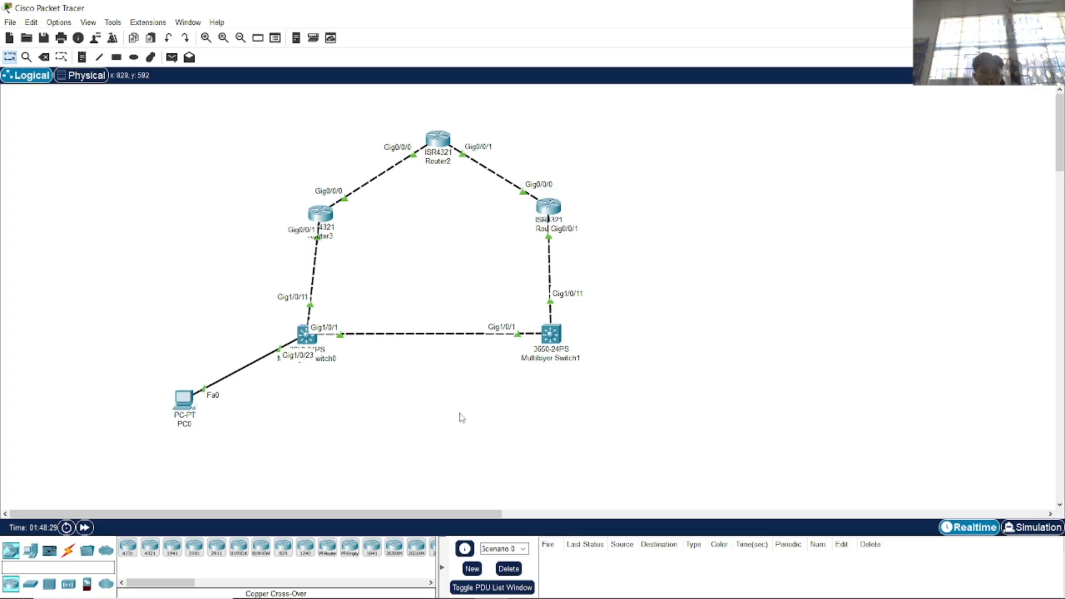
# Scroll the EIGRP lab PDF in Chrome to page 14, step g.
pyautogui.hotkey('alt', 'Tab')
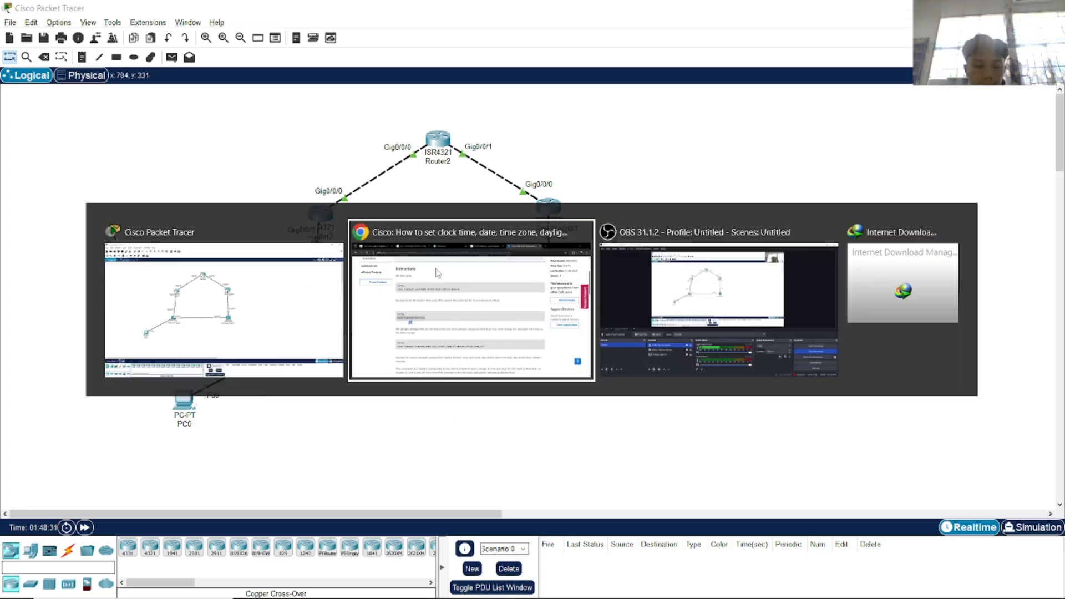
pyautogui.click(272, 14)
pyautogui.scroll(-9, 443, 319)
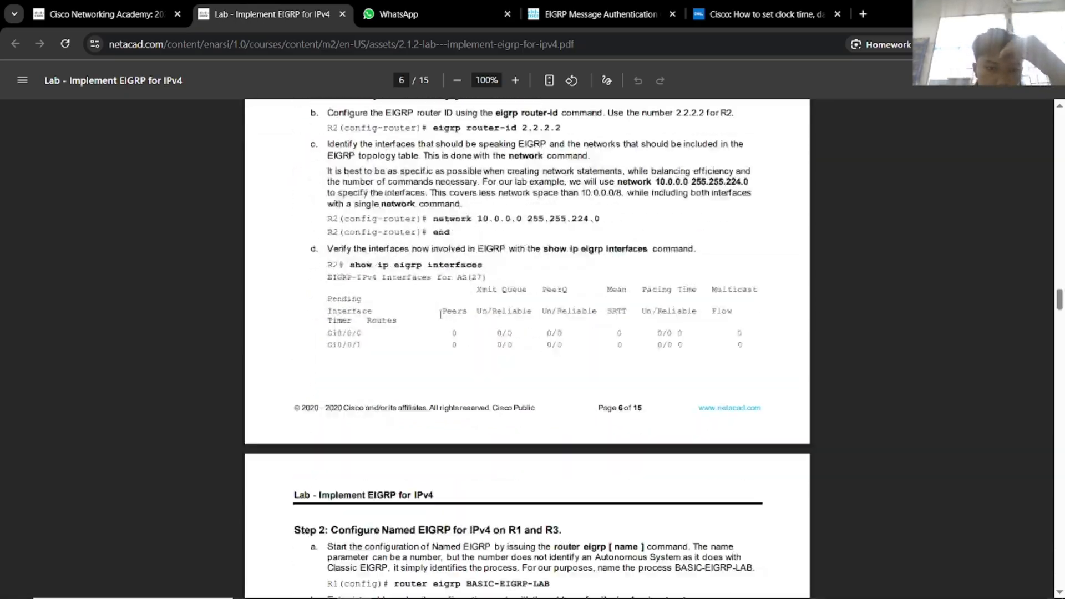
pyautogui.scroll(-10, 442, 319)
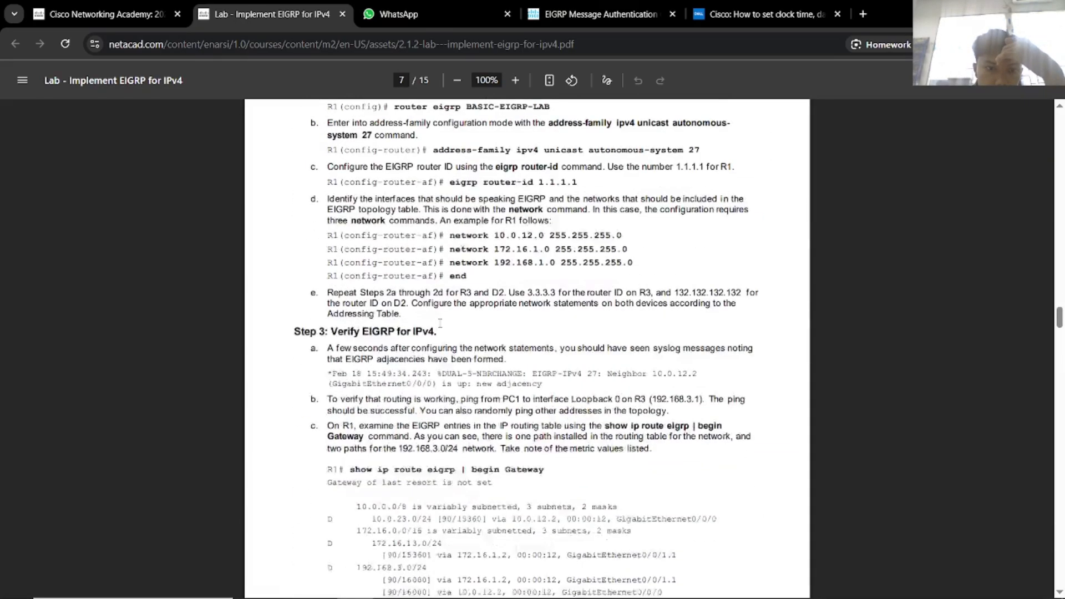
pyautogui.scroll(-20, 440, 327)
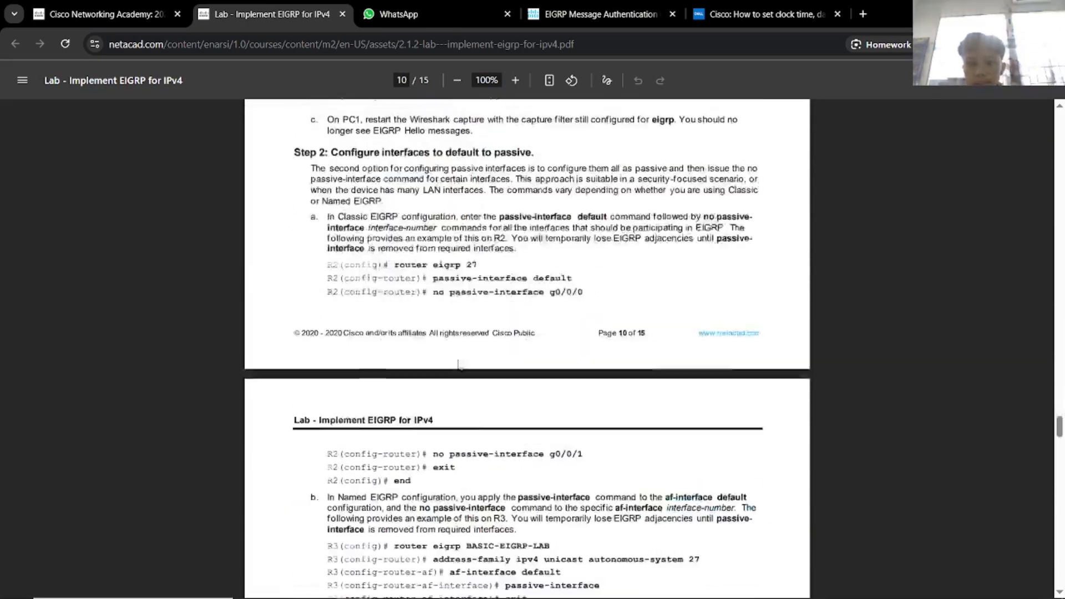
pyautogui.scroll(-5, 448, 378)
pyautogui.hotkey('alt', 'Tab')
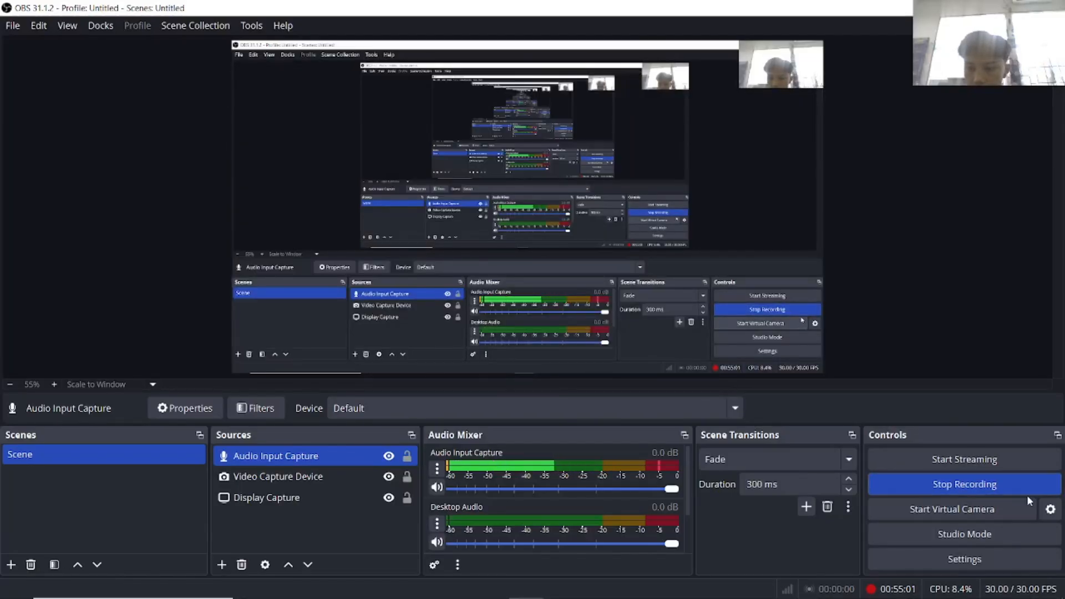
pyautogui.hotkey('alt', 'Tab')
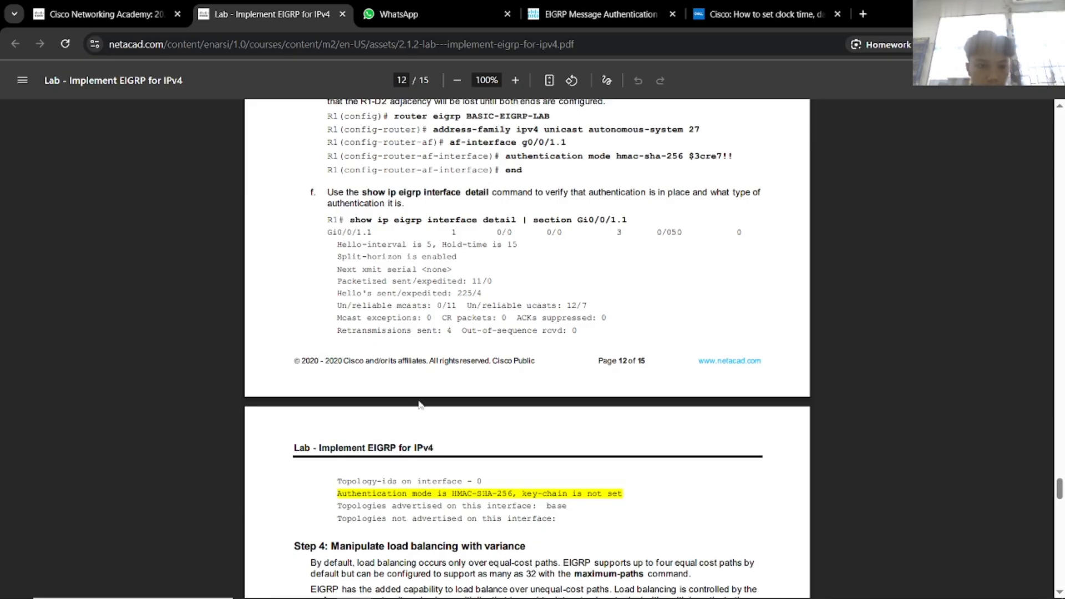
pyautogui.scroll(-7, 527, 344)
pyautogui.scroll(-20, 459, 414)
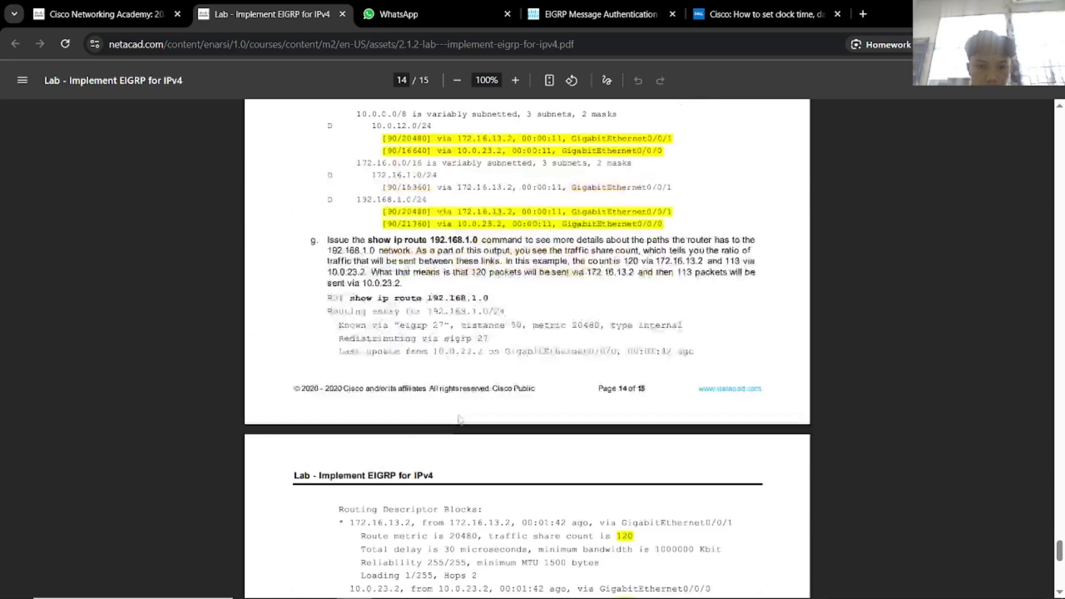
pyautogui.scroll(-3, 459, 414)
pyautogui.scroll(7, 459, 414)
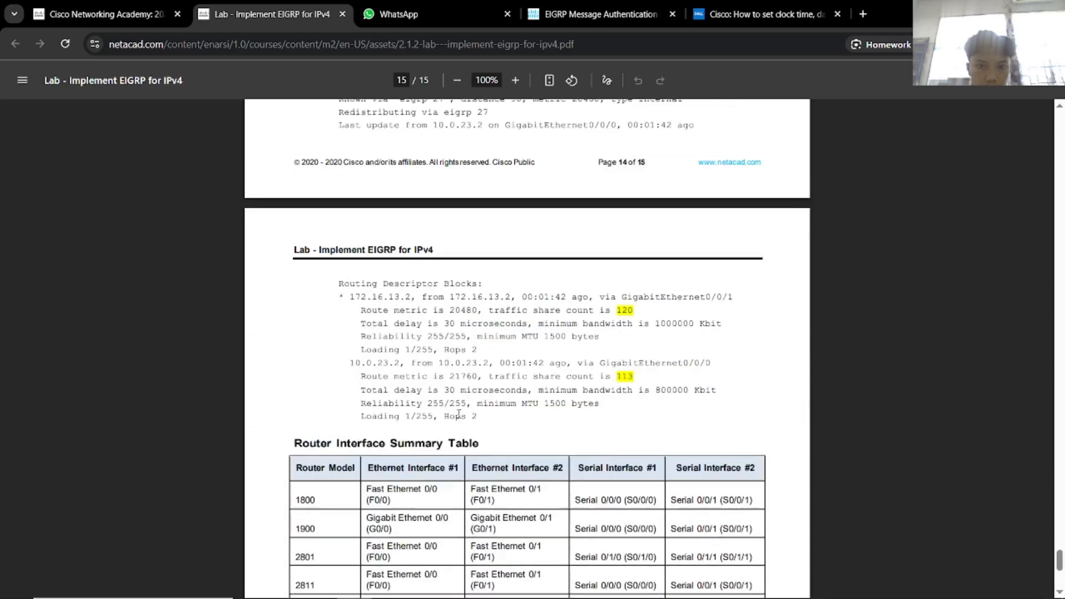
pyautogui.scroll(4, 460, 414)
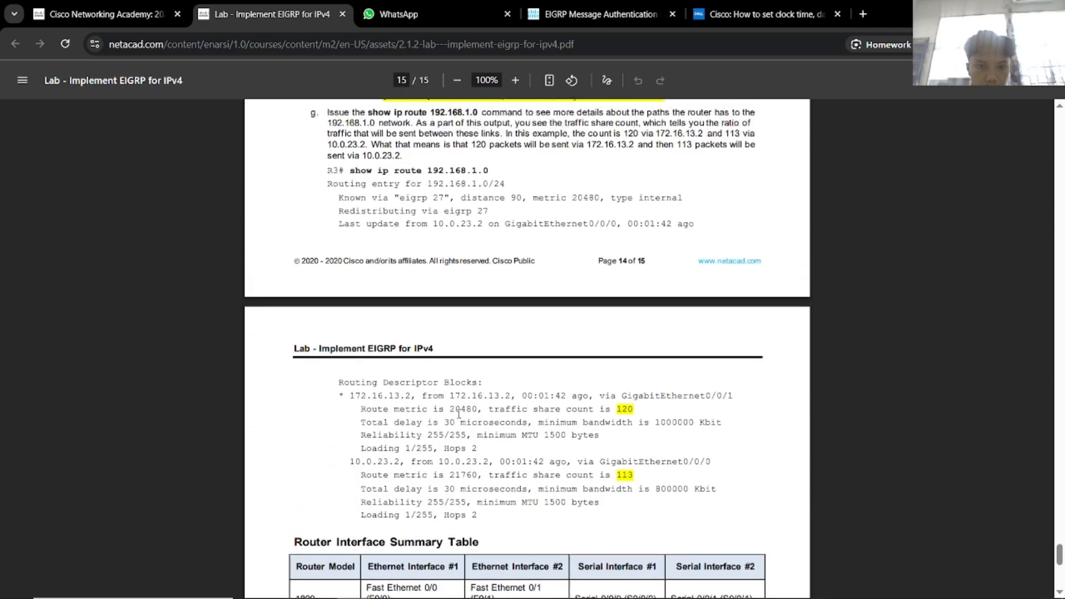
# Select and copy the 'show ip route 192.168.1.0' command from step g.
pyautogui.moveTo(497, 279); pyautogui.dragTo(350, 279)
pyautogui.hotkey('ctrl', 'c')
pyautogui.hotkey('alt', 'Tab')
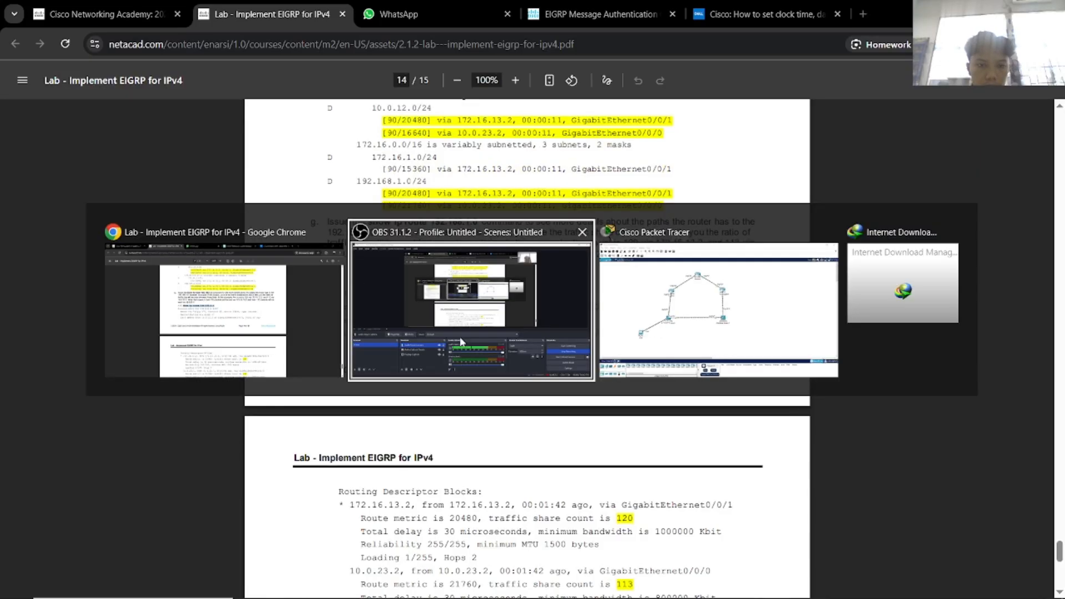
pyautogui.hotkey('alt', 'Tab')
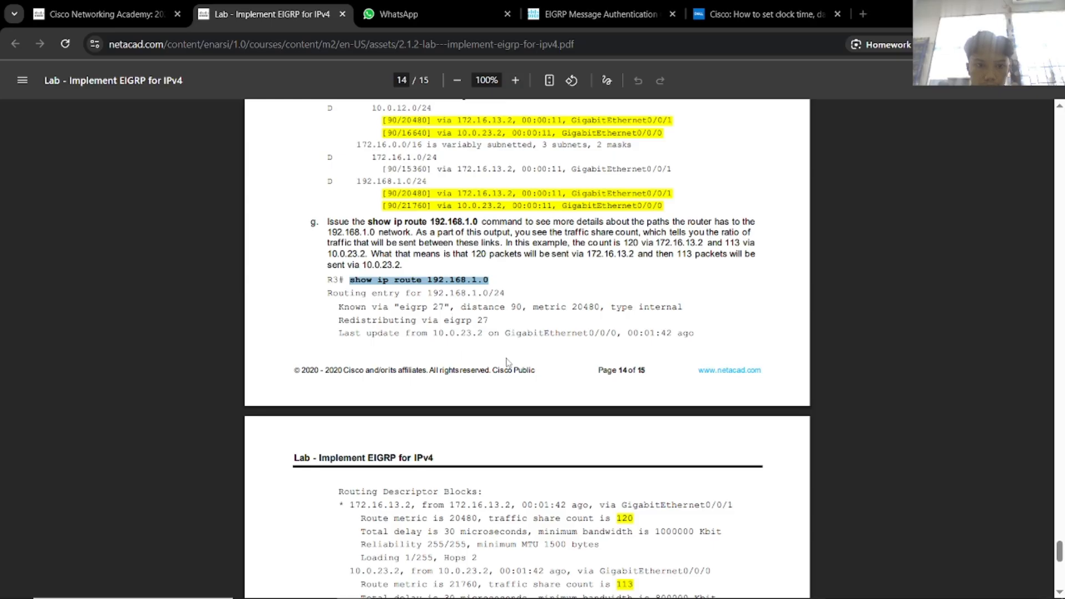
pyautogui.hotkey('alt', 'Tab')
pyautogui.hotkey('alt', 'Tab')
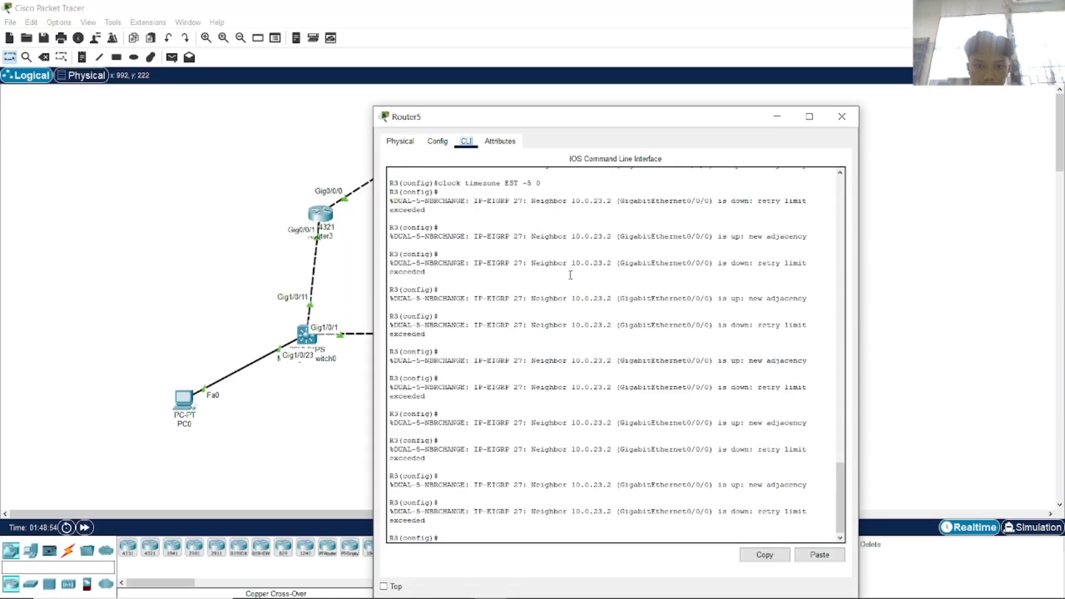
# Exit config mode on R3 and run the pasted 'show ip route 192.168.1.0' command.
pyautogui.write('exit')
pyautogui.press('Return')
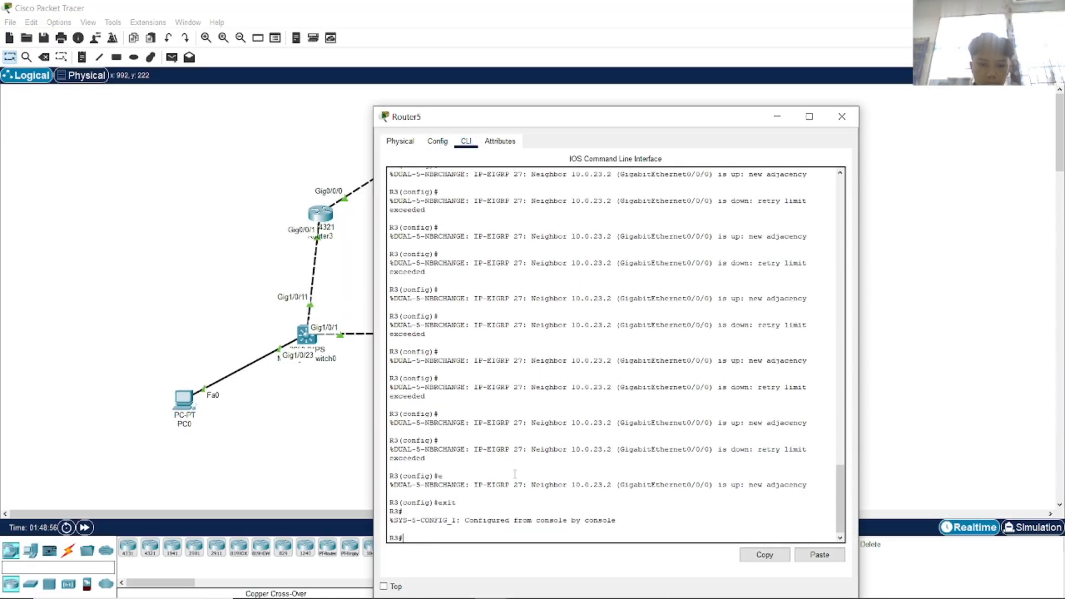
pyautogui.rightClick(542, 514)
pyautogui.click(566, 534)
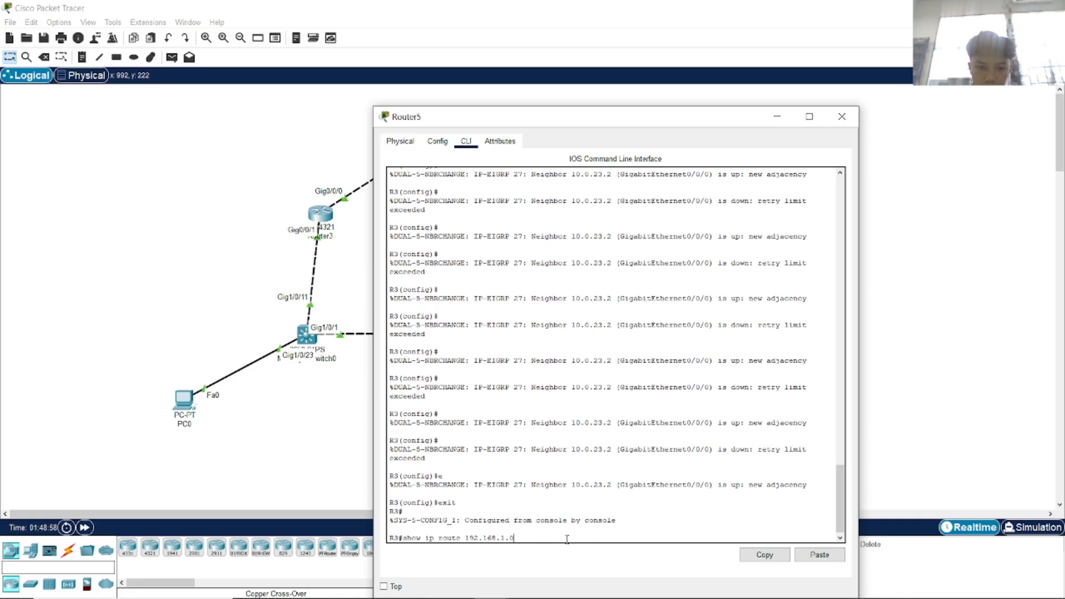
pyautogui.press('Return')
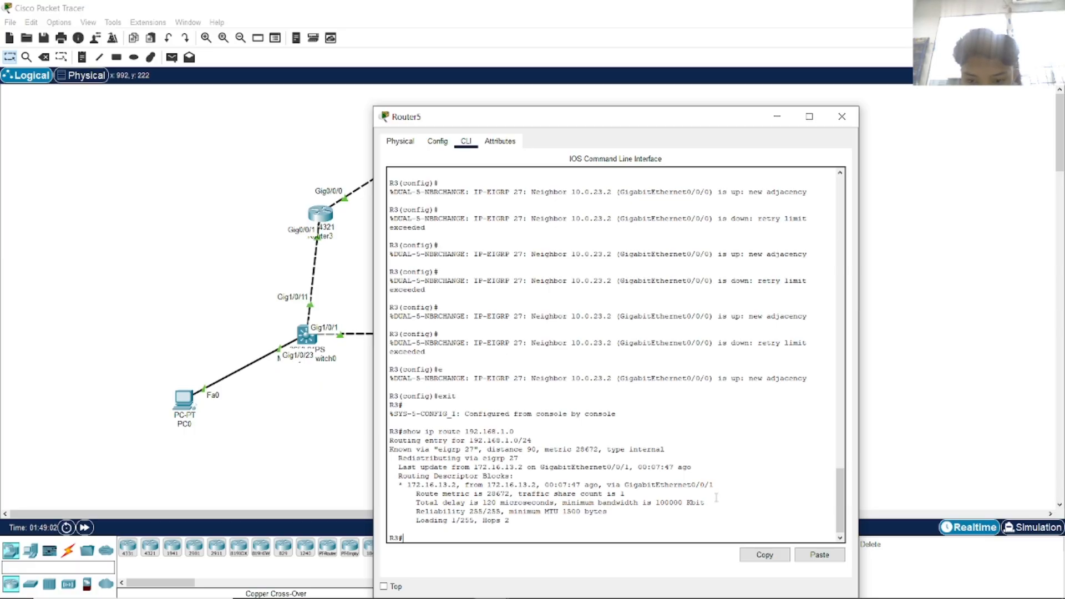
pyautogui.hotkey('alt', 'Tab')
pyautogui.hotkey('alt', 'Tab')
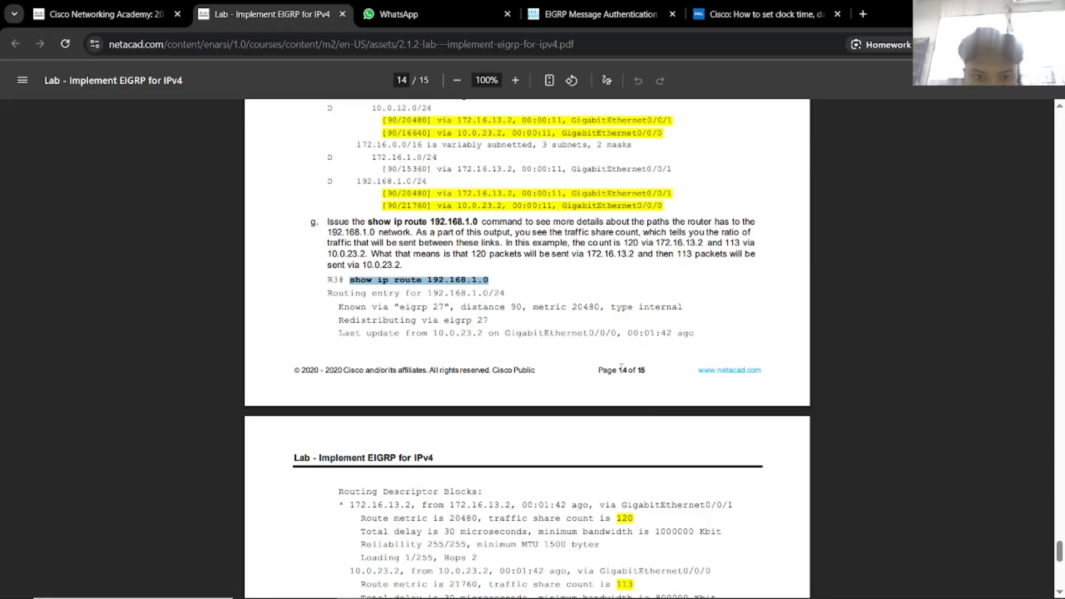
# Compare R3's single-path route via 172.16.13.2 against the lab PDF's step g.
pyautogui.click(644, 339)
pyautogui.scroll(-1, 649, 349)
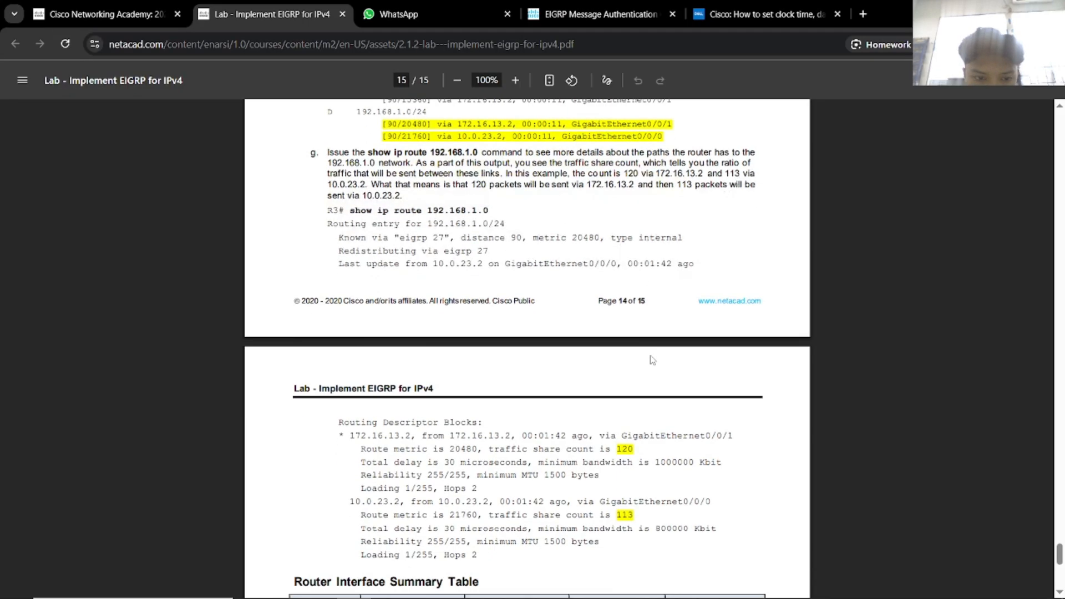
pyautogui.hotkey('alt', 'Tab')
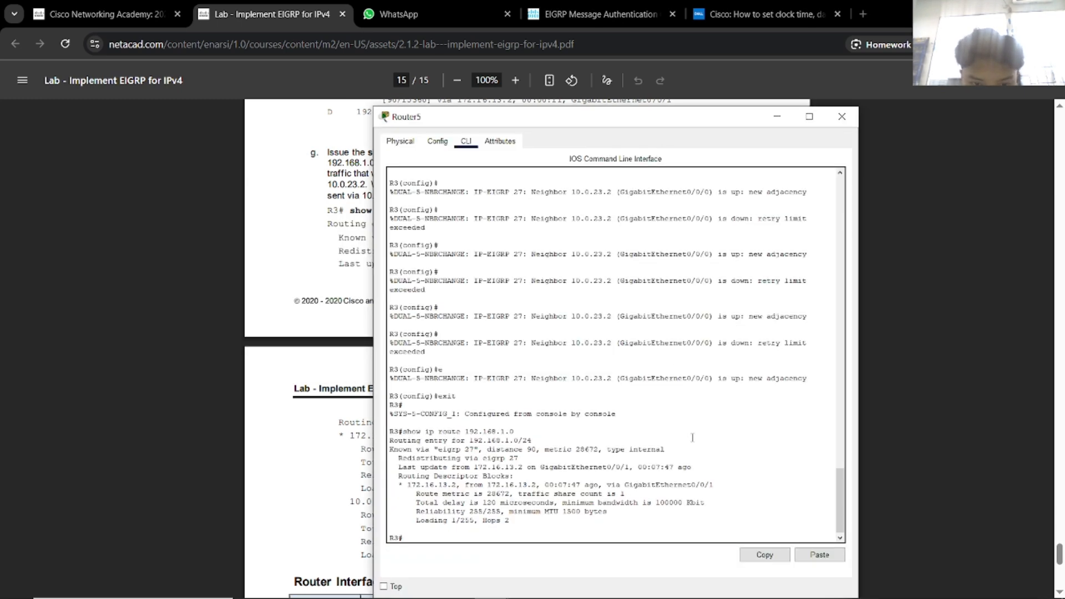
pyautogui.hotkey('alt', 'Tab')
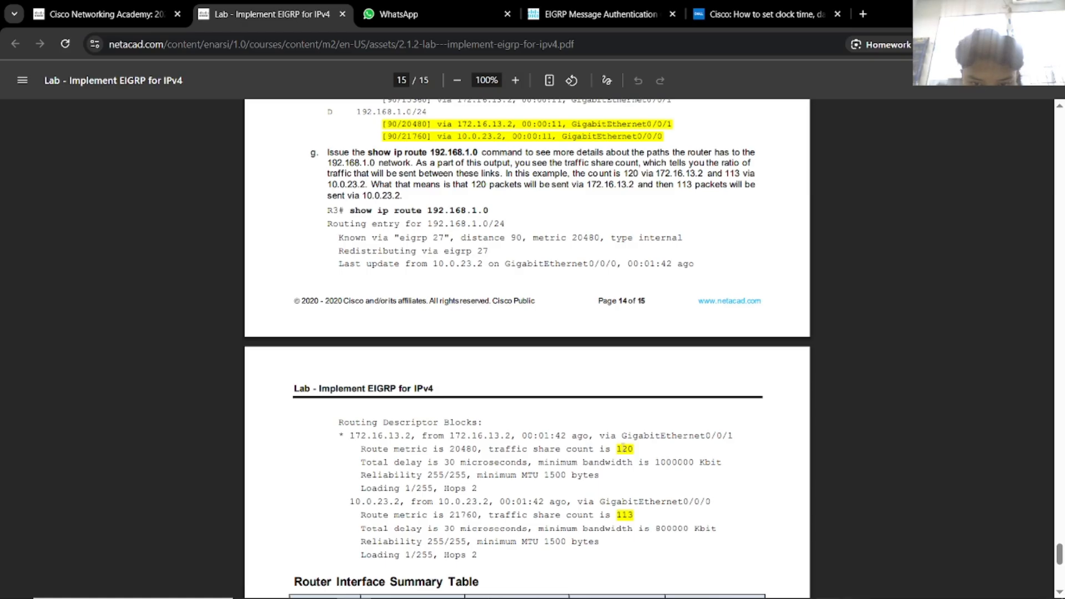
pyautogui.hotkey('alt', 'Tab')
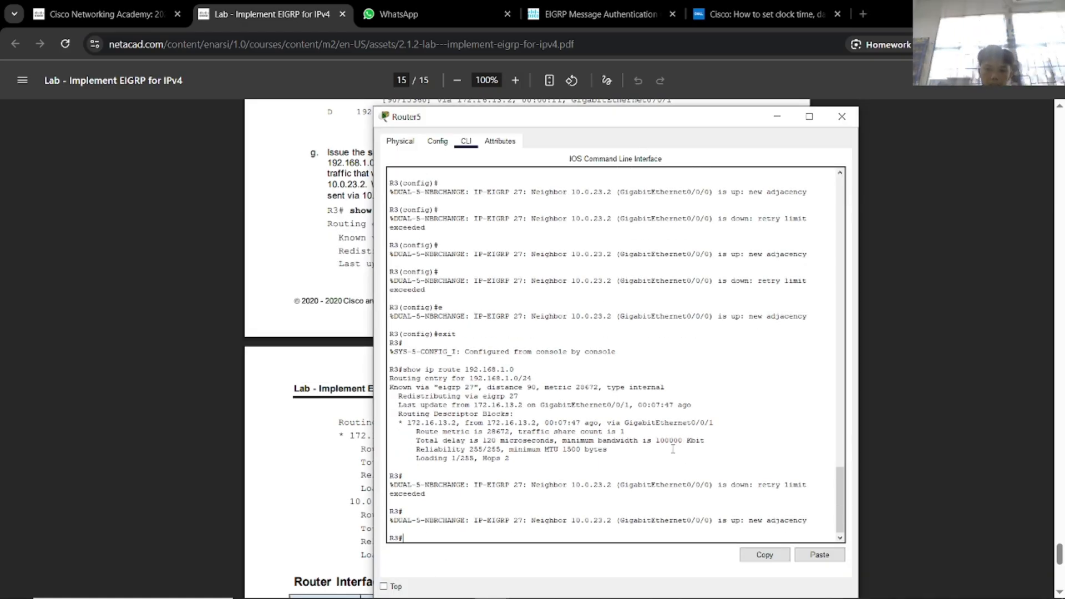
pyautogui.hotkey('alt', 'Tab')
# Reread the variance steps on PDF pages 13–15, then open Router2's command line.
pyautogui.scroll(2, 679, 419)
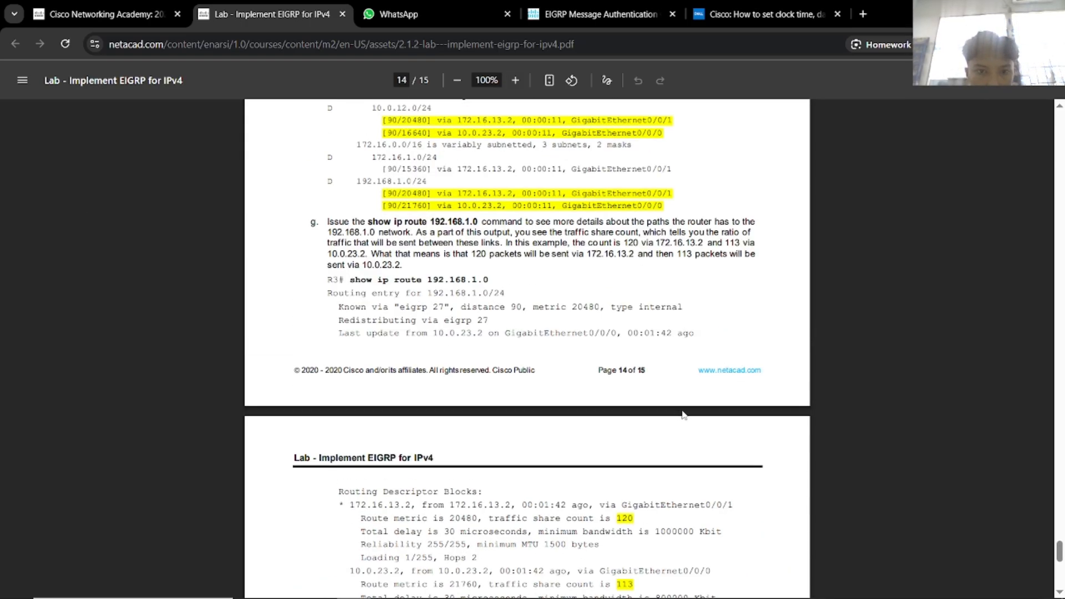
pyautogui.scroll(-2, 683, 415)
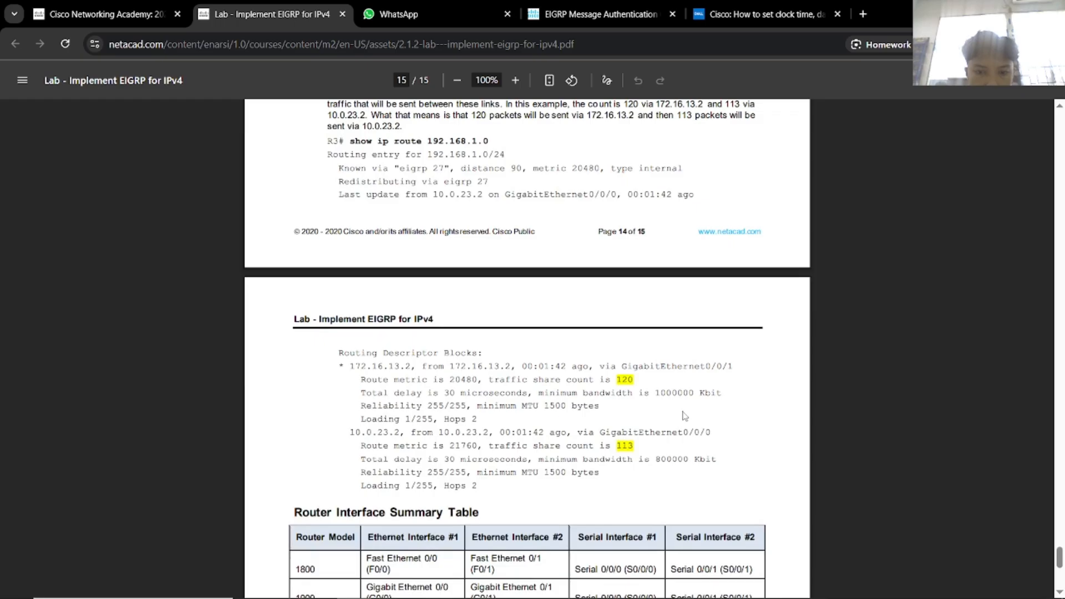
pyautogui.scroll(5, 685, 416)
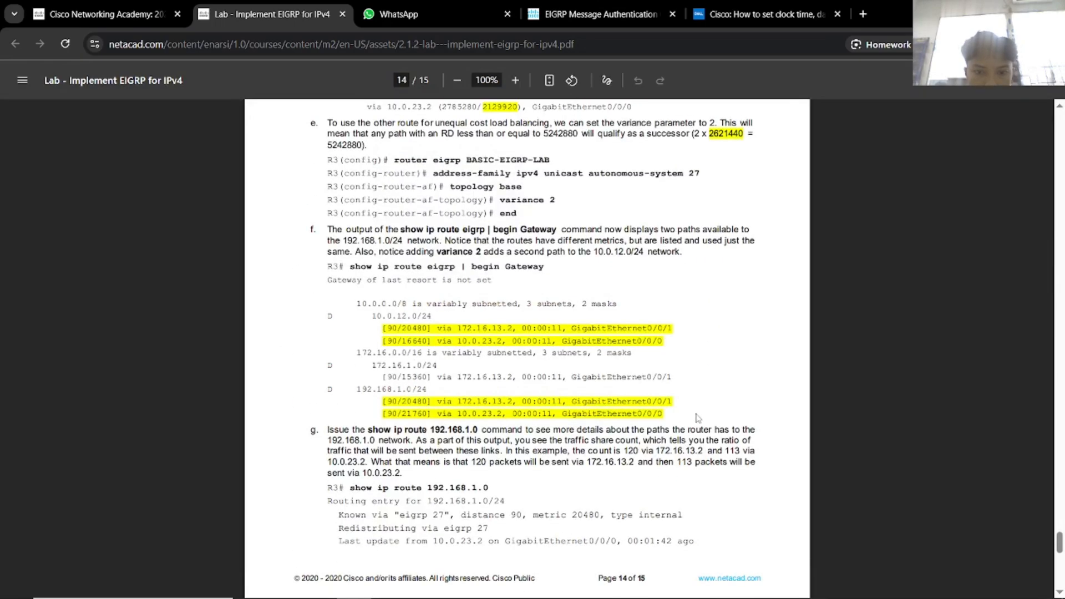
pyautogui.scroll(3, 698, 418)
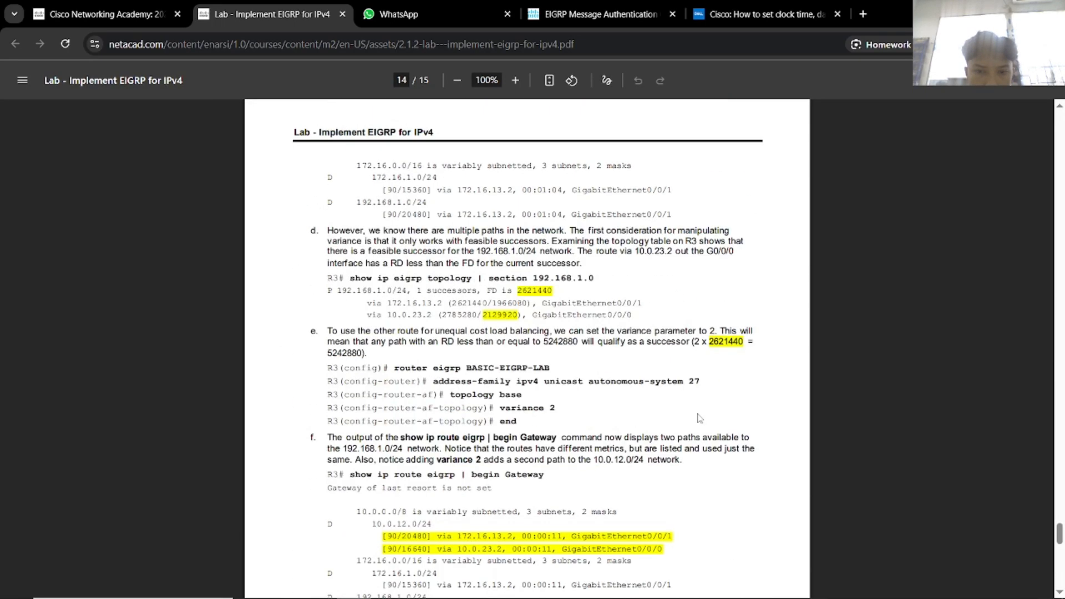
pyautogui.scroll(1, 699, 417)
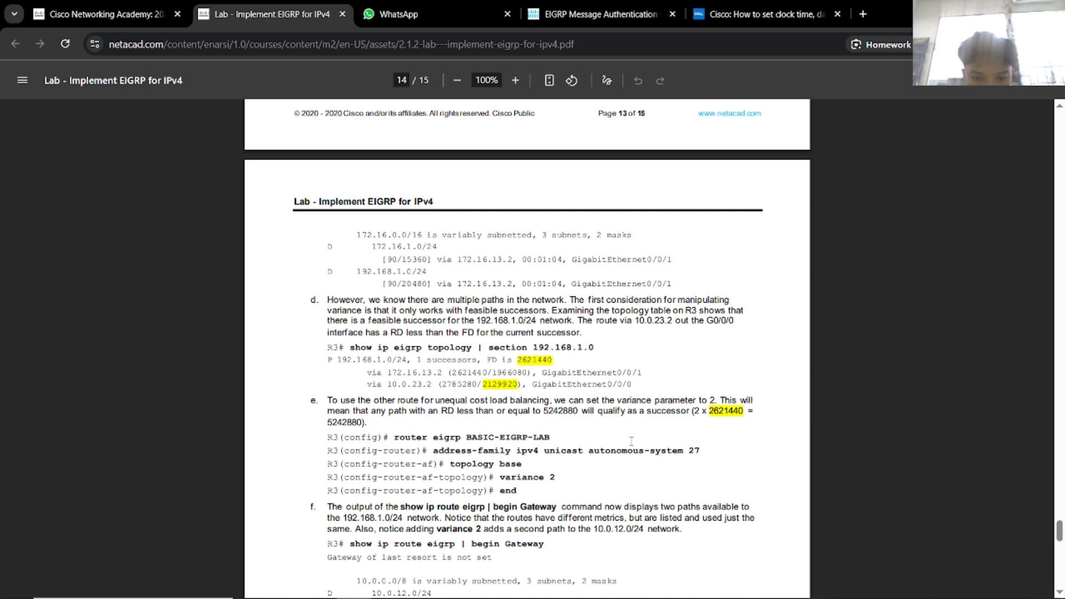
pyautogui.scroll(-1, 633, 442)
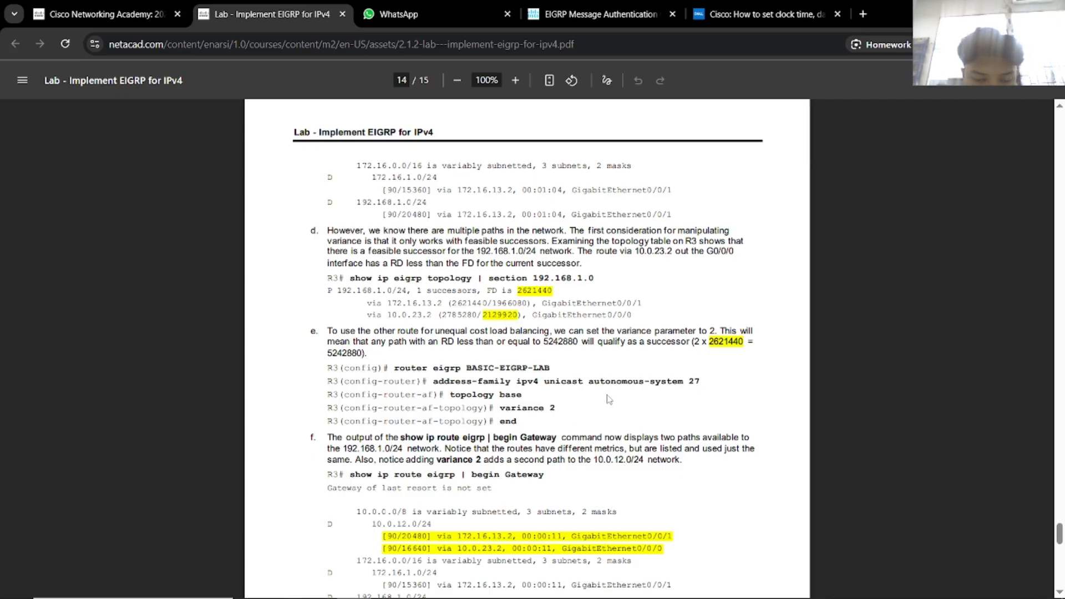
pyautogui.scroll(-1, 611, 401)
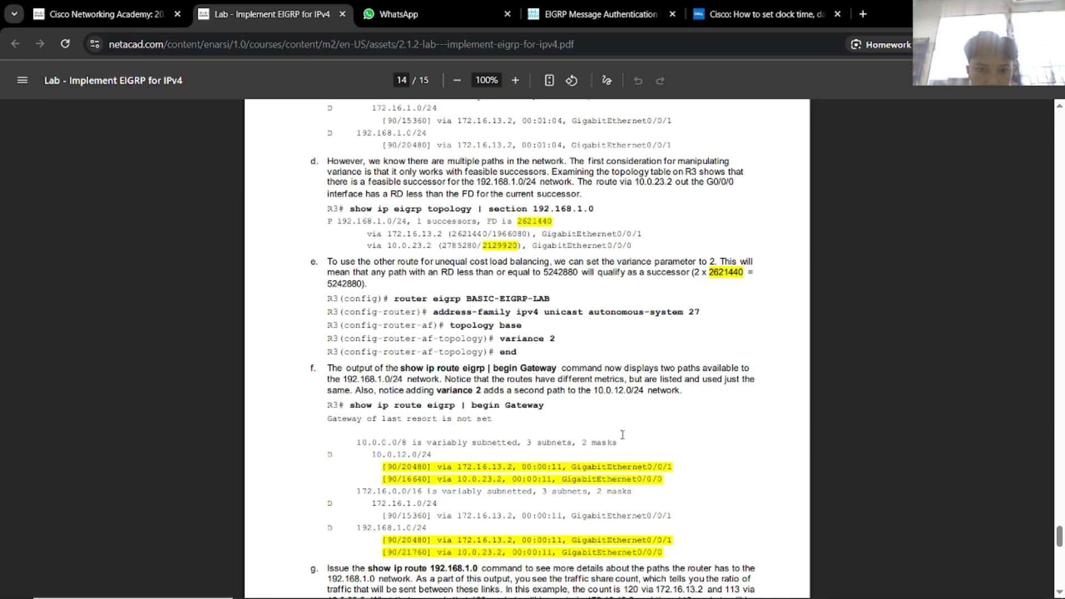
pyautogui.scroll(6, 622, 436)
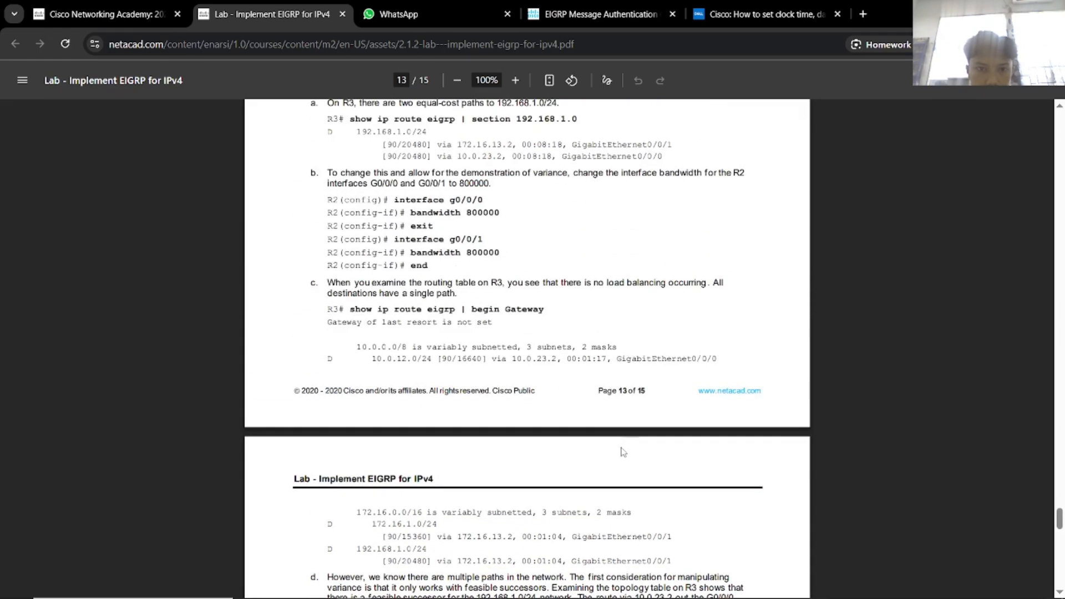
pyautogui.scroll(-4, 622, 444)
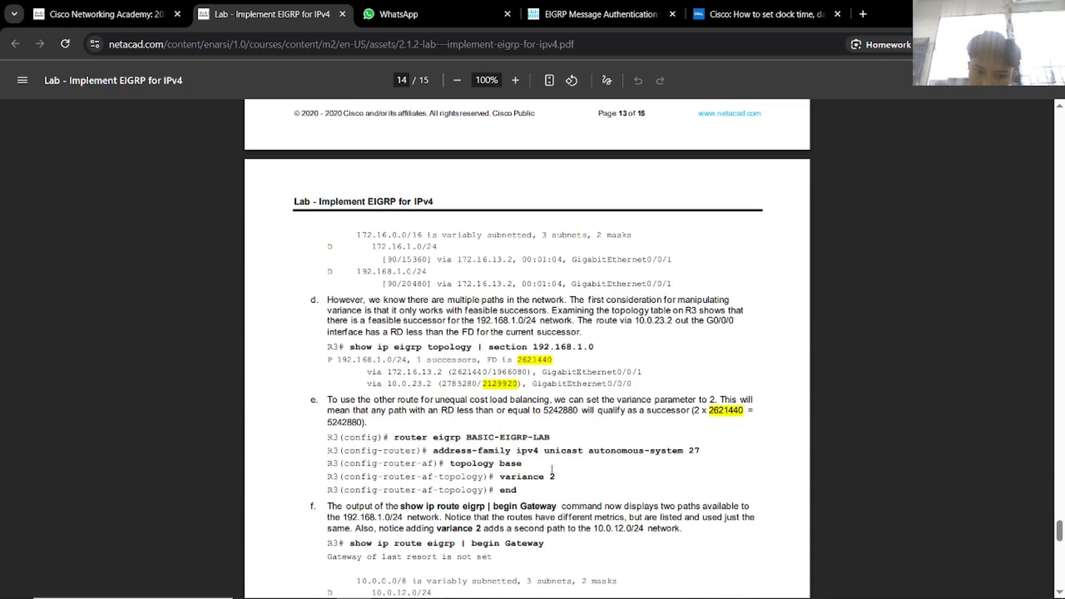
pyautogui.hotkey('alt', 'Tab')
pyautogui.click(438, 139)
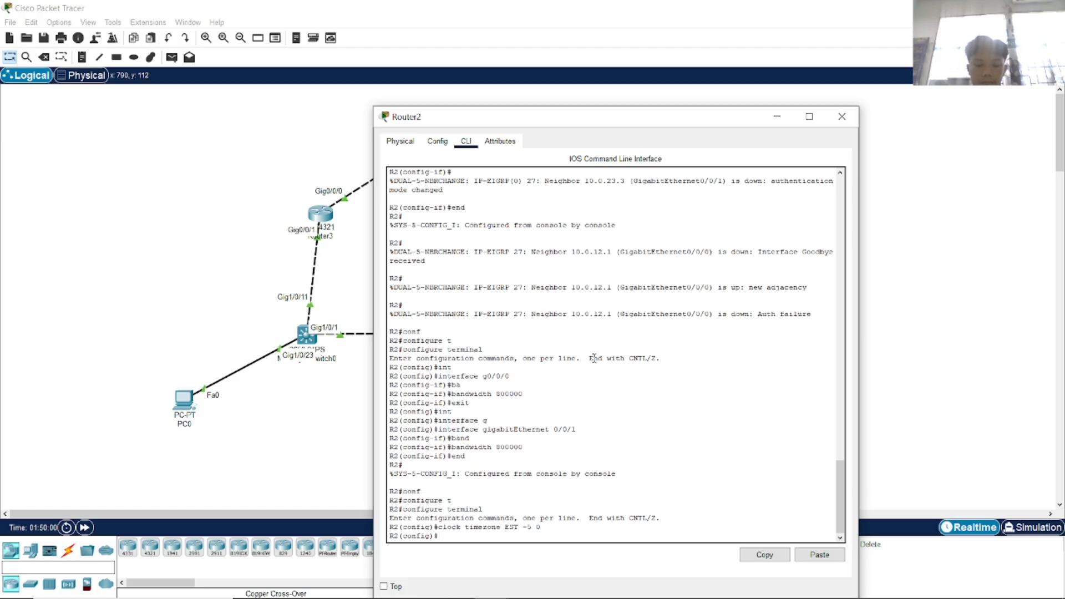
# Add variance 2 under router eigrp 27 on Router2, end config mode, and close the window.
pyautogui.hotkey('alt', 'Tab')
pyautogui.hotkey('alt', 'Tab')
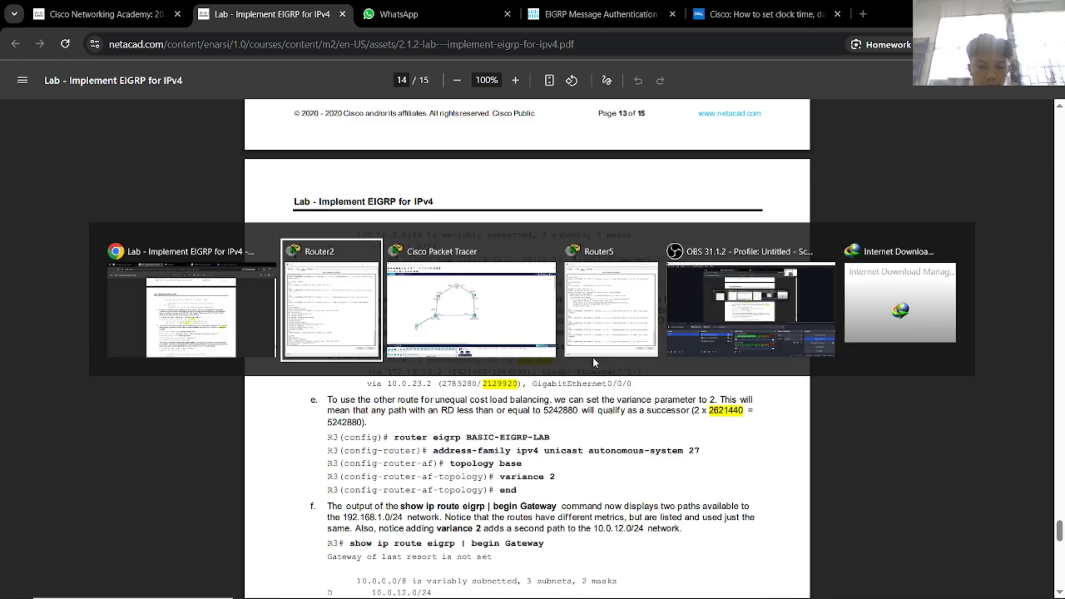
pyautogui.press('Tab')
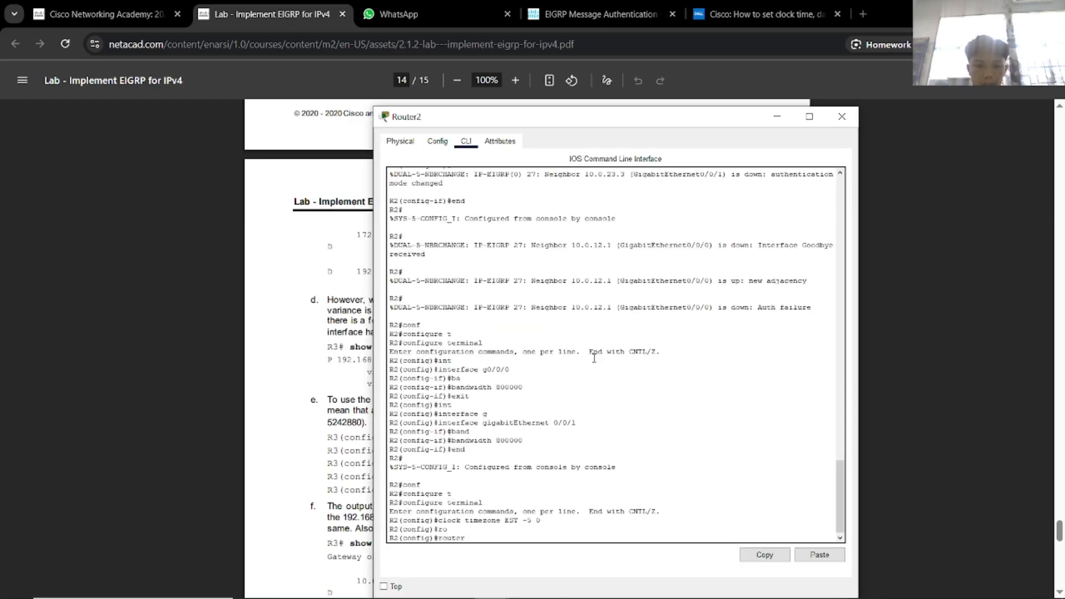
pyautogui.write('e')
pyautogui.press('Tab')
pyautogui.write('2')
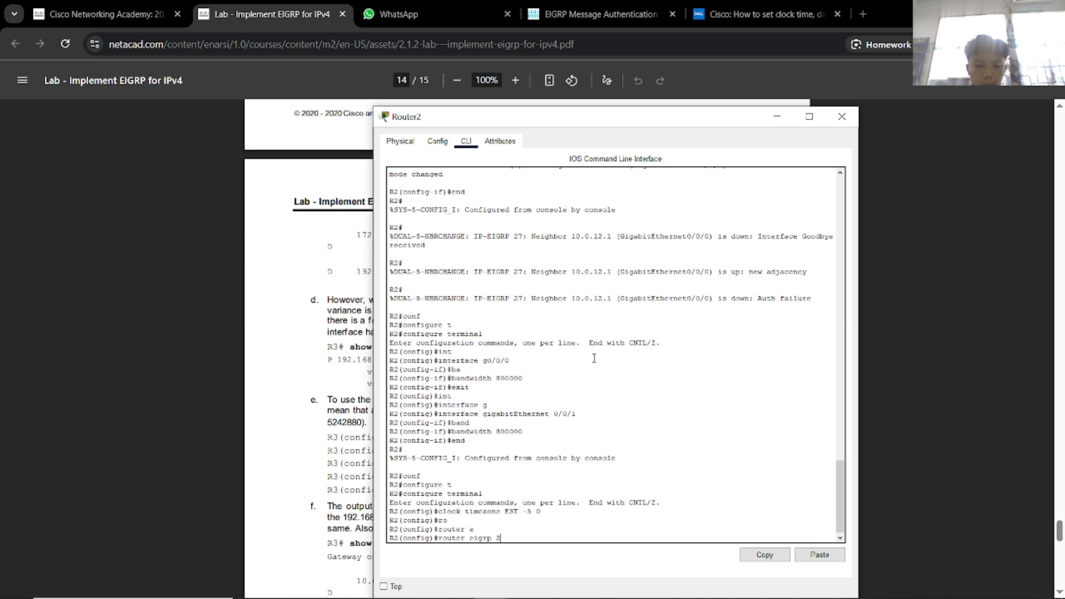
pyautogui.write('7')
pyautogui.press('Return')
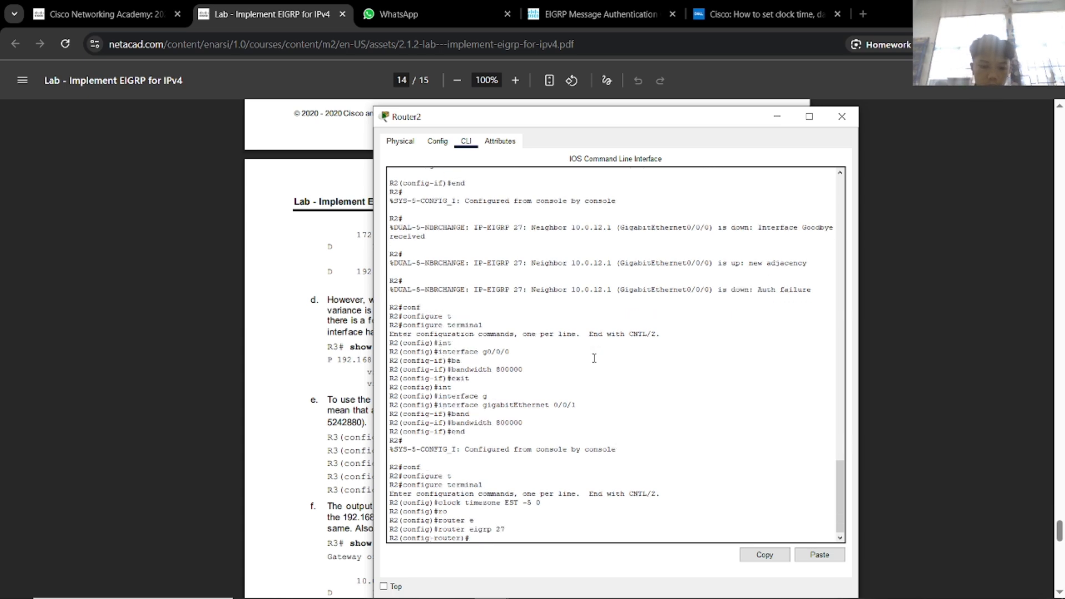
pyautogui.write('va')
pyautogui.press('Tab')
pyautogui.write('2')
pyautogui.press('Return')
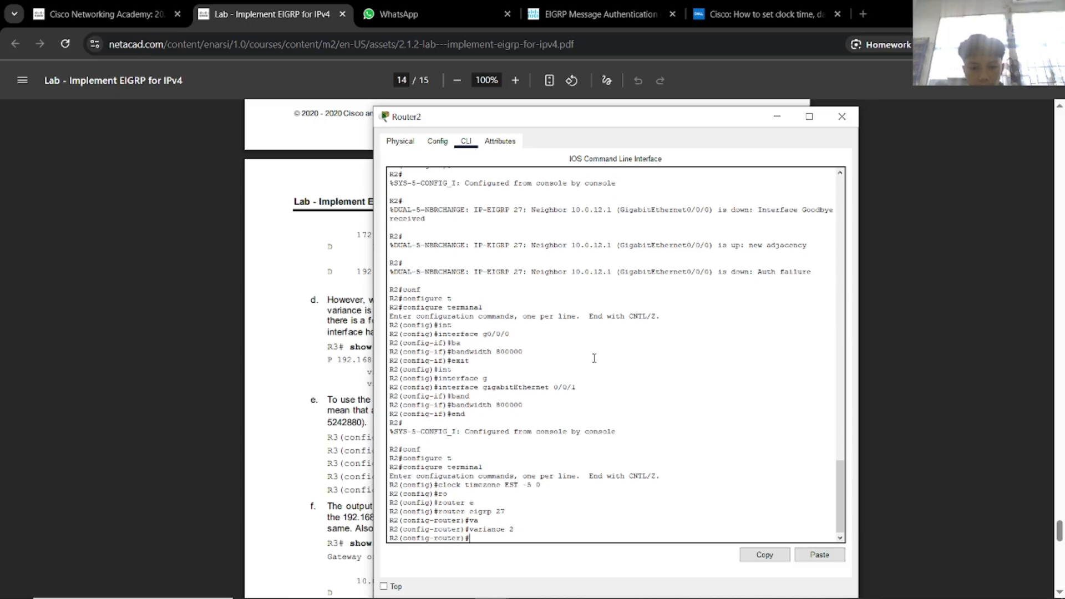
pyautogui.write('end')
pyautogui.press('Return')
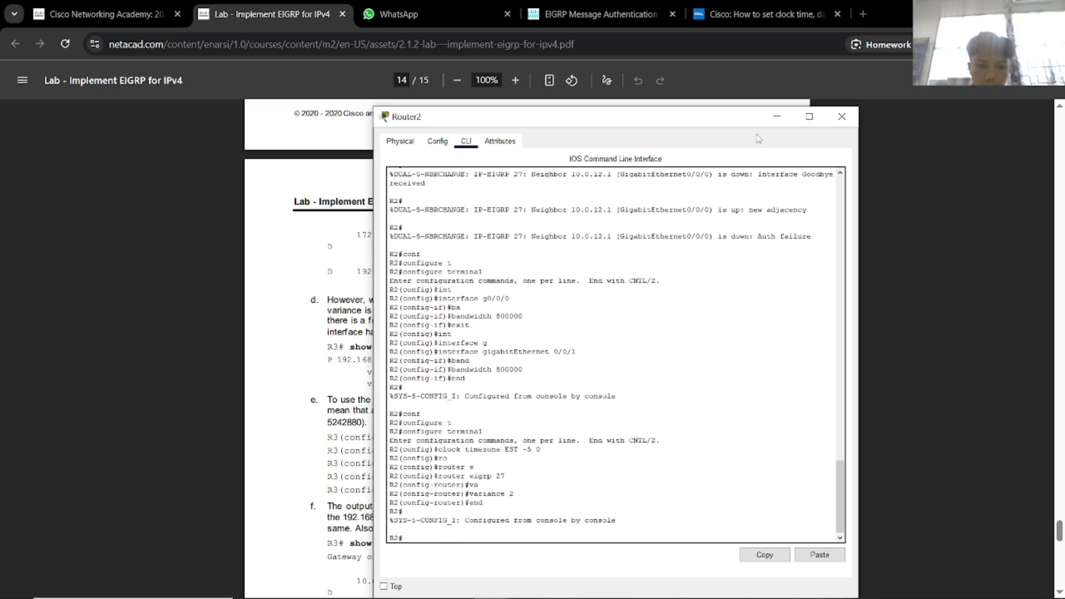
pyautogui.click(841, 117)
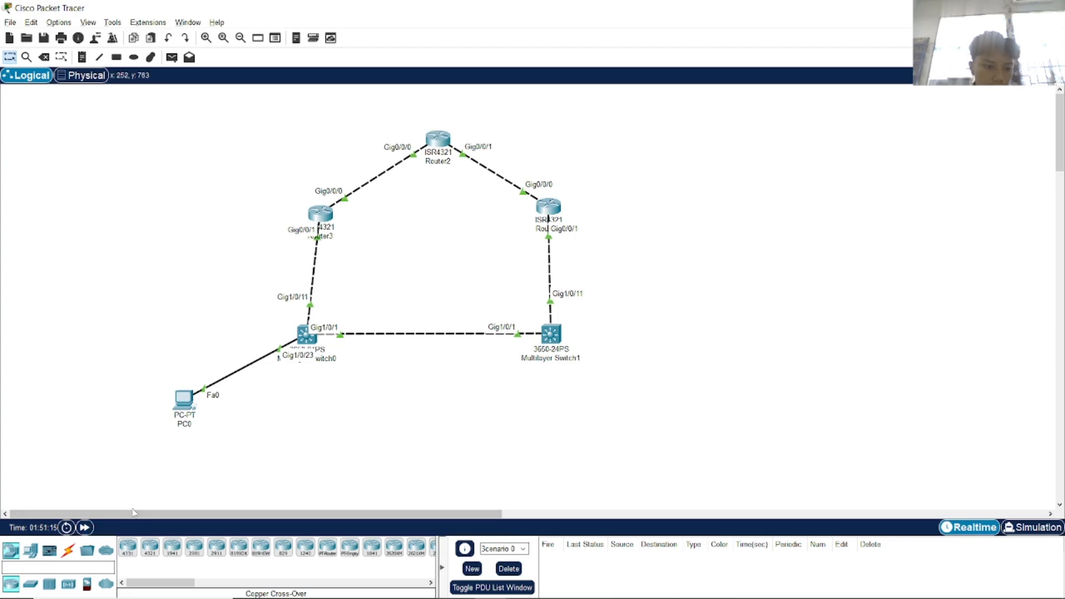
pyautogui.click(172, 57)
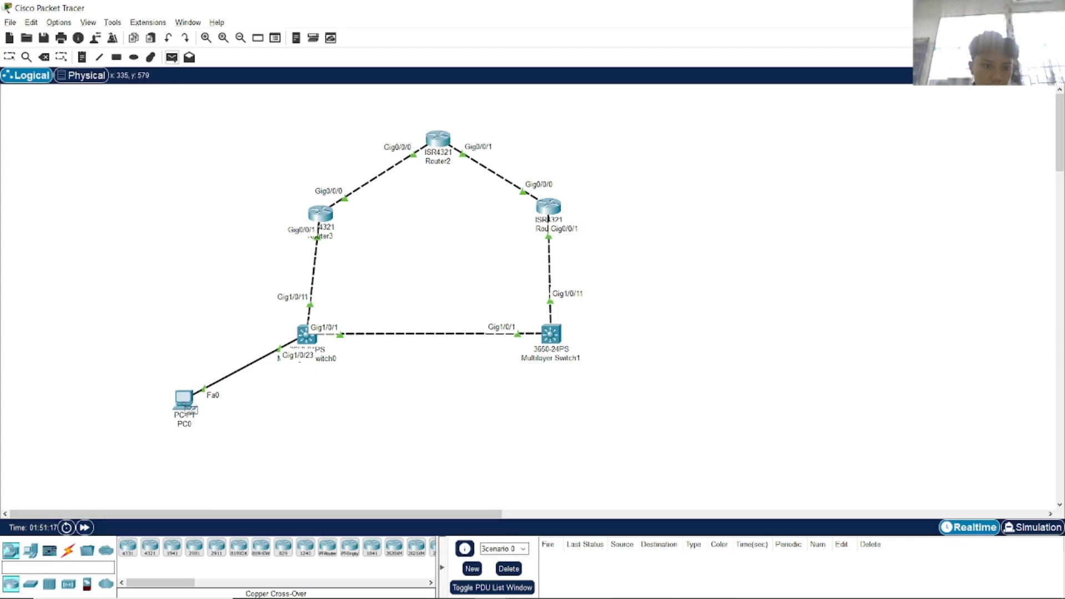
pyautogui.click(185, 401)
pyautogui.click(444, 142)
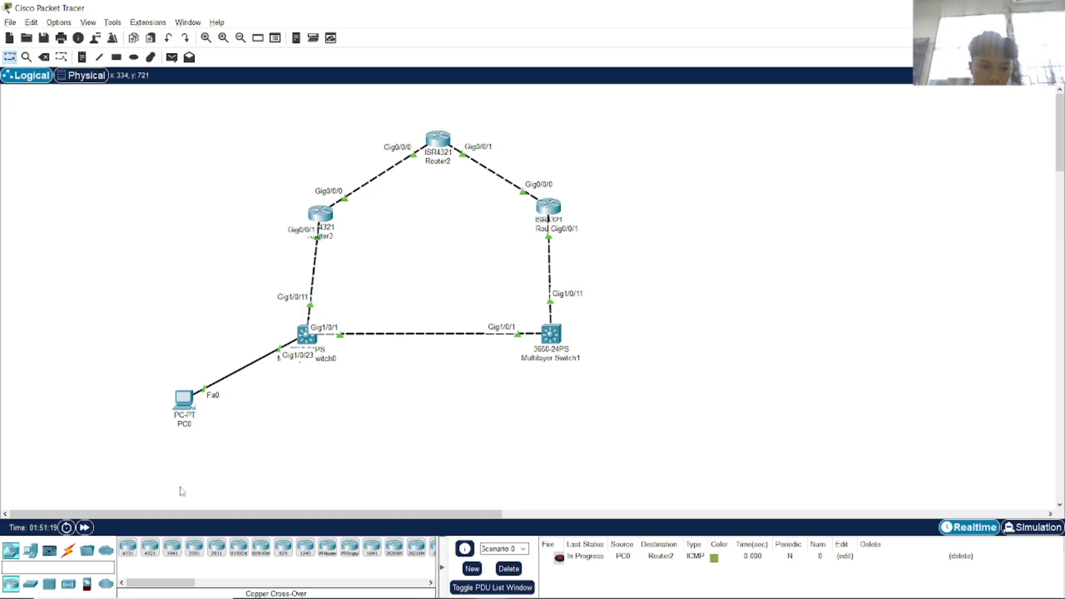
pyautogui.click(175, 61)
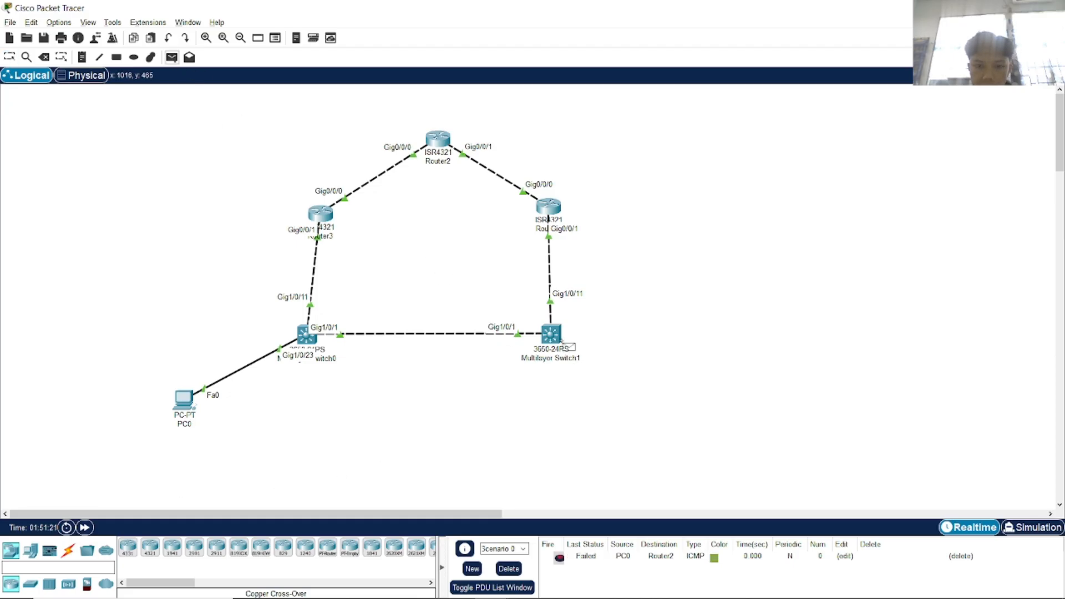
pyautogui.click(442, 140)
pyautogui.click(557, 210)
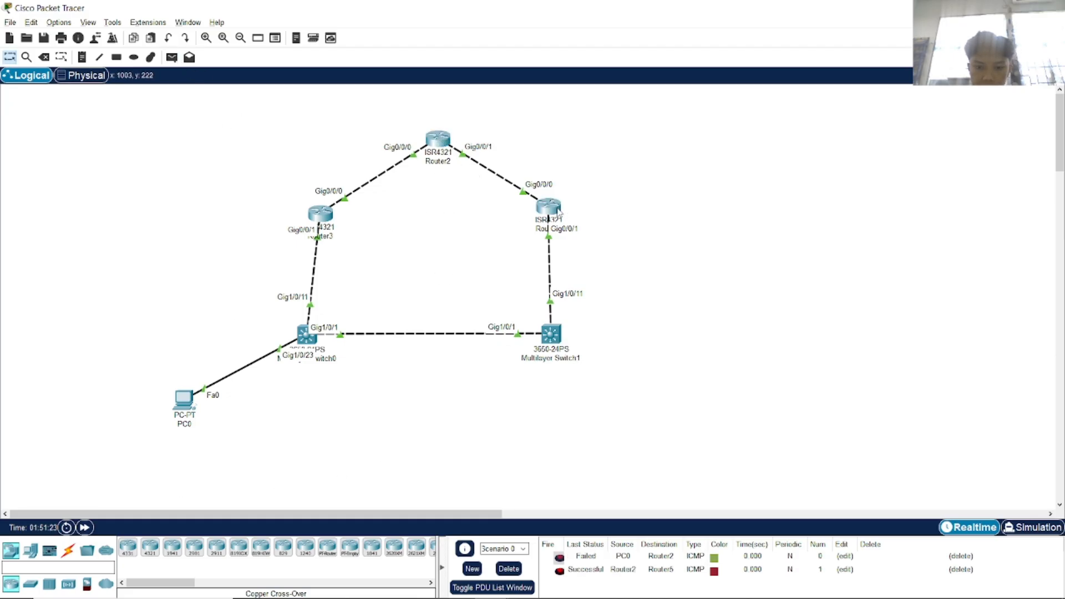
pyautogui.click(172, 58)
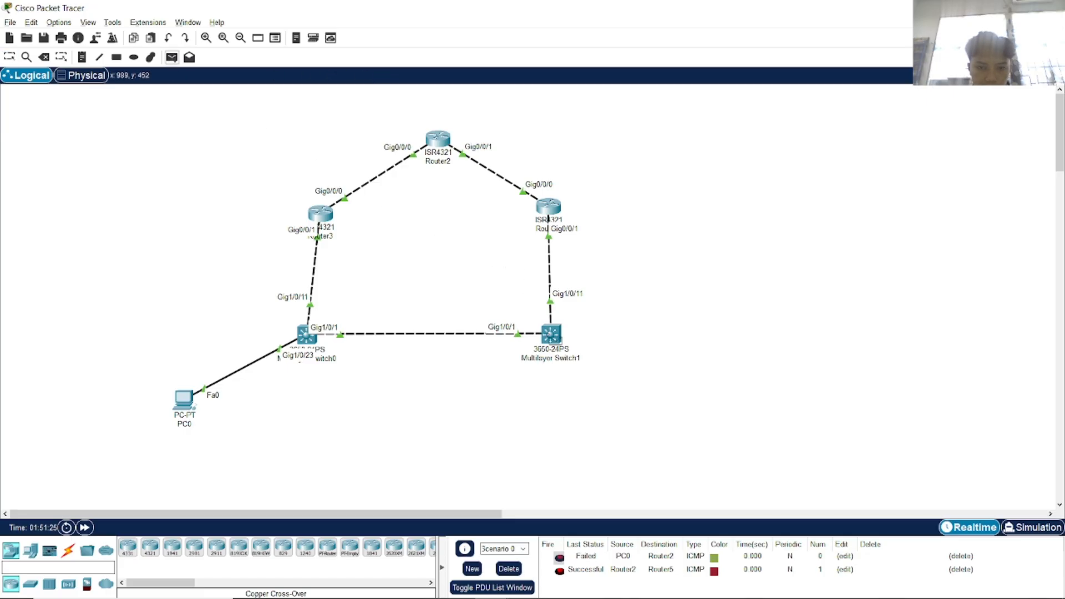
pyautogui.click(552, 335)
pyautogui.click(445, 146)
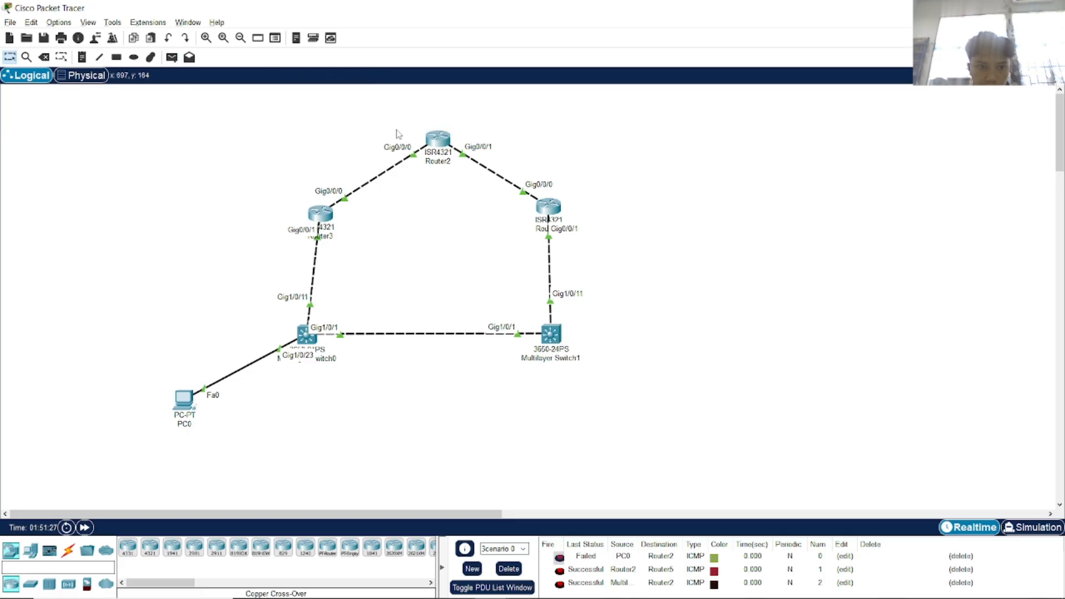
pyautogui.click(172, 58)
pyautogui.click(438, 142)
pyautogui.click(304, 335)
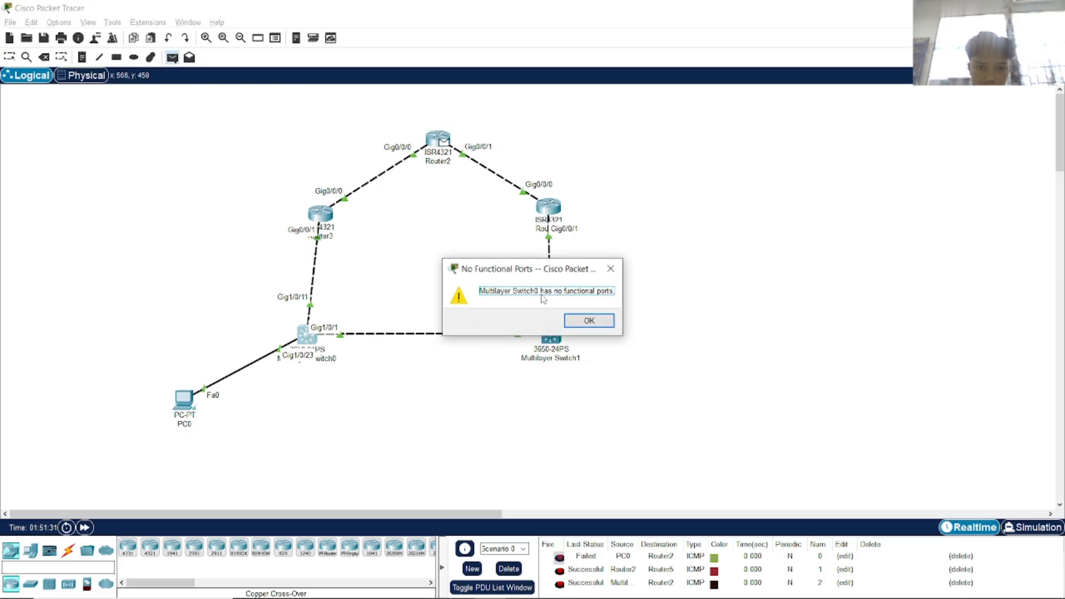
pyautogui.click(613, 271)
pyautogui.click(306, 335)
pyautogui.click(613, 270)
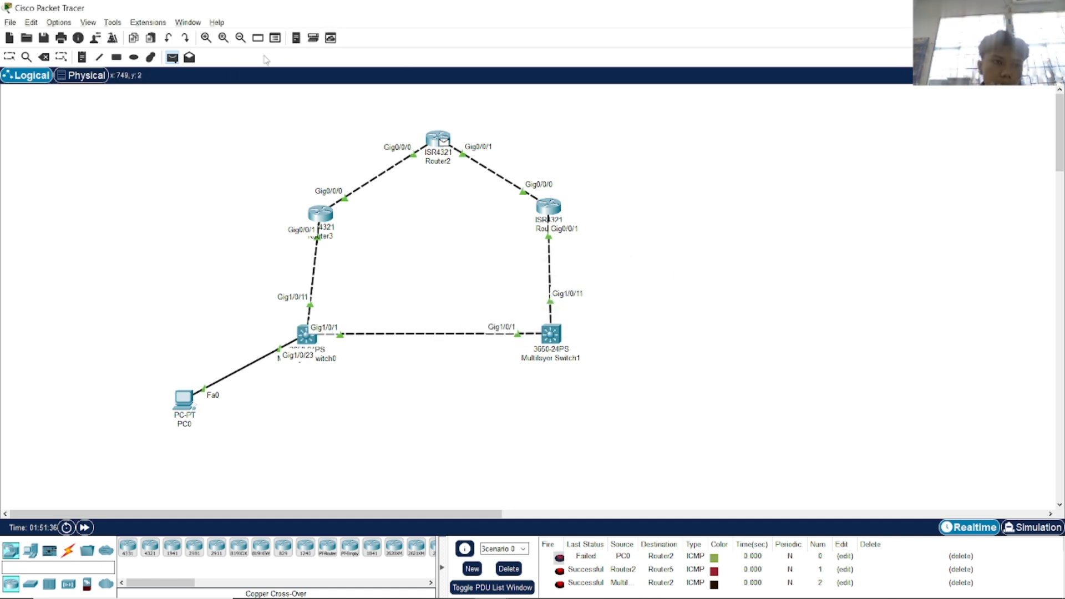
pyautogui.click(325, 215)
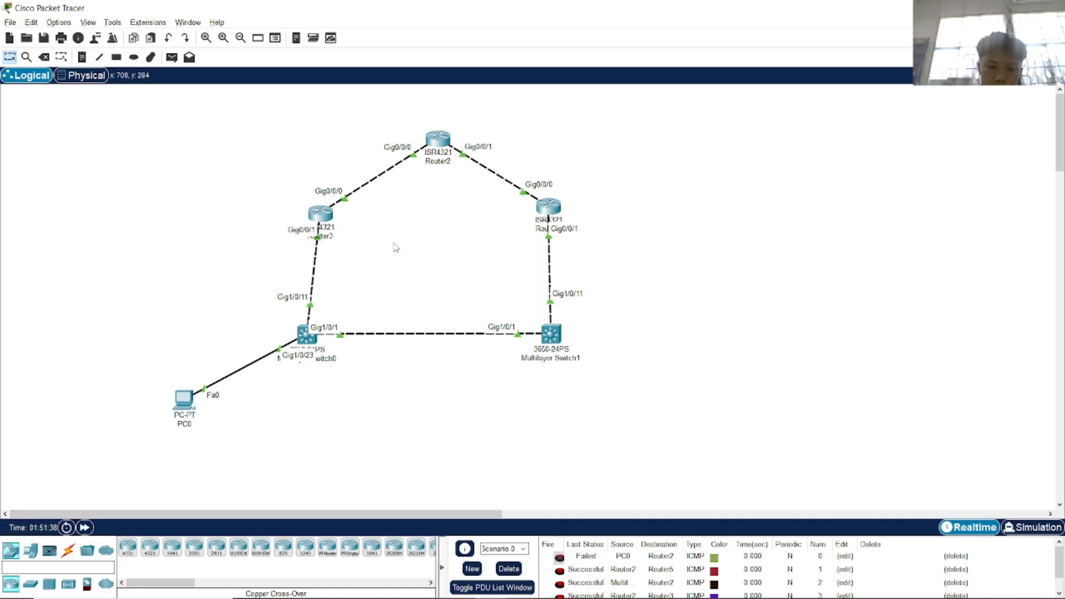
pyautogui.click(509, 569)
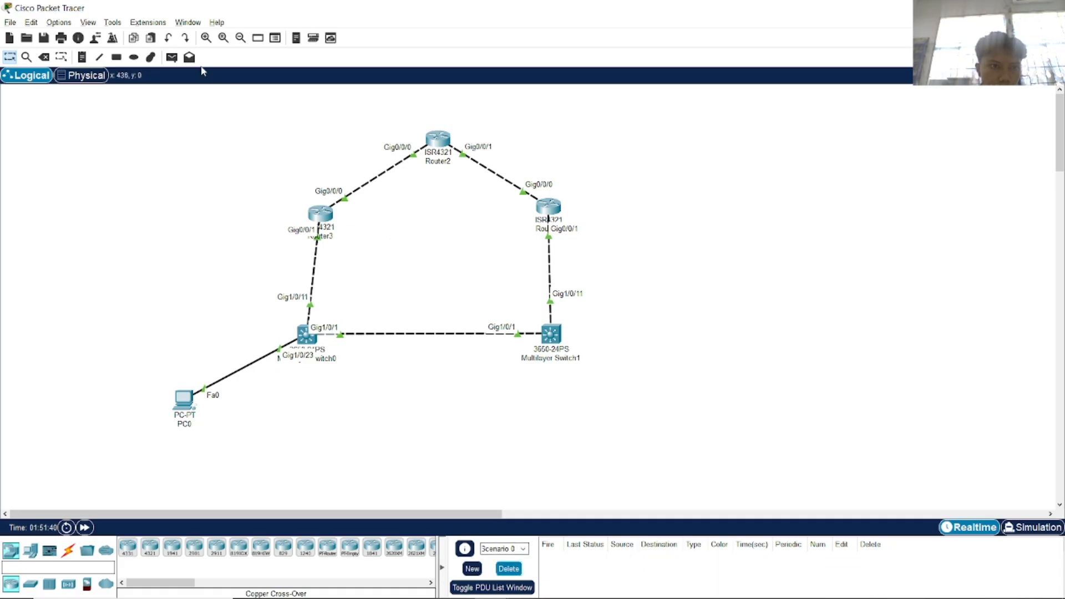
# Send a test ping from Multilayer Switch0 to Router2 and nudge the switch slightly.
pyautogui.click(172, 57)
pyautogui.click(305, 335)
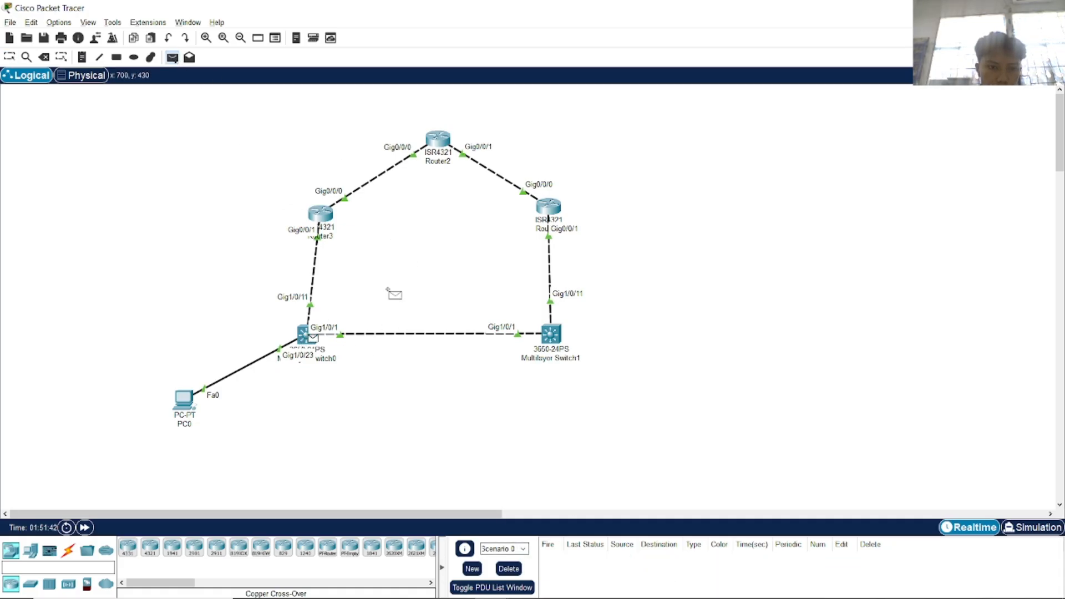
pyautogui.click(443, 143)
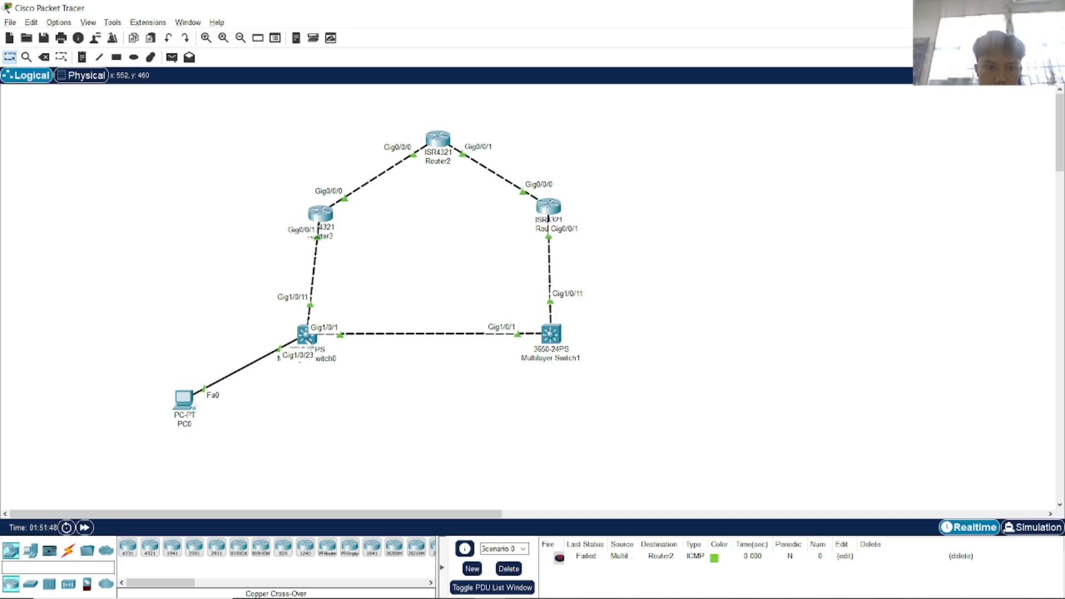
pyautogui.moveTo(311, 345)
pyautogui.mouseDown()
pyautogui.moveTo(365, 350)
pyautogui.moveTo(310, 347)
pyautogui.mouseUp()
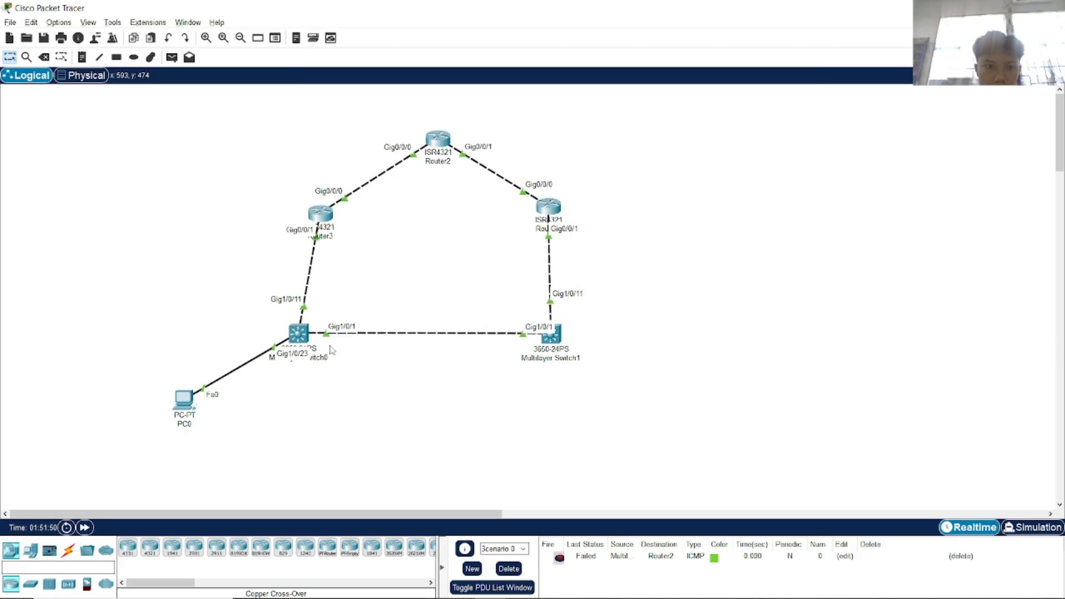
pyautogui.click(300, 334)
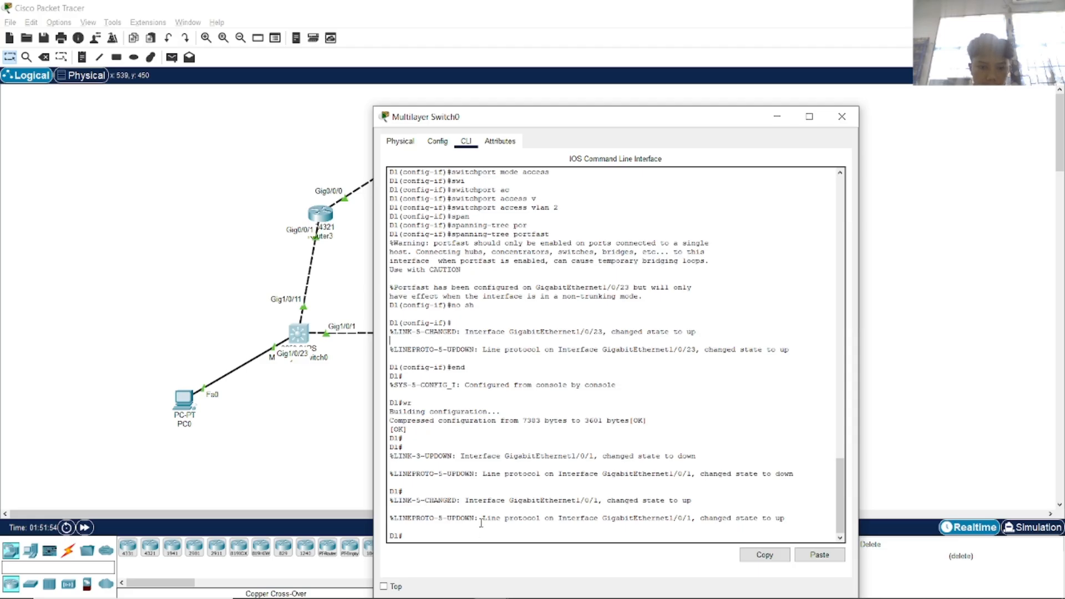
pyautogui.click(842, 116)
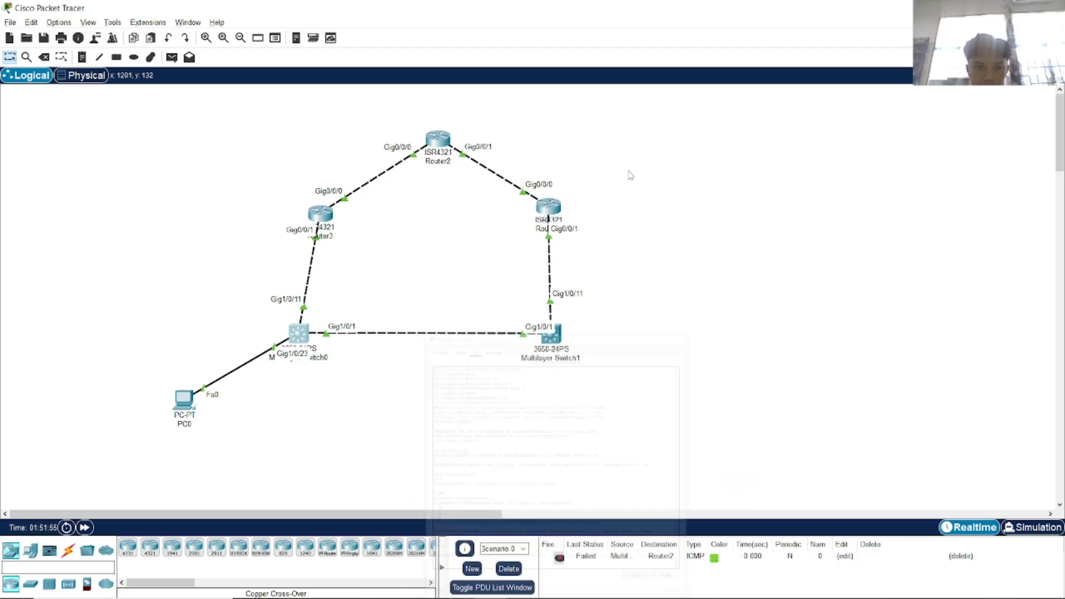
# Ping Router3 and Multilayer Switch1 from Multilayer Switch0, then delete all test pings.
pyautogui.click(172, 57)
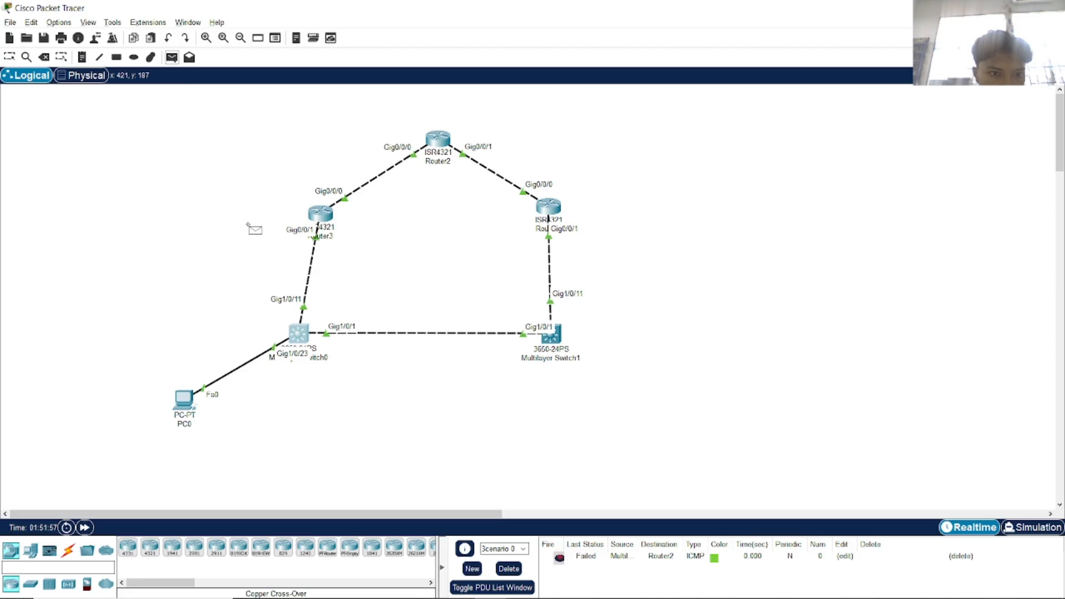
pyautogui.click(299, 332)
pyautogui.click(326, 216)
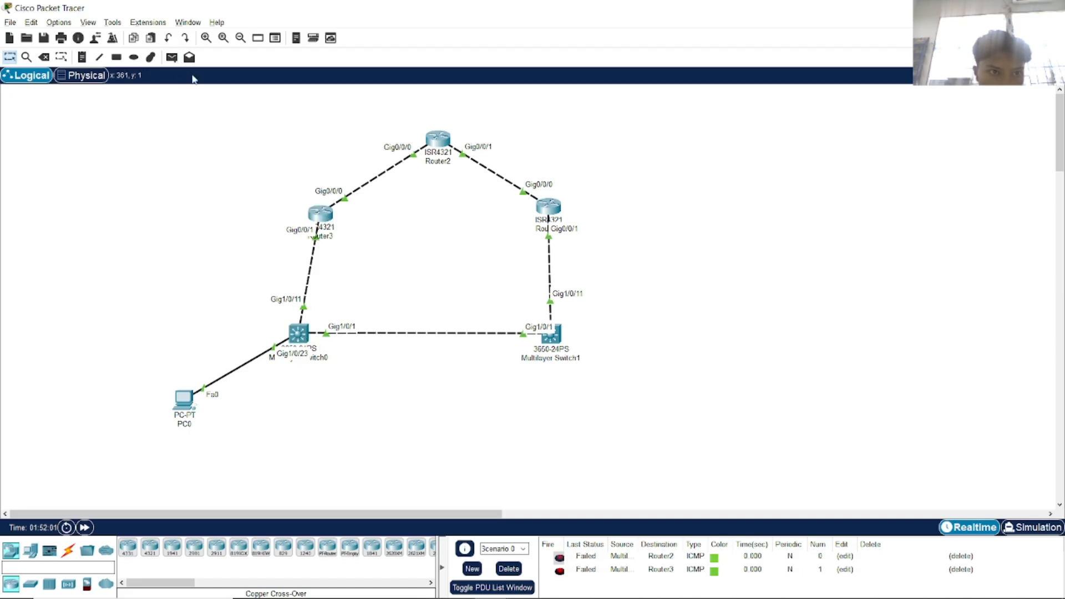
pyautogui.click(171, 57)
pyautogui.click(299, 333)
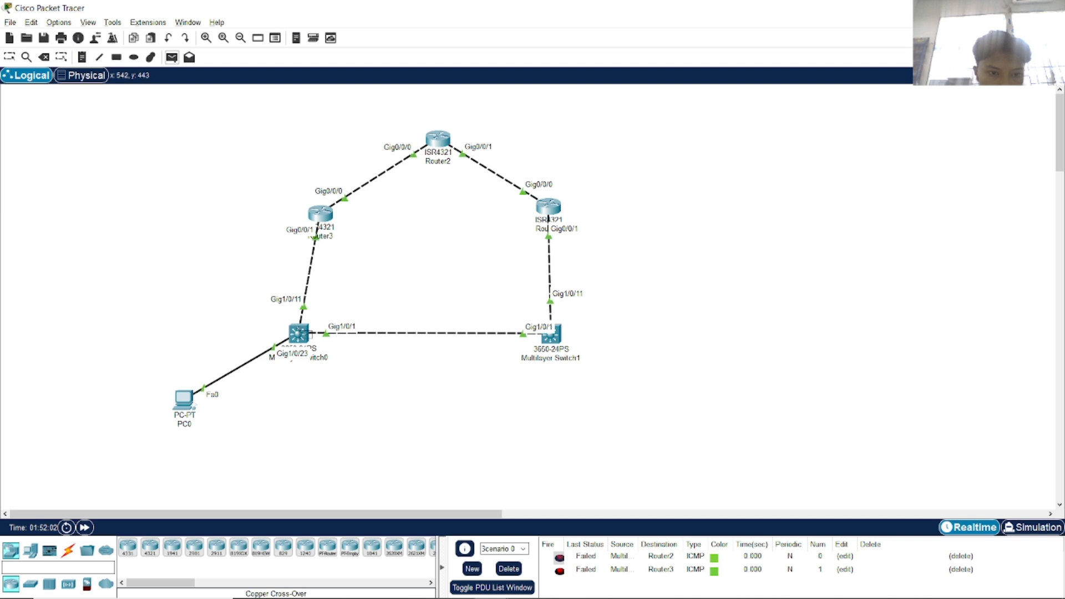
pyautogui.click(556, 337)
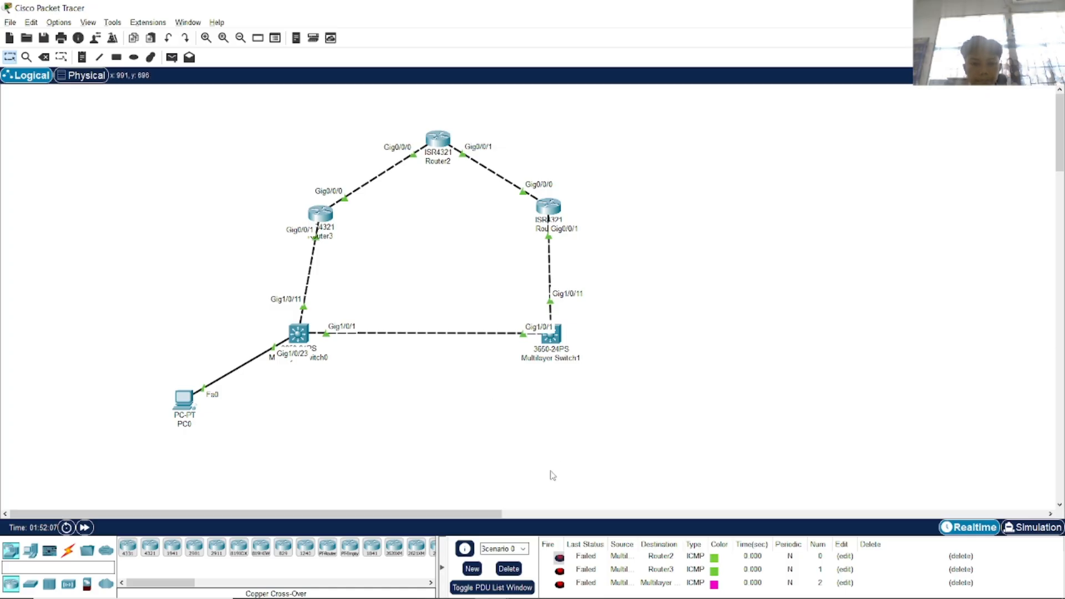
pyautogui.click(509, 569)
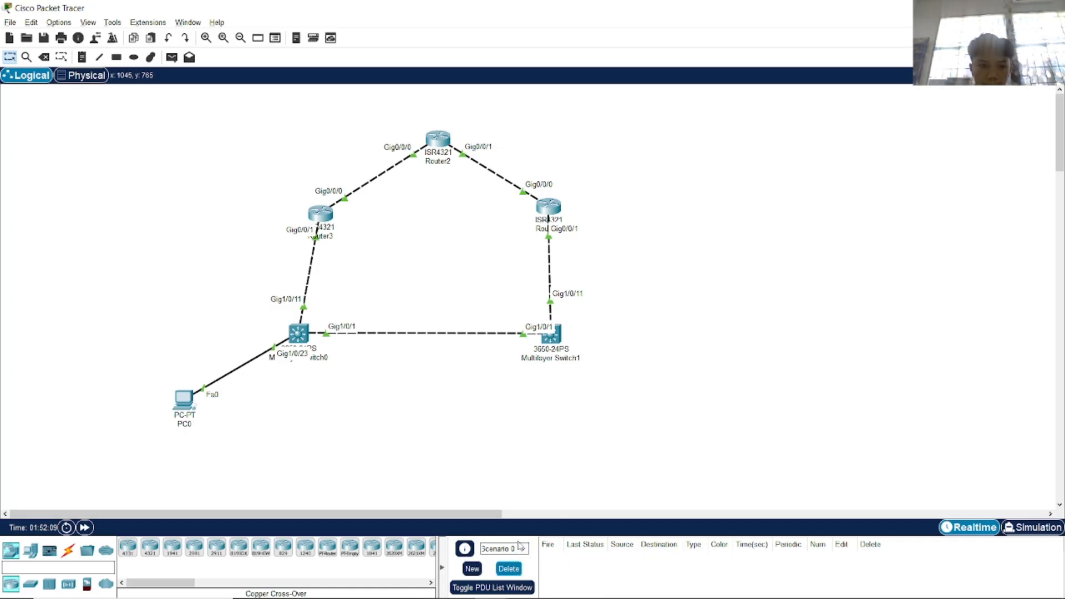
pyautogui.click(299, 335)
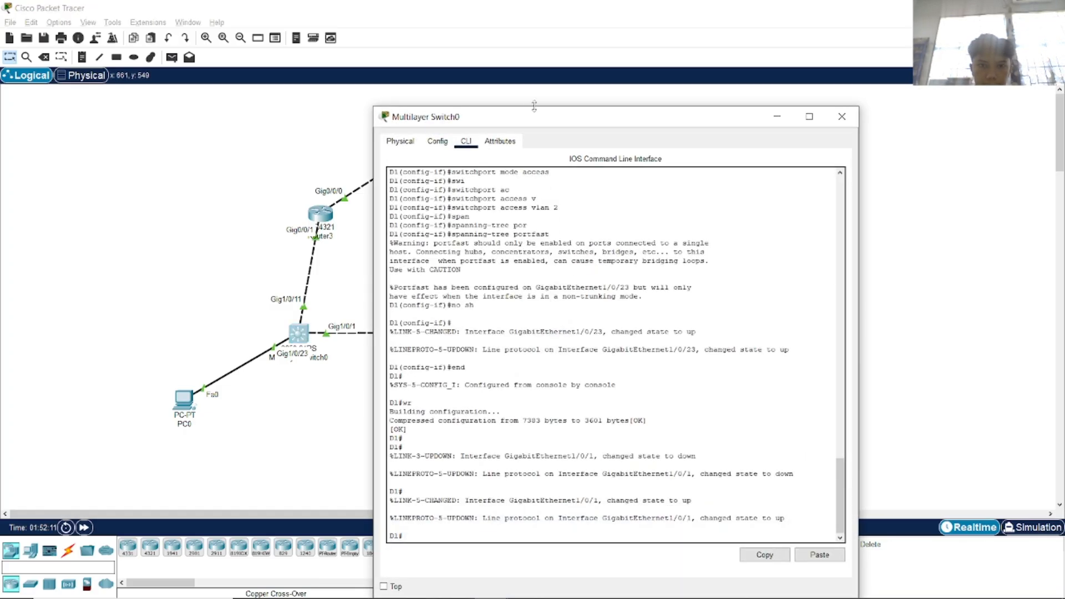
# Resize the switch console and run show ip route on Multilayer Switch0.
pyautogui.moveTo(570, 106); pyautogui.dragTo(686, 110)
pyautogui.click(709, 390)
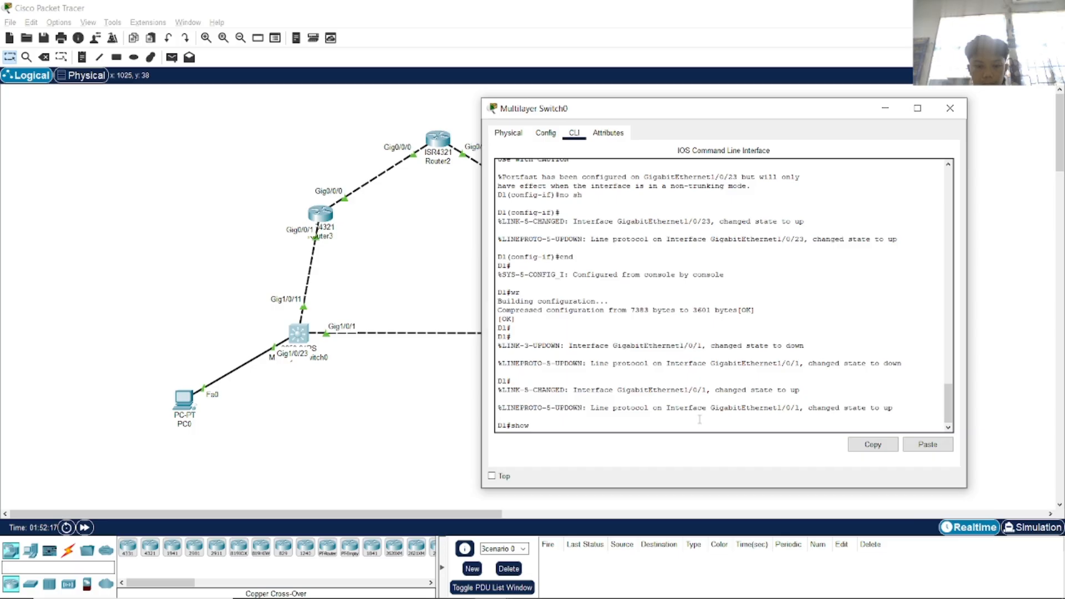
pyautogui.write('ro')
pyautogui.press('Tab')
pyautogui.press('Return')
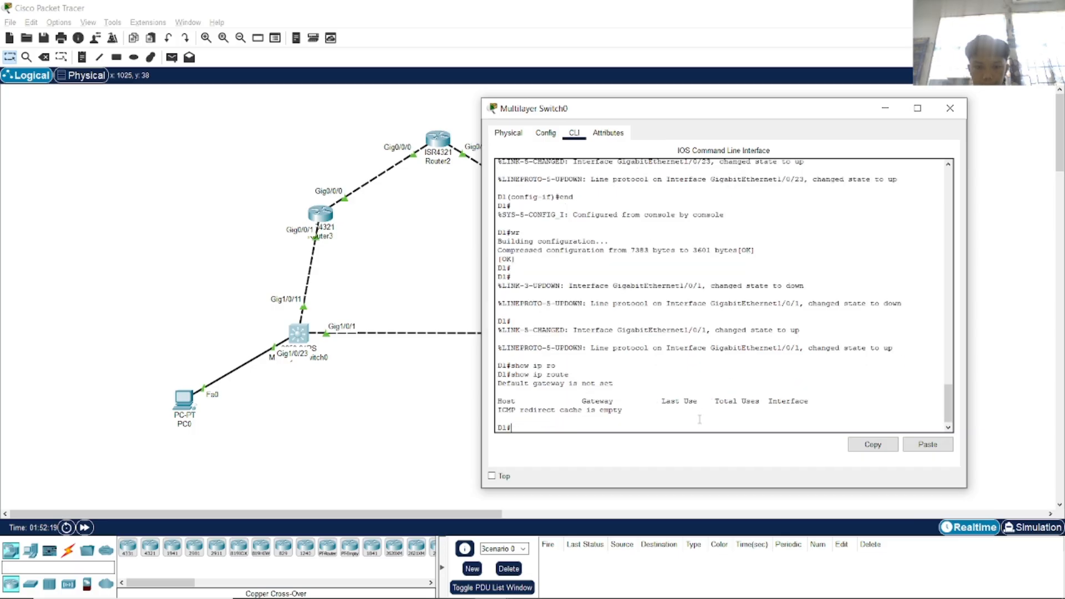
# Run show running-config and page to the end, reviewing the shut-down Vlan1 section.
pyautogui.write('show unr')
pyautogui.press('Tab')
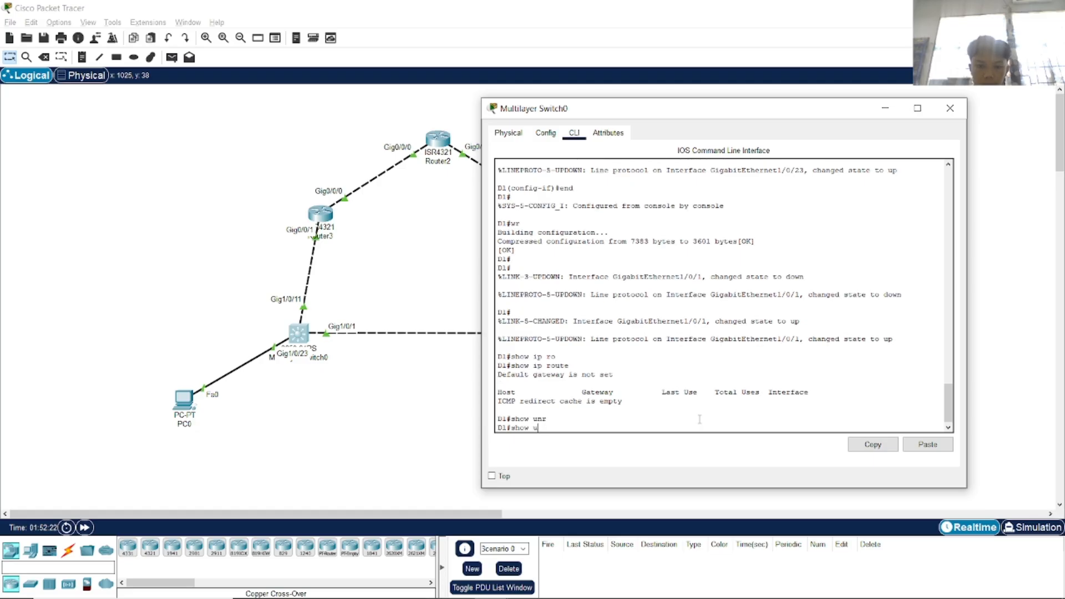
pyautogui.press('Return')
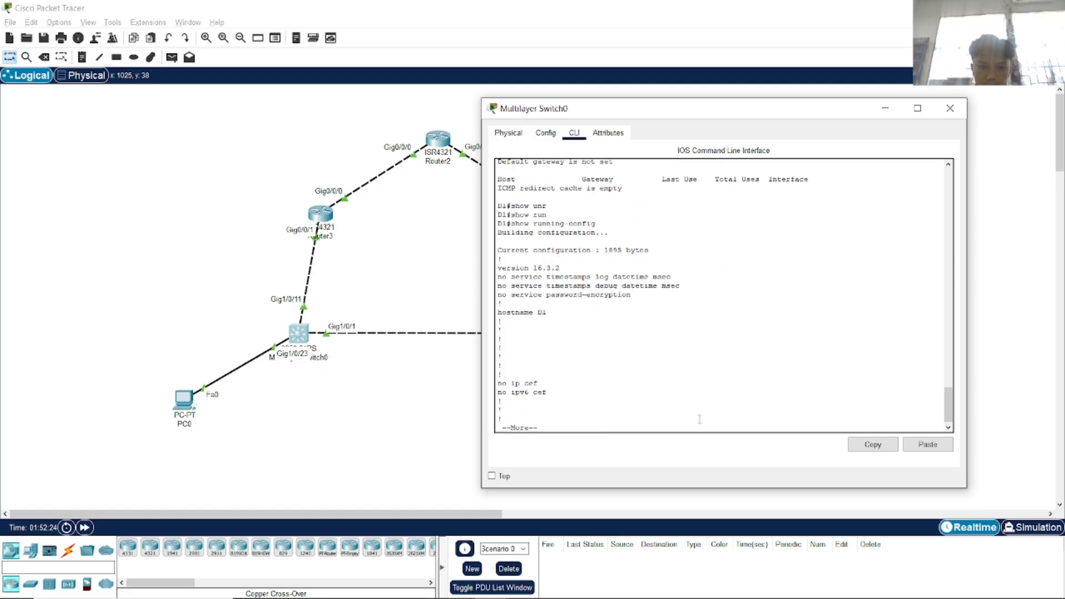
pyautogui.press('space')
pyautogui.press('space')
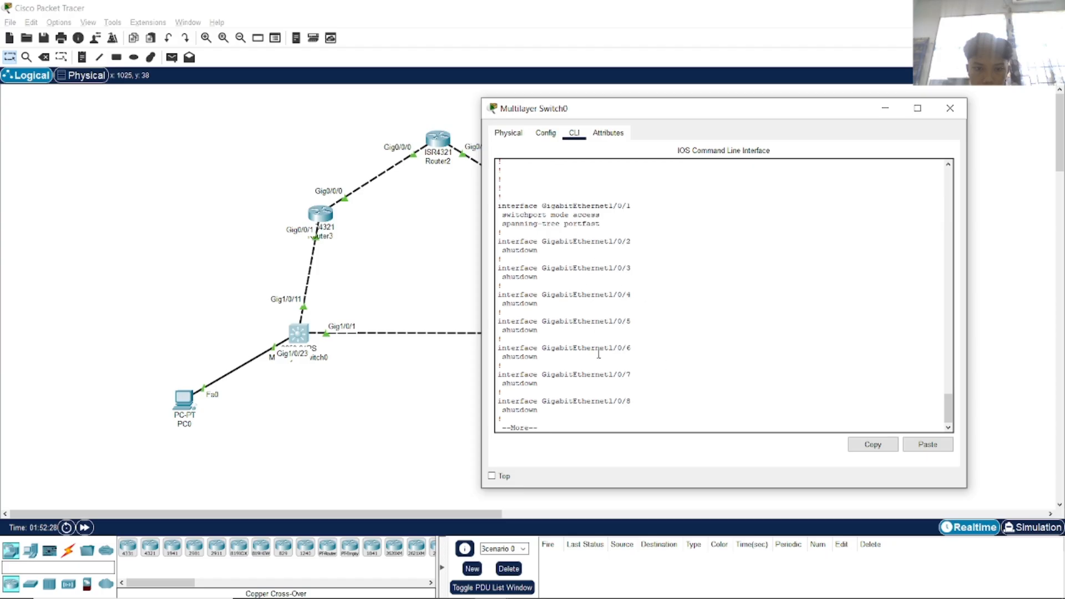
pyautogui.press('space')
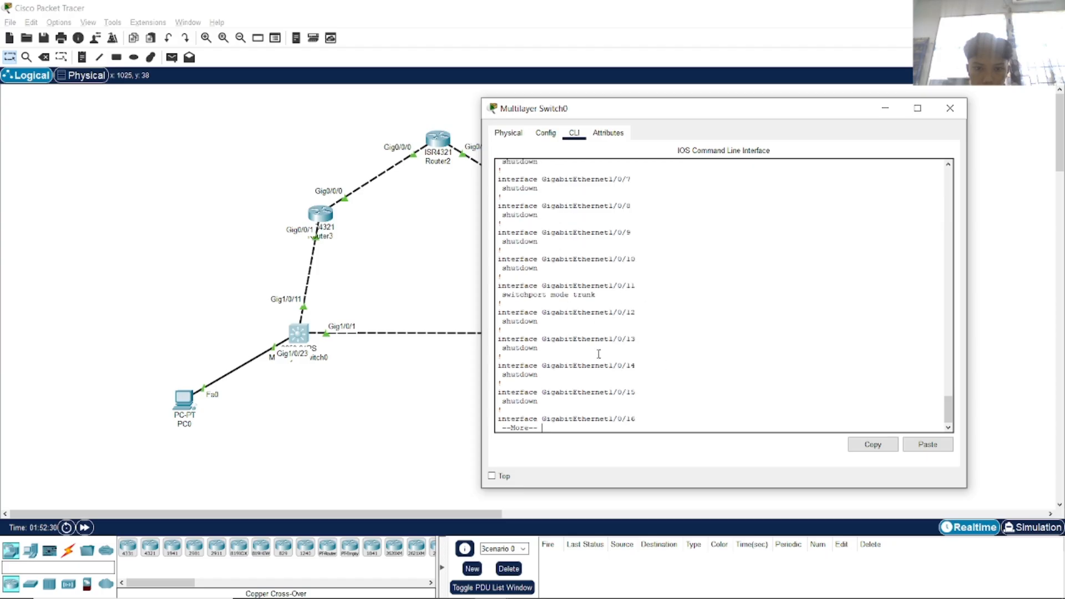
pyautogui.moveTo(595, 295); pyautogui.dragTo(561, 296)
pyautogui.click(641, 309)
pyautogui.press('space')
pyautogui.press('space')
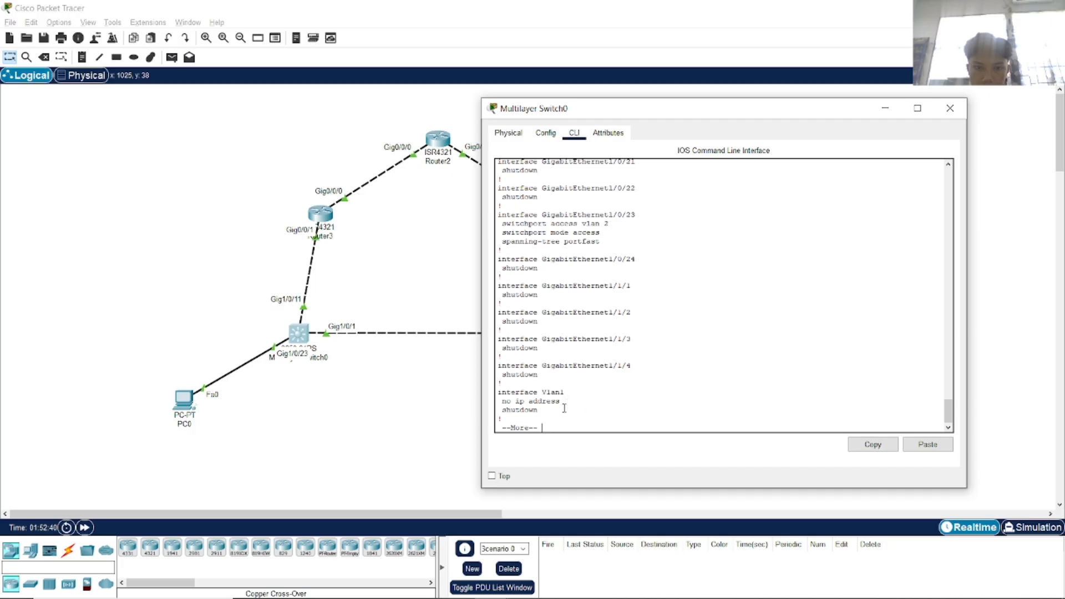
pyautogui.press('space')
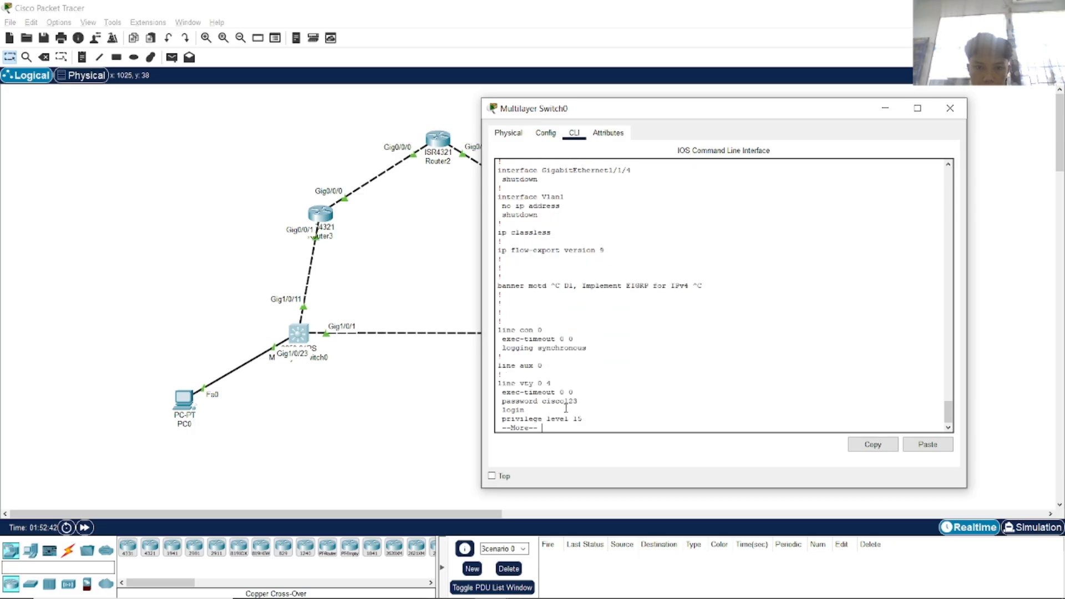
pyautogui.press('space')
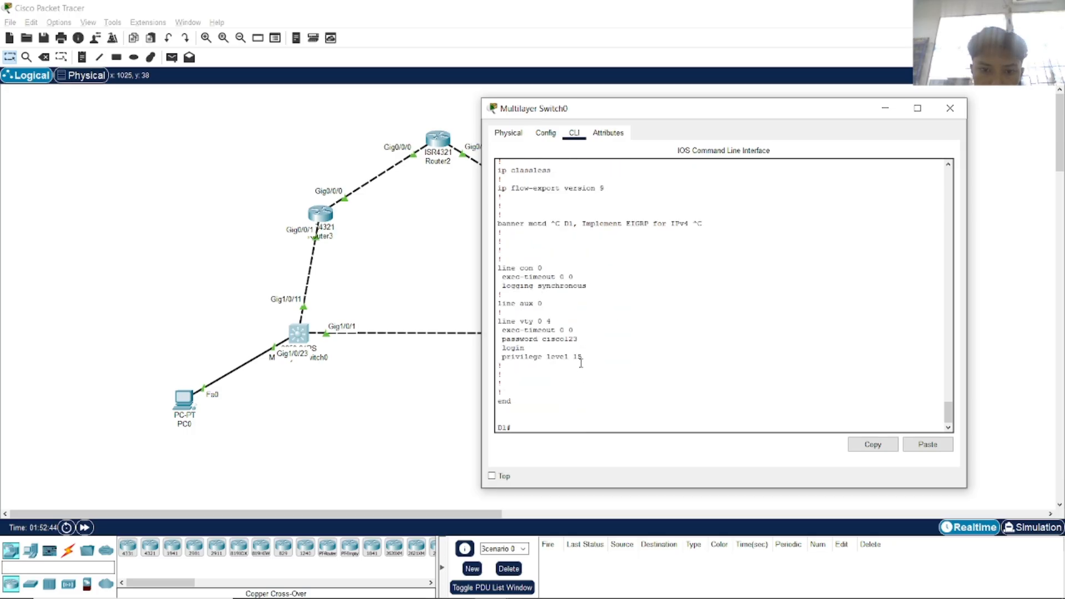
pyautogui.scroll(8, 581, 363)
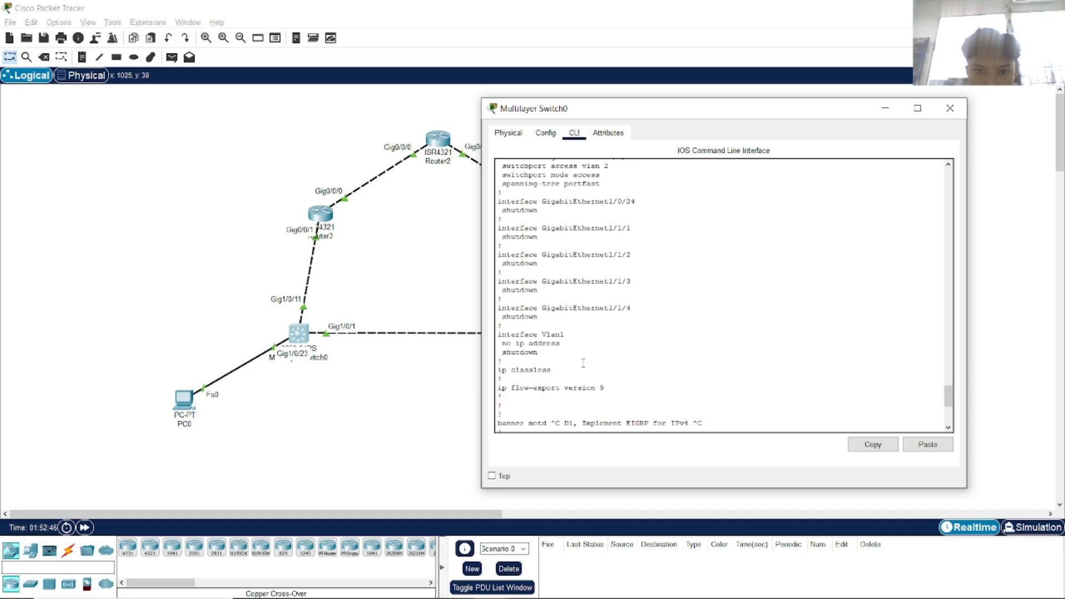
pyautogui.scroll(3, 583, 363)
# Scroll the lab PDF up to the D1 and D2 switch configuration on pages 5–6.
pyautogui.hotkey('alt', 'Tab')
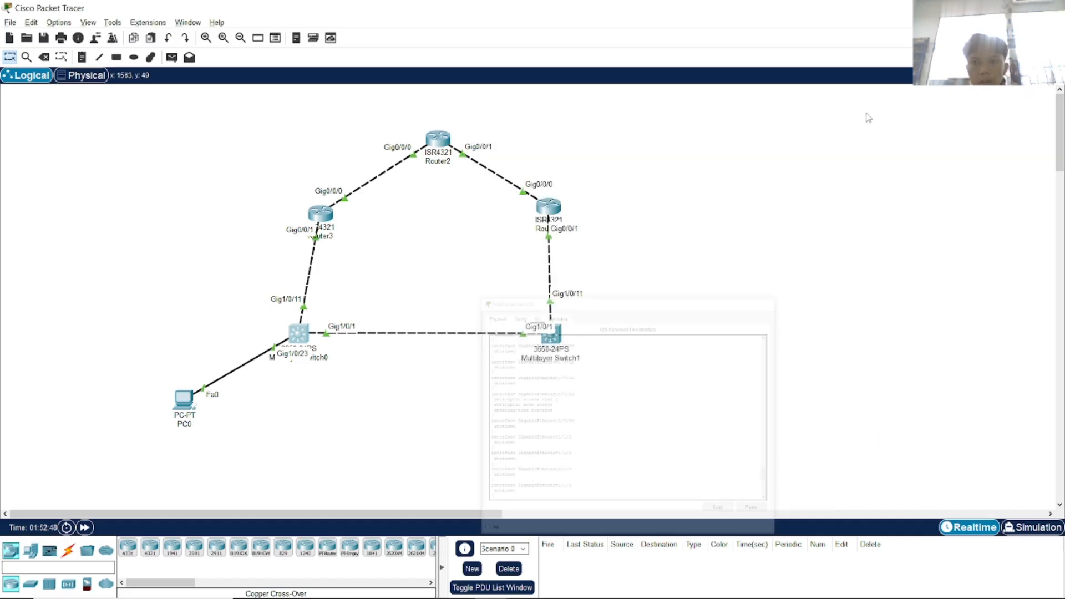
pyautogui.click(503, 328)
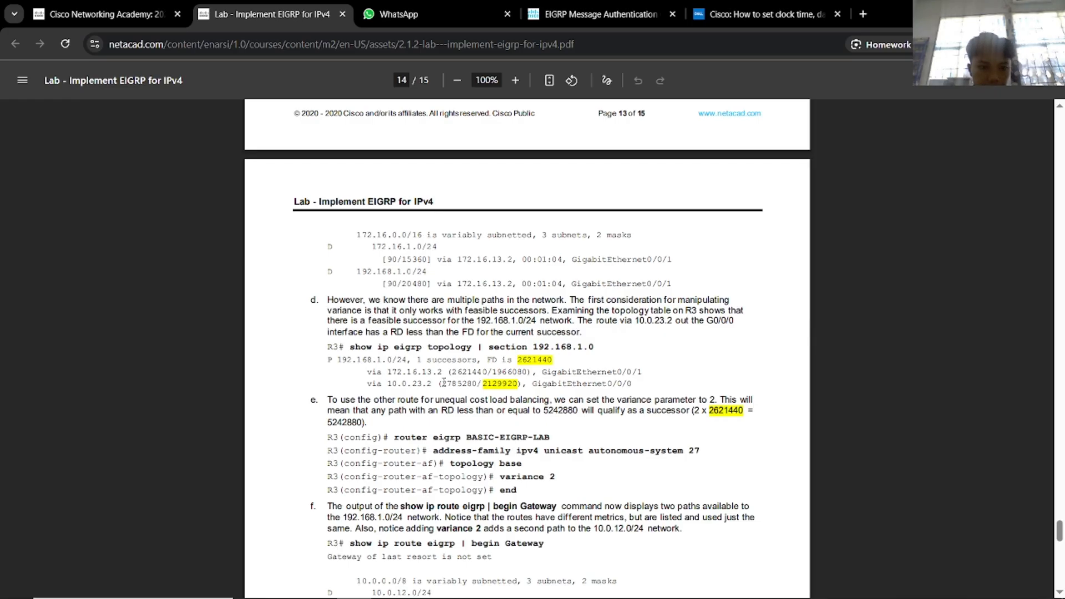
pyautogui.scroll(20, 519, 391)
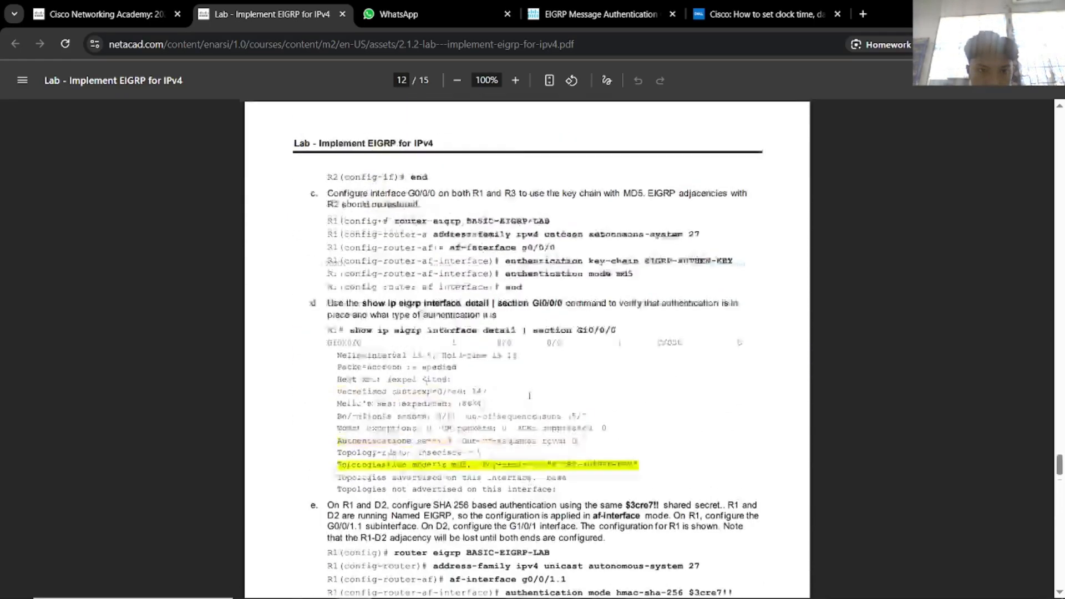
pyautogui.scroll(20, 531, 400)
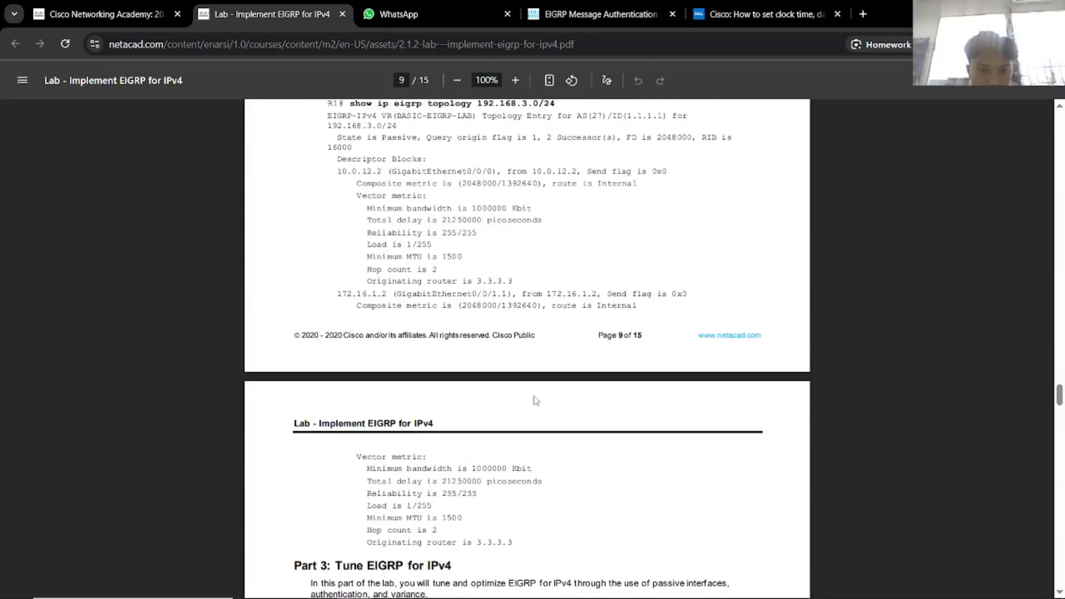
pyautogui.scroll(10, 536, 397)
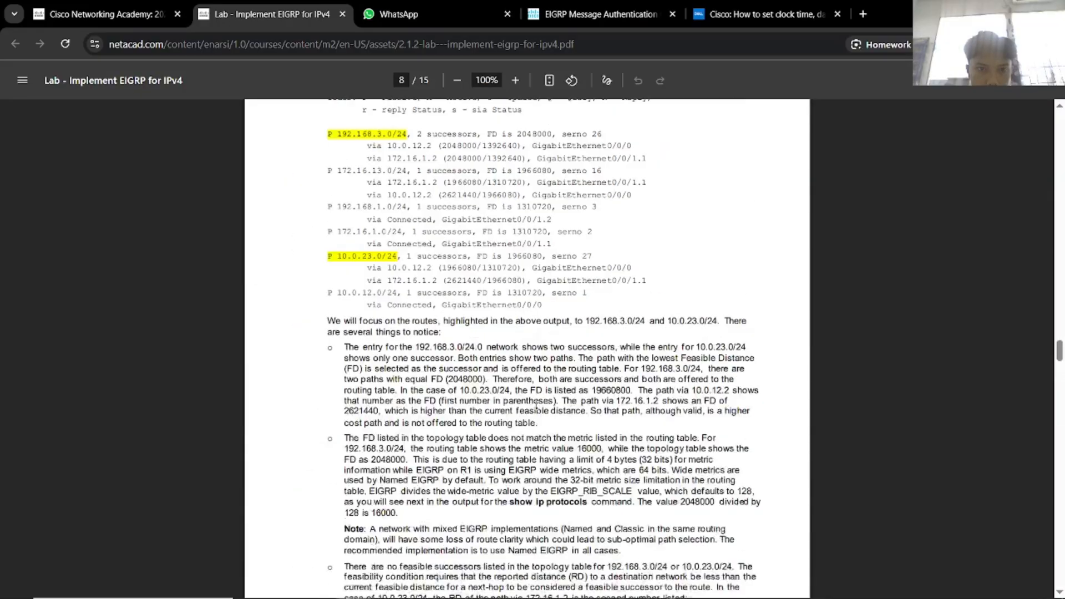
pyautogui.scroll(20, 536, 405)
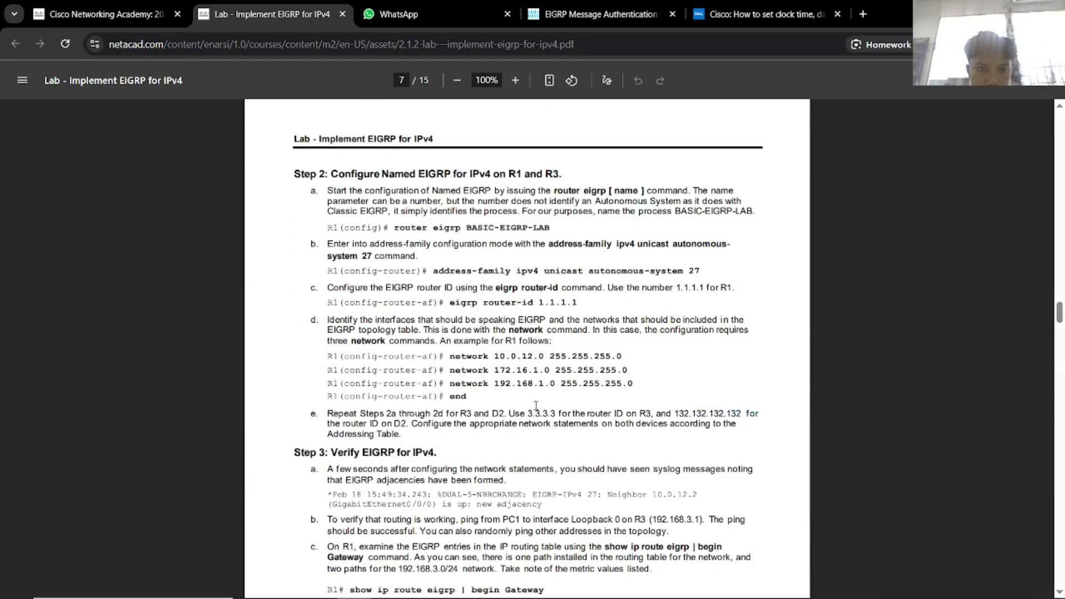
pyautogui.scroll(10, 536, 406)
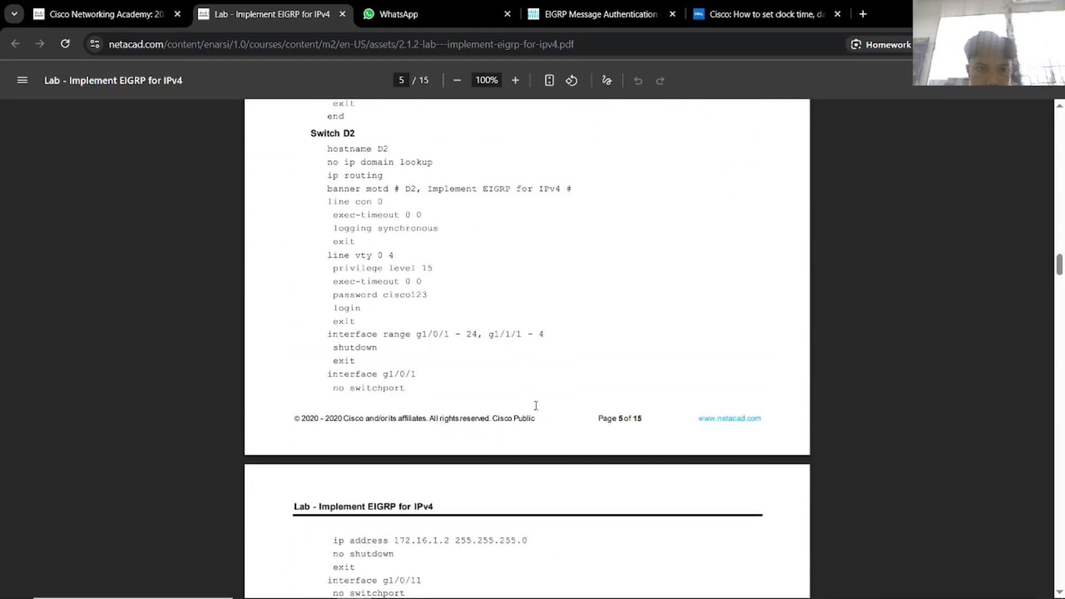
pyautogui.scroll(7, 536, 406)
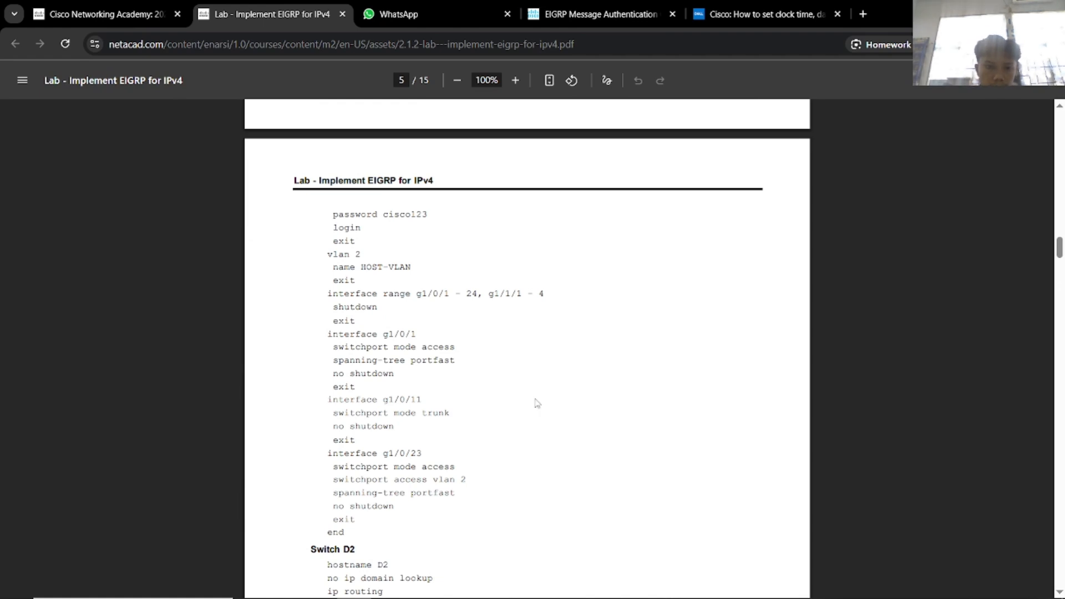
pyautogui.scroll(4, 536, 404)
pyautogui.scroll(-14, 538, 405)
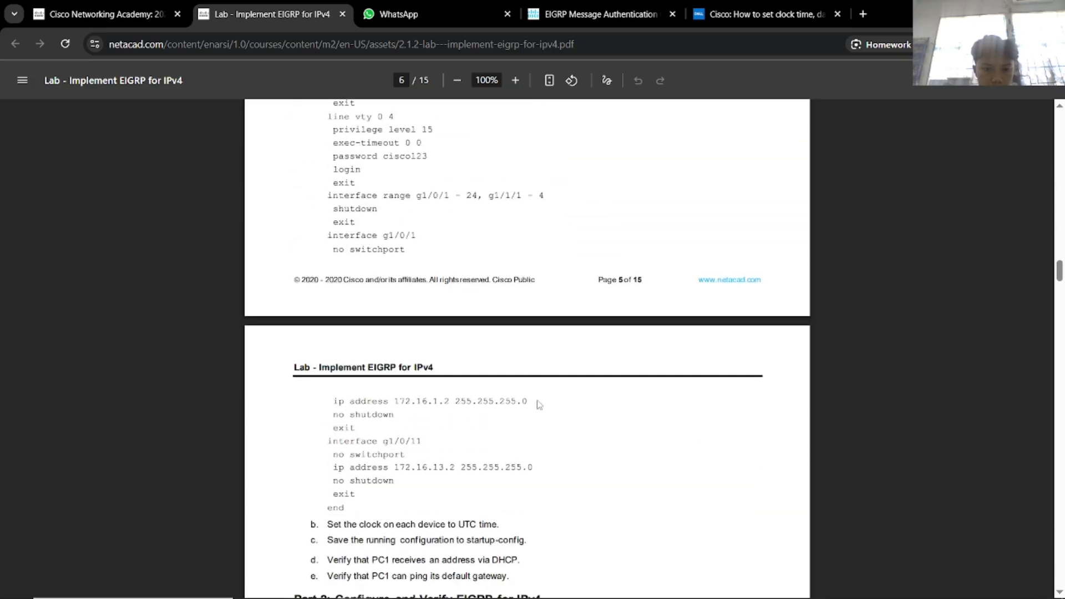
# Reopen Multilayer Switch0's console and start typing 'show ip'.
pyautogui.hotkey('alt', 'Tab')
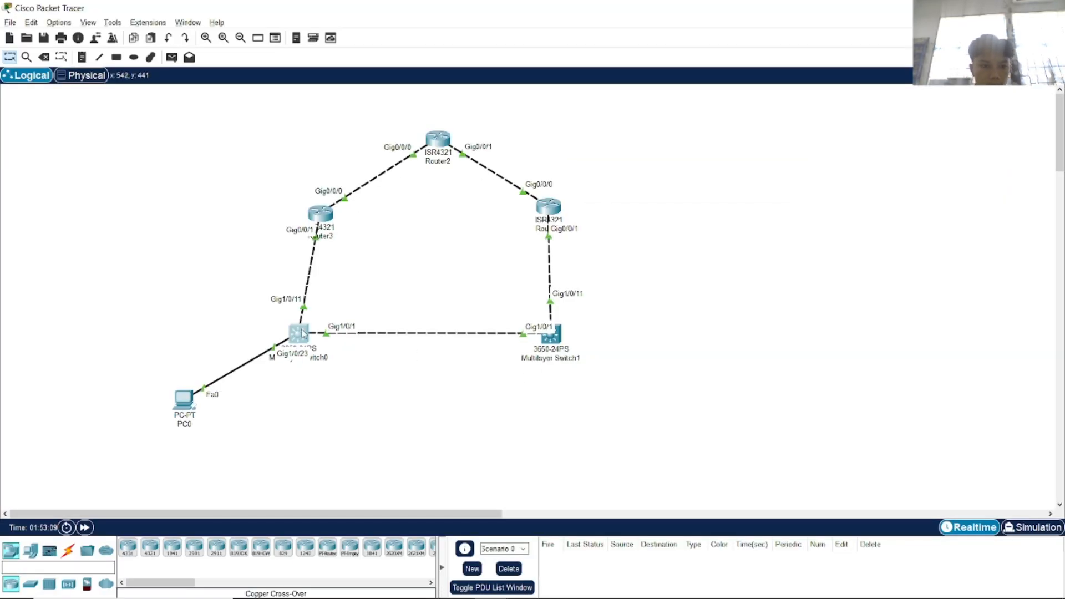
pyautogui.click(300, 333)
pyautogui.write('show ip')
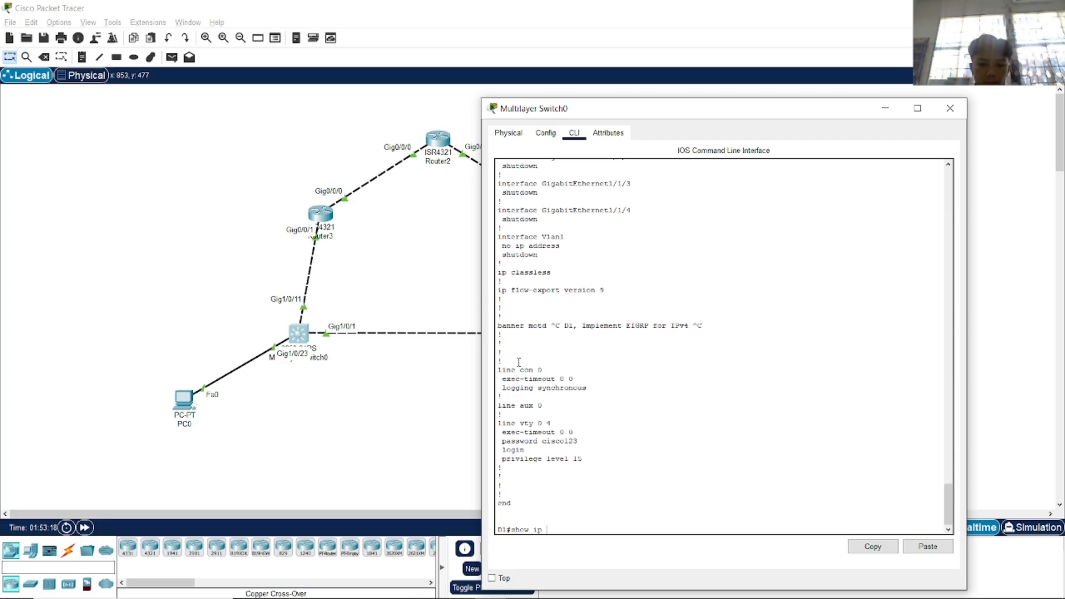
# Run show ip interface brief on Multilayer Switch0, correcting the mistyped command.
pyautogui.press('Tab')
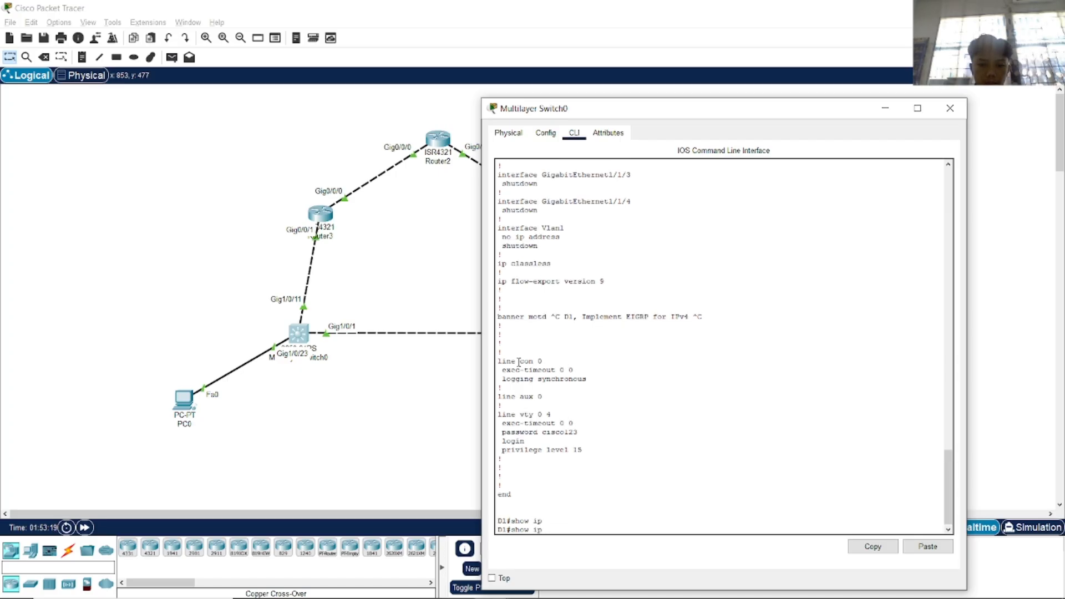
pyautogui.press('Tab')
pyautogui.press('BackSpace')
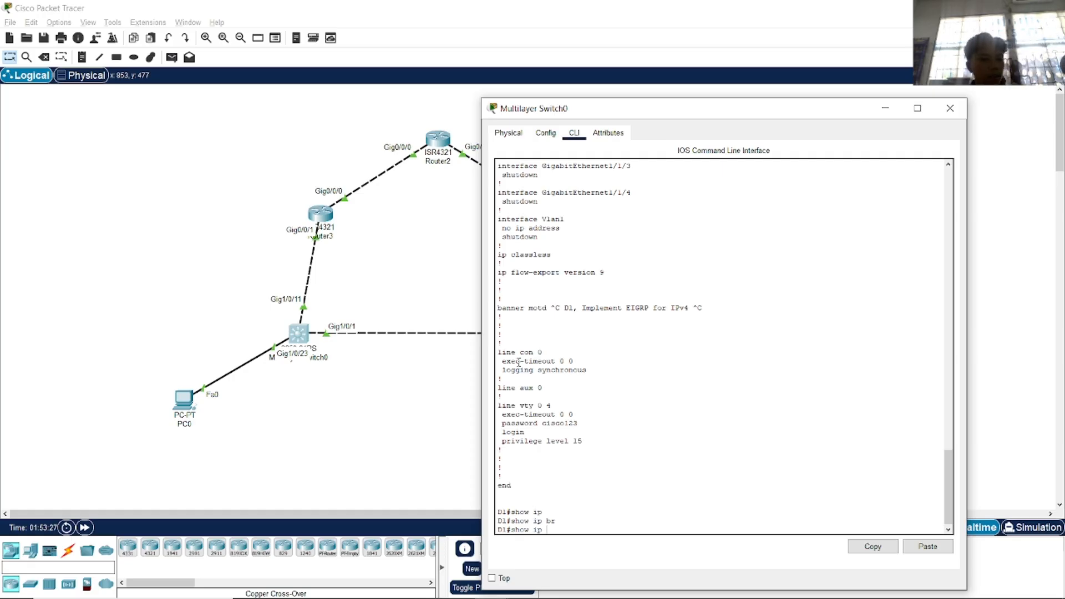
pyautogui.press('BackSpace')
pyautogui.write('nt b')
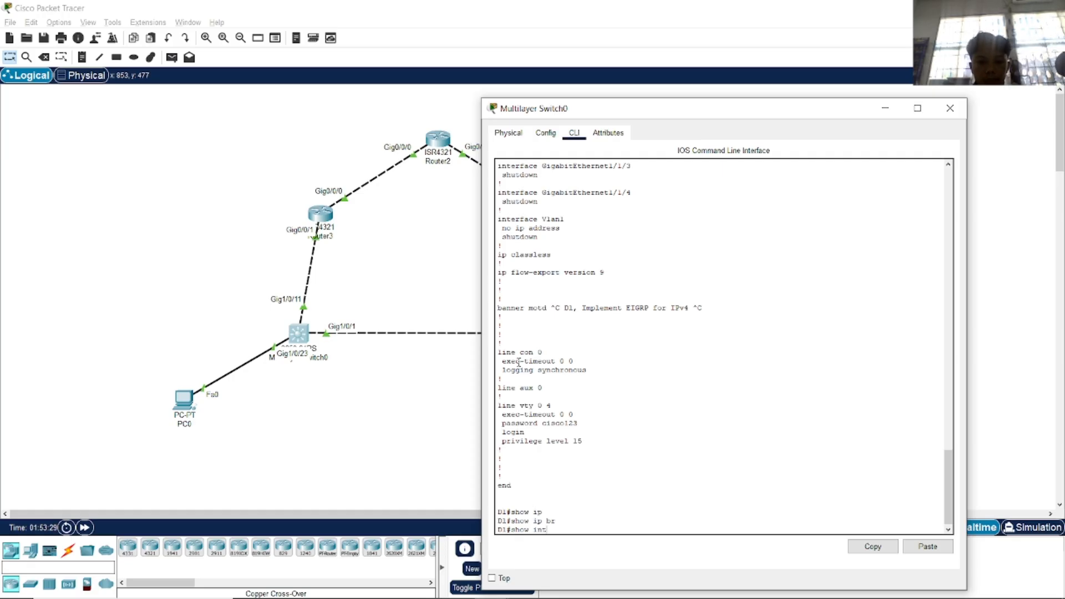
pyautogui.press('BackSpace')
pyautogui.press('BackSpace')
pyautogui.press('BackSpace')
pyautogui.write('ip int br')
pyautogui.press('Tab')
pyautogui.press('Return')
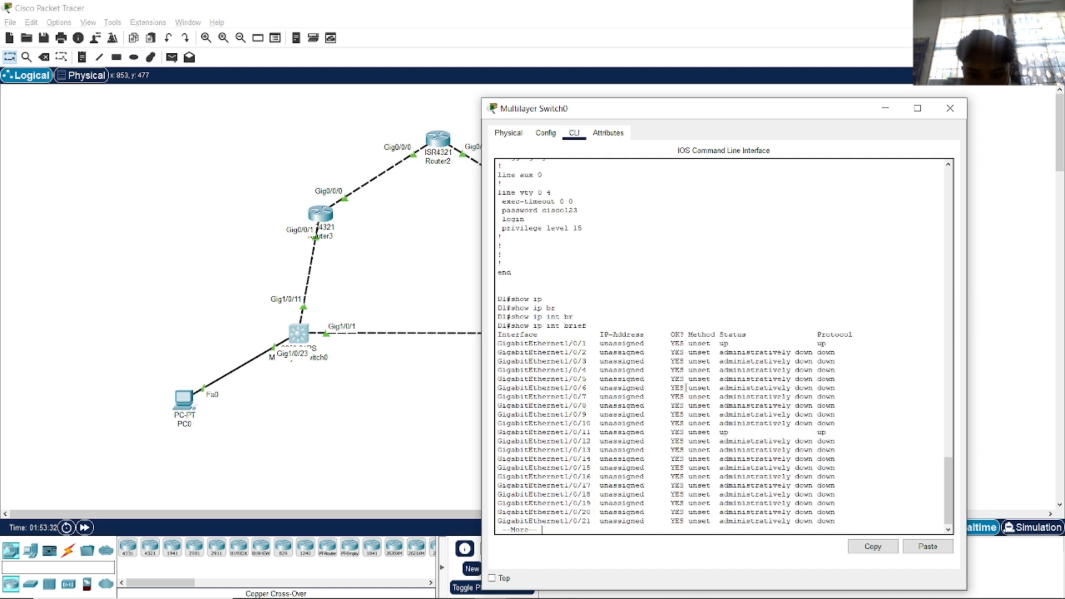
# Page through the interface table and highlight the up Gi1/0/1, Gi1/0/11 and Gi1/0/23 rows.
pyautogui.press('space')
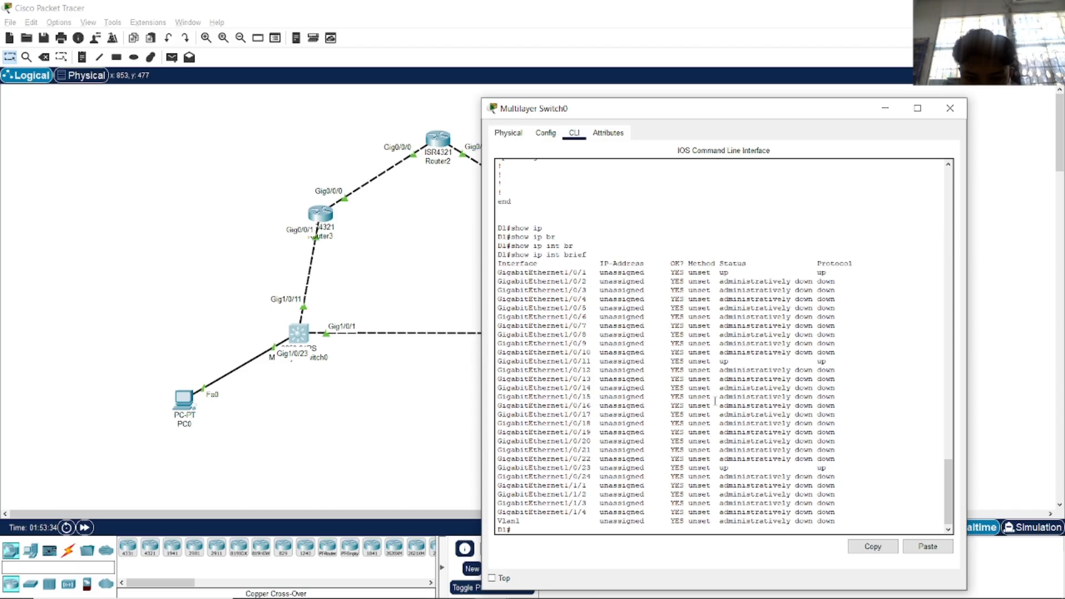
pyautogui.moveTo(625, 469); pyautogui.dragTo(649, 468)
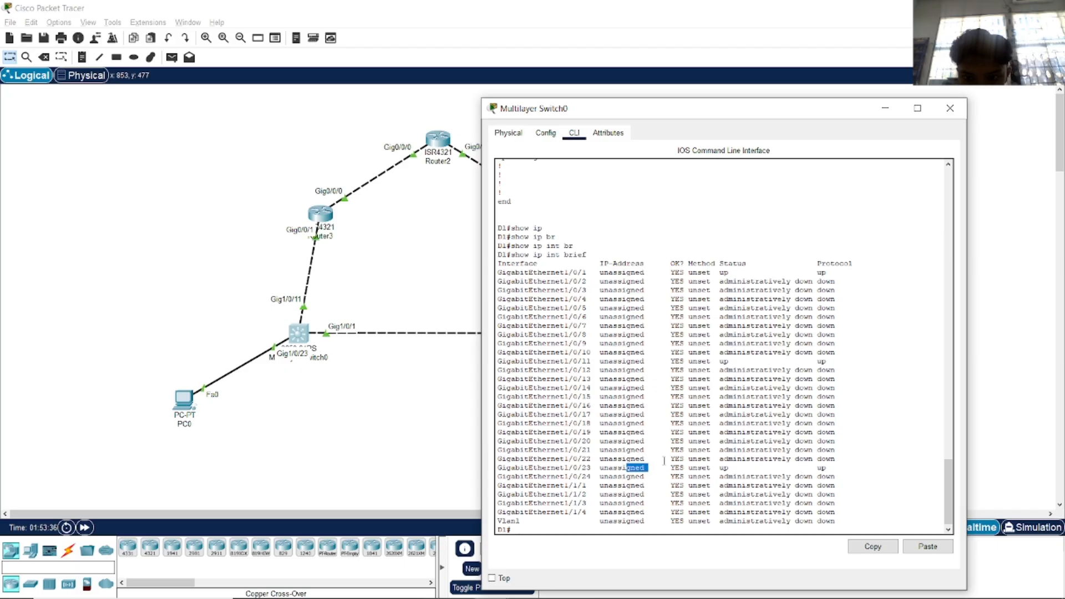
pyautogui.moveTo(641, 361); pyautogui.dragTo(578, 361)
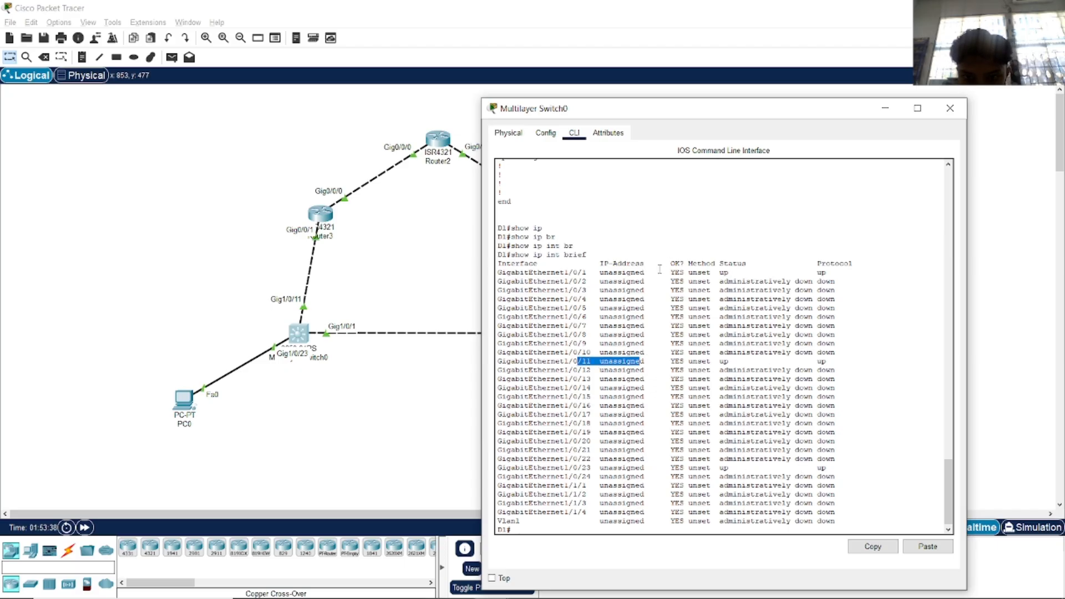
pyautogui.moveTo(660, 270); pyautogui.dragTo(613, 266)
pyautogui.click(642, 284)
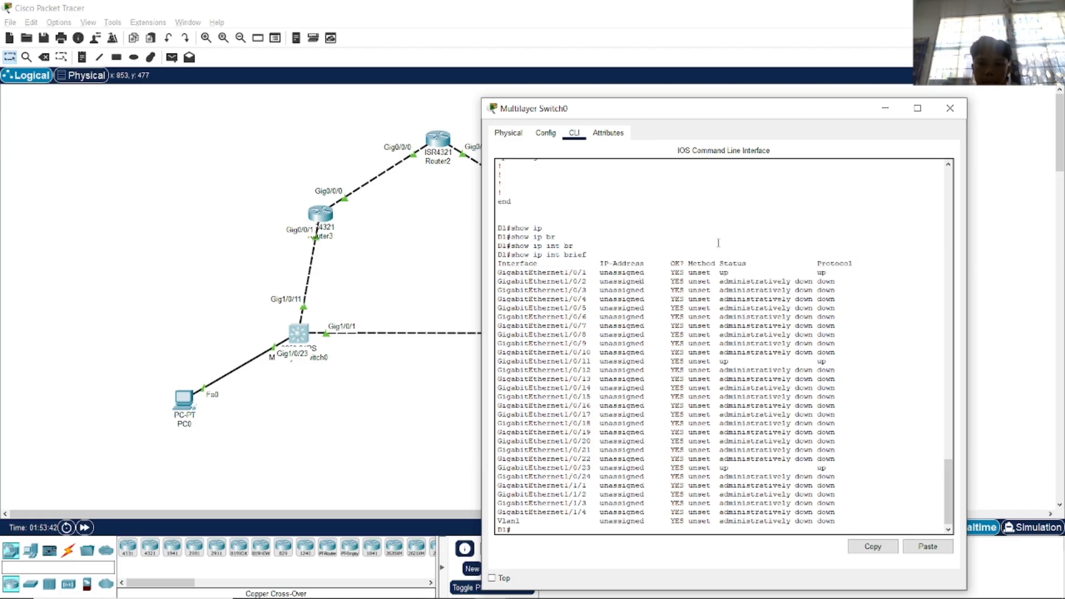
# Close the switch window, scroll the PDF to Part 2 Step 1, then bring OBS Studio forward.
pyautogui.click(950, 108)
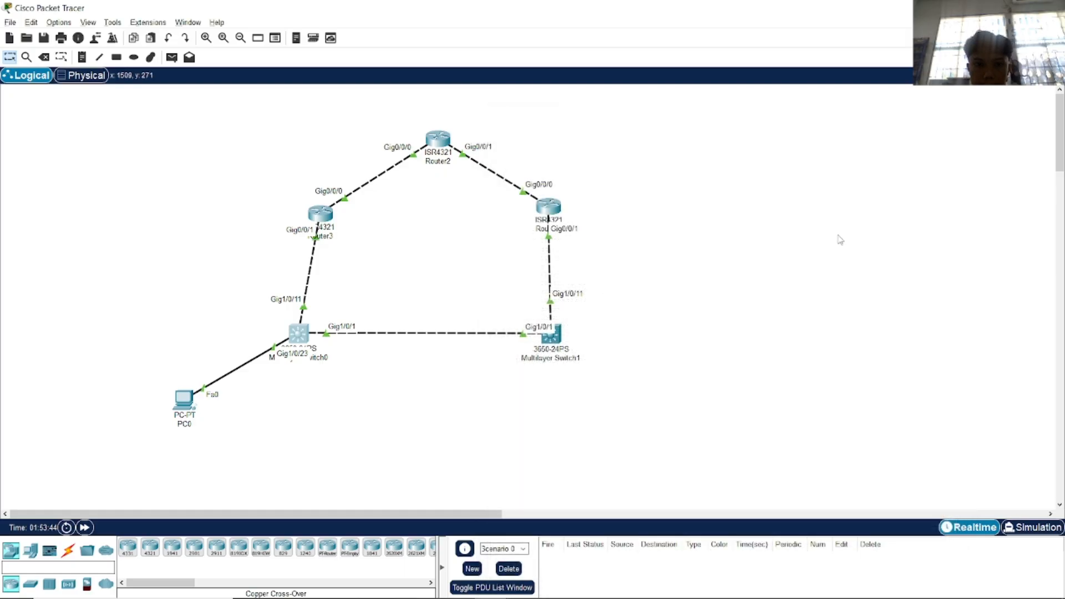
pyautogui.hotkey('alt', 'Tab')
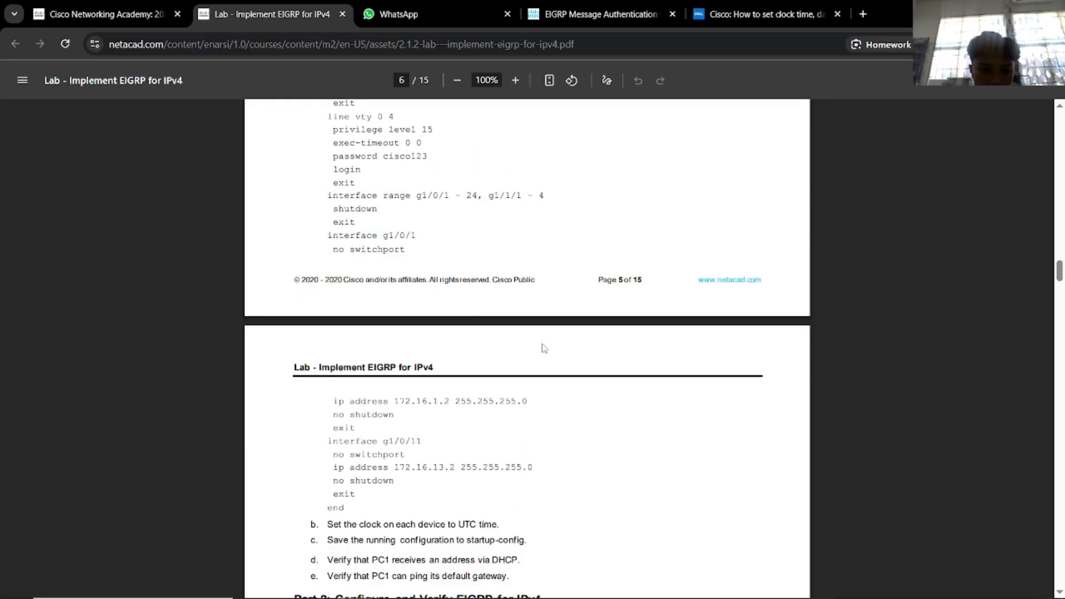
pyautogui.scroll(1, 549, 319)
pyautogui.scroll(-2, 551, 319)
pyautogui.scroll(-4, 551, 319)
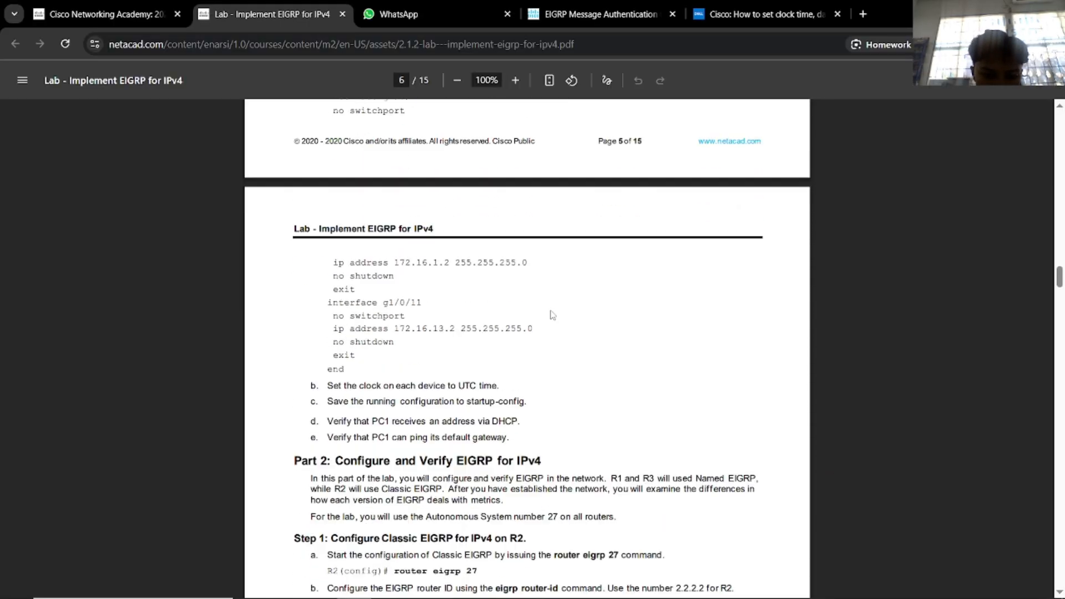
pyautogui.scroll(-1, 551, 314)
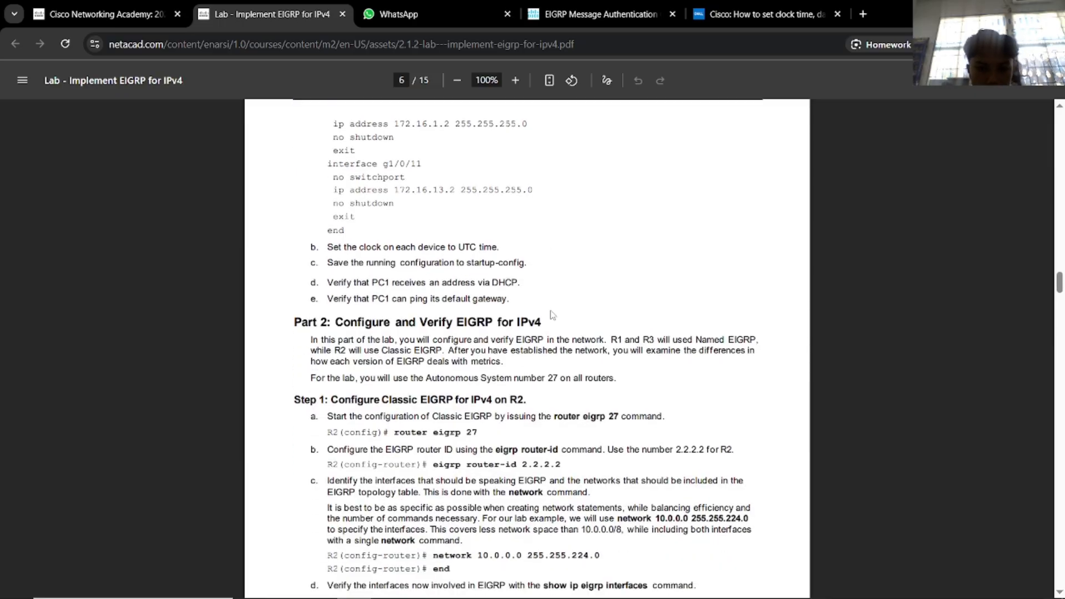
pyautogui.hotkey('alt', 'Tab')
pyautogui.click(691, 308)
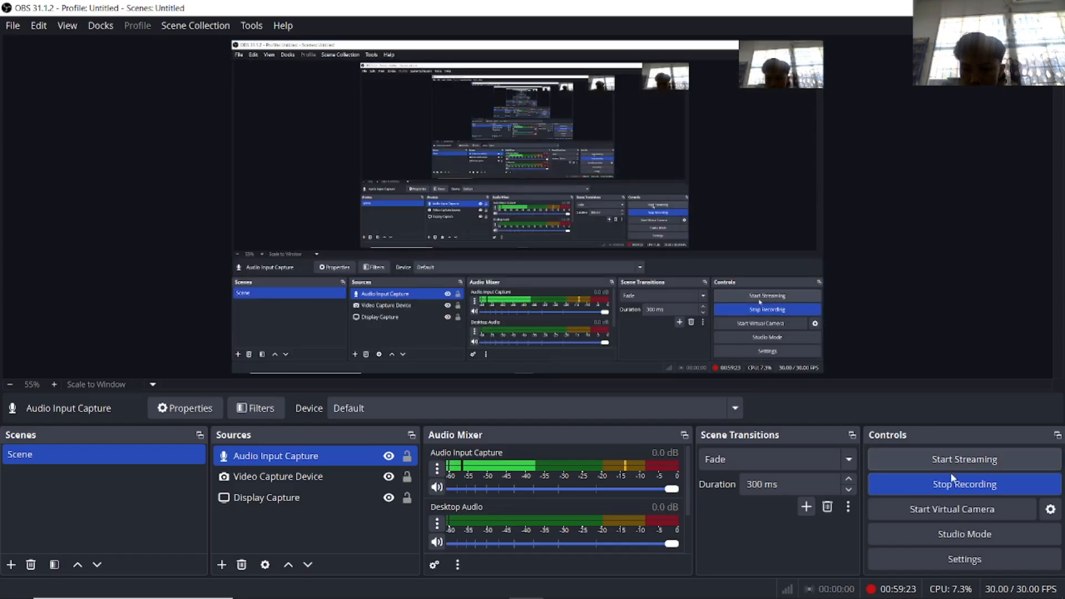
# Return to Packet Tracer and open Router2's CLI showing its EIGRP key chain configuration.
pyautogui.hotkey('alt', 'Tab')
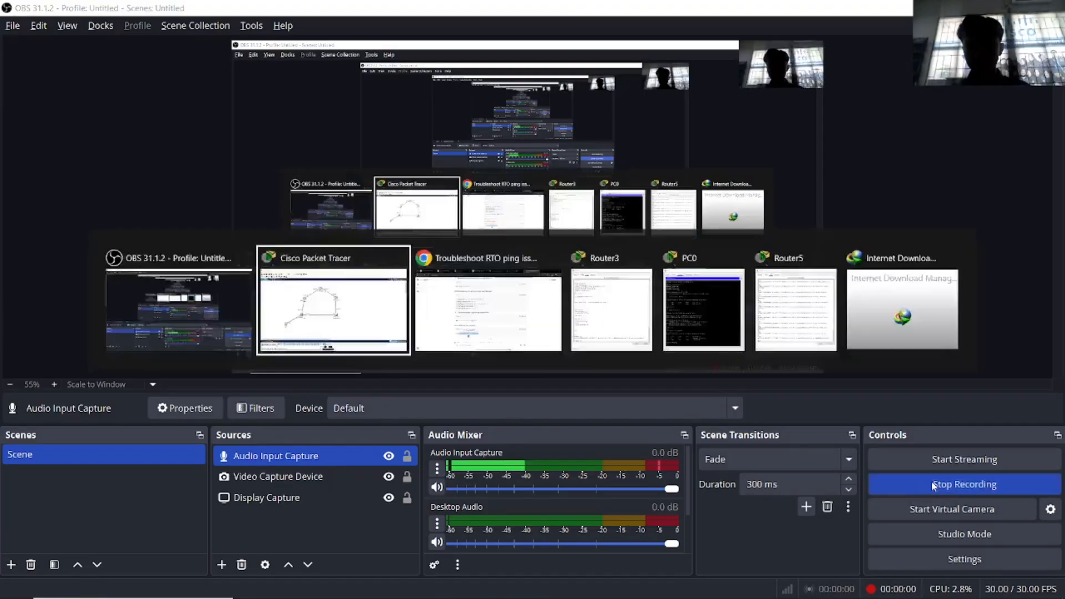
pyautogui.click(446, 145)
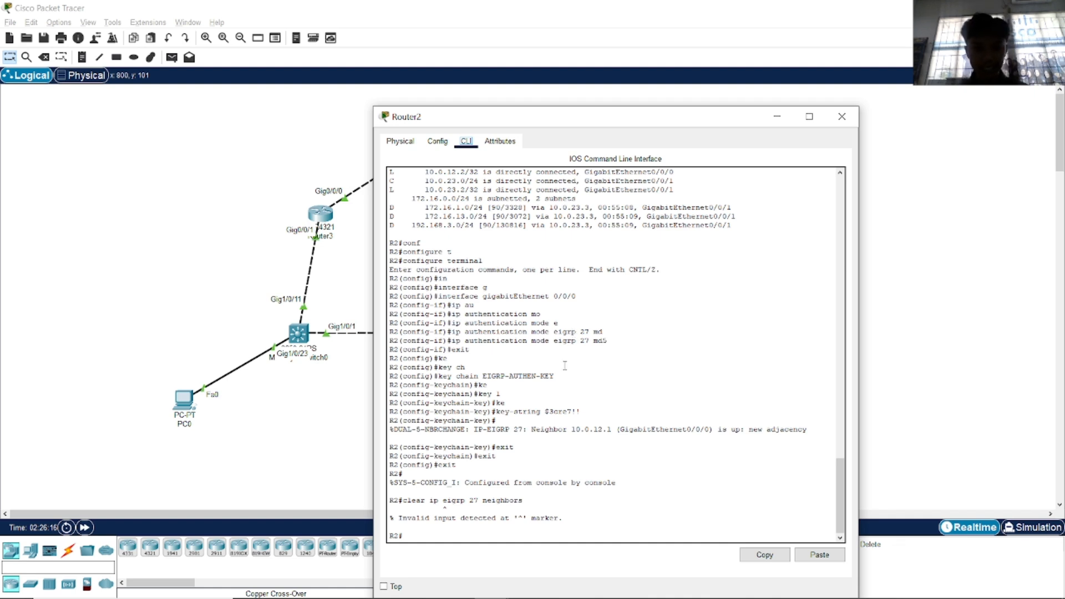
# Enter global configuration mode on Router2 with configure terminal.
pyautogui.scroll(1, 569, 371)
pyautogui.scroll(-1, 570, 373)
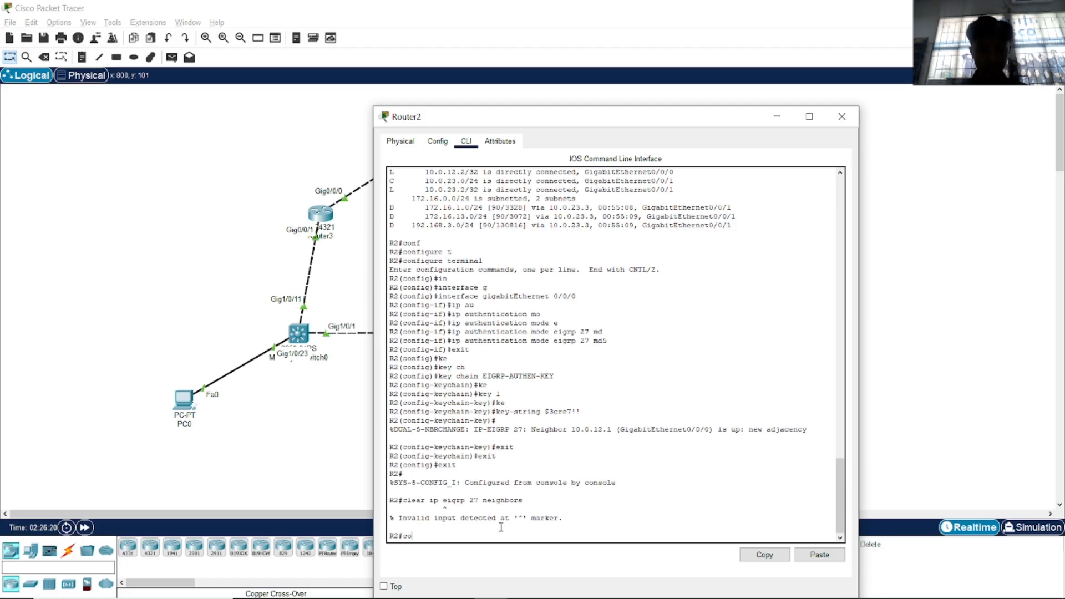
pyautogui.write('nf')
pyautogui.press('Tab')
pyautogui.write('t')
pyautogui.press('Tab')
pyautogui.press('Return')
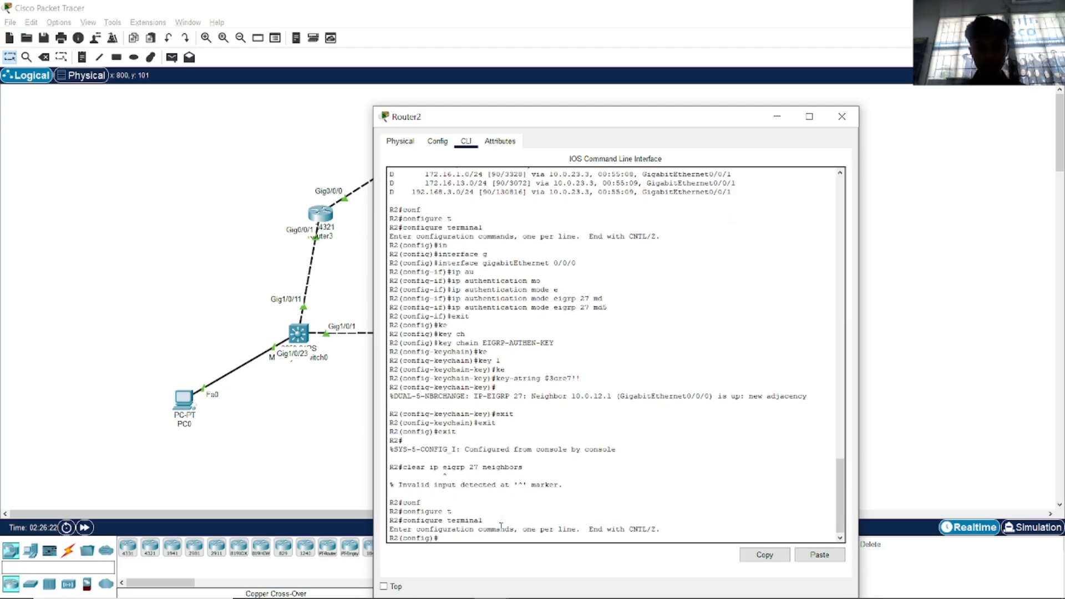
# Create key chain EIGRP-AUTHEN-KEY and enter configuration for key 1.
pyautogui.write('ke')
pyautogui.press('Tab')
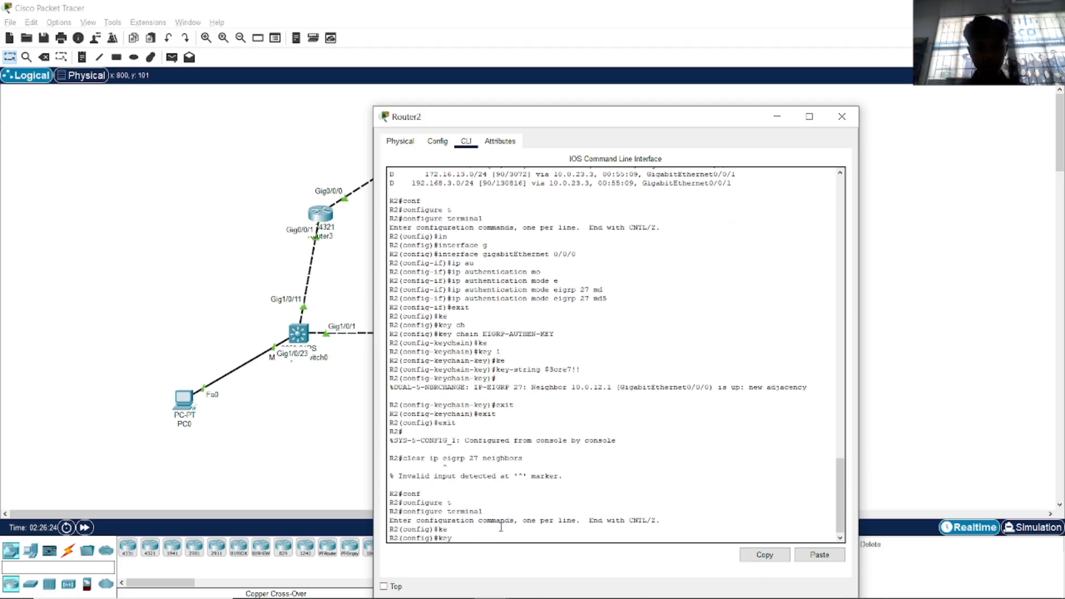
pyautogui.write('chain')
pyautogui.press('Tab')
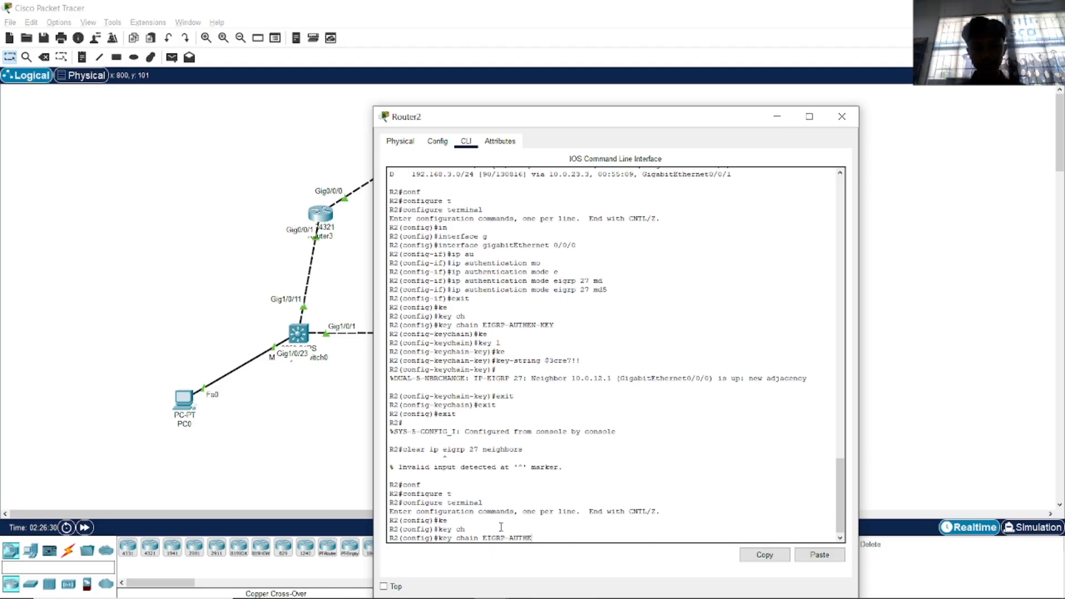
pyautogui.write('EIGRP-AUTHEN-KEY')
pyautogui.press('Return')
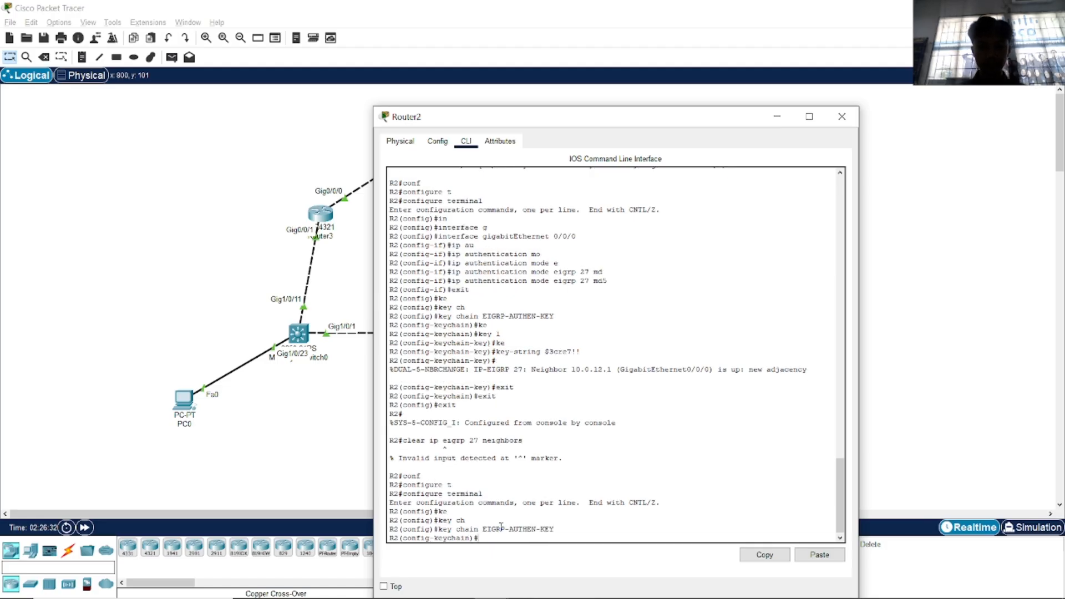
pyautogui.write('ke')
pyautogui.press('Tab')
pyautogui.write('1')
pyautogui.press('Return')
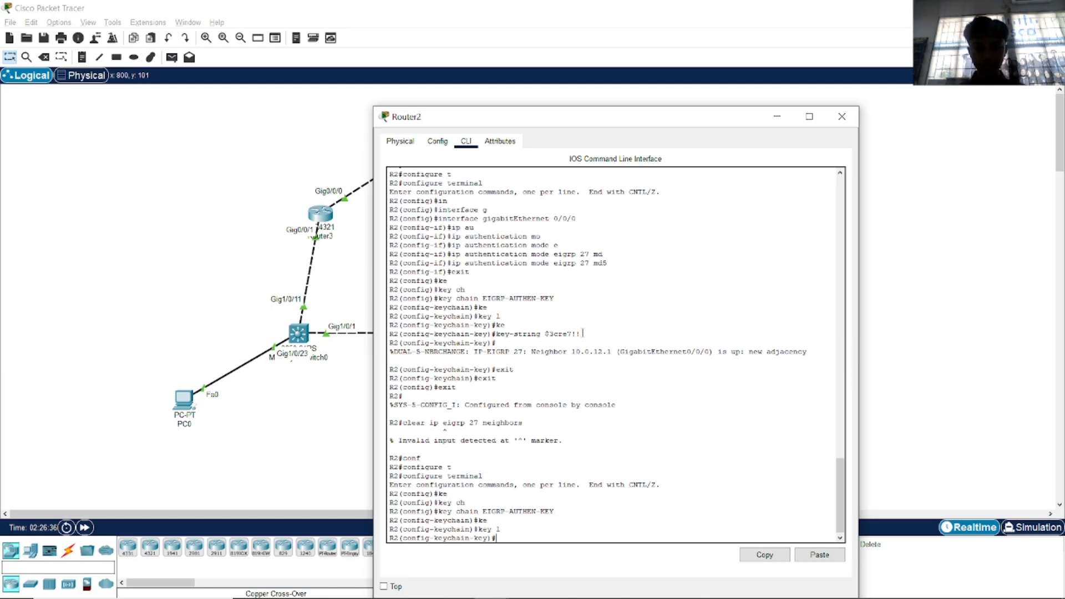
# Set key 1's key-string to the secret copied from the earlier key-string line.
pyautogui.moveTo(583, 334); pyautogui.dragTo(500, 333)
pyautogui.write('key')
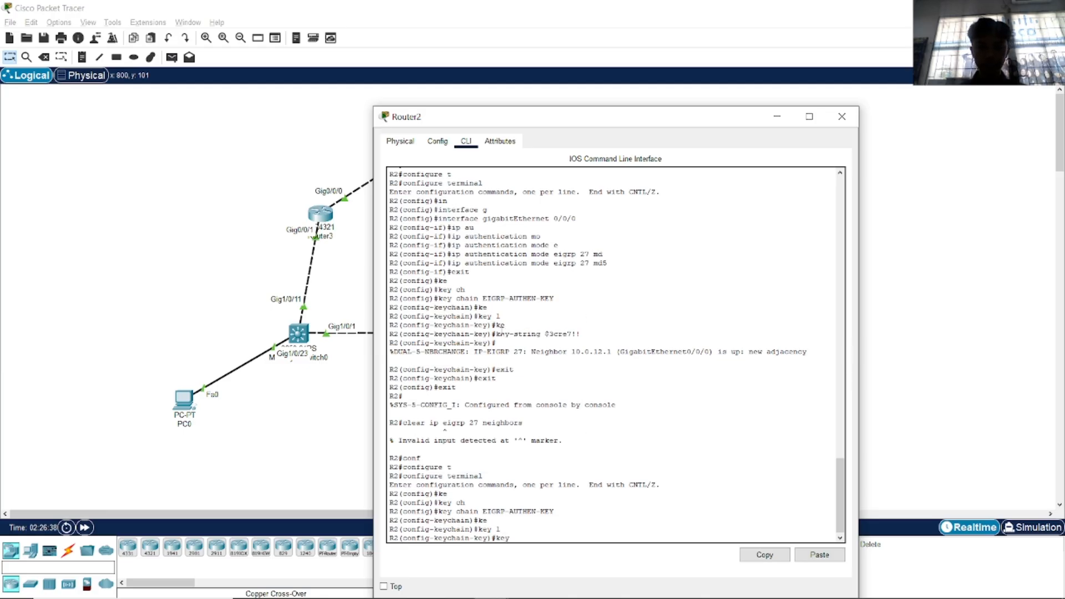
pyautogui.write('-s')
pyautogui.press('Tab')
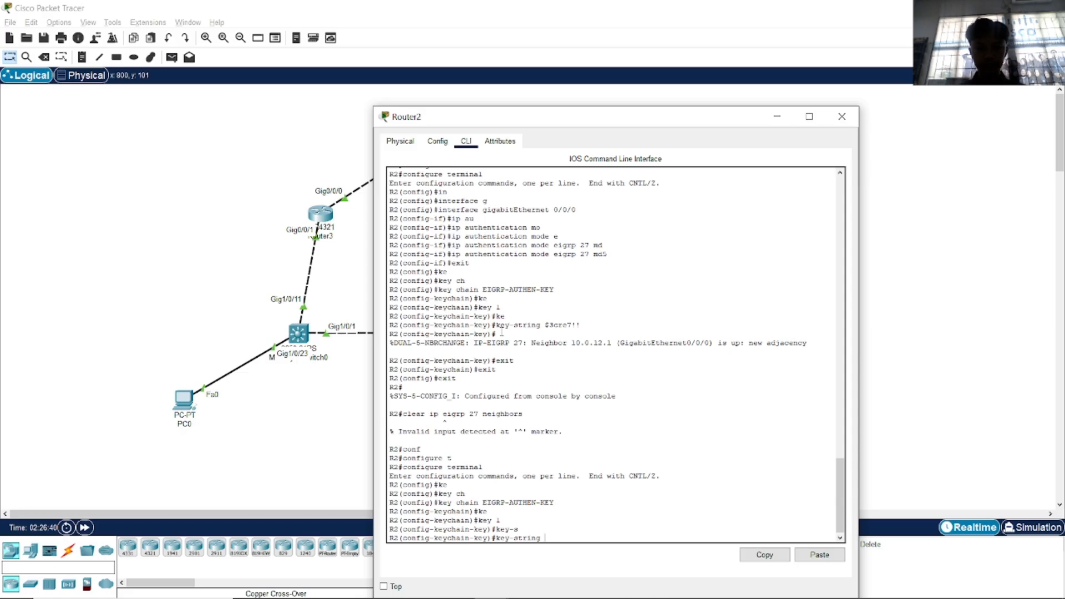
pyautogui.rightClick(553, 529)
pyautogui.click(582, 554)
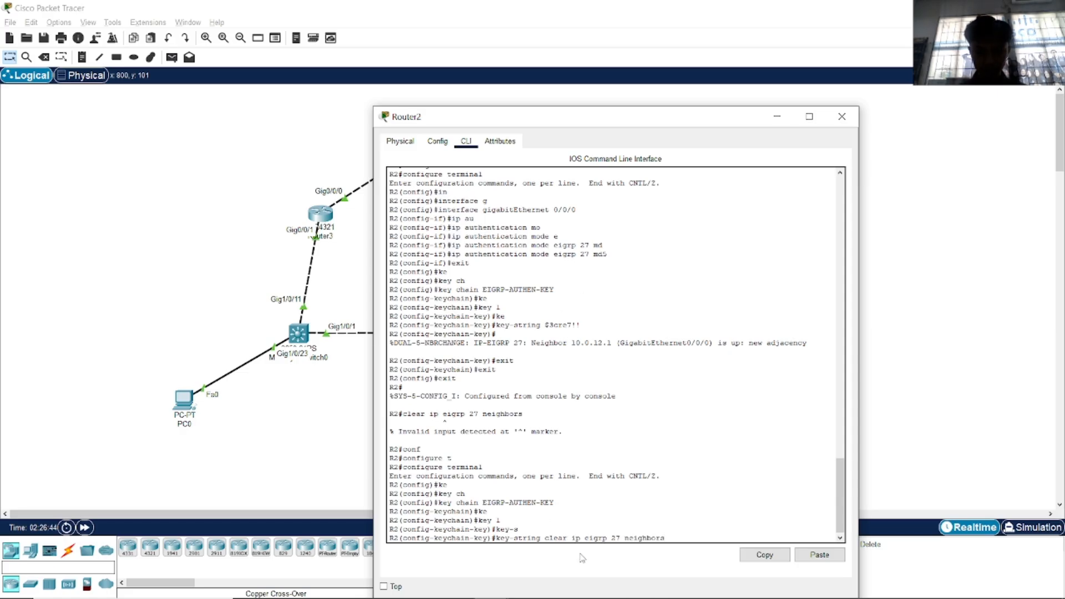
pyautogui.press('BackSpace')
pyautogui.press('BackSpace')
pyautogui.press('BackSpace')
pyautogui.press('BackSpace')
pyautogui.press('BackSpace')
pyautogui.press('BackSpace')
pyautogui.press('BackSpace')
pyautogui.press('BackSpace')
pyautogui.press('BackSpace')
pyautogui.press('BackSpace')
pyautogui.press('BackSpace')
pyautogui.press('BackSpace')
pyautogui.press('BackSpace')
pyautogui.press('BackSpace')
pyautogui.press('BackSpace')
pyautogui.press('BackSpace')
pyautogui.press('BackSpace')
pyautogui.press('BackSpace')
pyautogui.press('BackSpace')
pyautogui.press('BackSpace')
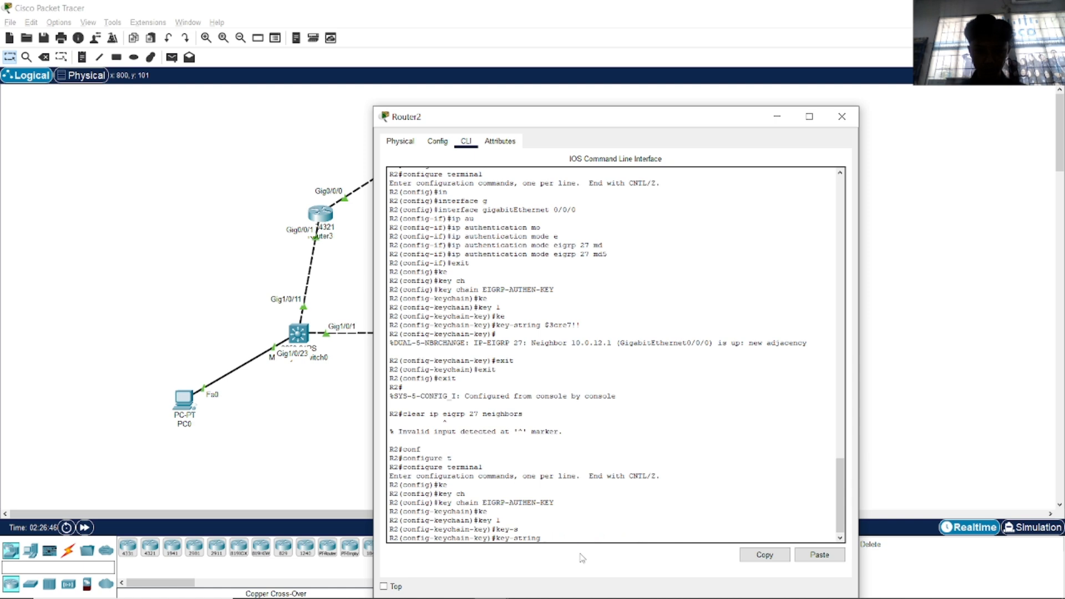
pyautogui.moveTo(578, 326); pyautogui.dragTo(546, 327)
pyautogui.rightClick(548, 327)
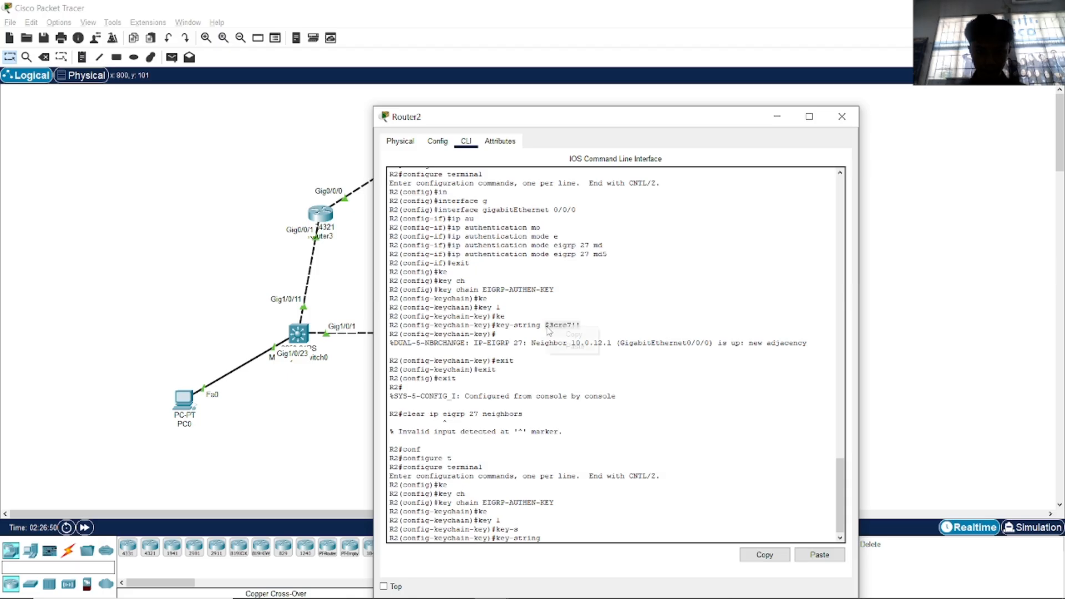
pyautogui.click(557, 338)
pyautogui.moveTo(597, 506); pyautogui.dragTo(596, 508)
pyautogui.rightClick(597, 508)
pyautogui.click(597, 508)
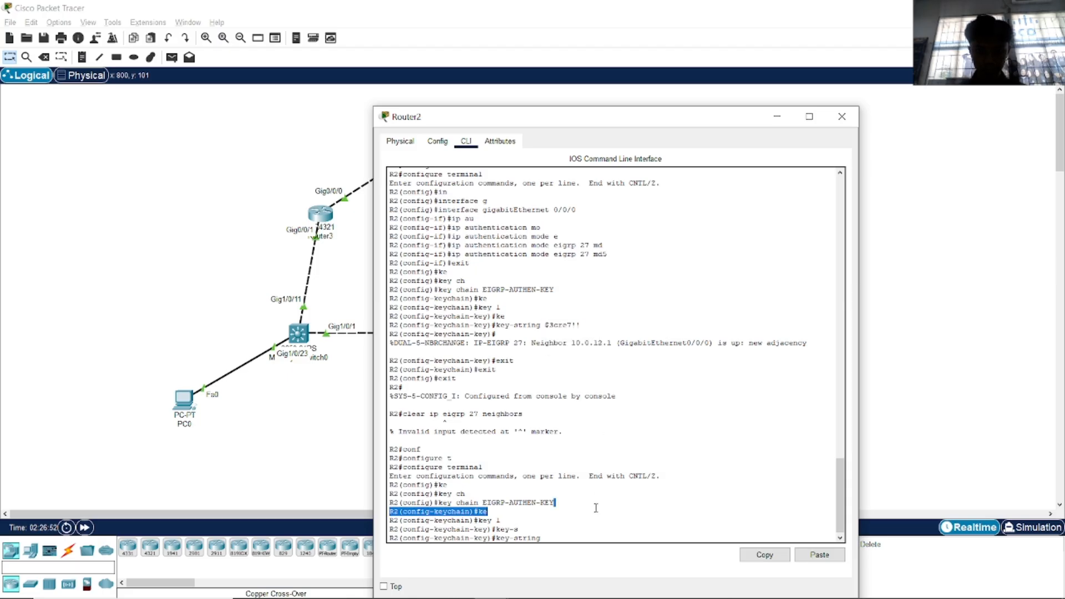
pyautogui.rightClick(567, 541)
pyautogui.click(587, 563)
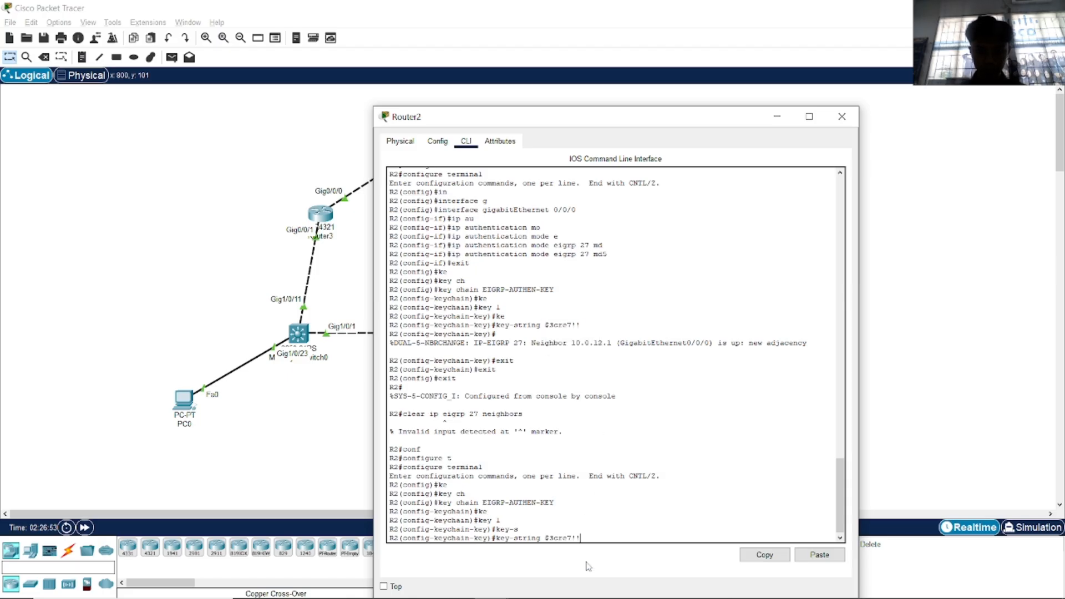
pyautogui.press('Return')
# Exit key 1 configuration and close Router2's configuration window.
pyautogui.write('ex')
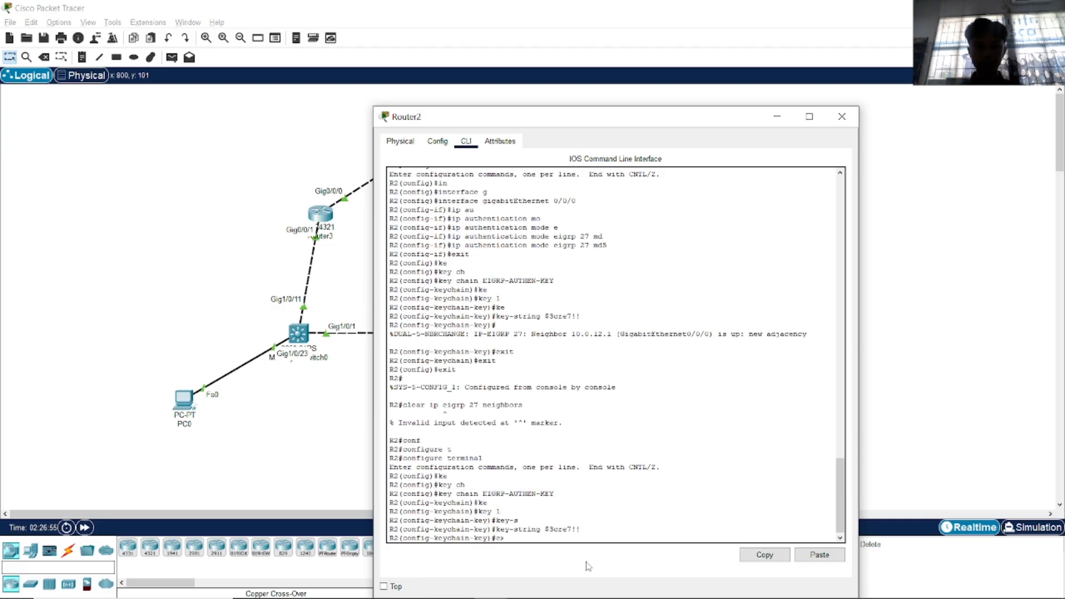
pyautogui.write('it')
pyautogui.press('Return')
pyautogui.click(843, 116)
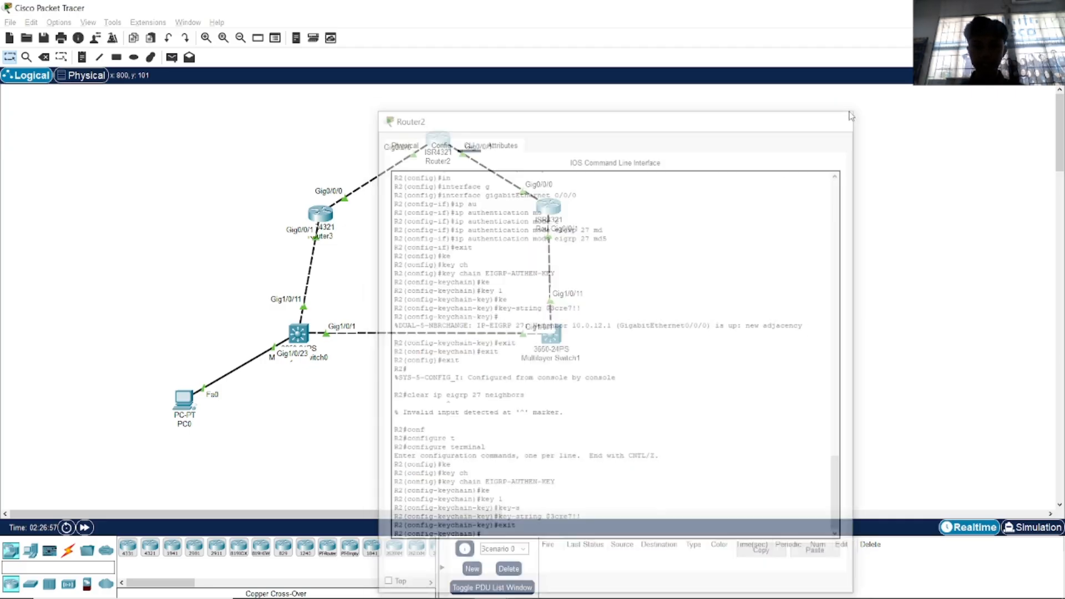
# Fast-forward the simulation time and bring up PC0's command prompt.
pyautogui.click(84, 527)
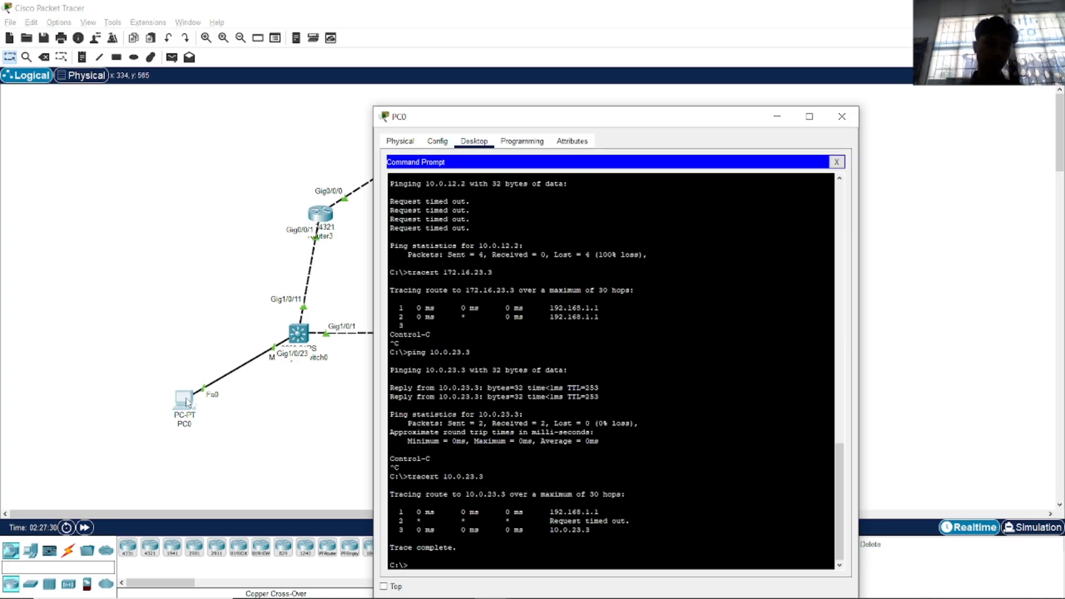
pyautogui.click(184, 399)
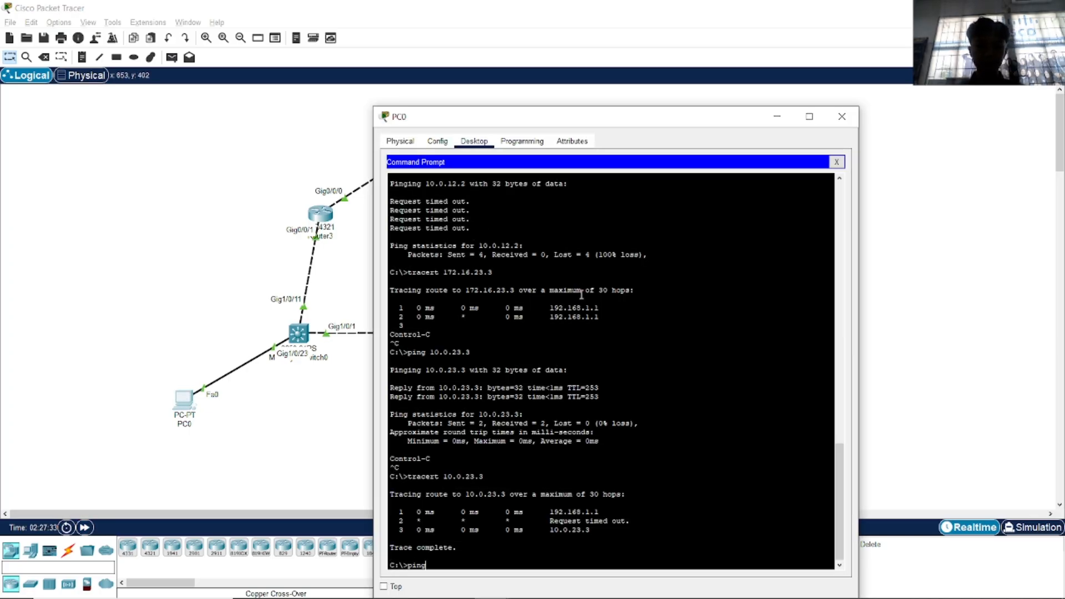
pyautogui.click(582, 96)
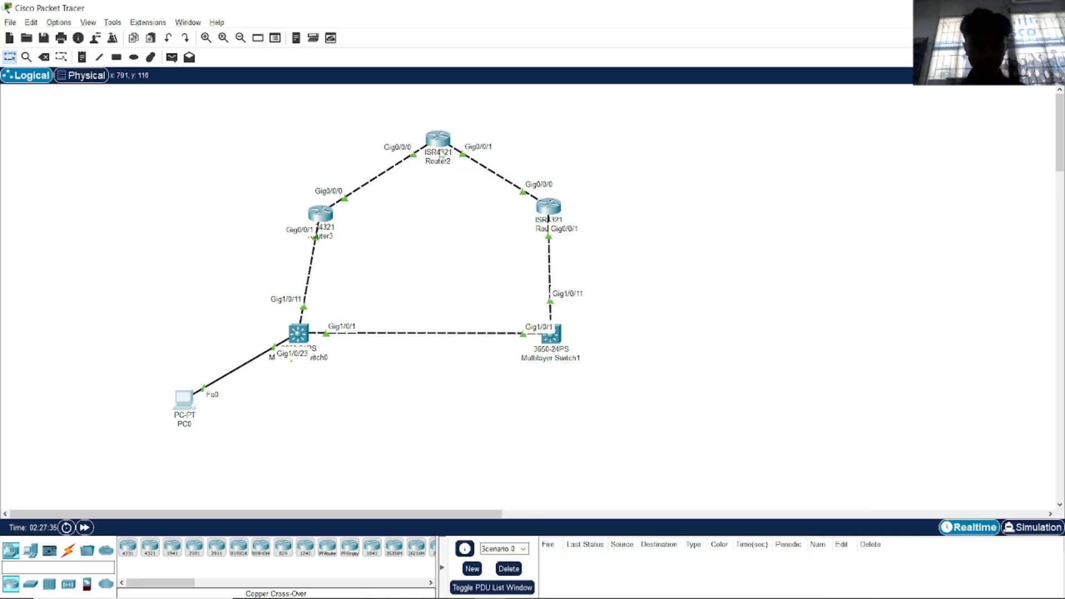
pyautogui.moveTo(438, 145)
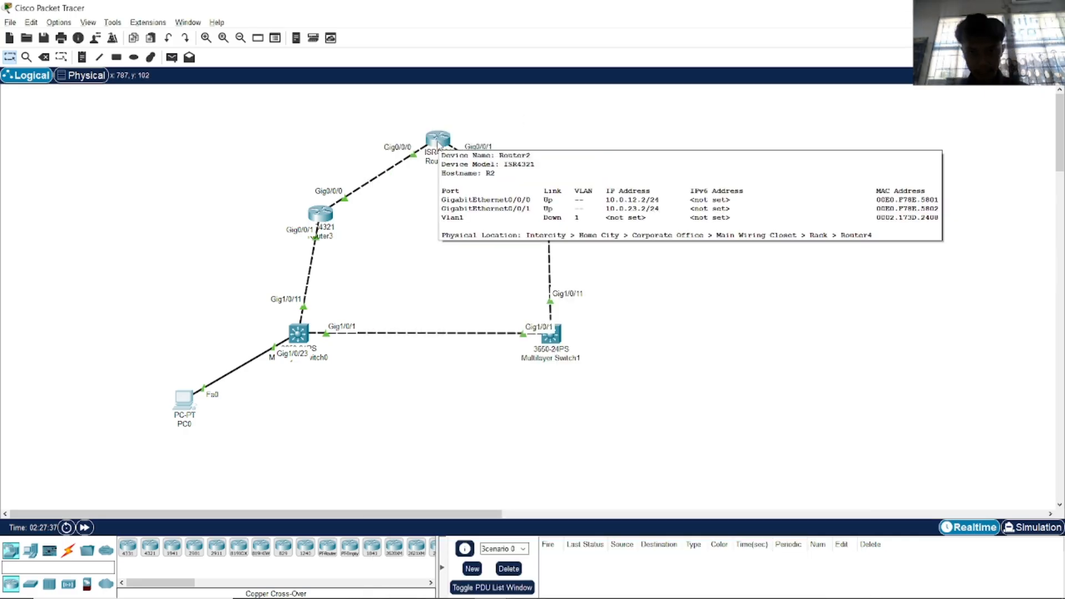
pyautogui.hotkey('alt', 'Tab')
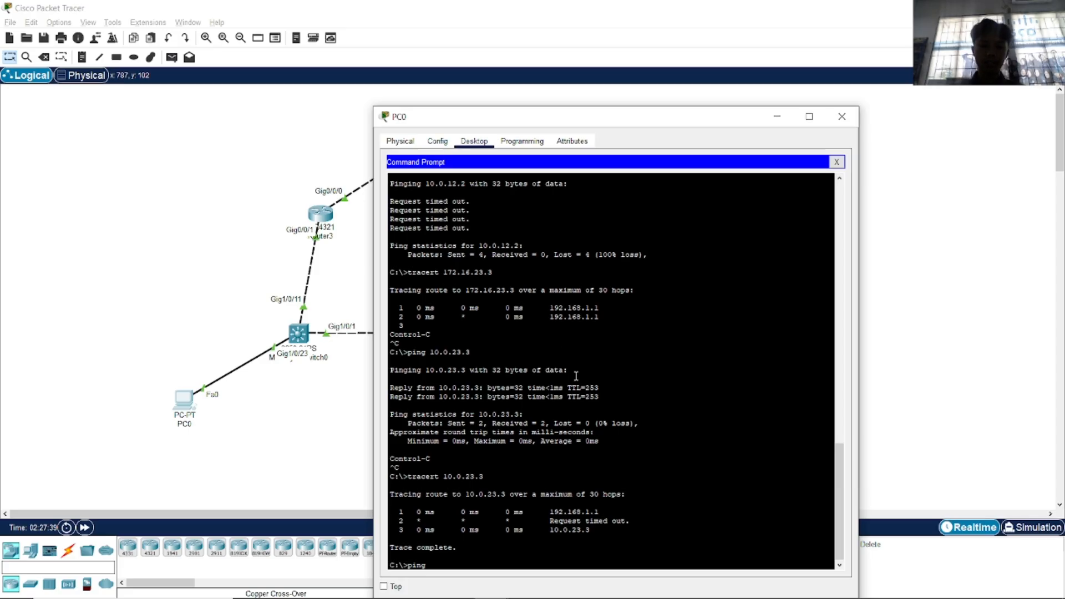
# Ping 10.0.12.2 and 10.0.23.2 from PC0, then close its window.
pyautogui.write('ping 1')
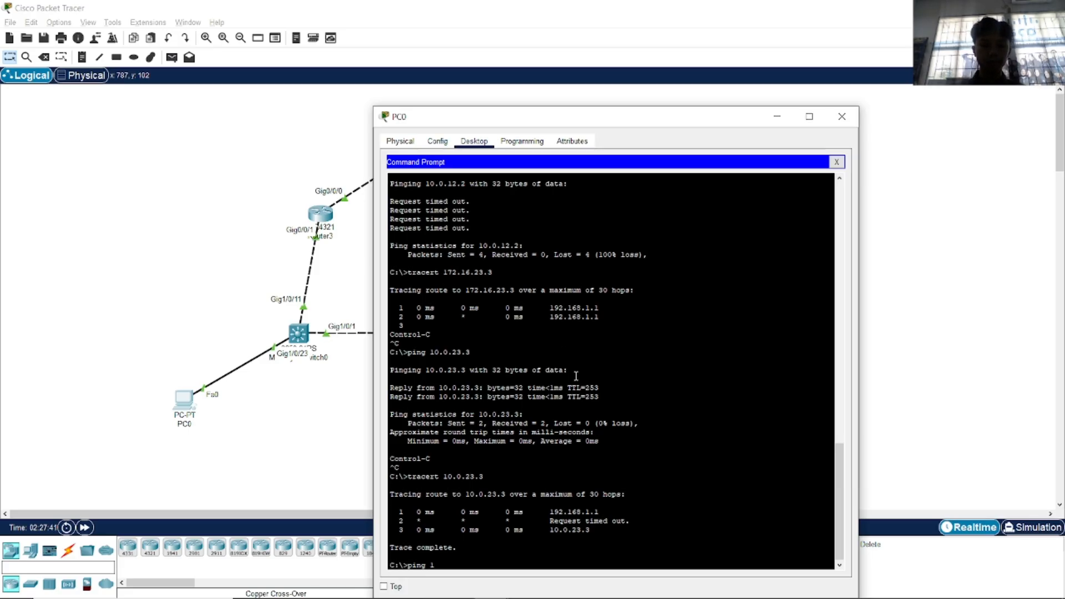
pyautogui.write('0.0.12.2')
pyautogui.press('Return')
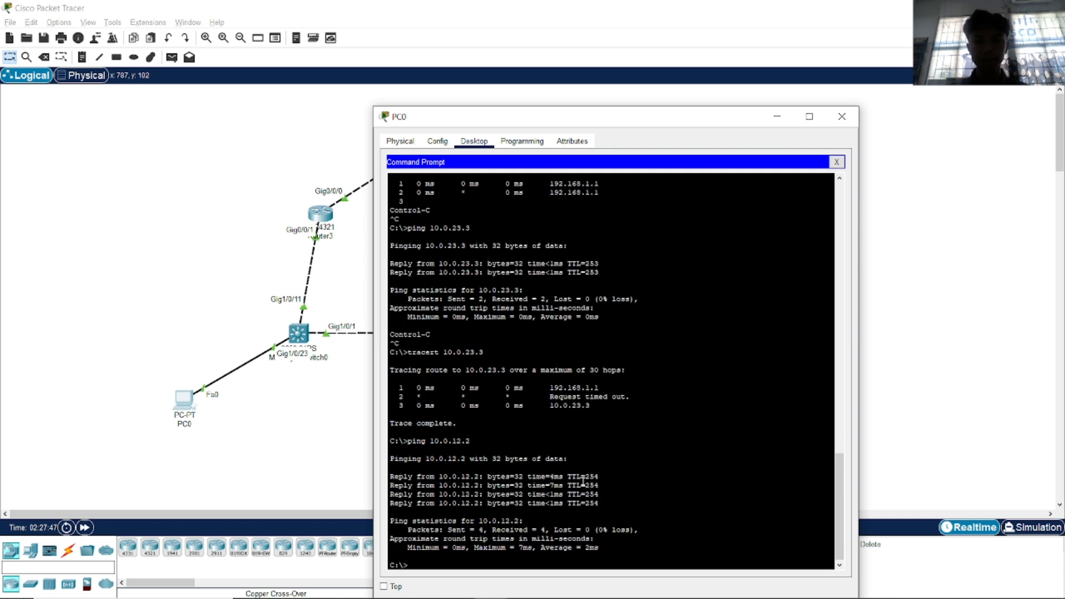
pyautogui.press('Up')
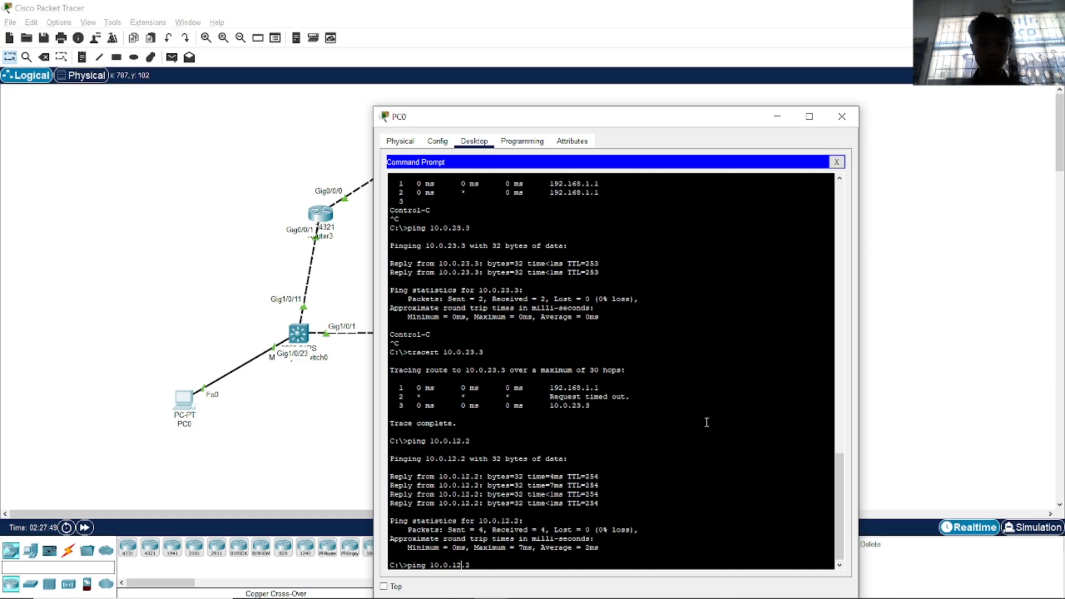
pyautogui.press('Left')
pyautogui.press('Left')
pyautogui.press('BackSpace')
pyautogui.press('Return')
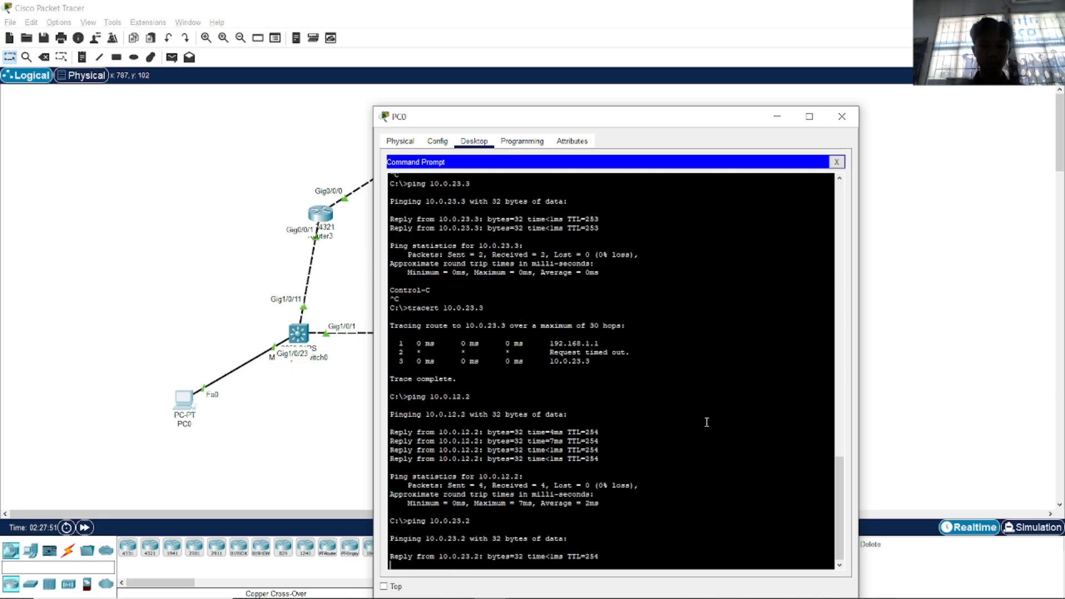
pyautogui.click(841, 124)
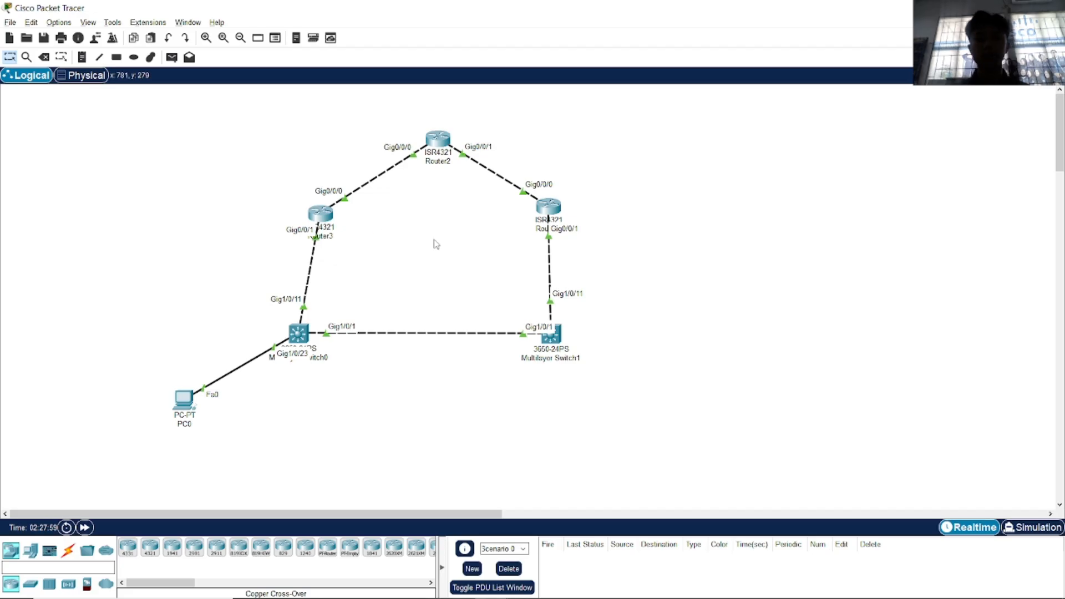
pyautogui.hotkey('alt', 'Tab')
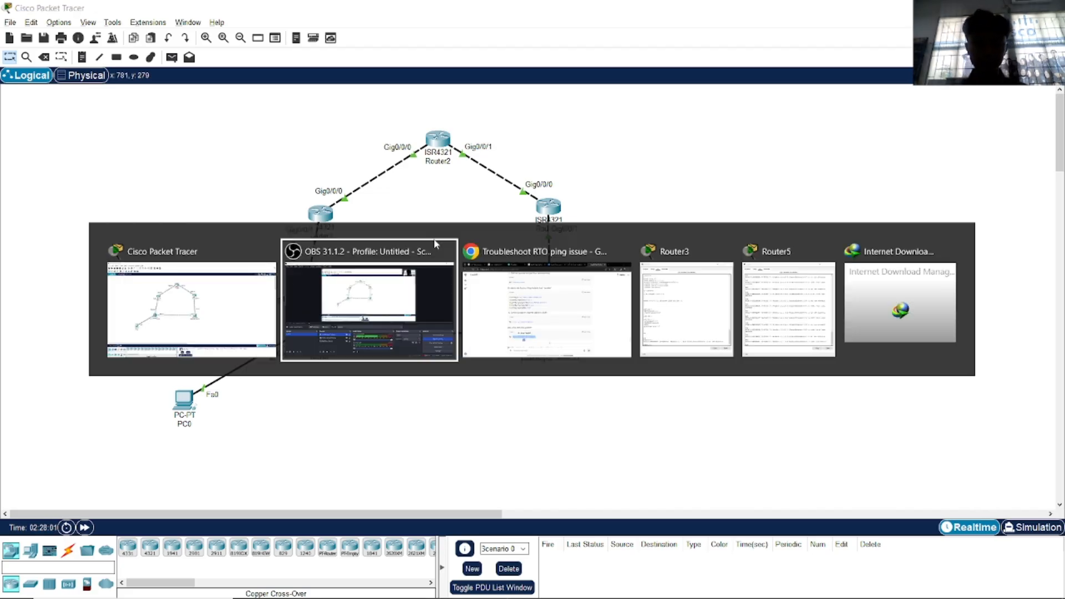